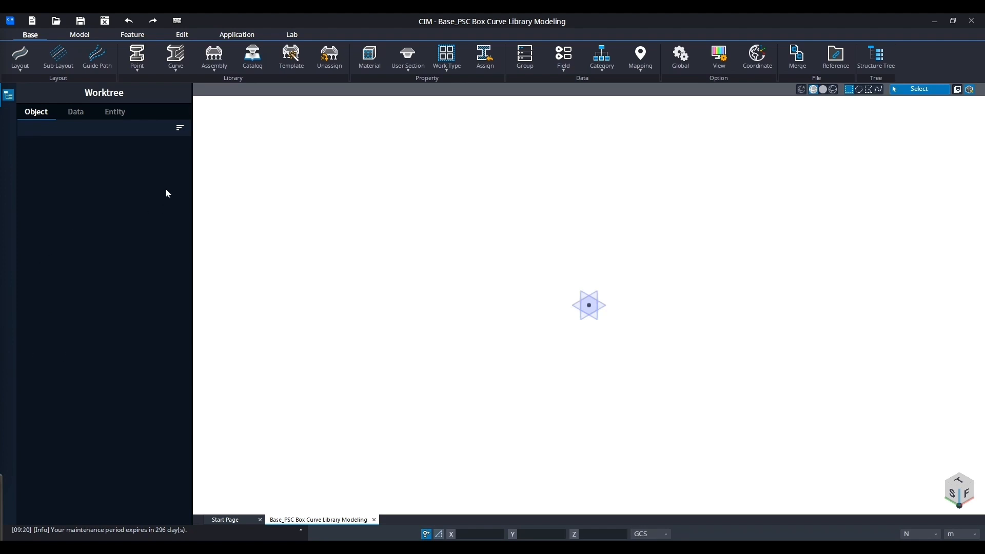
Create a curve library named PSC Box with a unit length of 50 m
click(180, 74)
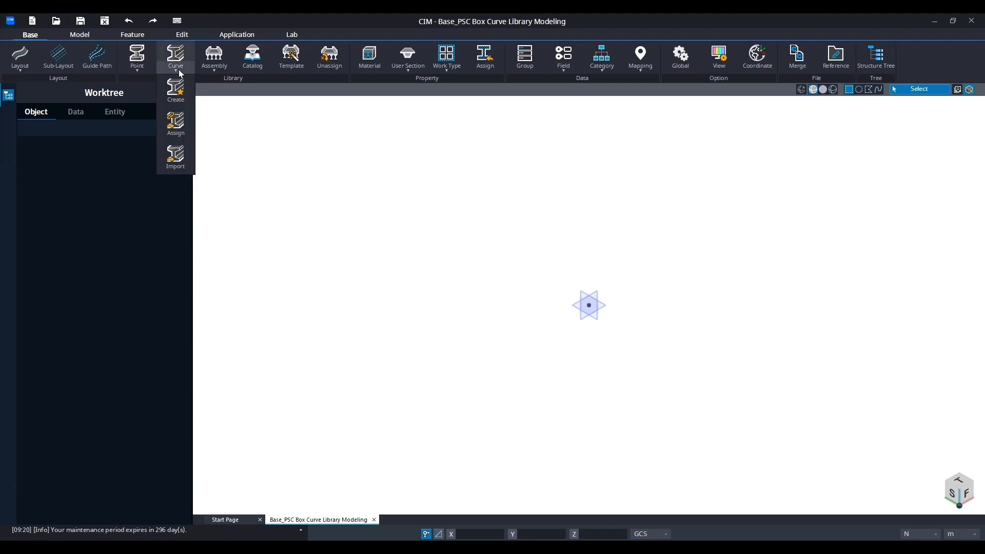
click(177, 90)
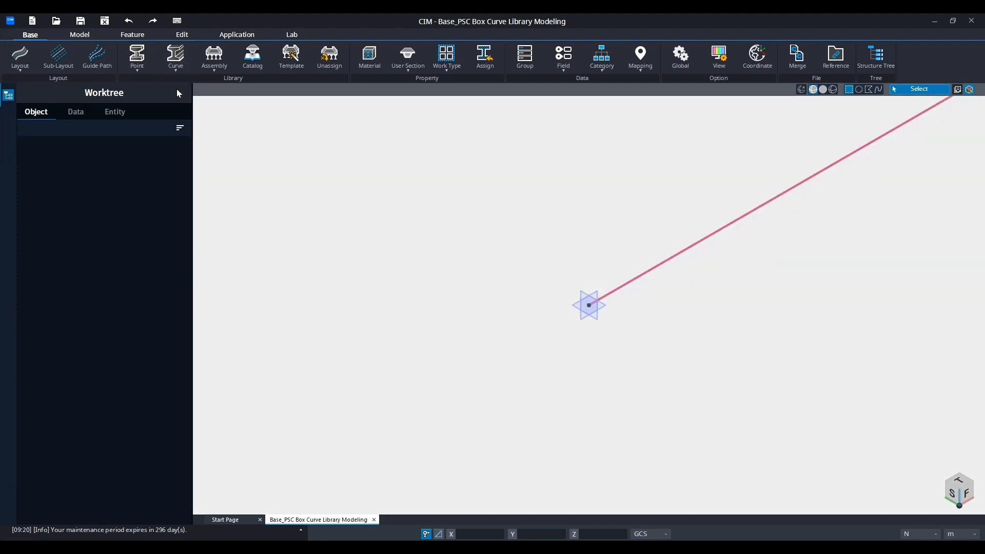
text(PSC Box)
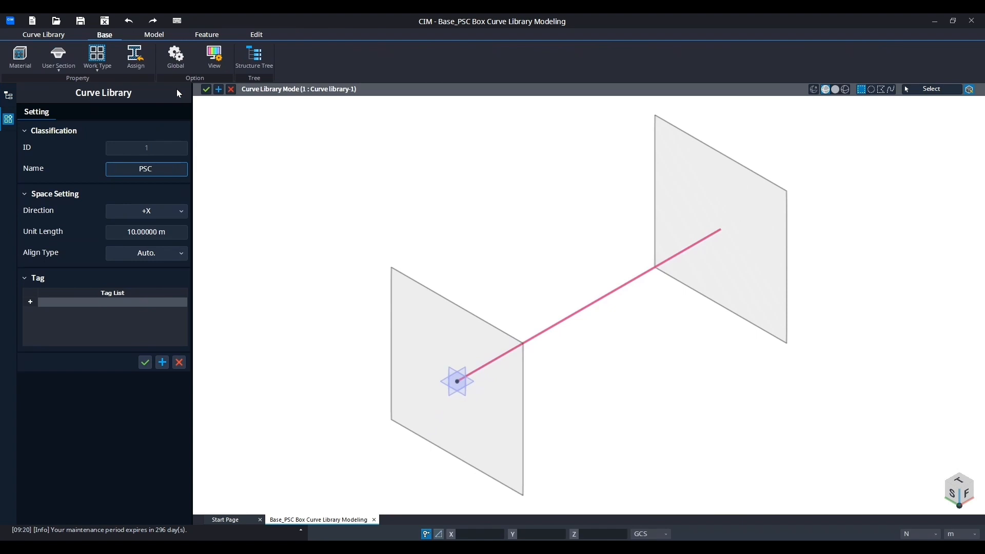
click(170, 227)
drag(170, 229, 125, 232)
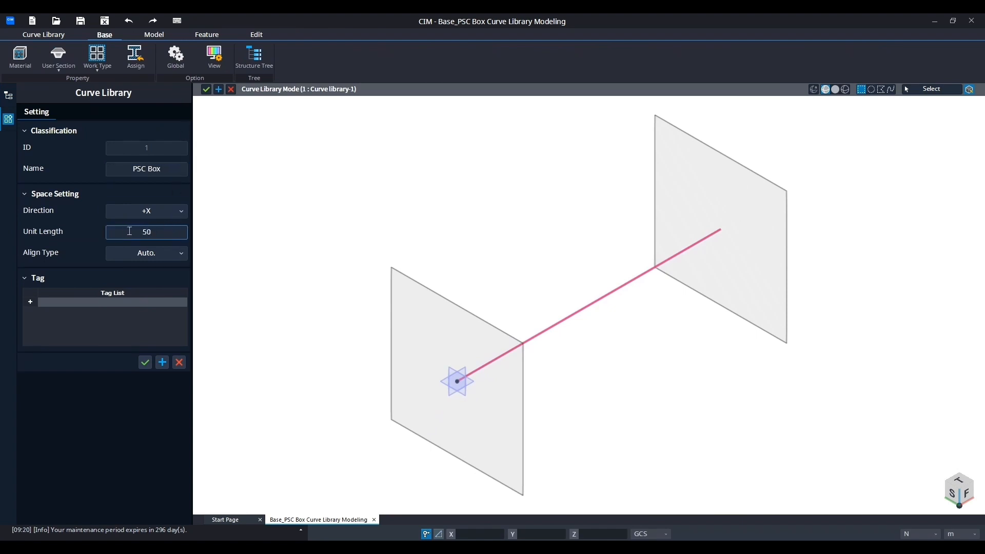
text(50)
click(146, 363)
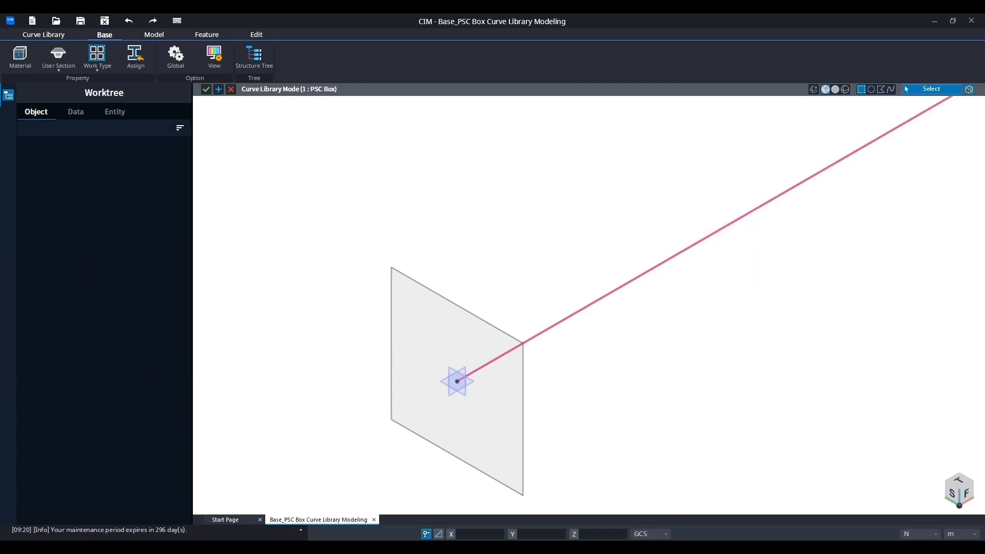
Switch to the DWG_PSC Box drawing in MIDAS CAD and run the CIMUSERSECTION command
scroll(374, 286, down, 5)
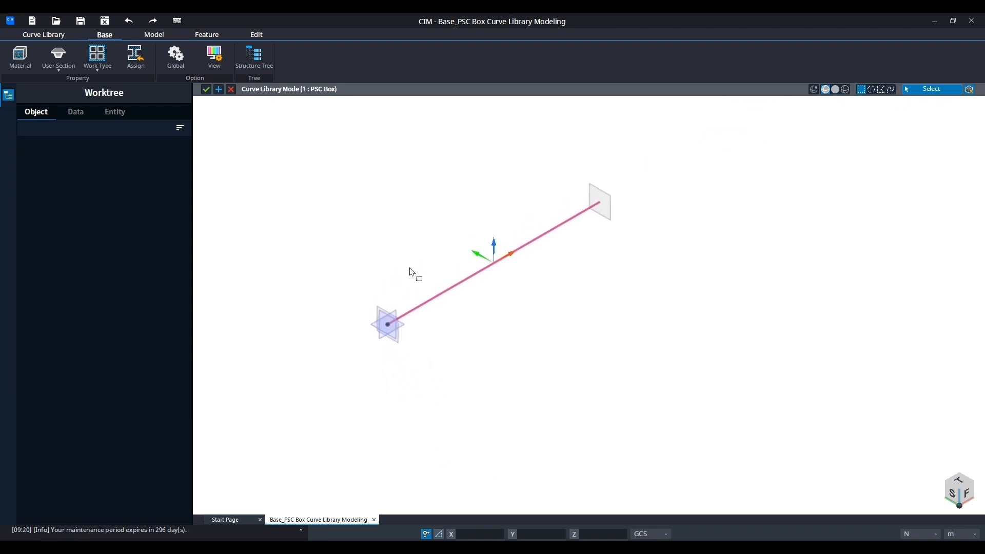
scroll(413, 282, up, 3)
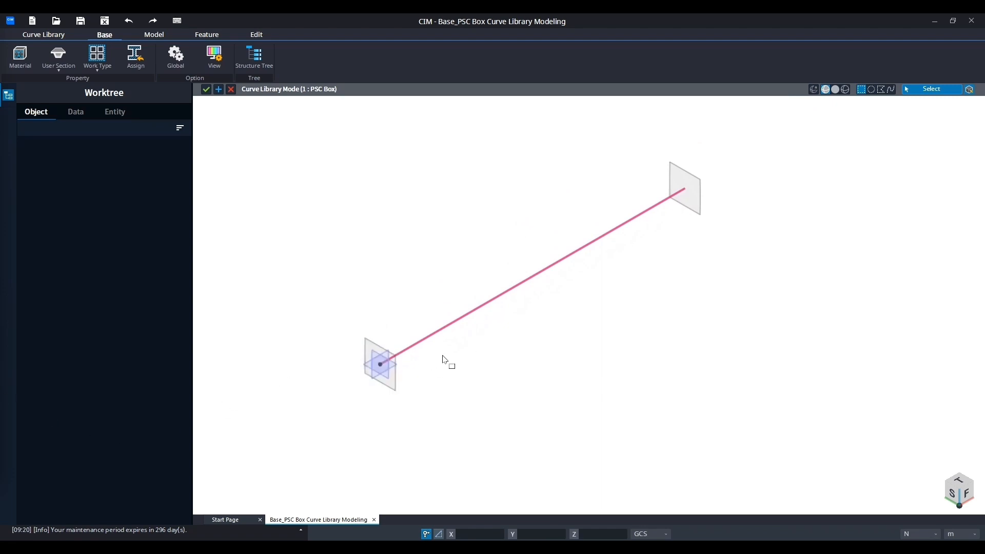
middle_drag(540, 321, 526, 329)
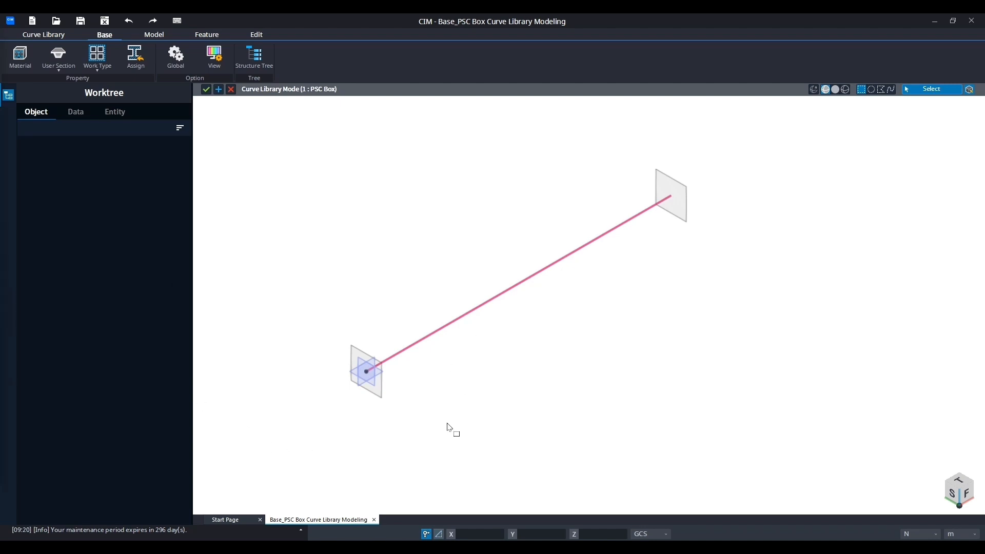
mouse_move(402, 548)
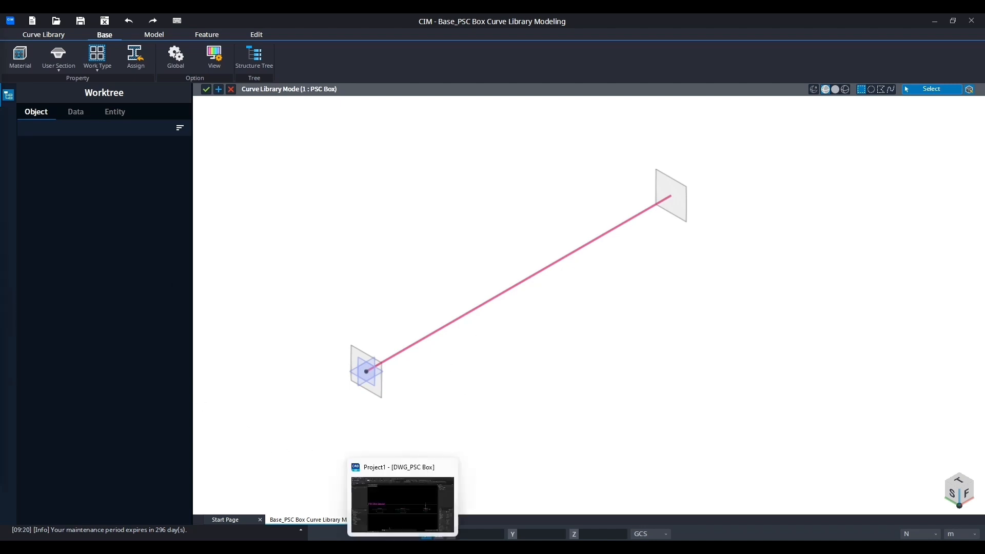
click(403, 505)
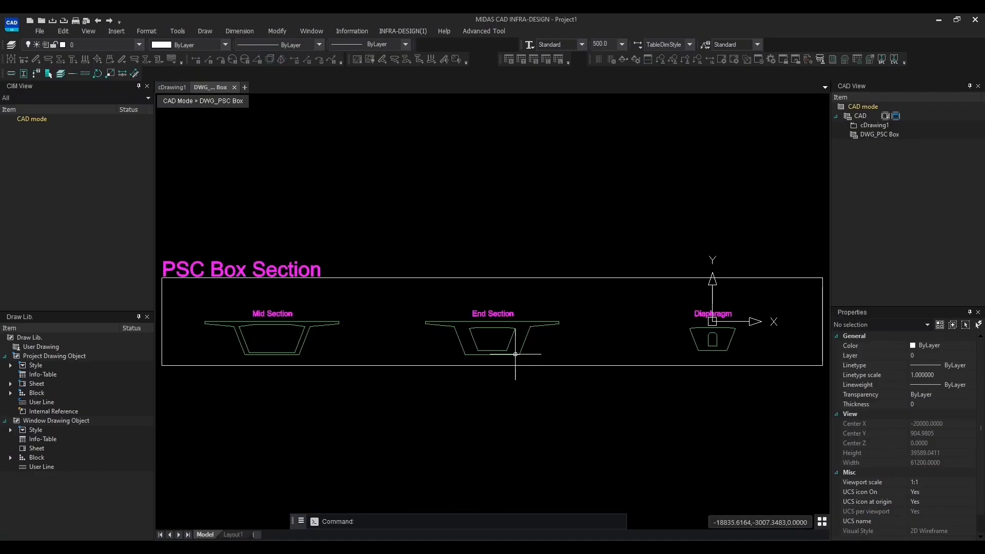
mouse_move(357, 331)
middle_down()
mouse_move(405, 325)
mouse_move(395, 328)
middle_up()
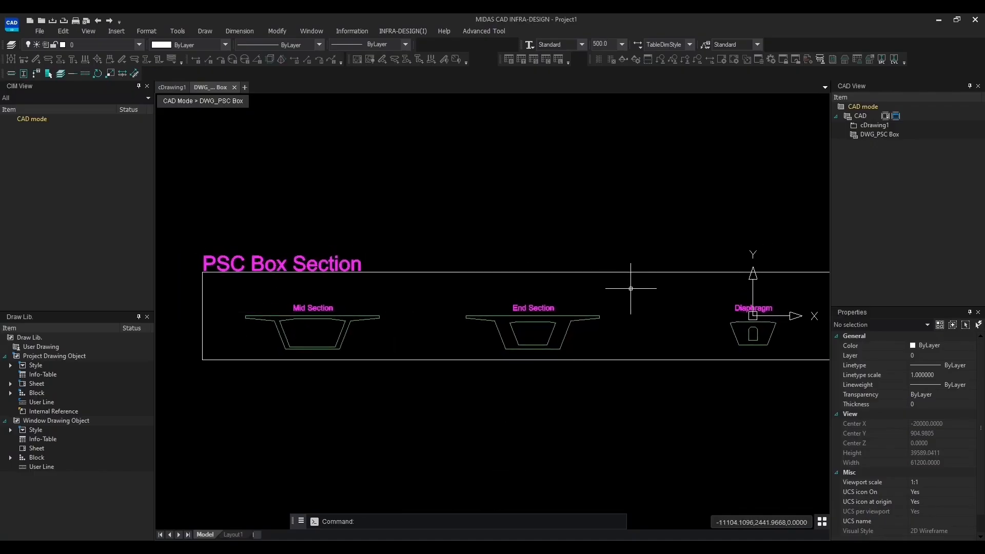
middle_drag(827, 281, 794, 291)
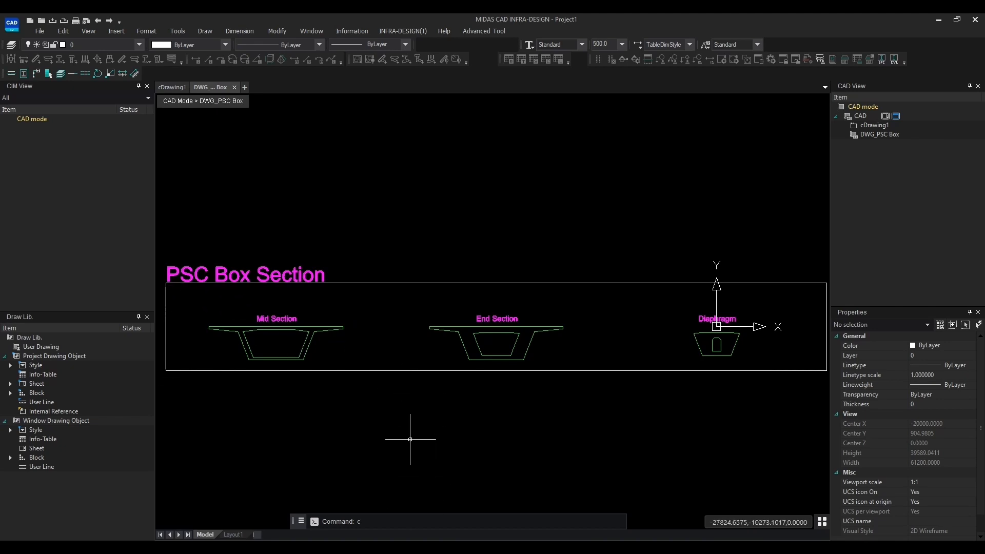
text(ims)
key(BackSpace)
text(USERSECTION)
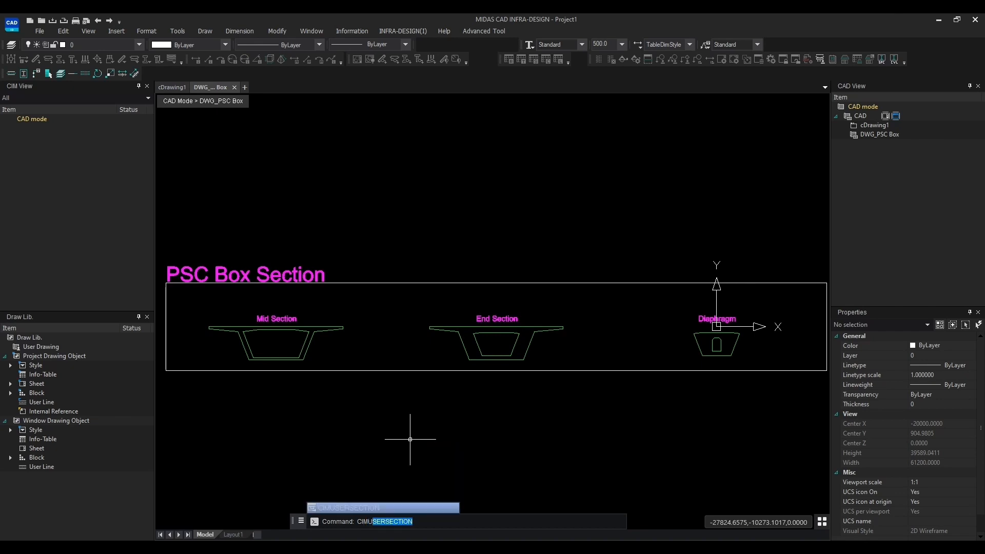
key(Return)
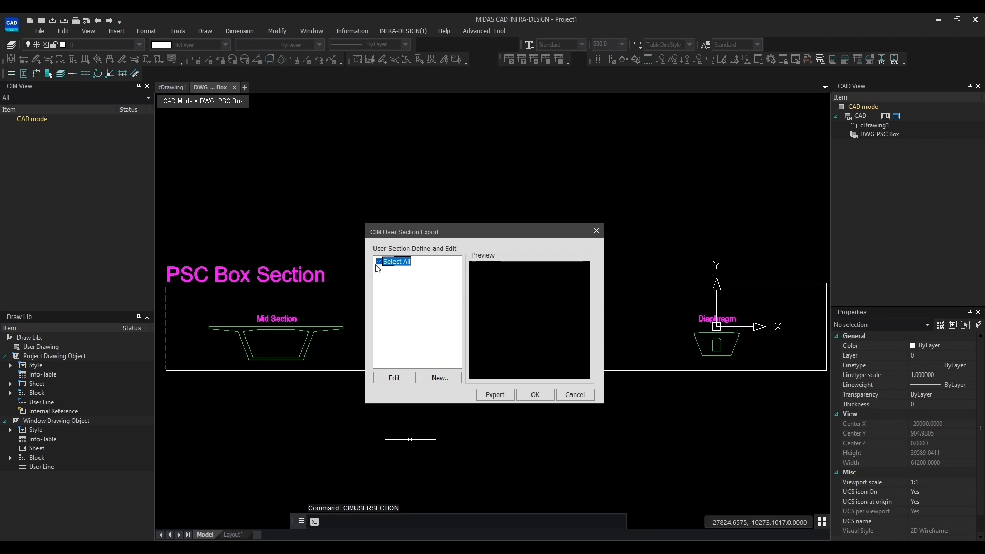
Define a new user section named Mid Section from the mid section outlines, with its base point at the middle of the top edge
click(440, 378)
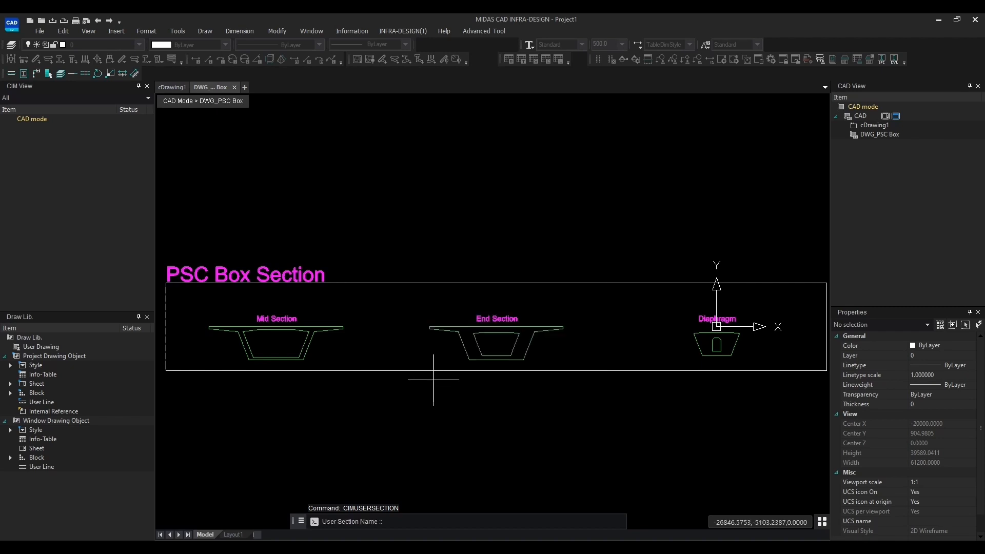
scroll(220, 375, up, 3)
scroll(220, 374, up, 2)
scroll(321, 347, down, 1)
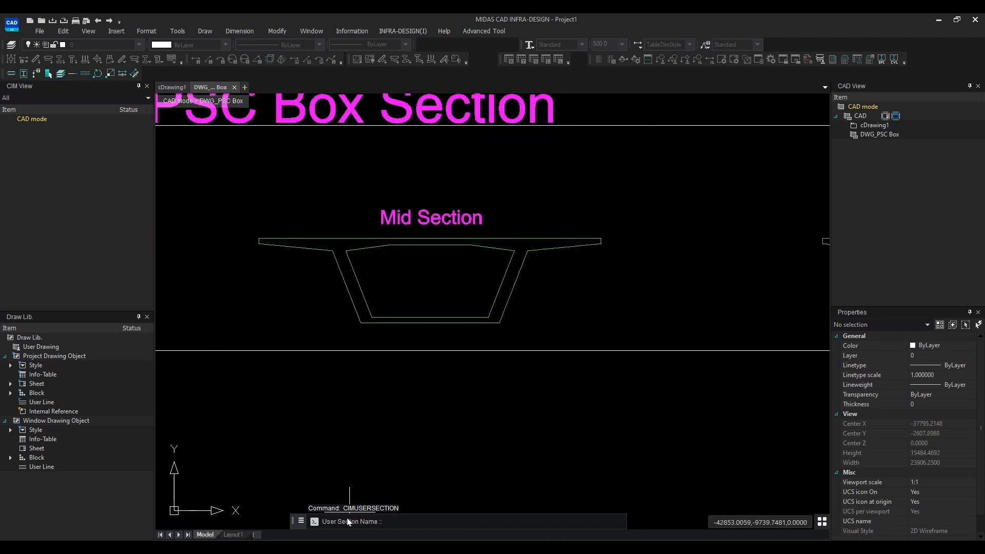
click(394, 522)
text(Mid Section)
key(Return)
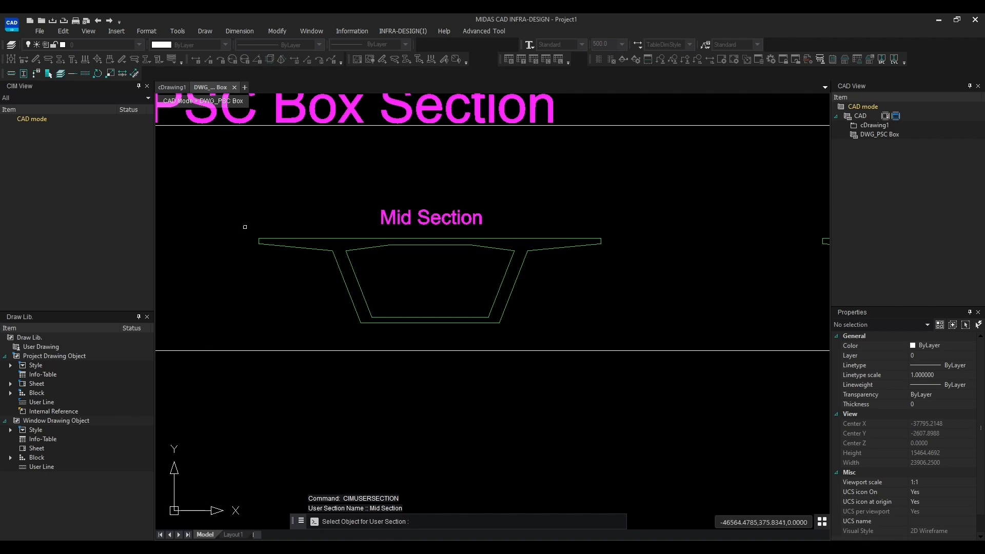
click(249, 229)
click(622, 332)
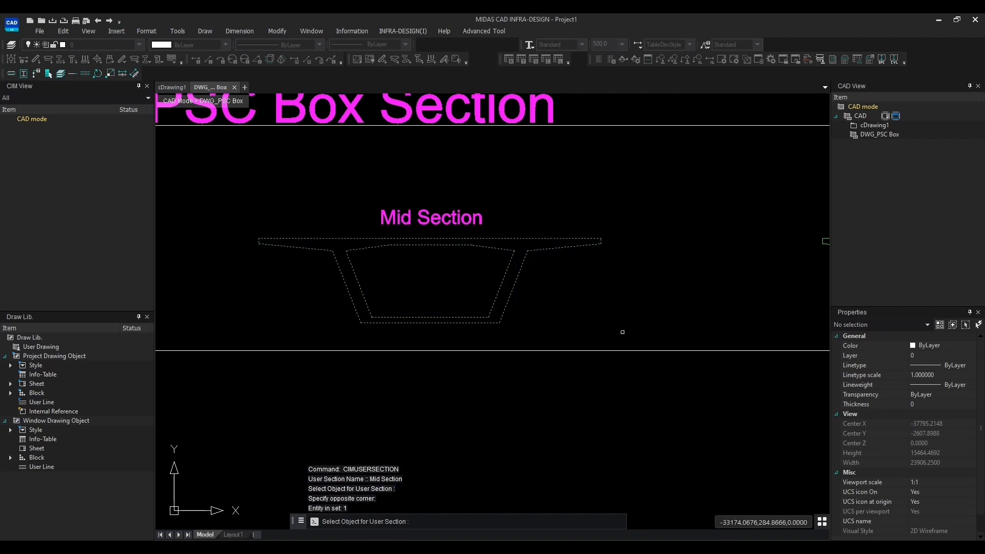
key(Return)
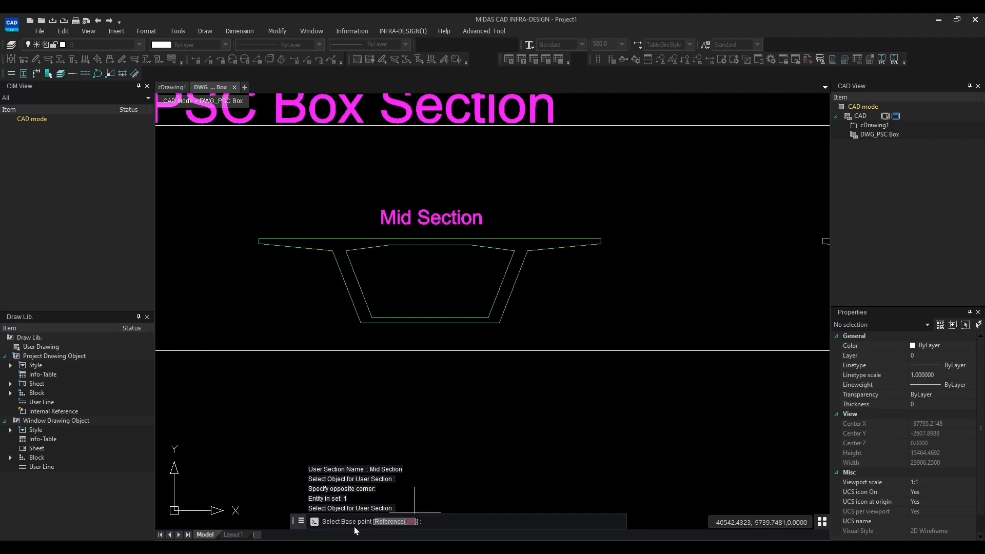
click(431, 242)
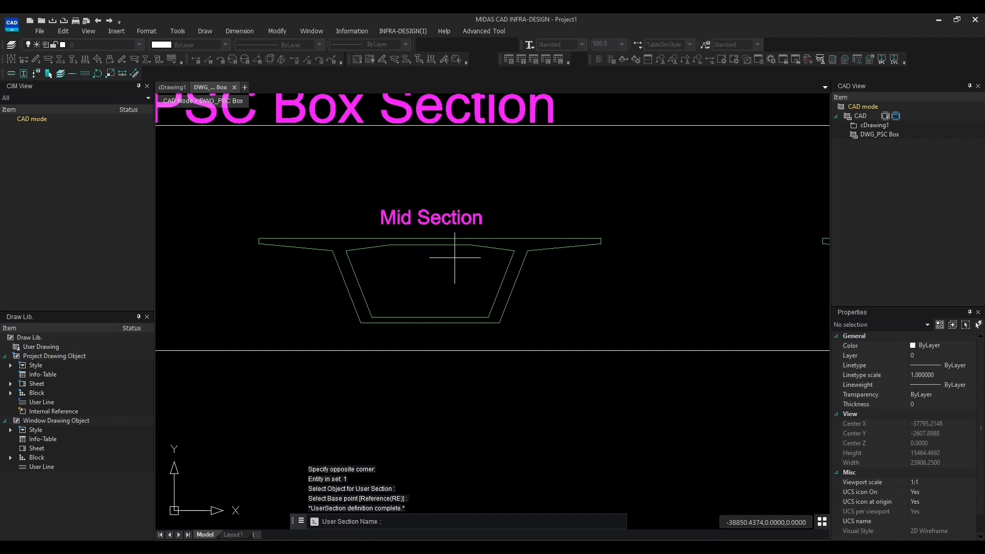
Define a user section named End Section from the end section outlines, with its base point at the middle of the top edge
middle_drag(649, 271, 320, 303)
middle_drag(530, 303, 383, 285)
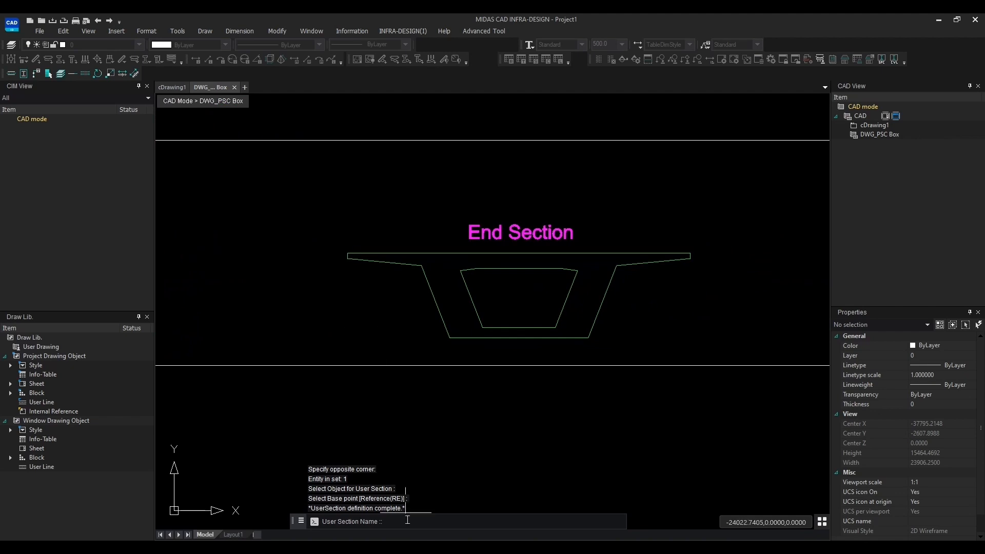
text(nd Section)
key(Return)
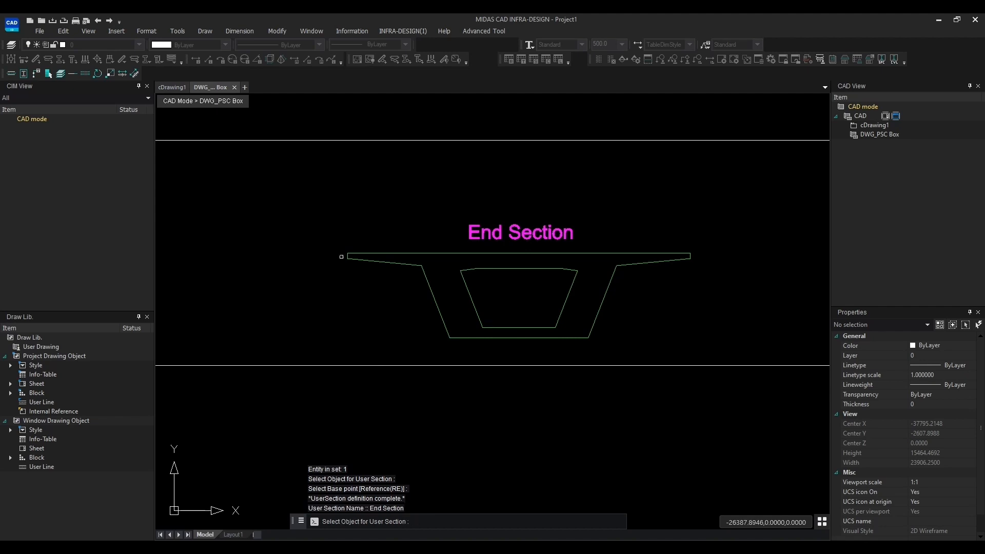
click(337, 249)
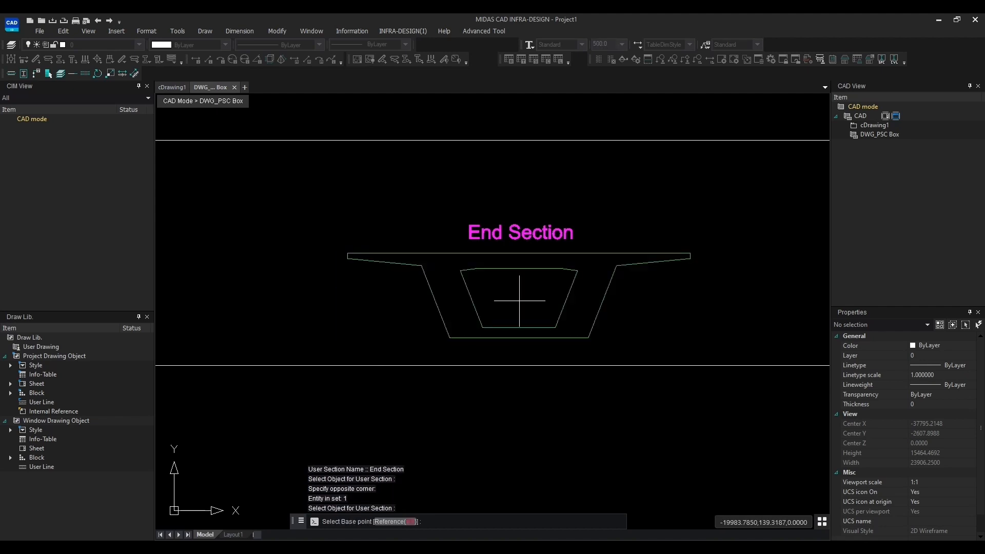
click(703, 344)
key(Return)
click(524, 254)
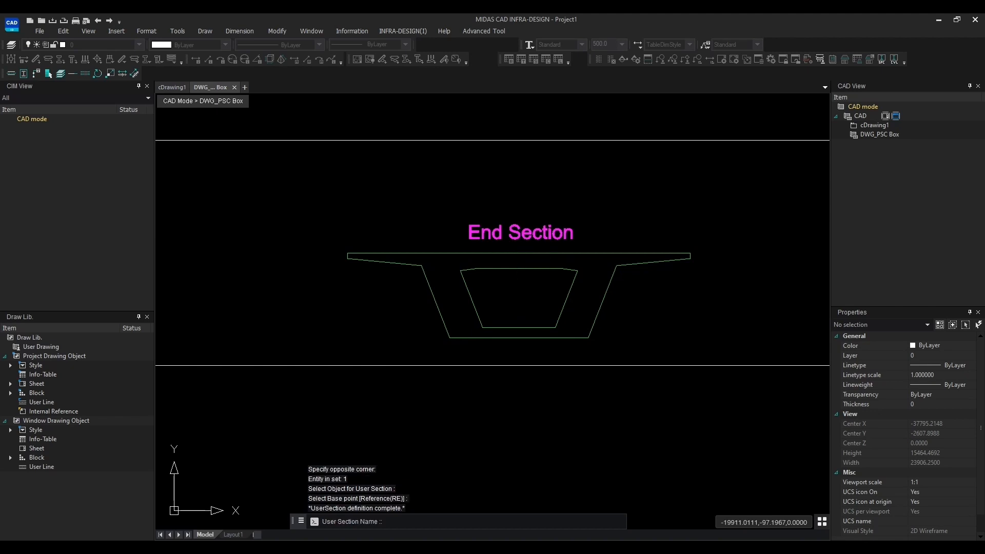
Define a user section named Diaphragm from the diaphragm outlines, with its base point at the UCS origin, and finish defining sections
middle_drag(697, 292, 232, 295)
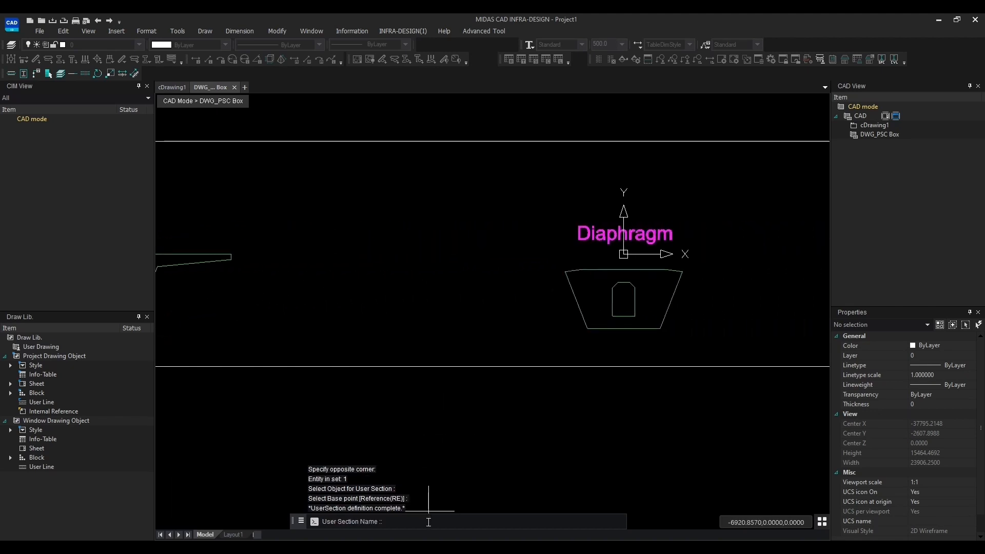
text(Diap)
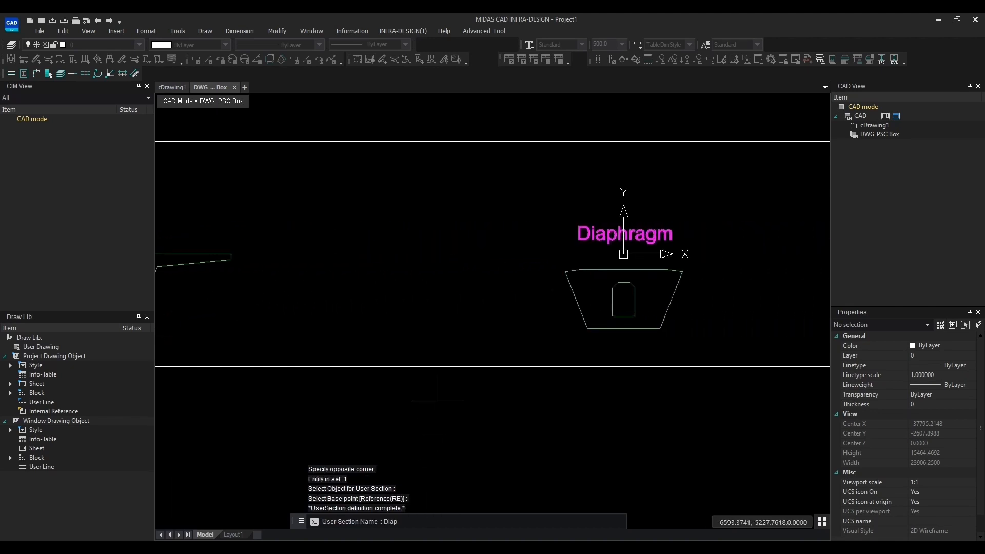
text(hragm)
key(Return)
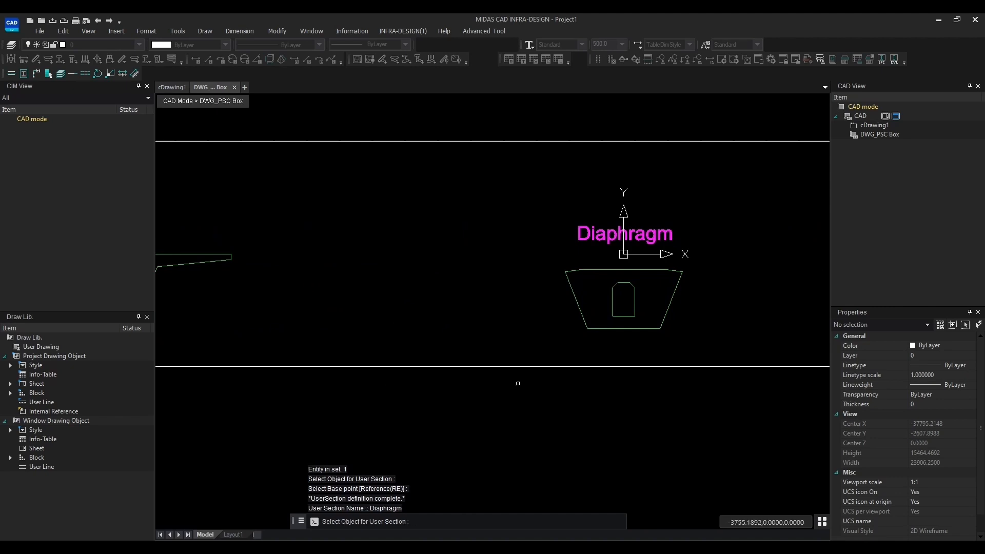
click(533, 262)
click(711, 346)
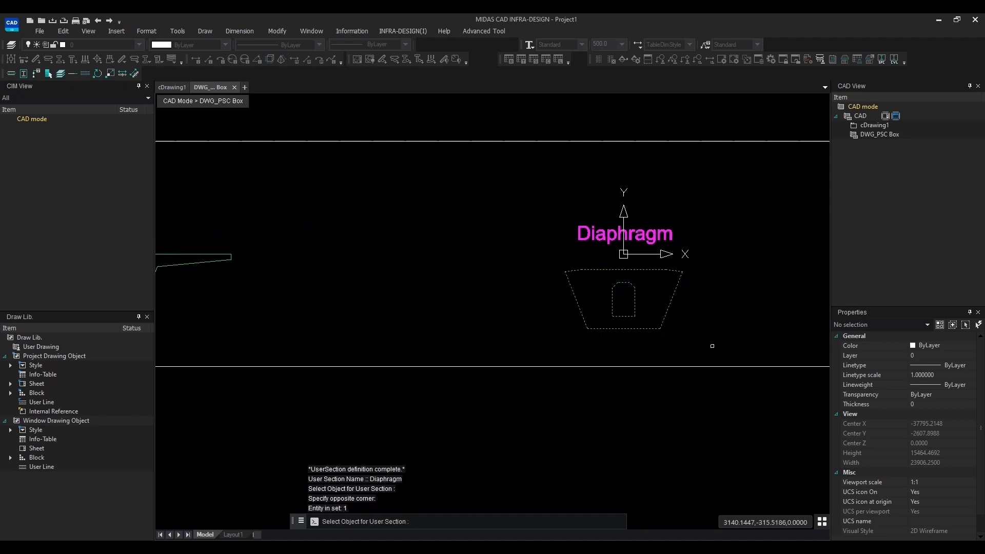
key(Return)
click(623, 254)
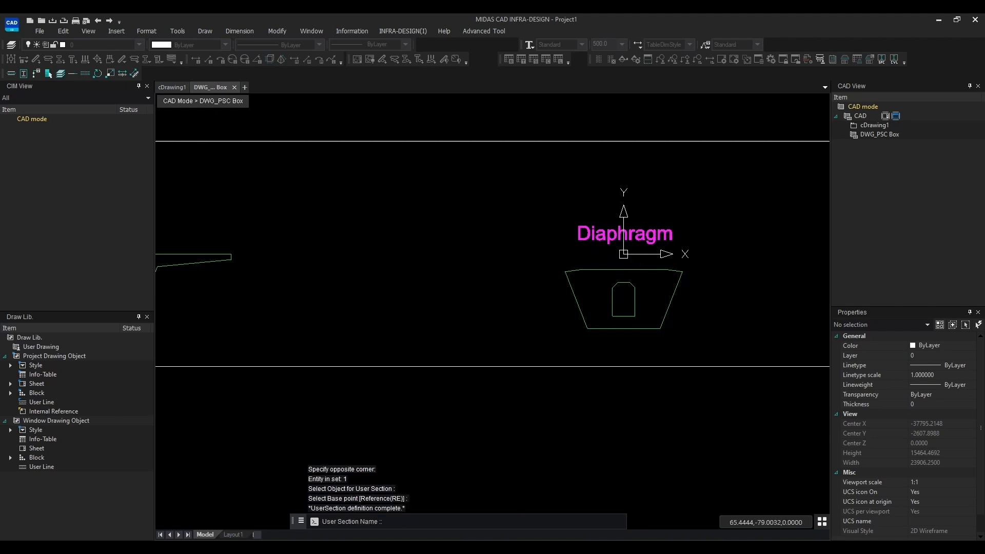
scroll(510, 304, down, 4)
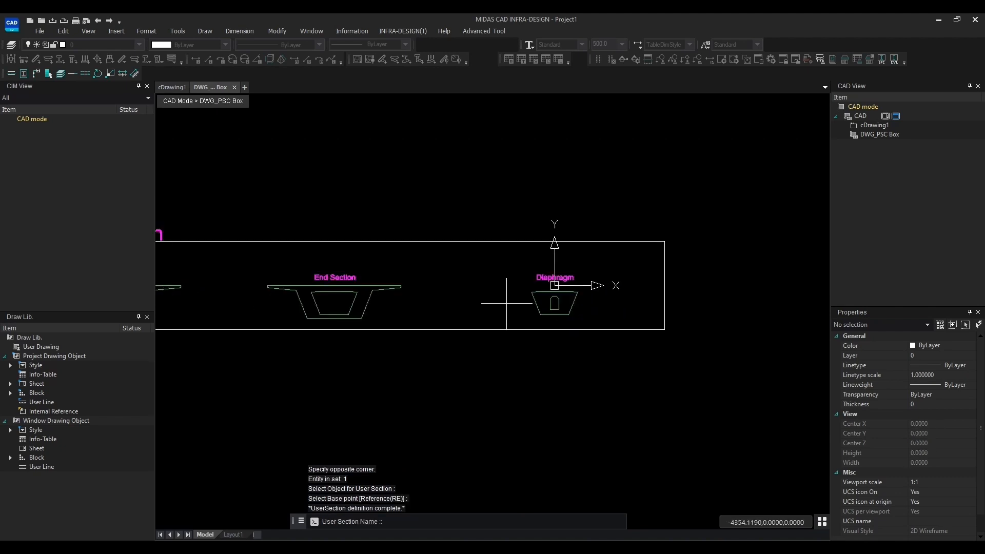
key(Escape)
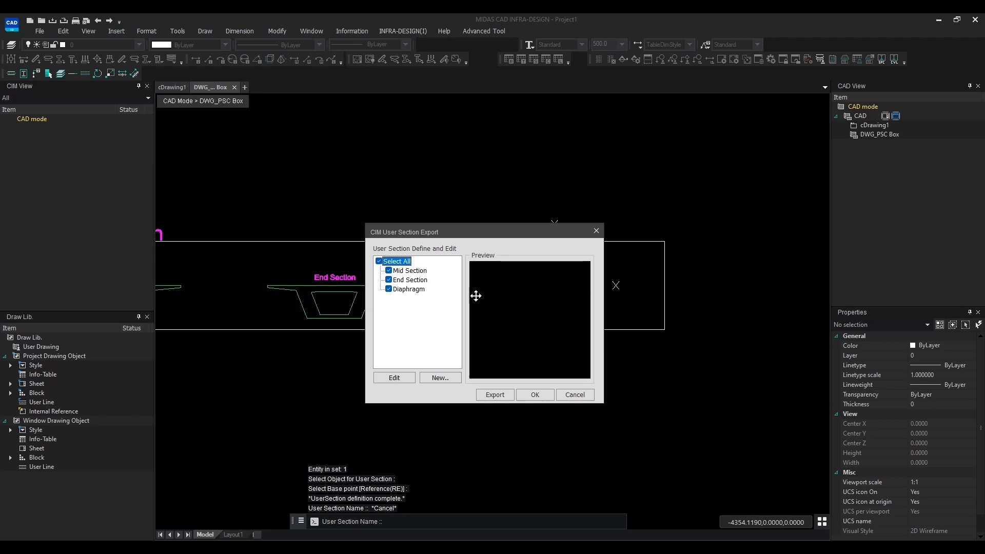
Preview the Mid Section, End Section and Diaphragm user sections to check their shapes
click(421, 273)
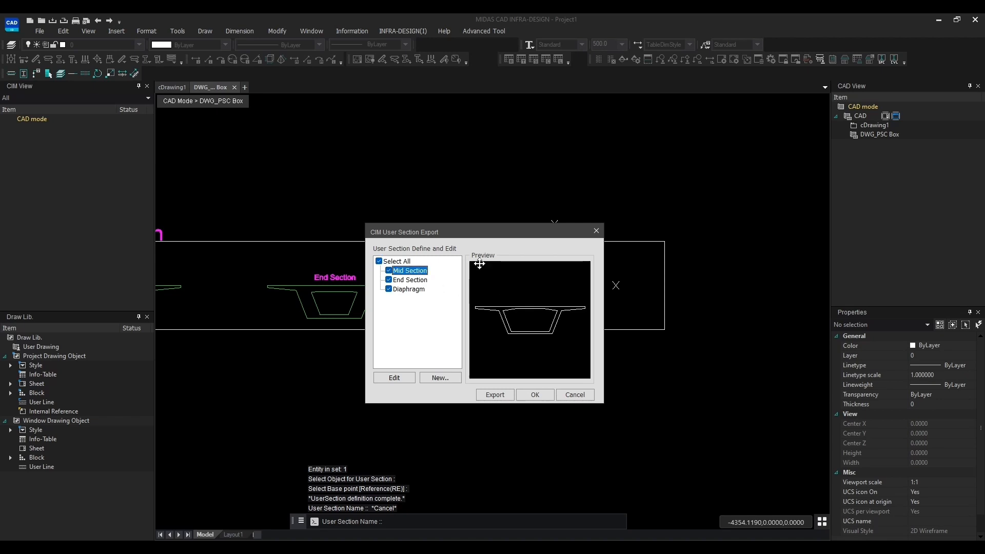
click(417, 280)
click(414, 291)
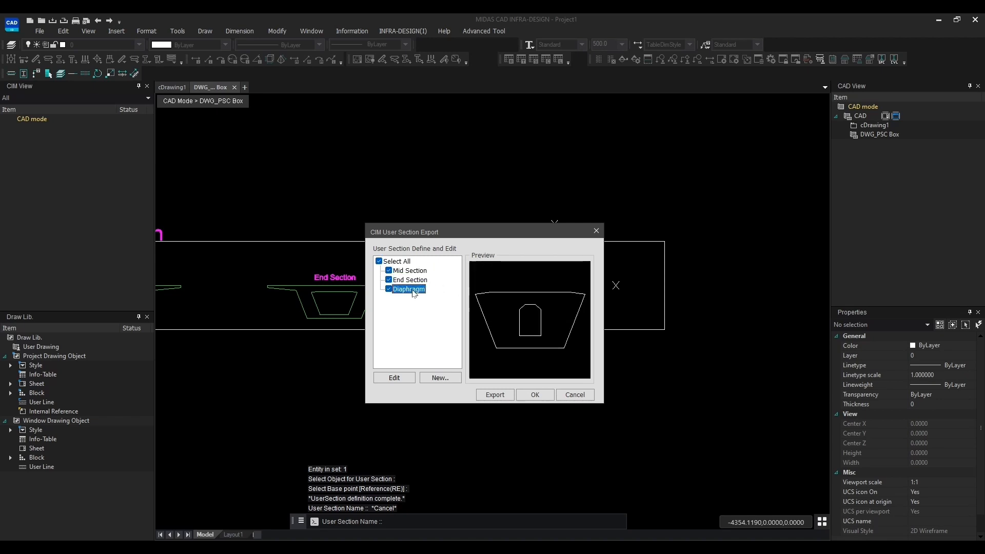
click(417, 271)
click(415, 280)
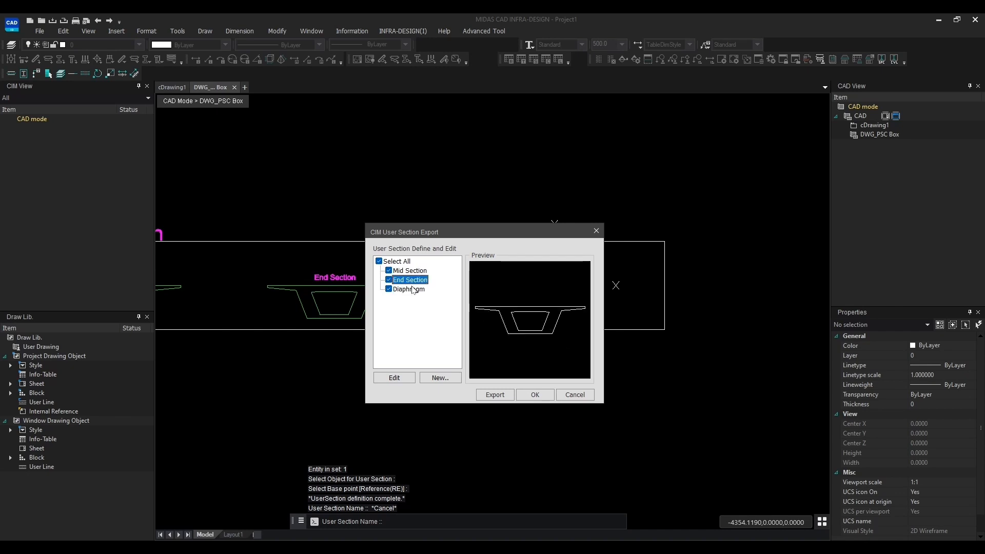
click(414, 290)
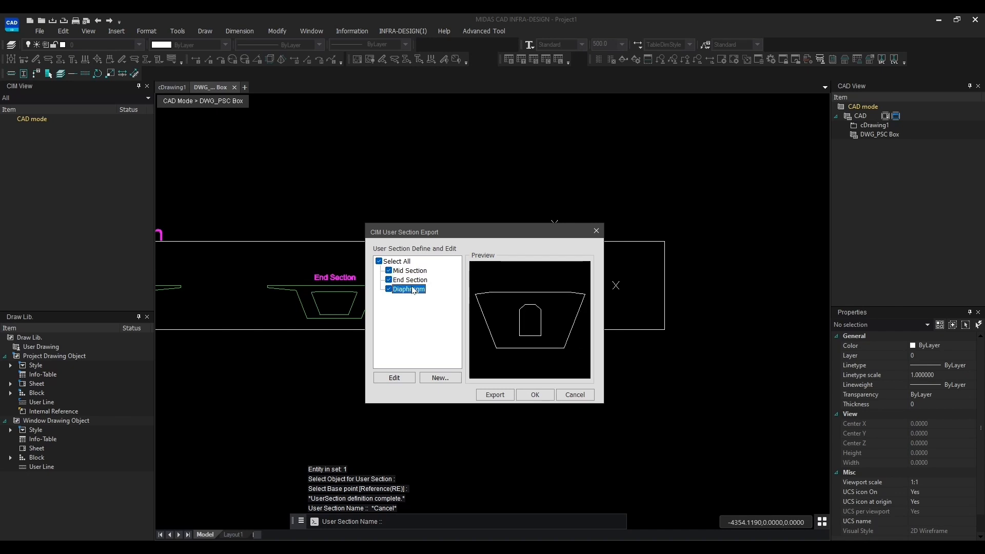
Export the Mid Section, End Section and Diaphragm user sections to a DWG file named User Section_PSC Box, and close the export dialog
click(495, 396)
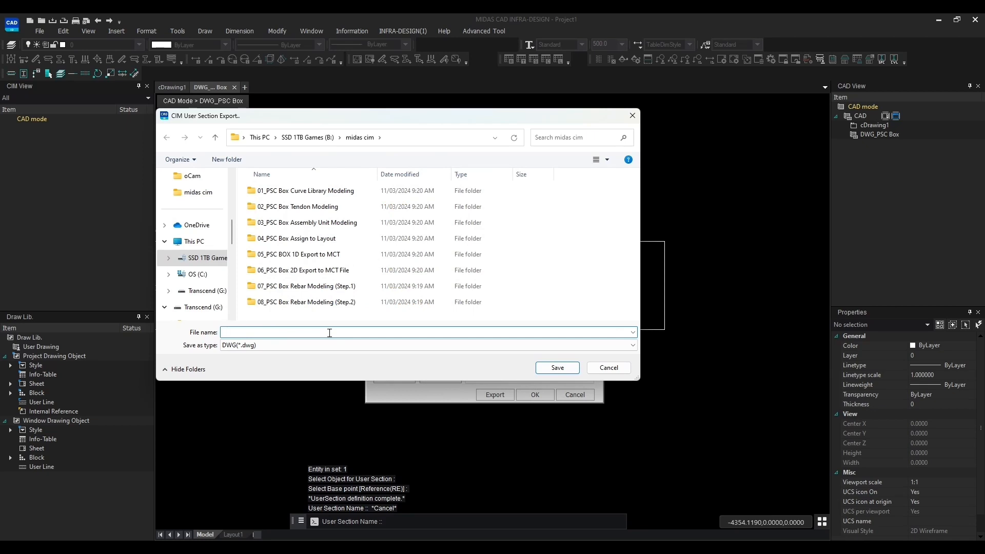
text(User Section_PSC Bo)
key(BackSpace)
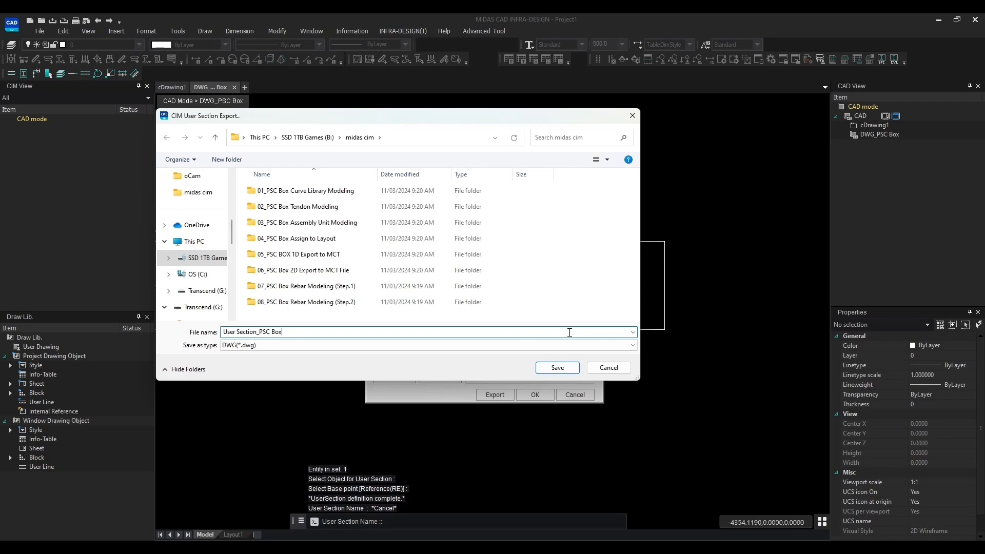
click(556, 368)
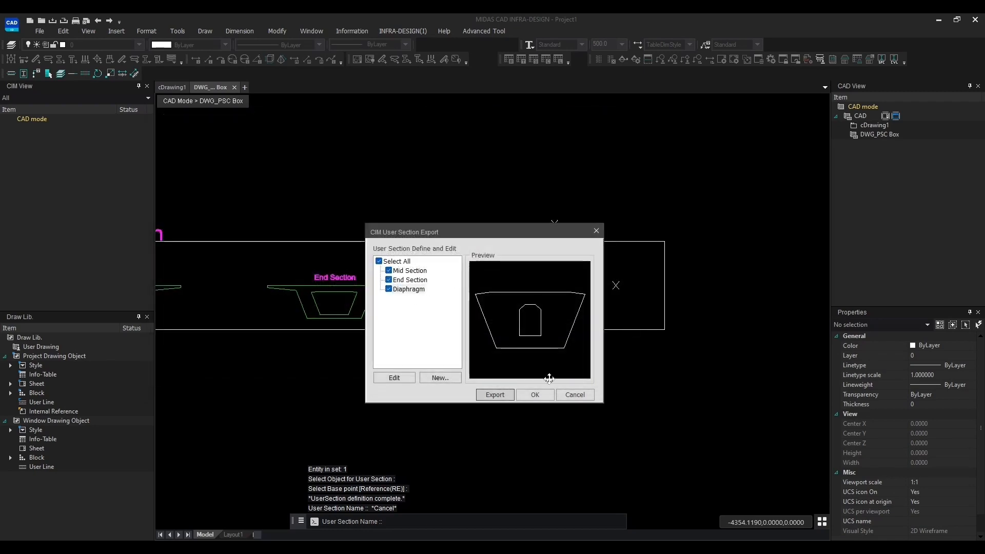
click(535, 395)
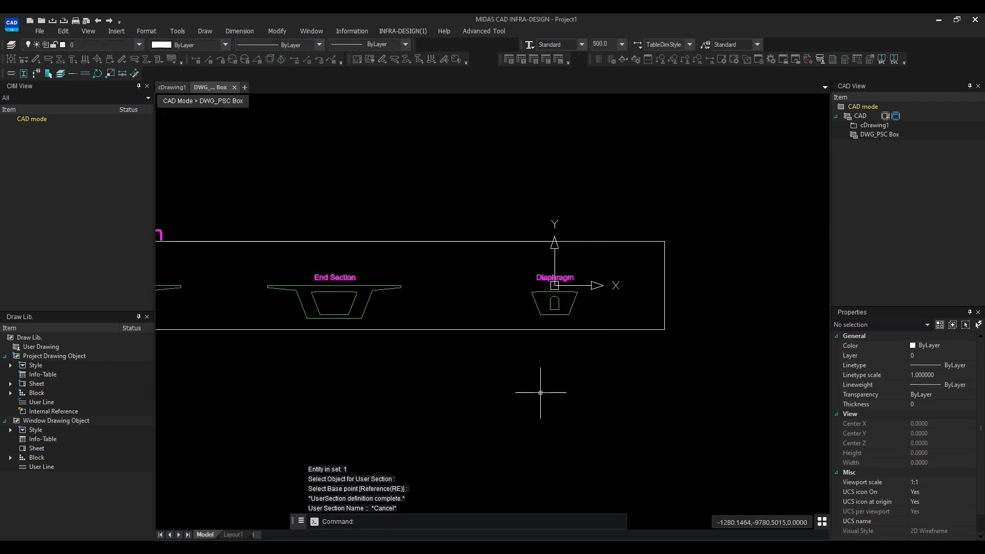
Switch to CIM and open the User Section_PSC Box DWG file for user section import
mouse_move(357, 547)
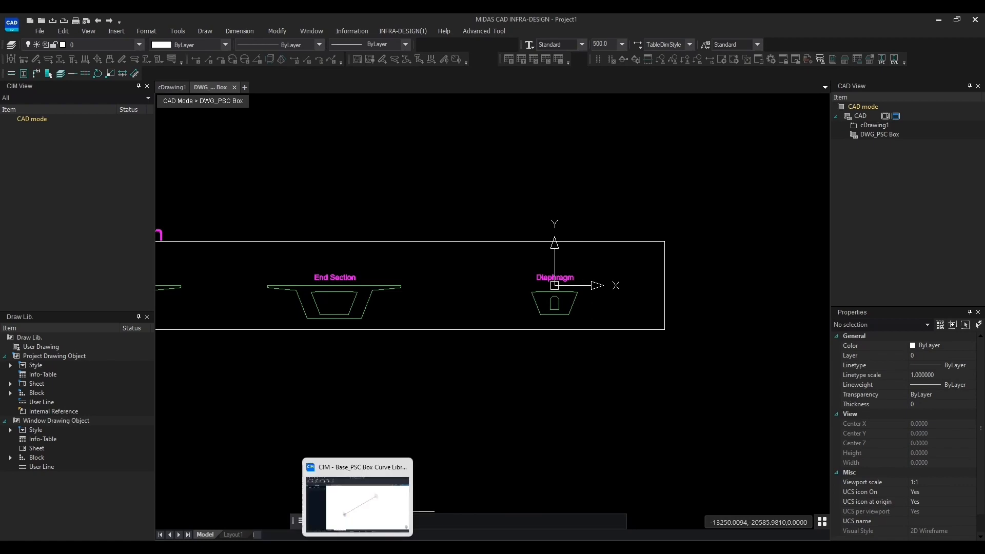
click(357, 503)
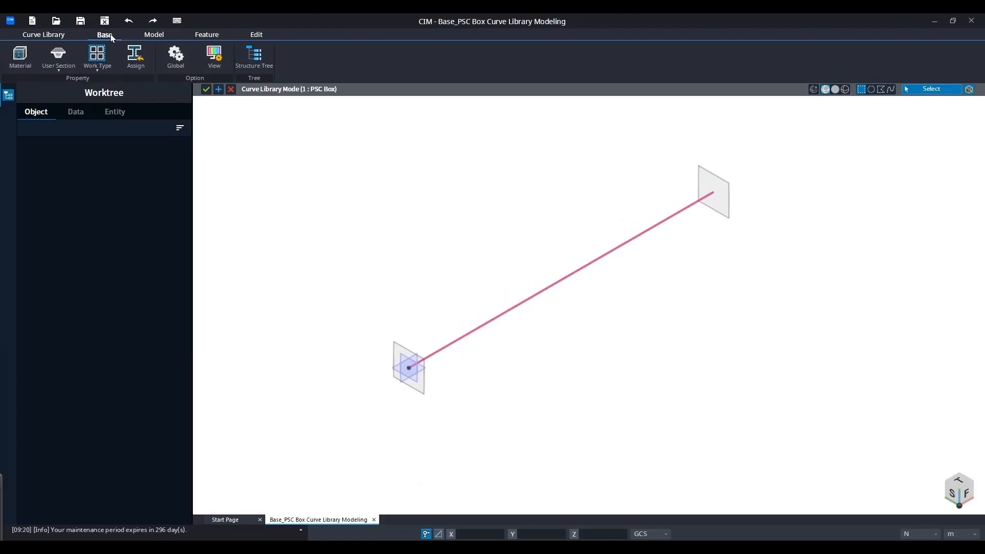
click(48, 66)
click(56, 222)
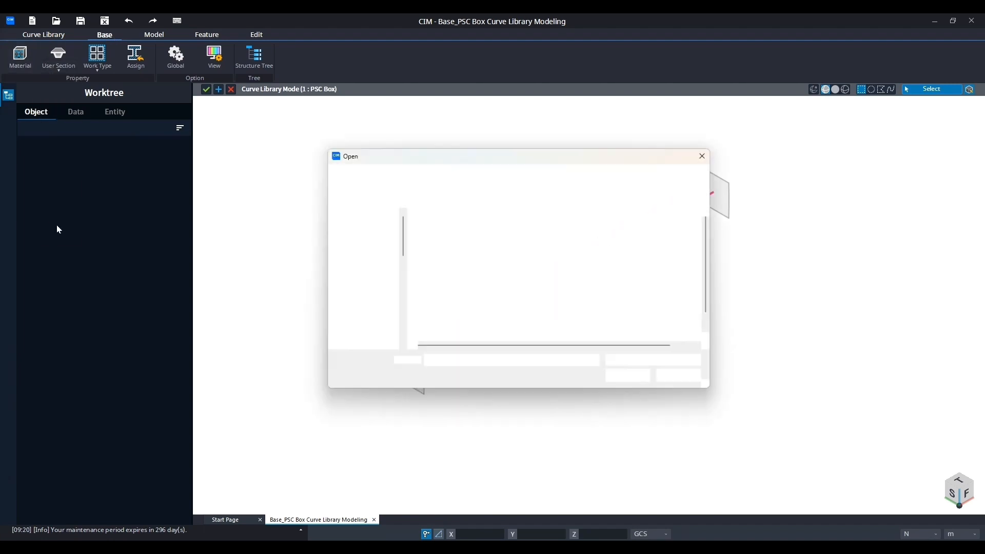
scroll(493, 288, down, 2)
click(451, 334)
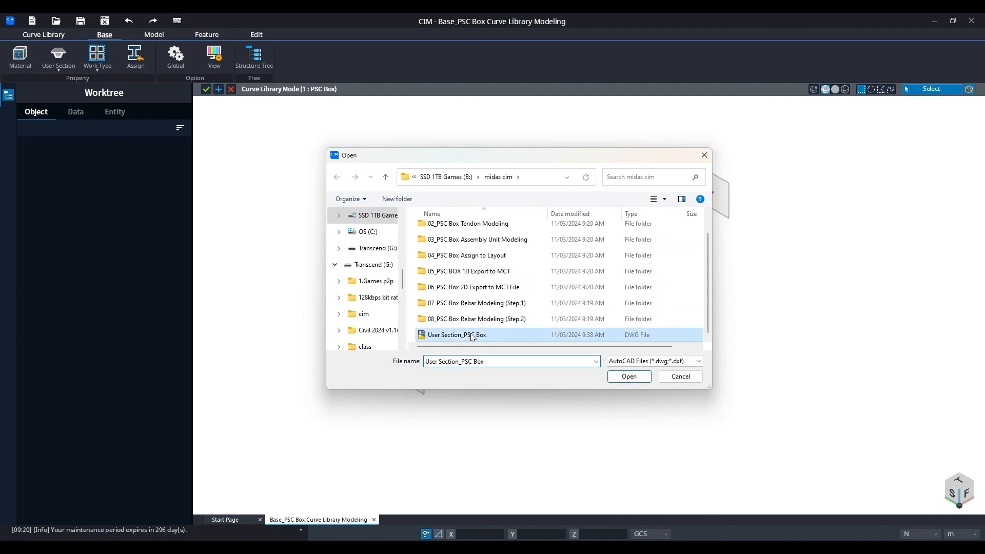
click(628, 377)
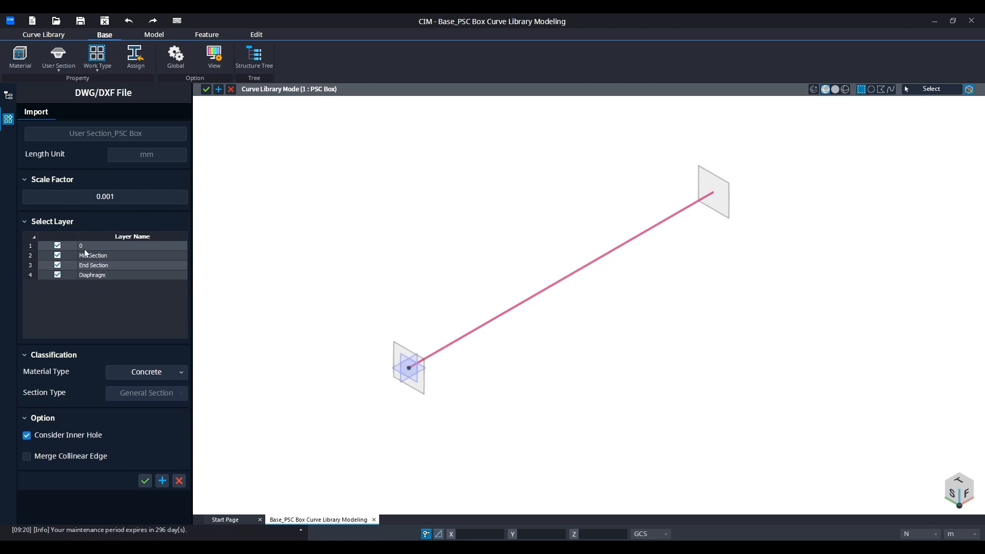
Exclude layer 0, import the Mid Section, End Section and Diaphragm layers as concrete sections, and list the project data
click(58, 246)
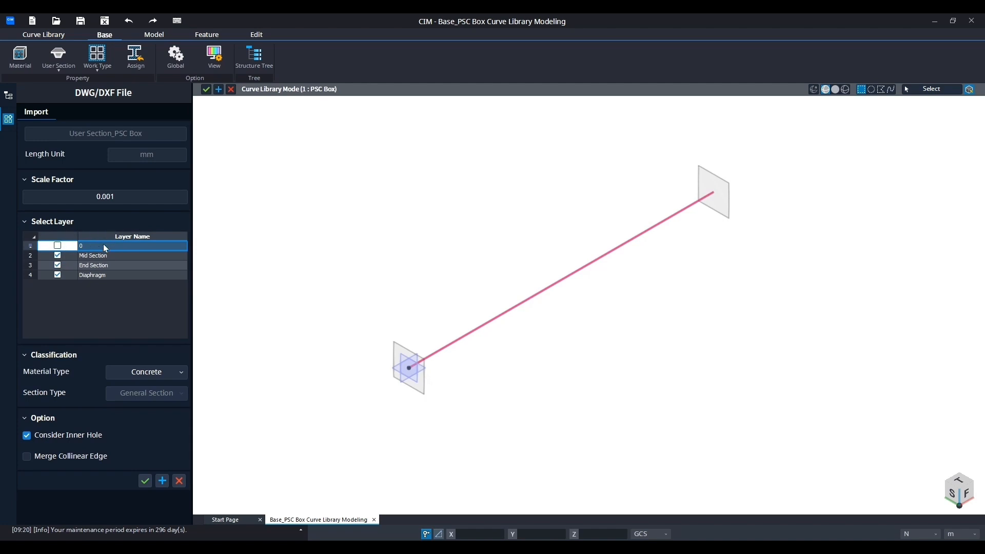
click(131, 255)
click(131, 265)
click(131, 275)
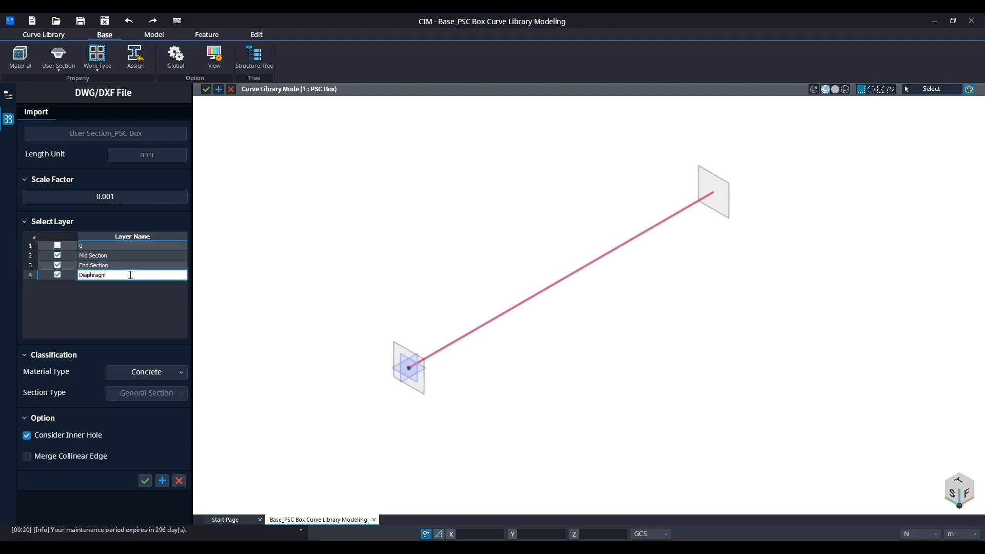
click(140, 327)
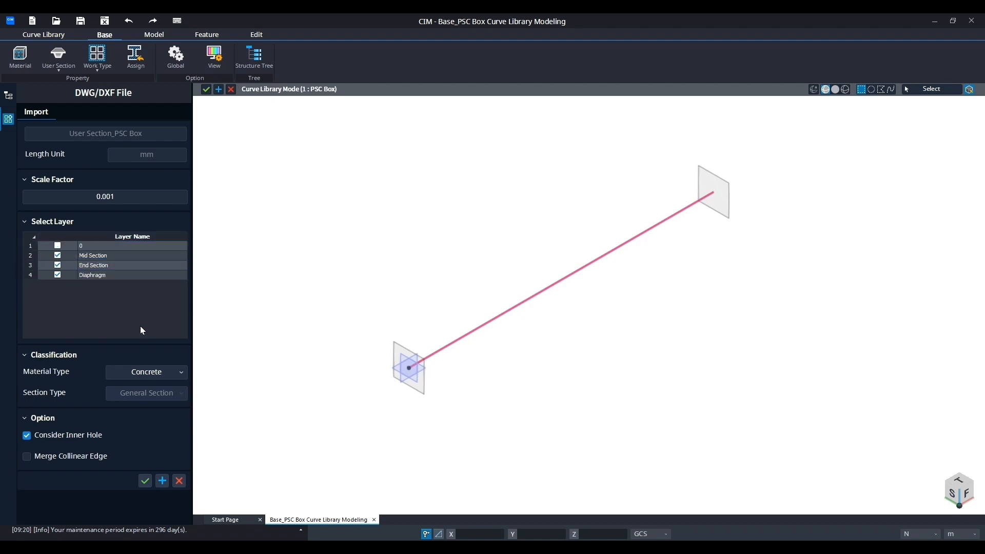
click(145, 481)
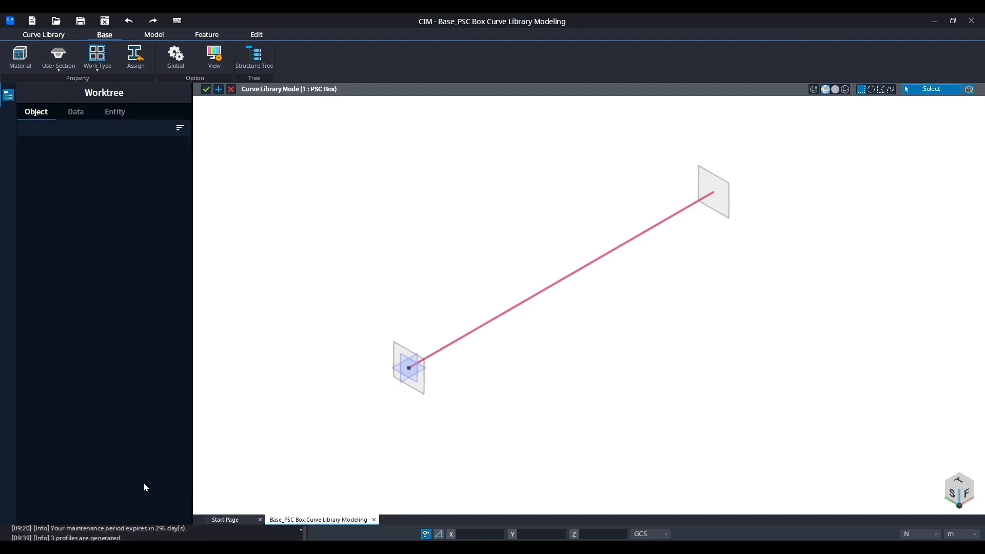
click(82, 113)
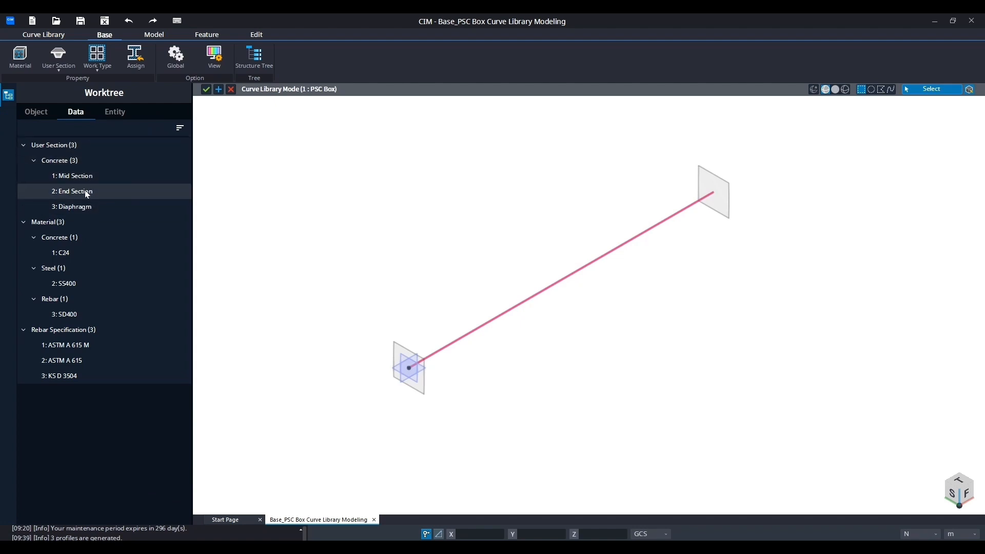
Create a constraint plane by point at 2 m, aligned by distance from the start point, with rotation set to Angle of Ref
click(46, 35)
click(60, 57)
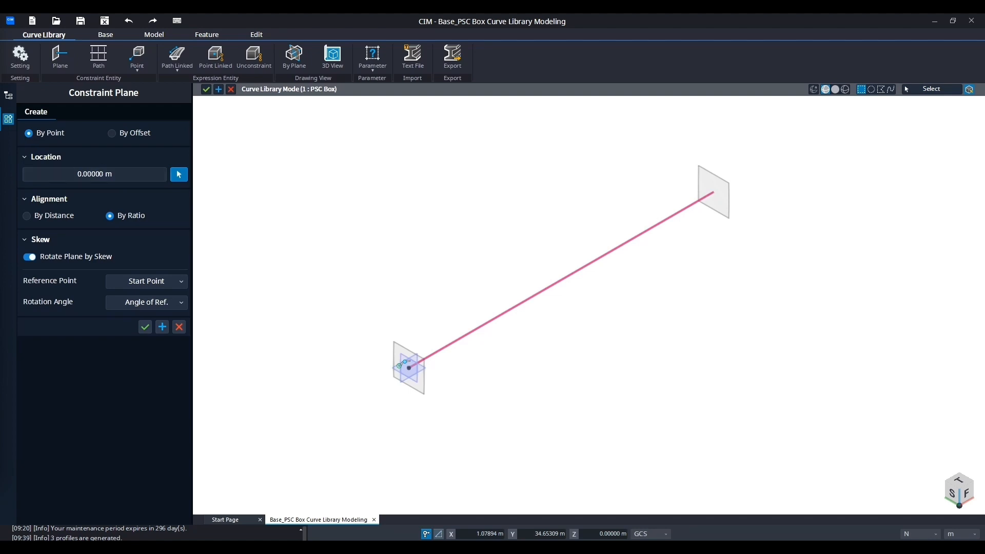
click(125, 175)
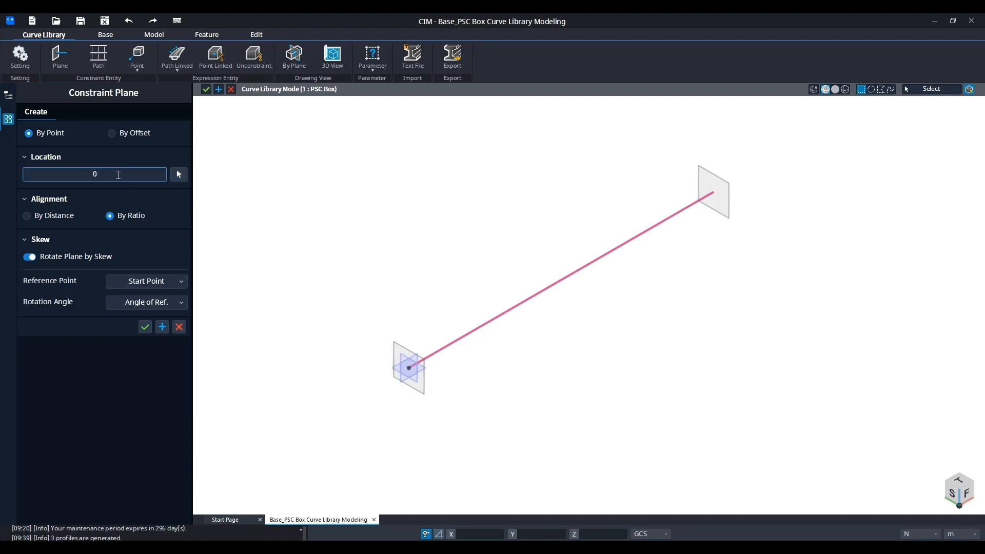
text(2)
click(28, 216)
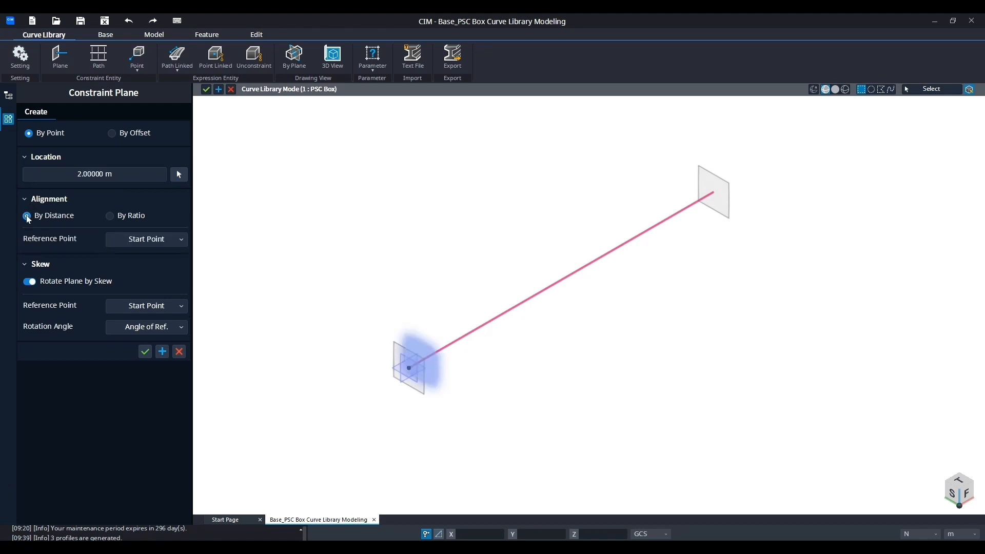
click(110, 215)
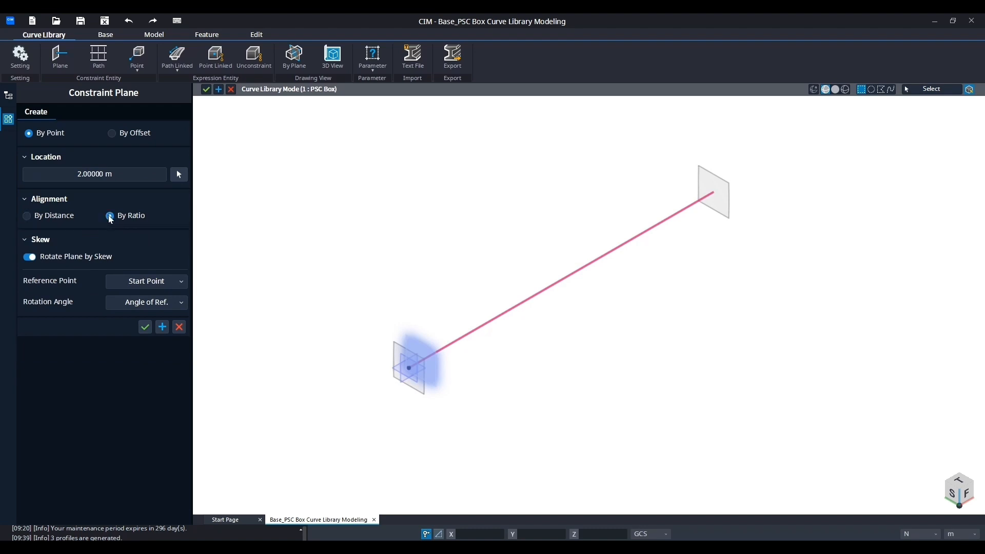
click(28, 216)
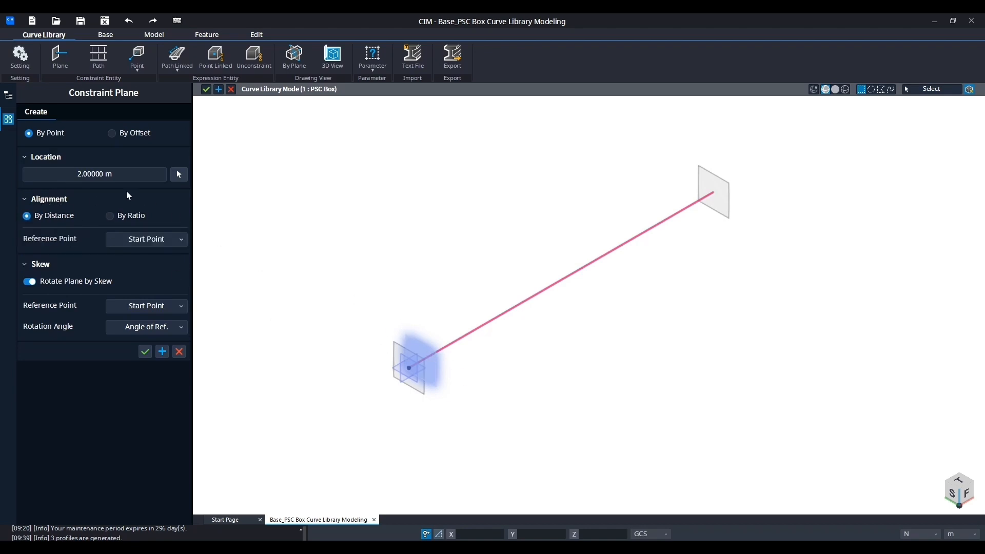
click(77, 174)
drag(78, 174, 116, 175)
click(106, 174)
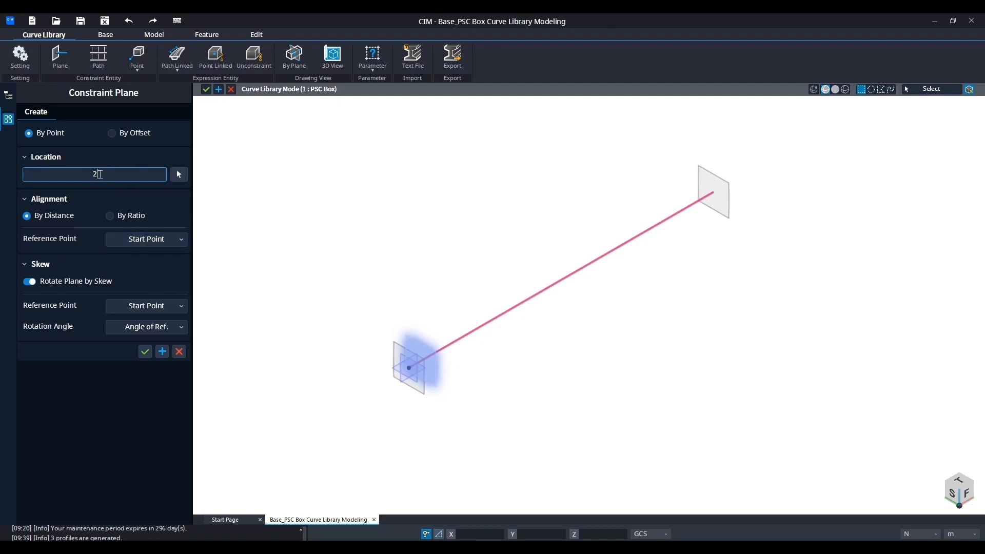
click(137, 329)
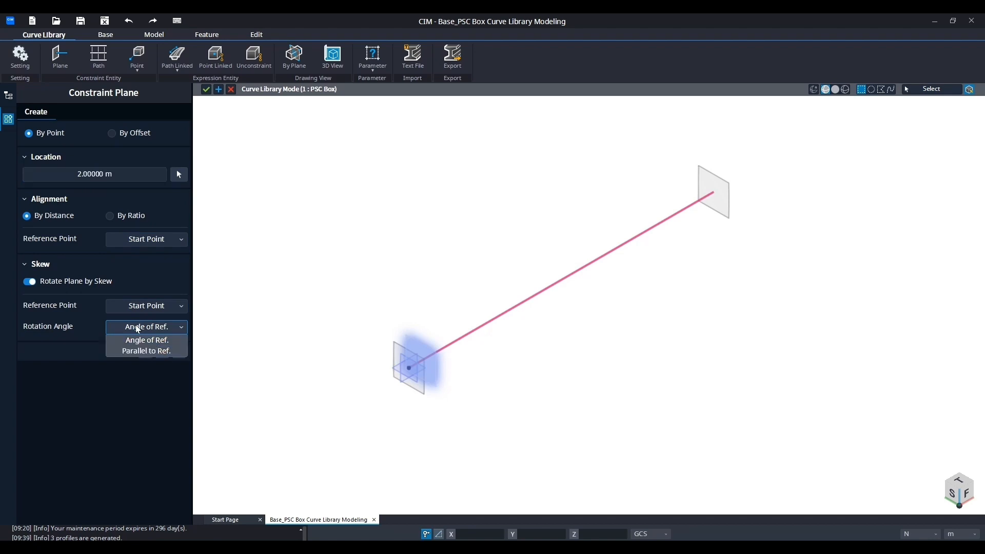
click(135, 325)
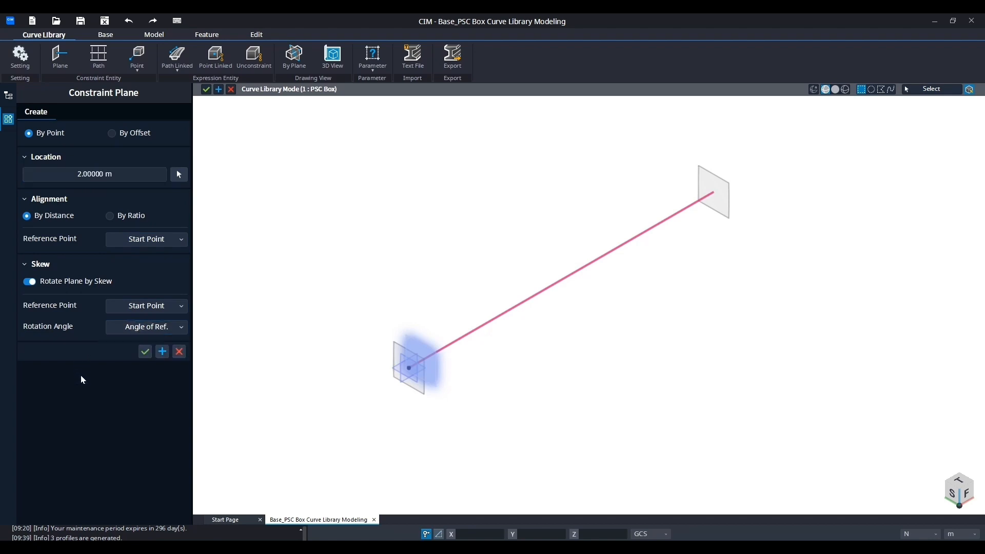
click(162, 352)
Add a second constraint plane at 5 m, aligned by distance from the start point
click(125, 175)
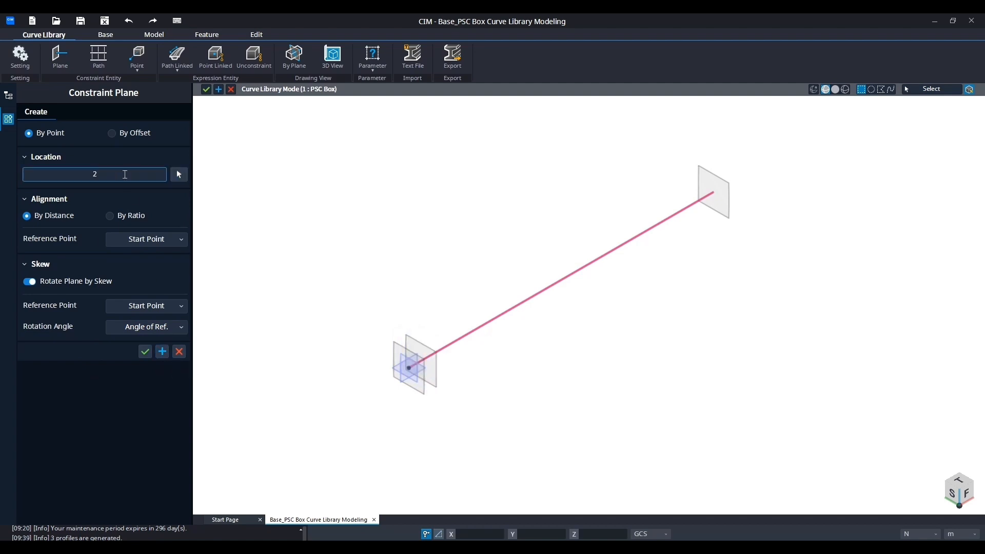
double_click(52, 175)
text(5)
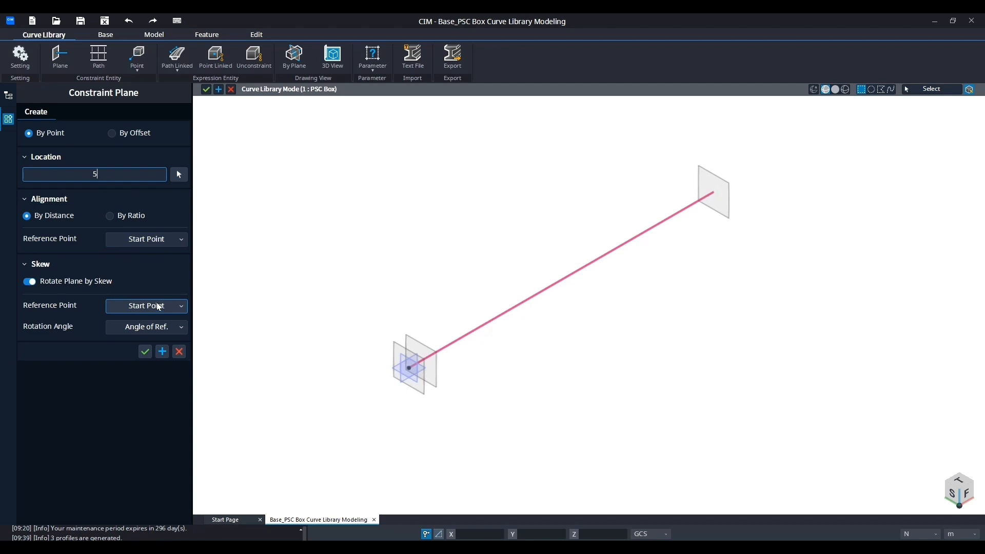
click(24, 263)
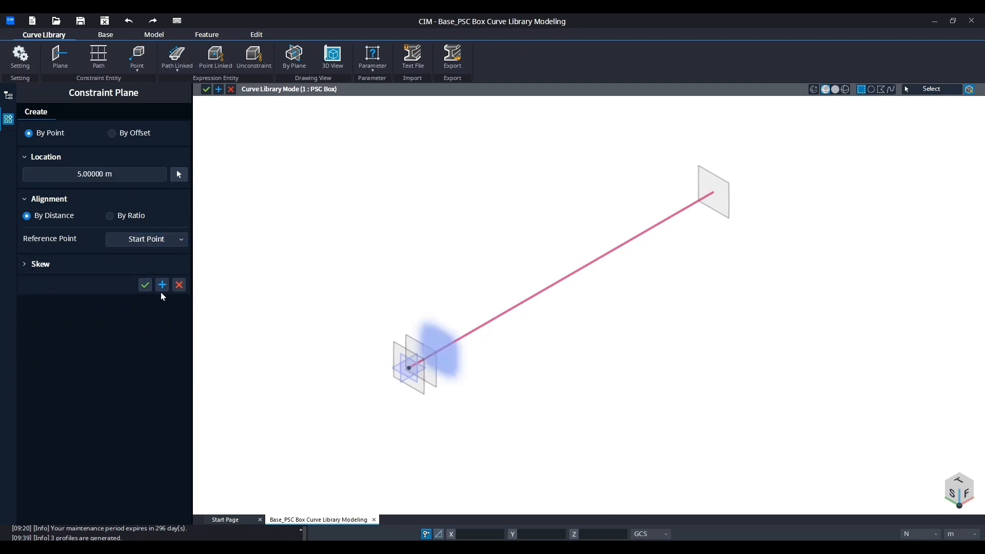
click(164, 285)
Add a constraint plane at location 45 m, aligned by distance with the end point as reference
click(39, 172)
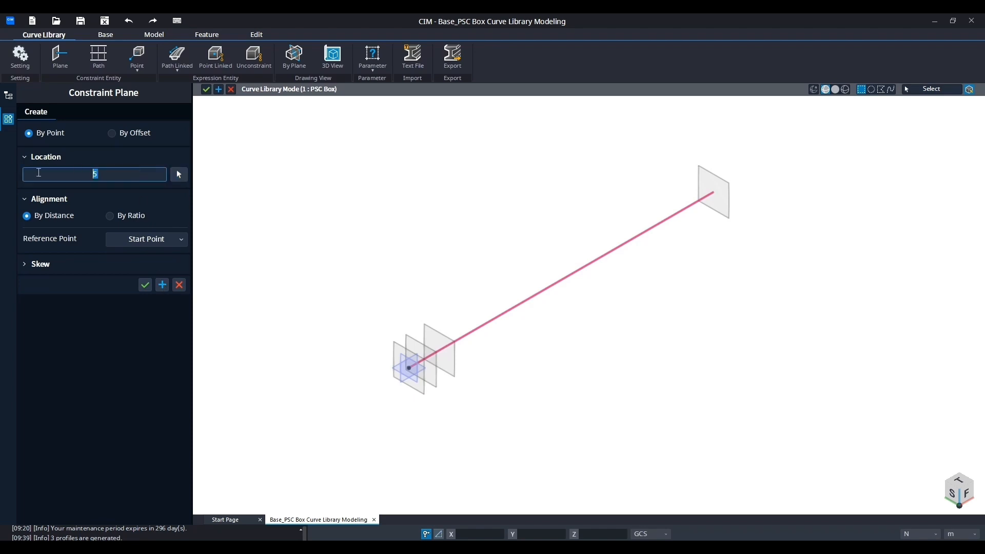
text(45)
click(131, 240)
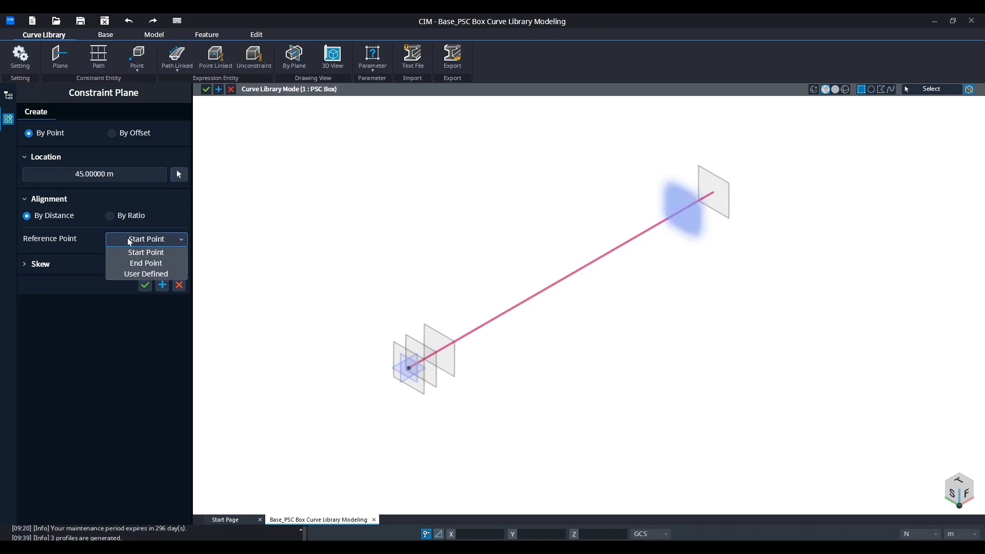
click(133, 263)
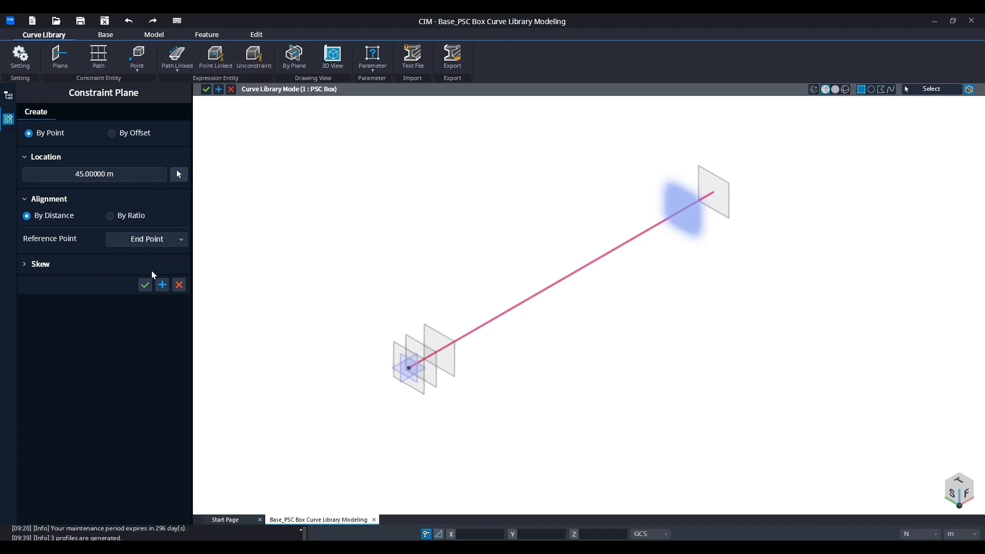
click(162, 285)
Add the last constraint plane at location 48 m, referenced to the end point, and finish creating planes
drag(128, 176, 25, 178)
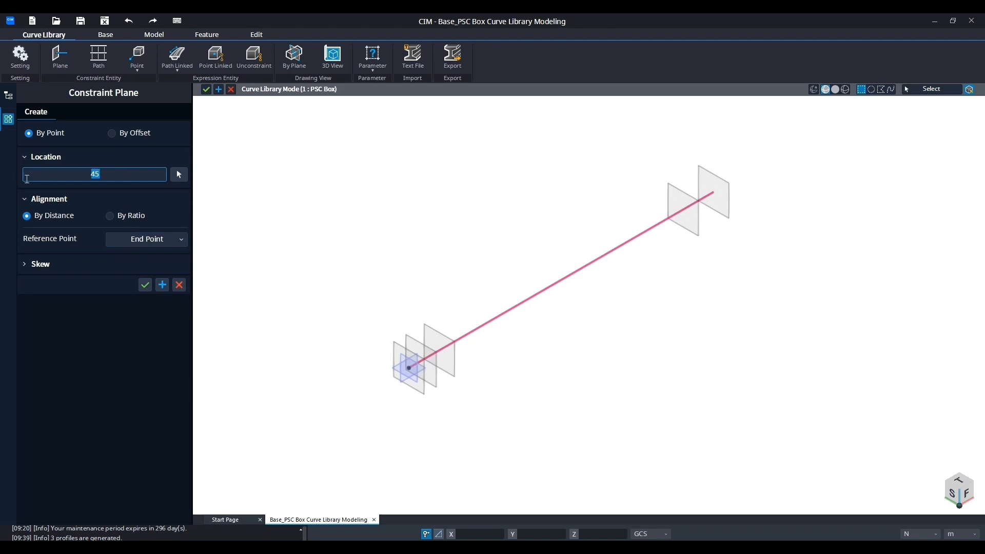
text(48)
key(Return)
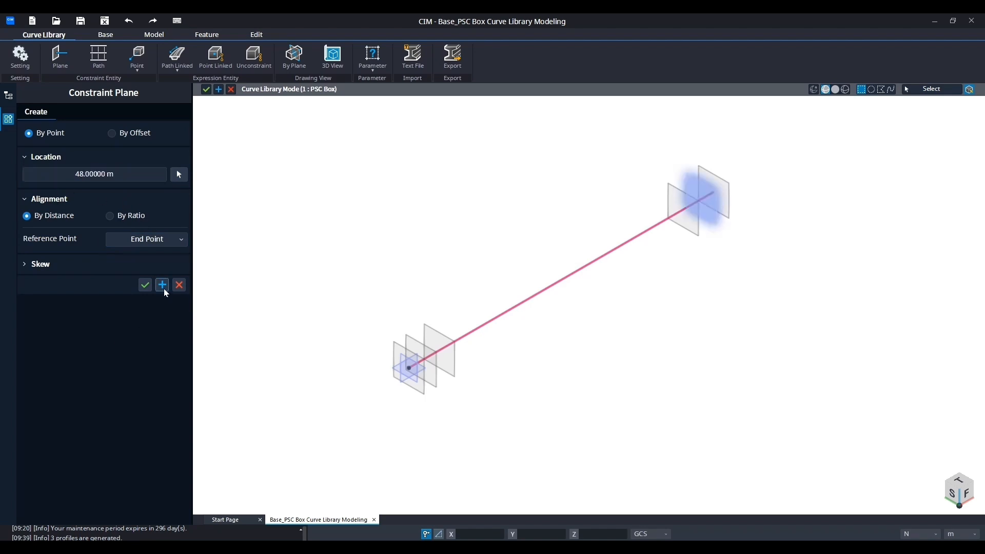
click(147, 286)
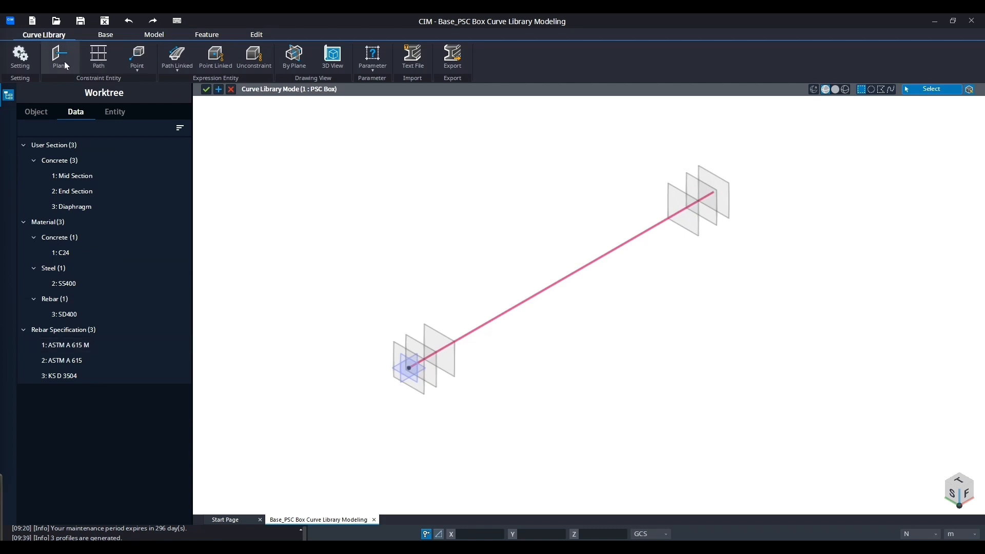
Create a main constraint path through all six constraint planes with zero Path-Y and Path-Z offsets
click(97, 62)
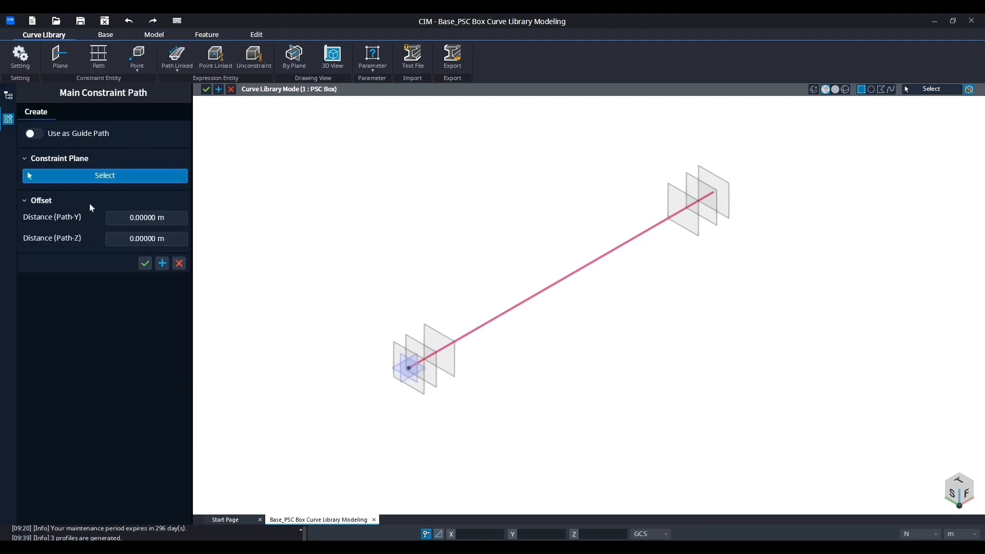
drag(287, 129, 777, 437)
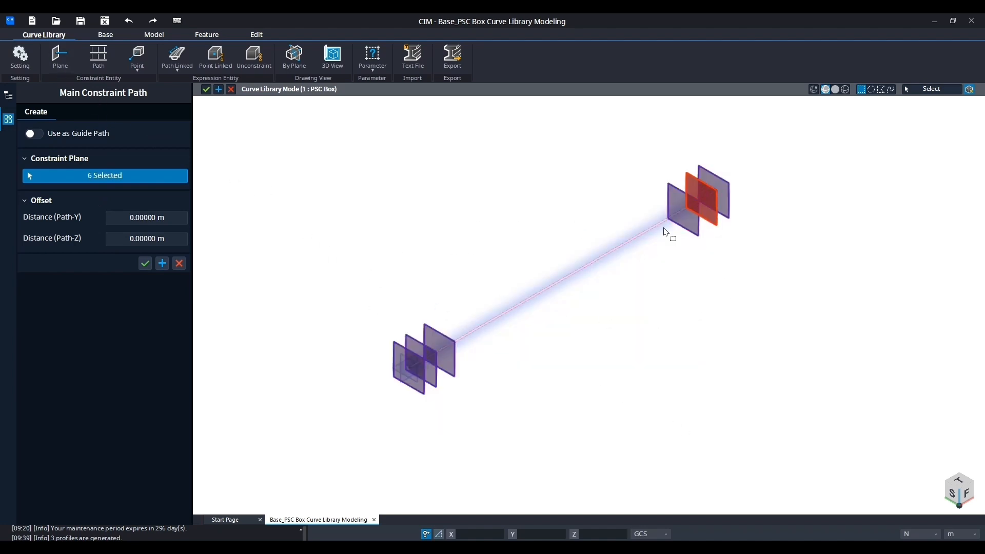
click(145, 264)
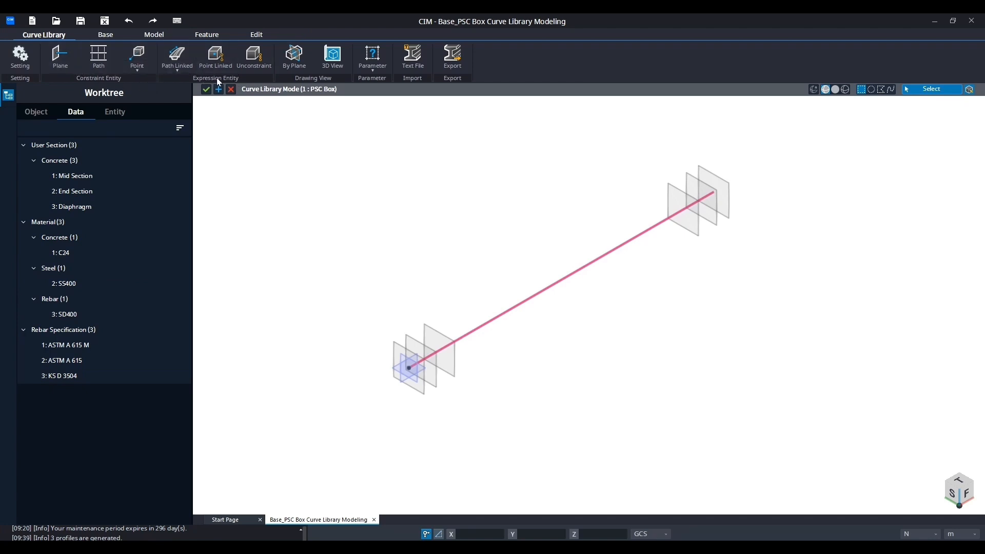
Start a path-linked entity along the main constraint path and select its first segment at the start point
click(182, 70)
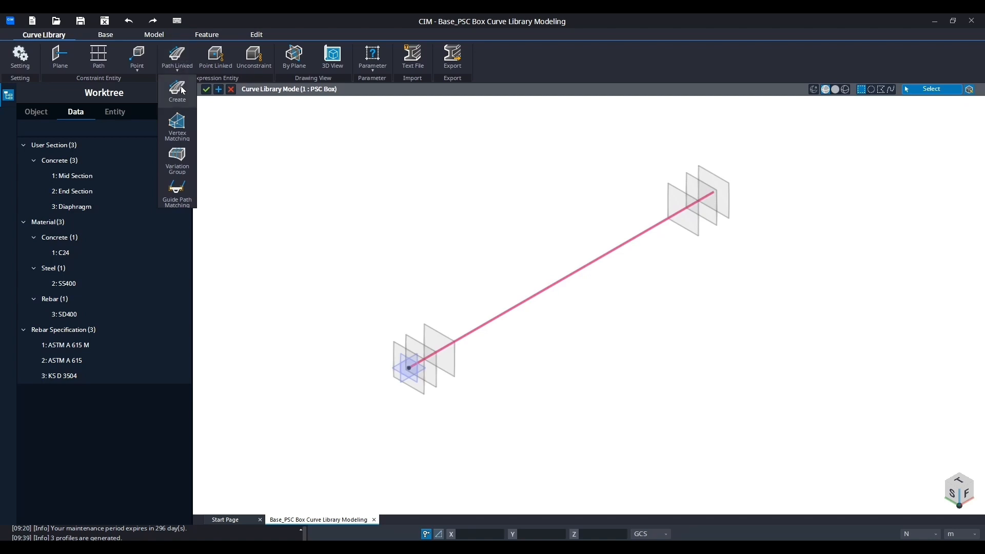
click(180, 92)
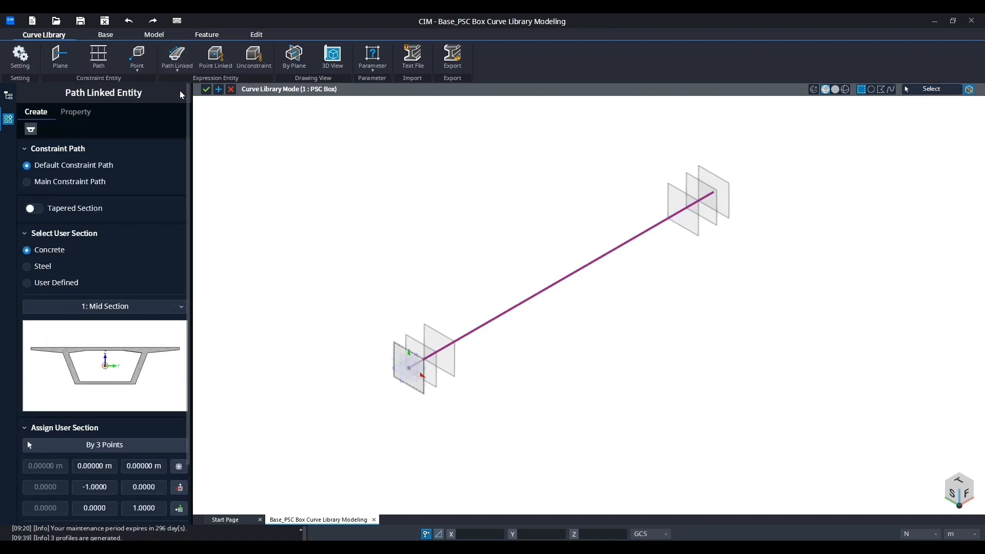
click(27, 184)
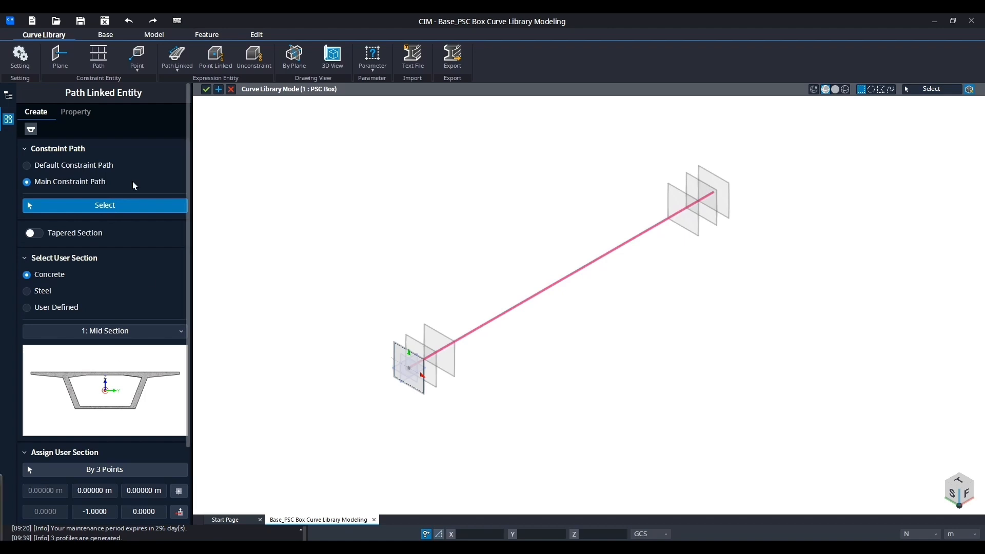
click(94, 167)
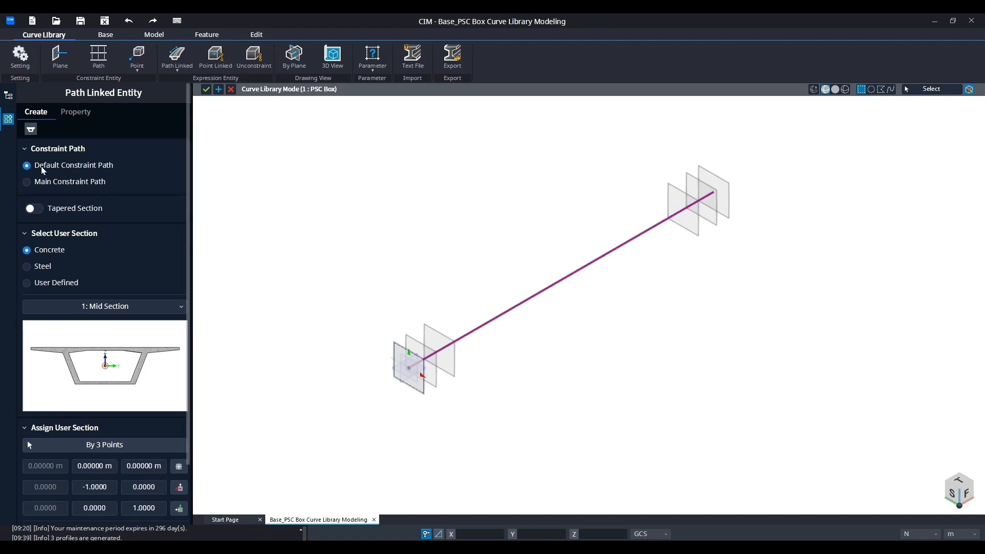
click(41, 183)
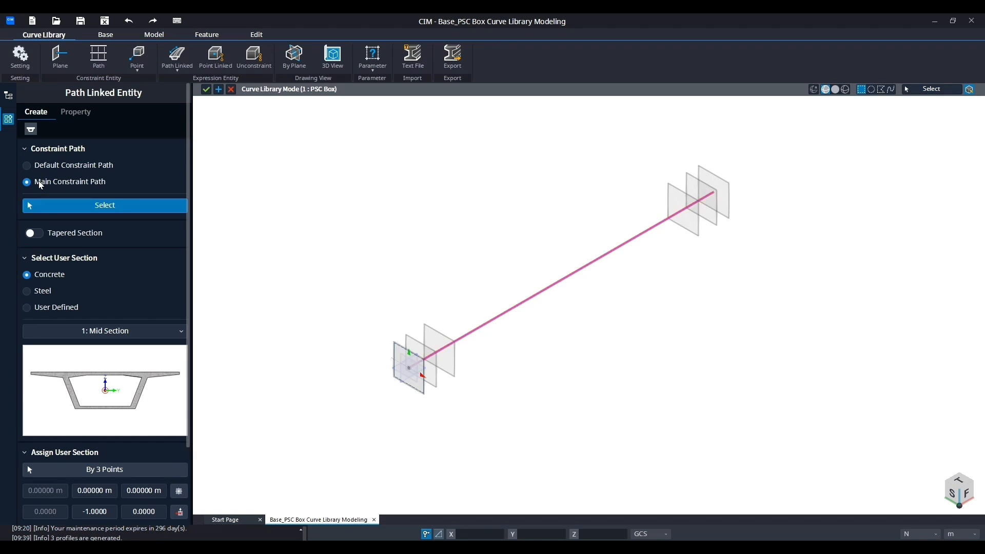
click(97, 208)
drag(373, 349, 417, 395)
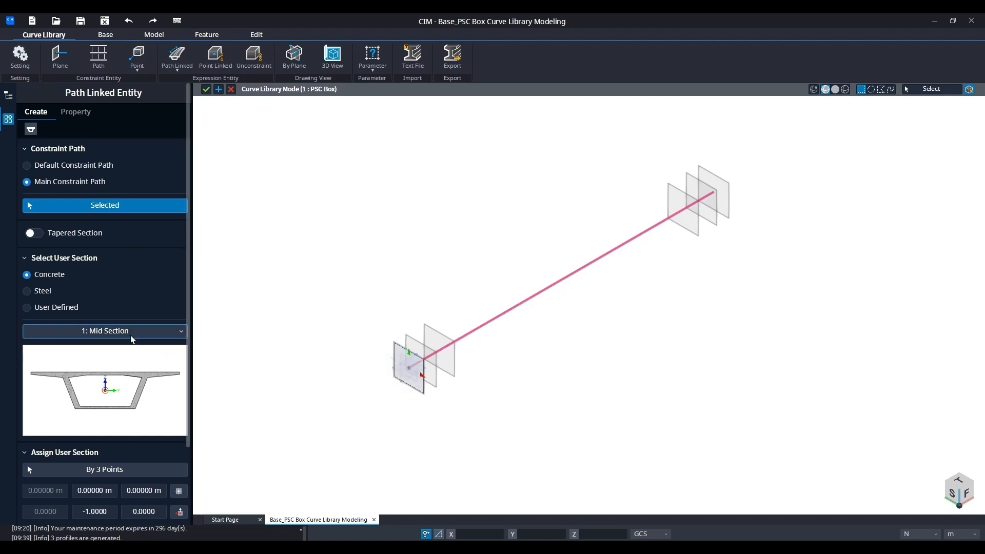
Assign the concrete user section 2: End Section to the selected first segment
click(143, 330)
click(118, 356)
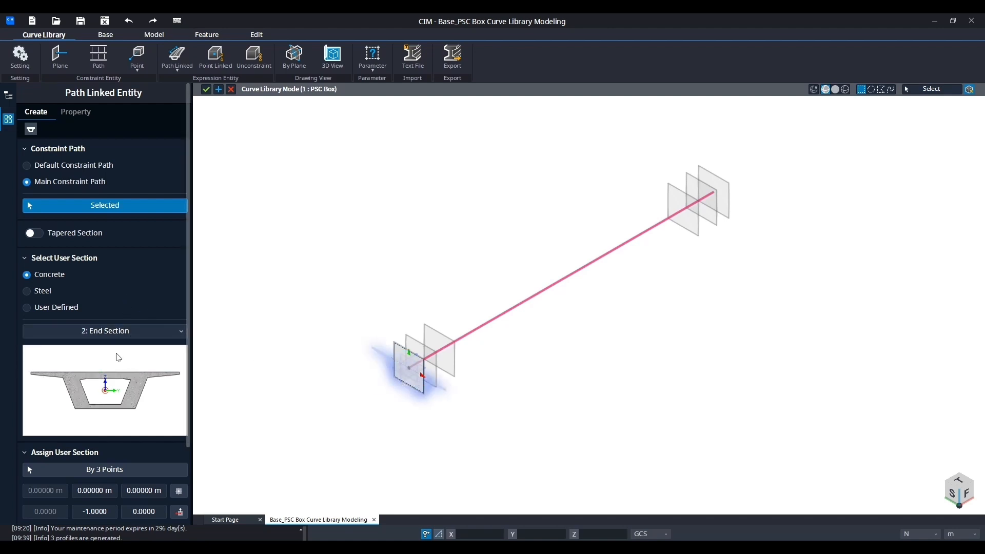
scroll(443, 417, up, 1)
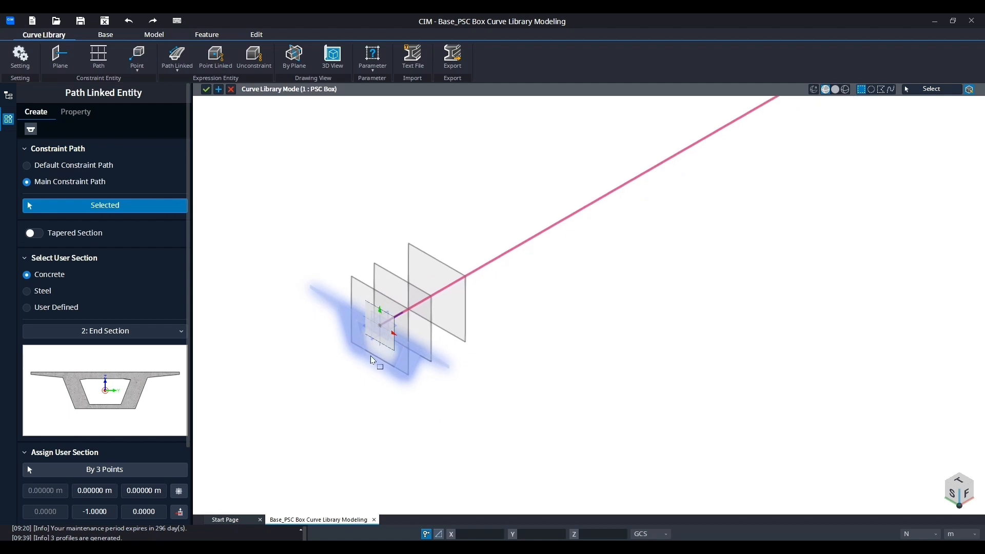
drag(290, 246, 418, 389)
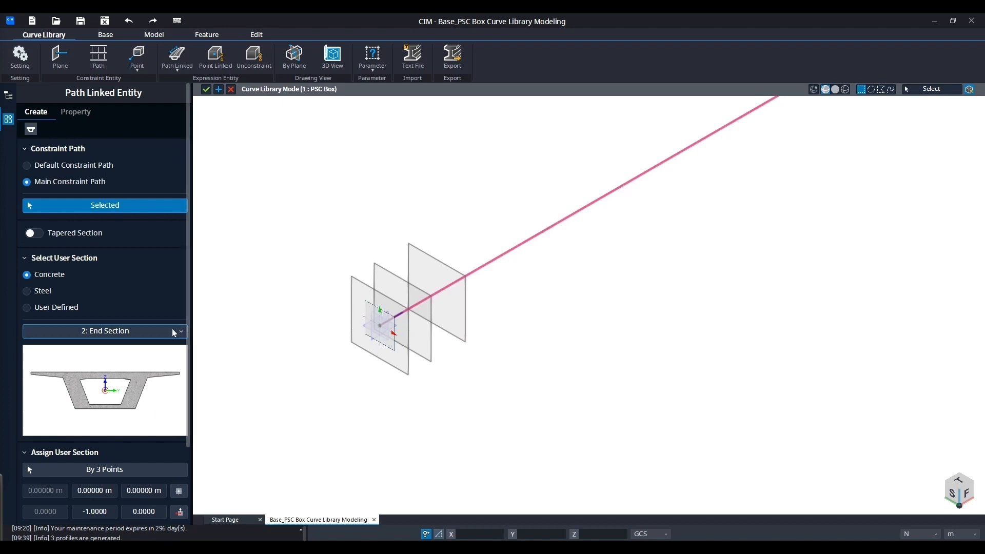
click(145, 331)
click(144, 355)
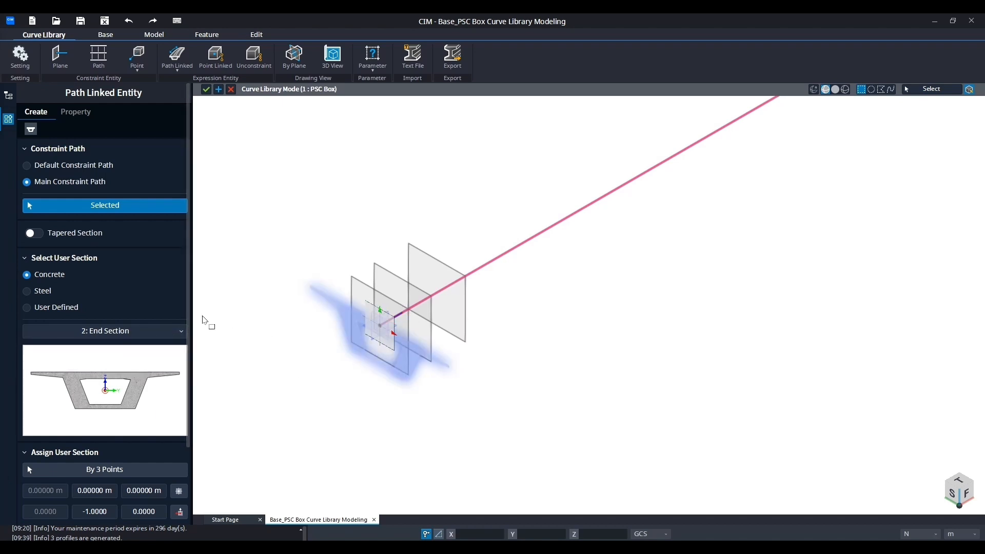
scroll(149, 307, down, 3)
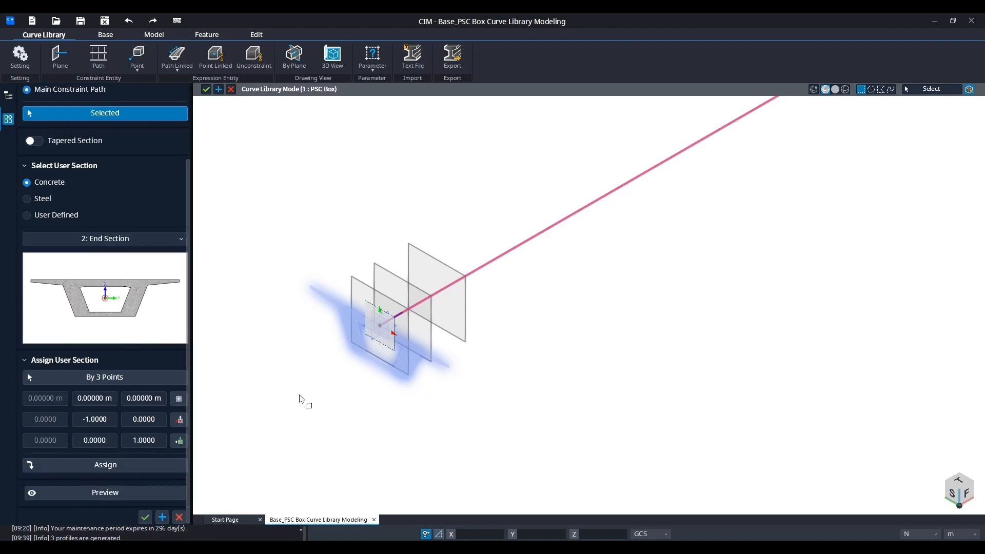
click(114, 465)
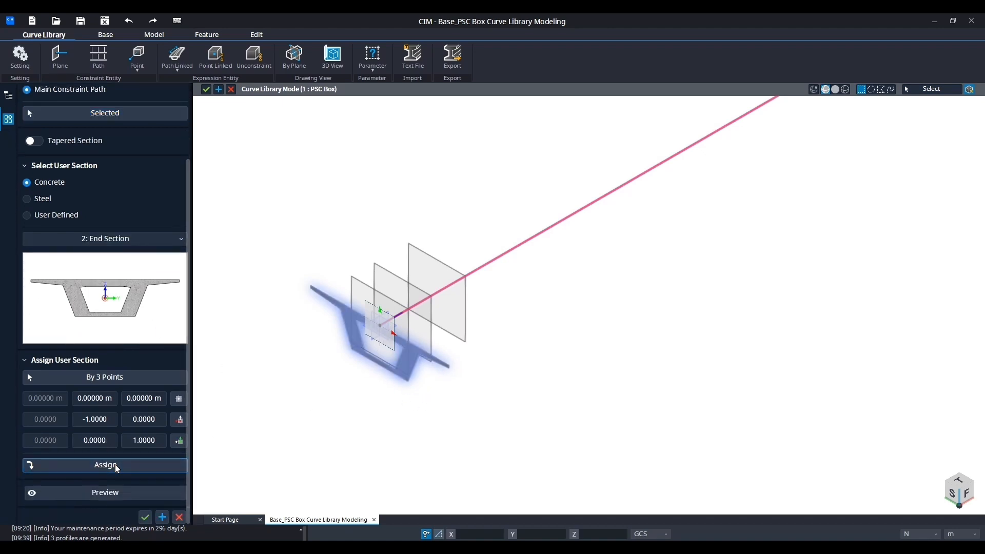
Preview the end-section solid on the first segment and create it, keeping the command active for more entities
click(118, 490)
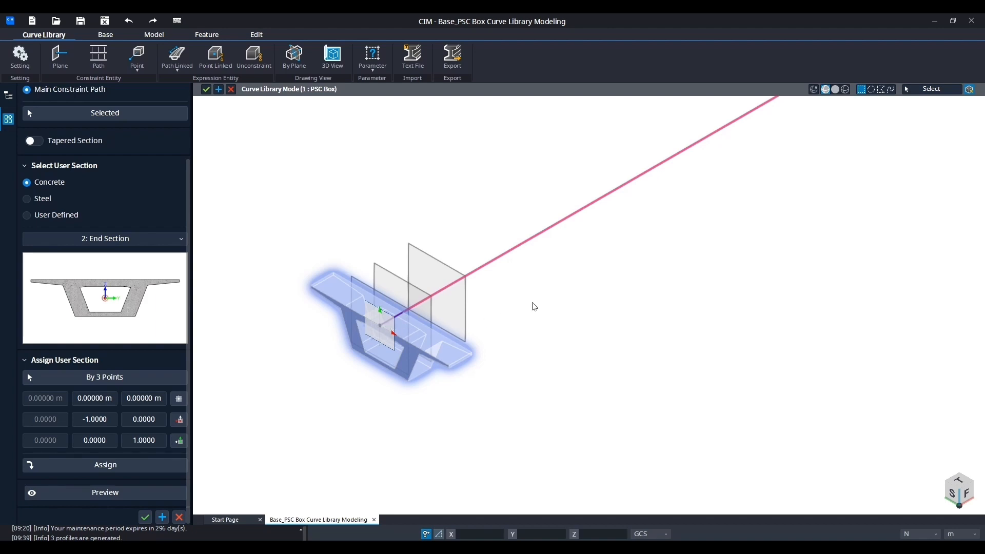
middle_drag(539, 308, 402, 324)
middle_drag(399, 291, 505, 327)
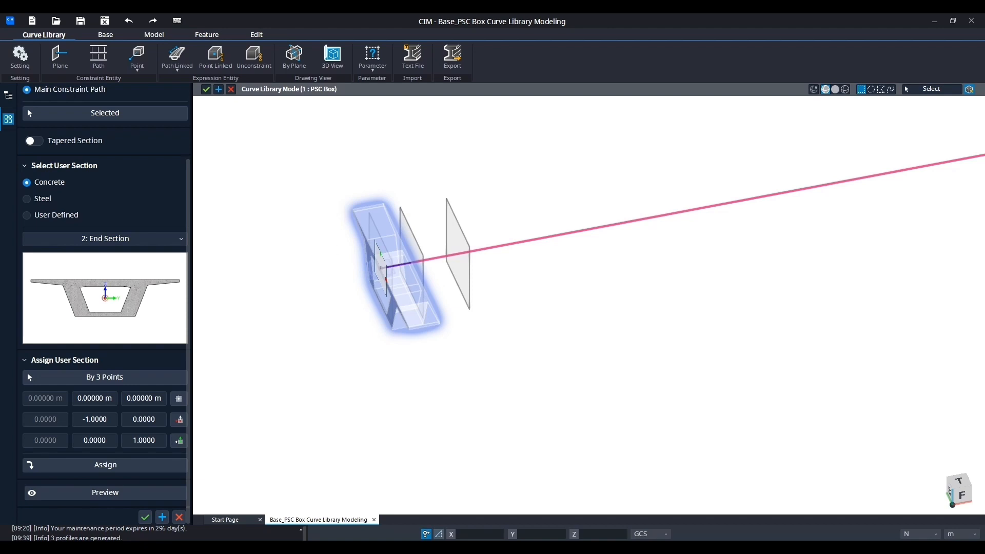
click(163, 517)
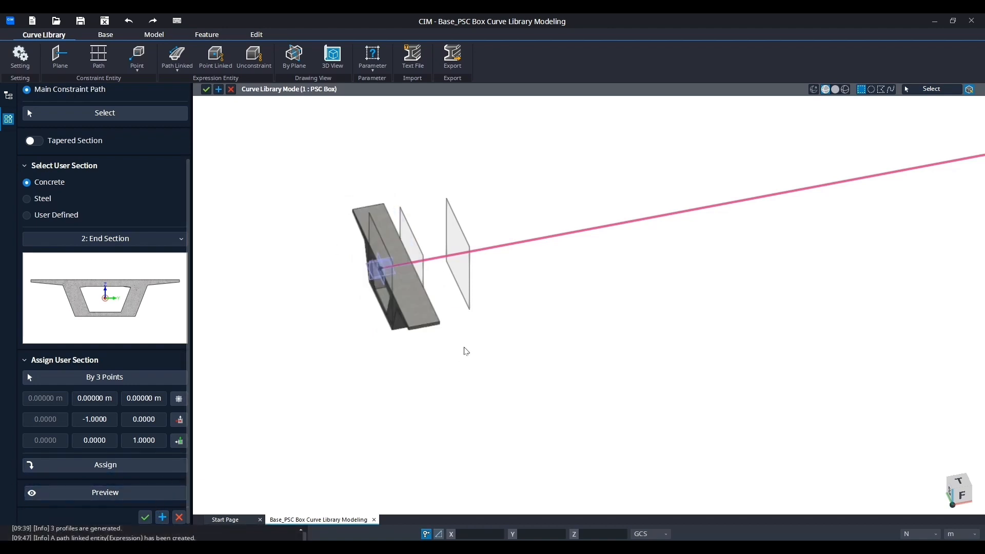
Create a path-linked diaphragm inside the first box segment from the concrete user section 3: Diaphragm
middle_drag(479, 362, 541, 343)
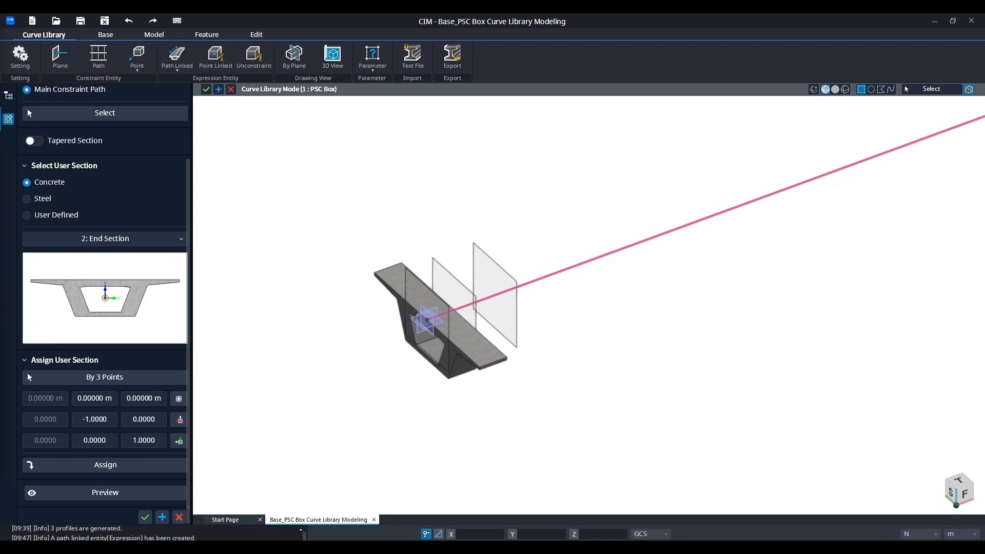
middle_drag(624, 311, 677, 262)
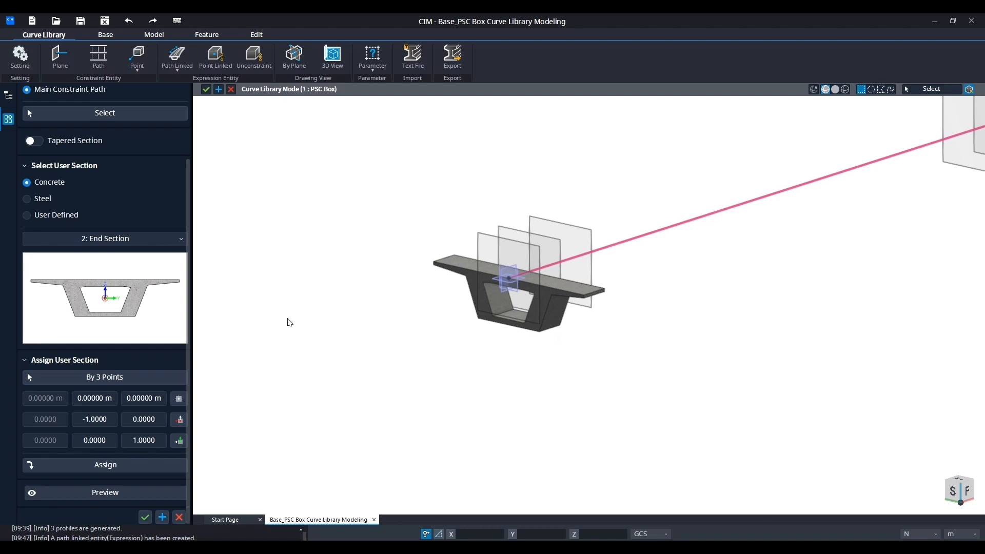
scroll(134, 225, up, 2)
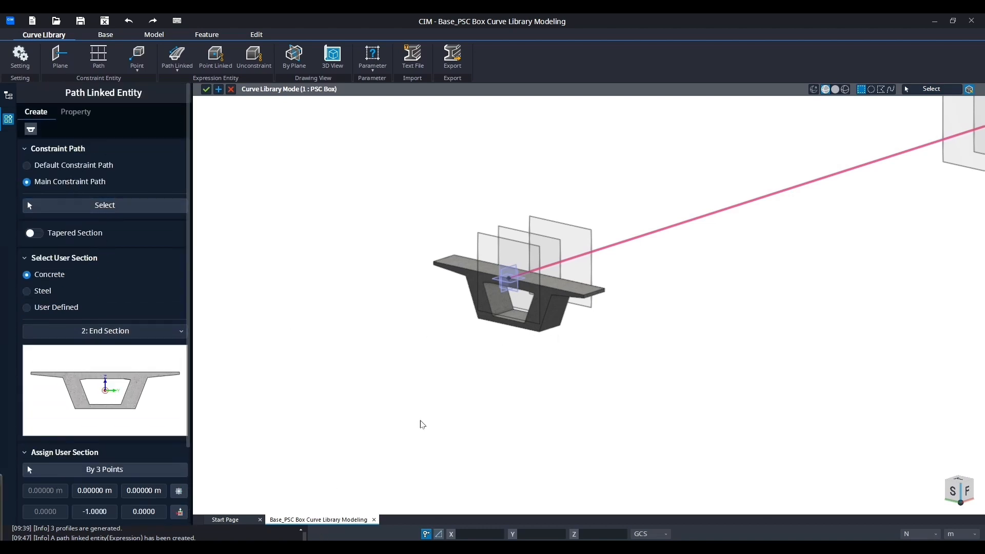
middle_drag(596, 369, 481, 388)
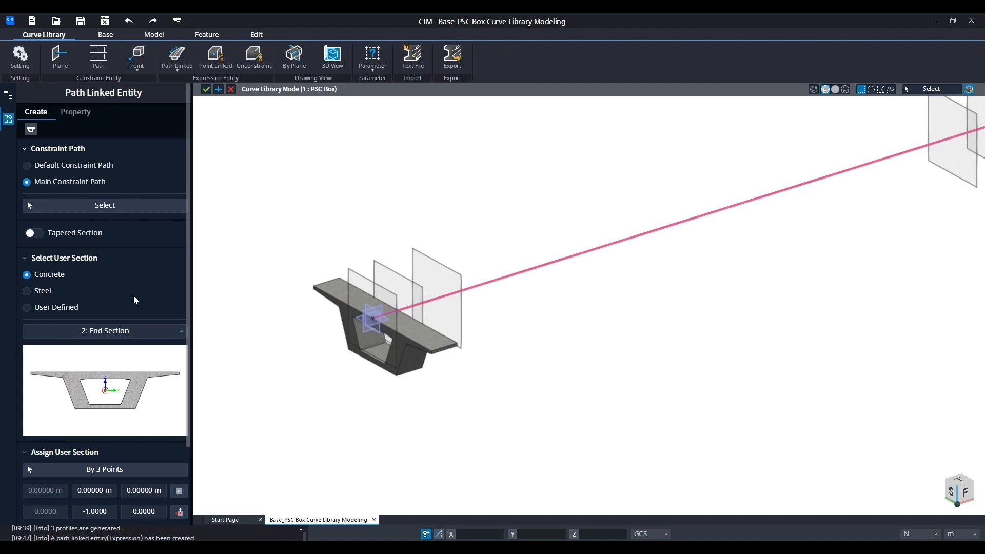
click(123, 331)
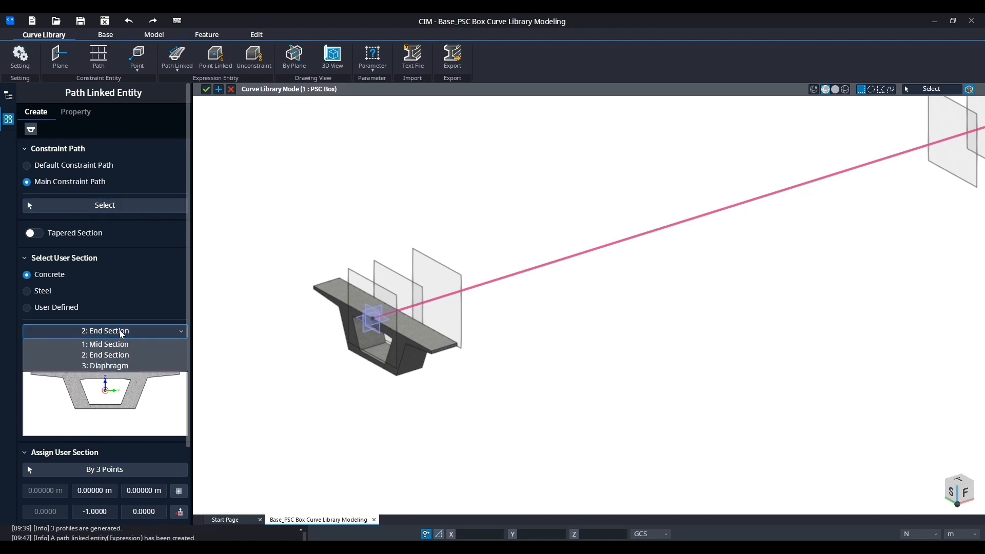
click(125, 364)
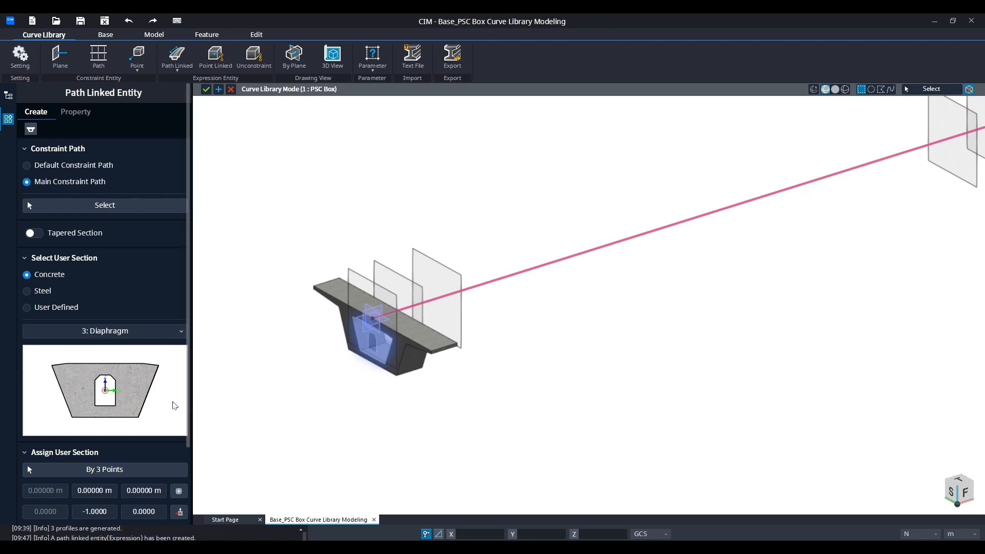
scroll(154, 400, down, 2)
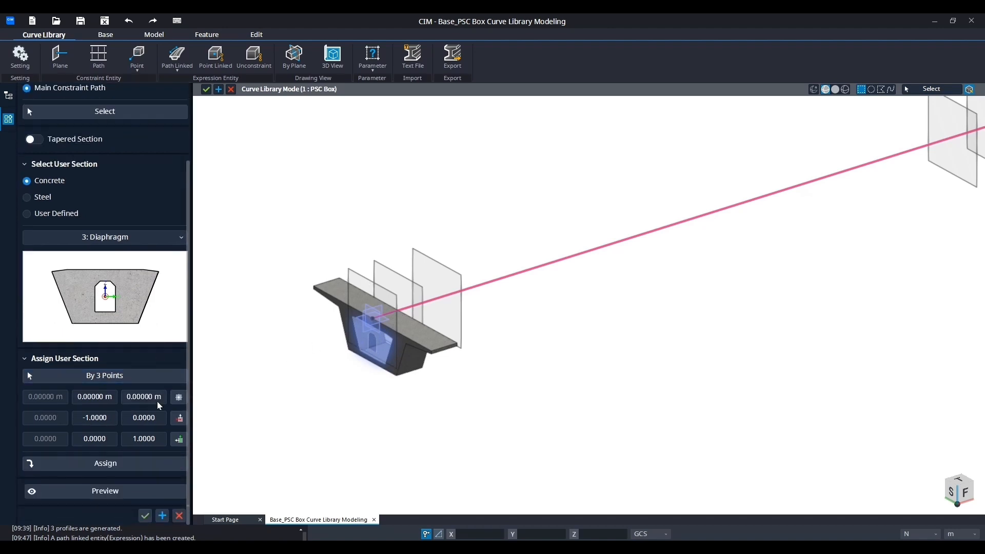
click(111, 493)
middle_drag(568, 401, 545, 370)
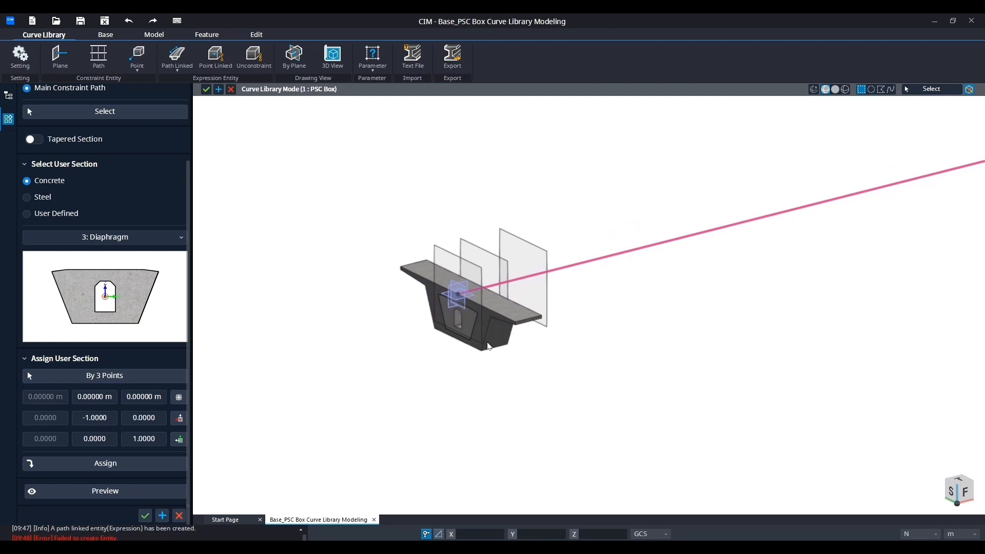
Switch to the front view and select the main path segment between the second and third constraint planes
middle_drag(585, 352, 393, 402)
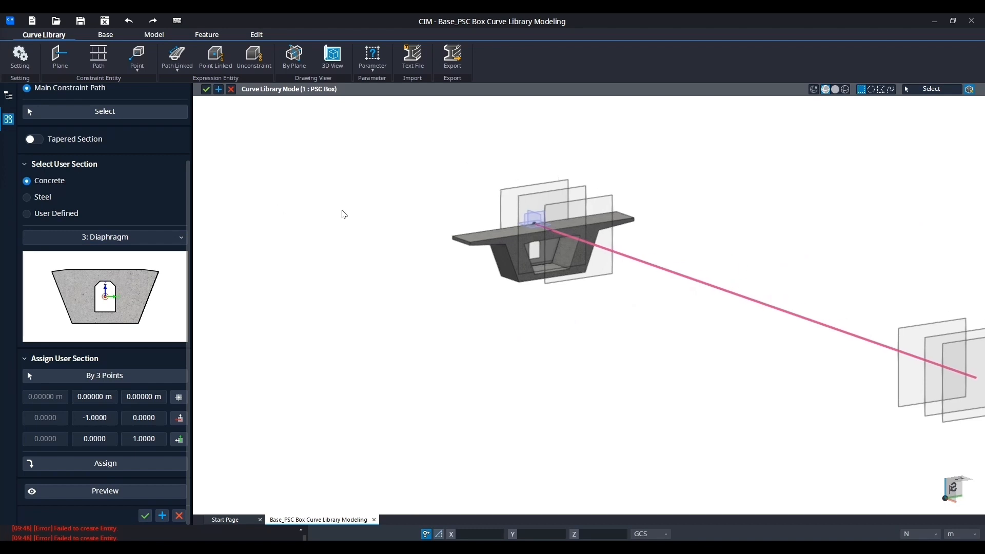
middle_drag(432, 214, 339, 251)
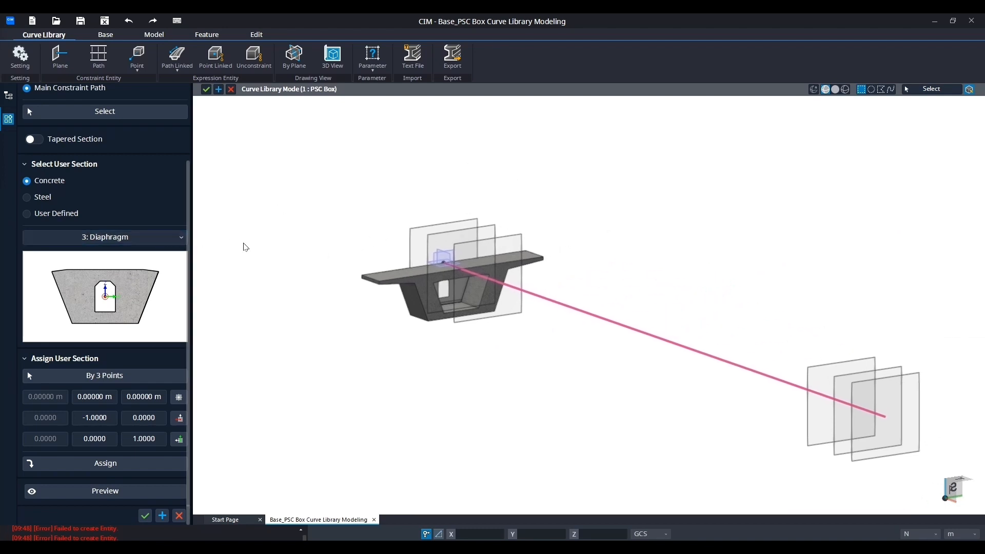
middle_drag(526, 184, 493, 225)
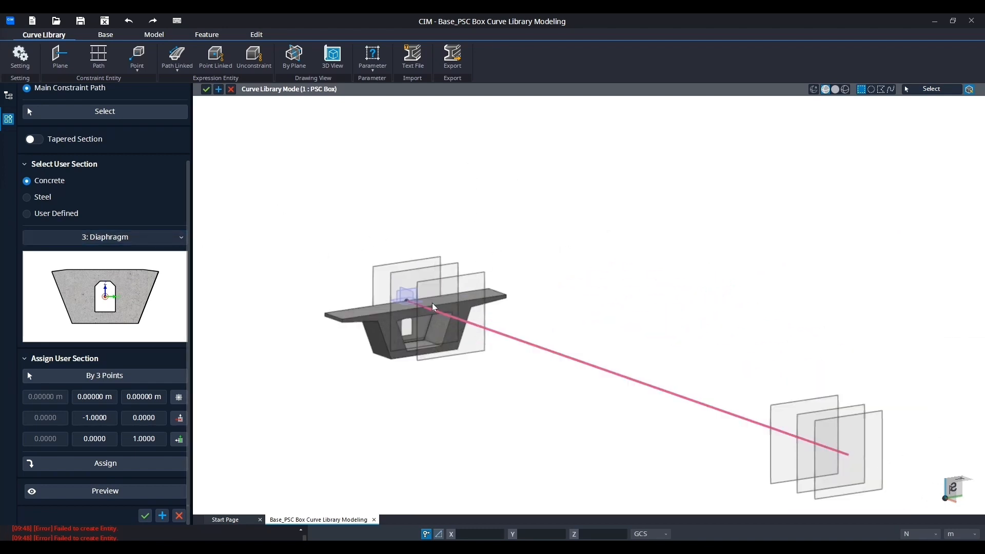
middle_click(468, 153)
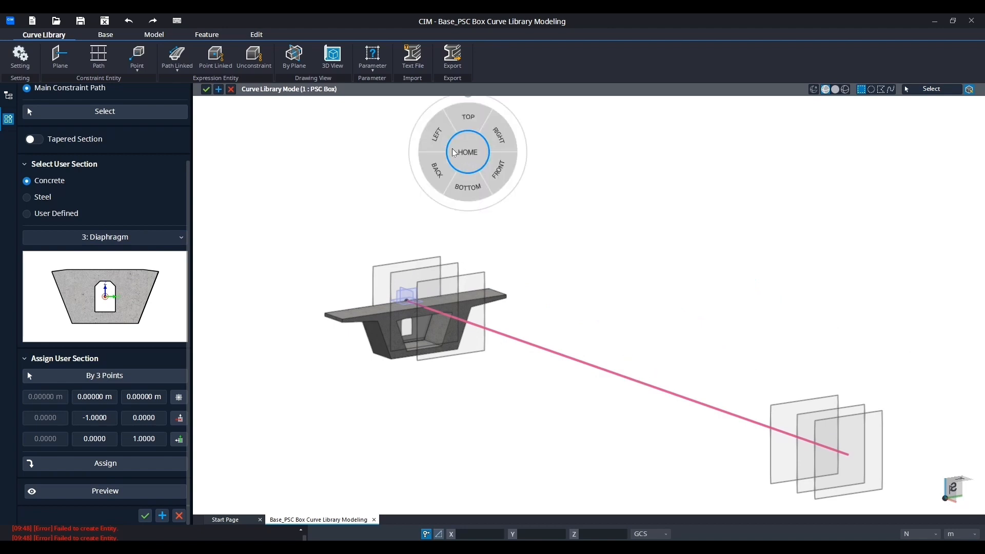
click(499, 173)
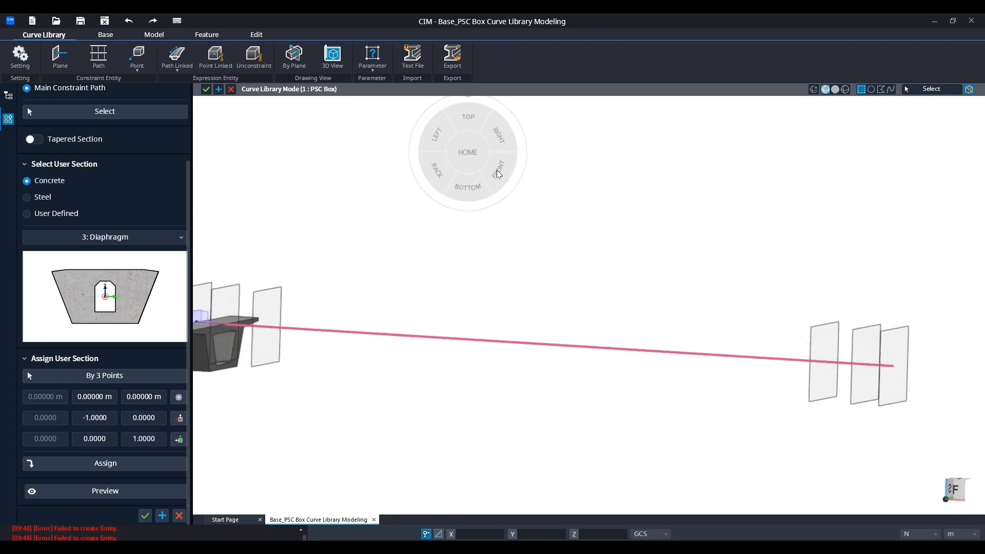
middle_drag(426, 235, 517, 241)
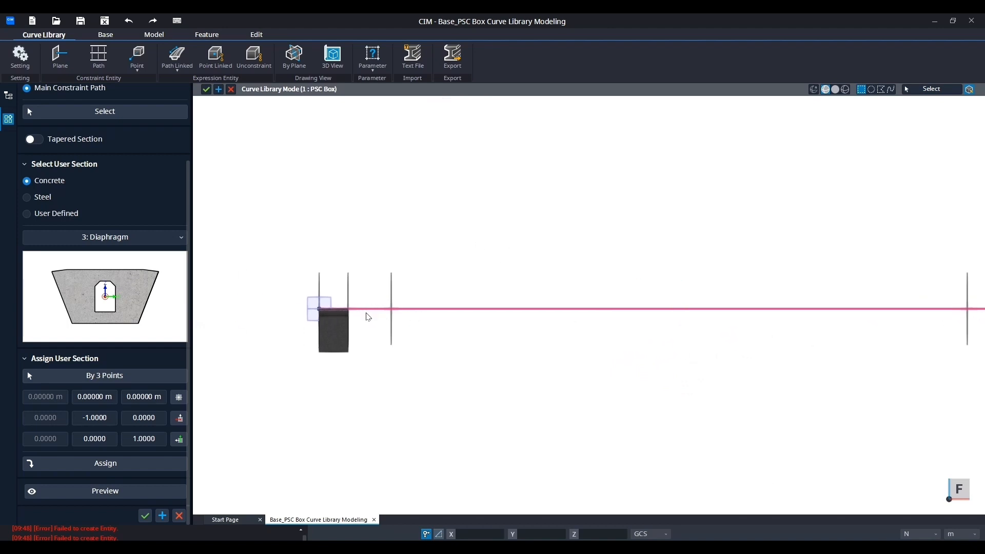
scroll(156, 255, up, 3)
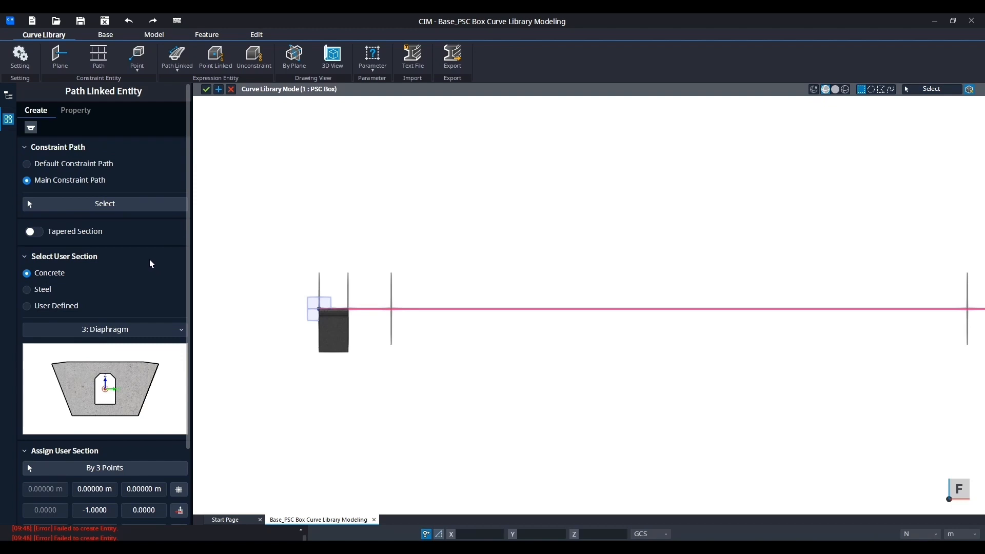
click(78, 201)
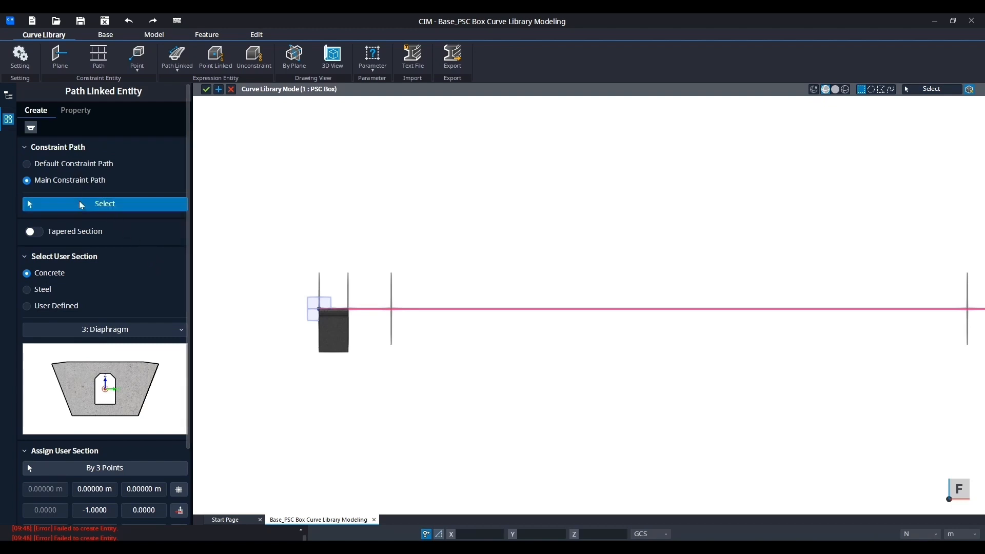
click(369, 323)
Enable a tapered section for the second segment and assign 2: End Section as its start section
click(36, 232)
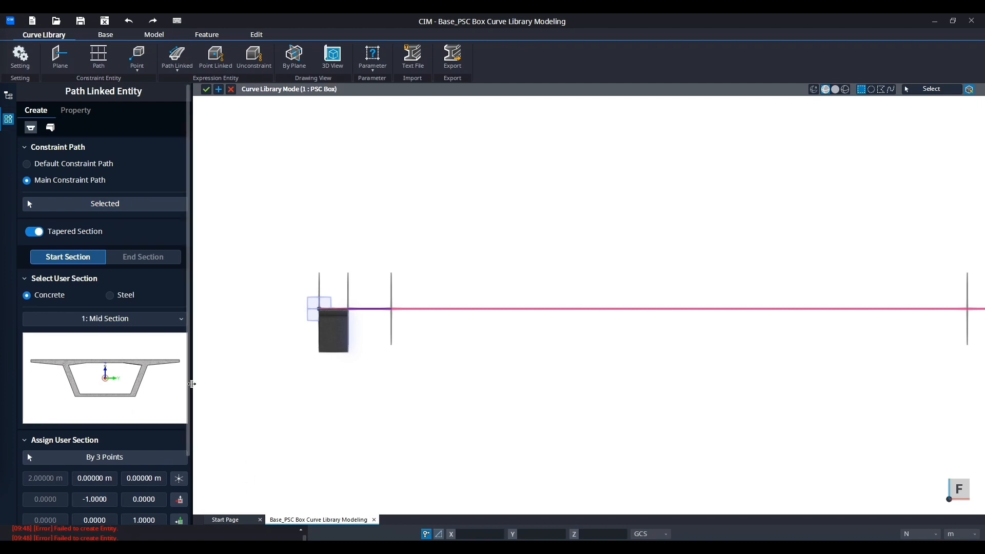
click(97, 319)
click(106, 351)
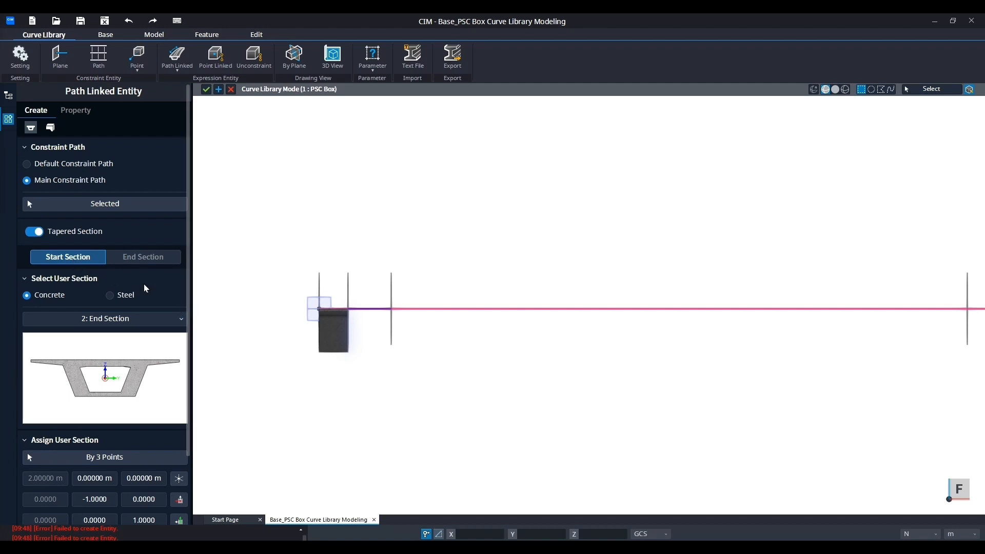
scroll(146, 288, down, 2)
scroll(147, 289, down, 1)
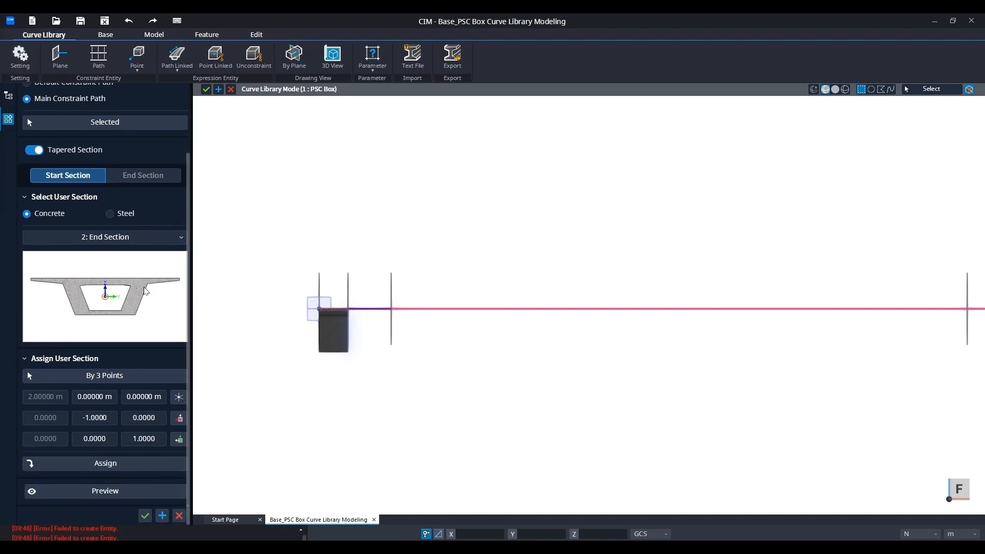
click(111, 469)
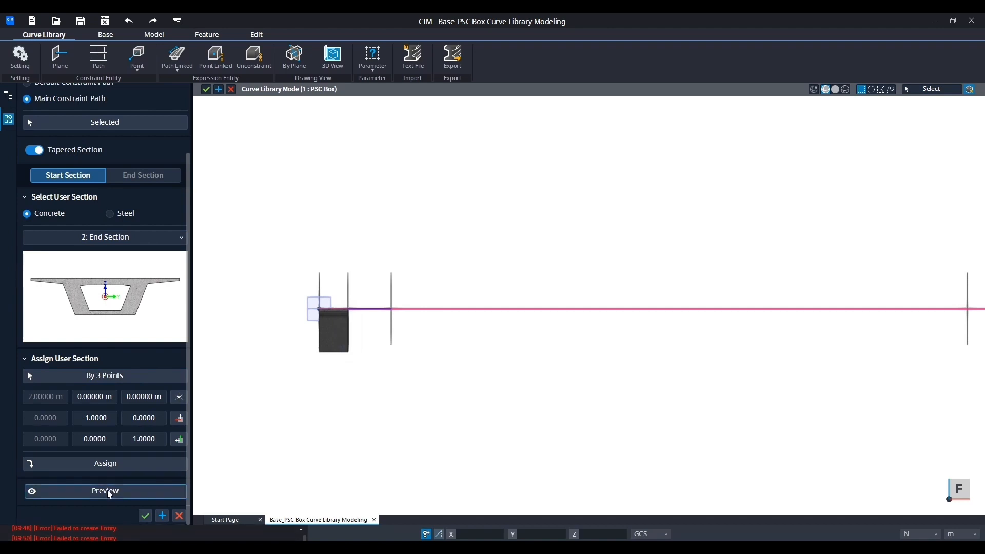
Assign 1: Mid Section as the end section of the tapered second segment and preview the solid
mouse_move(295, 406)
middle_down()
mouse_move(207, 424)
mouse_move(267, 424)
mouse_move(301, 411)
mouse_move(306, 392)
middle_up()
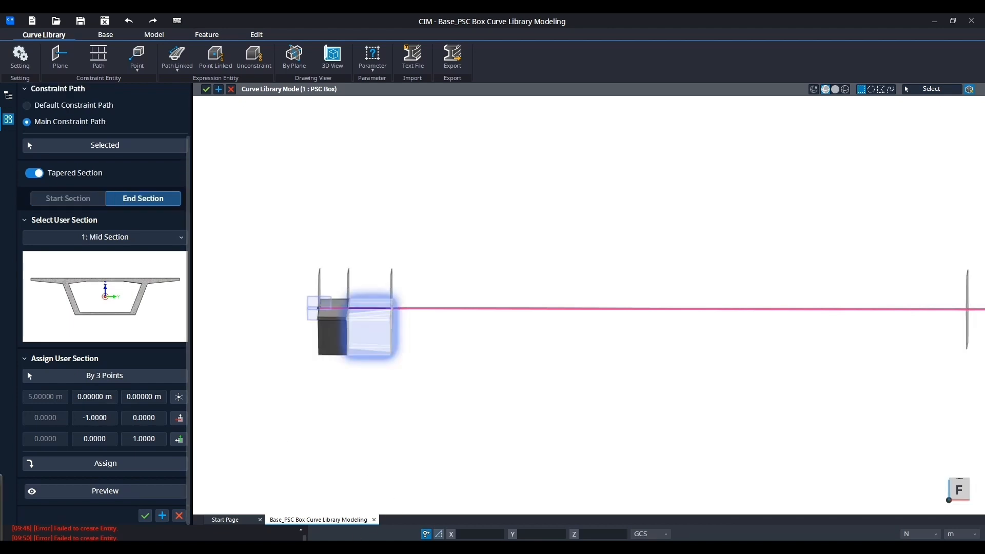
click(126, 240)
click(128, 258)
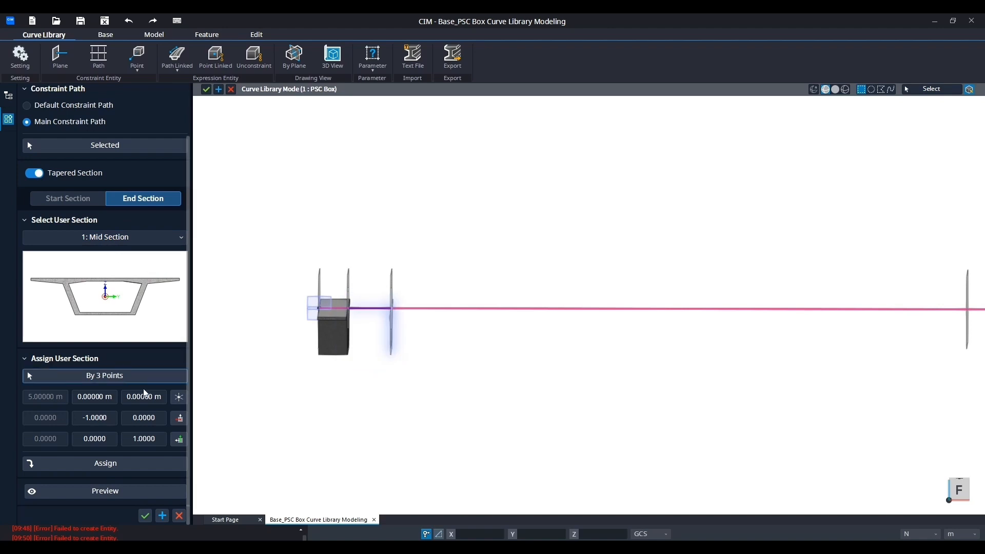
click(107, 471)
click(108, 494)
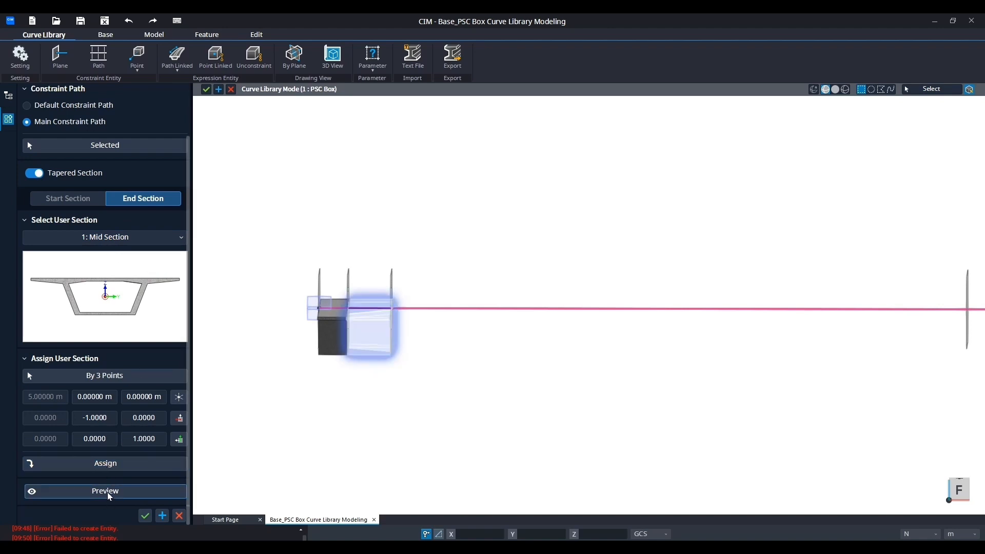
Check the previewed taper's shape against the first box segment and create it, keeping the command active for more entities
scroll(369, 341, up, 5)
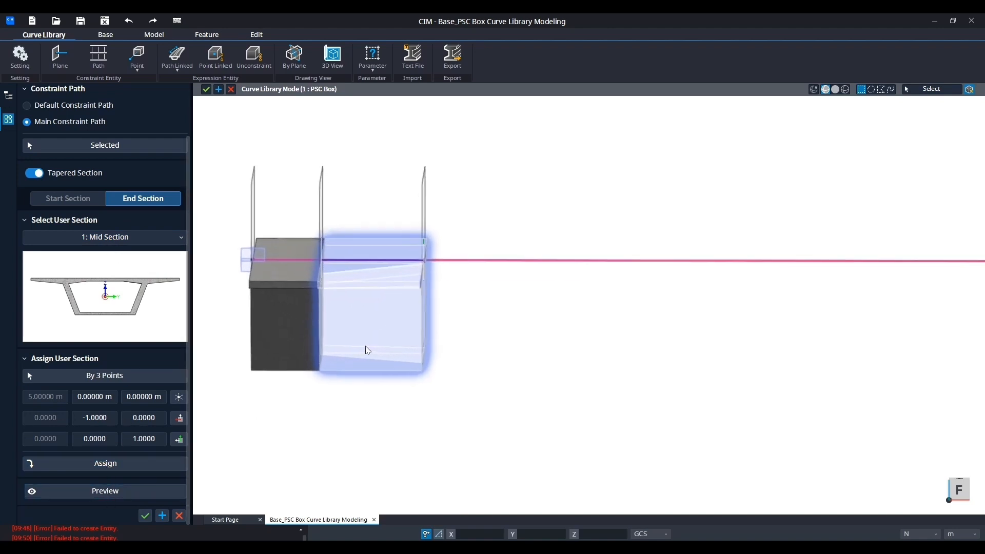
middle_drag(484, 308, 357, 317)
middle_drag(450, 318, 469, 354)
middle_drag(461, 298, 680, 310)
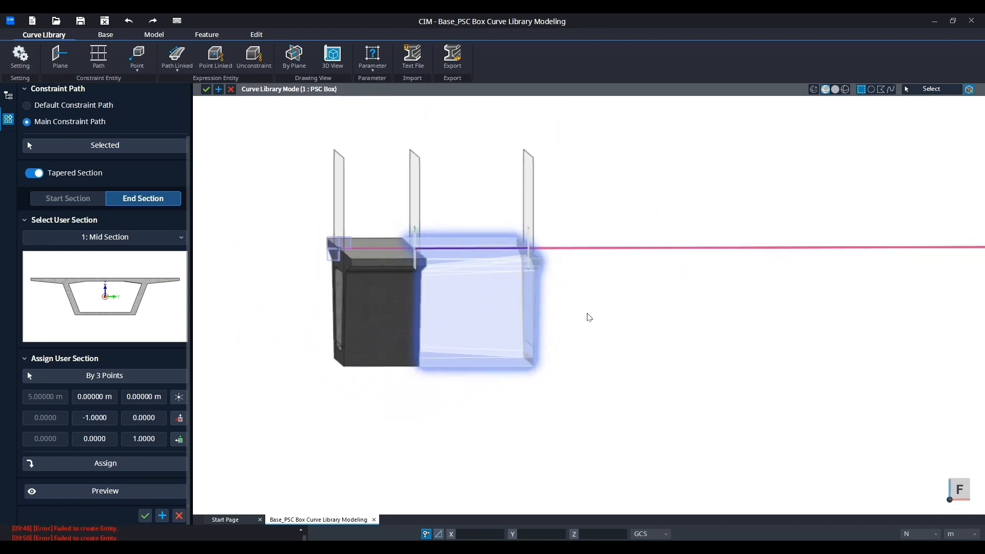
middle_drag(587, 314, 576, 305)
middle_drag(367, 283, 315, 284)
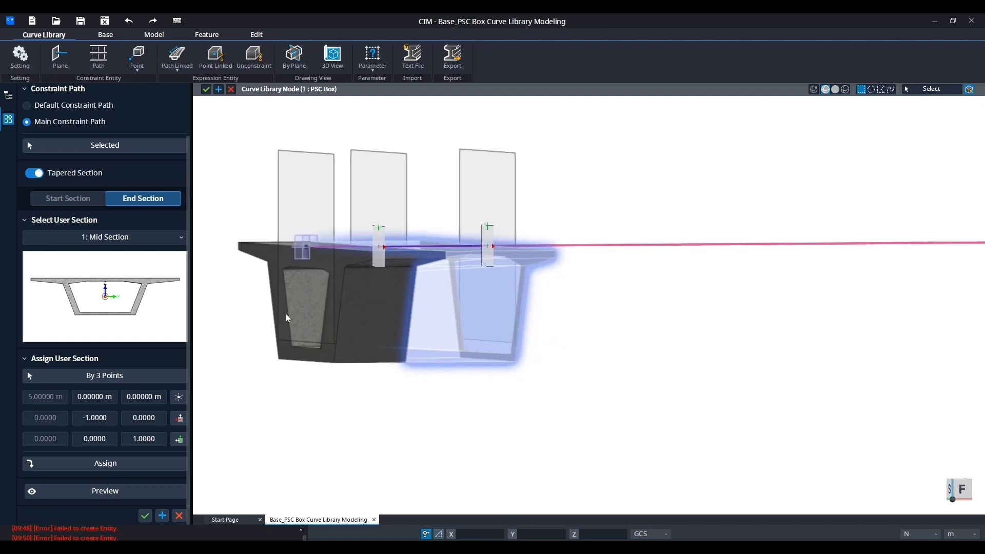
middle_drag(427, 321, 442, 282)
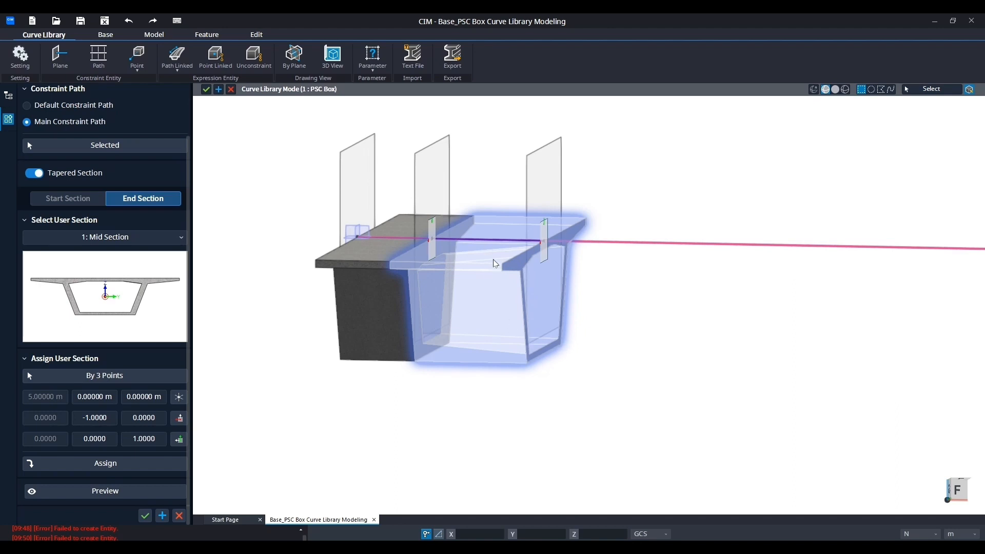
click(164, 520)
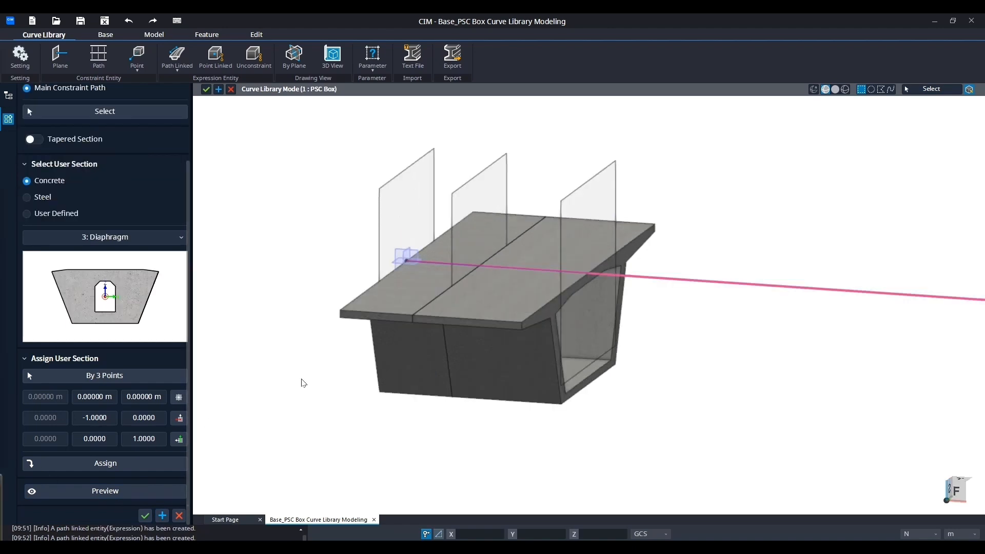
Switch to the front view and select the long main path segment between the third and fourth constraint planes
middle_drag(652, 393, 389, 291)
scroll(389, 291, down, 3)
scroll(390, 293, down, 5)
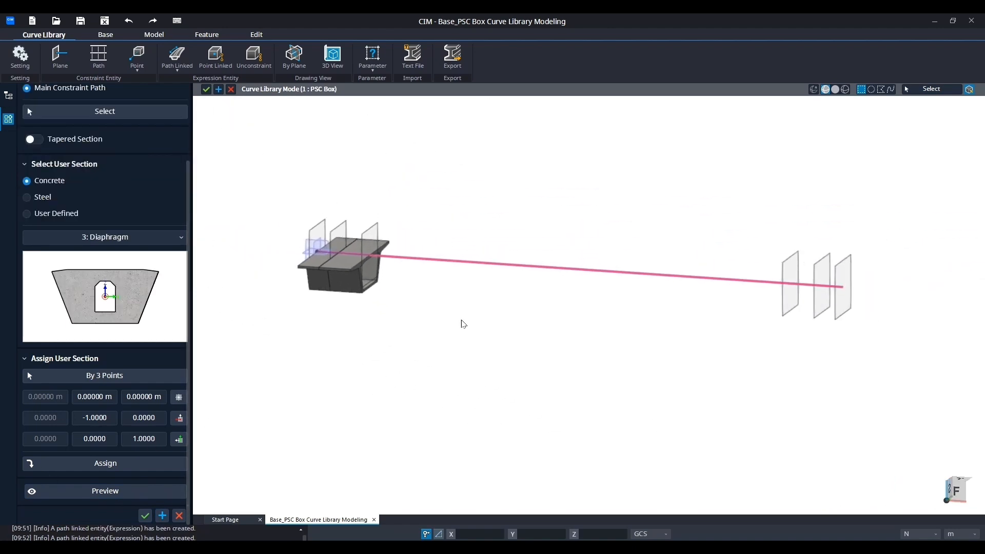
middle_drag(460, 319, 517, 307)
key(e)
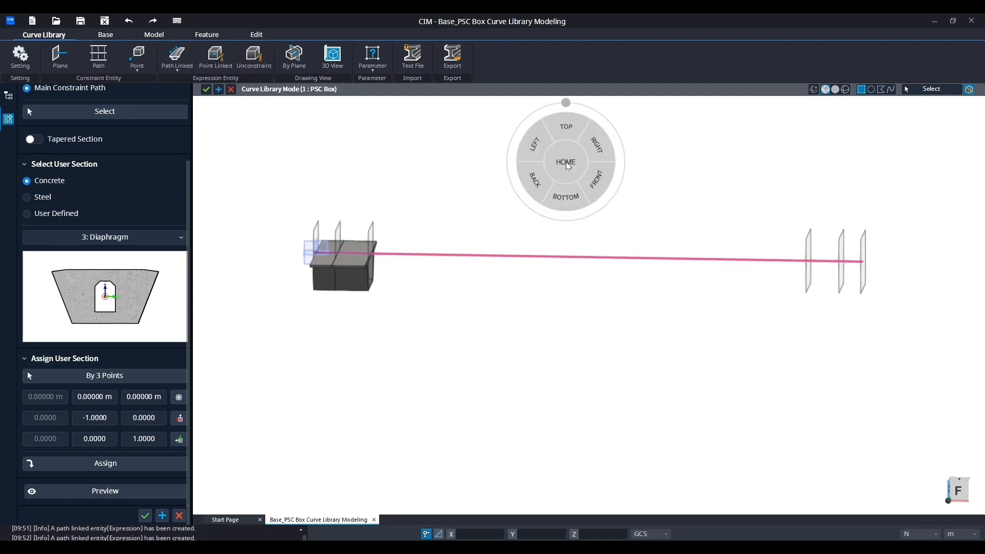
click(600, 180)
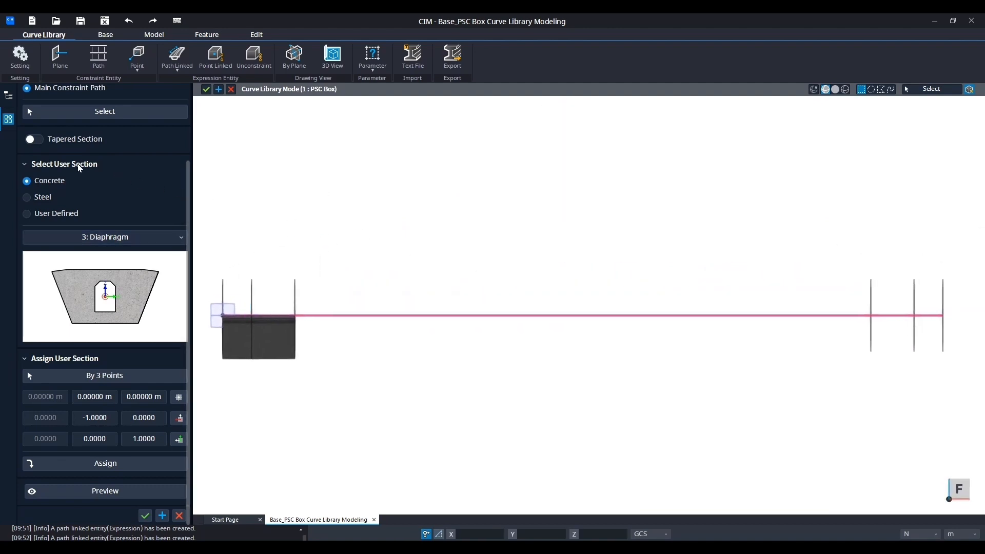
scroll(58, 186, up, 3)
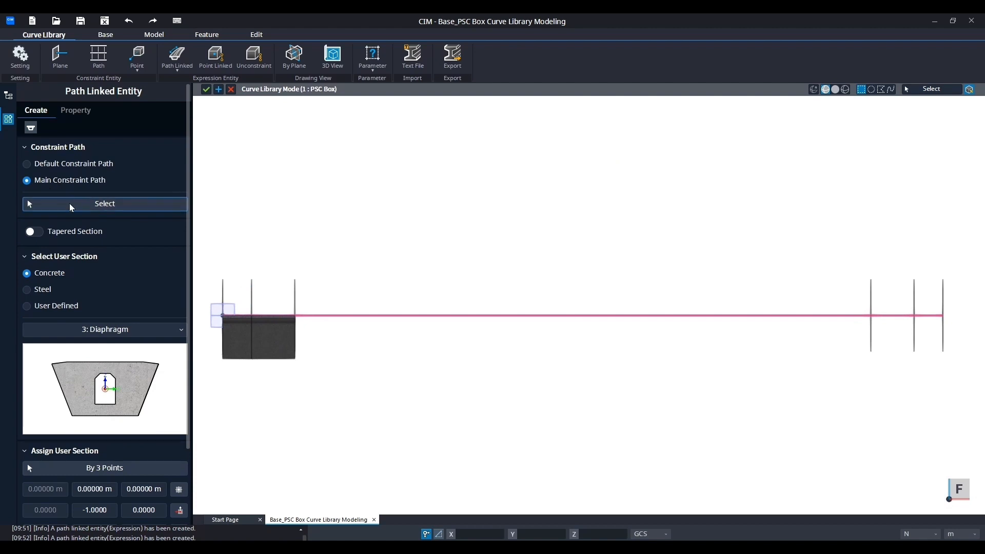
click(105, 204)
drag(605, 284, 550, 353)
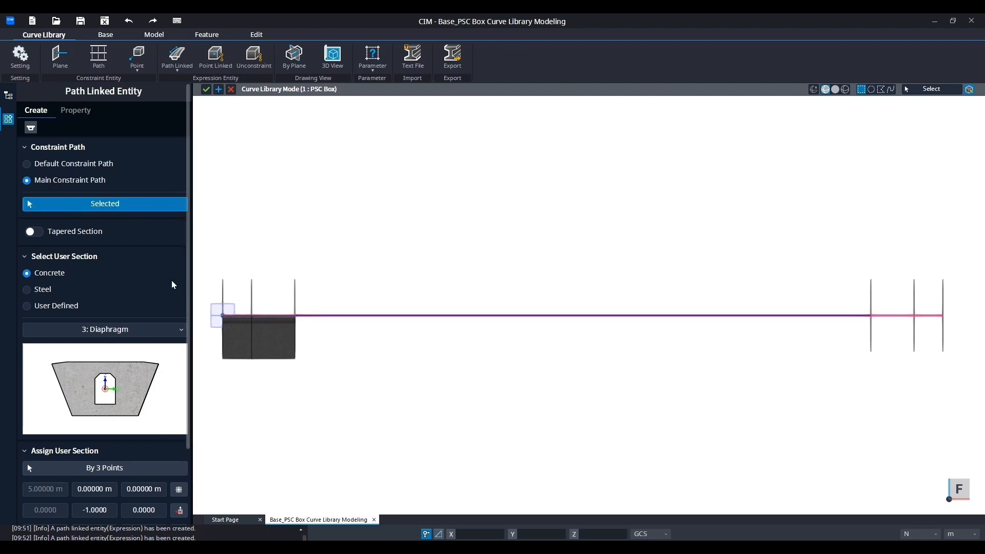
Assign the concrete user section 1: Mid Section to the long middle segment, preview it and create the uniform entity
click(88, 329)
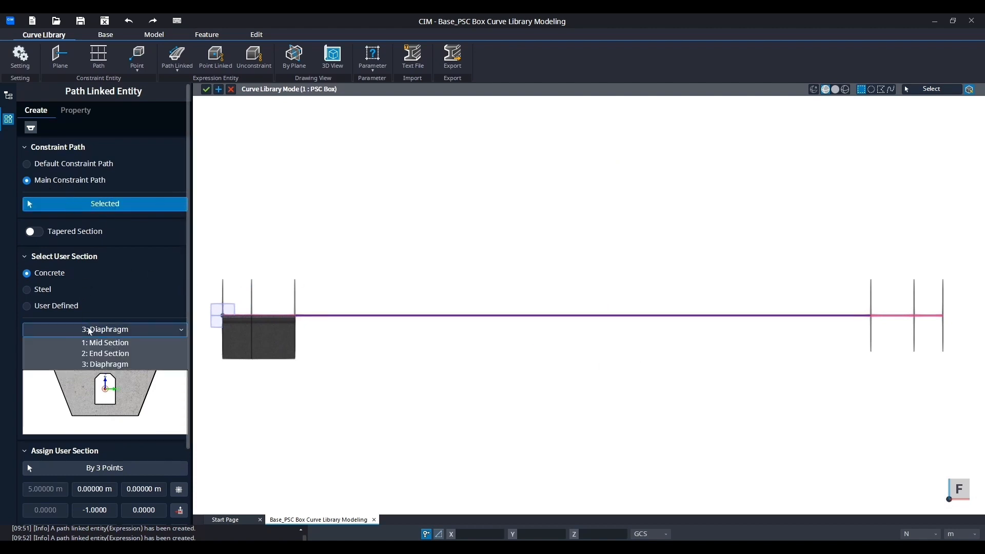
click(91, 343)
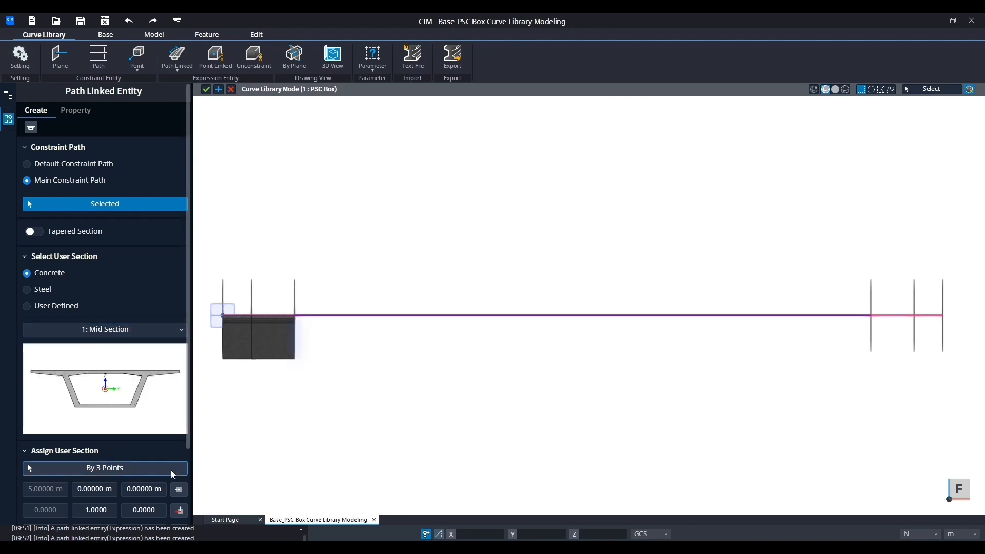
scroll(135, 451, down, 3)
click(124, 468)
click(120, 491)
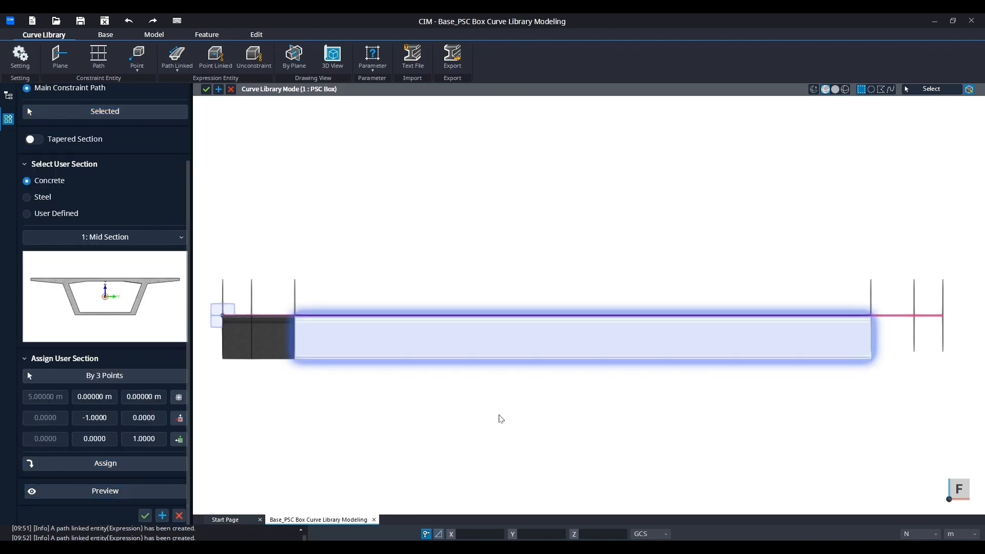
middle_drag(760, 392, 528, 364)
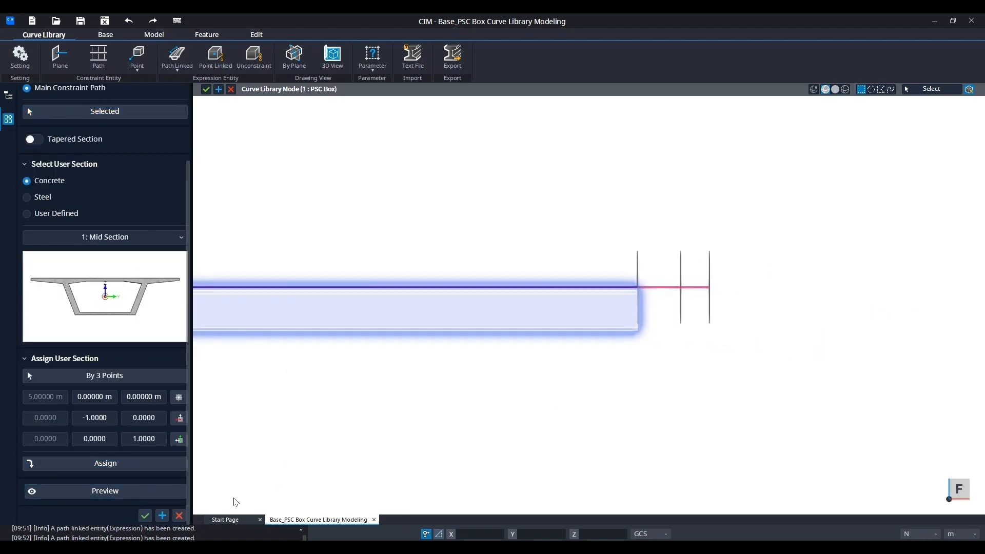
click(163, 517)
Select the main path segment between the fourth and fifth constraint planes and enable a tapered section for it
middle_drag(676, 387, 567, 407)
scroll(590, 298, up, 3)
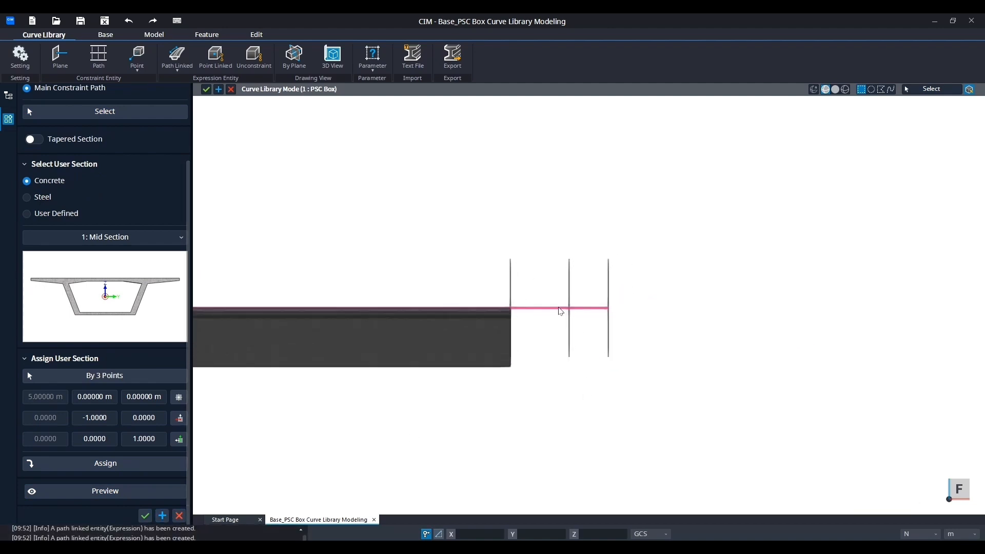
scroll(127, 229, up, 1)
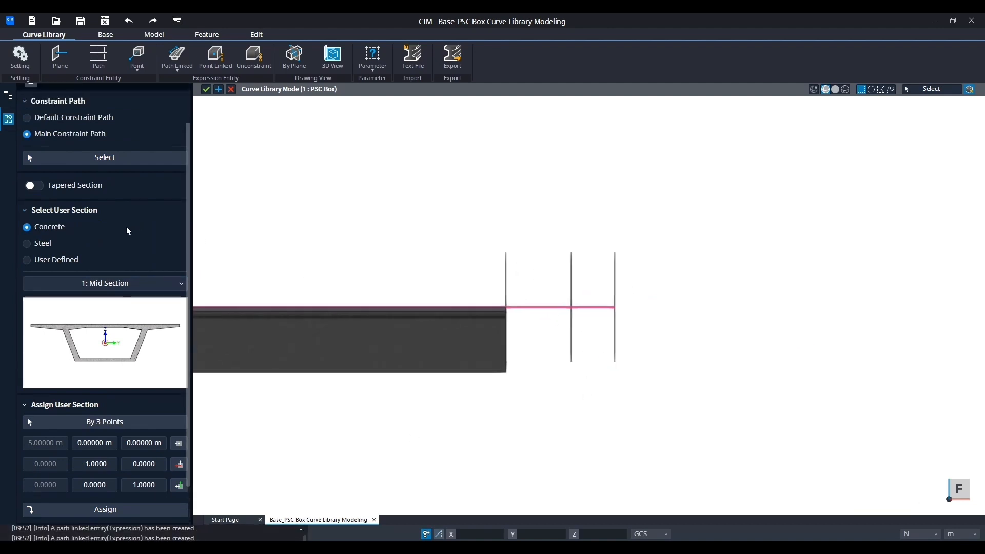
click(70, 159)
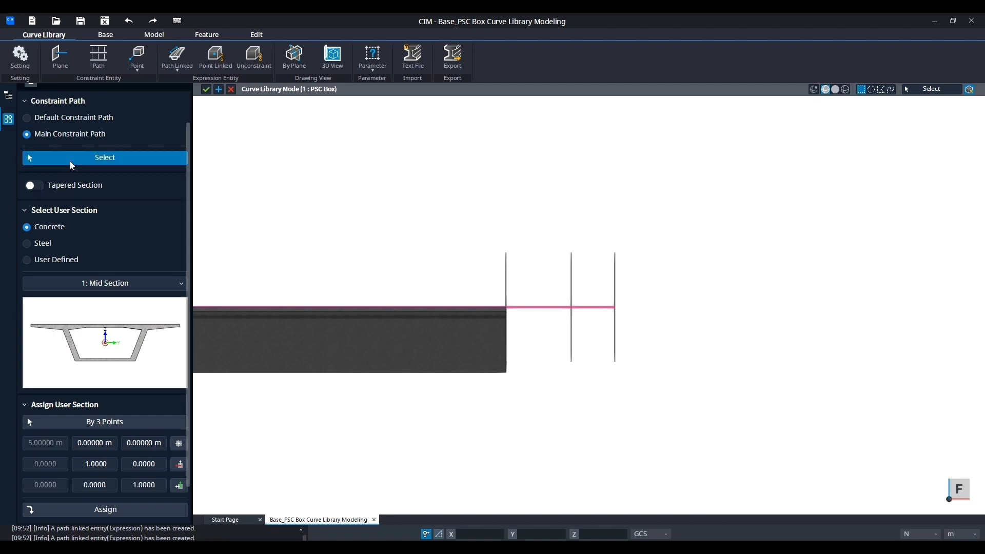
drag(561, 328, 524, 270)
click(36, 187)
Set 1: Mid Section as the start section of this taper and try to preview and create the entity
click(68, 211)
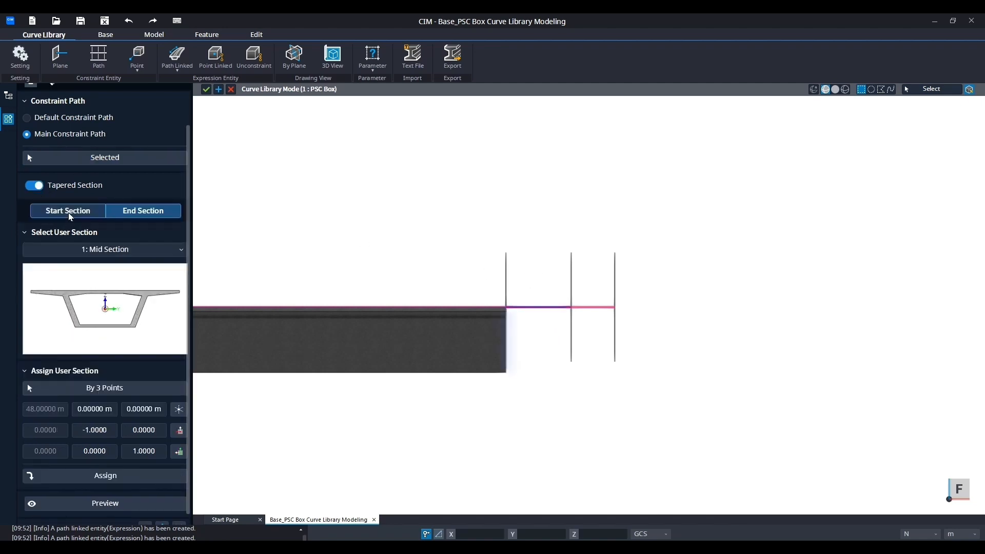
scroll(123, 334, down, 1)
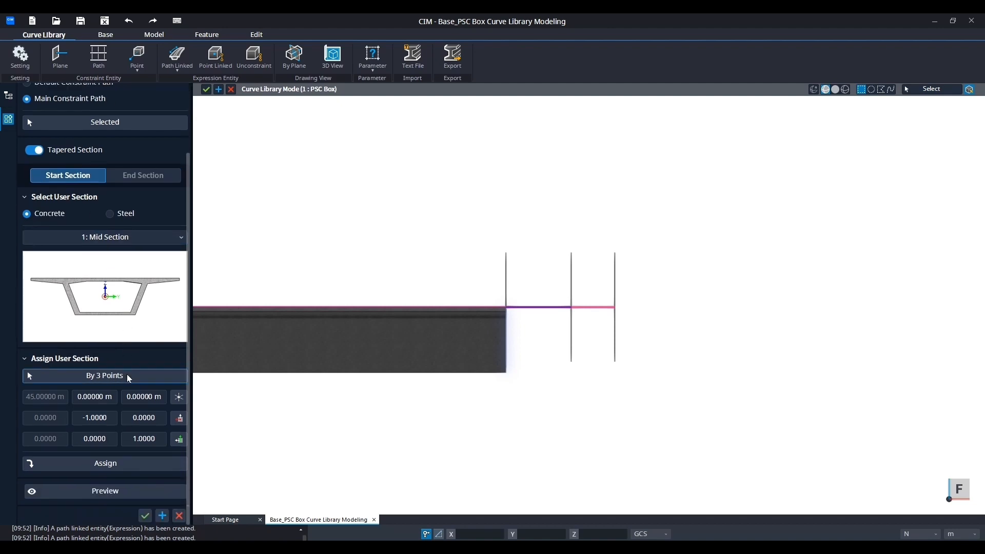
click(118, 489)
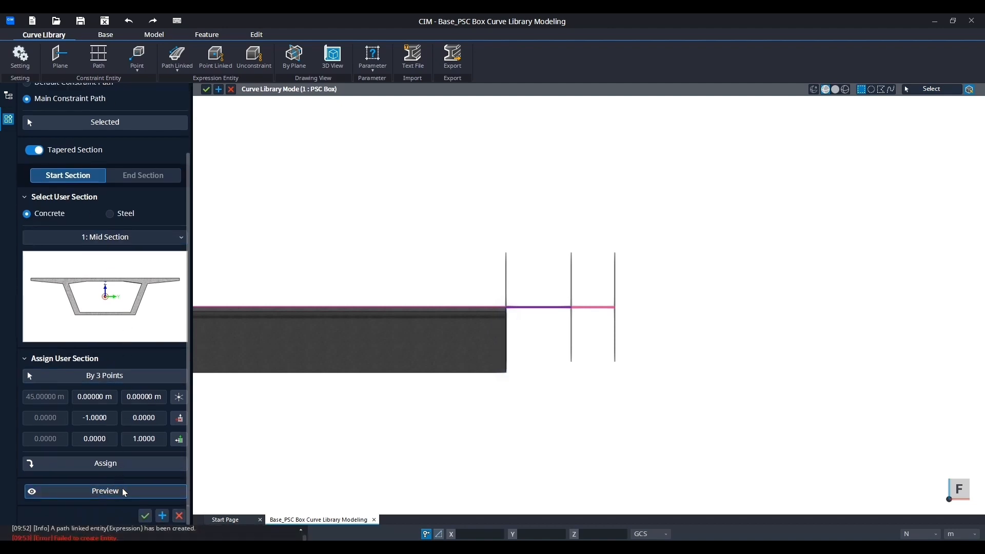
click(161, 516)
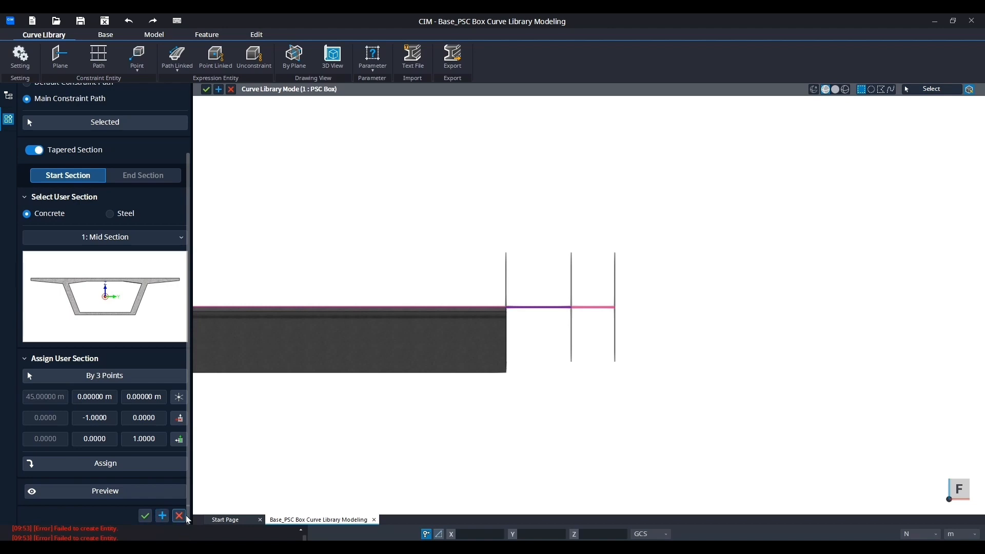
Assign 2: End Section as the end section of the taper between the fourth and fifth planes and try a preview
middle_drag(528, 417, 456, 436)
click(138, 176)
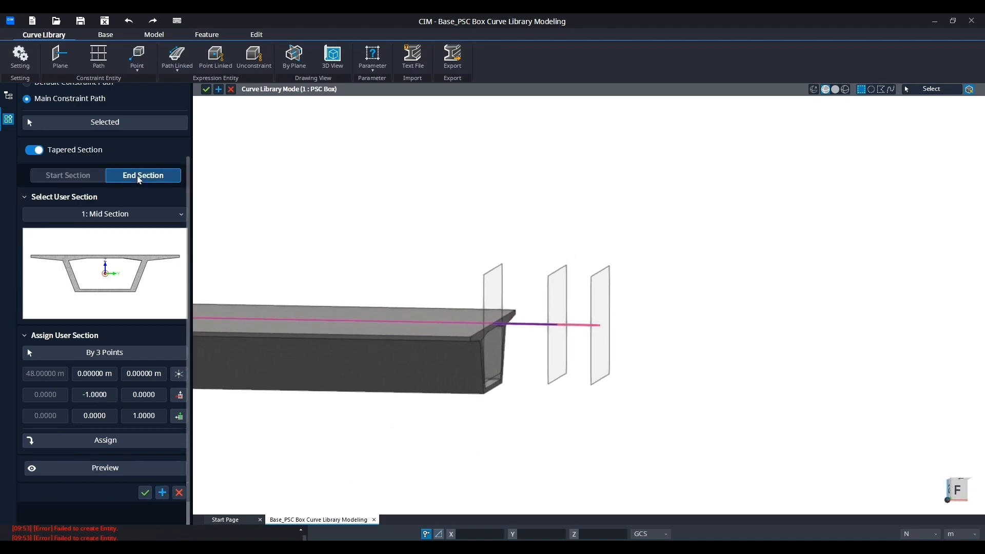
click(117, 215)
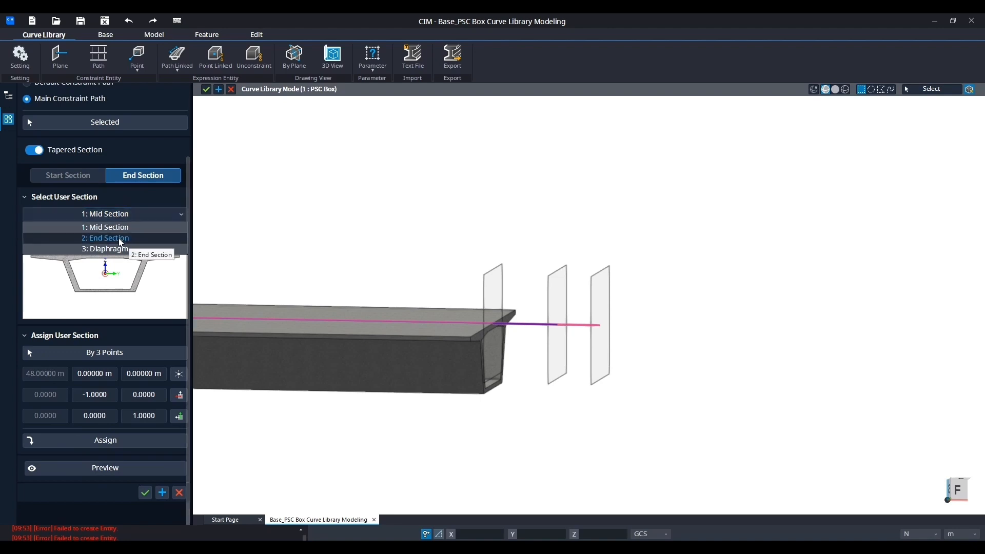
click(121, 238)
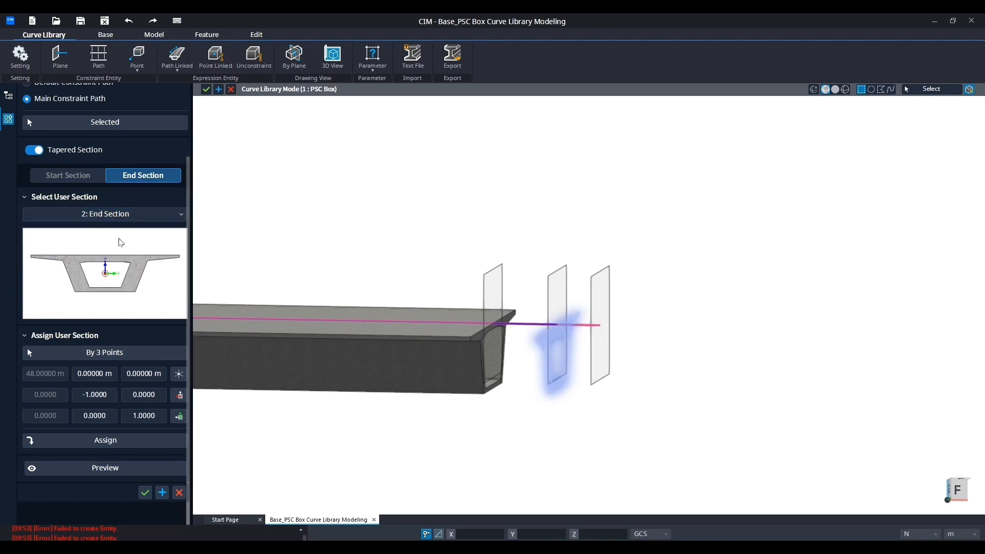
click(132, 444)
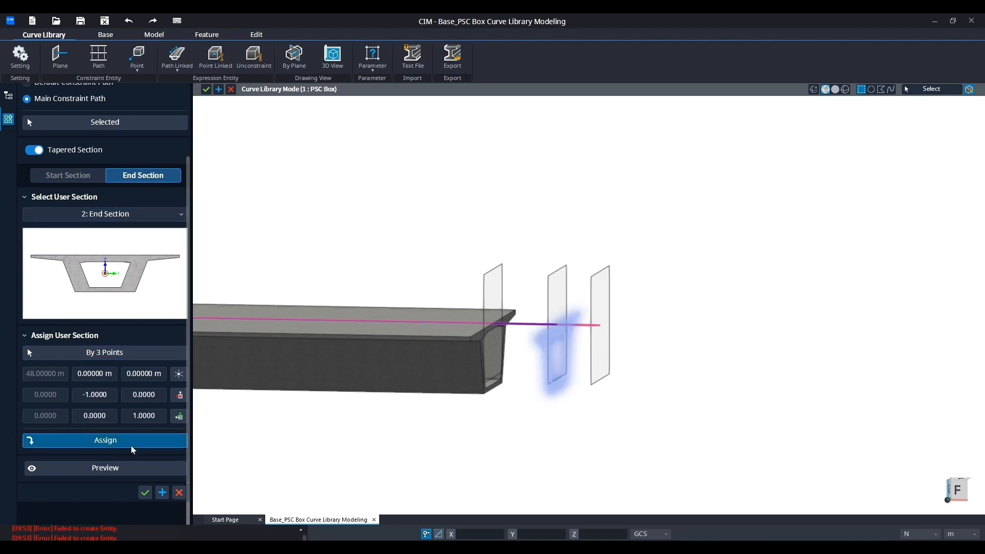
click(110, 476)
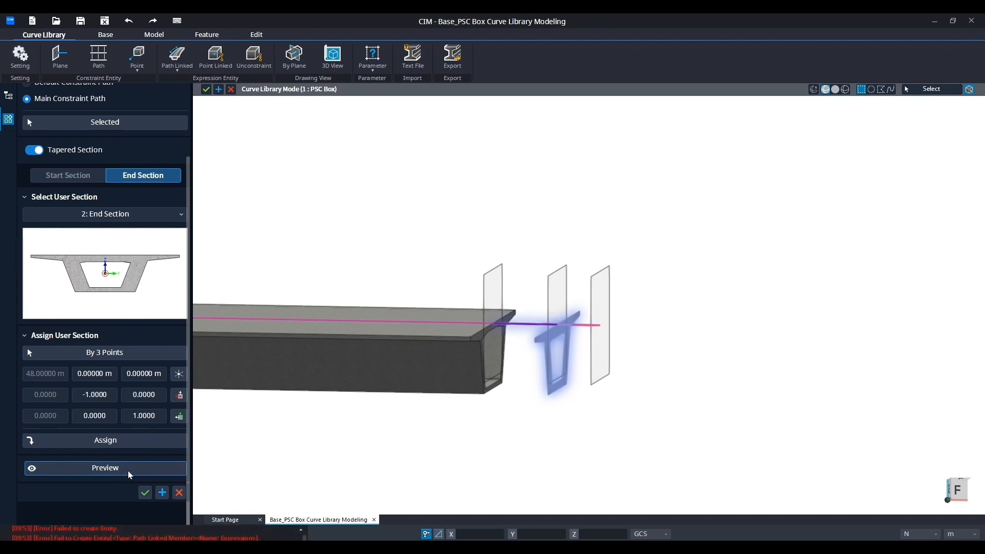
Assign 1: Mid Section as the taper's start section, preview the solid and create it, keeping the command active
click(108, 466)
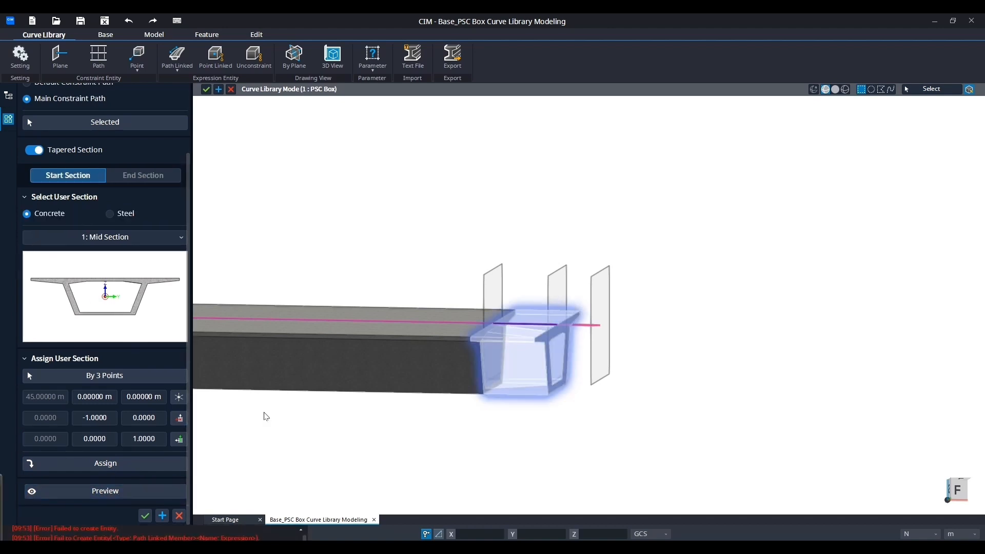
middle_drag(356, 222, 380, 198)
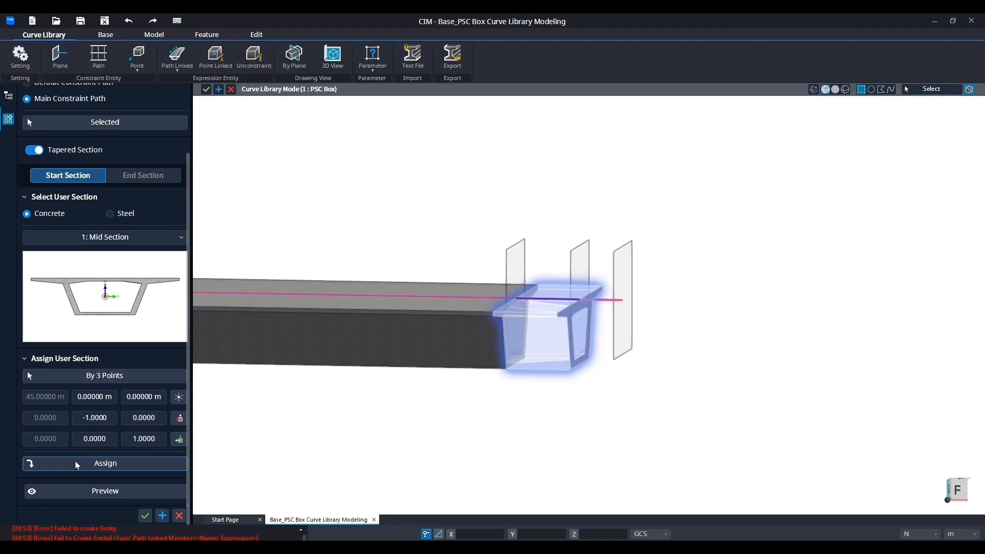
click(161, 515)
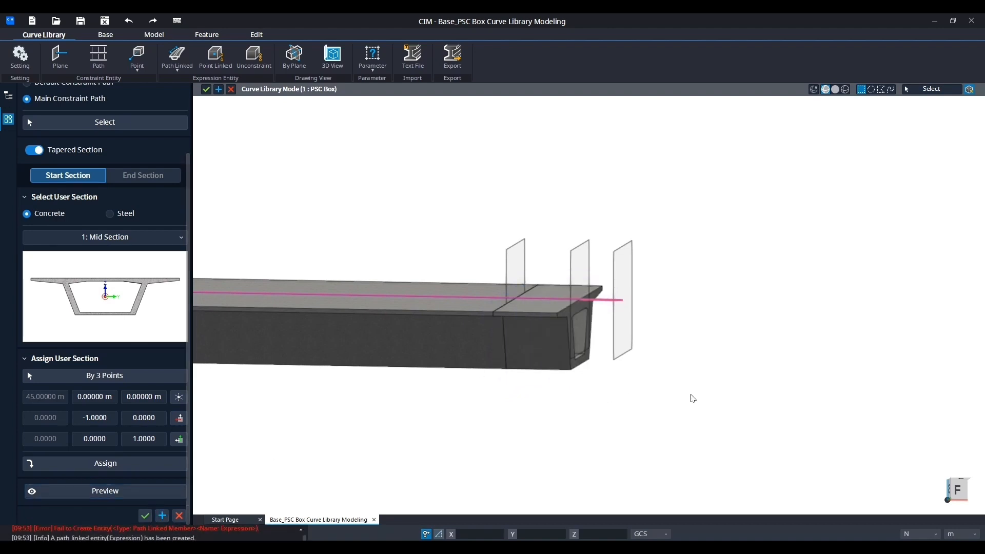
Turn off the tapered section and select the last main path segment between the fifth and sixth constraint planes
middle_drag(693, 396, 613, 389)
click(36, 150)
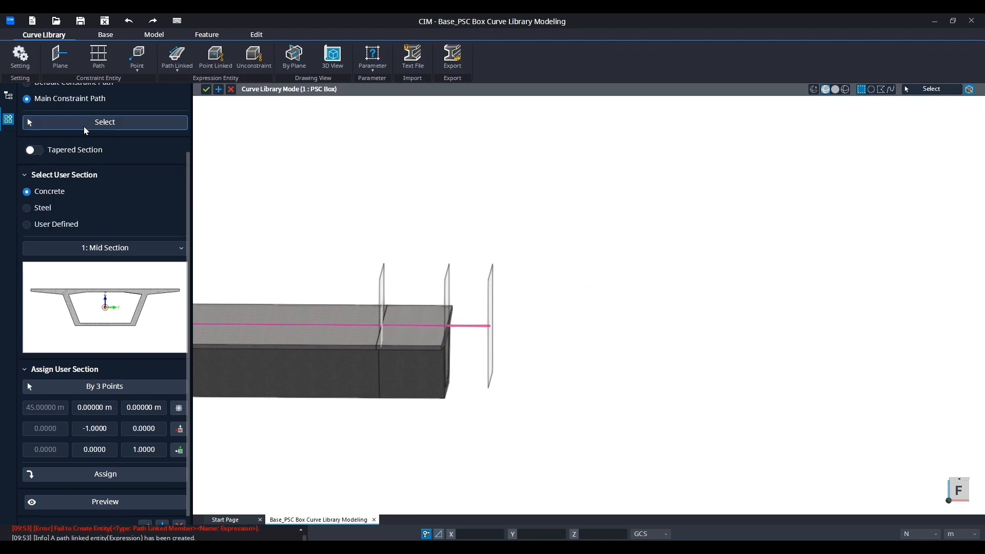
click(85, 127)
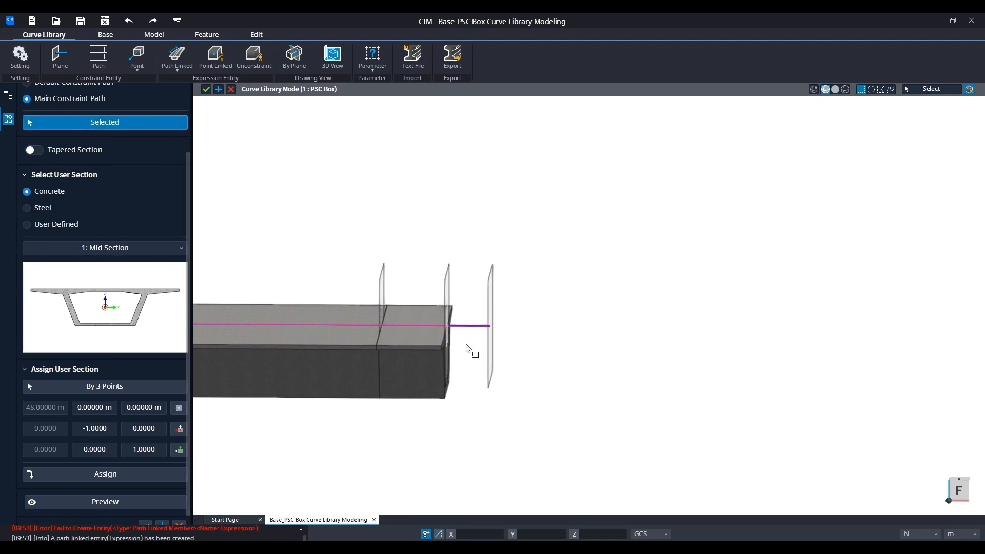
click(466, 327)
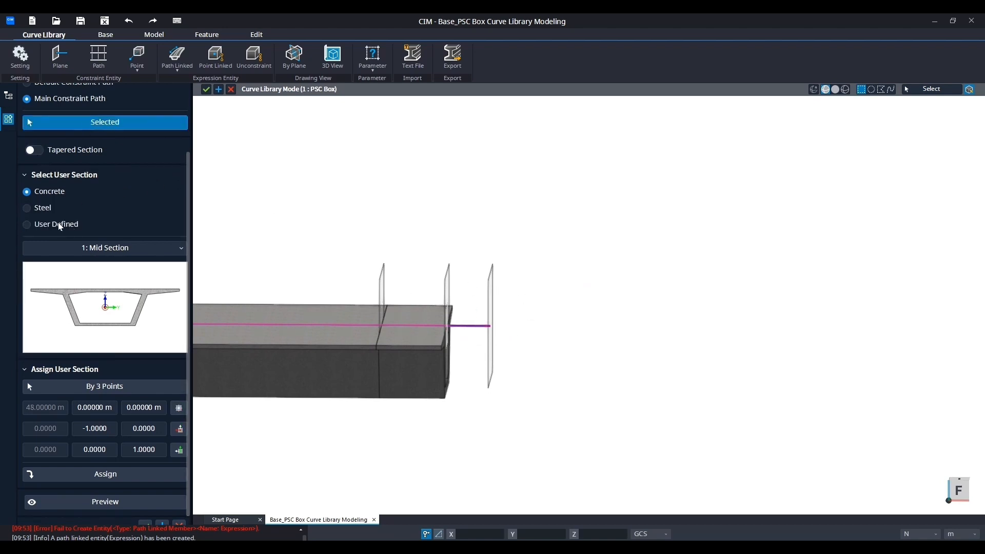
Assign 2: End Section to the selected last path segment, preview the solid and create the entity, keeping the command active
click(94, 248)
click(98, 273)
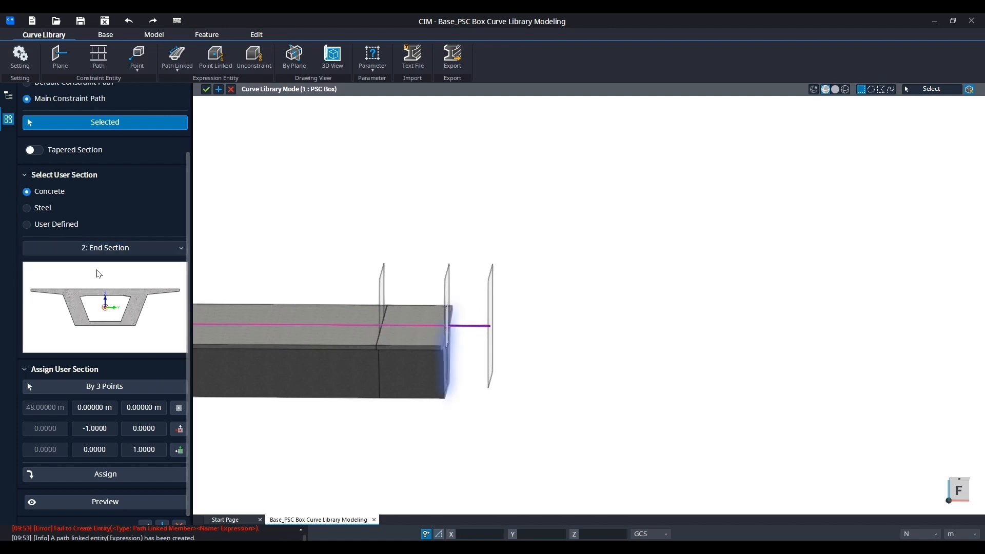
click(127, 479)
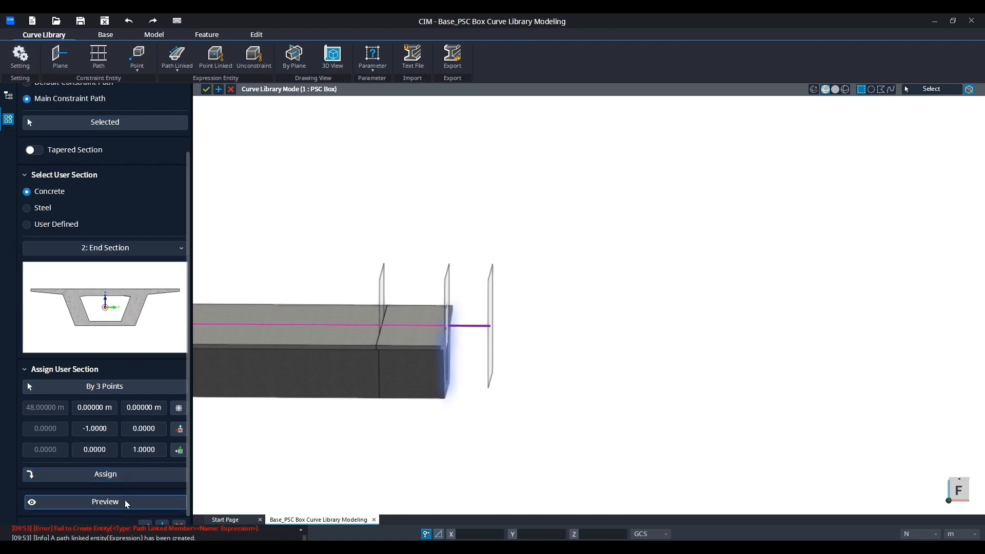
click(125, 501)
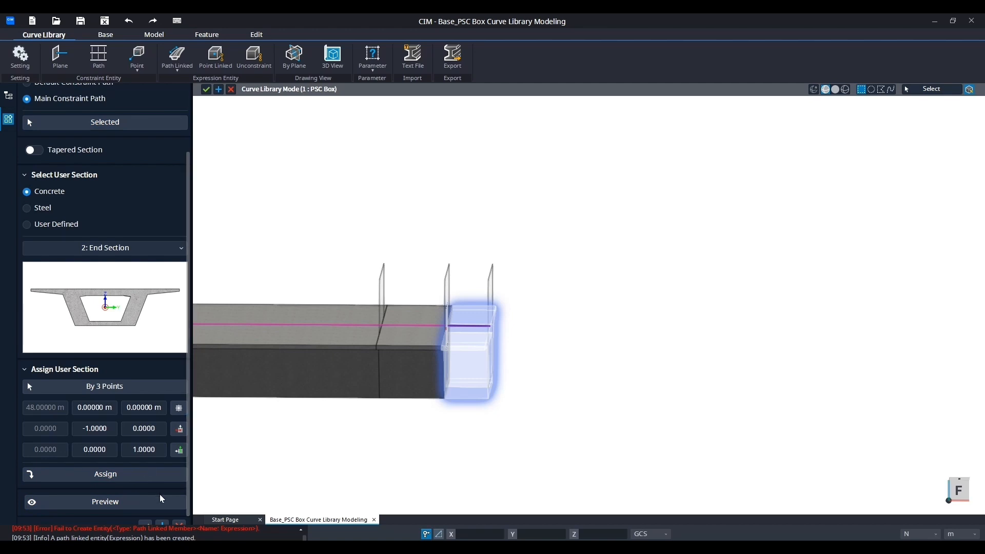
scroll(161, 502, down, 1)
click(162, 515)
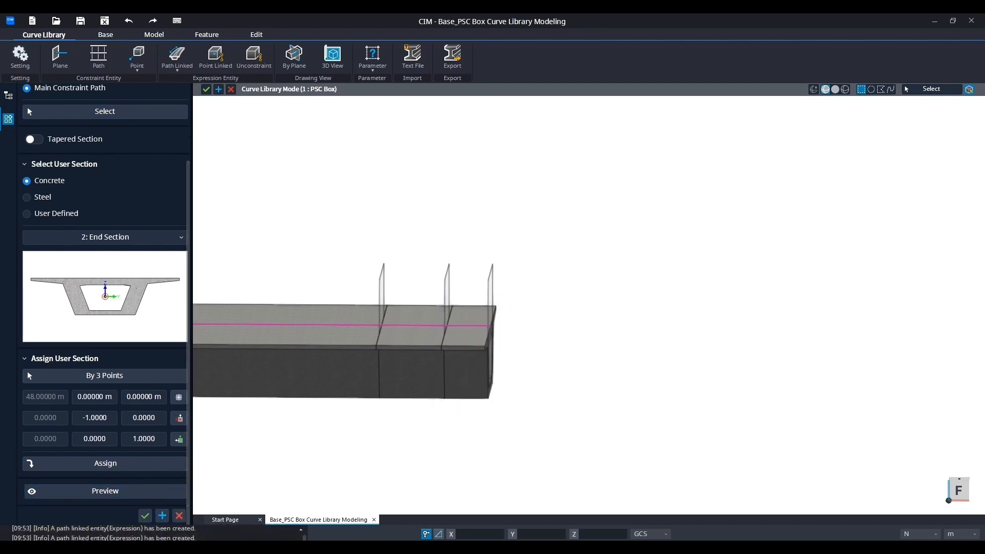
Create a path-linked entity with the 3: Diaphragm section on the last main path segment, preview it and finish the command
middle_drag(561, 390, 533, 362)
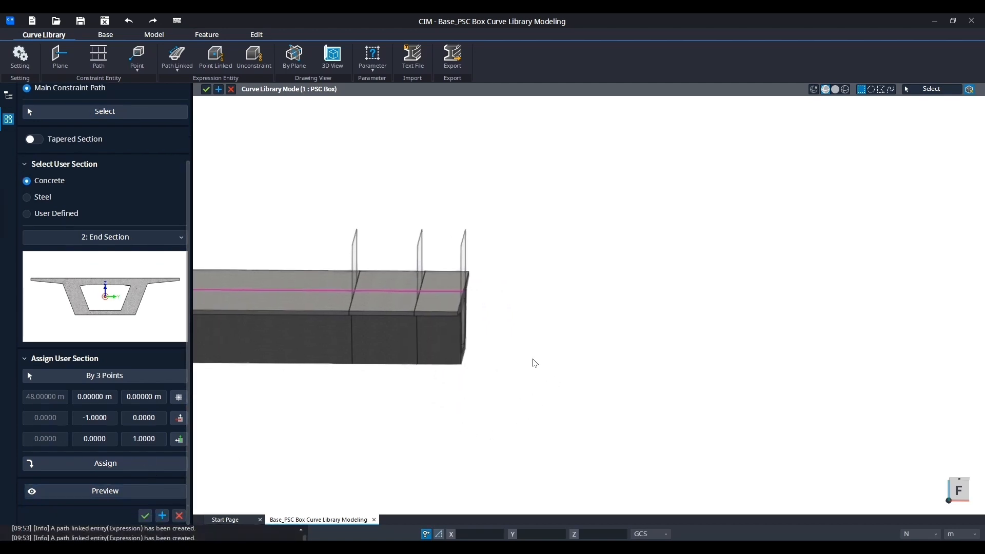
click(134, 240)
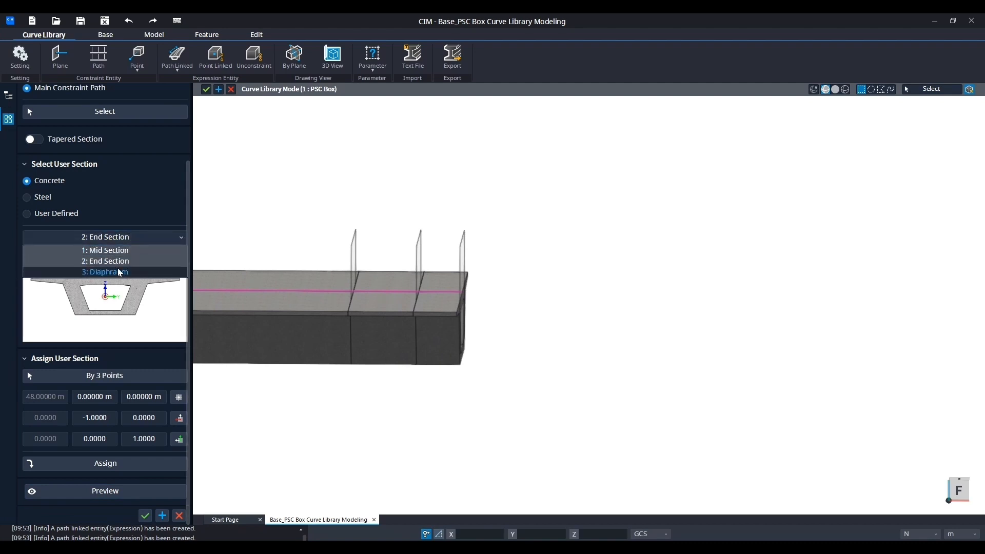
click(119, 272)
ctrl+middle_drag(504, 320, 431, 323)
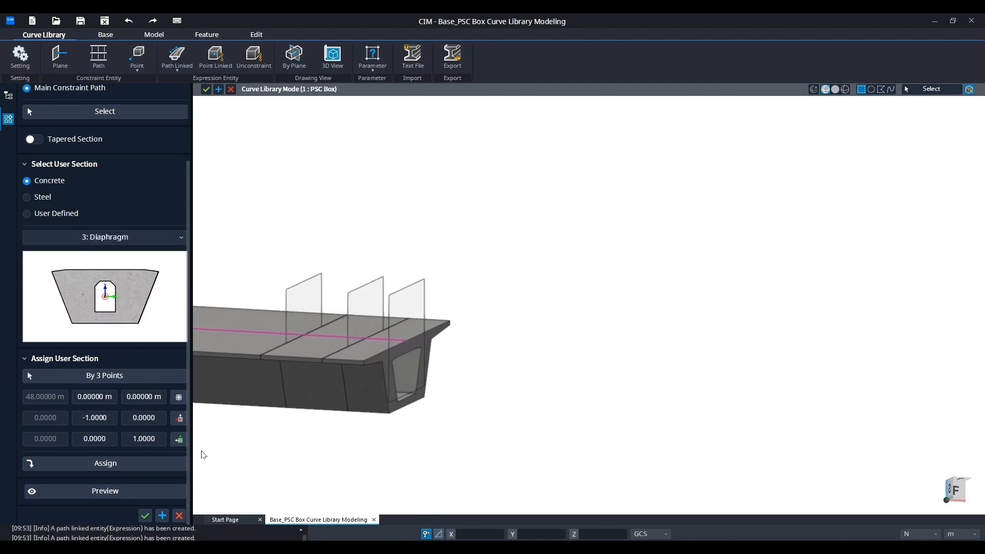
click(132, 467)
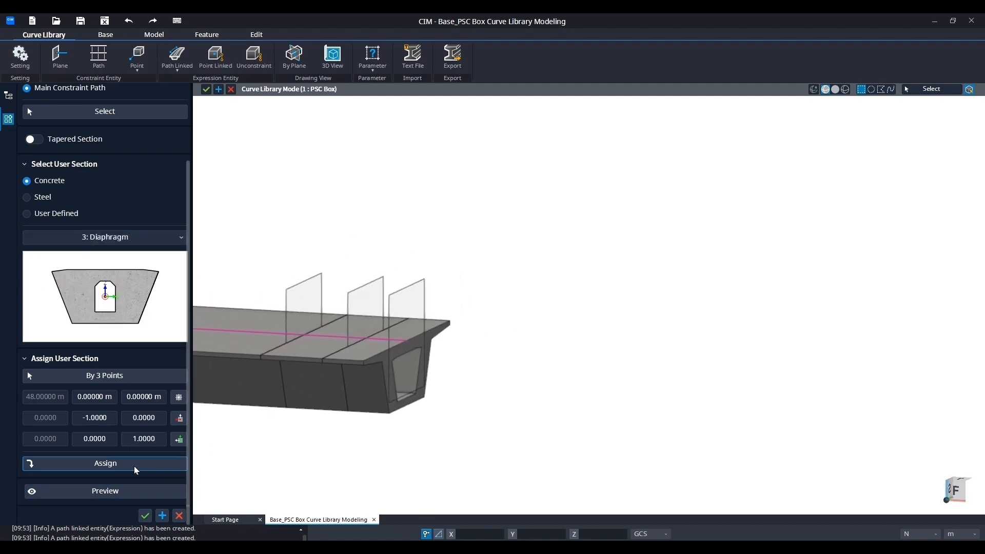
click(110, 117)
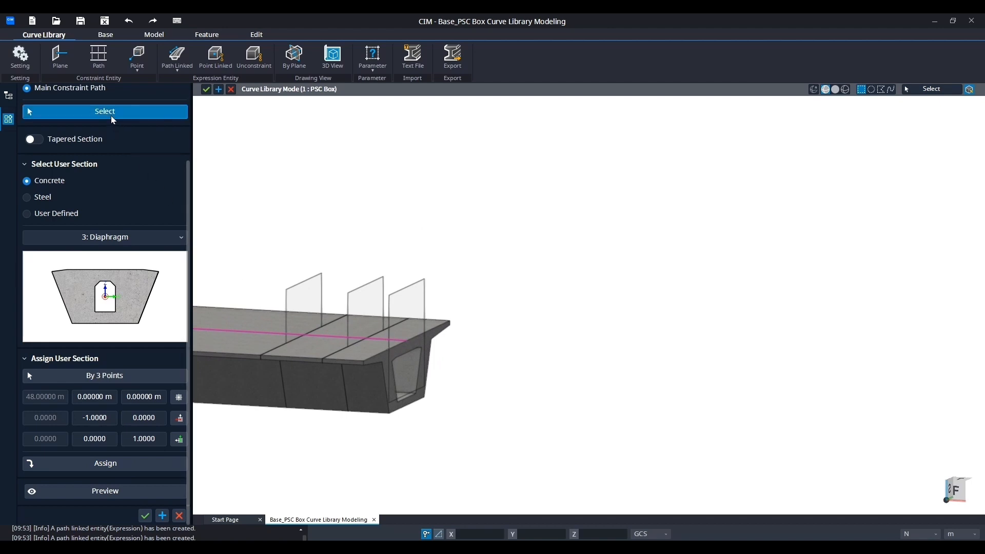
click(392, 338)
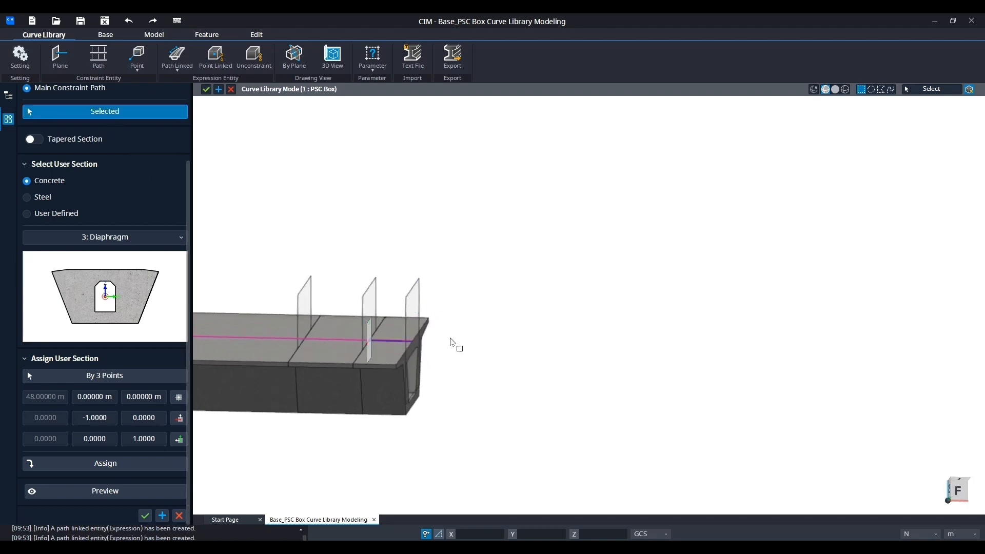
middle_drag(453, 342, 441, 339)
click(112, 465)
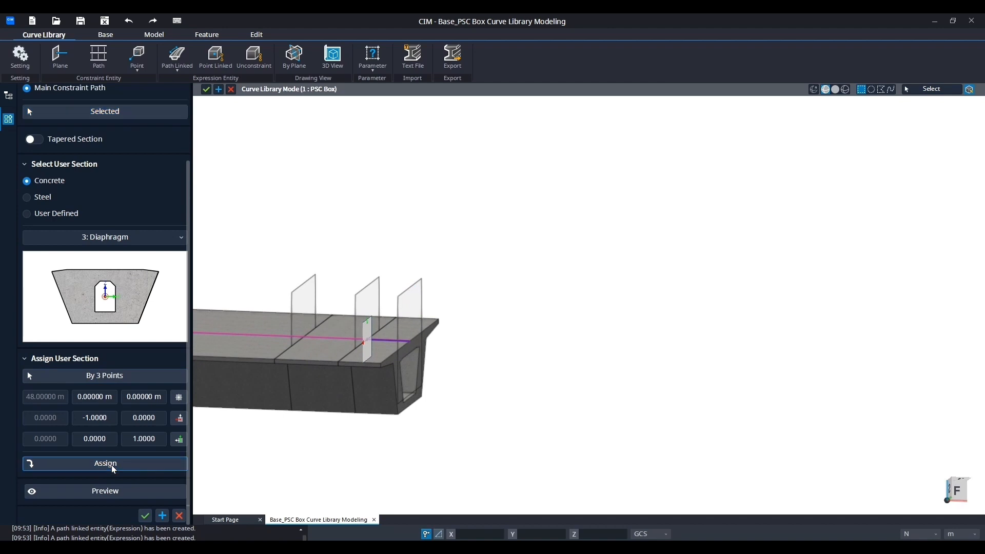
click(114, 491)
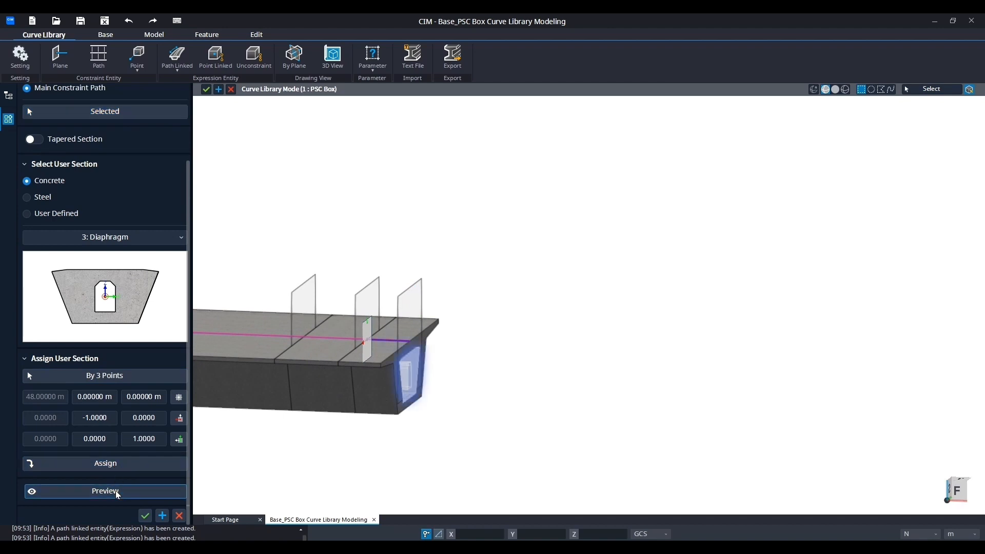
click(146, 515)
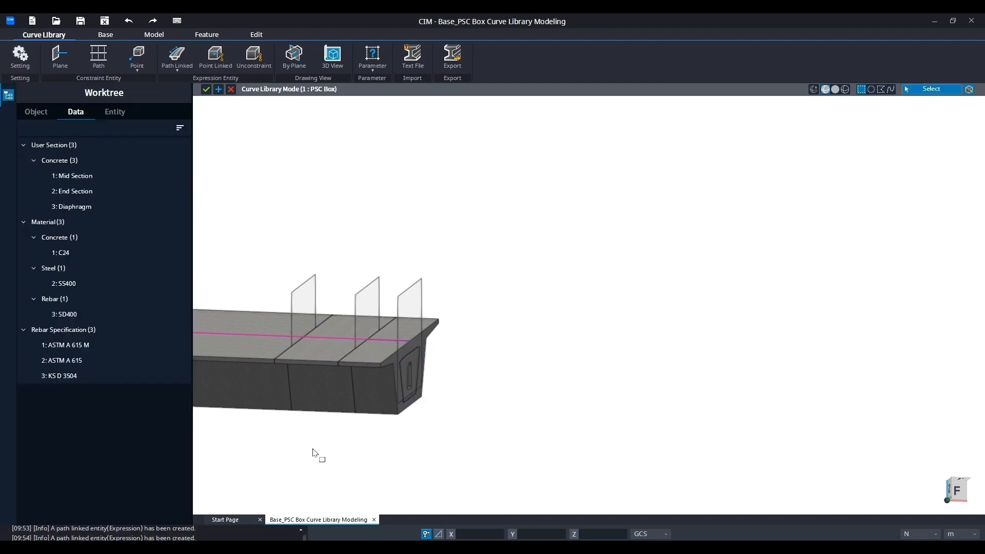
Export the finished box girder as a midas Curve Library file (.clbz), adding Curve Library_ to the file name PSC Box
middle_drag(415, 280, 573, 262)
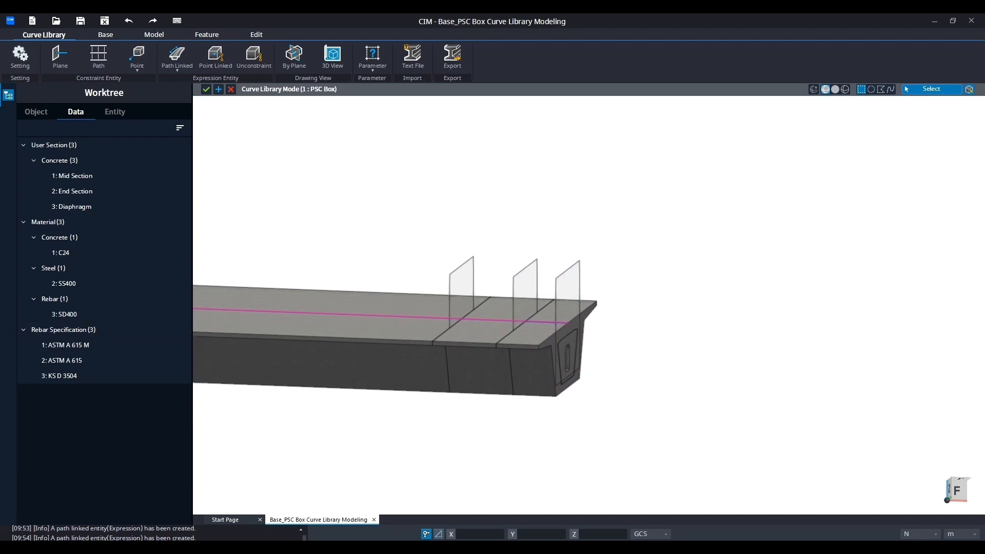
middle_drag(545, 192, 642, 186)
scroll(642, 186, down, 3)
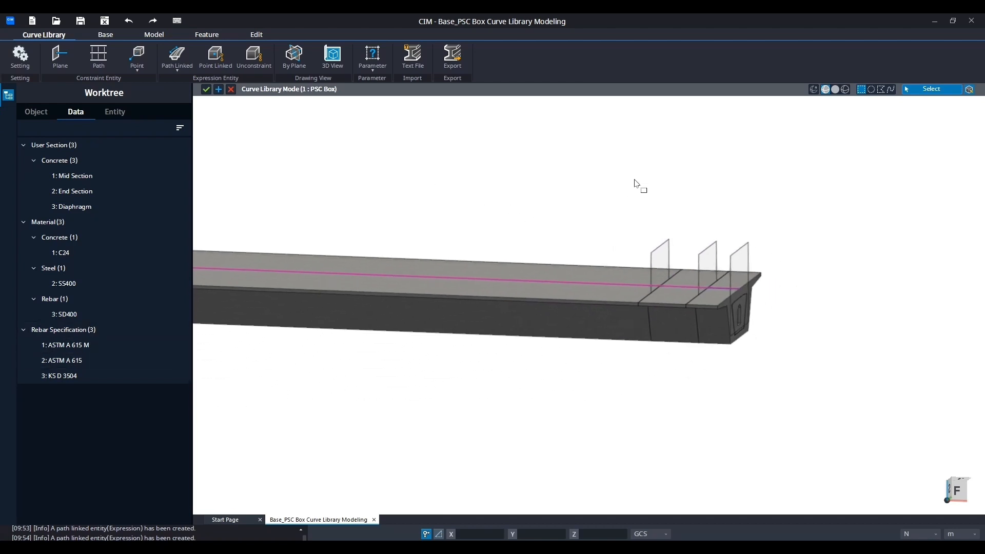
middle_click(628, 176)
click(629, 179)
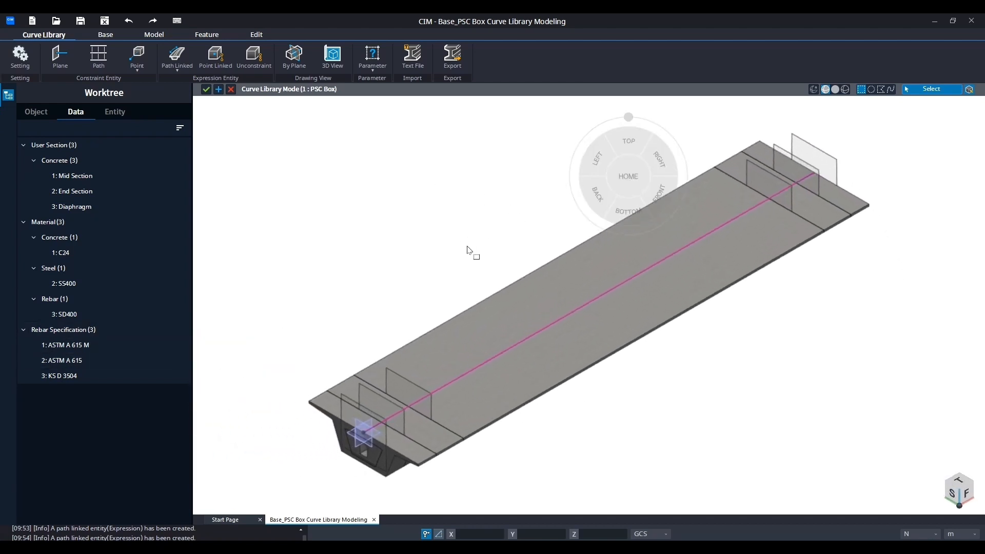
click(652, 196)
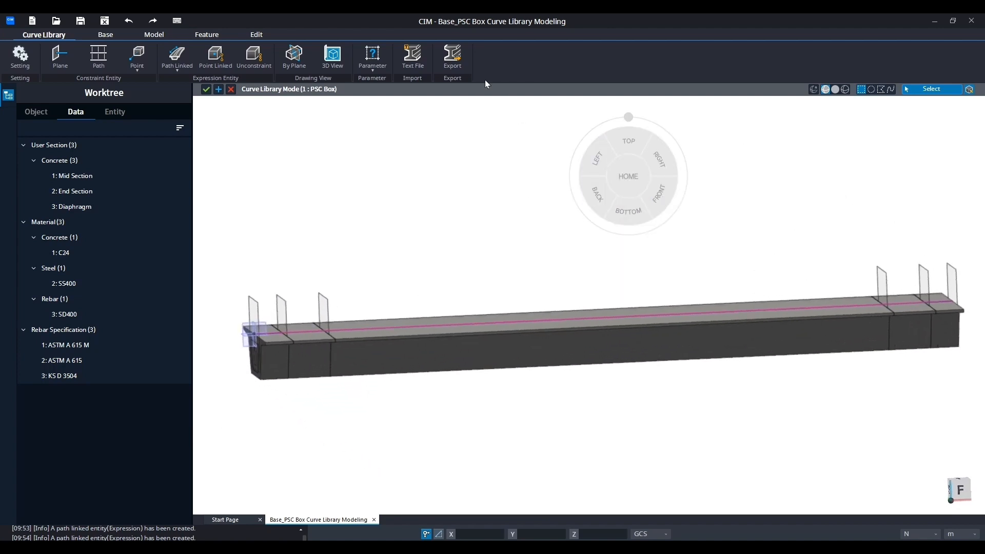
click(458, 63)
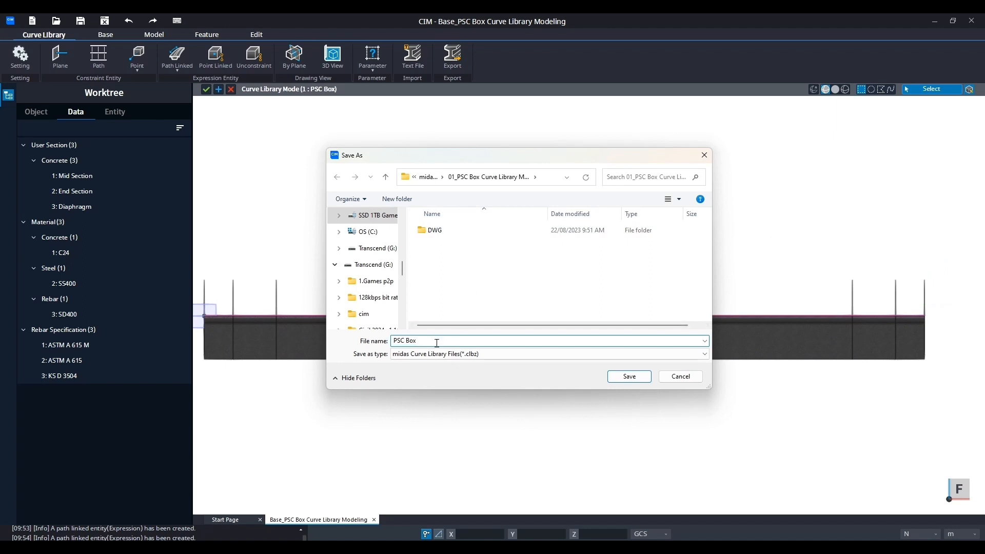
text(Curve Library_)
click(630, 376)
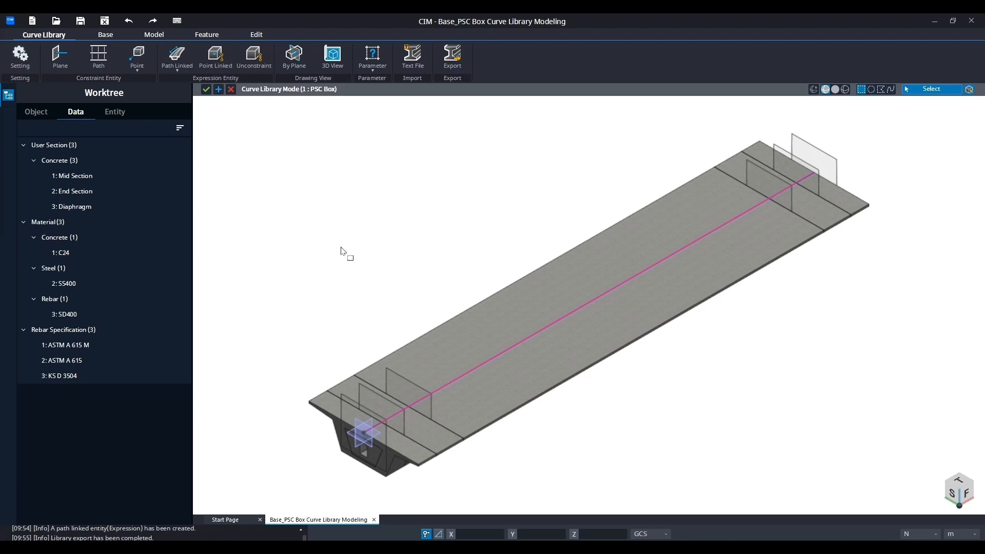
Set the concrete member transparency to Mono with a value of 0.2 in the view options and apply it
middle_drag(345, 253, 310, 244)
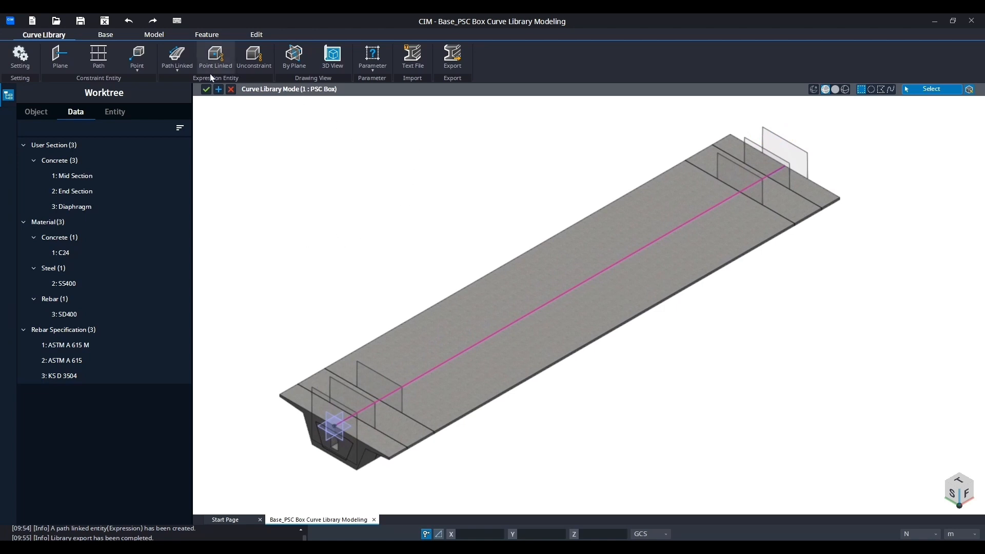
click(106, 35)
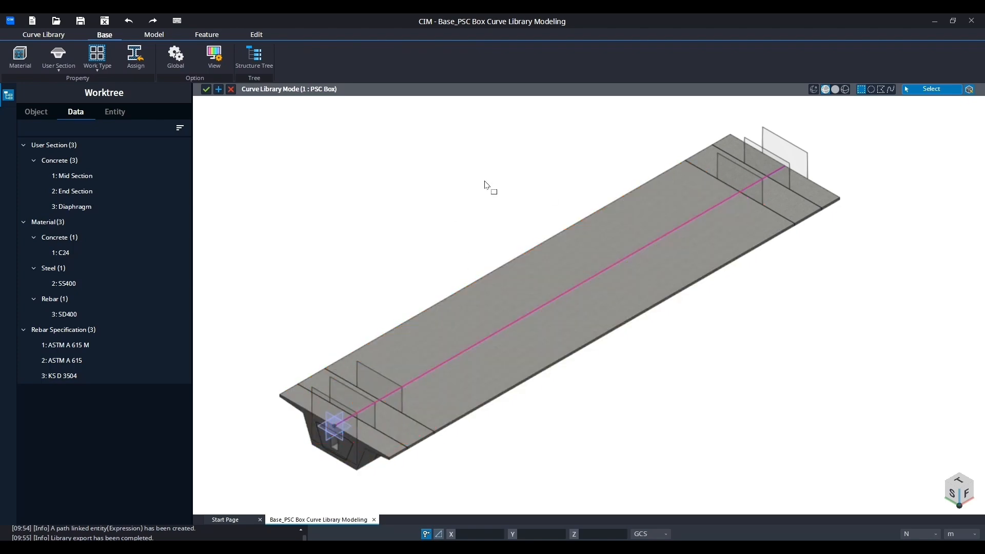
click(218, 63)
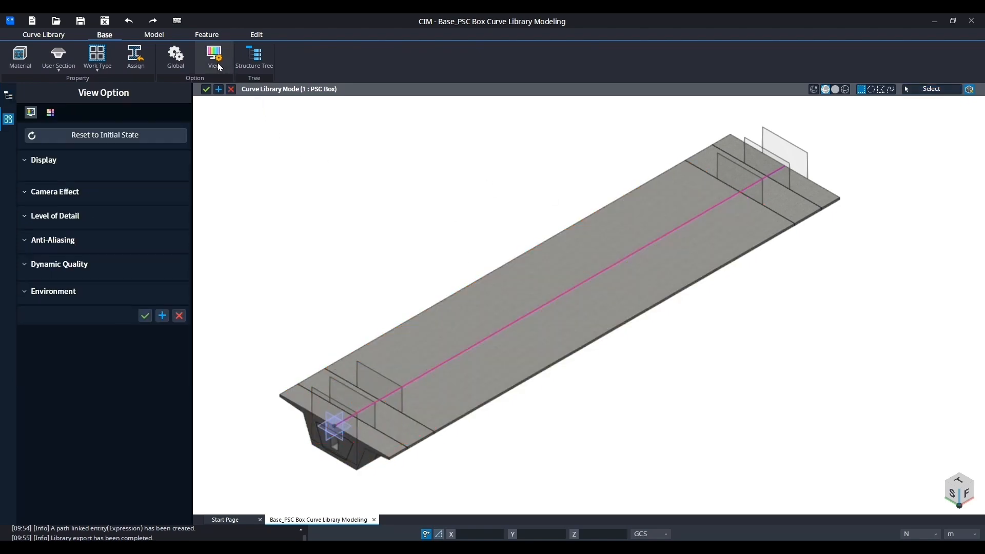
click(50, 114)
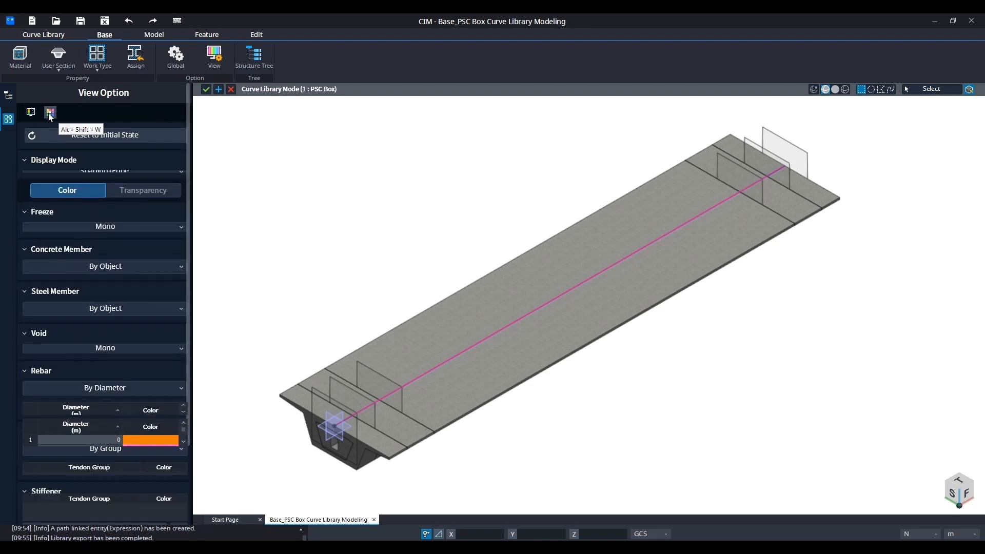
click(126, 205)
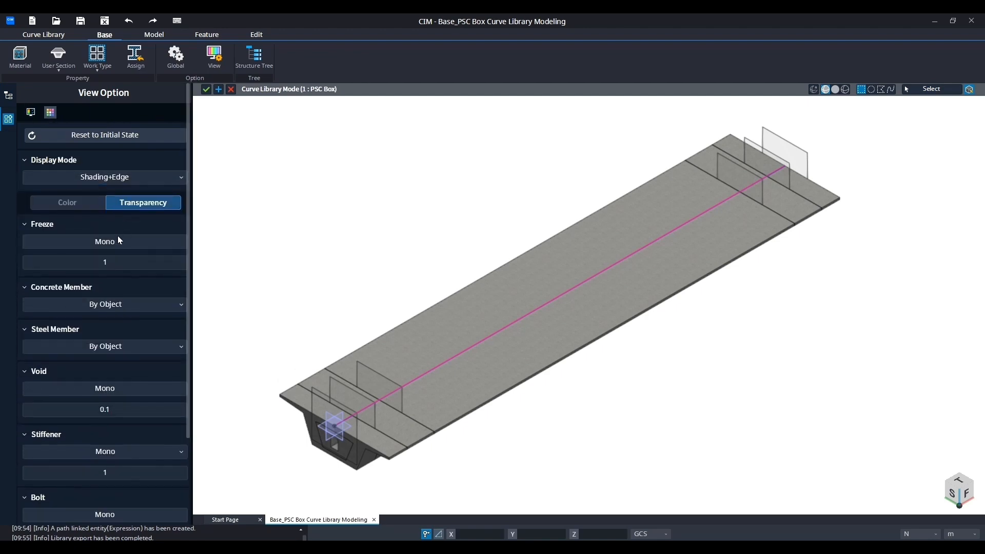
click(110, 305)
click(112, 327)
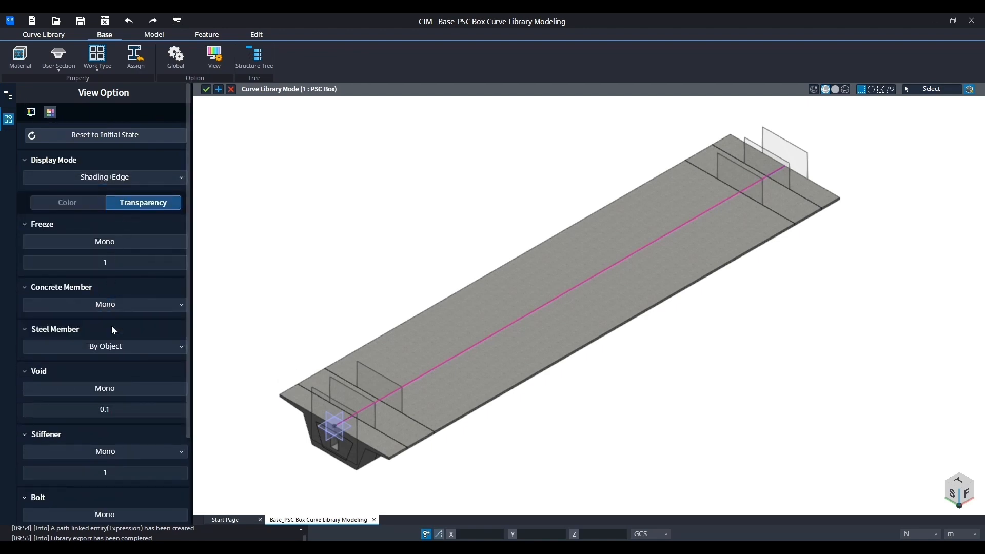
click(120, 329)
scroll(141, 366, down, 3)
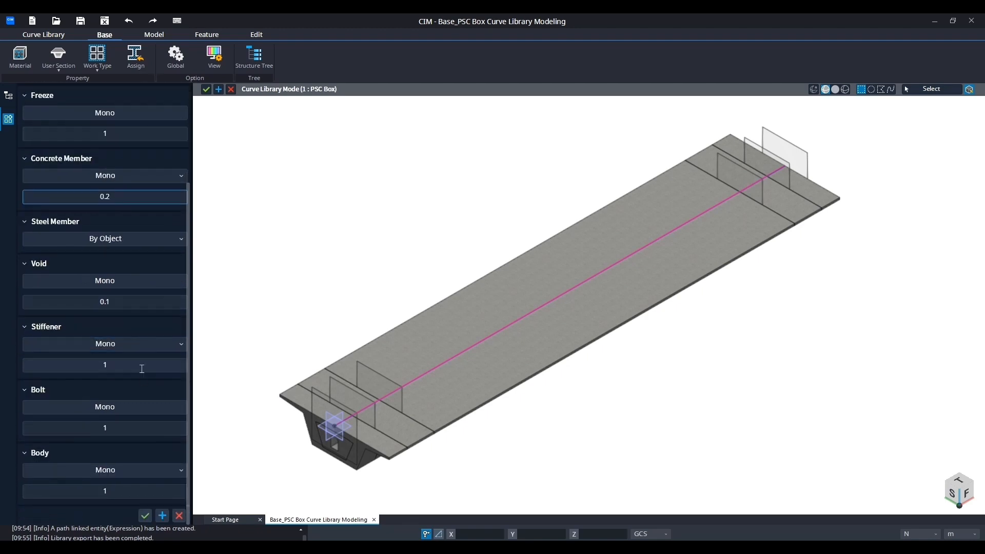
click(148, 518)
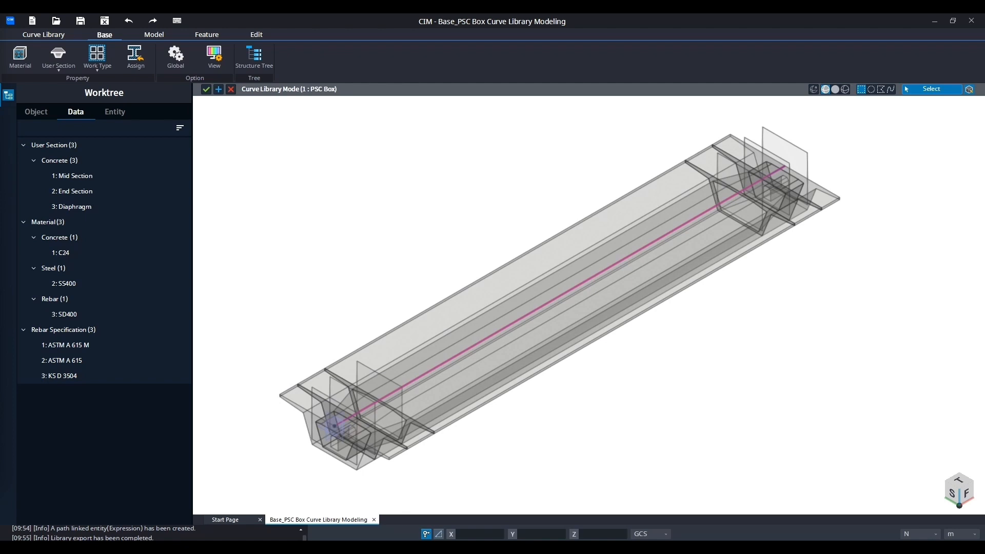
Start defining a new tendon anchorage and enable the use of database anchorages
click(155, 36)
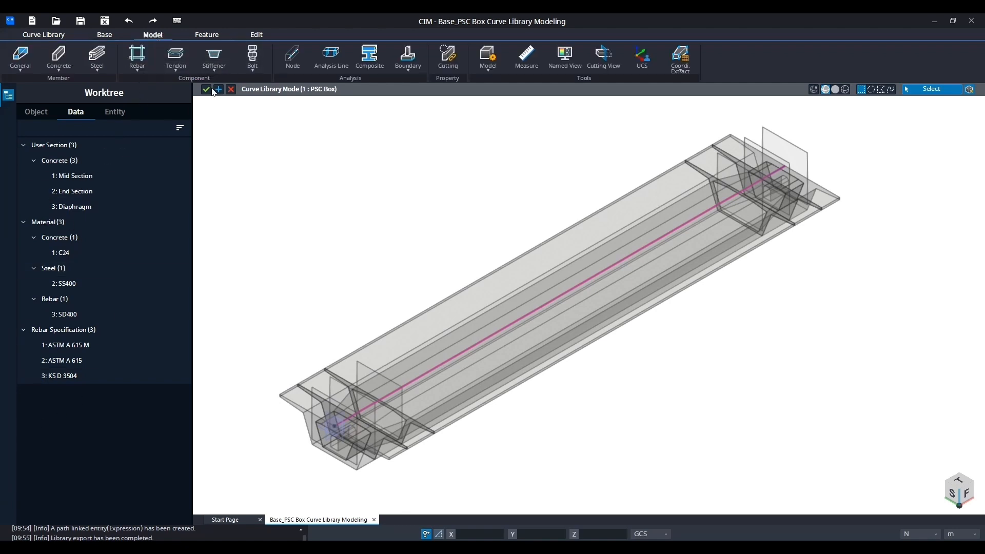
click(177, 66)
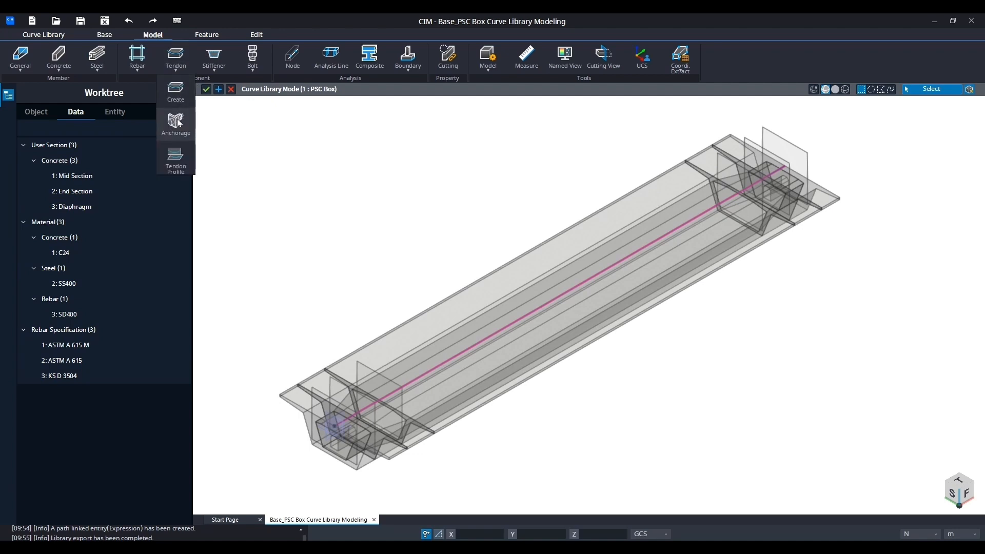
click(180, 123)
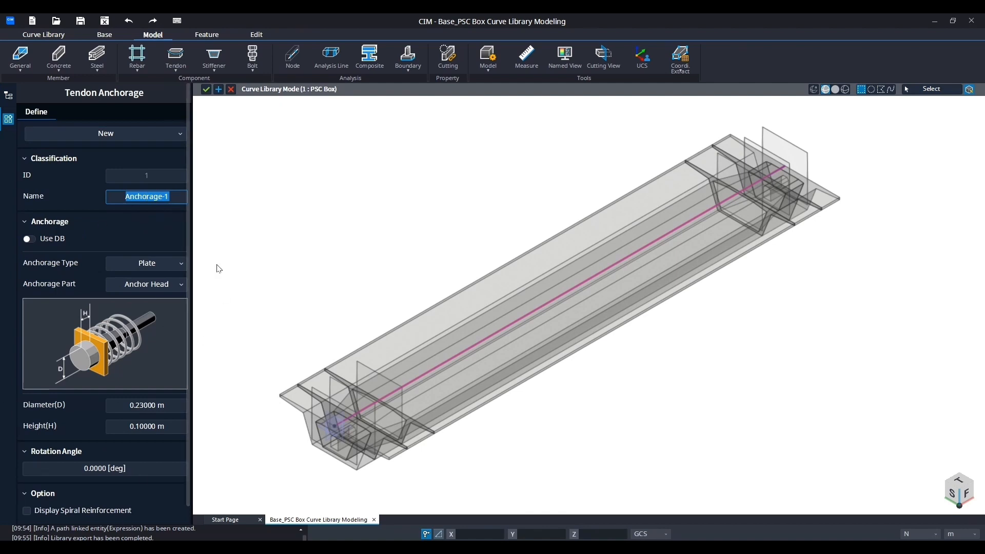
click(166, 261)
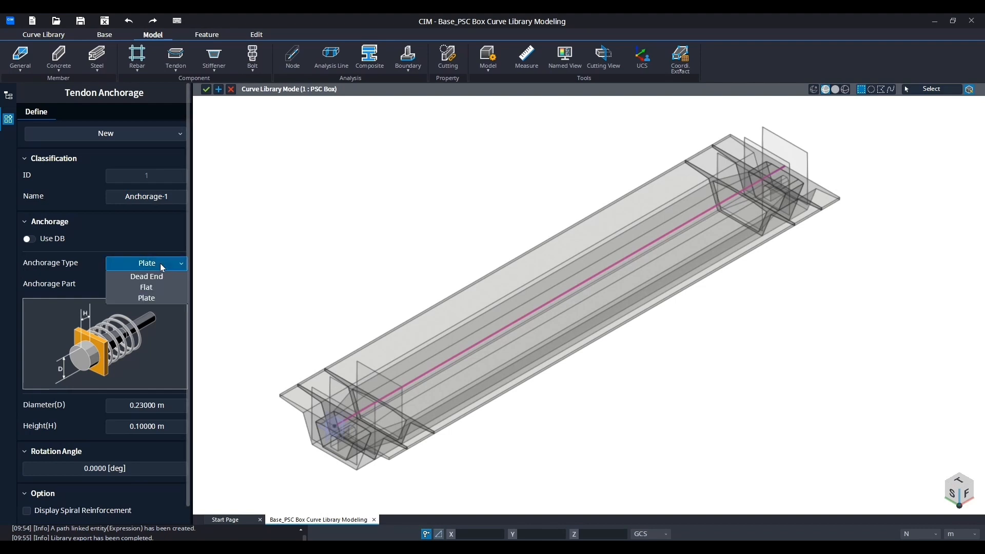
click(168, 241)
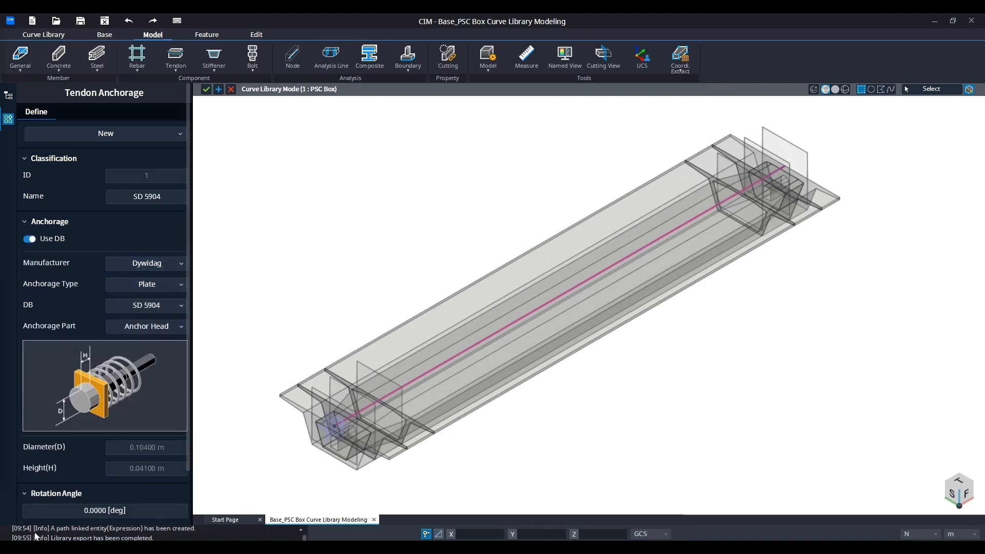
Set the tendon anchorage to manufacturer VSL, anchorage type Plate and database size EC 6-12
click(143, 266)
click(151, 298)
click(153, 287)
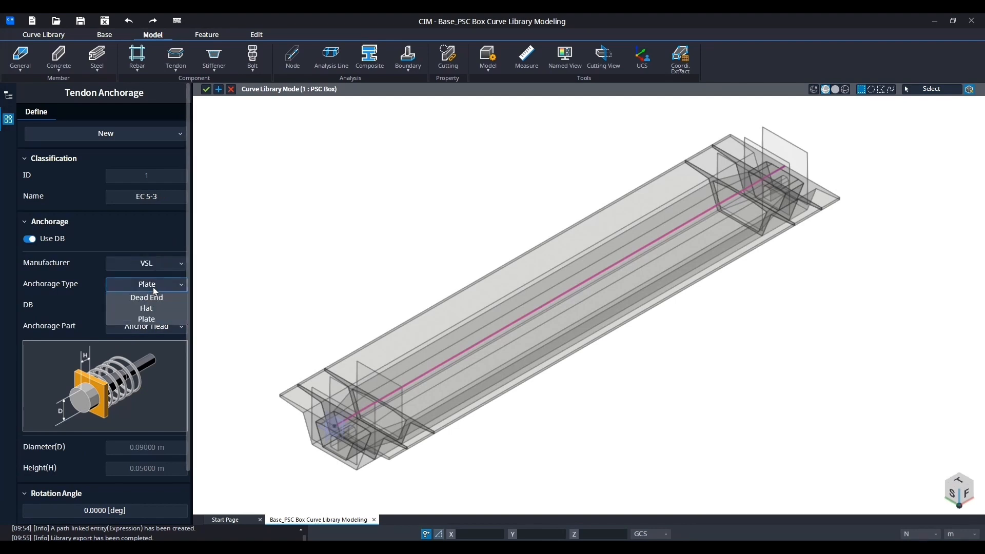
click(152, 319)
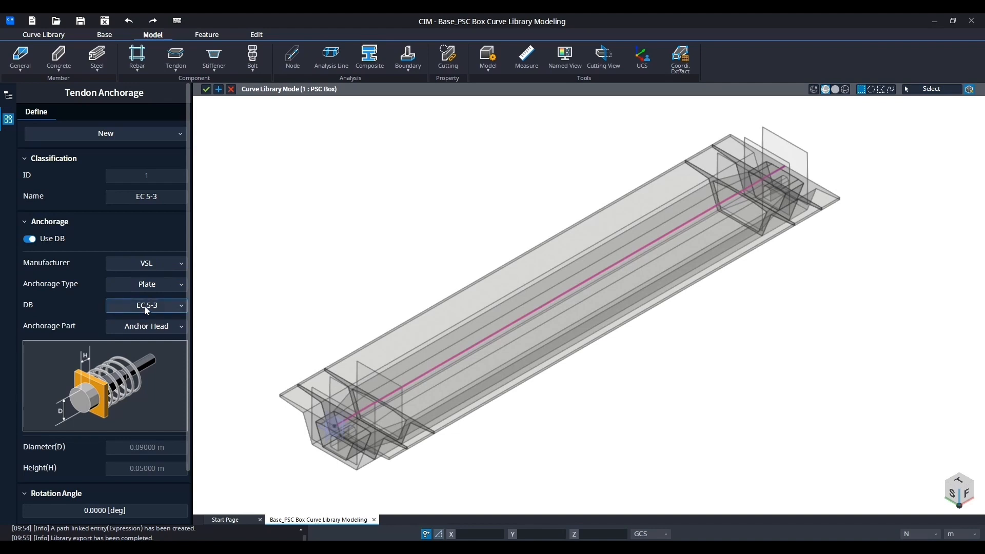
click(146, 307)
scroll(151, 390, down, 3)
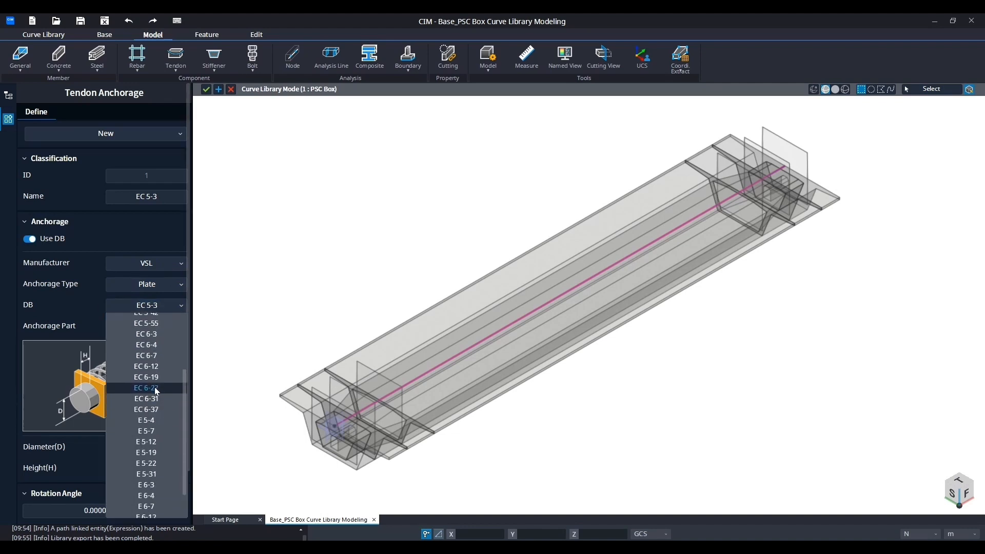
click(146, 367)
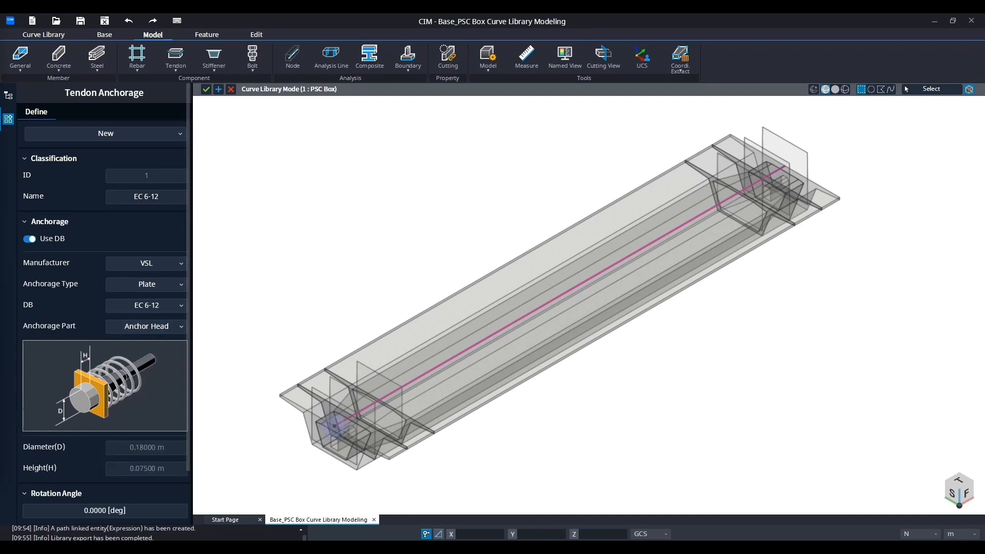
Turn on the spiral reinforcement display for the EC 6-12 anchorage and create it
scroll(107, 468, down, 2)
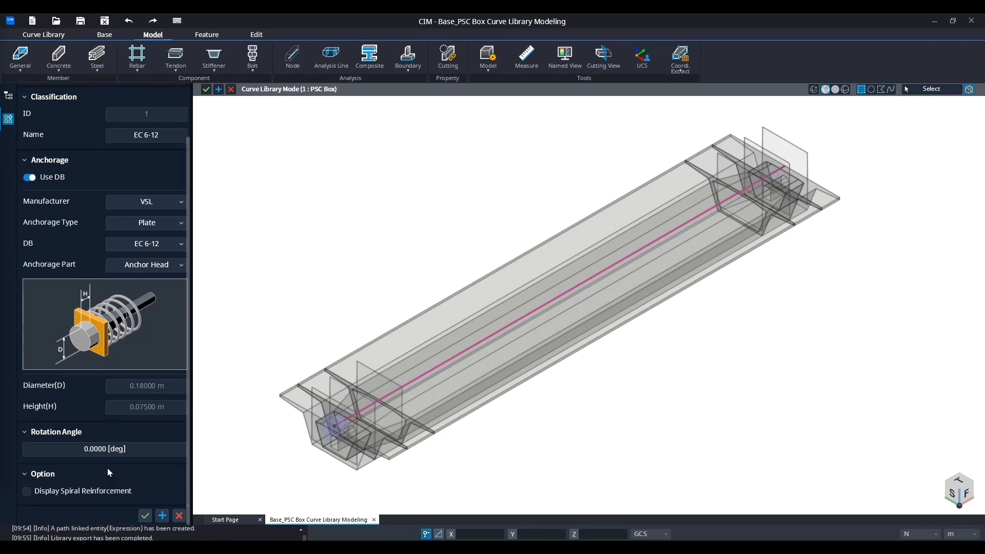
click(28, 491)
click(146, 516)
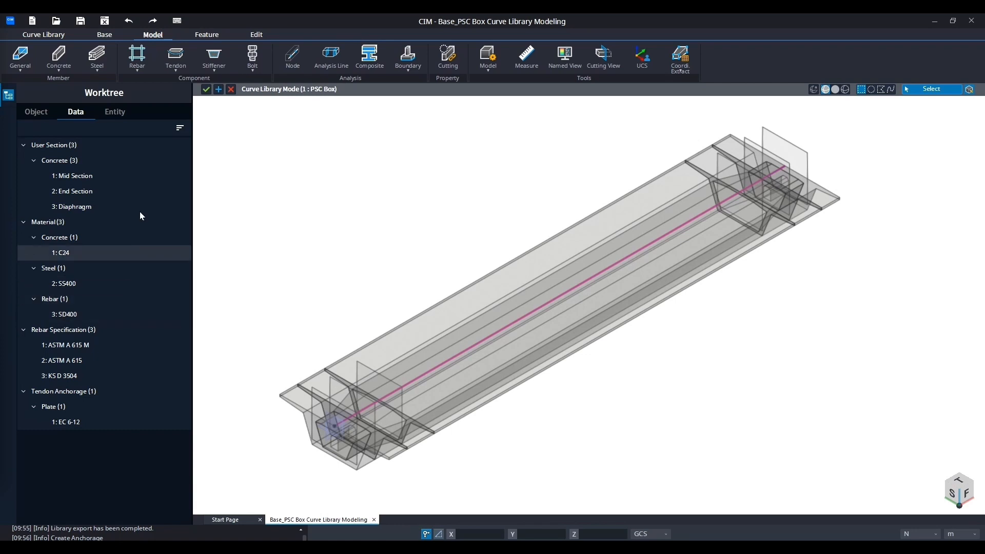
Start a new tendon group named Tendon Group, defined by coordinates along the Default Constraint Path
click(178, 91)
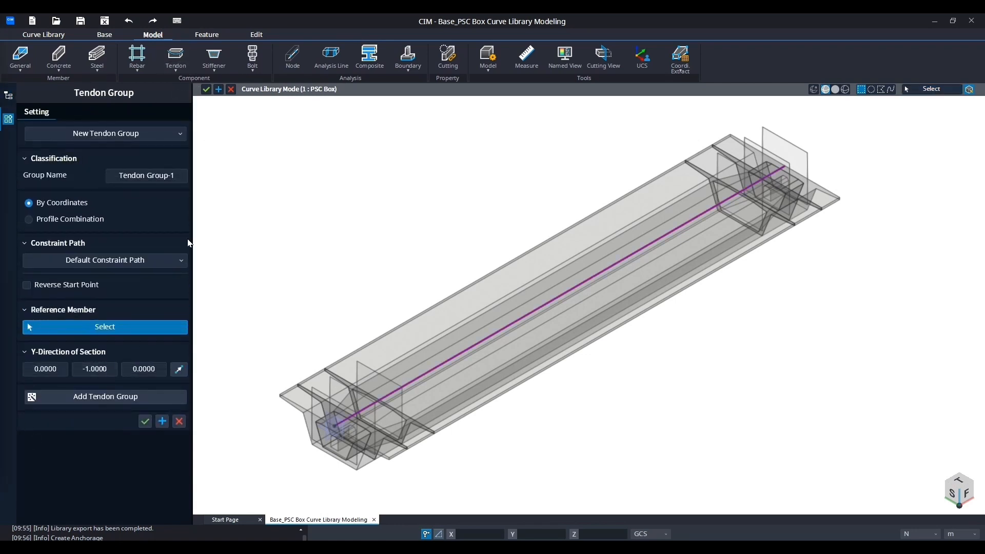
click(184, 176)
key(BackSpace)
key(BackSpace)
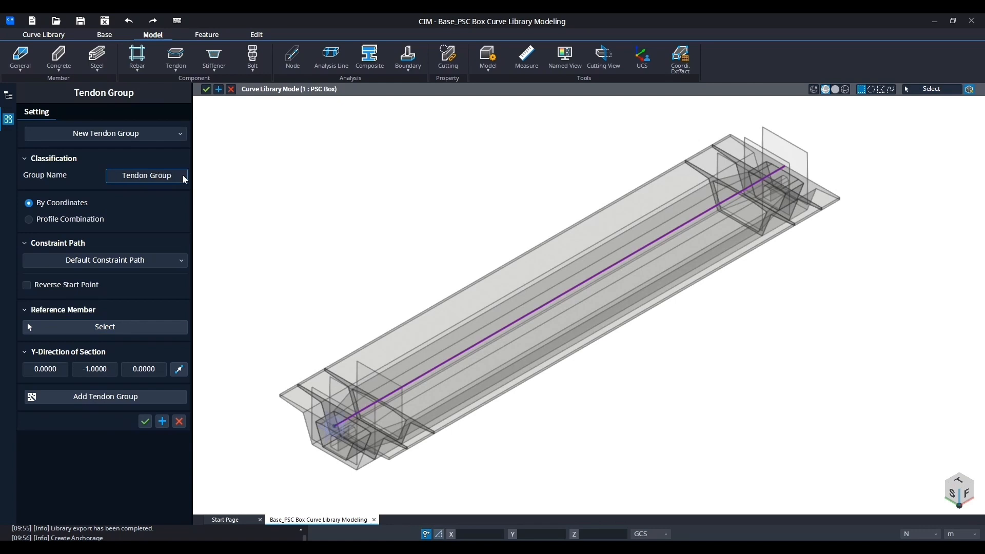
click(164, 221)
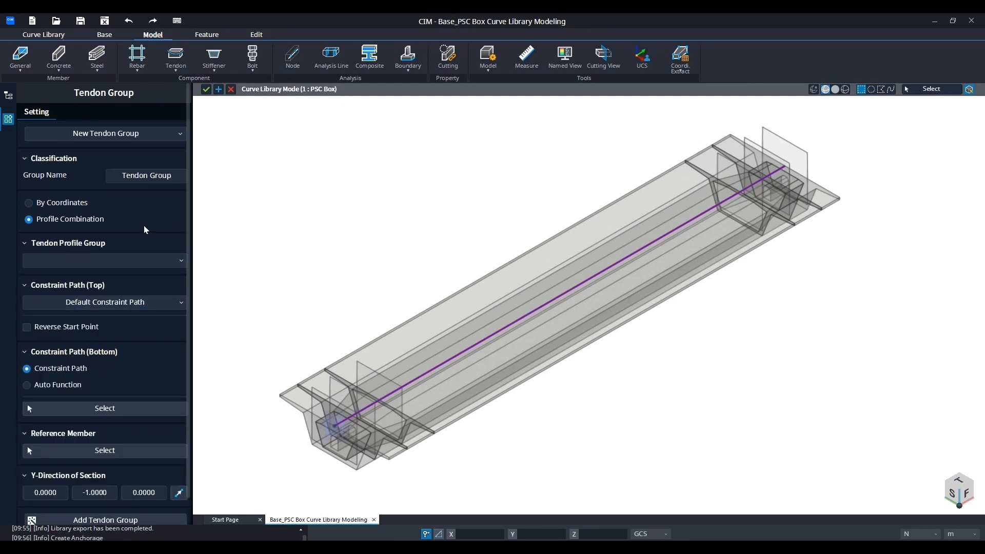
click(69, 204)
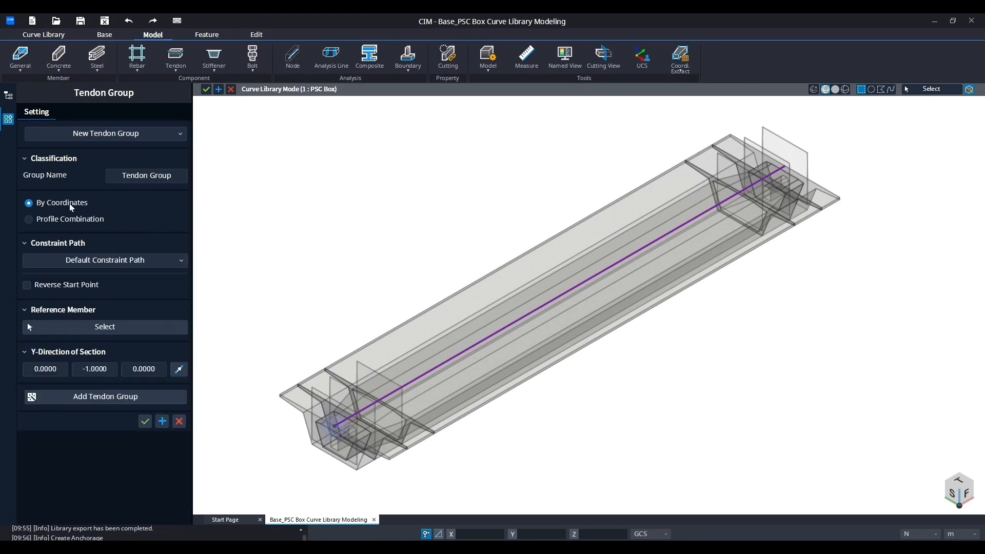
click(116, 264)
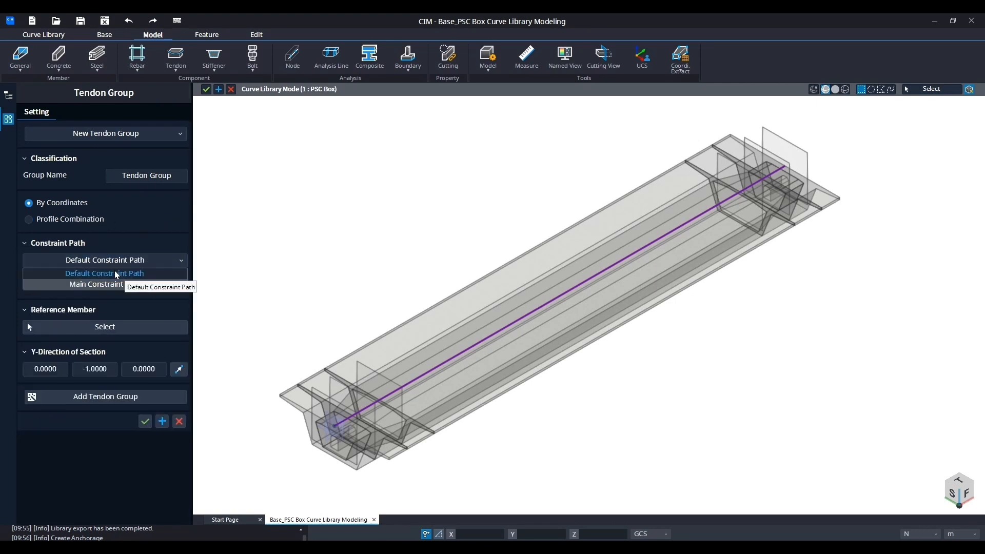
click(117, 275)
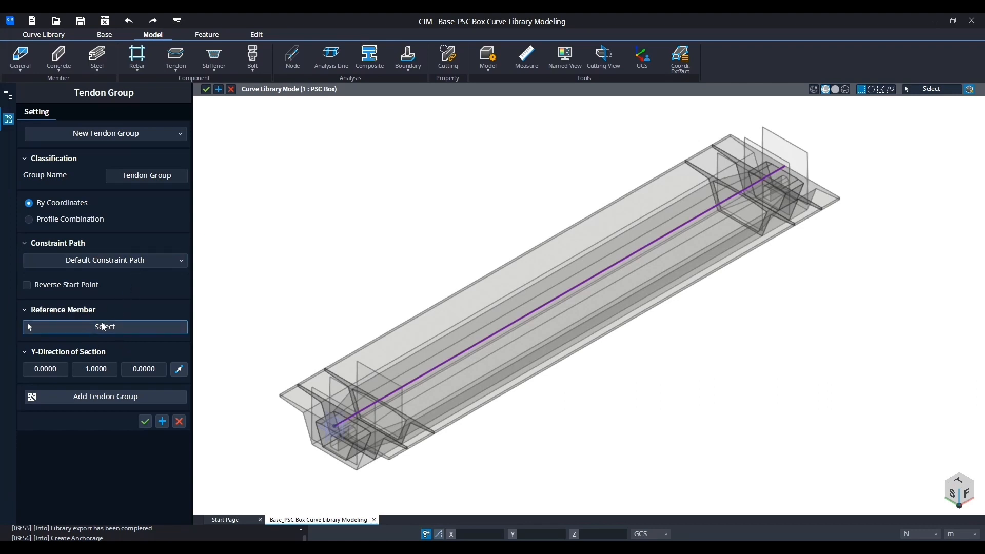
Add the tendon group with all girder members as reference members and a section Y-direction of 0, -14, 0
click(129, 327)
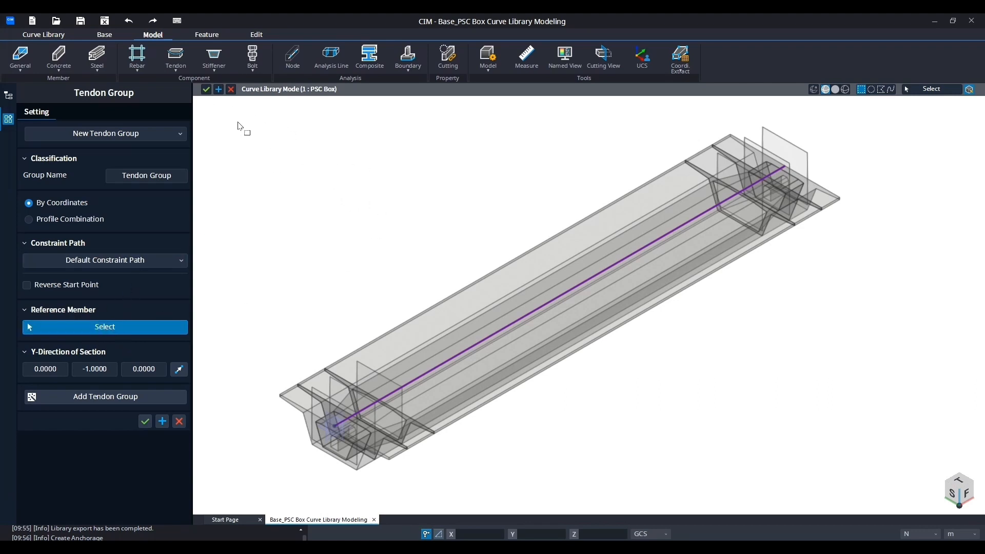
drag(208, 106, 867, 496)
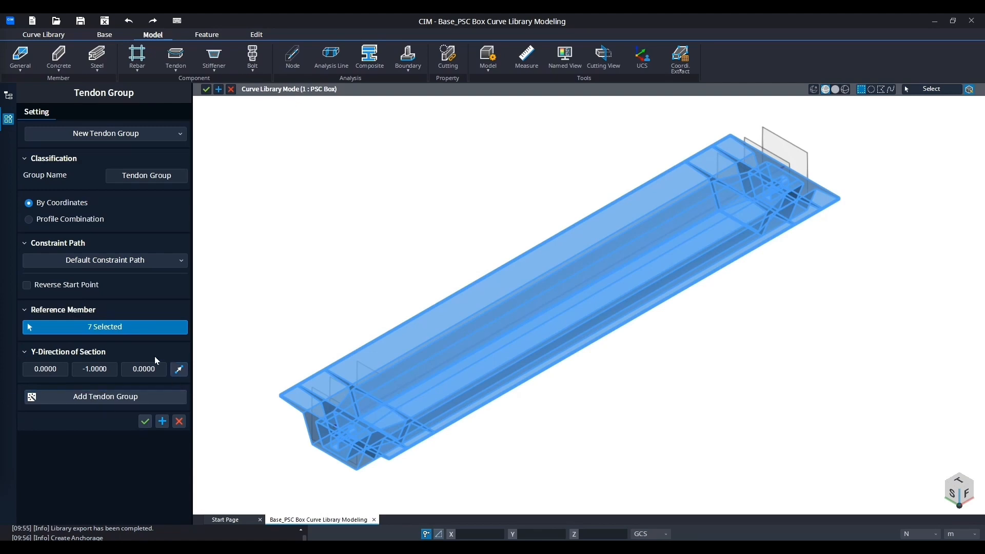
click(178, 370)
scroll(501, 414, up, 3)
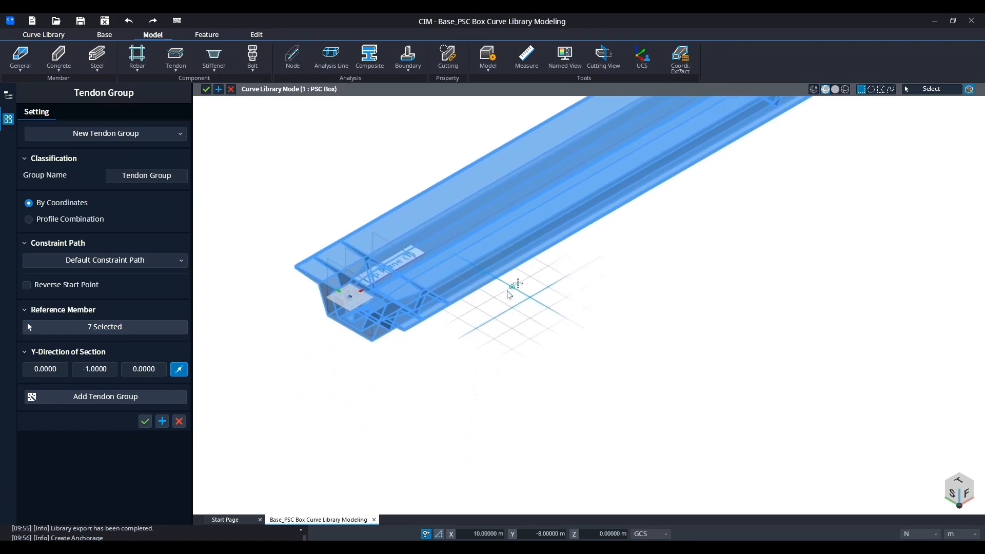
click(352, 300)
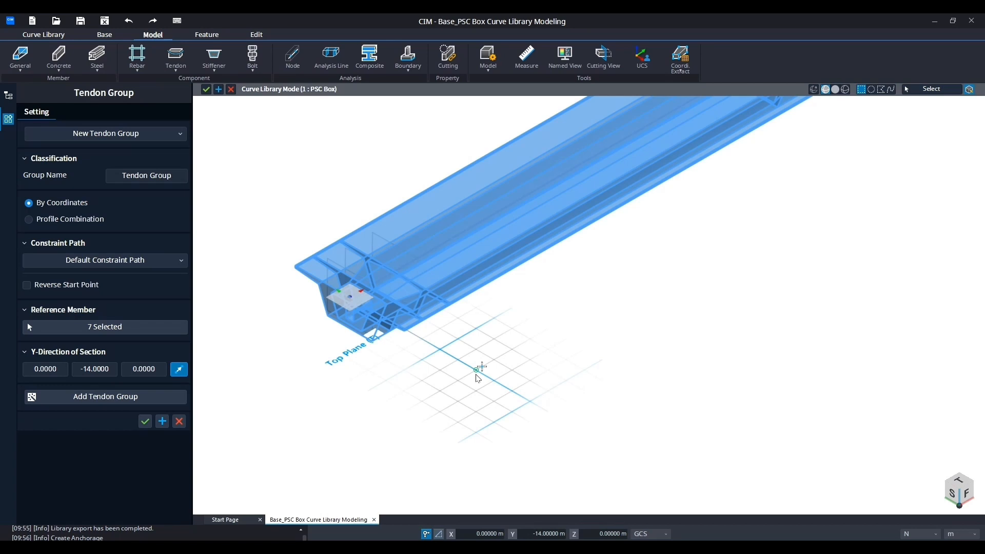
click(476, 376)
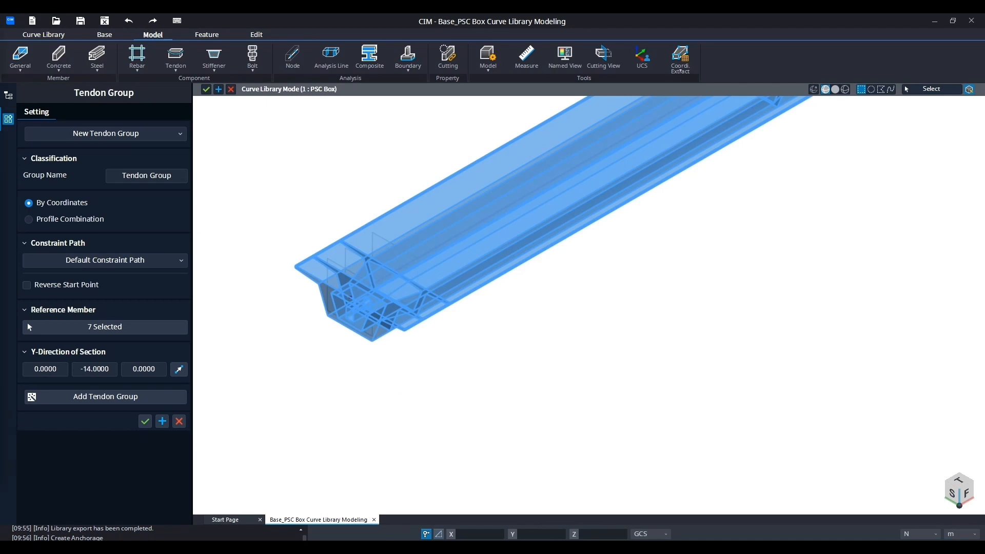
click(99, 400)
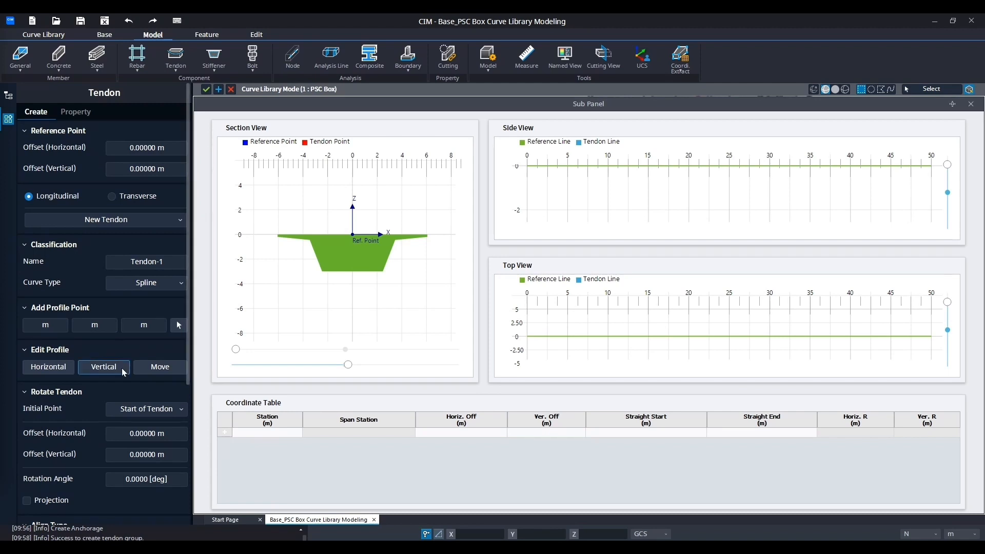
Set the tendon properties to Internal(Post-Tension) with a strand diameter of 15.2mm(0.6") and 12 strands
click(77, 112)
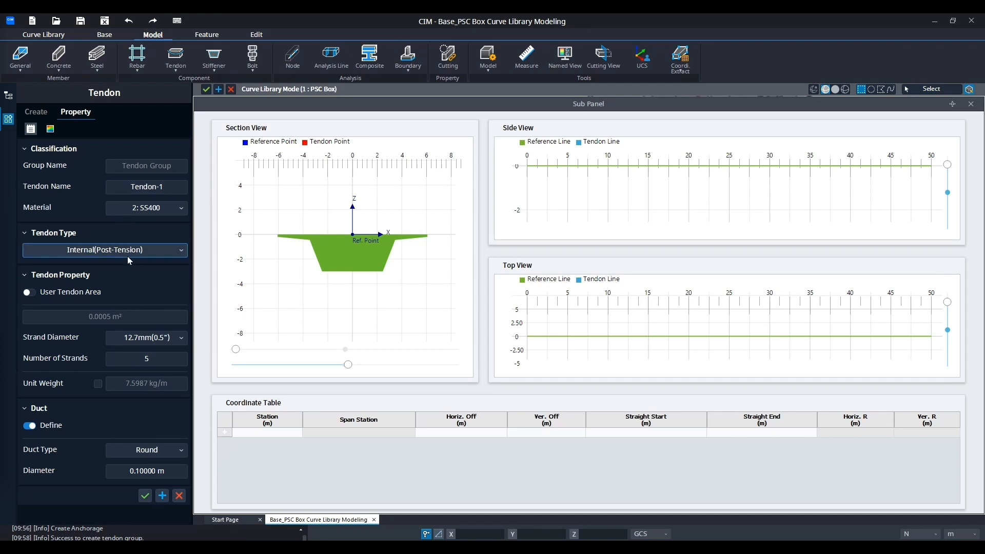
click(114, 252)
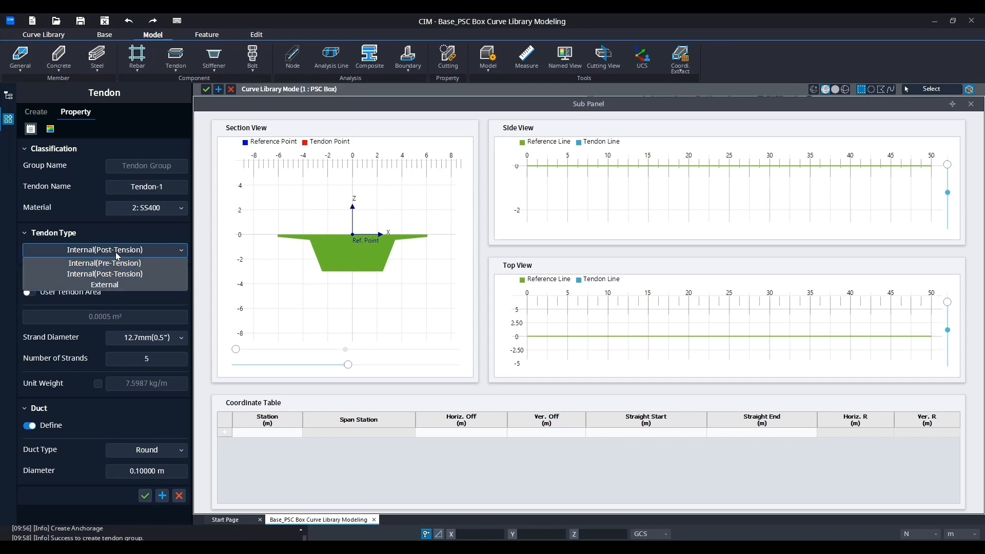
click(152, 298)
click(86, 294)
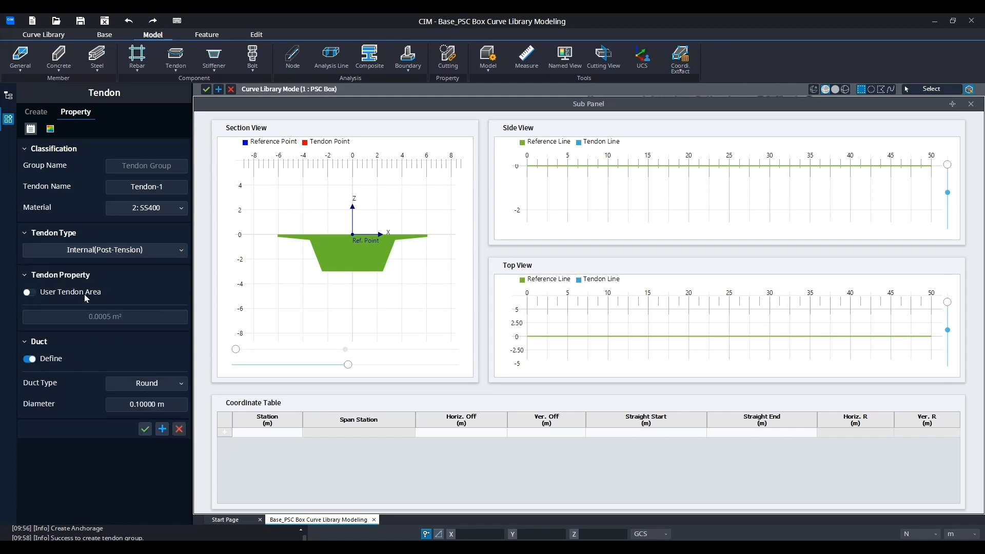
click(136, 338)
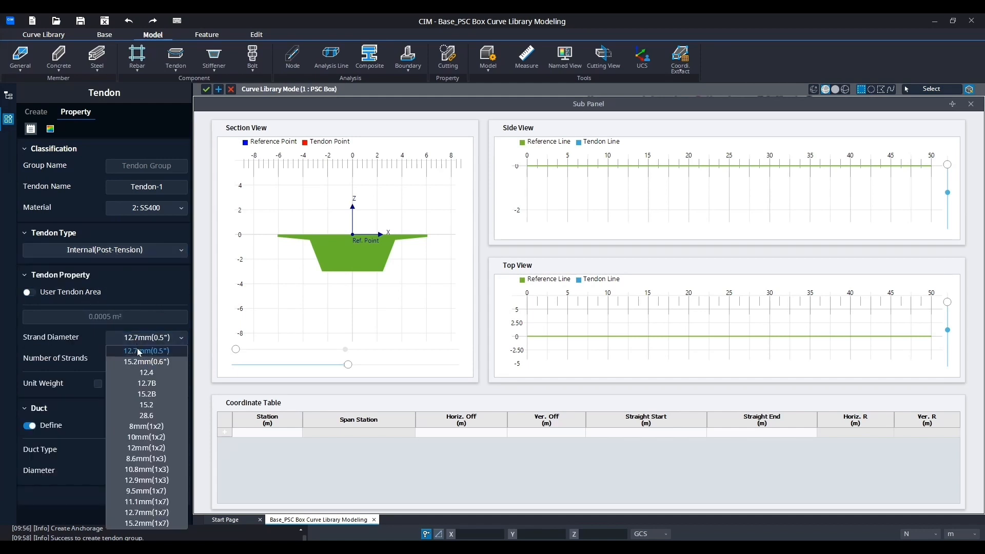
click(153, 359)
double_click(154, 359)
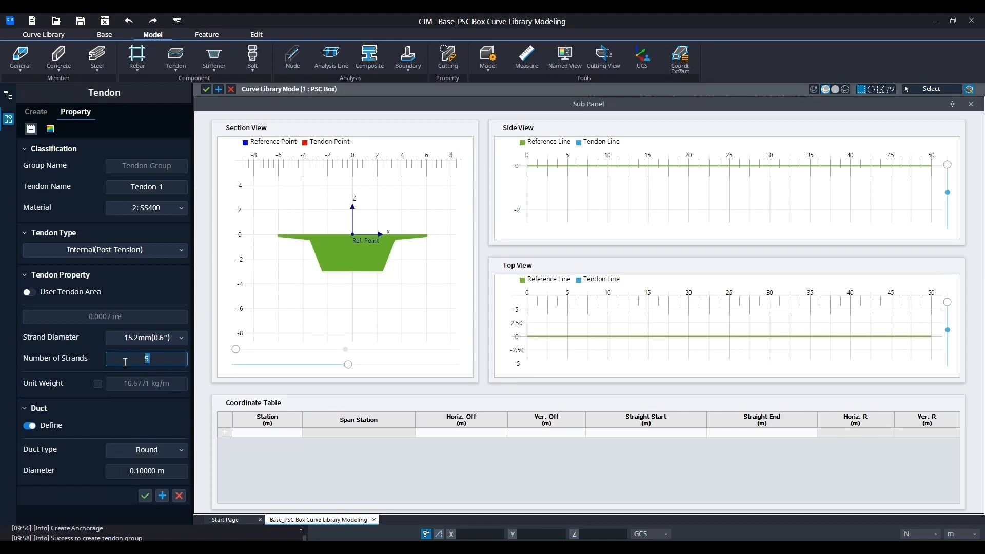
text(12)
key(Return)
Keep the tendon's duct defined as Round and enter its diameter
click(170, 449)
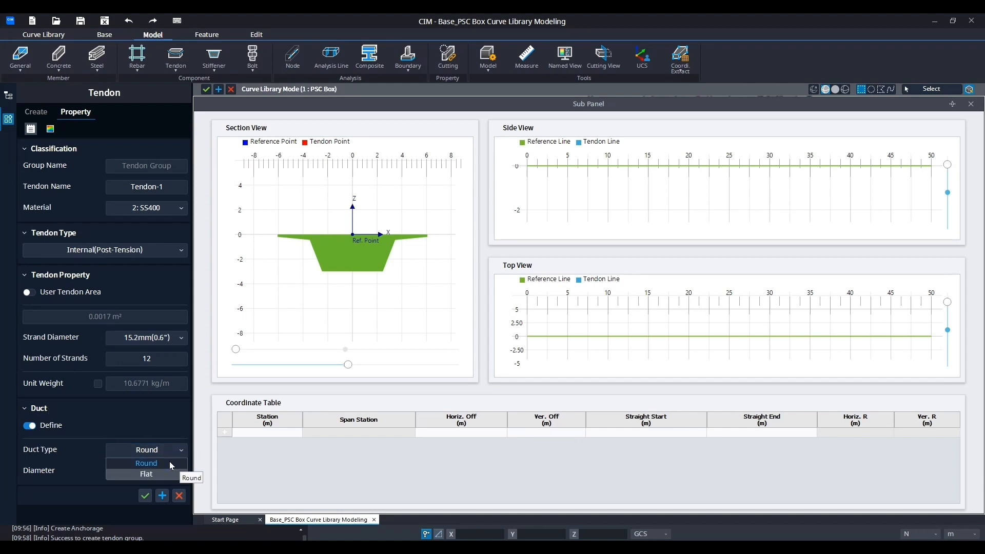
click(162, 424)
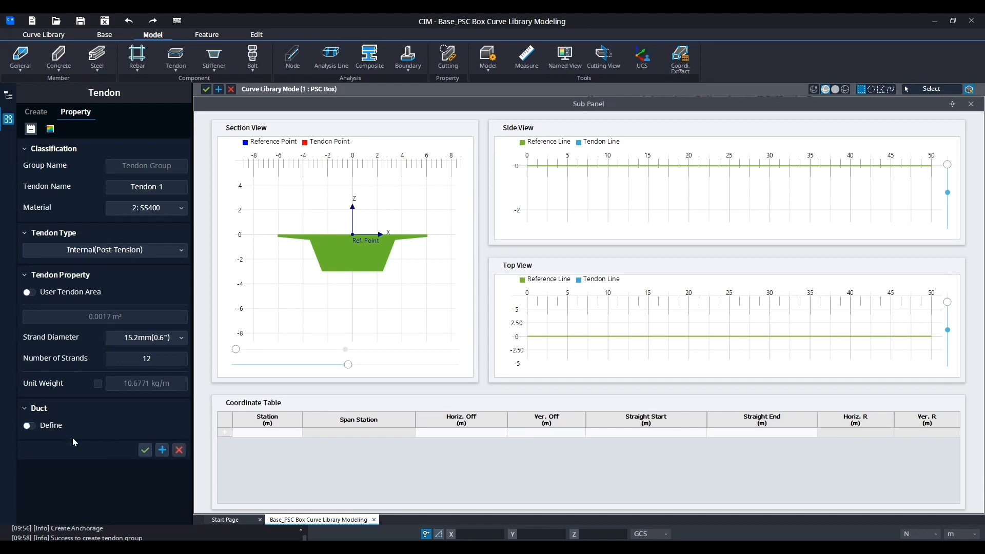
click(31, 426)
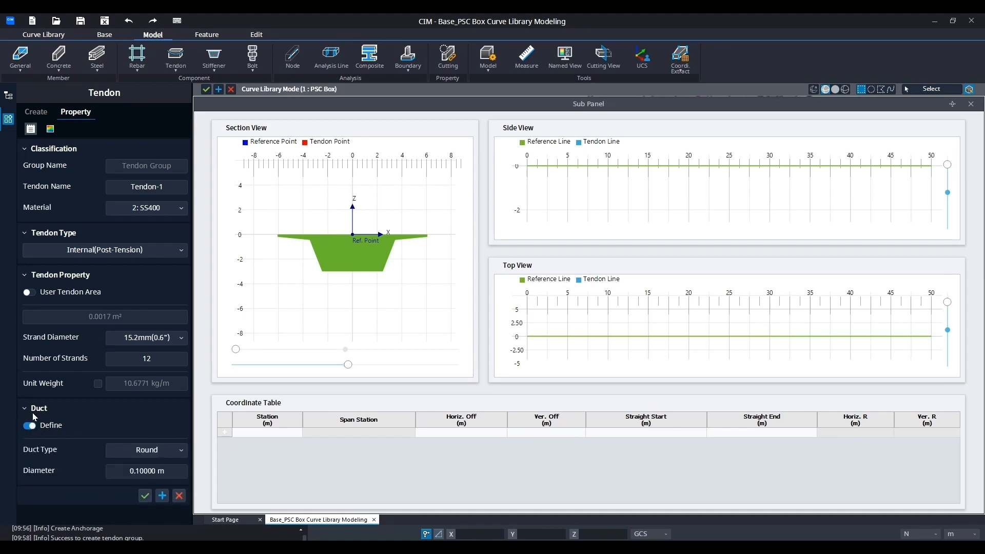
click(168, 471)
drag(171, 472, 137, 473)
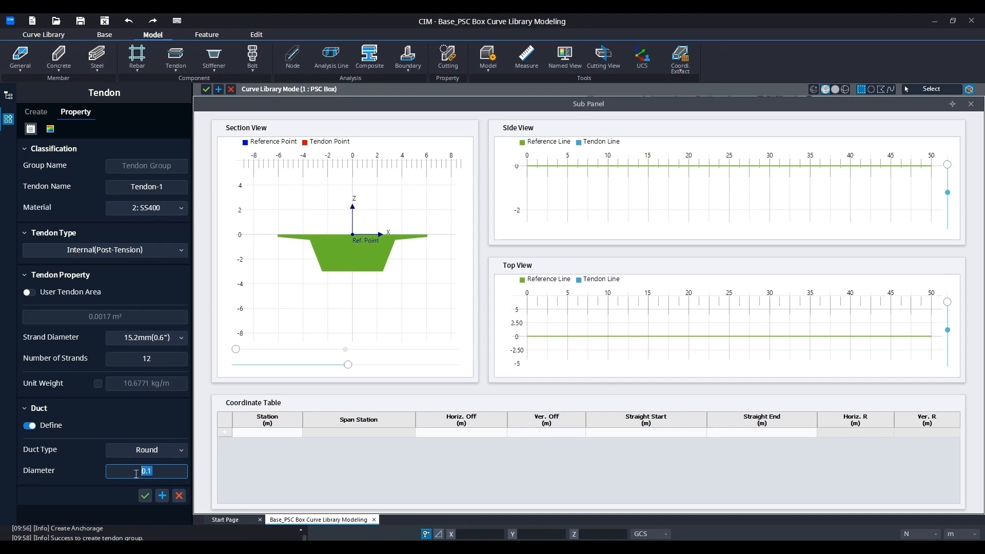
text(0.)
key(Return)
Assign the 1: EC 6-12 anchorage to both the start point and the end point of the tendon
click(44, 115)
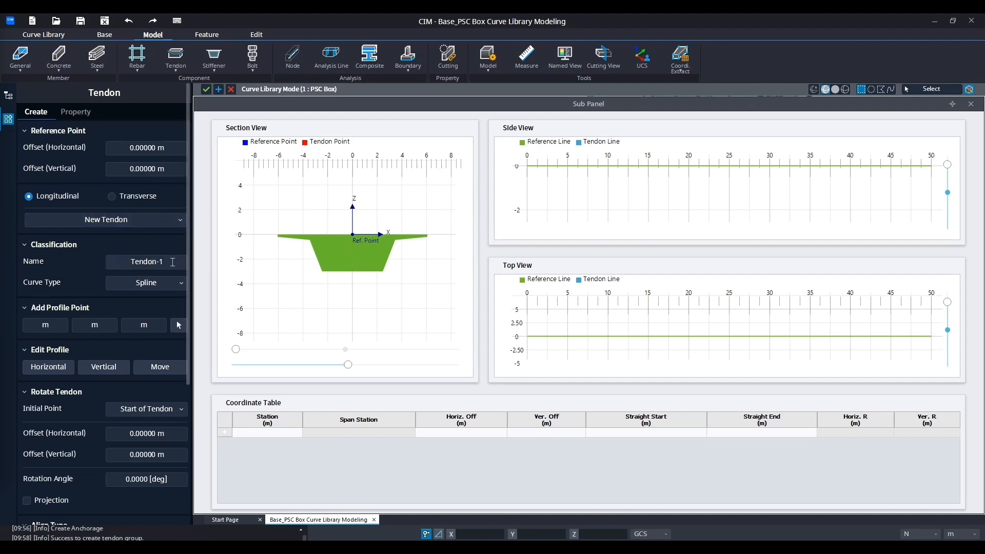
scroll(131, 347, down, 5)
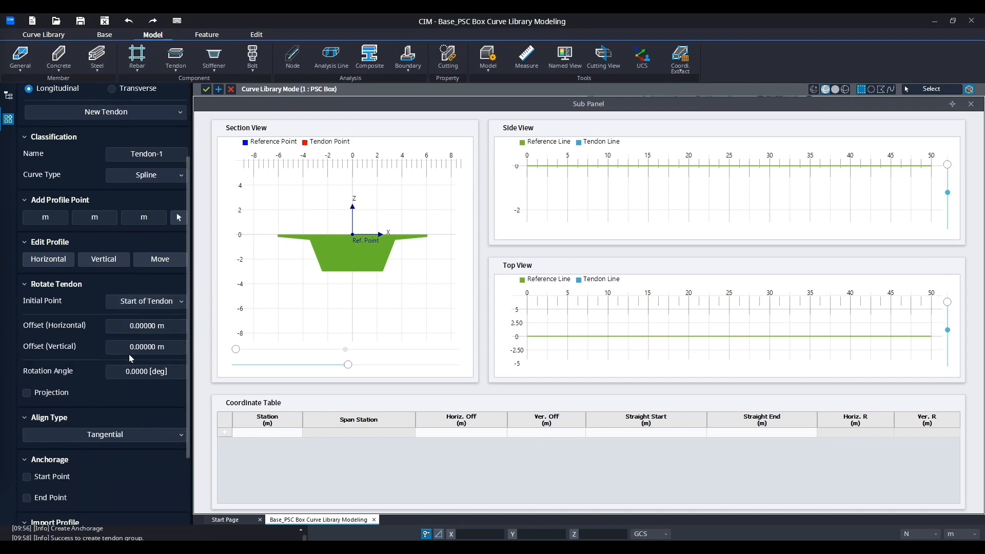
click(28, 386)
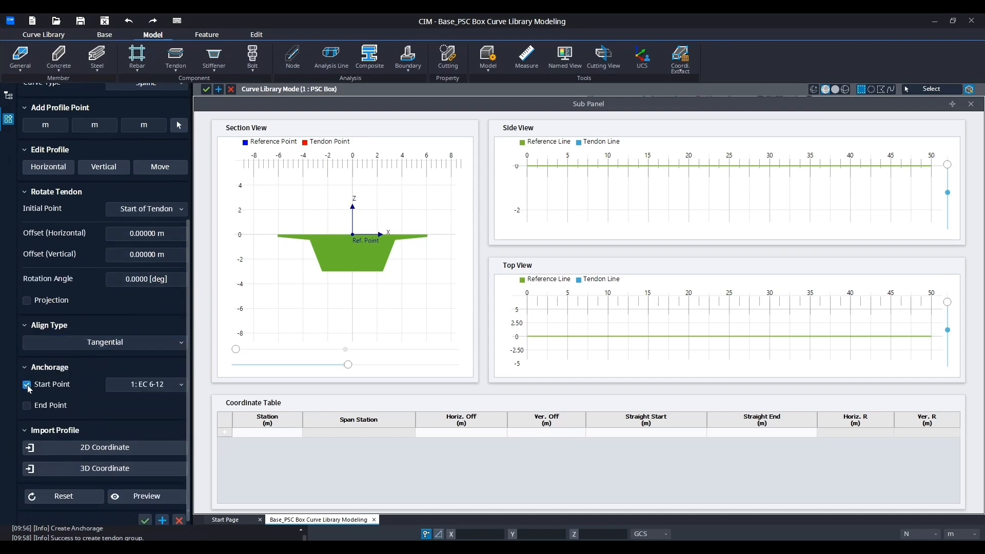
click(27, 406)
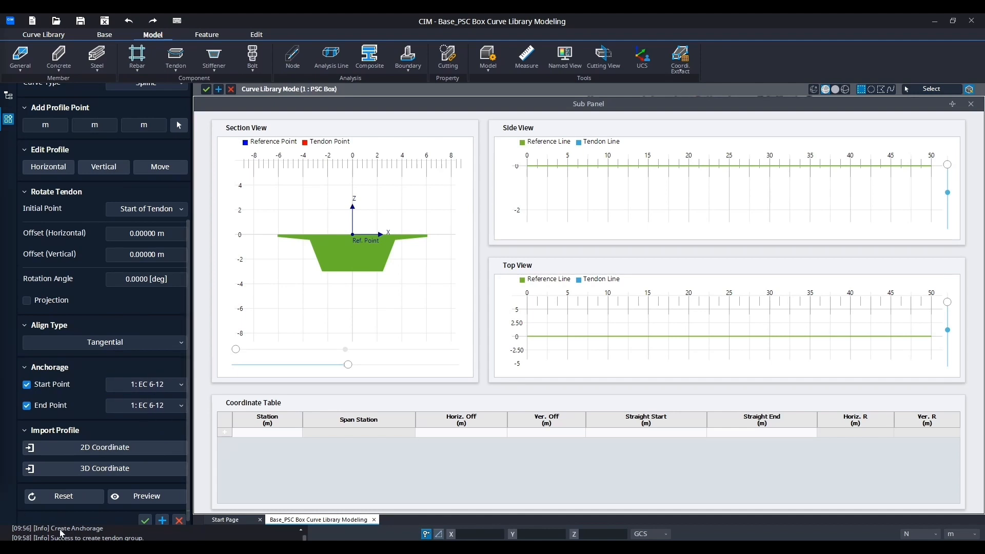
scroll(128, 460, down, 1)
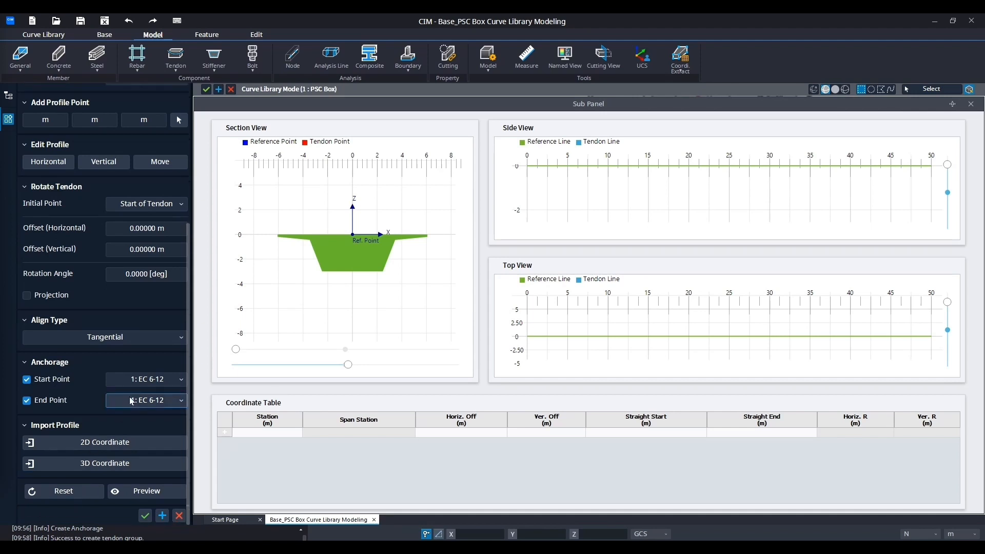
Open the tendon profile import table, switch to Excel and copy the Tendon Input data from B5 through J820
click(128, 460)
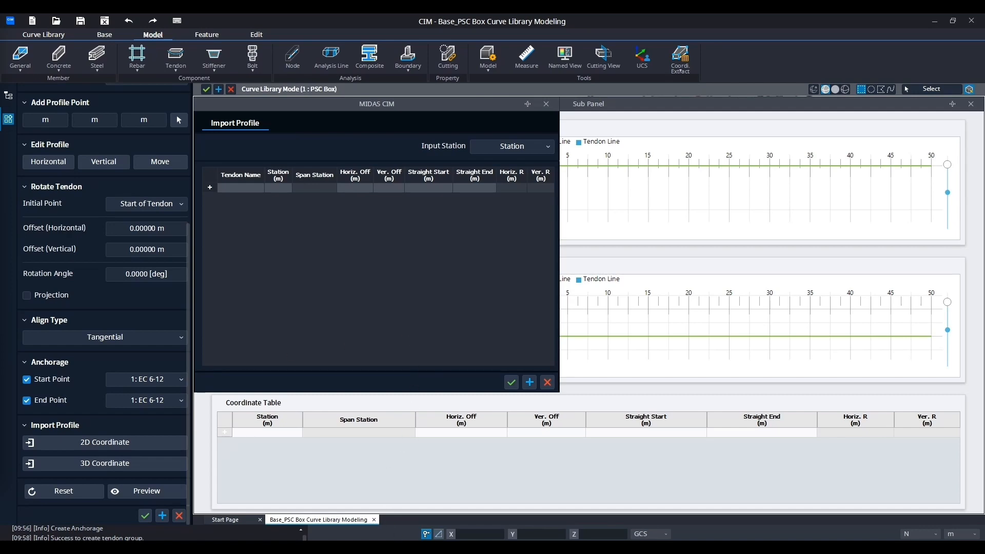
key(alt+Tab)
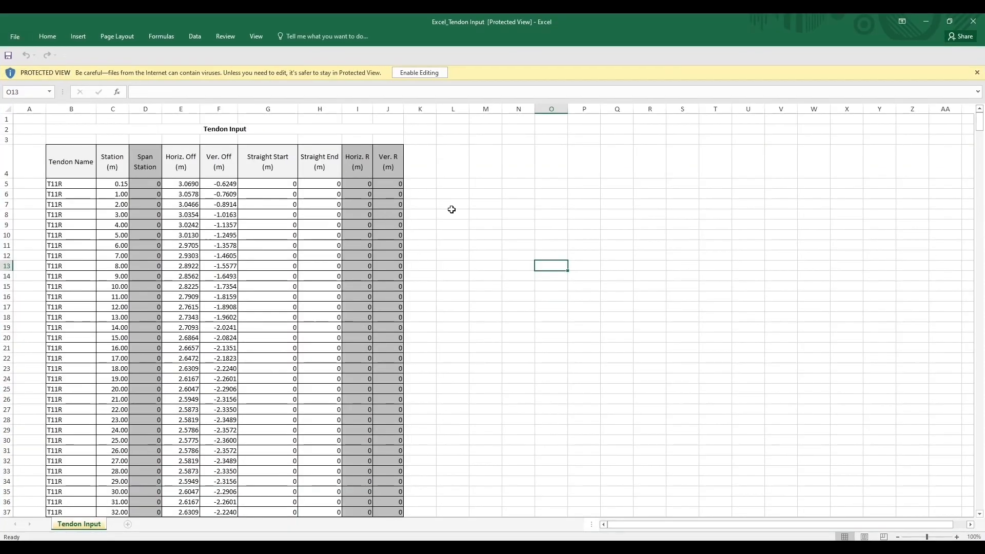
click(55, 185)
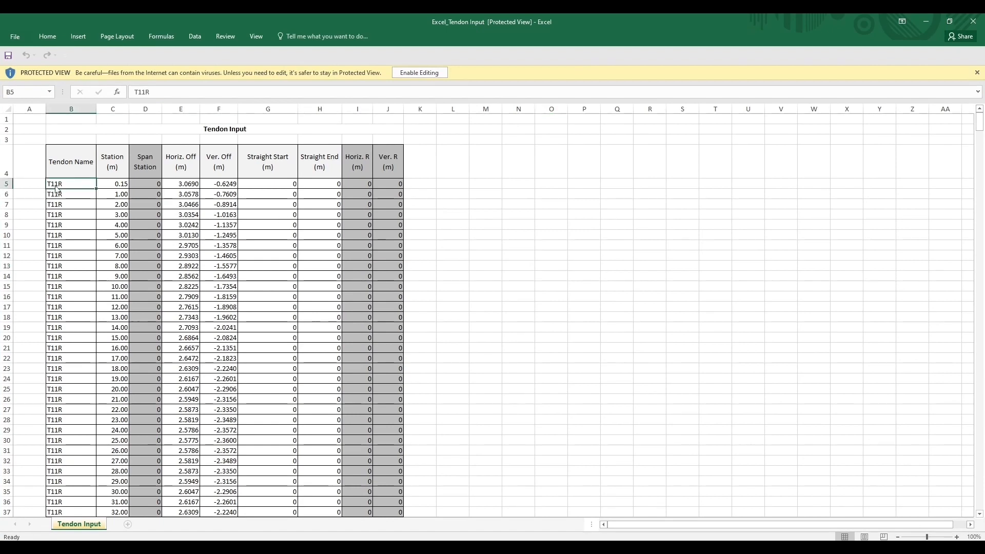
key(shift+Right)
key(shift+Right)
key(shift+Right)
key(shift+Right)
key(shift+Right)
key(shift+Right)
key(shift+Right)
key(shift+Right)
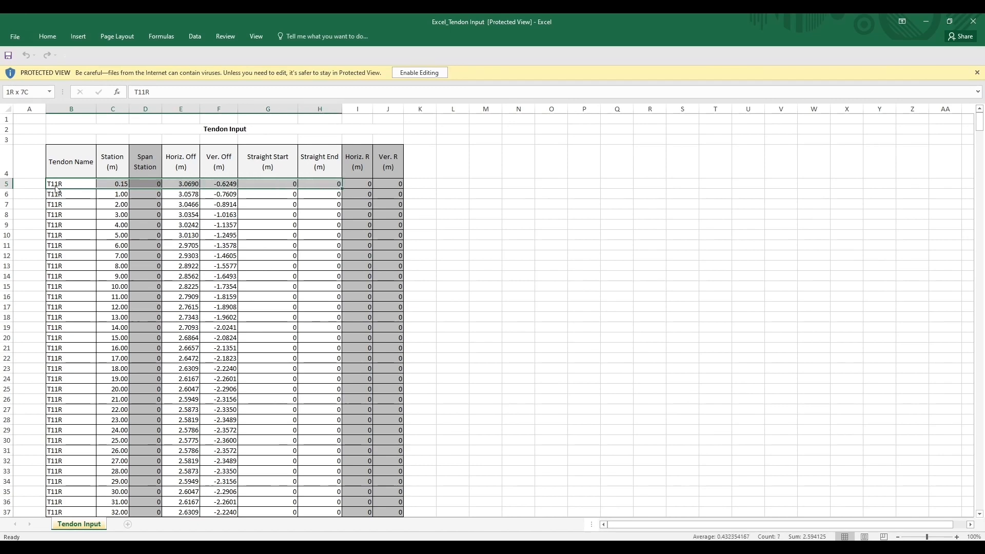
key(ctrl+shift+Down)
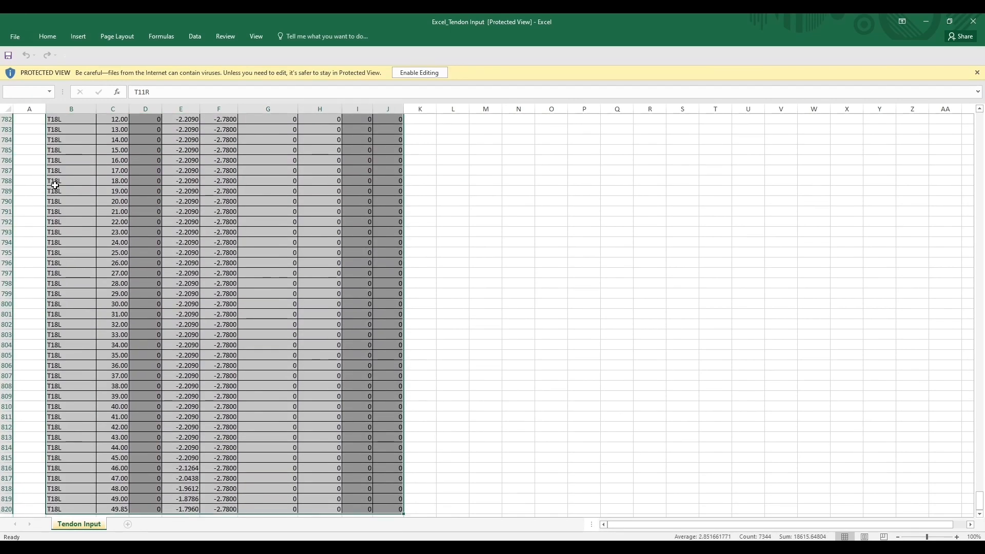
key(ctrl+c)
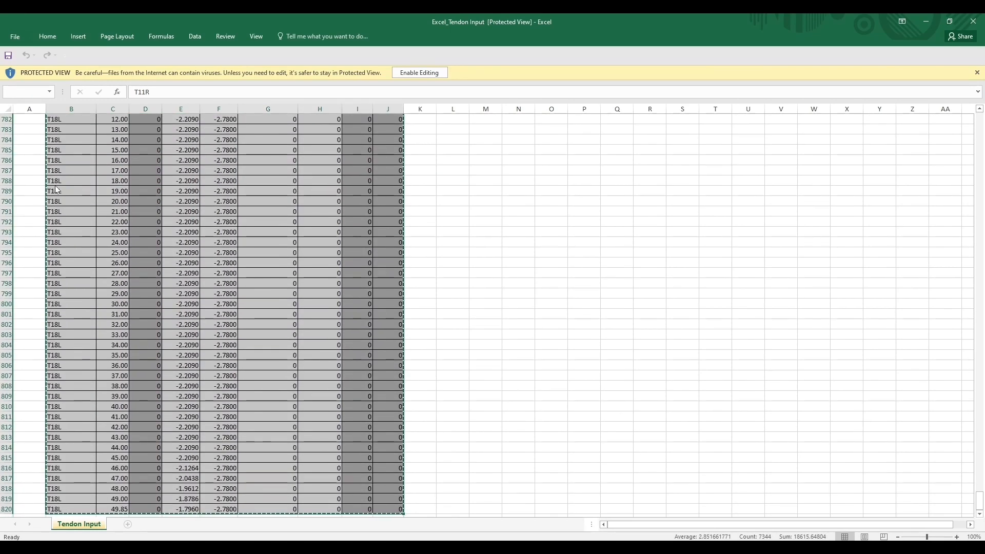
Switch back to CIM, paste the copied coordinates starting at the Tendon Name column and confirm the profile import
click(926, 21)
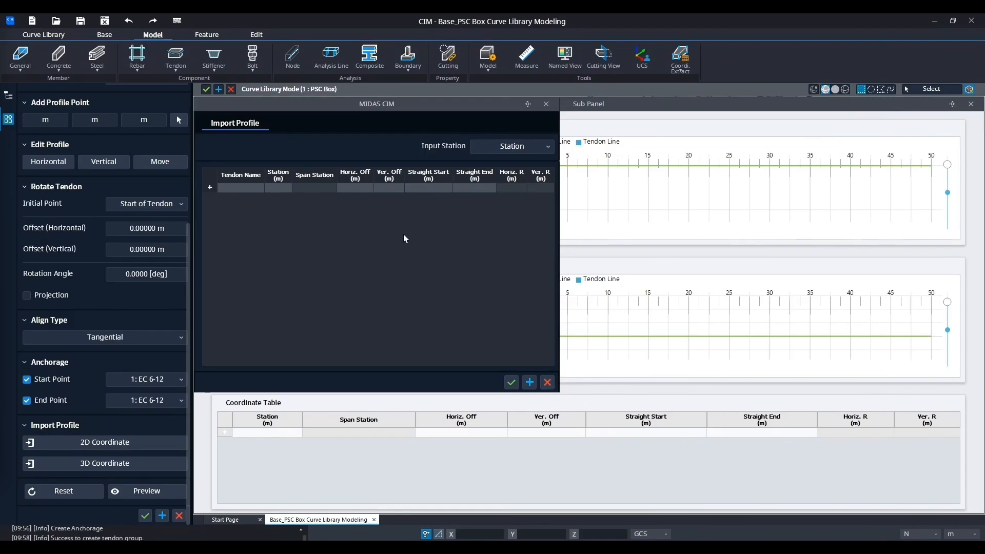
click(244, 189)
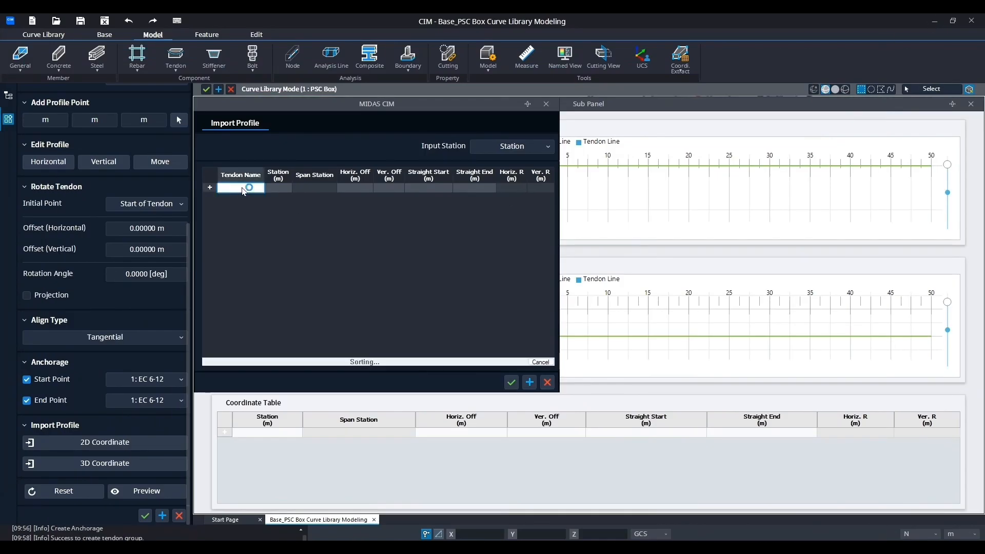
key(ctrl+v)
click(511, 382)
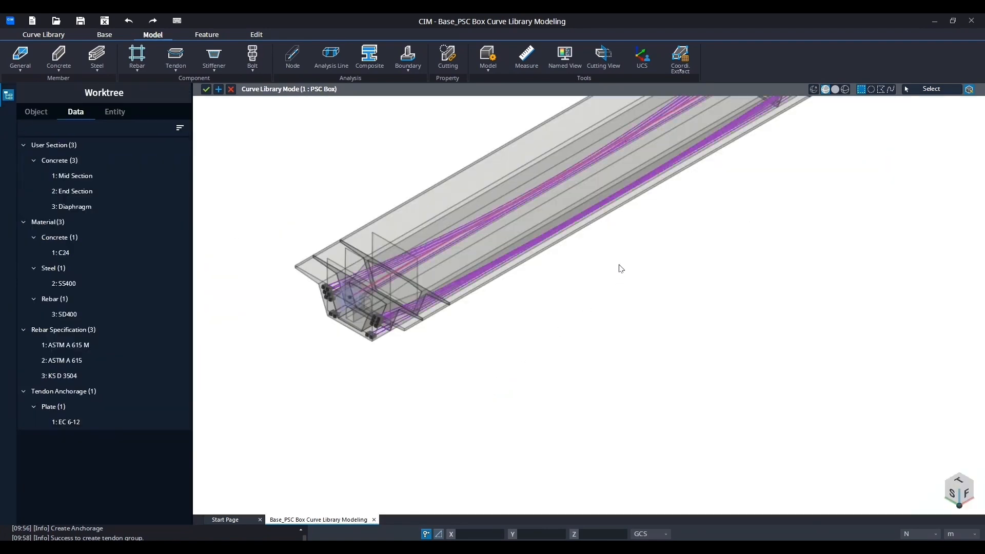
Examine the imported tendons and their anchorages at the ends of the girder
scroll(580, 339, down, 3)
scroll(383, 395, up, 4)
scroll(383, 395, up, 5)
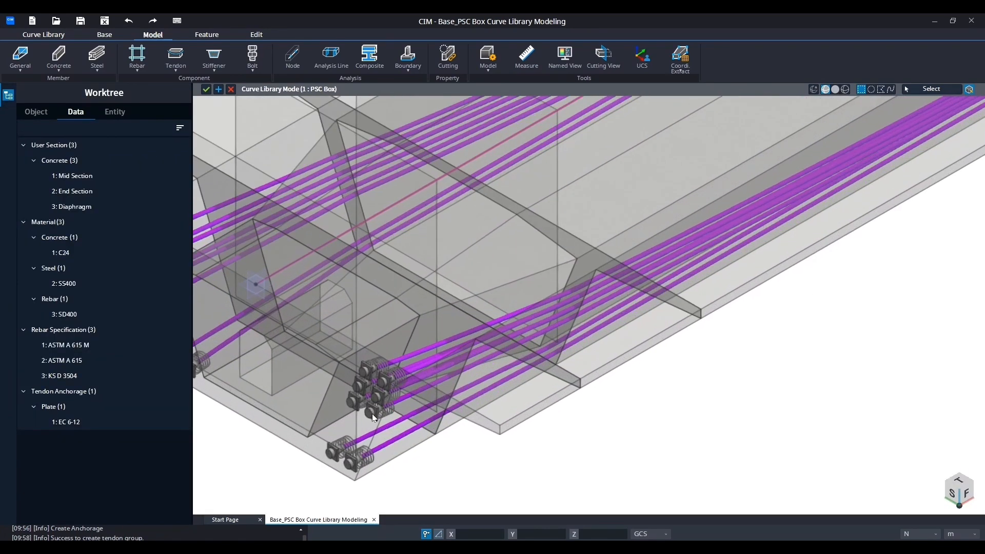
scroll(368, 390, down, 6)
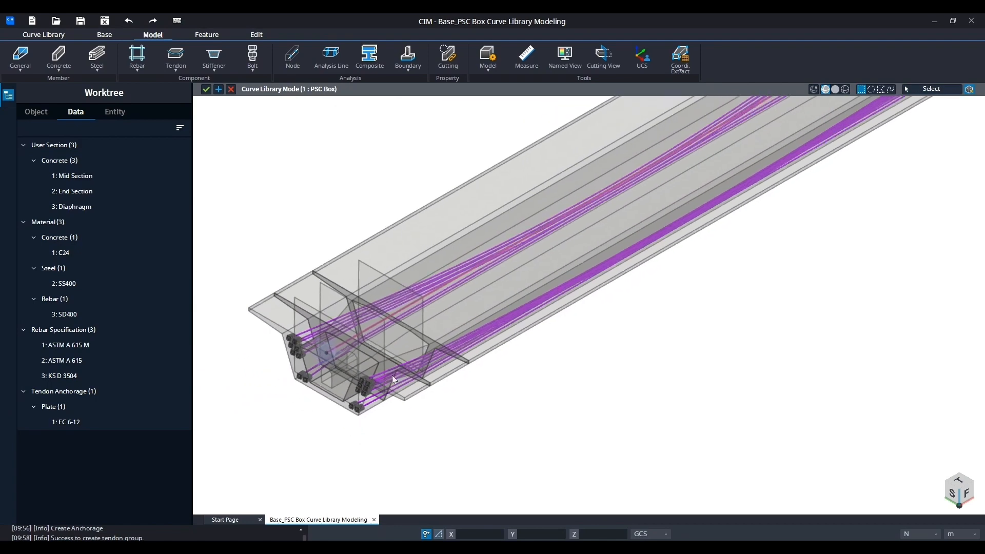
scroll(590, 298, down, 3)
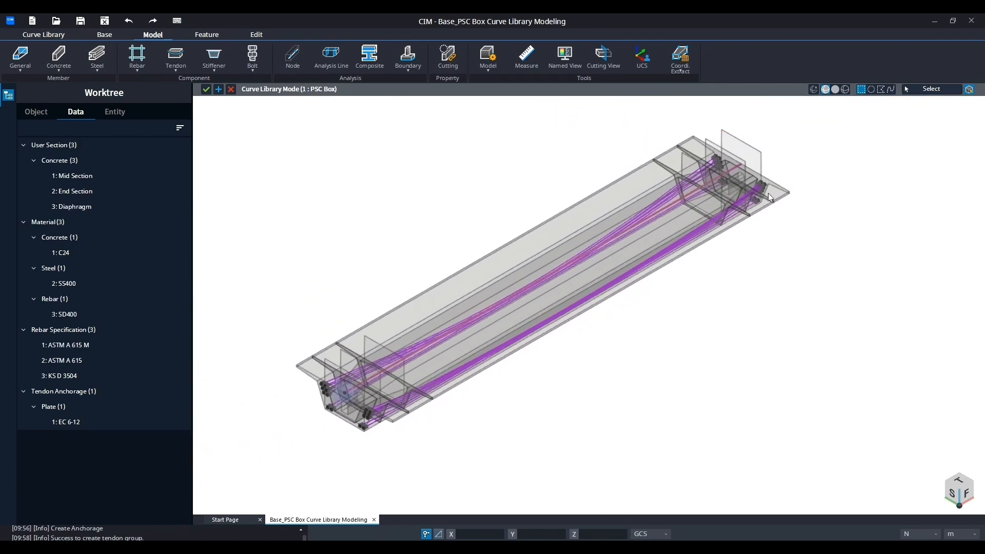
scroll(491, 360, up, 8)
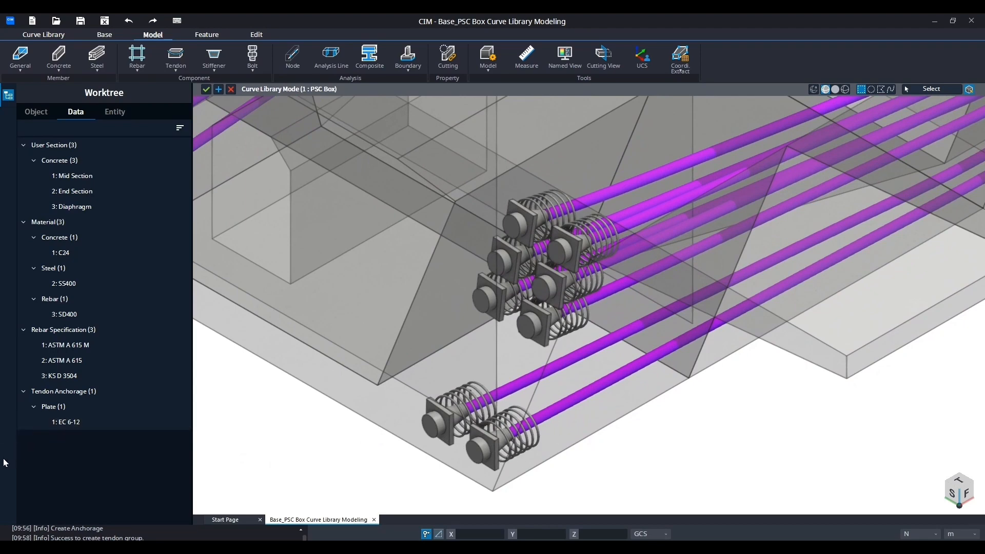
scroll(416, 362, down, 5)
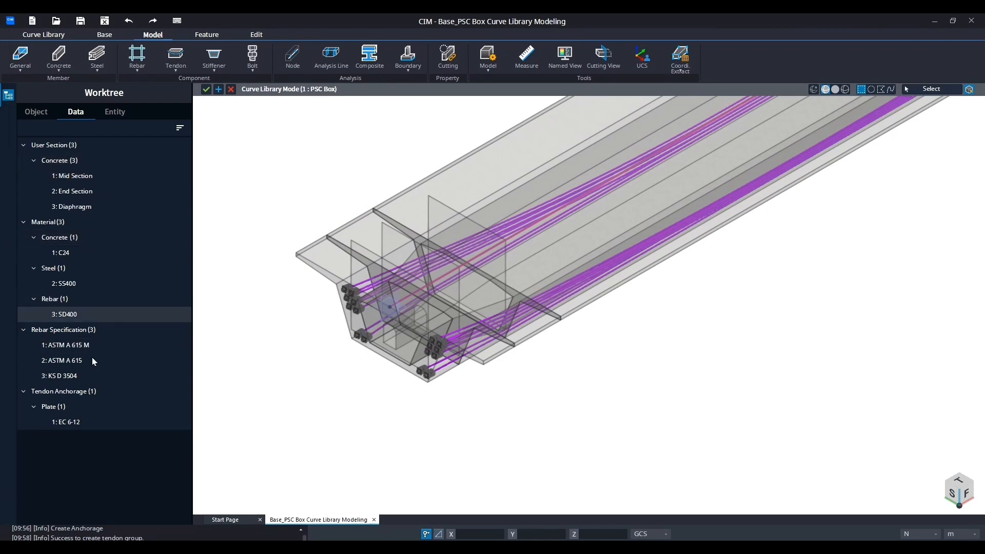
Open the tendon group from the Worktree objects in Add & Modify Tendon
click(35, 112)
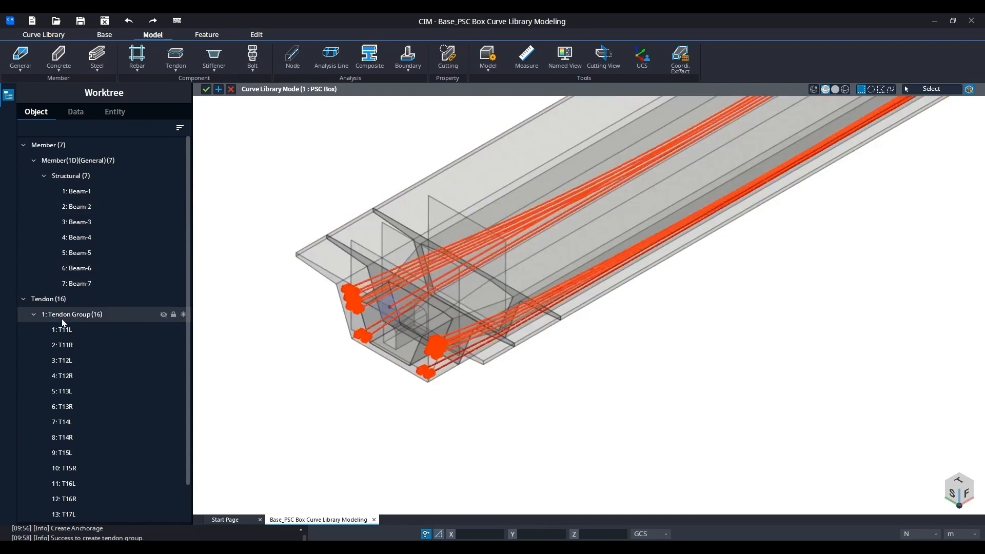
click(35, 314)
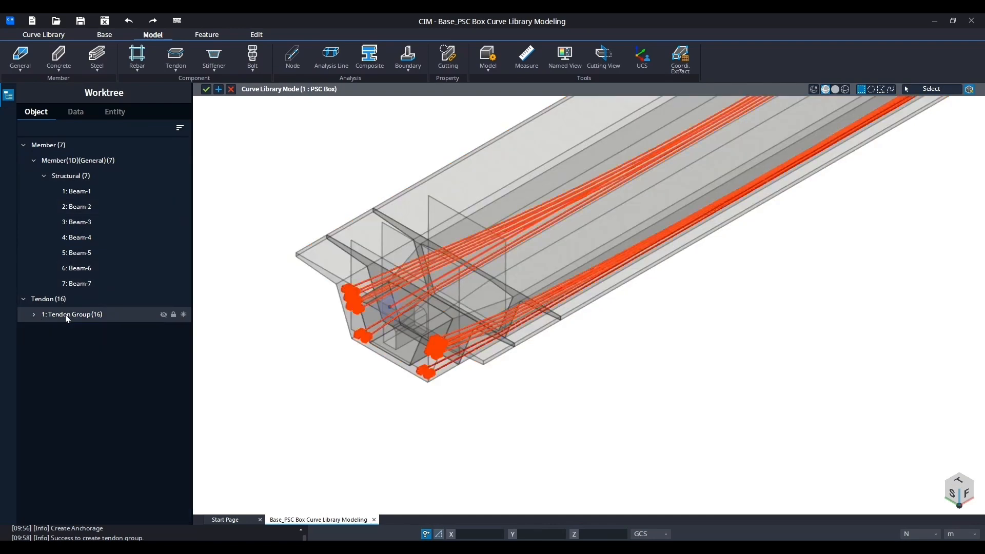
right_click(66, 315)
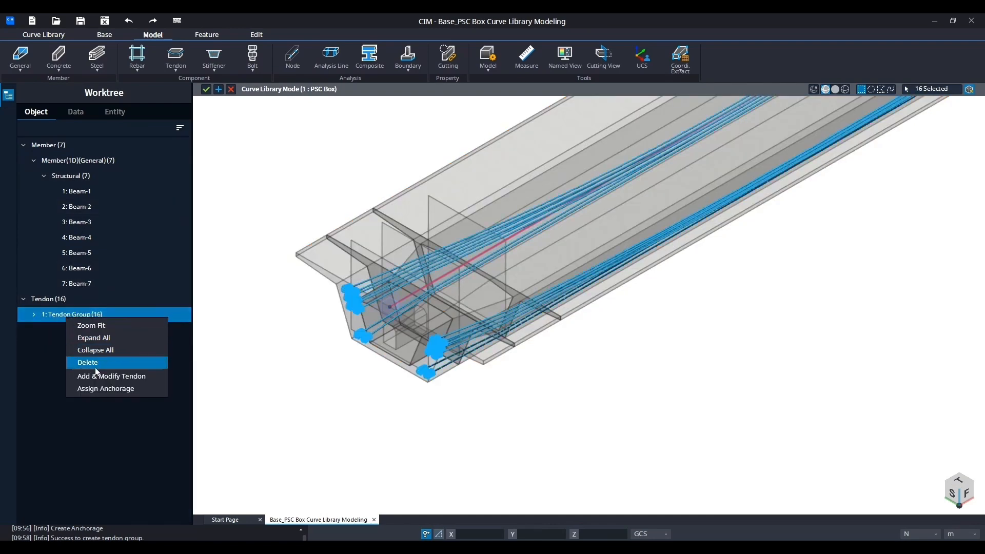
click(99, 381)
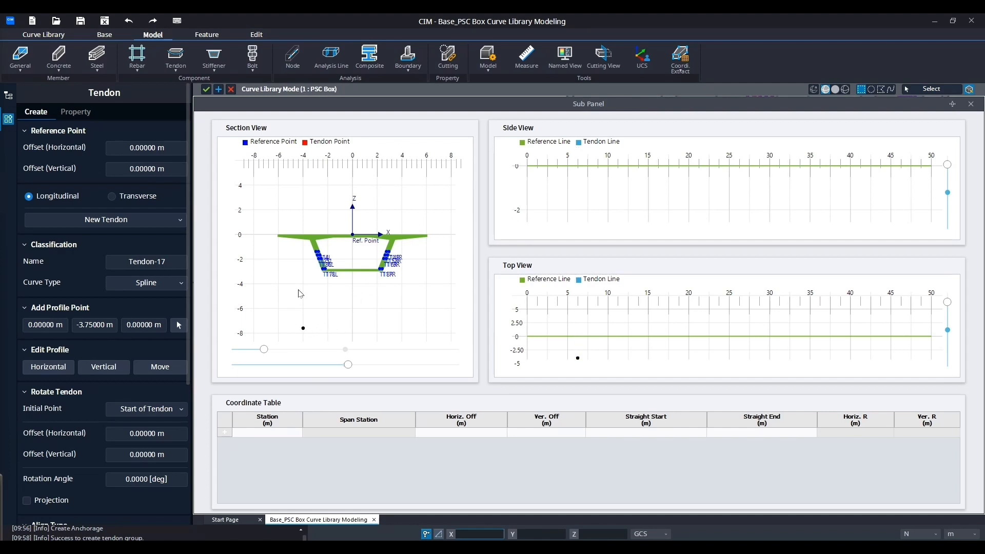
List the tendons of the group in the Worktree and close the tendon editing views
click(8, 95)
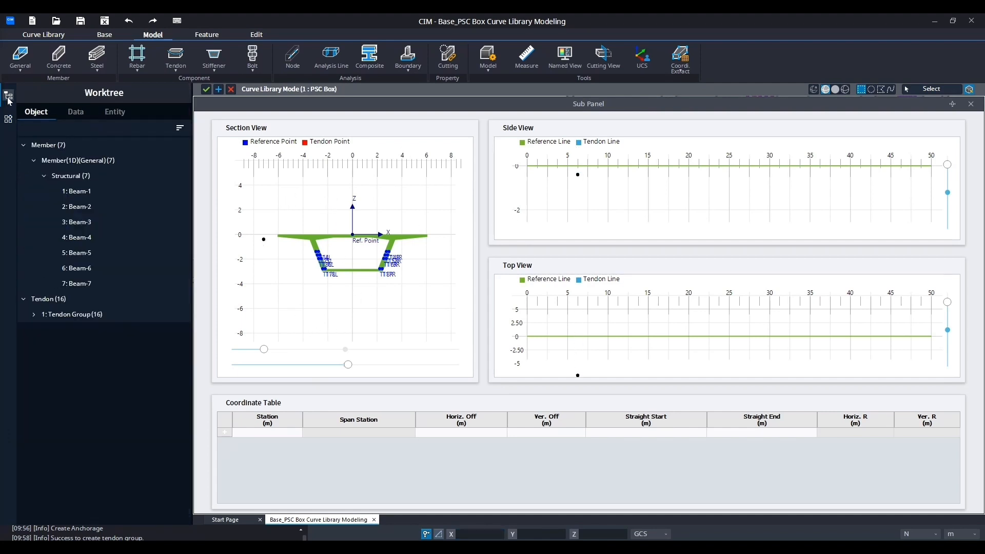
click(32, 314)
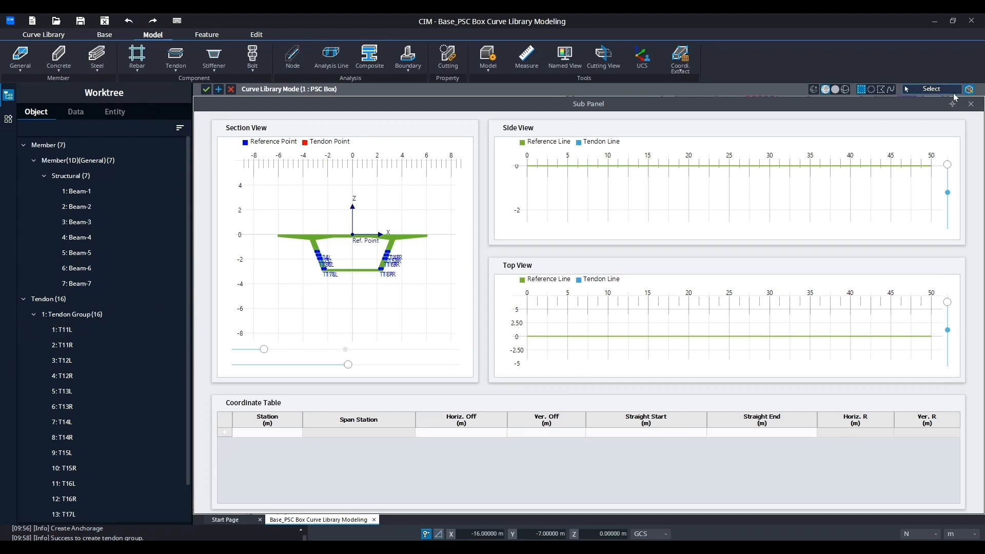
click(971, 104)
scroll(532, 285, down, 3)
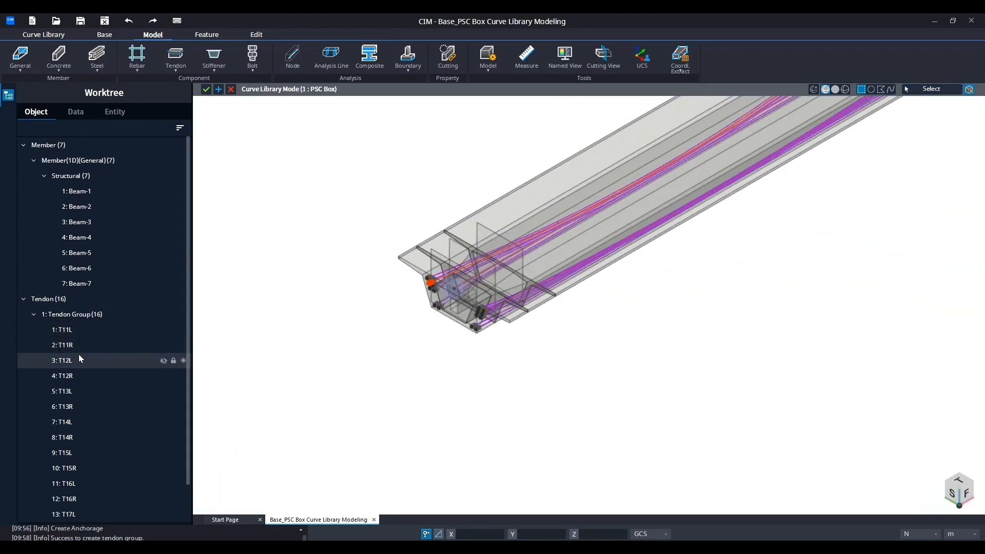
Select tendon T11L and examine its tendon type, strand, duct and anchorage properties
click(71, 332)
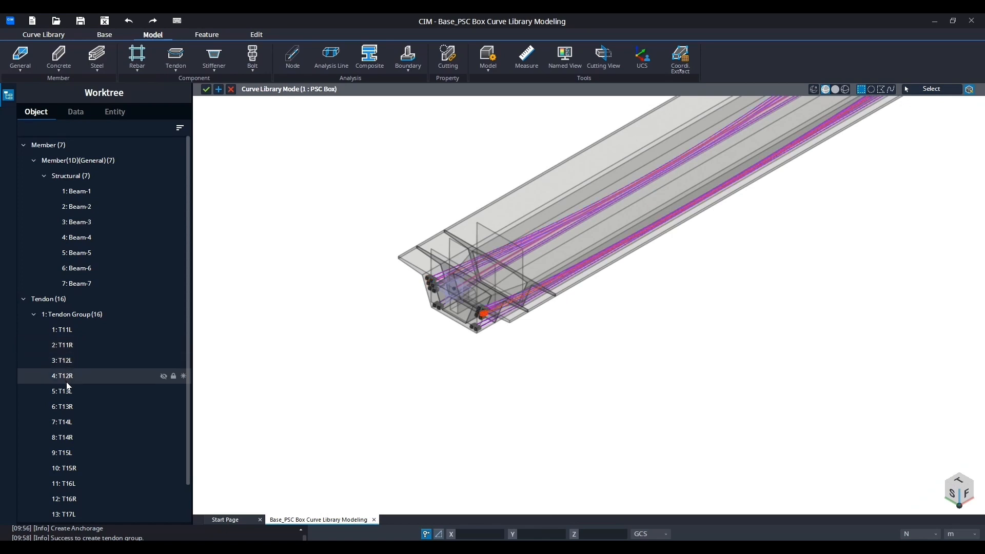
click(69, 337)
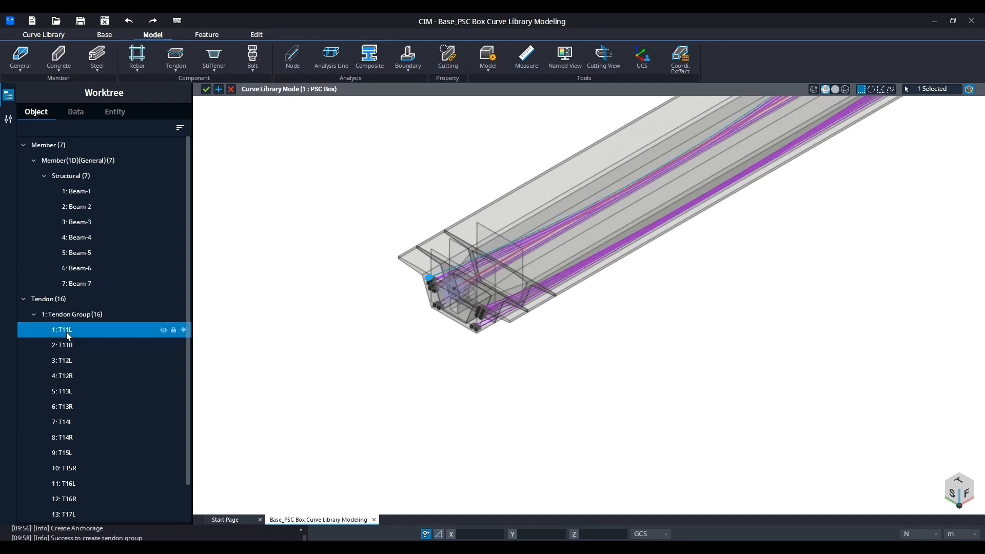
click(8, 121)
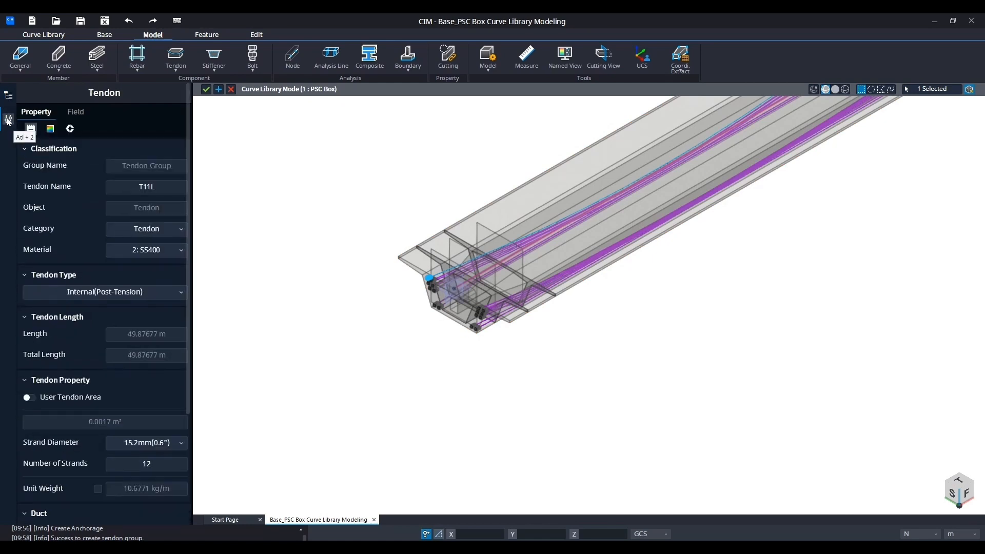
scroll(113, 347, down, 3)
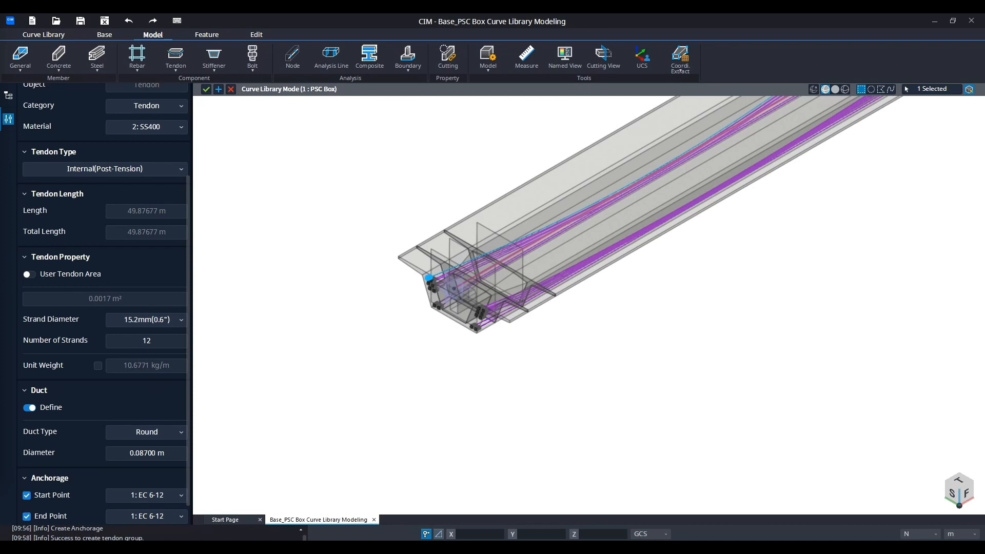
Open tendon T11L from the Worktree for modification to view its profile and coordinates
click(9, 96)
click(66, 331)
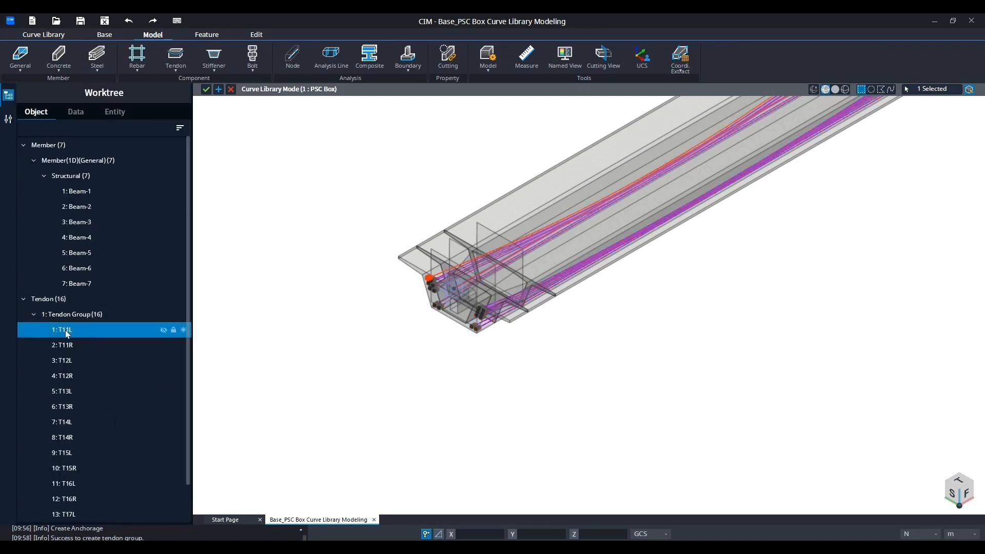
right_click(65, 333)
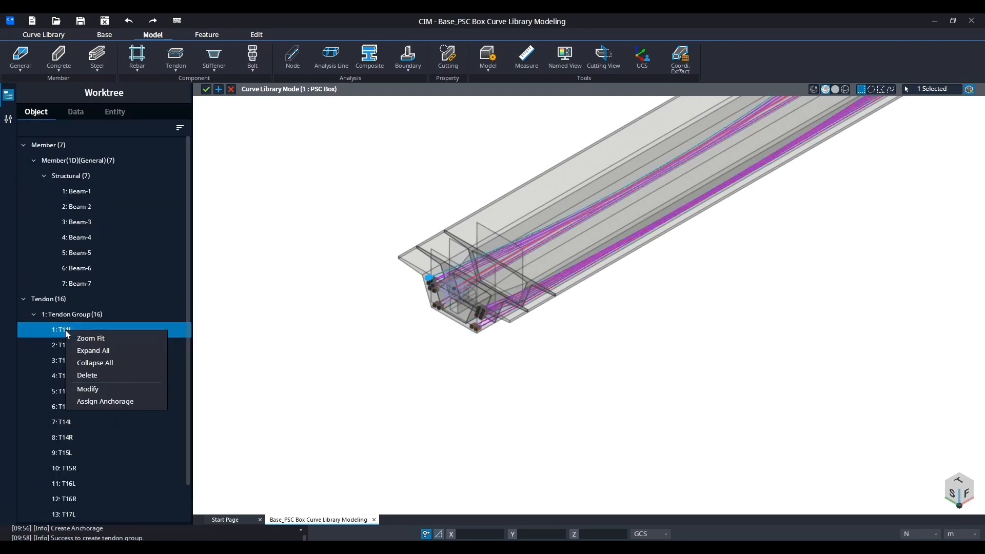
click(93, 388)
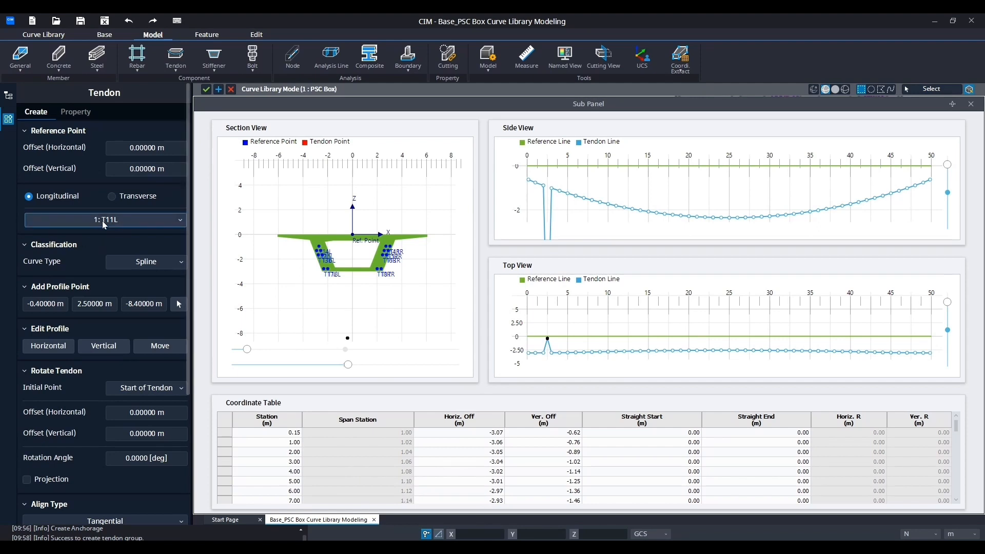
Look through the list of tendons available for editing and close the editor without choosing another one
click(125, 221)
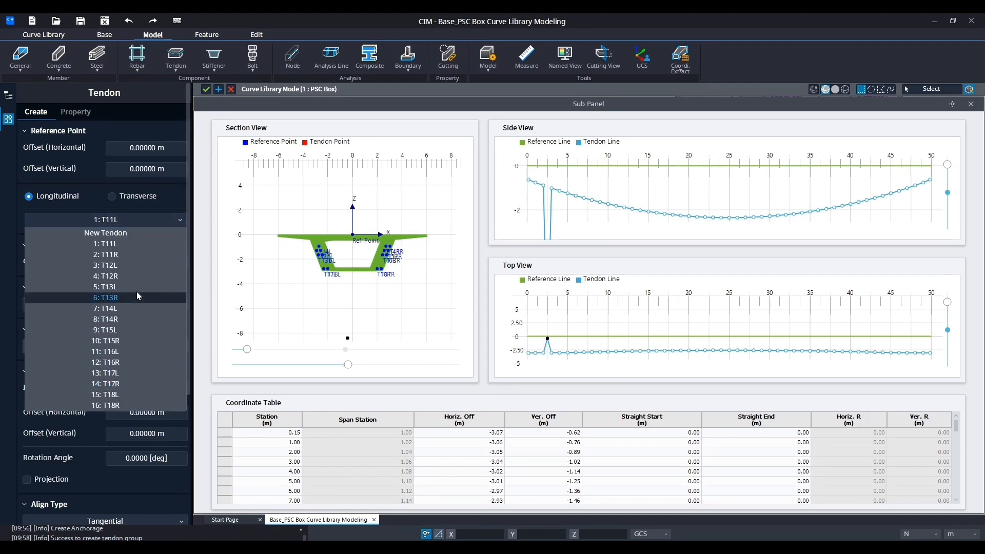
click(178, 220)
click(178, 220)
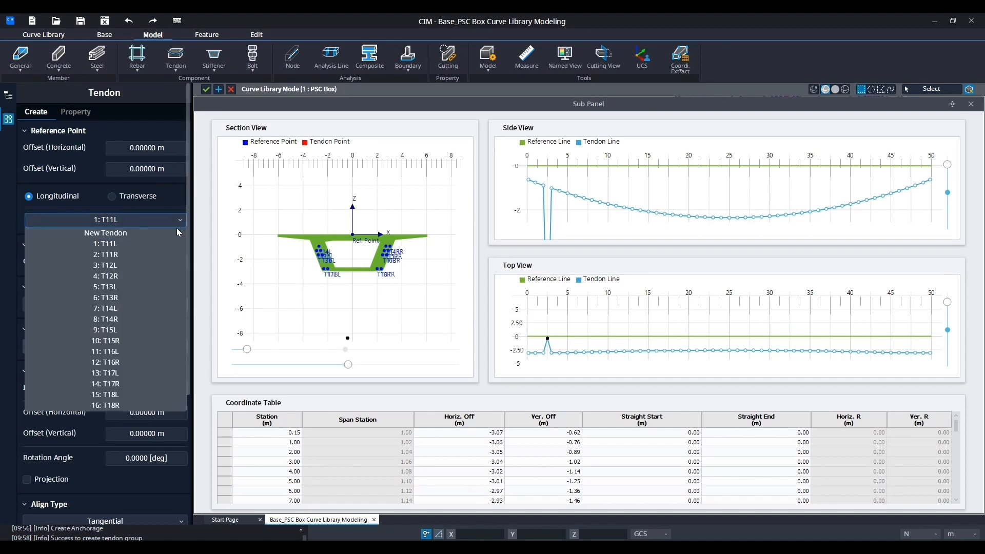
click(9, 95)
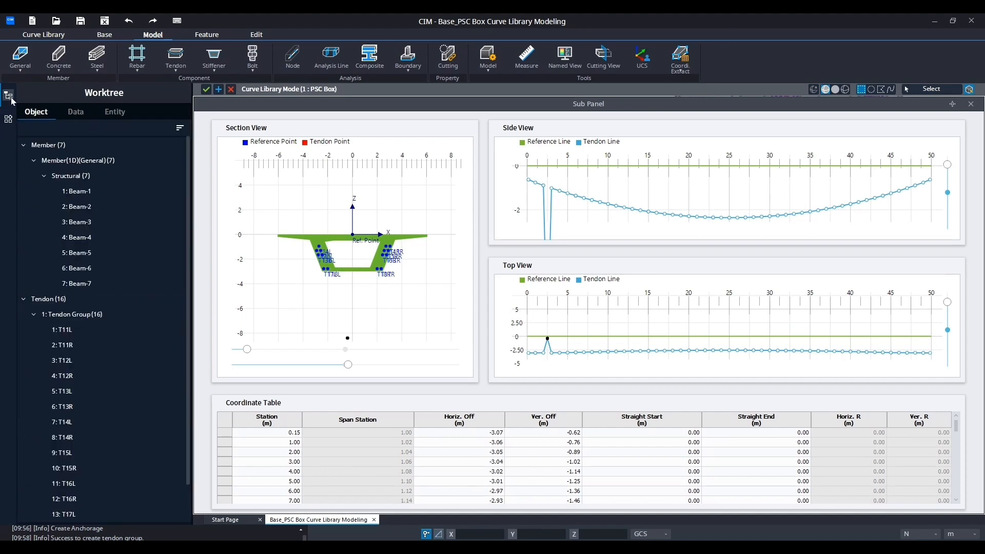
click(971, 104)
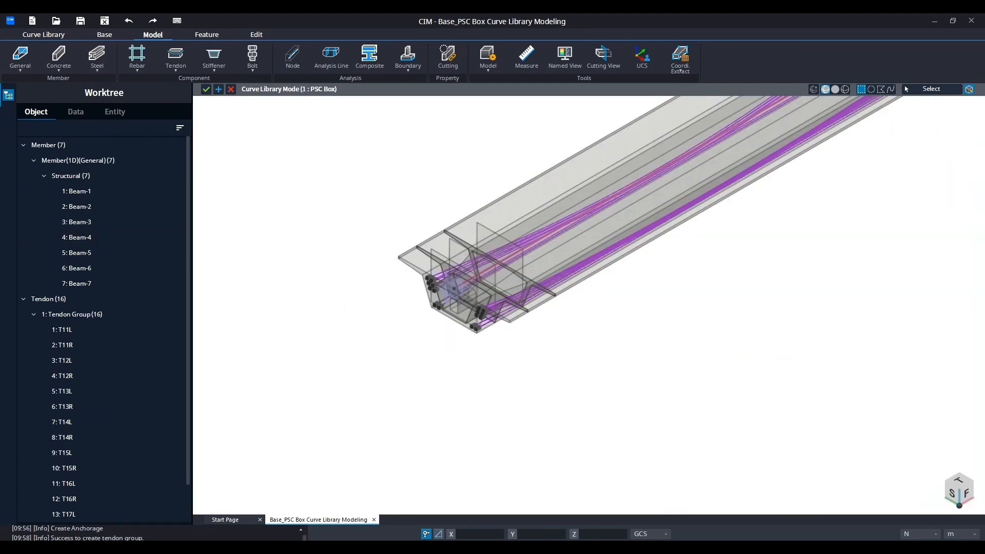
Export the finished curve library as a midas Curve Library file named Curve Library_PSC Box_Tendon
click(44, 34)
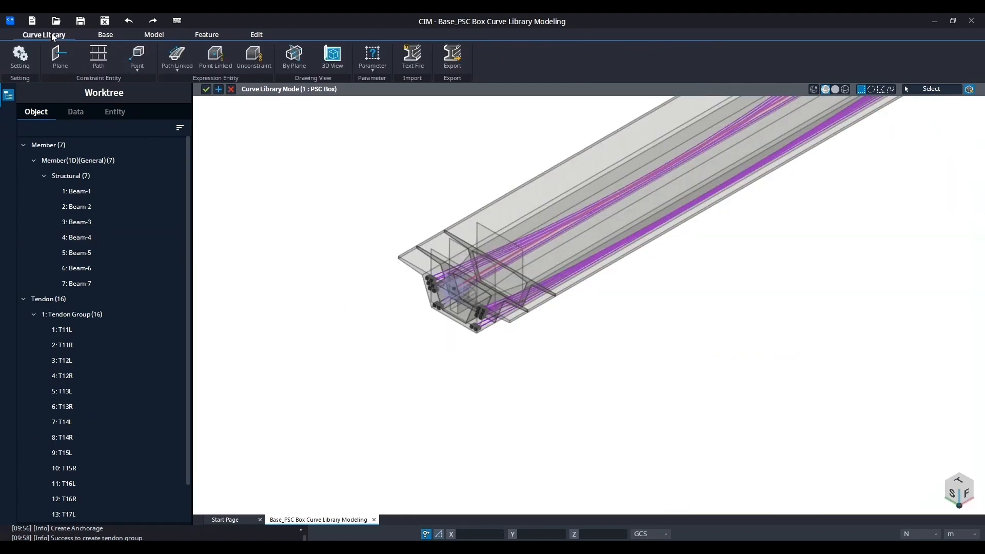
click(453, 62)
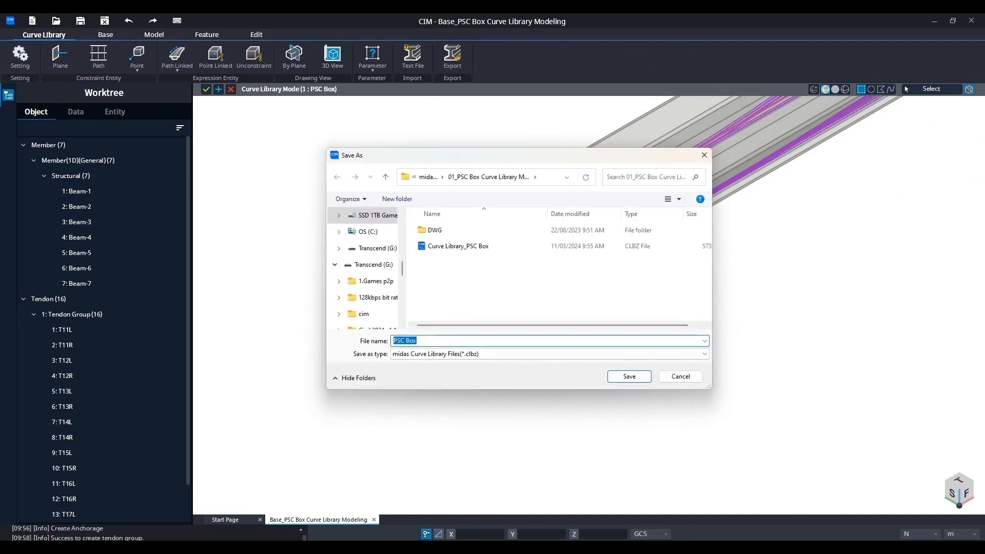
click(461, 248)
click(460, 341)
click(460, 341)
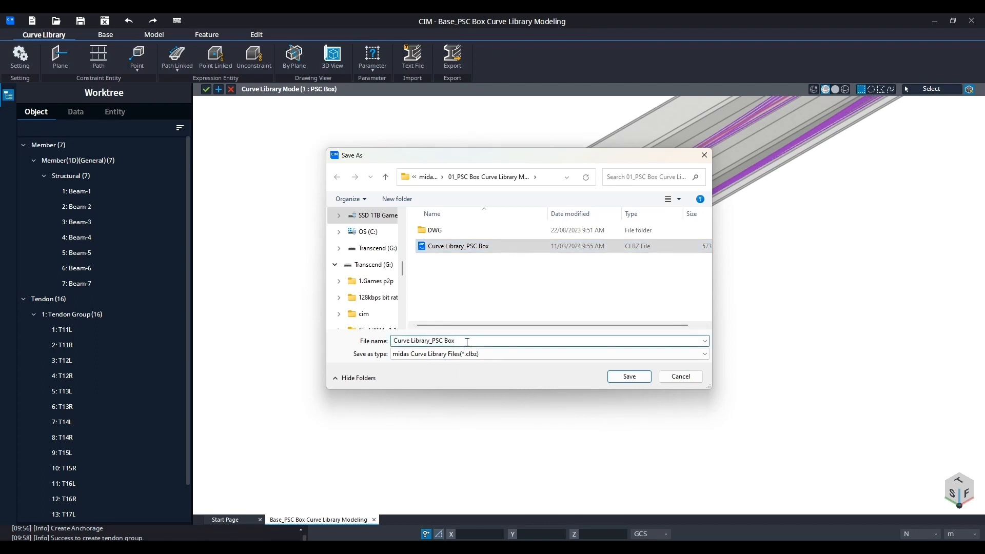
text(_Tendon)
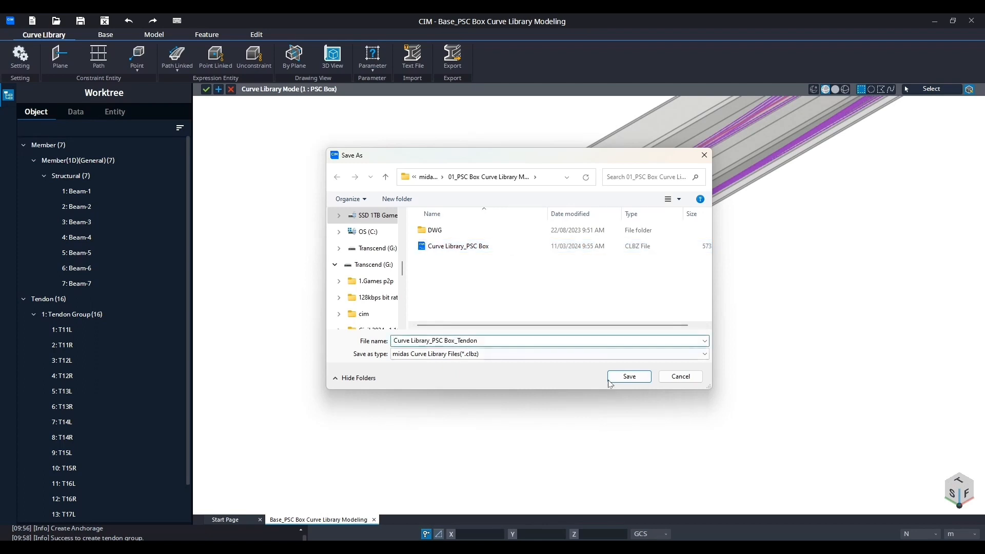
click(630, 376)
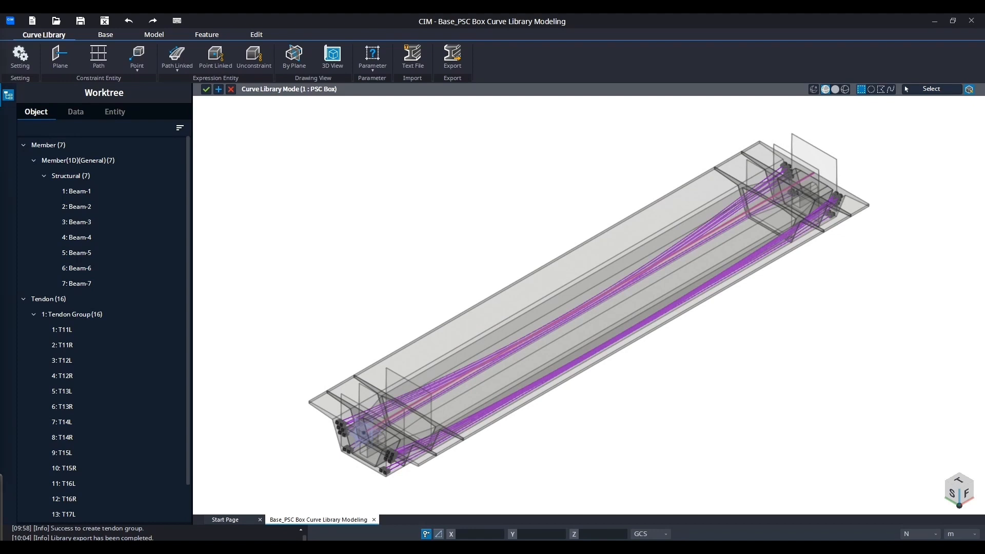
scroll(393, 304, down, 3)
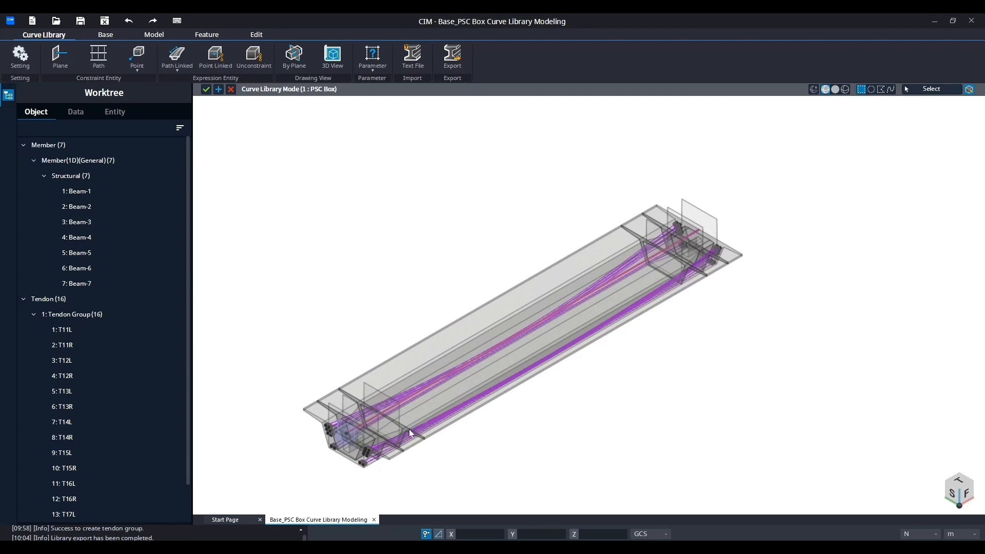
middle_drag(374, 431, 381, 398)
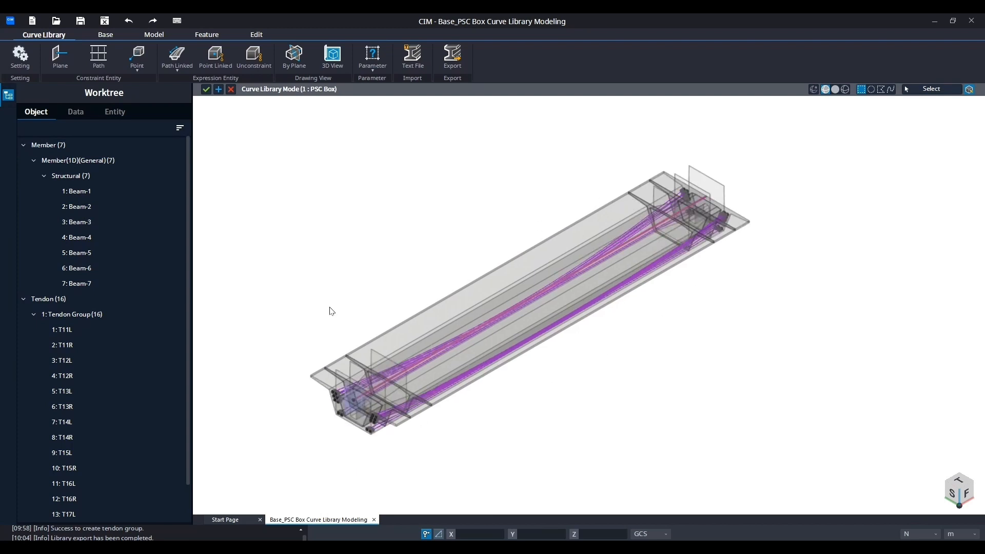
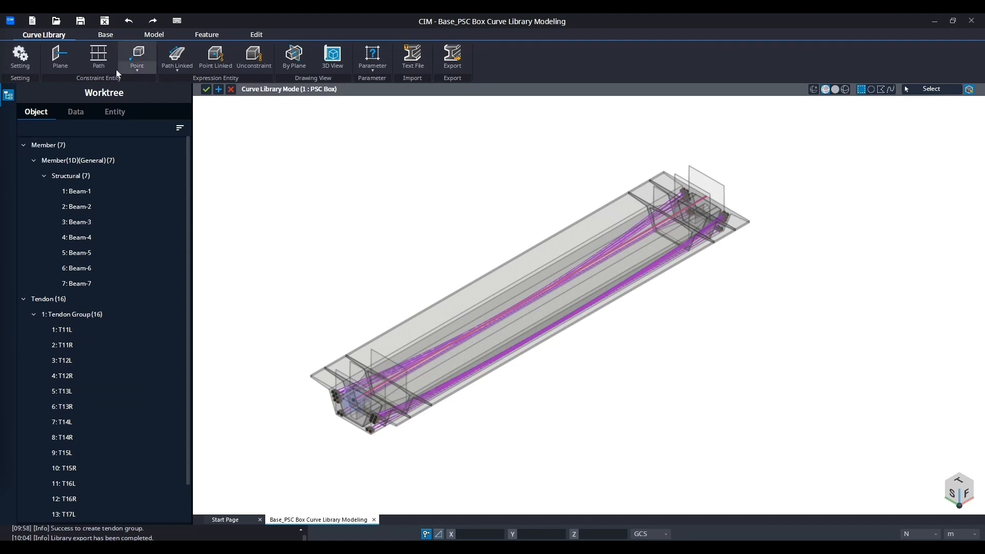
click(105, 35)
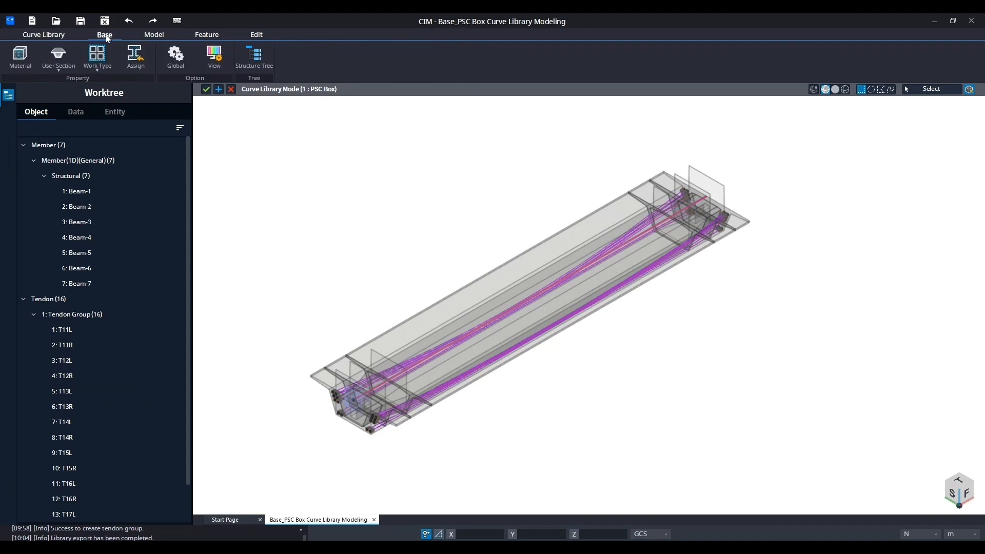
click(153, 36)
click(51, 35)
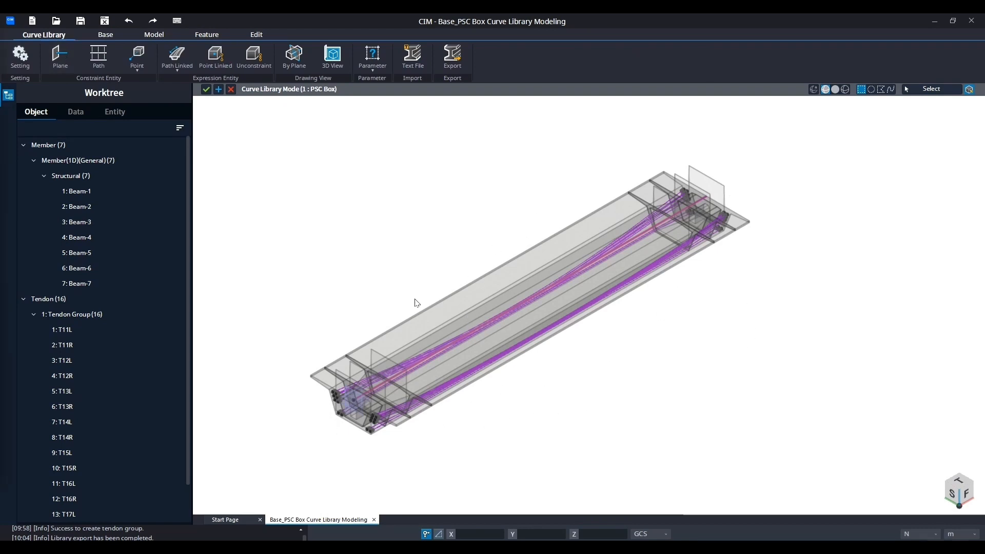
Finish the PSC Box curve library mode and list the project's library data in the Worktree
click(206, 90)
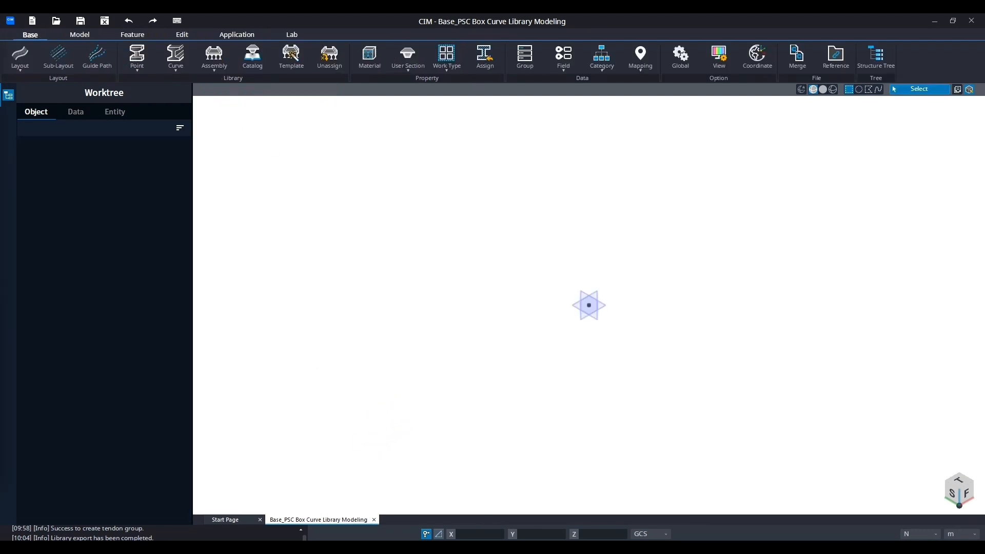
click(75, 113)
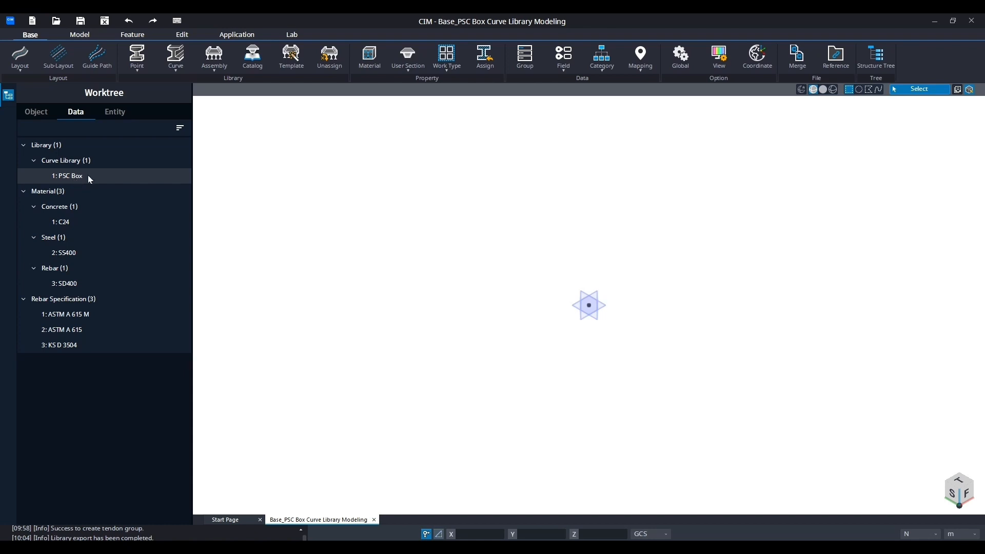
Import the curve libraries L_BARRIER, M_BARRIER, Paving and R_BARRIER from the Curve Library folder of 03_PSC Box Assembly Unit
click(179, 70)
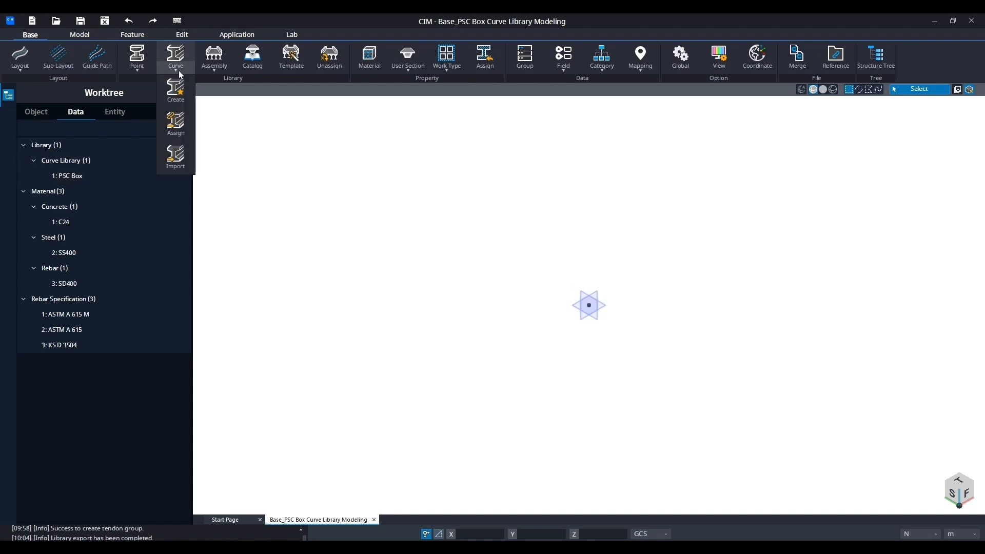
click(178, 156)
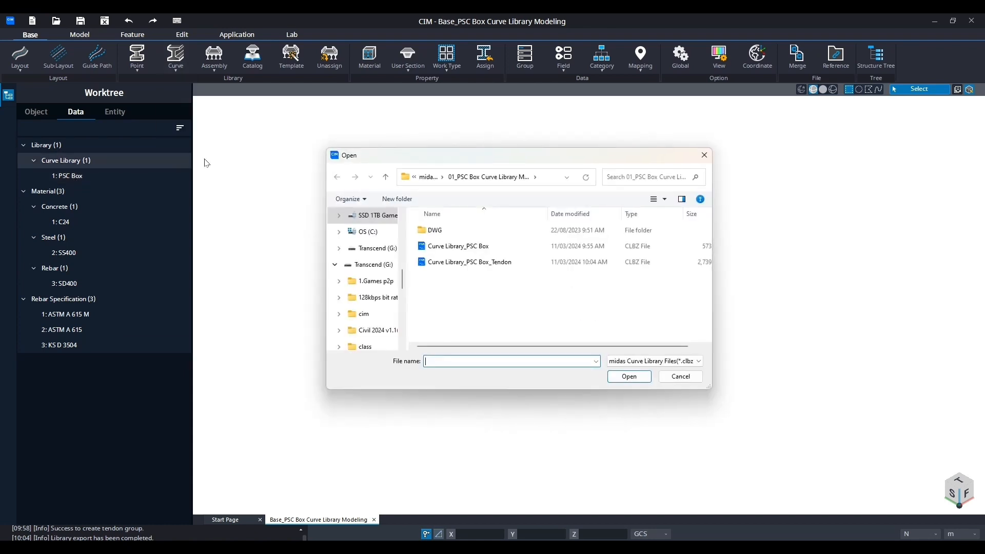
click(428, 176)
double_click(466, 263)
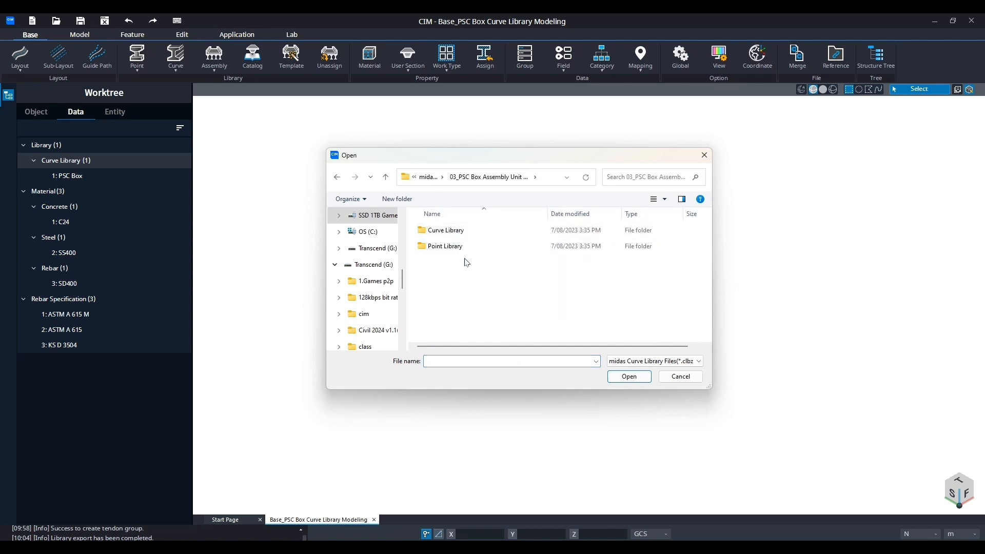
double_click(455, 230)
click(460, 293)
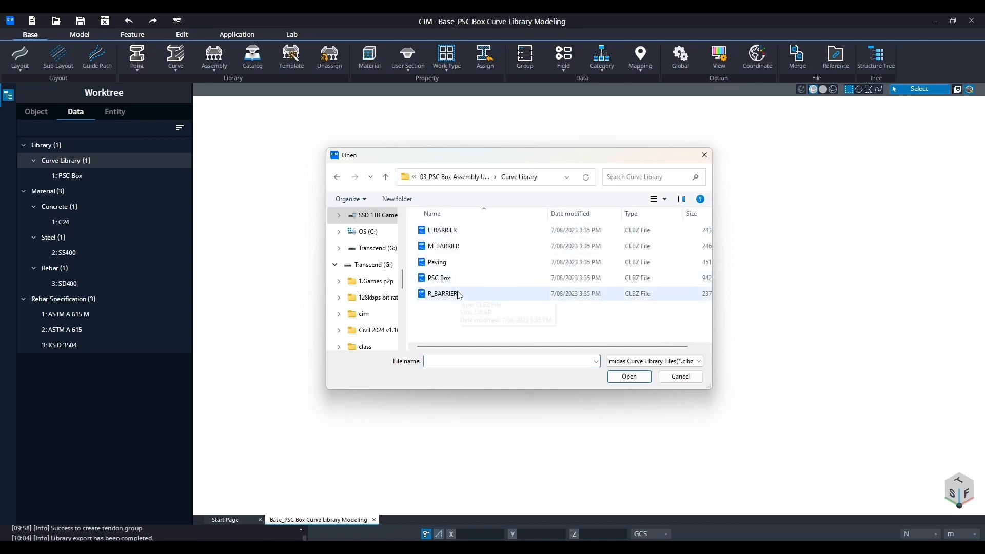
ctrl+click(446, 262)
ctrl+click(451, 245)
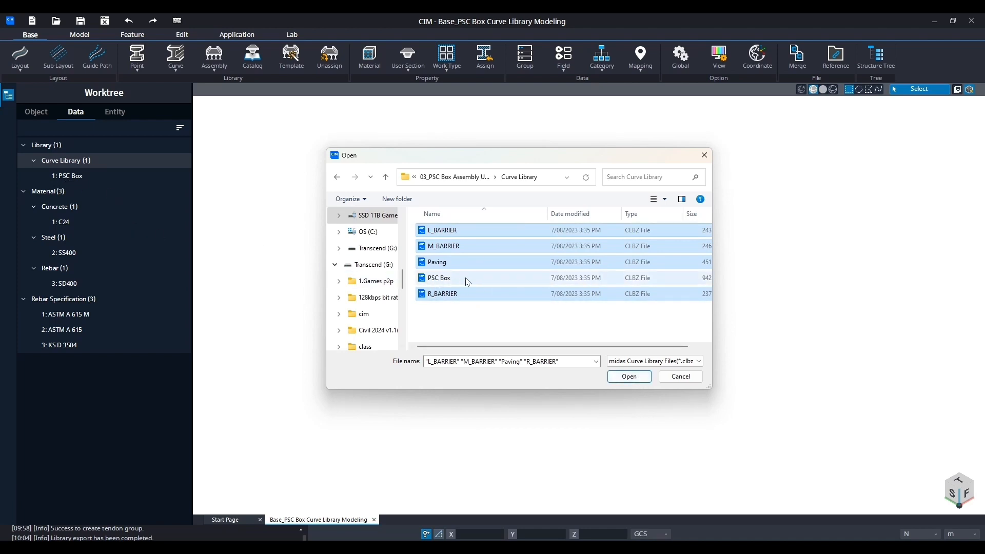
click(641, 380)
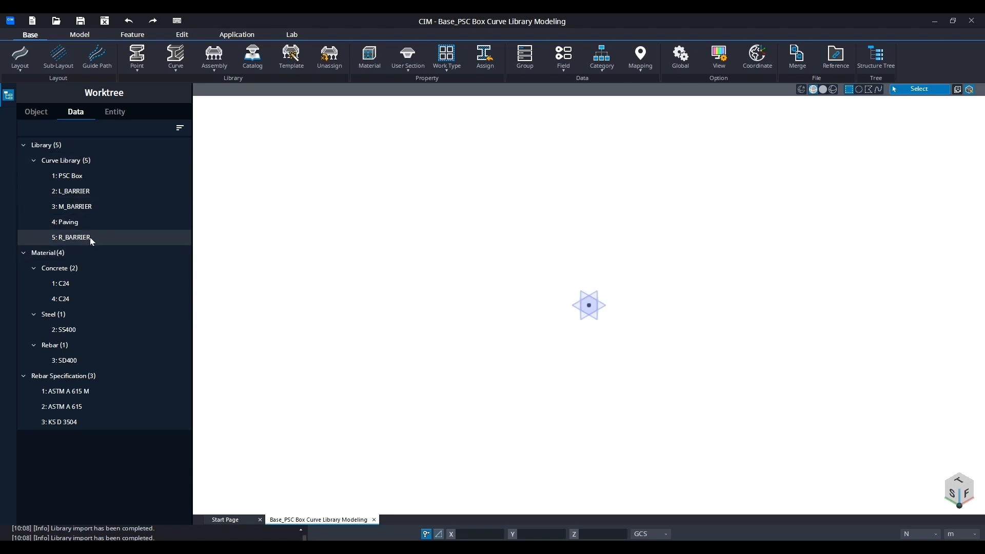
Import the point libraries Abutment1 and Abutment2 from the Point Library folder
click(147, 70)
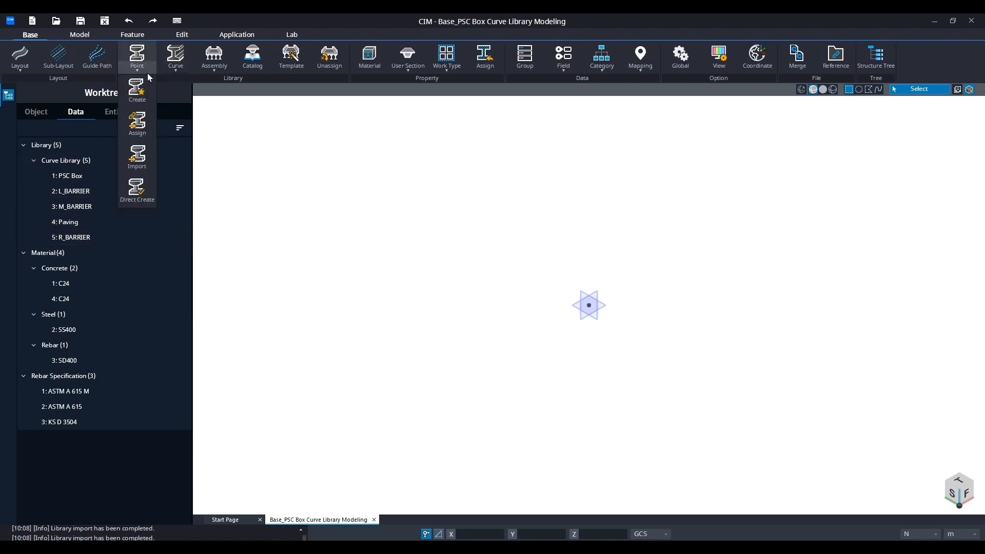
click(148, 164)
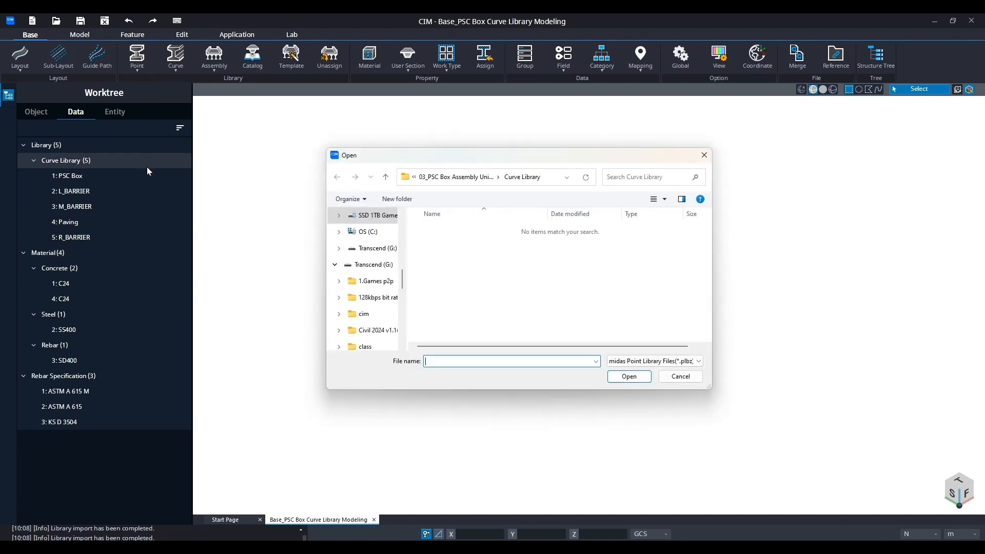
click(484, 177)
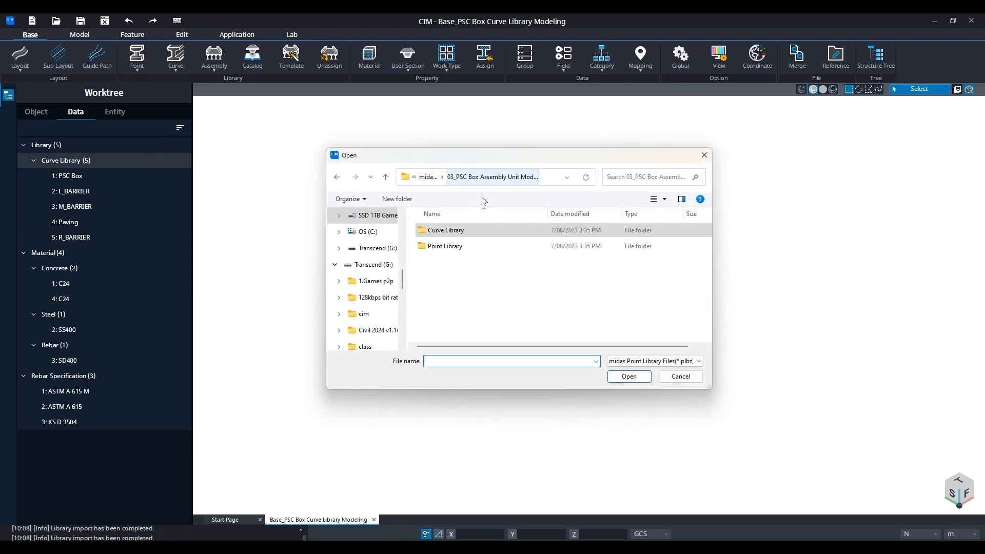
double_click(462, 247)
click(459, 232)
shift+click(455, 247)
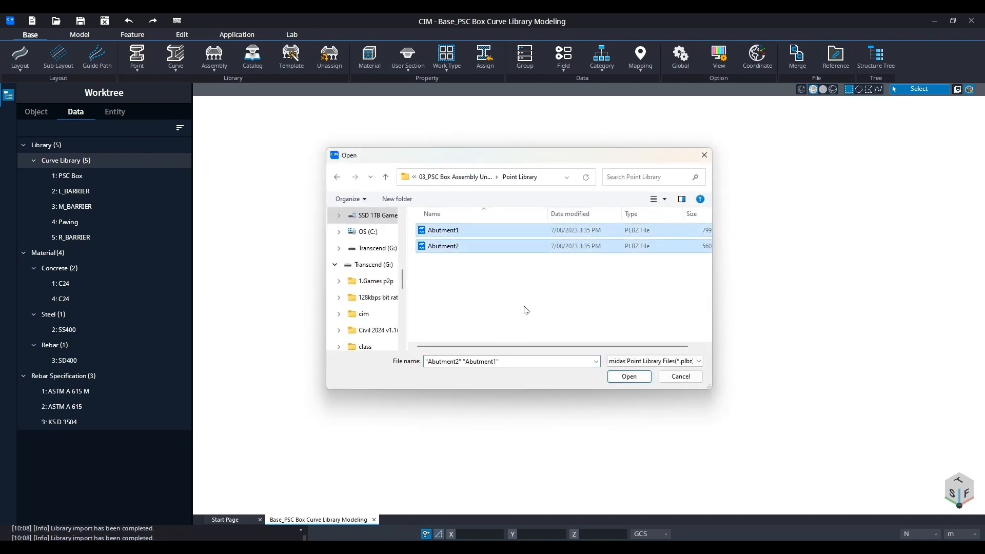
click(624, 376)
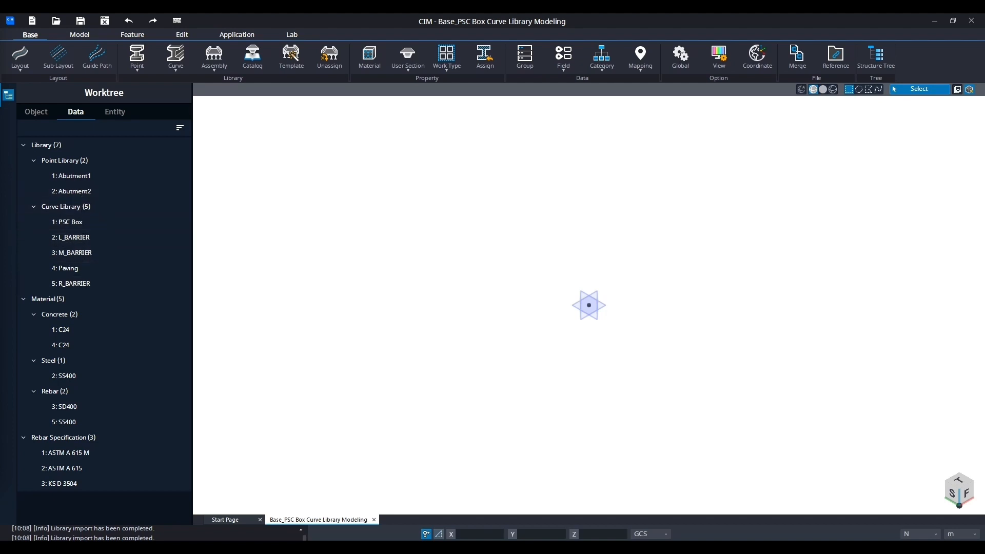
Create a new assembly unit named AU_PSC_BOX
click(224, 72)
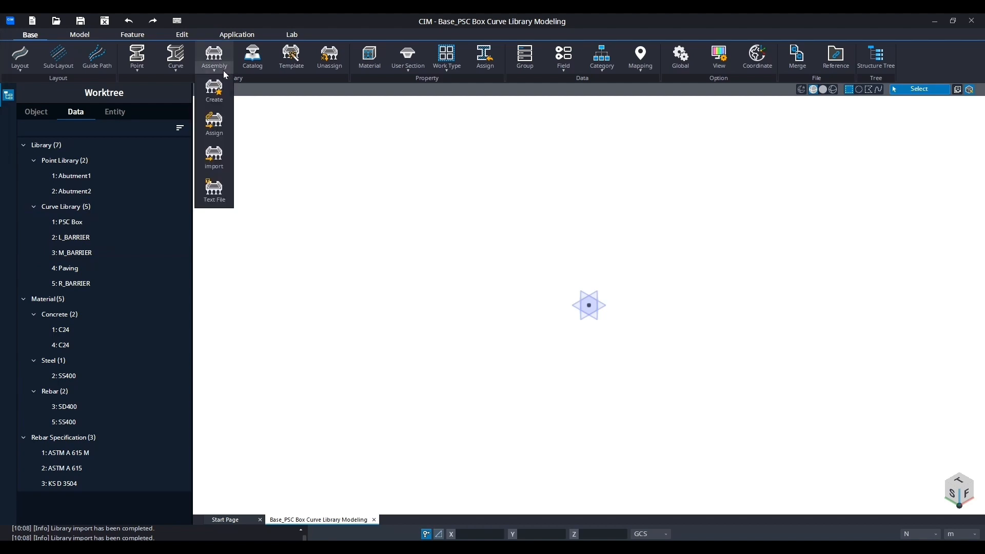
click(224, 97)
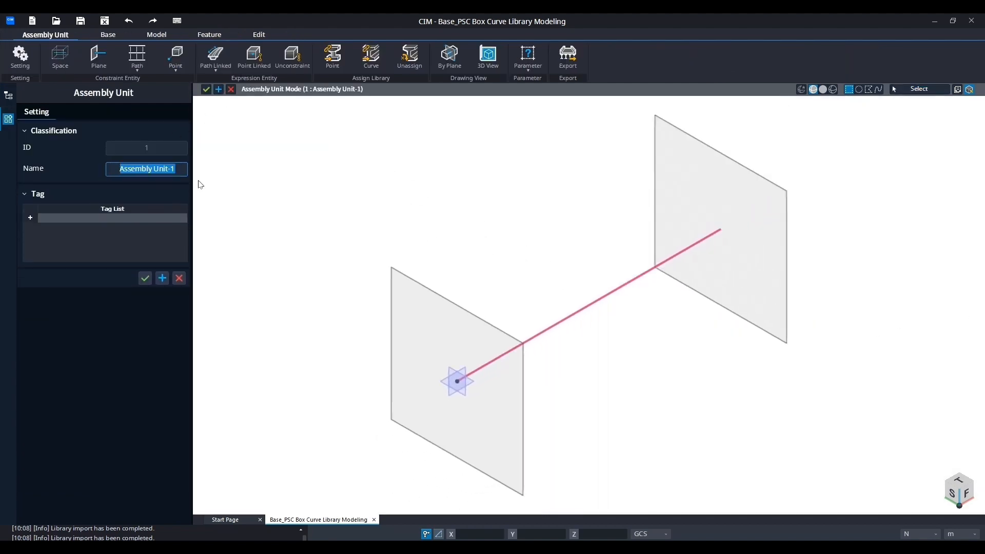
text(AU)
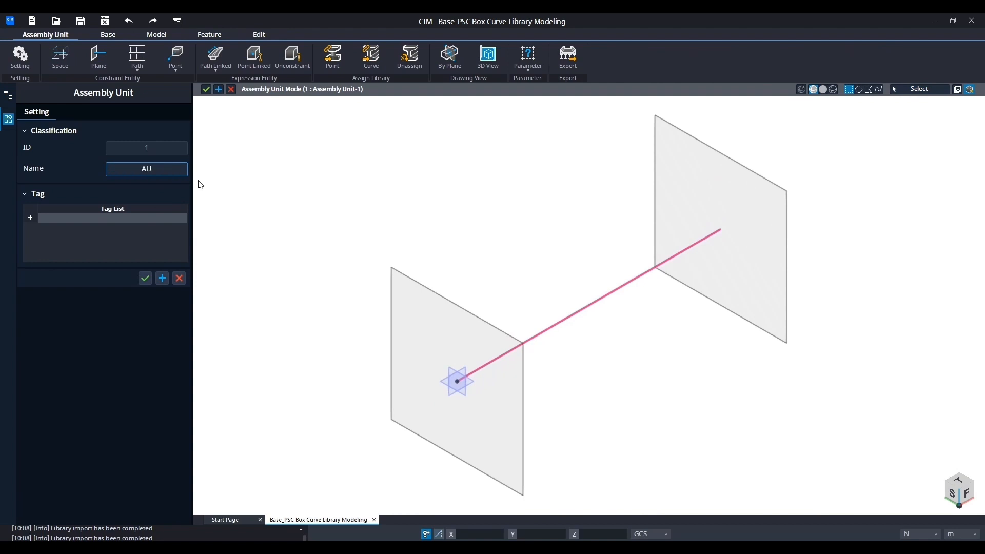
text(_PSC_BOX)
click(145, 279)
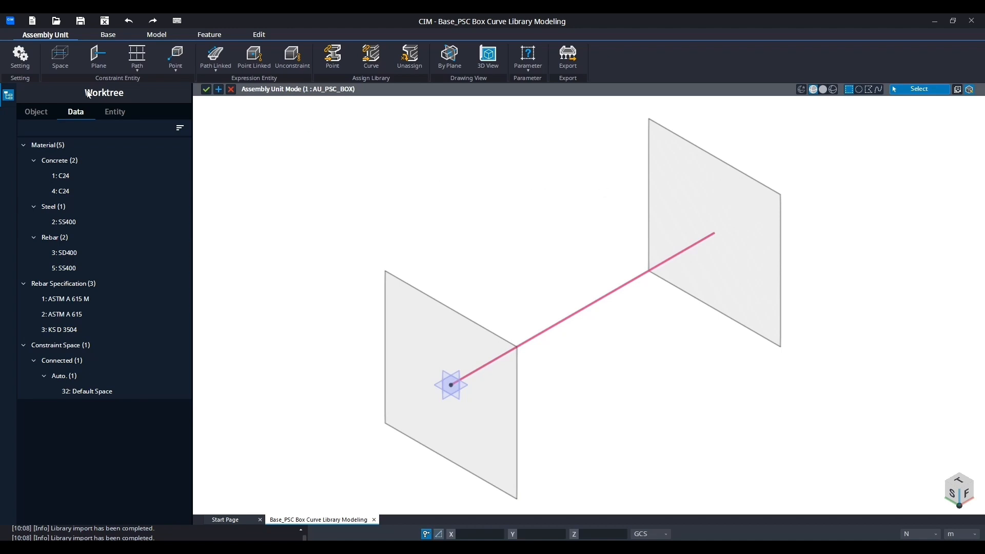
Edit the connected Default Space, renaming it AU_PSC_BOX and setting its unit length to 51 m
click(61, 58)
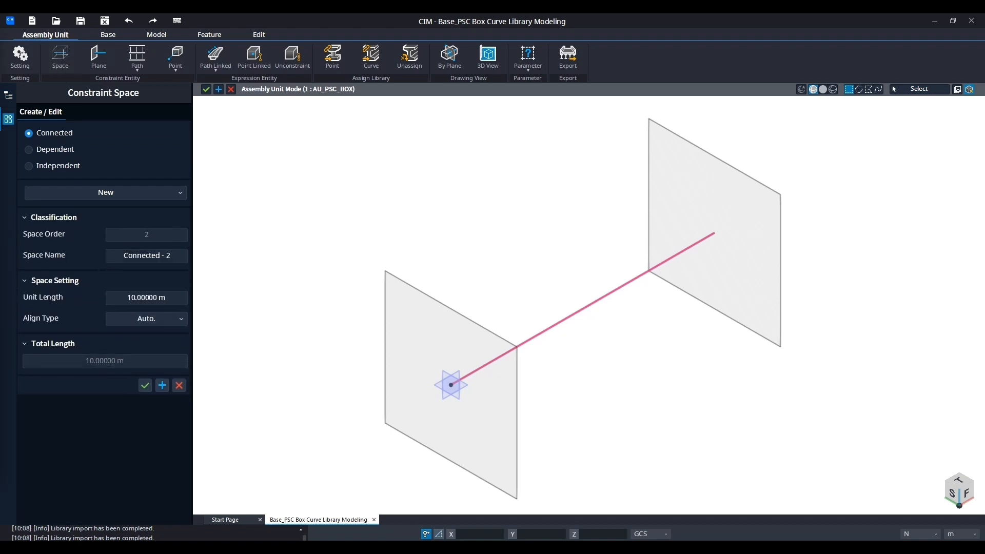
click(114, 193)
click(112, 216)
click(147, 257)
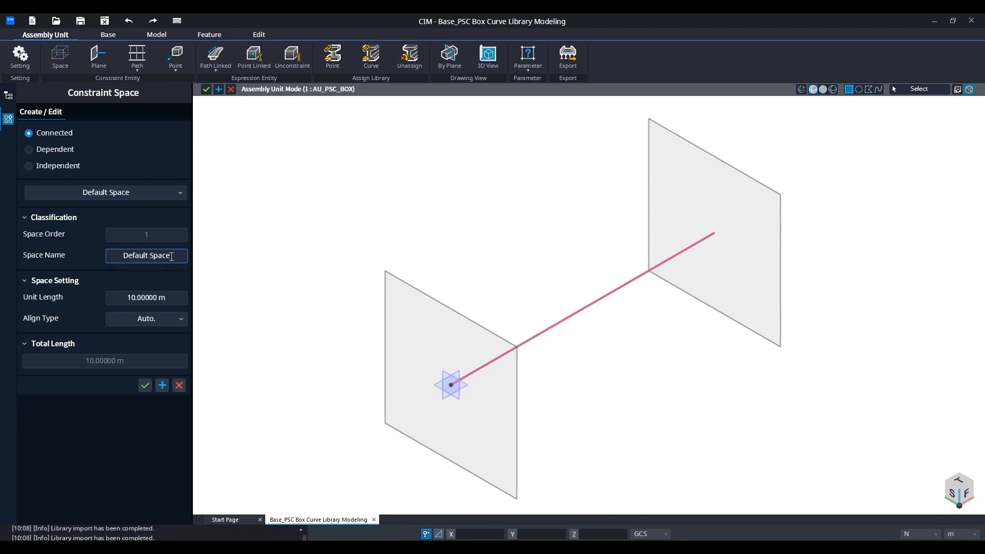
drag(171, 255, 99, 257)
text(AU_PSC_BOX)
click(158, 297)
drag(159, 297, 134, 302)
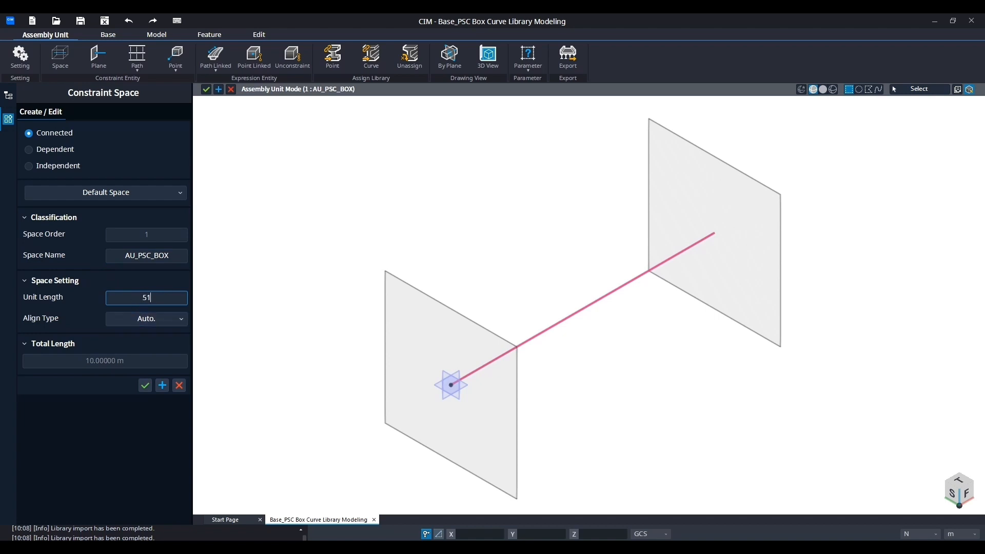
key(Return)
click(145, 386)
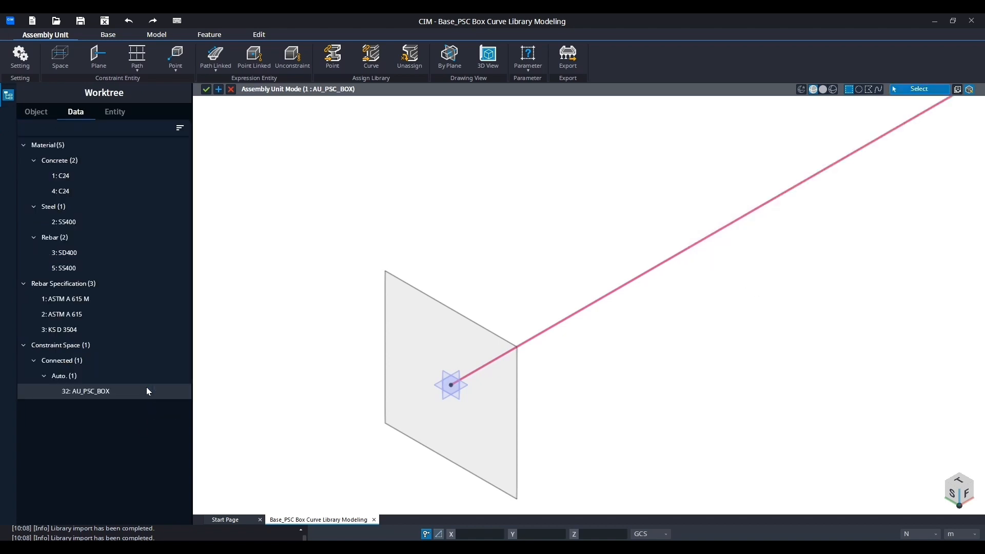
Create a constraint plane in AU_PSC_BOX at 0.5 m, aligned by distance from the start point
scroll(300, 349, down, 5)
scroll(298, 346, down, 4)
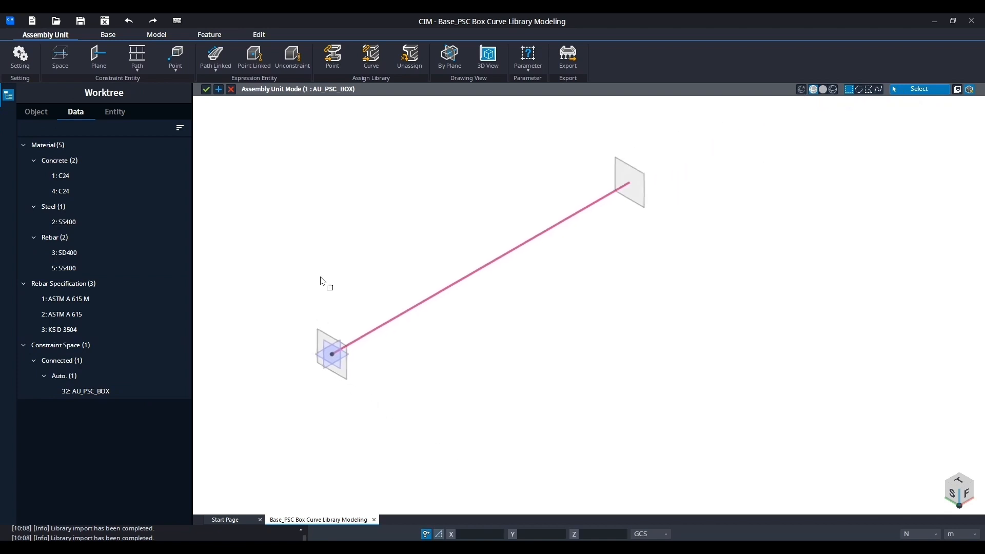
middle_drag(320, 276, 342, 299)
scroll(353, 353, up, 5)
scroll(396, 377, up, 2)
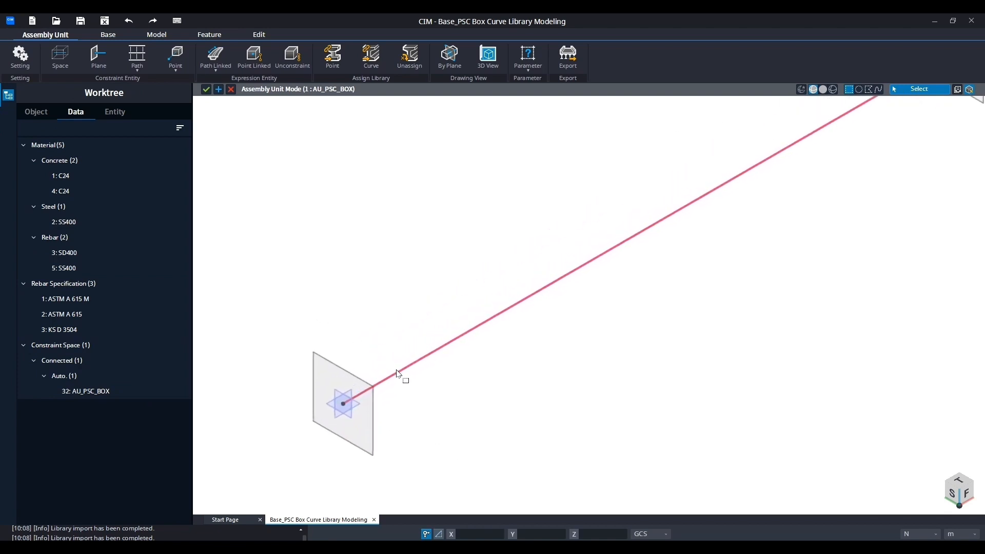
scroll(392, 354, up, 2)
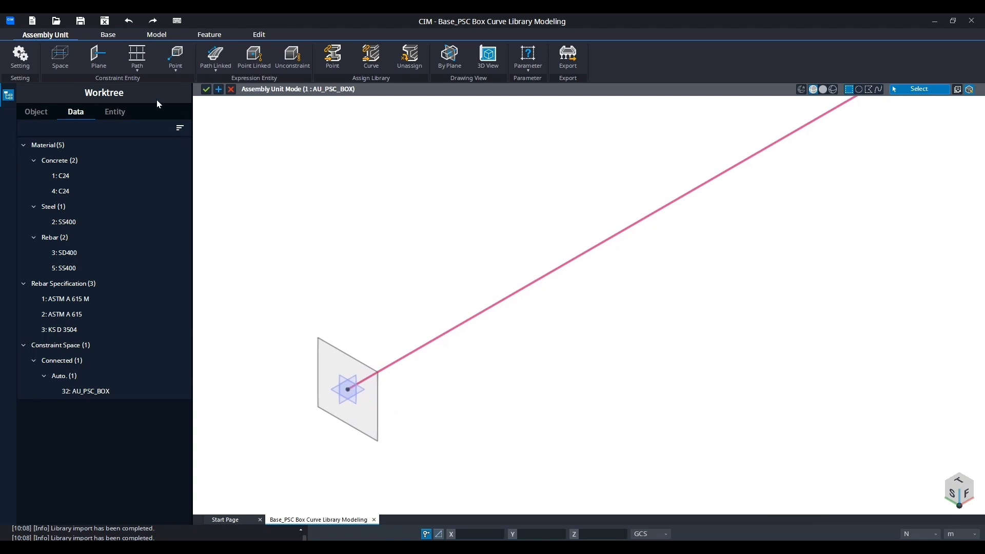
click(97, 58)
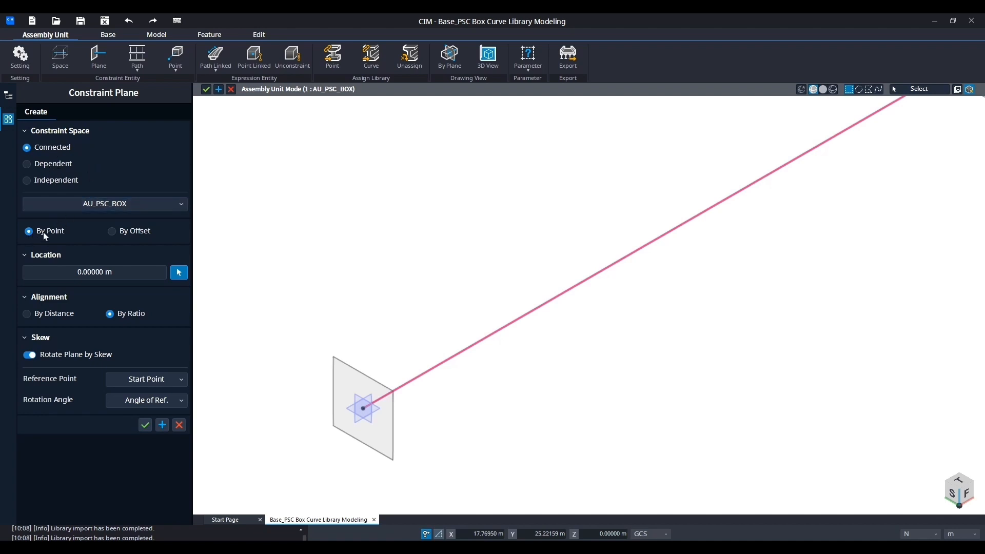
click(43, 269)
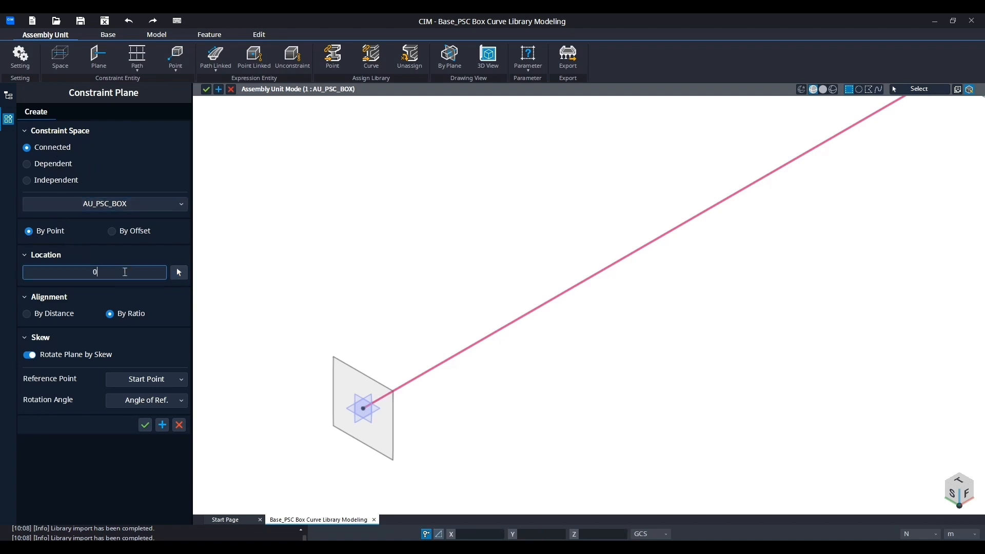
text(0.5)
click(27, 314)
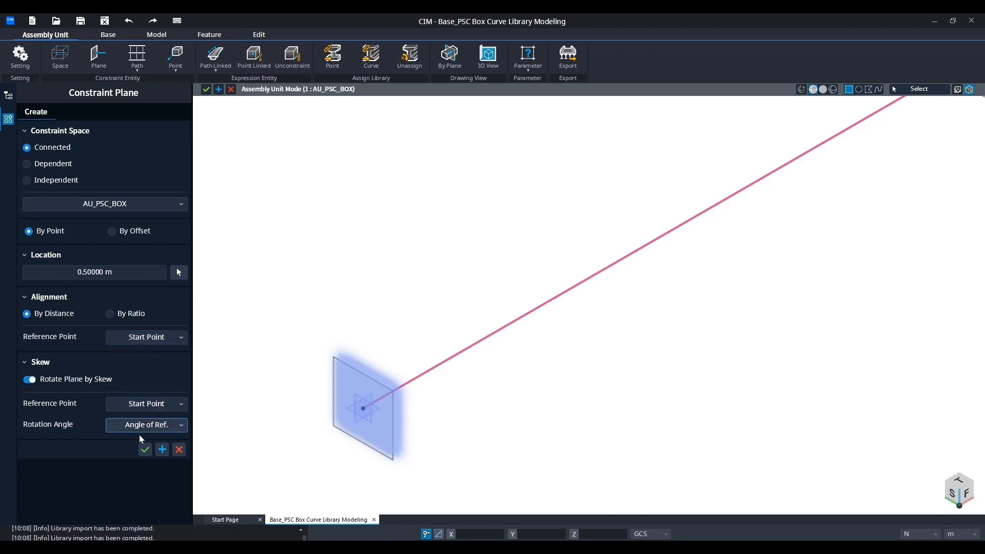
click(162, 450)
Add a second constraint plane with location 50.5 m, aligned by distance with End Point as the reference
drag(140, 272, 67, 272)
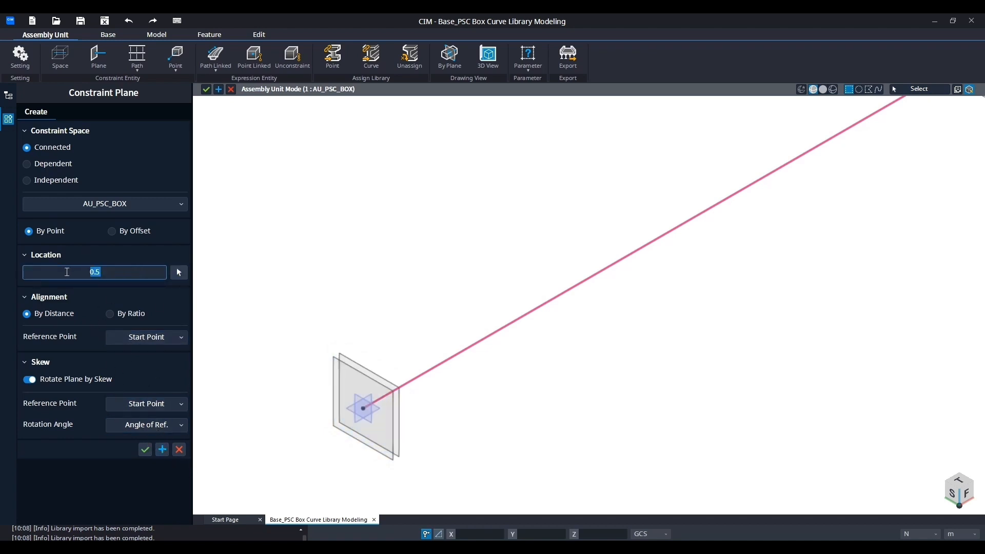
text(50.5)
click(146, 338)
click(143, 360)
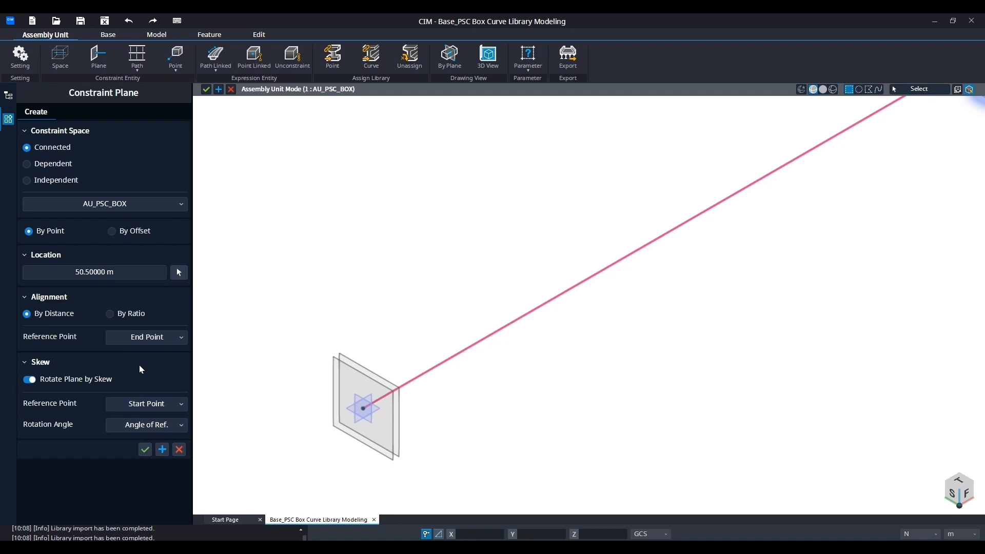
scroll(296, 315, down, 3)
middle_drag(487, 224, 480, 256)
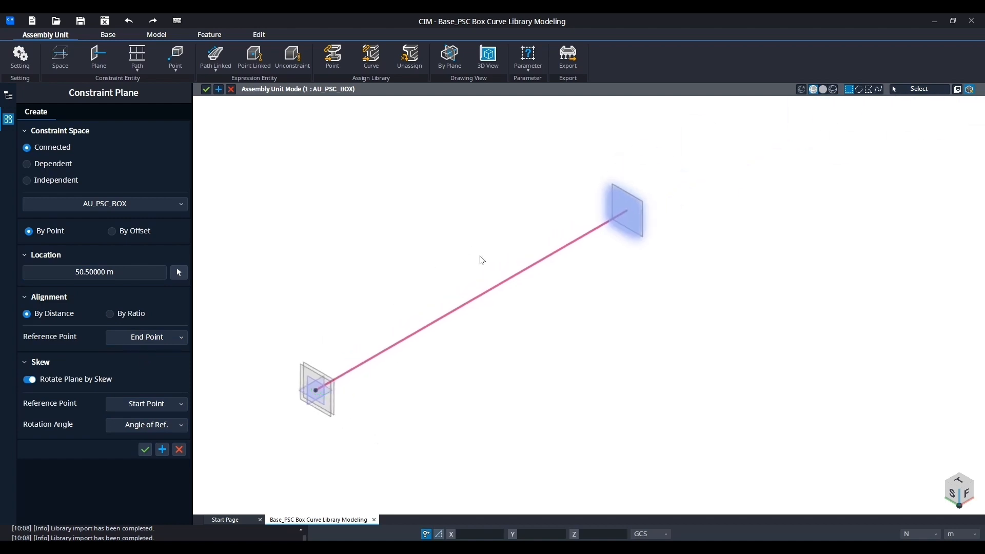
click(162, 451)
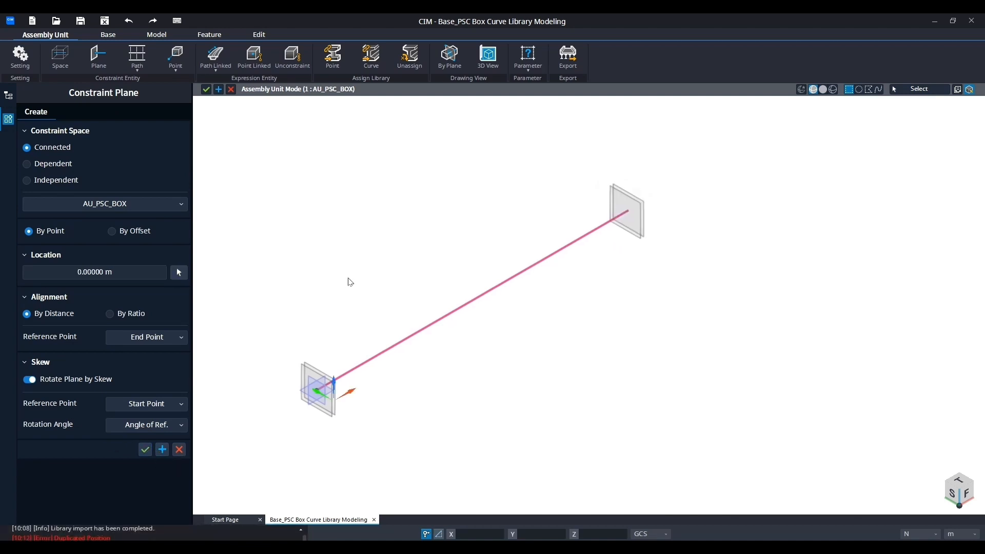
Begin a main constraint path and select the two inner constraint planes as its start and end
middle_drag(349, 282, 377, 272)
click(143, 71)
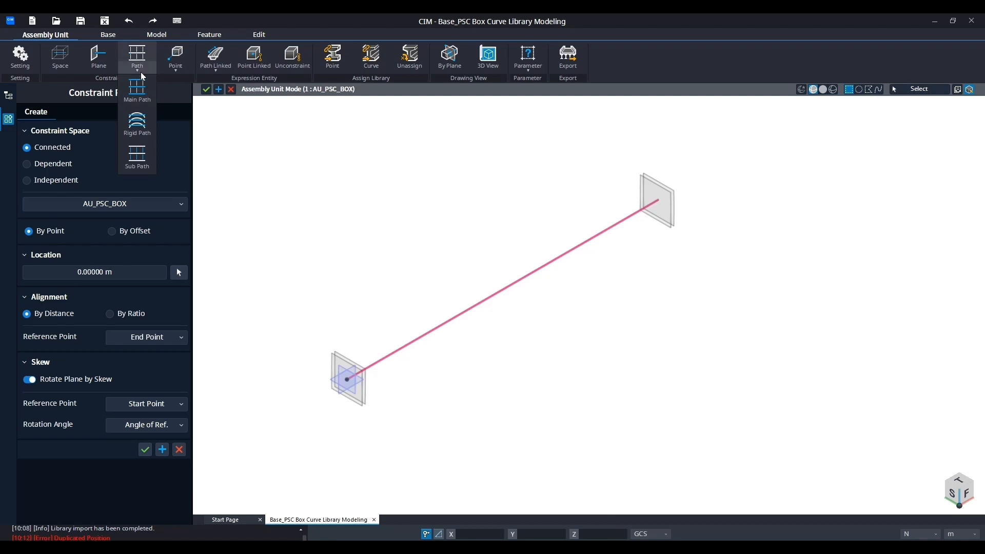
click(140, 89)
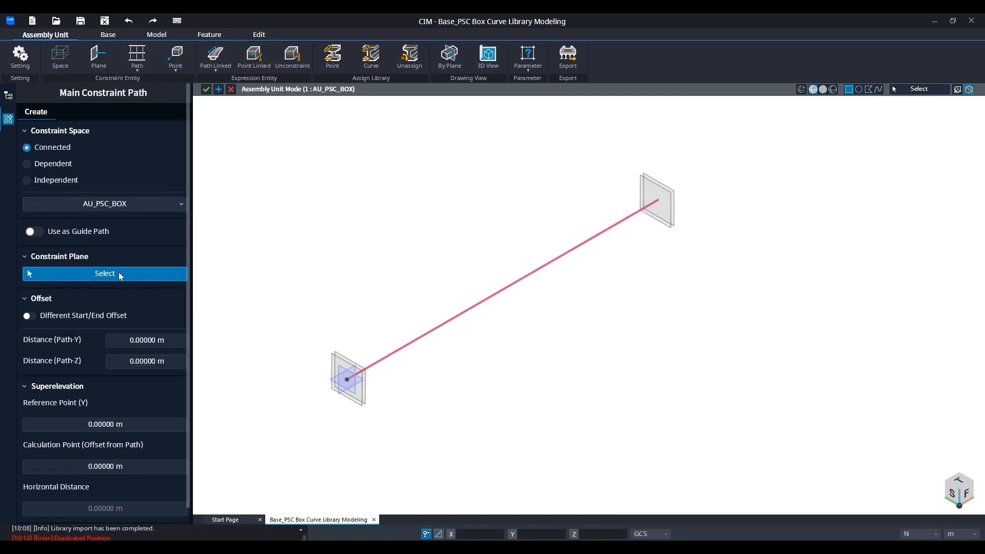
scroll(293, 304, up, 1)
middle_drag(343, 313, 315, 294)
scroll(325, 313, up, 2)
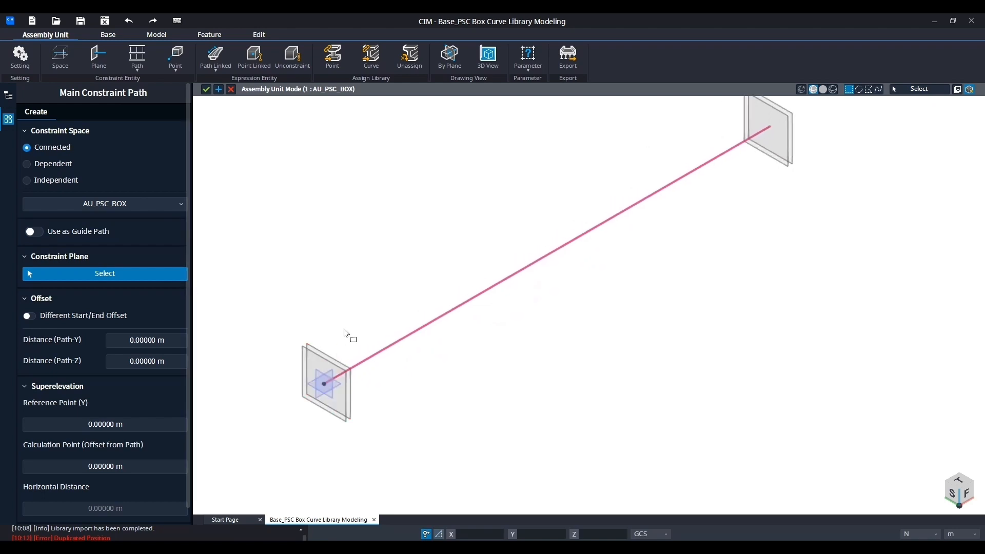
middle_drag(369, 310, 309, 385)
click(308, 385)
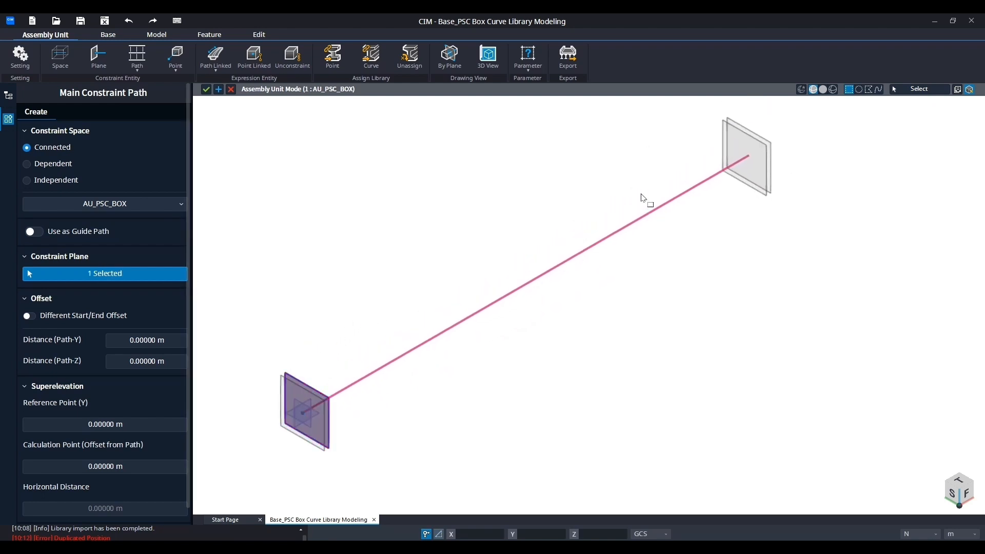
click(721, 137)
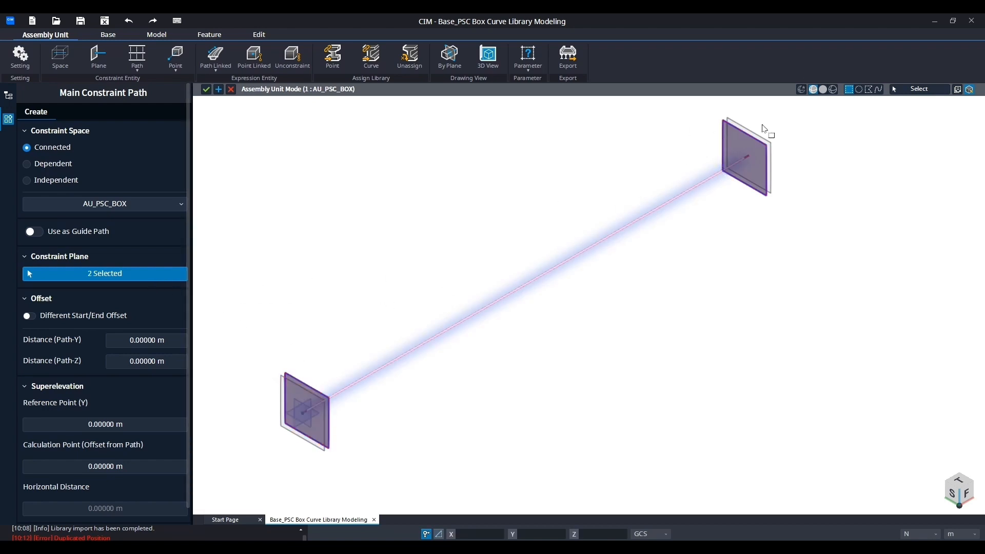
Set the path's Path-Y distance to -2.9625 m and create it
click(128, 339)
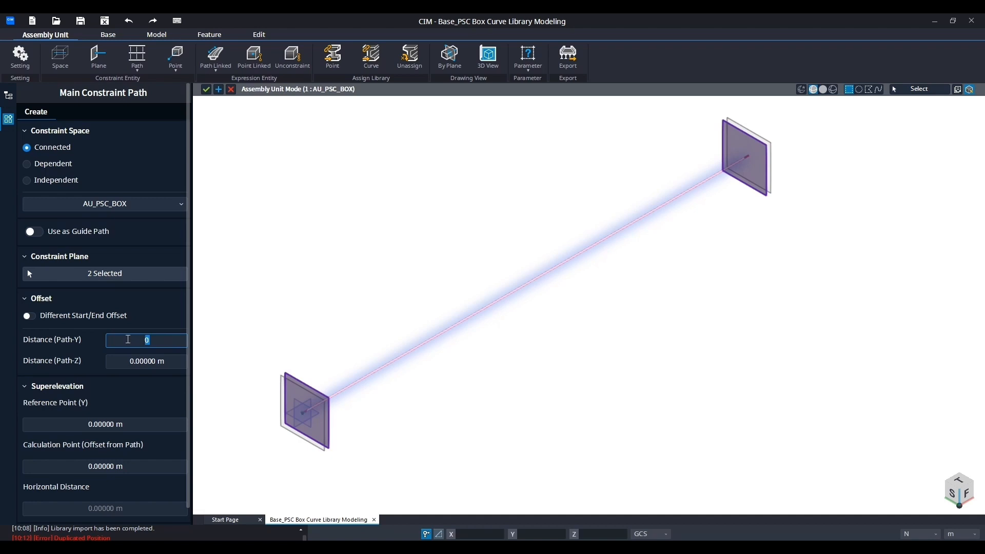
text(-2.9625)
click(175, 363)
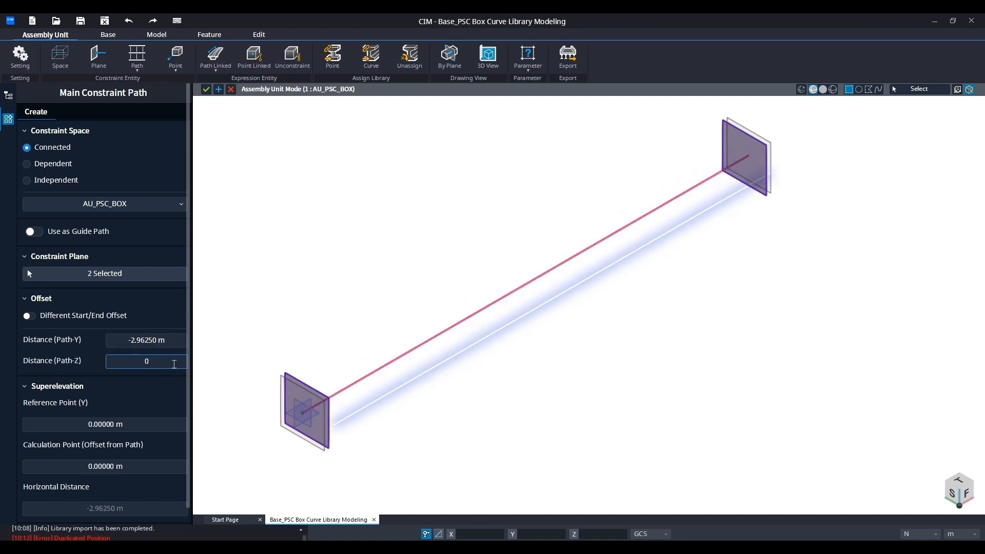
click(168, 342)
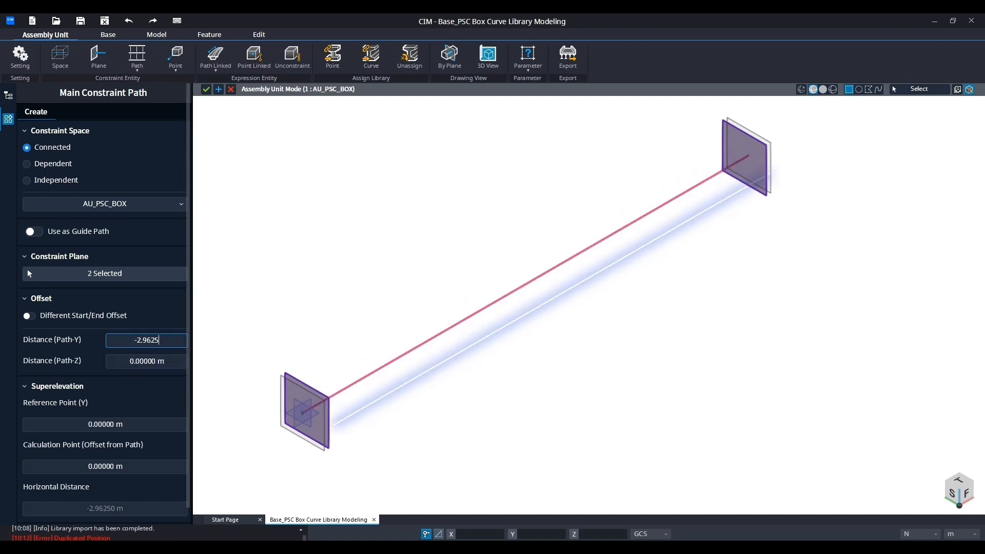
middle_drag(298, 329, 292, 303)
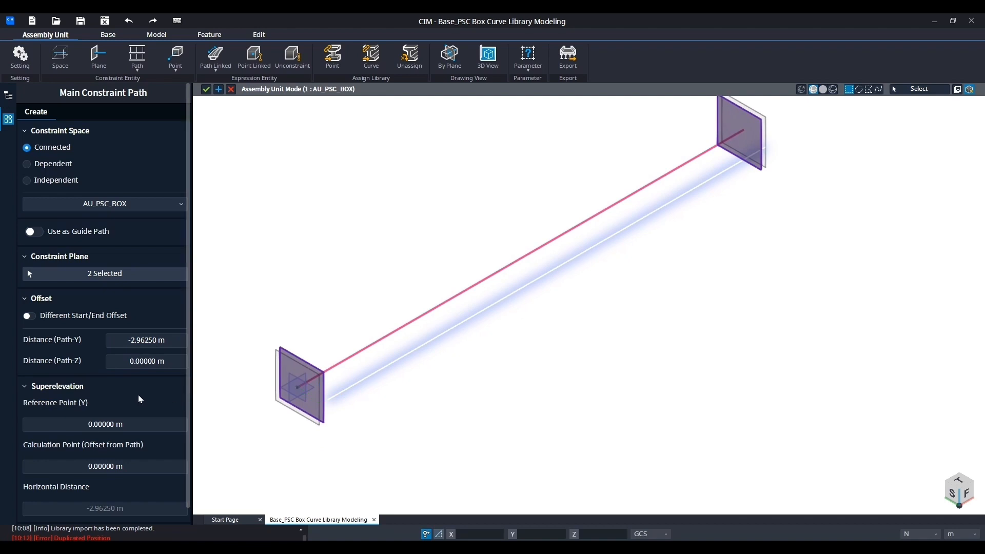
scroll(139, 399, down, 1)
click(162, 516)
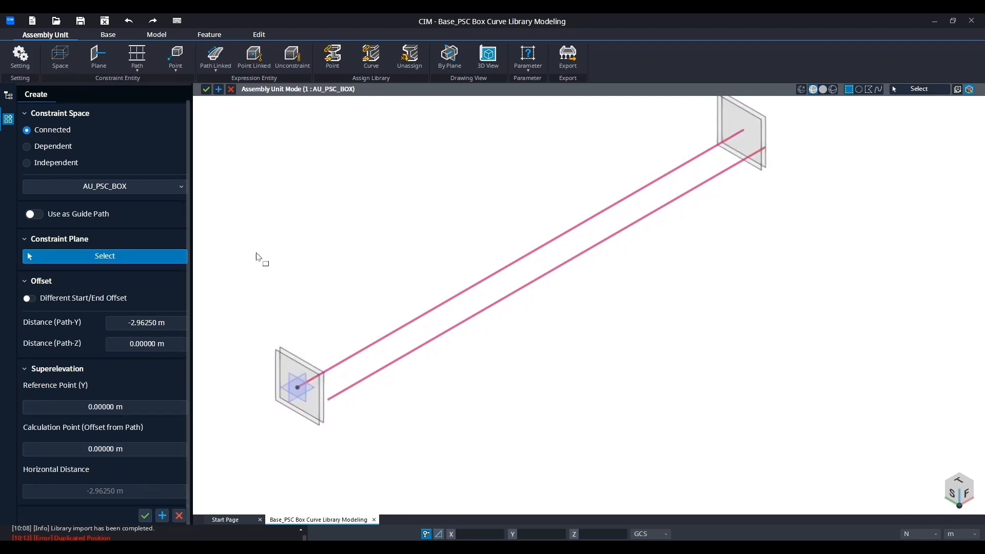
Create a main constraint path between the two inner constraint planes with a Path-Y distance of 2.9625 m
click(136, 323)
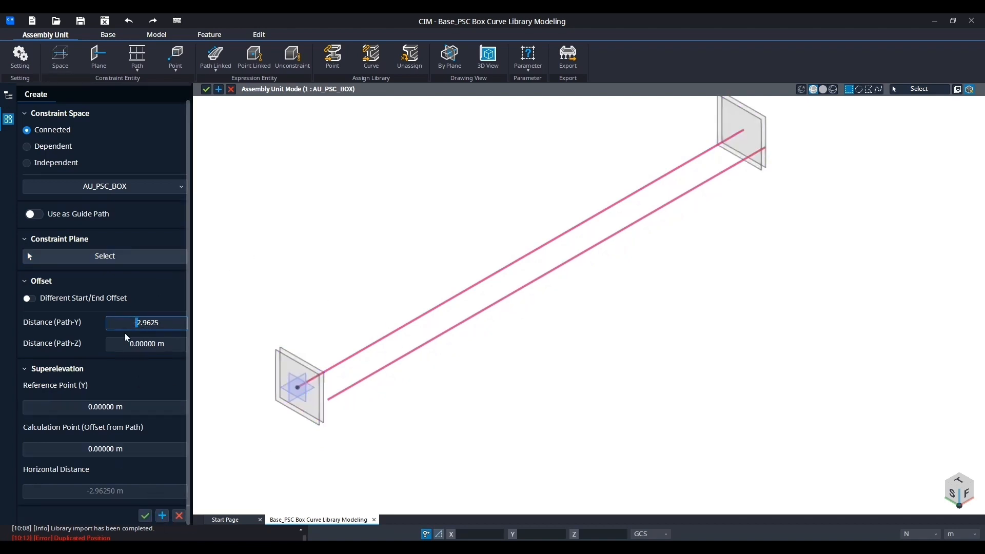
key(Delete)
key(Return)
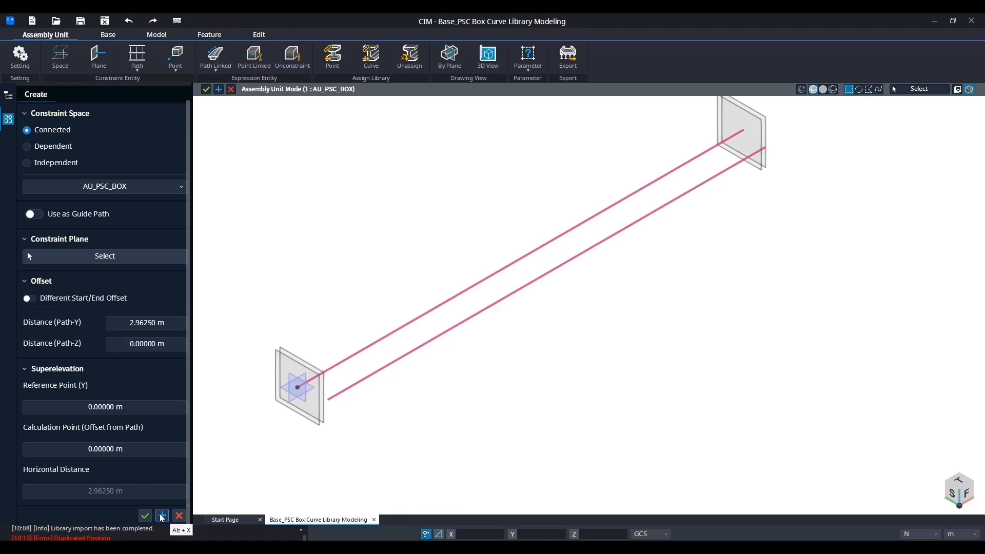
click(119, 257)
click(302, 360)
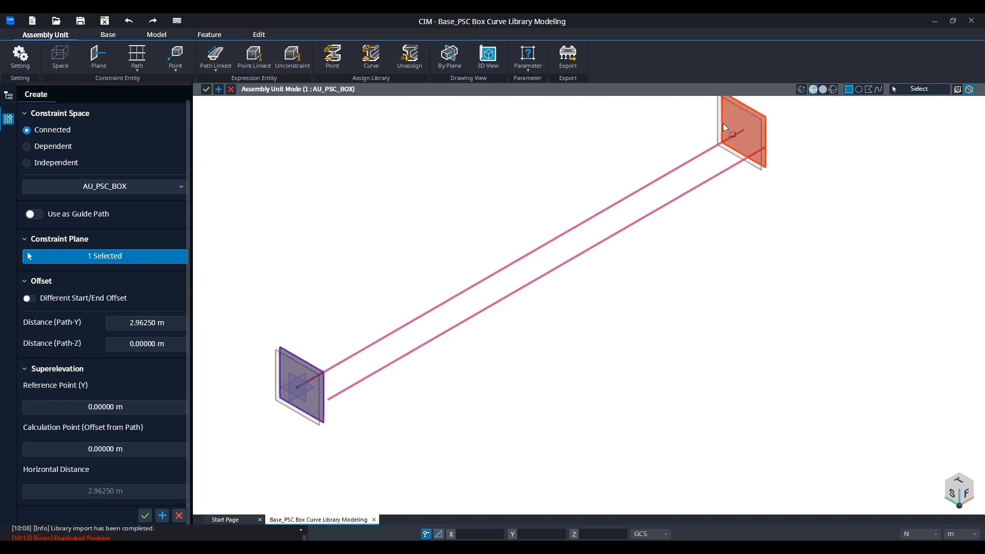
click(717, 120)
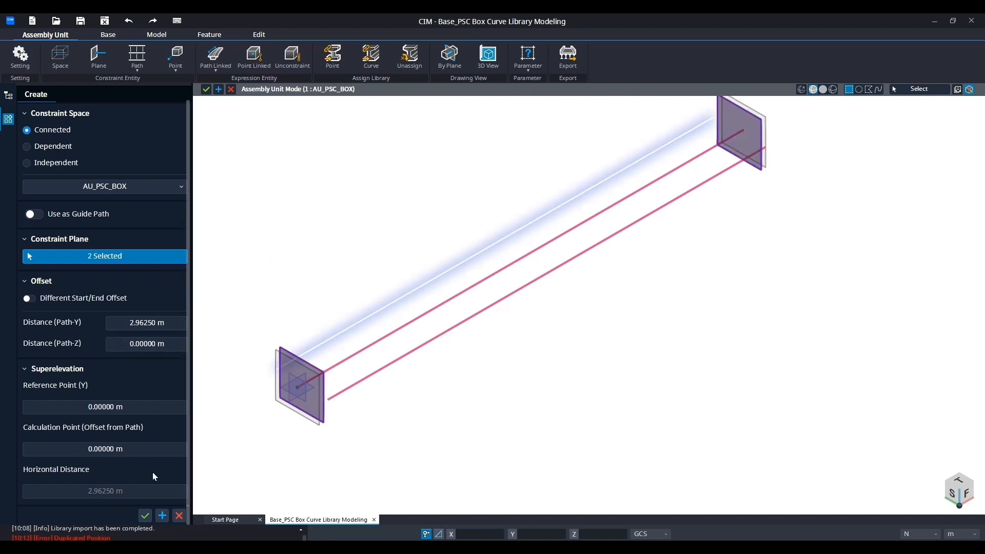
click(145, 516)
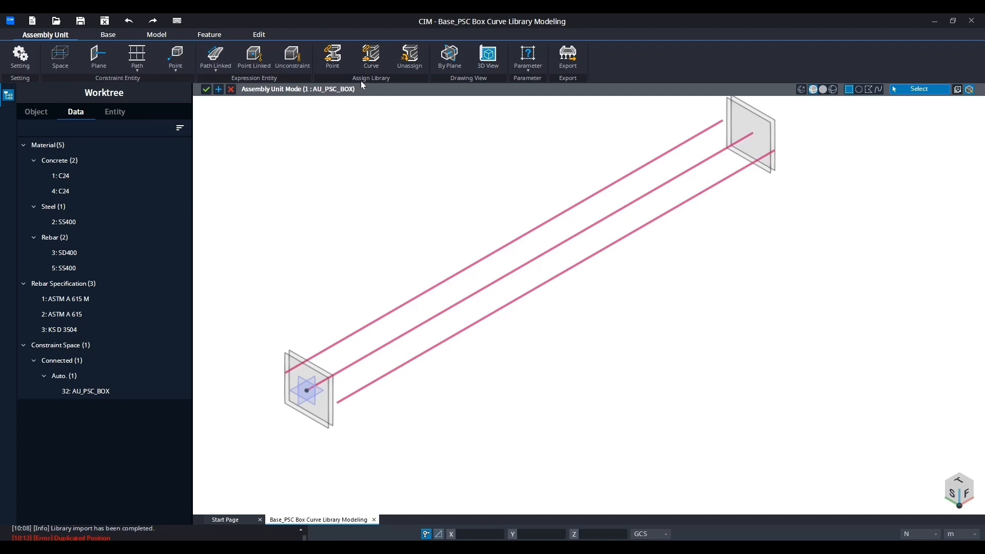
Create a main constraint path between the two inner constraint planes with a Path-Y distance of 5.62 m
click(142, 67)
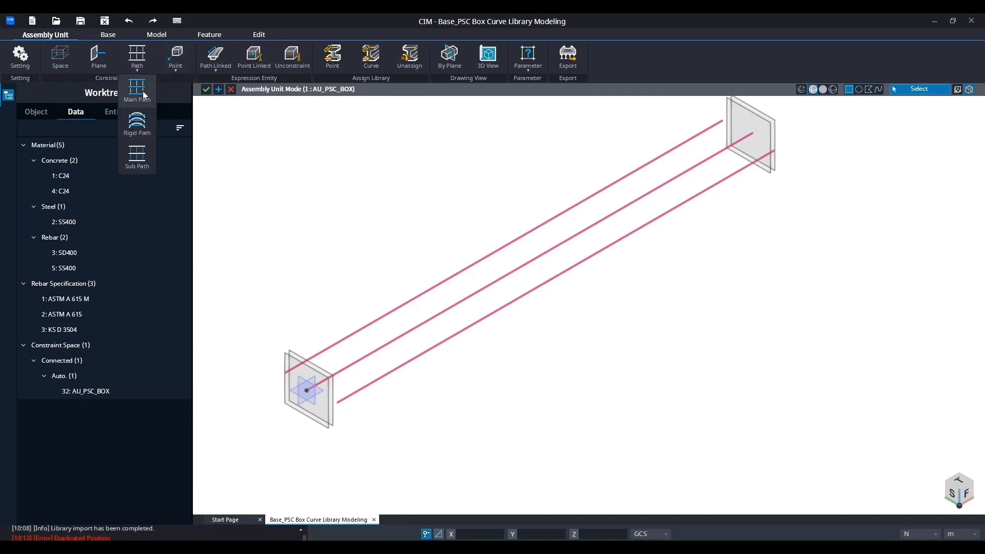
click(145, 93)
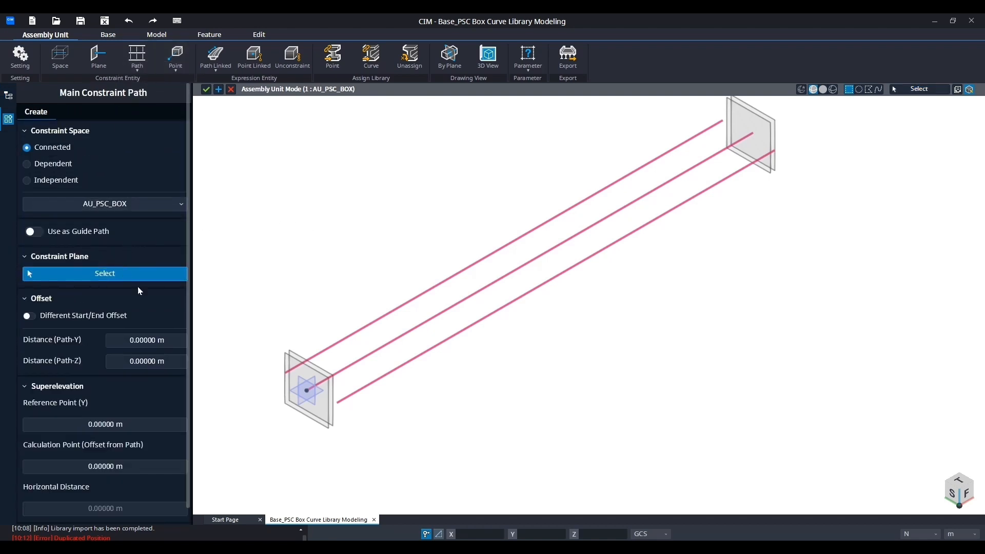
click(169, 339)
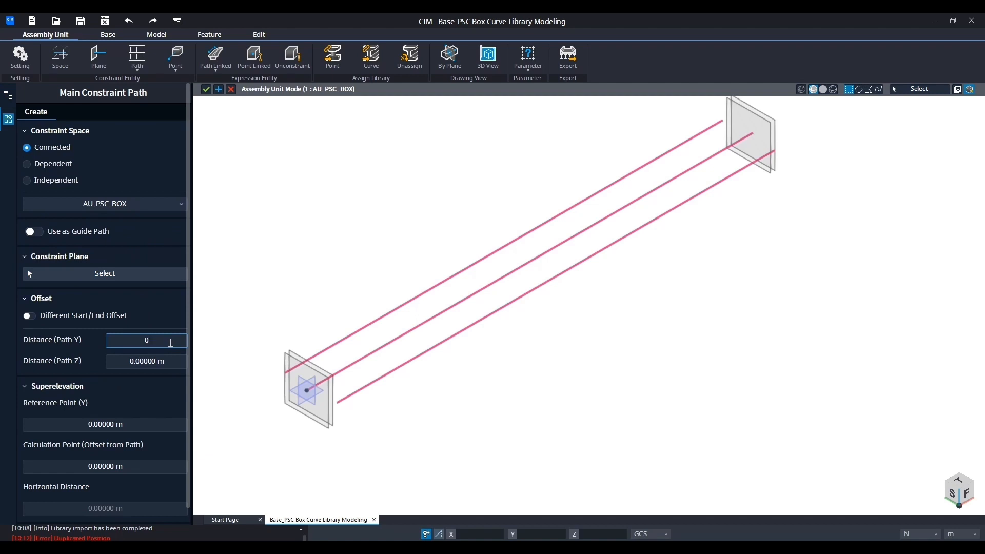
drag(172, 342, 112, 343)
click(134, 275)
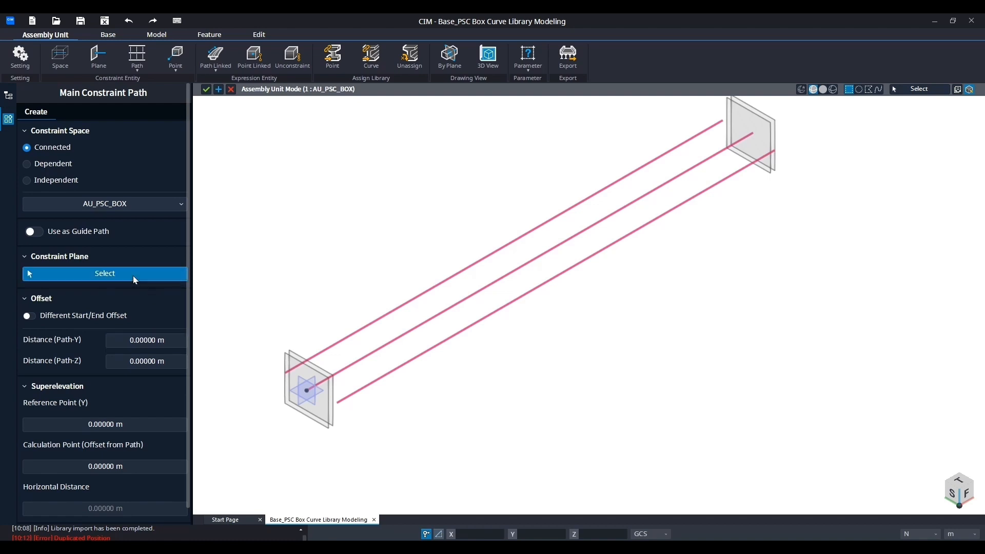
click(316, 367)
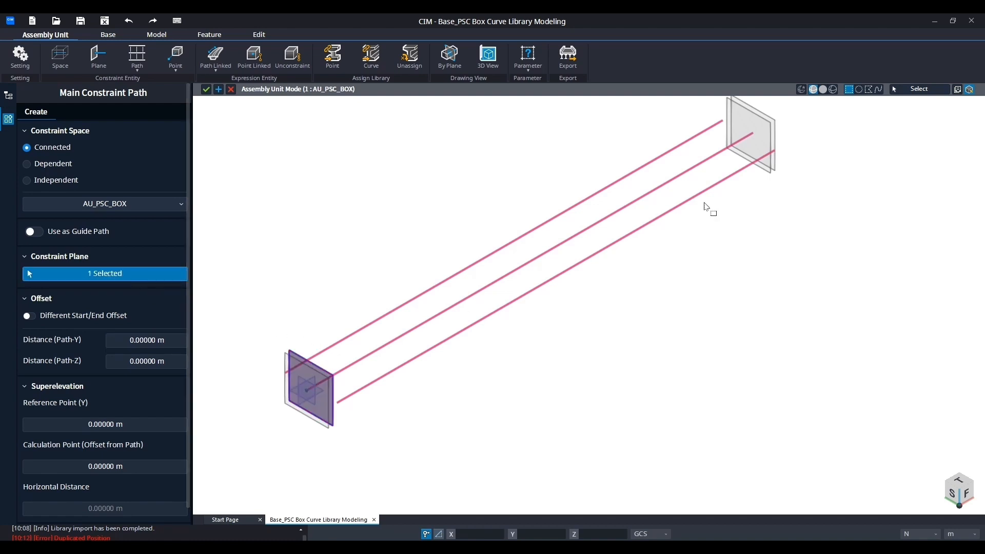
click(730, 128)
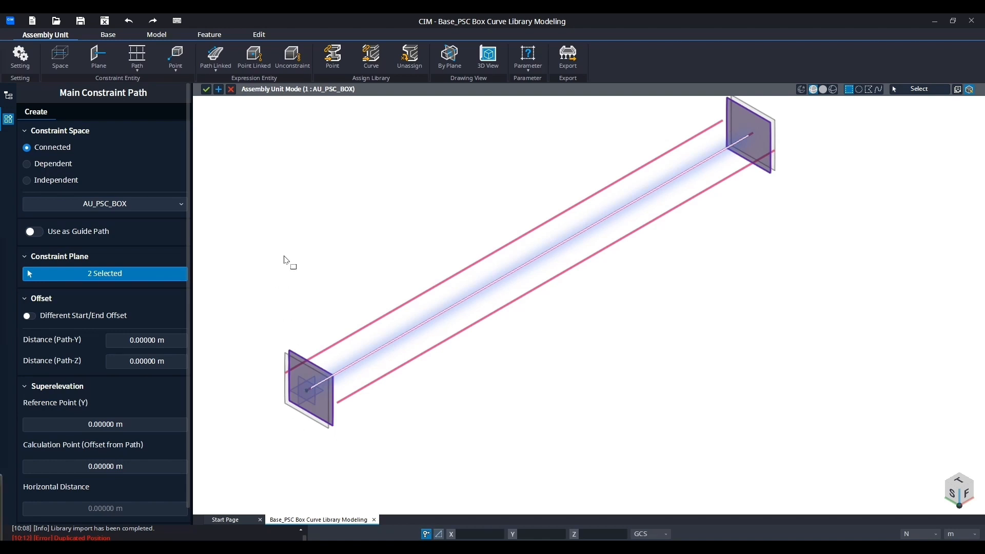
middle_drag(286, 257, 294, 271)
click(131, 341)
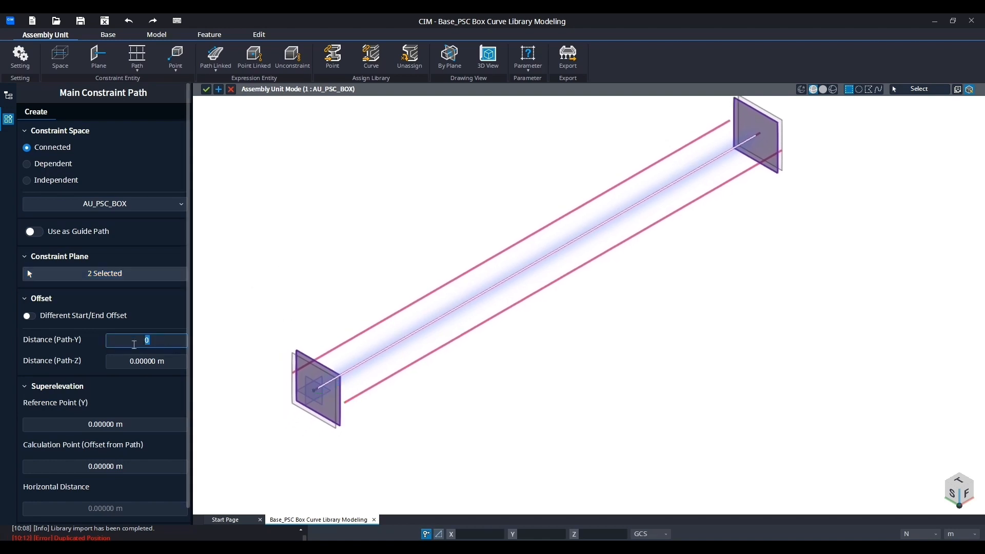
text(5.62)
key(Return)
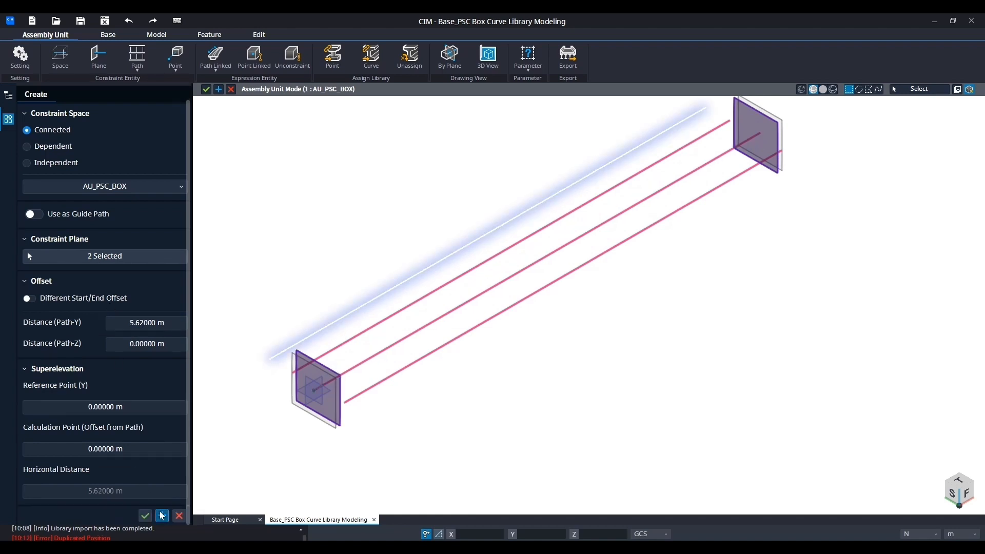
Create a main constraint path between the two inner constraint planes with a Path-Y distance of -5.62 m
click(143, 323)
text(-5.62)
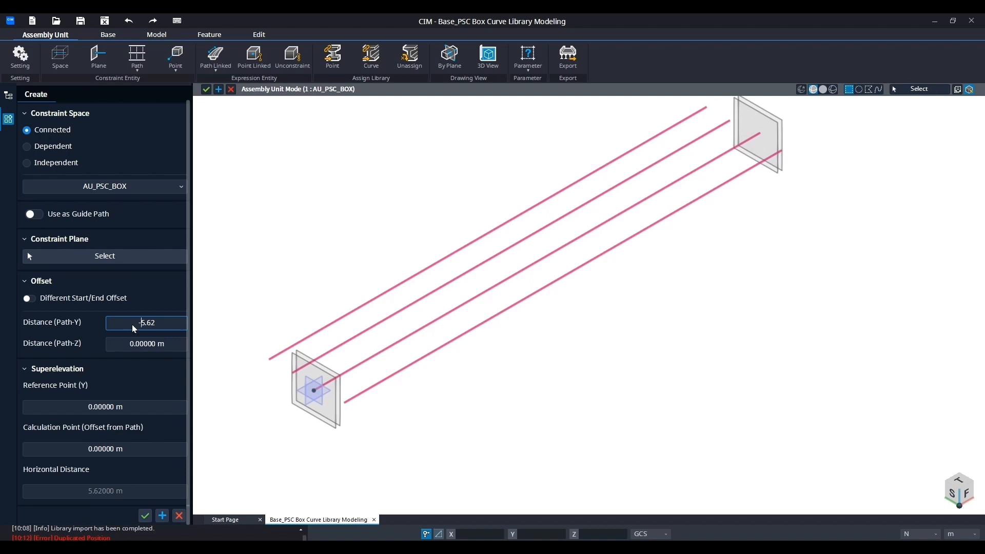
click(163, 516)
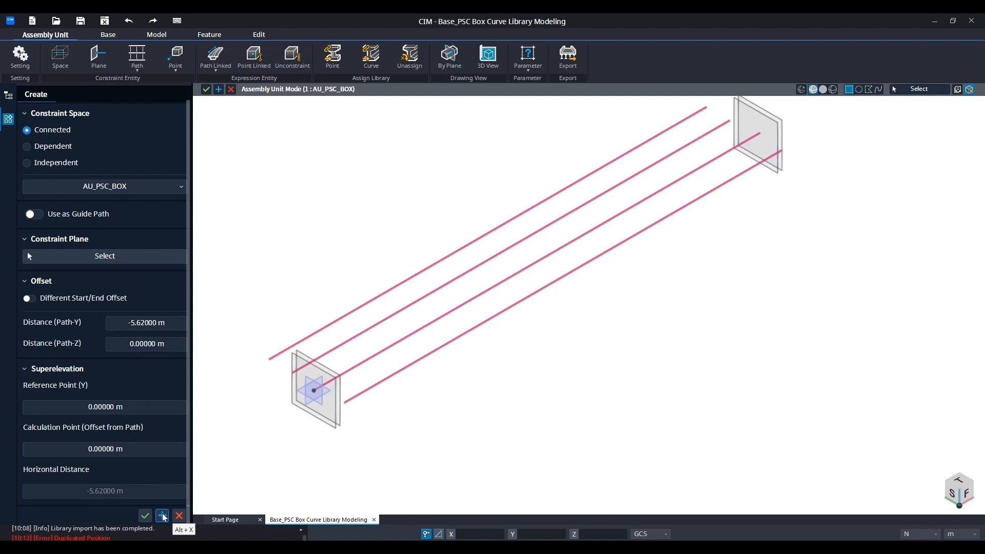
click(323, 365)
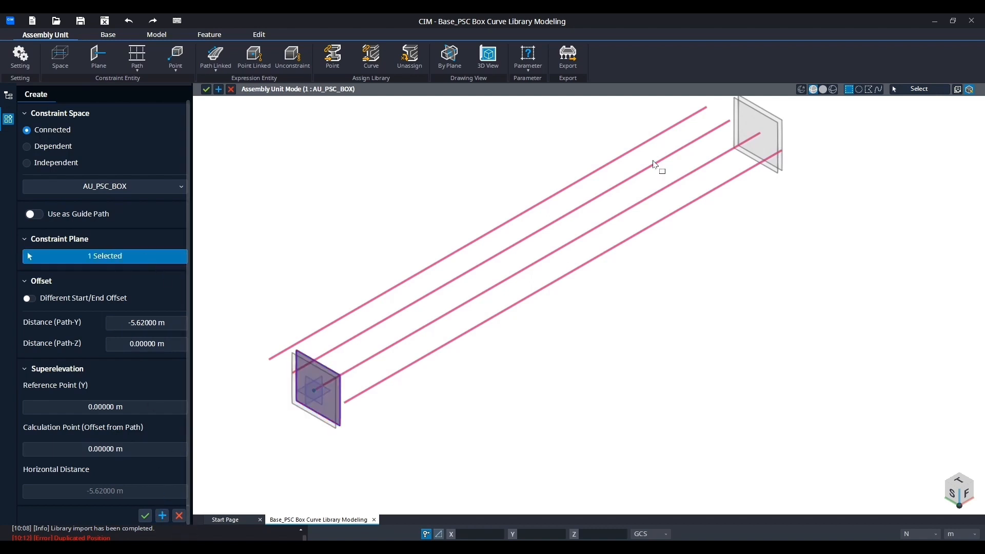
click(736, 119)
click(162, 515)
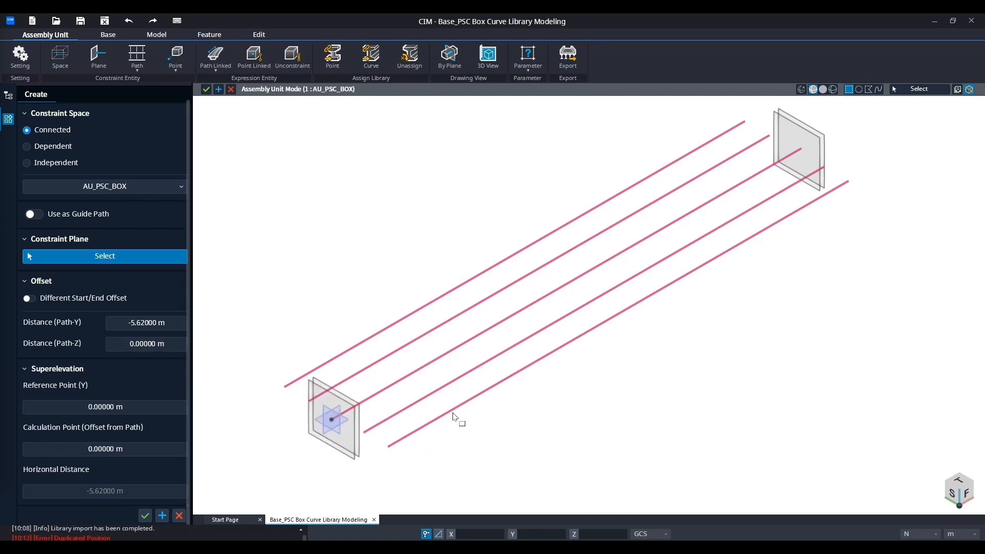
Create a main constraint path between the two inner constraint planes with a Path-Y distance of 0 m and a Path-Z distance of -0.08 m
click(349, 396)
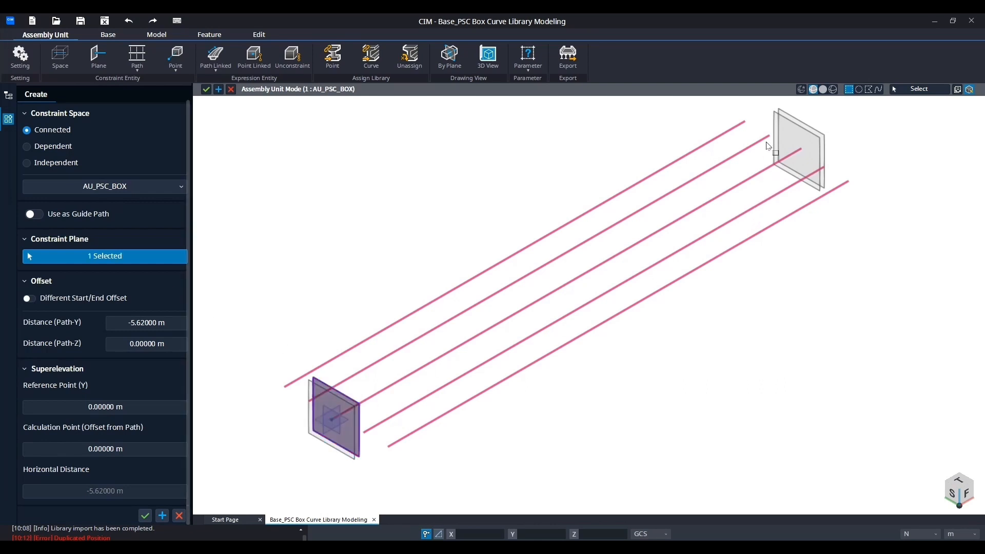
click(773, 128)
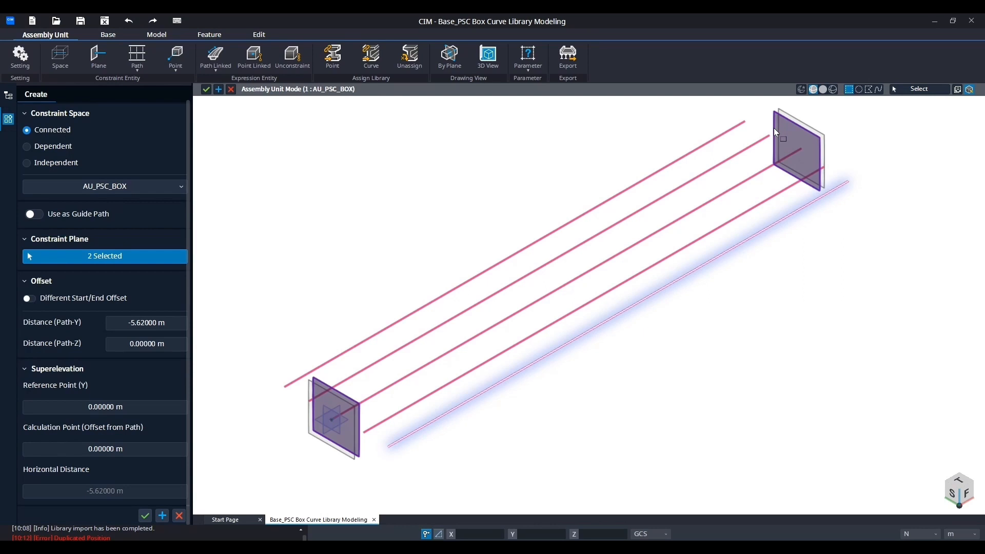
click(121, 324)
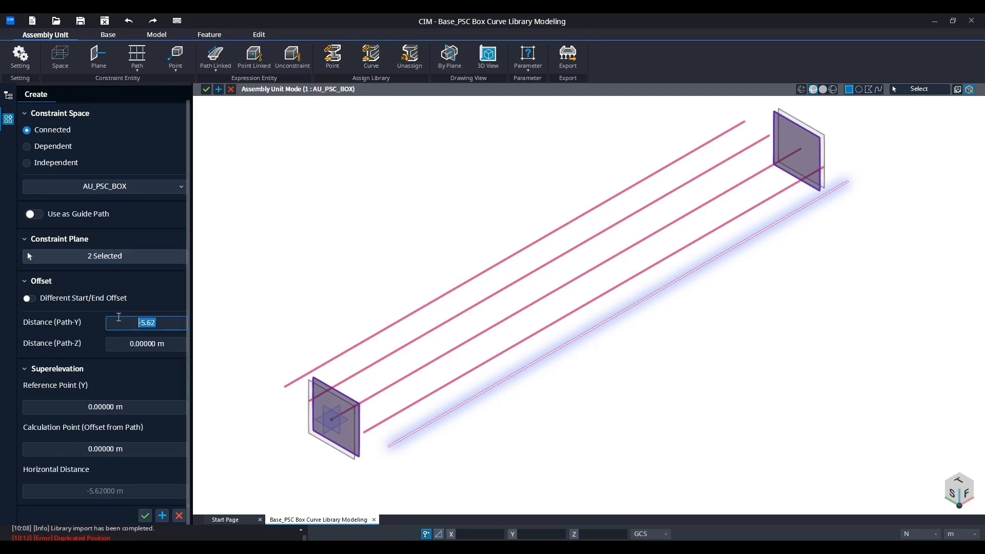
text(0)
click(172, 344)
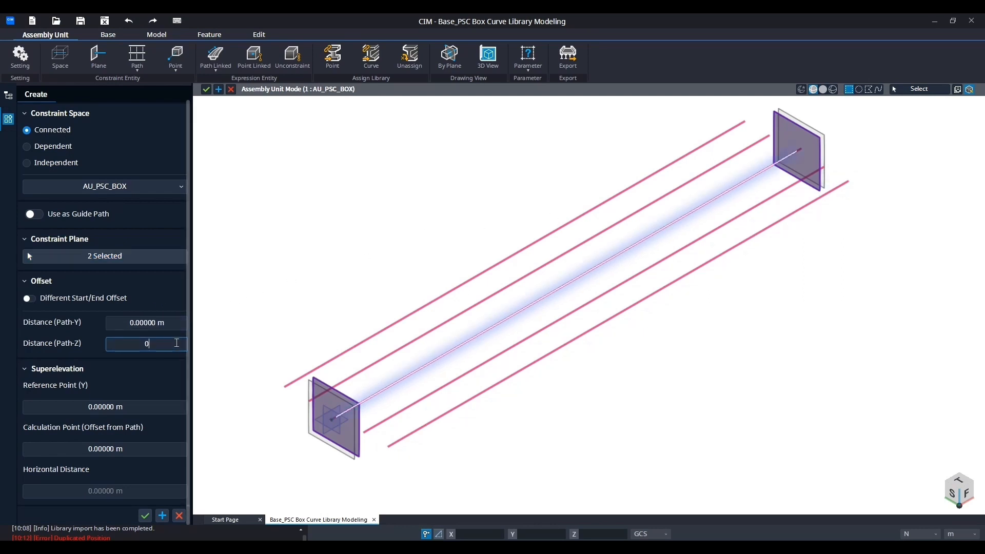
text(-0.08)
click(172, 321)
middle_drag(377, 399, 298, 232)
scroll(395, 437, up, 5)
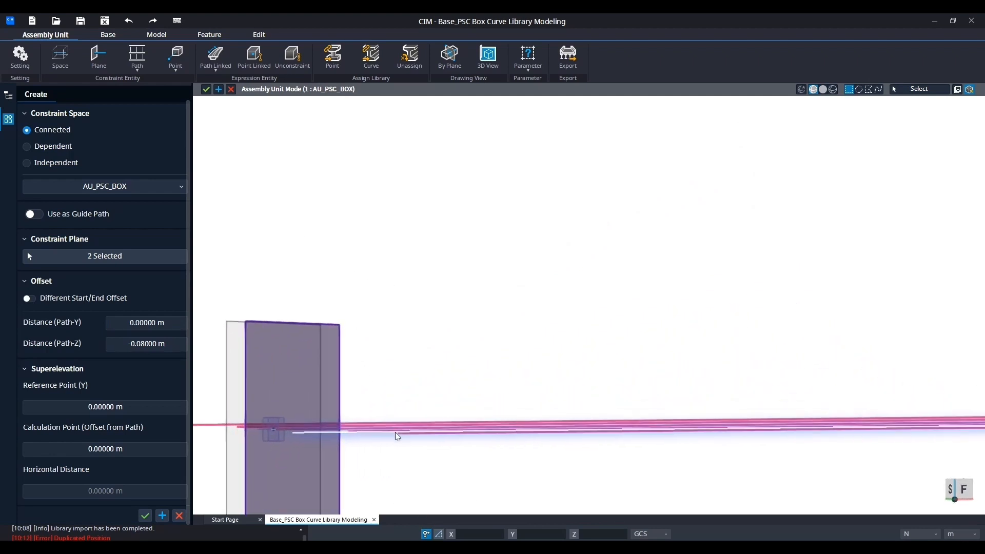
scroll(366, 441, up, 3)
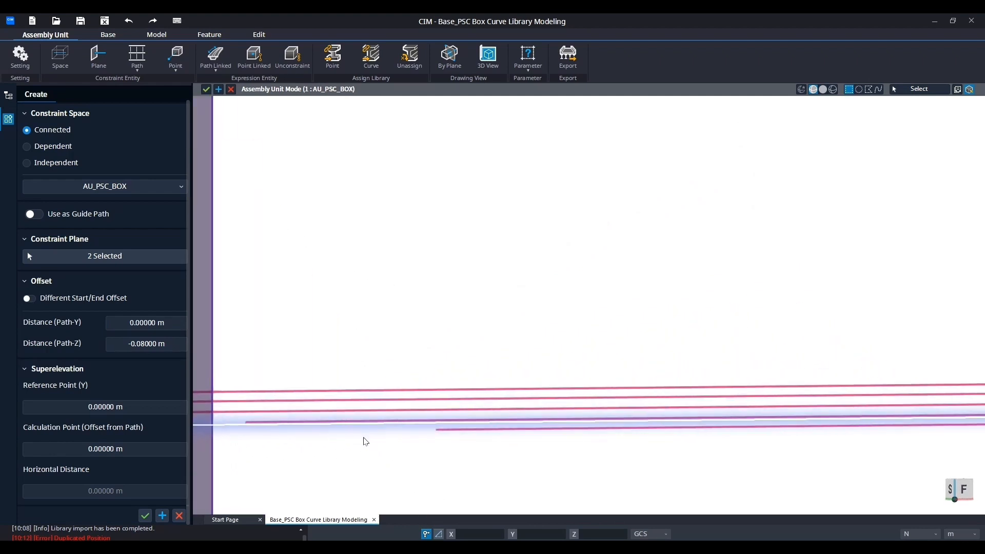
scroll(288, 432, up, 2)
middle_drag(276, 432, 563, 428)
scroll(476, 415, down, 8)
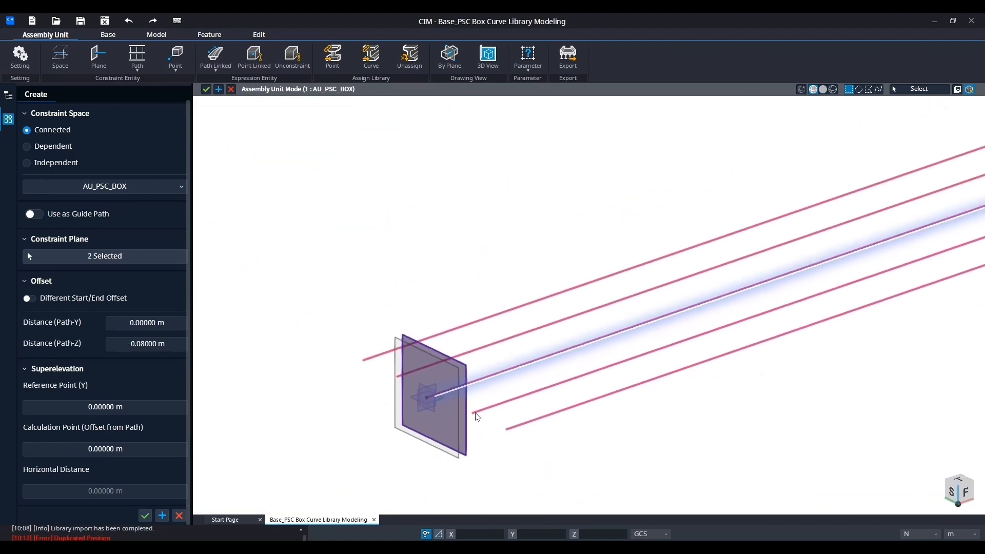
middle_drag(542, 373, 509, 403)
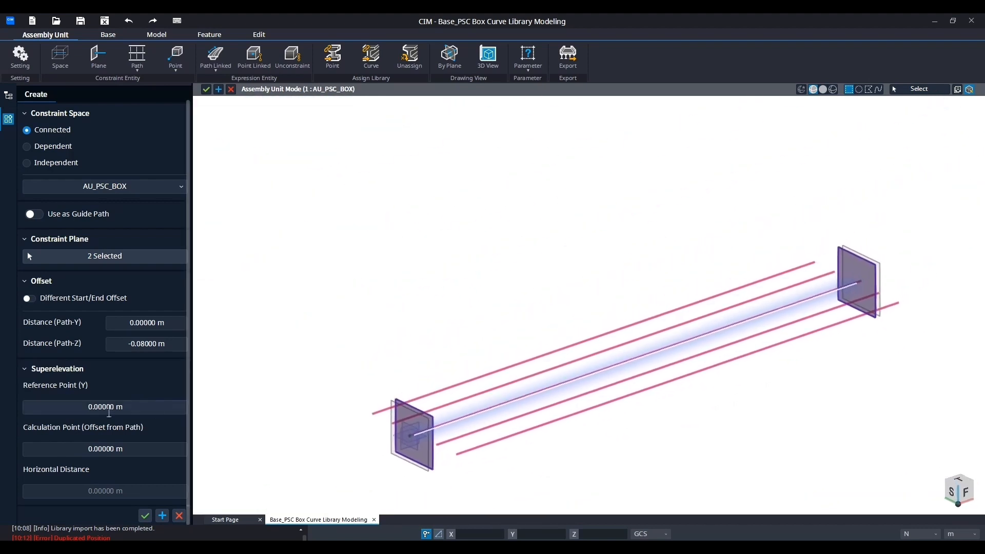
click(145, 516)
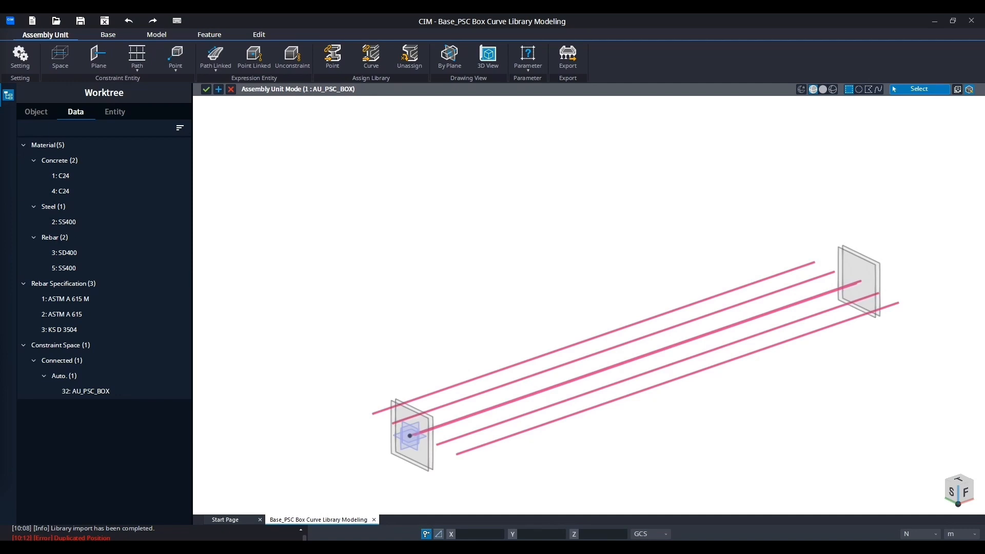
Start a curve library assignment of PSC Box and select the lower of the two central paths as its main constraint path
click(369, 65)
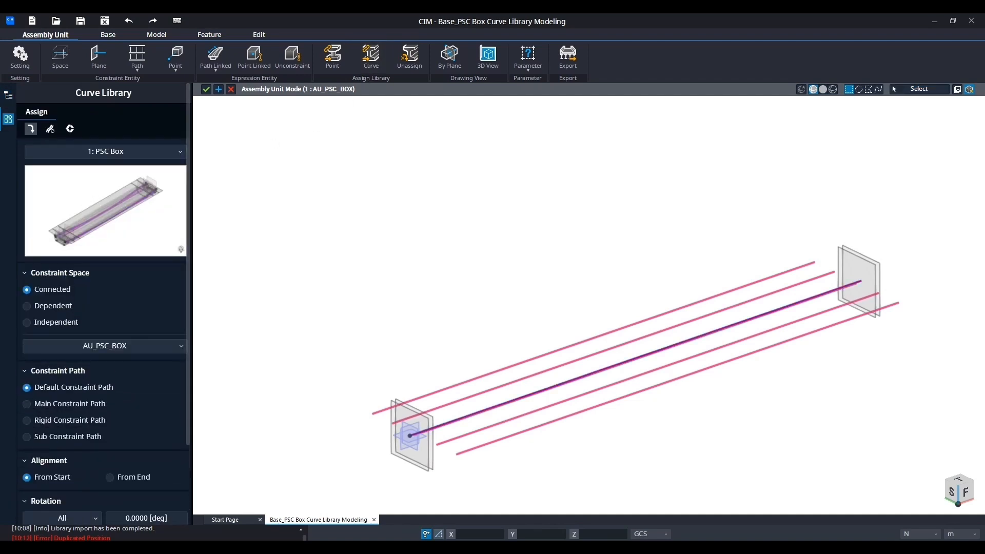
click(117, 151)
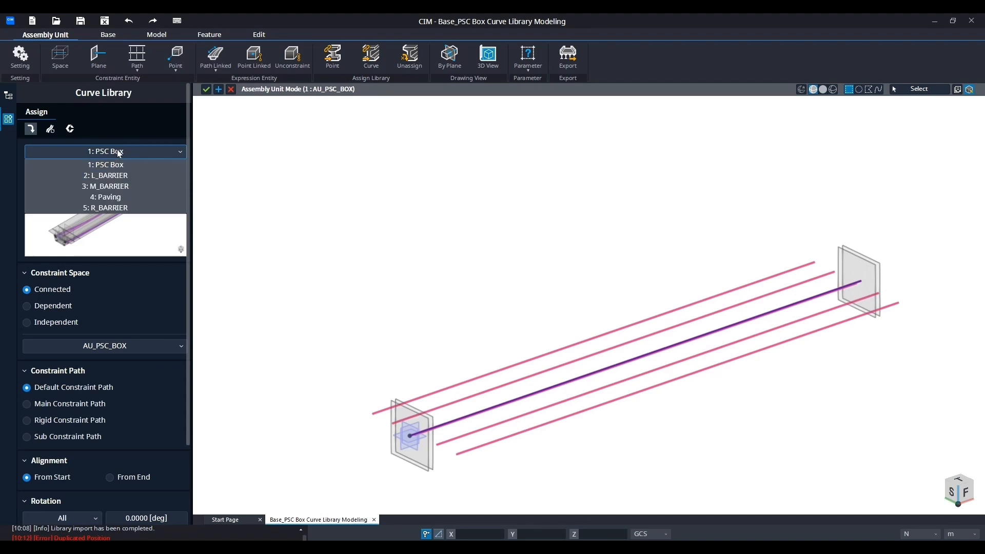
click(119, 151)
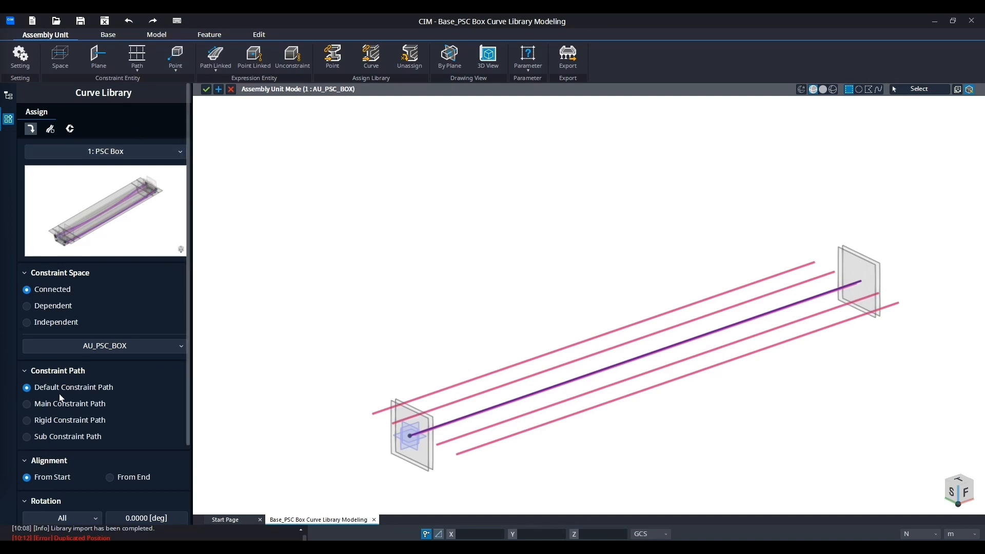
click(27, 404)
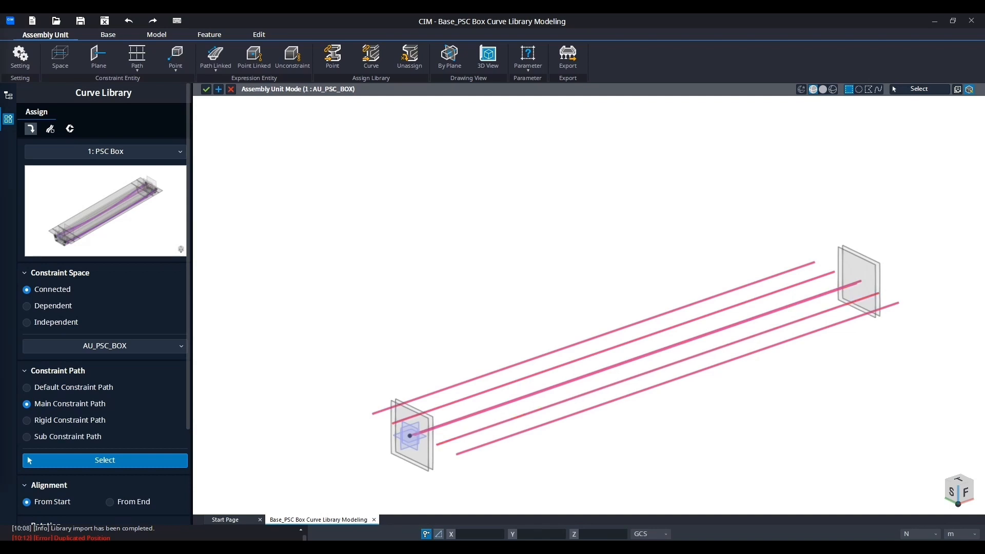
middle_drag(352, 255, 270, 184)
scroll(110, 404, down, 3)
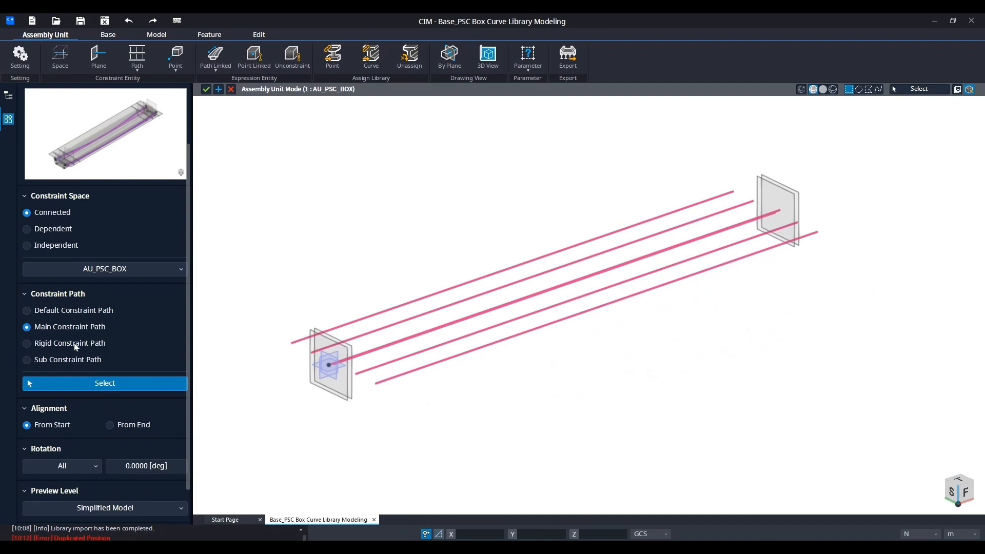
scroll(493, 321, up, 5)
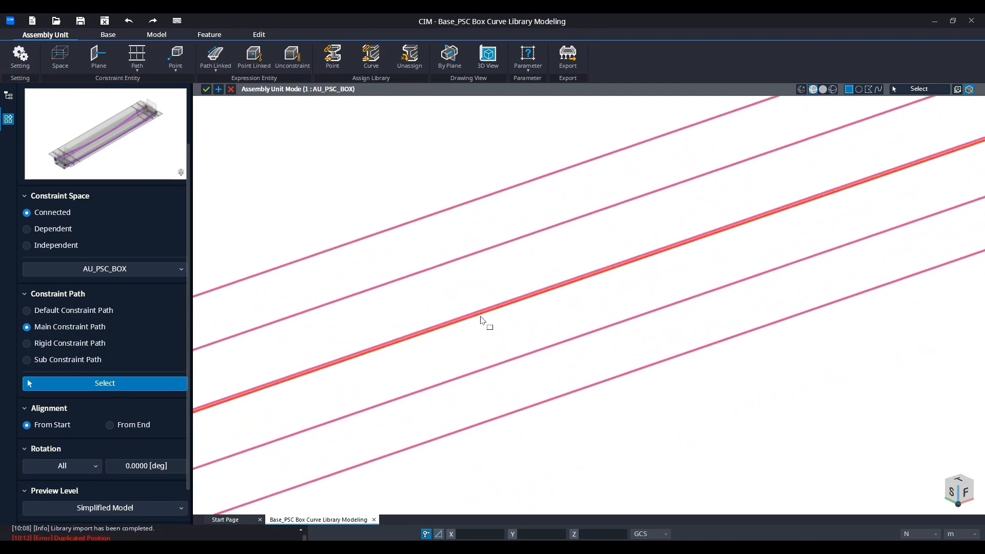
scroll(482, 321, up, 3)
click(483, 308)
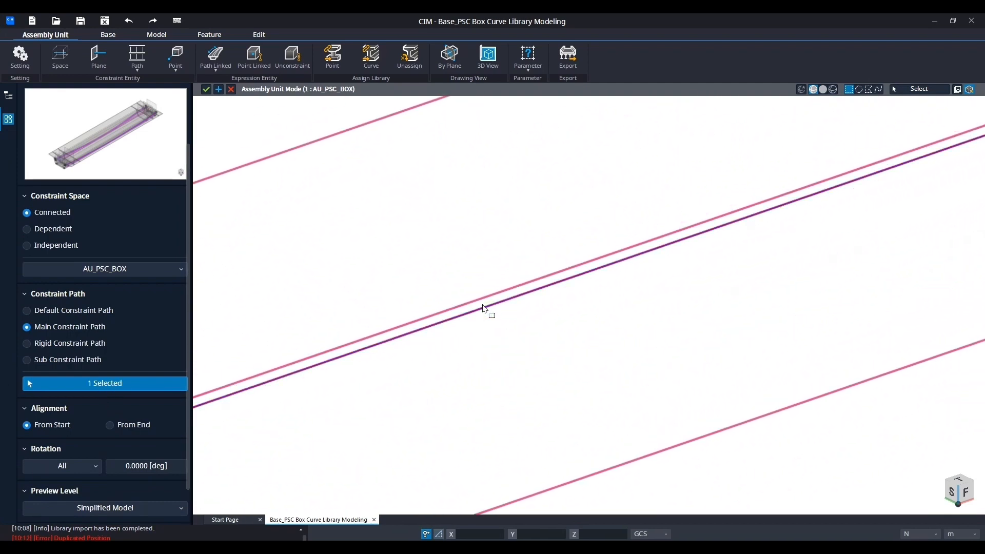
scroll(485, 313, down, 5)
scroll(541, 323, up, 3)
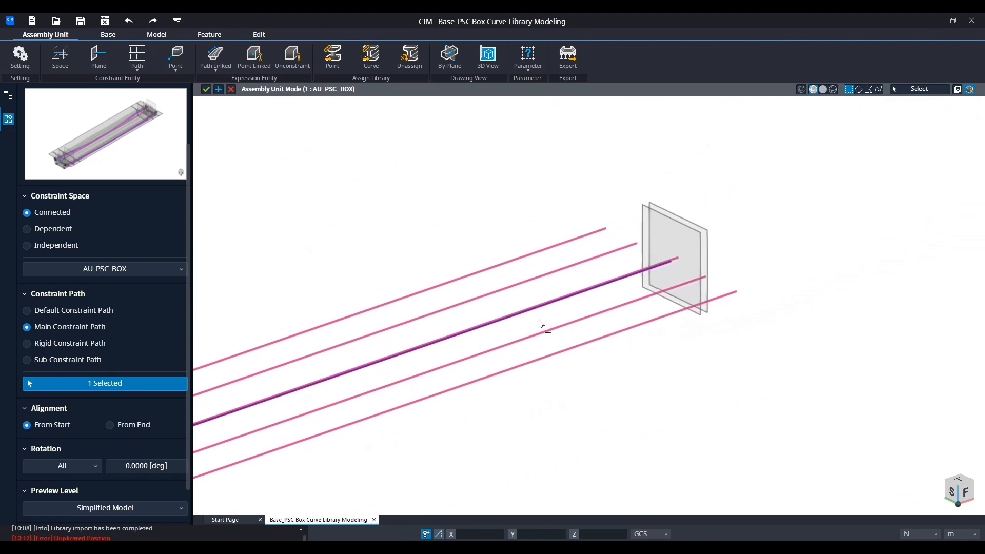
scroll(664, 266, up, 5)
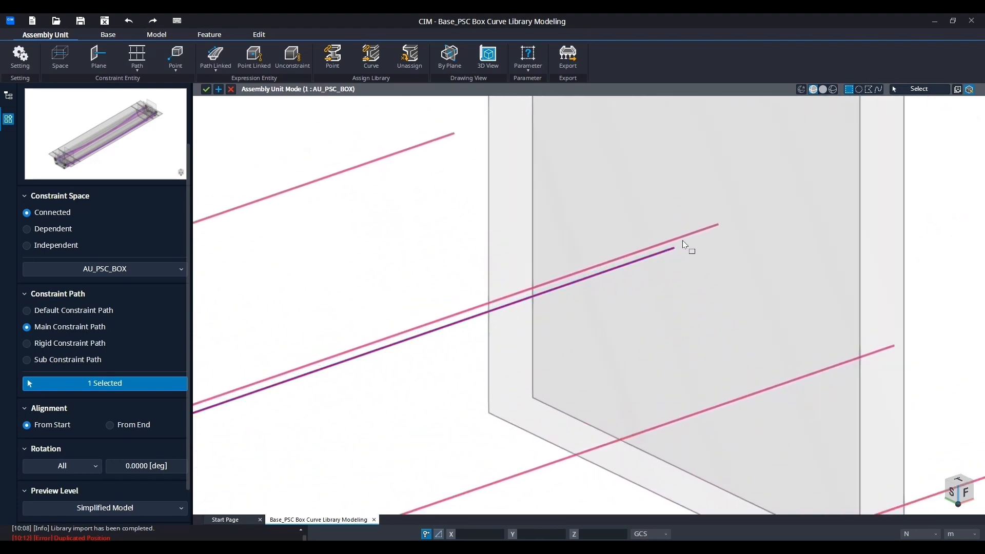
scroll(688, 245, down, 6)
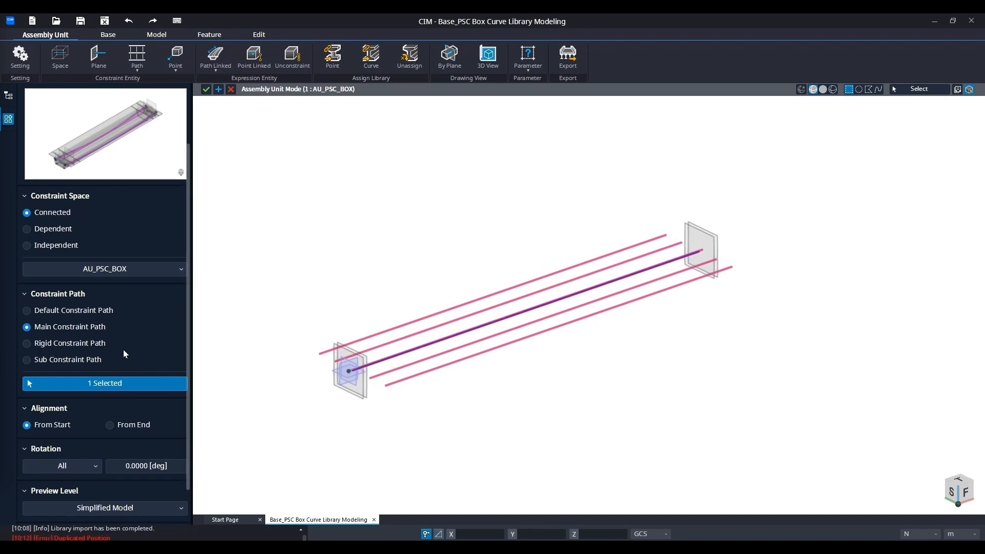
Preview the PSC Box as a simplified model and assign it to the selected path, aligned from the start
scroll(124, 350, down, 1)
click(118, 489)
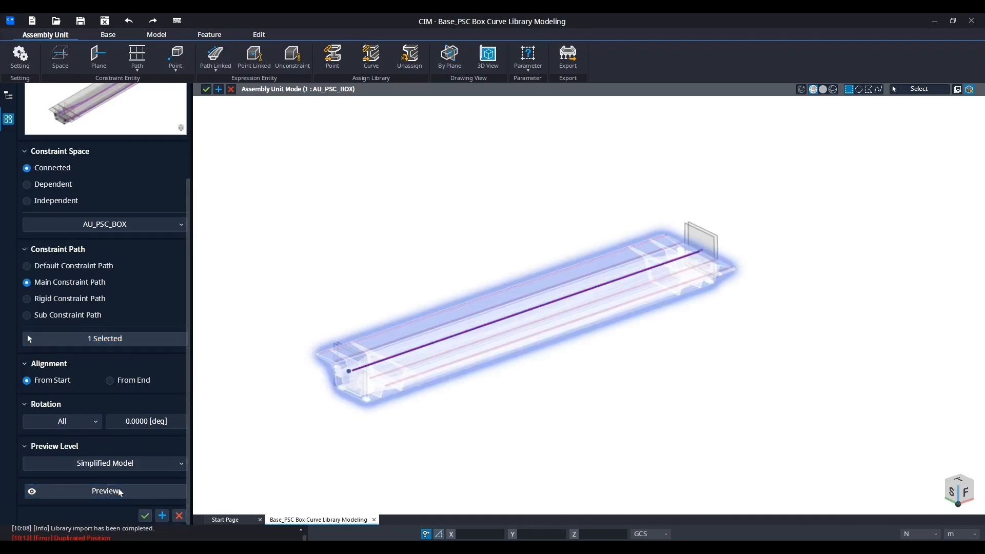
click(164, 518)
middle_drag(485, 340, 452, 360)
scroll(452, 364, up, 2)
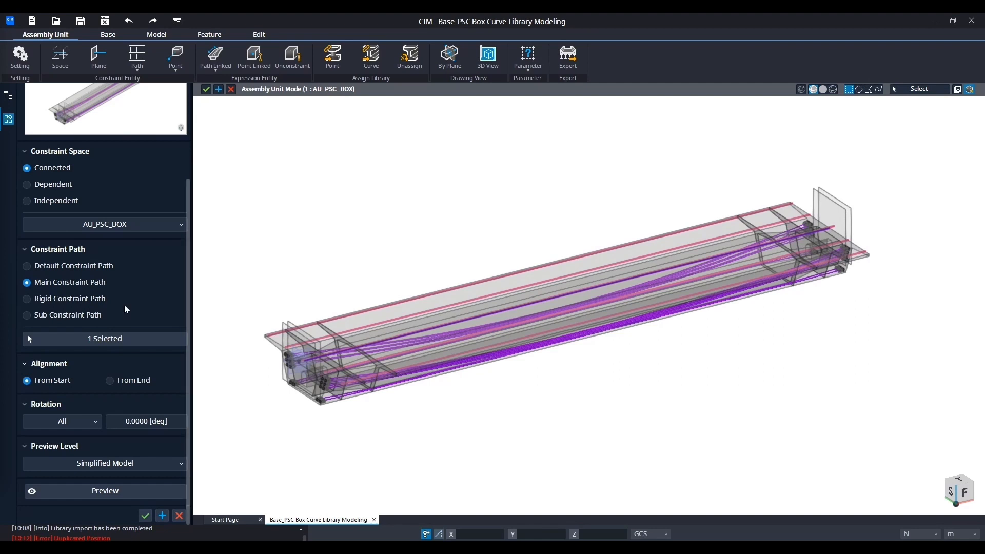
Assign the L_BARRIER curve library to the outermost main constraint path on the 5.62 m offset side of the box
scroll(109, 277, up, 3)
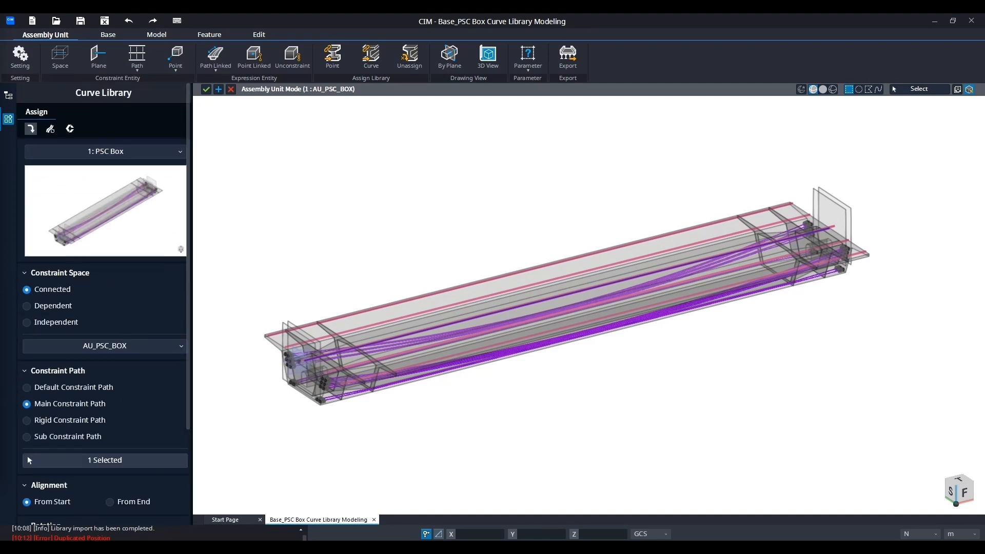
click(105, 151)
click(70, 177)
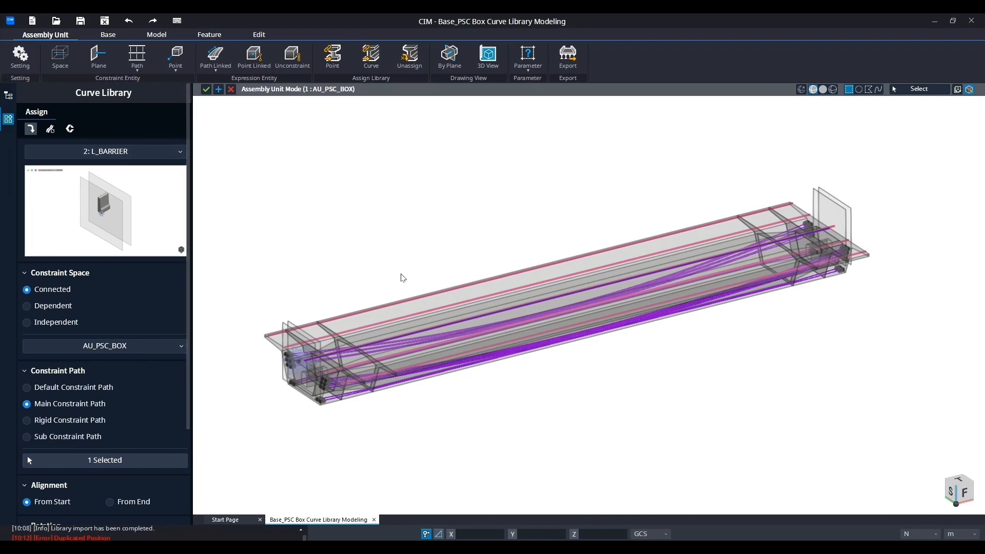
click(103, 460)
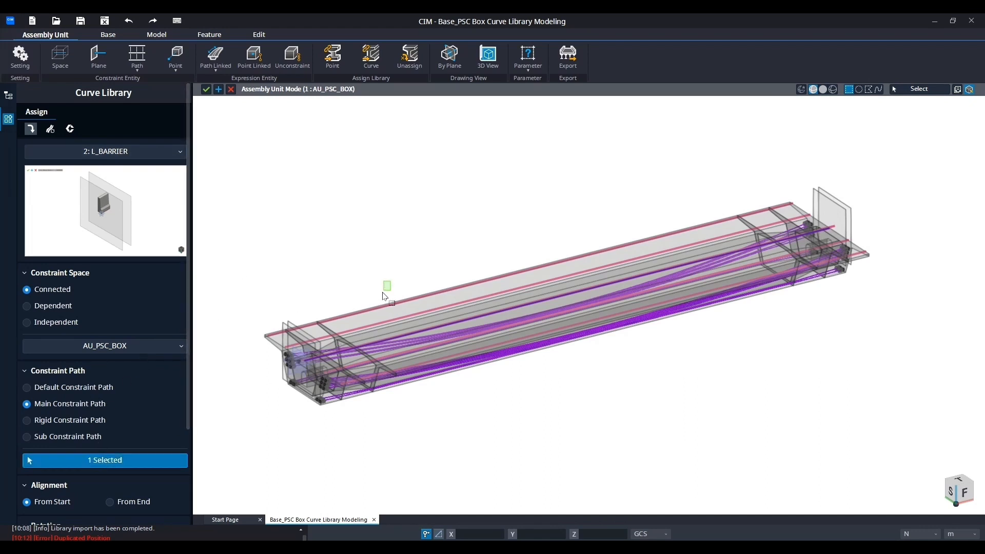
drag(382, 293, 371, 313)
middle_drag(412, 223, 489, 224)
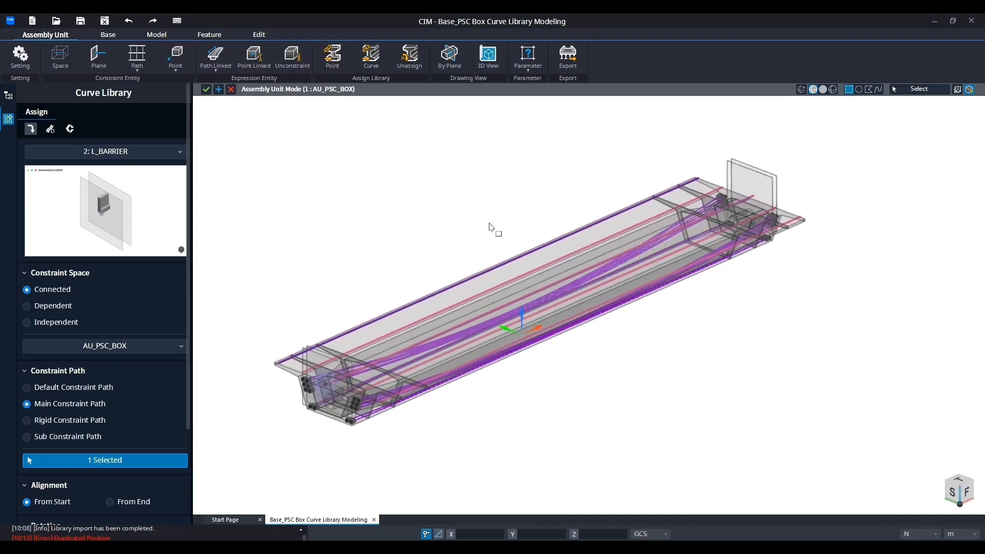
scroll(122, 417, down, 5)
click(160, 516)
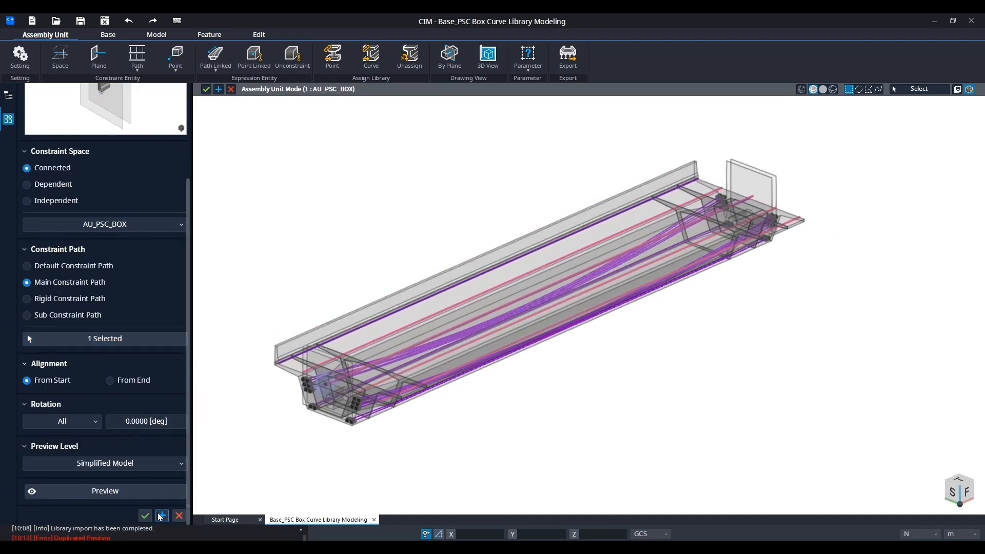
Assign the R_BARRIER curve library to the outermost main constraint path on the -5.62 m offset side of the box
scroll(121, 185, up, 3)
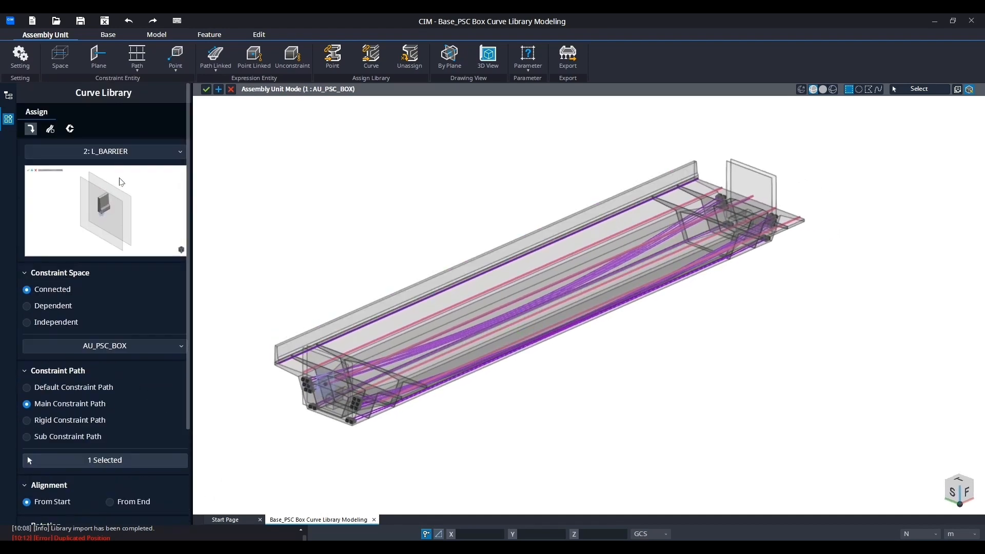
click(121, 151)
click(120, 201)
middle_drag(513, 328, 808, 311)
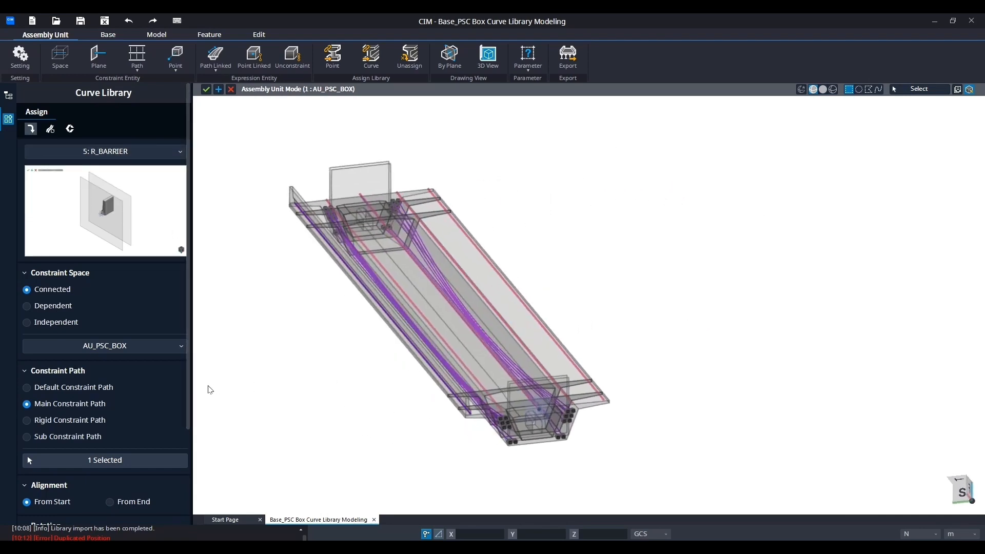
click(125, 458)
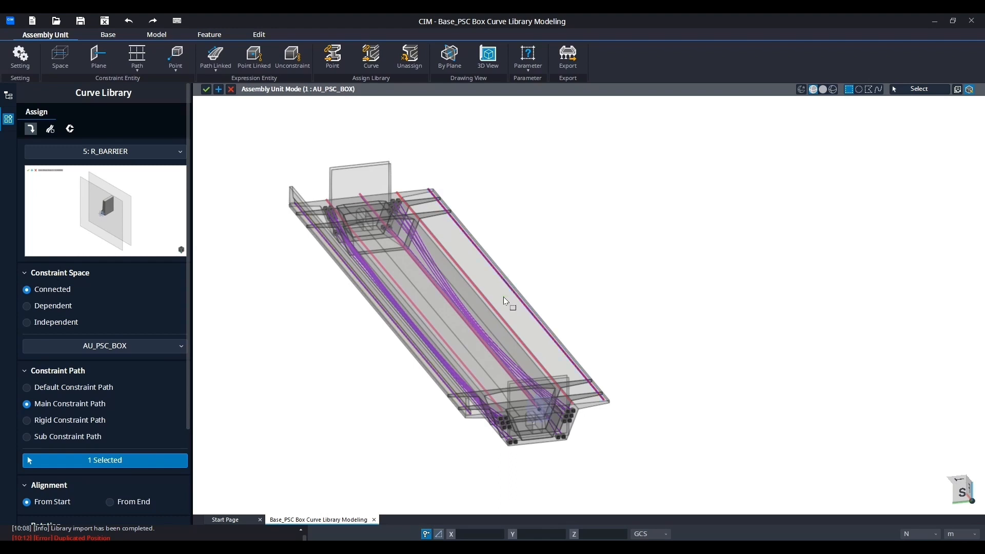
scroll(133, 439, down, 3)
click(162, 516)
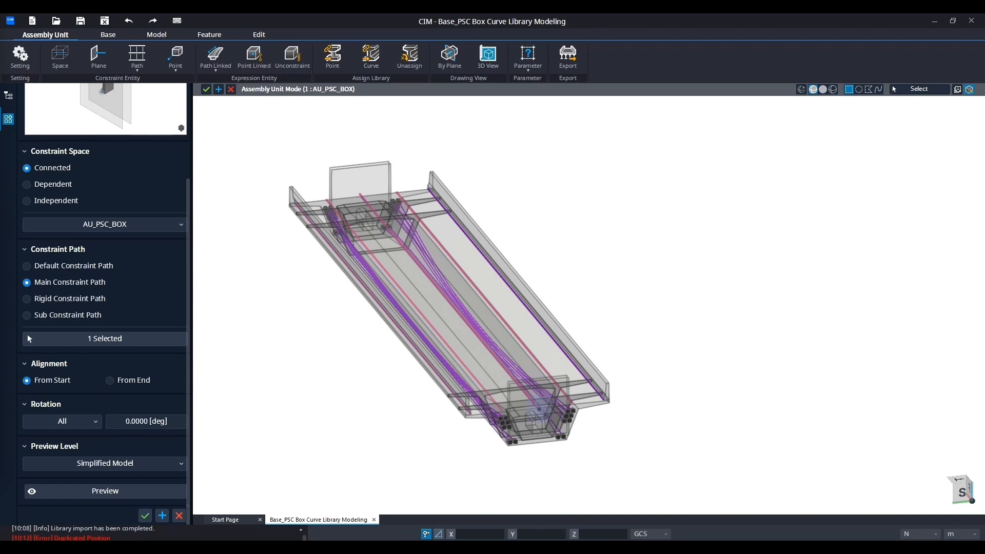
scroll(123, 179, up, 3)
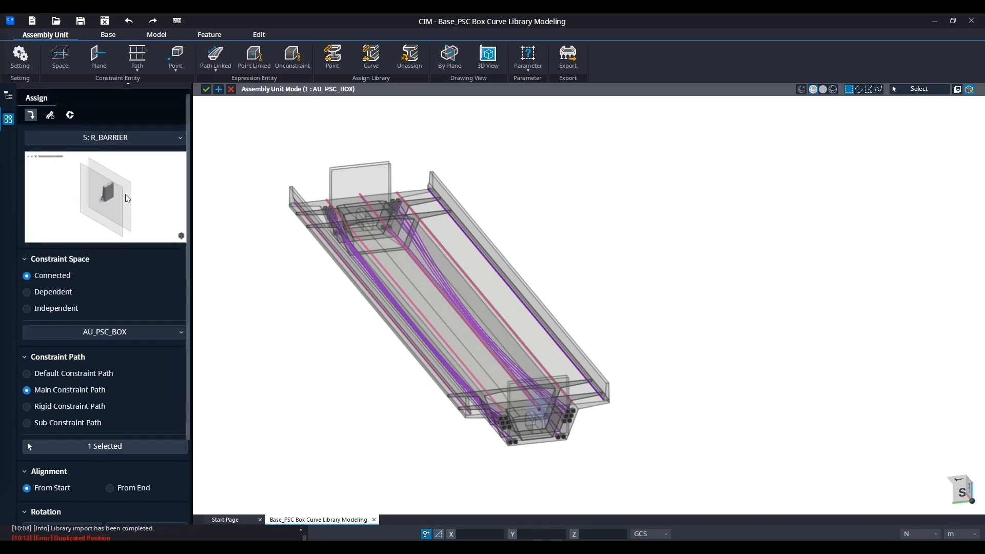
Assign the M_BARRIER curve library to the central main constraint path along the middle of the deck, aligned from the start
click(119, 138)
click(116, 171)
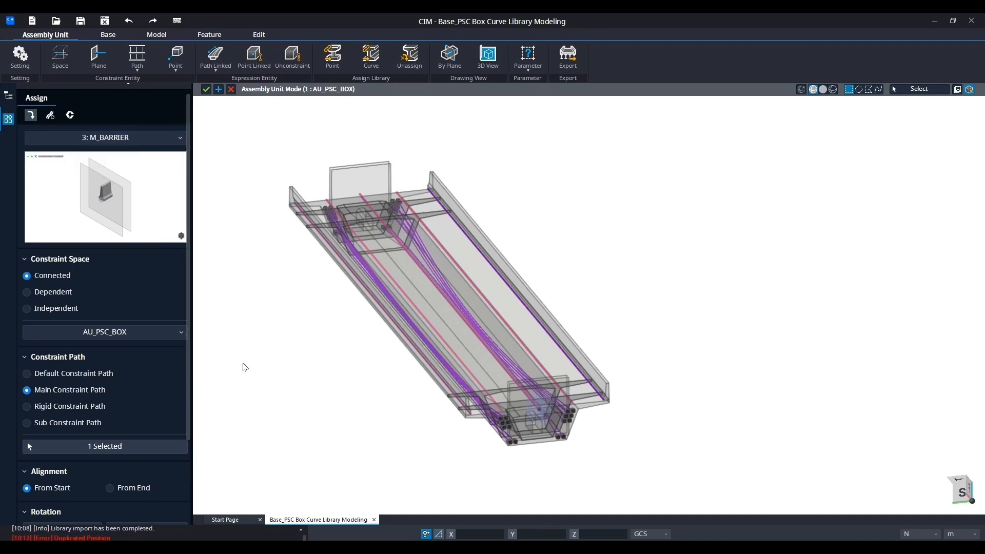
click(484, 342)
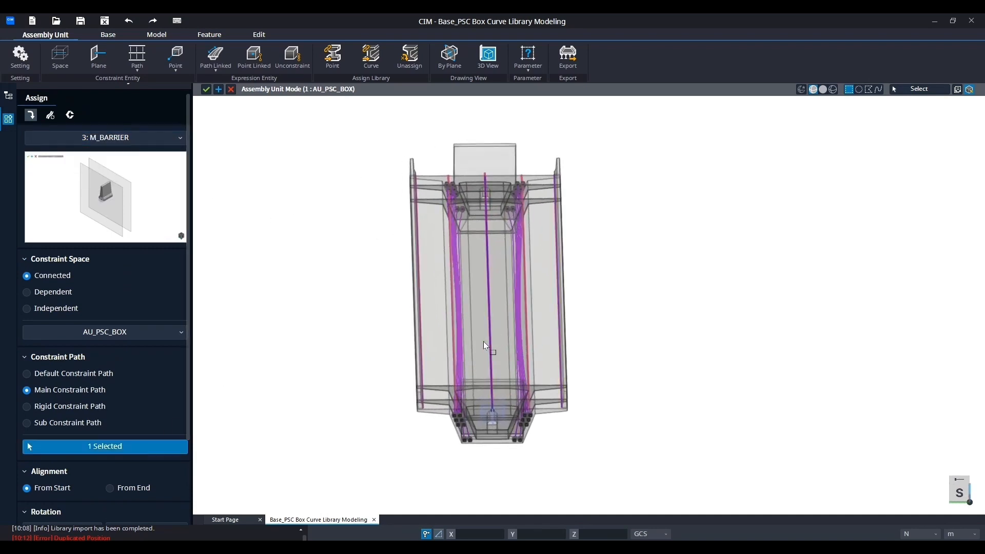
middle_drag(625, 367, 238, 363)
scroll(118, 471, down, 3)
click(29, 339)
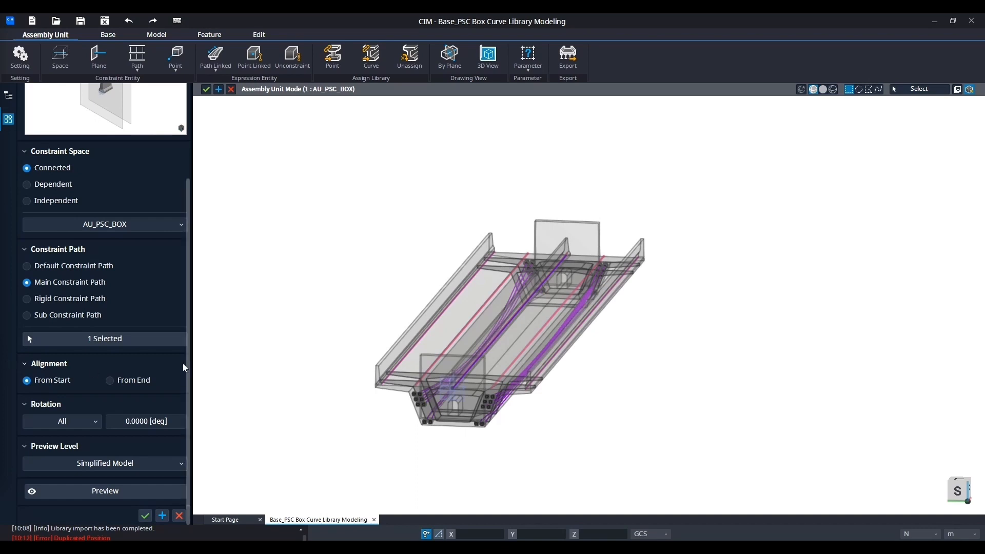
Assign the Paving curve library to the main constraint path midway between the middle barrier and the left-hand outer barrier
scroll(116, 228, up, 3)
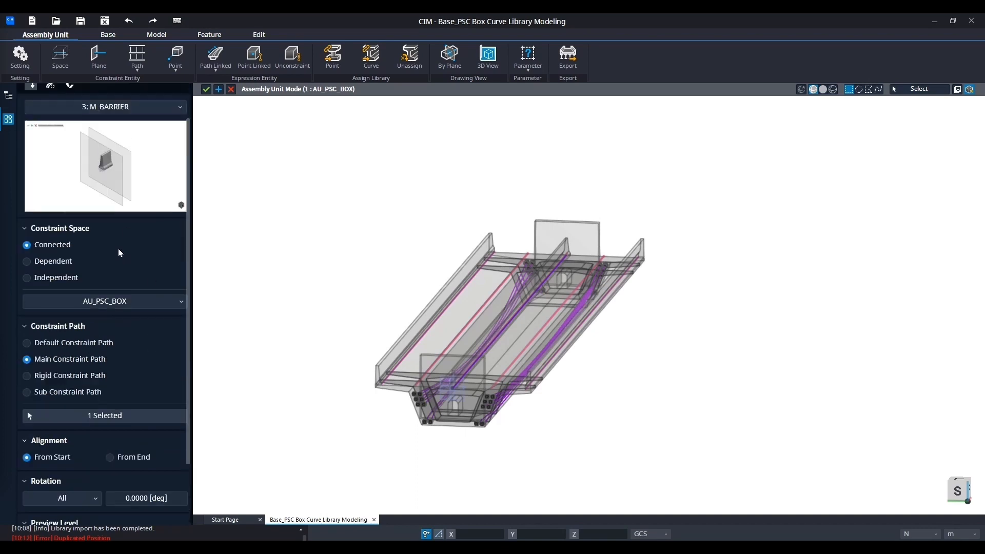
click(105, 122)
click(109, 170)
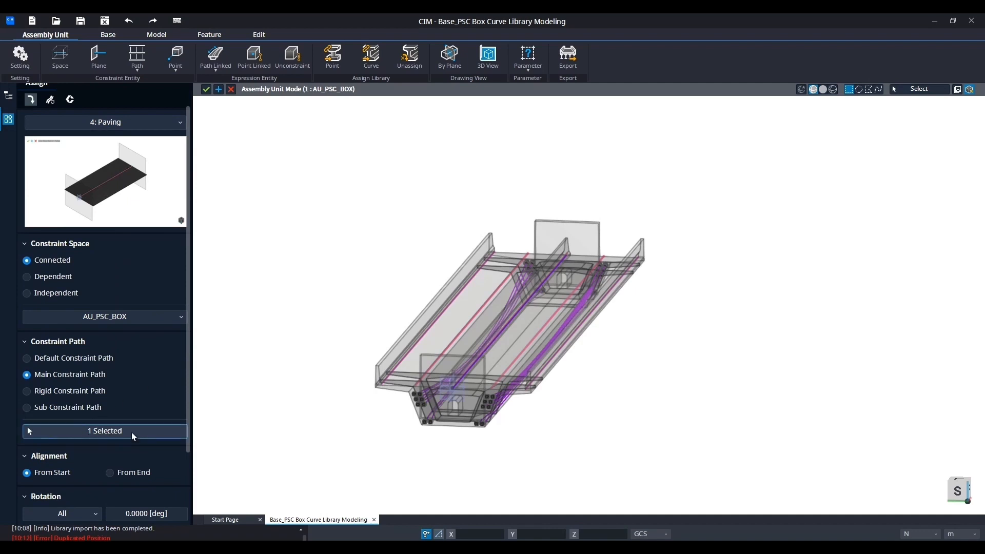
scroll(132, 434, down, 1)
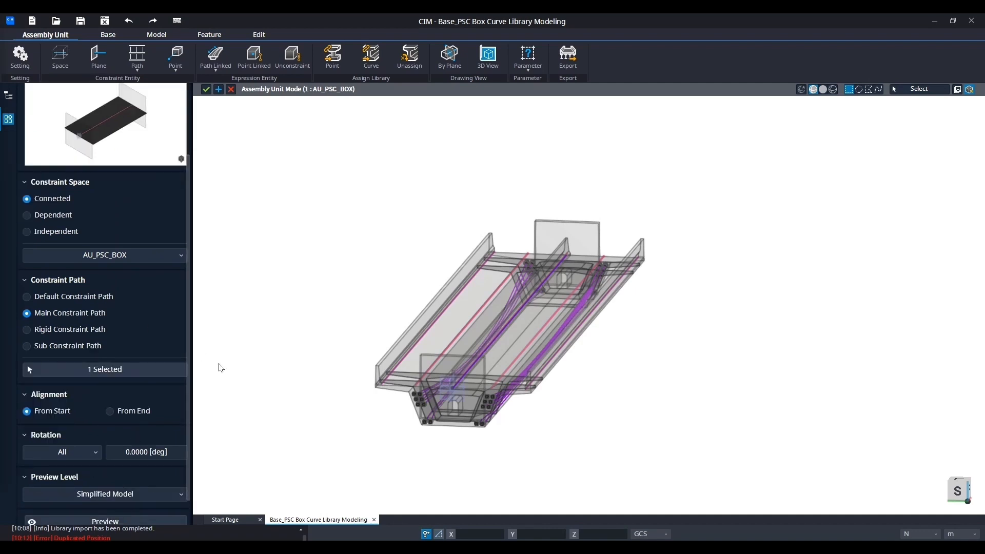
click(166, 370)
click(443, 350)
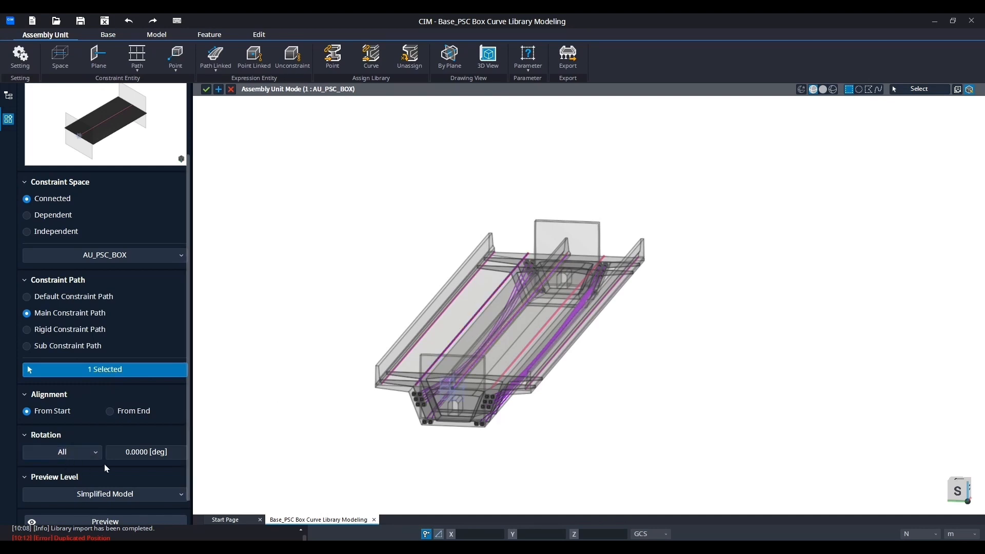
scroll(105, 466, down, 1)
click(161, 516)
Reopen the main constraint path selection for another Paving assignment
scroll(551, 331, up, 3)
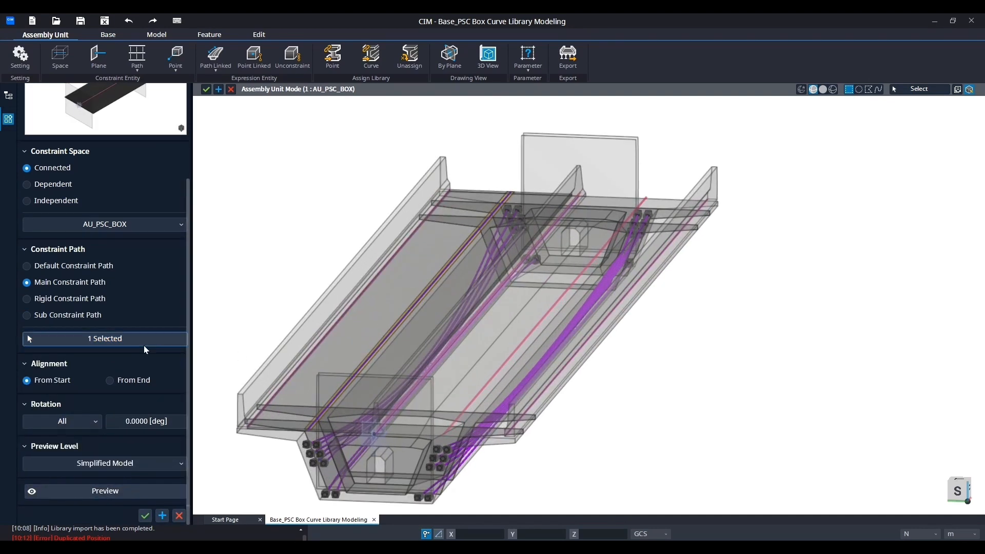
click(184, 340)
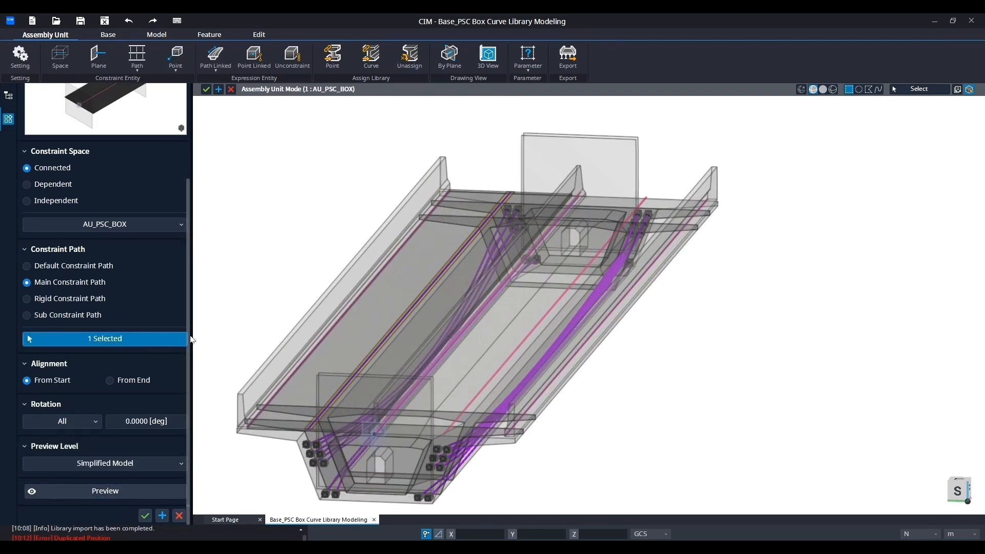
Assign the current curve library item to the remaining main constraint path of AU_PSC_BOX, aligned from the start
click(525, 340)
click(147, 515)
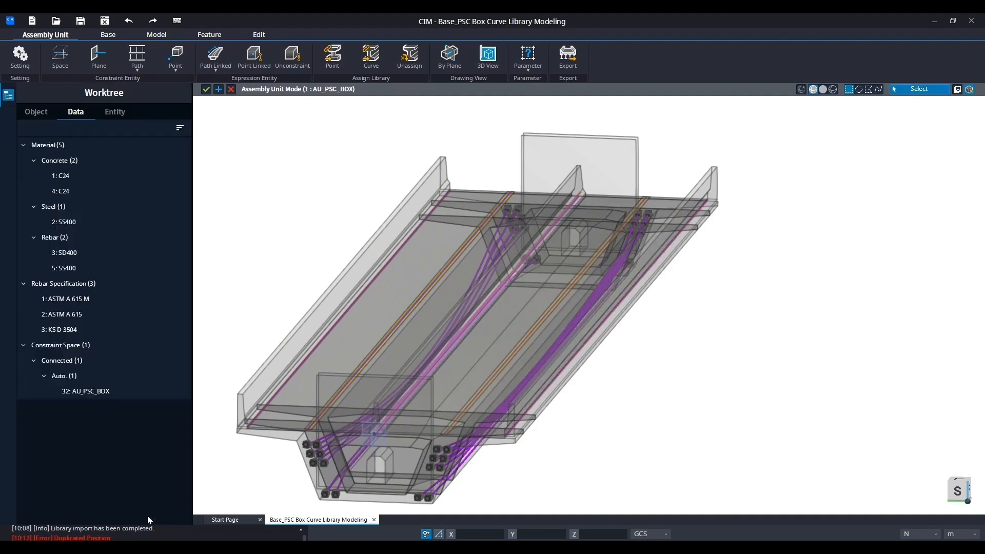
scroll(614, 346, up, 4)
middle_drag(636, 347, 674, 339)
scroll(580, 355, down, 3)
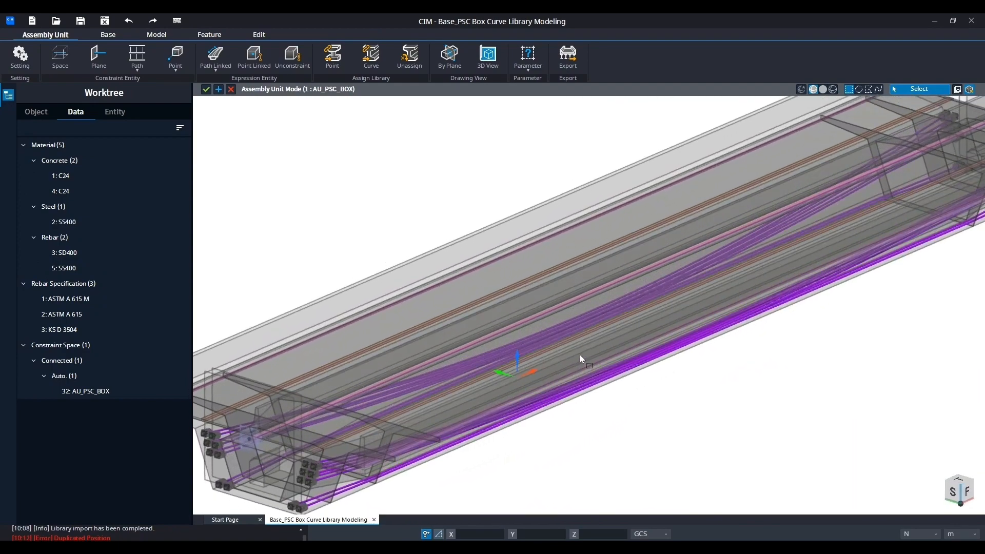
scroll(559, 357, down, 3)
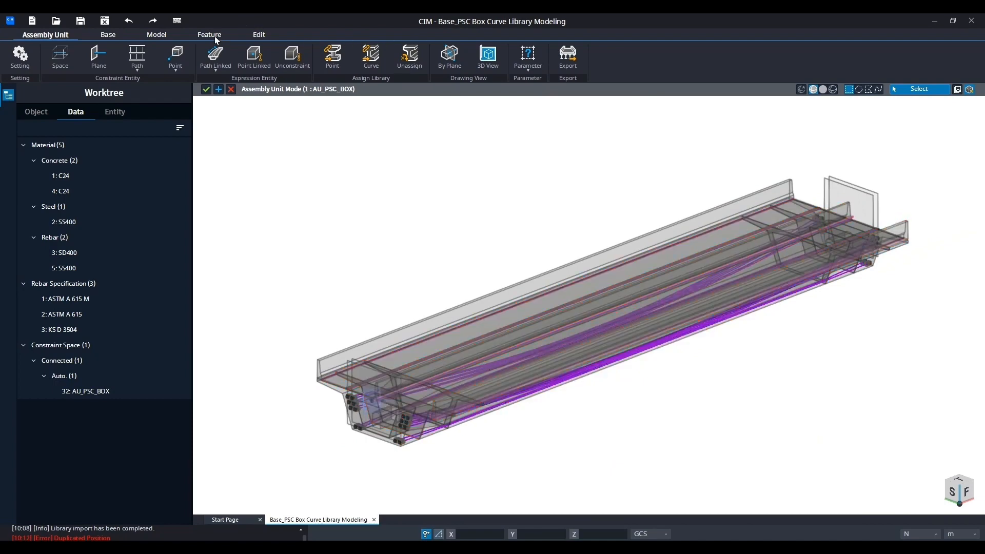
Set the concrete member transparency to 0.5 in the view options
click(107, 34)
click(214, 56)
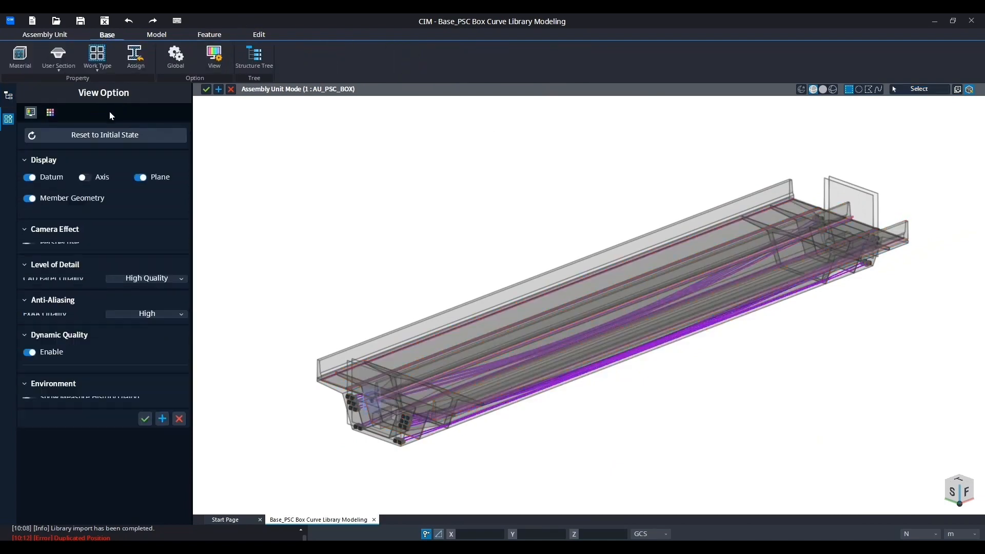
click(50, 112)
click(144, 202)
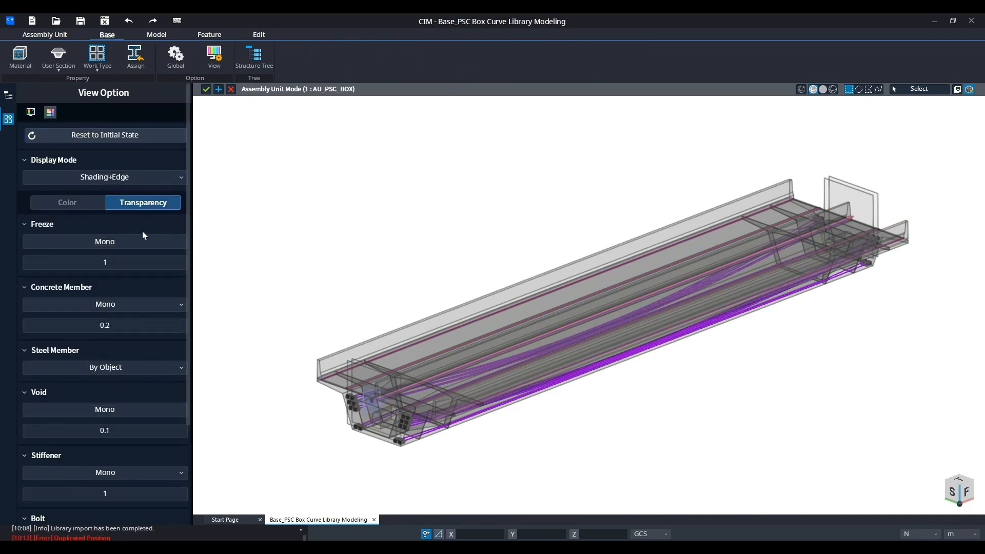
click(51, 326)
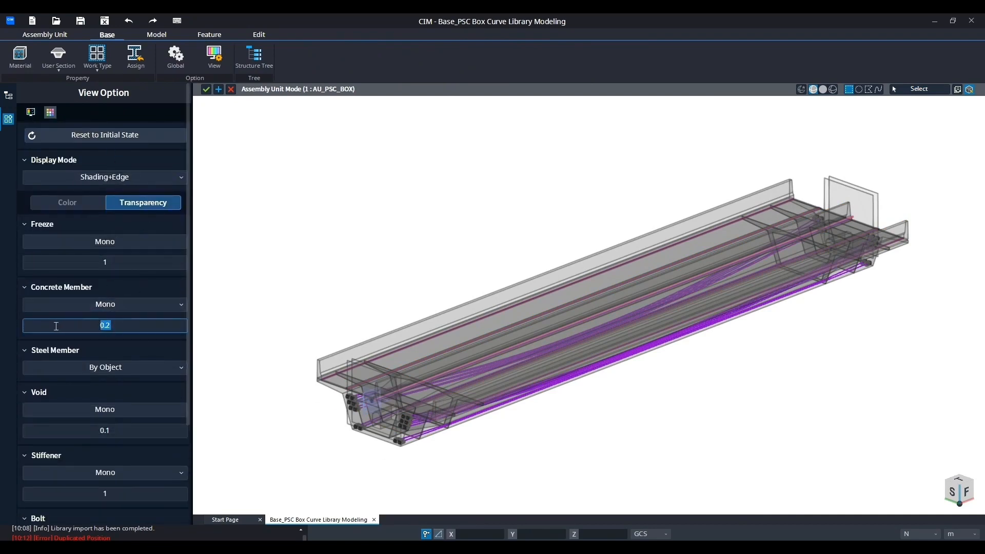
text(0.5)
scroll(103, 342, down, 3)
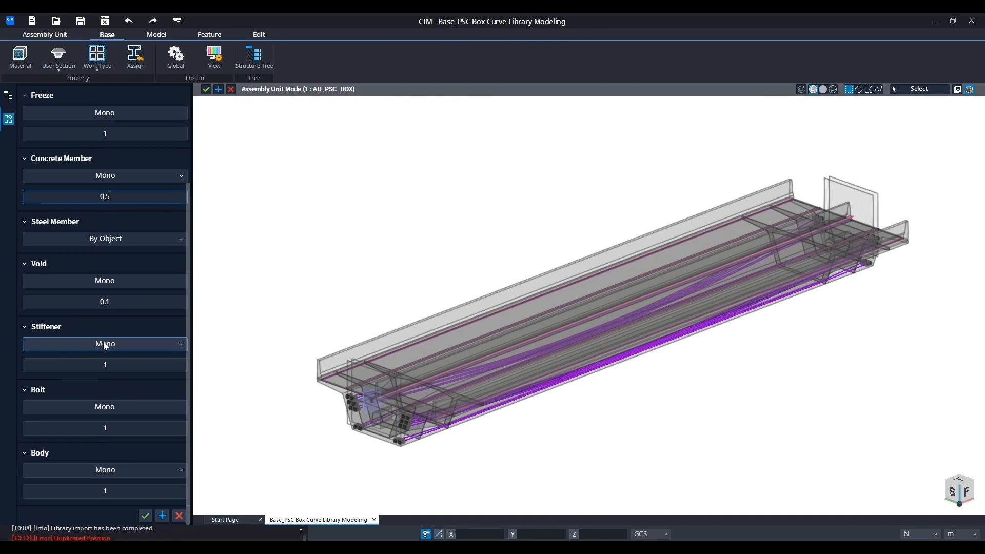
click(146, 516)
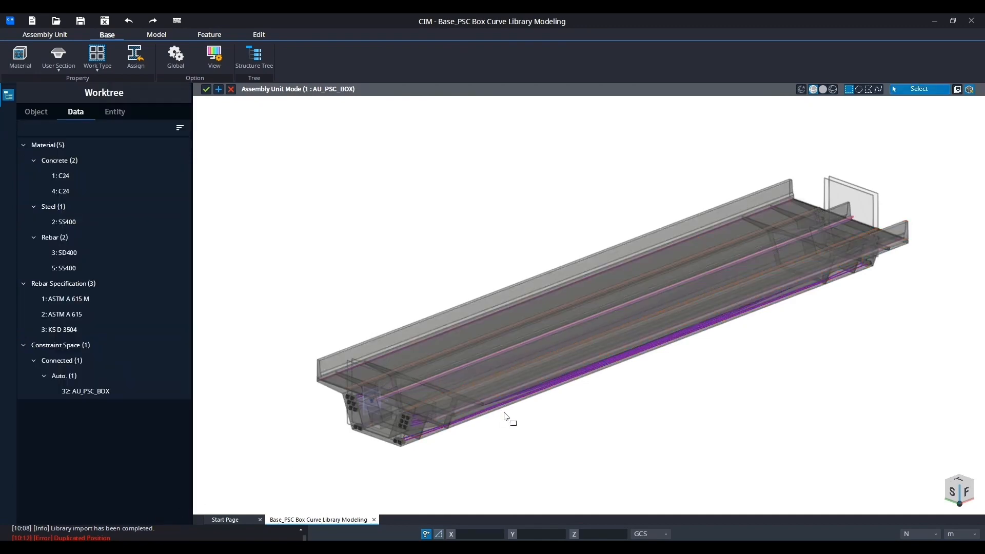
scroll(545, 421, up, 5)
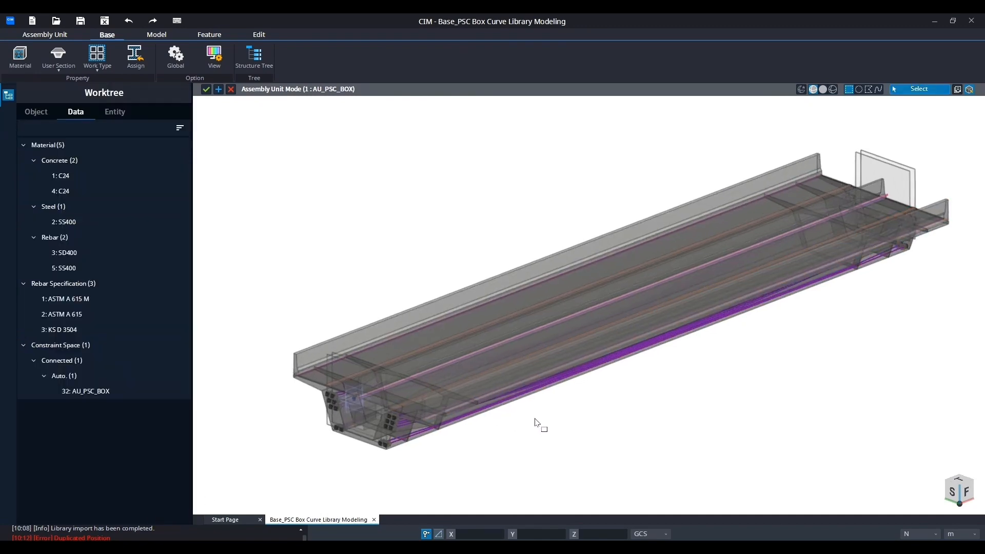
middle_drag(547, 419, 589, 313)
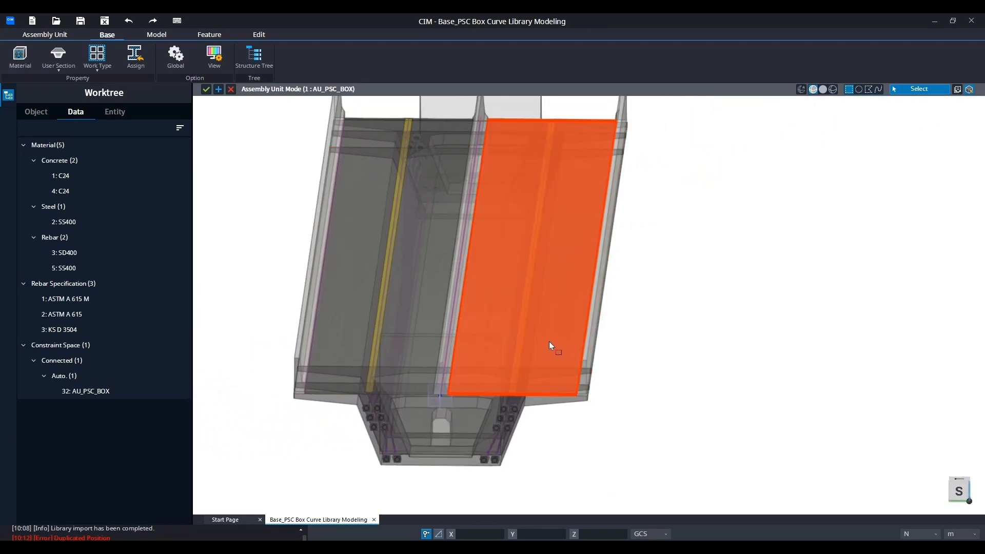
scroll(549, 308, up, 5)
scroll(534, 328, down, 4)
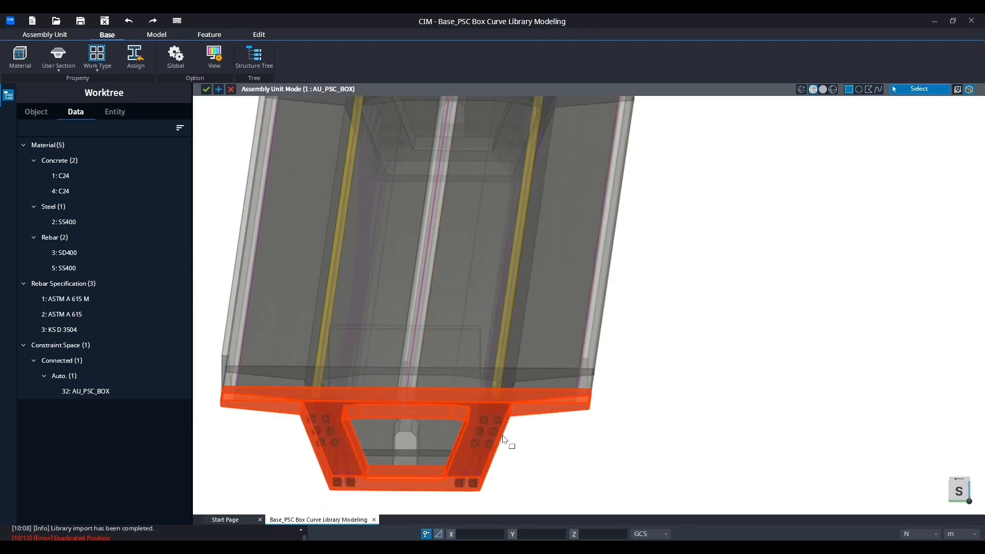
middle_drag(669, 351, 585, 332)
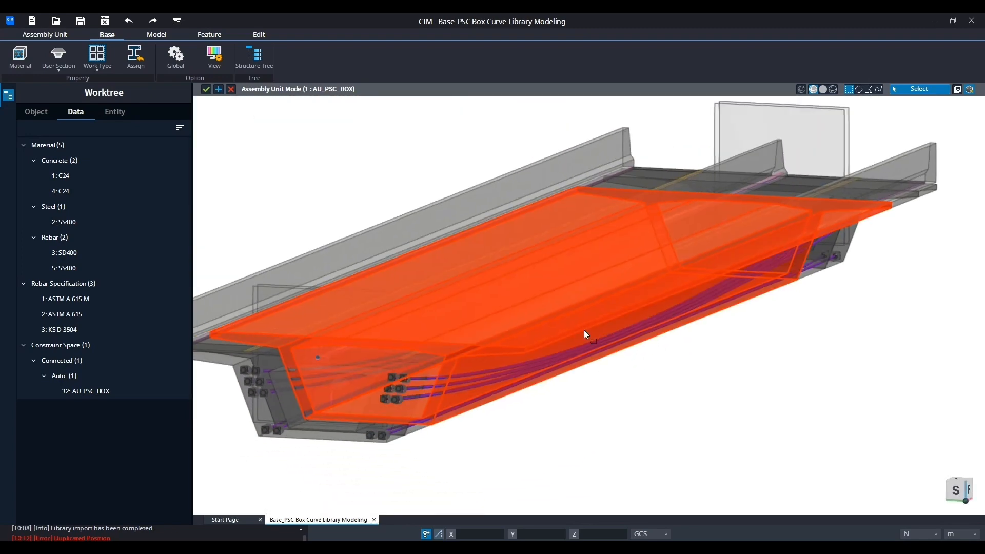
scroll(584, 334, down, 3)
Create constraint points at locations 0 and 51 m on the default constraint path of AU_PSC_BOX
click(47, 35)
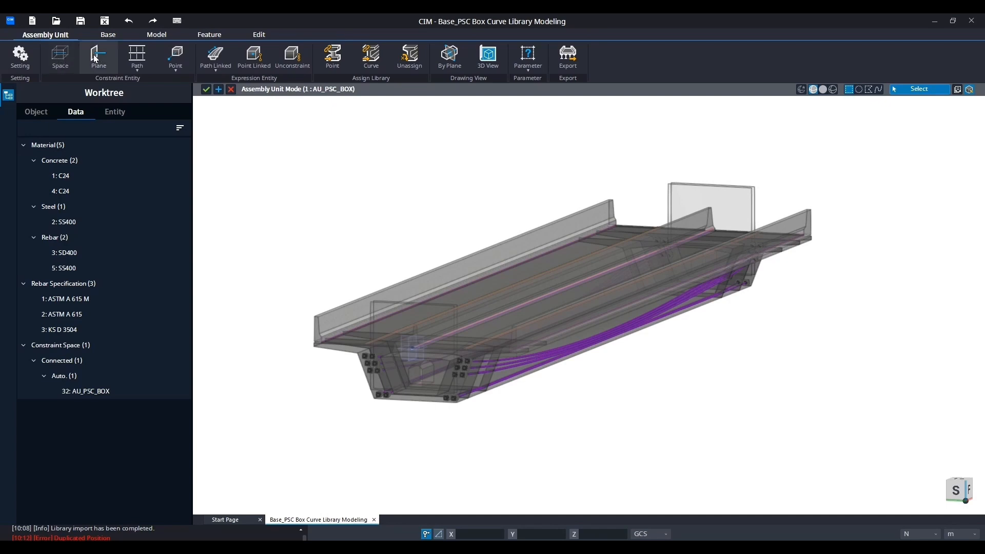
click(175, 69)
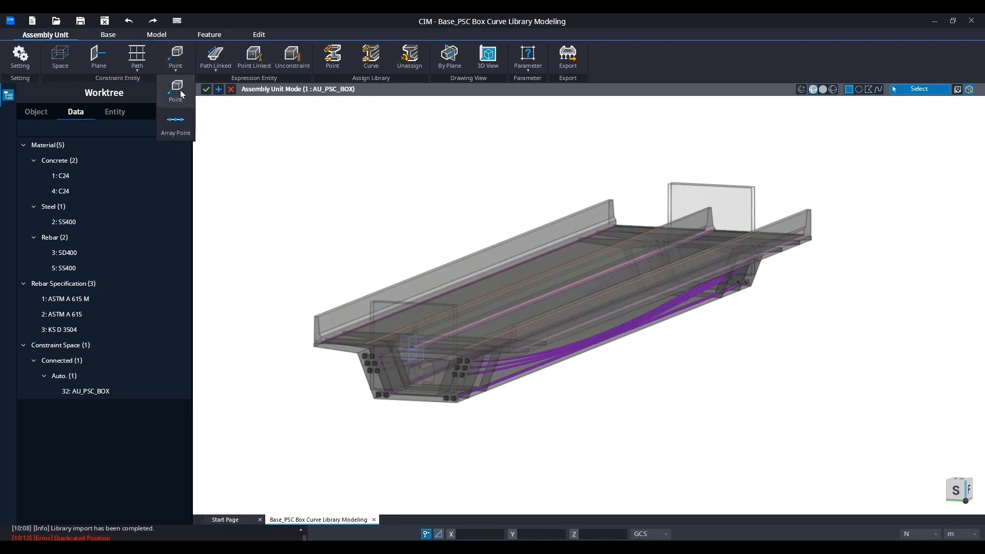
click(177, 90)
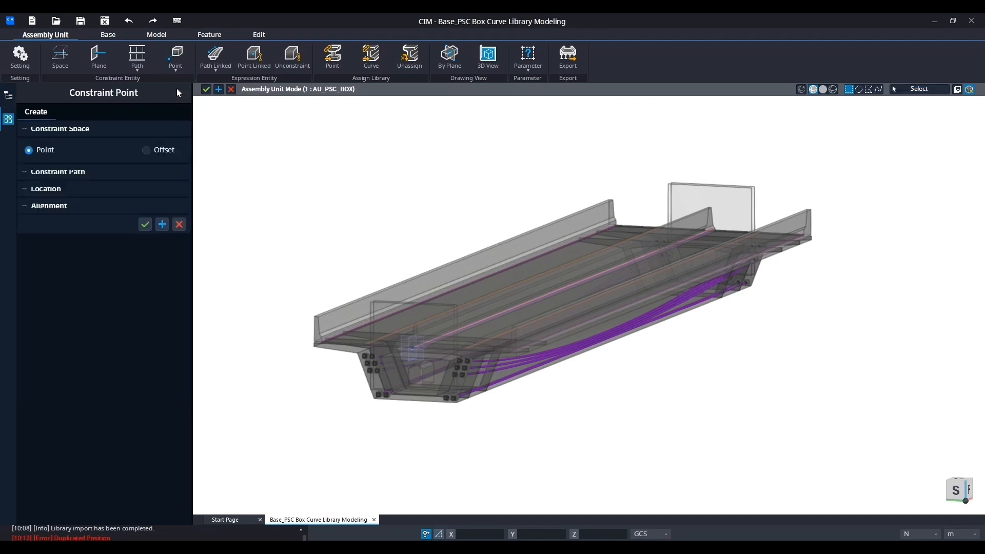
middle_drag(286, 187, 299, 197)
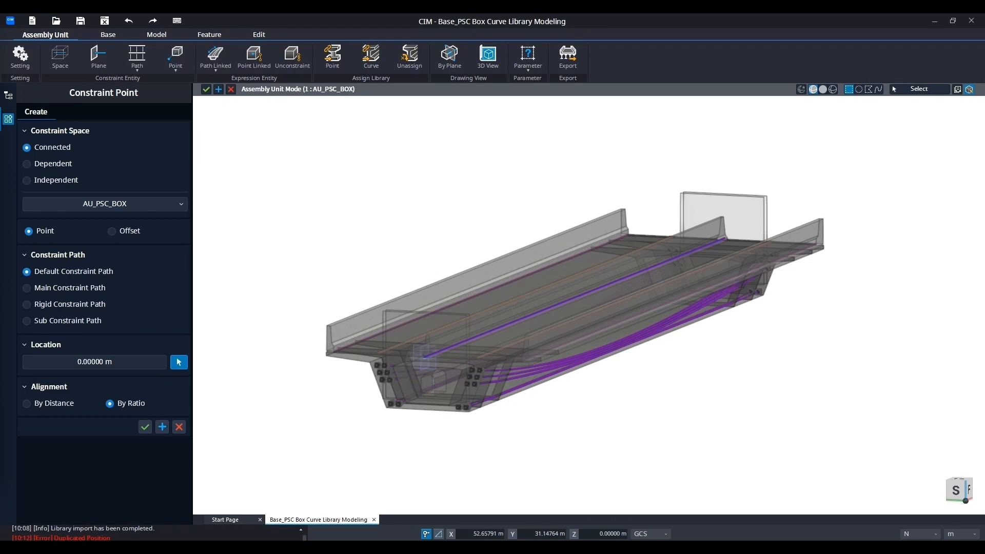
click(135, 362)
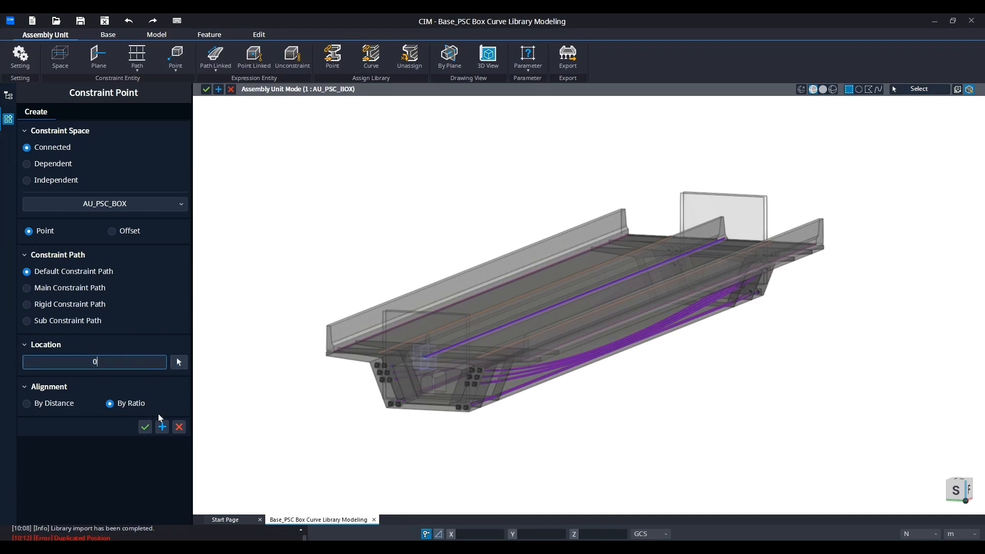
click(84, 366)
text(51)
click(163, 427)
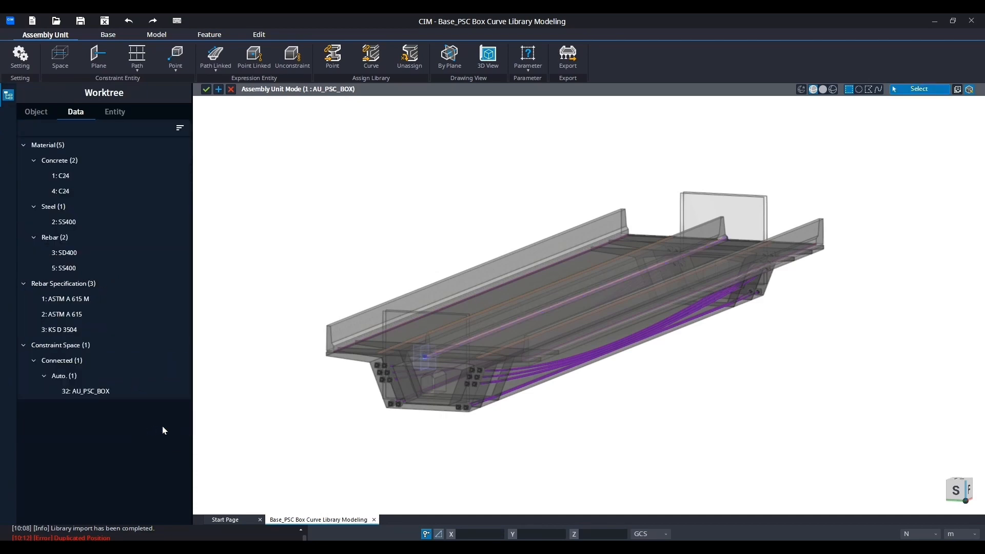
middle_drag(794, 338, 748, 370)
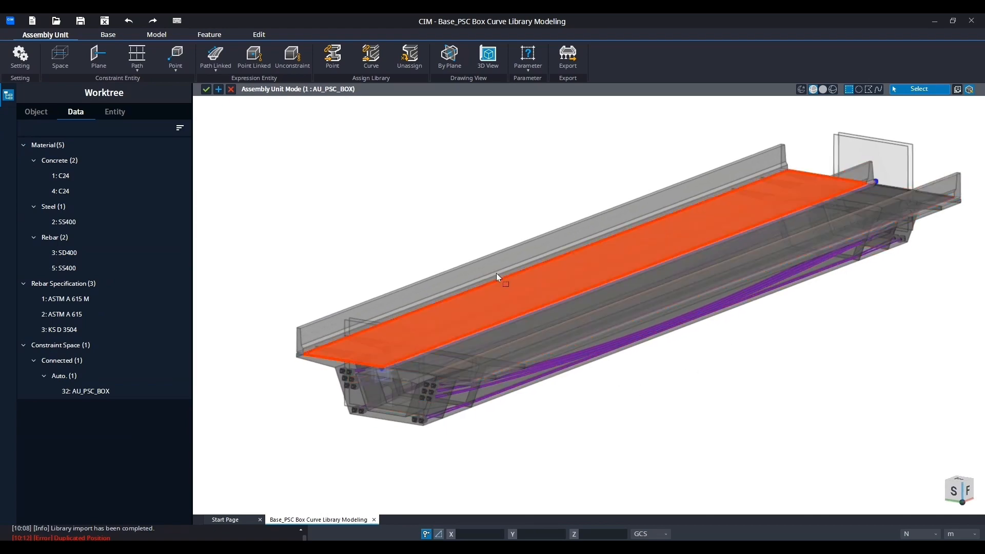
click(179, 69)
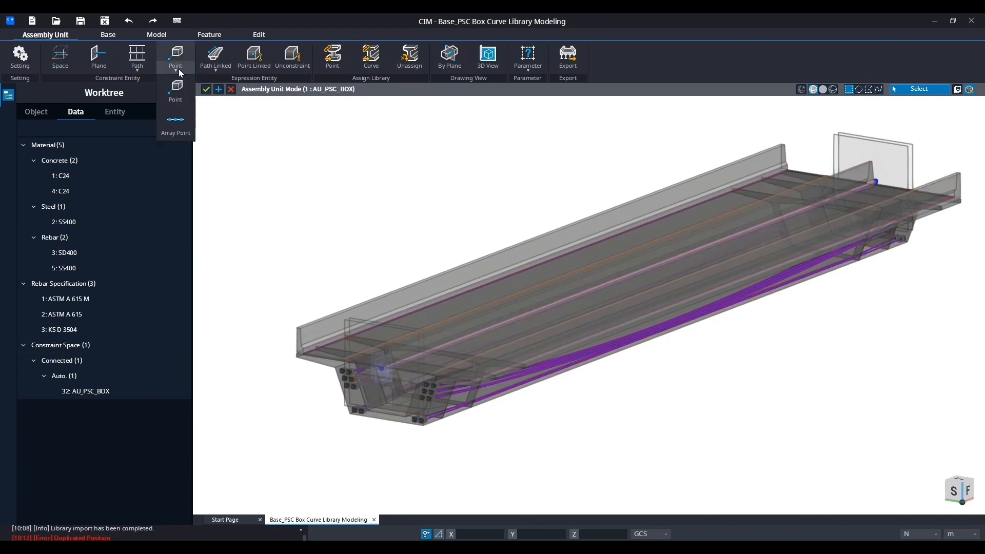
click(177, 89)
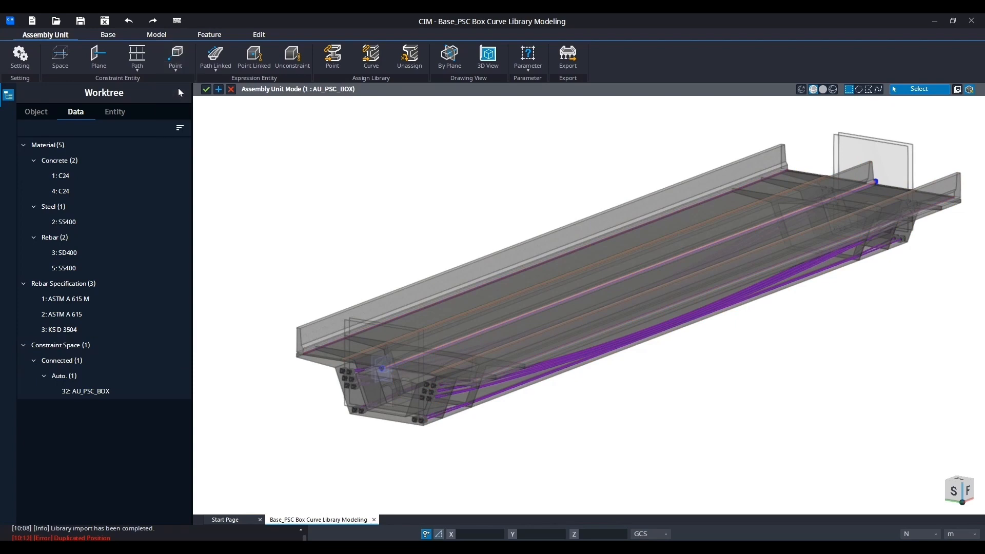
scroll(387, 216, up, 4)
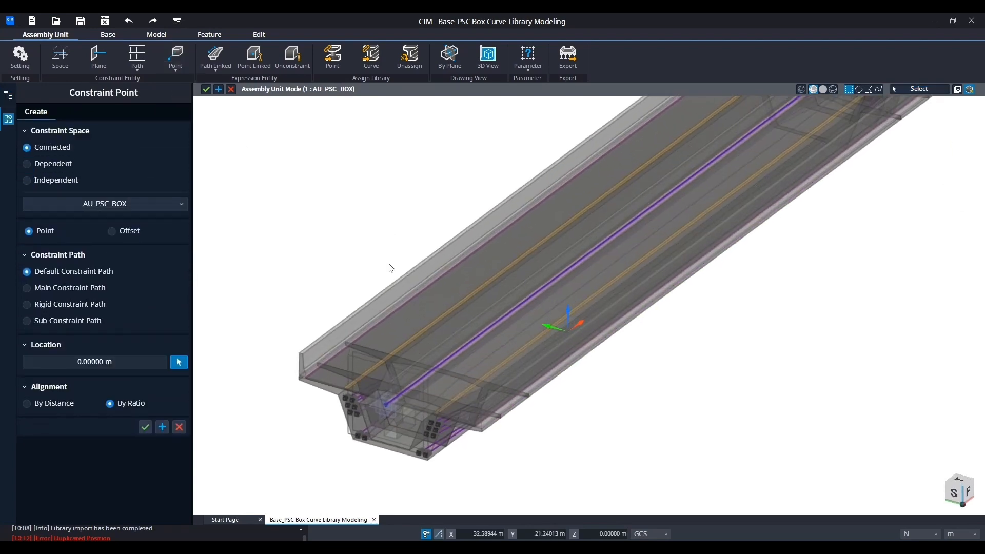
scroll(265, 273, down, 4)
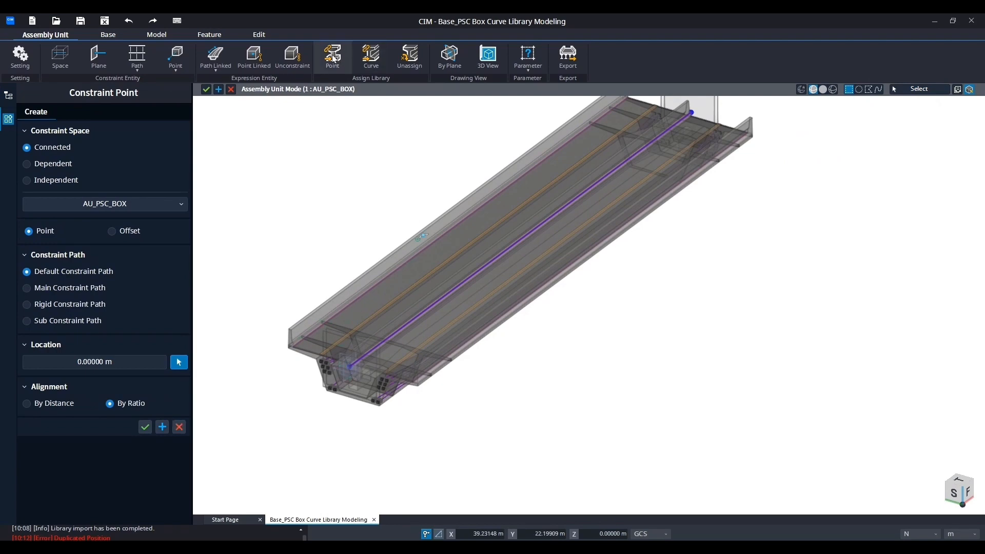
click(179, 427)
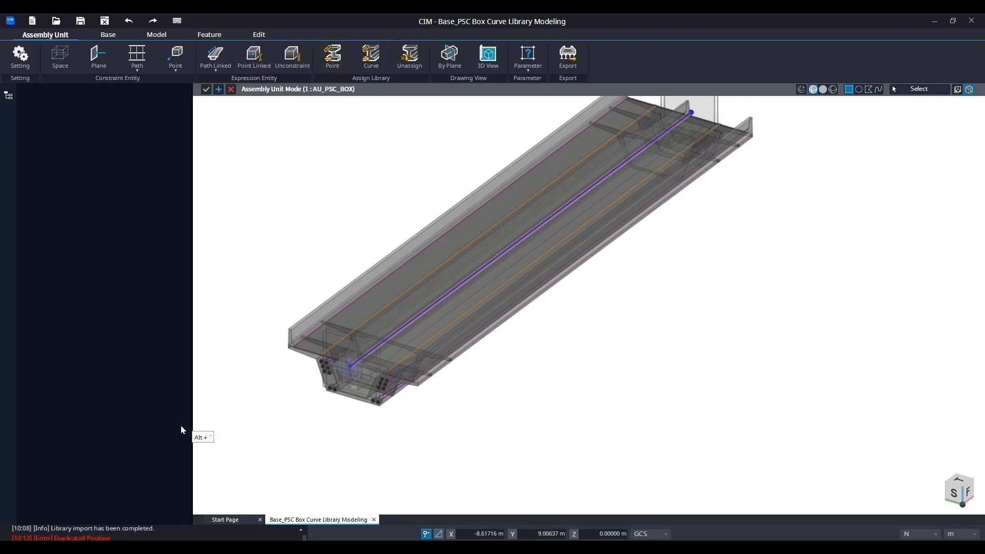
Assign the Abutment1 point library to the constraint point at the start of the girder, following the horizontal path axis
click(334, 66)
click(128, 152)
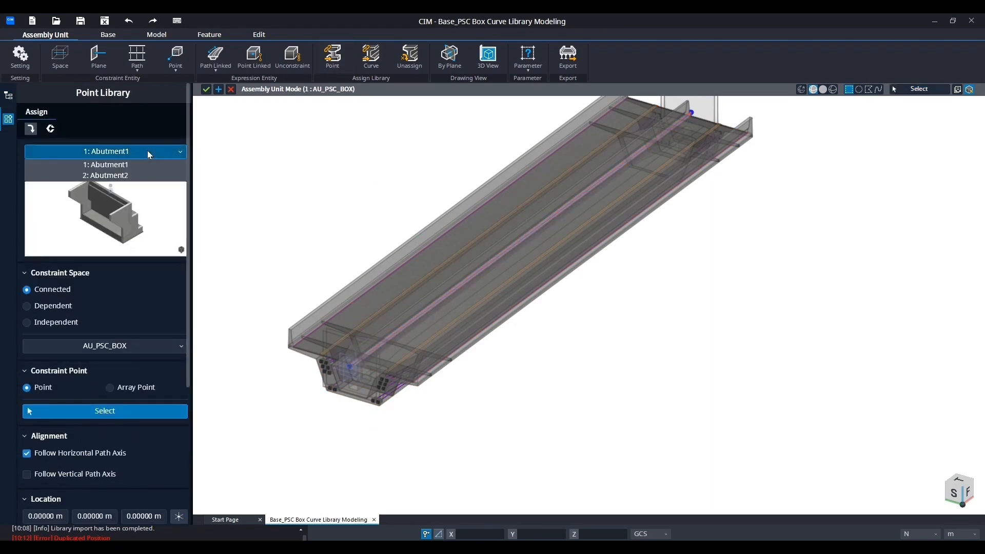
click(147, 152)
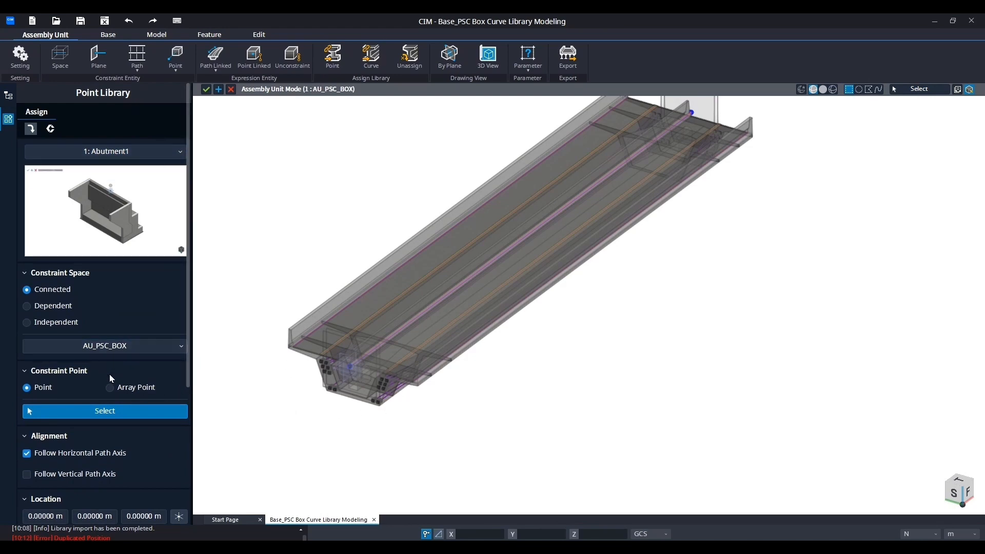
click(109, 411)
drag(286, 359, 371, 386)
scroll(73, 403, down, 4)
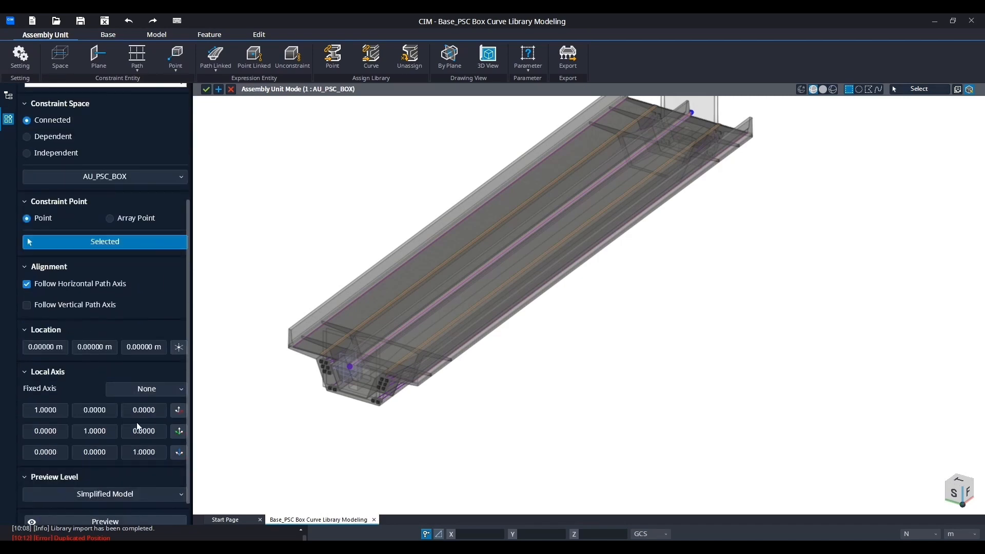
click(159, 516)
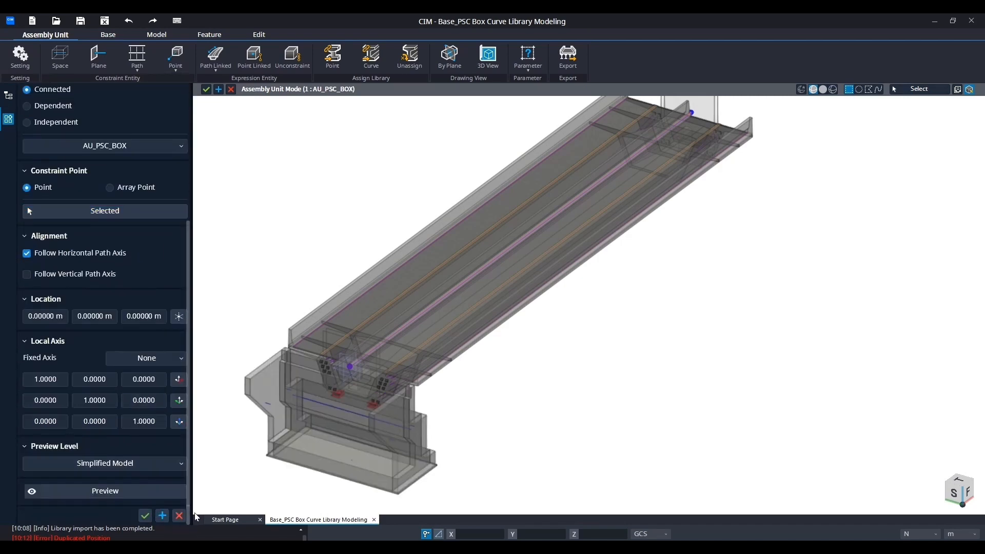
Assign the Abutment2 point library to the 51 m constraint point at the far end of the girder
middle_drag(686, 312, 455, 384)
click(110, 212)
middle_drag(745, 328, 489, 384)
click(621, 252)
scroll(98, 278, up, 5)
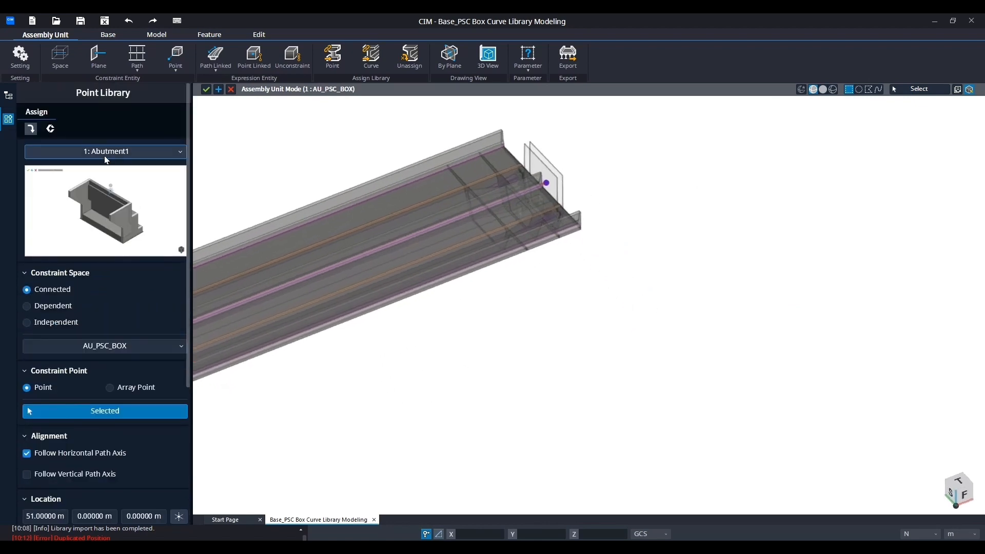
click(106, 151)
click(106, 176)
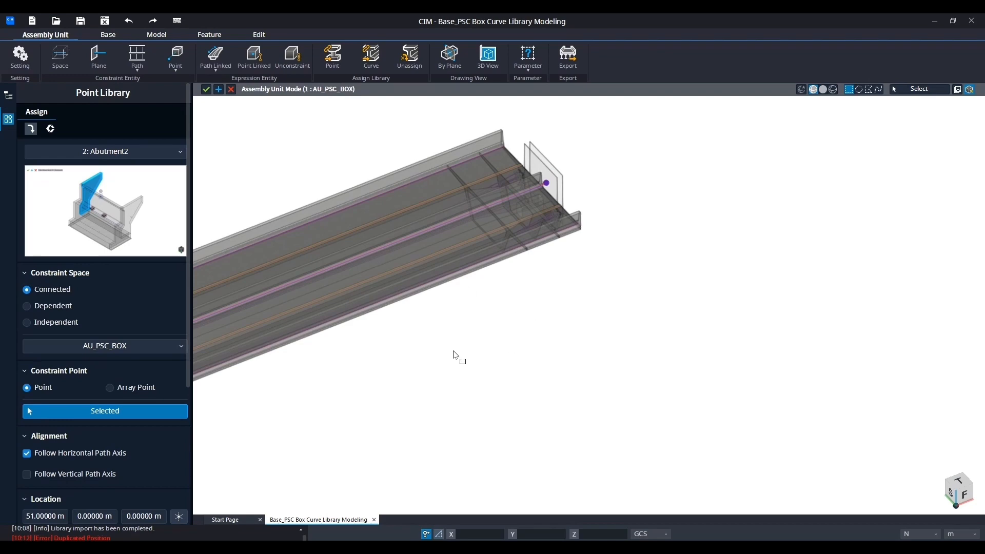
scroll(150, 439, down, 5)
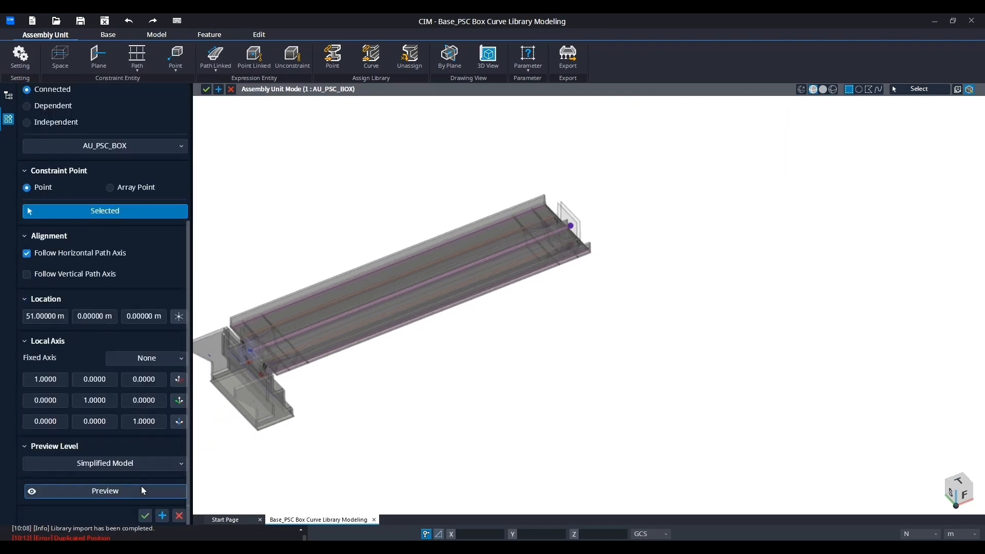
click(146, 516)
middle_drag(461, 369, 613, 277)
scroll(464, 336, up, 4)
middle_drag(464, 336, 559, 337)
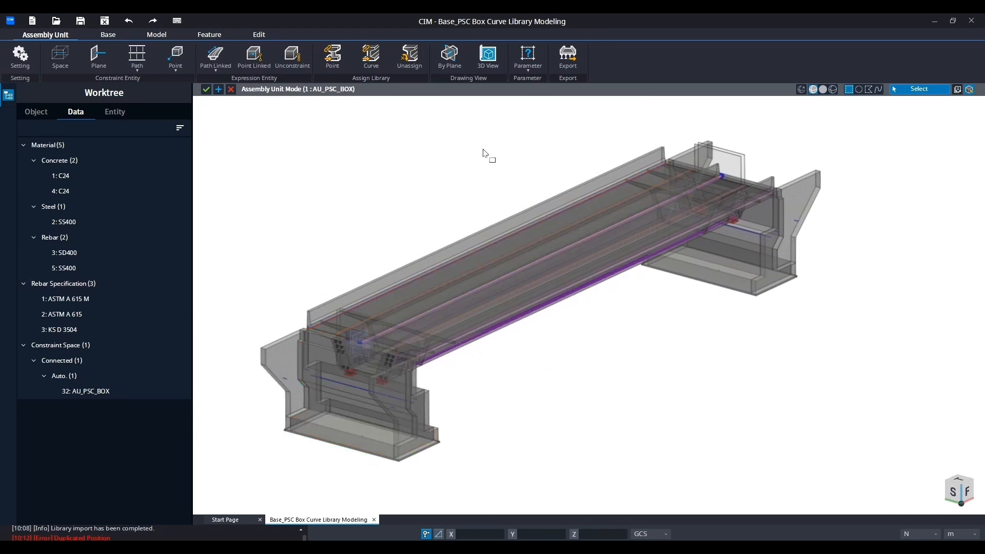
Export the assembly unit as a midas Assembly Unit file named Export_AU_PSC_BOX
click(566, 60)
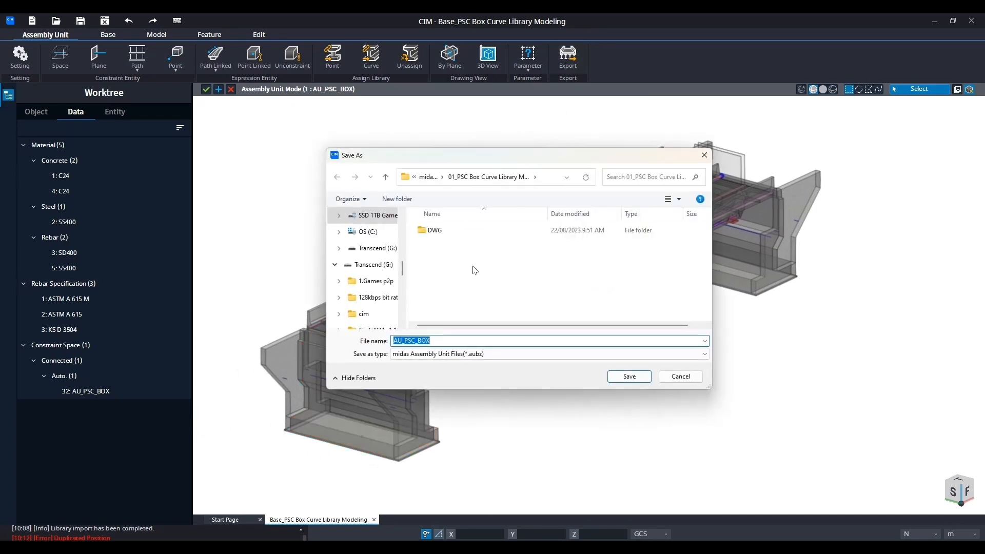
click(451, 340)
key(Return)
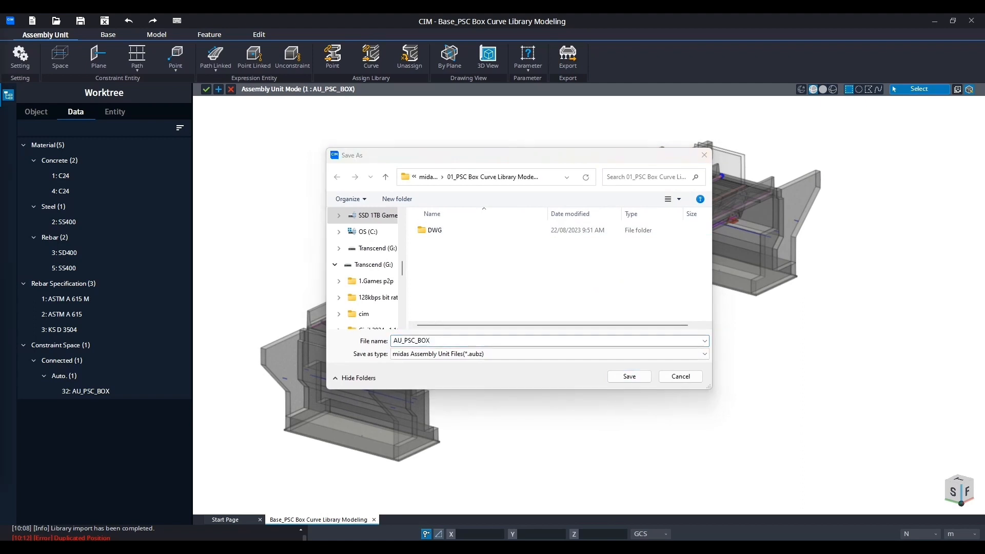
click(418, 340)
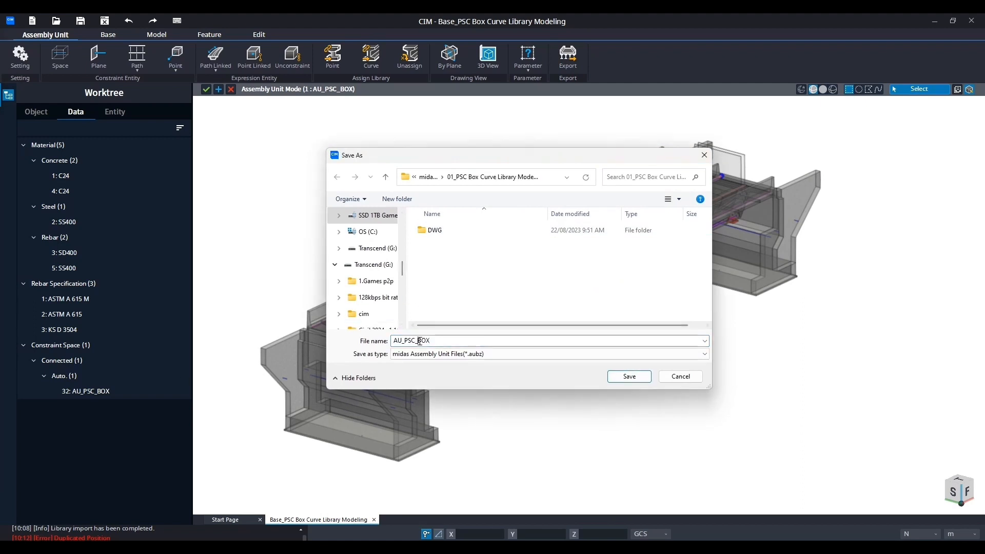
click(395, 341)
text(Export)
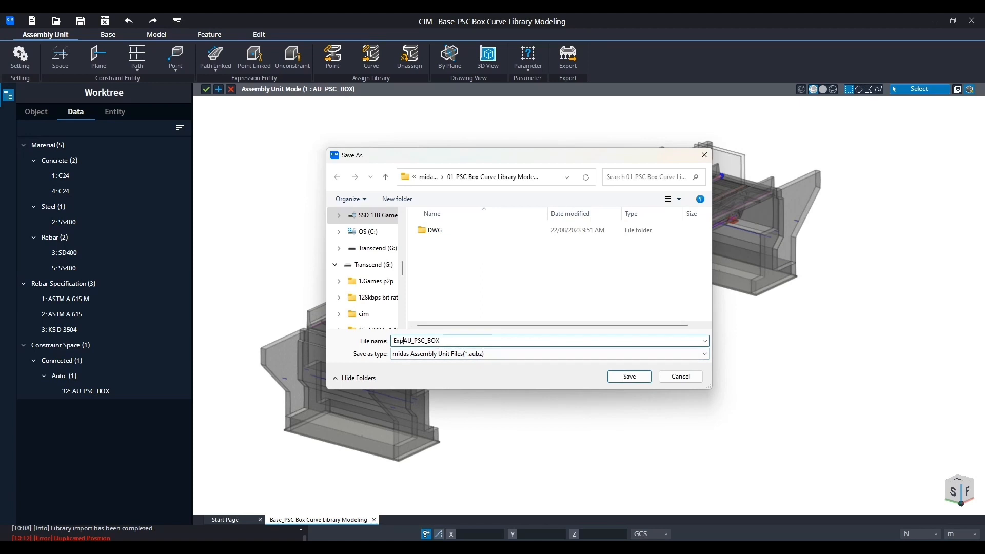
text(_)
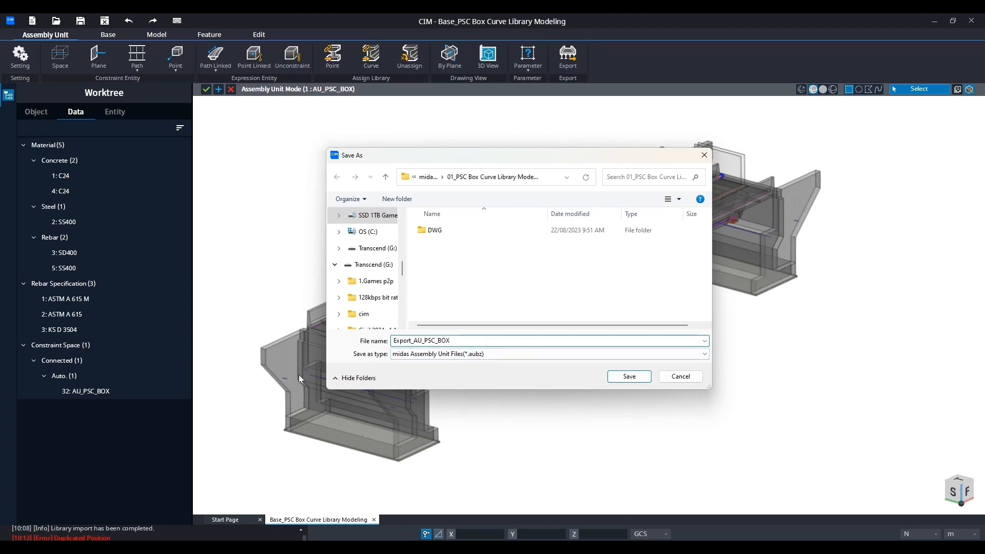
click(628, 377)
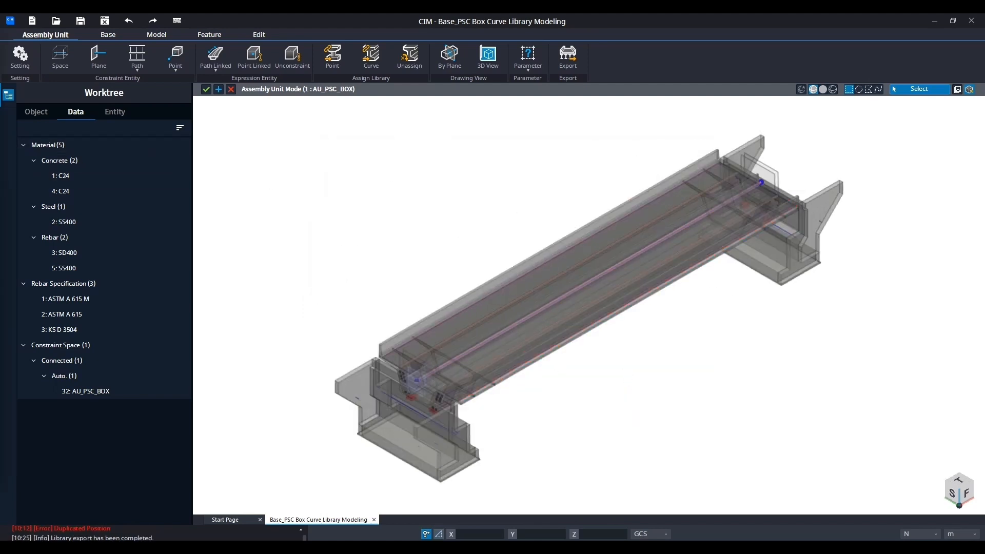
Finish editing the AU_PSC_BOX assembly unit and open the PSC Box curve library for editing
scroll(416, 210, up, 1)
middle_drag(415, 210, 354, 200)
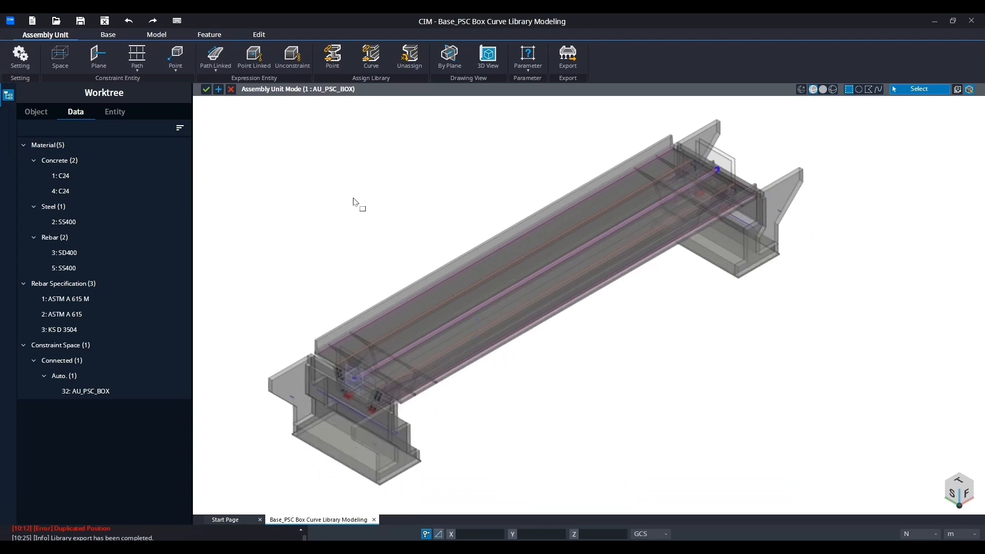
click(205, 90)
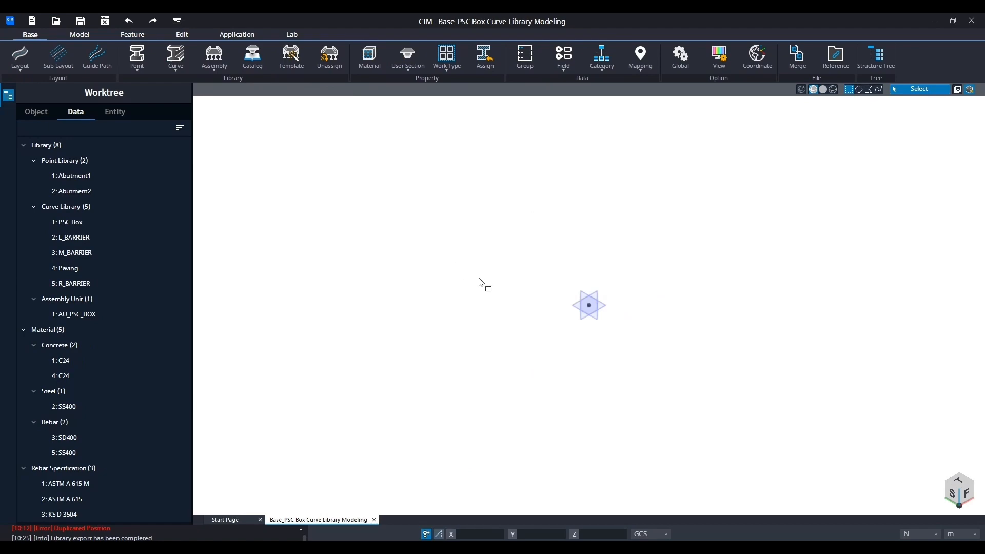
right_click(72, 221)
click(93, 281)
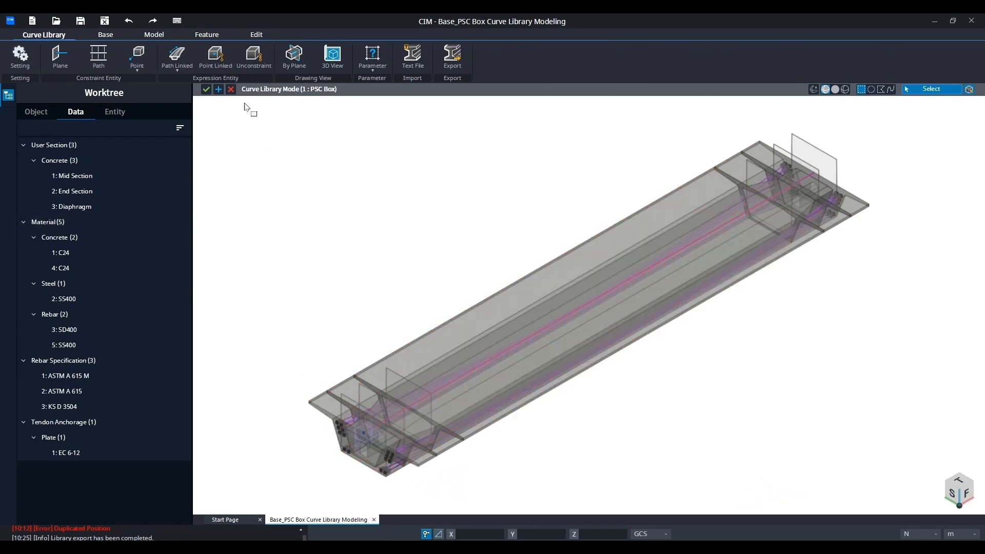
Start drawing rebar with the girder's near end segment as target member and the section plane at its end as draw plane
click(109, 36)
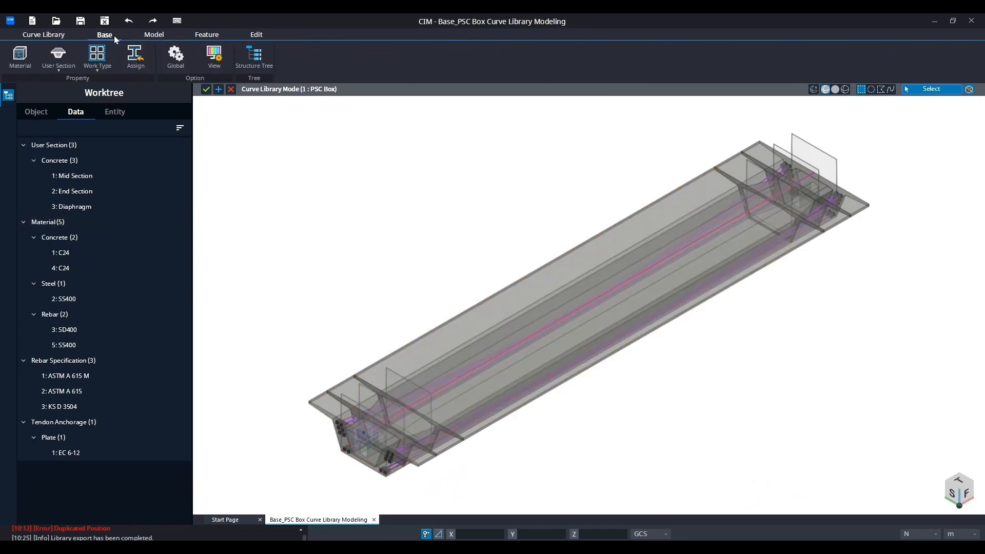
click(148, 35)
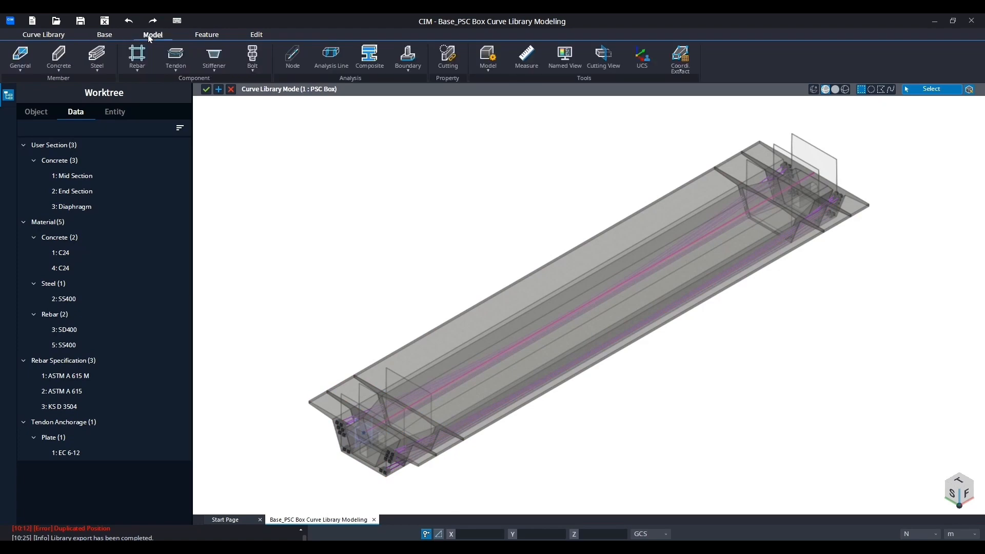
click(134, 67)
click(133, 92)
scroll(359, 257, down, 3)
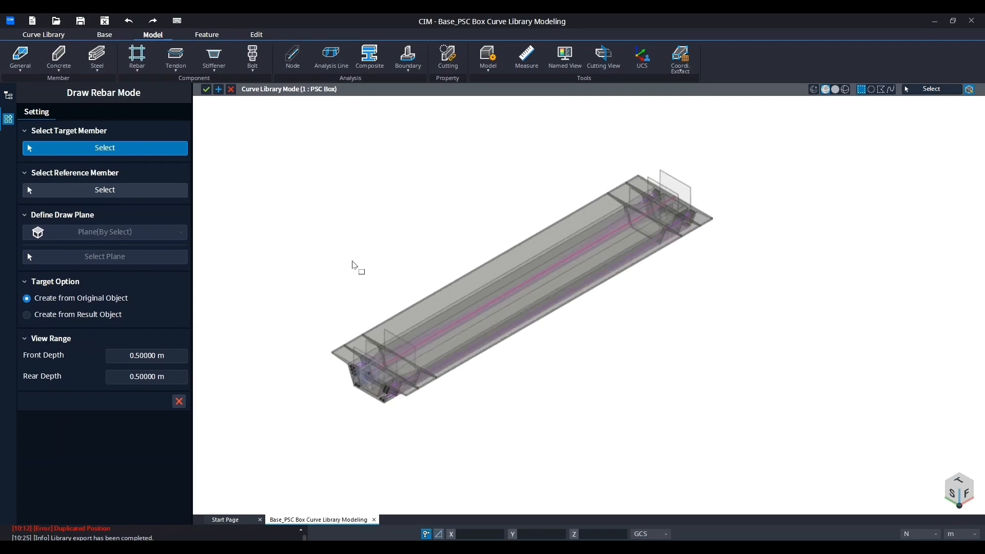
click(342, 345)
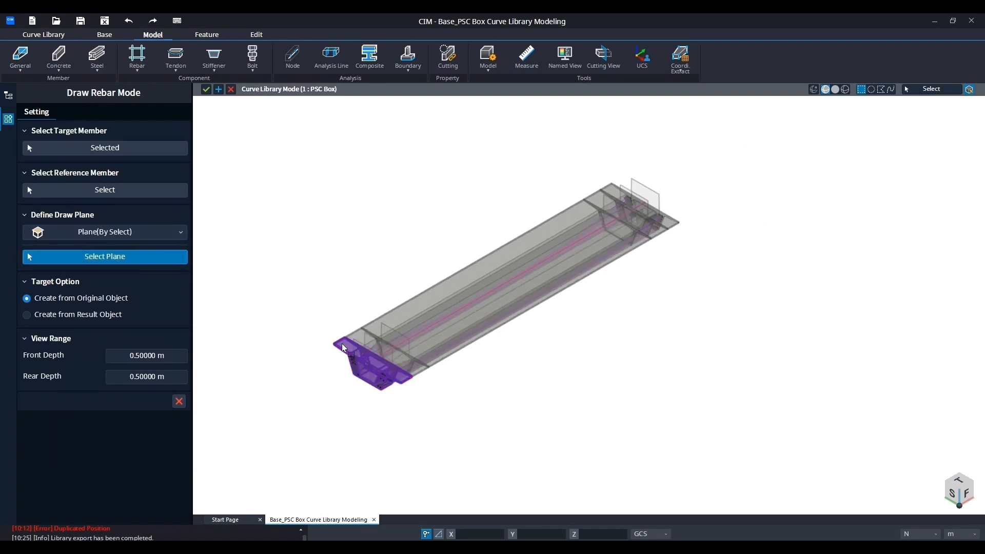
scroll(371, 378, up, 5)
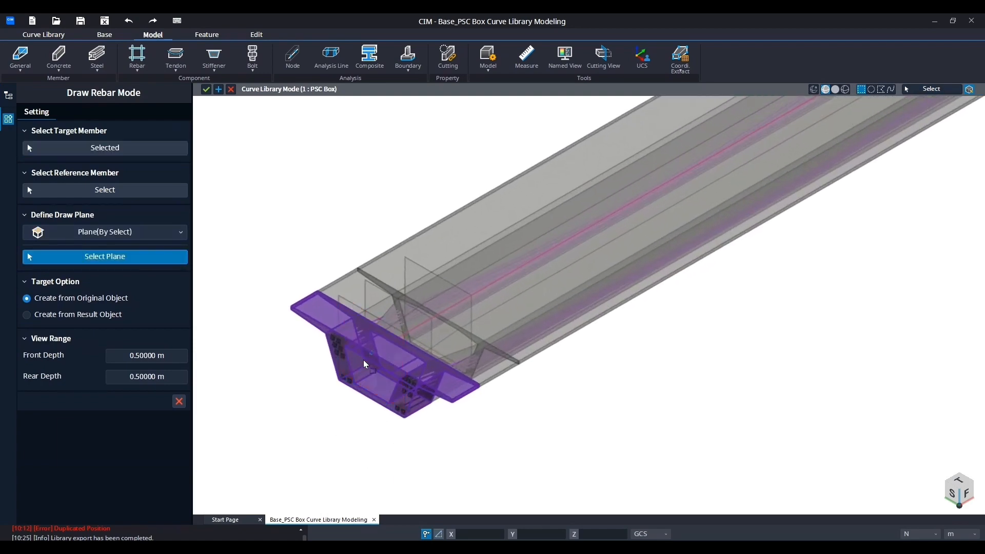
click(380, 345)
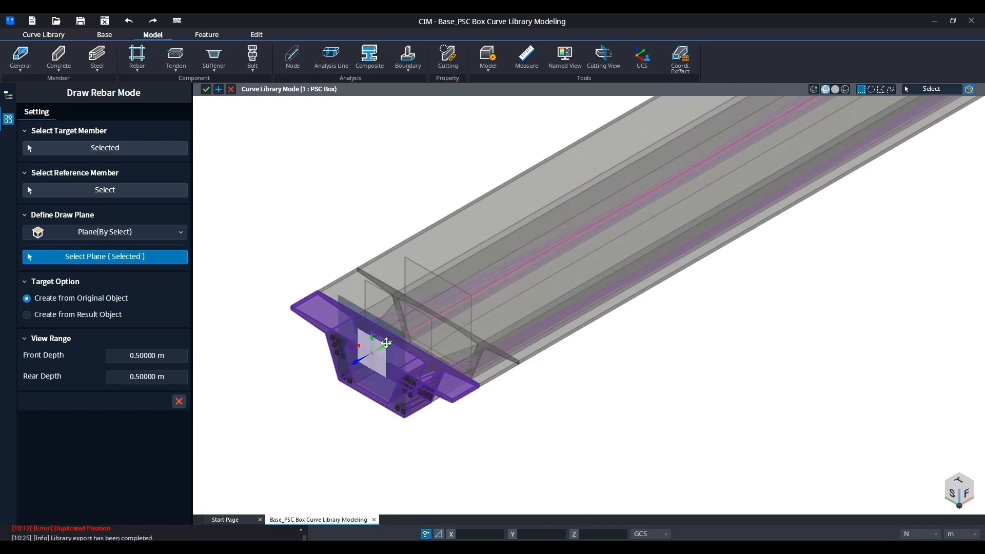
click(386, 344)
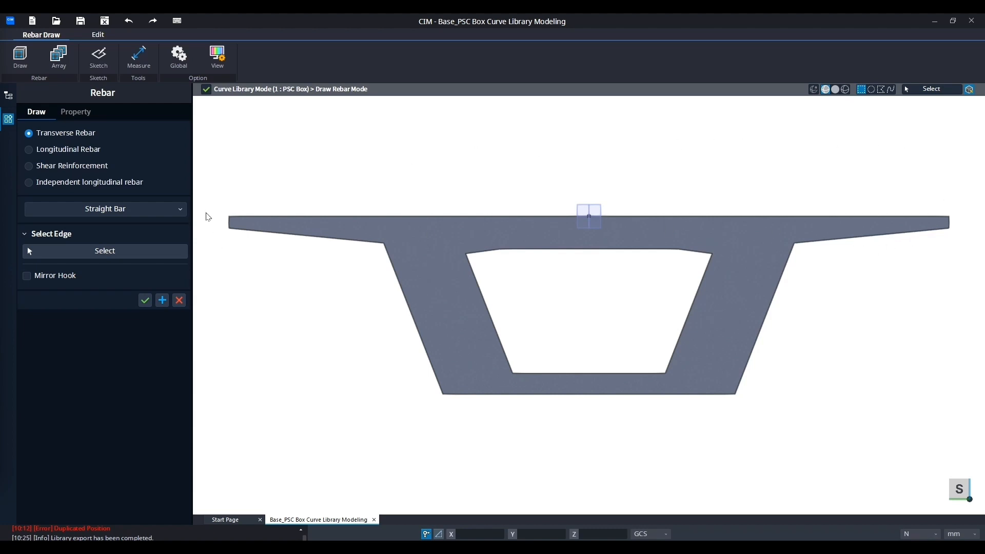
Turn off automatic rebar naming and specify code KS D 3504, diameter D22 and a bending radius of 66.6 mm
click(76, 114)
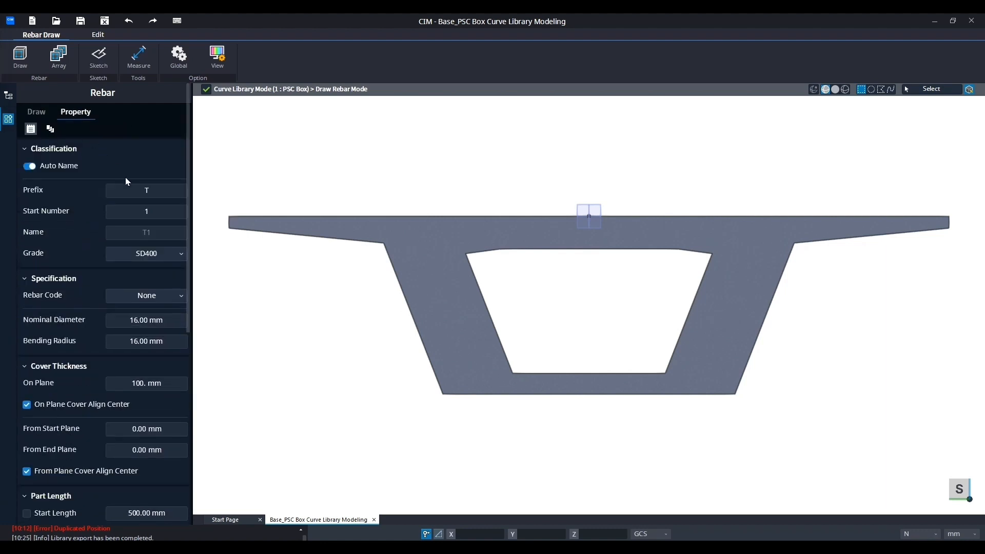
click(31, 167)
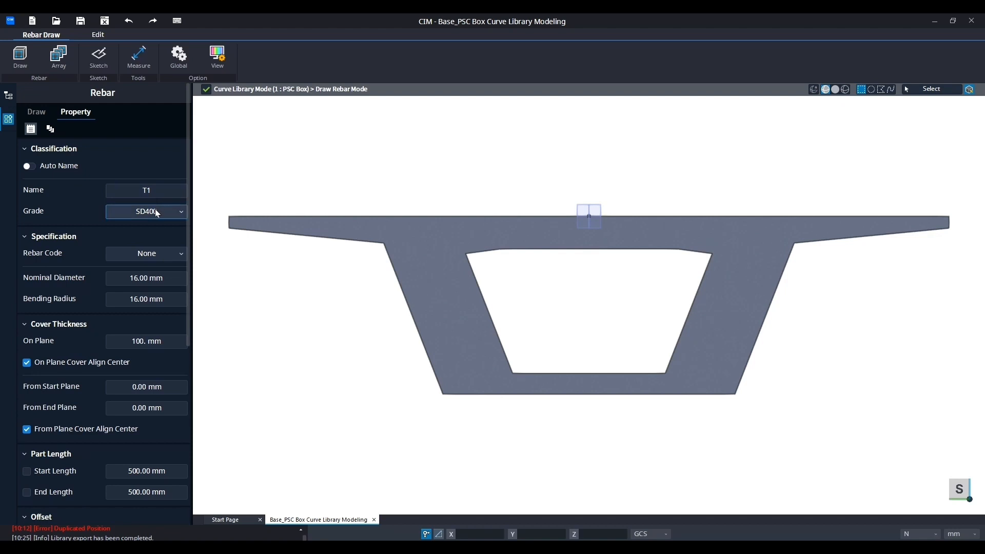
click(148, 254)
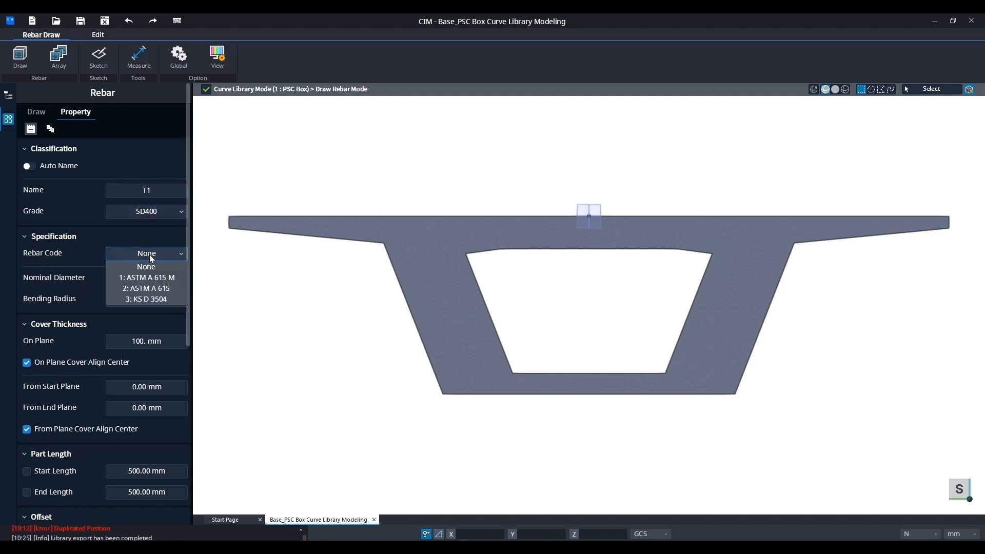
click(148, 299)
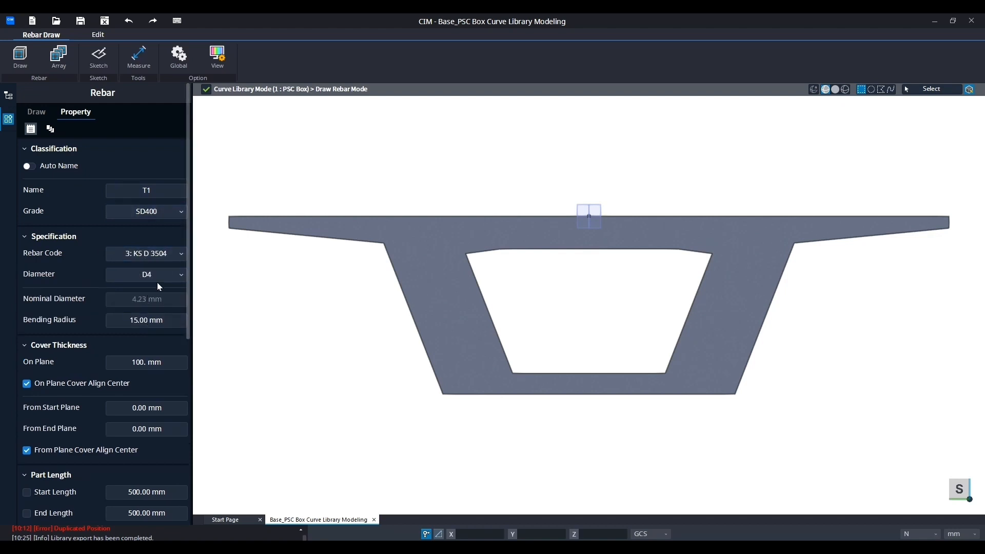
click(160, 276)
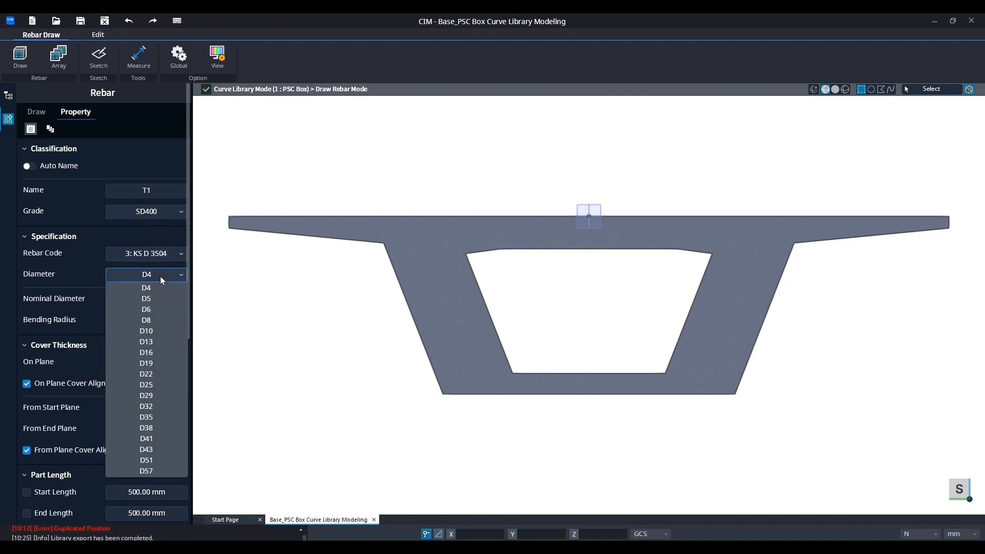
click(150, 374)
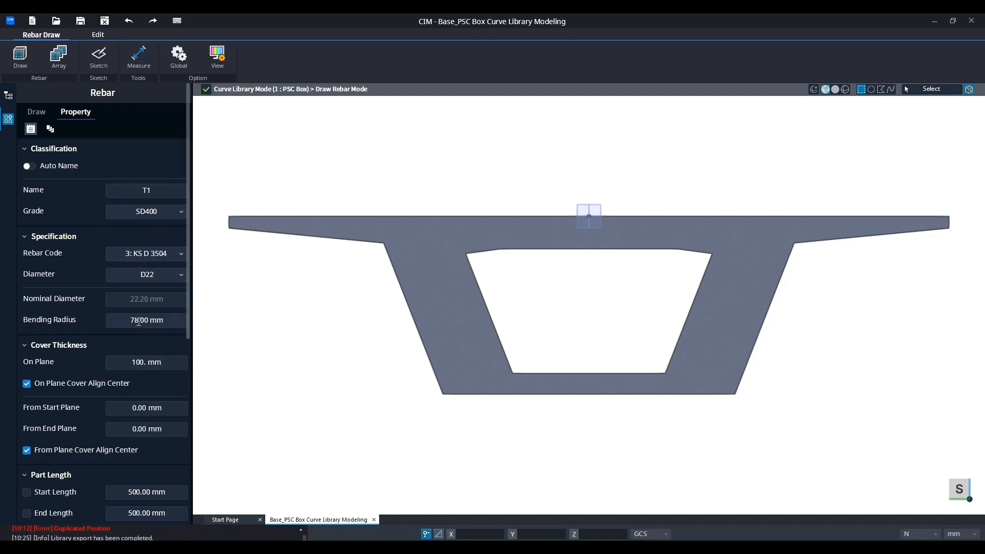
click(159, 325)
Set the rebar cover thickness to 60 mm on plane and 100 mm from both the start and end planes
click(170, 364)
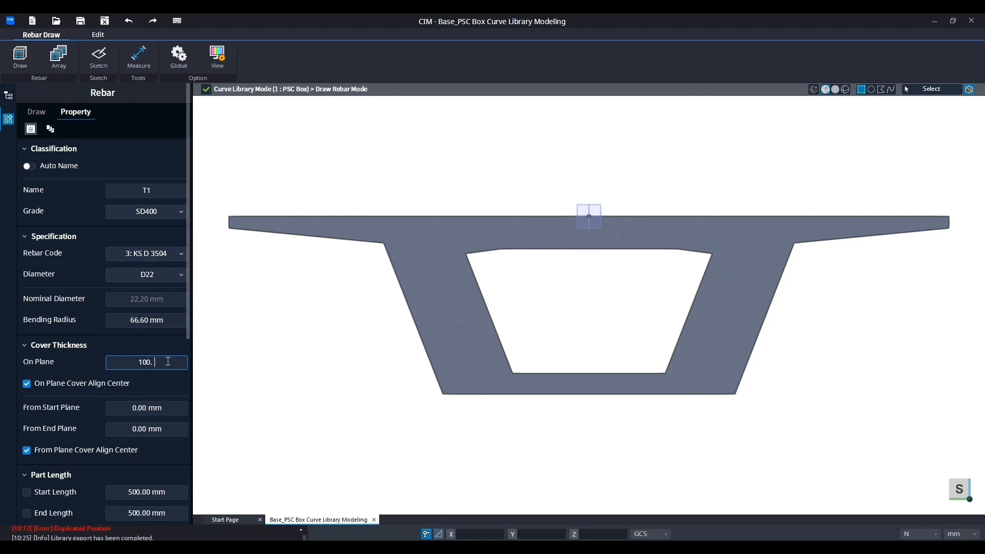
drag(161, 361, 107, 363)
text(60)
click(163, 413)
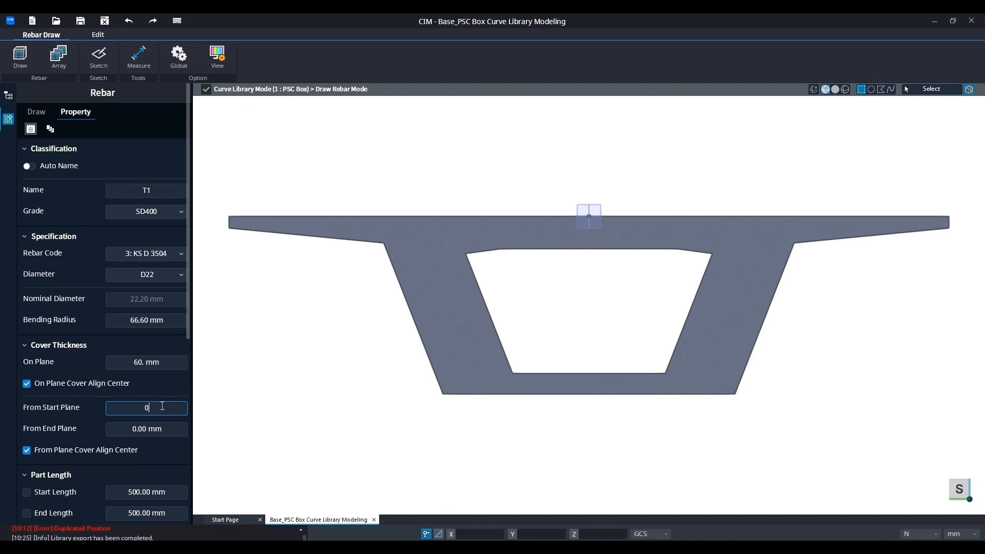
key(BackSpace)
text(100)
click(160, 430)
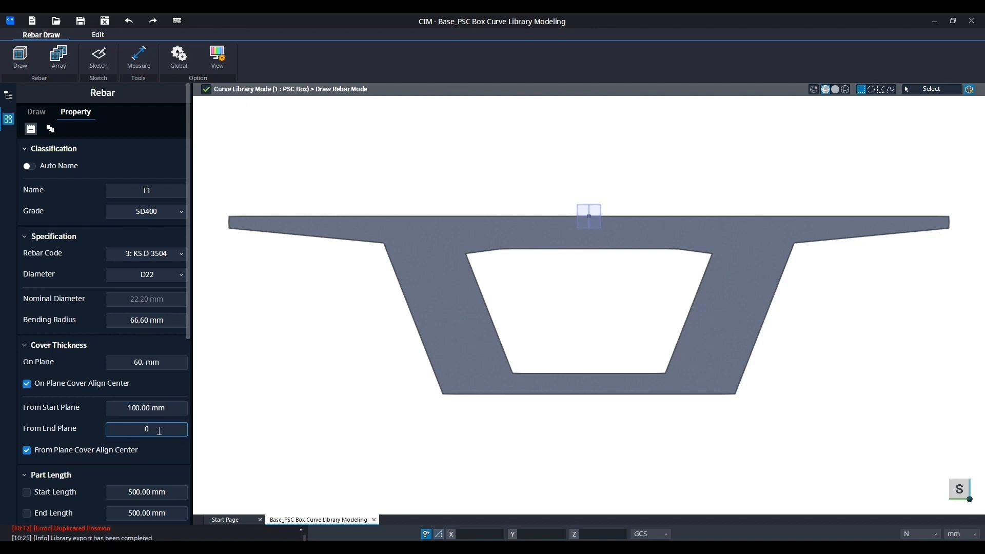
key(BackSpace)
text(100)
click(170, 411)
Set the rebar's start and end offset lengths to 60 mm each
scroll(161, 414, down, 6)
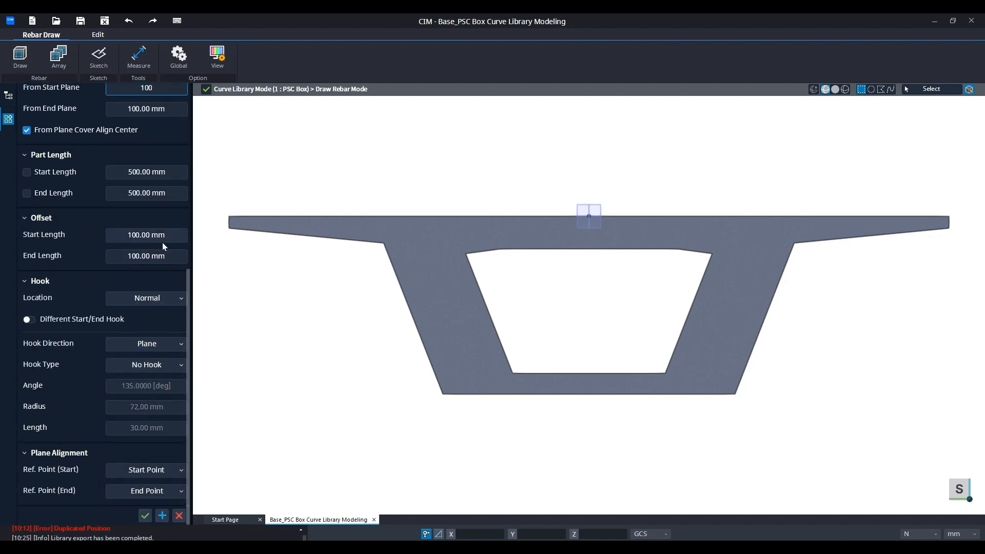
click(111, 239)
text(60)
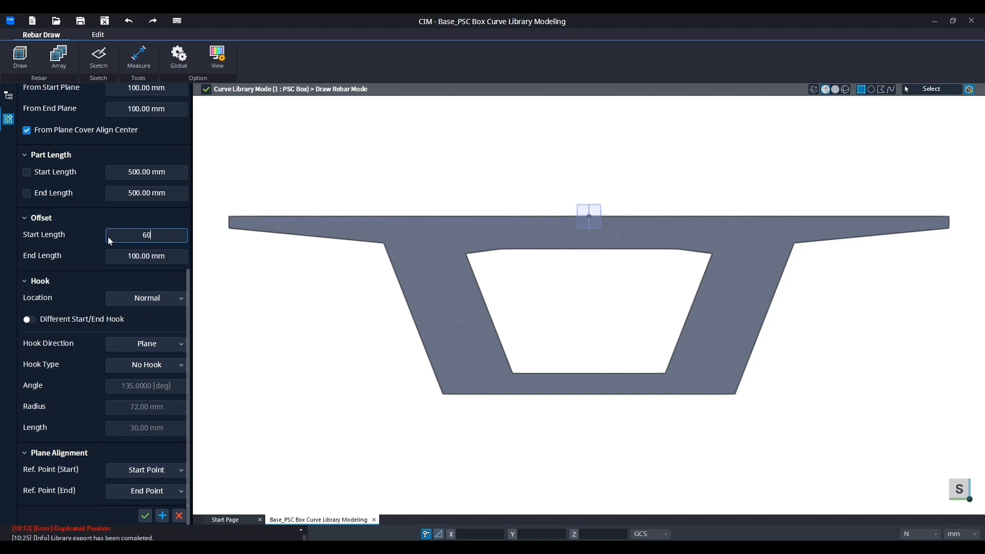
click(109, 258)
text(6)
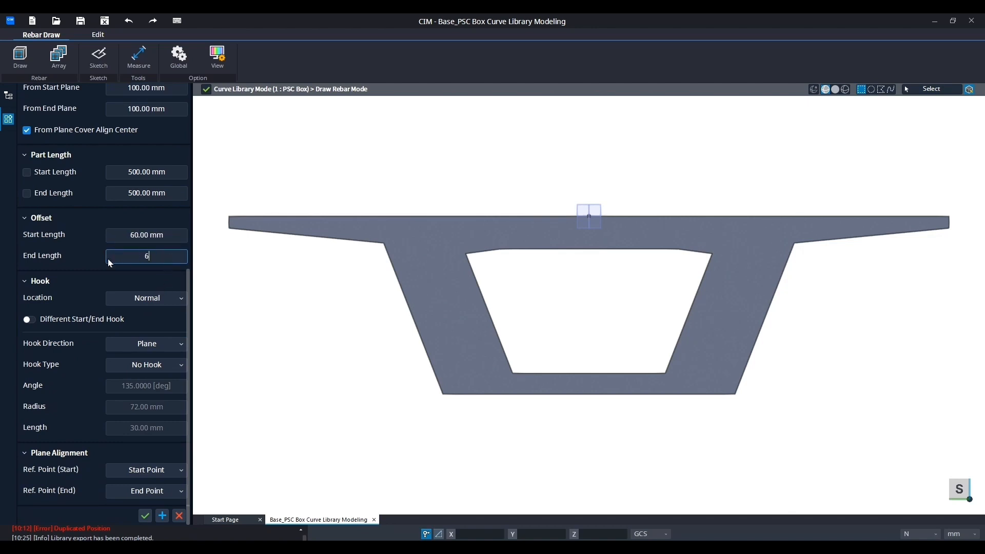
text(0)
key(shift+Tab)
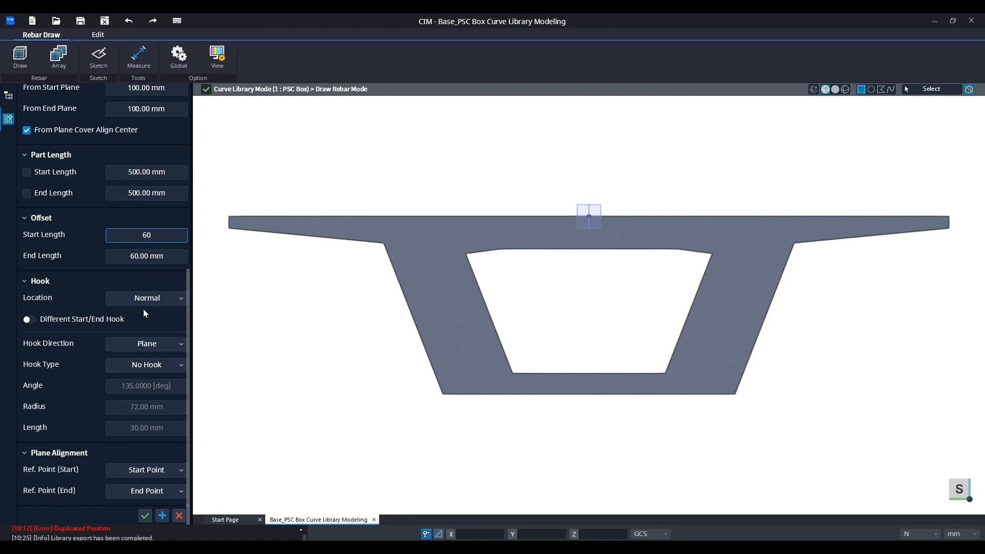
scroll(114, 360, up, 6)
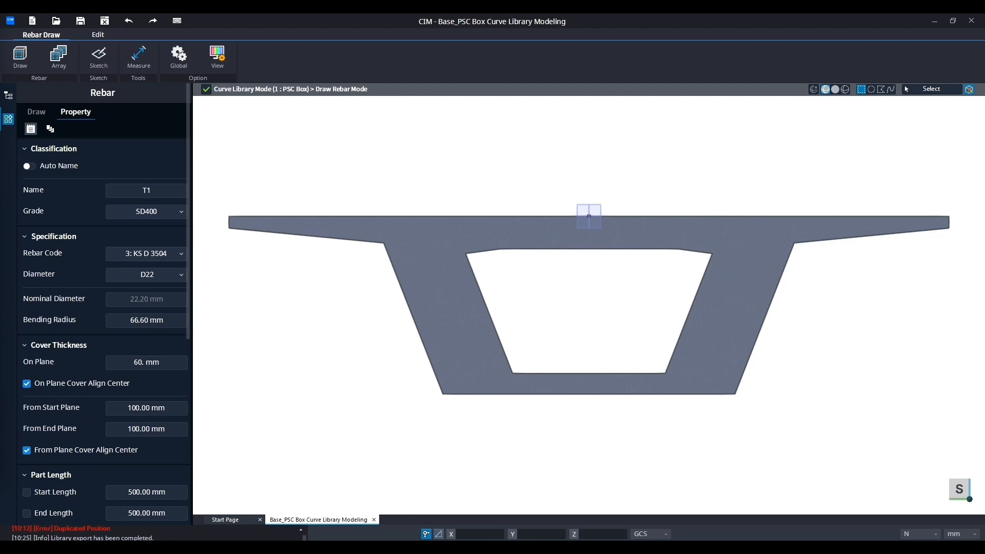
Draw transverse straight bar T1 along the top edge of the box section
click(36, 112)
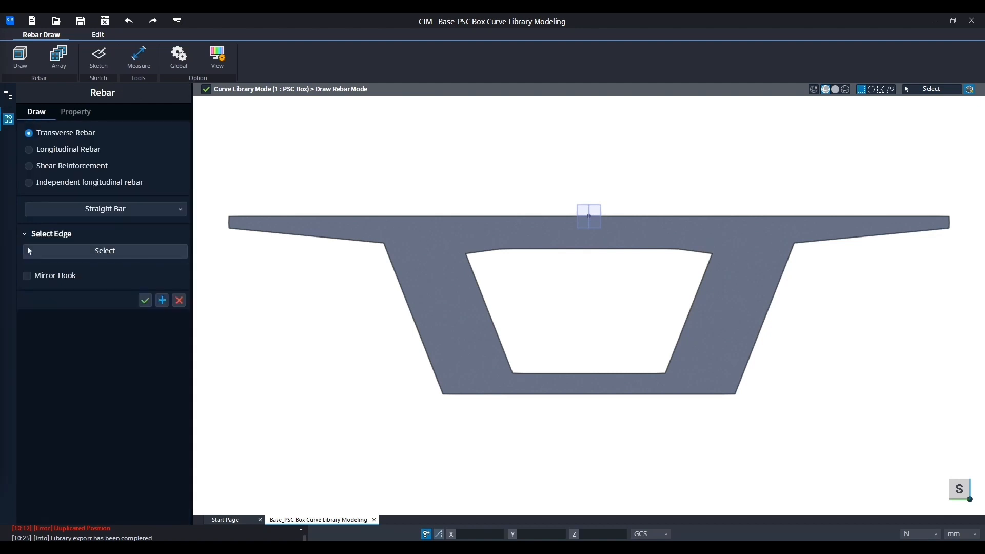
click(99, 254)
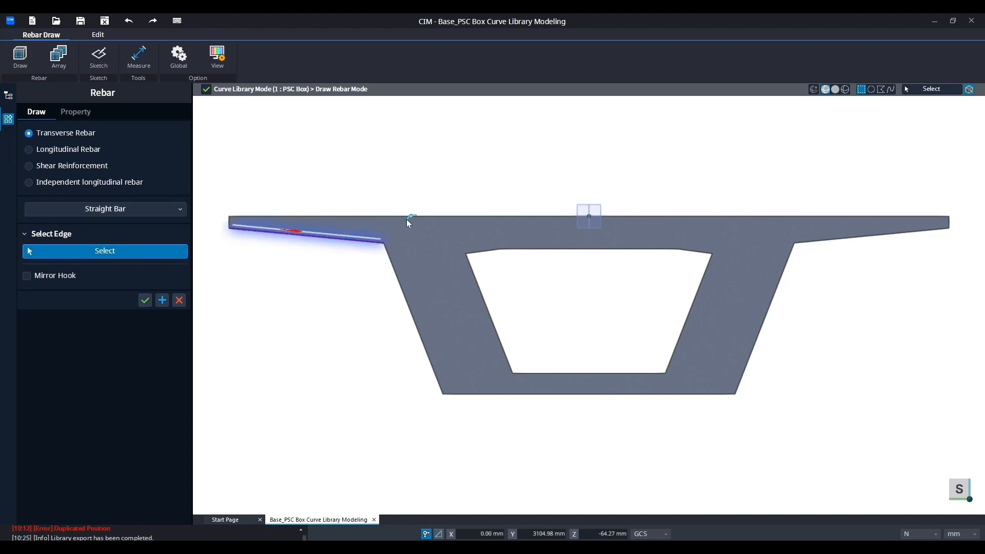
click(436, 219)
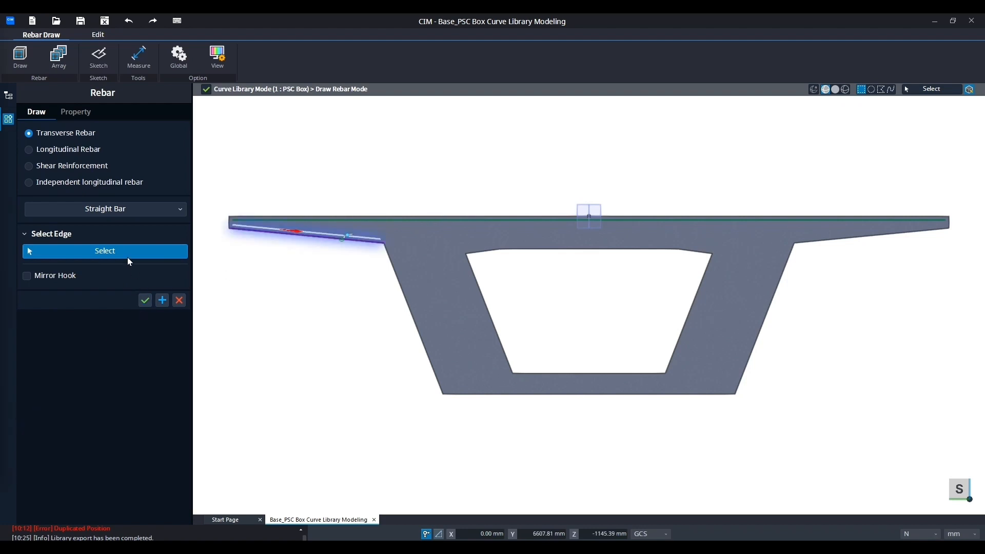
Set the name of the next transverse rebar to W1
click(72, 112)
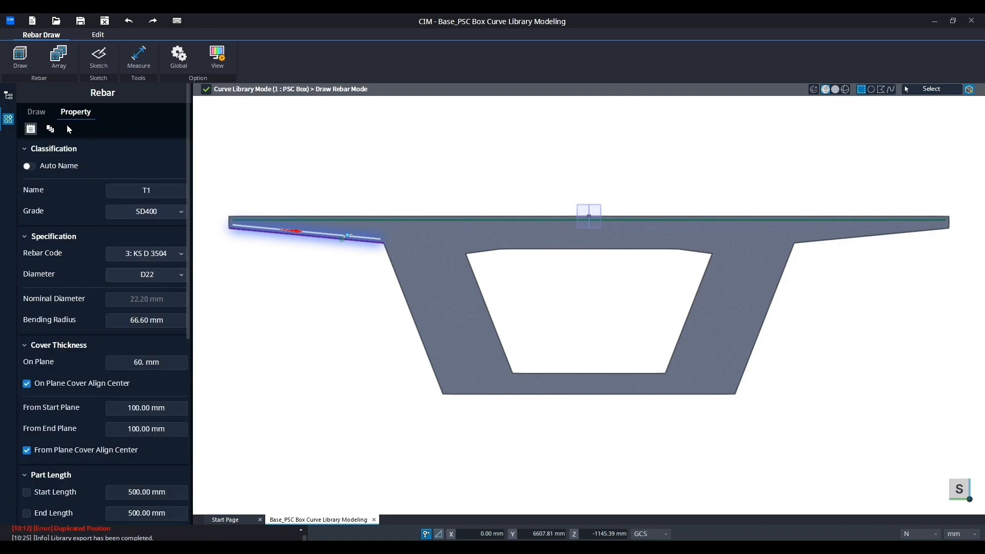
click(149, 191)
drag(151, 190, 110, 192)
text(w1)
text(W1)
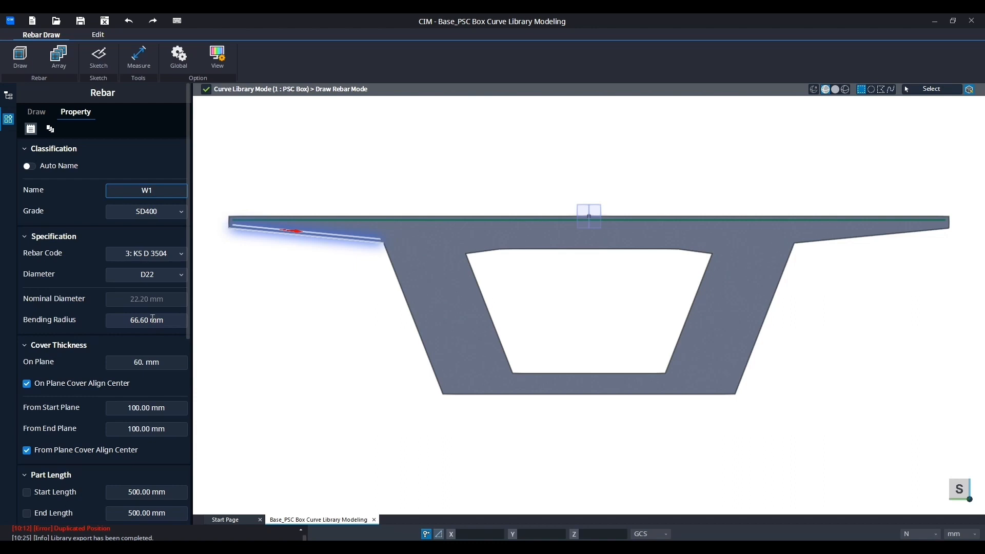
Set the W1 rebar's on-plane cover thickness to 60., 3@50., 60. mm
click(166, 359)
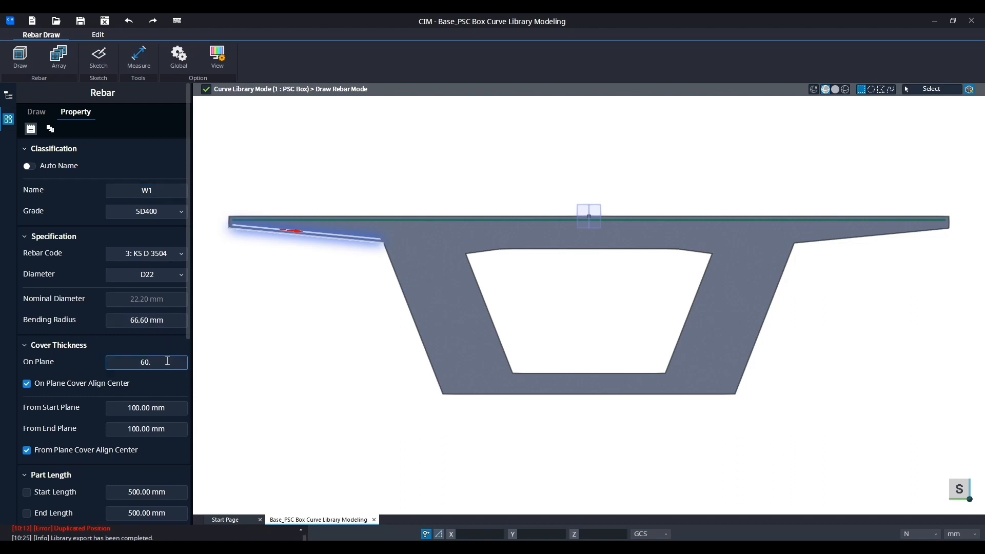
text(, 3@50., 60.)
scroll(124, 466, down, 1)
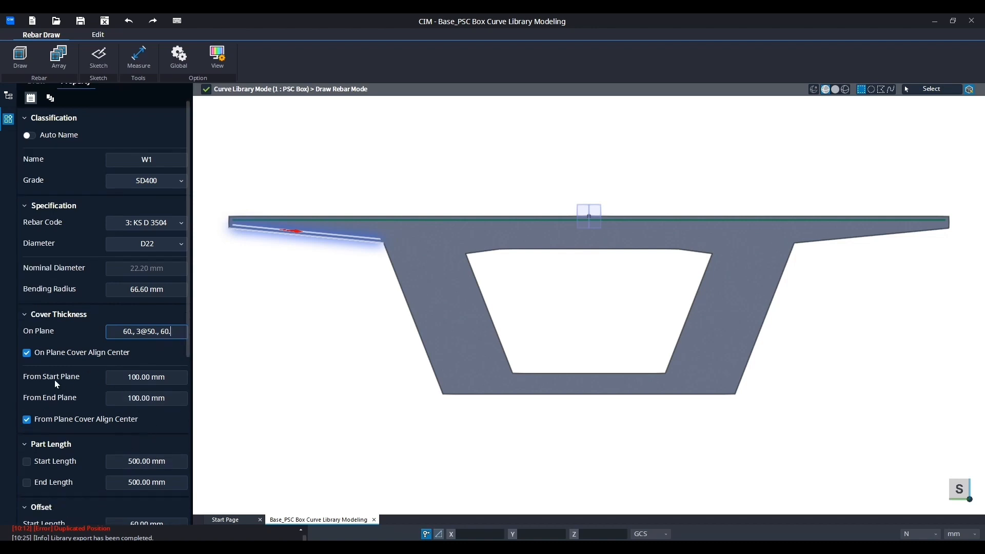
Enable the start and end part lengths for rebar W1 and set both to 0 mm
click(27, 461)
drag(171, 462, 97, 461)
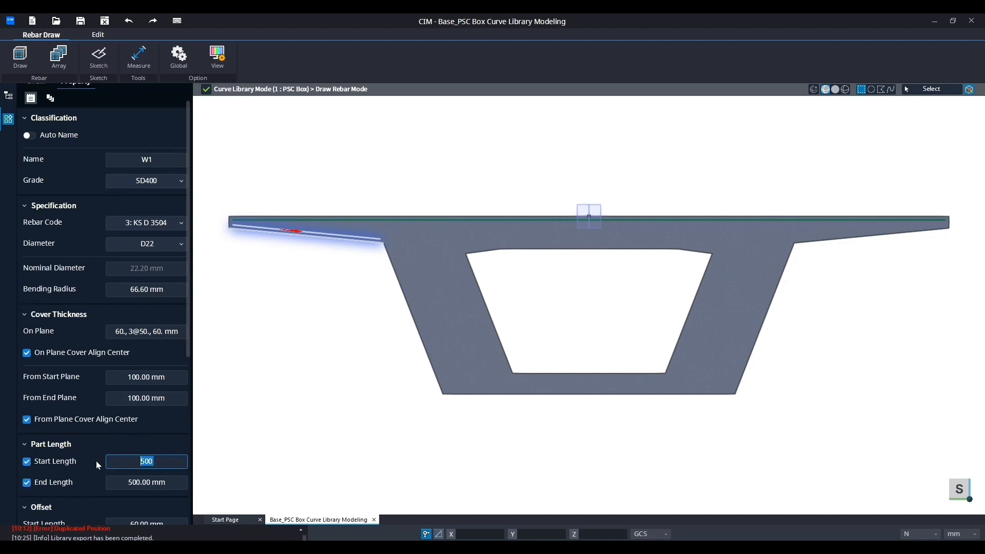
text(0)
double_click(139, 483)
text(0)
click(146, 462)
scroll(93, 390, down, 5)
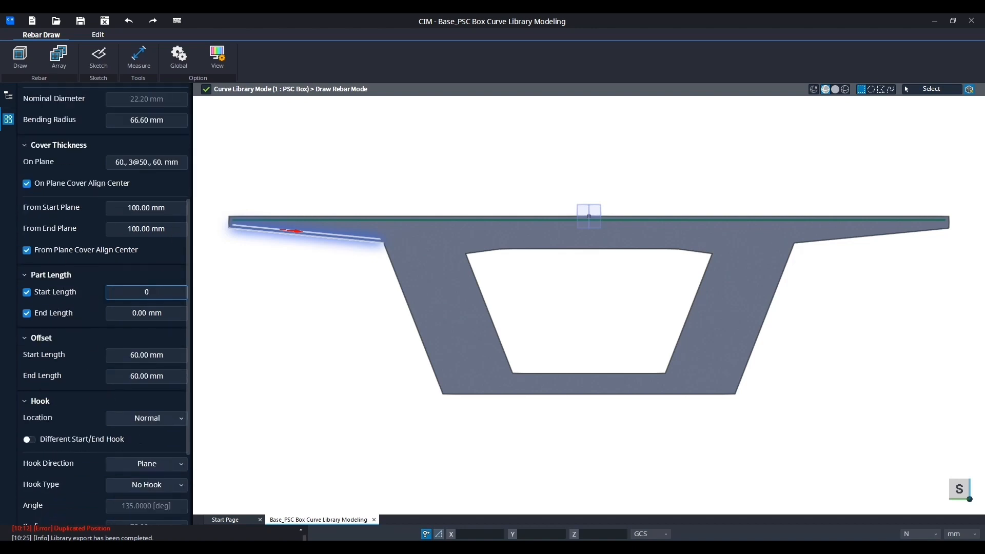
key(Return)
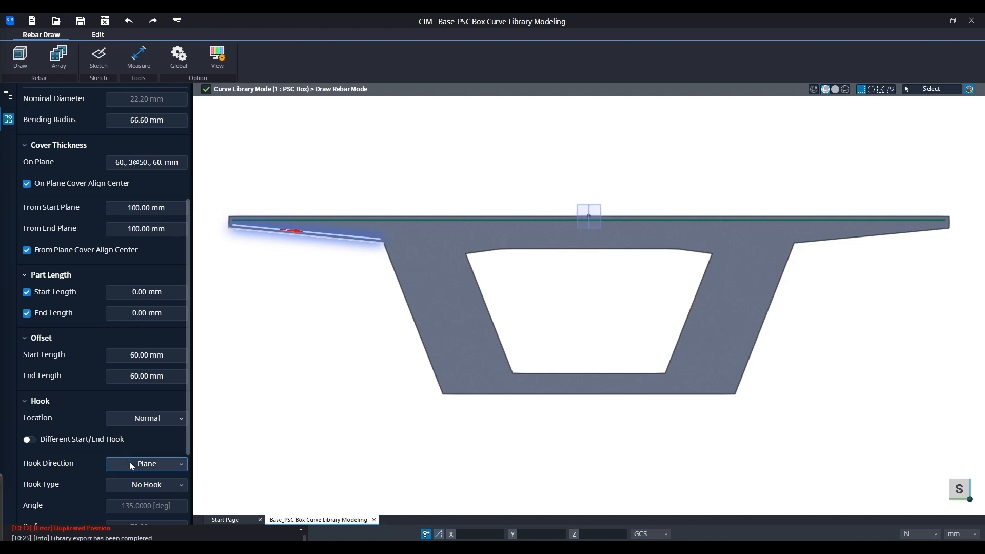
Enable different start and end hooks for rebar W1 and set both hook types to +135-degrees
click(29, 440)
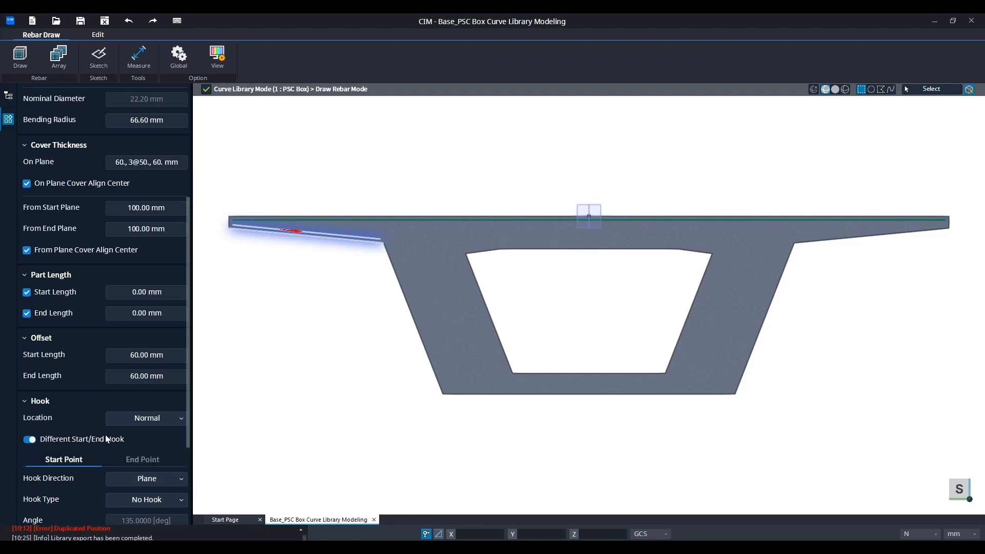
scroll(106, 437, down, 1)
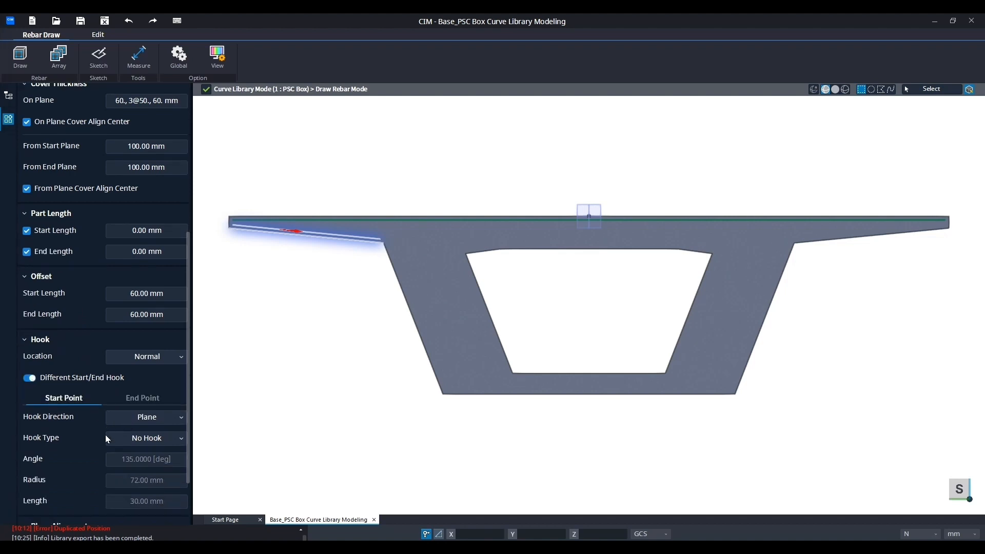
click(131, 438)
click(139, 473)
click(140, 401)
click(145, 437)
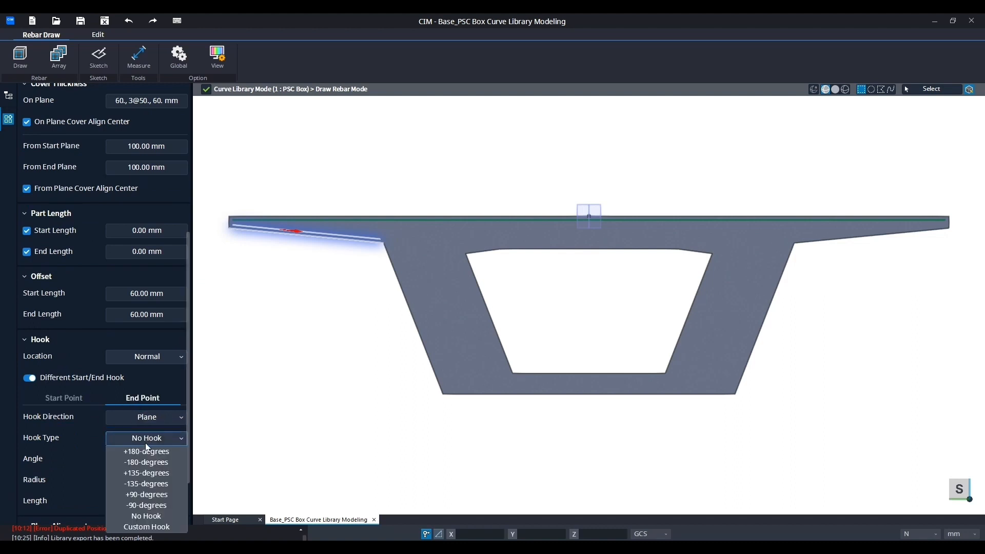
click(149, 474)
click(81, 402)
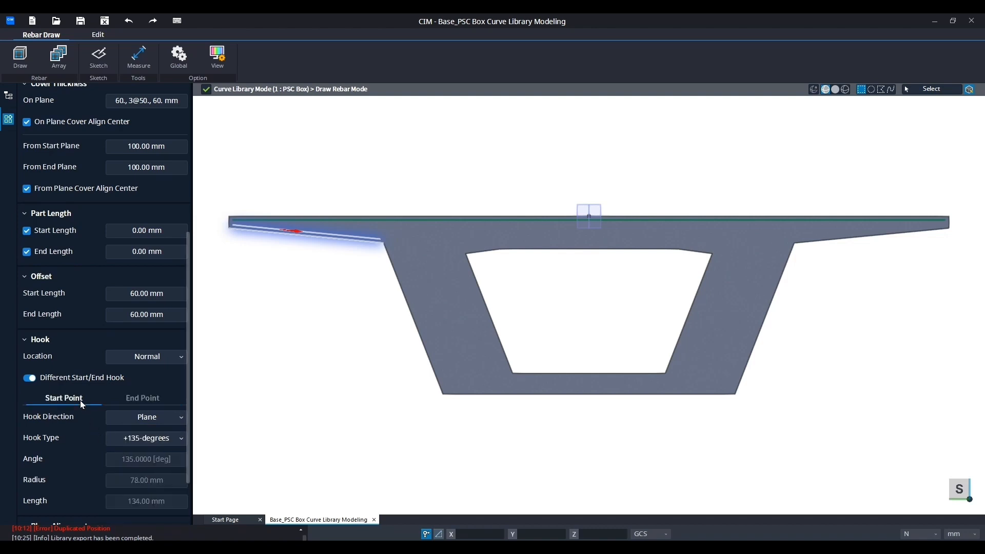
scroll(85, 420, down, 3)
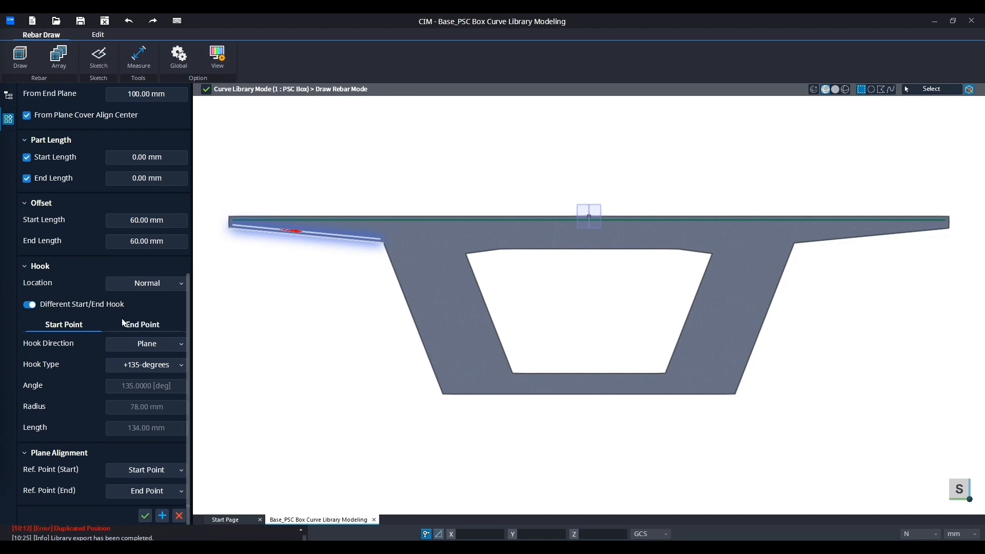
scroll(63, 125, up, 10)
scroll(63, 125, up, 3)
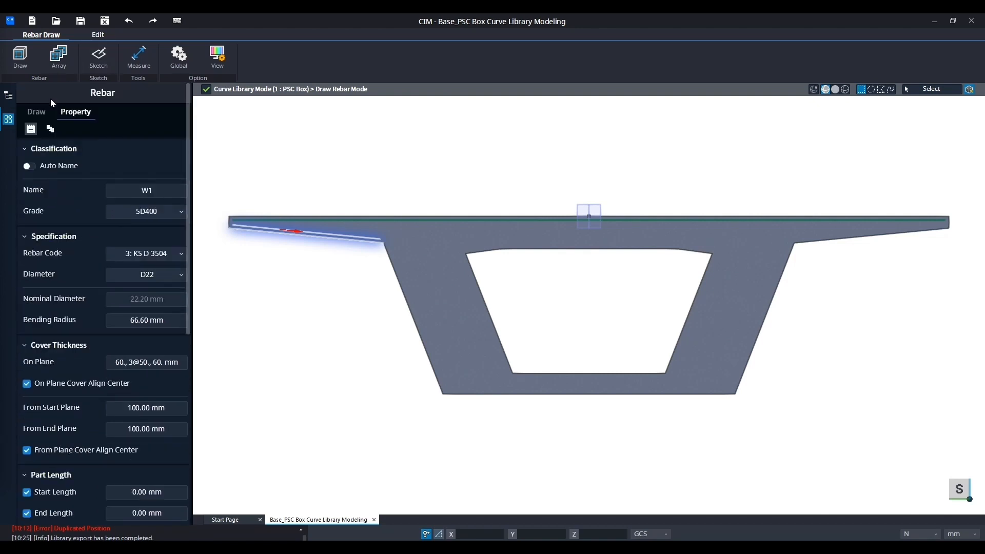
Try to draw transverse rebar W1 with Select Member Edge, following the left web's top, inner, bottom and outer edges and back to the top
click(37, 111)
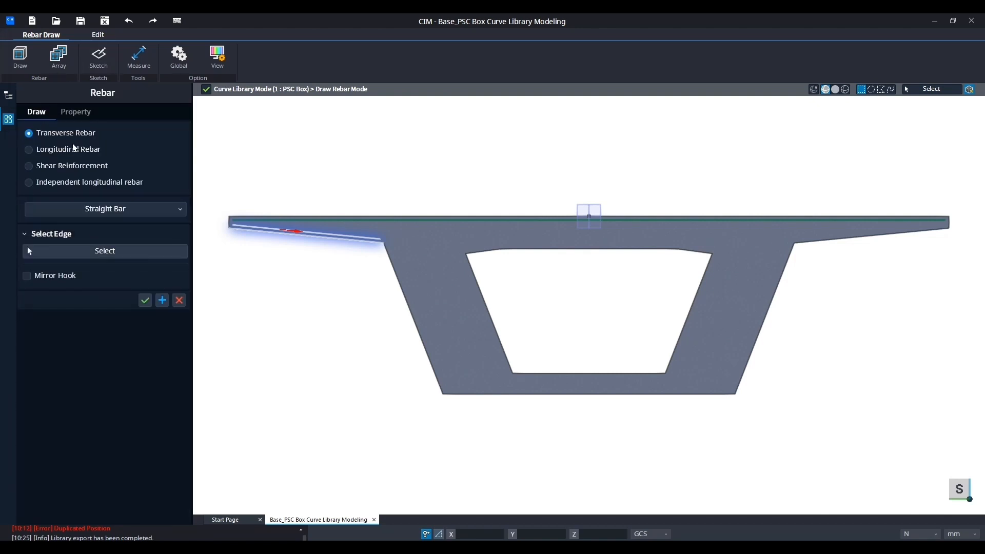
click(82, 208)
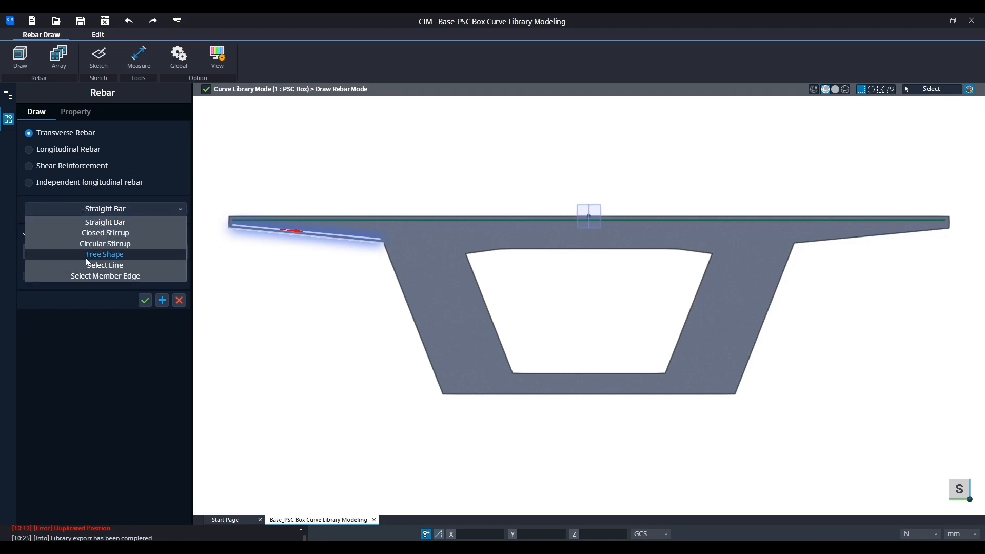
click(88, 275)
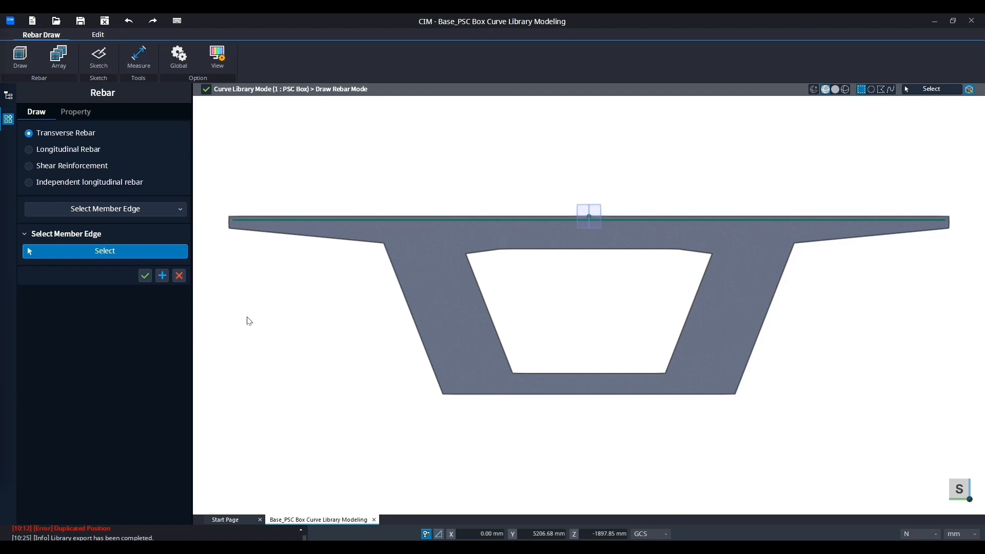
click(445, 229)
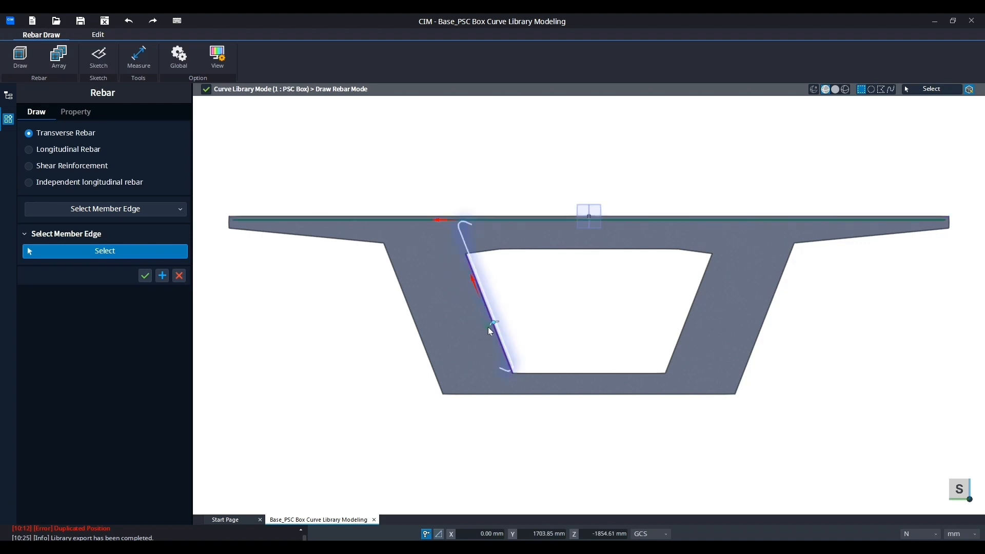
scroll(491, 331, up, 2)
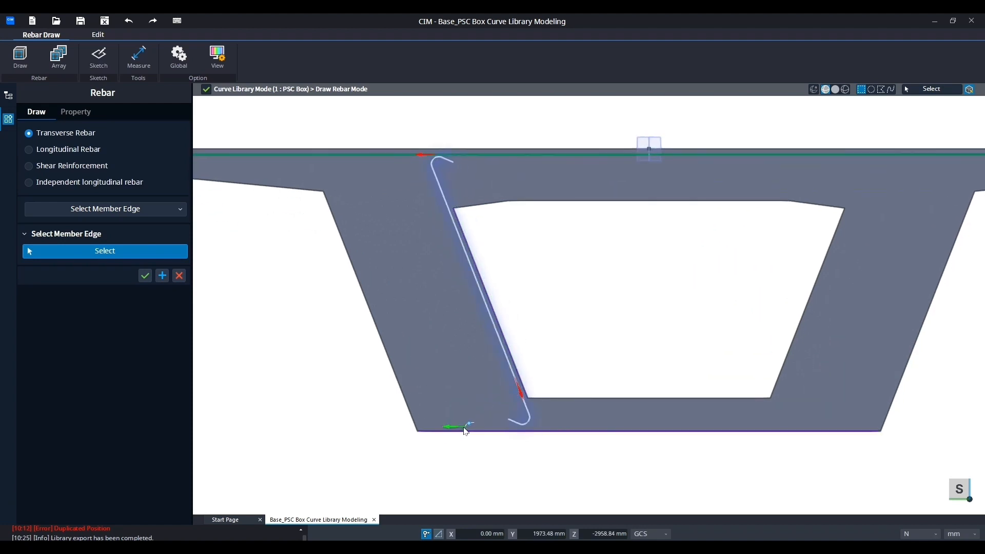
click(388, 340)
click(344, 221)
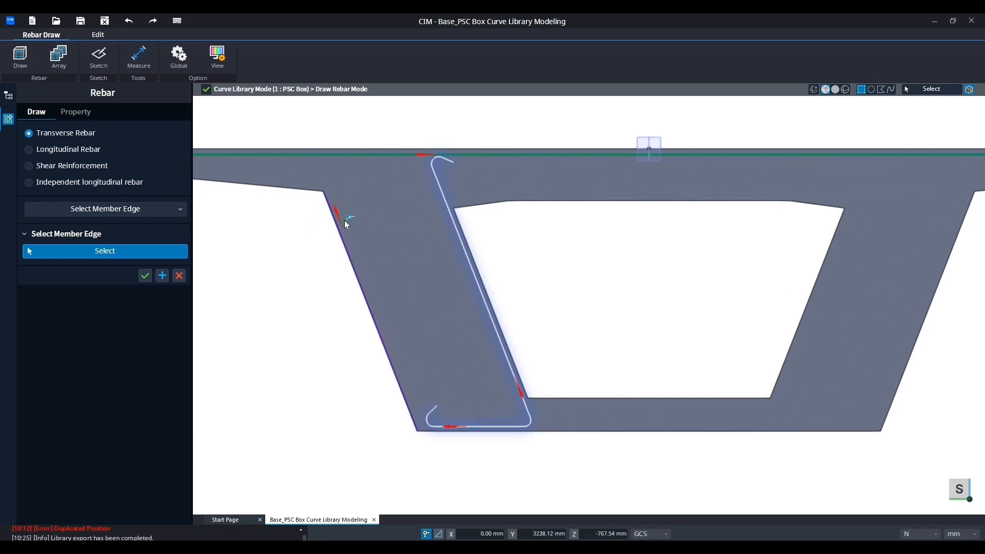
click(323, 154)
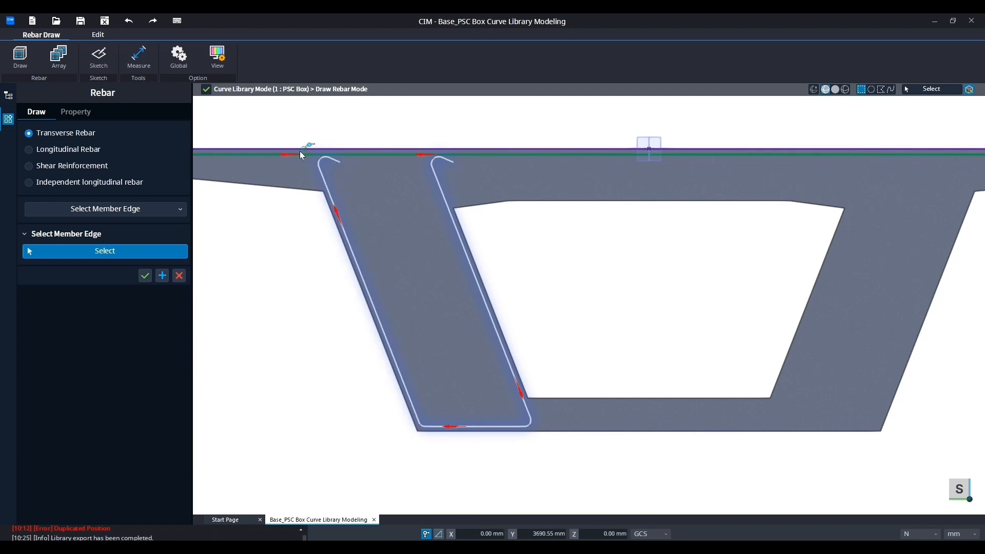
middle_drag(306, 154, 389, 213)
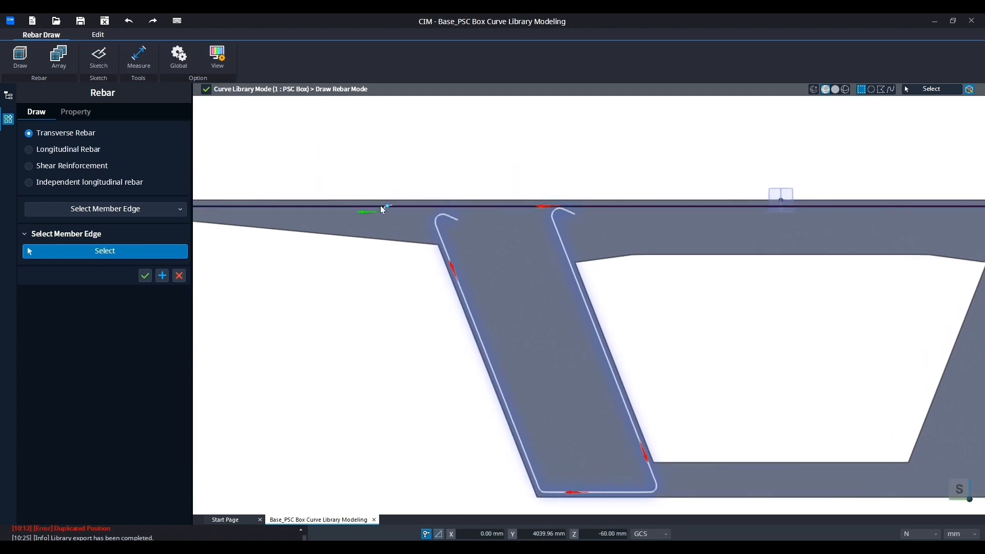
click(378, 204)
click(161, 276)
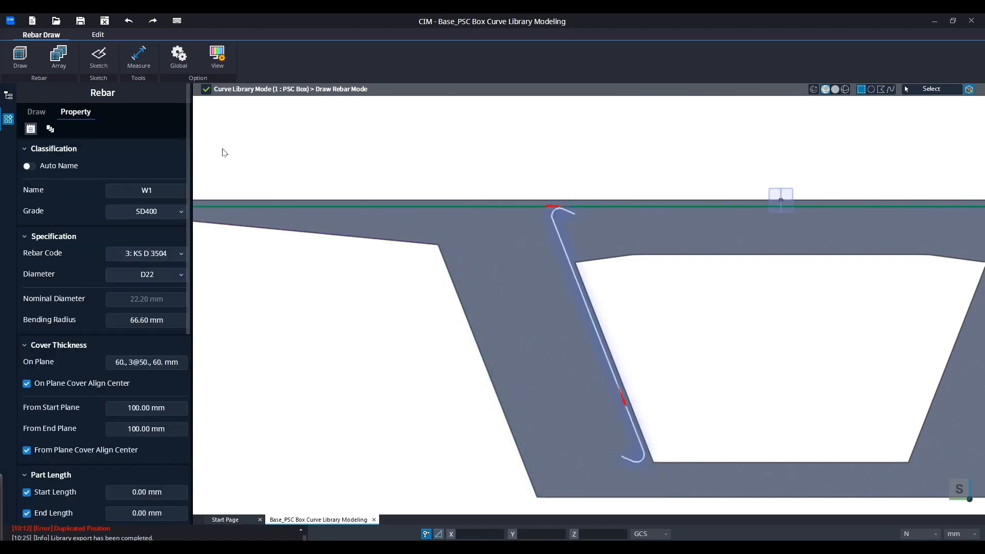
Check the start and end offset lengths in the W1 rebar's properties
scroll(121, 225, down, 5)
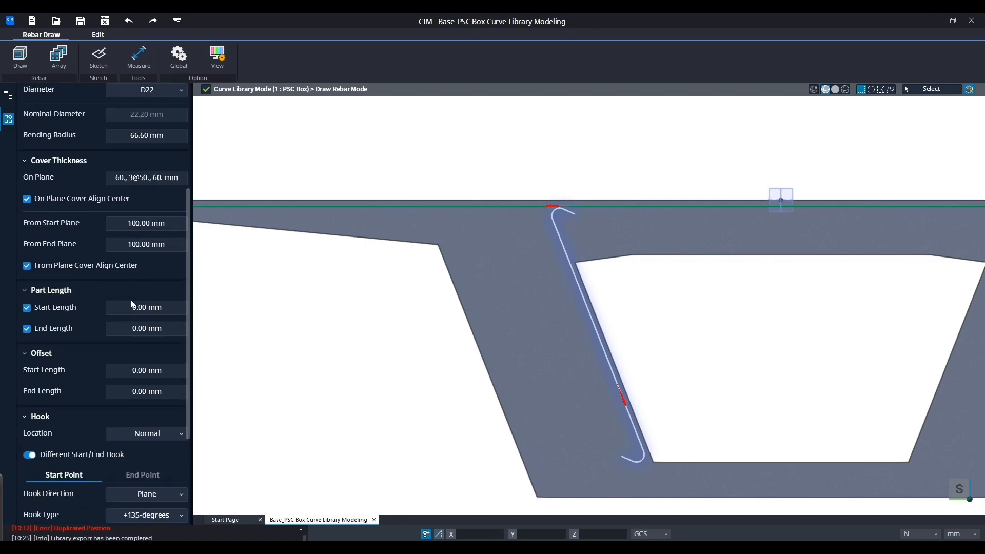
scroll(132, 310, down, 3)
click(145, 278)
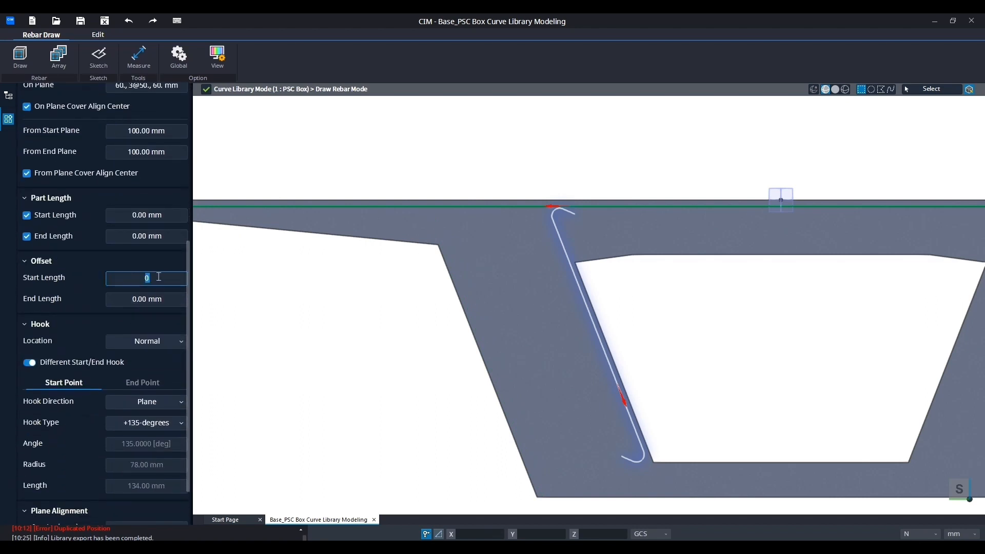
click(159, 277)
scroll(119, 291, up, 8)
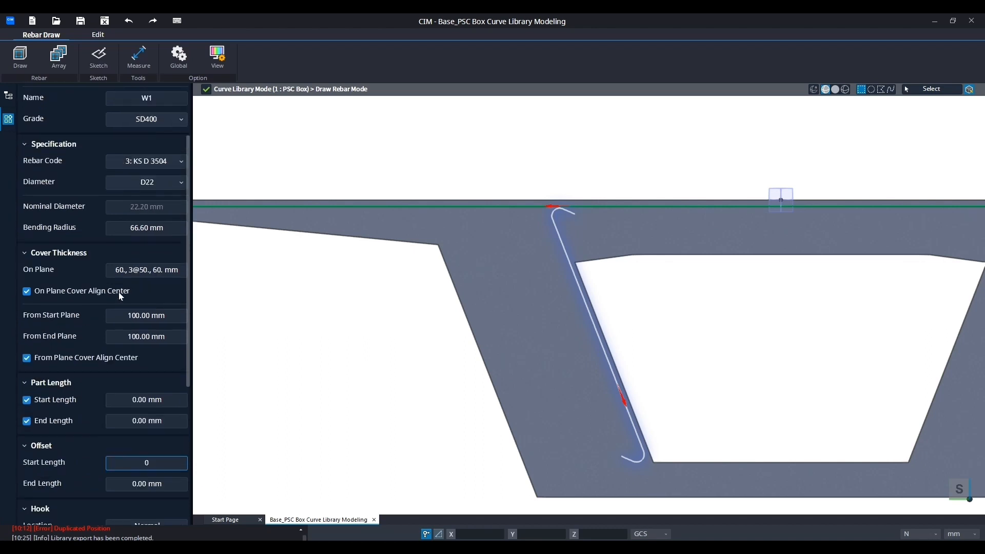
Try again to draw W1 with Select Member Edge around the left web, also picking the underside edge of the left cantilever
click(37, 112)
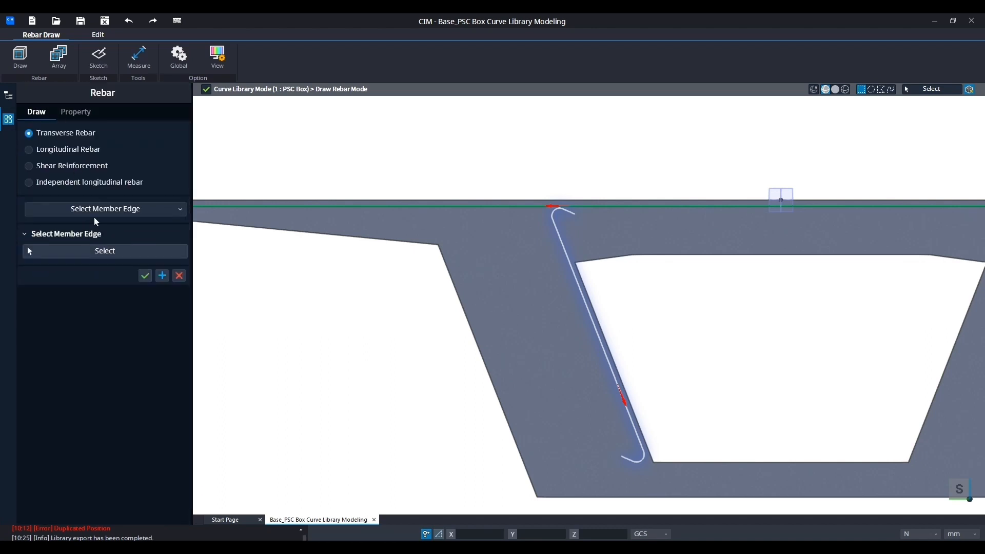
click(105, 209)
click(108, 275)
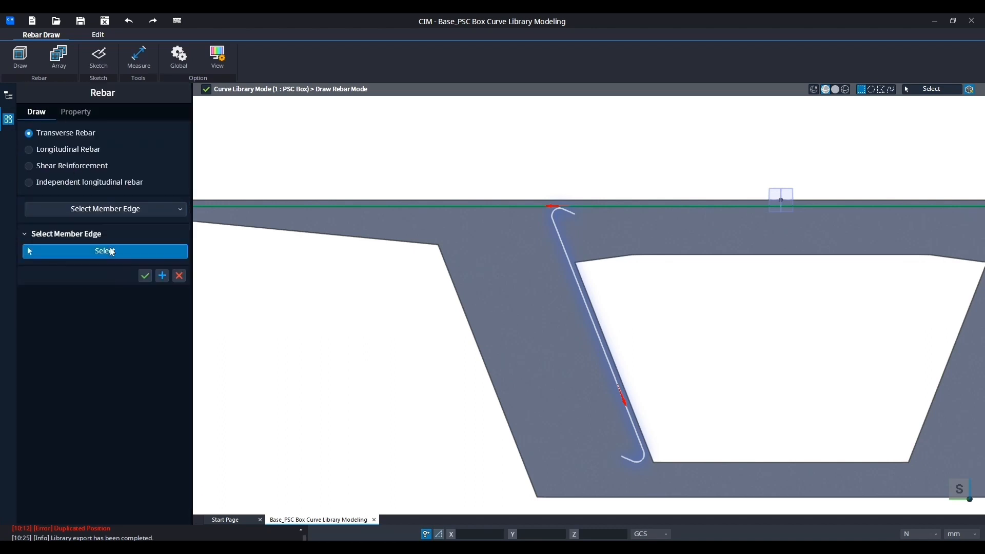
click(109, 252)
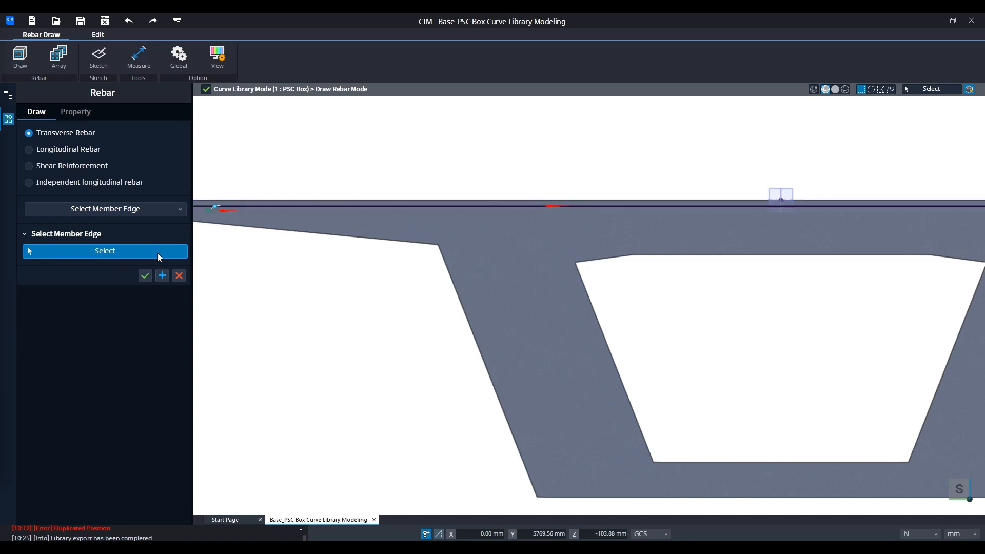
click(585, 204)
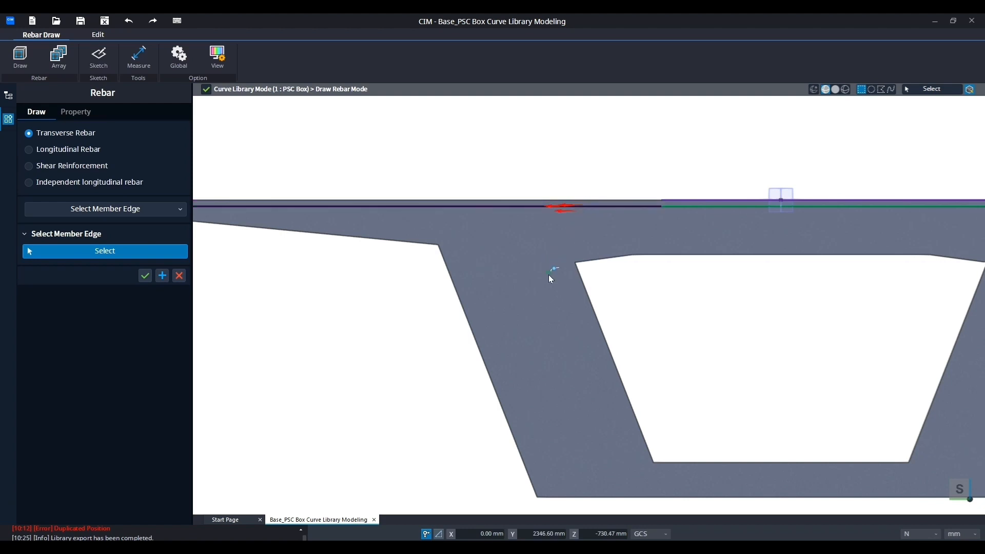
click(601, 337)
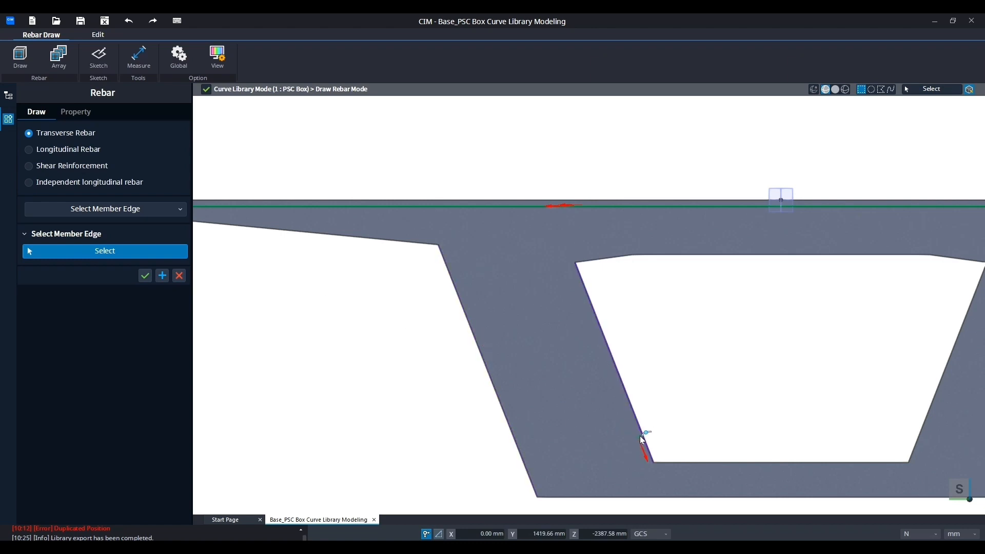
click(613, 496)
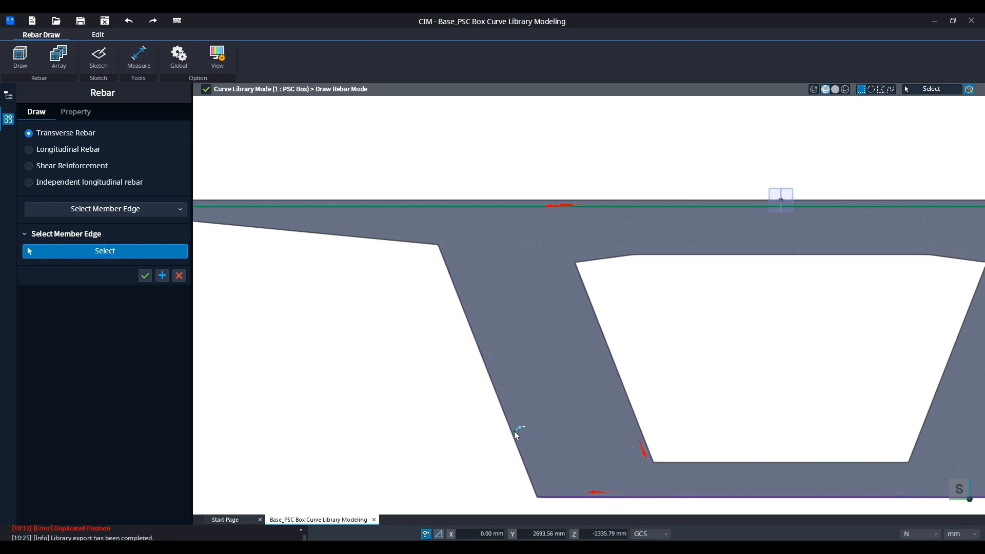
click(496, 381)
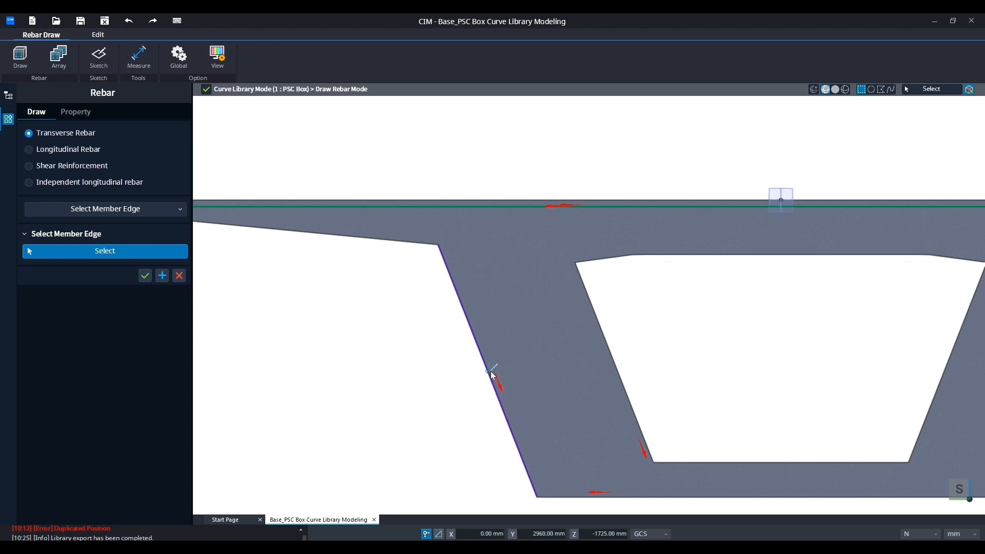
click(463, 293)
click(451, 266)
click(447, 202)
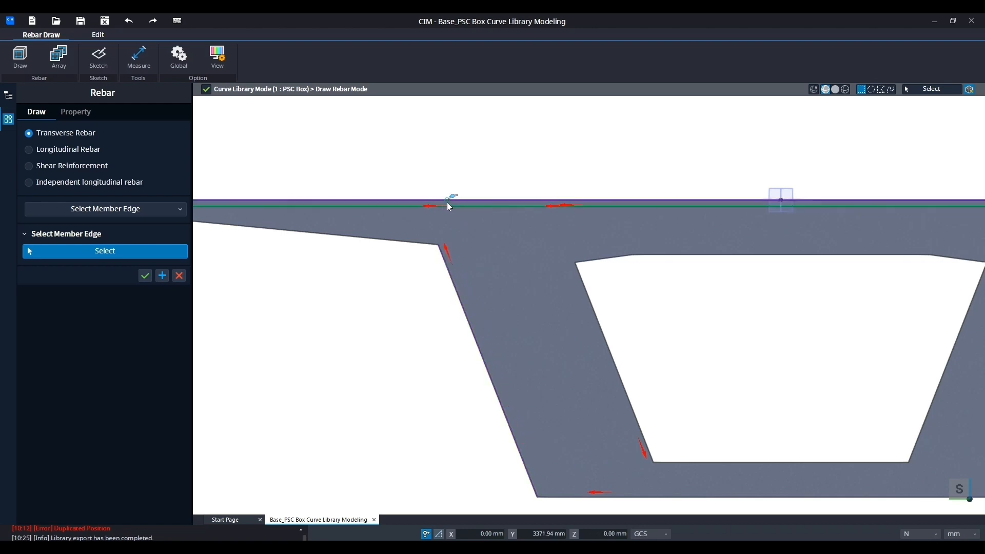
click(331, 235)
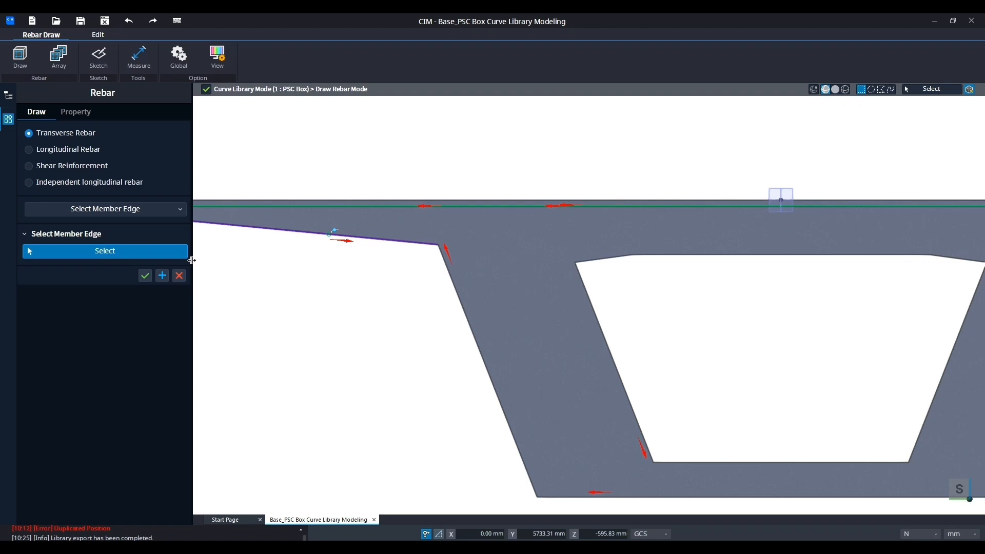
click(148, 275)
Review the cover, part length, offset and hook settings of rebar W1
click(76, 111)
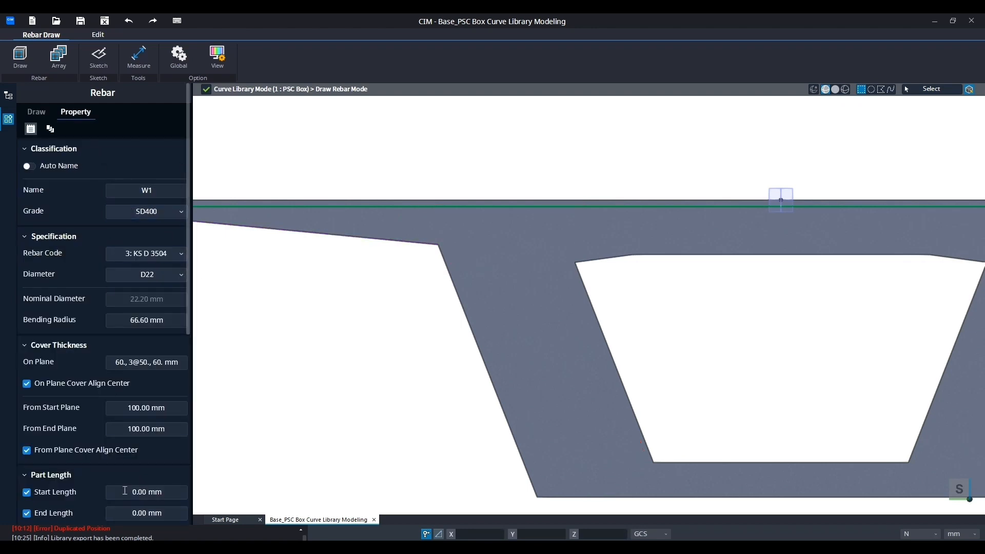
scroll(83, 284, down, 5)
scroll(83, 285, down, 5)
scroll(82, 291, up, 10)
Draw transverse rebar W1 with Select Member Edge around the left web: top, inner, bottom and outer edges, back to the top
click(37, 112)
click(30, 149)
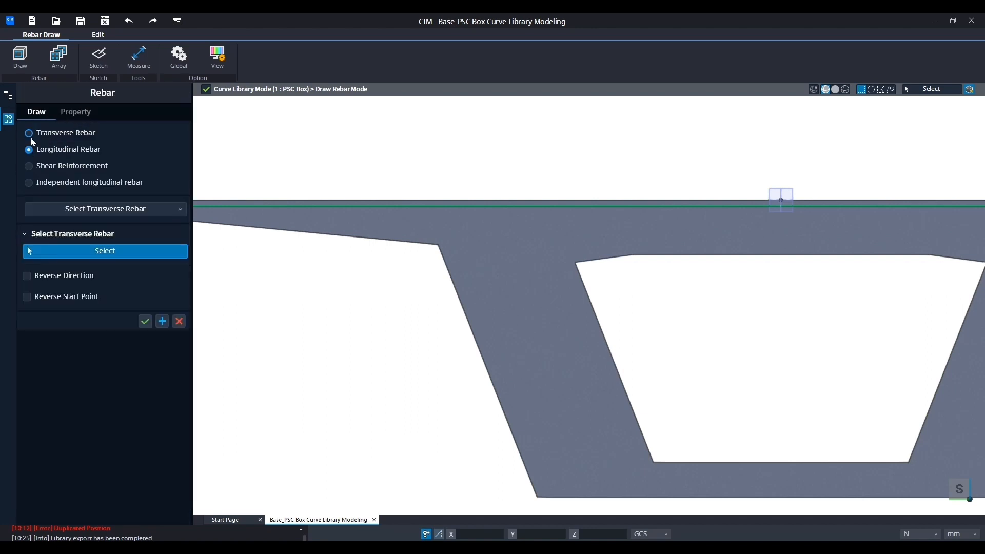
click(31, 134)
click(112, 208)
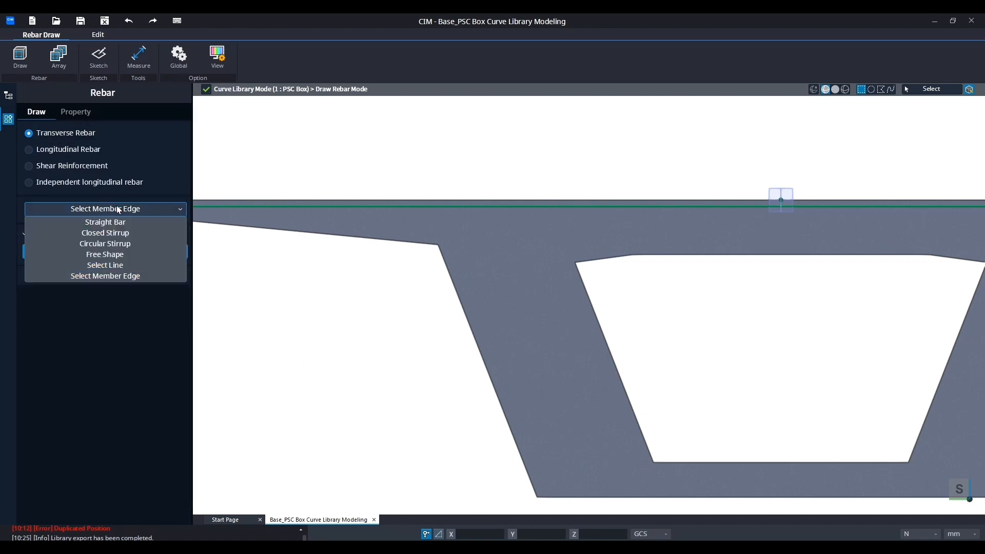
click(118, 275)
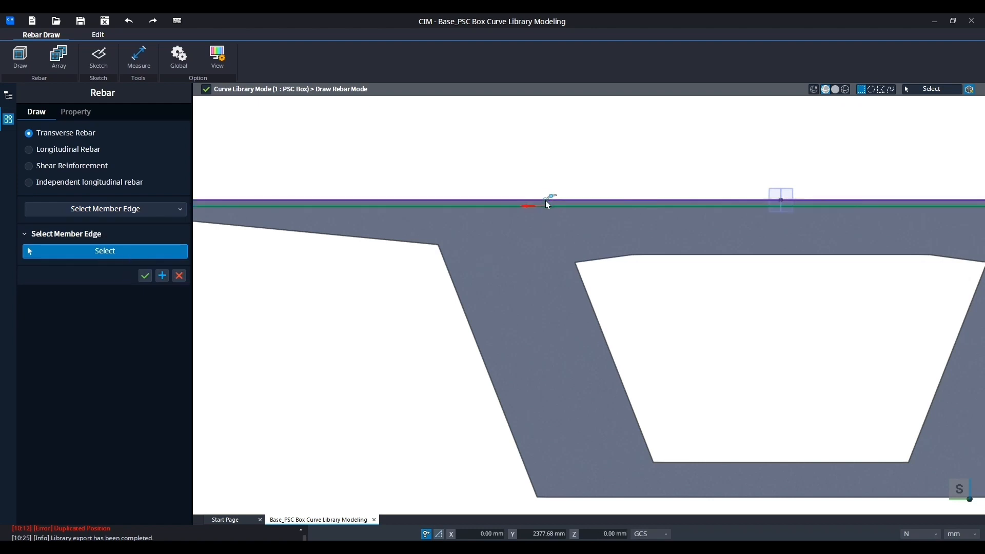
click(570, 201)
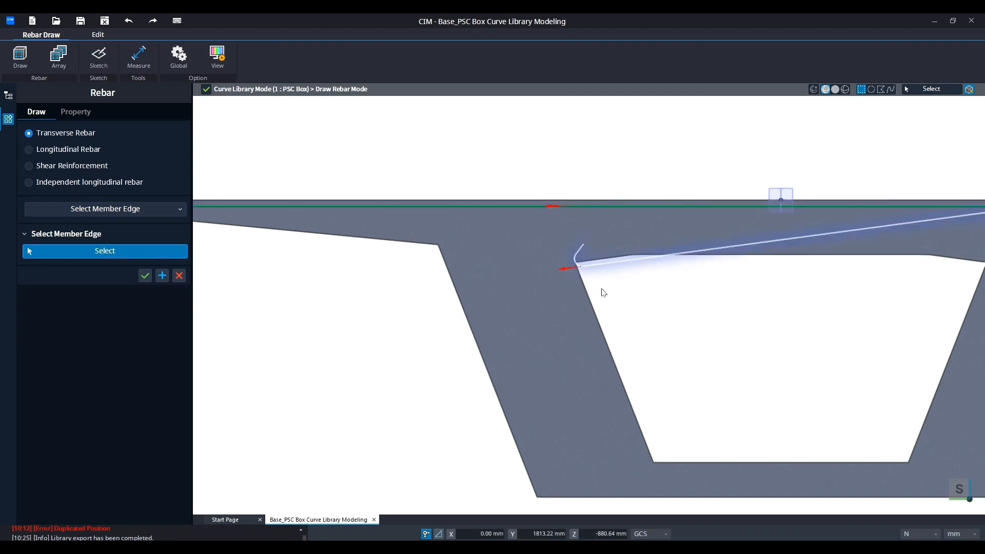
click(622, 386)
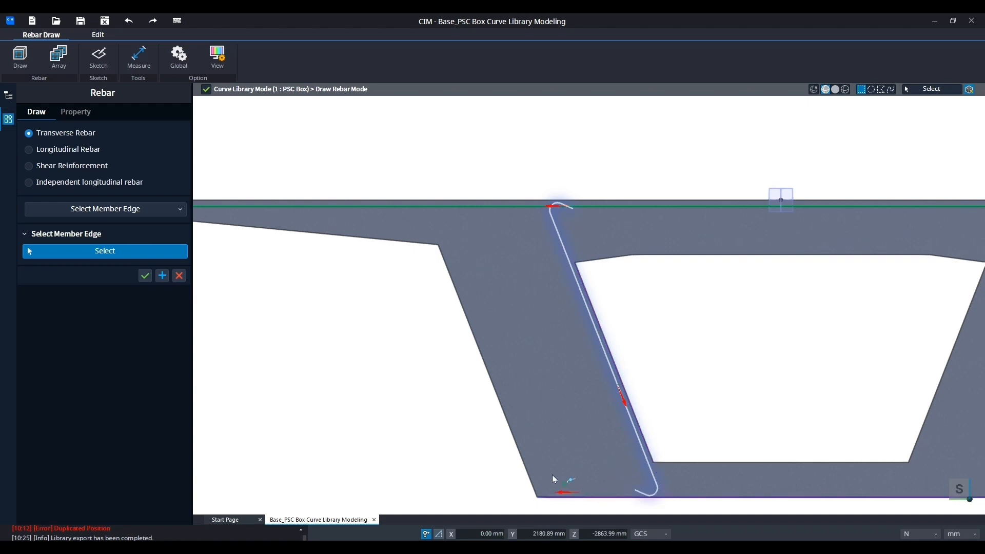
click(562, 493)
click(449, 255)
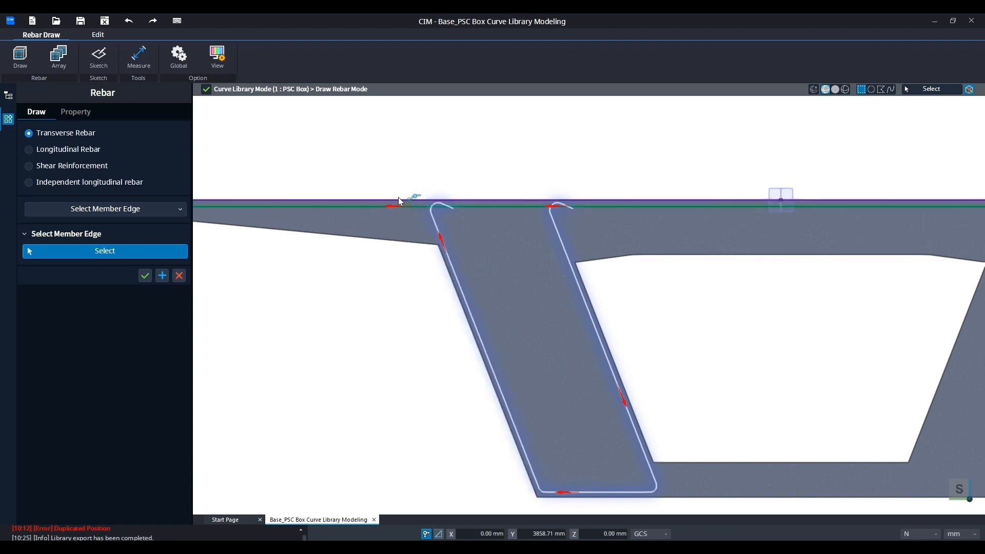
scroll(389, 200, up, 3)
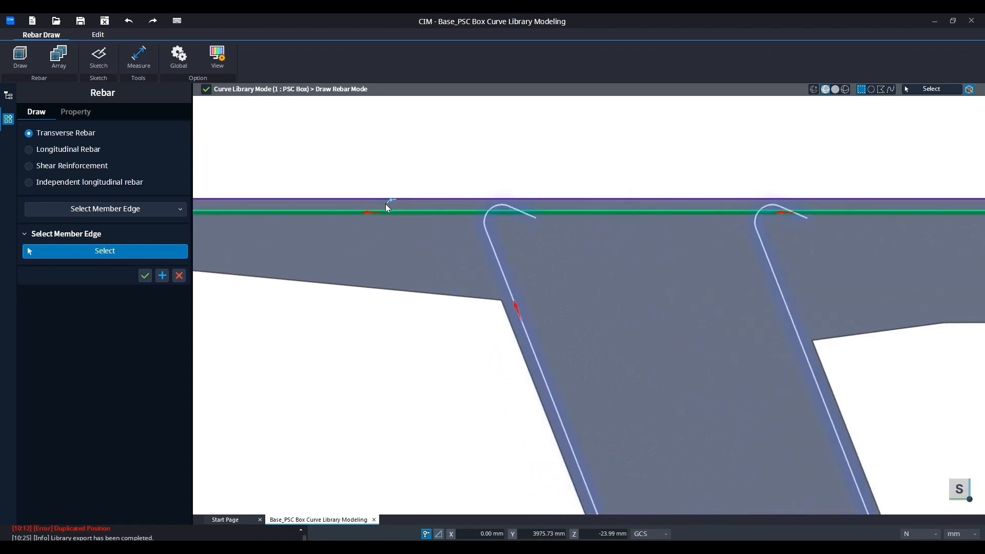
click(145, 276)
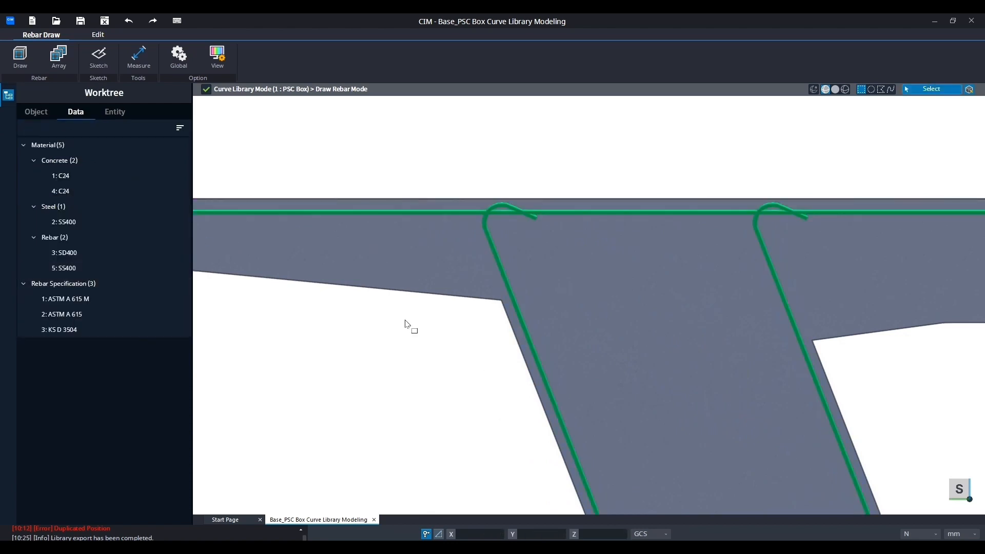
Start another rebar and review its name, specification, cover, part length, offset and hook properties
scroll(482, 269, down, 5)
scroll(568, 259, up, 5)
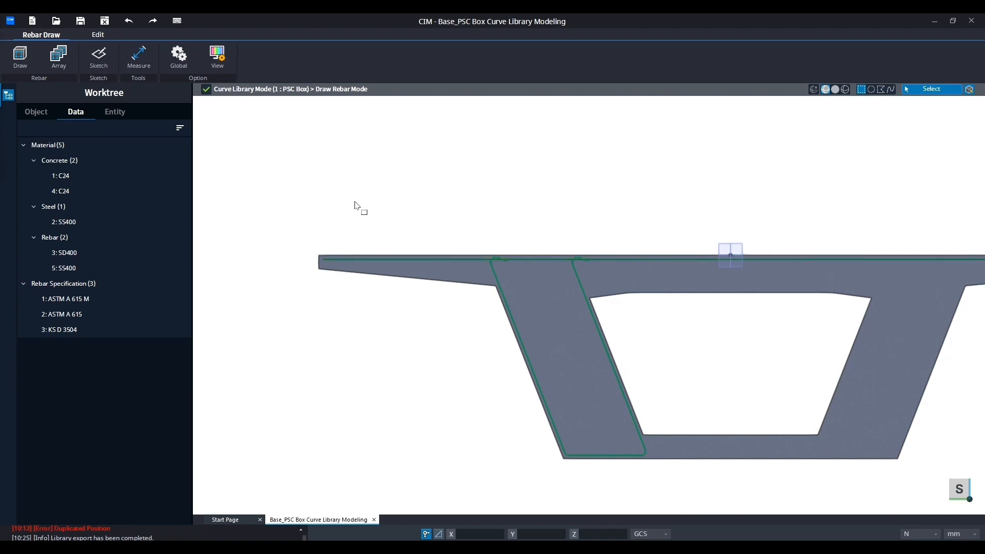
middle_drag(355, 201, 282, 222)
scroll(281, 222, down, 2)
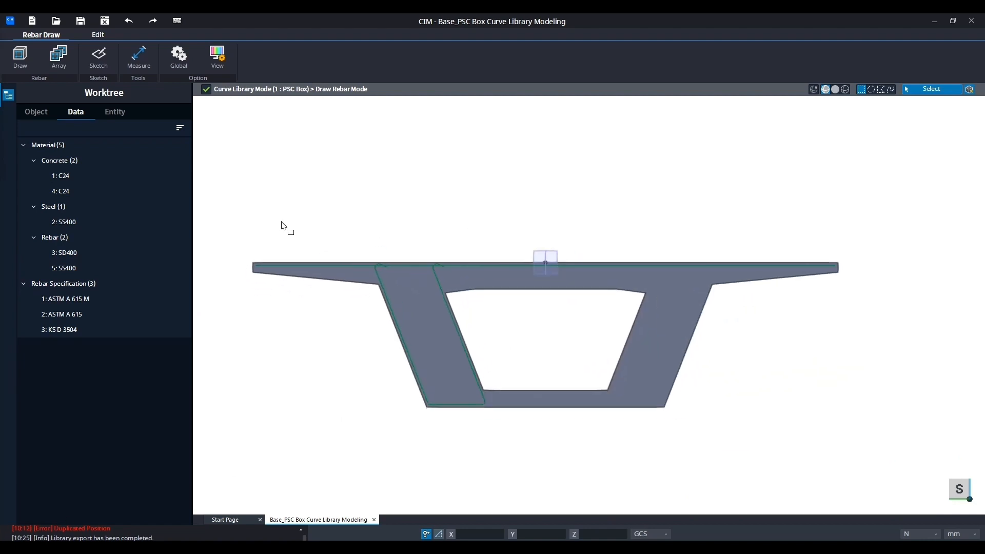
scroll(281, 221, up, 1)
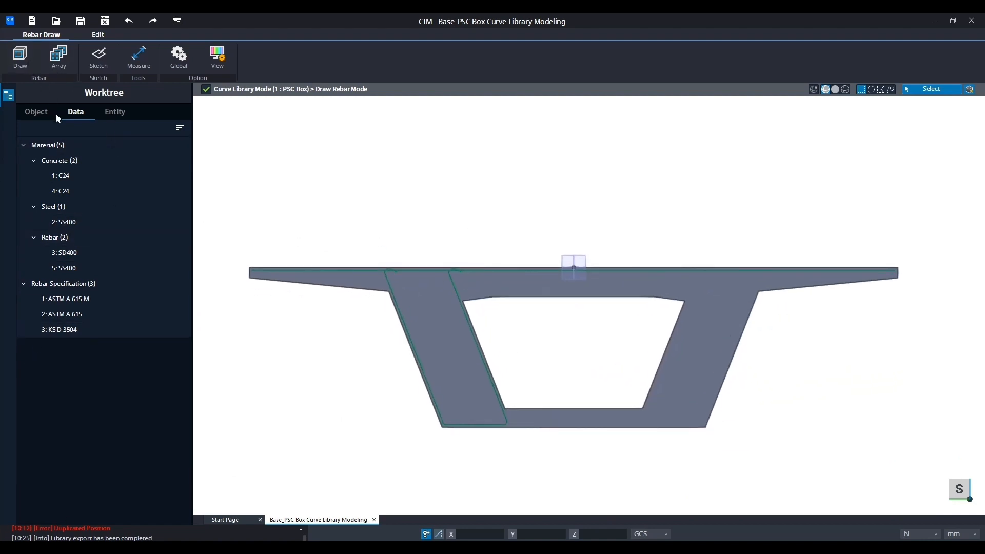
click(20, 55)
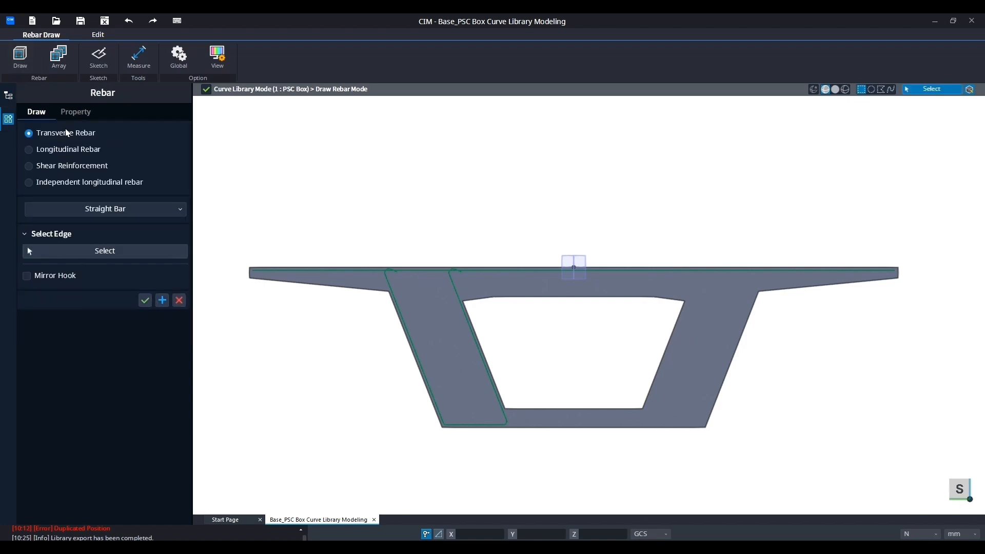
click(77, 113)
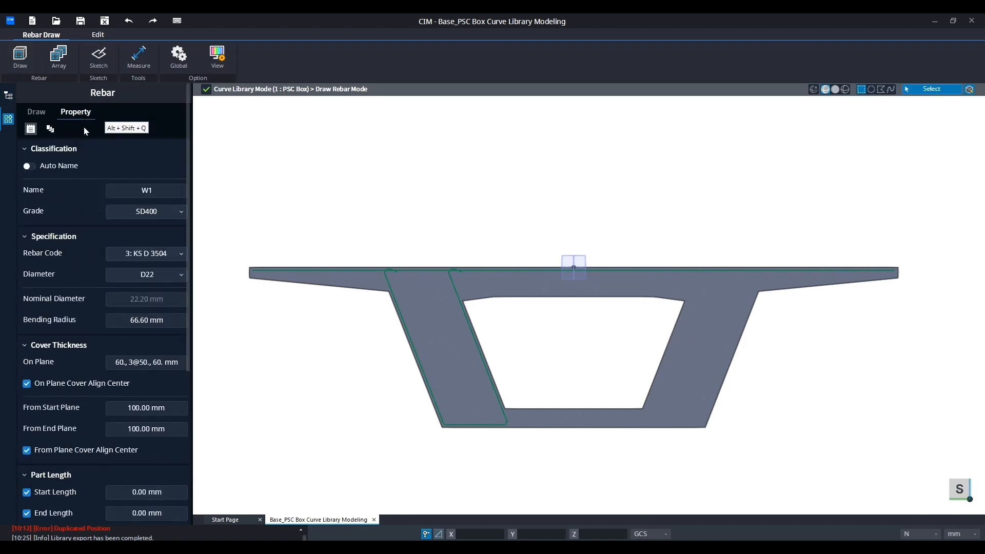
click(112, 191)
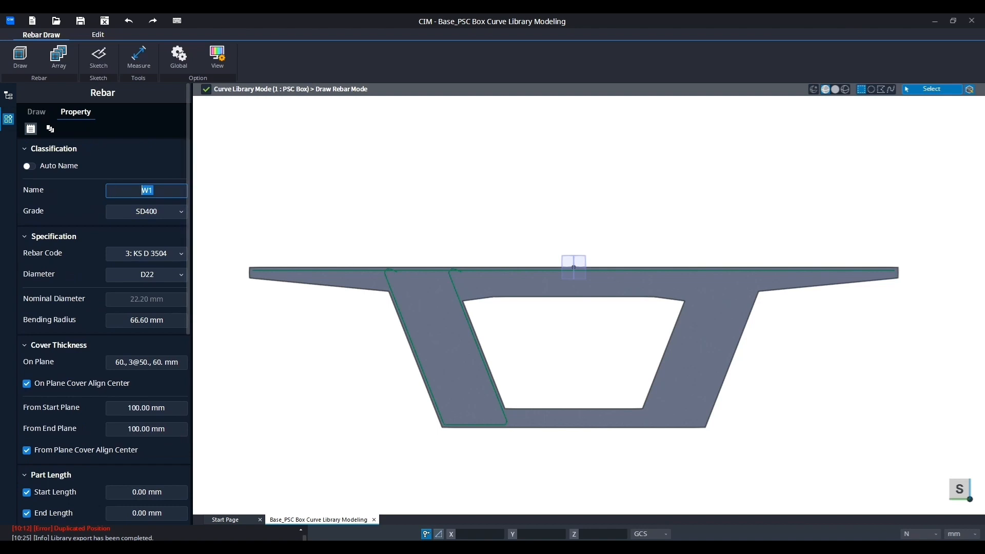
click(969, 89)
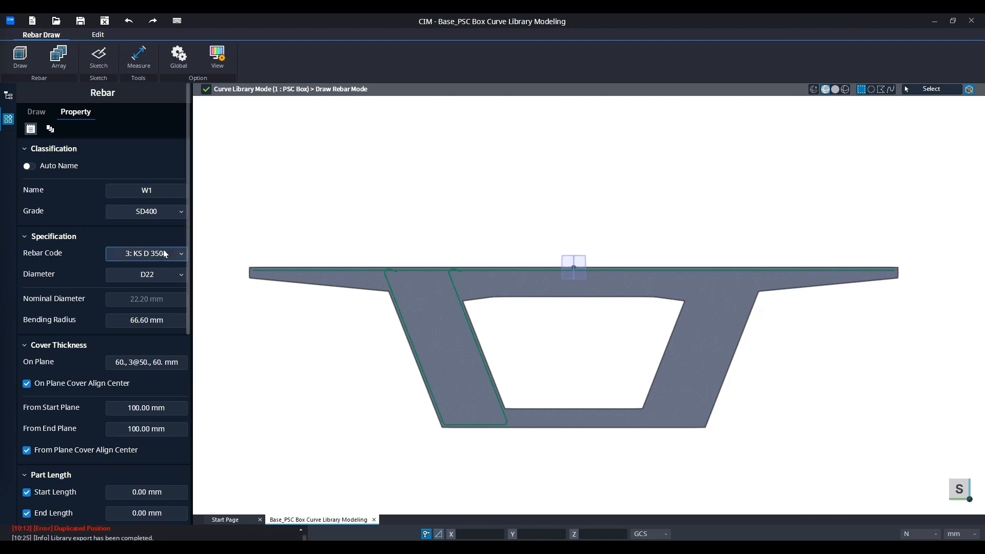
scroll(137, 272, down, 3)
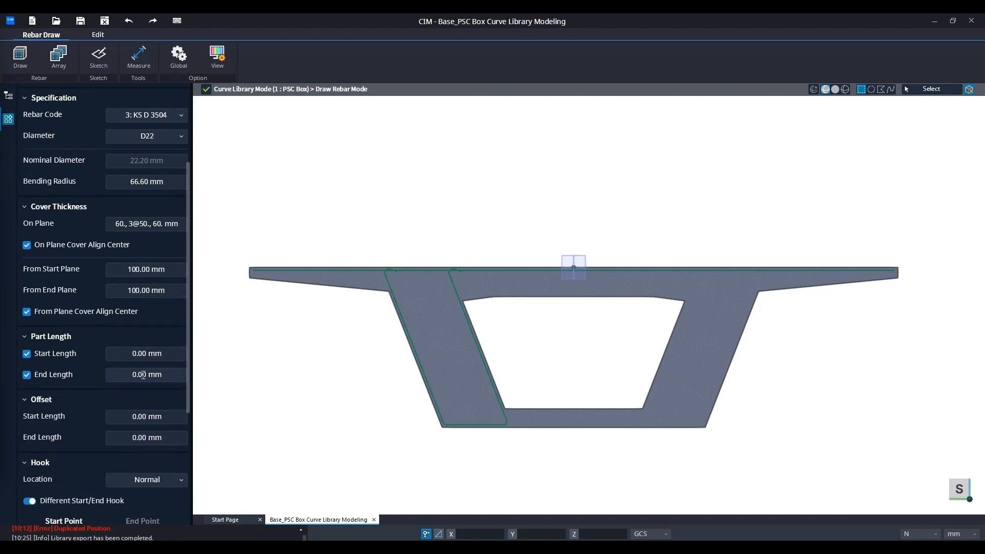
scroll(128, 395, down, 2)
scroll(129, 360, up, 4)
scroll(129, 360, up, 2)
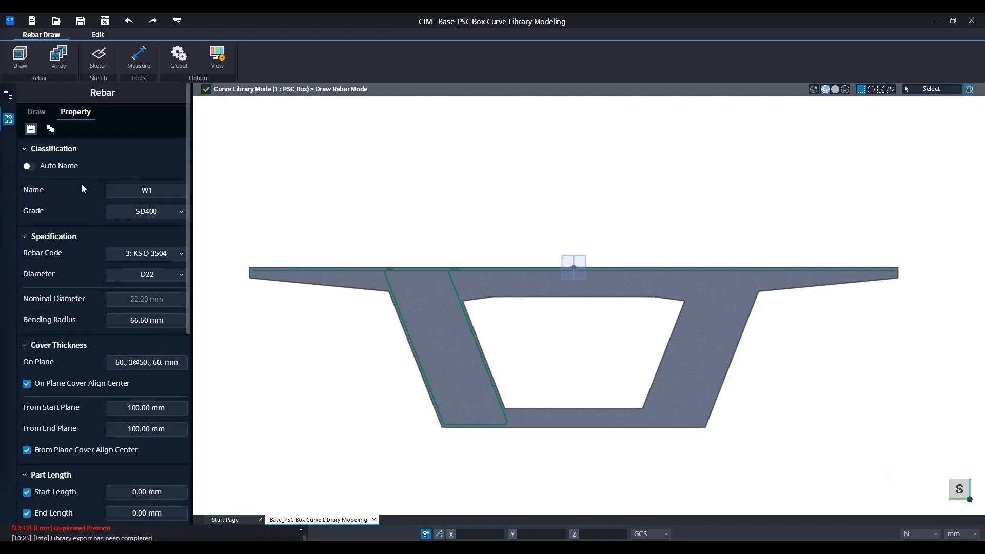
Begin a transverse rebar with Select Member Edge on the right web, picking the slab's top edge and the web's inner edge
click(36, 111)
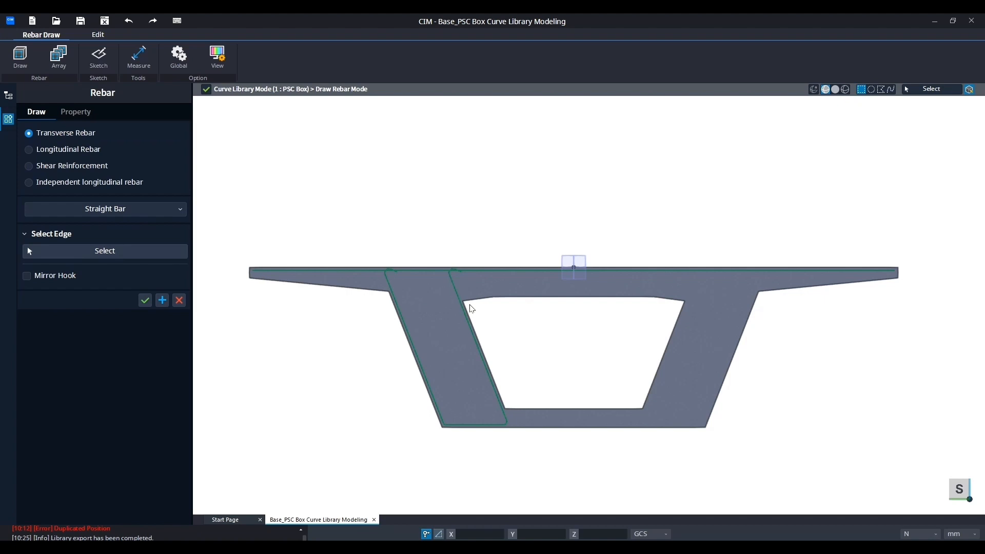
scroll(457, 292, up, 3)
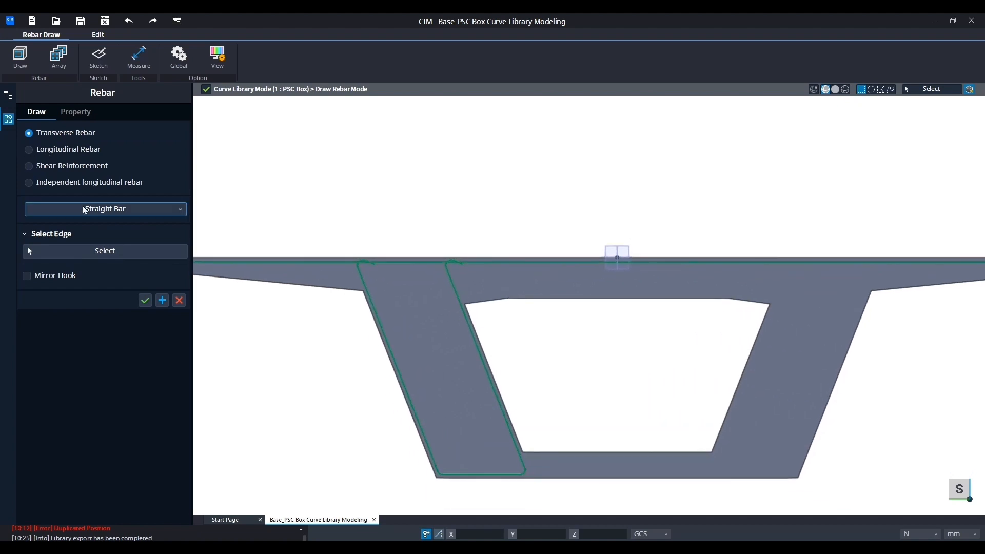
click(111, 210)
click(120, 274)
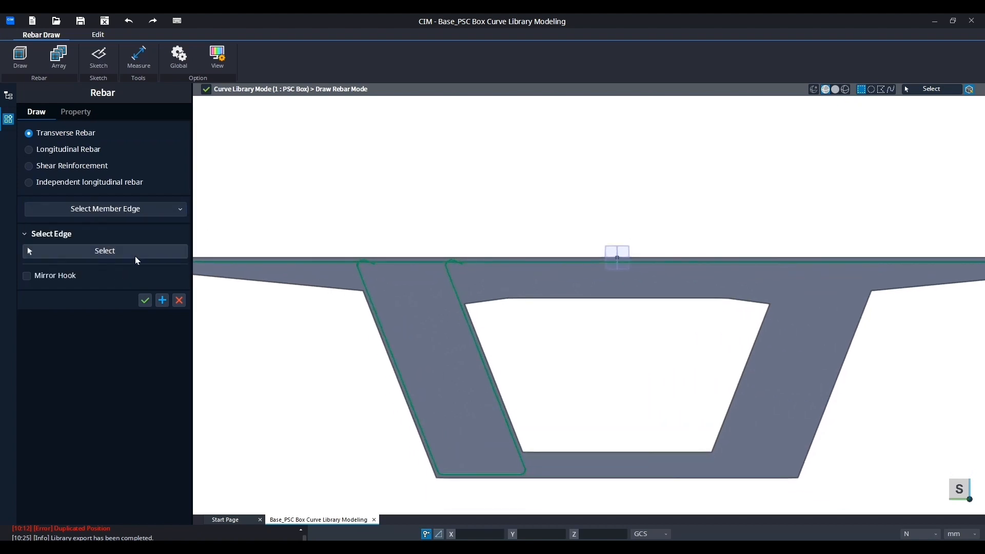
click(136, 250)
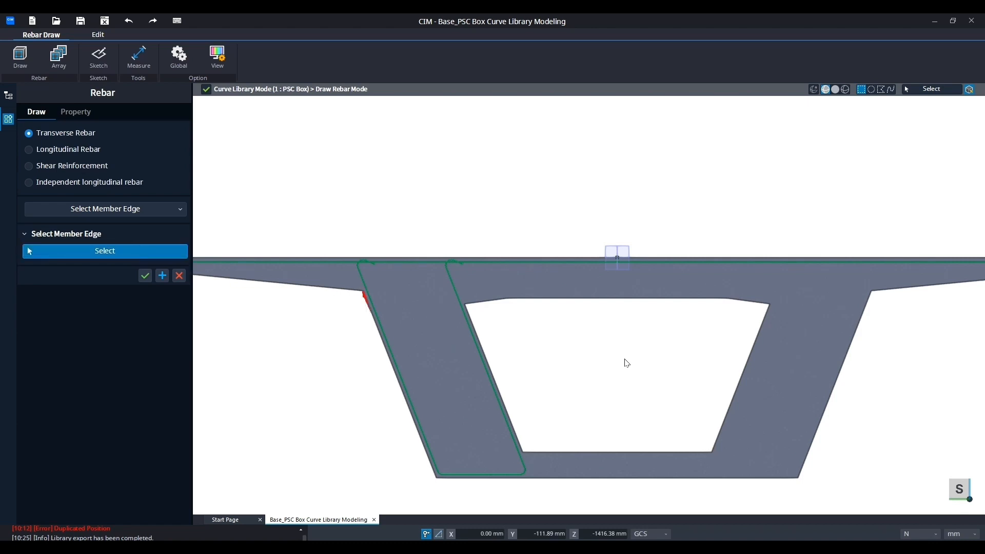
middle_drag(626, 363, 381, 343)
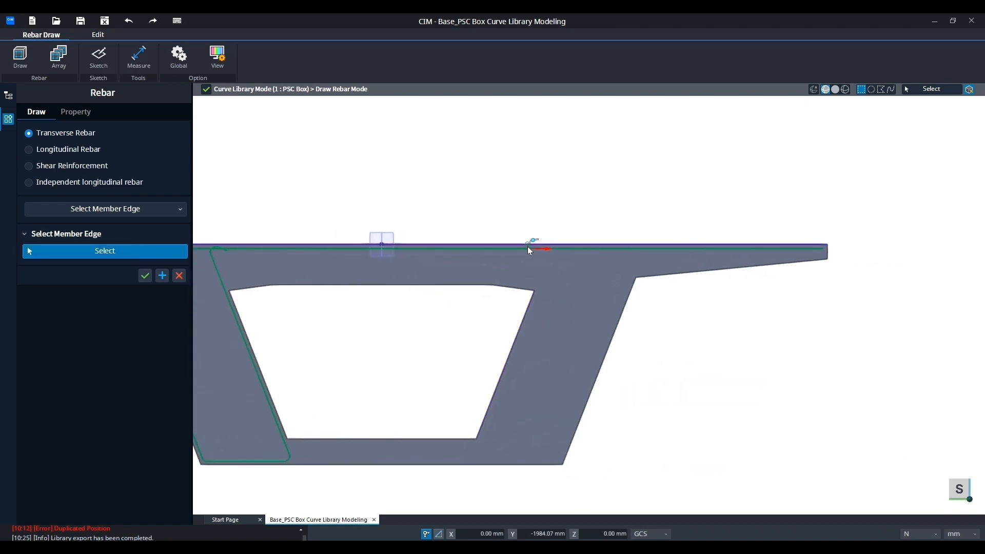
scroll(528, 247, up, 5)
scroll(528, 251, up, 2)
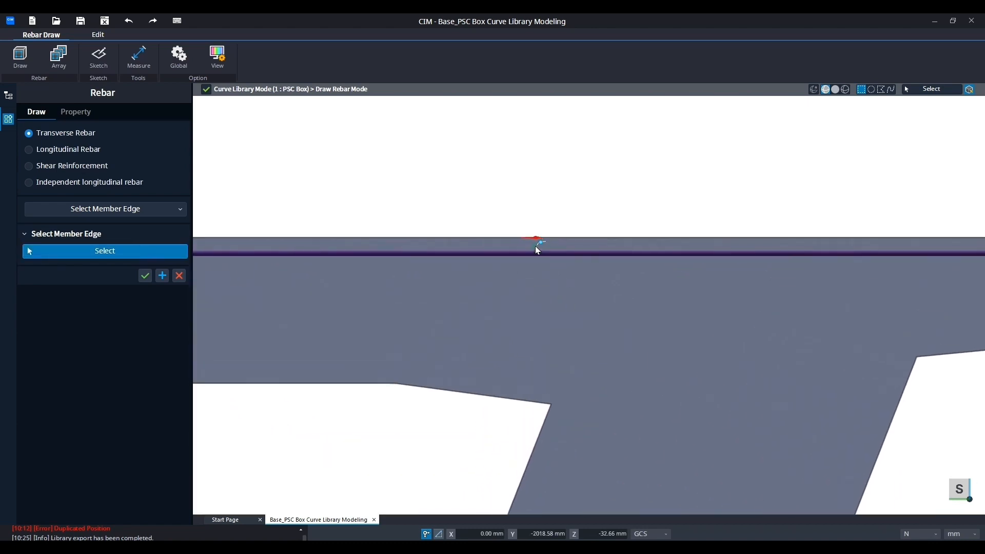
click(536, 244)
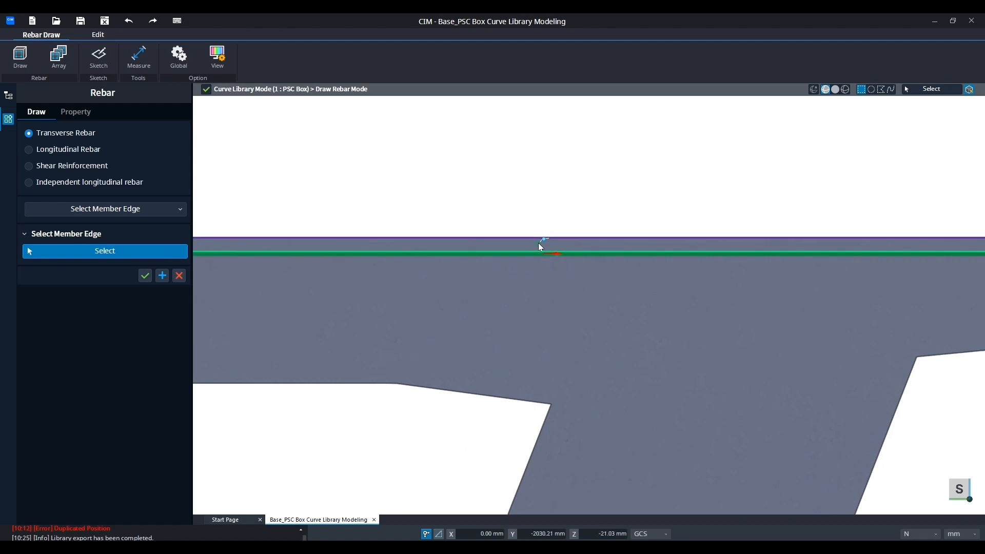
scroll(539, 245, down, 5)
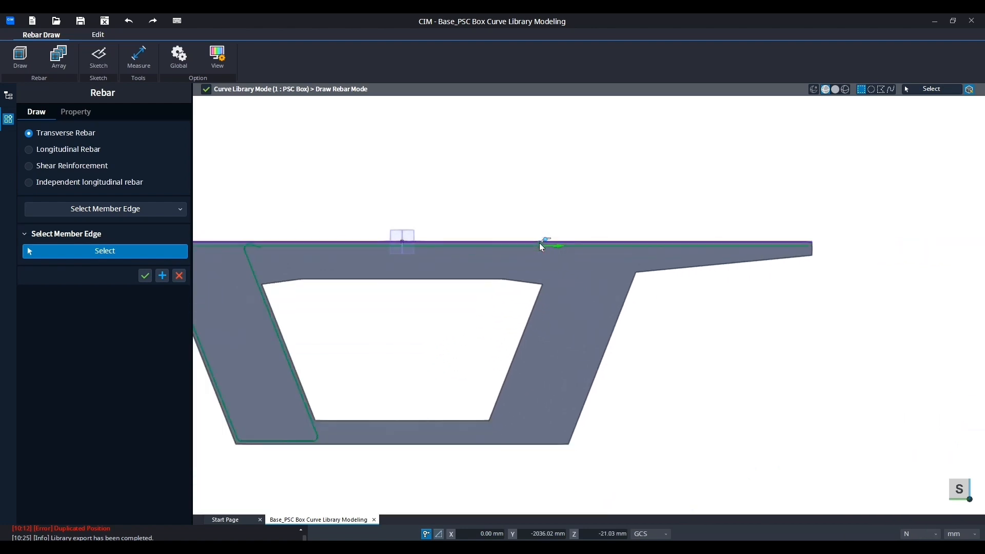
scroll(541, 245, down, 1)
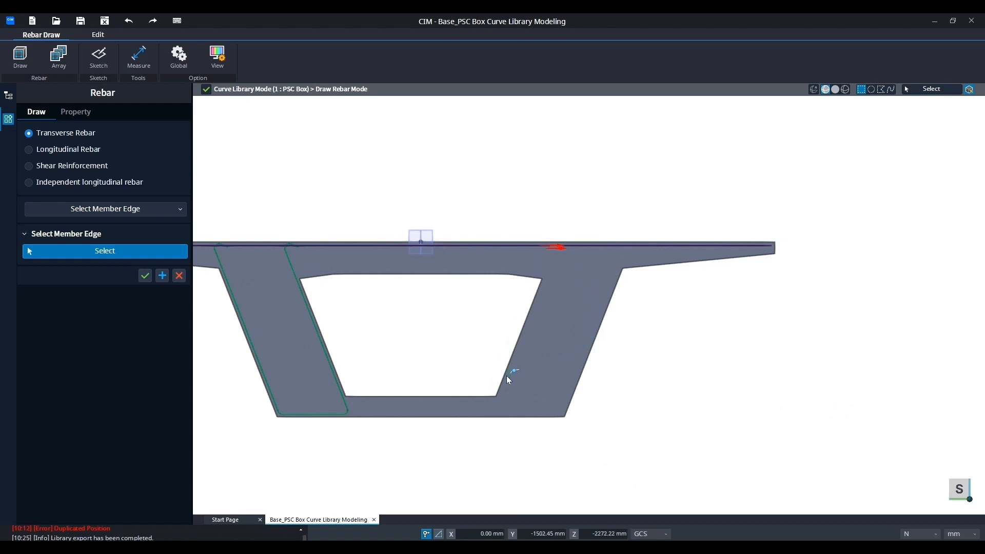
scroll(506, 384, up, 3)
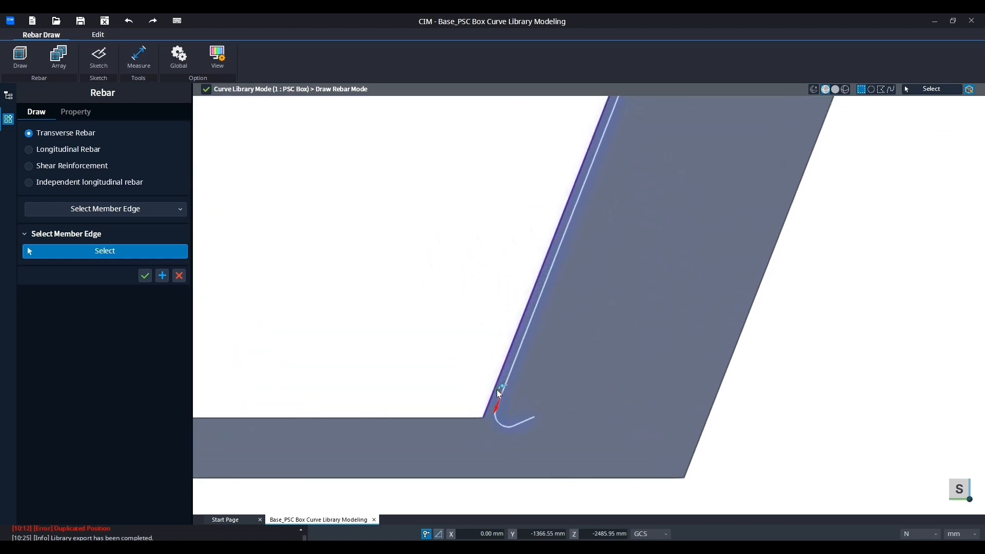
Pick the right web's bottom and outer edges and the slab's top edge again, create the W1 rebar, and end rebar drawing
click(645, 473)
click(695, 440)
scroll(719, 349, down, 3)
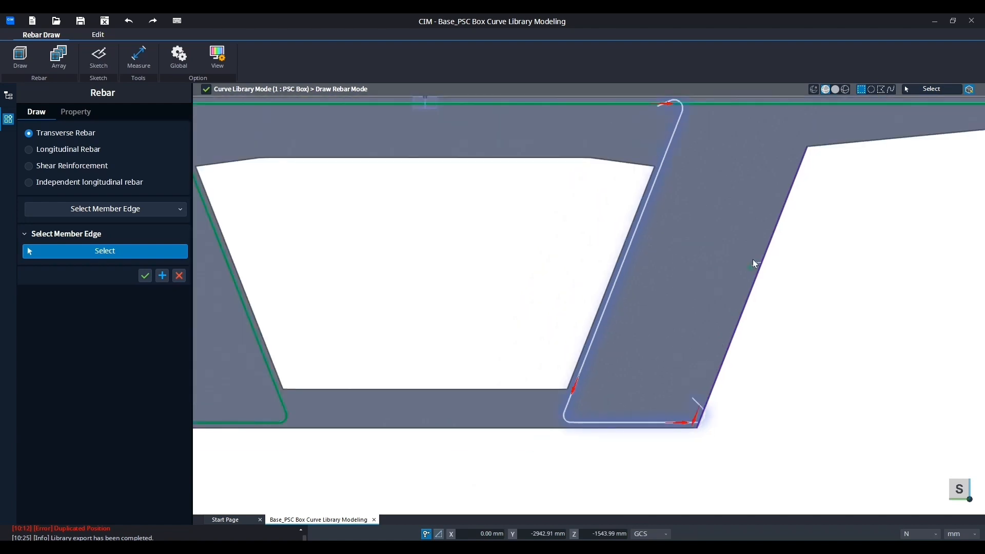
click(797, 167)
scroll(796, 167, up, 3)
scroll(811, 157, down, 1)
middle_drag(811, 157, 658, 287)
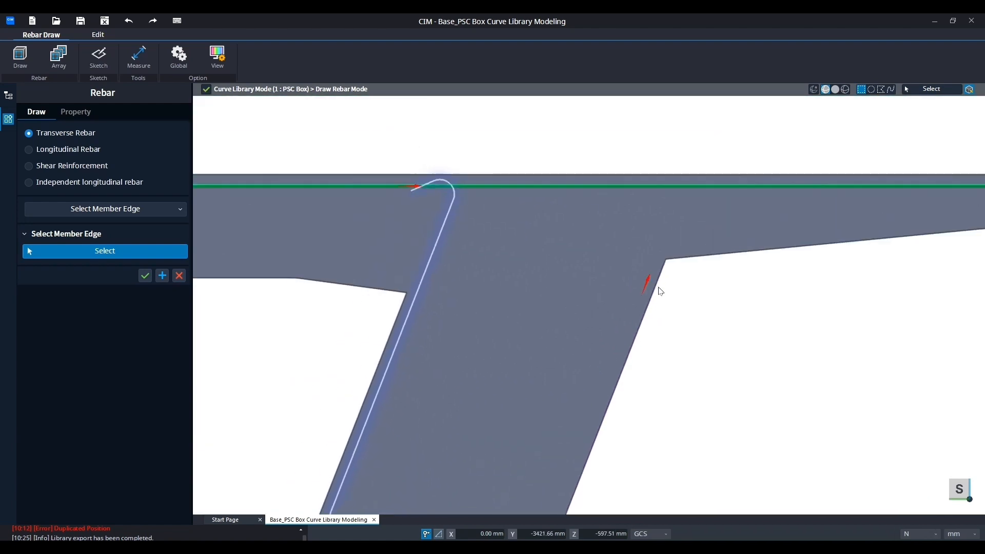
scroll(661, 291, down, 2)
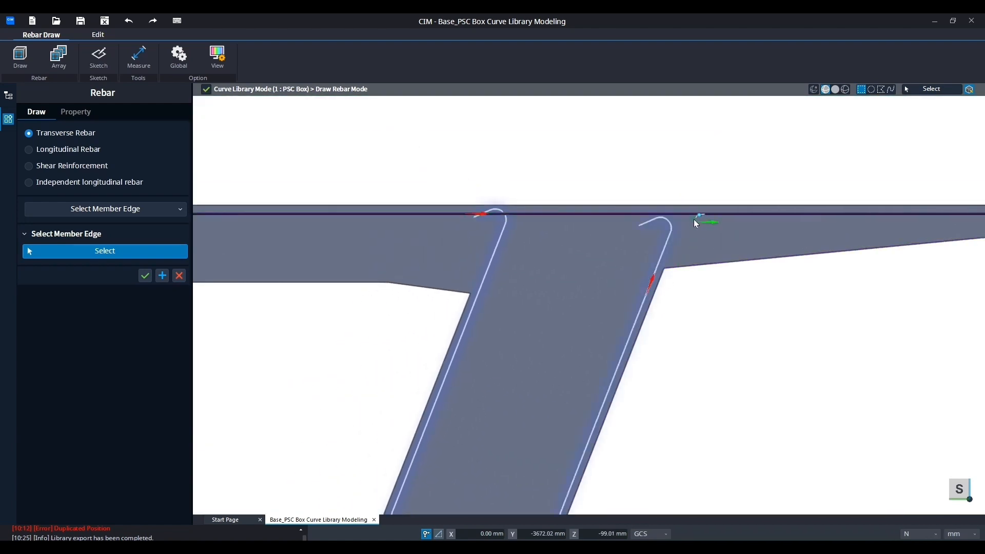
click(695, 220)
scroll(698, 212, up, 3)
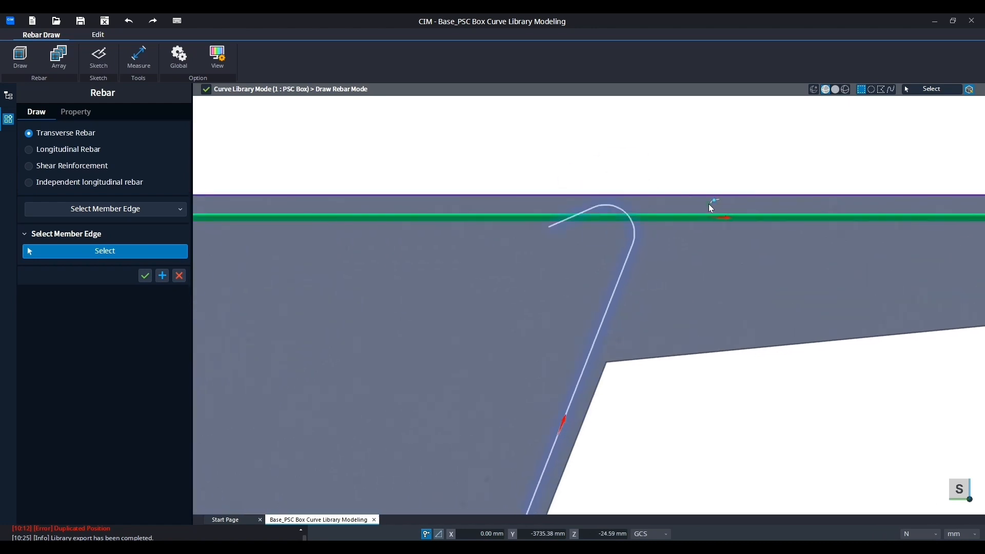
scroll(709, 204, down, 3)
click(162, 275)
click(177, 275)
scroll(565, 271, down, 4)
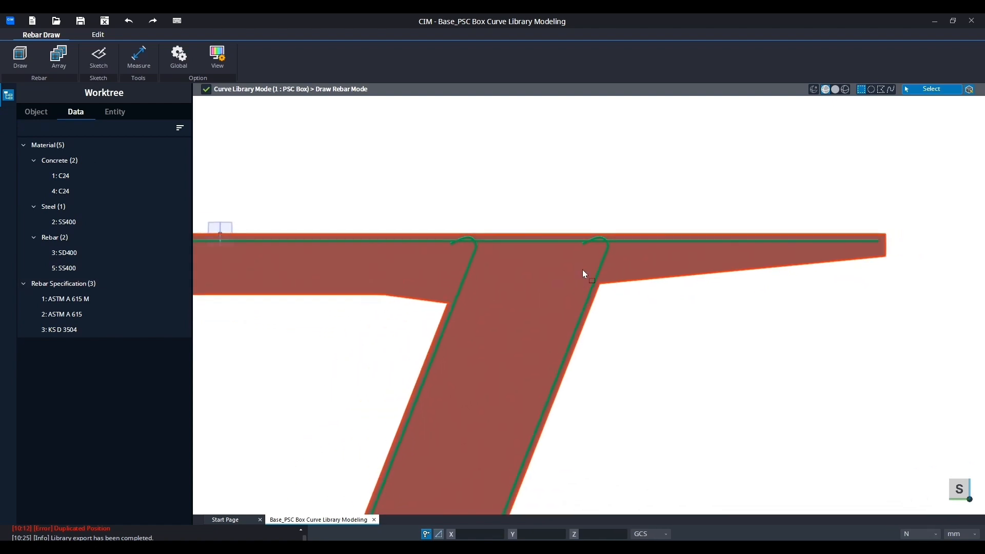
Rename the right web's W1 transverse rebar as W2 and apply the change
scroll(583, 270, down, 4)
middle_drag(450, 200, 599, 199)
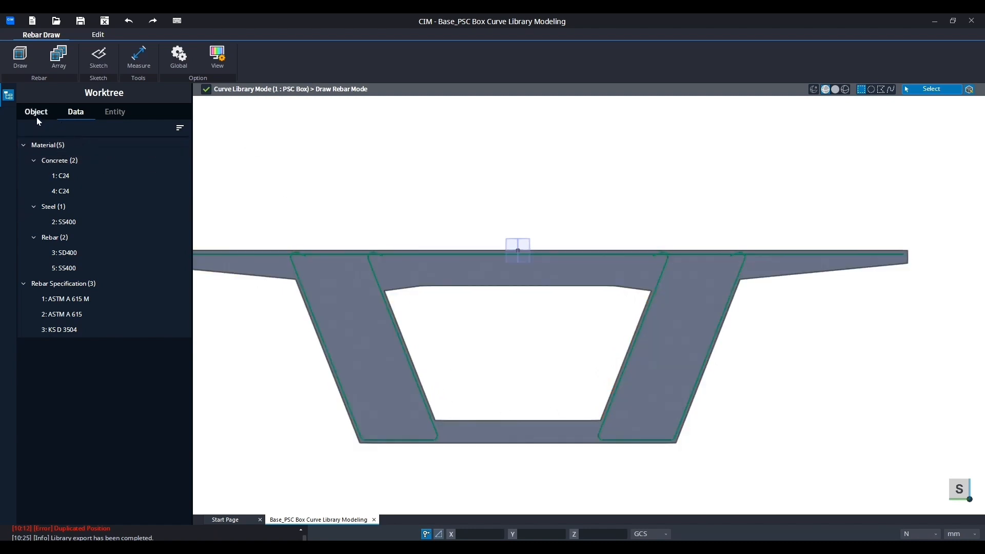
click(36, 114)
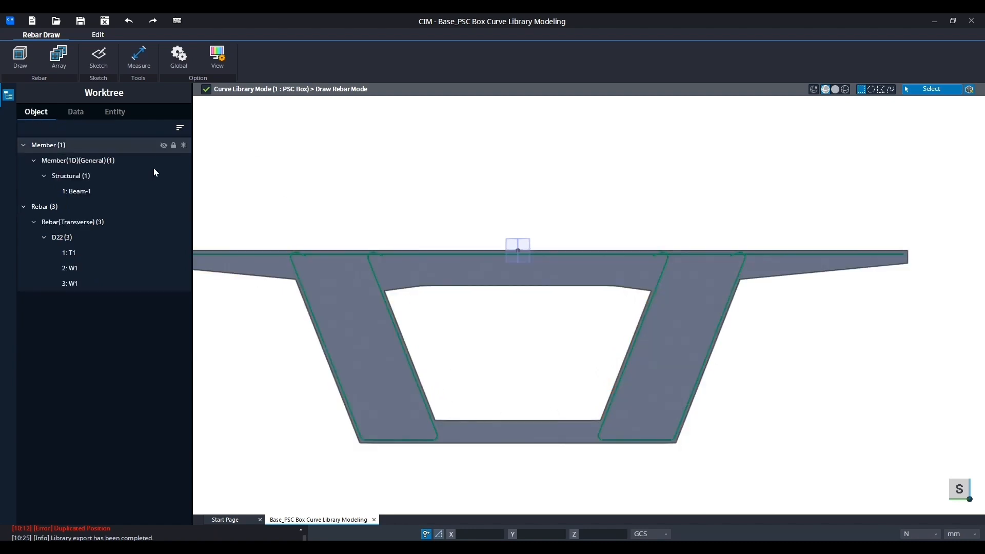
click(76, 284)
right_click(76, 284)
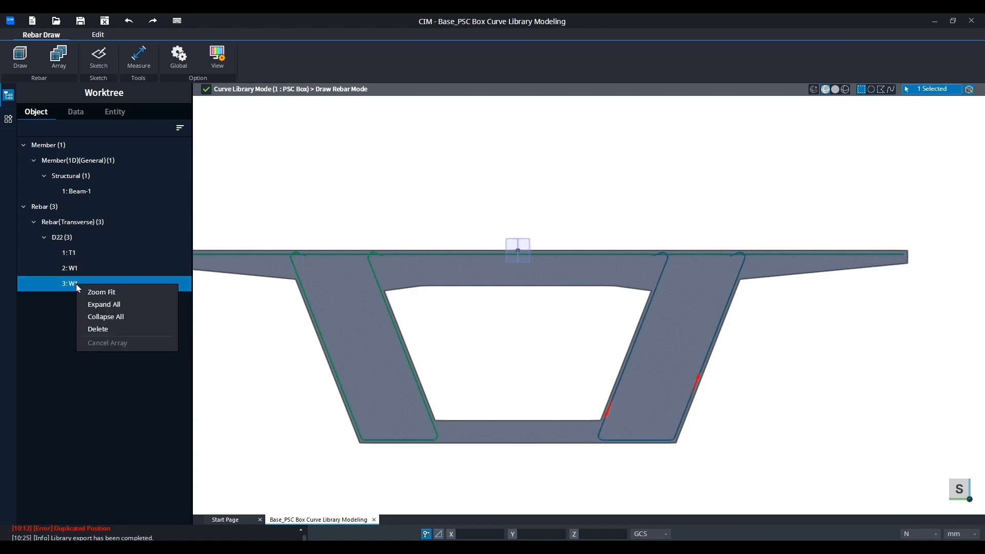
click(50, 312)
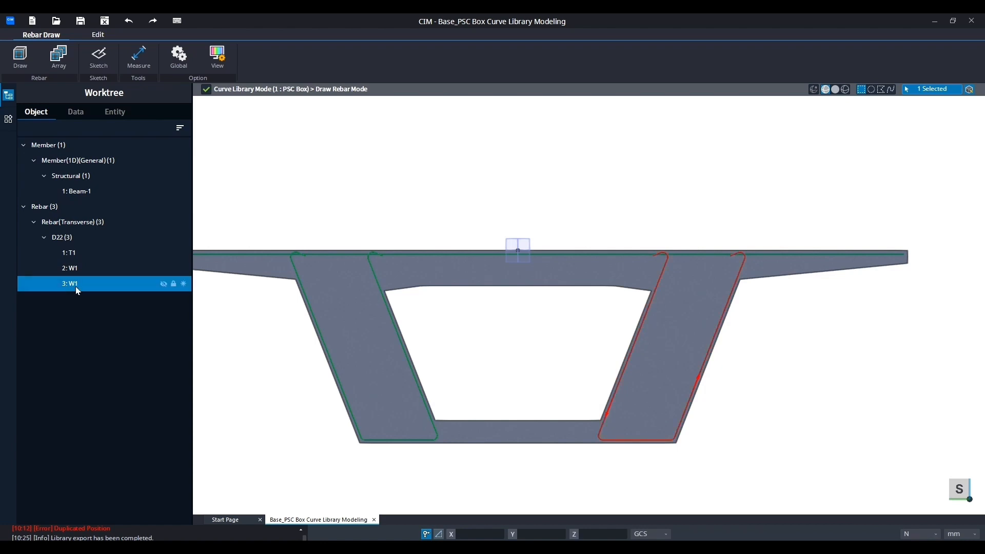
click(9, 121)
click(166, 163)
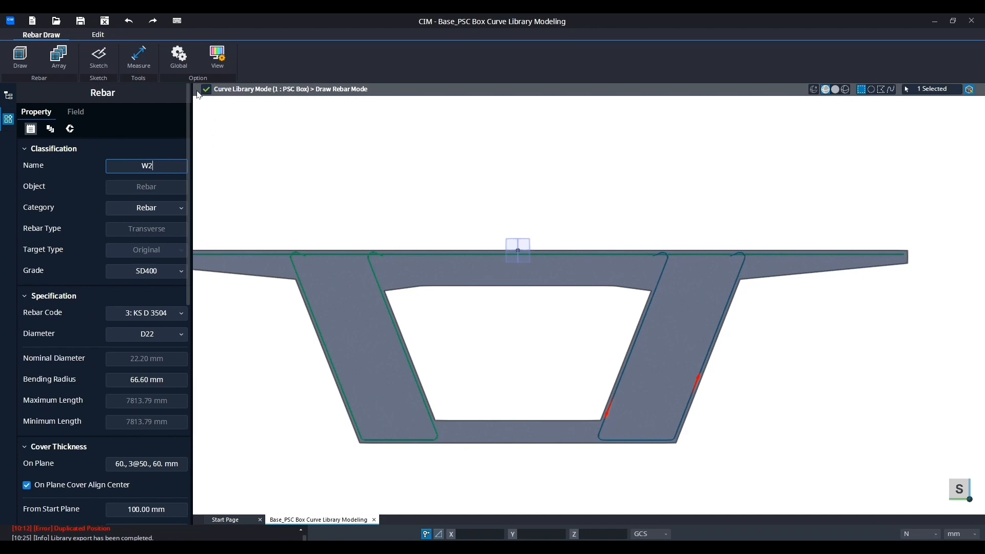
scroll(146, 440, down, 8)
click(145, 515)
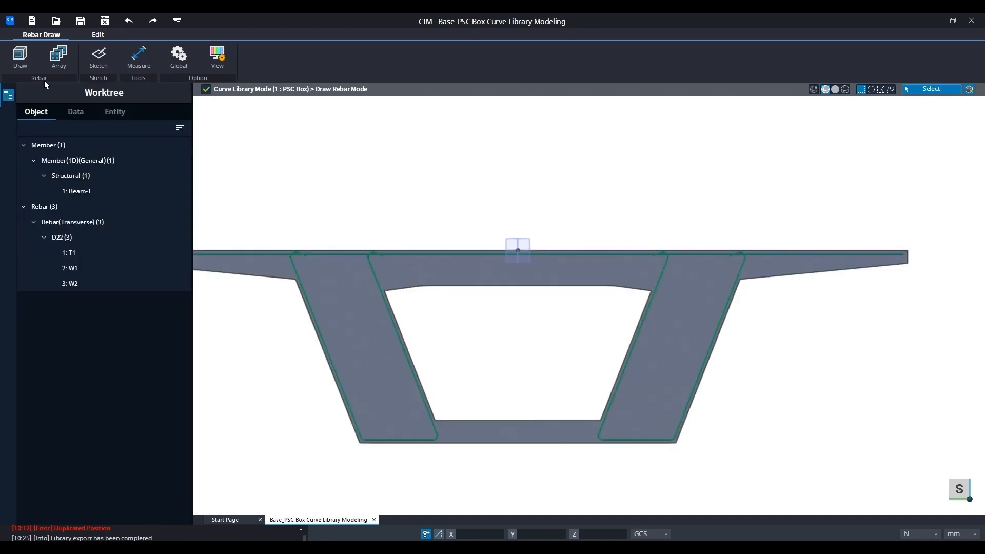
Start a new transverse rebar named T2L with diameter D19
click(20, 56)
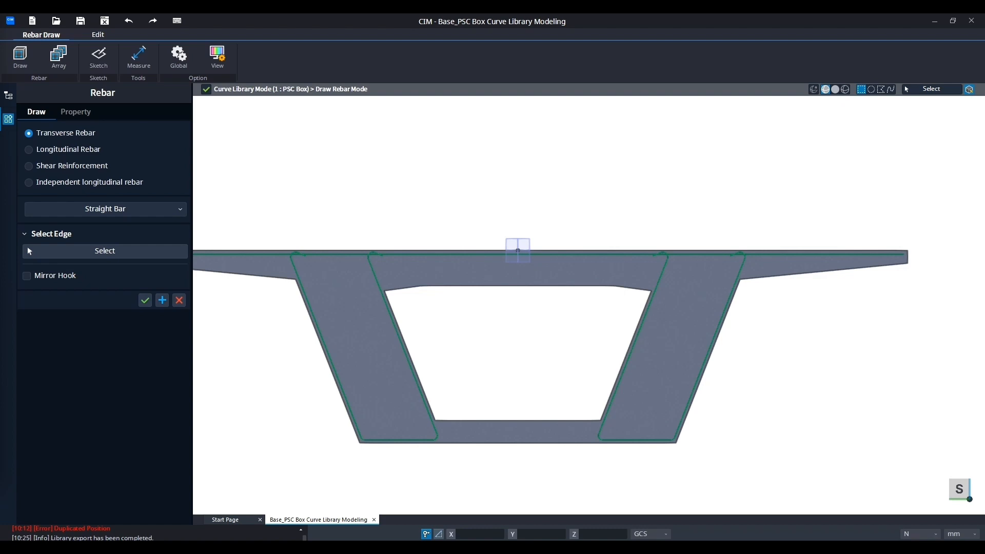
middle_drag(245, 328, 302, 351)
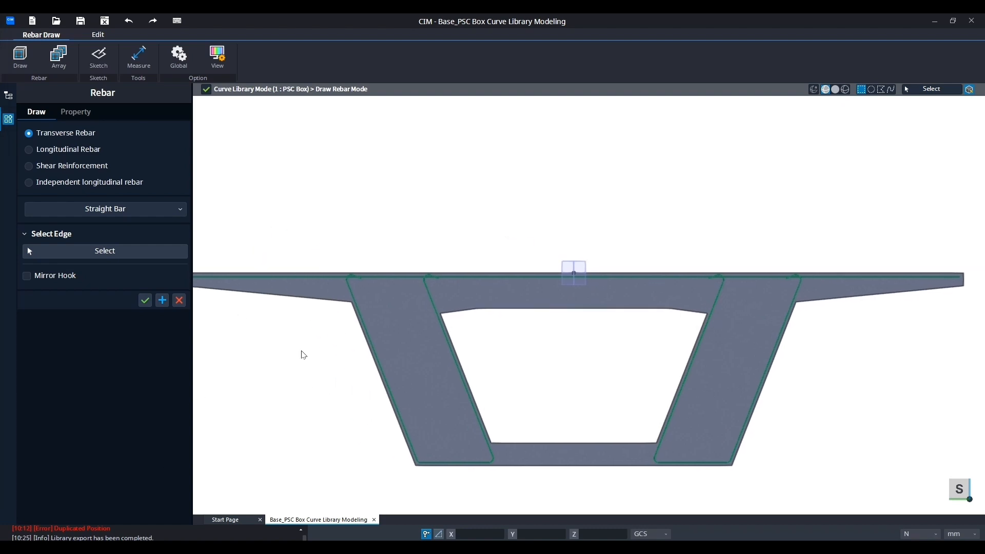
middle_drag(243, 348, 296, 356)
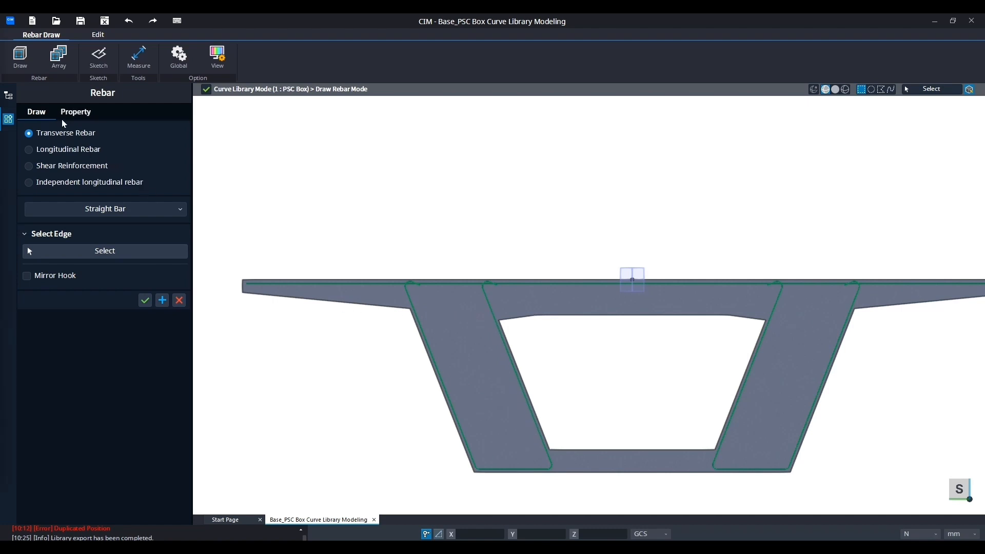
click(75, 112)
click(150, 188)
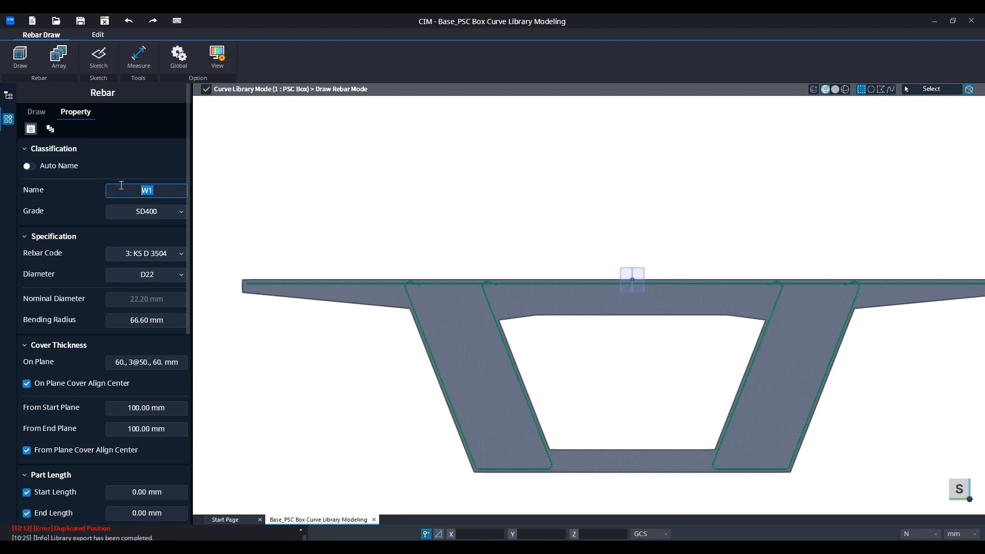
text(T2L)
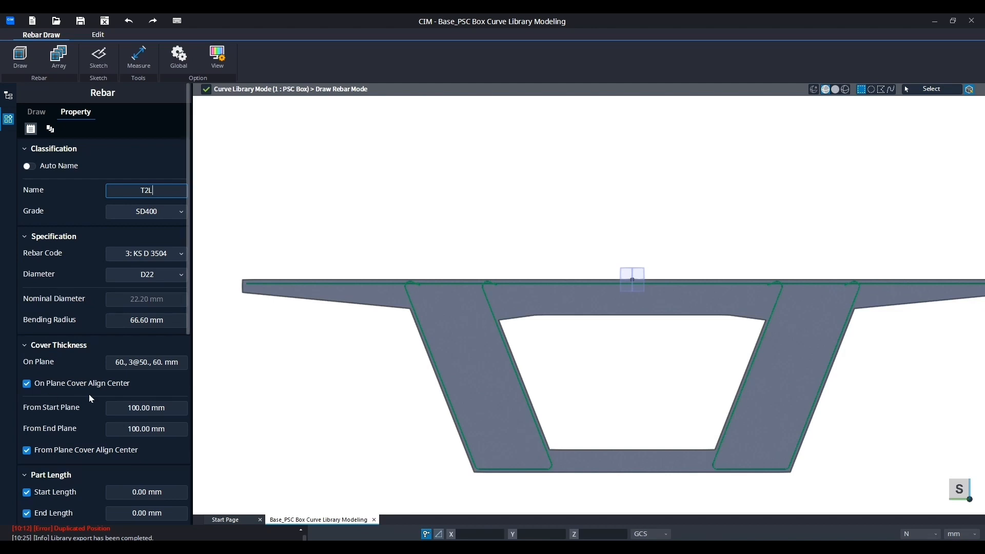
click(153, 280)
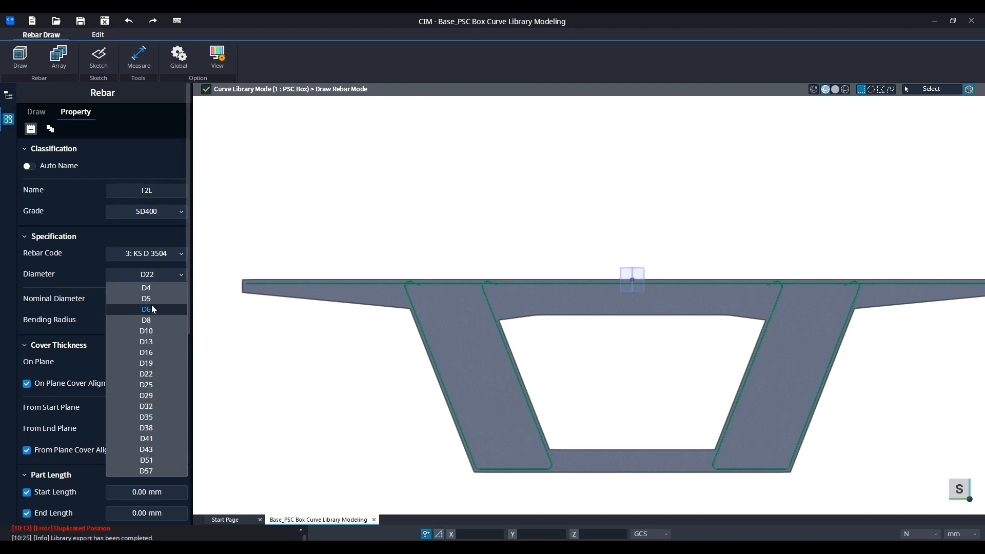
click(147, 363)
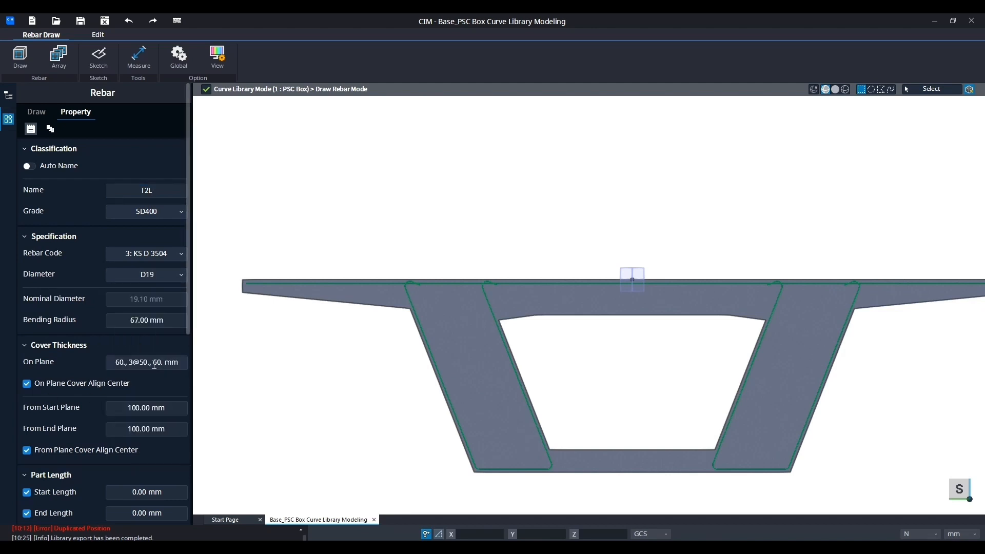
Set the new rebar's bending radius to 57.3 mm and its on-plane cover thickness to 60, 40, 50 mm
click(120, 322)
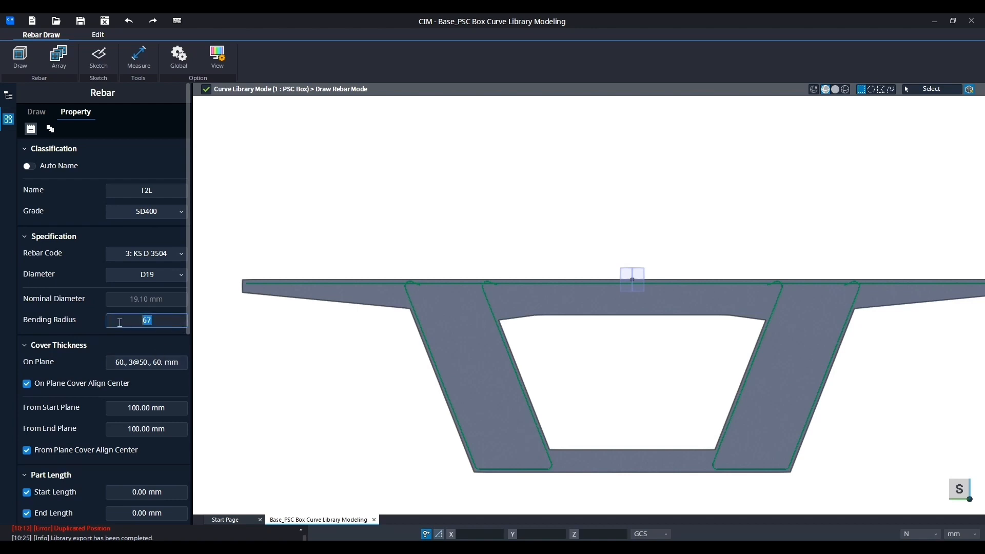
text(57.3)
click(149, 362)
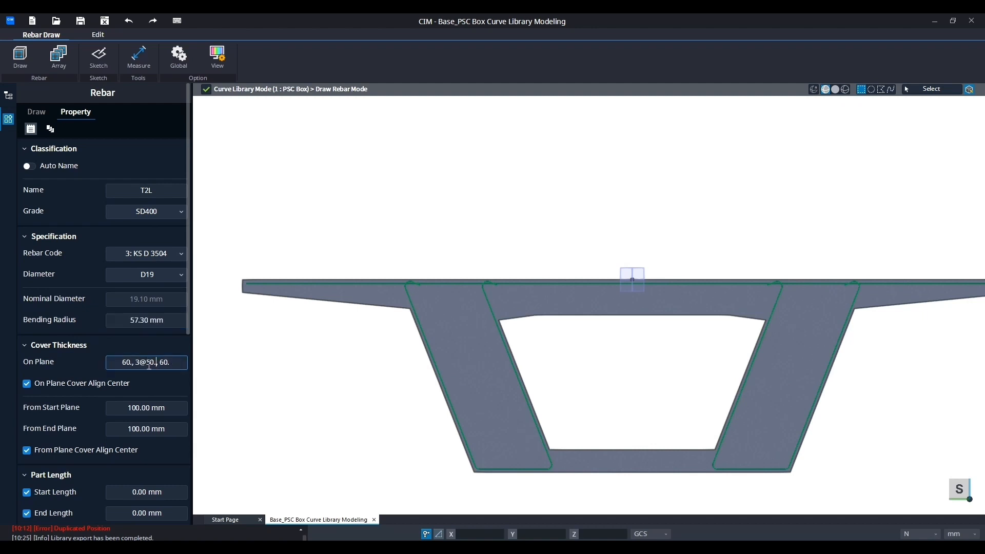
drag(137, 362, 154, 362)
text(40)
Set the new rebar's end part length to 300 mm
scroll(138, 404, down, 3)
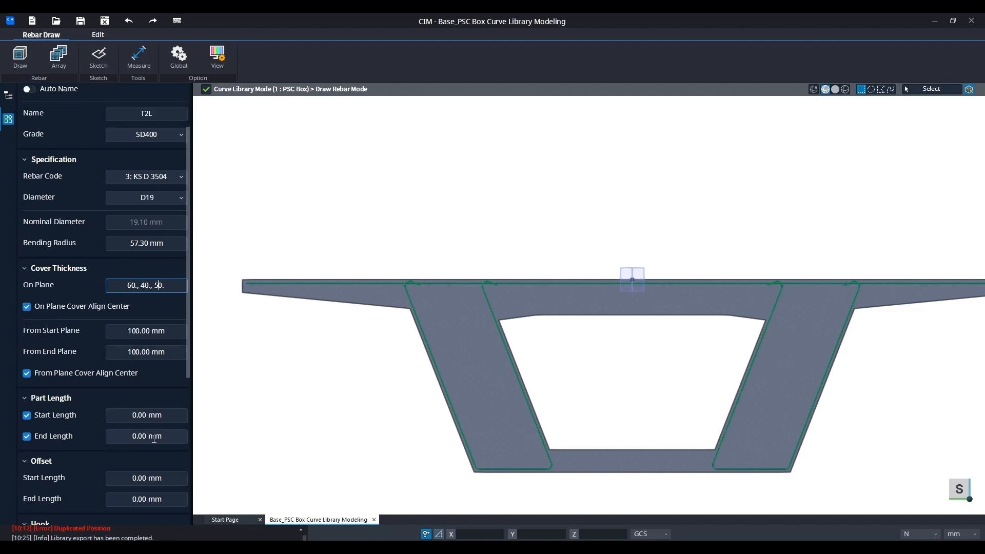
click(154, 438)
text(300)
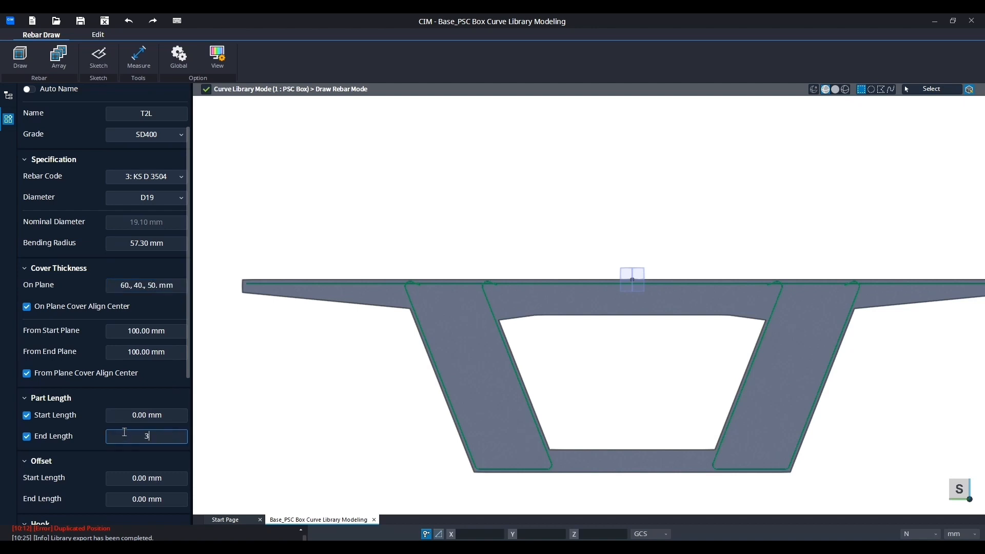
click(169, 416)
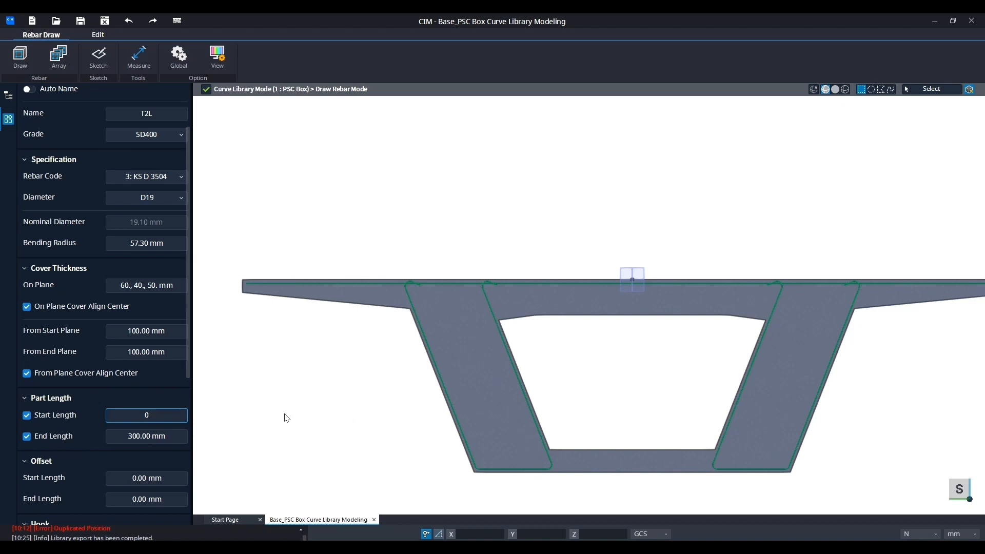
click(166, 477)
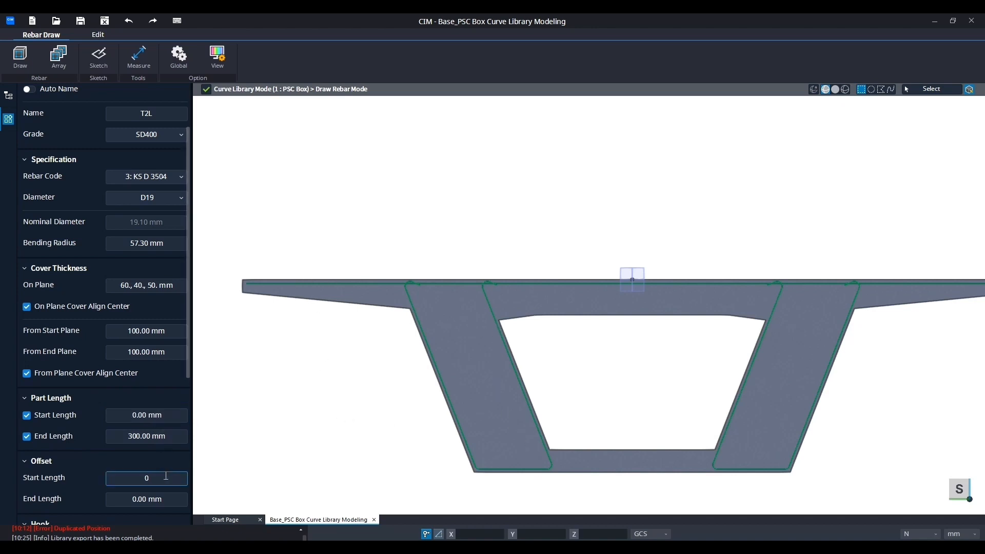
scroll(146, 445, down, 3)
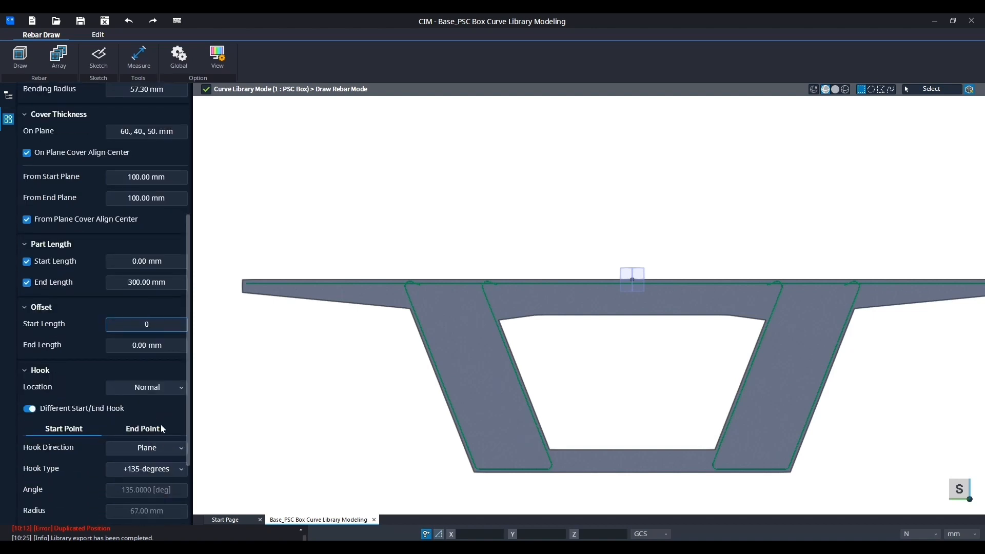
Turn off Different Start/End Hook for the new rebar and set its hook type to No Hook
click(165, 469)
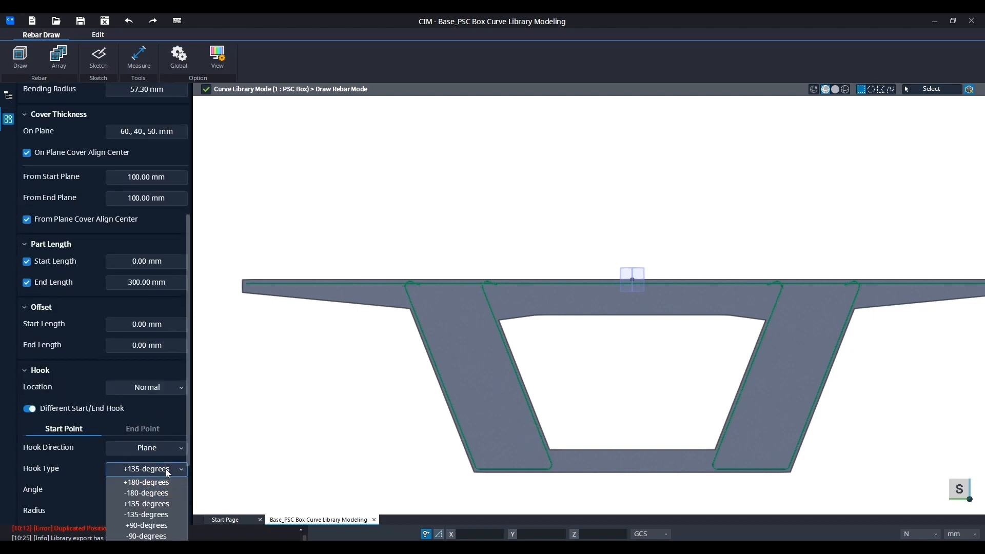
click(30, 409)
click(141, 454)
click(144, 529)
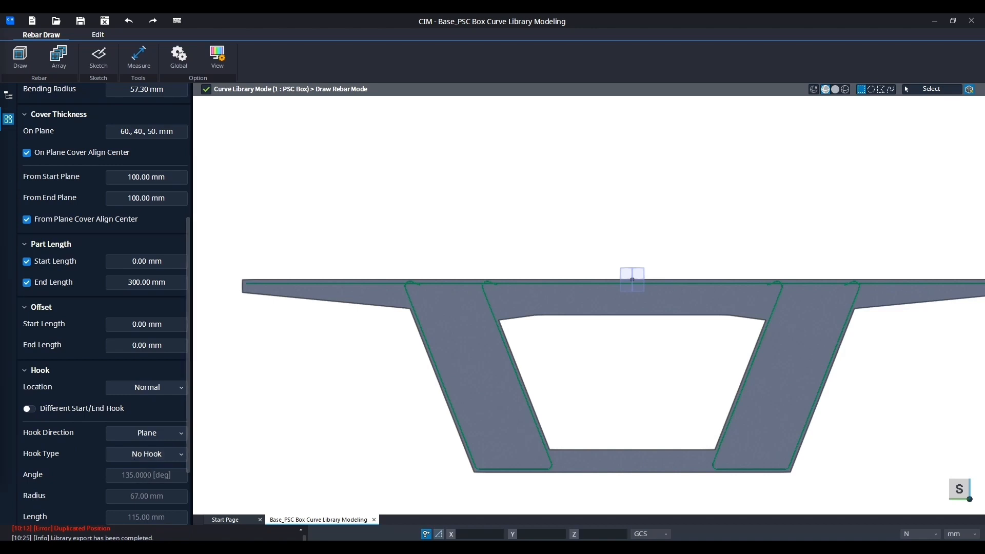
scroll(72, 154, up, 5)
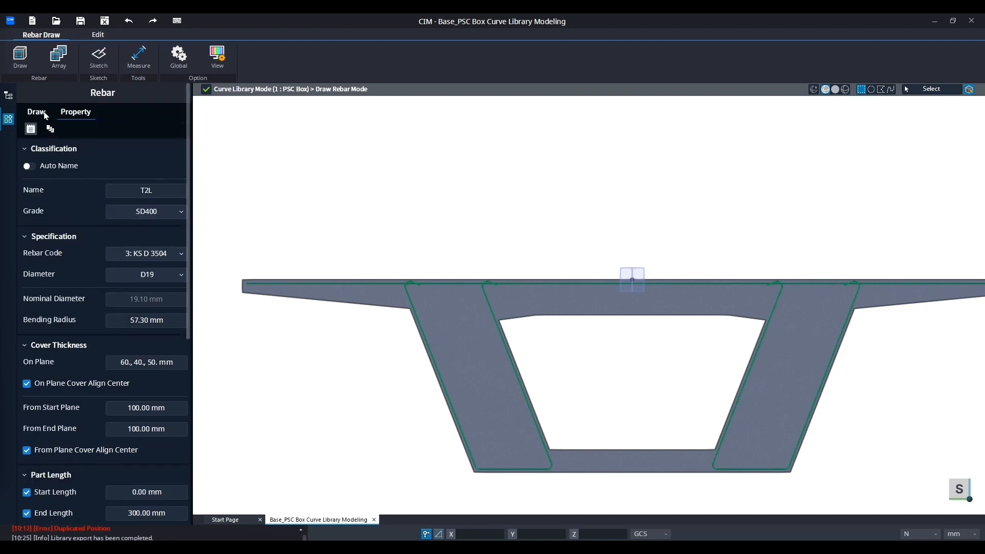
Set the drawing method to Select Member Edge and pick the left cantilever's end edge and sloped bottom edge
click(37, 112)
click(91, 210)
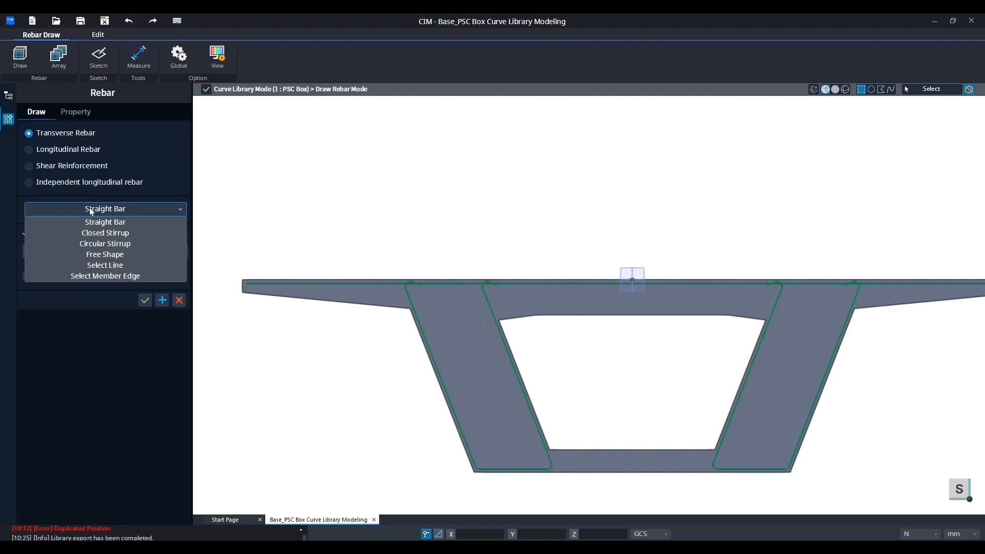
click(115, 277)
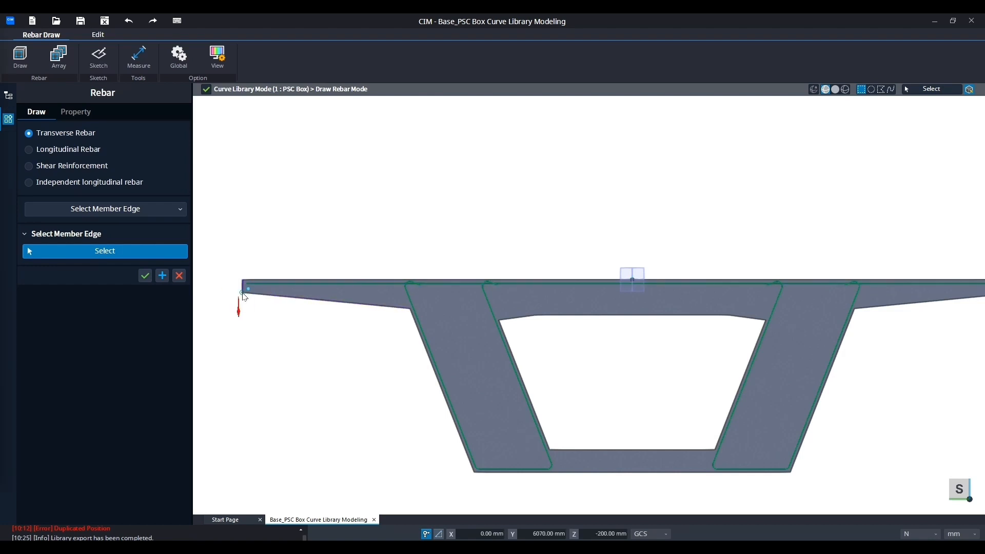
scroll(245, 293, up, 5)
scroll(246, 290, up, 2)
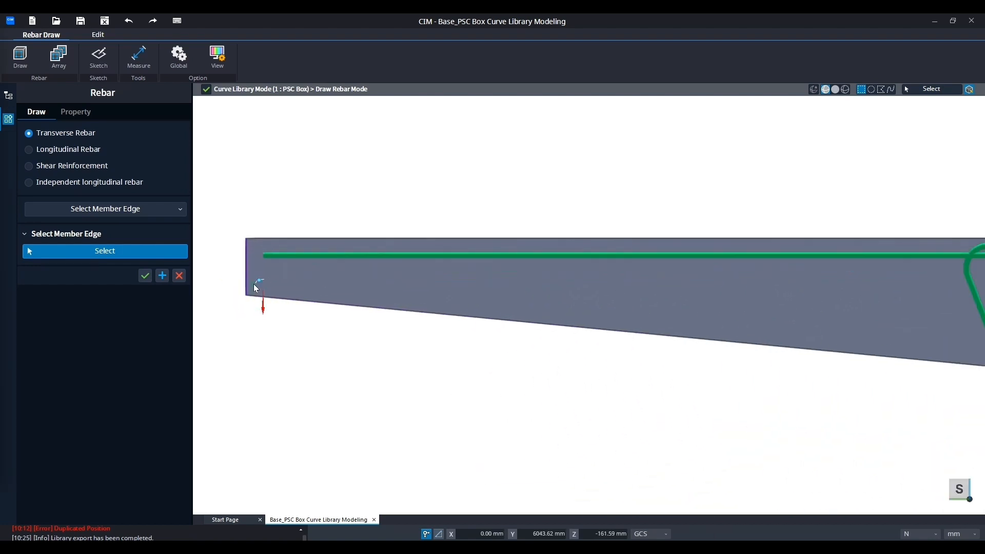
middle_drag(557, 307, 294, 284)
scroll(294, 284, down, 2)
scroll(537, 303, up, 2)
click(564, 323)
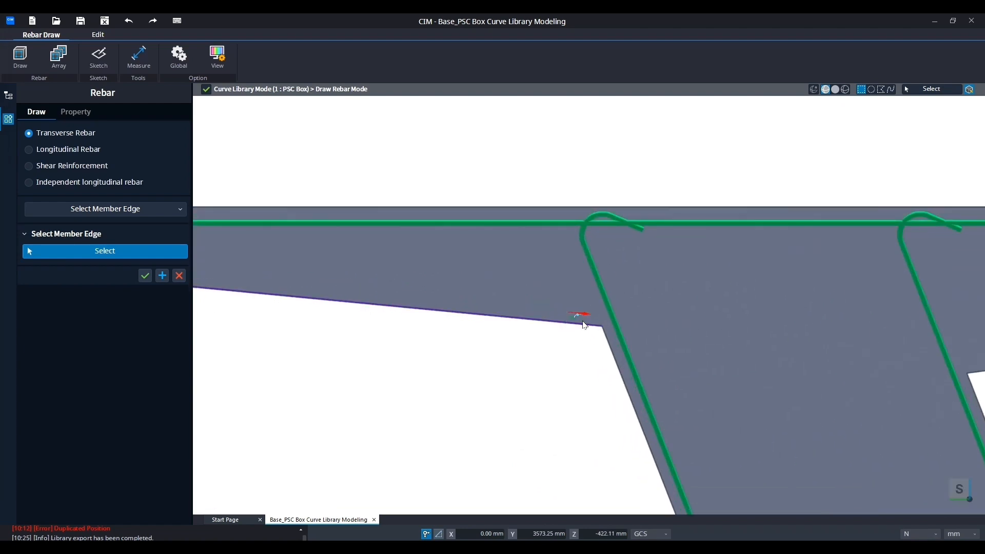
click(614, 325)
Pick the left web's inner edge as the last member edge and create the T2L rebar
middle_drag(669, 349, 537, 302)
scroll(536, 302, down, 3)
middle_drag(661, 351, 514, 254)
scroll(513, 254, down, 2)
scroll(595, 369, up, 3)
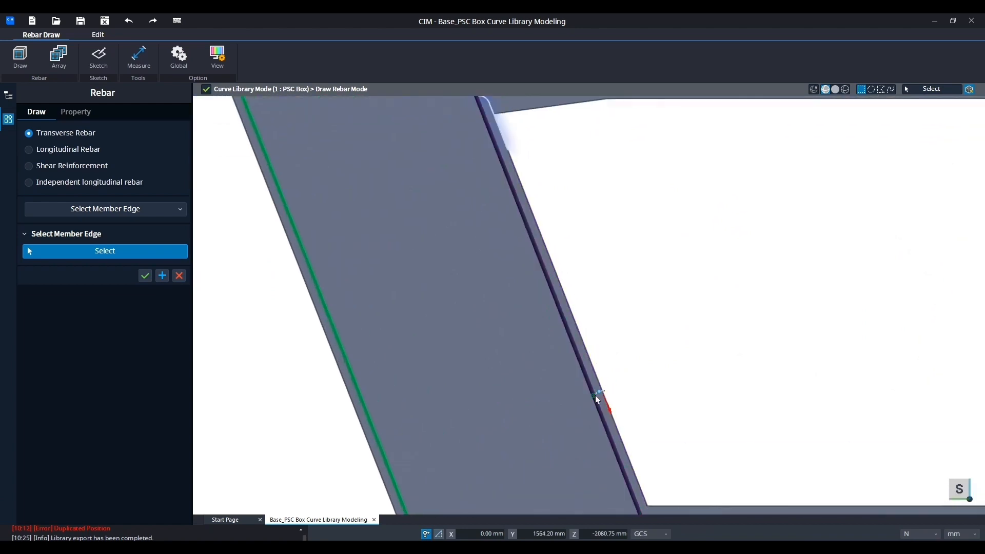
scroll(599, 396, up, 4)
middle_drag(599, 396, 493, 186)
scroll(510, 275, down, 2)
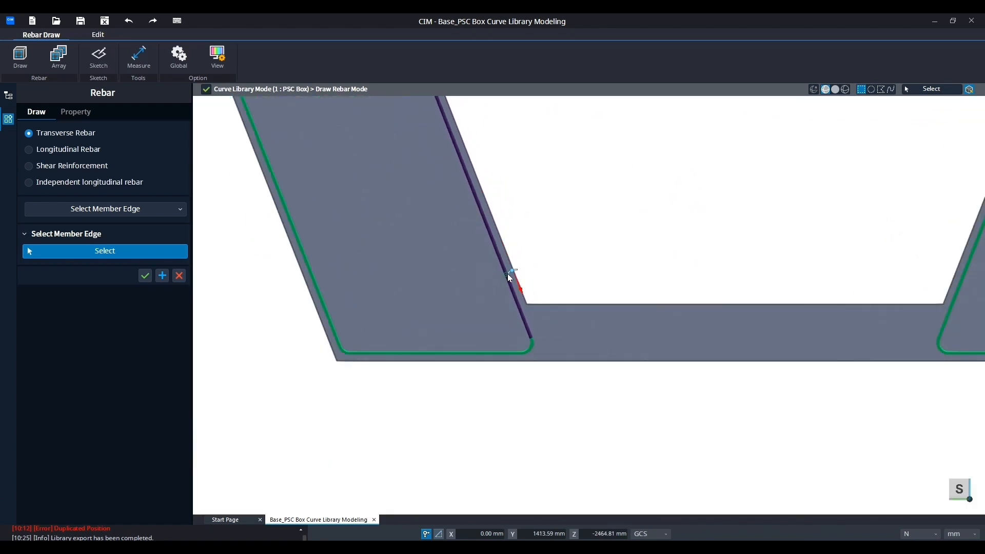
scroll(529, 310, up, 3)
scroll(524, 314, down, 5)
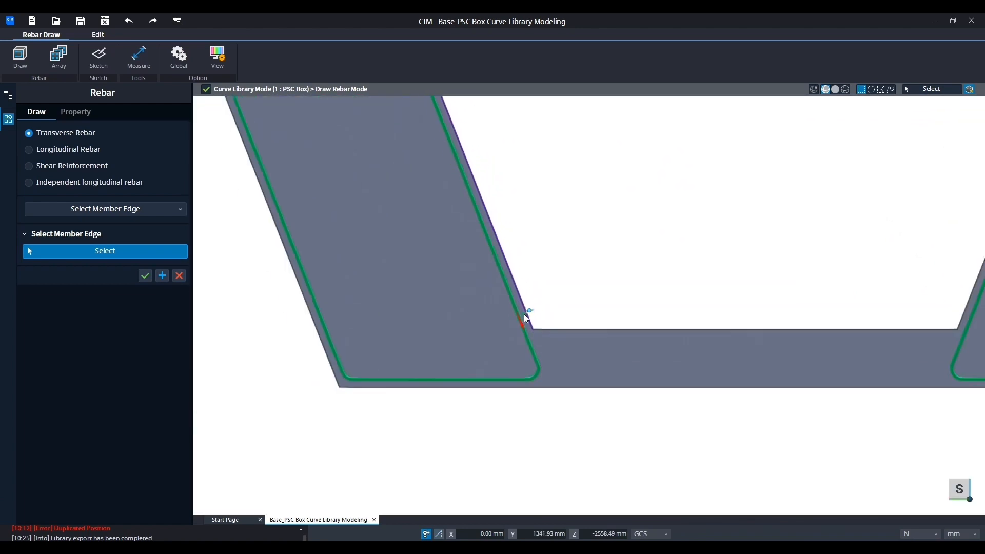
middle_drag(409, 186, 471, 272)
click(421, 274)
click(145, 276)
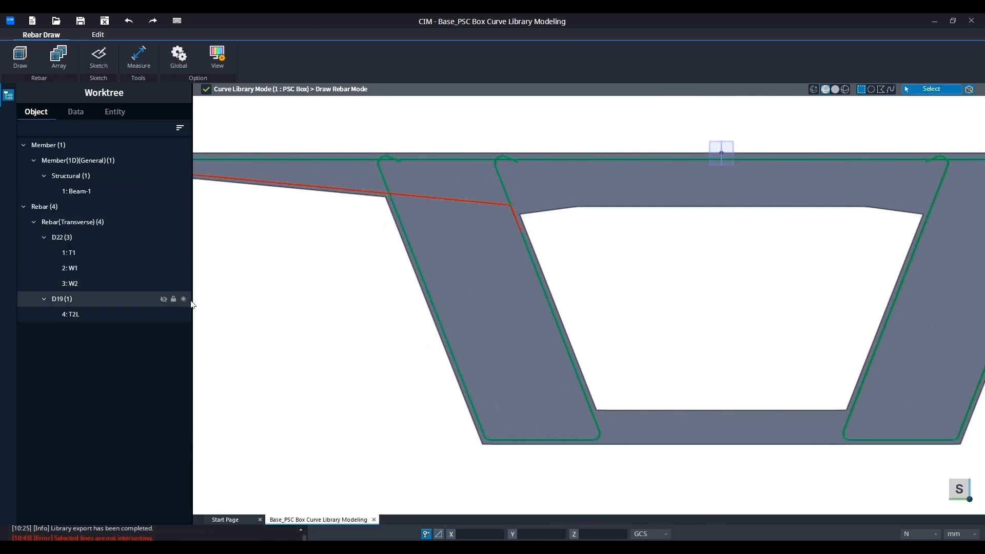
Set the T2L rebar's end part length to 0 mm and apply the change
click(477, 204)
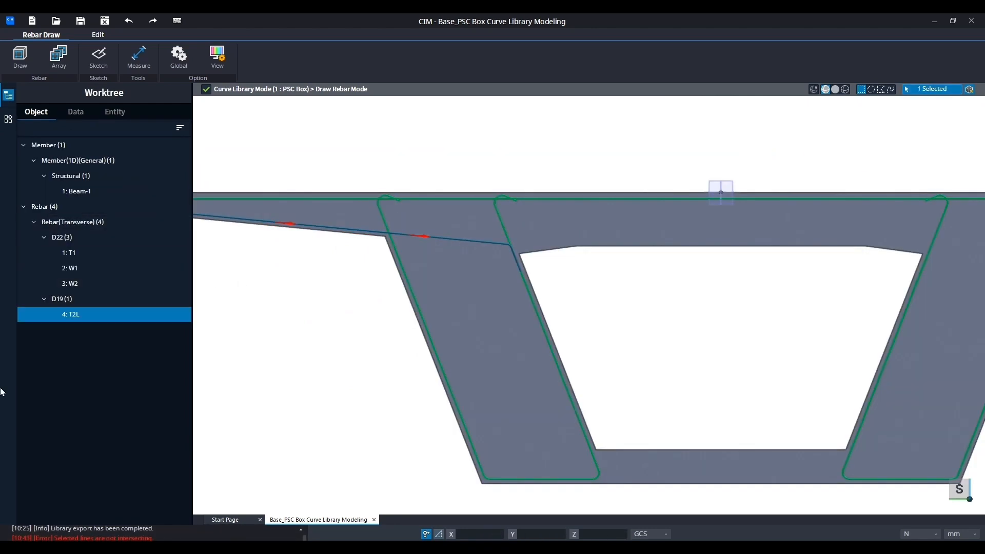
click(9, 119)
scroll(89, 284, down, 5)
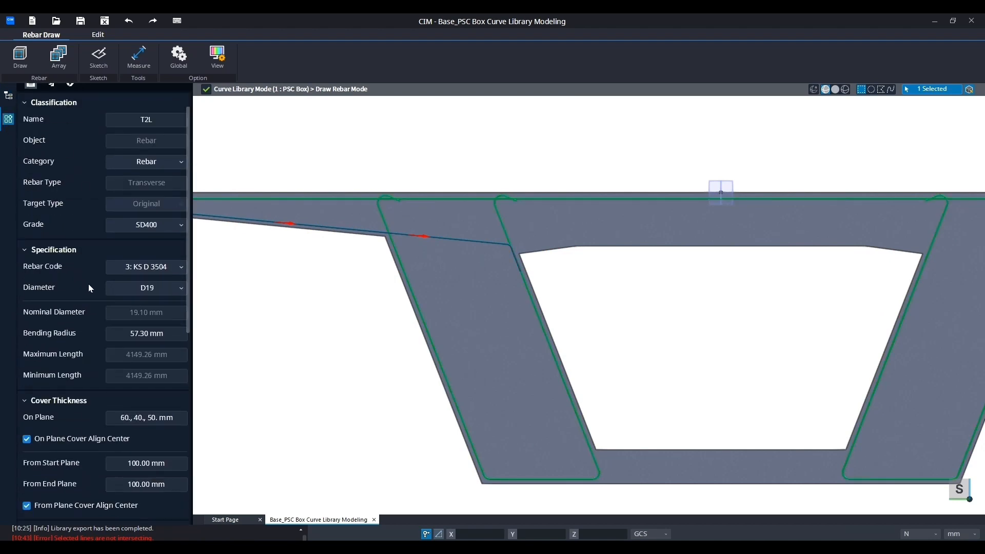
scroll(90, 400, down, 3)
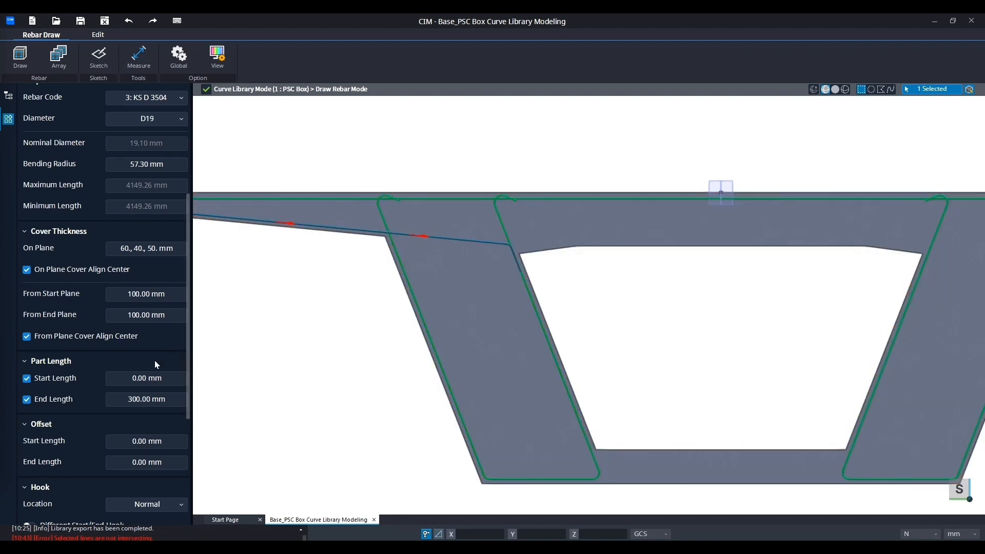
click(132, 402)
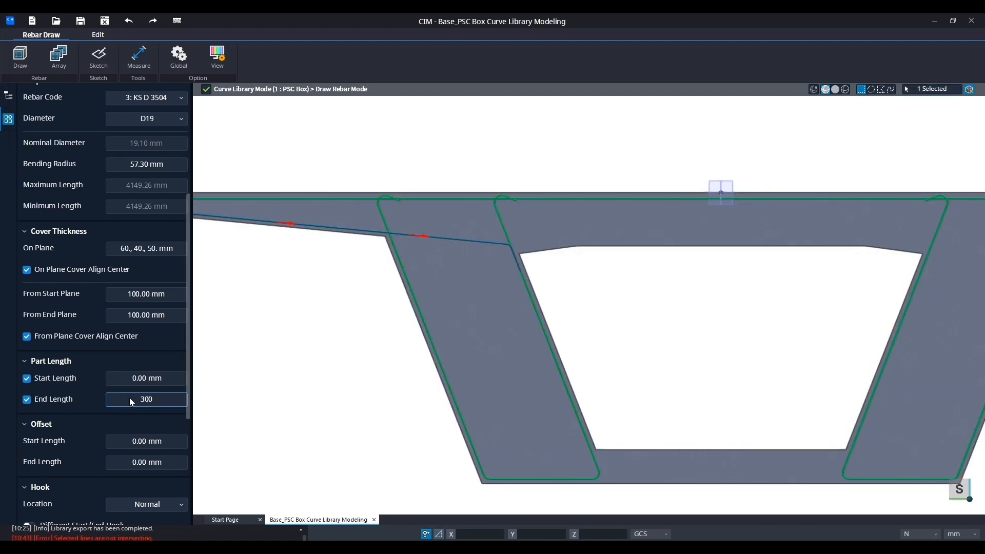
scroll(163, 403, down, 4)
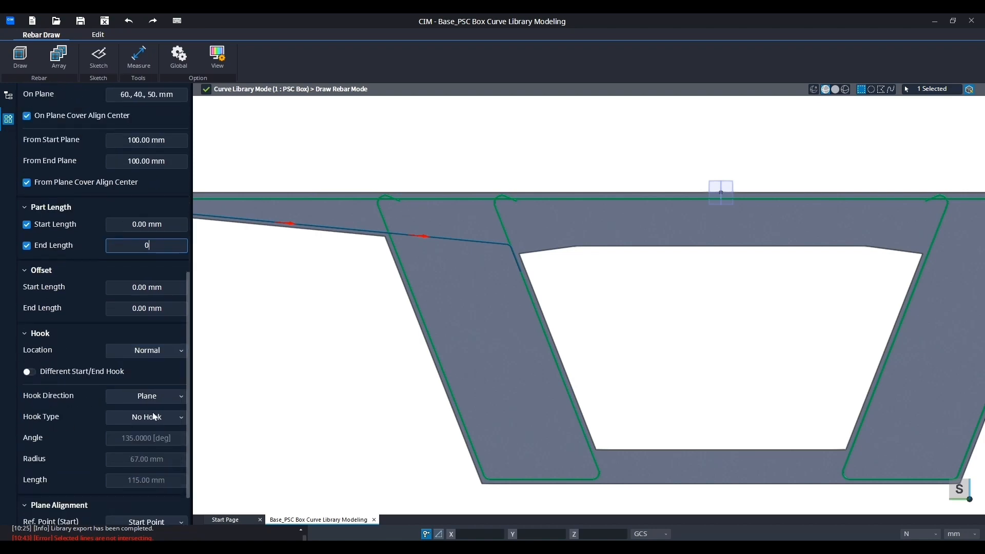
click(161, 513)
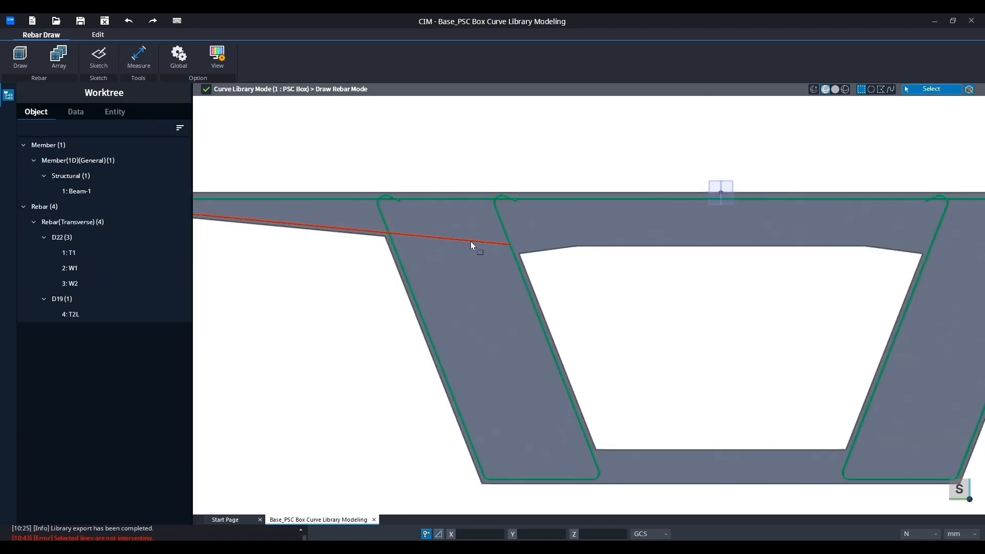
Select the T2L rebar and set its end part length to 300 mm
click(470, 241)
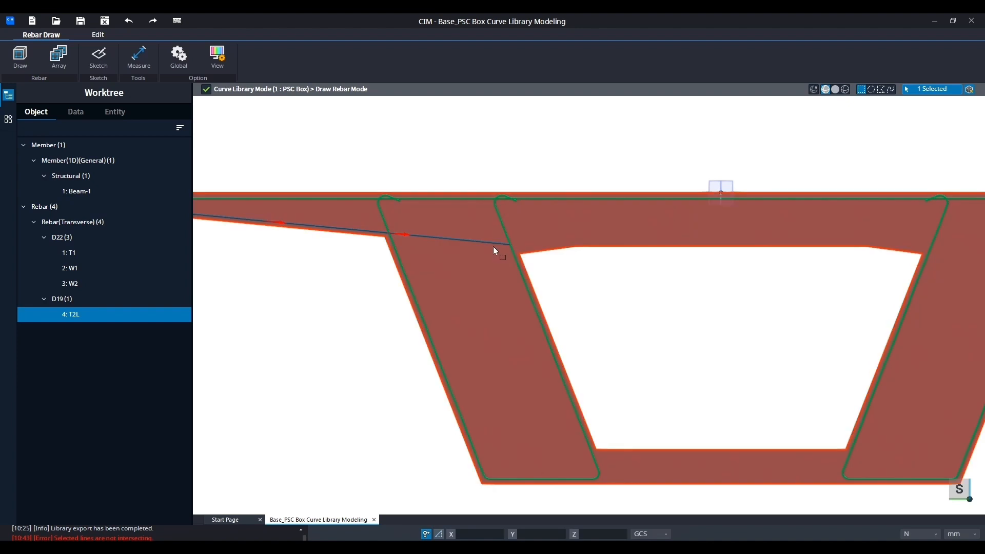
middle_drag(301, 246, 432, 283)
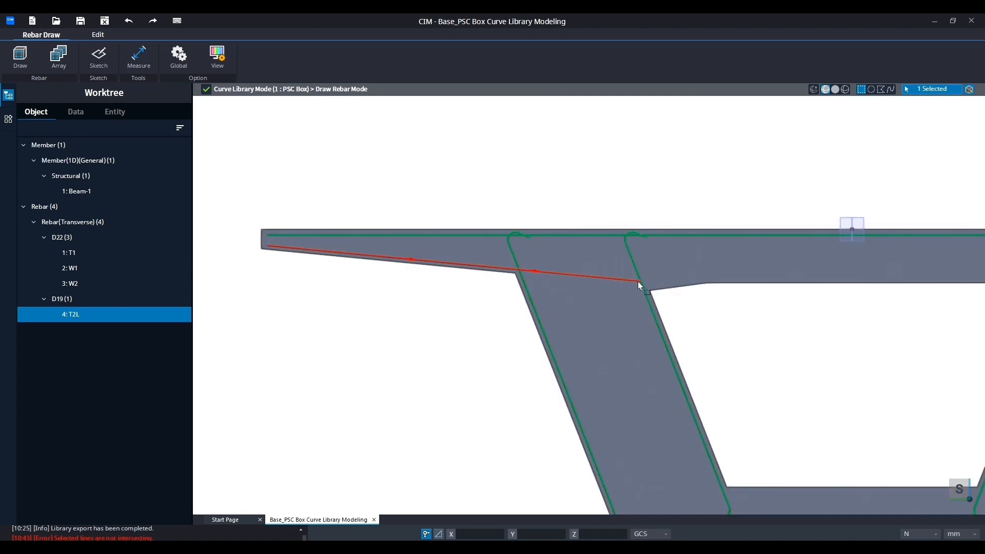
scroll(263, 250, up, 5)
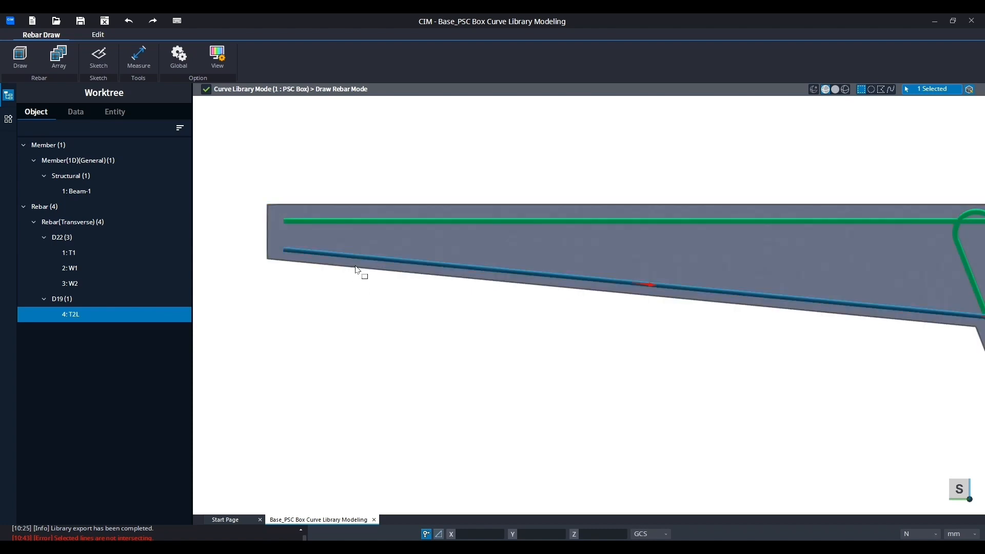
middle_drag(436, 284, 274, 272)
scroll(274, 273, down, 3)
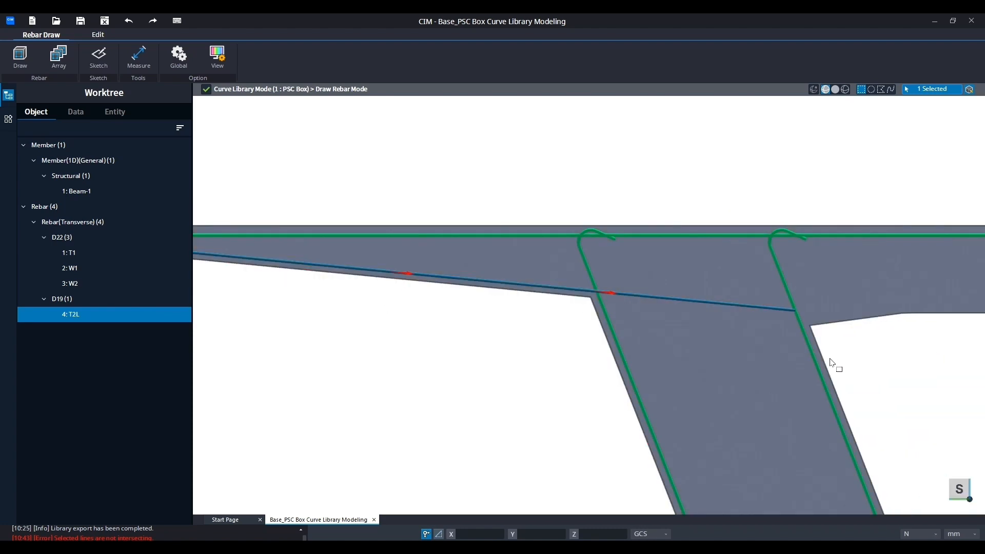
scroll(524, 329, down, 2)
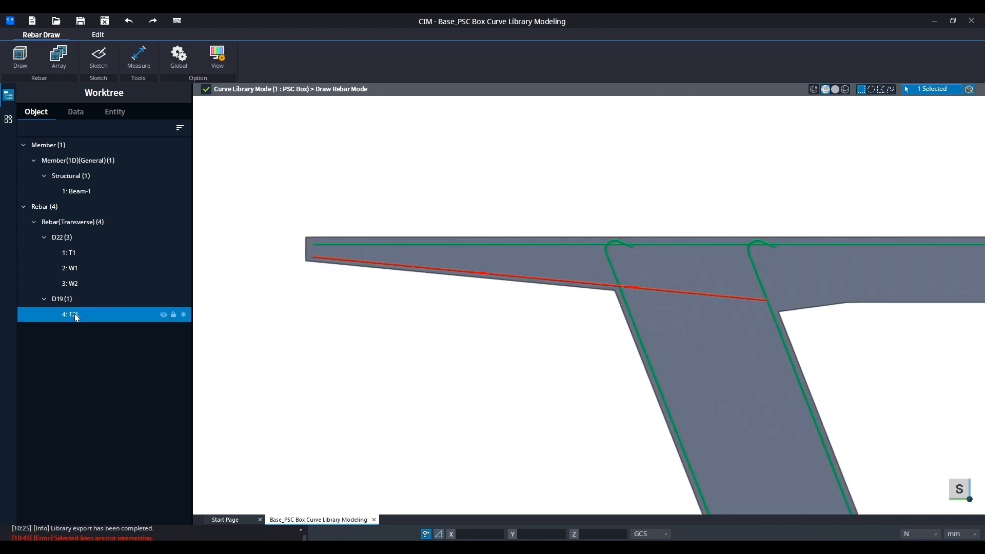
click(9, 119)
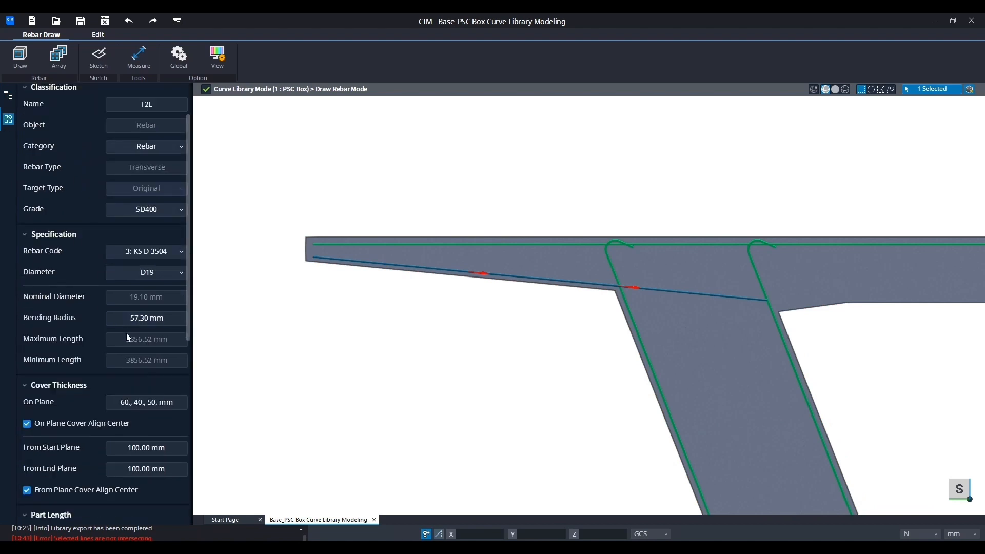
scroll(126, 336, down, 3)
scroll(125, 344, down, 1)
scroll(178, 417, down, 1)
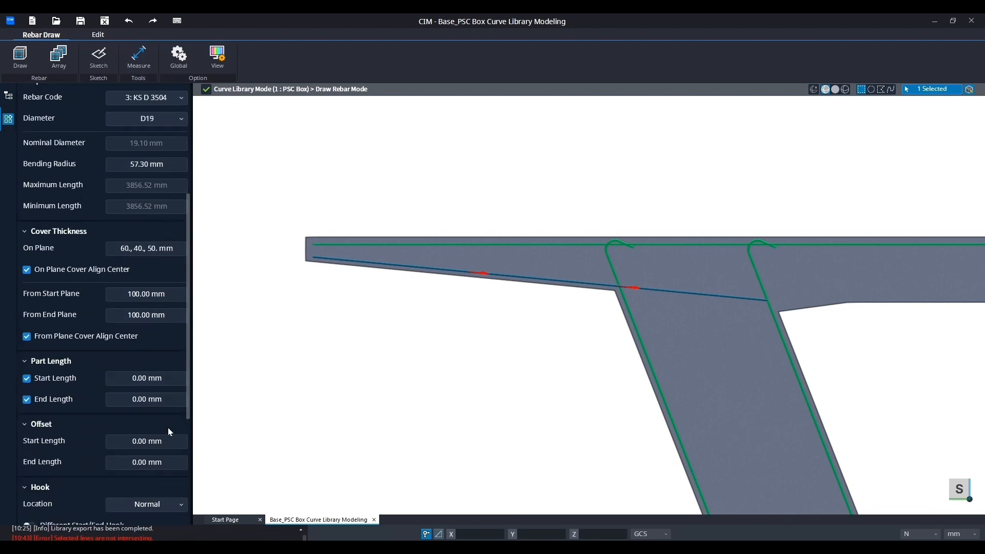
click(163, 399)
double_click(146, 400)
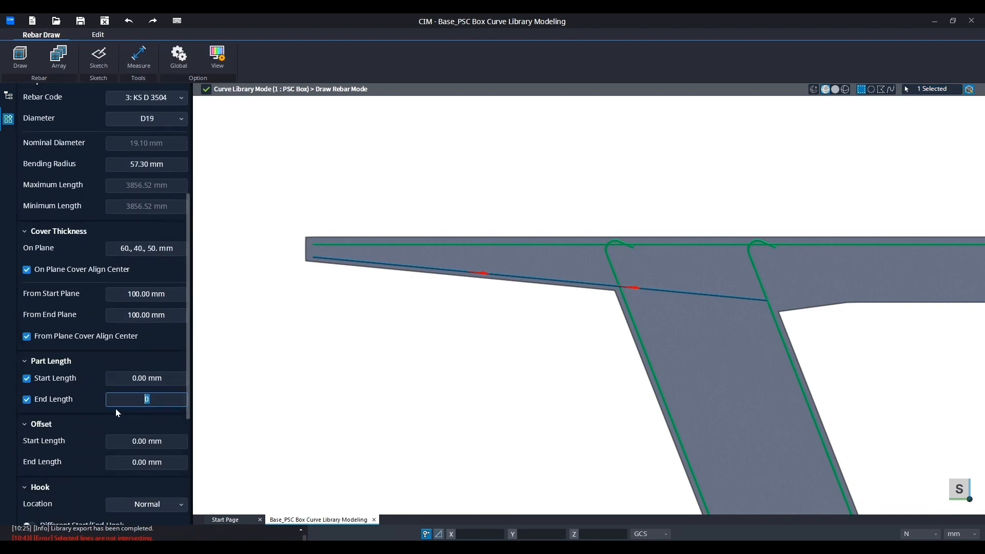
text(300)
Set T2L's start part length to 300 mm as well and apply the changes
click(131, 379)
text(300)
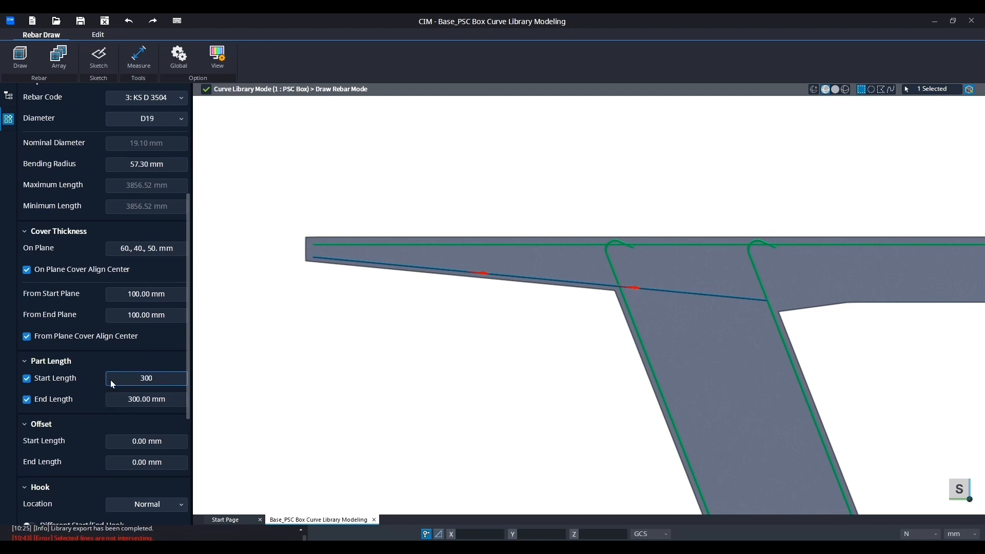
scroll(125, 386, down, 2)
scroll(126, 385, down, 2)
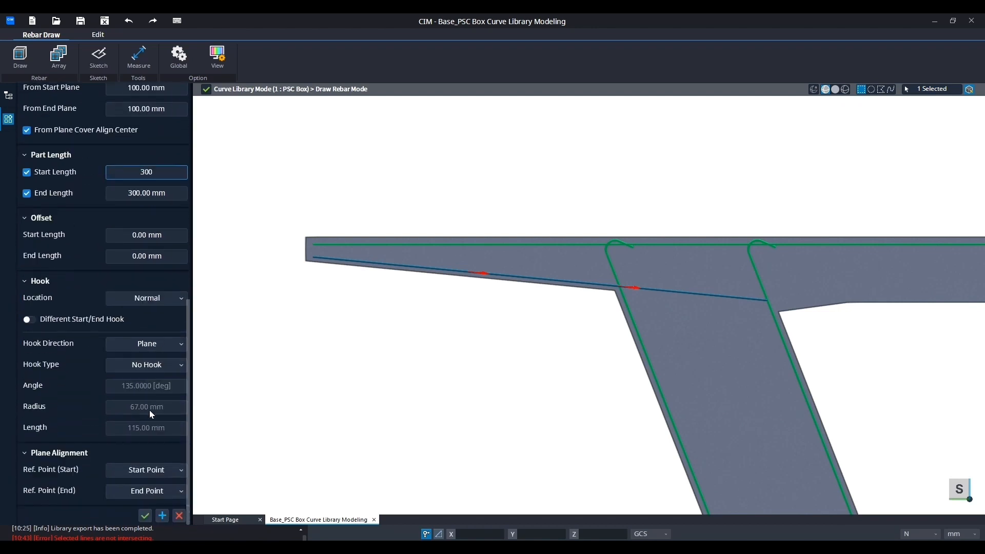
click(163, 516)
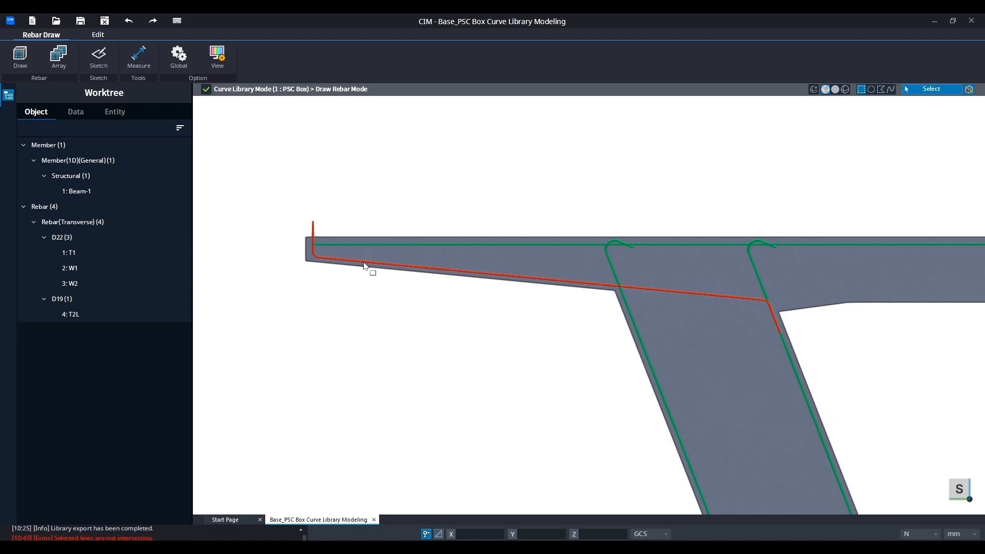
Set the T2L rebar's start part length to 0 mm and apply the change
click(313, 227)
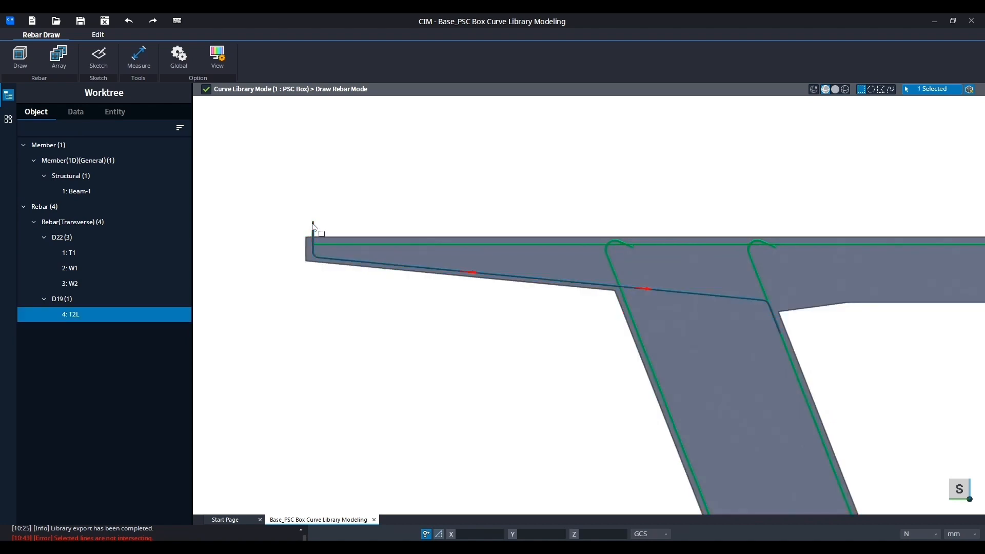
click(8, 122)
scroll(162, 409, down, 5)
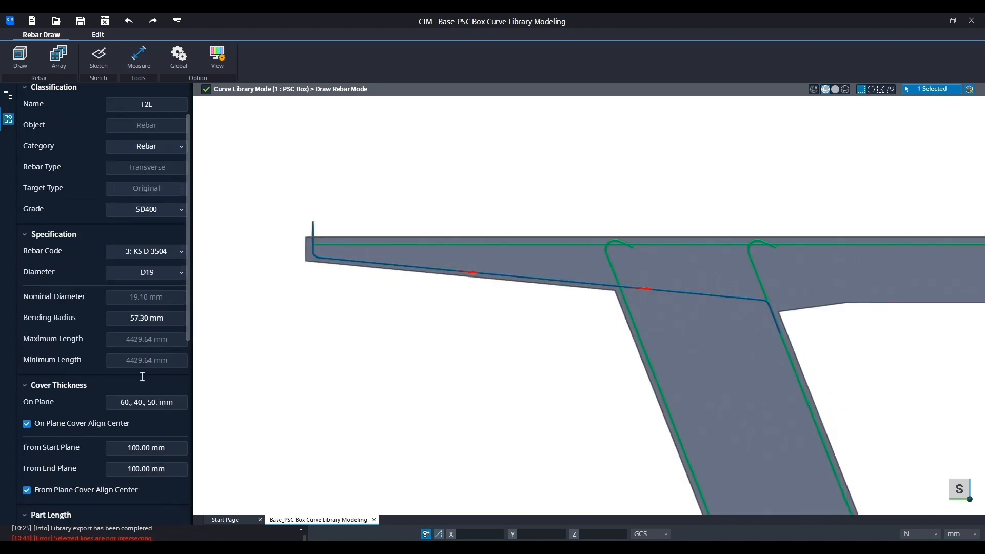
click(128, 395)
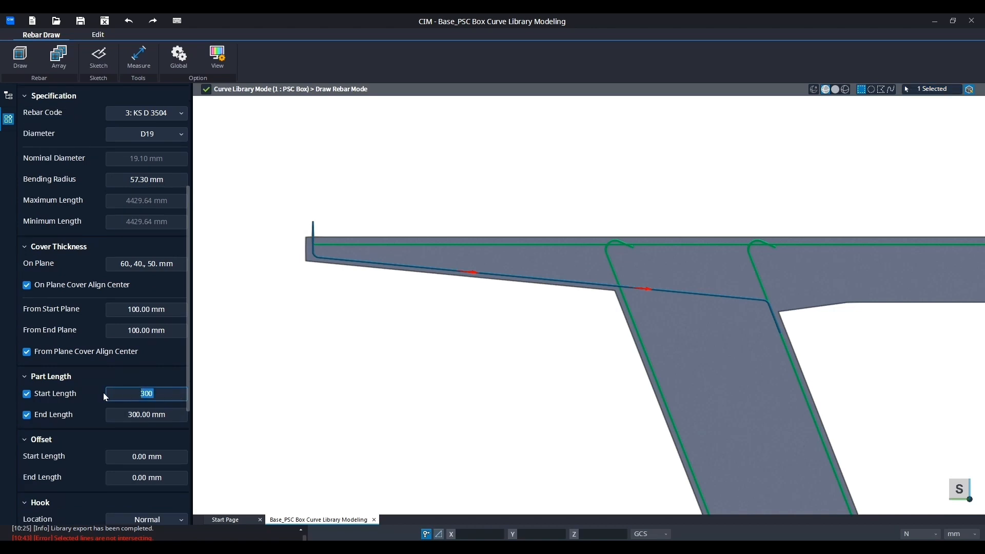
text(0)
click(173, 417)
scroll(167, 405, down, 2)
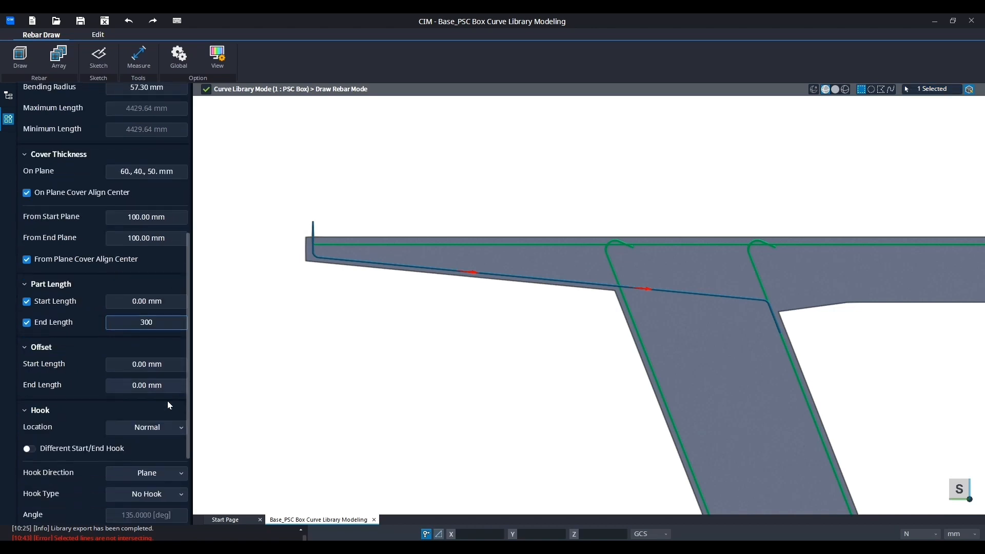
scroll(166, 416, down, 3)
click(165, 511)
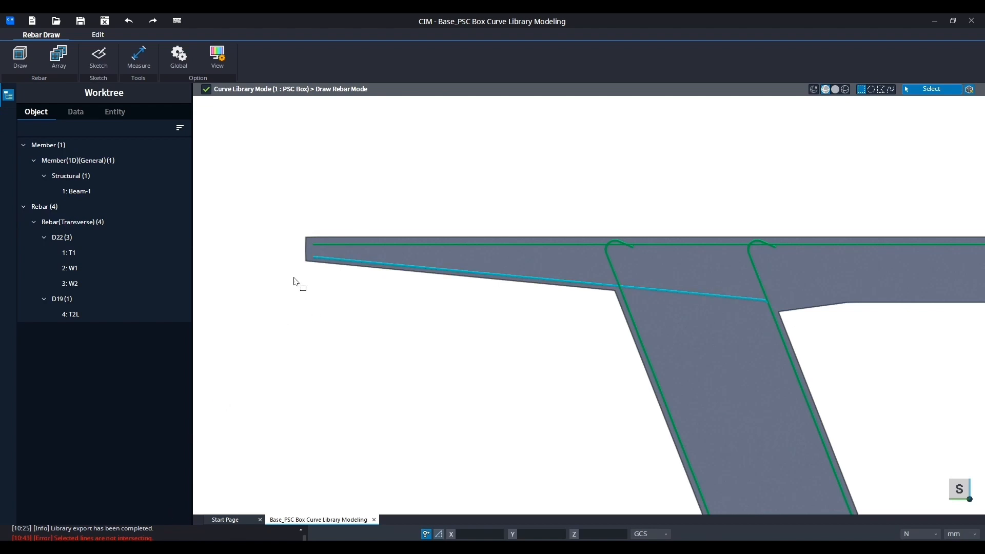
Start a new transverse rebar named T2R, keeping the D19 diameter and part length settings
scroll(291, 213, down, 3)
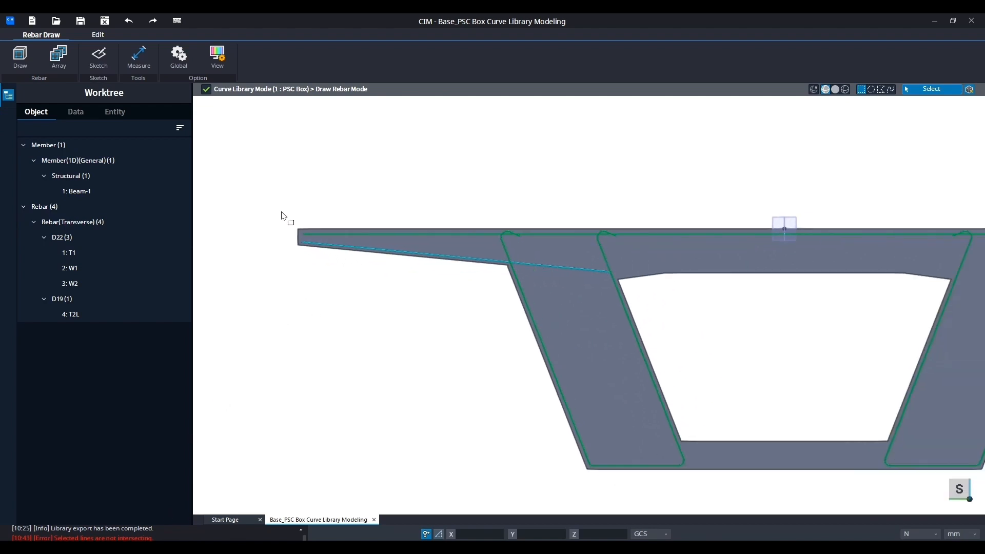
click(24, 60)
middle_drag(561, 184, 358, 193)
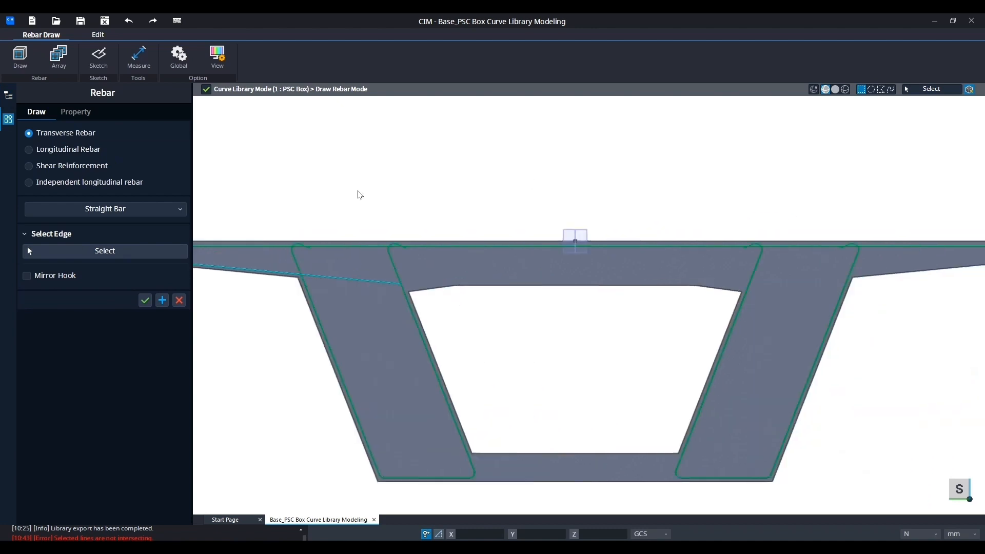
click(75, 112)
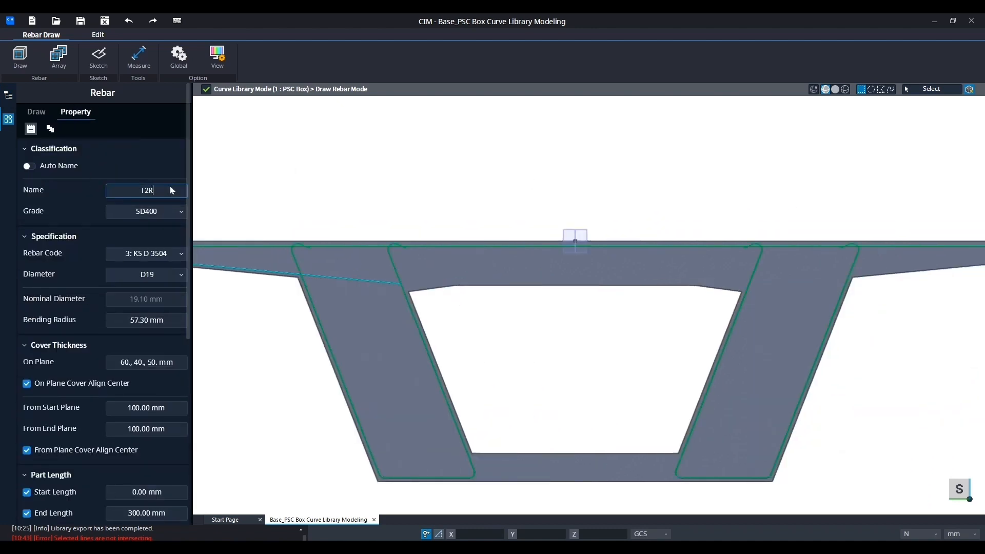
scroll(154, 331, down, 3)
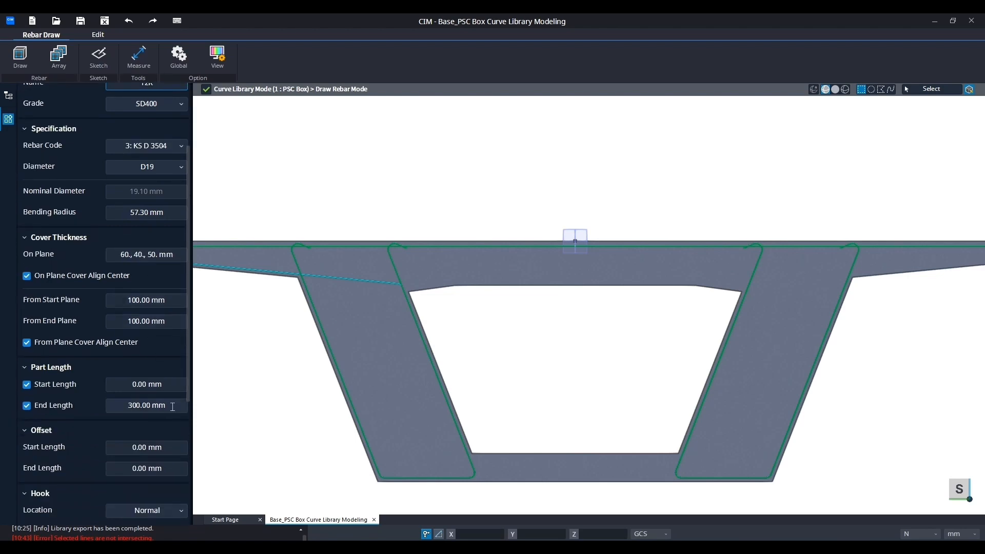
scroll(73, 180, up, 3)
Set the drawing method to Select Member Edge and pick the right cantilever's end edge and sloped bottom edge
click(37, 111)
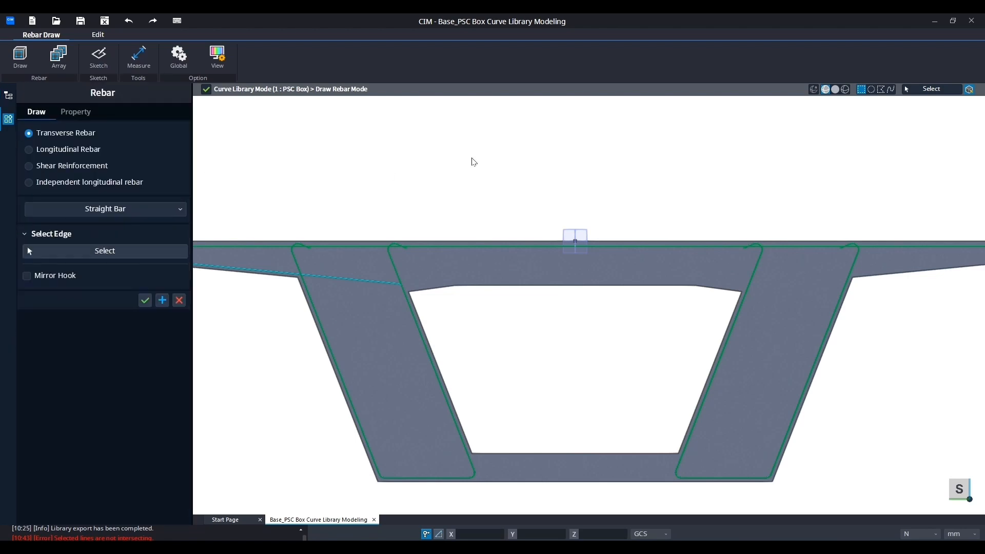
middle_drag(613, 188, 323, 215)
click(105, 209)
click(106, 276)
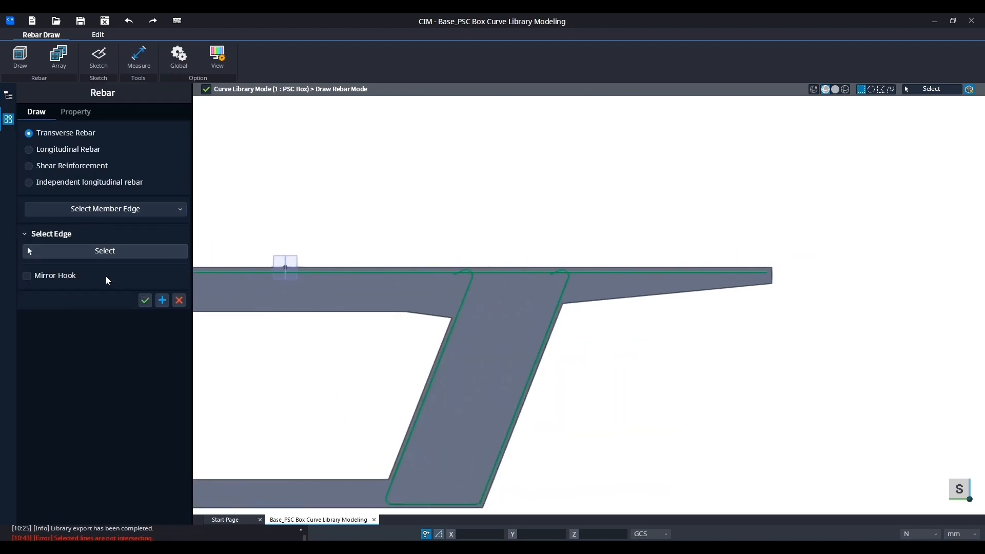
scroll(773, 272, up, 5)
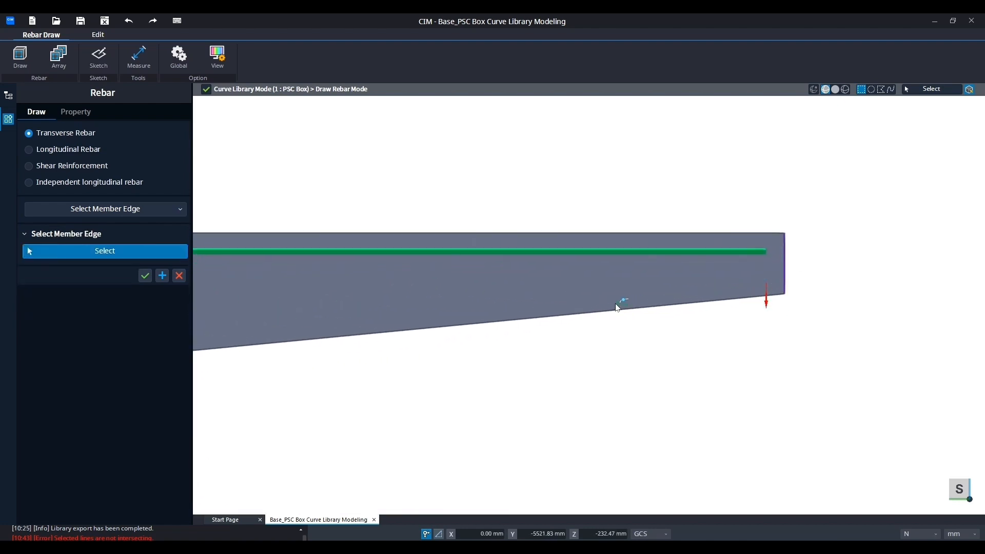
scroll(497, 305, up, 5)
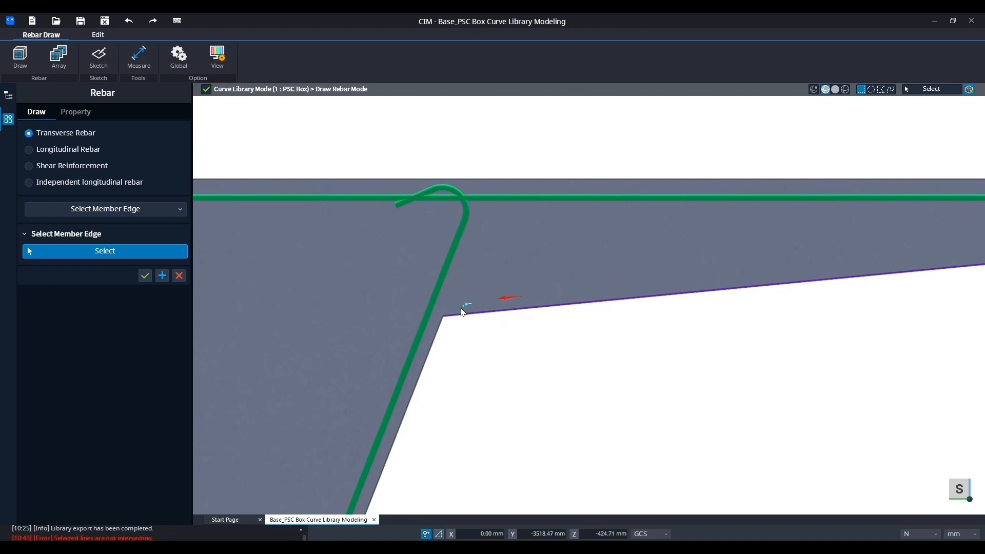
Pick the right web's inner edge as the last member edge and create the T2R rebar
scroll(465, 310, down, 4)
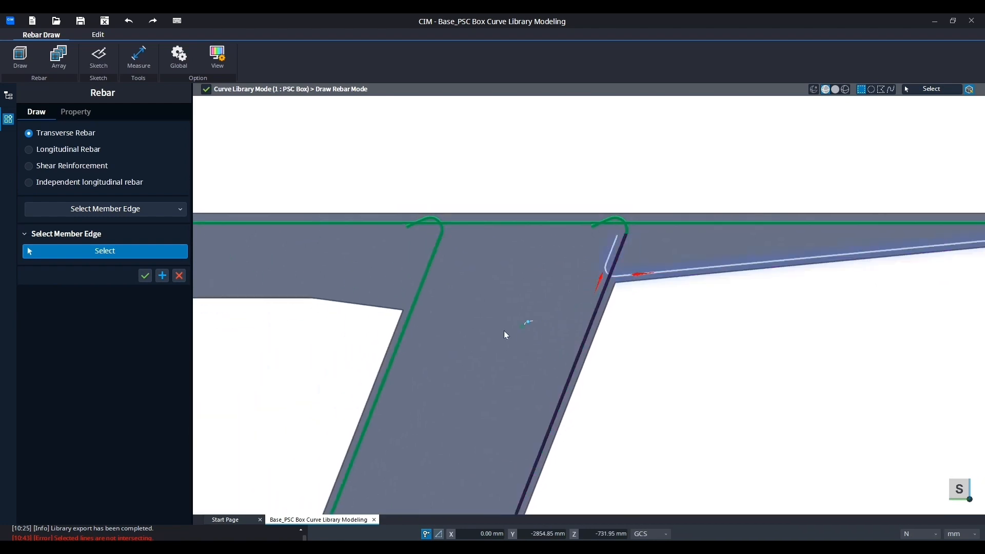
scroll(395, 347, down, 5)
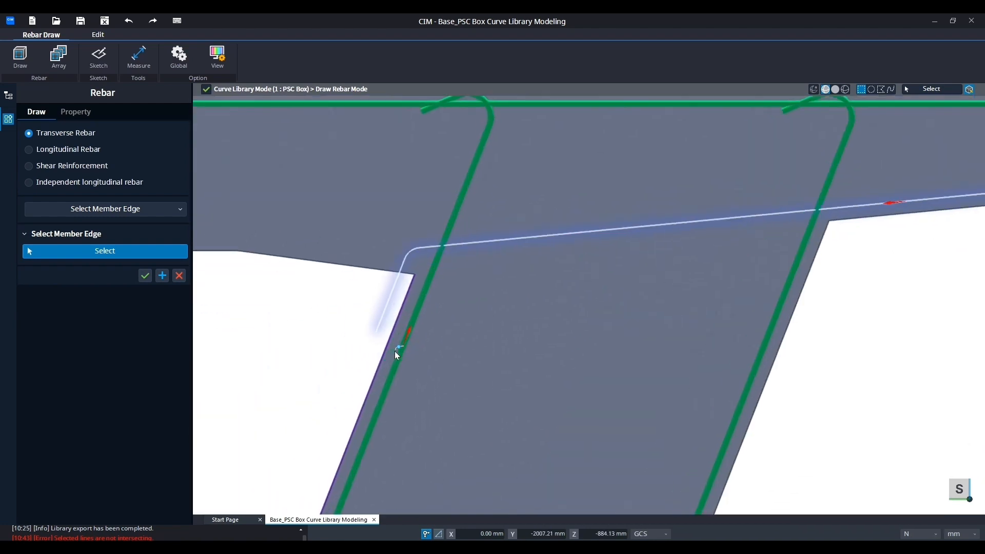
scroll(465, 363, up, 6)
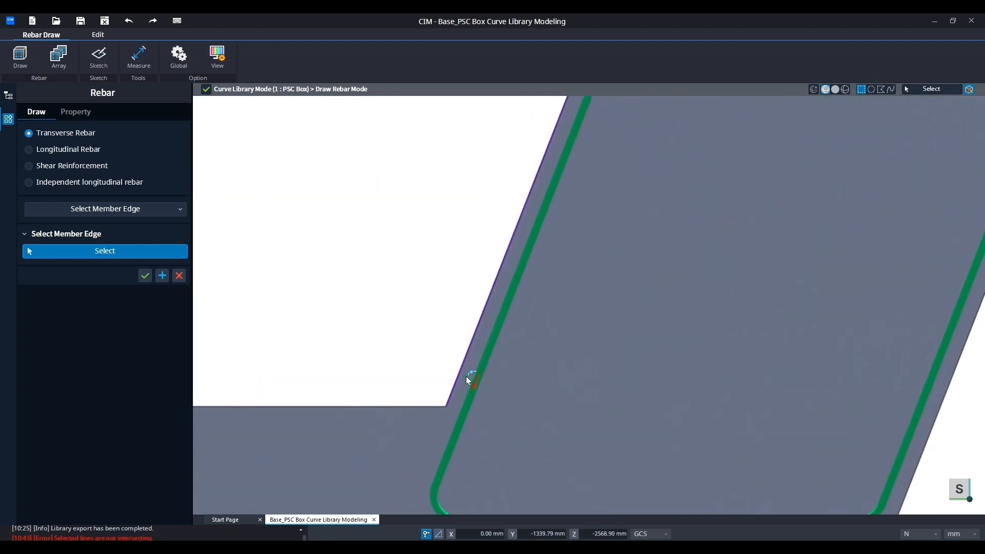
scroll(463, 393, down, 6)
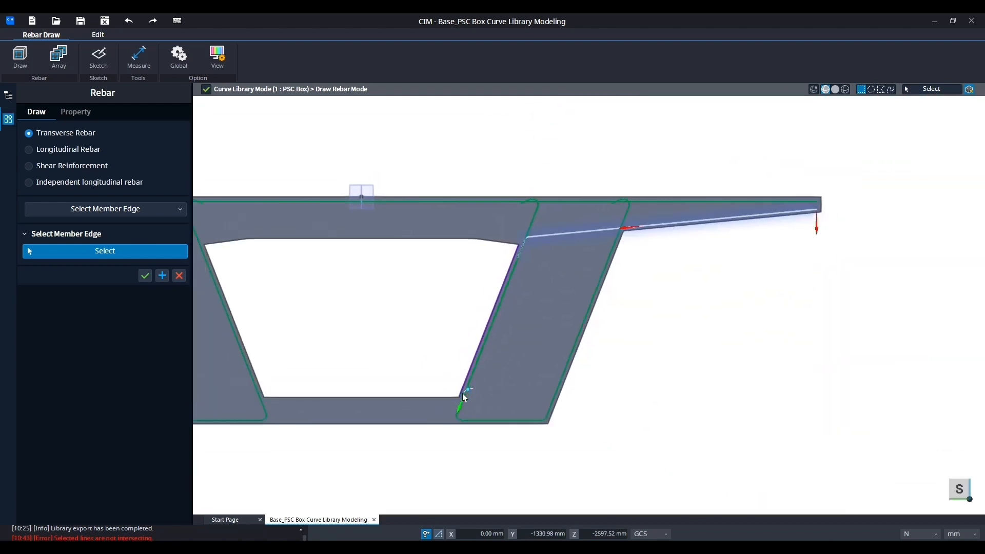
click(147, 278)
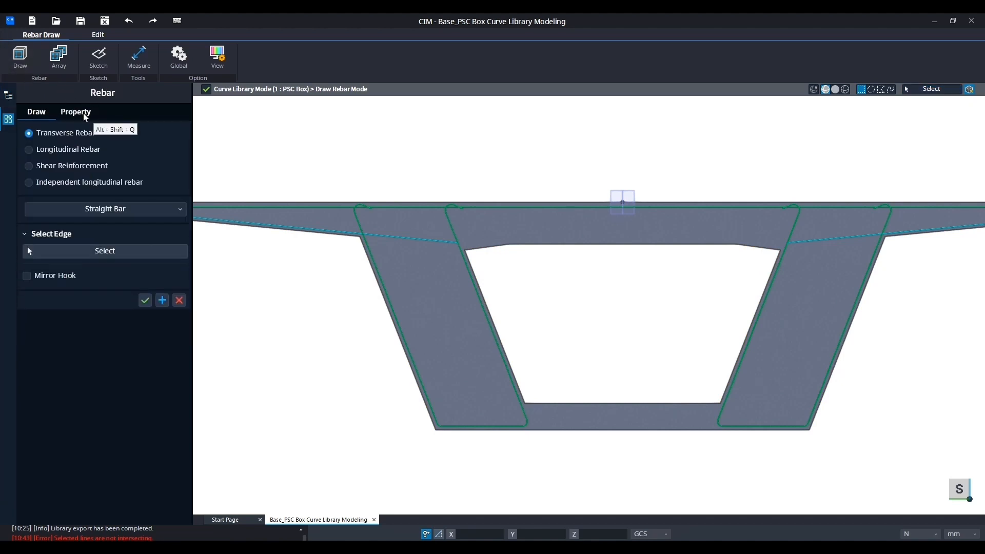
Start a new transverse rebar named J1 with diameter D13 and a bending radius of 38.1 mm
click(85, 114)
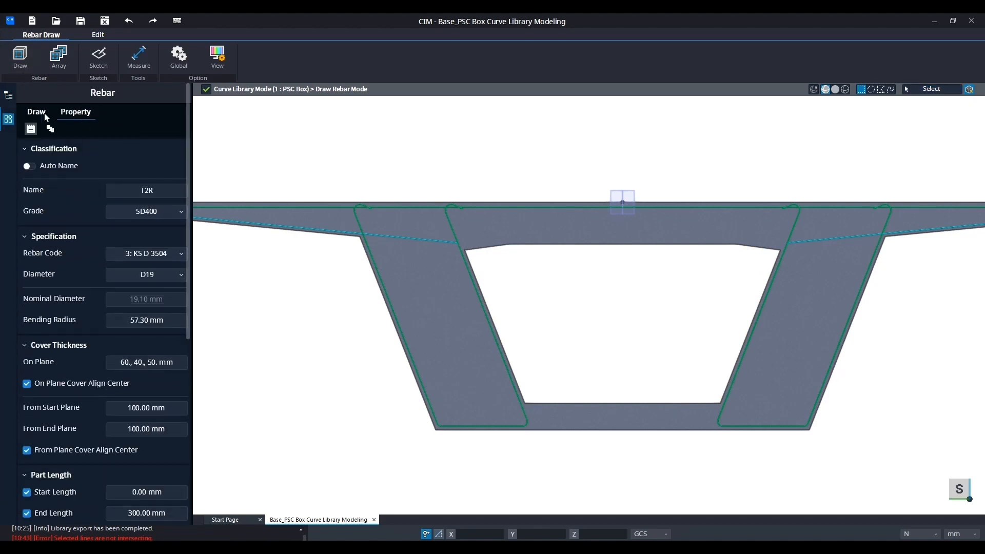
click(36, 112)
click(76, 112)
double_click(121, 190)
text(J1)
click(137, 273)
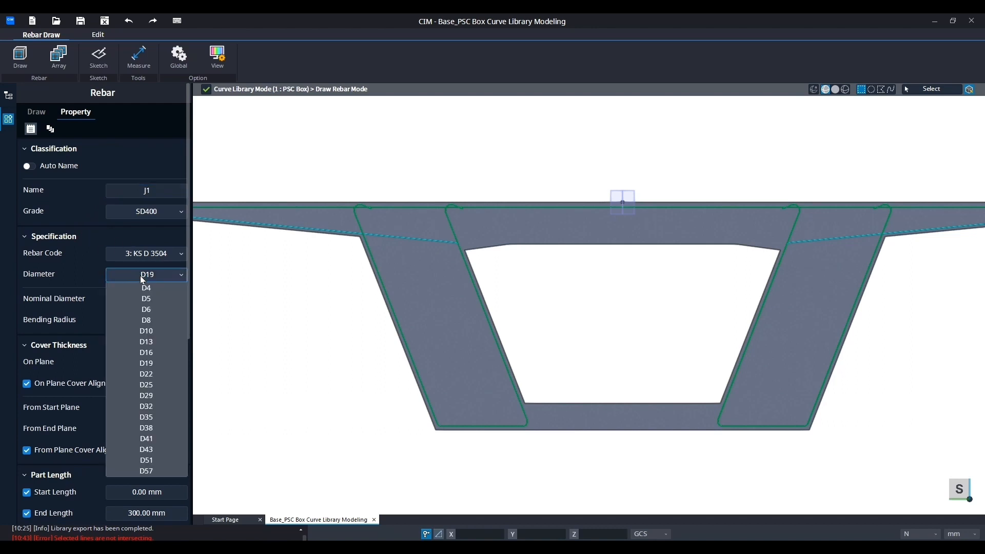
click(143, 342)
double_click(114, 320)
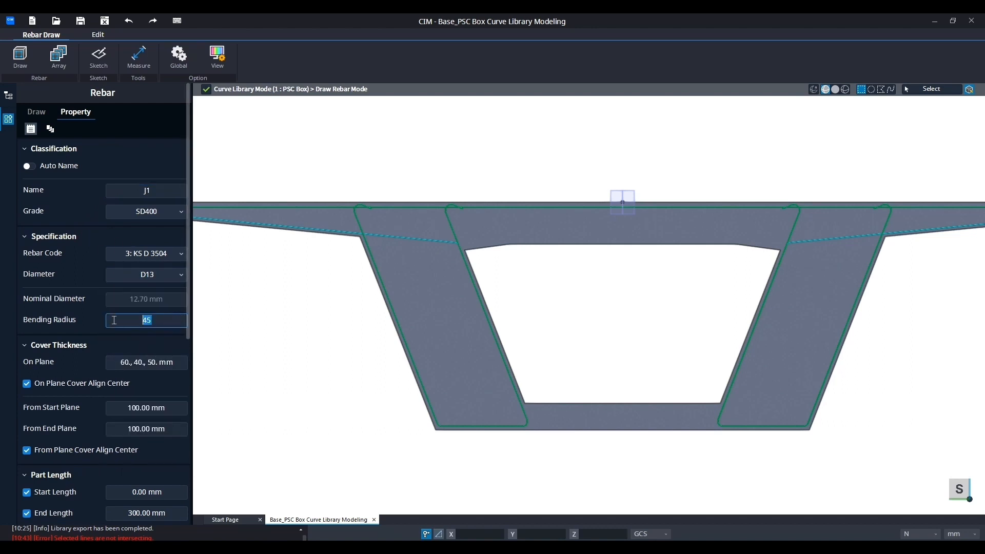
text(38.1)
middle_drag(233, 292, 323, 314)
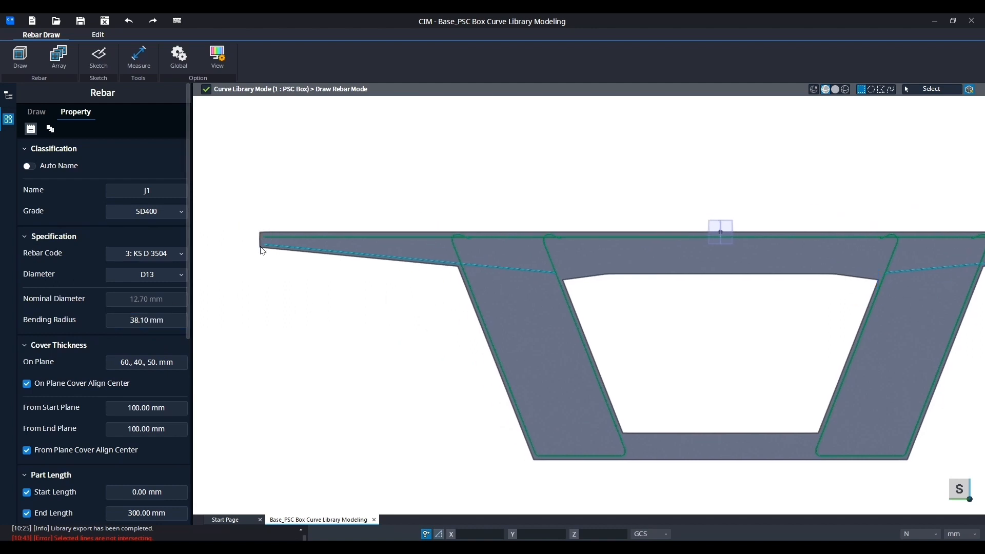
Set J1's on-plane cover thickness to 2@60, 40 mm
click(124, 362)
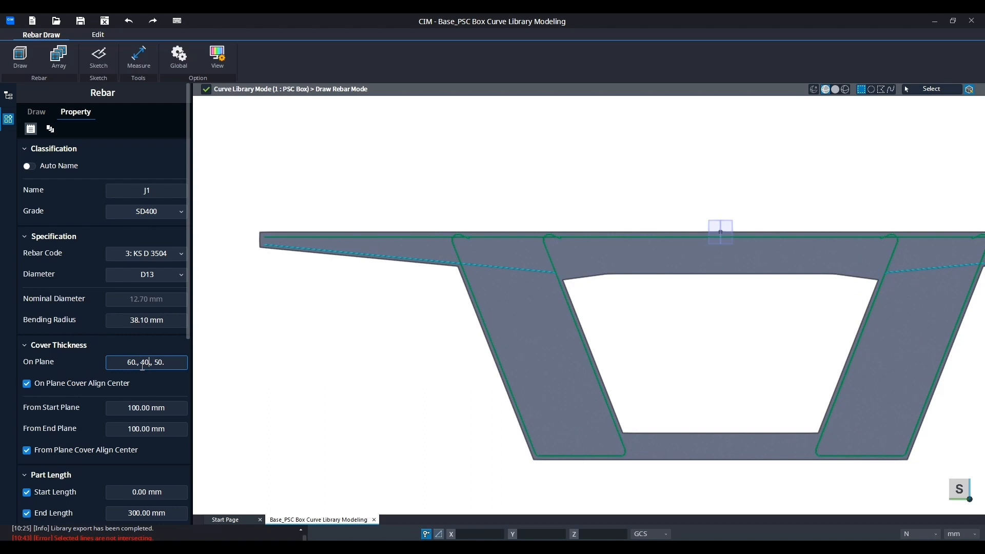
key(Home)
text(2@)
click(149, 366)
click(170, 364)
key(BackSpace)
key(BackSpace)
key(BackSpace)
key(BackSpace)
key(BackSpace)
Set J1's start and end part lengths to 500 mm each
scroll(149, 464, down, 1)
click(149, 462)
text(500)
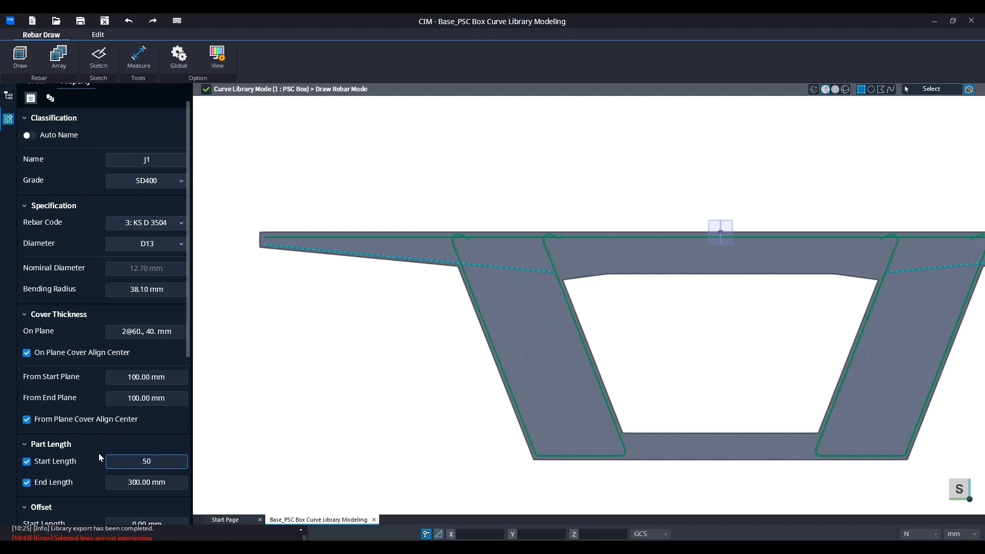
click(165, 484)
double_click(165, 485)
text(500)
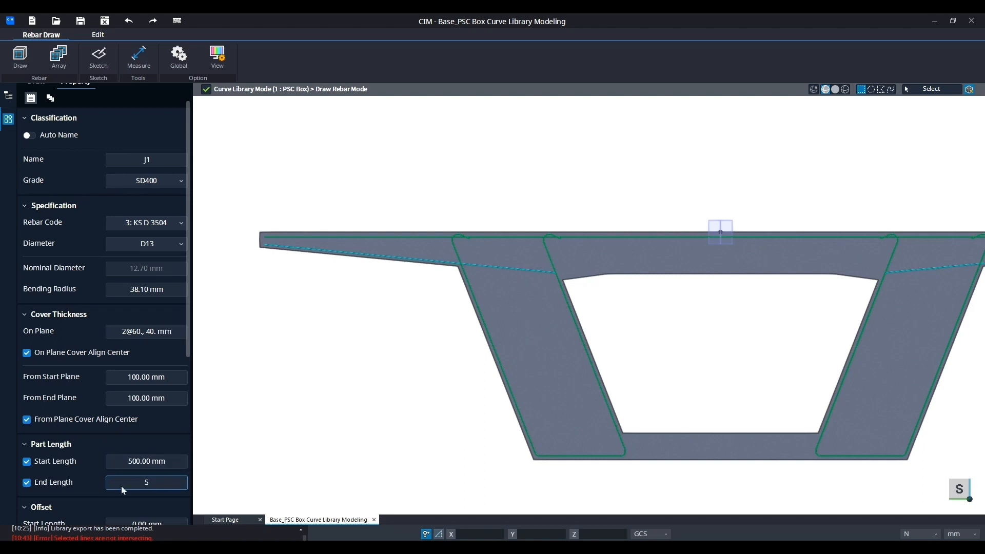
click(173, 458)
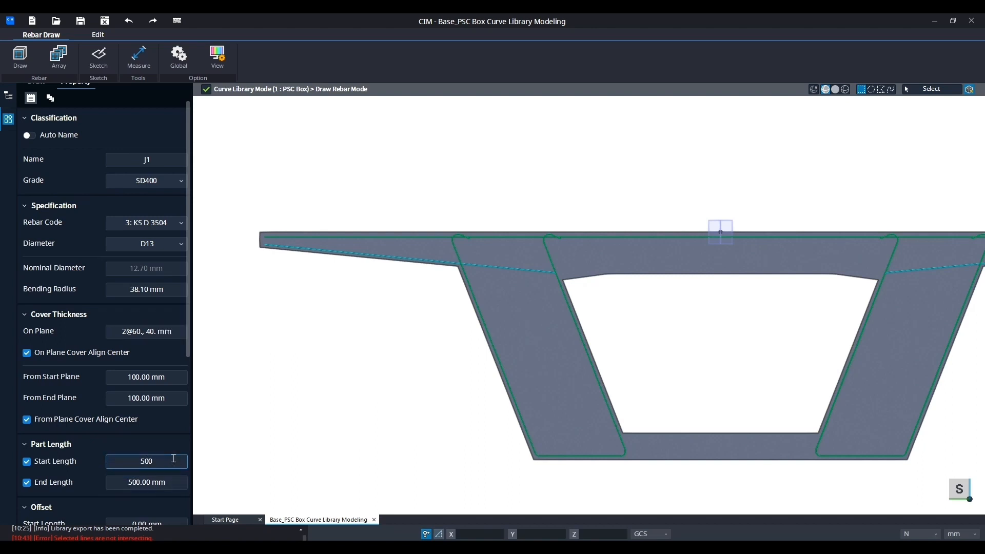
scroll(169, 452, down, 4)
scroll(133, 451, down, 3)
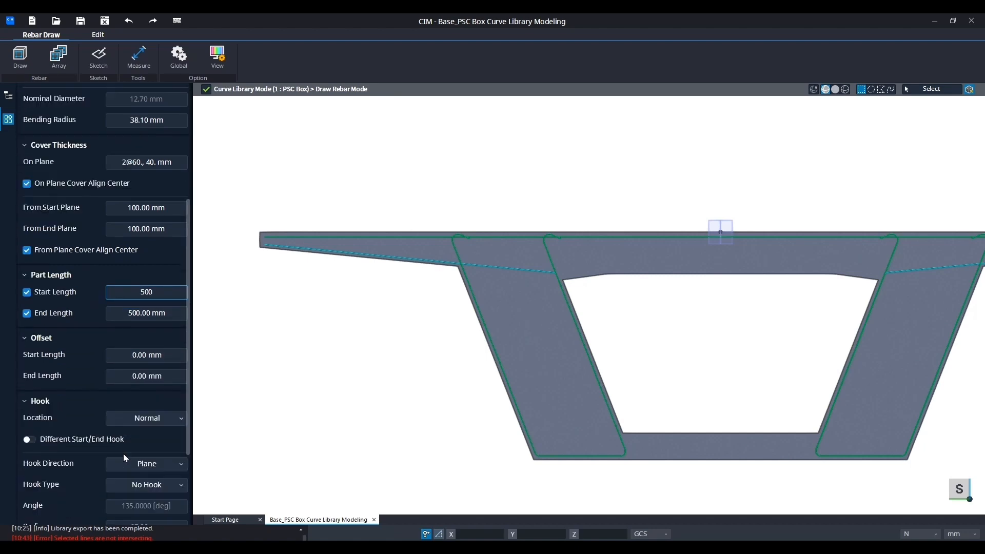
scroll(112, 251, up, 8)
click(36, 112)
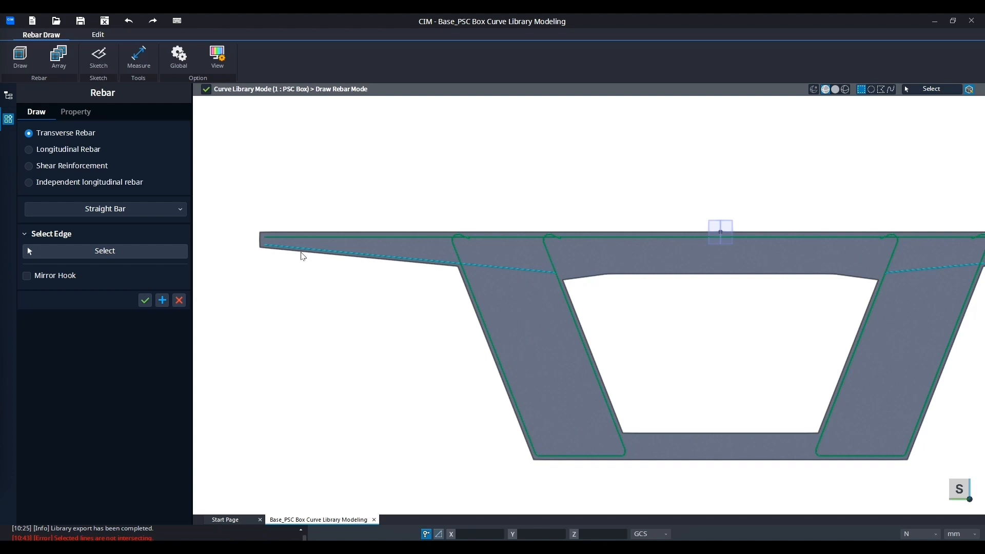
Set the drawing method to Select Line and try to create J1 from the left cantilever's sloped bottom edge
scroll(300, 259, up, 3)
scroll(326, 226, up, 2)
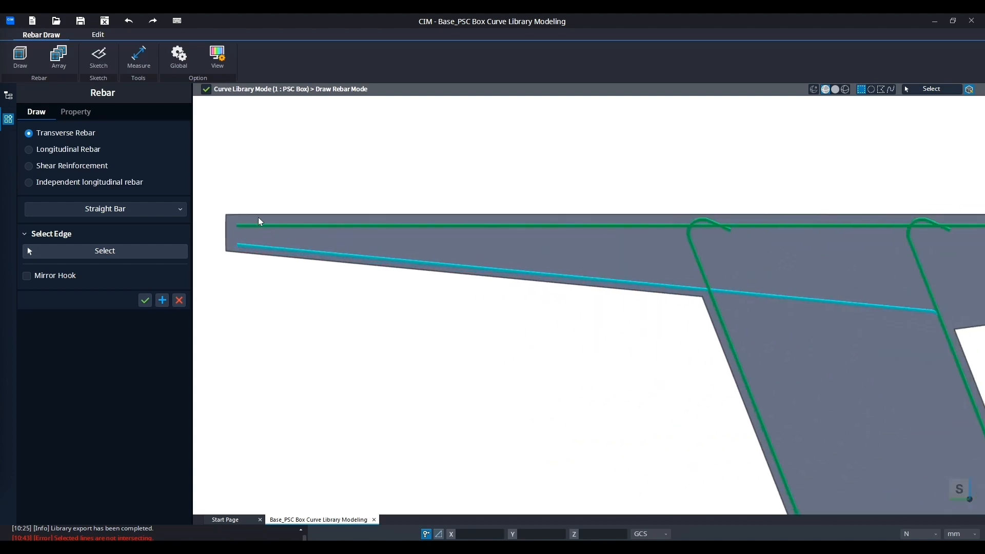
middle_drag(312, 221, 364, 241)
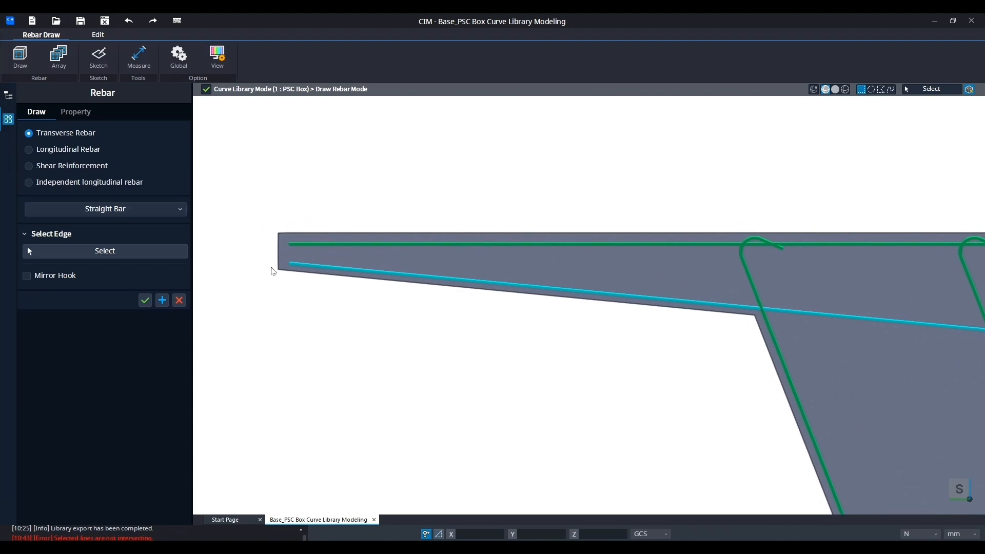
middle_drag(697, 334, 457, 290)
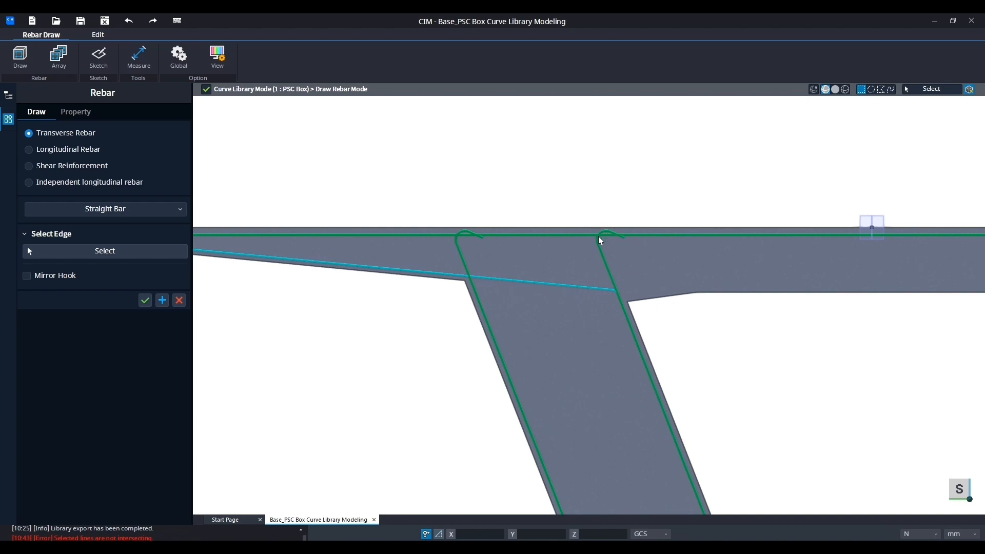
scroll(538, 246, down, 2)
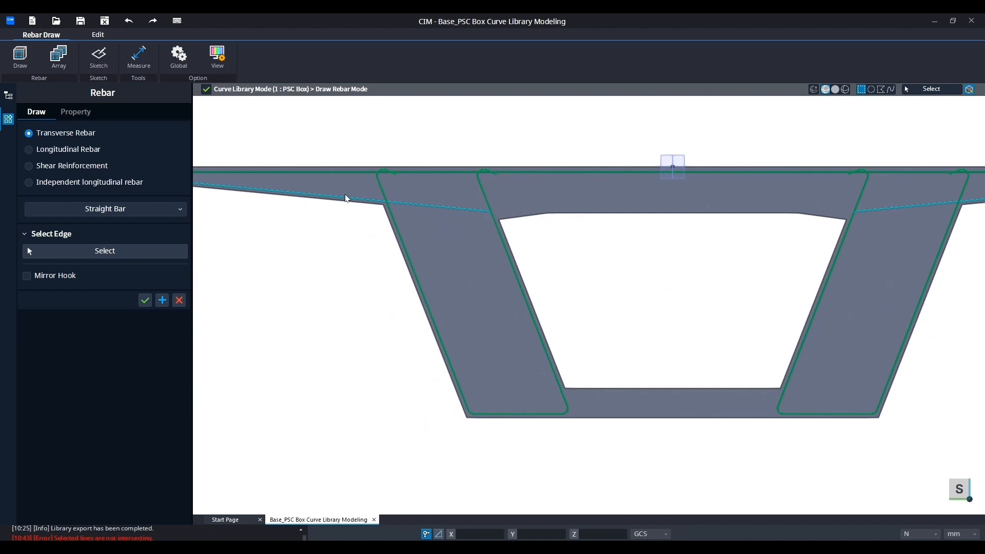
middle_drag(308, 197, 514, 246)
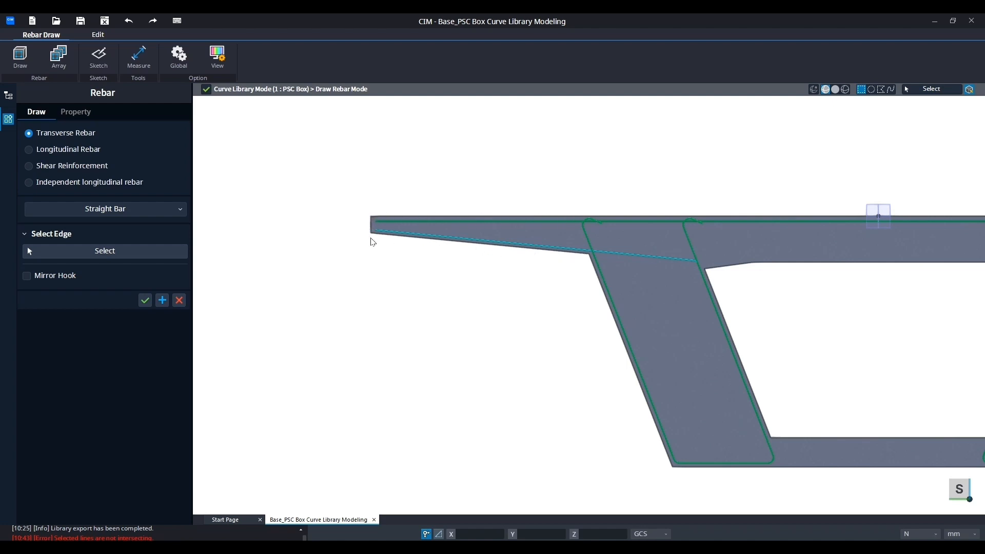
click(94, 210)
click(105, 265)
scroll(390, 242, up, 4)
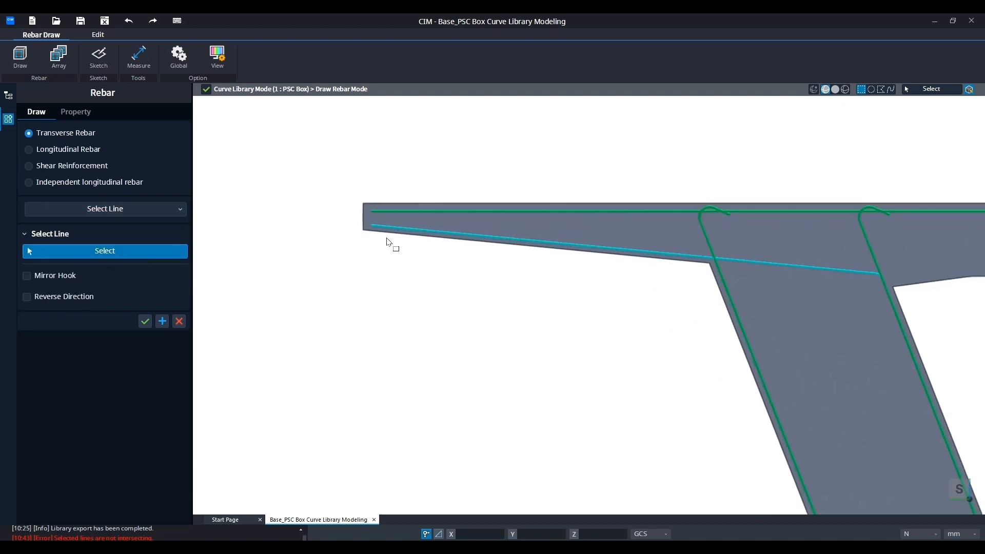
click(415, 204)
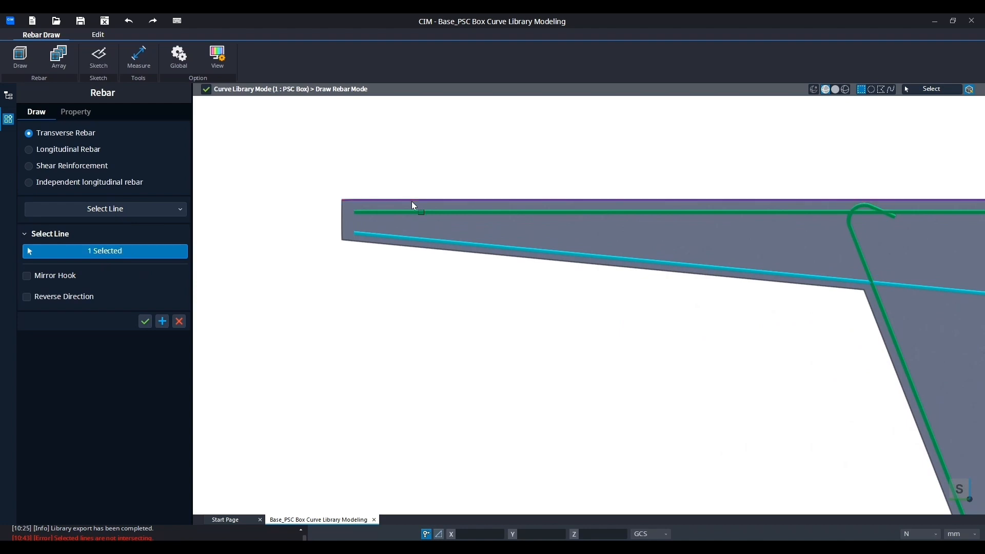
click(369, 244)
click(163, 322)
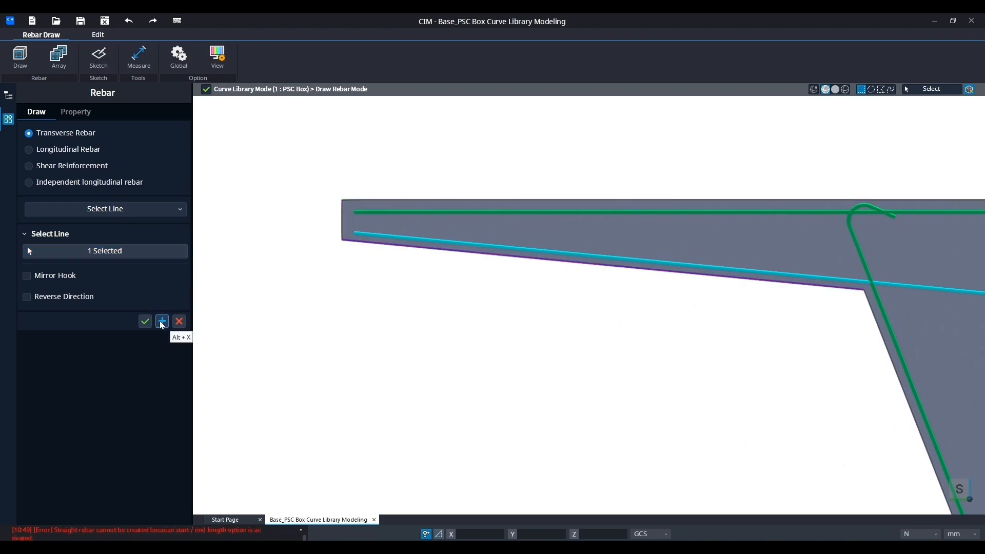
Select the left cantilever's top, end and sloped bottom edges and create the J1 rebar
middle_drag(352, 433, 405, 466)
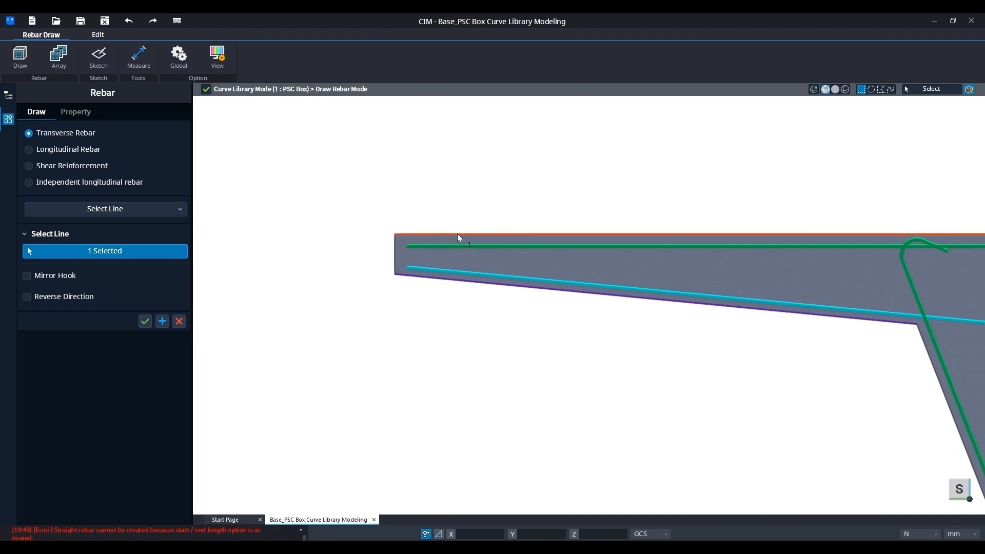
click(457, 234)
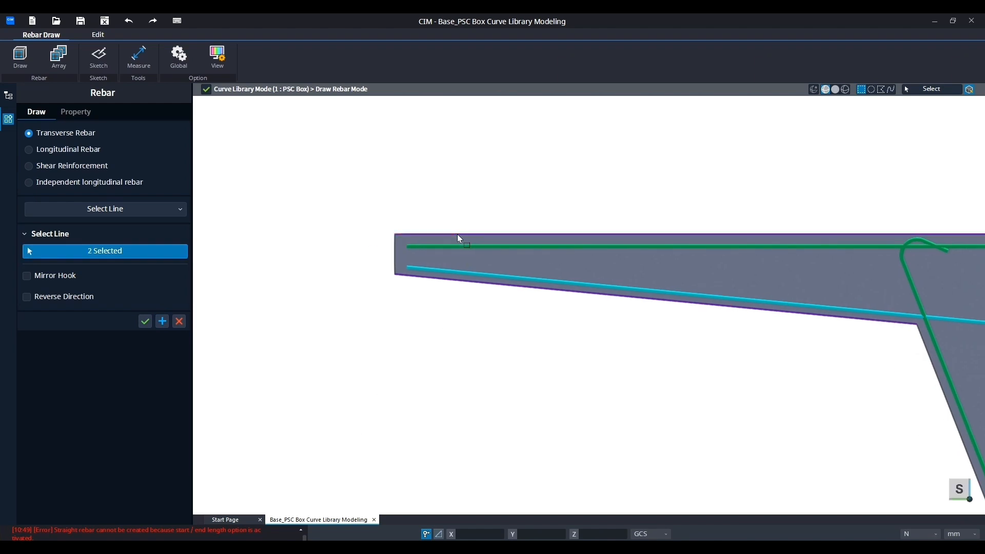
click(142, 250)
click(120, 253)
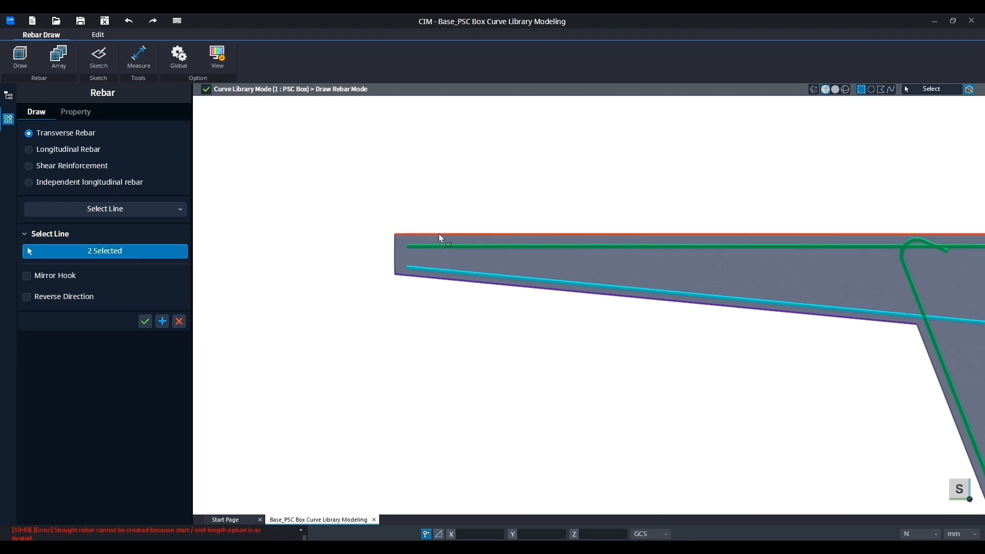
click(420, 276)
scroll(429, 366, down, 3)
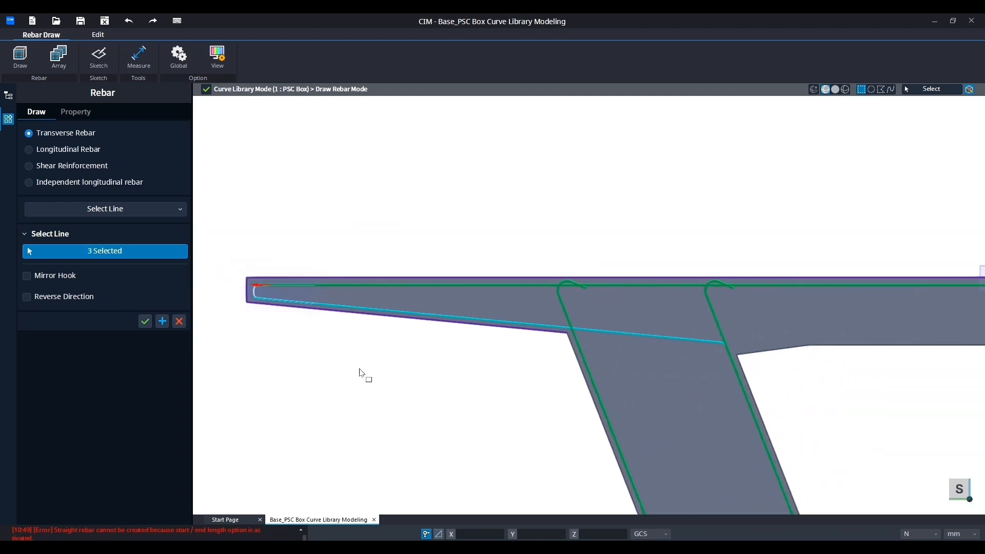
click(163, 323)
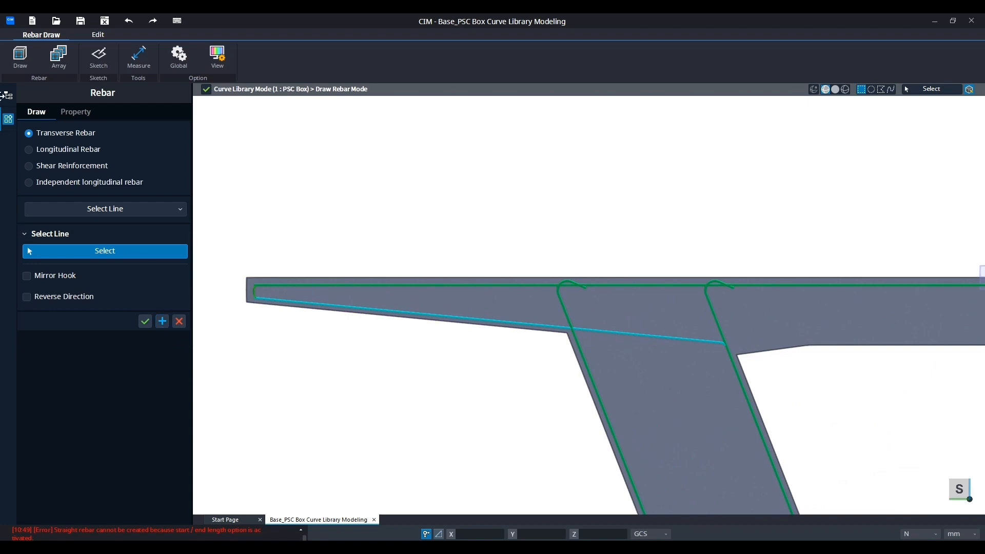
Name the next transverse rebar J2 and set its on-plane cover thickness to 40, 2@60 mm
click(72, 113)
click(162, 189)
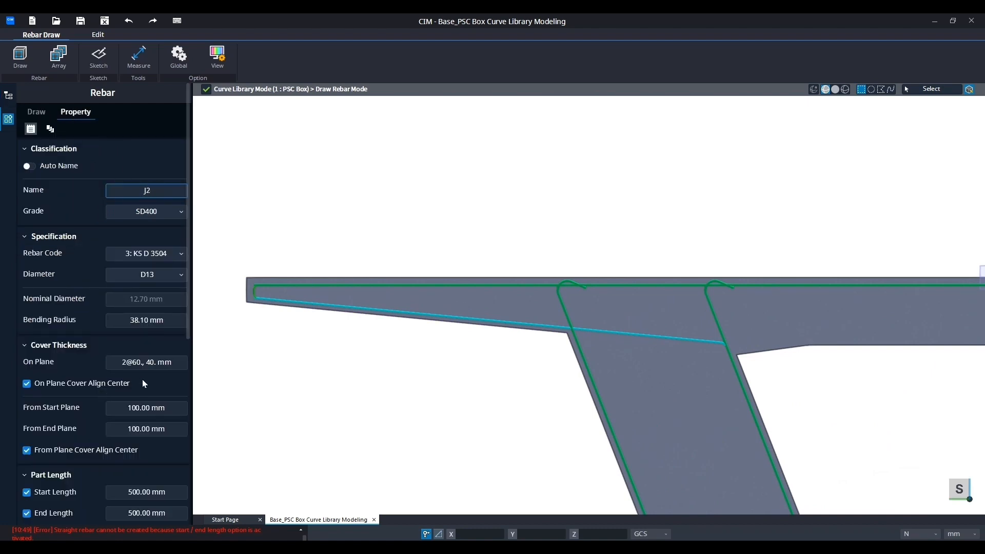
click(156, 362)
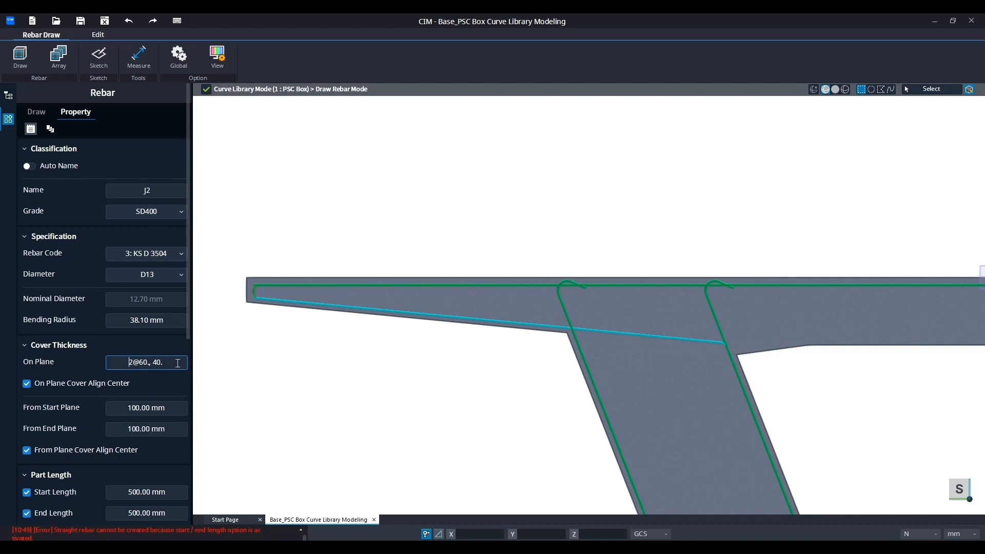
text(40.,)
drag(160, 363, 186, 362)
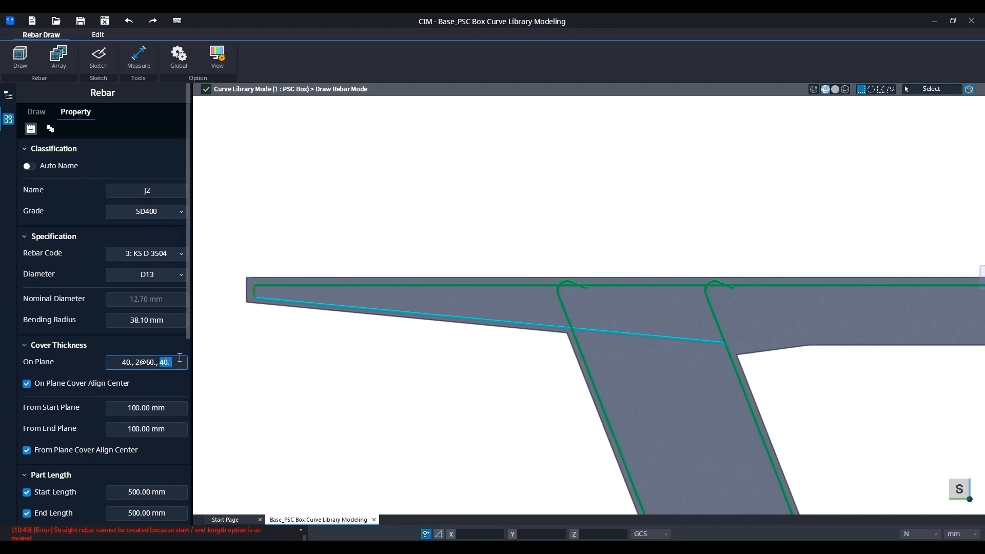
key(BackSpace)
key(BackSpace)
key(BackSpace)
scroll(154, 378, down, 3)
scroll(144, 368, up, 3)
Using Select Line, pick the right cantilever's top, end and sloped bottom edges and create the J2 rebar
click(37, 111)
click(106, 211)
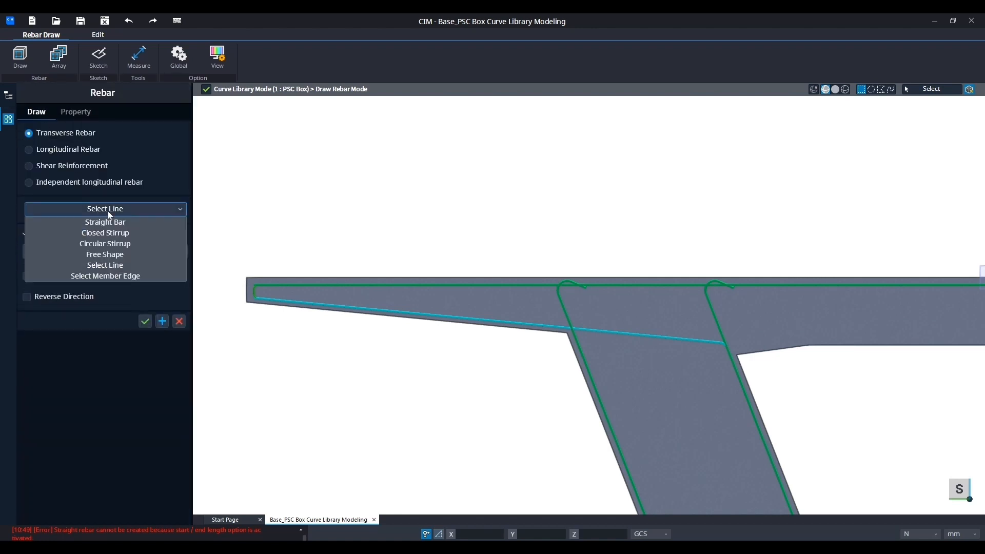
click(151, 223)
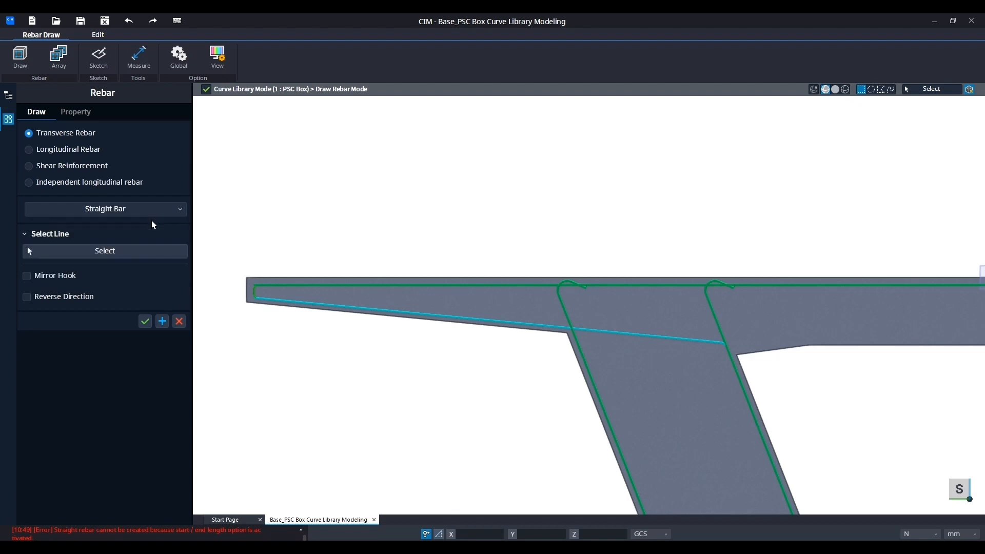
click(162, 215)
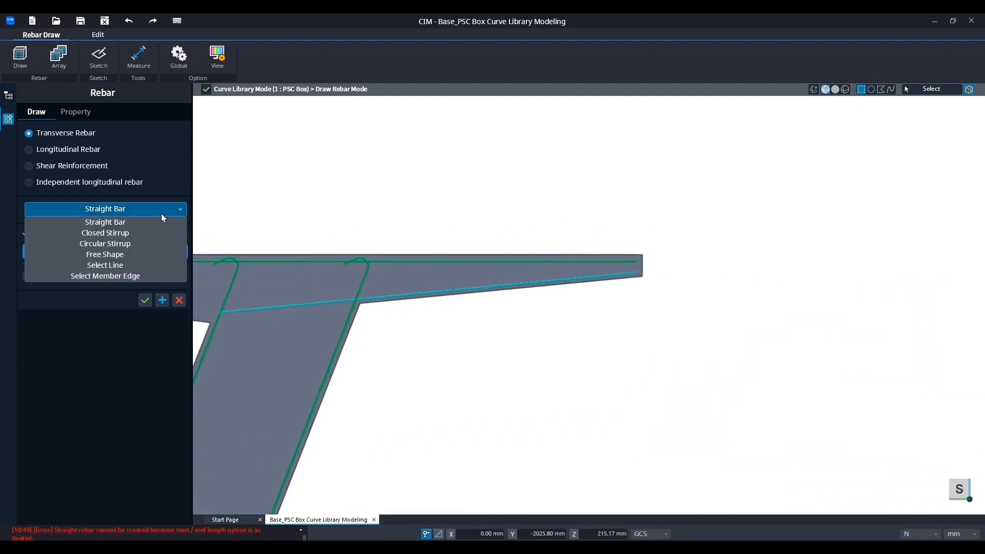
click(127, 263)
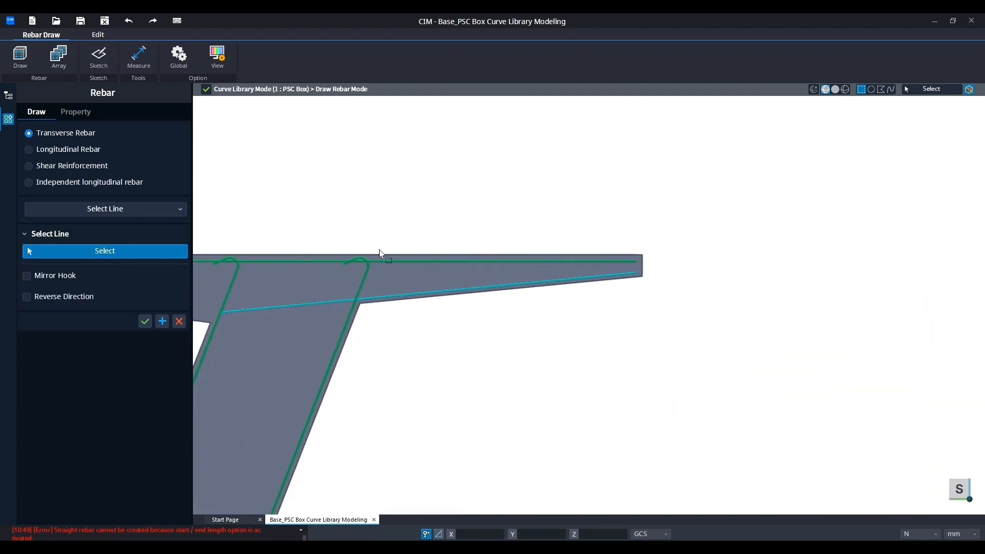
click(608, 236)
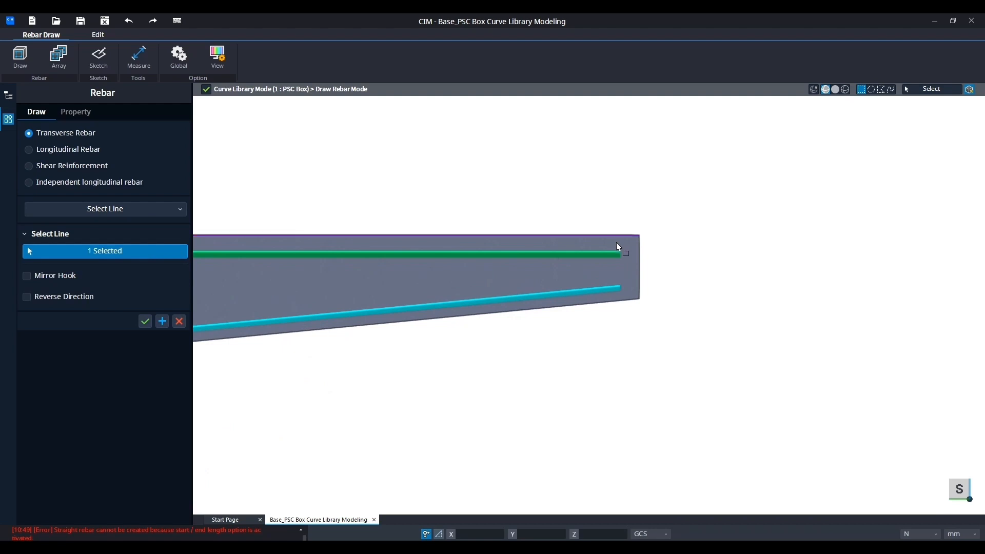
click(640, 266)
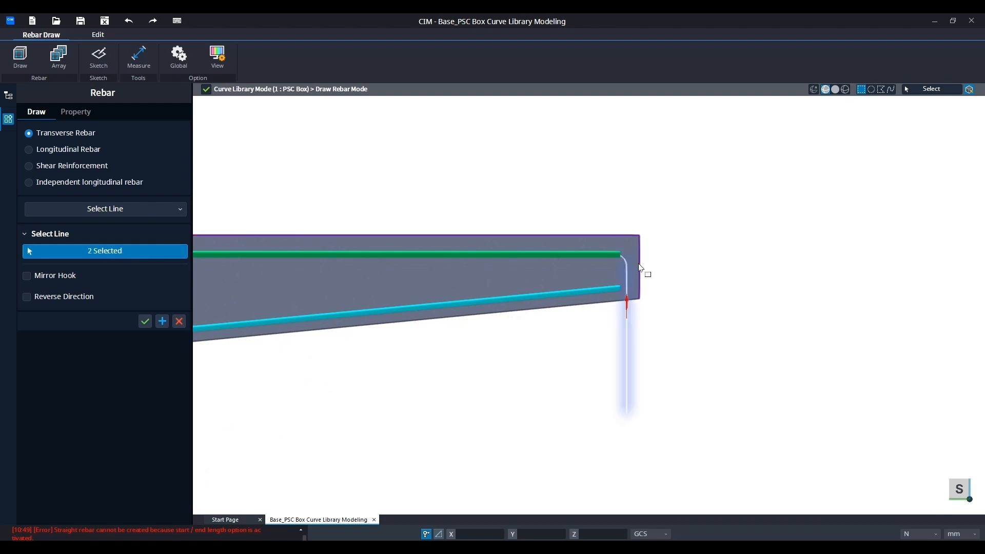
click(590, 306)
scroll(682, 286, down, 5)
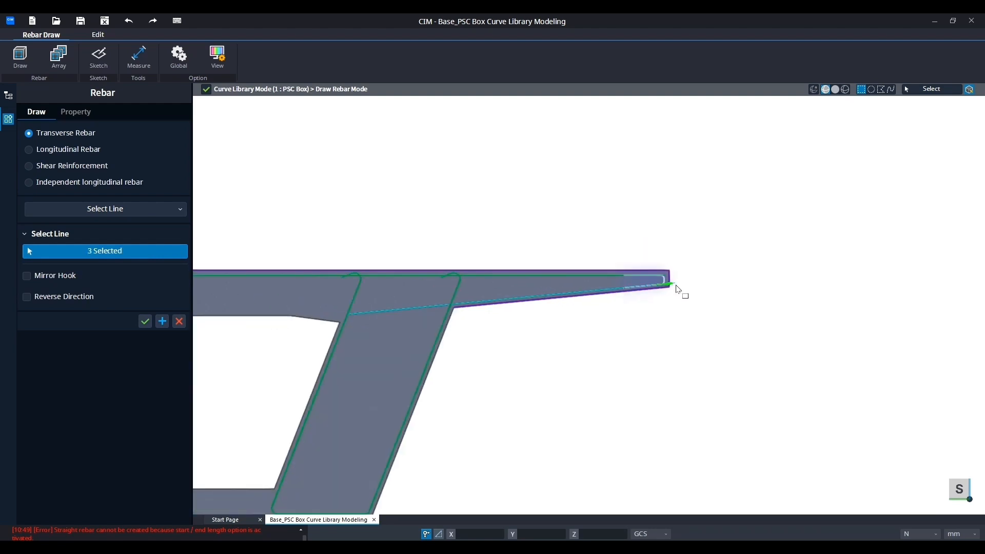
click(145, 321)
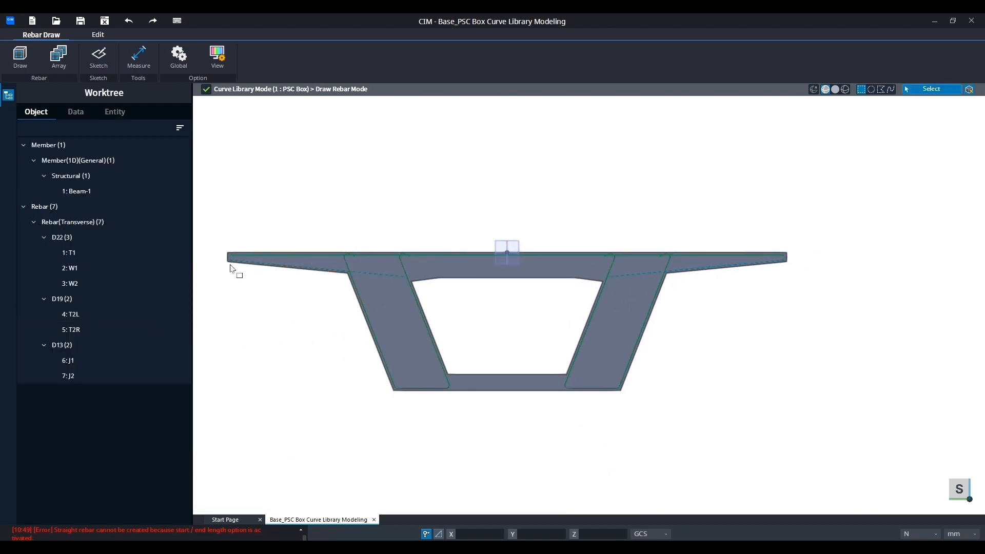
scroll(234, 266, up, 6)
scroll(256, 256, down, 3)
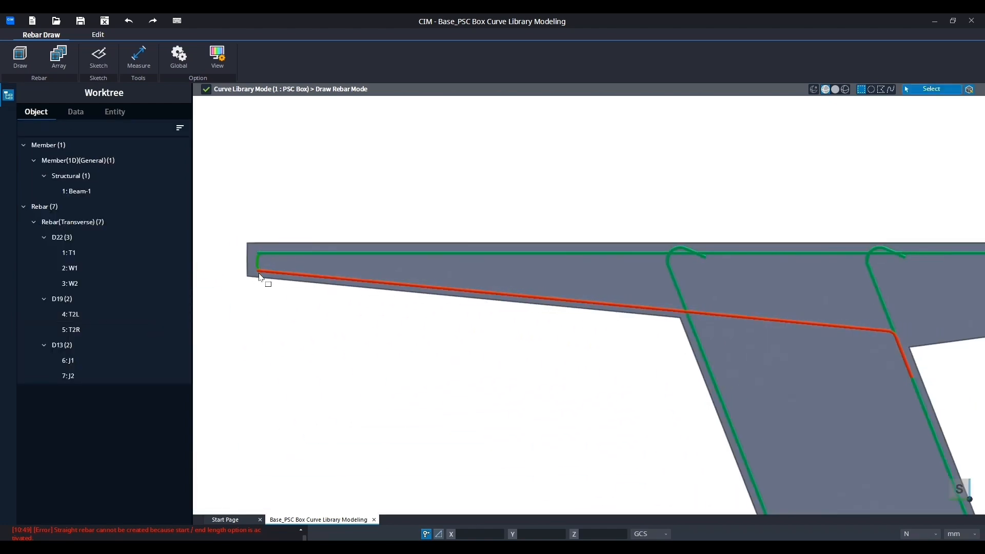
Name the next transverse rebar T3 and set its diameter to D19 and bending radius to 57.3 mm
scroll(260, 278, down, 5)
scroll(440, 324, up, 2)
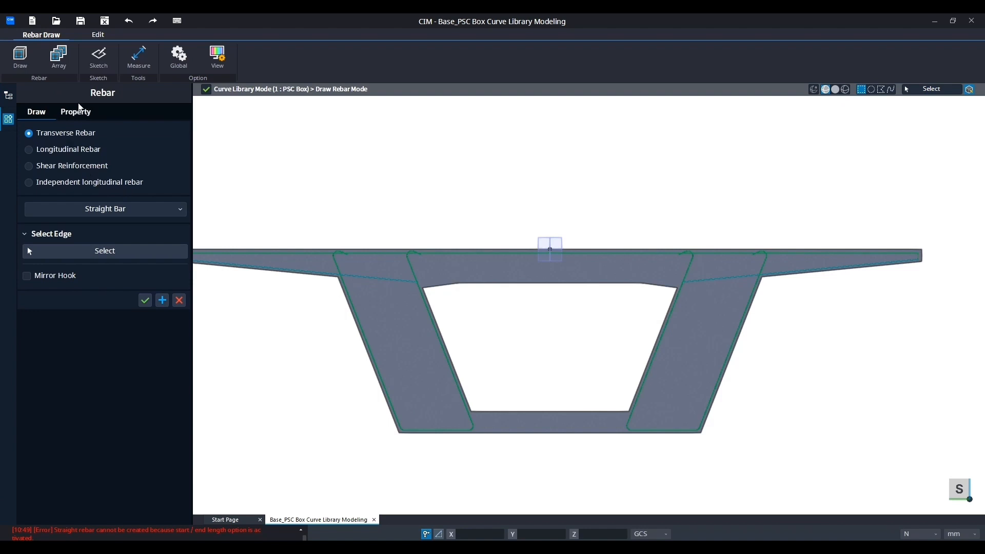
click(76, 112)
click(125, 190)
text(T3)
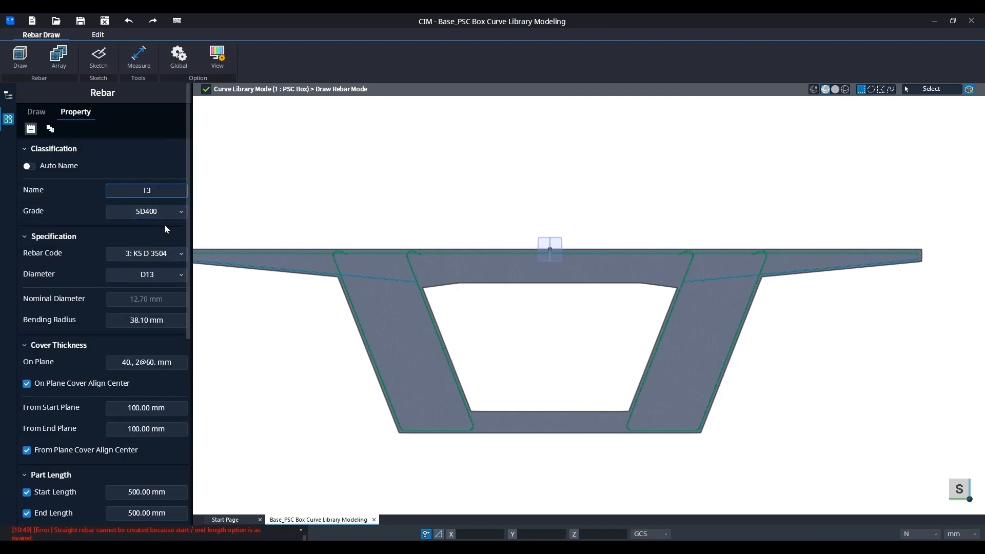
click(165, 273)
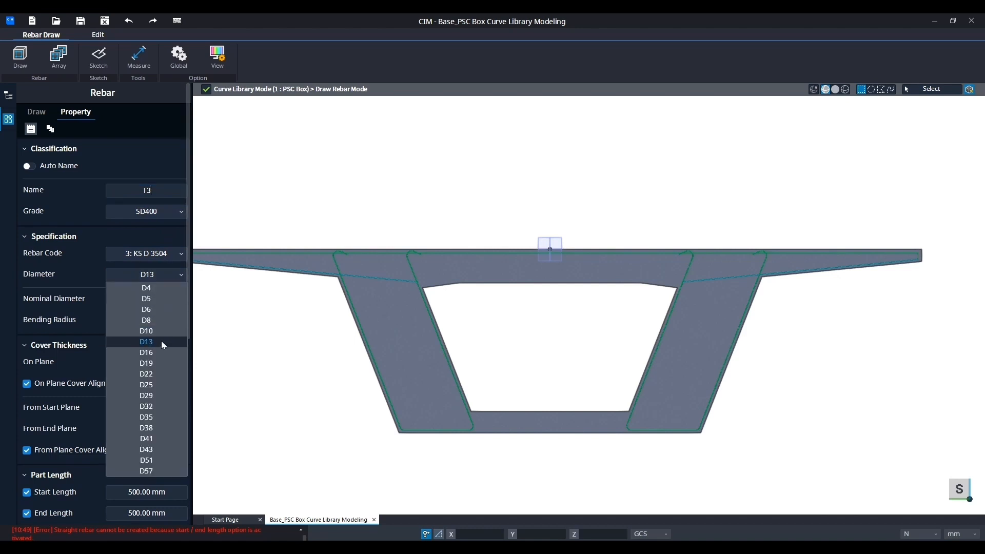
click(158, 362)
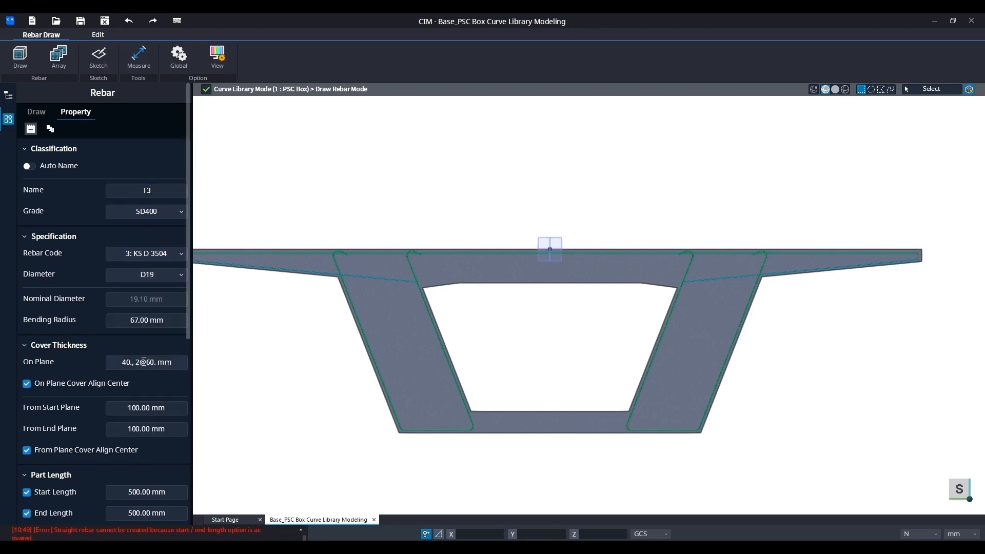
click(123, 321)
text(57.3)
Set T3's on-plane cover thickness to 40 mm and disable its start and end part lengths
click(134, 362)
drag(143, 363, 175, 365)
key(BackSpace)
click(156, 401)
click(28, 492)
click(27, 513)
Set T3's start and end offset lengths to -1135 mm each
scroll(94, 460, down, 3)
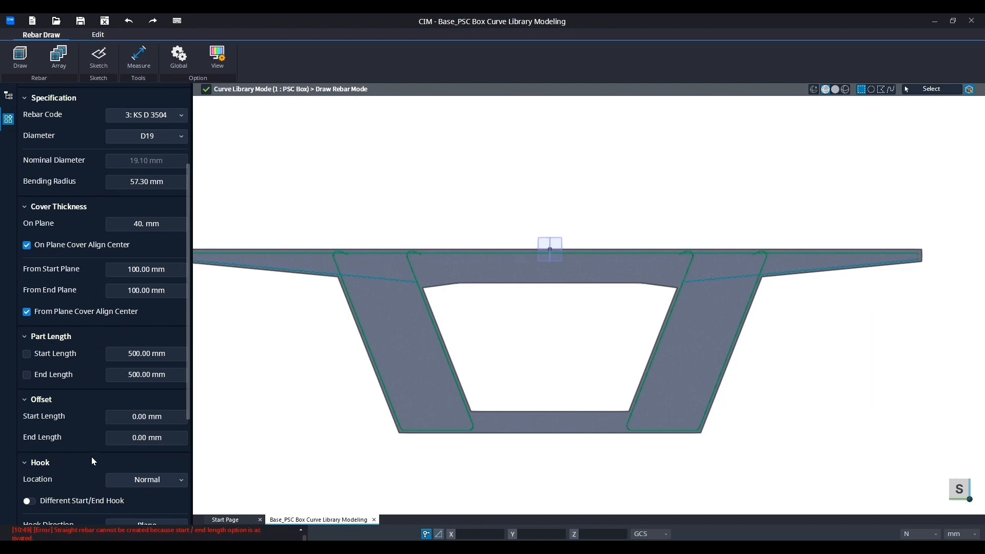
click(138, 420)
key(BackSpace)
text(-11)
click(167, 438)
text(-1135)
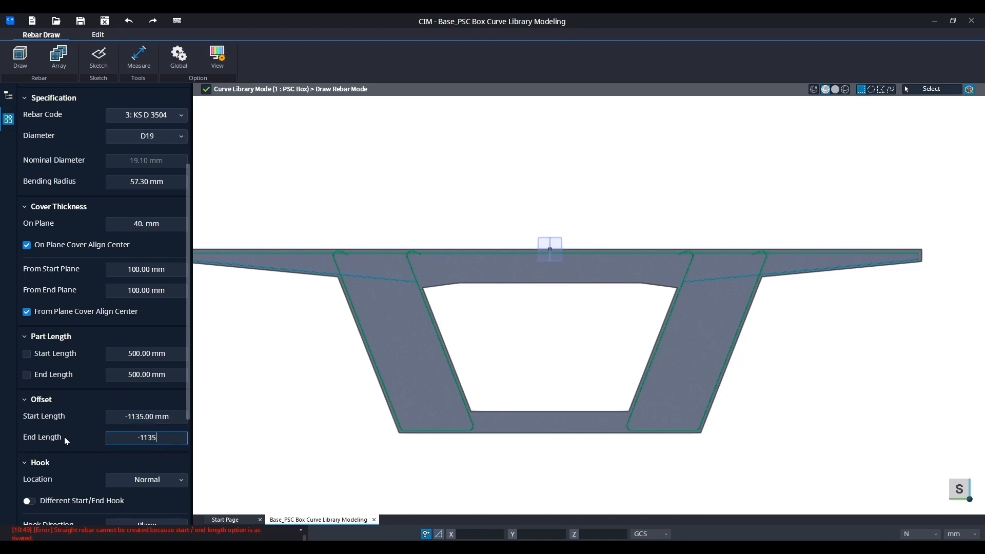
click(155, 416)
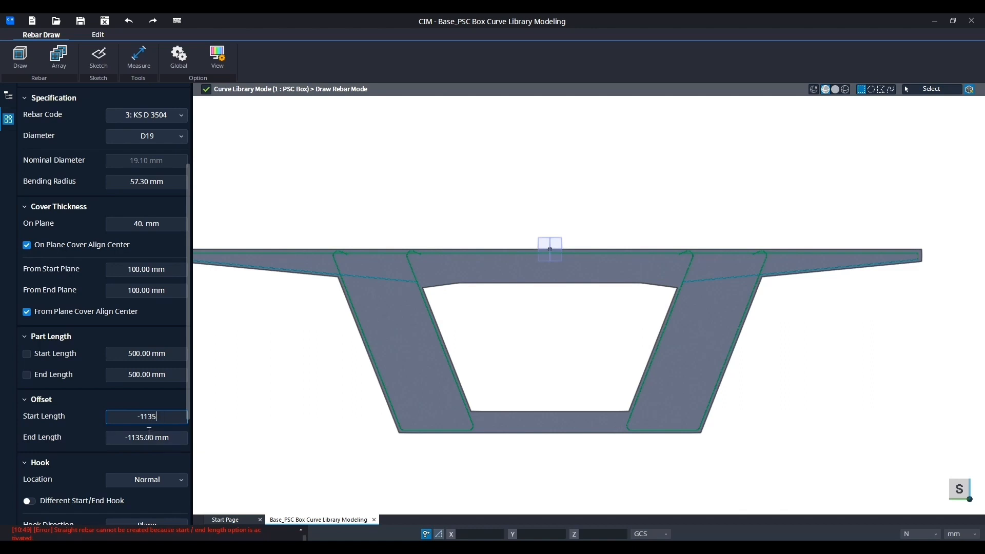
scroll(148, 436, down, 5)
scroll(134, 400, up, 10)
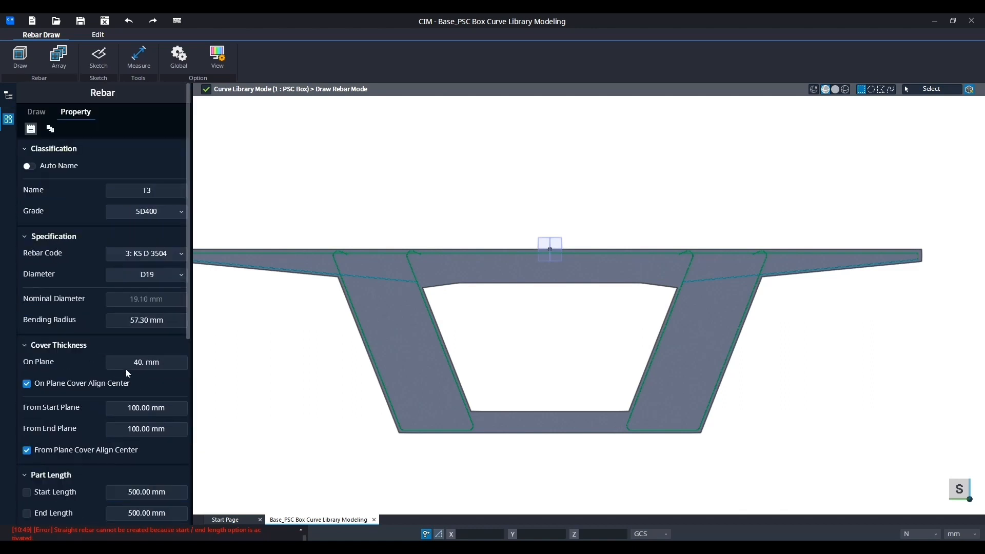
Using Straight Bar, pick the horizontal underside edge of the top slab above the box opening and create the T3 rebar
click(37, 112)
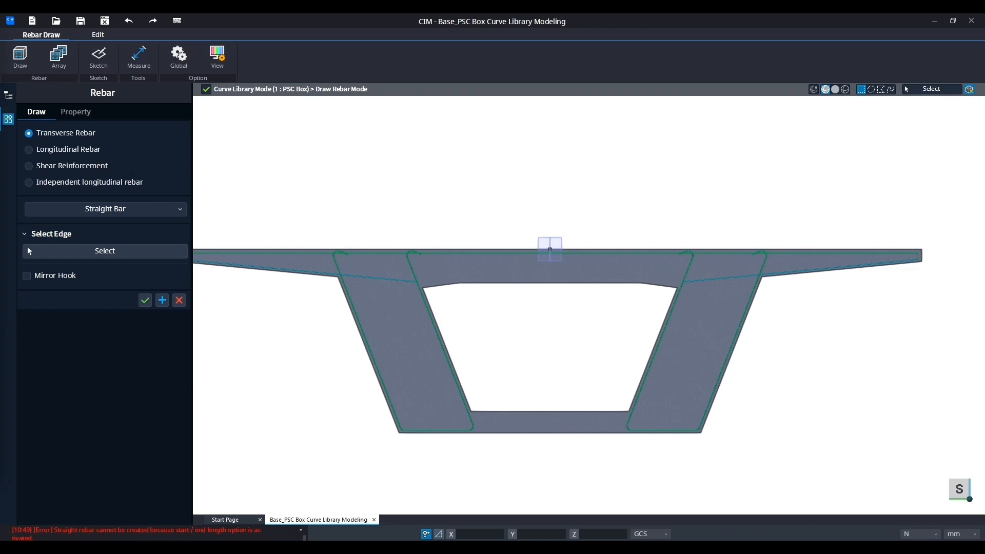
click(124, 212)
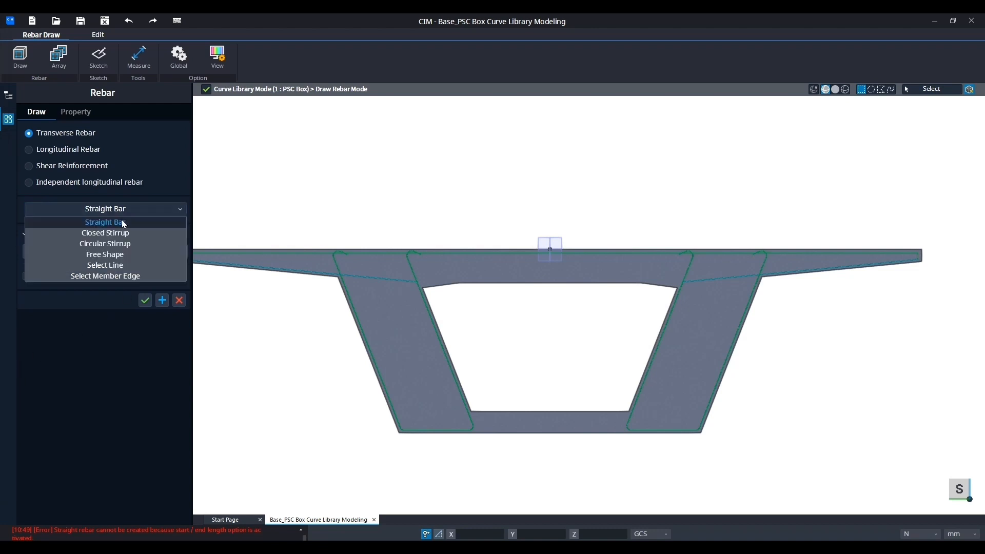
click(124, 221)
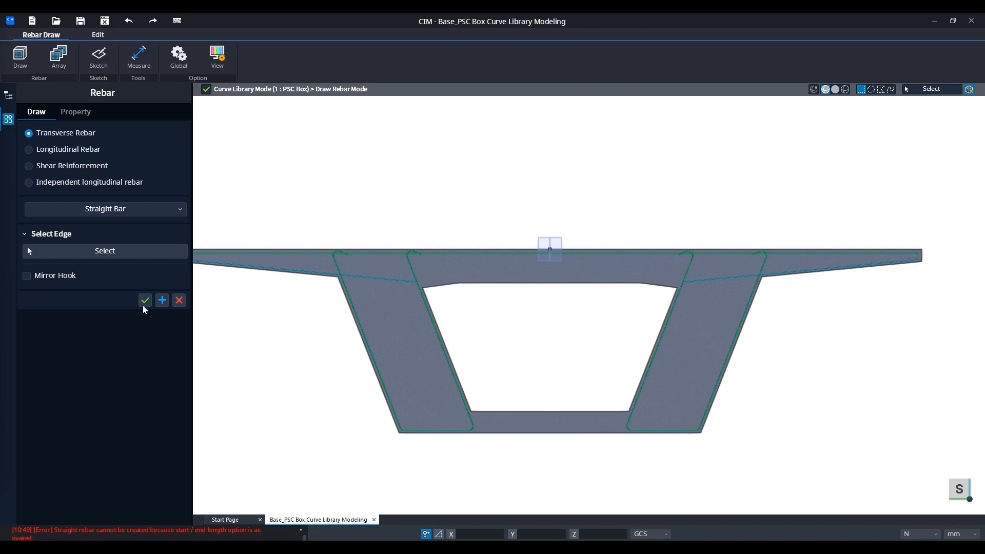
click(116, 250)
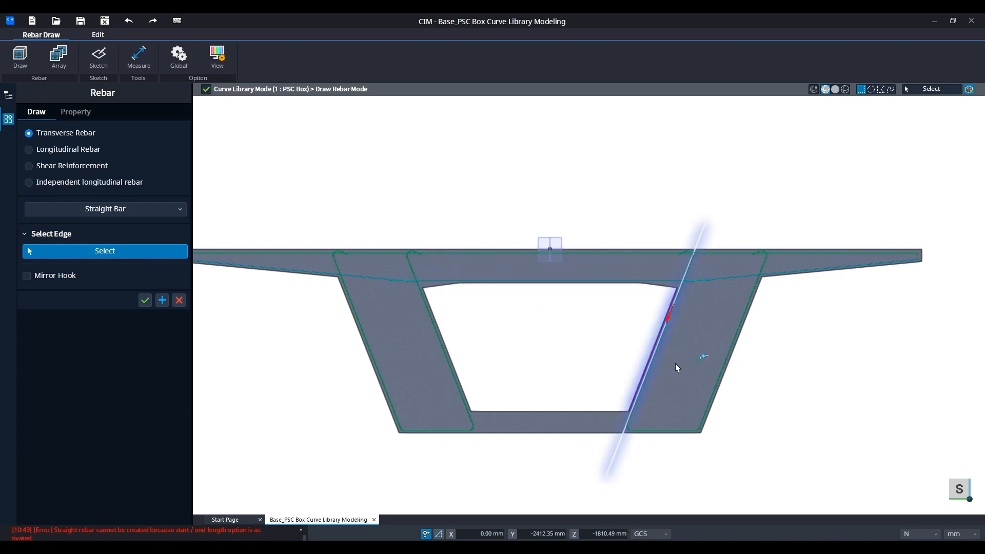
scroll(523, 306, up, 4)
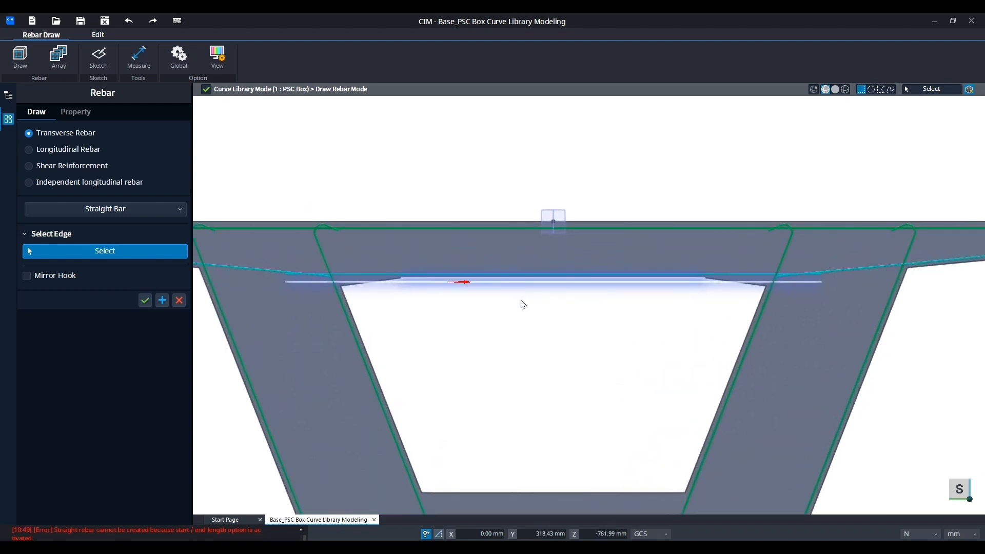
middle_drag(430, 320, 688, 356)
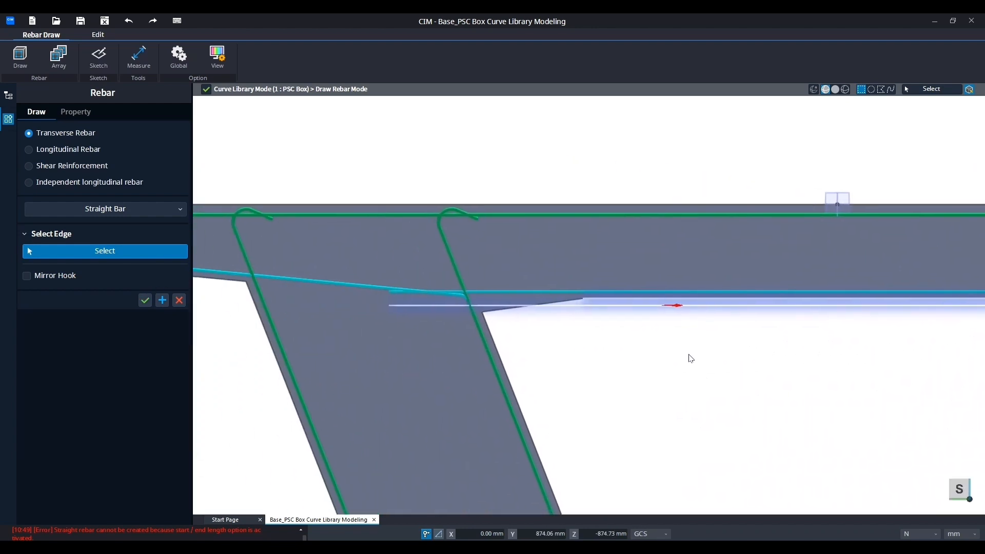
click(76, 111)
scroll(153, 389, down, 4)
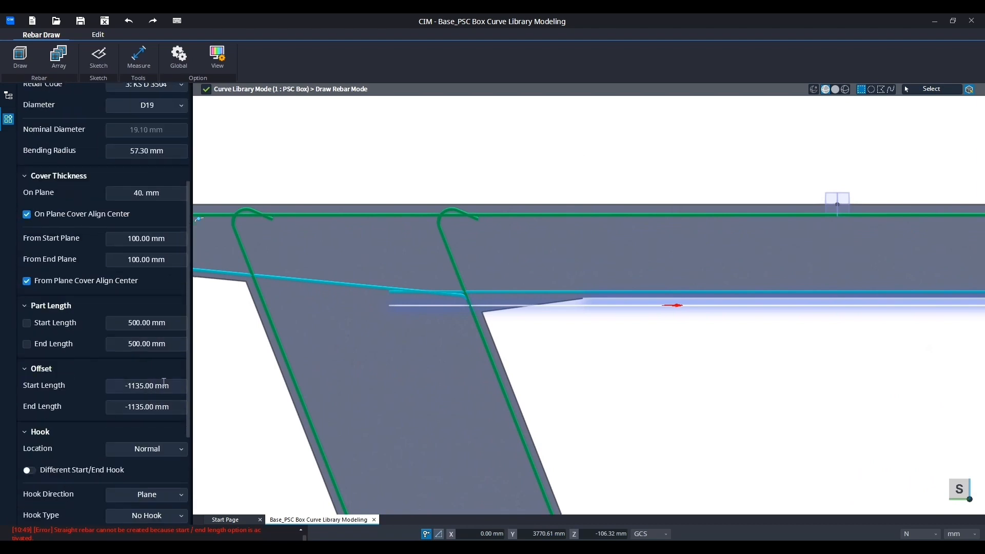
scroll(466, 307, down, 5)
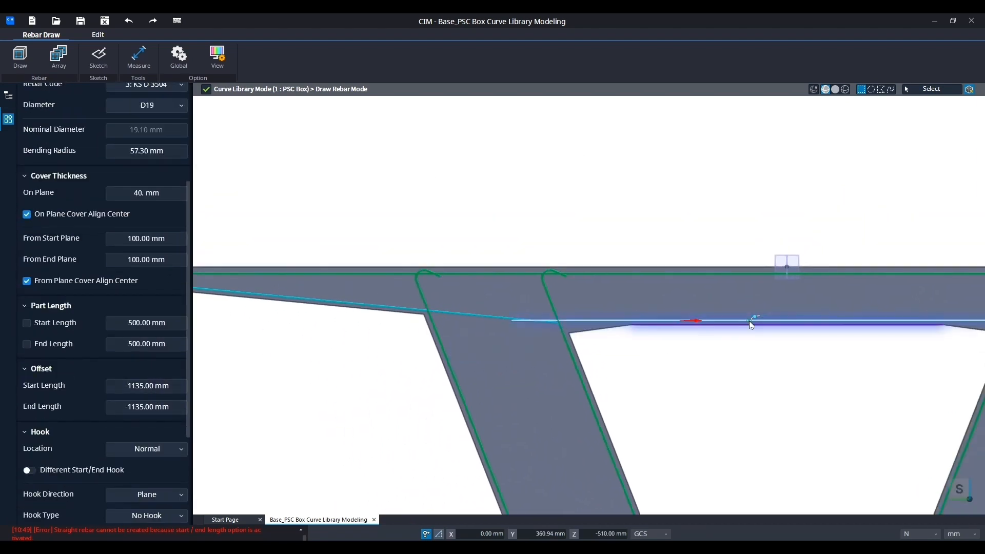
scroll(506, 341, down, 3)
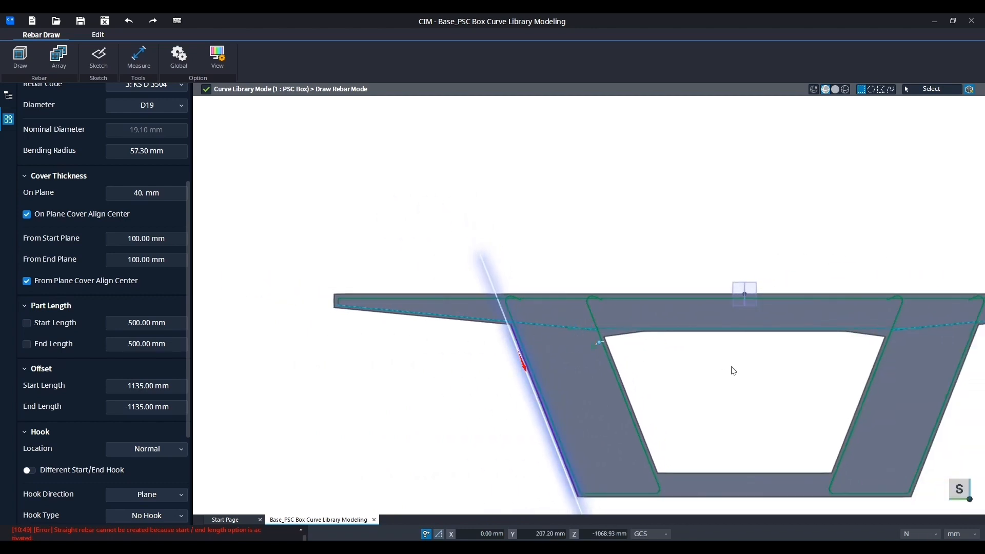
middle_drag(733, 369, 562, 352)
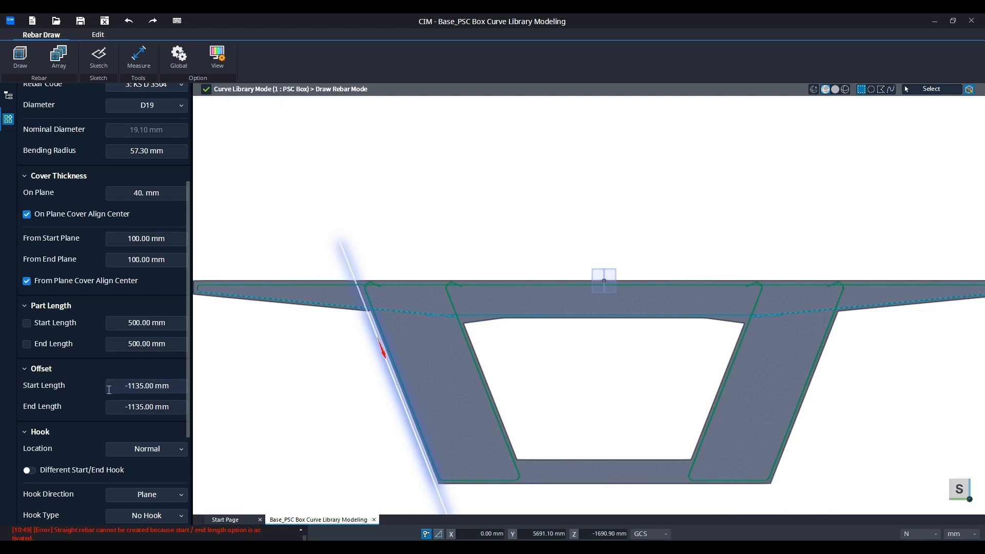
scroll(108, 393, down, 5)
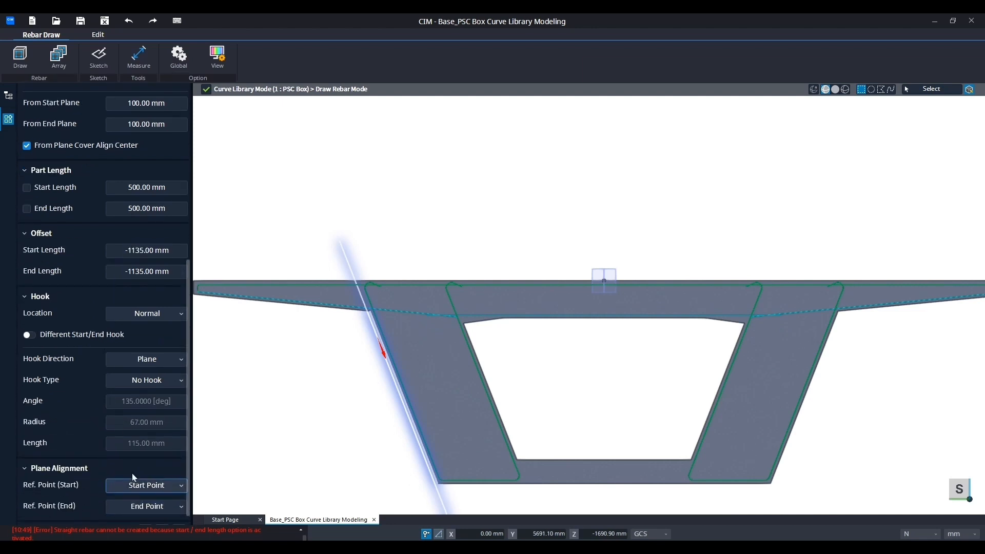
scroll(134, 473, down, 1)
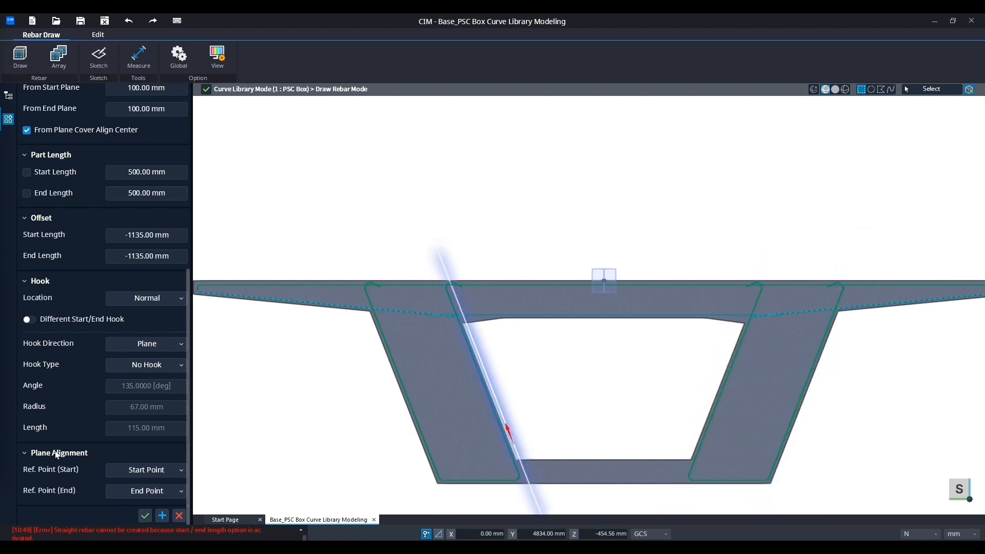
scroll(61, 455, up, 5)
click(9, 96)
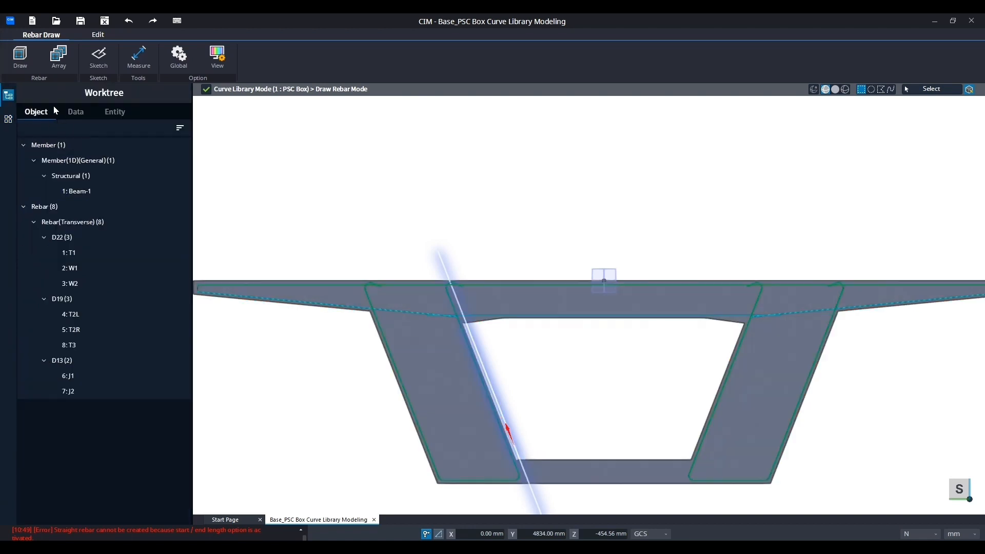
Start another transverse rebar named H1 and set its on-plane cover thickness to 40, 50 mm
click(20, 56)
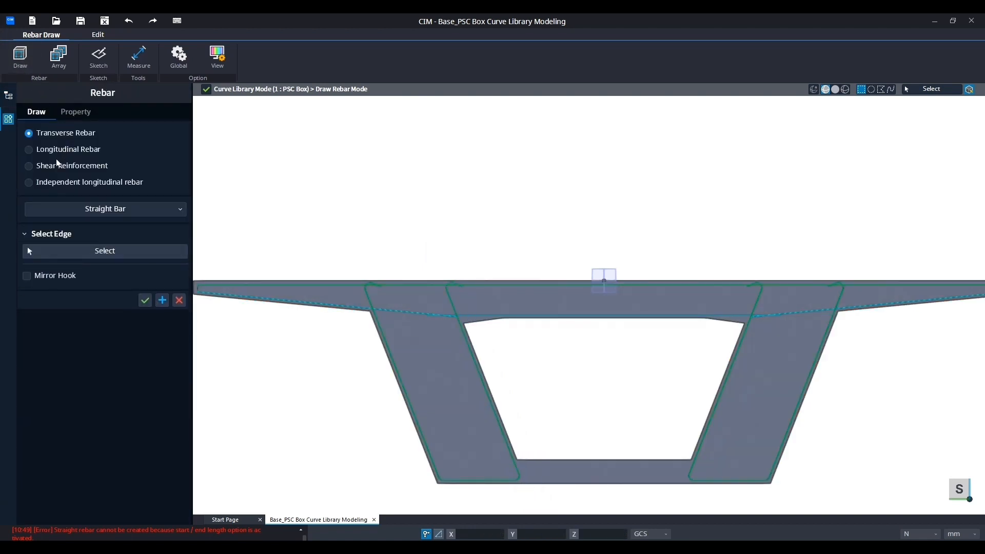
click(77, 112)
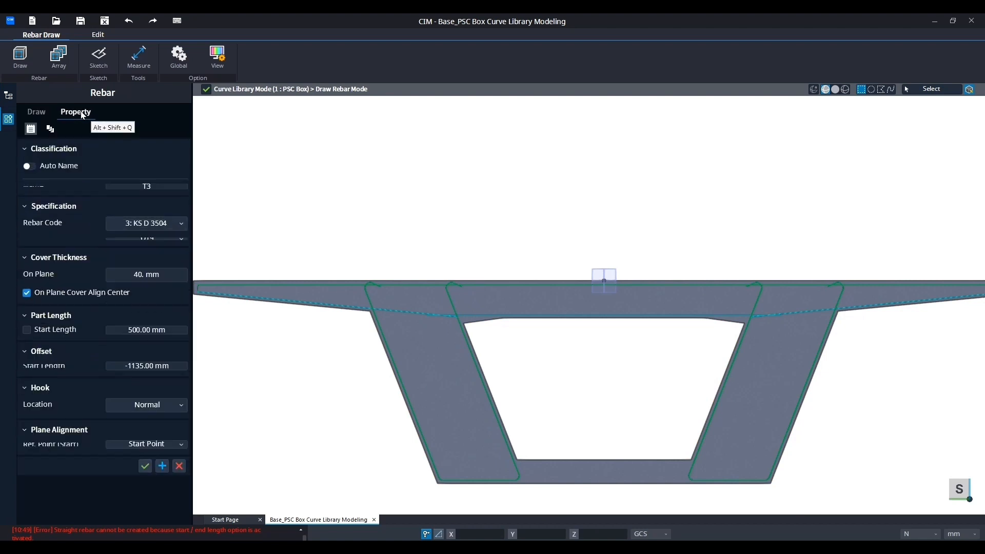
click(118, 186)
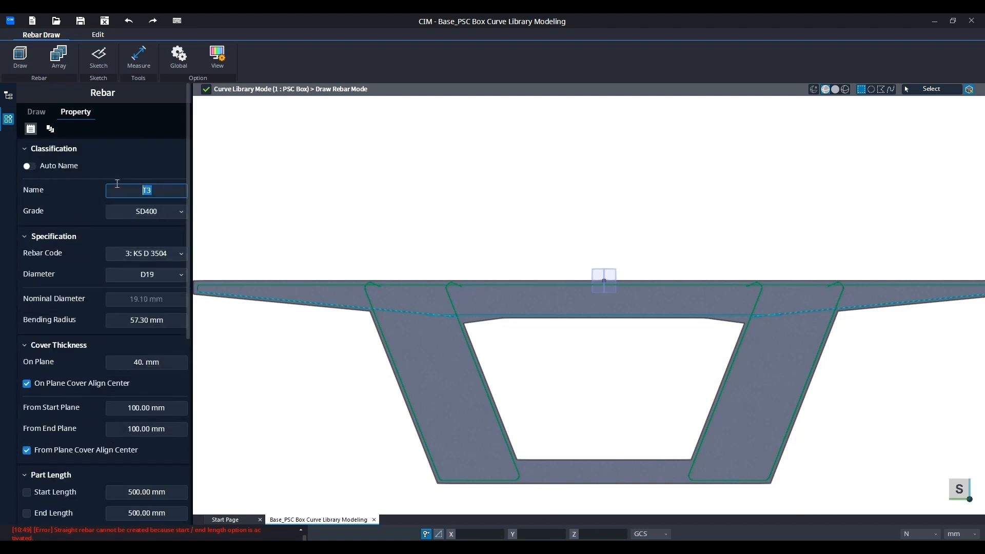
text(H)
text(2)
click(167, 363)
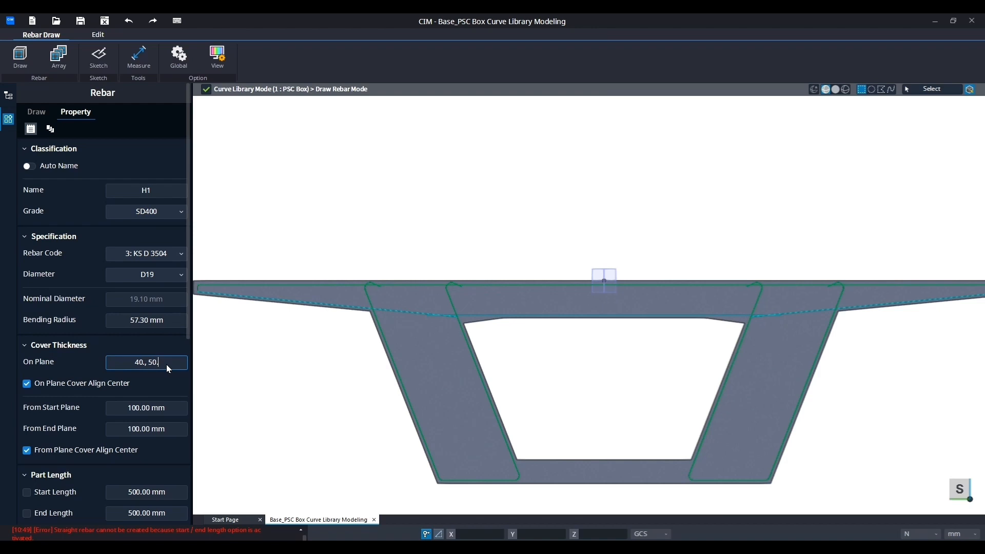
click(173, 407)
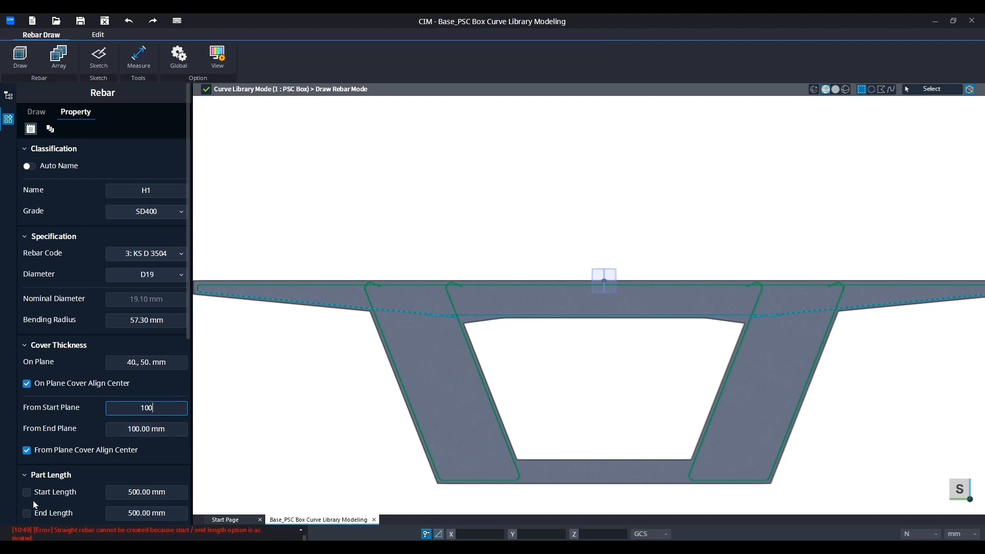
Enable H1's end part length and set it to 300 mm
click(31, 513)
click(148, 513)
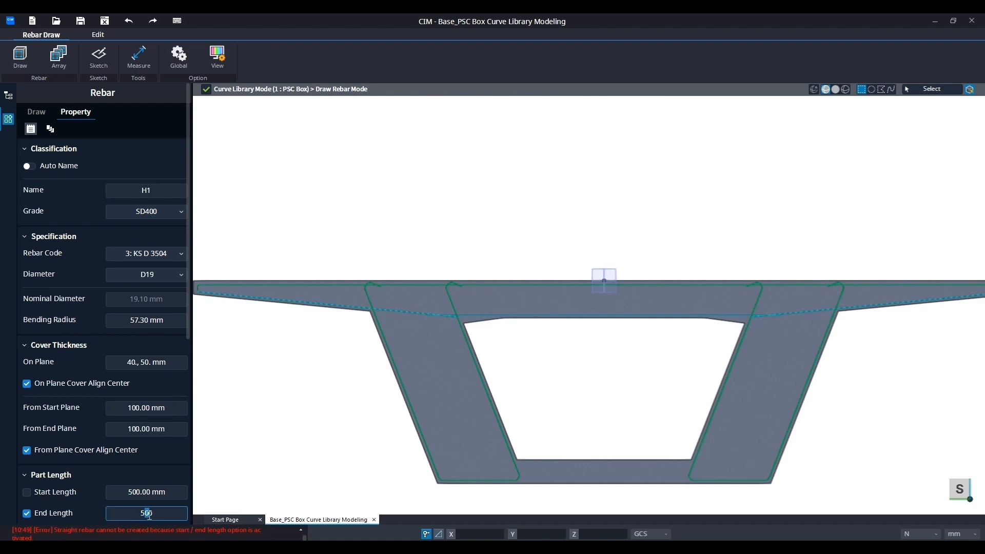
drag(149, 516, 135, 516)
text(3)
click(166, 493)
Set H1's start offset length to -600 mm and its end offset length to 0 mm
scroll(138, 484, down, 4)
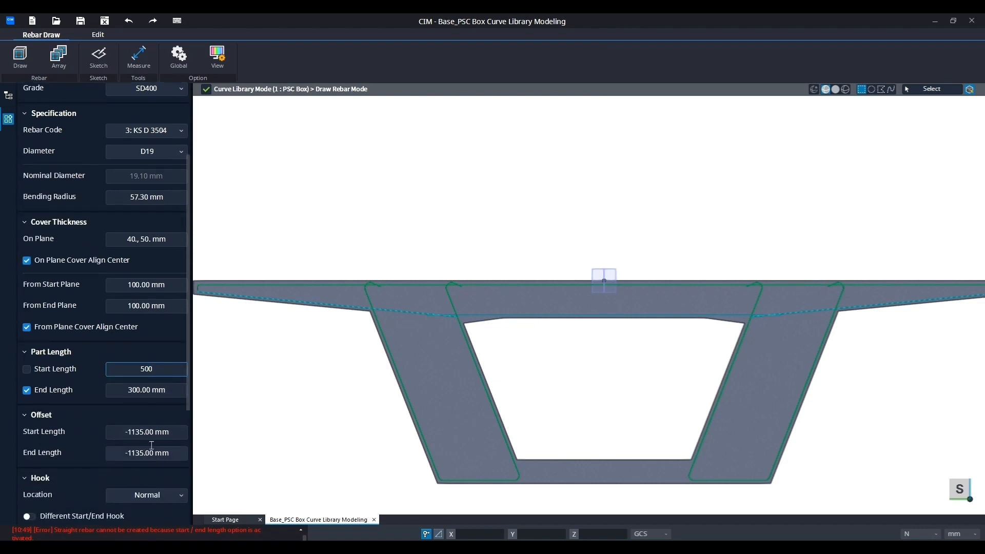
drag(175, 438, 132, 439)
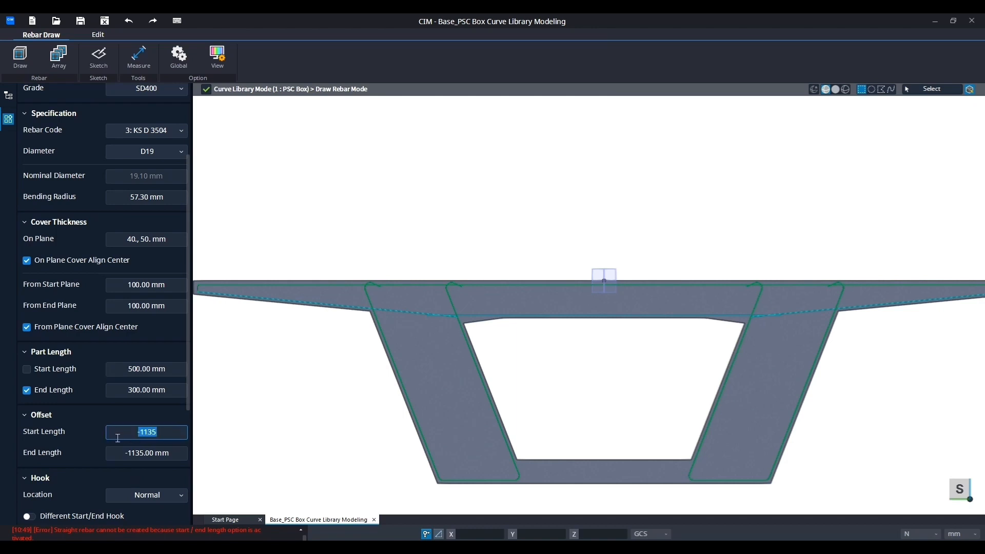
text(-600)
key(Tab)
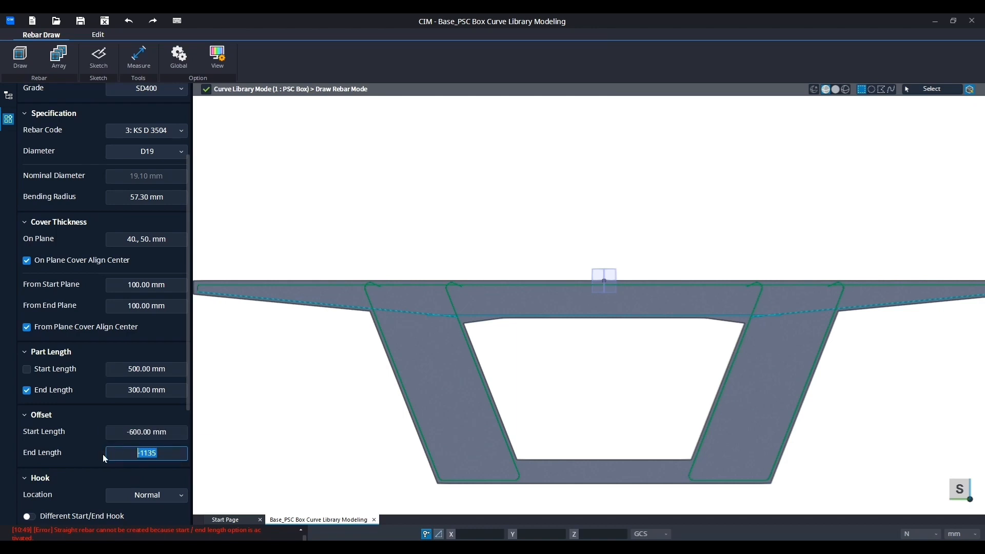
text(0)
click(168, 432)
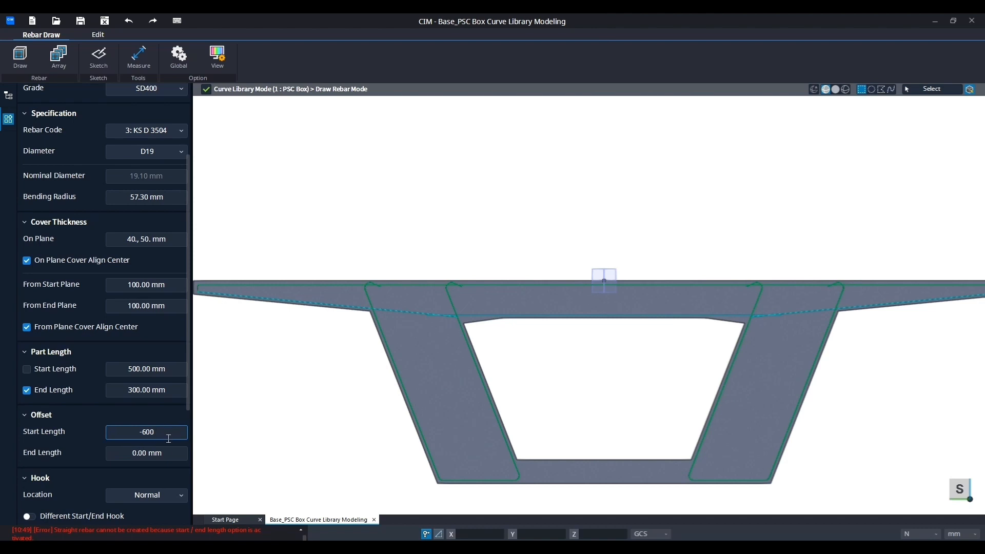
scroll(163, 439, down, 4)
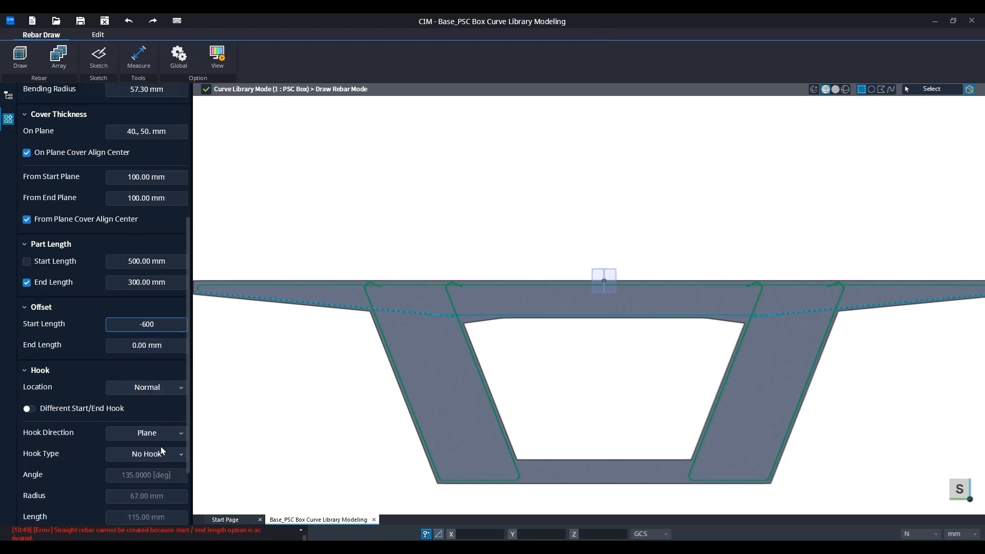
scroll(138, 458, up, 7)
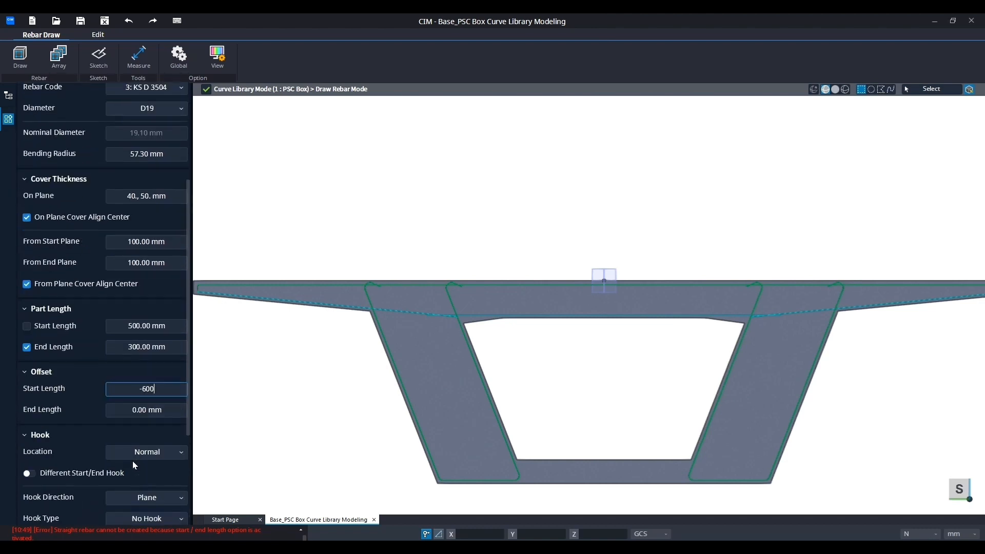
Switch H1 to Select Member Edge and pick the sloped haunch underside edge at the box opening's upper right corner
click(43, 115)
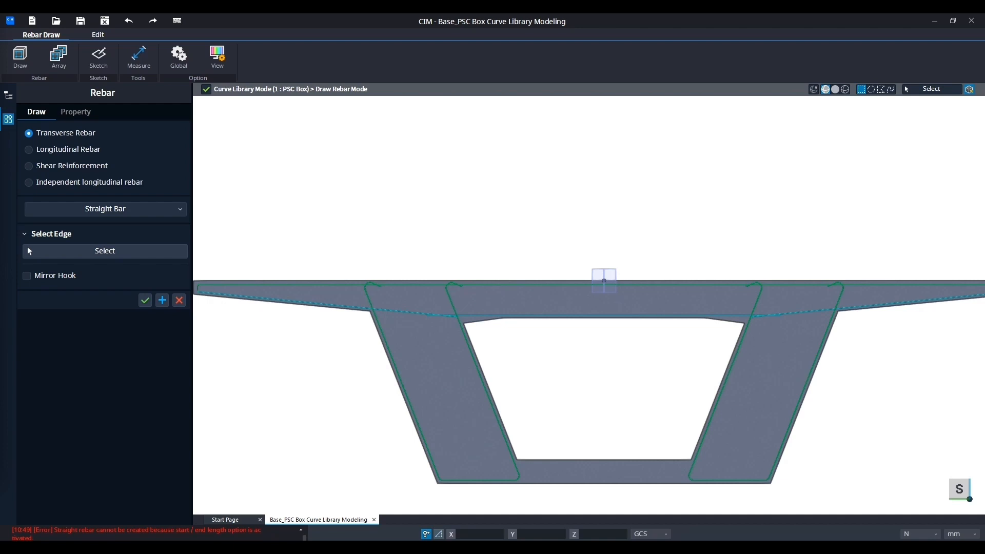
click(150, 211)
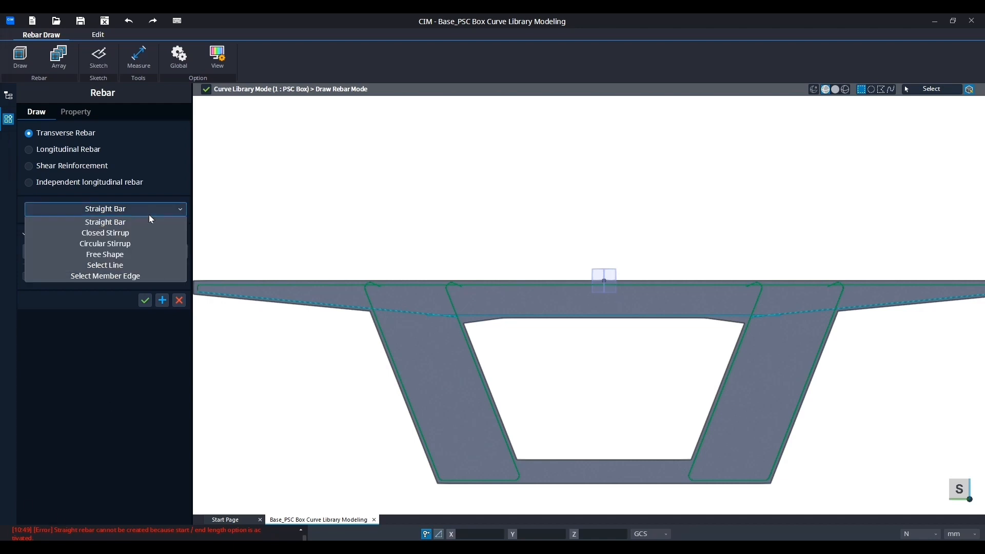
click(123, 275)
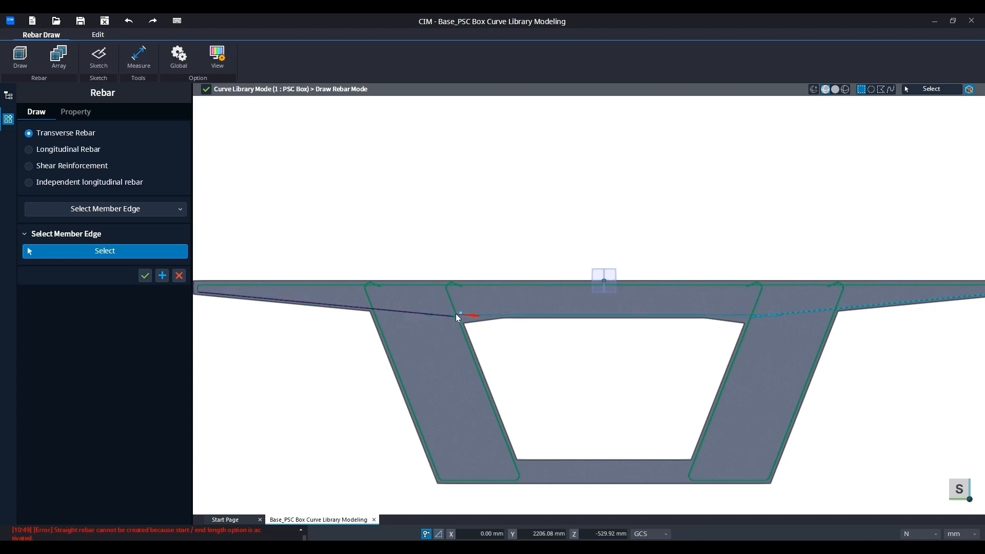
click(380, 347)
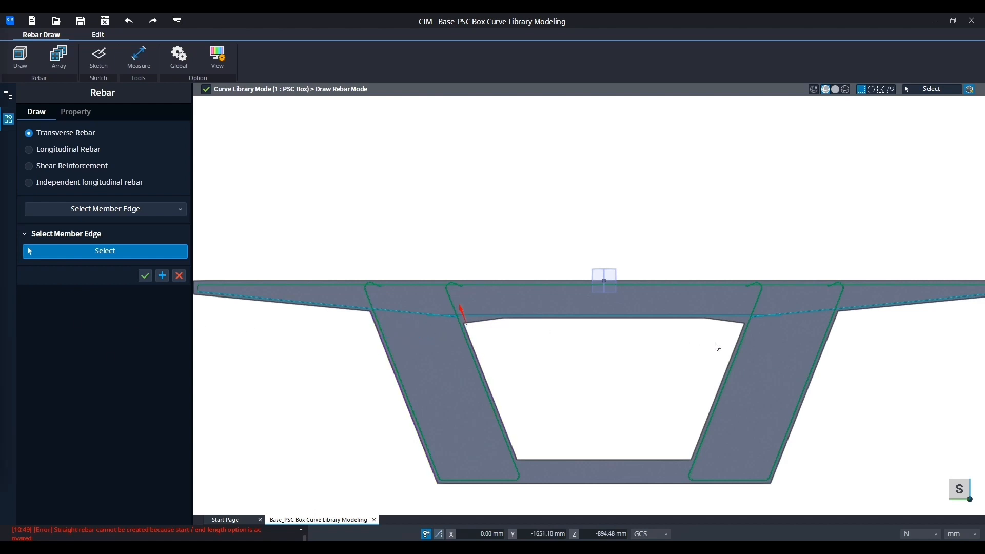
middle_drag(715, 345, 456, 297)
click(480, 273)
scroll(474, 271, up, 5)
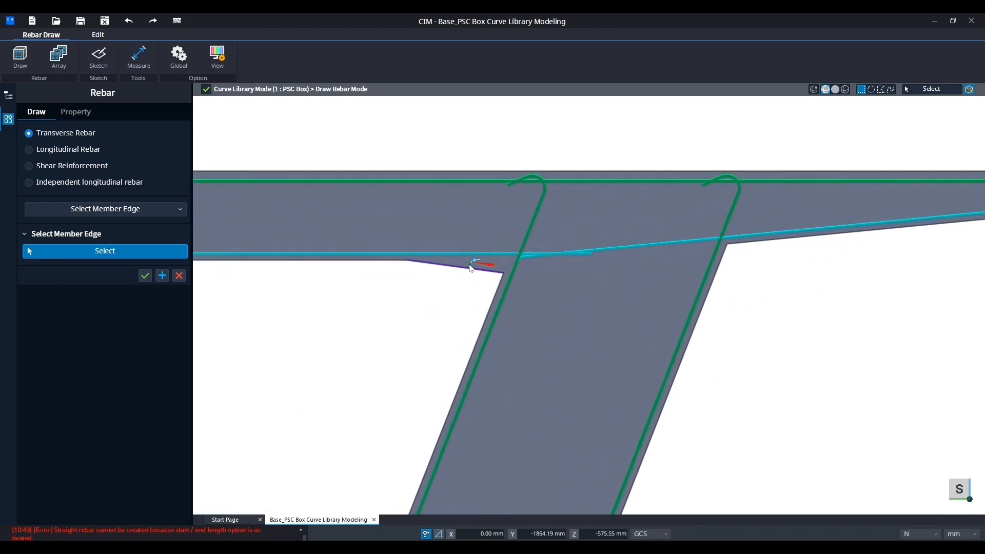
scroll(471, 269, up, 3)
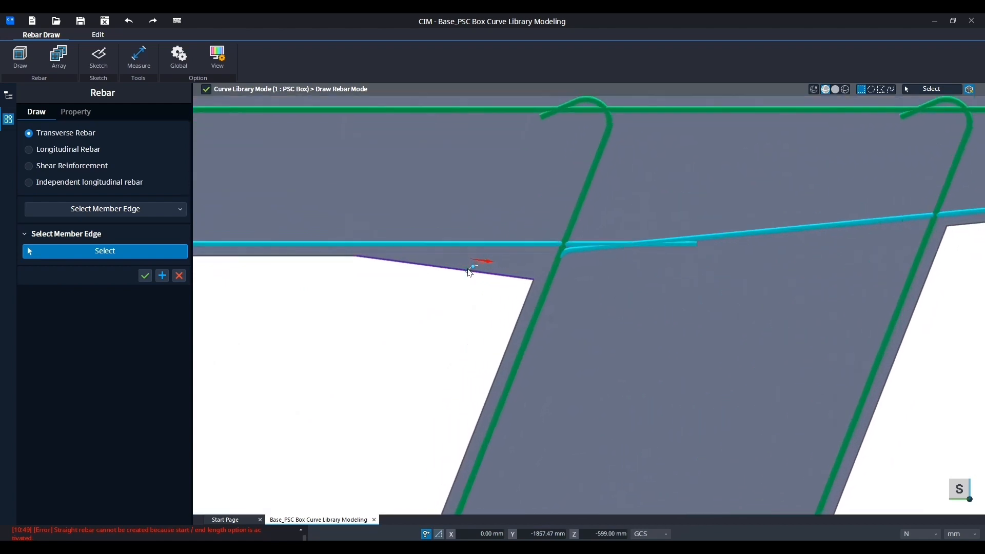
scroll(477, 268, up, 3)
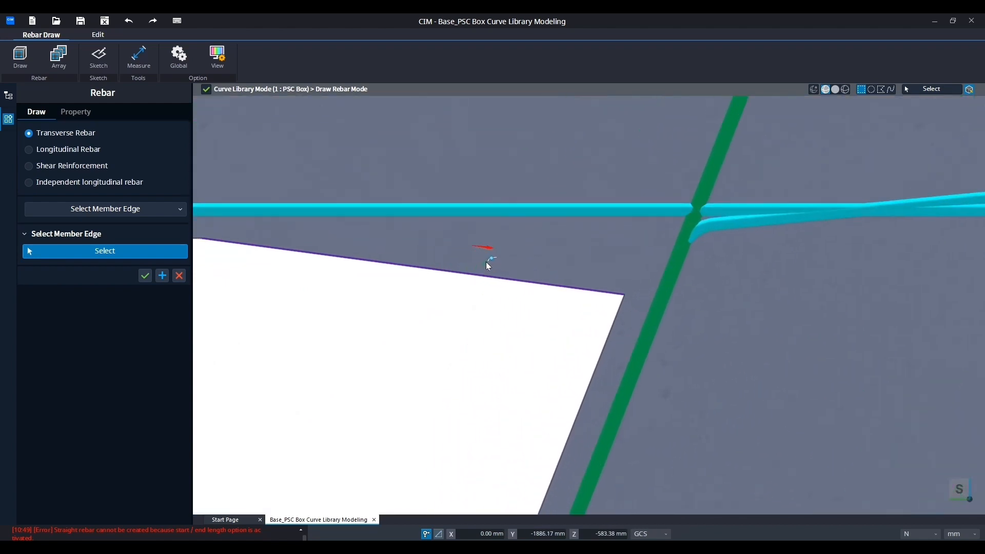
Pick the right web's outer sloped edge as H1's second member edge and create the rebar, keeping the command active
scroll(487, 264, down, 6)
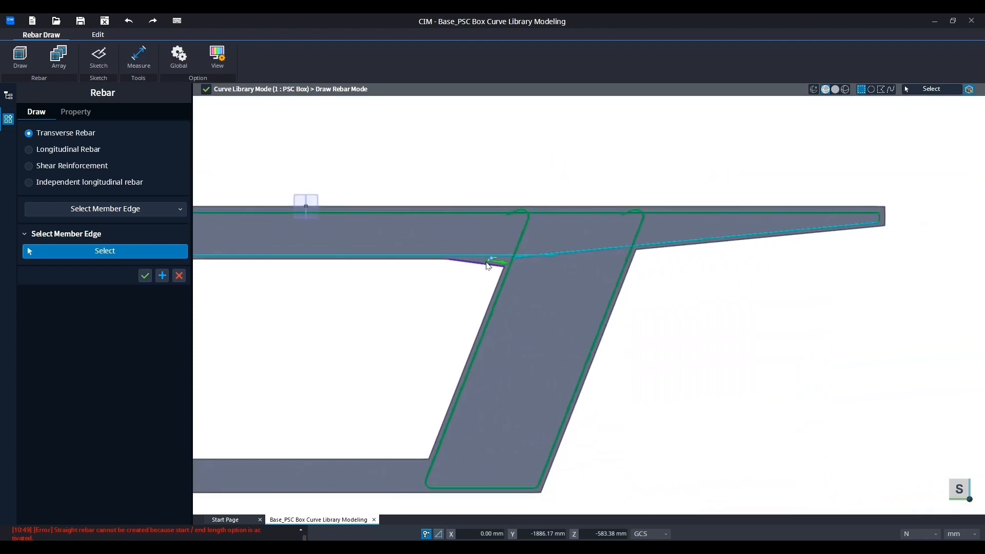
scroll(590, 354, up, 6)
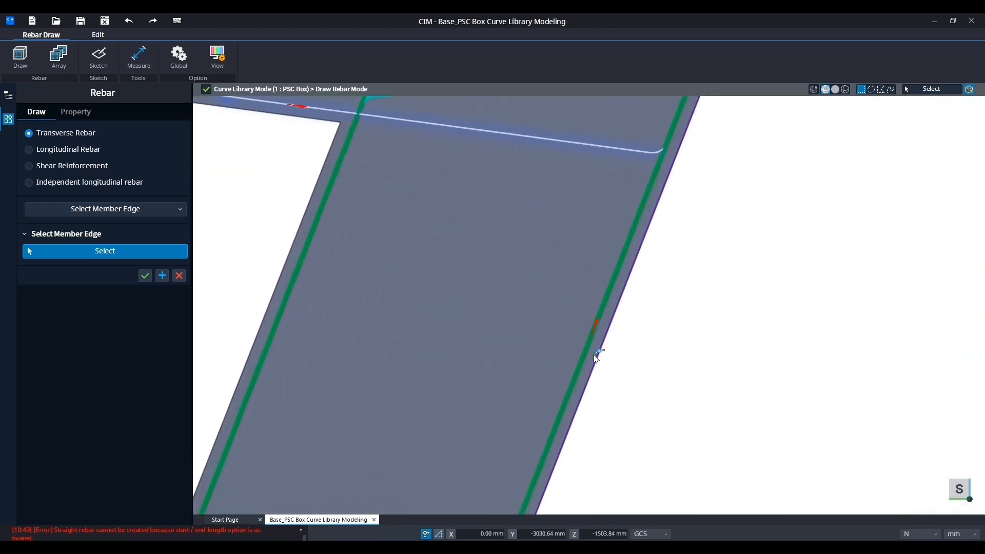
scroll(589, 366, down, 4)
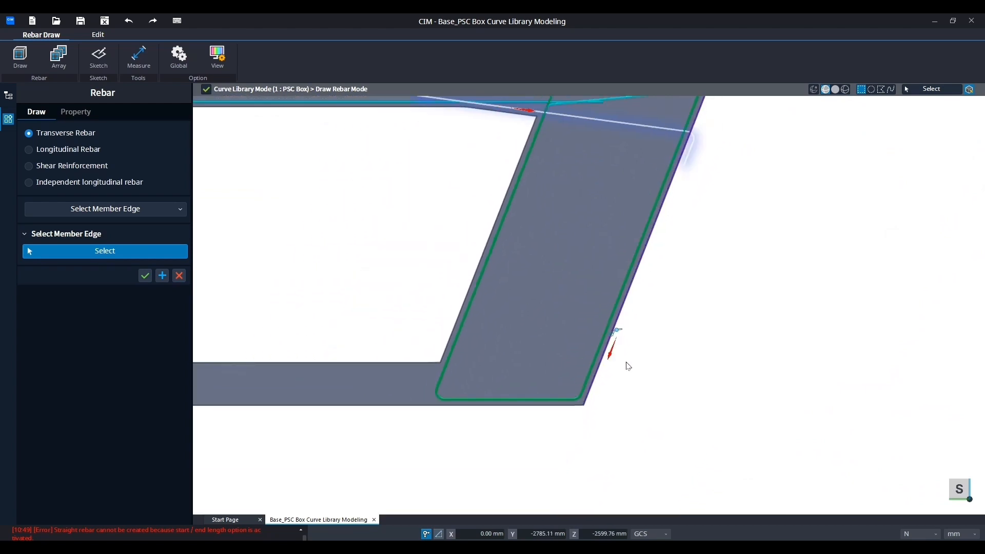
scroll(585, 369, up, 3)
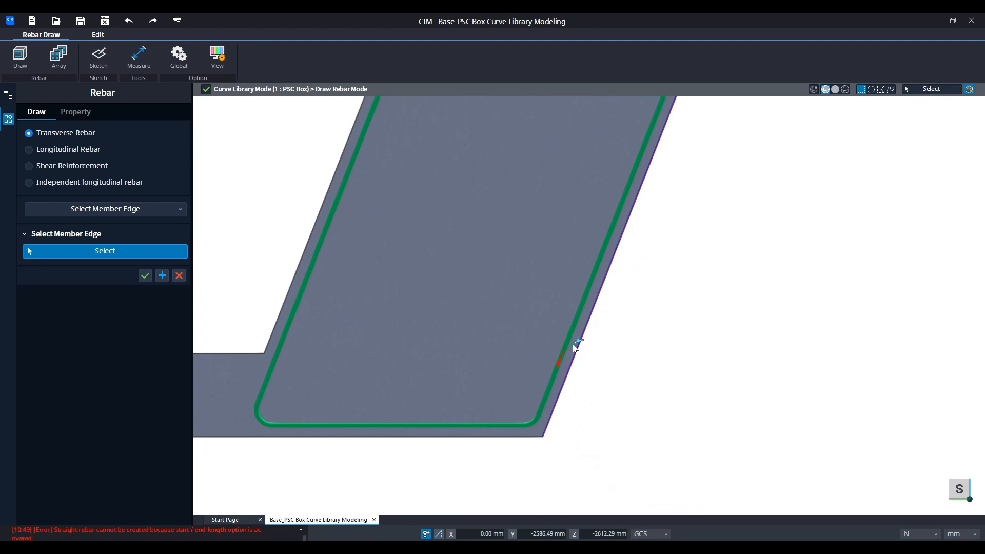
scroll(574, 344, down, 5)
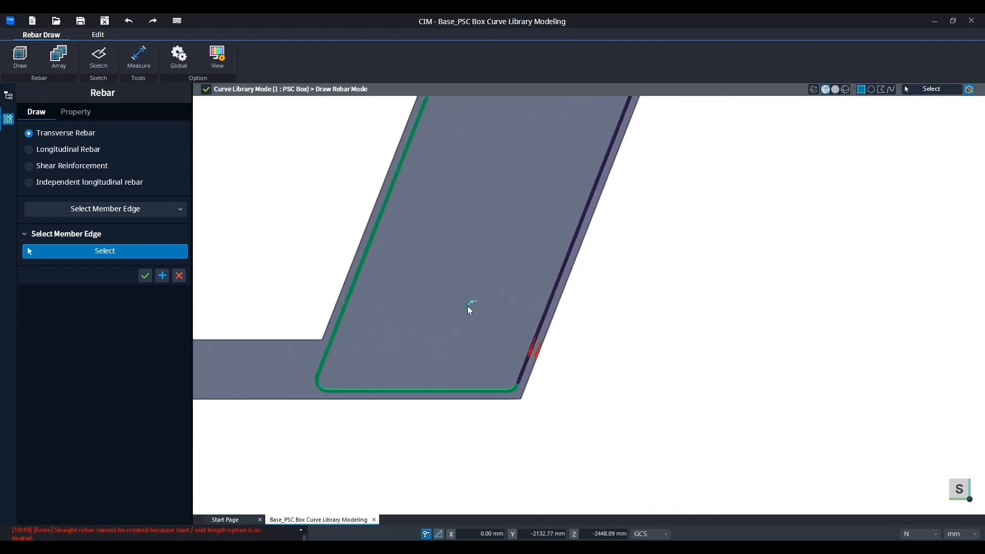
click(485, 274)
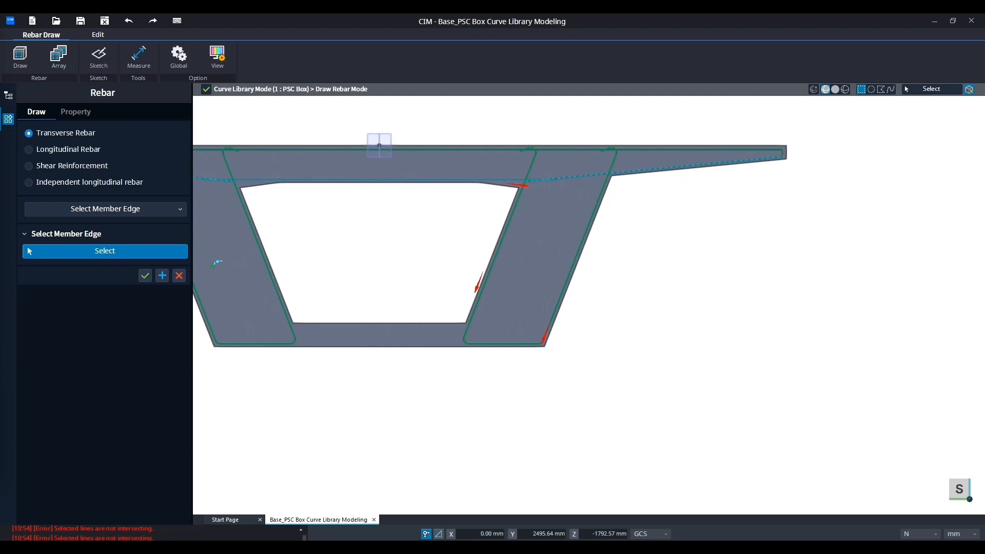
click(162, 280)
Name the next transverse rebar H2, keeping H1's other property settings
middle_drag(441, 216, 609, 242)
scroll(609, 242, up, 1)
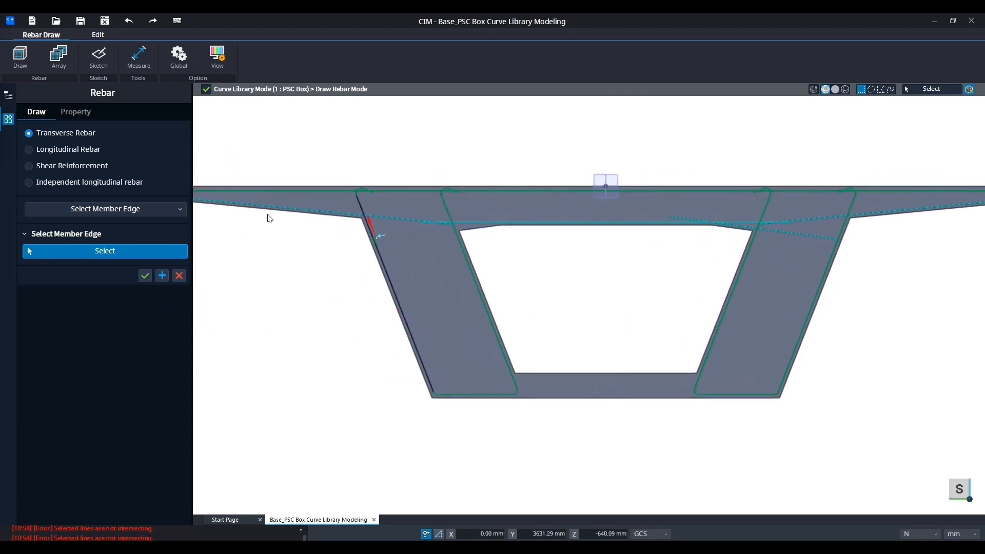
click(76, 112)
click(157, 190)
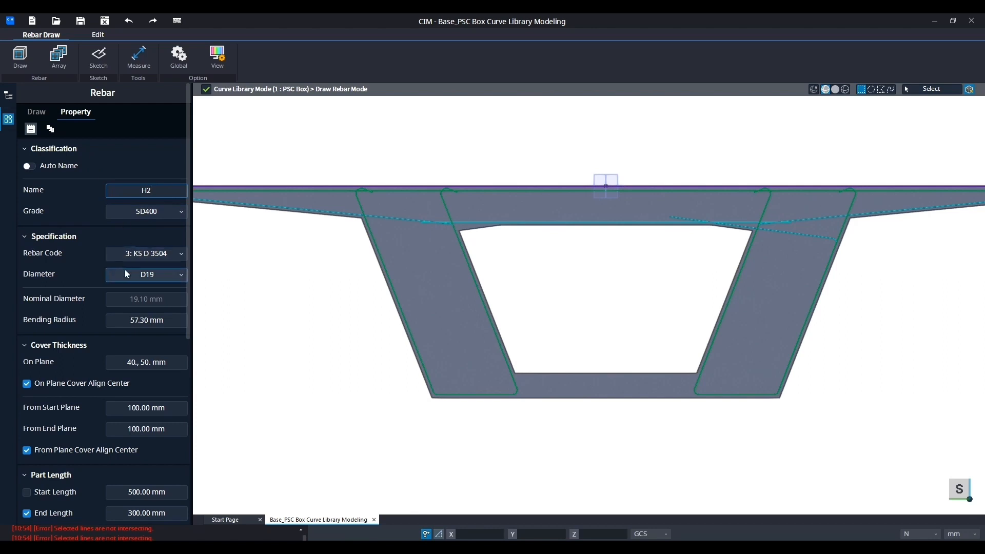
scroll(125, 270, down, 3)
scroll(109, 242, up, 3)
click(46, 116)
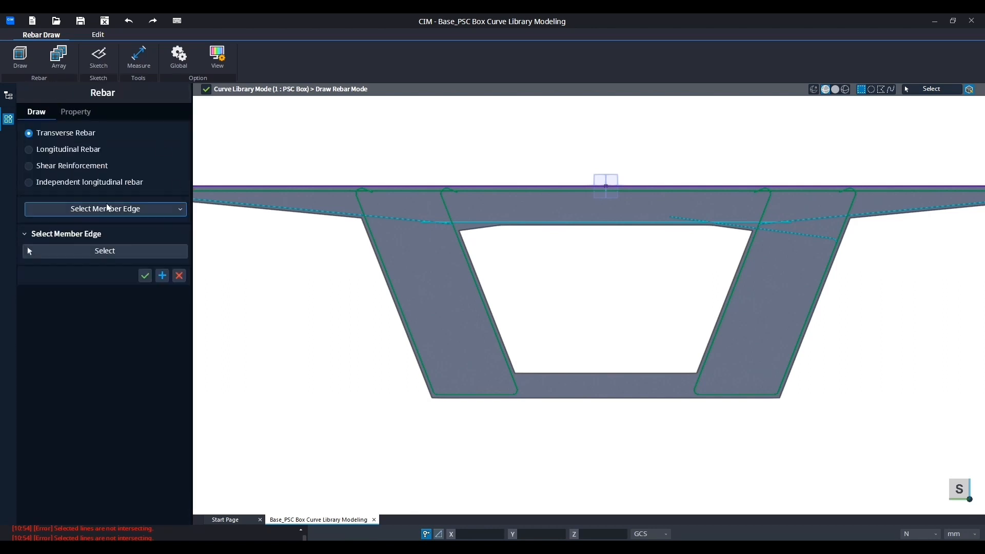
Create H2 from the left haunch's sloped underside edge and the left web's outer edge
click(103, 251)
scroll(488, 218, up, 5)
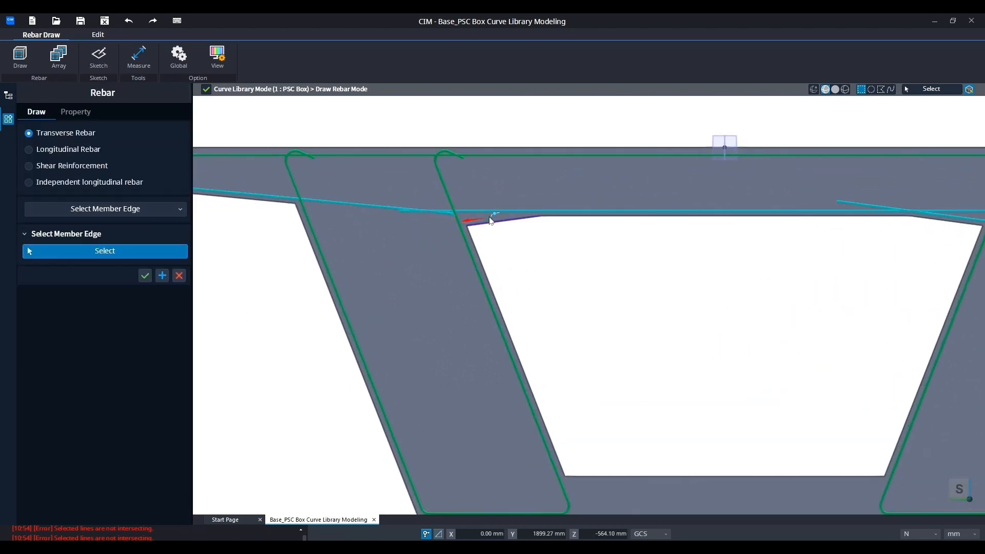
scroll(434, 249, down, 5)
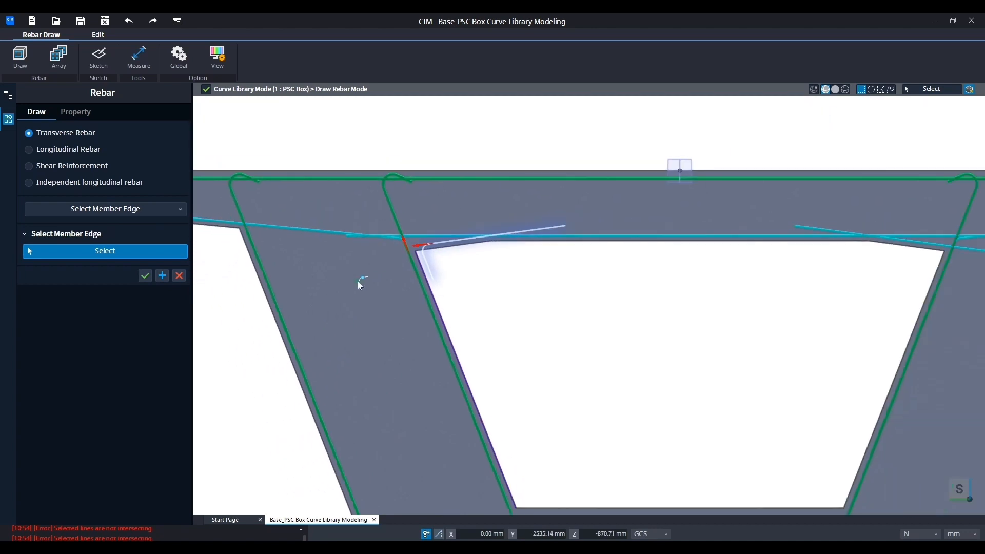
middle_drag(320, 342, 376, 190)
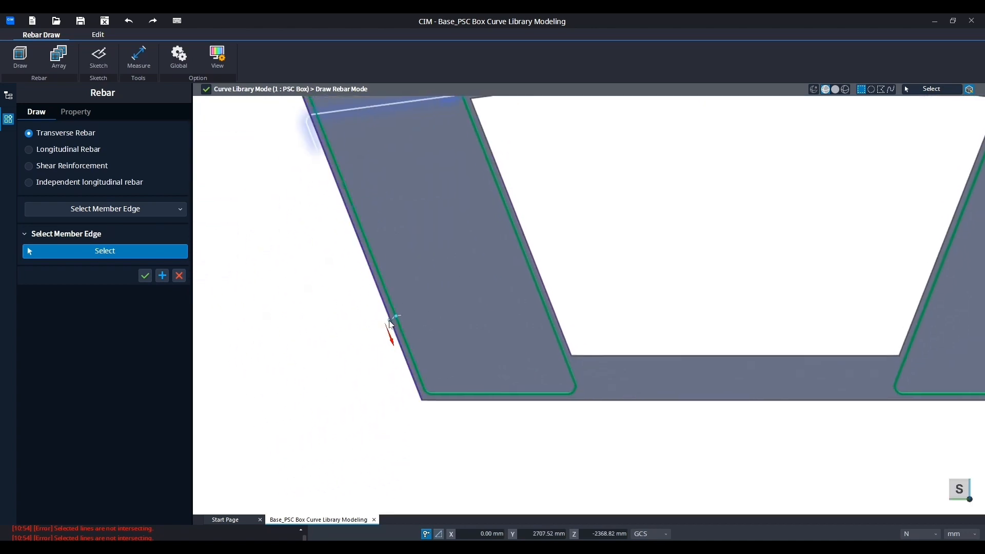
scroll(394, 323, up, 4)
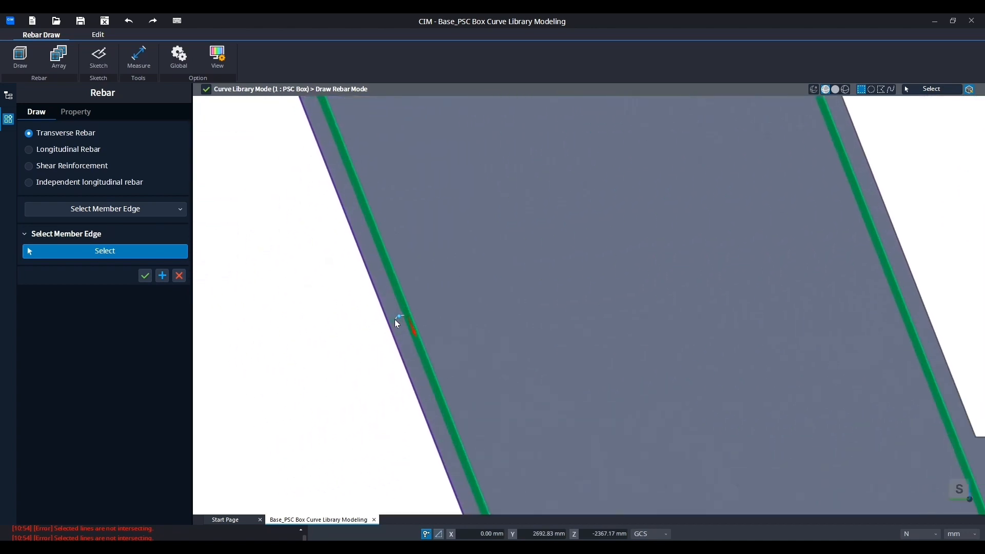
click(146, 277)
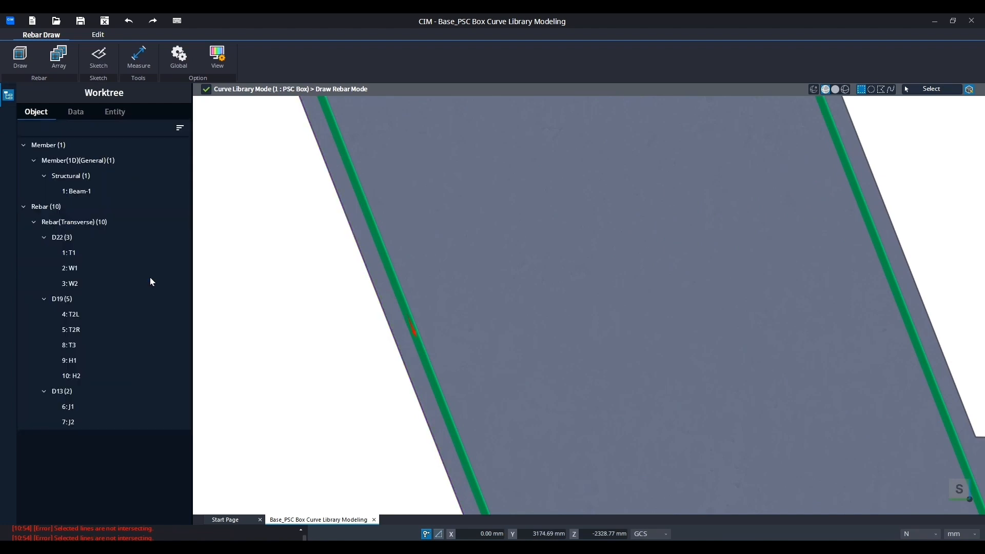
Start another transverse rebar named B1 and set its diameter to D16
scroll(279, 280, down, 3)
scroll(382, 286, down, 5)
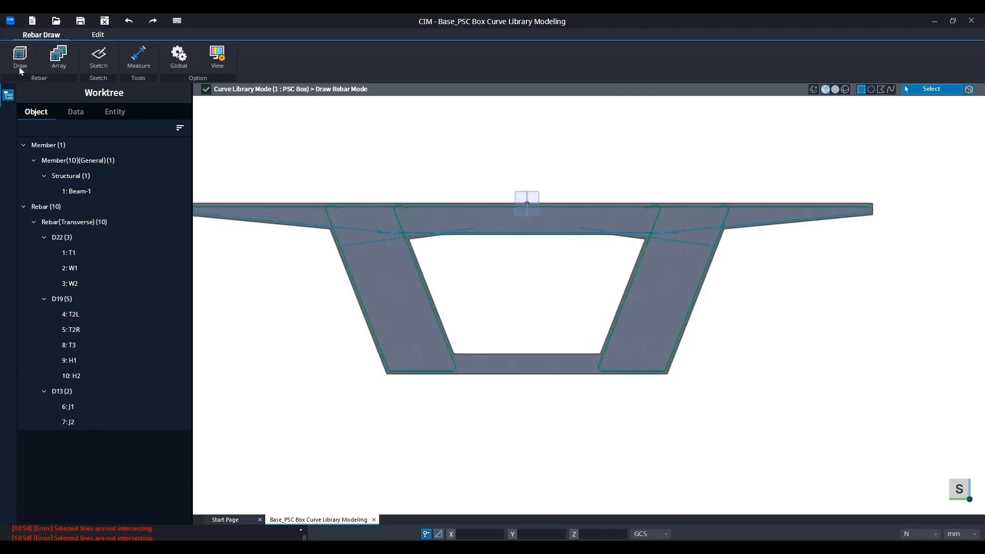
click(77, 112)
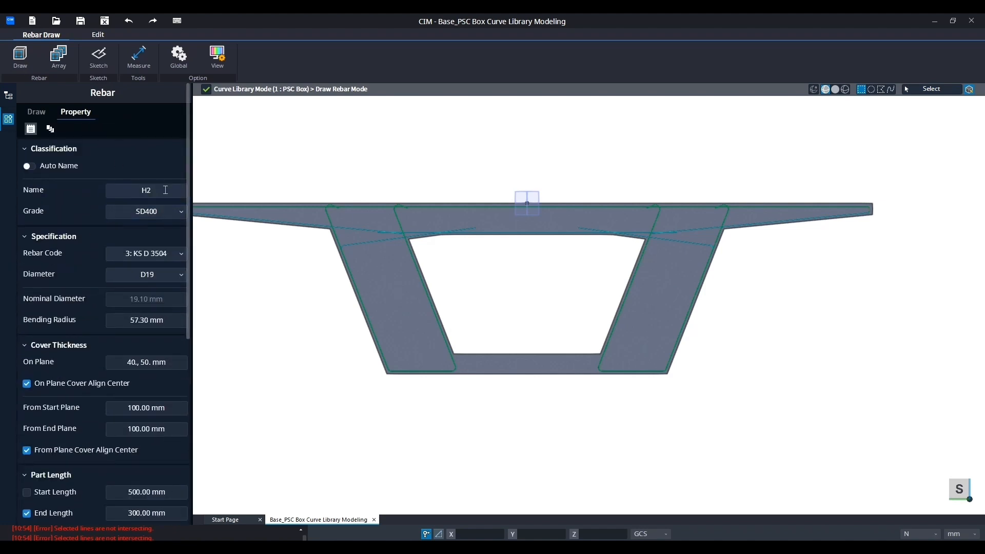
click(109, 189)
text(B1)
click(159, 276)
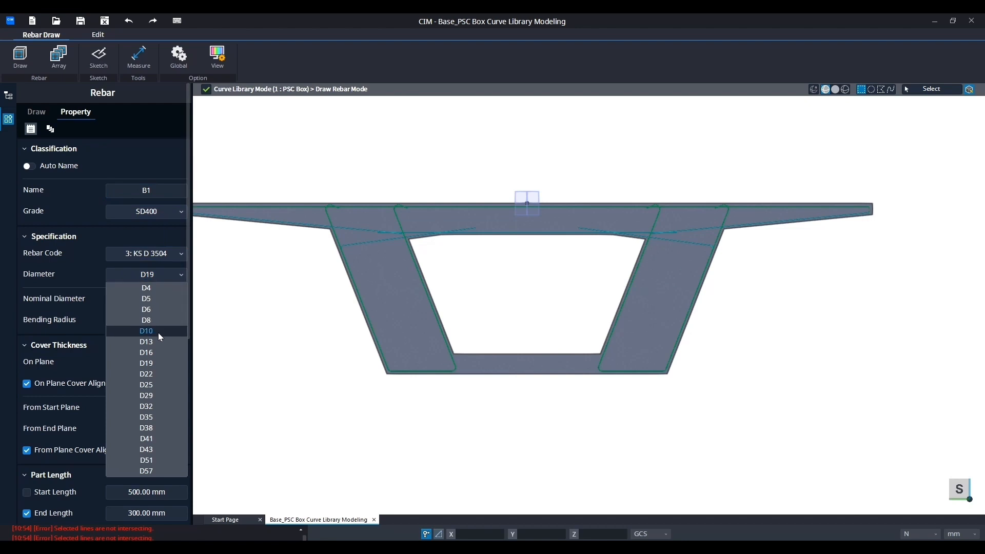
click(156, 352)
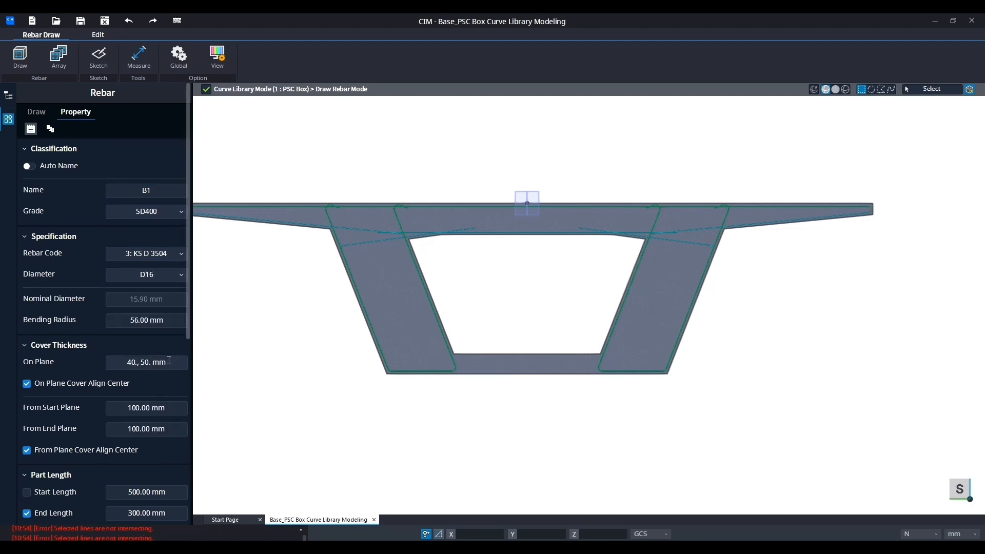
Set B1's bending radius to 47.7 mm and its on-plane cover thickness to 50, 40, 50 mm
click(172, 320)
text(47.7)
click(151, 361)
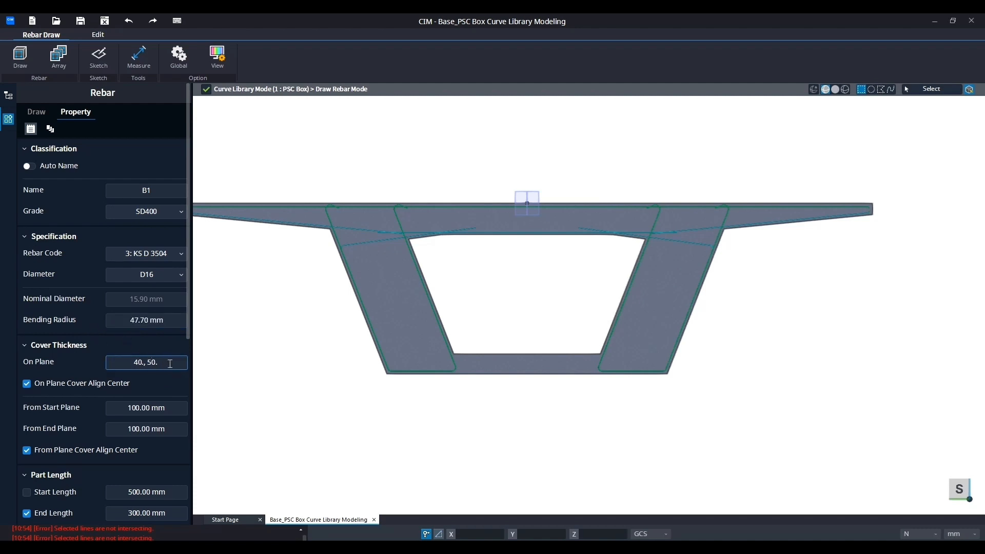
text(50.,)
Enable B1's start part length and set both the start and end part lengths to 200 mm
click(35, 494)
click(108, 494)
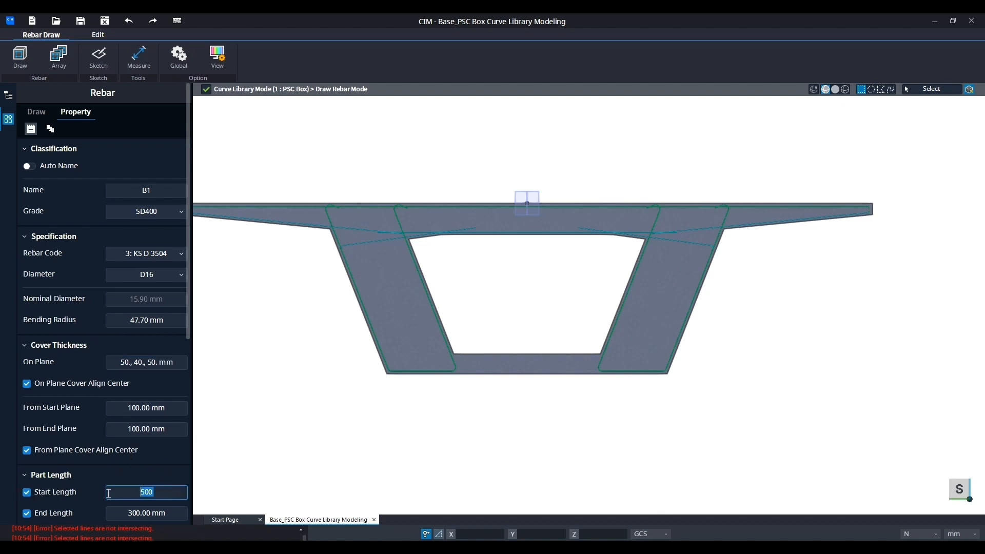
text(200)
click(144, 513)
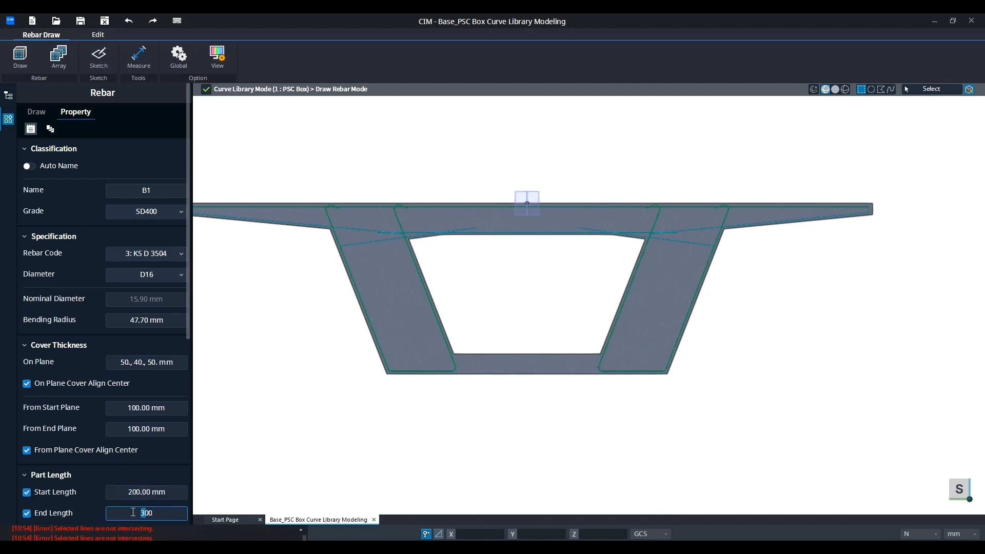
text(200)
scroll(162, 476, down, 3)
click(172, 279)
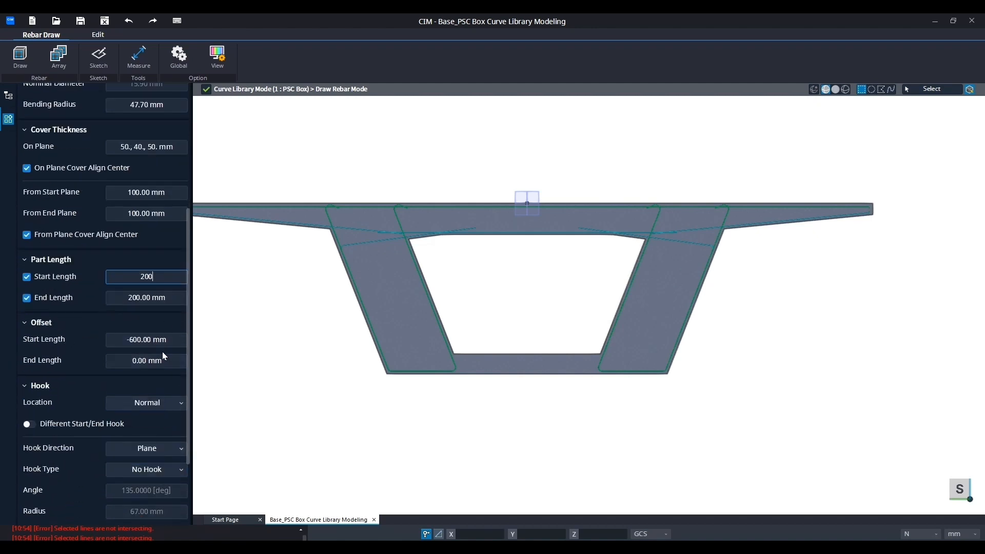
Set B1's start and end offset lengths to 0 mm
click(162, 340)
text(0)
click(178, 361)
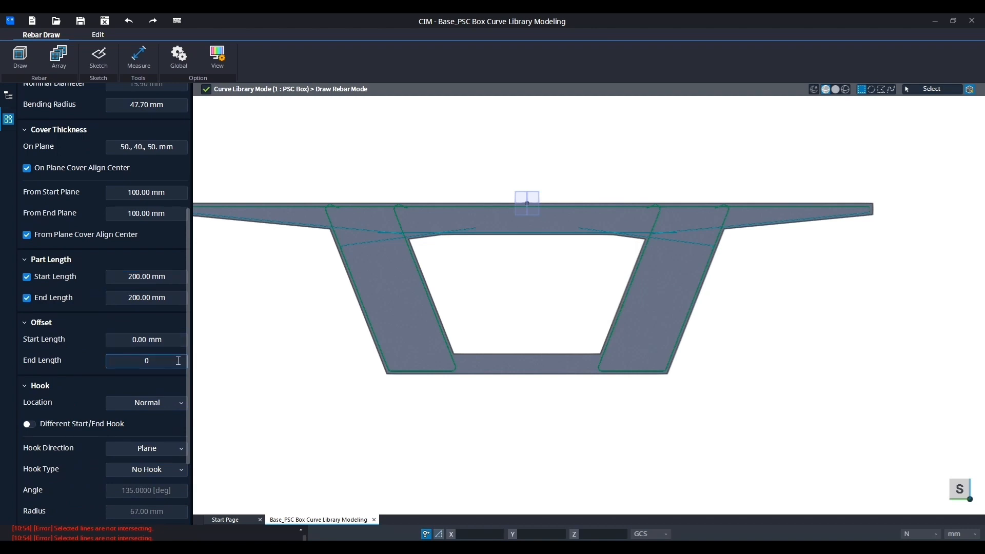
scroll(127, 367, down, 1)
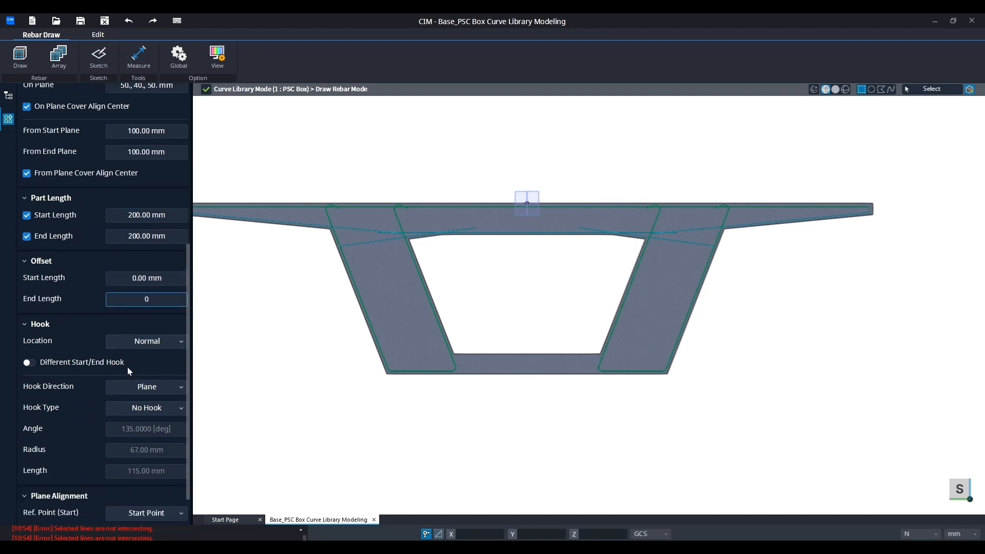
scroll(96, 144, up, 6)
Set B1's transverse rebar drawing method to Select Member Edge
click(35, 112)
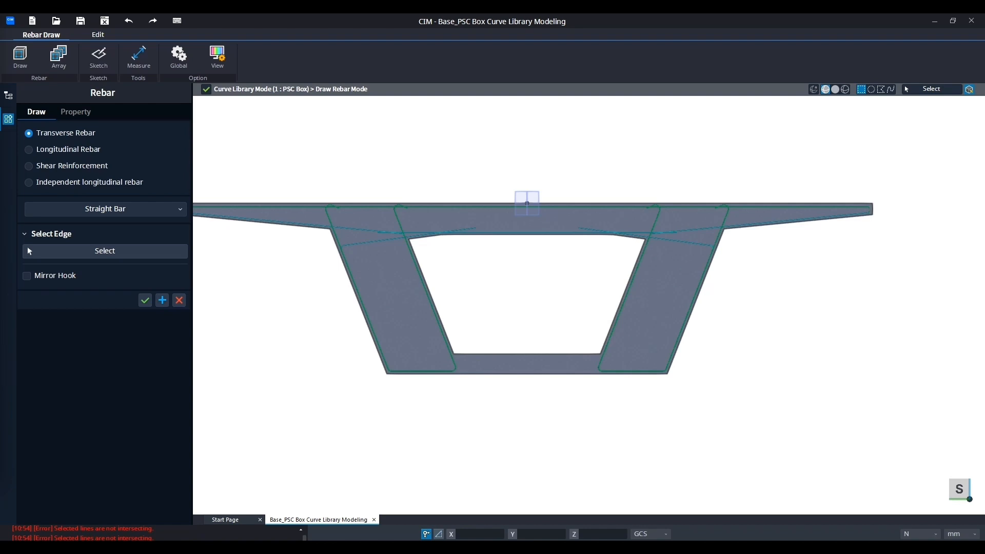
click(97, 213)
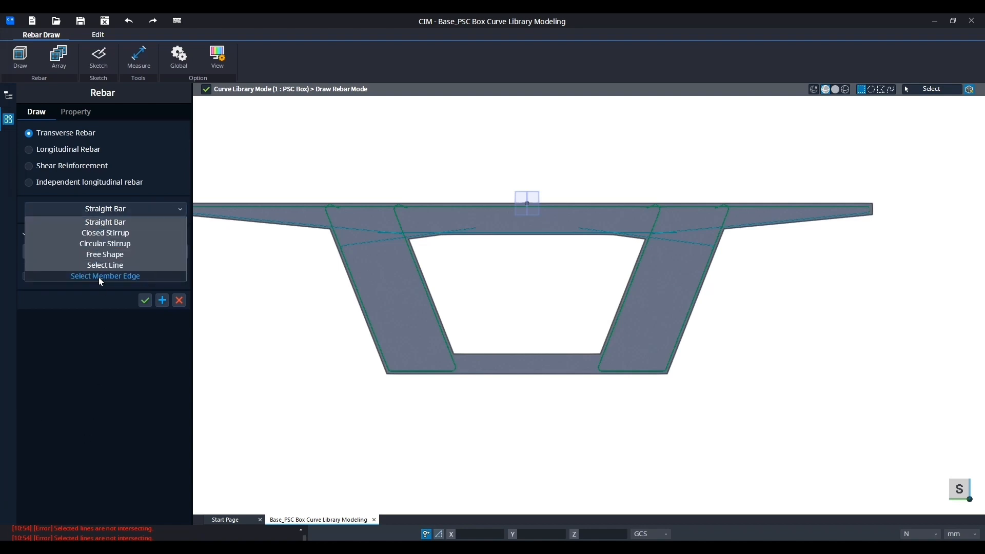
click(100, 276)
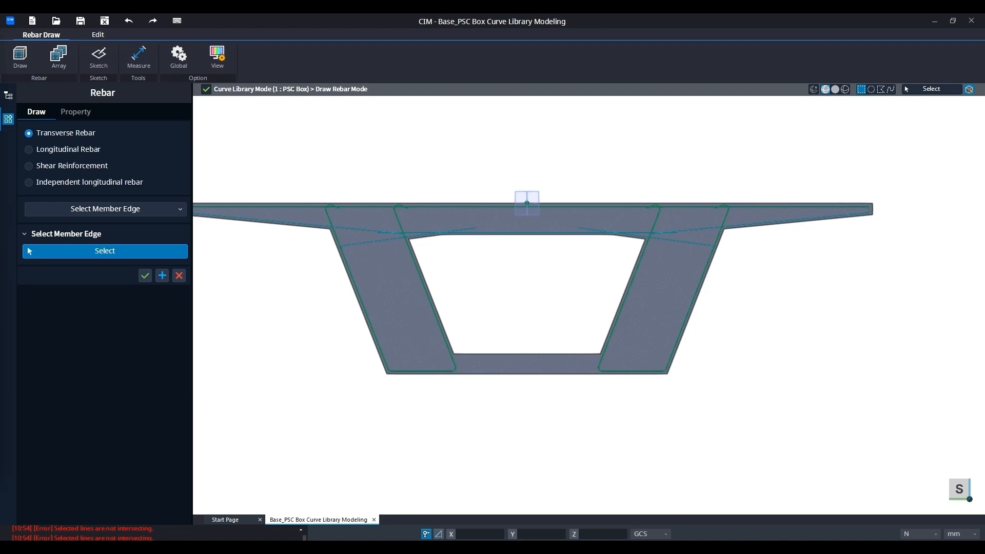
Try to define B1's path from the left web's outer edge and the upper edge of the bottom slab
click(351, 273)
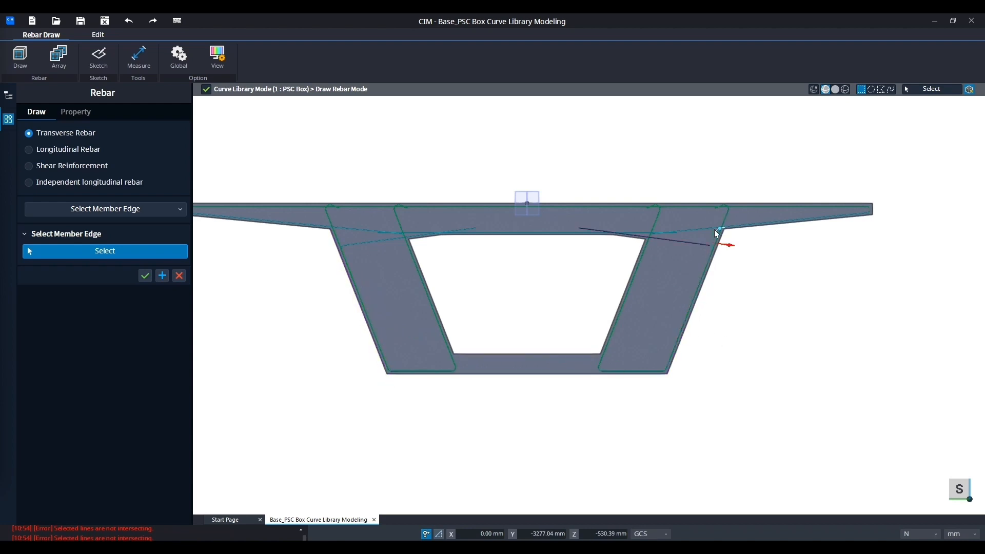
scroll(375, 353, up, 2)
scroll(378, 362, up, 3)
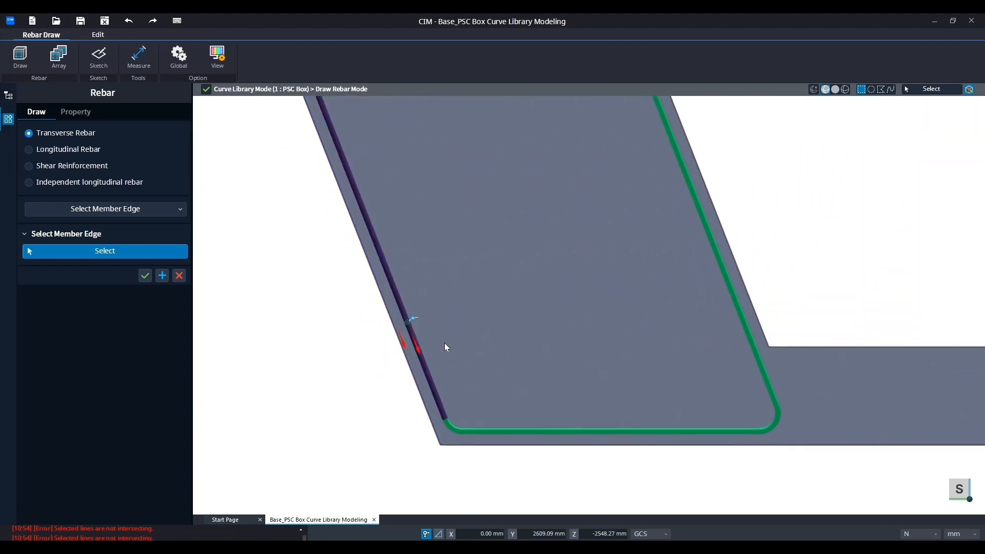
middle_drag(646, 371, 295, 373)
scroll(294, 373, down, 3)
click(529, 359)
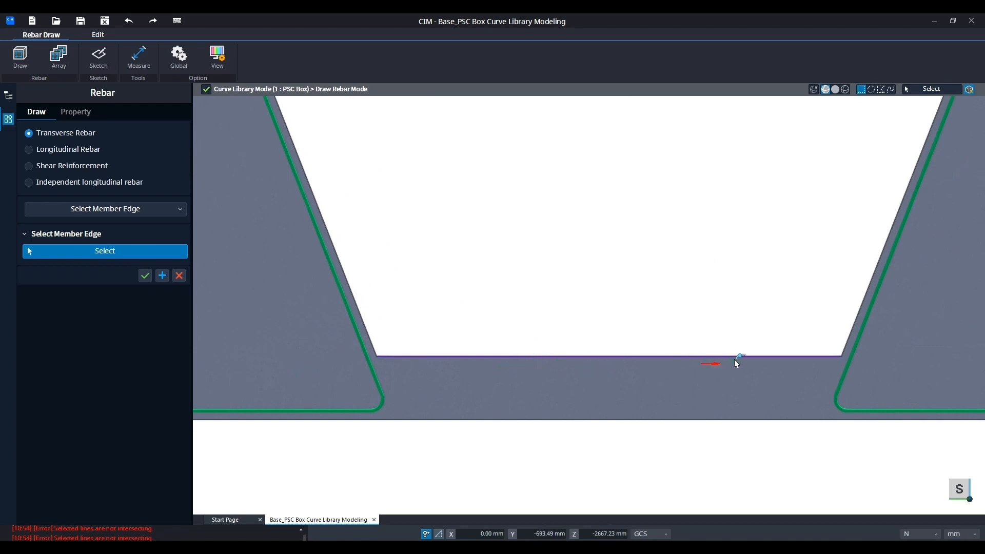
scroll(781, 360, down, 2)
middle_drag(749, 359, 421, 376)
click(499, 354)
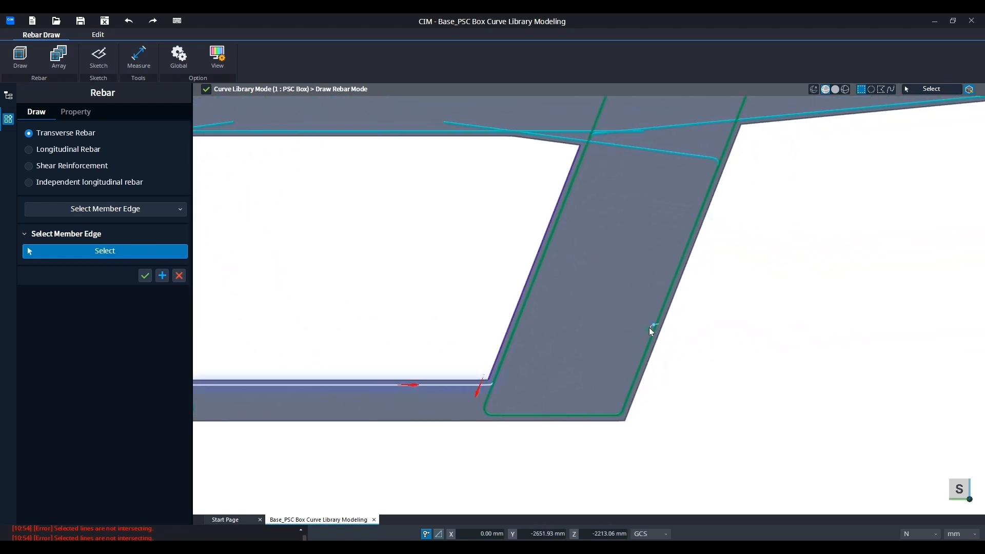
Try to complete B1's path with the right web's outer edge and create the bar
click(652, 331)
scroll(655, 332, up, 2)
scroll(649, 337, down, 2)
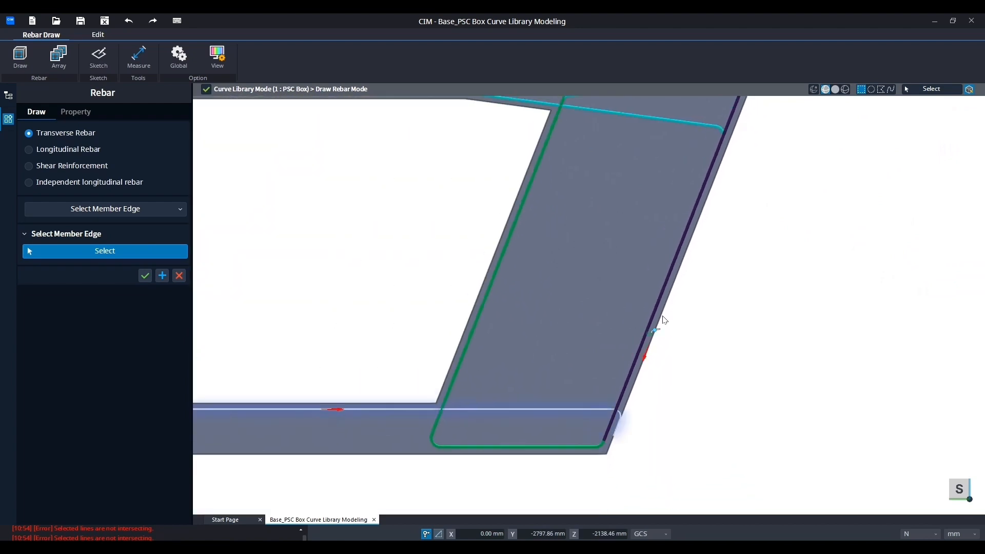
scroll(691, 223, up, 3)
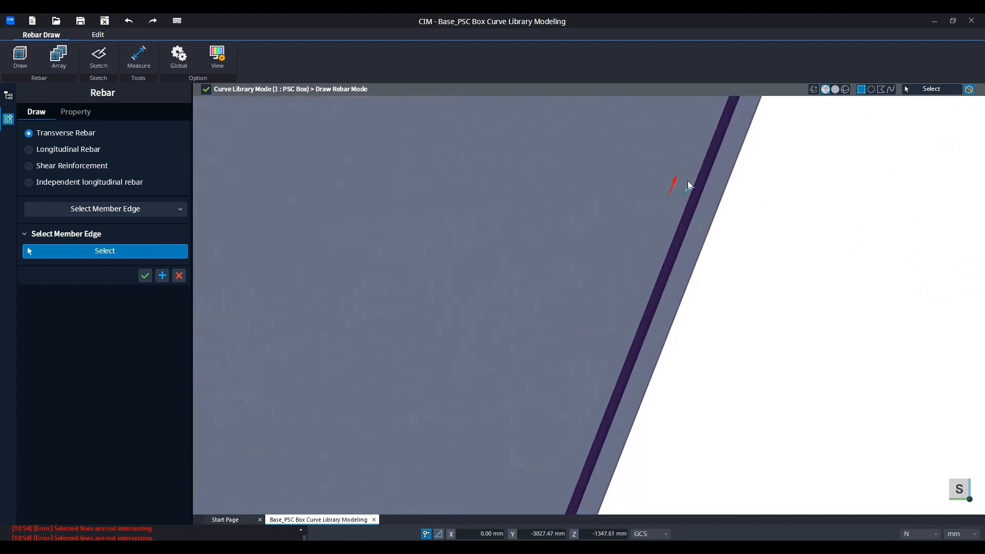
middle_drag(688, 182, 594, 307)
click(631, 268)
scroll(655, 273, down, 5)
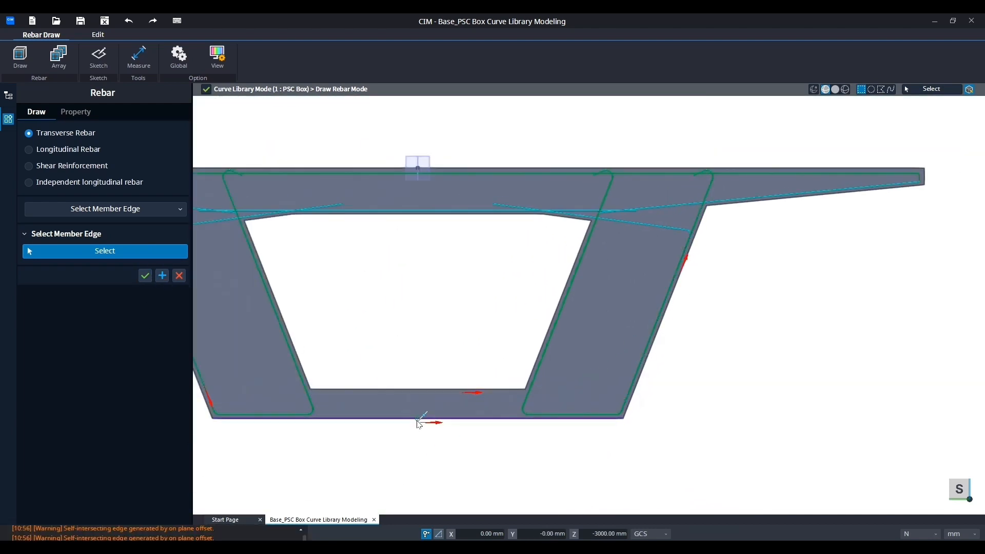
scroll(656, 345, up, 3)
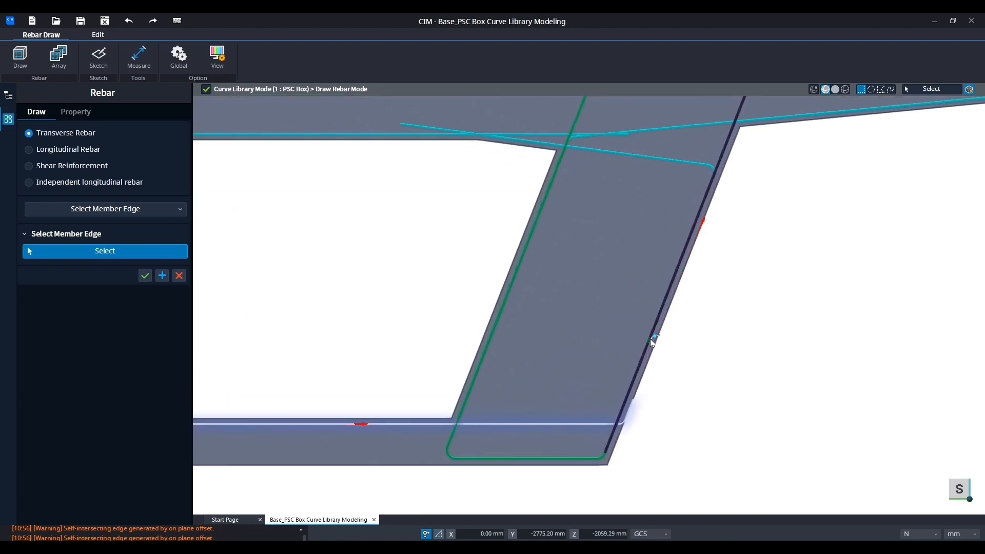
scroll(658, 326, up, 3)
scroll(665, 321, down, 1)
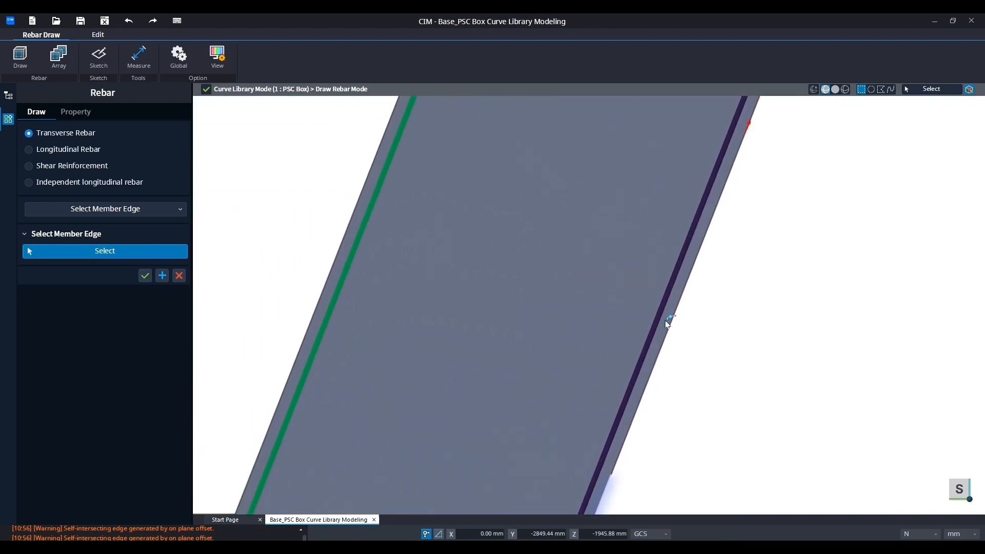
click(667, 322)
scroll(745, 345, down, 3)
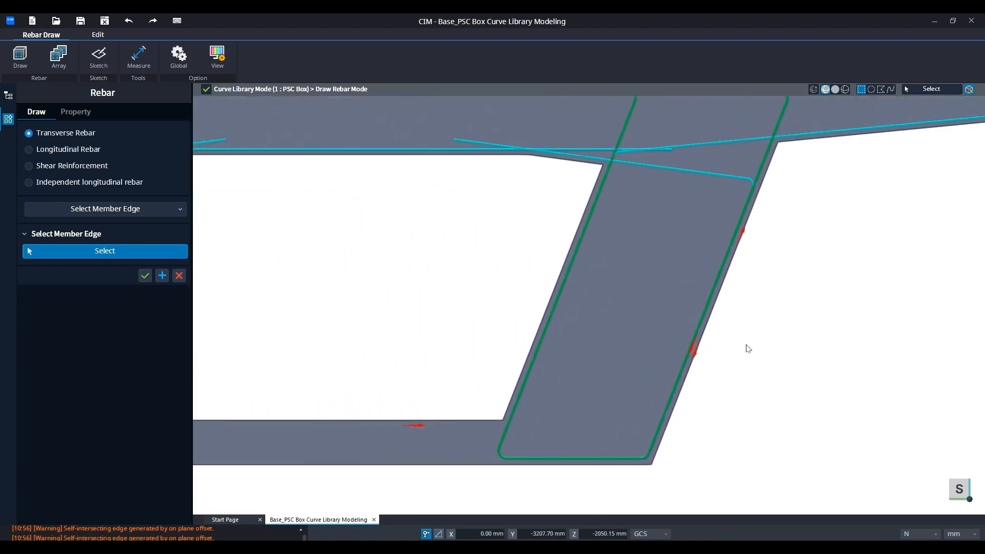
click(145, 277)
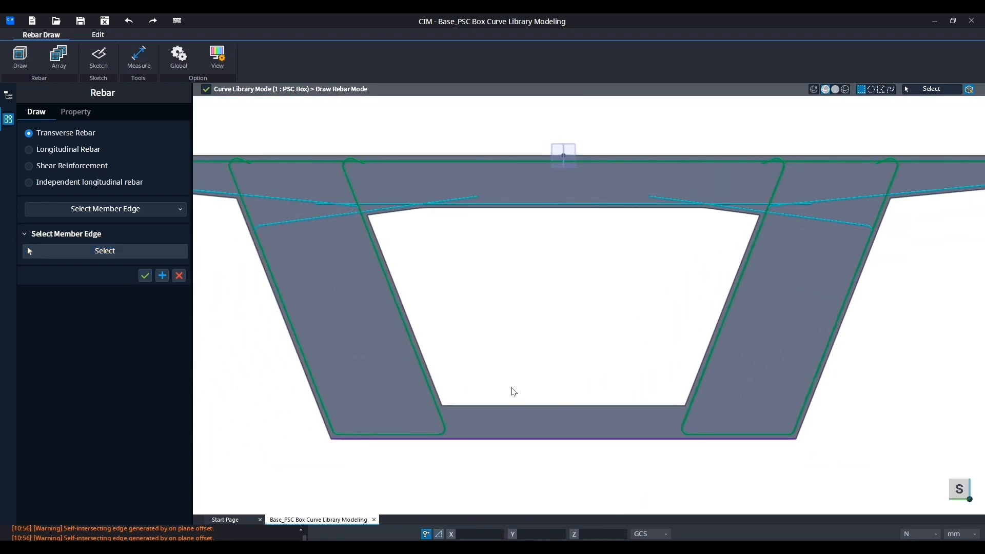
Create B1 along the left web's outer edge, the bottom slab's upper edge and the right web's outer edge
click(78, 253)
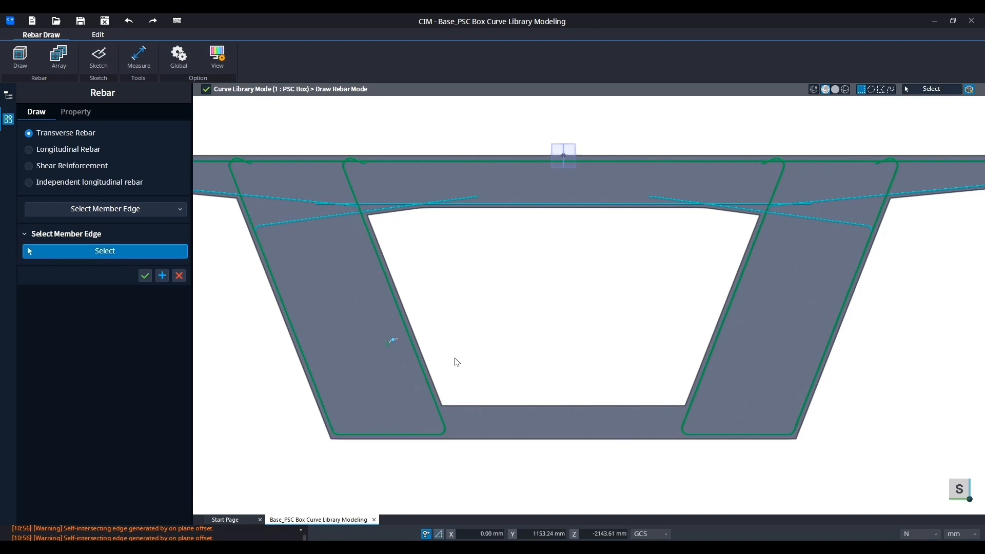
scroll(315, 358, up, 1)
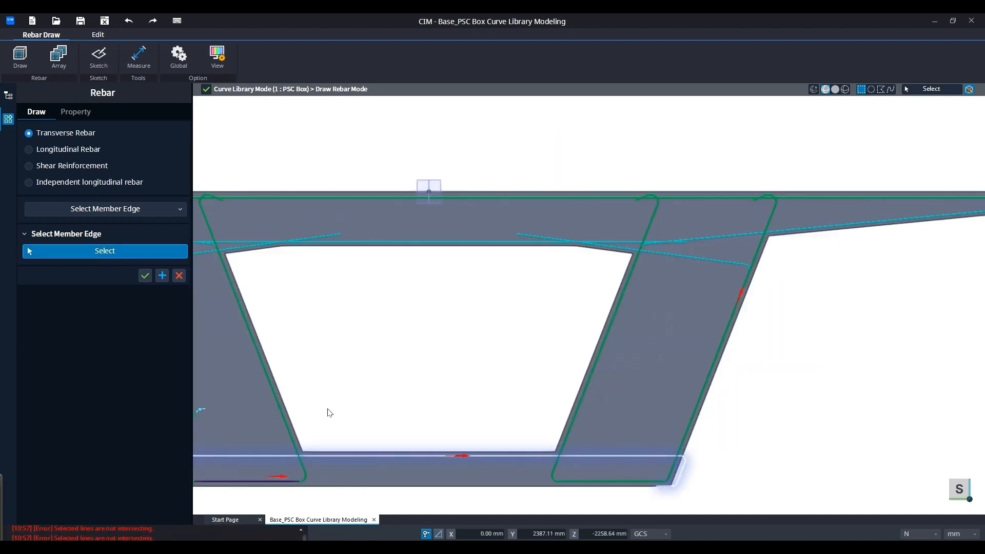
middle_drag(457, 334, 731, 234)
scroll(434, 329, up, 5)
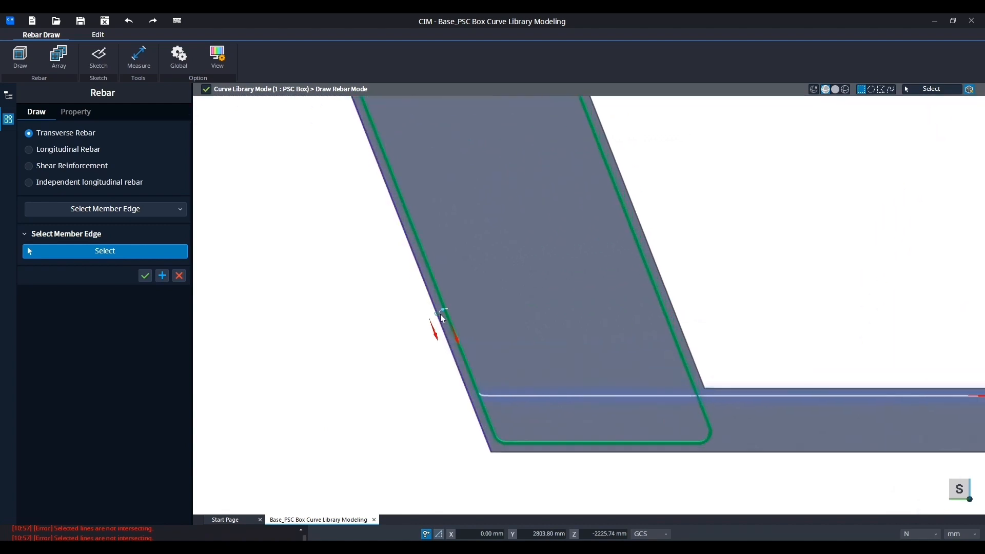
scroll(446, 326, down, 8)
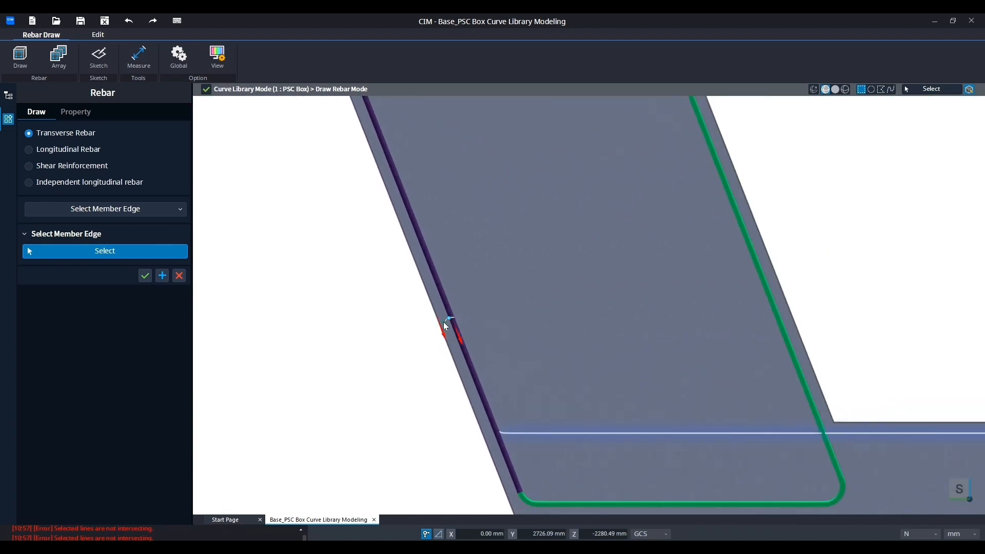
scroll(675, 355, up, 6)
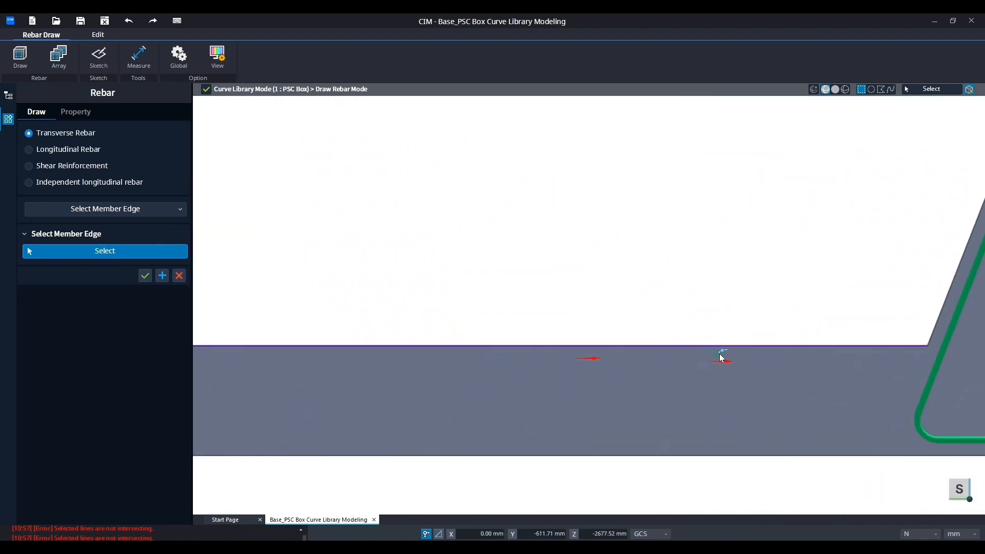
middle_drag(714, 358, 460, 400)
scroll(460, 399, down, 2)
scroll(765, 287, up, 6)
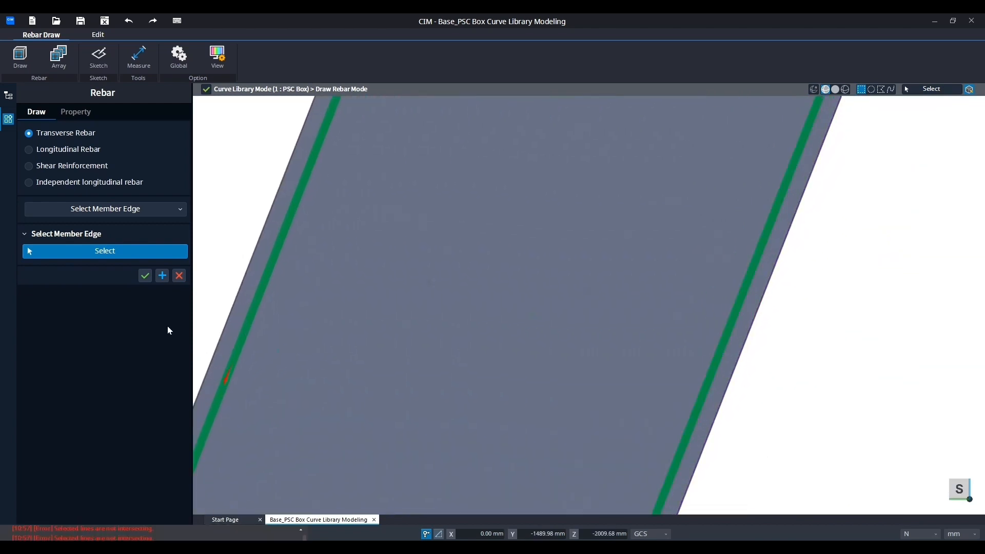
click(146, 275)
Examine B1's path in the bottom slab and its bent ends in both webs
scroll(531, 294, down, 4)
scroll(413, 330, down, 5)
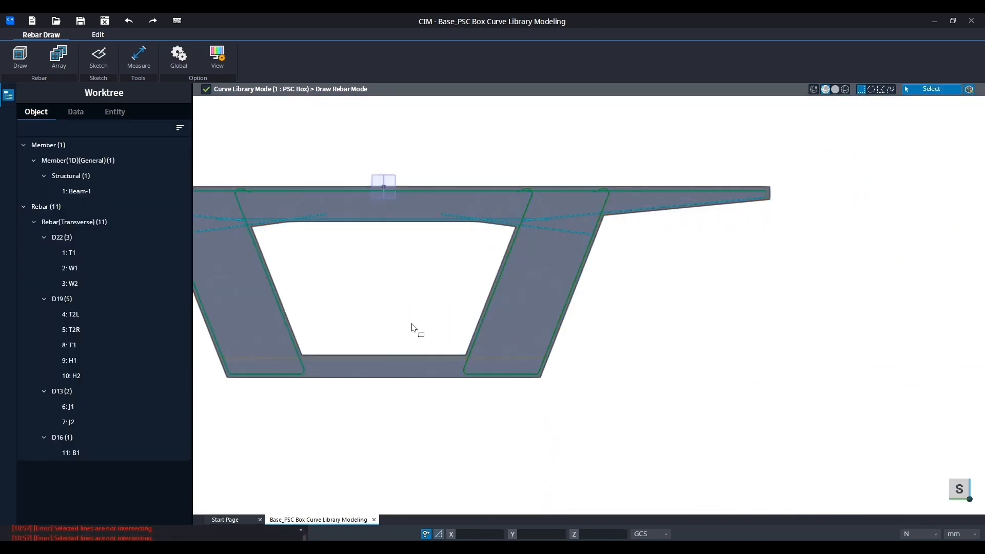
scroll(666, 352, up, 4)
scroll(427, 426, up, 1)
middle_drag(427, 426, 713, 434)
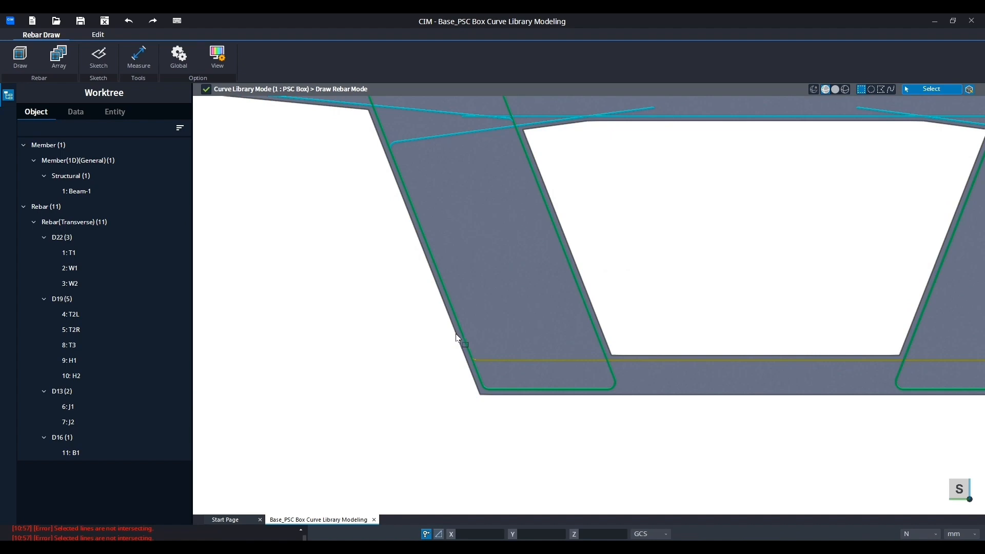
middle_drag(713, 387, 431, 397)
scroll(431, 397, down, 1)
click(510, 376)
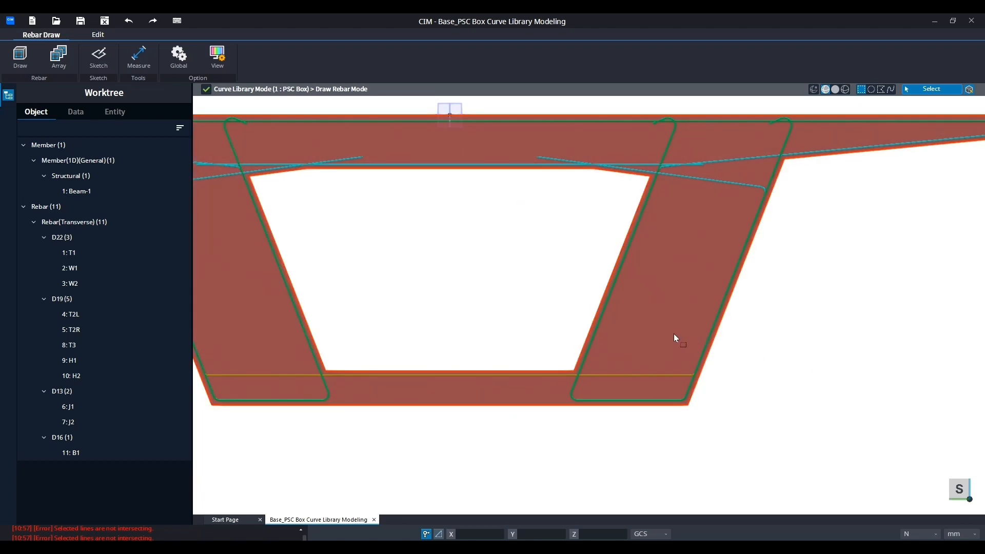
middle_drag(433, 310, 605, 312)
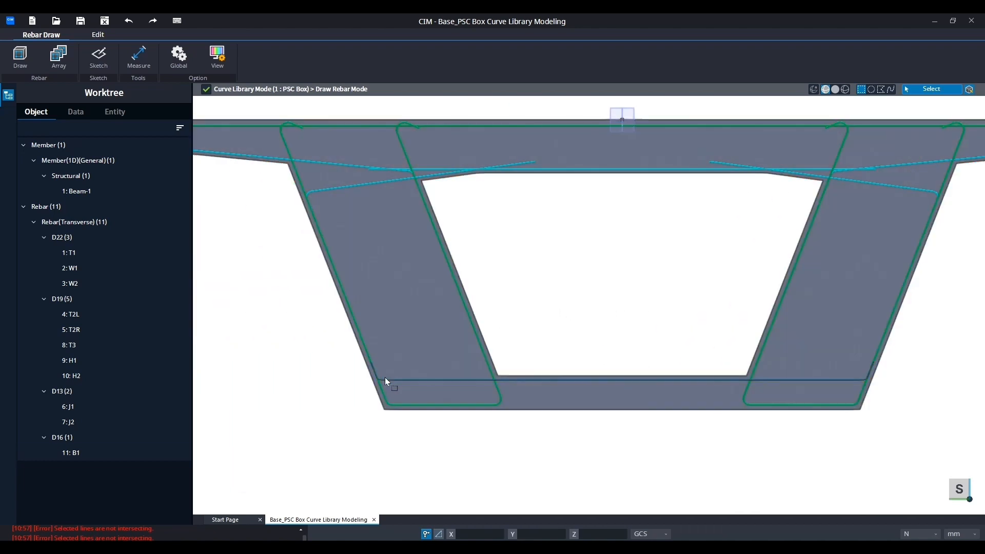
click(386, 380)
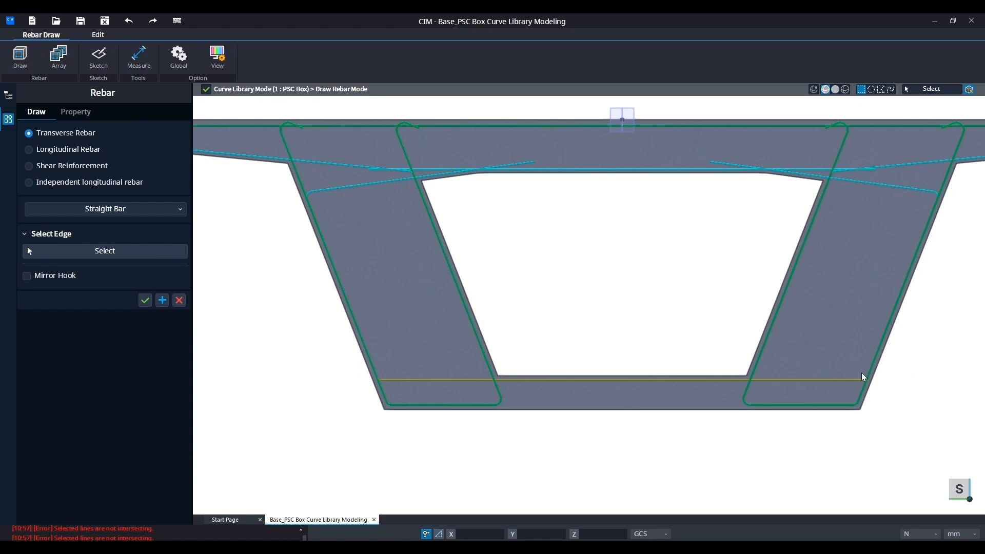
Select B1 and review its cover thickness, part length and offset properties
click(181, 301)
click(430, 380)
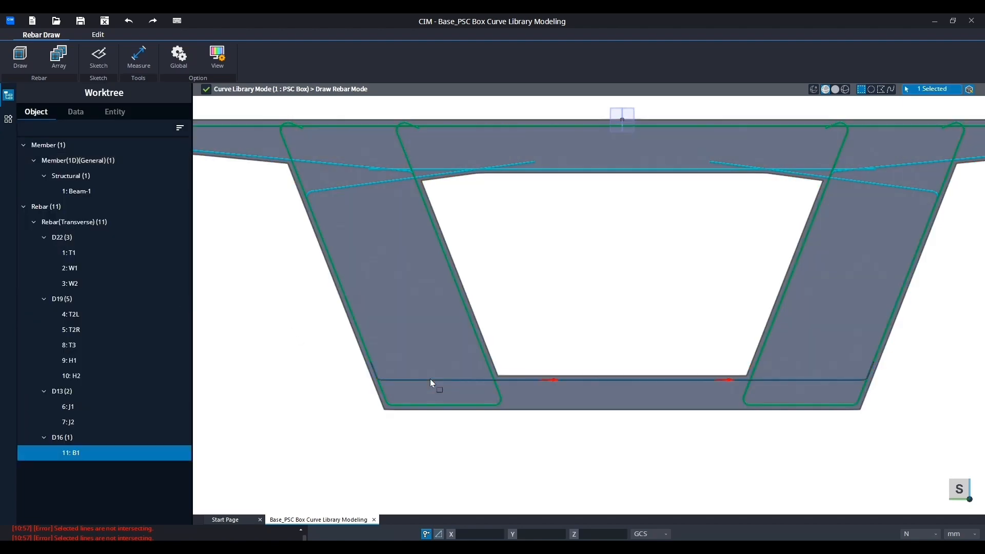
click(10, 123)
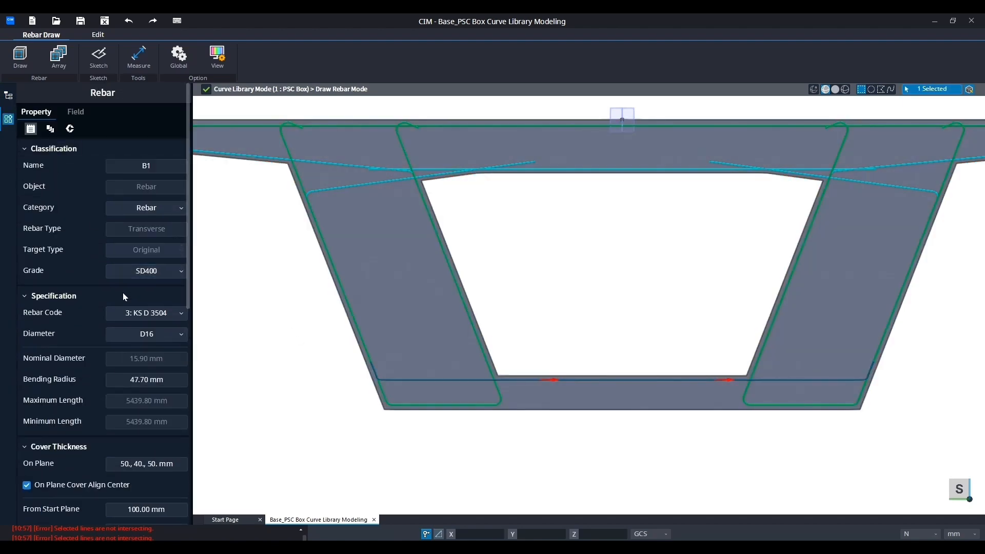
scroll(124, 296, down, 3)
scroll(165, 364, down, 3)
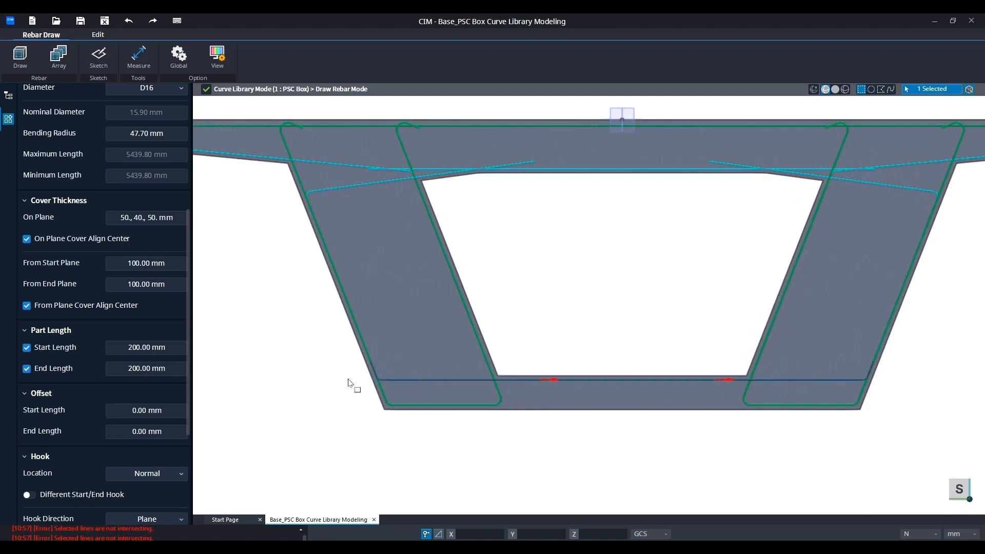
click(8, 95)
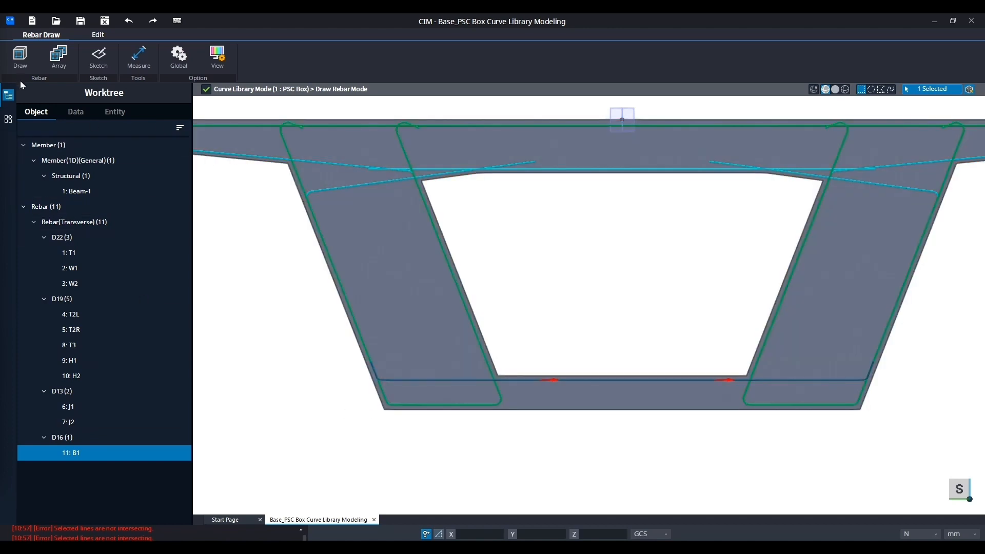
Start another transverse rebar and name it B2
click(20, 54)
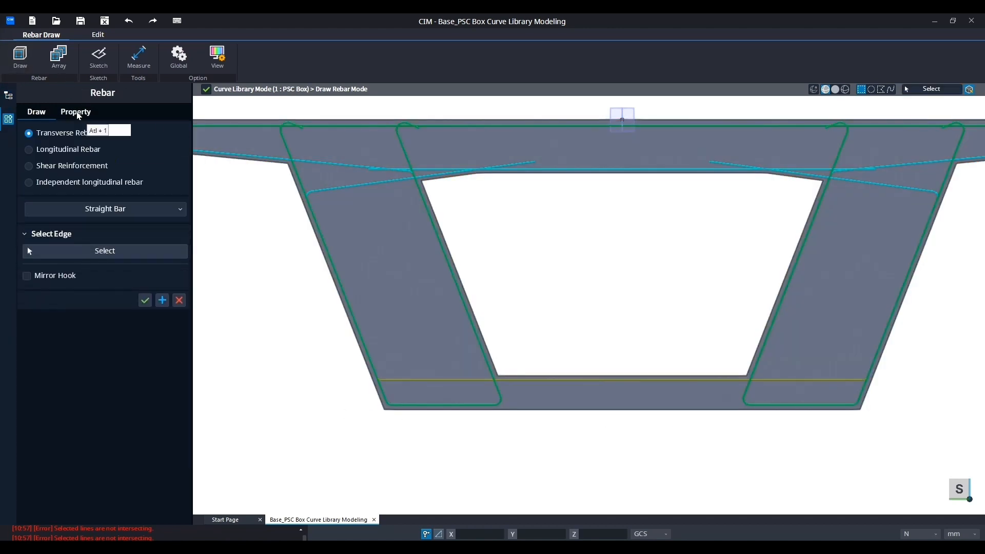
click(88, 116)
click(161, 190)
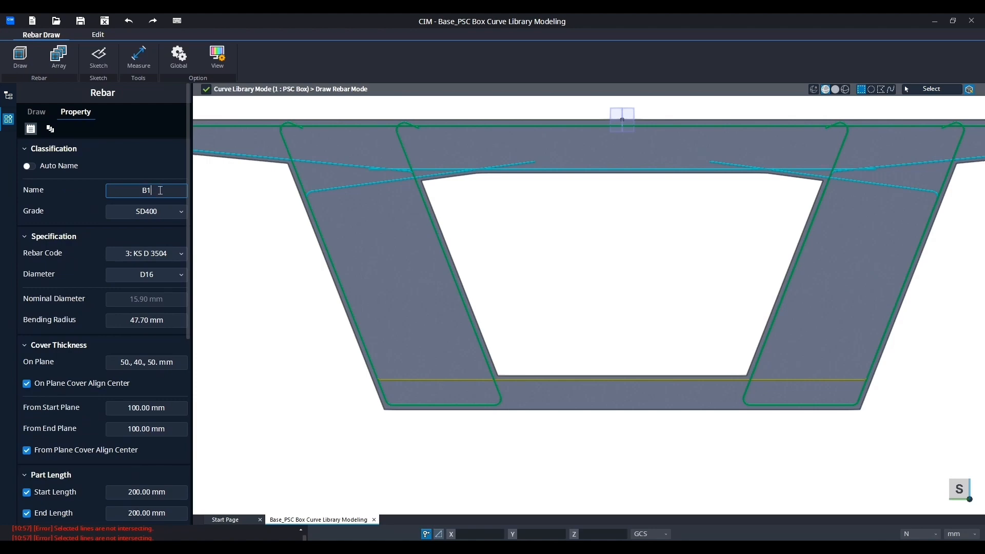
key(BackSpace)
text(2)
Set B2's on-plane cover thickness to a single value of 50 mm
click(154, 362)
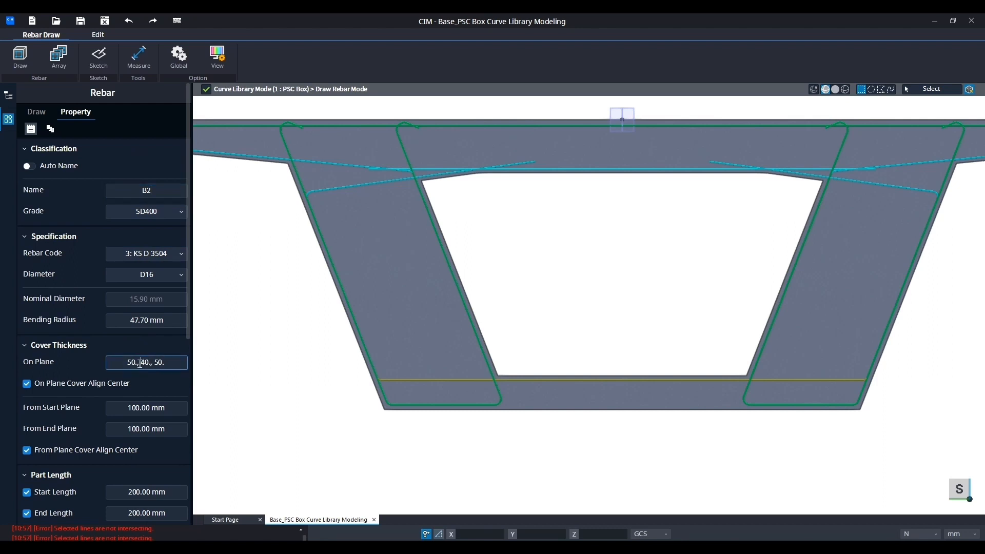
drag(140, 363, 195, 363)
key(BackSpace)
key(BackSpace)
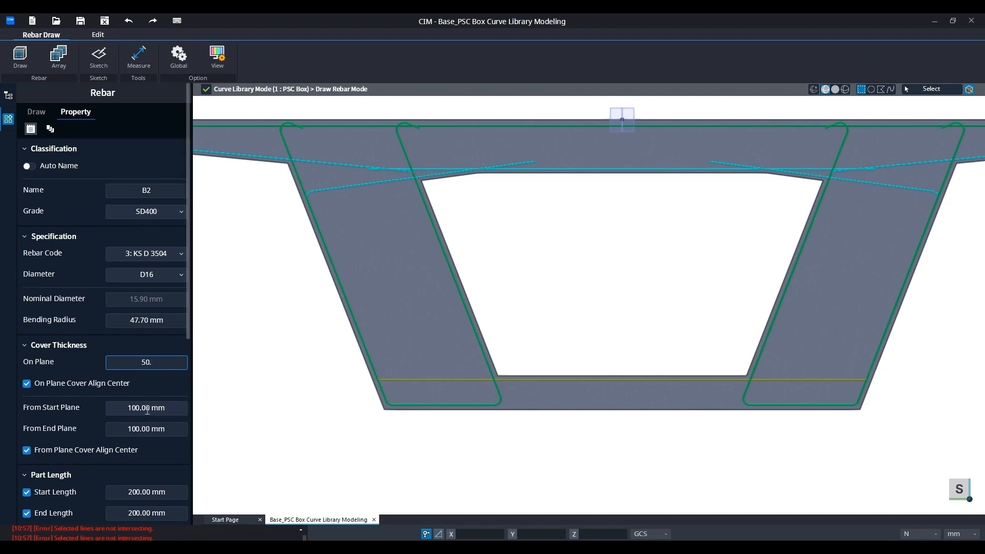
scroll(164, 477, down, 3)
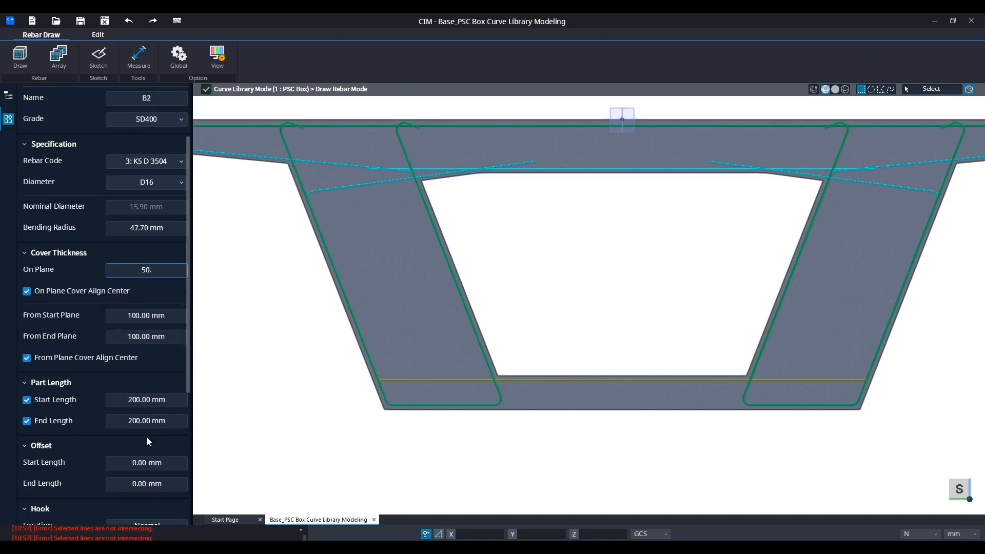
scroll(109, 451, up, 5)
click(38, 113)
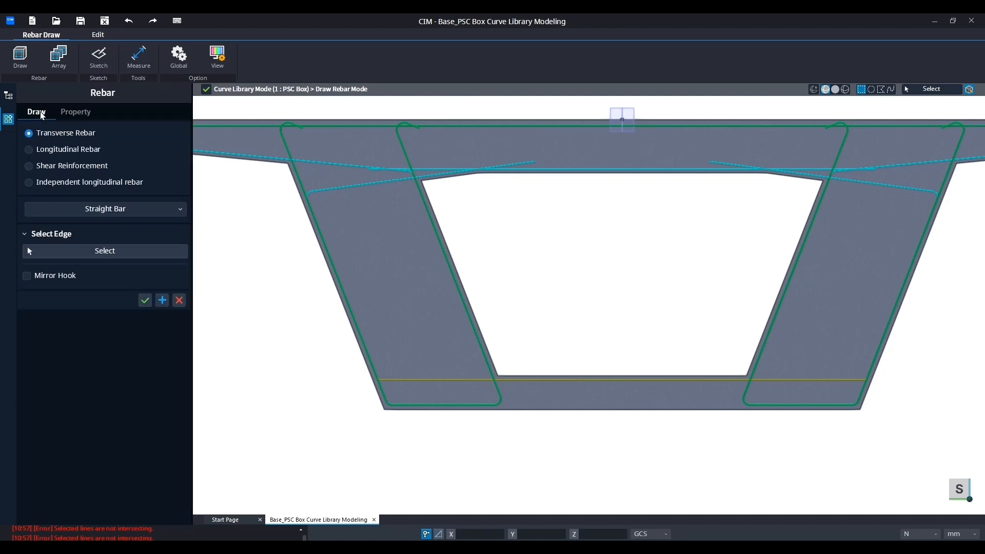
Set B2's transverse rebar shape to Select Member Edge and start choosing its member edges
click(79, 211)
click(98, 223)
click(126, 209)
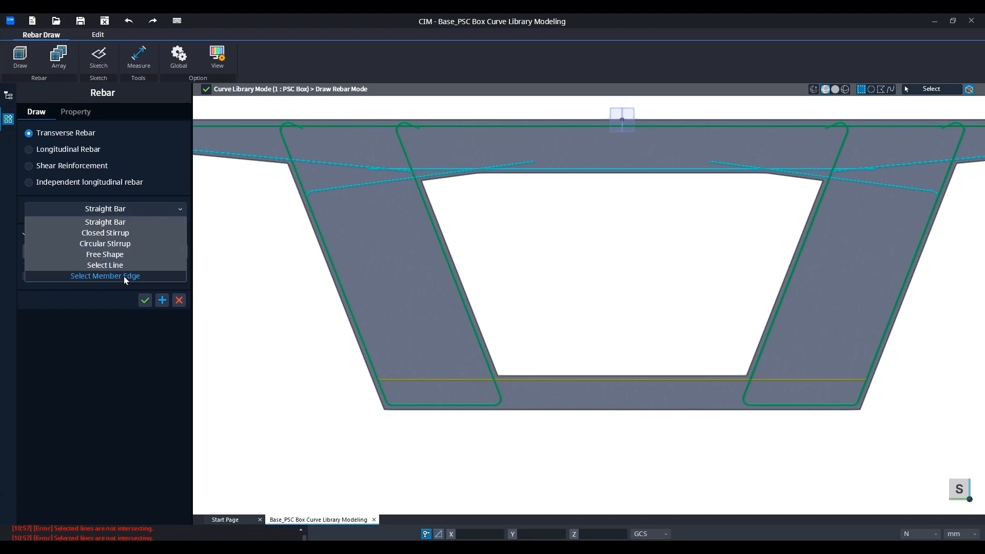
click(124, 276)
click(118, 254)
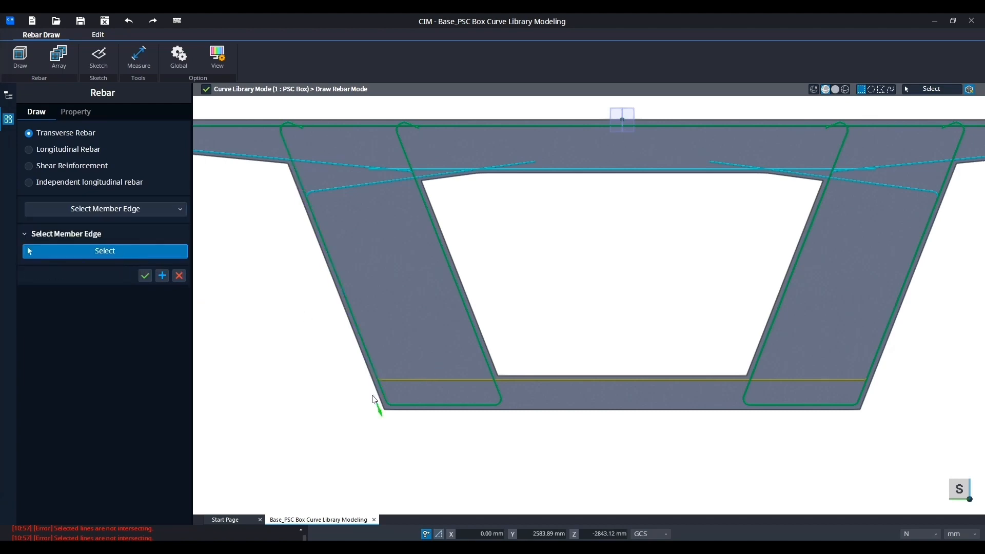
Choose the left web's lower outer edge and the bottom slab's underside edge for B2's path
scroll(377, 404, up, 3)
scroll(377, 405, up, 2)
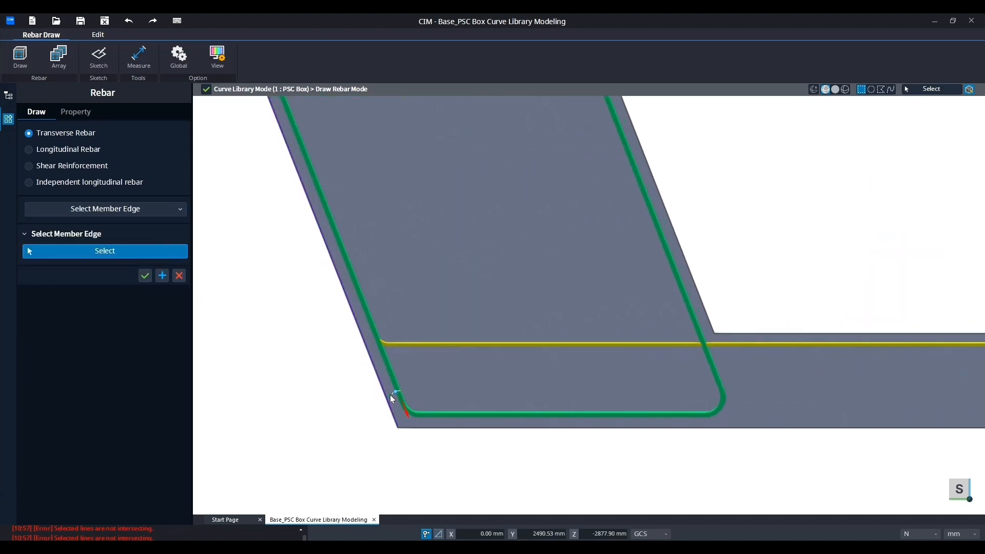
click(397, 396)
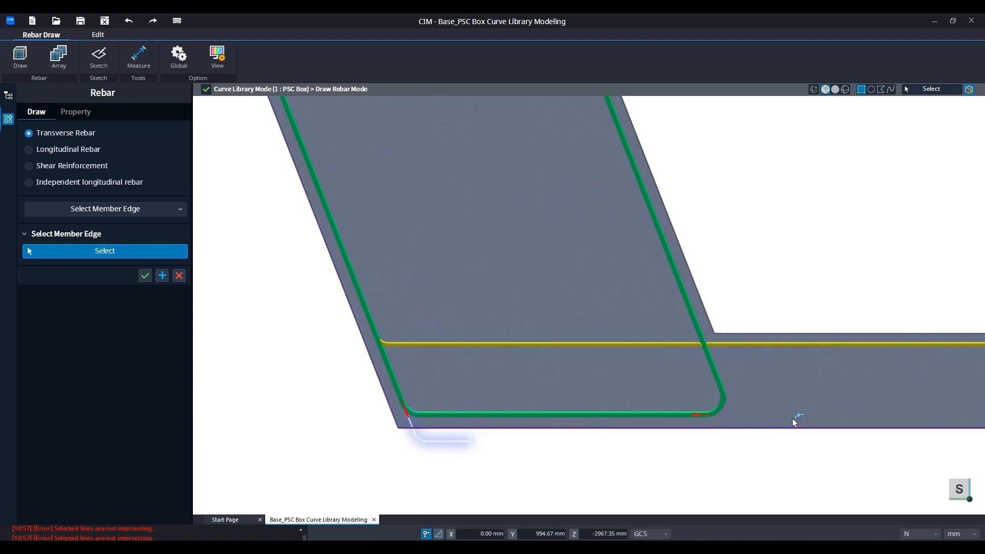
scroll(794, 421, down, 3)
middle_drag(794, 421, 313, 416)
scroll(568, 415, up, 2)
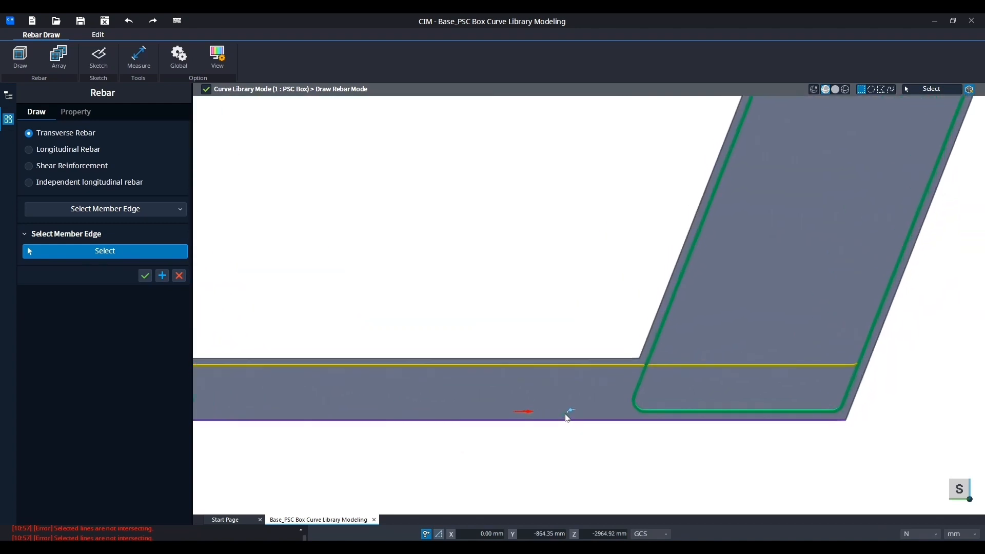
middle_drag(756, 360, 511, 401)
click(610, 417)
Choose the right web's outer edge to complete B2's path with an end bent up into that web
scroll(616, 412, up, 3)
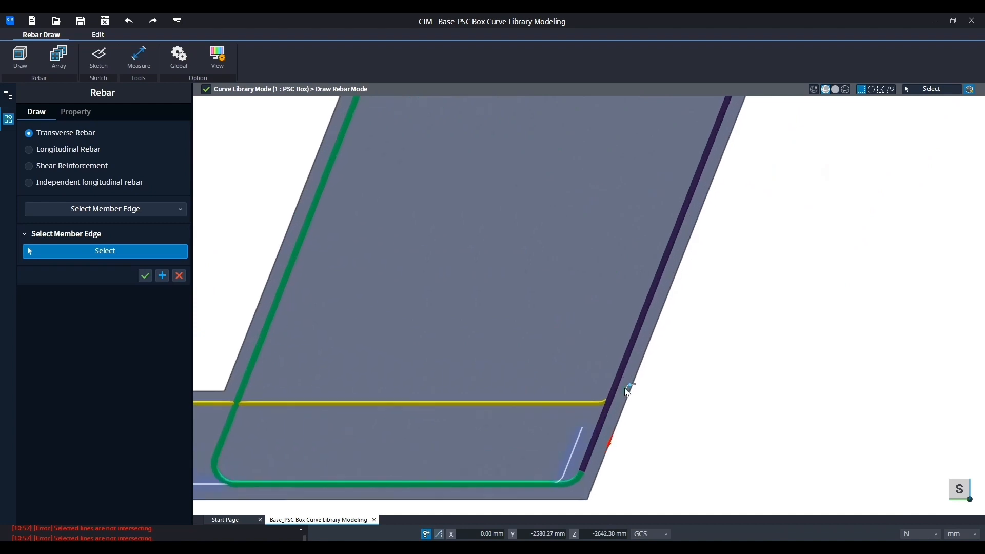
click(637, 355)
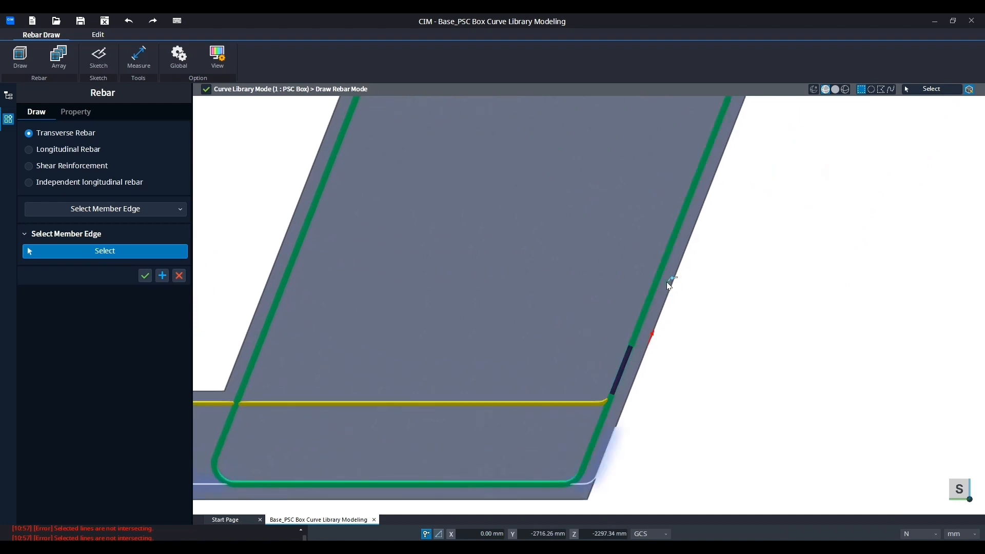
click(652, 312)
scroll(532, 418, down, 6)
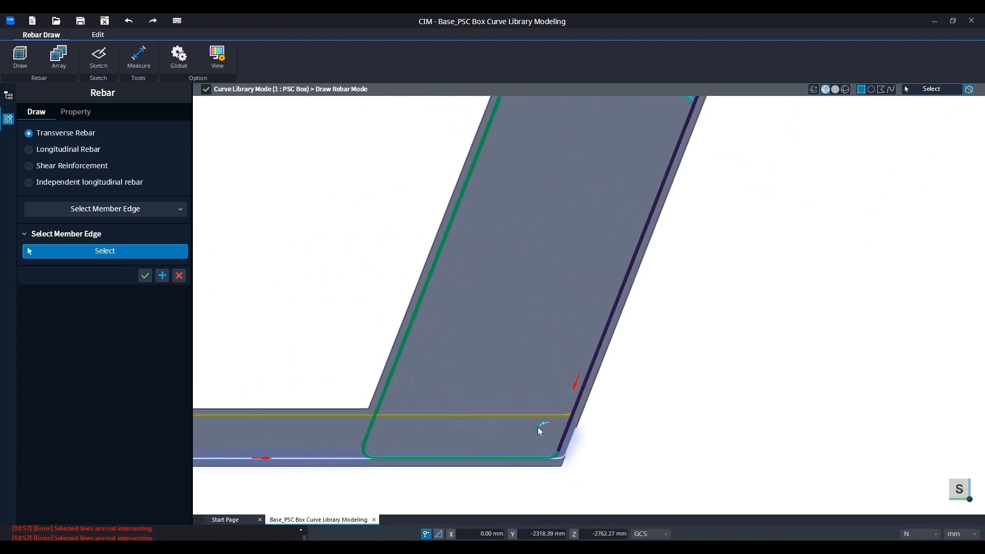
scroll(545, 415, up, 2)
scroll(625, 409, up, 4)
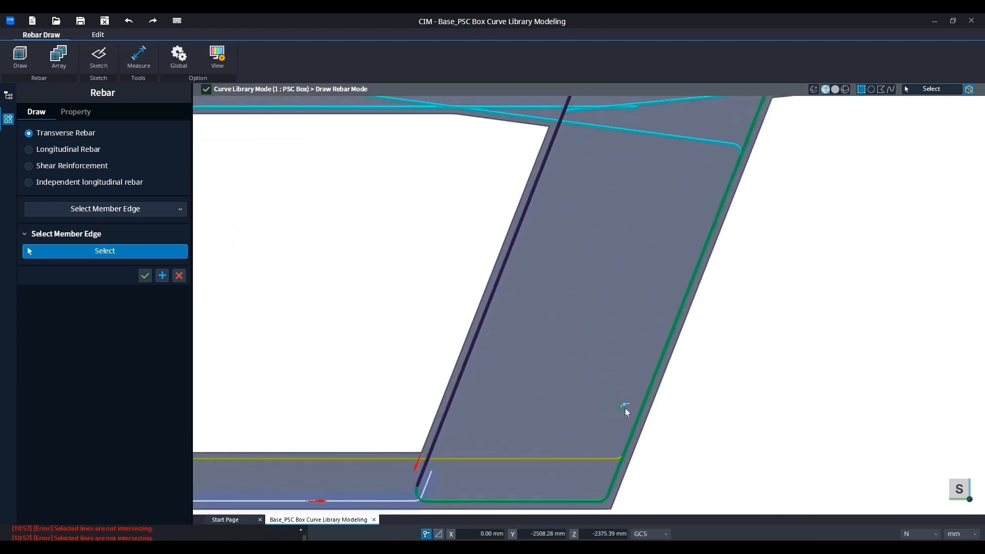
scroll(648, 406, up, 1)
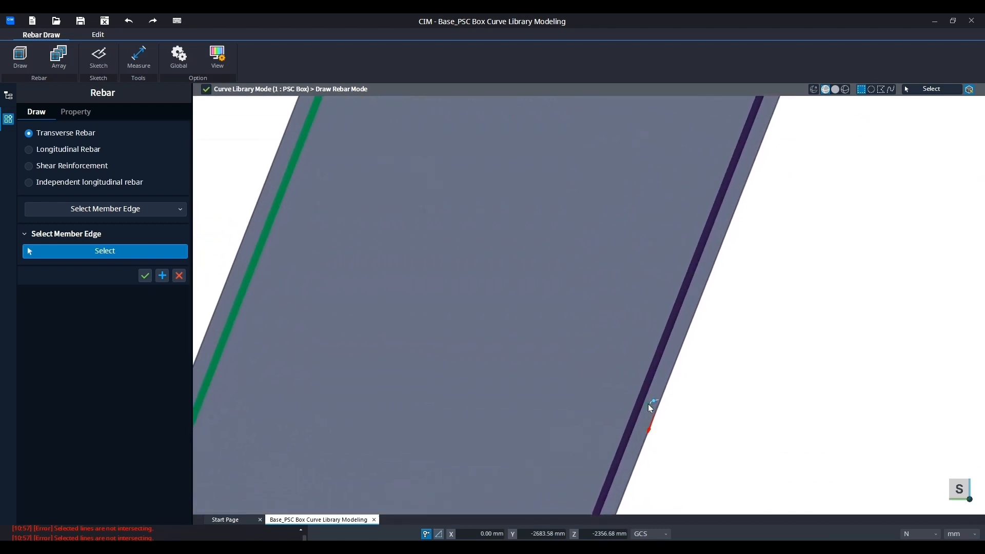
scroll(661, 348, down, 3)
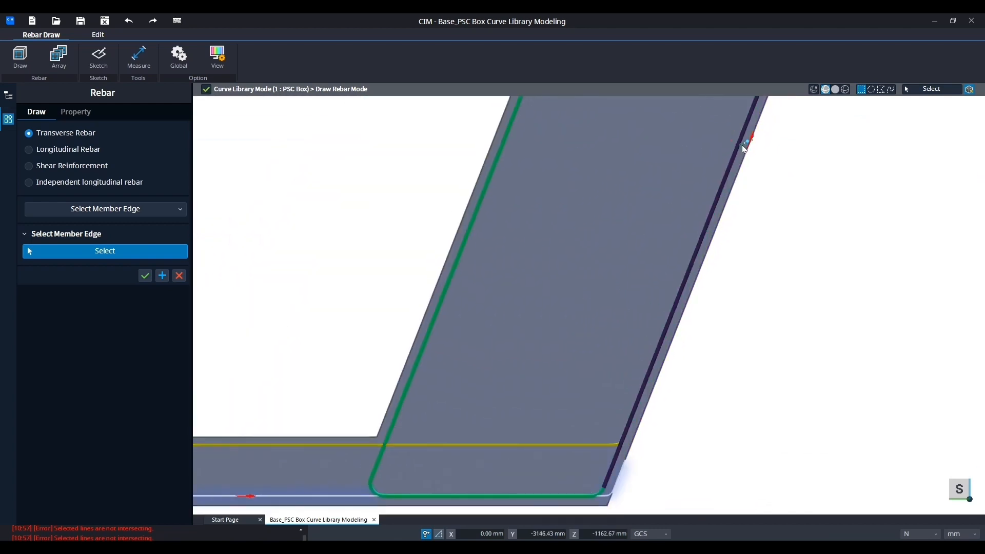
Complete the bottom slab transverse rebar B2 using the selected member edges of the bottom slab and both outer webs
scroll(742, 145, up, 3)
middle_drag(742, 144, 640, 317)
scroll(640, 317, down, 3)
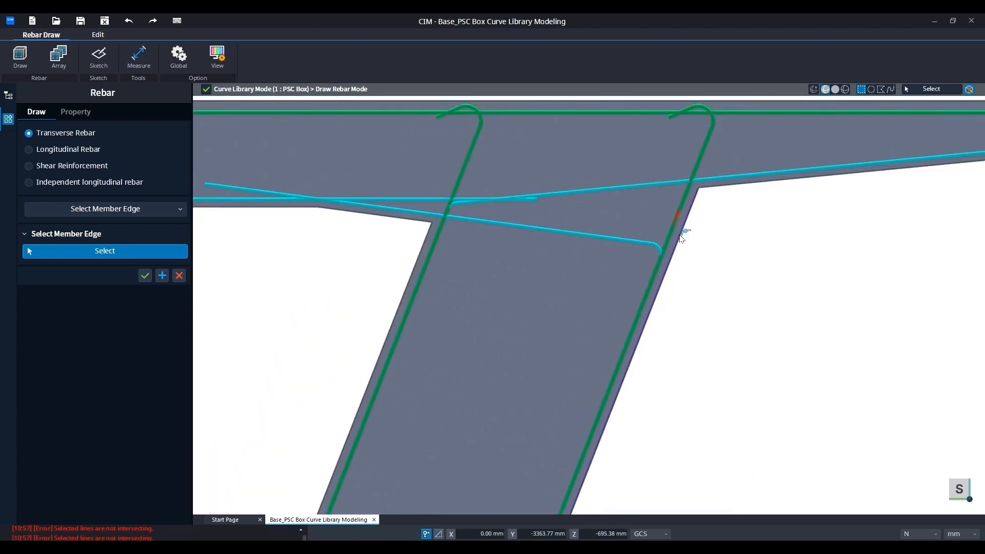
scroll(670, 239, up, 3)
scroll(670, 243, up, 2)
scroll(672, 244, down, 4)
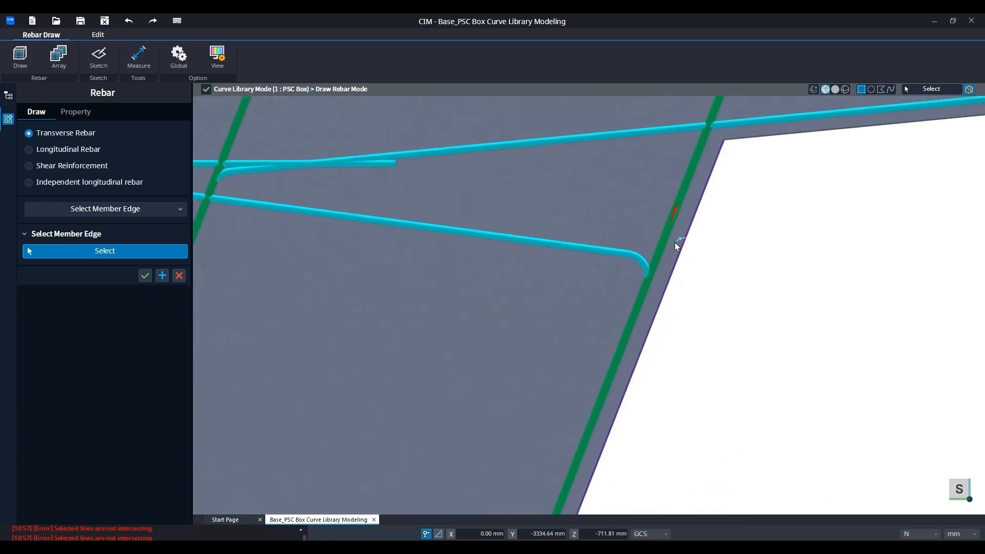
scroll(690, 255, down, 3)
middle_drag(634, 460, 746, 418)
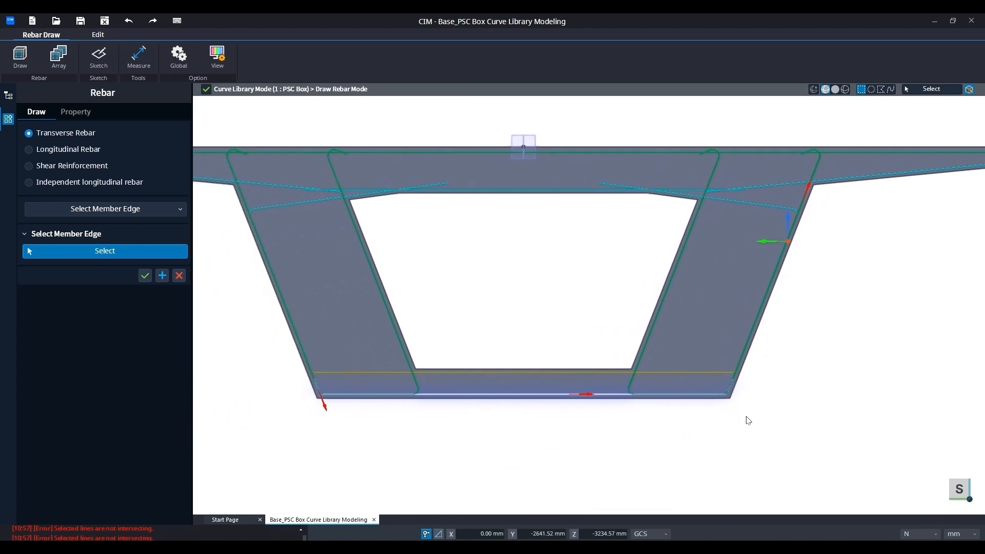
click(149, 277)
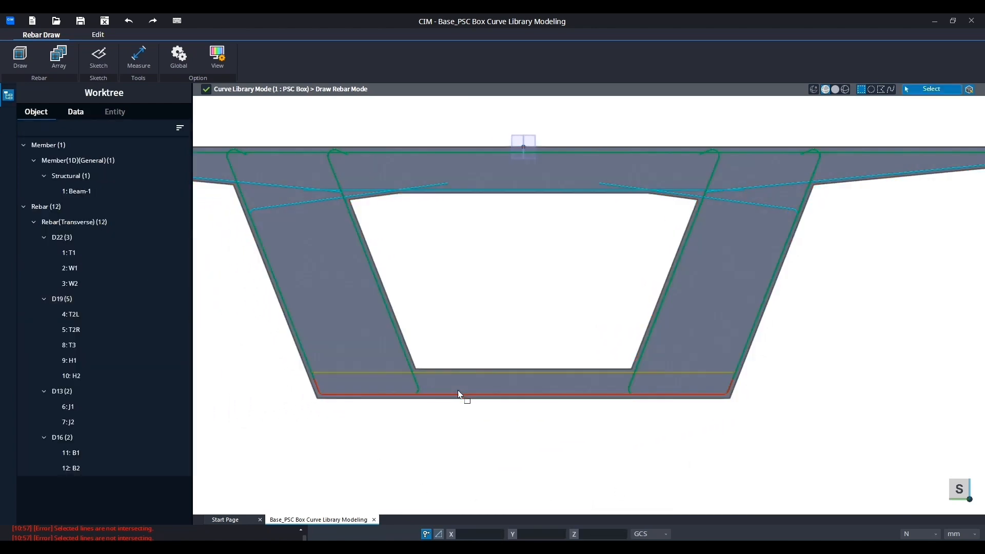
Inspect the bottom transverse rebar B2 in the section and exit Draw Rebar Mode
scroll(483, 399, up, 3)
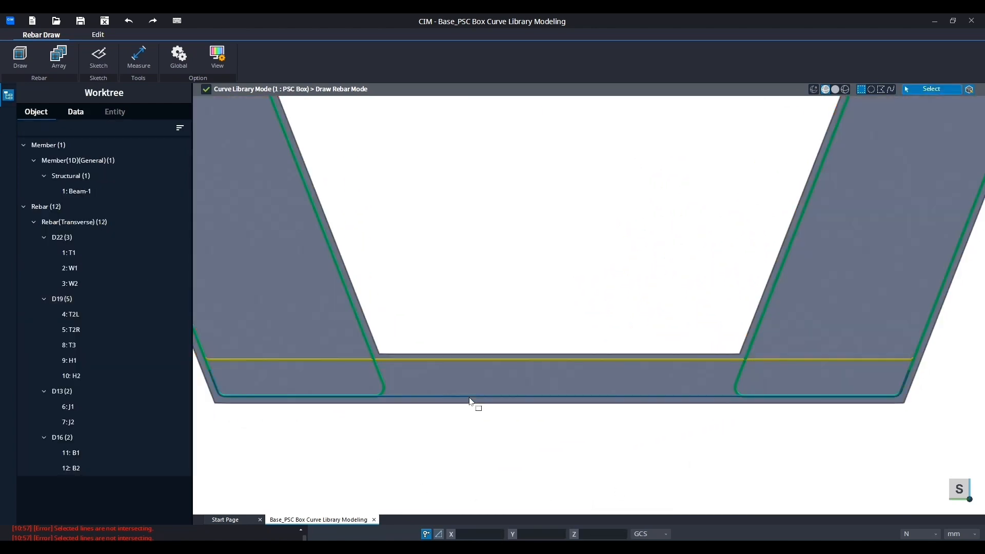
click(474, 402)
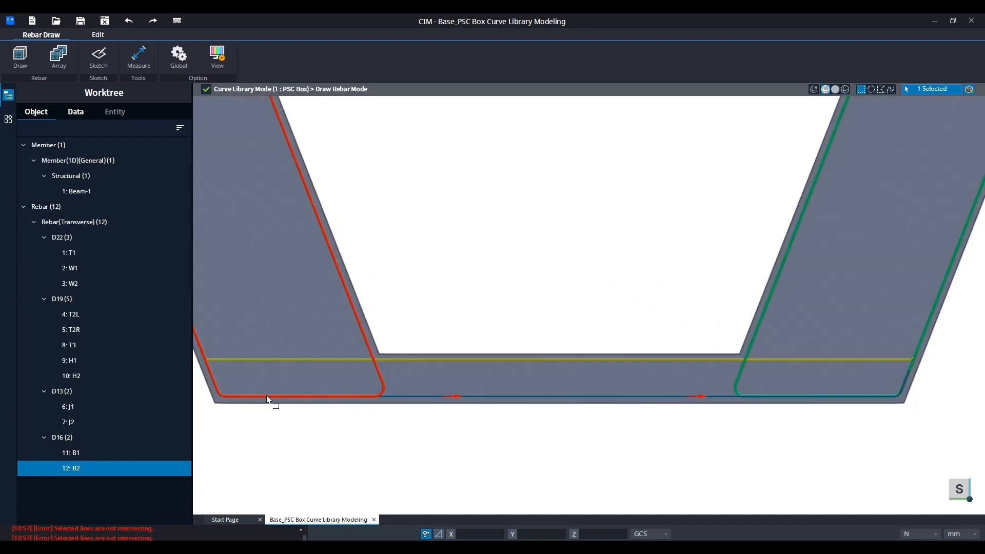
middle_drag(217, 381, 402, 392)
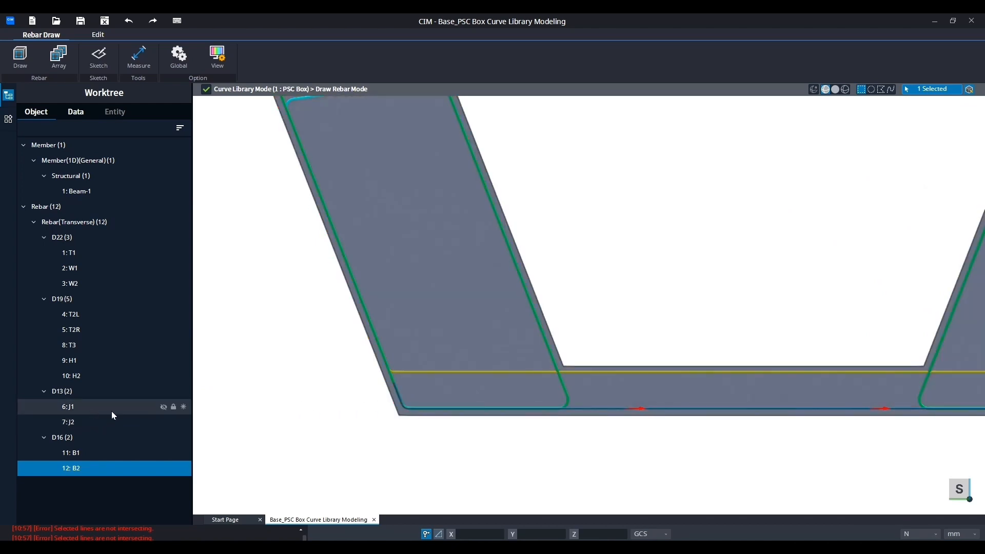
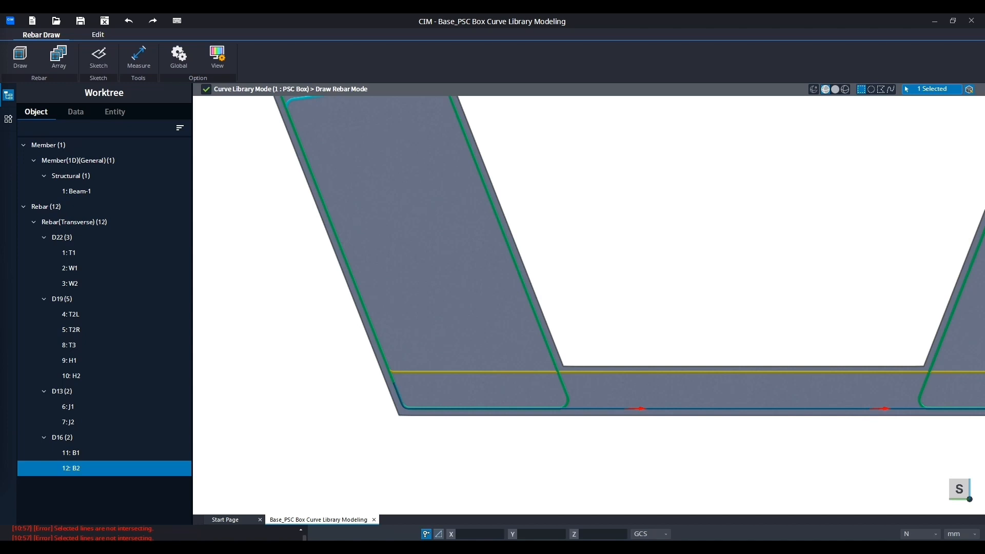
scroll(385, 300, down, 3)
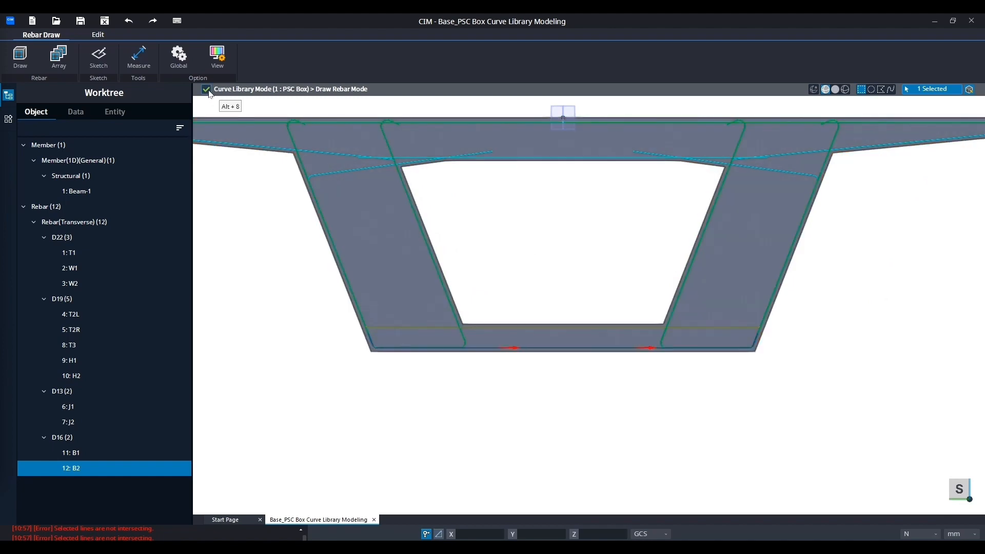
click(207, 90)
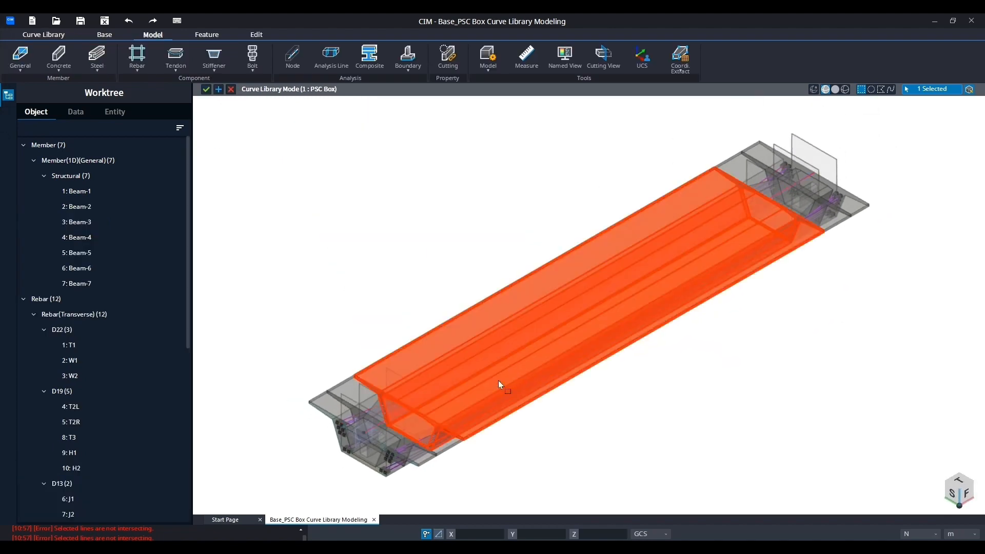
Start Draw Rebar Mode with the box girder's near end segment as the target member
scroll(388, 465, up, 5)
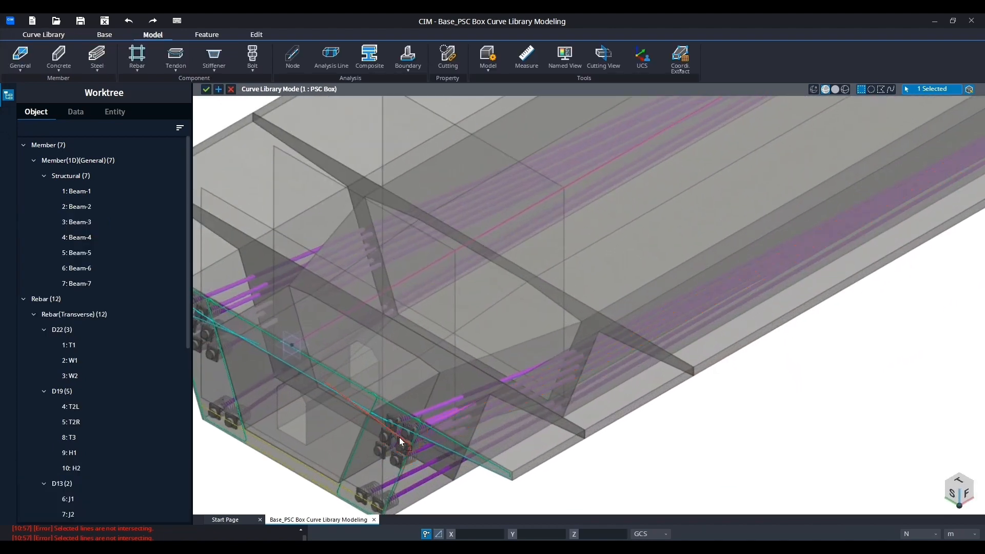
scroll(475, 436, down, 5)
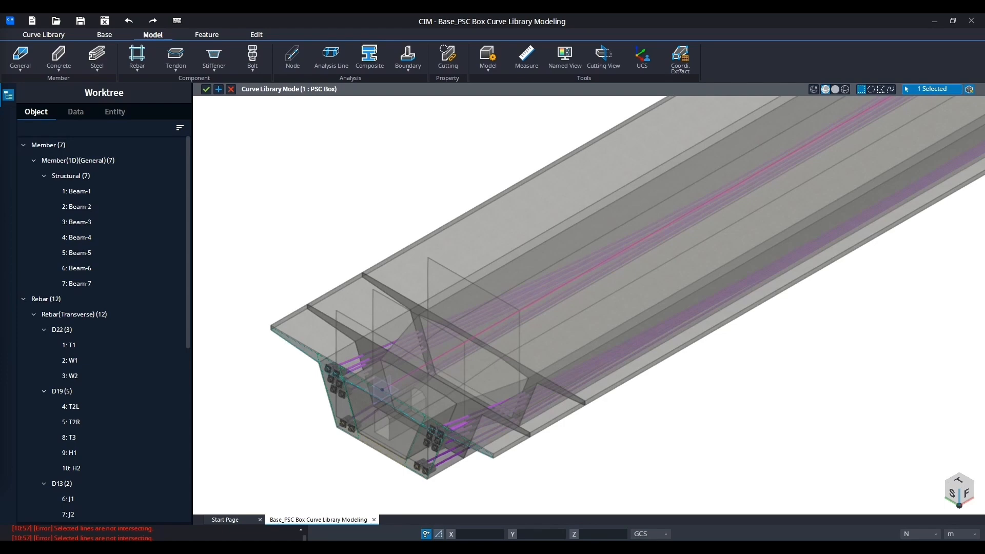
scroll(365, 349, down, 3)
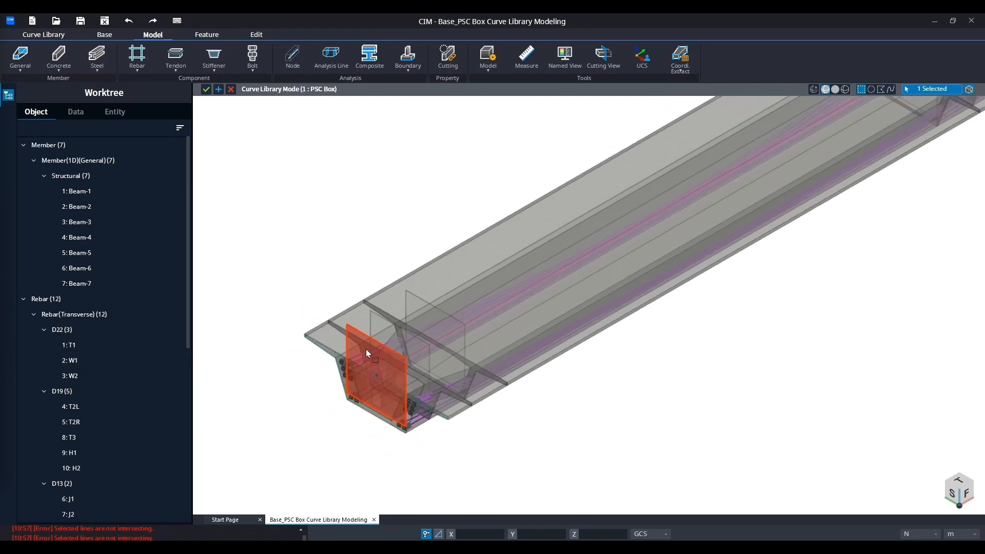
scroll(365, 349, down, 1)
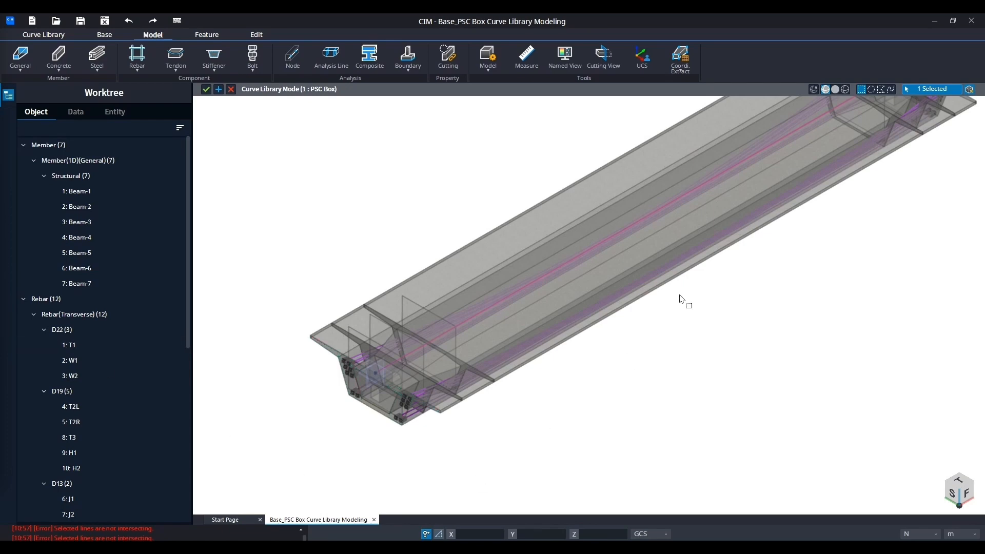
click(137, 67)
click(138, 93)
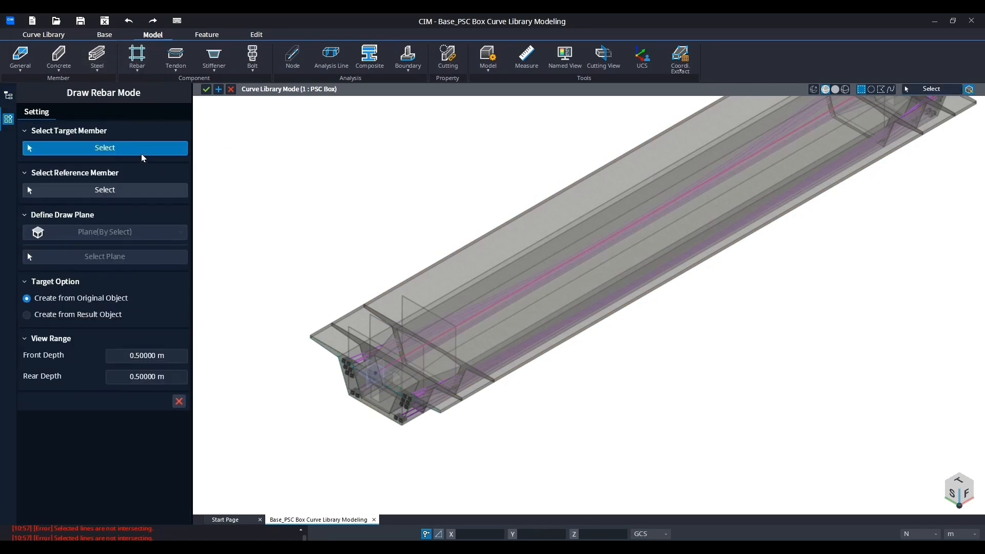
middle_drag(345, 264, 378, 241)
scroll(376, 287, down, 3)
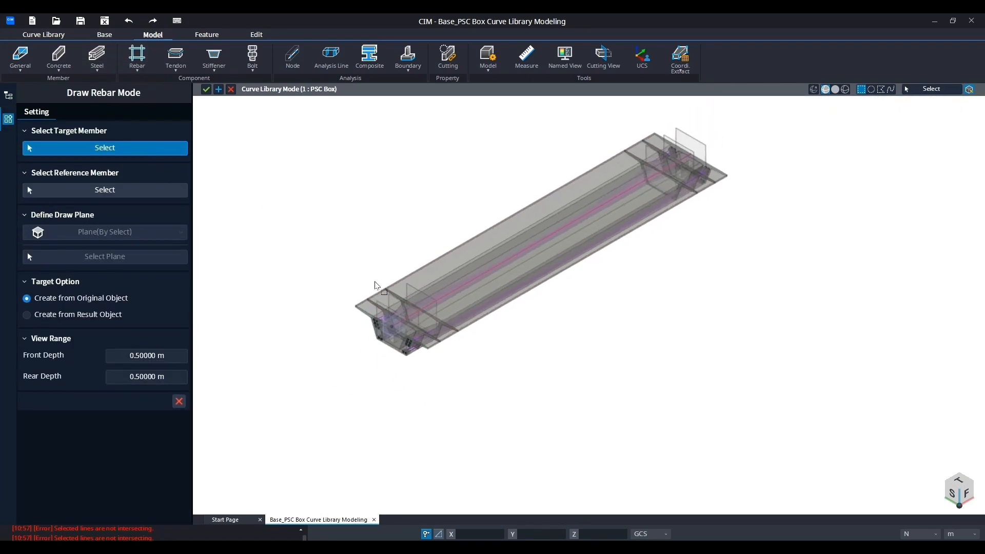
scroll(368, 291, up, 2)
click(367, 305)
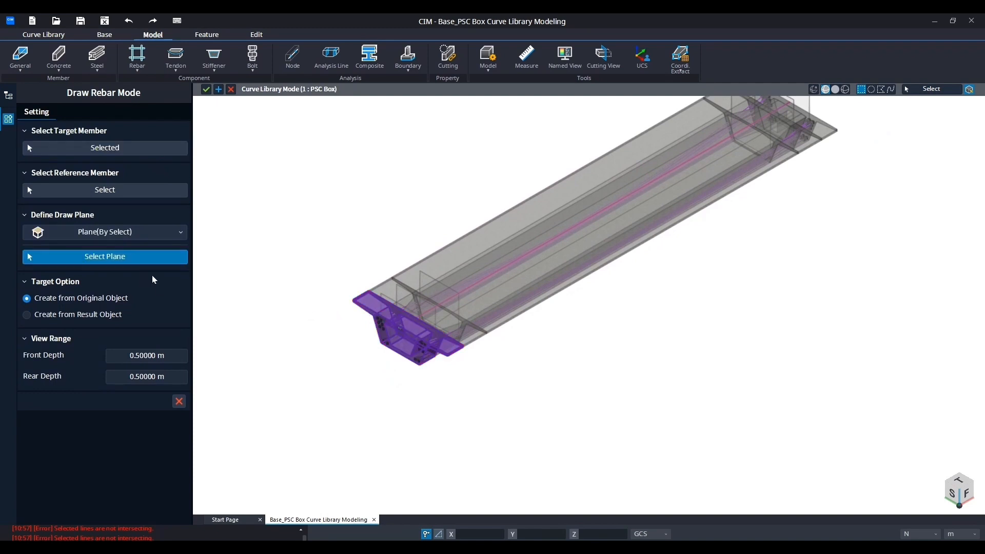
Set the transverse reference plane at the near end segment as the draw plane and enter rebar drawing
scroll(400, 307, up, 5)
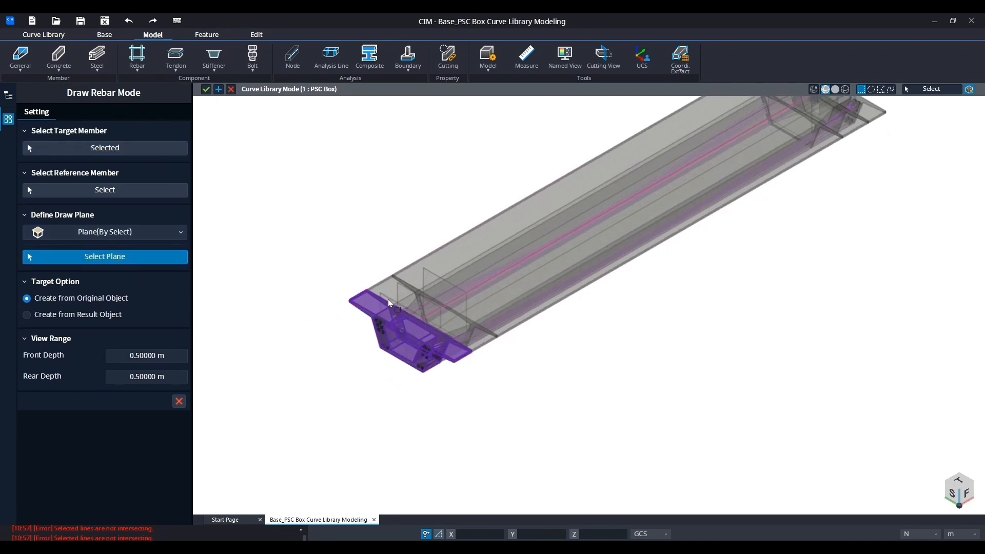
click(387, 299)
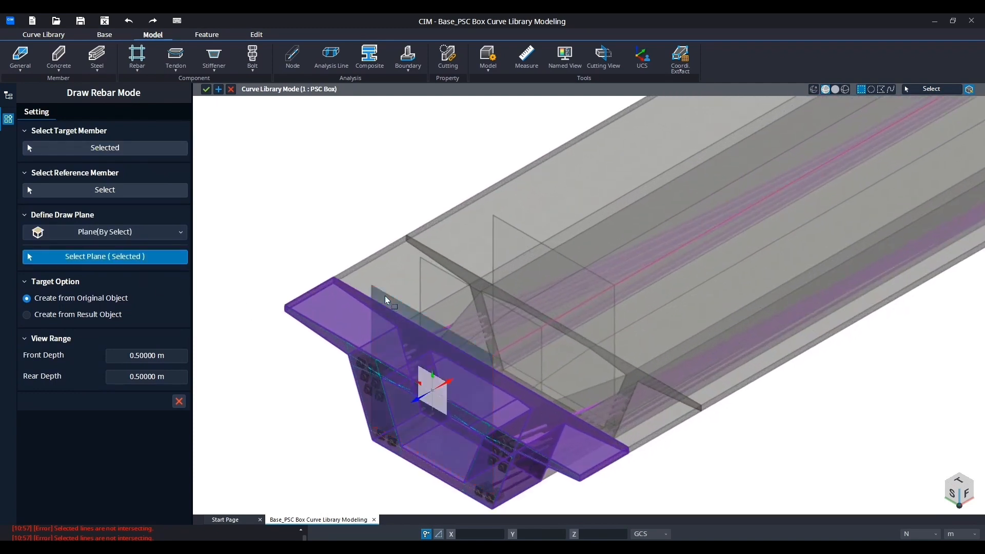
click(449, 383)
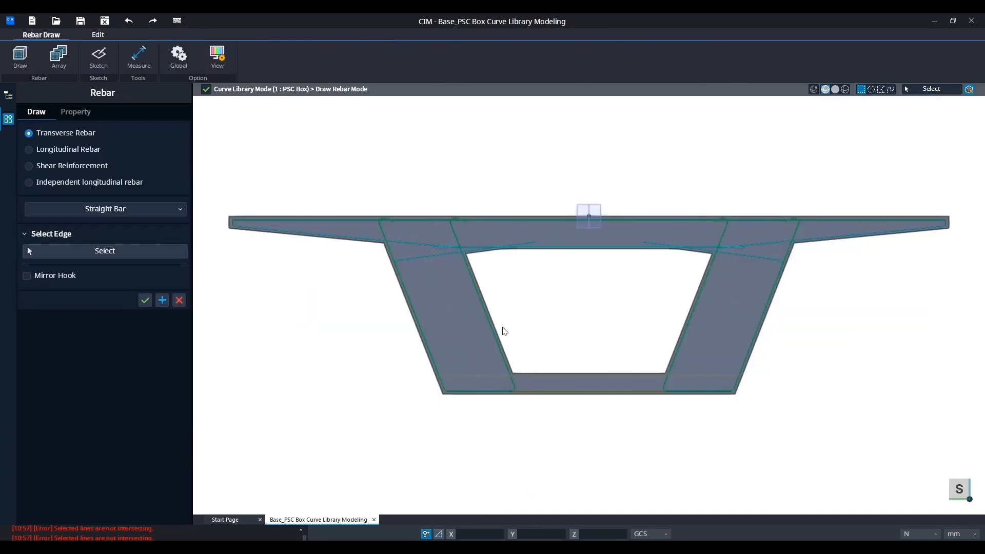
Configure a longitudinal rebar with automatic naming off, name TL1, rebar code KS D 3504 and diameter D13
middle_drag(576, 282, 575, 290)
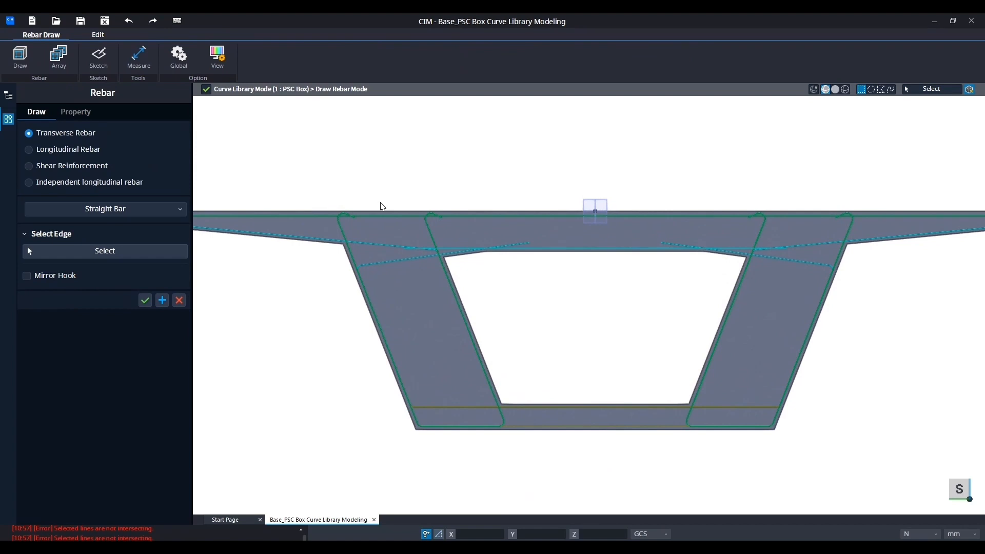
click(52, 152)
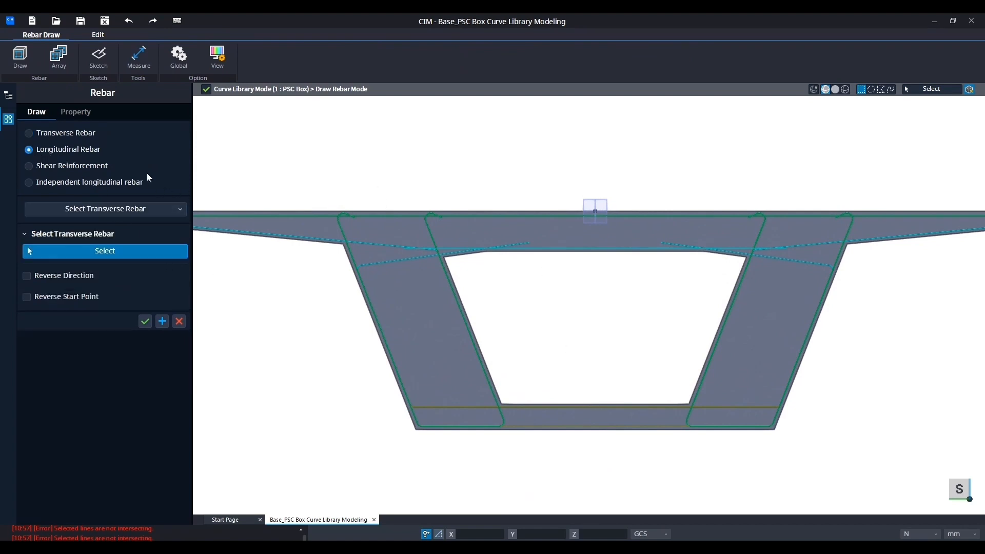
click(75, 112)
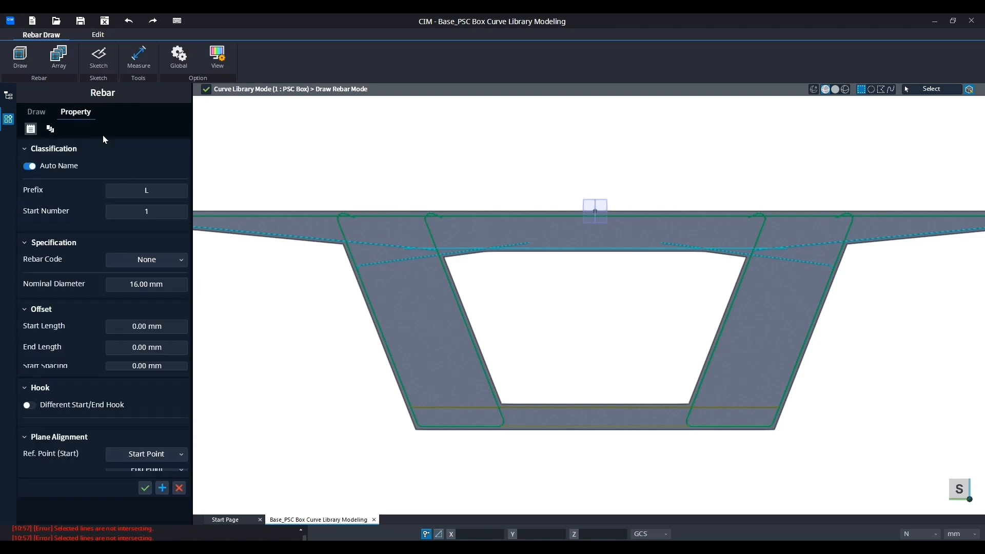
click(30, 166)
click(174, 191)
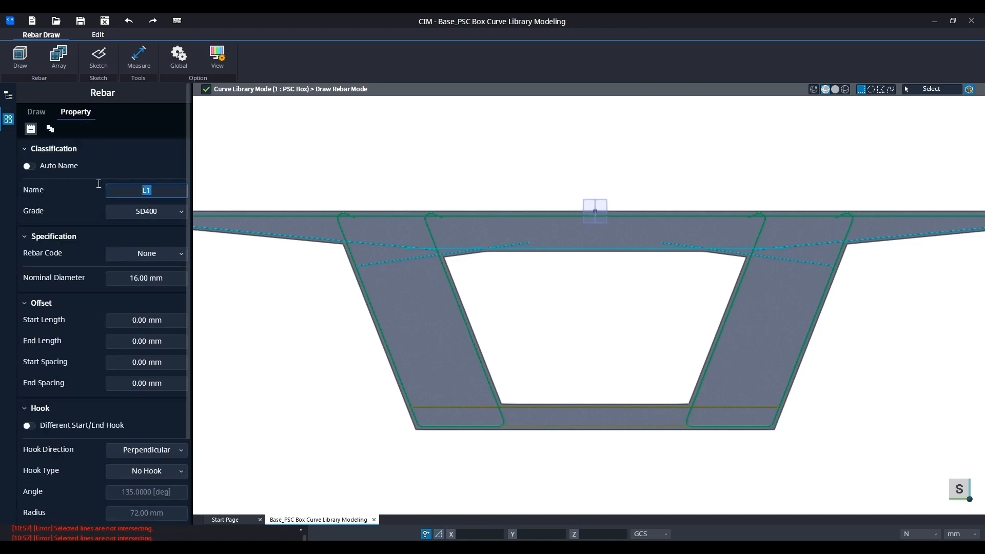
text(TL1)
click(162, 255)
click(160, 296)
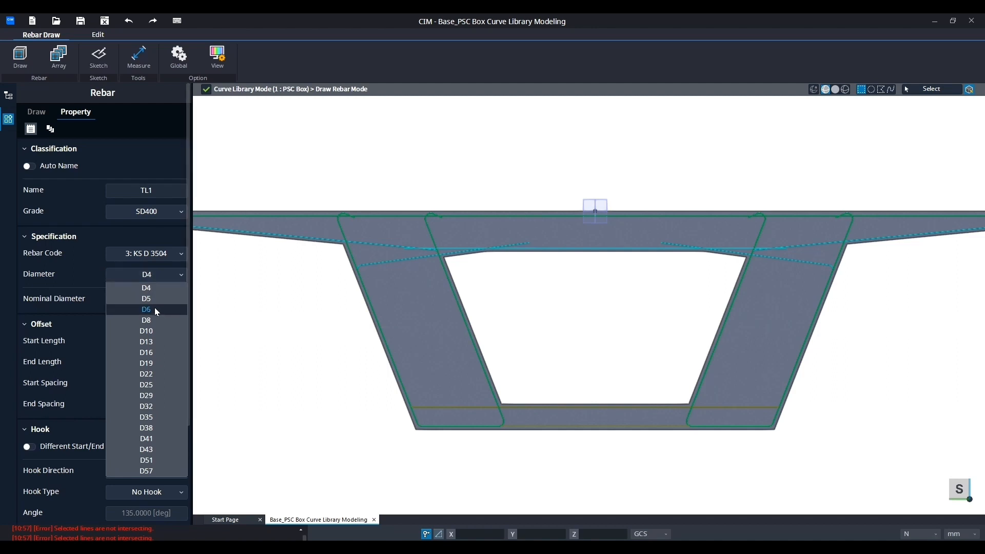
click(149, 342)
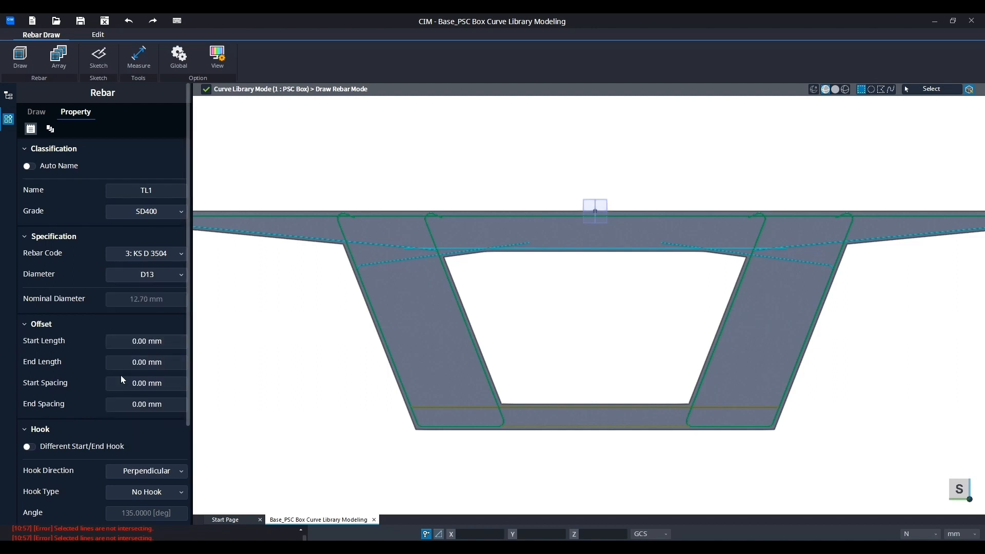
Set the longitudinal rebar's adjustable spacing to 250 mm
scroll(135, 409, down, 2)
scroll(137, 408, up, 2)
click(50, 129)
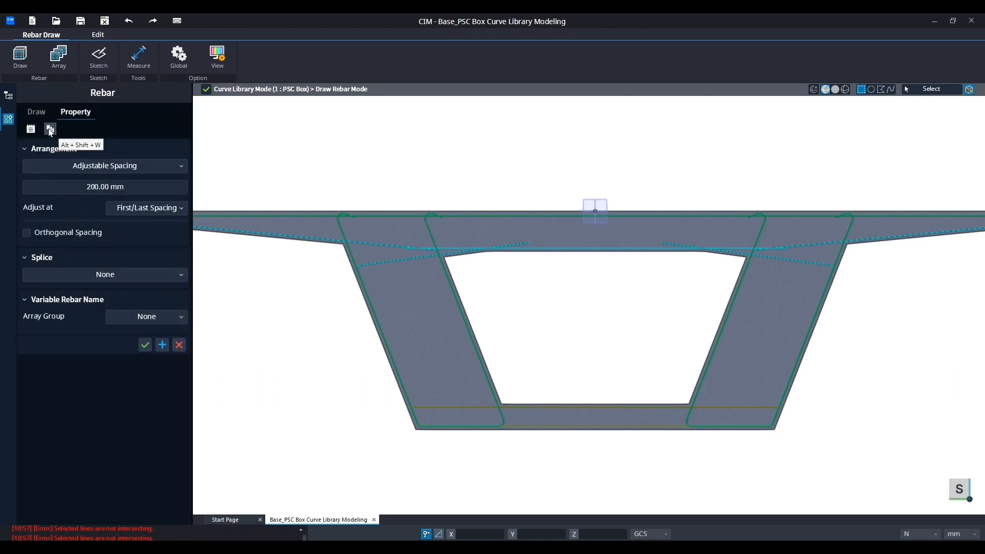
click(126, 186)
text(250)
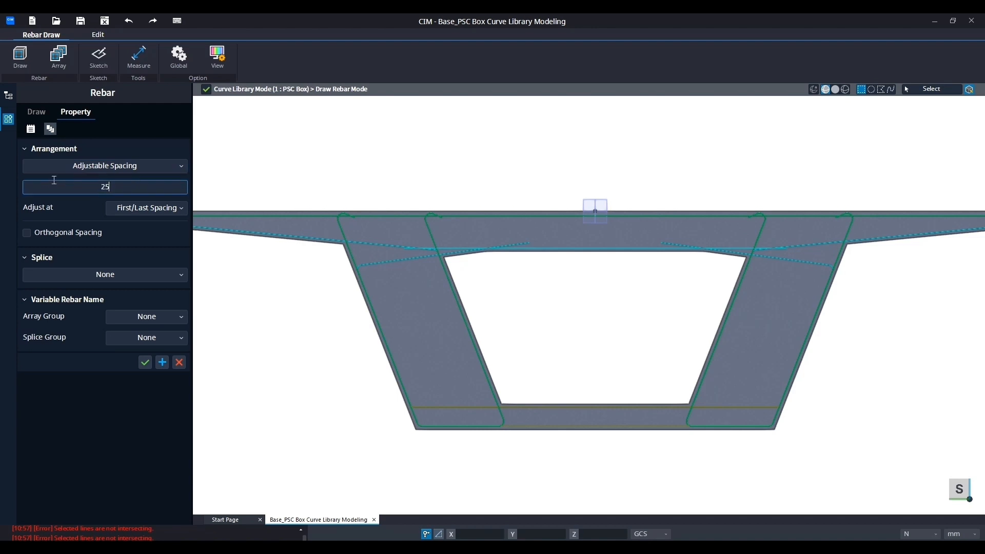
key(Return)
key(Return)
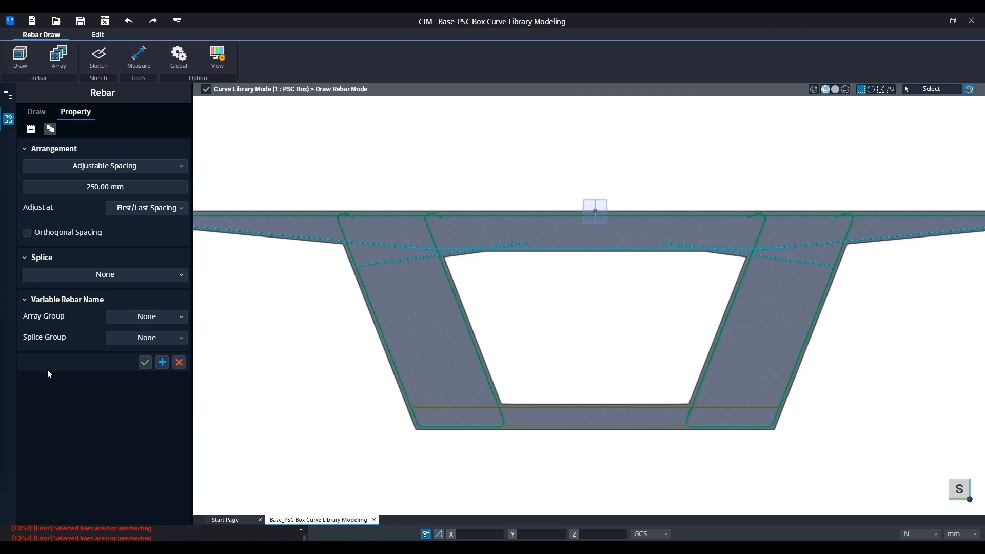
Create longitudinal rebars TL1 along the top slab's upper transverse rebar with Reverse Direction enabled
click(37, 112)
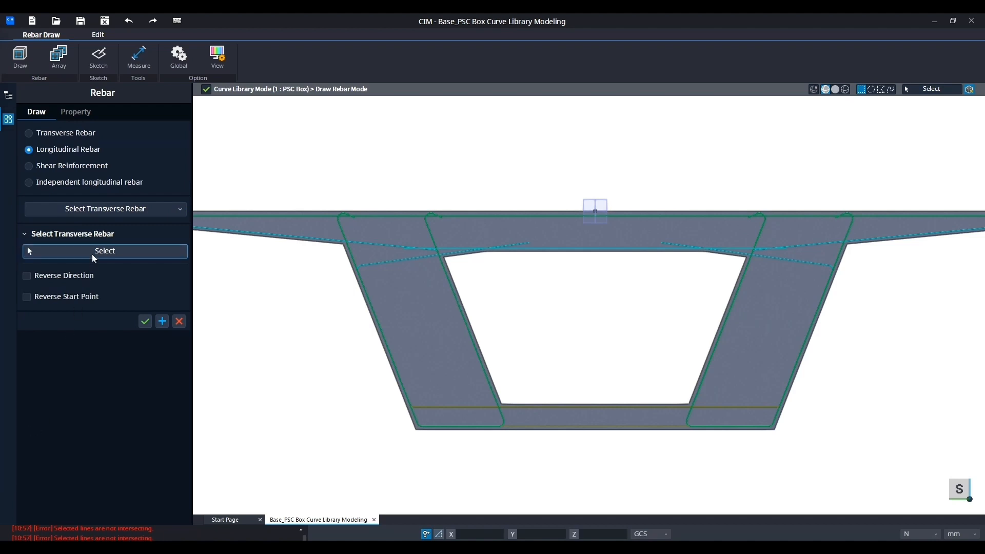
click(123, 251)
click(471, 220)
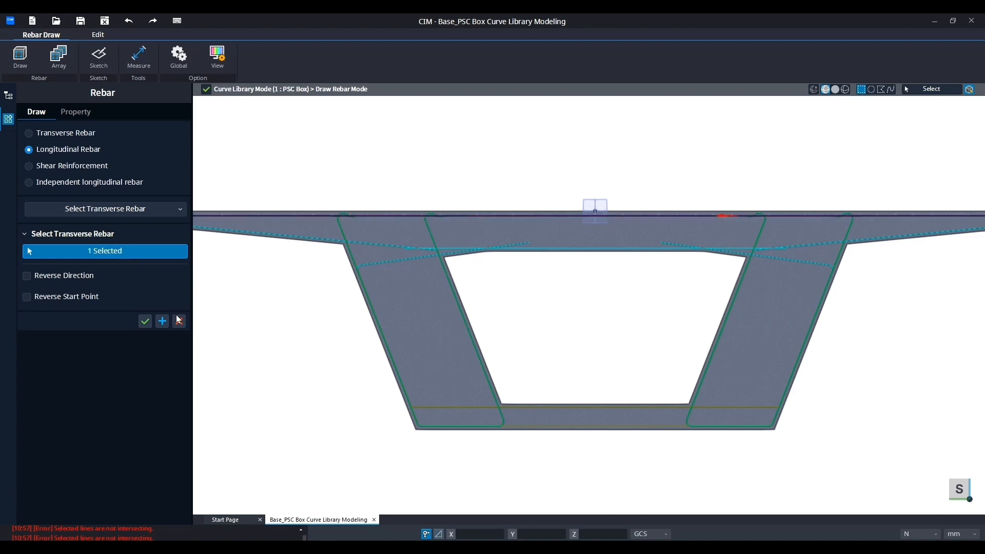
click(27, 277)
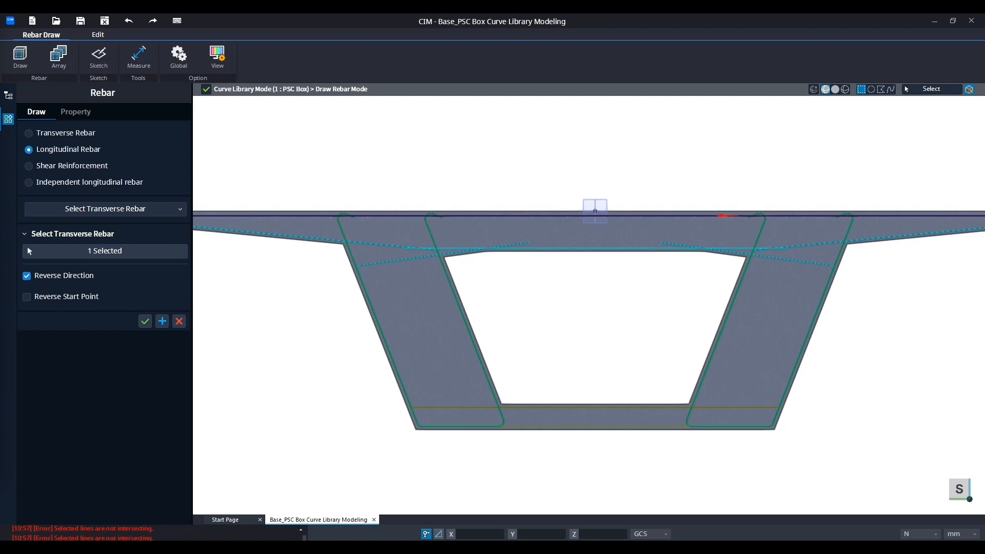
click(162, 321)
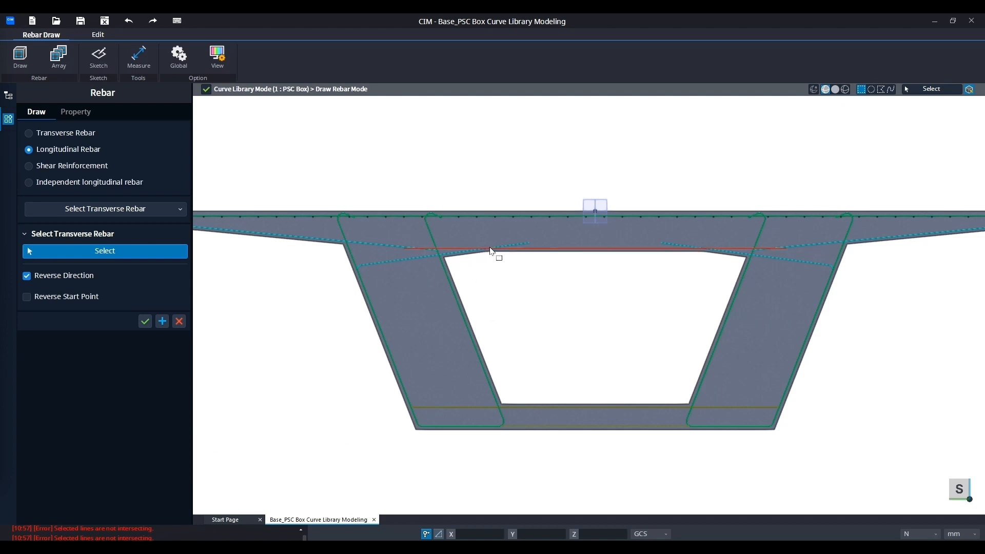
Switch the longitudinal rebar's arrangement to User Defined with spacing 135, 13@250 mm
click(75, 113)
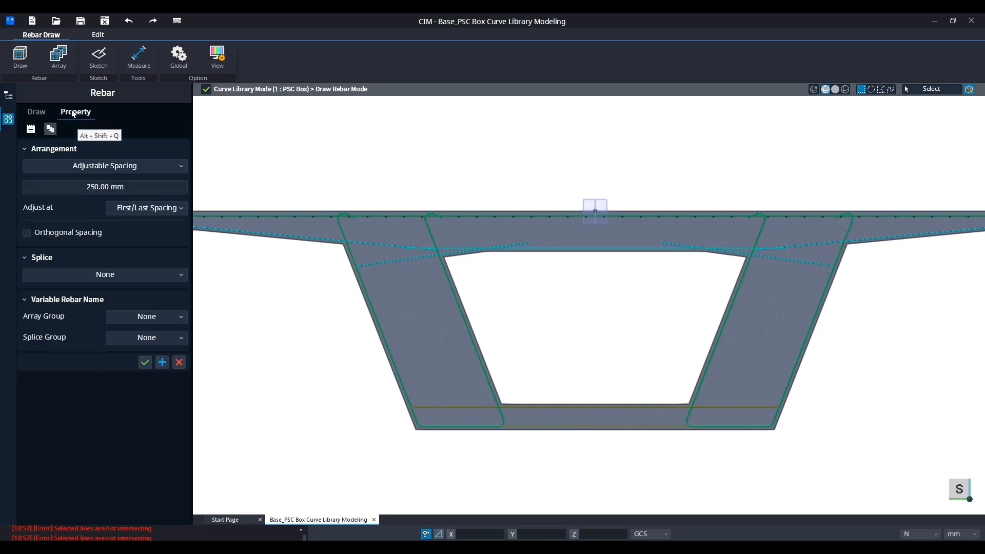
click(31, 129)
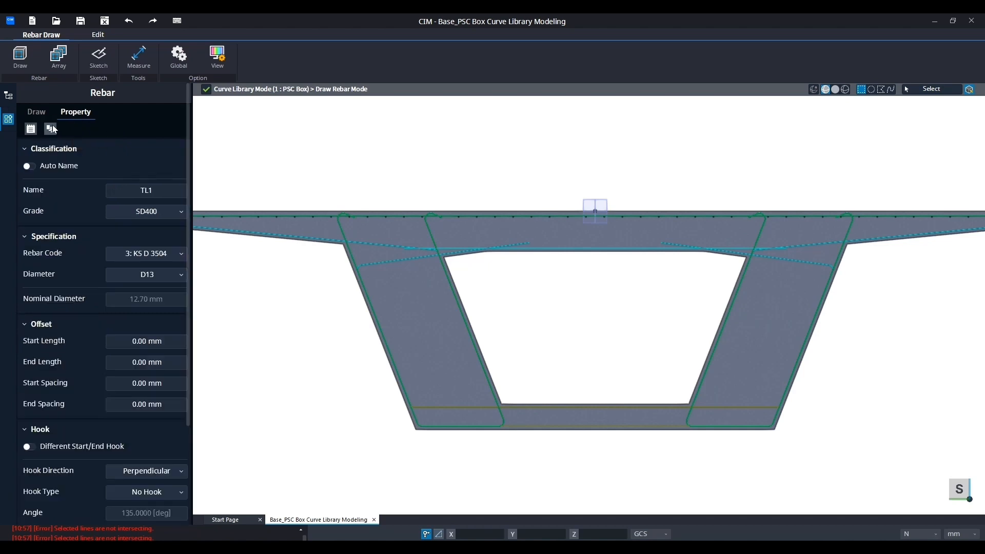
click(52, 129)
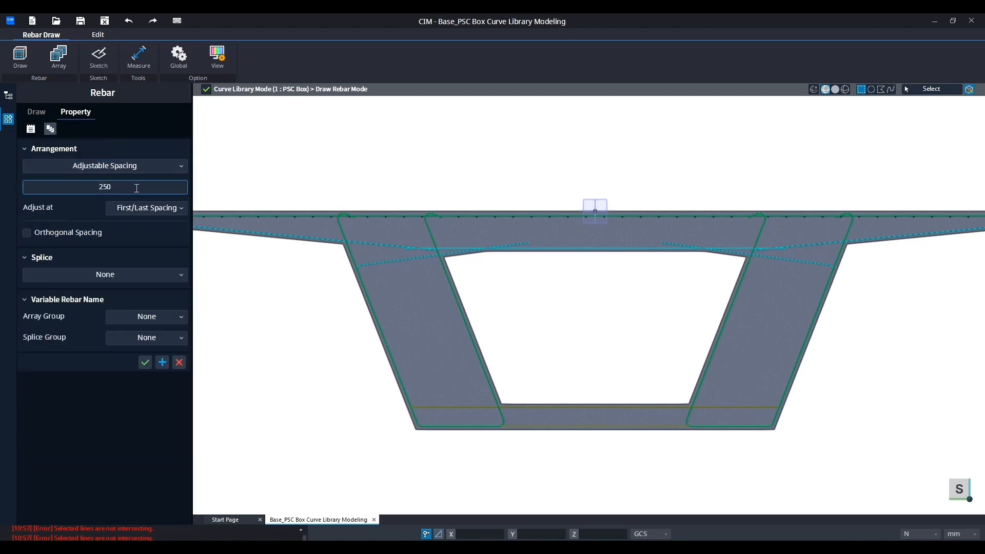
click(127, 166)
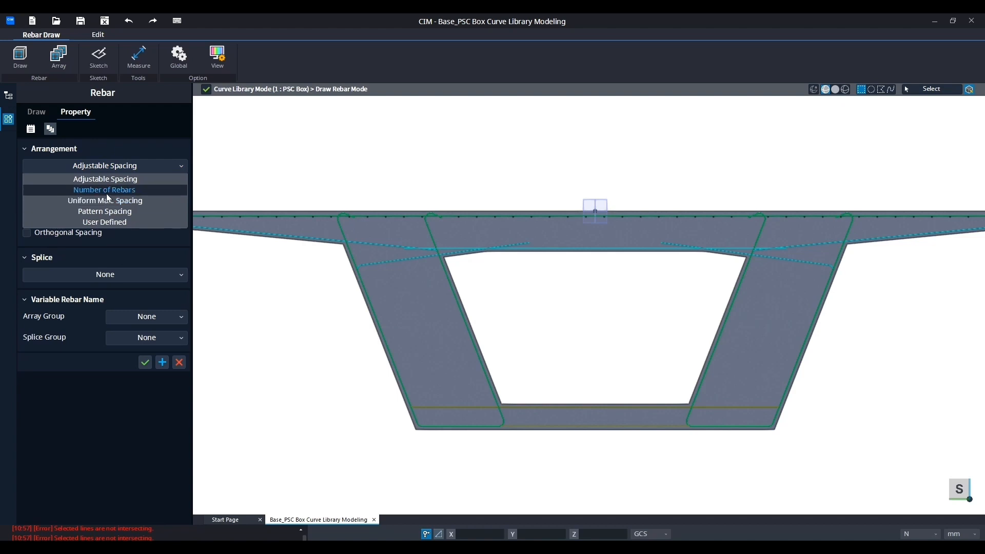
click(106, 221)
click(131, 186)
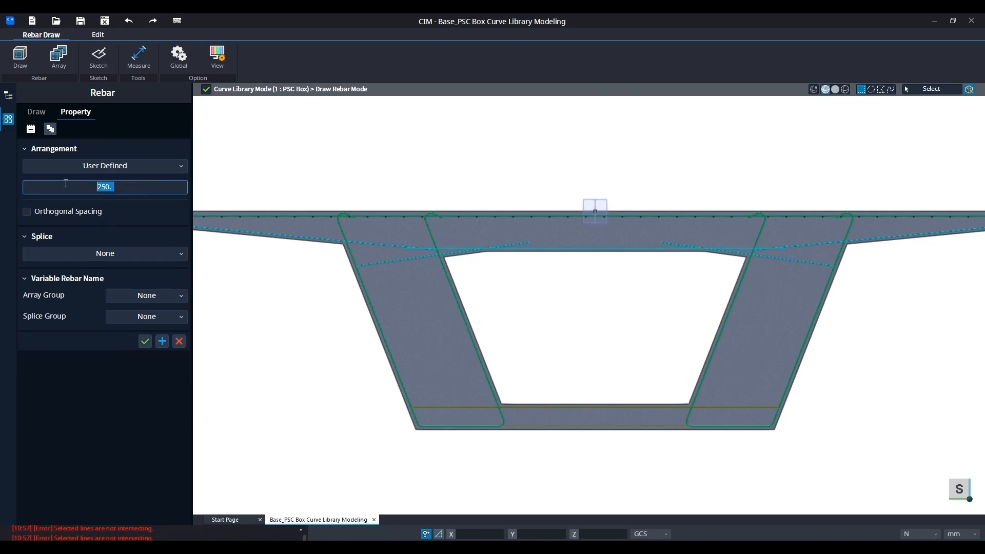
text(135., 13@250)
Name the longitudinal rebar TL2L and enable orthogonal spacing along the X-Axis
click(34, 130)
click(35, 131)
click(35, 130)
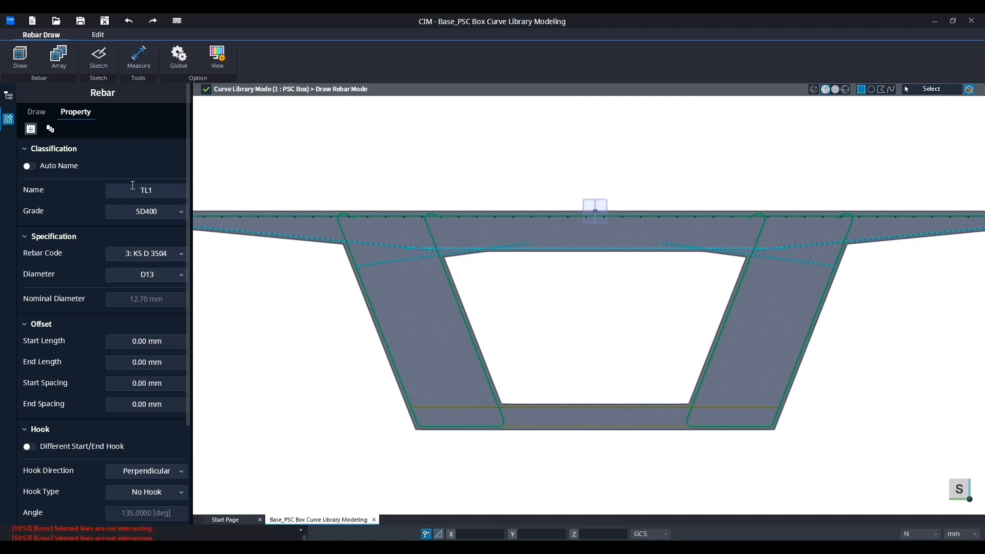
mouse_move(156, 190)
mouse_down()
mouse_move(111, 193)
mouse_move(158, 195)
mouse_up()
text(2)
key(BackSpace)
key(BackSpace)
text(2L)
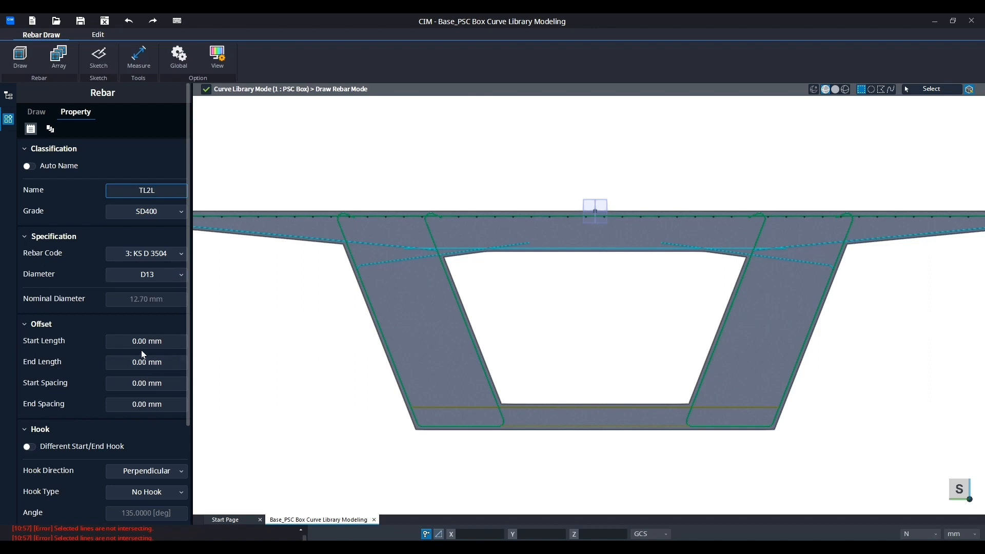
click(51, 130)
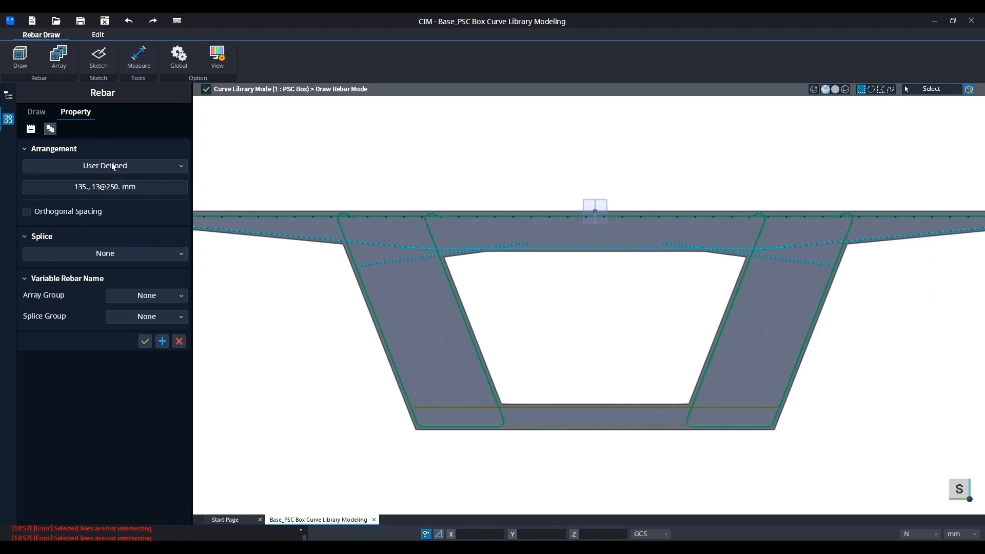
click(27, 212)
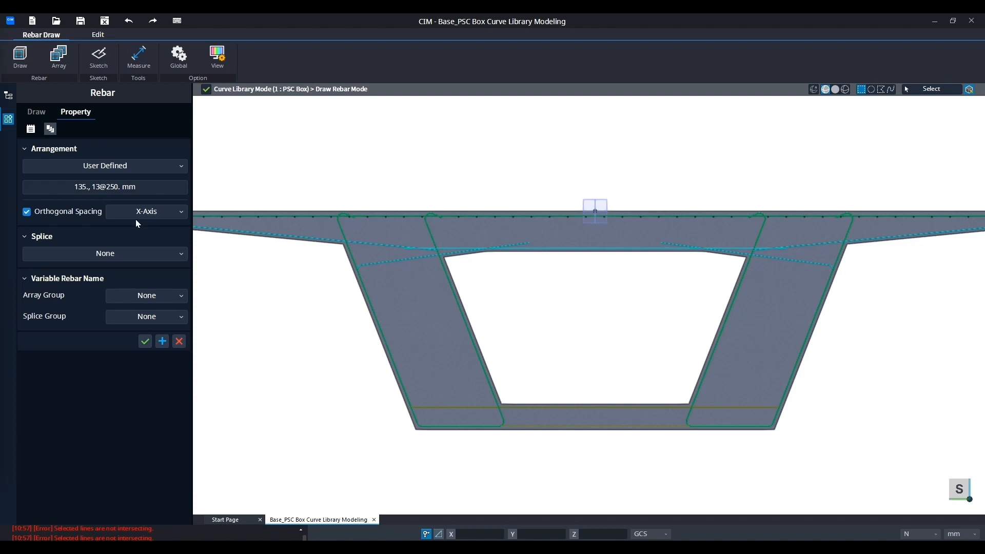
Create longitudinal rebars TL2L along the left cantilever's lower transverse rebar with Reverse Direction enabled
click(36, 112)
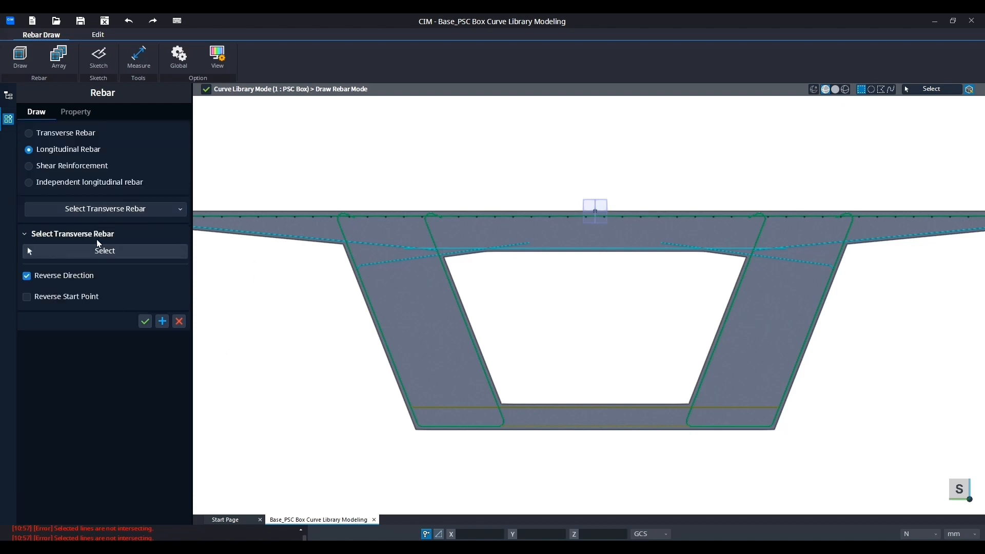
click(96, 252)
scroll(282, 233, up, 5)
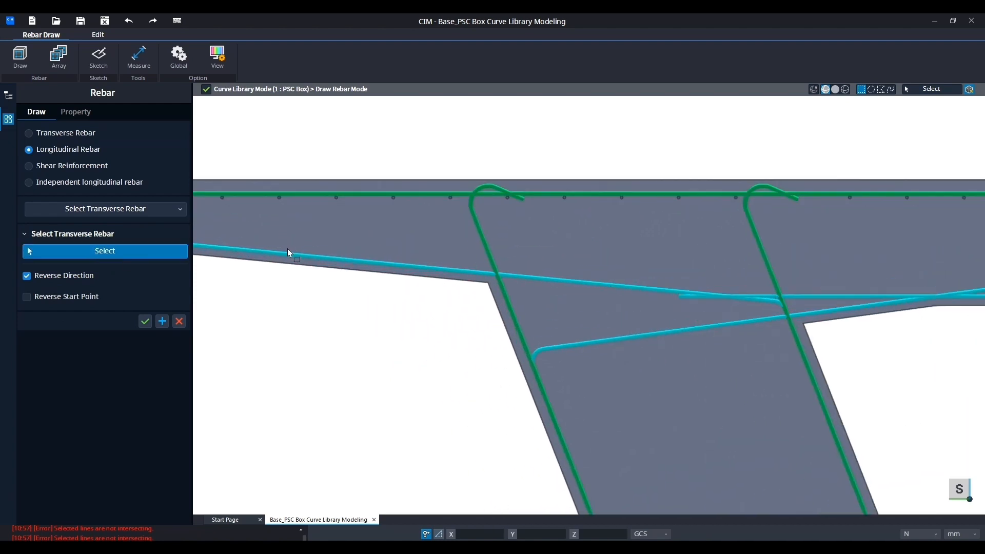
click(288, 254)
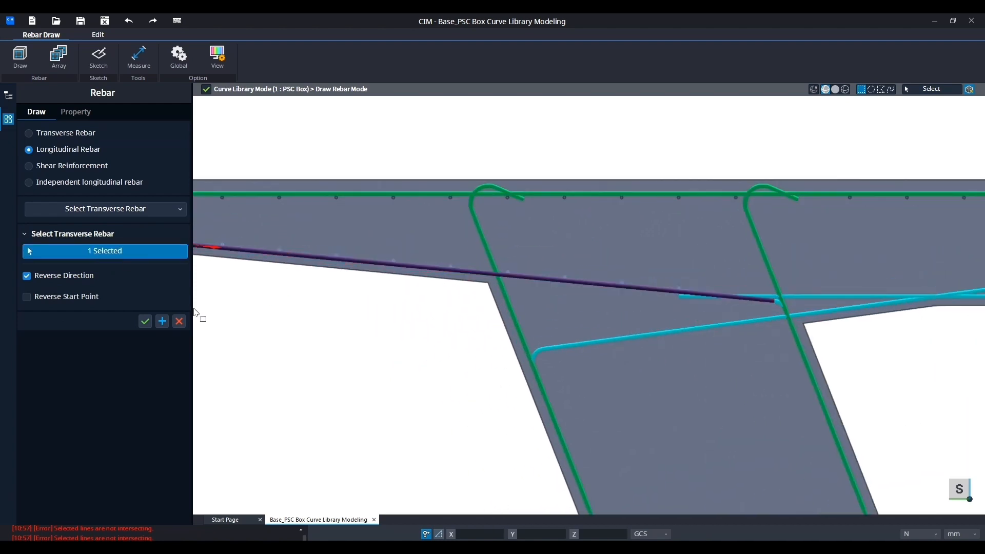
scroll(324, 306, down, 2)
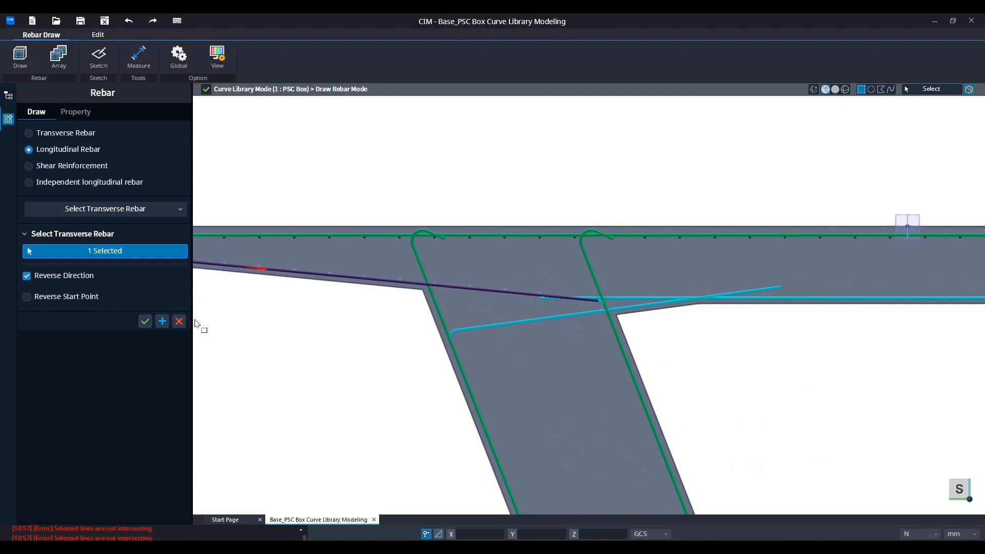
click(162, 322)
Change the longitudinal rebar name to TL2R for the opposite cantilever
click(85, 113)
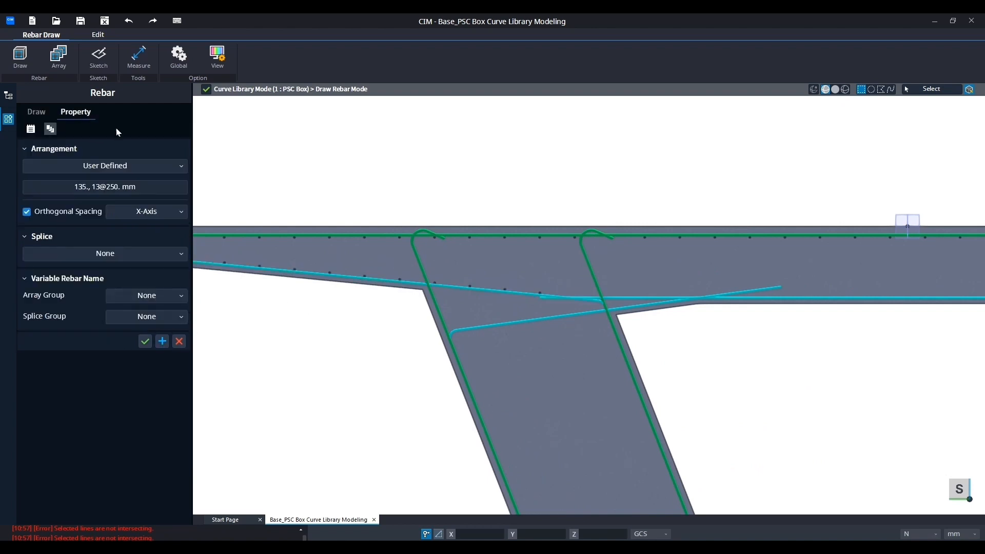
click(49, 129)
click(163, 191)
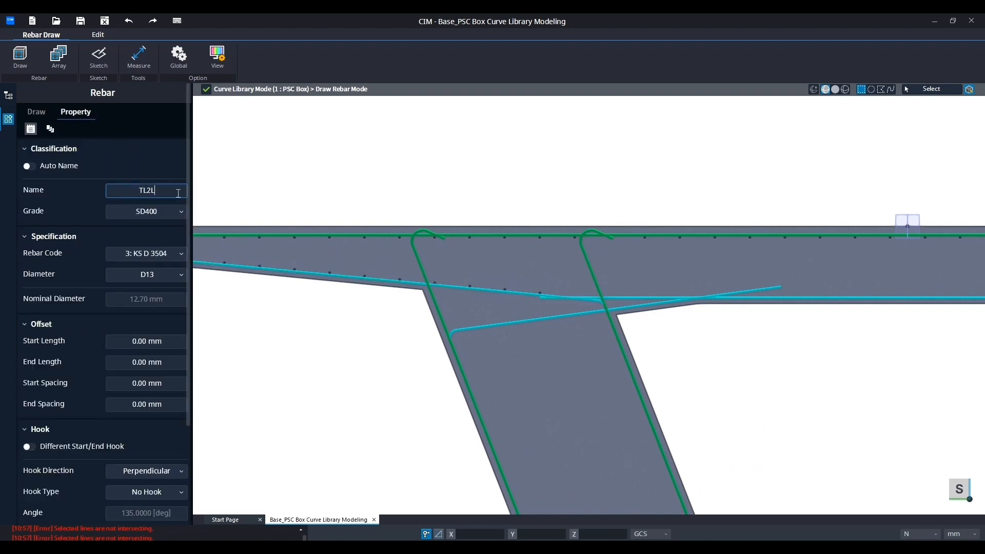
key(BackSpace)
text(R)
Create longitudinal rebars TL2R along the right cantilever's lower transverse rebar with Reverse Direction disabled
click(37, 112)
scroll(242, 259, down, 5)
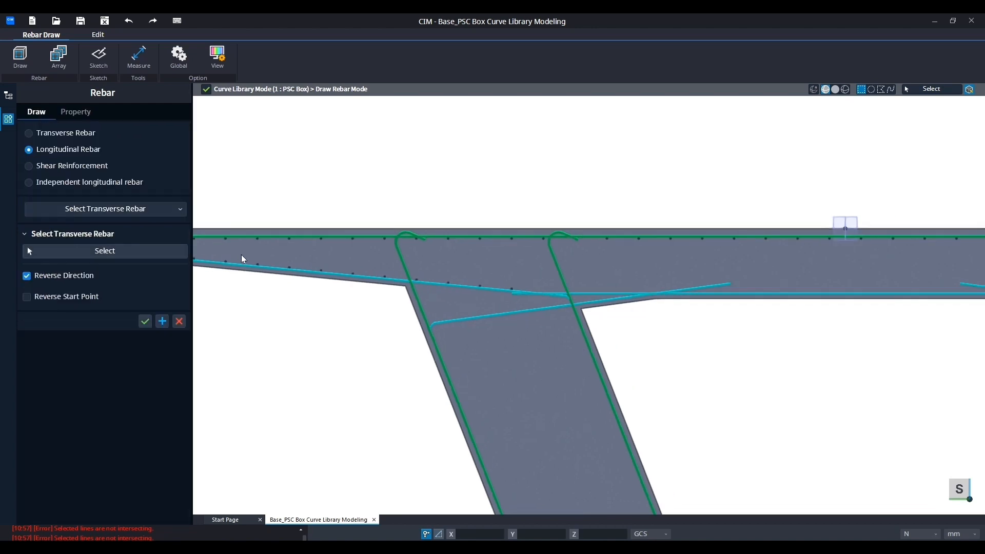
click(104, 251)
scroll(598, 275, up, 5)
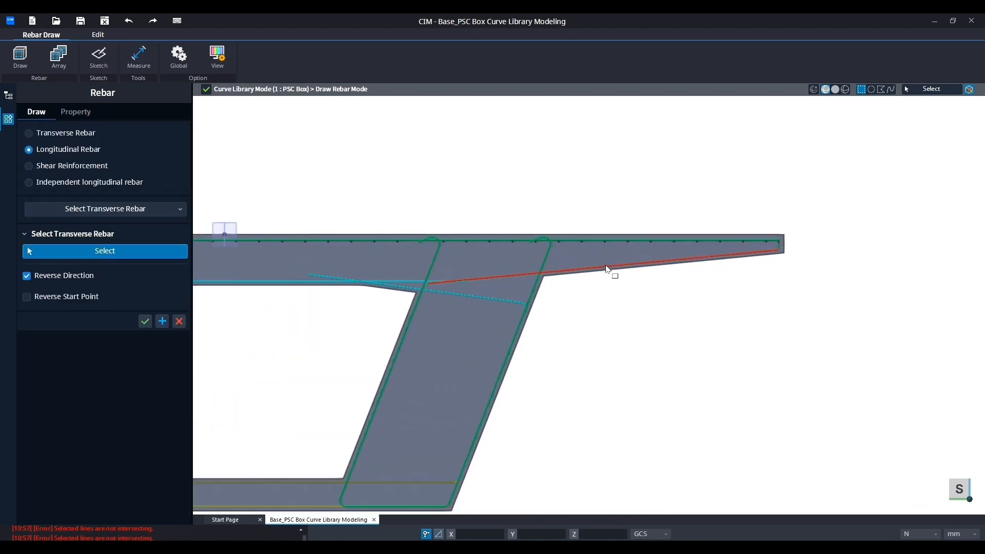
click(612, 267)
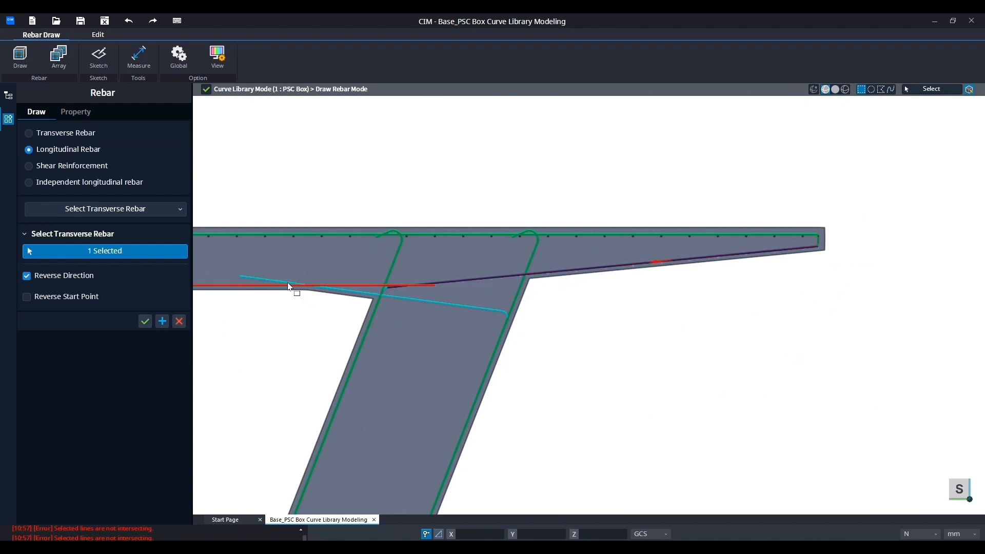
click(28, 276)
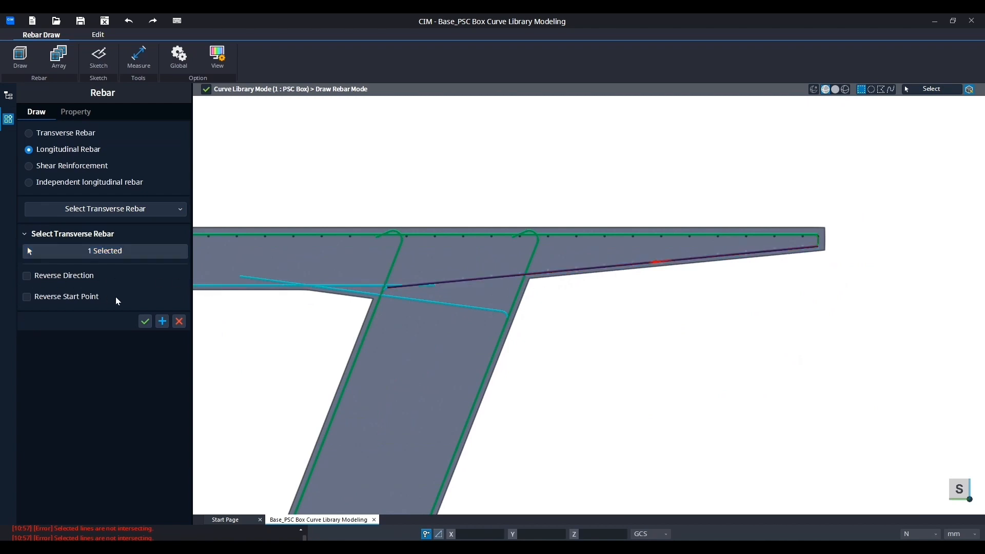
click(159, 322)
scroll(785, 341, down, 5)
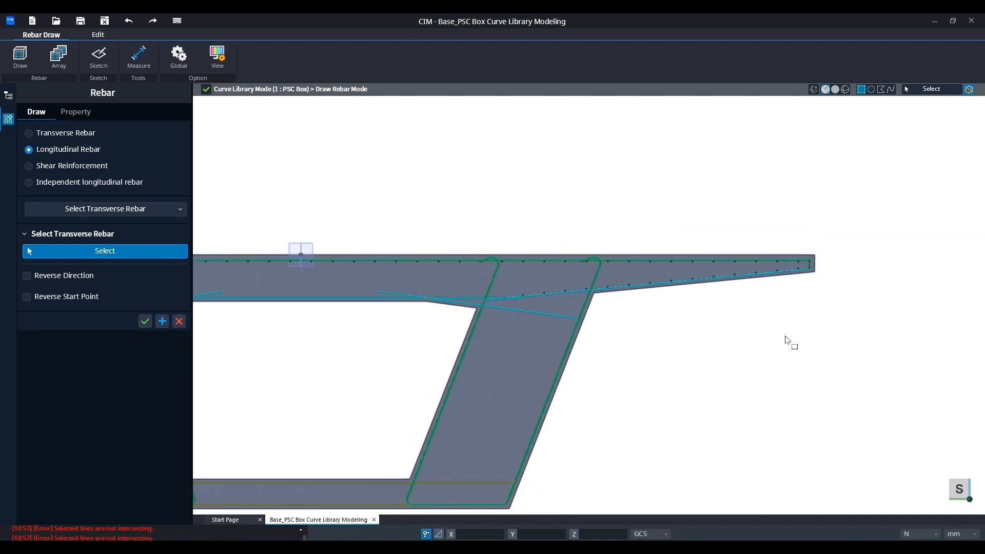
scroll(785, 341, down, 2)
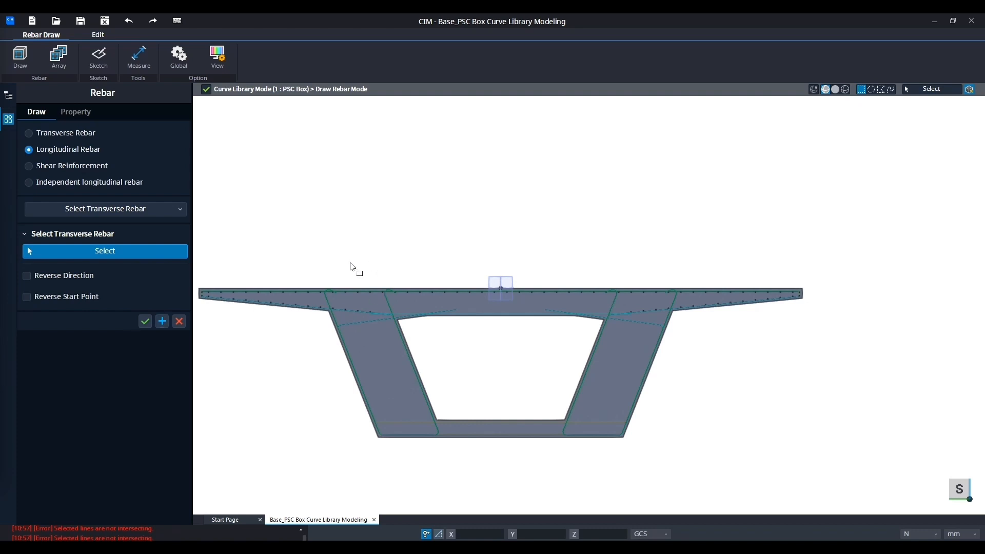
Rename the longitudinal rebar TL3 and switch its arrangement to Pattern Spacing
click(76, 113)
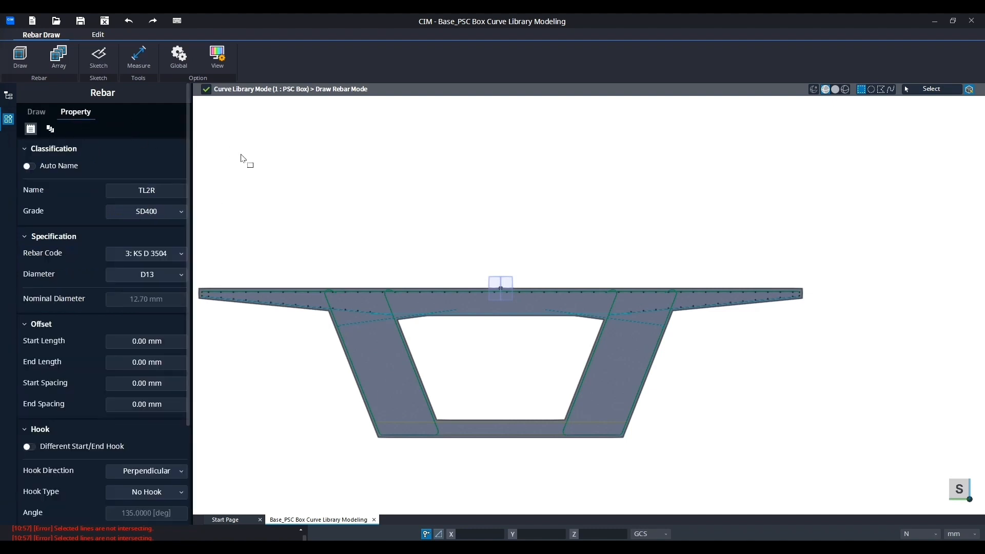
click(155, 189)
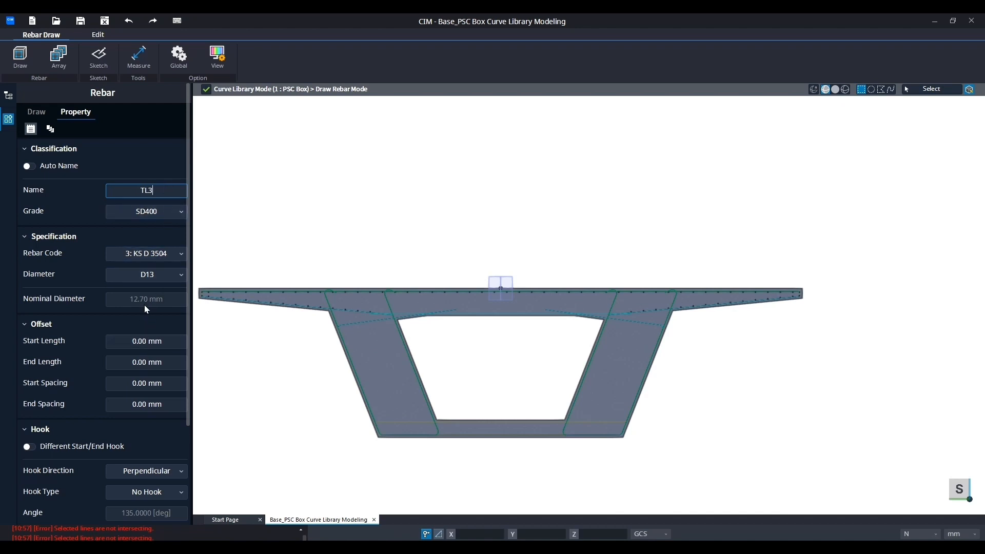
click(51, 129)
click(140, 185)
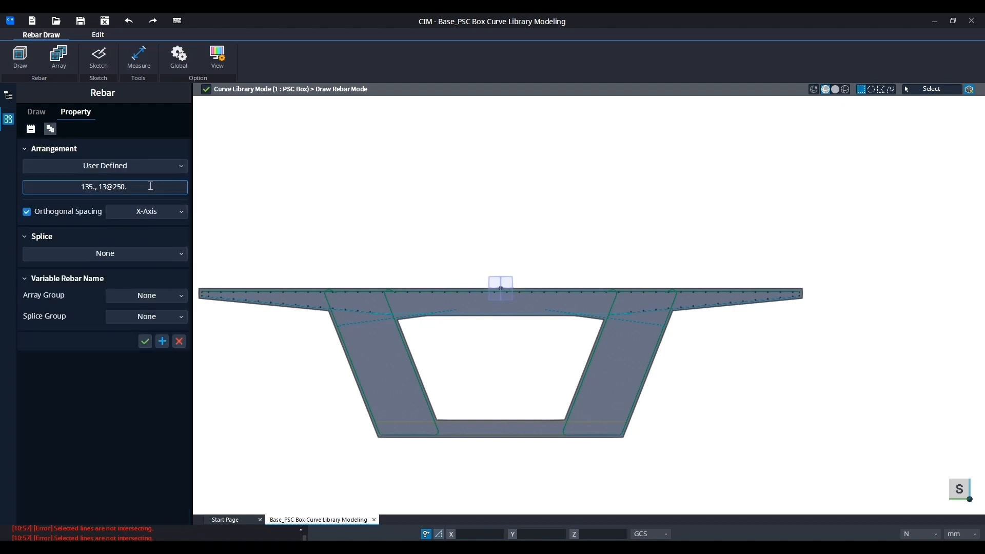
click(100, 165)
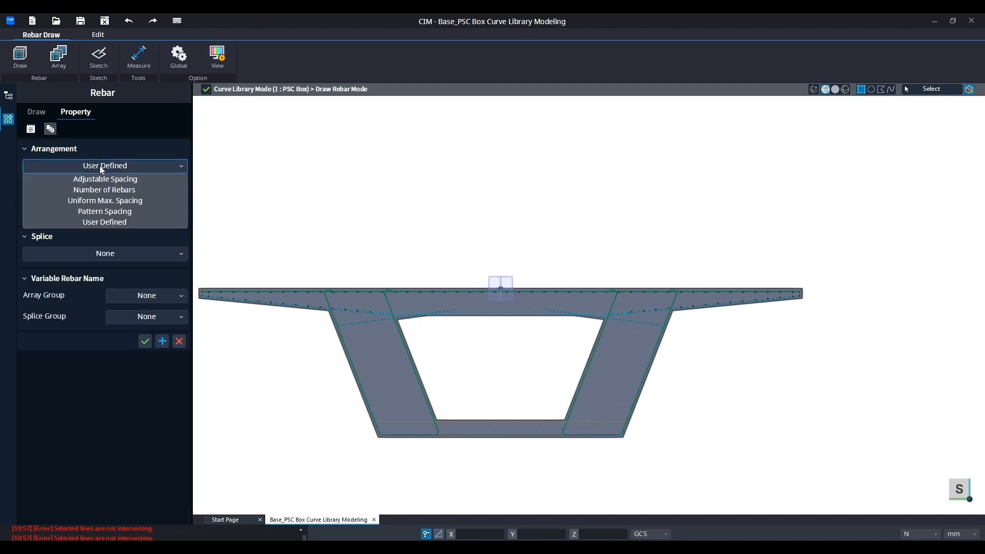
click(103, 211)
Set the pattern spacing to 2@250, 34@125, 2@250 mm and turn off orthogonal spacing
drag(67, 184, 177, 184)
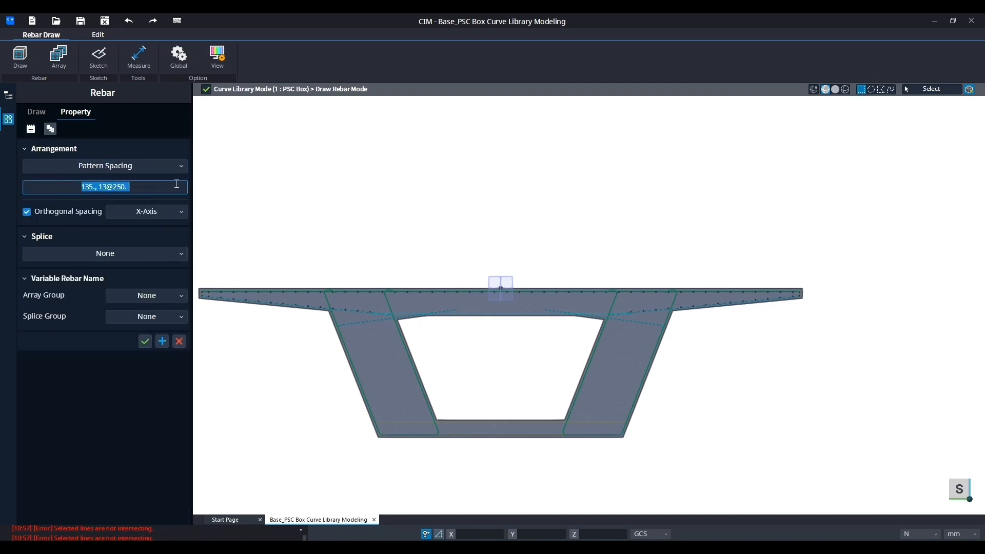
text(2@)
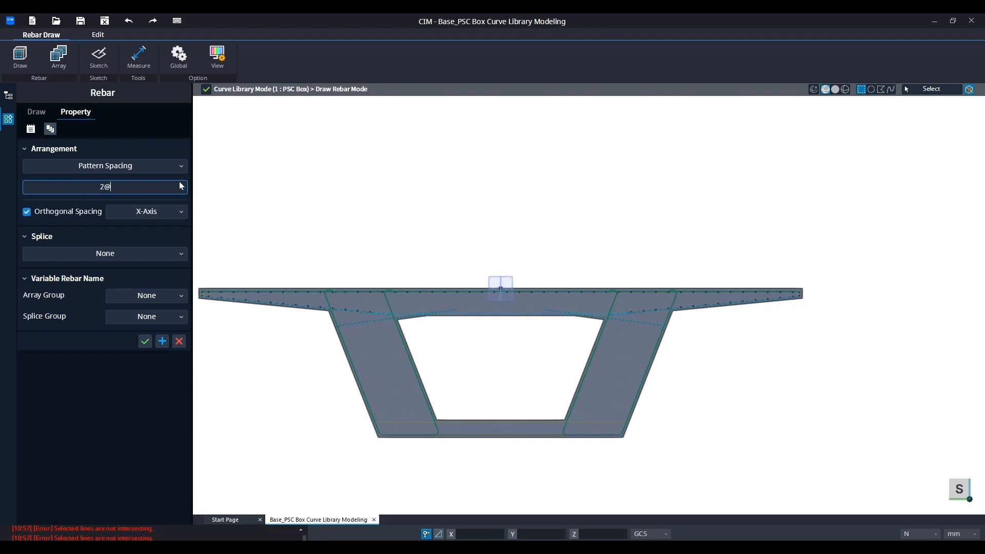
text(250,)
key(BackSpace)
key(BackSpace)
text(., 34@125., 2@250)
key(Return)
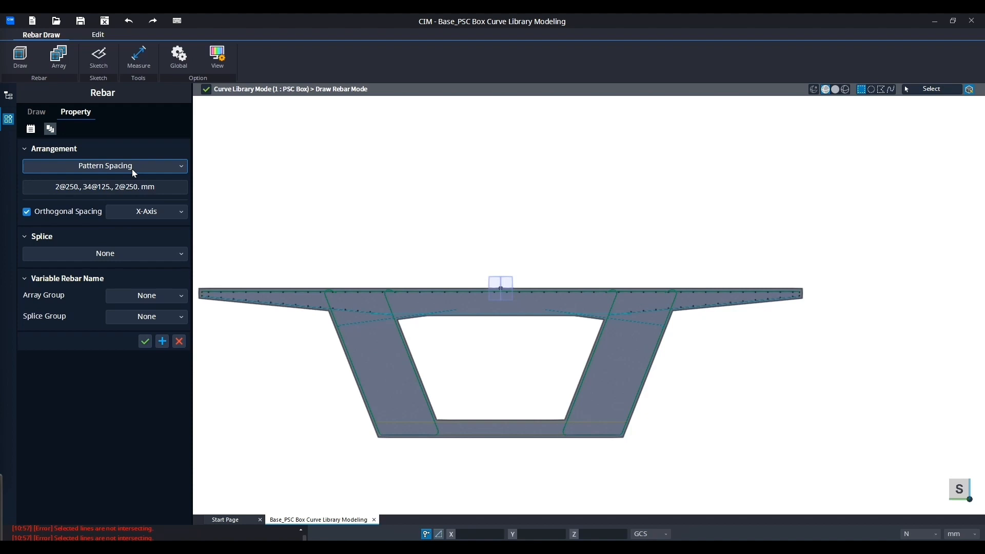
click(28, 212)
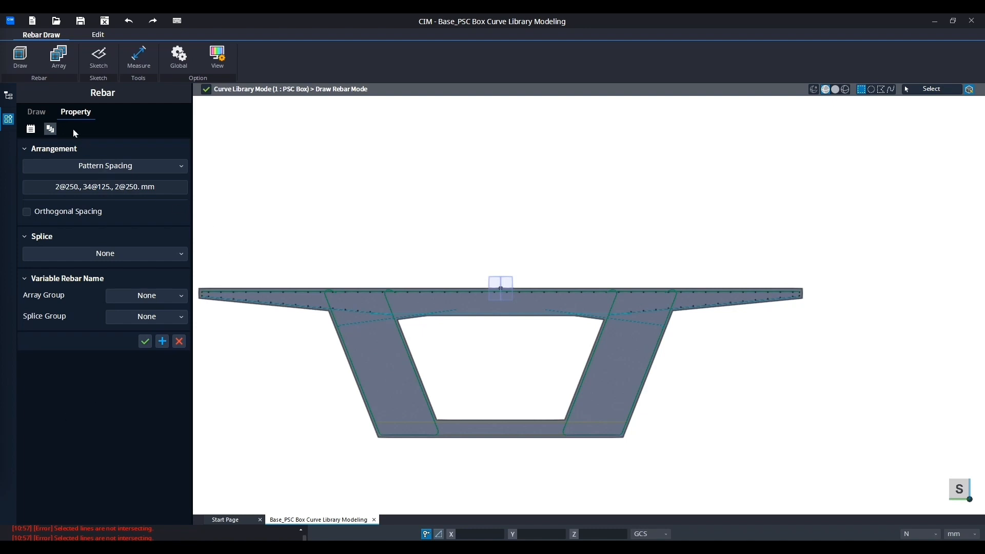
Create longitudinal rebars TL3 along the top slab's lower transverse rebar between the webs with Reverse Direction enabled
click(37, 111)
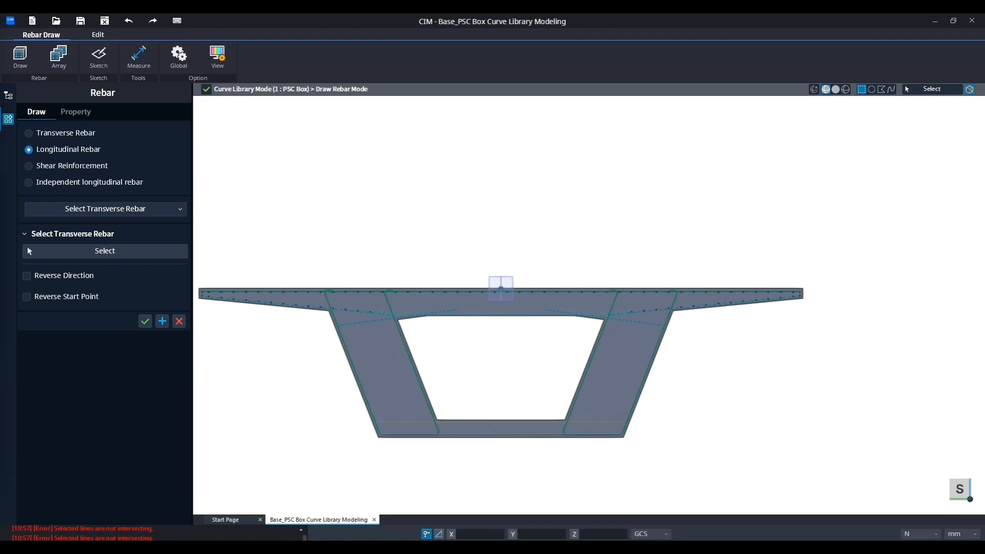
click(116, 250)
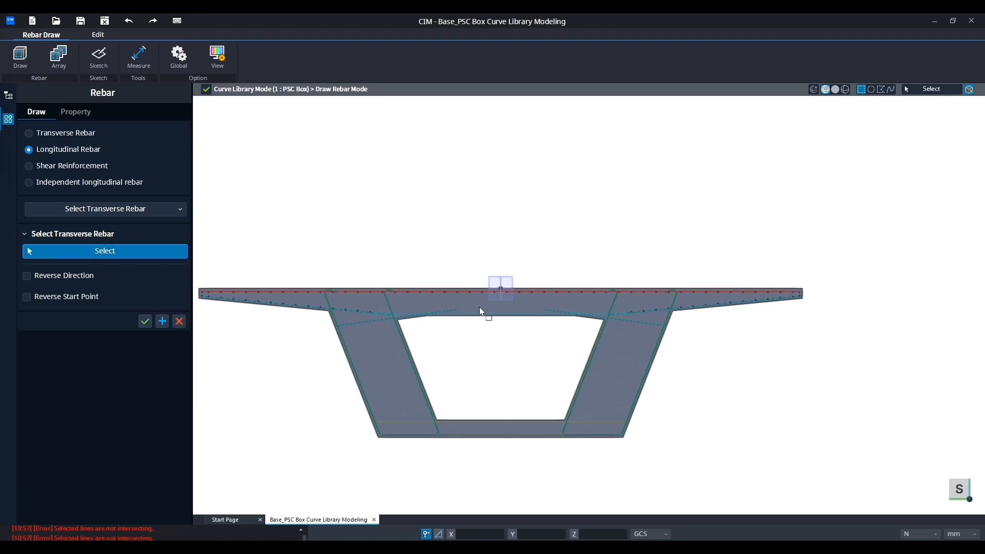
scroll(486, 319, up, 3)
click(487, 320)
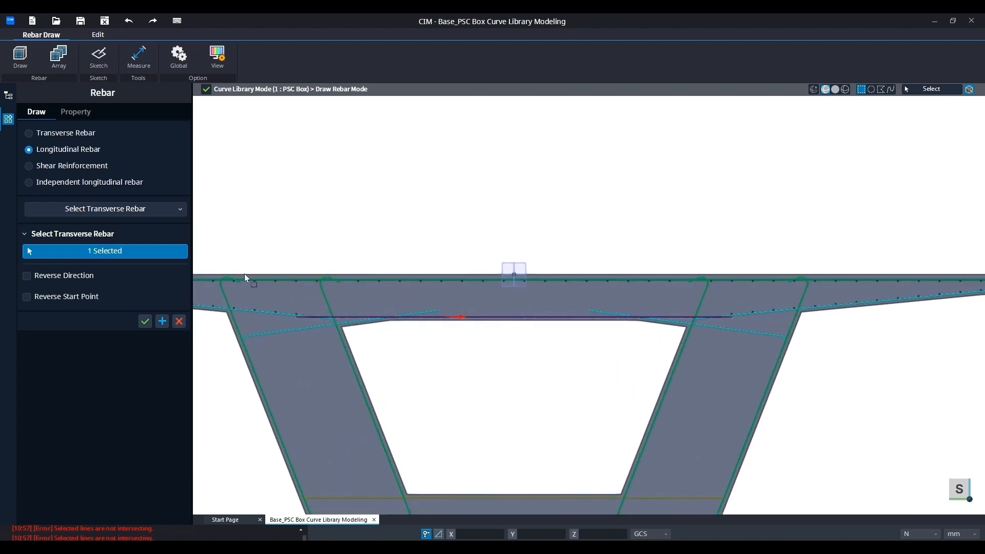
click(27, 276)
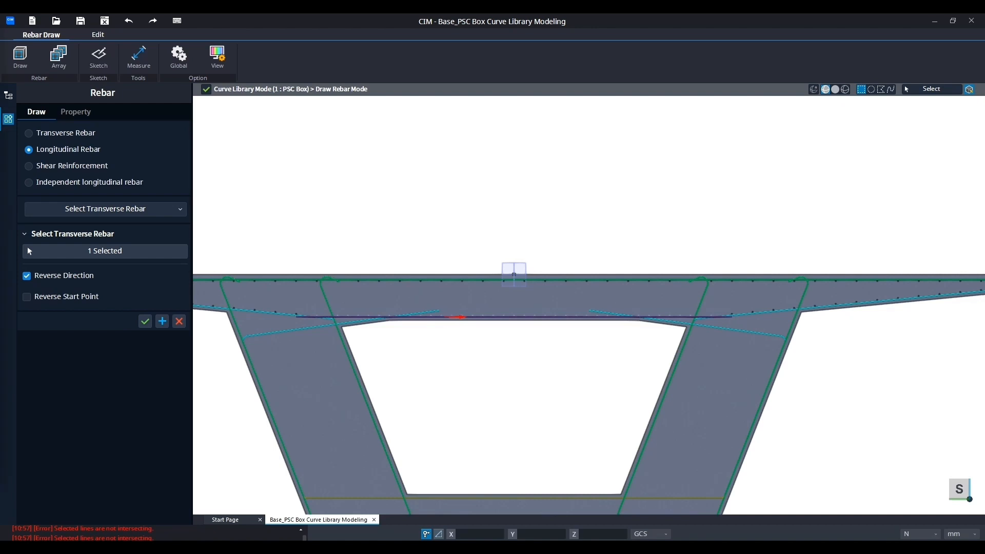
click(162, 321)
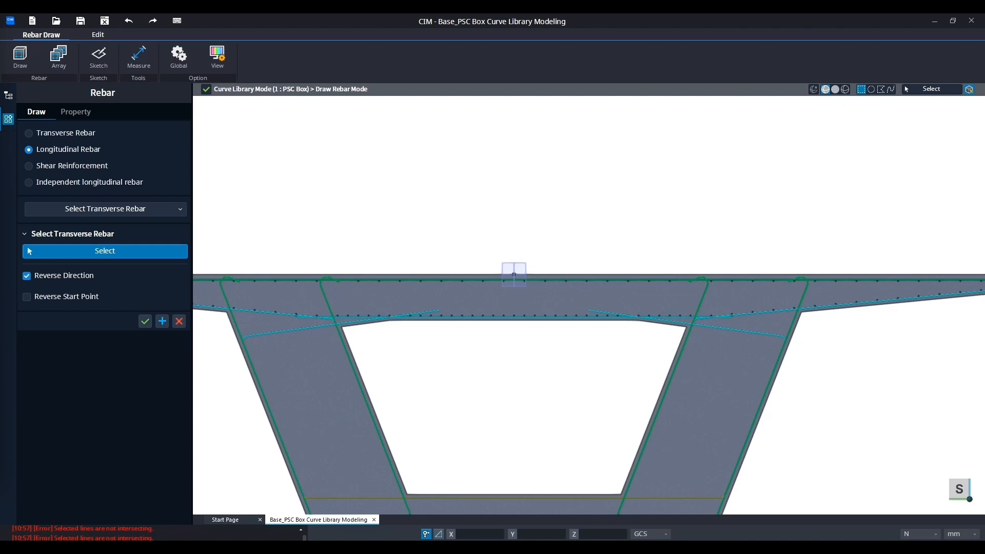
middle_drag(431, 191, 473, 154)
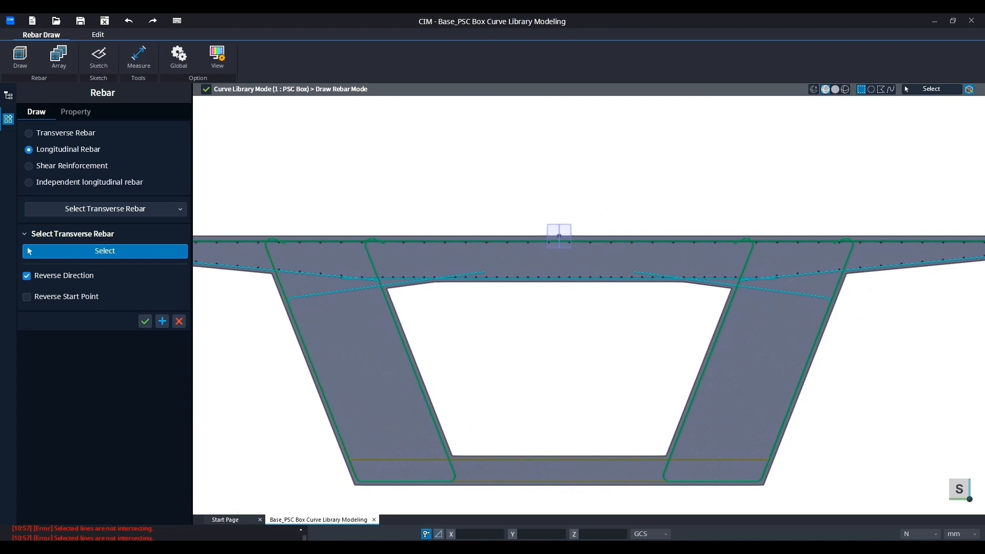
Switch the longitudinal rebar arrangement to User Defined with a spacing of 8@250 mm
click(76, 117)
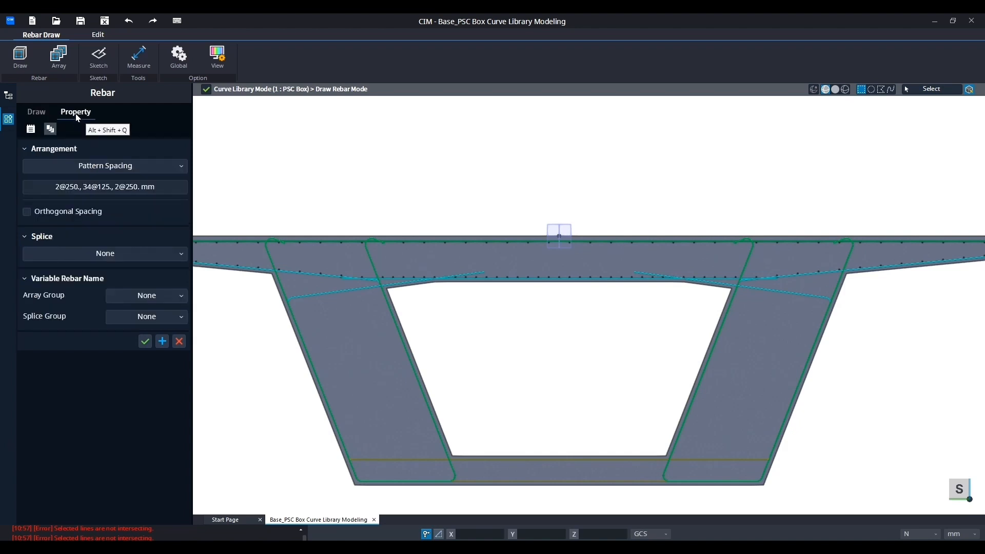
click(103, 165)
click(98, 221)
click(163, 187)
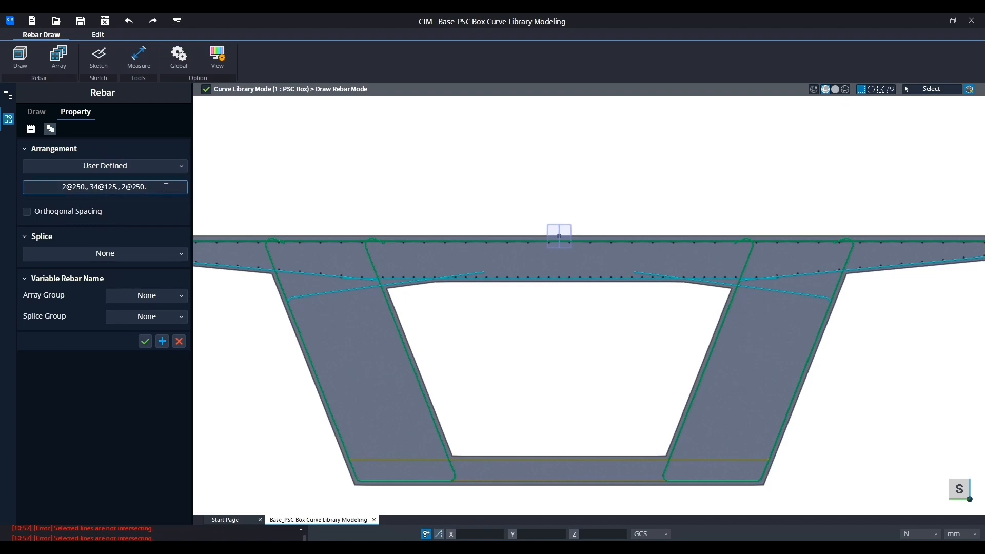
drag(166, 187, 46, 185)
text(8@250. mm)
Rename the longitudinal rebar HL1 and set its start spacing offset to 310 mm
click(36, 130)
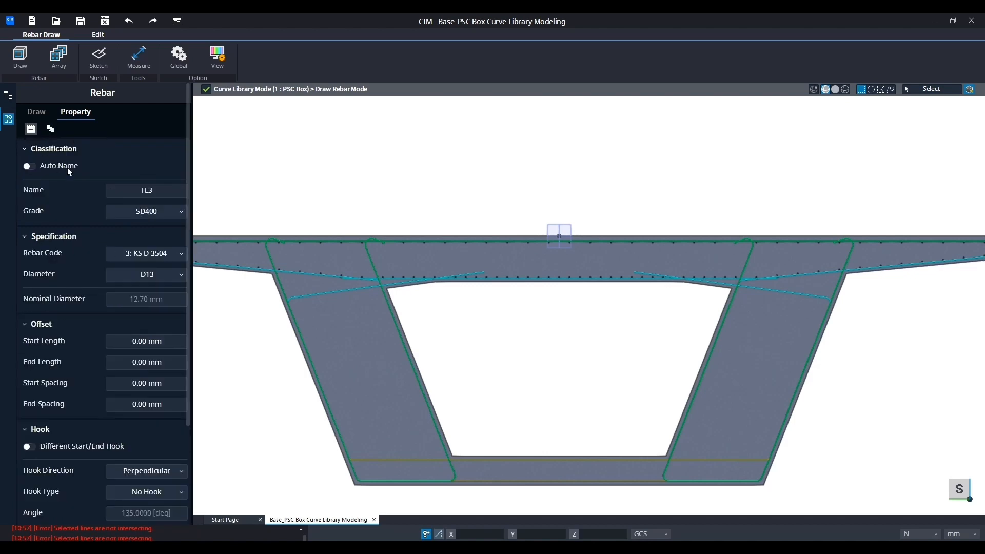
double_click(112, 191)
text(HL1)
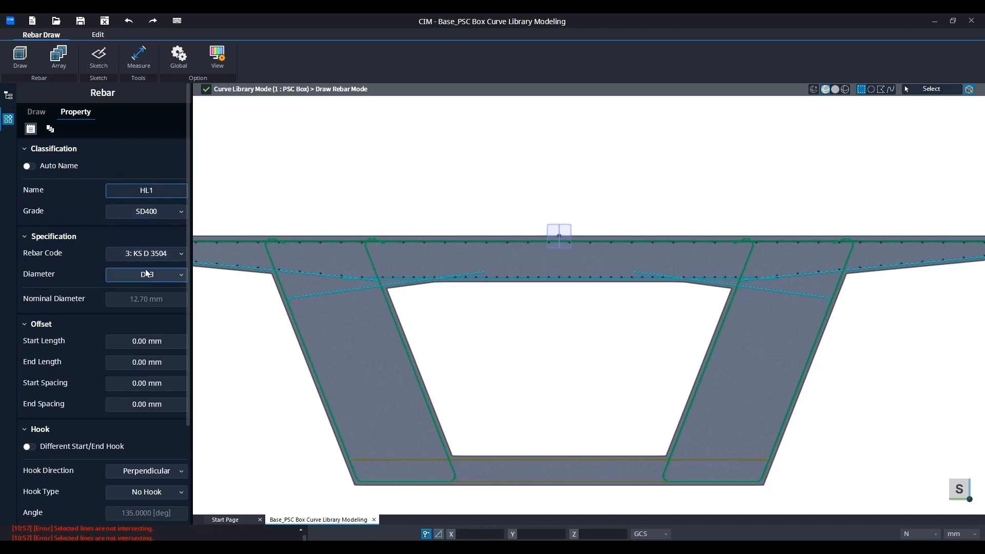
click(117, 384)
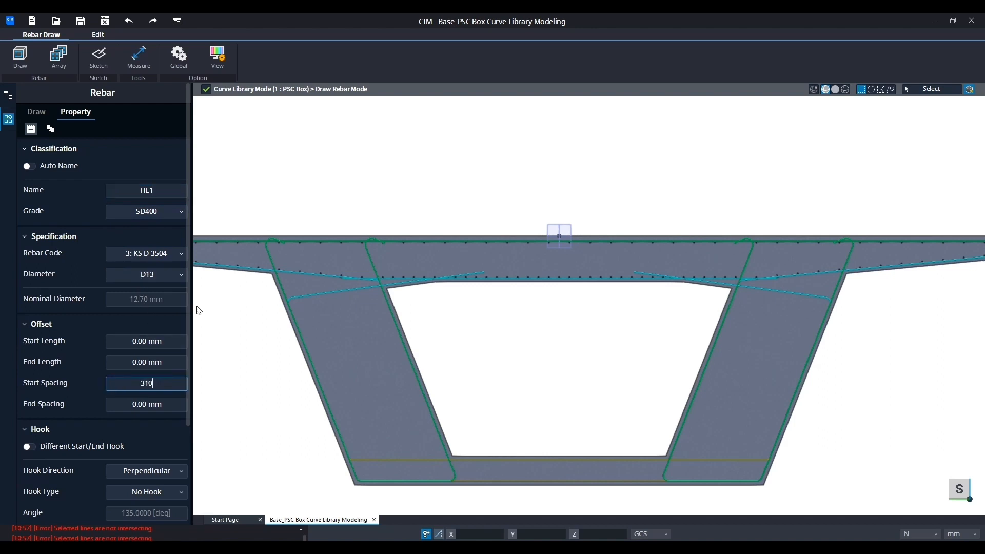
click(168, 366)
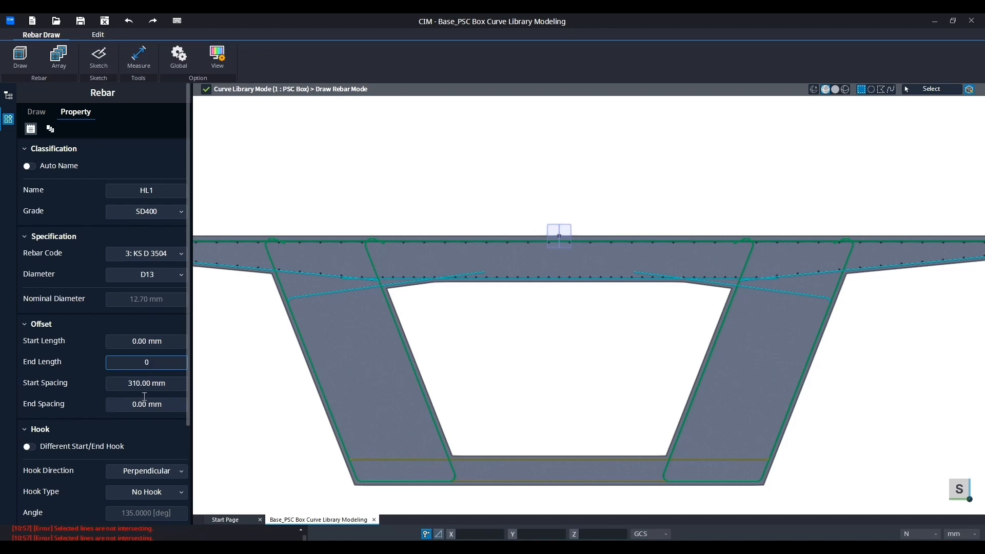
click(36, 112)
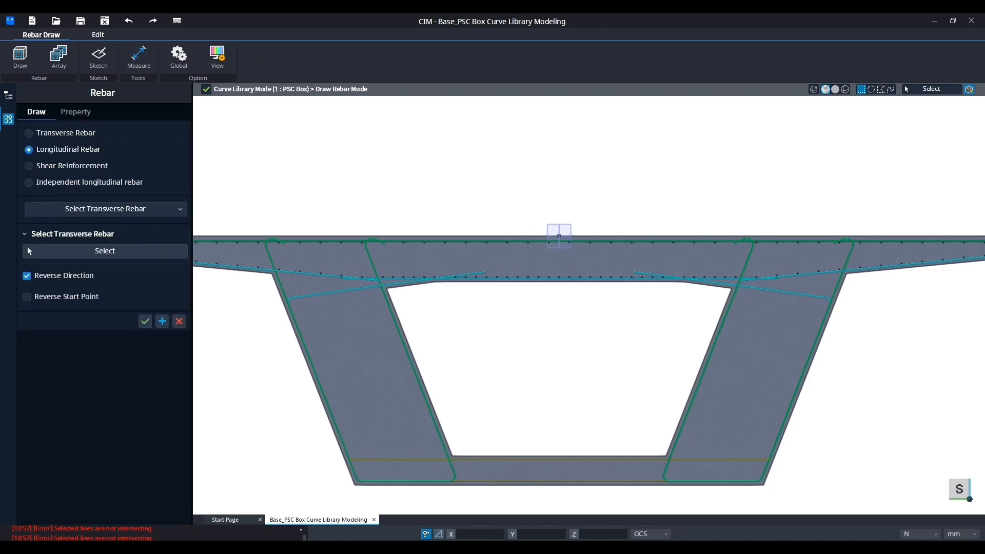
Enable orthogonal spacing along the X-Axis for the HL1 arrangement
click(75, 111)
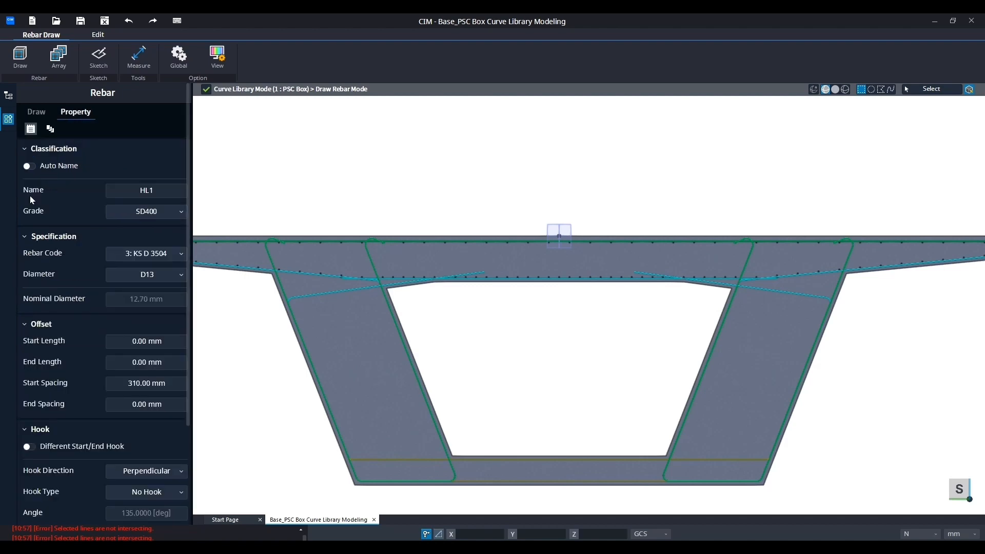
click(51, 129)
click(26, 212)
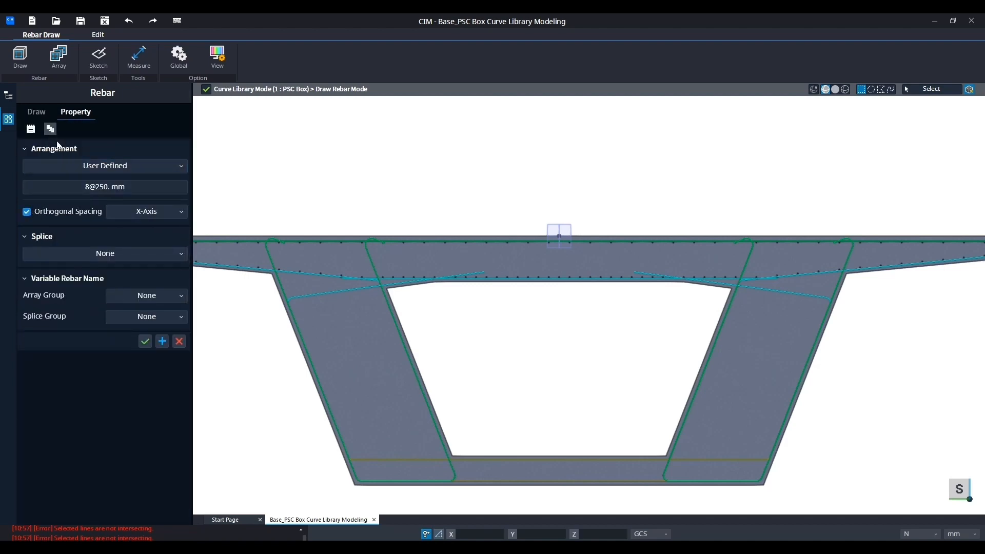
Create longitudinal rebars HL1 along the left haunch's inclined transverse rebar with Reverse Direction enabled
click(36, 112)
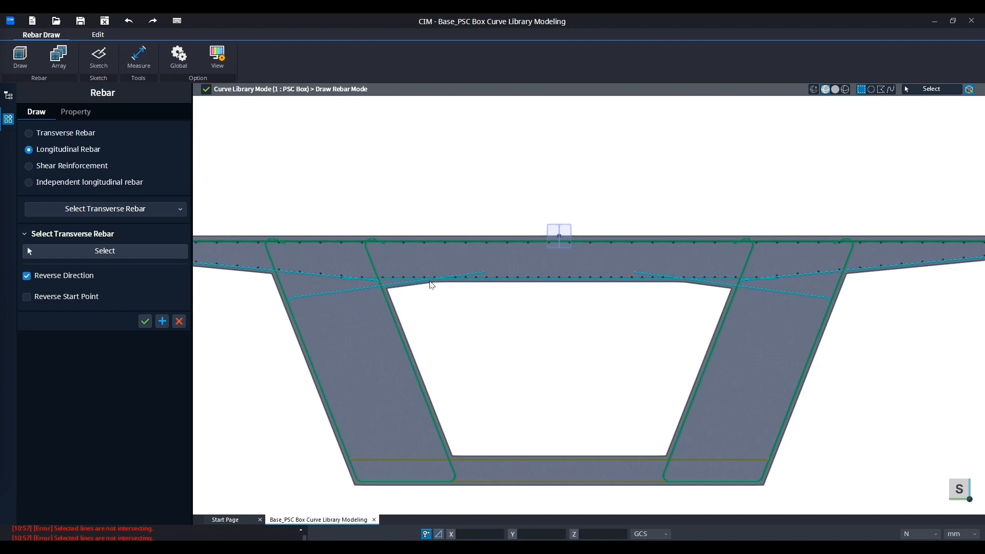
click(115, 251)
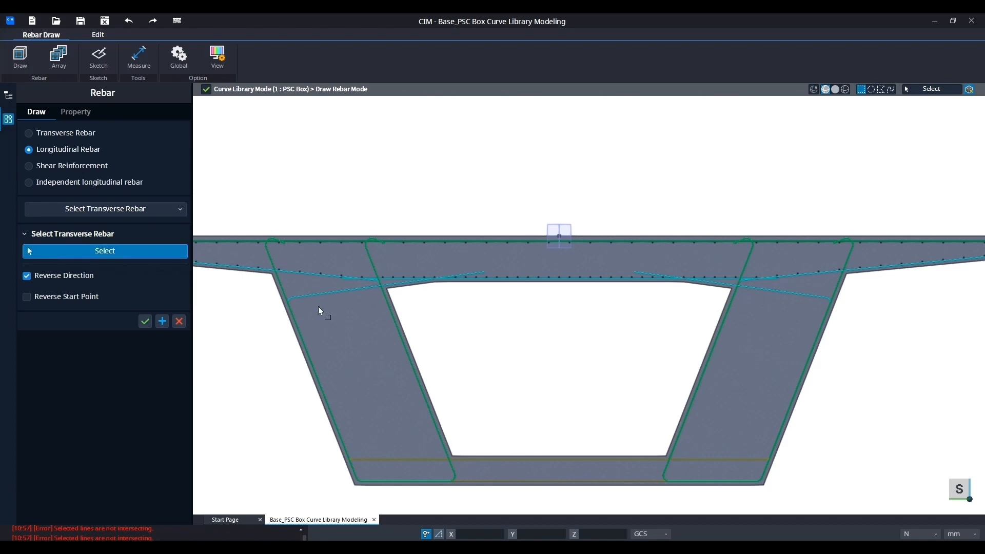
scroll(321, 306, up, 3)
click(338, 287)
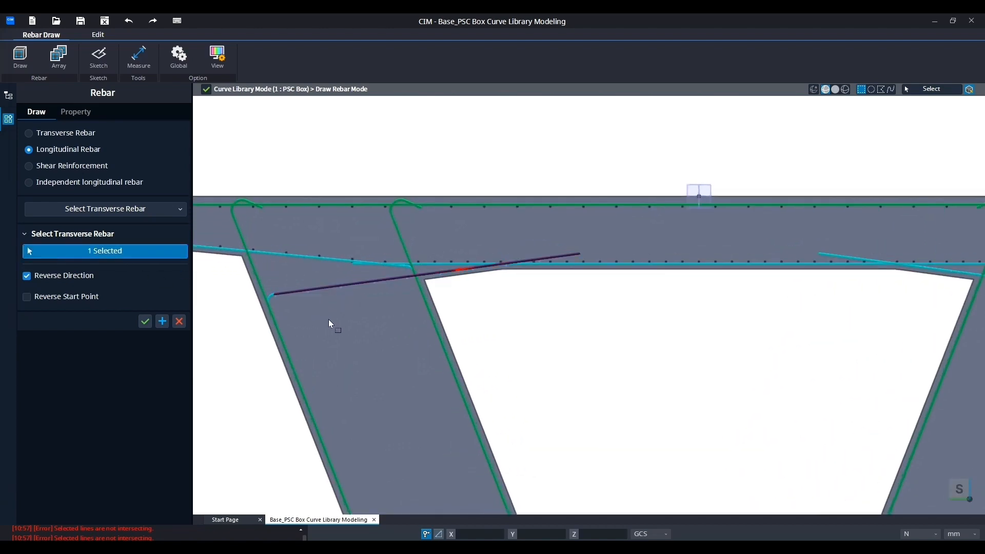
click(160, 322)
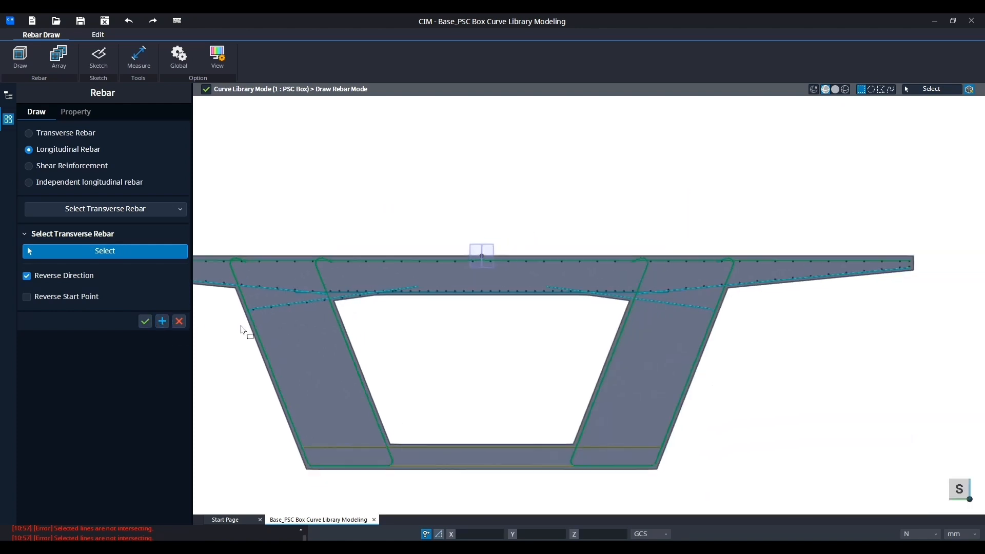
Rename the longitudinal rebar HR1
click(76, 112)
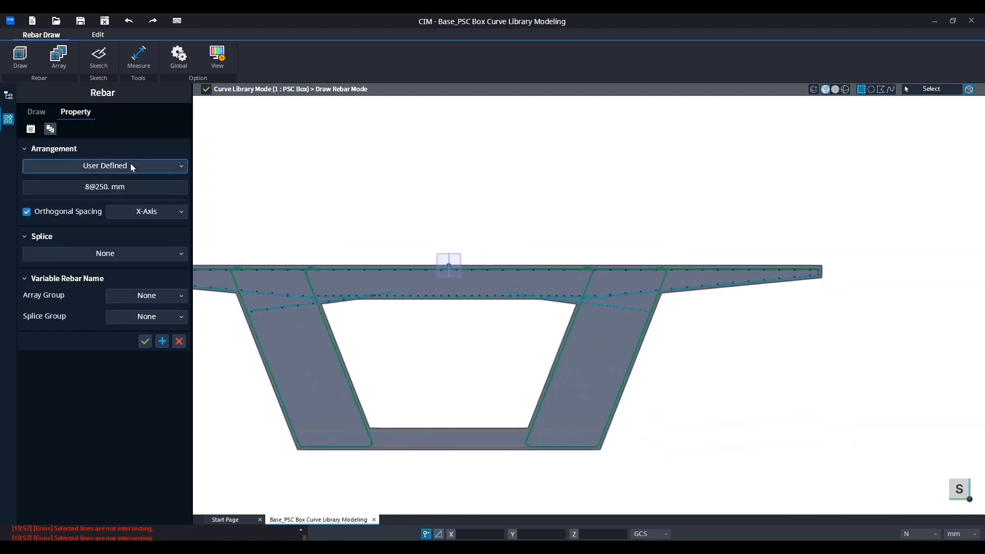
click(31, 129)
click(172, 189)
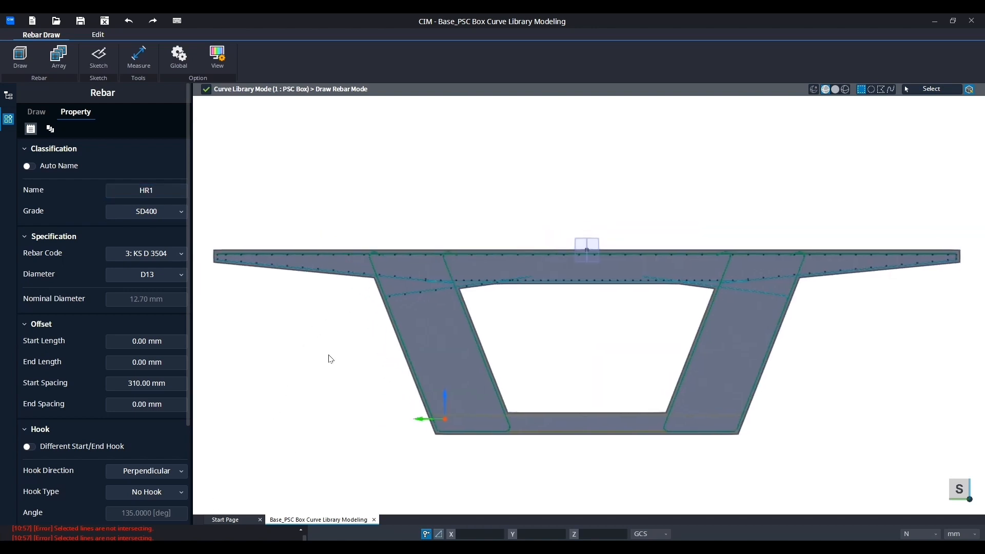
Select the right haunch's inclined transverse rebar as the path for HR1 and disable Reverse Direction
click(36, 112)
click(105, 251)
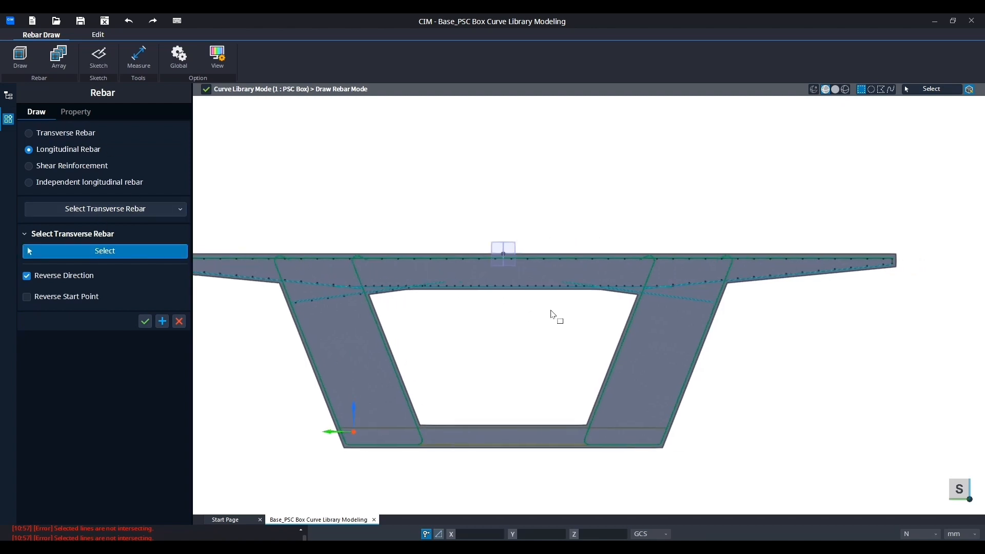
scroll(645, 317, up, 3)
click(660, 298)
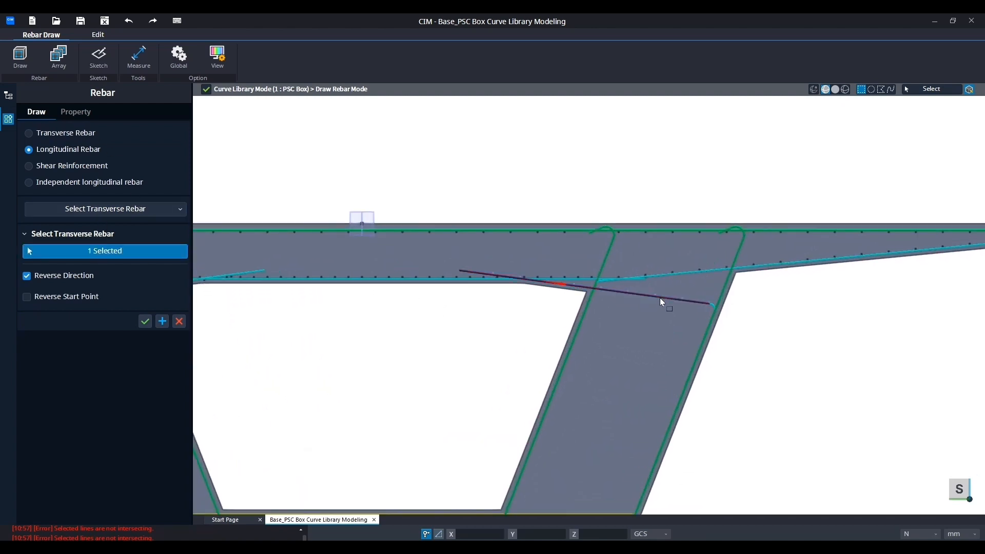
click(27, 276)
scroll(338, 359, down, 3)
middle_drag(329, 361, 486, 347)
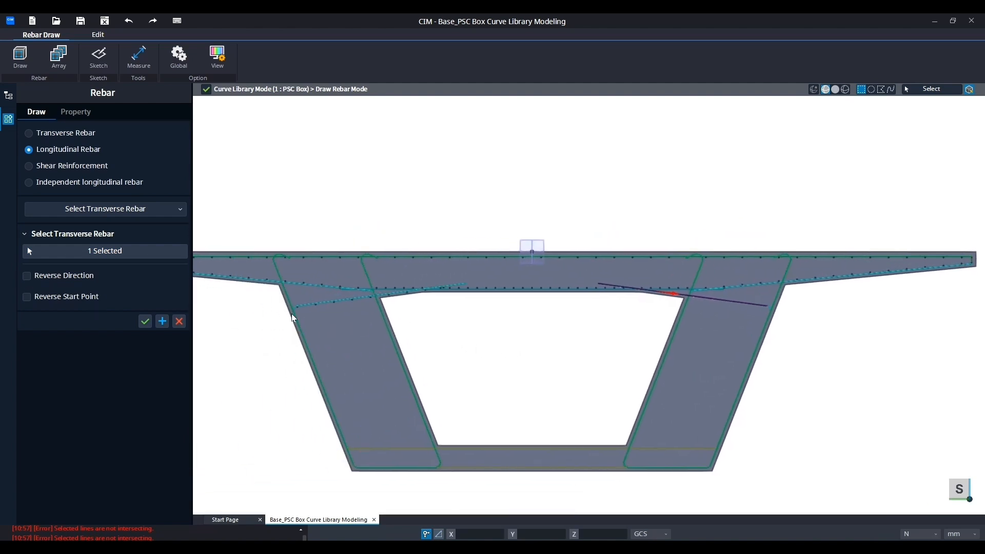
Check the HR1 offset and hook properties and examine the direction preview on the right haunch rebar
click(76, 118)
scroll(153, 367, down, 1)
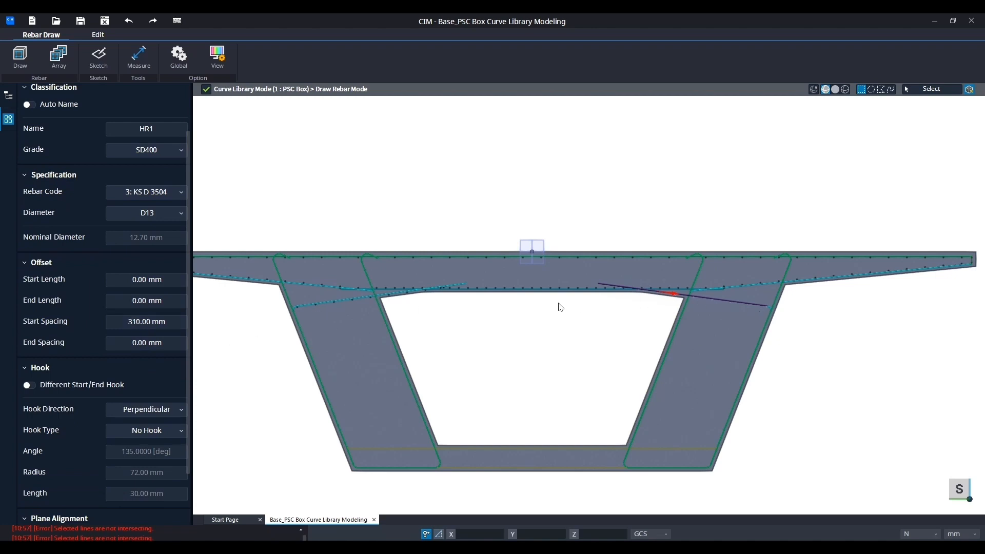
scroll(728, 306, up, 4)
scroll(820, 313, down, 1)
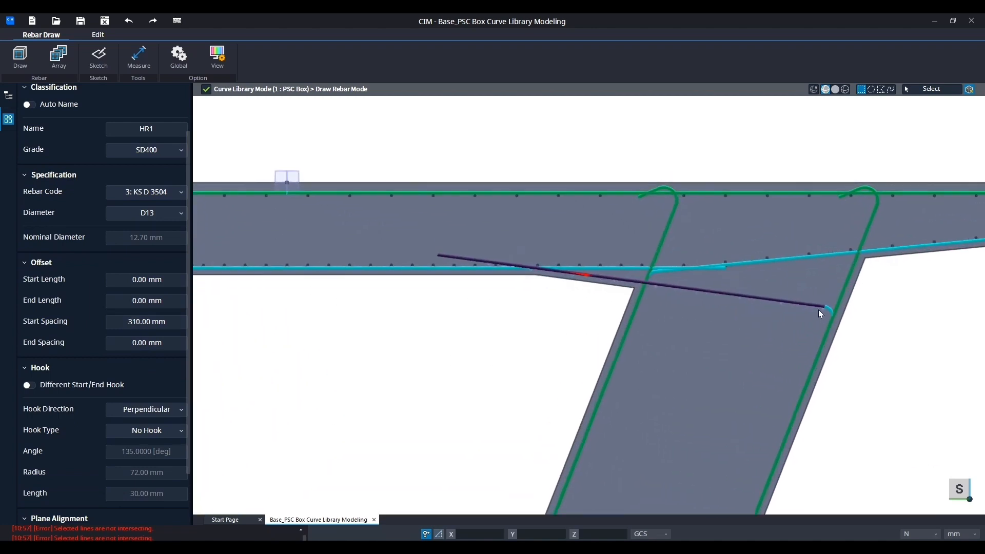
scroll(561, 341, down, 3)
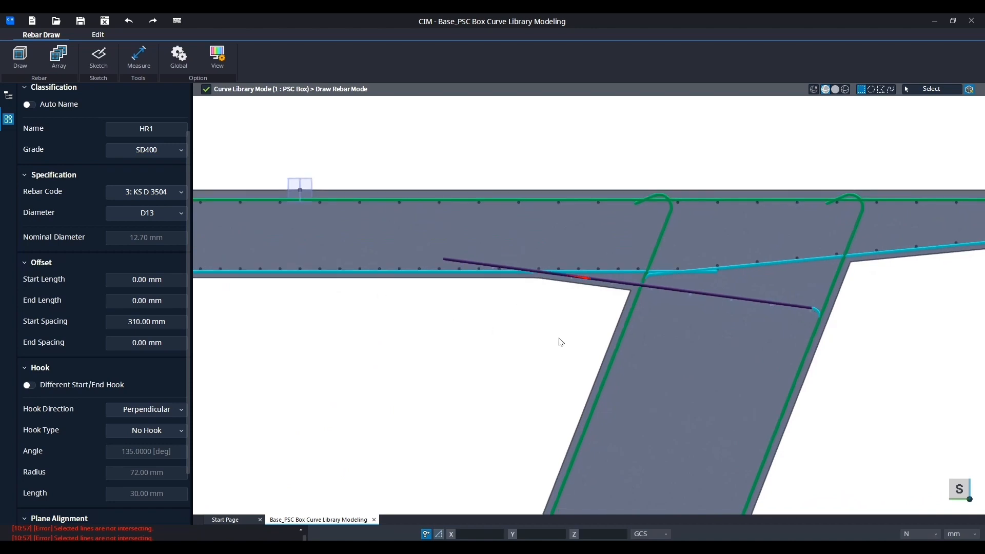
middle_drag(454, 365, 588, 349)
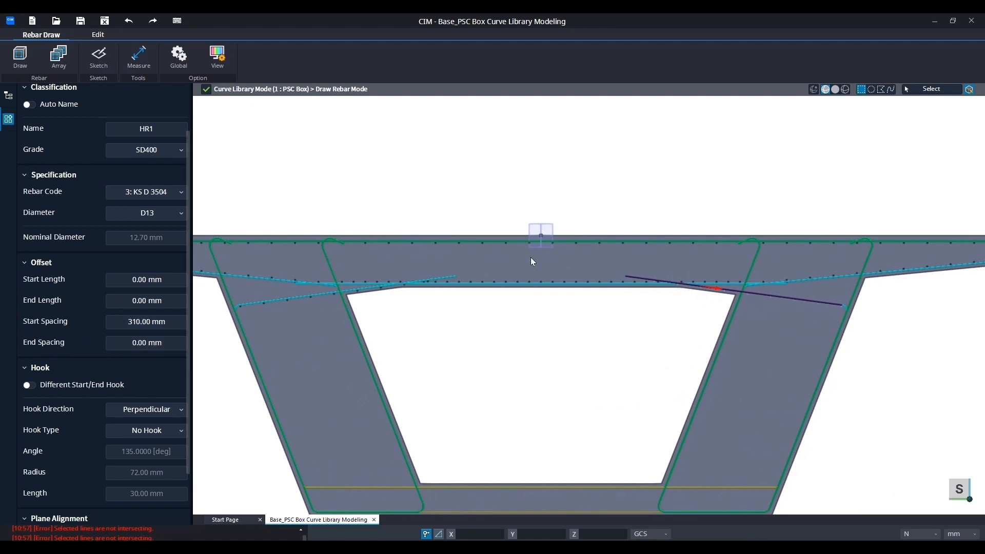
scroll(477, 365, down, 3)
scroll(31, 124, up, 2)
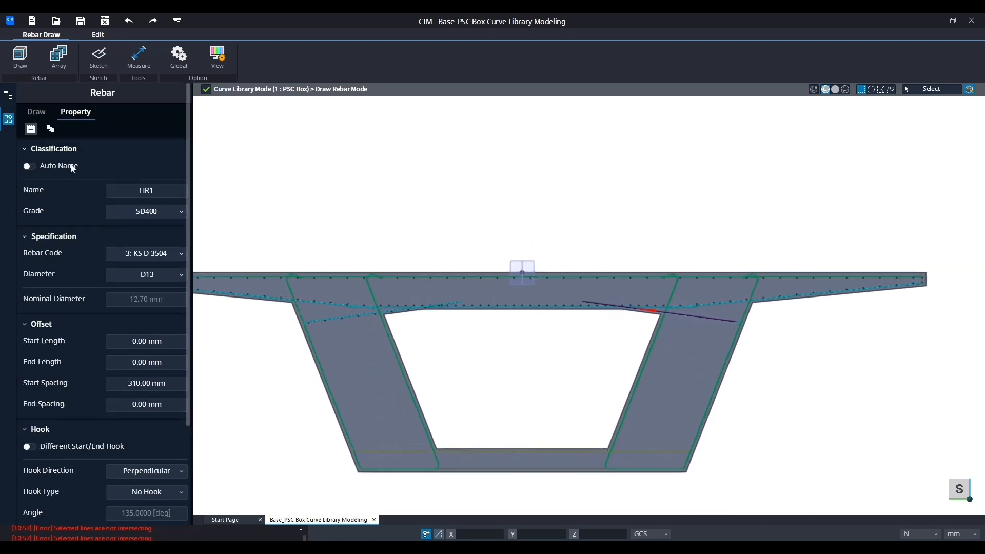
Create the HR1 longitudinal rebars along the selected right haunch rebar and finish the rebar command
click(37, 112)
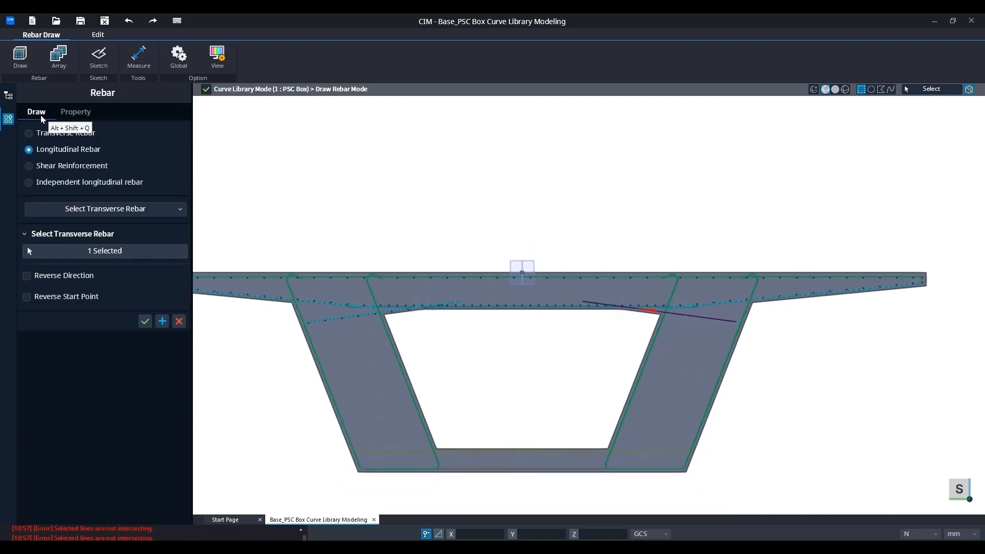
click(146, 323)
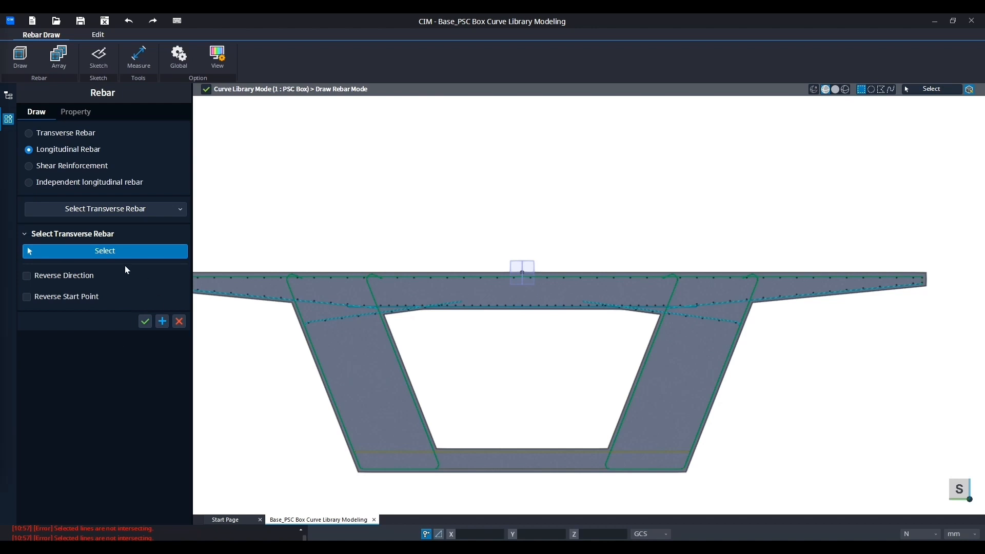
click(146, 321)
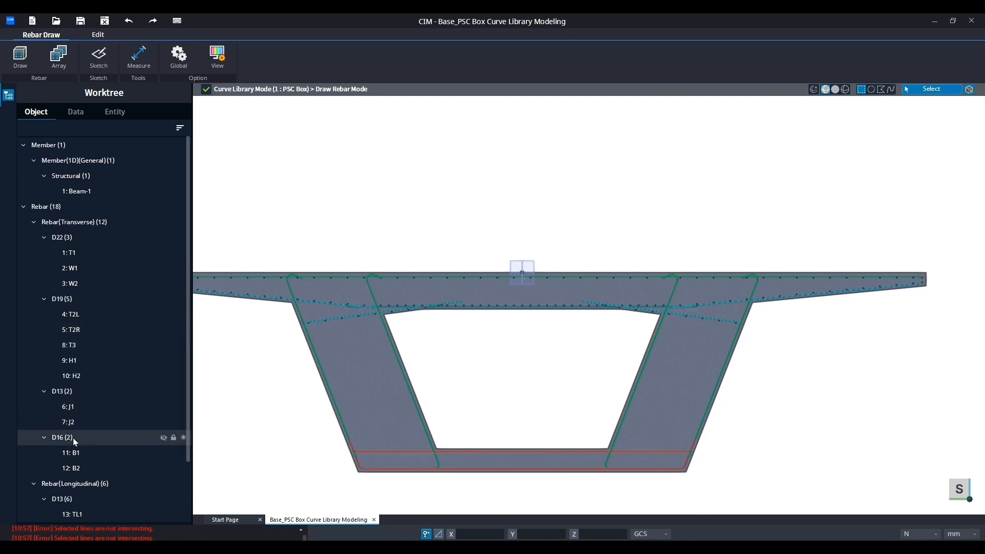
Hide the D16 transverse rebars B1 and B2 and start a new longitudinal rebar
click(163, 438)
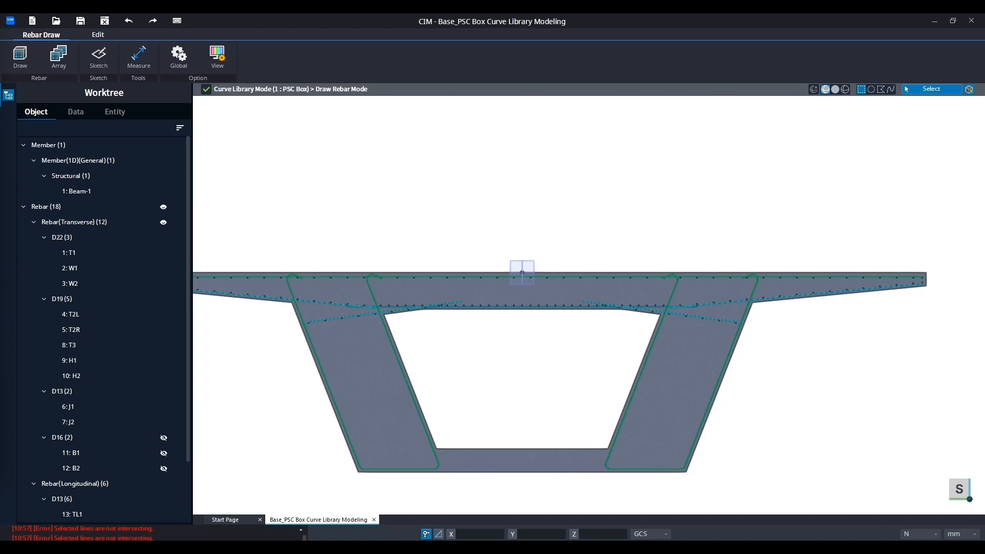
click(29, 60)
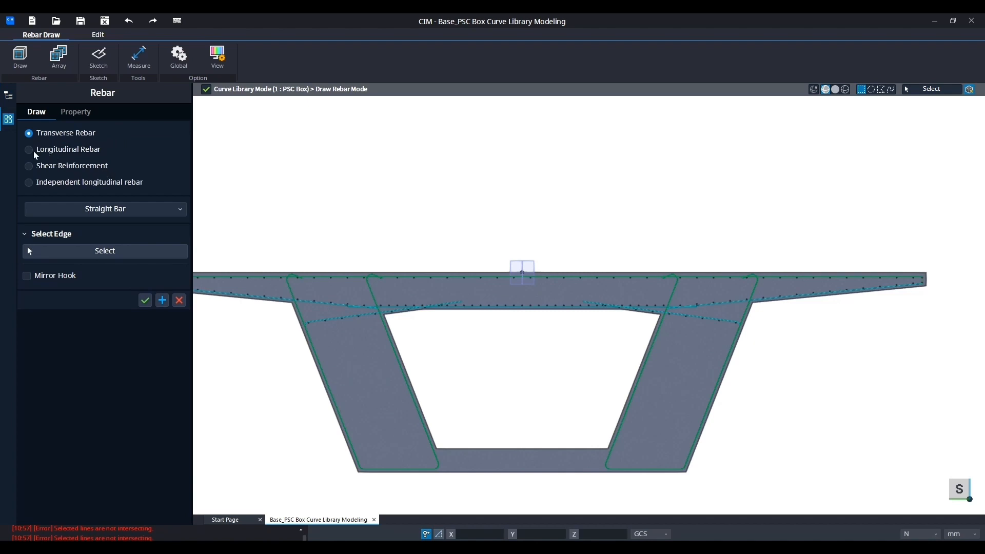
click(32, 150)
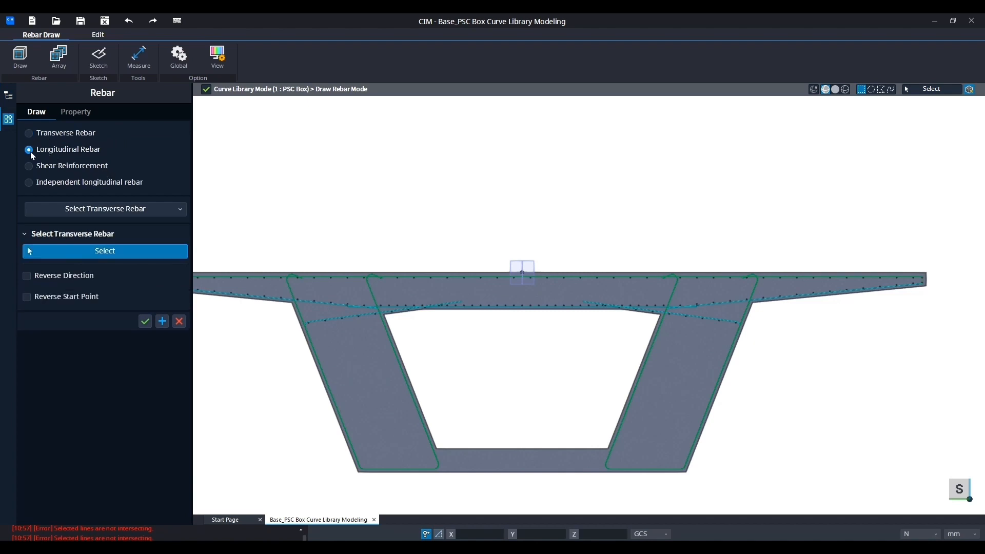
Rename the longitudinal rebar WL1 and set its start spacing offset to 500 mm
click(92, 111)
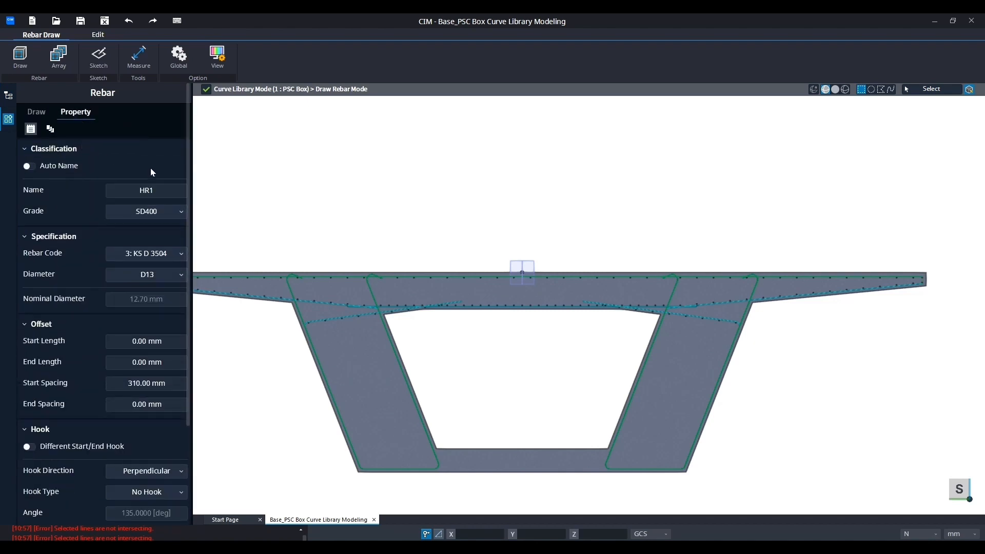
click(113, 189)
text(WL1)
click(107, 381)
text(500)
click(158, 365)
scroll(131, 422, down, 5)
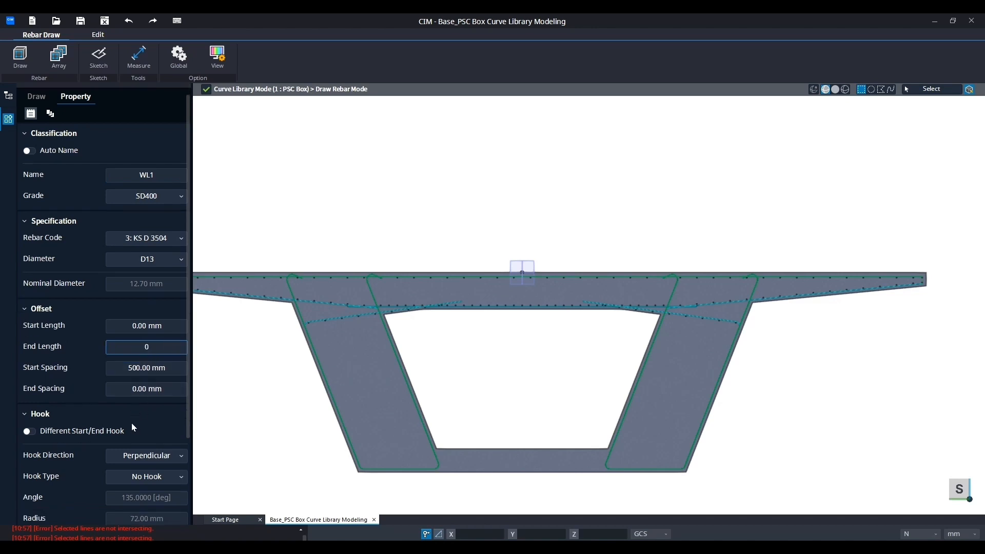
scroll(95, 190, up, 5)
Set the WL1 user-defined spacing to 10@200 mm and its orthogonal spacing to the Y-Axis
click(50, 129)
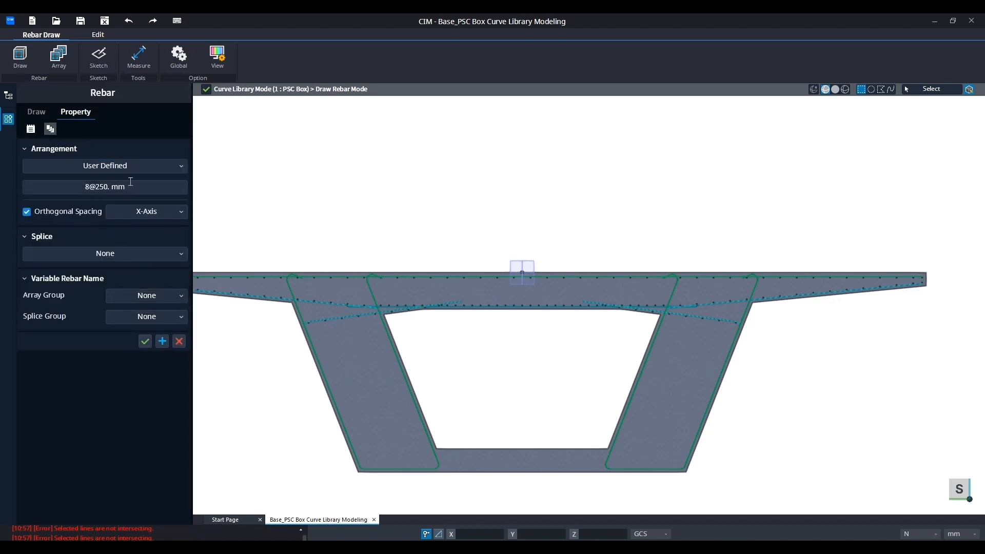
click(106, 188)
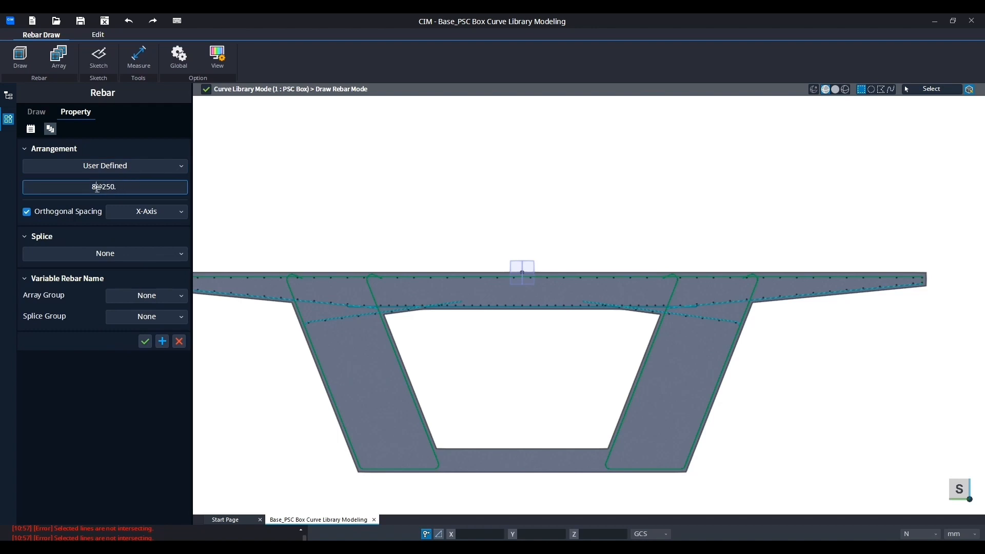
mouse_move(97, 187)
mouse_down()
mouse_move(74, 188)
mouse_move(112, 187)
mouse_up()
text(10@20)
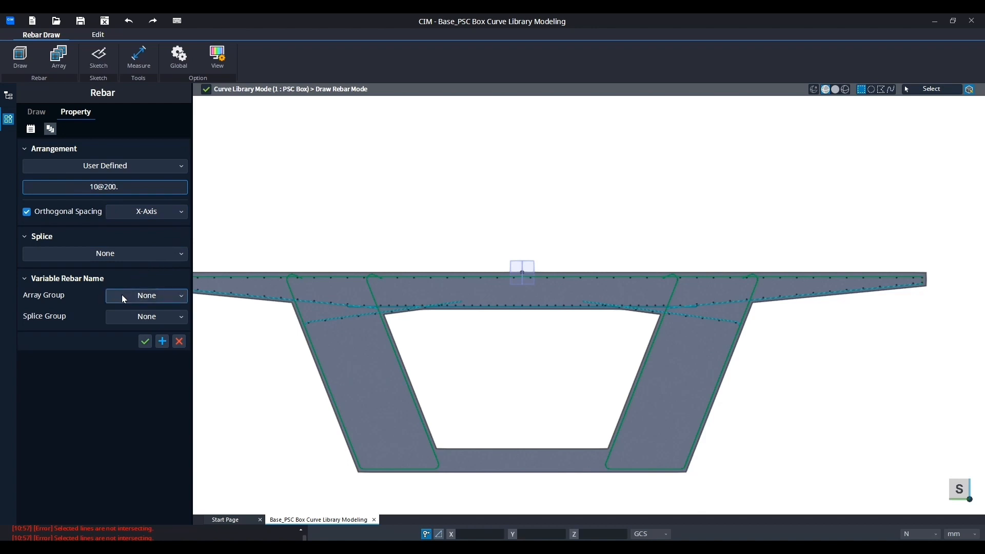
click(137, 213)
click(143, 232)
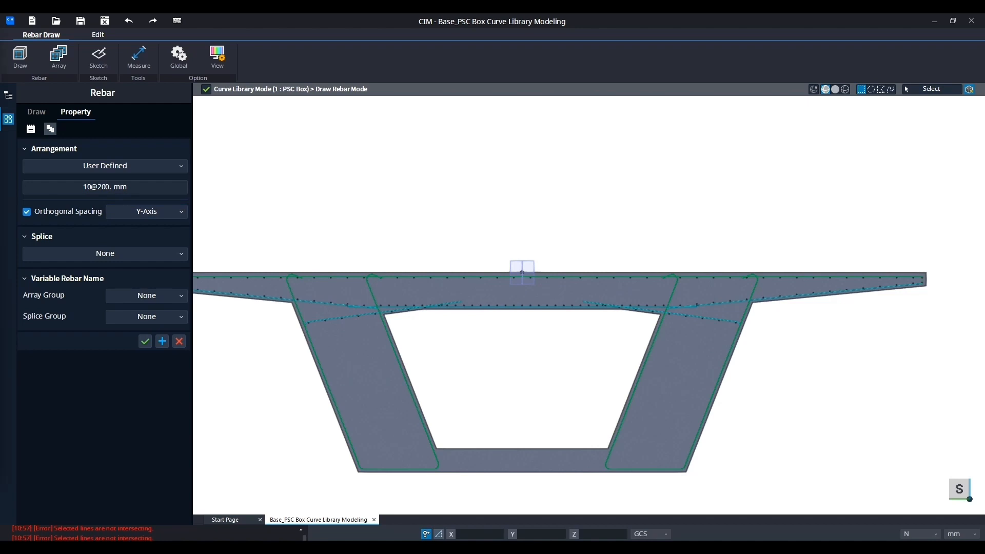
Set the longitudinal rebar's drawing method to 2 Points and start picking its first point
click(39, 117)
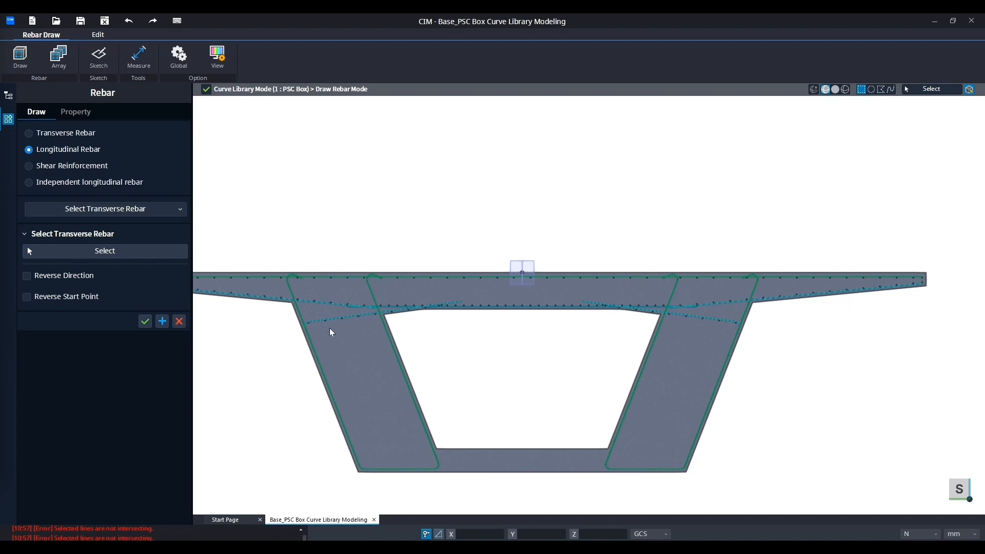
click(118, 252)
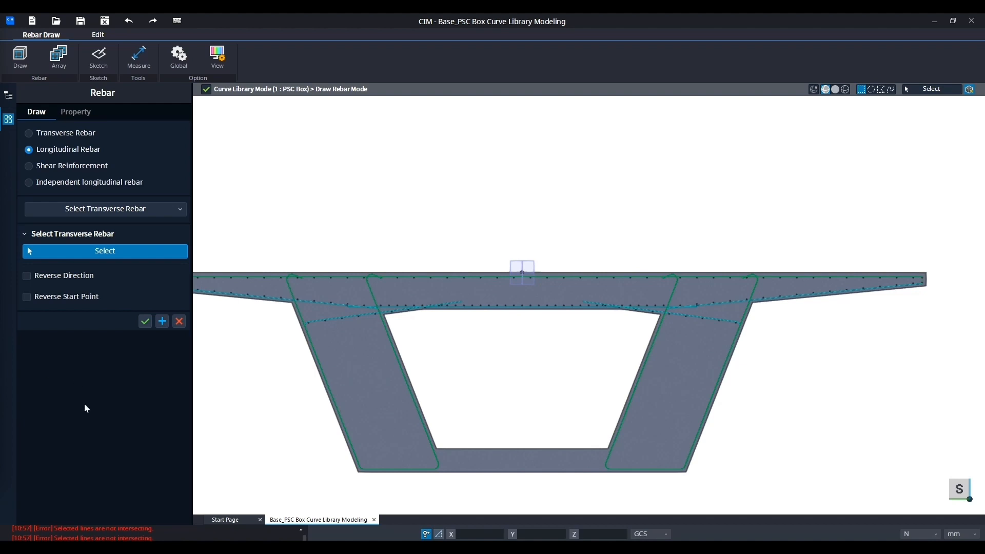
click(110, 213)
click(113, 234)
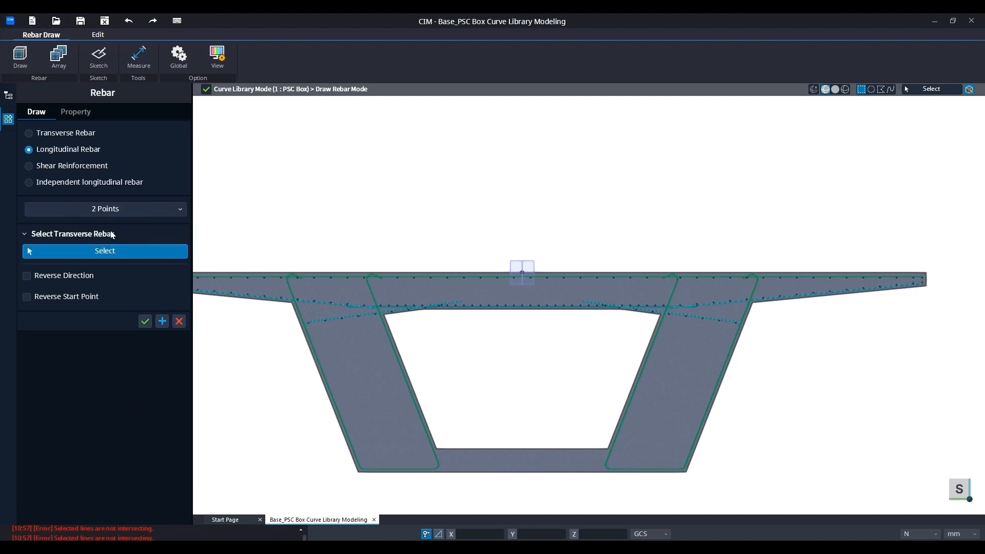
click(127, 257)
Place the WL1 longitudinal rebars along the left web's outer stirrup leg, from below its top hook to the bottom bend
scroll(296, 286, up, 5)
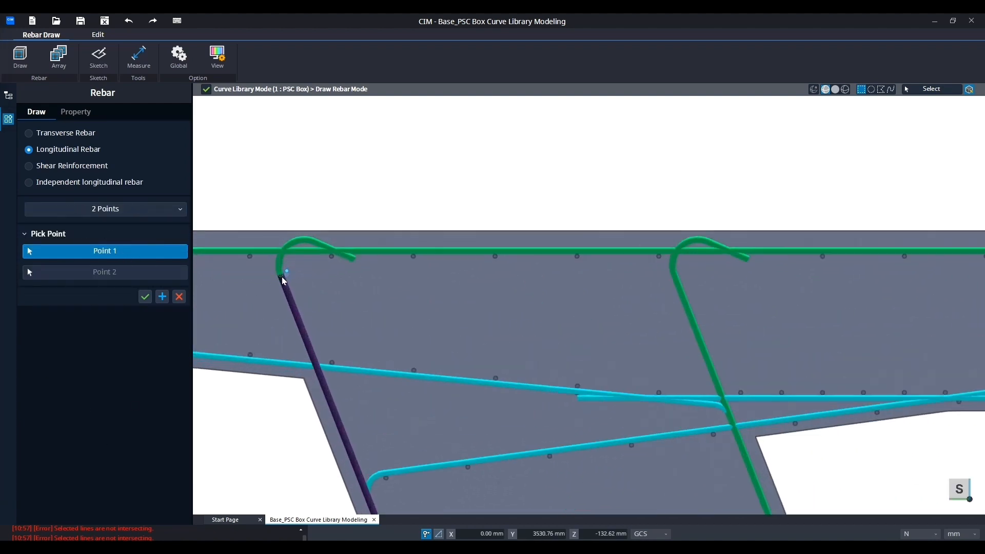
click(284, 279)
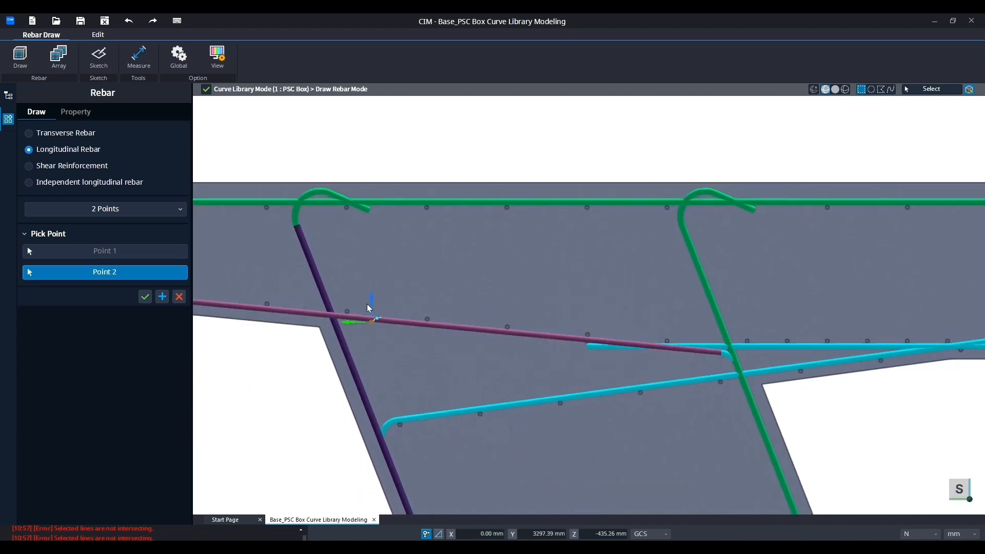
scroll(352, 219, down, 4)
scroll(423, 433, up, 5)
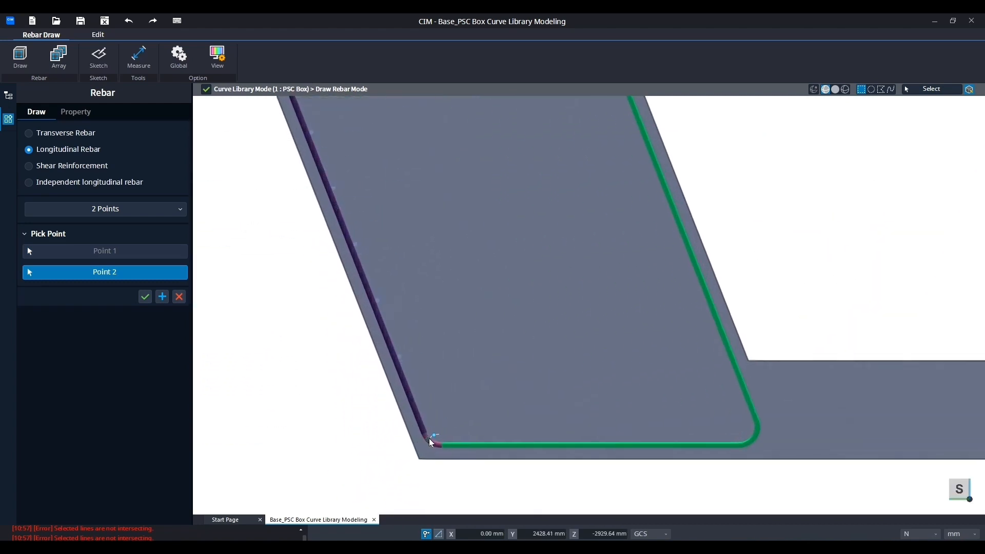
scroll(425, 435, up, 2)
click(425, 433)
scroll(425, 433, down, 2)
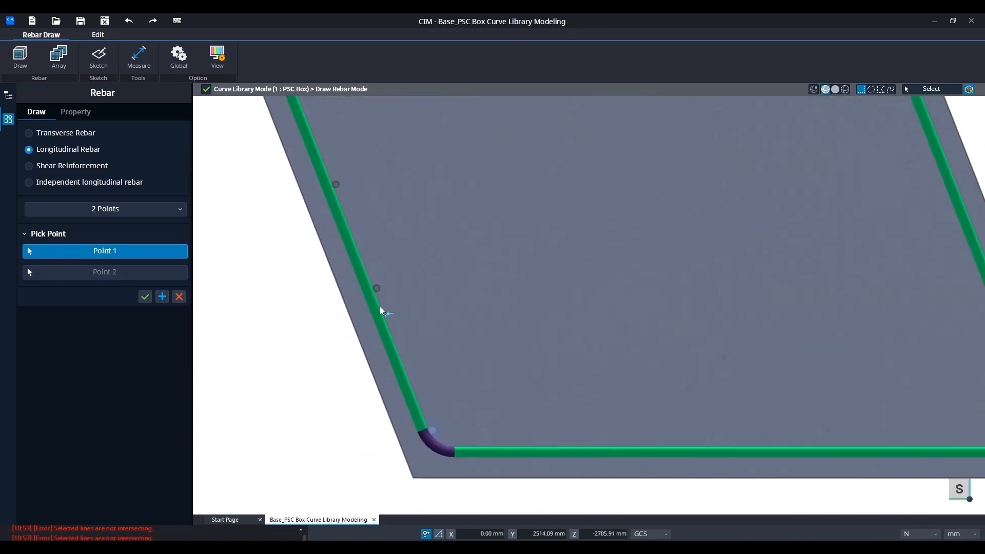
scroll(388, 315, down, 3)
scroll(384, 219, down, 2)
middle_drag(374, 194, 403, 297)
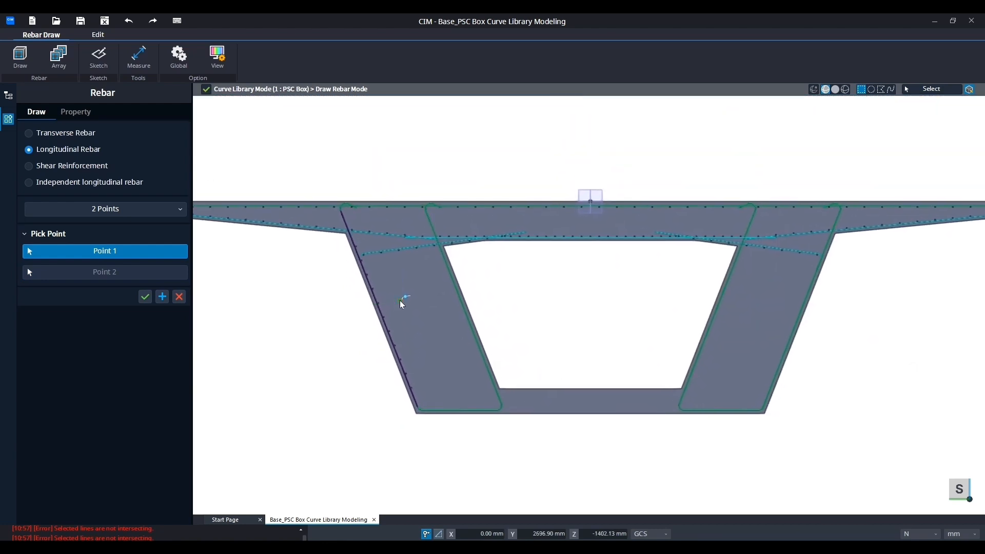
scroll(343, 214, up, 3)
scroll(354, 222, up, 2)
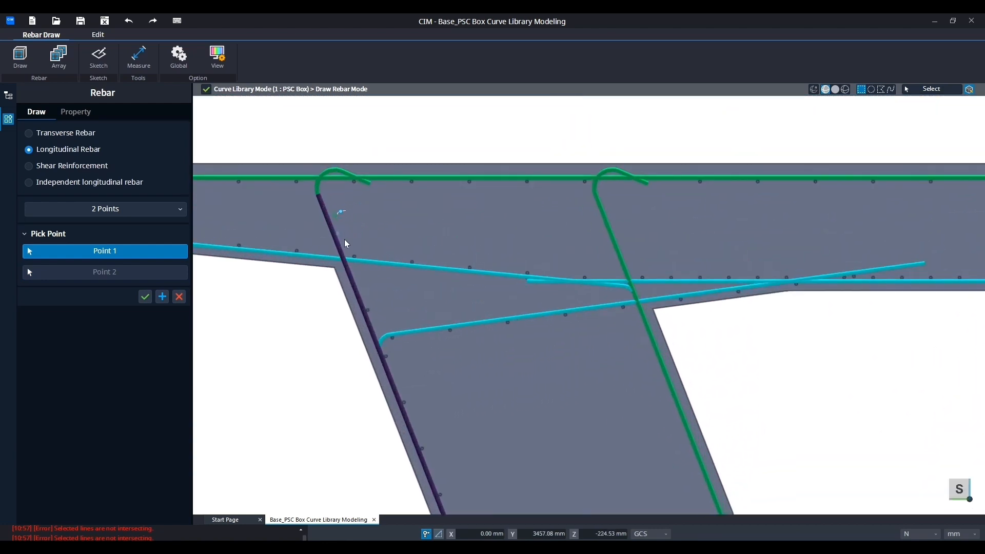
click(164, 297)
scroll(337, 234, up, 4)
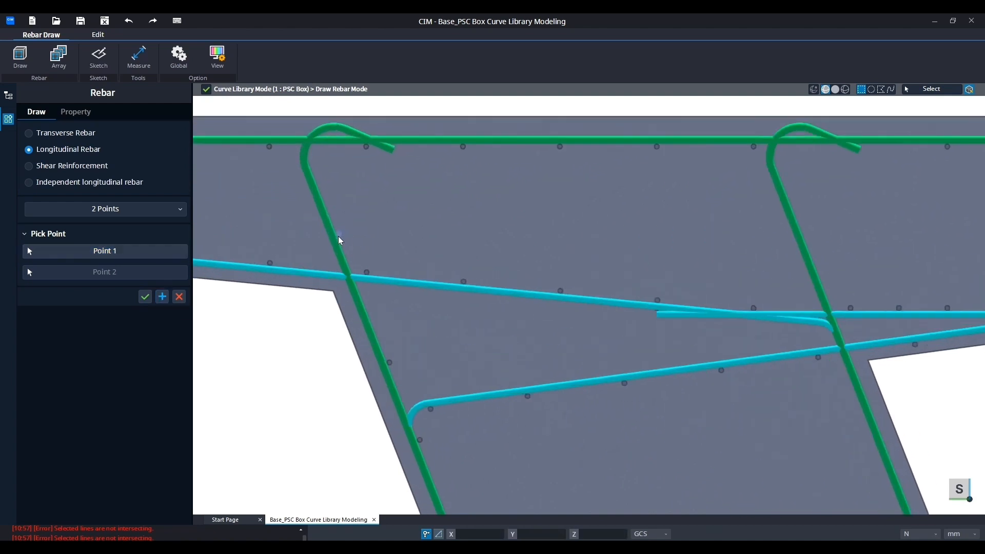
scroll(342, 236, down, 5)
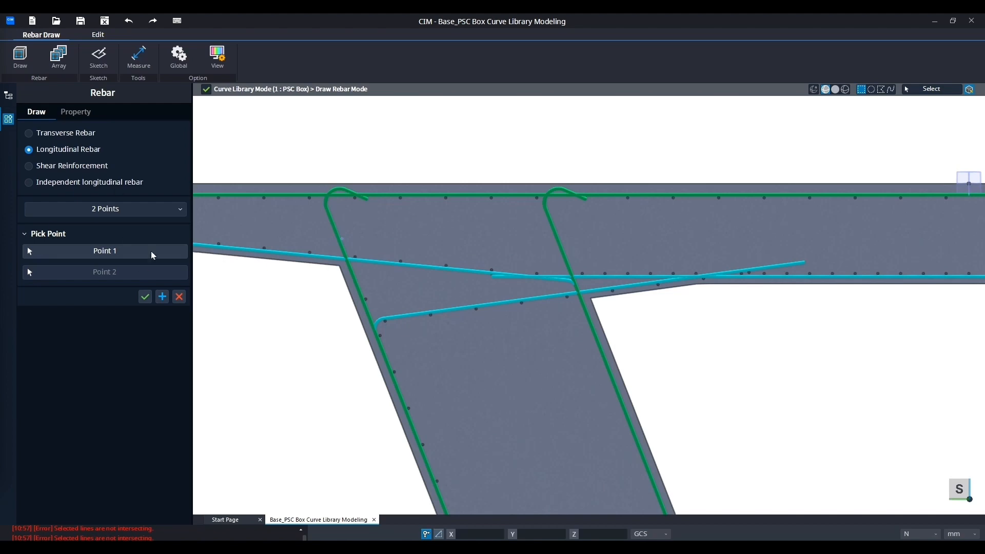
Rename the longitudinal rebar WL4
click(77, 114)
click(31, 129)
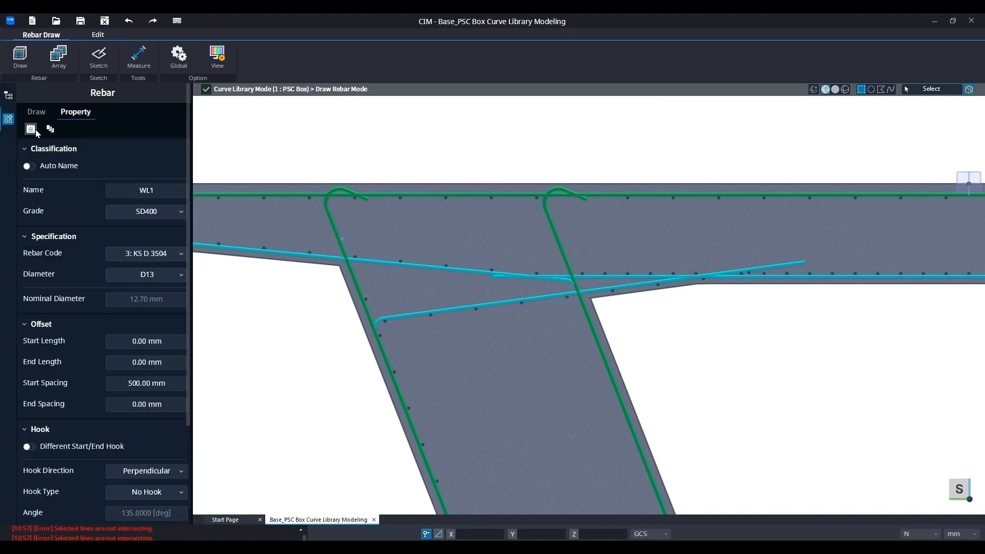
click(170, 190)
key(BackSpace)
text(4)
click(36, 112)
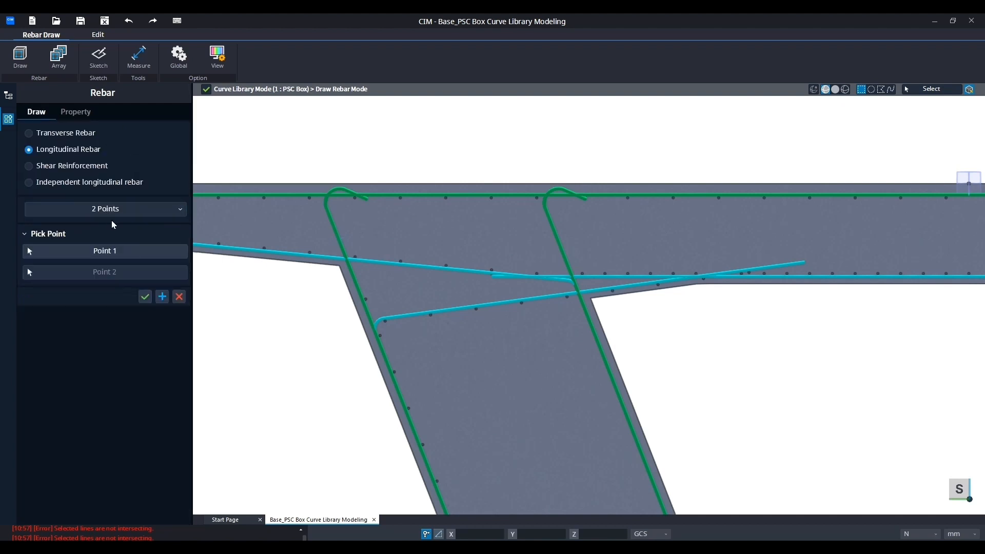
Place the WL4 longitudinal rebars along the right web's outer stirrup leg, from below its top hook to the bottom bend
click(115, 250)
scroll(237, 282, down, 5)
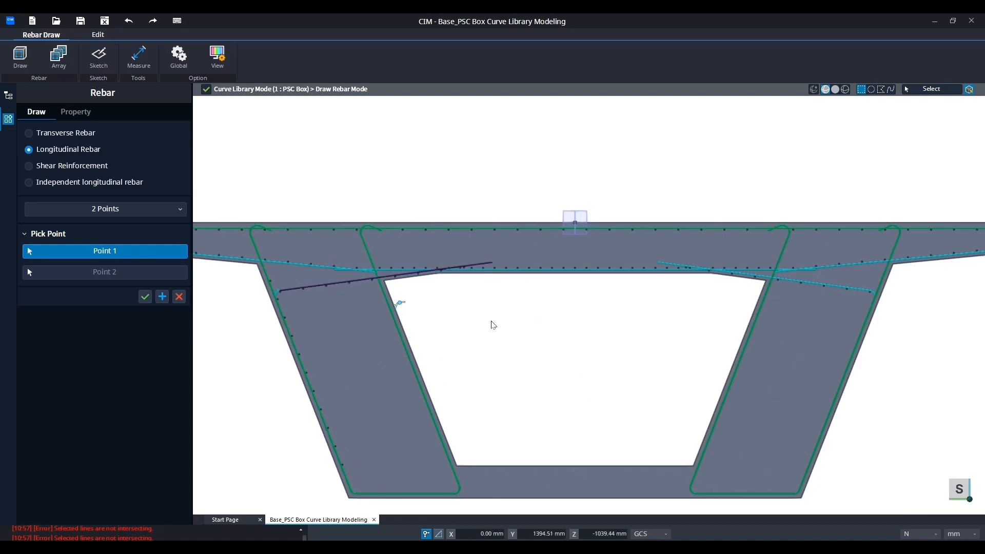
scroll(684, 233, up, 5)
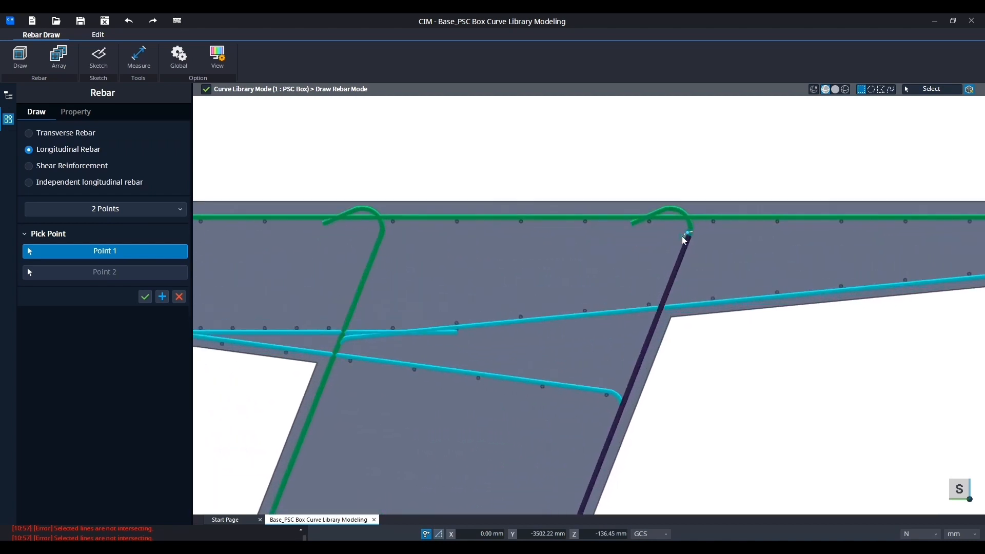
click(688, 239)
scroll(684, 237, down, 3)
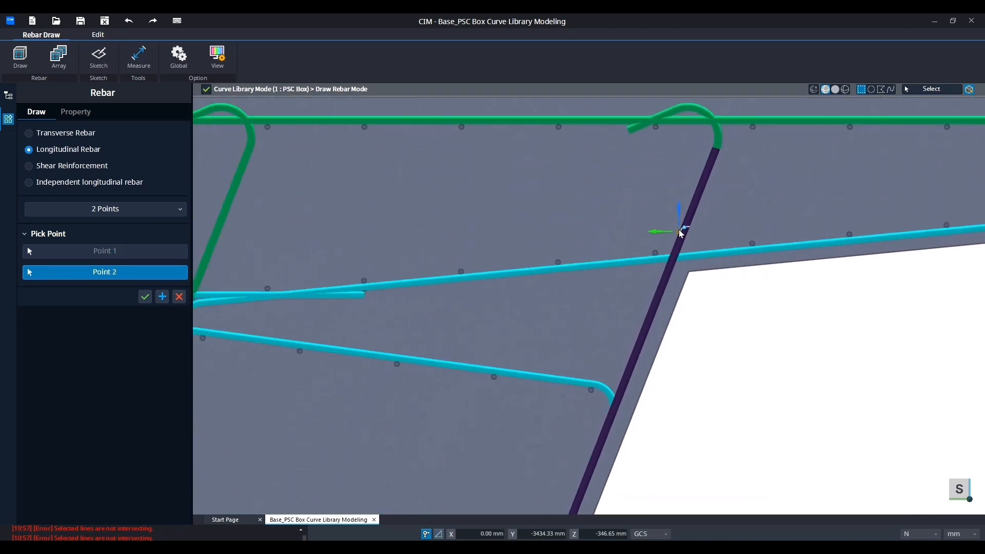
scroll(579, 346, up, 6)
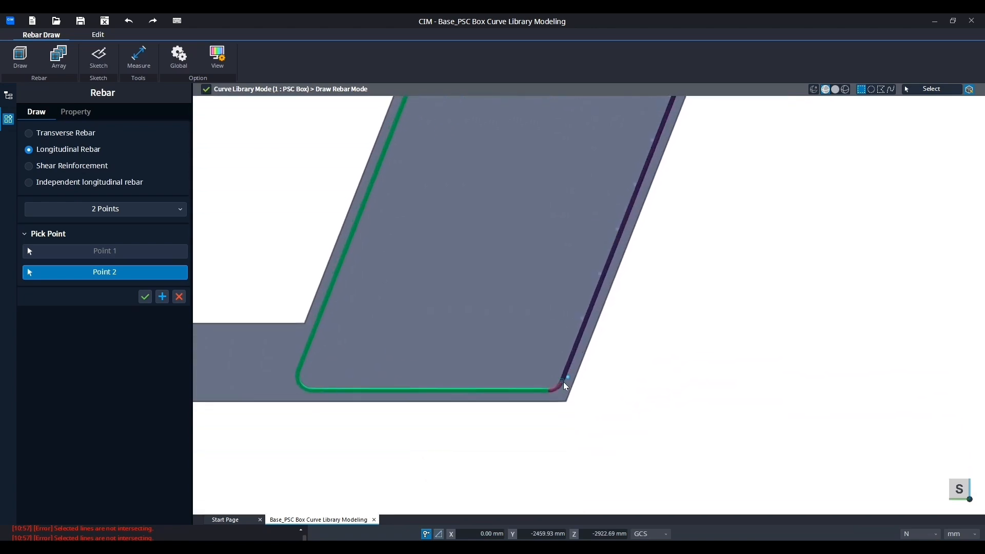
click(561, 382)
scroll(662, 365, down, 5)
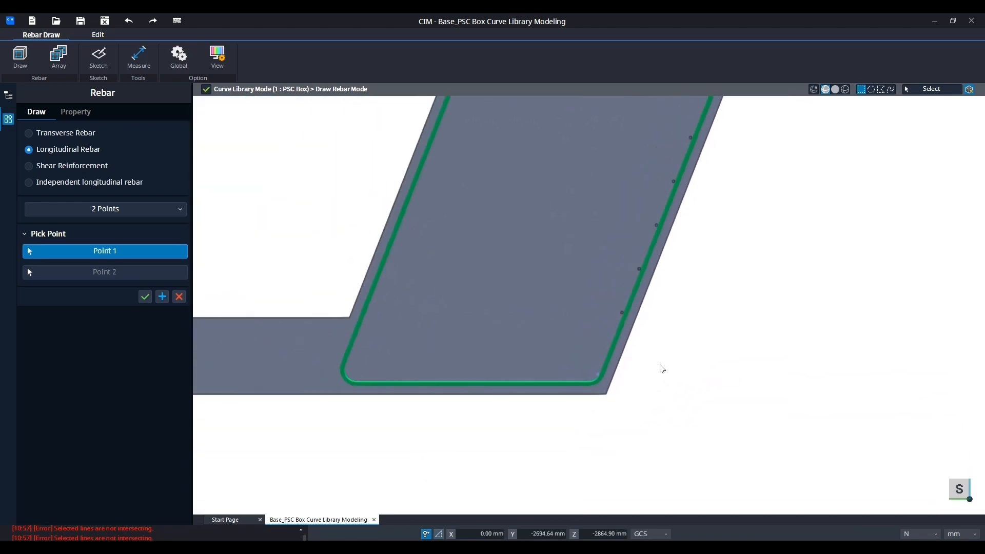
scroll(684, 371, down, 3)
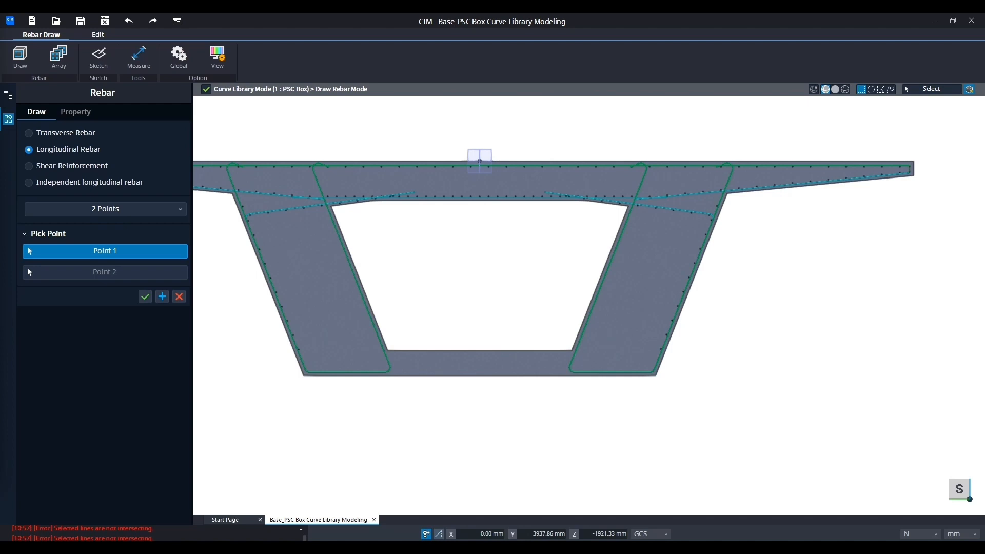
Rename the longitudinal rebar WL2 and review its arrangement settings
click(76, 111)
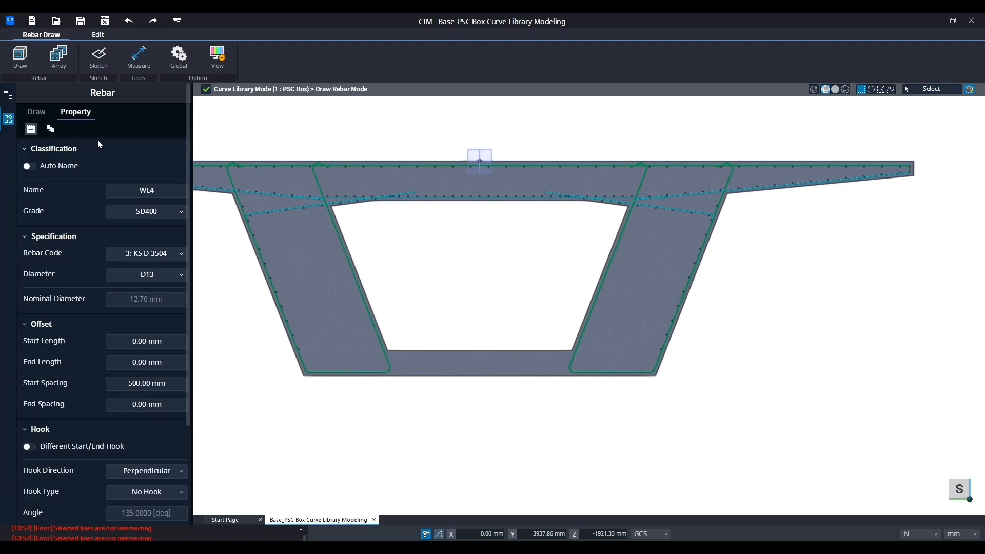
drag(152, 190, 166, 191)
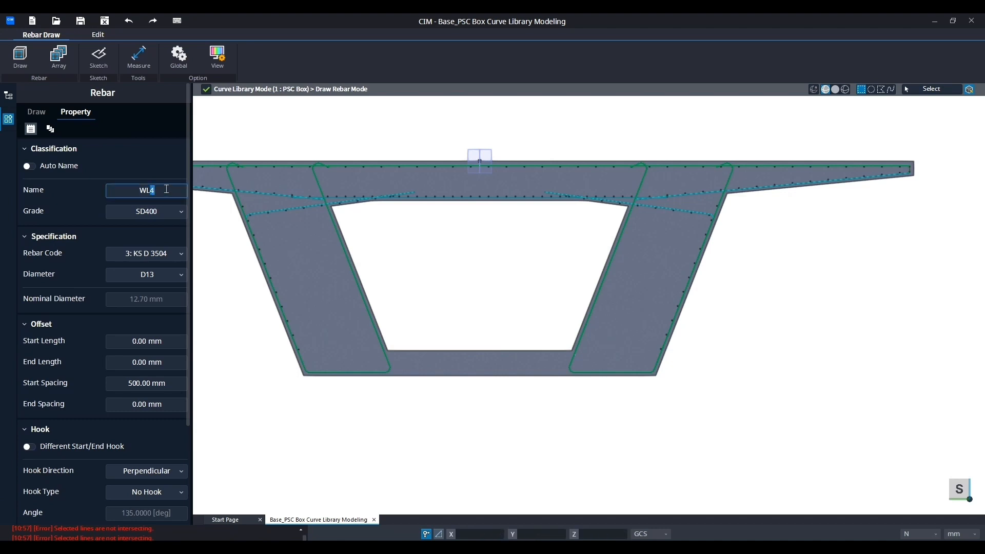
text(2)
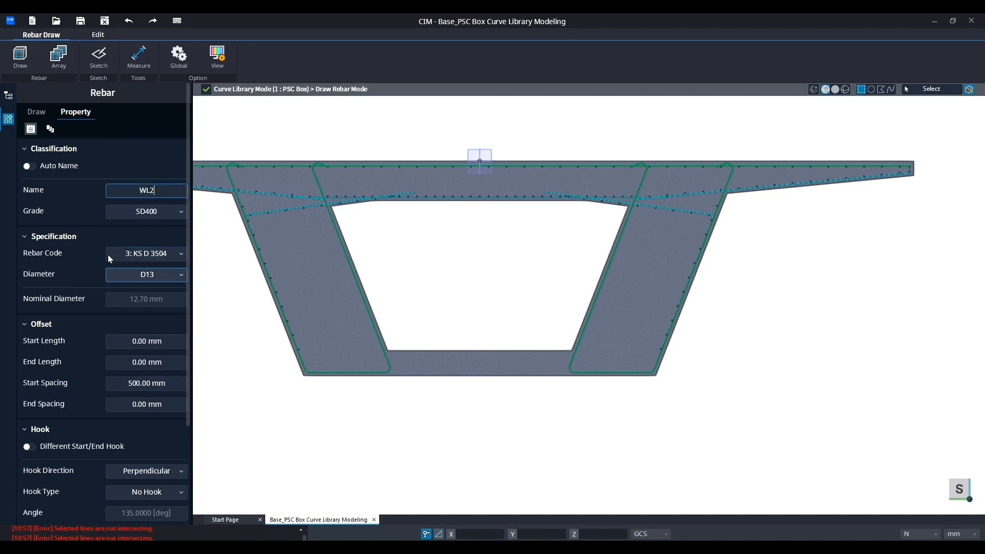
click(50, 129)
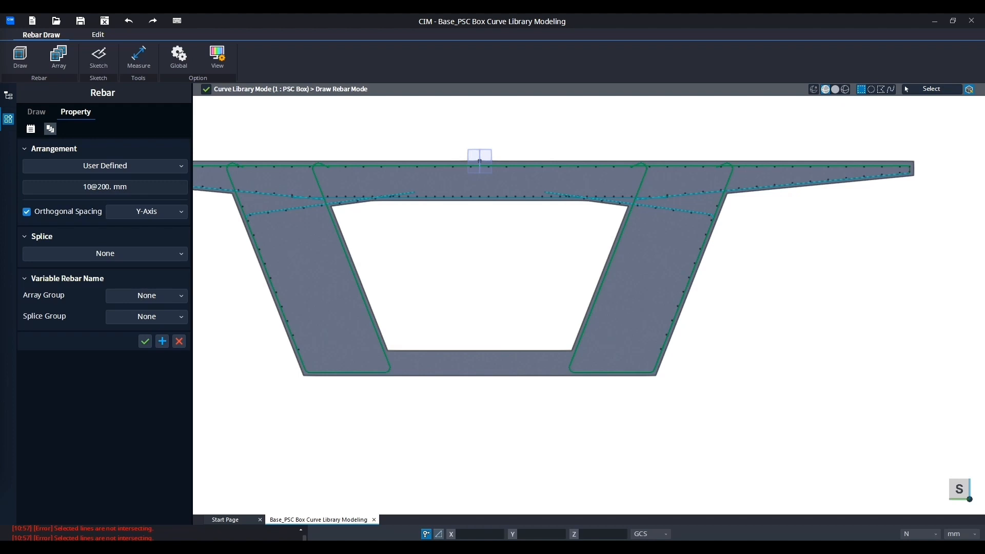
click(40, 119)
Place the WL2 longitudinal rebars along the left web's inner stirrup leg, from below its top hook to the bottom bend
click(109, 251)
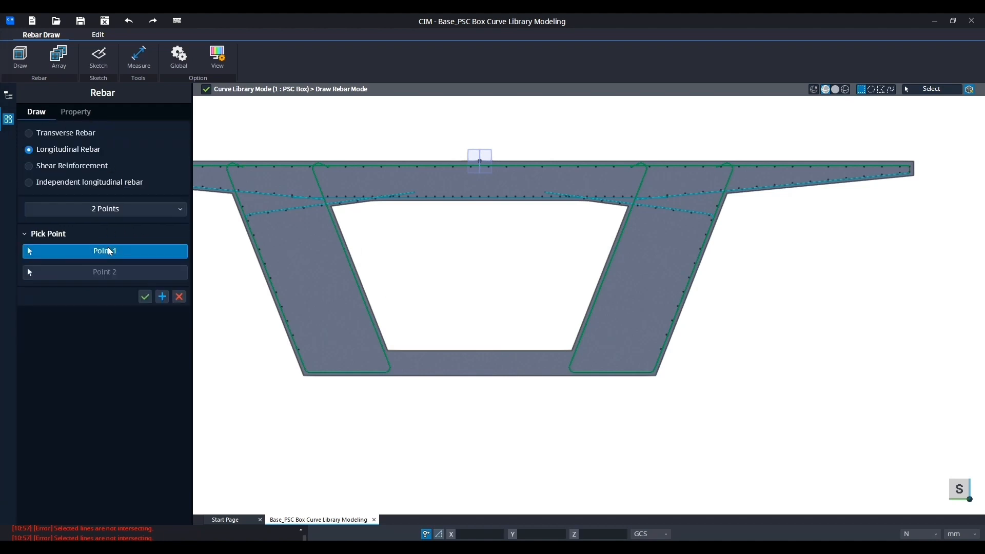
scroll(314, 167, up, 5)
click(314, 172)
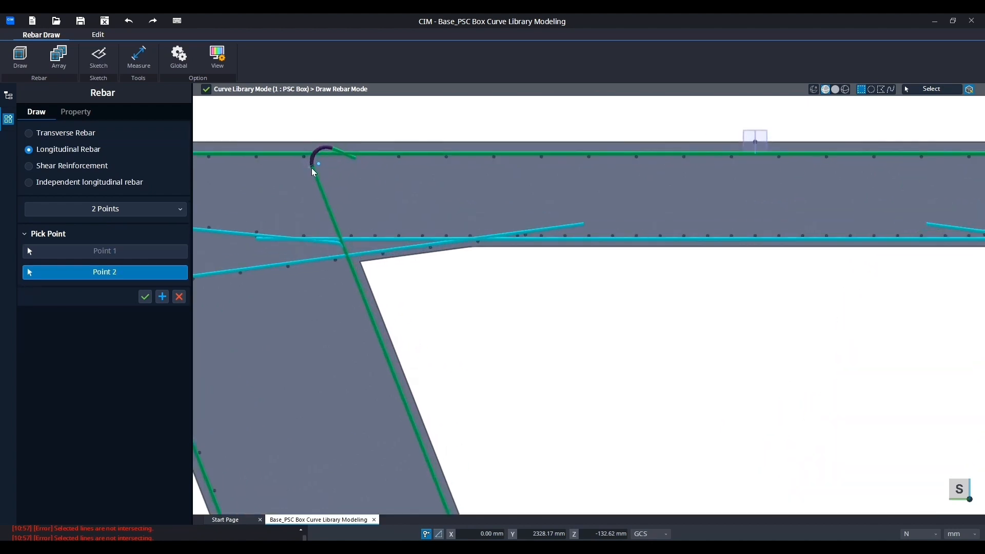
scroll(314, 172, down, 3)
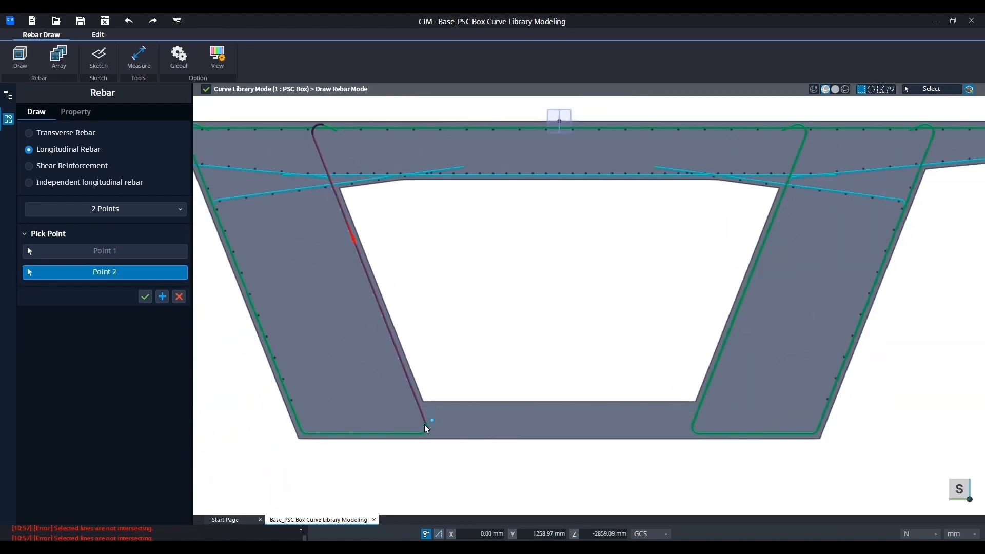
click(428, 425)
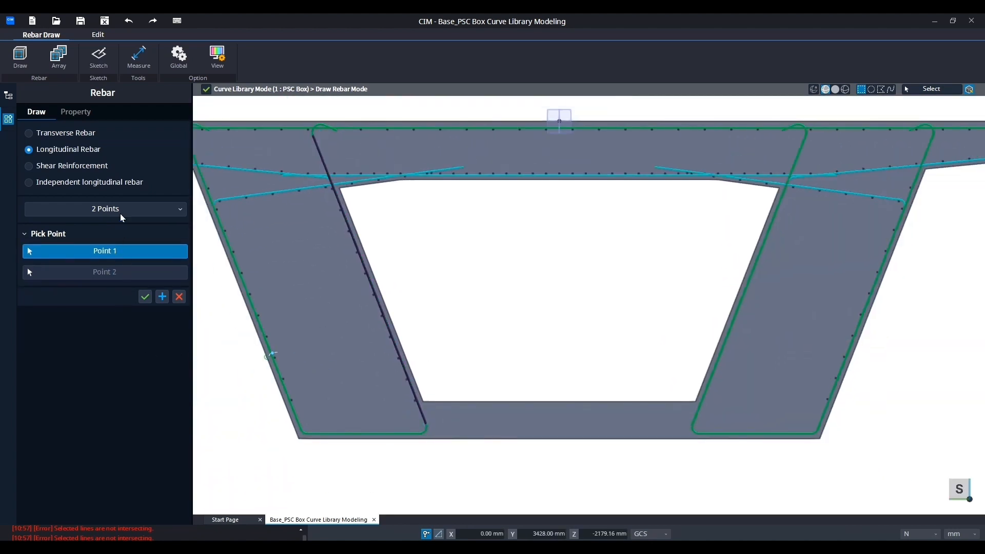
Change the number in the WL longitudinal rebar name for the right web's inner rebars
click(76, 112)
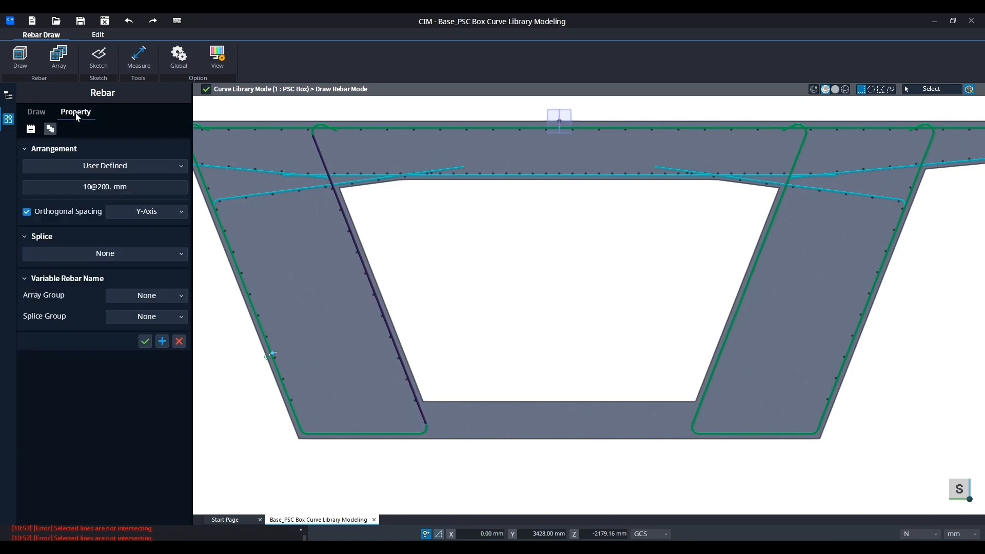
click(31, 129)
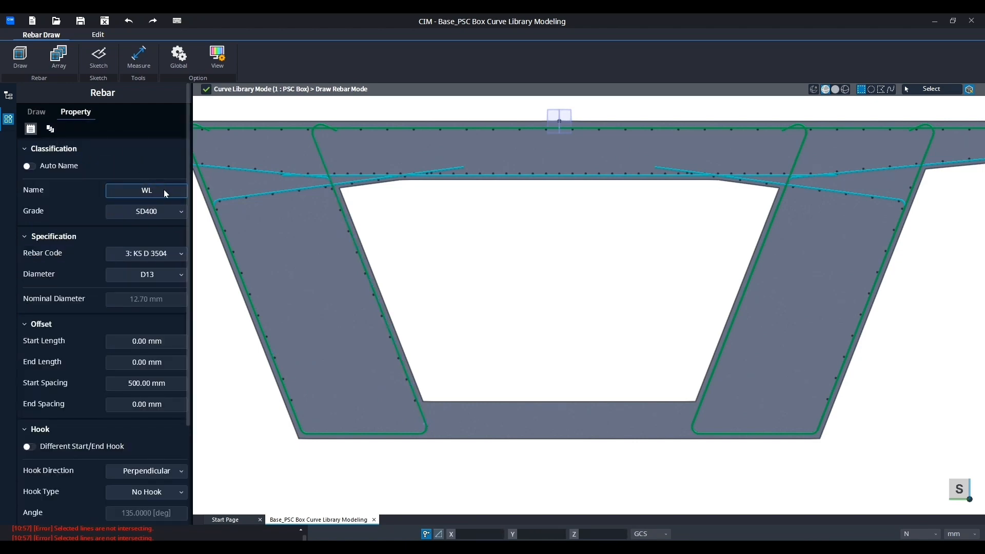
click(37, 112)
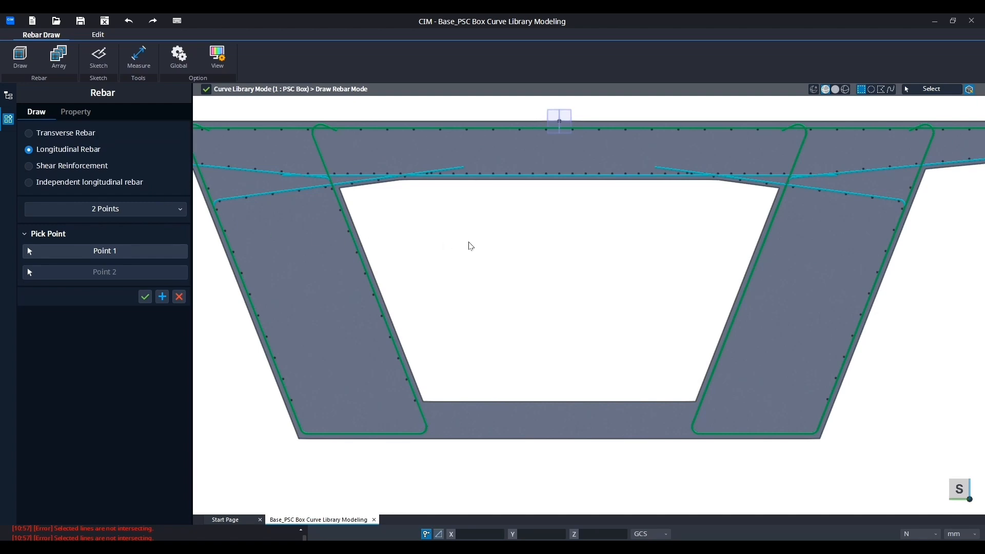
Place the longitudinal rebars along the right web's inner stirrup leg, from below its top hook to the bottom bend
middle_drag(468, 246, 245, 232)
click(143, 251)
scroll(341, 290, up, 5)
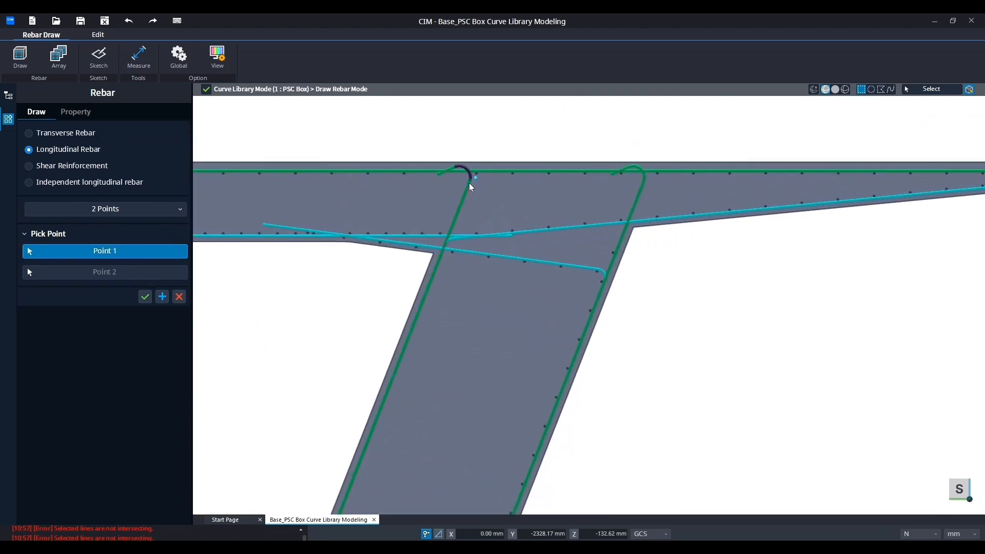
scroll(471, 184, up, 5)
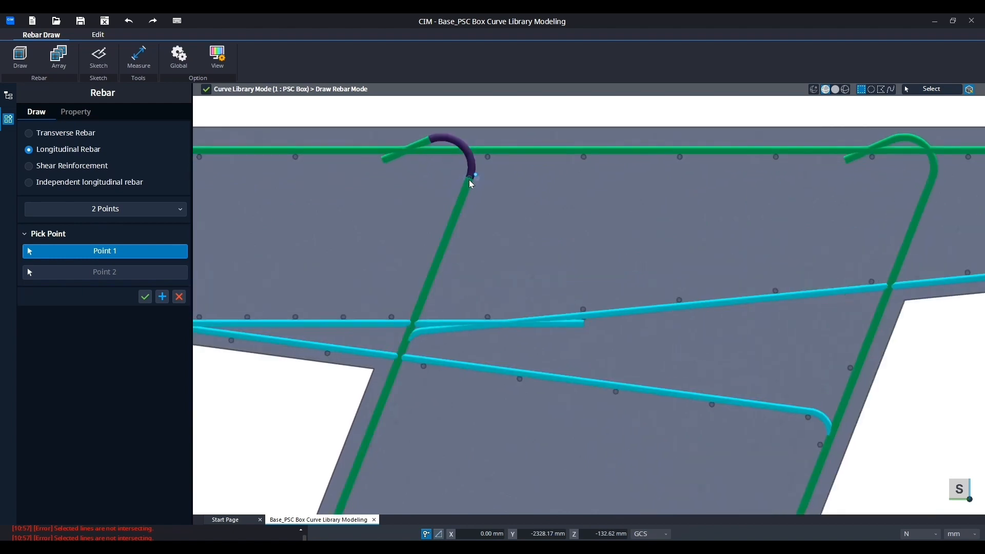
click(472, 183)
scroll(547, 195, down, 5)
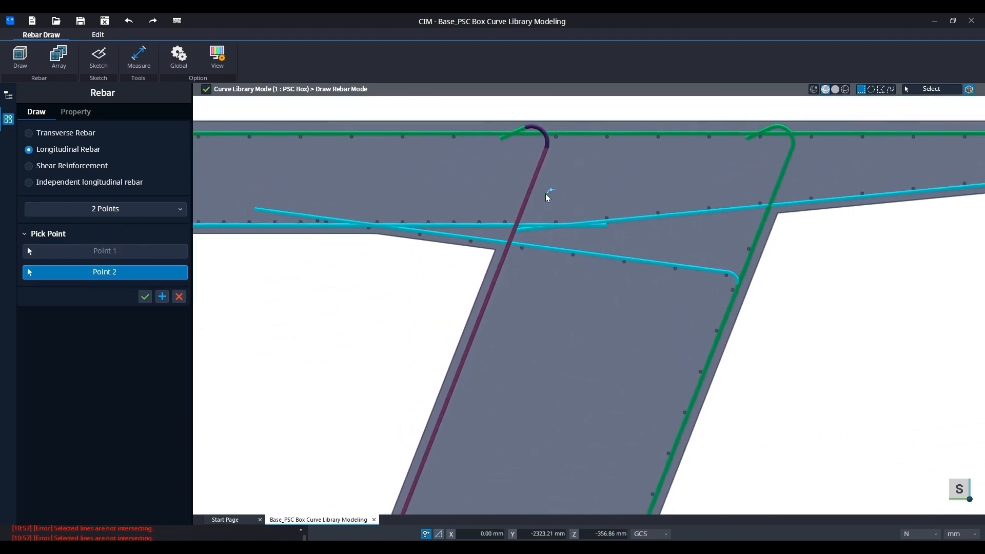
scroll(447, 457, up, 4)
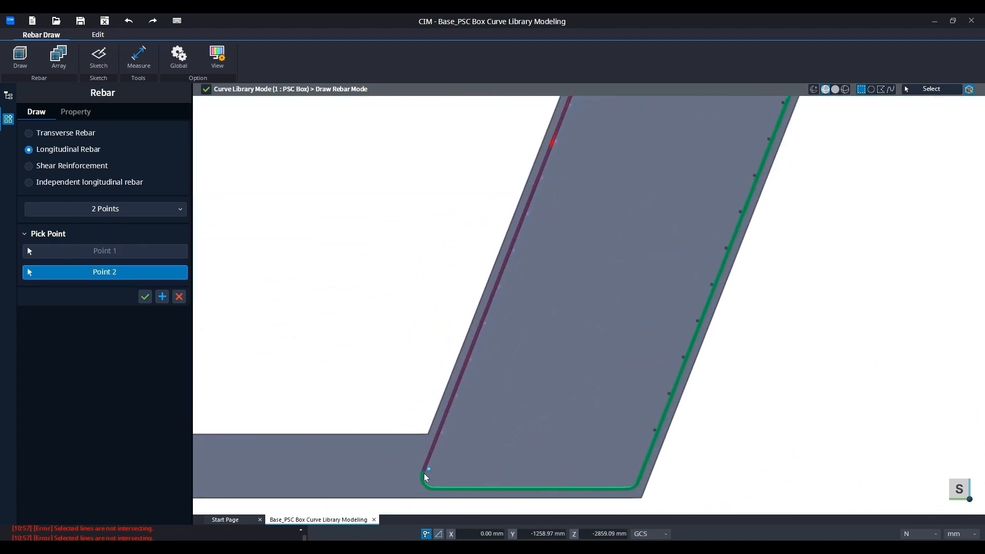
click(424, 473)
scroll(512, 421, down, 4)
scroll(521, 416, down, 3)
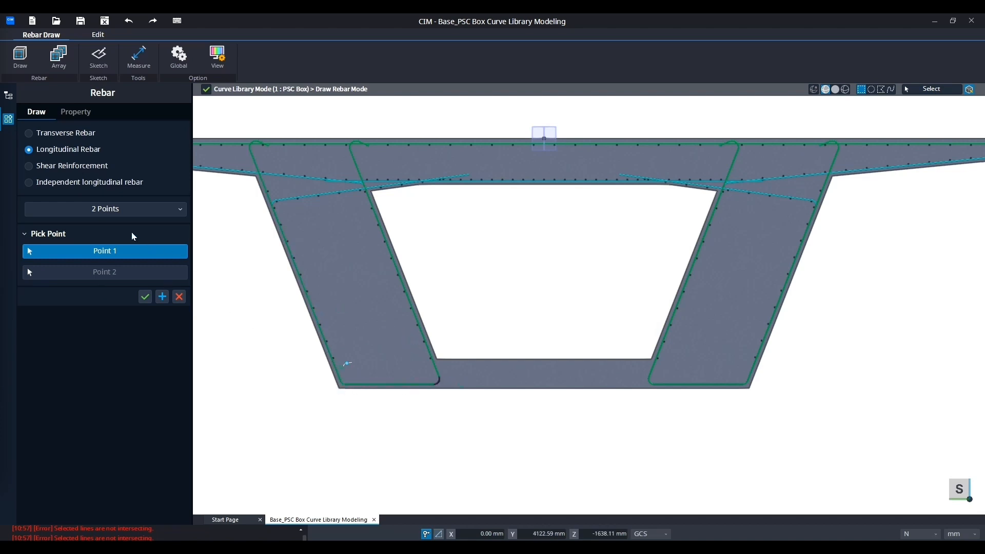
Switch the longitudinal rebar arrangement to Adjustable Spacing with orthogonal spacing along the X-Axis
click(76, 114)
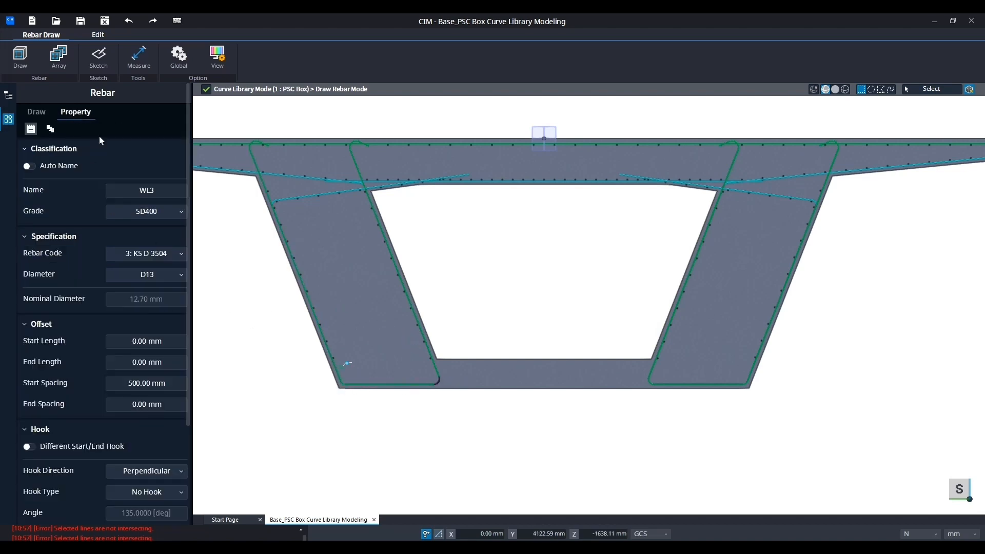
click(52, 129)
click(132, 211)
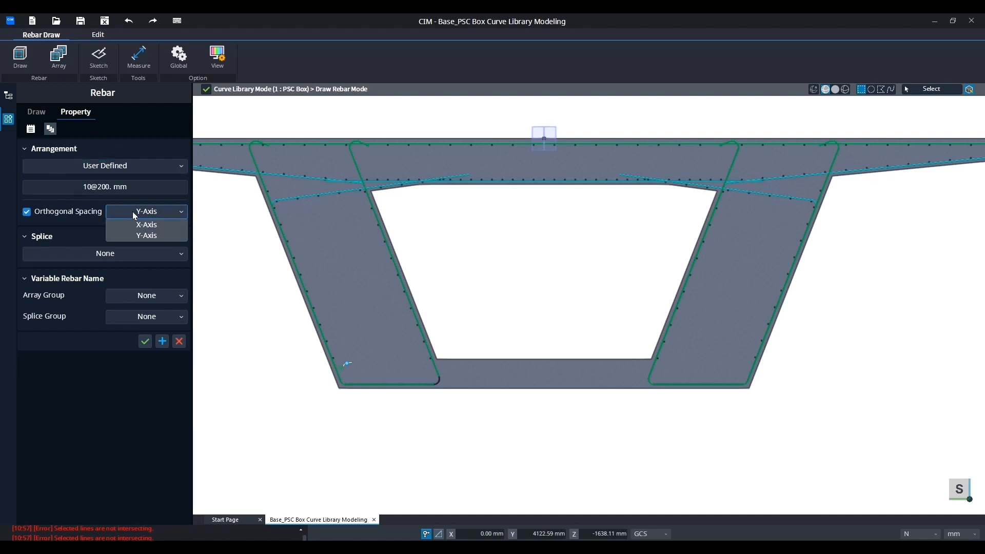
click(135, 225)
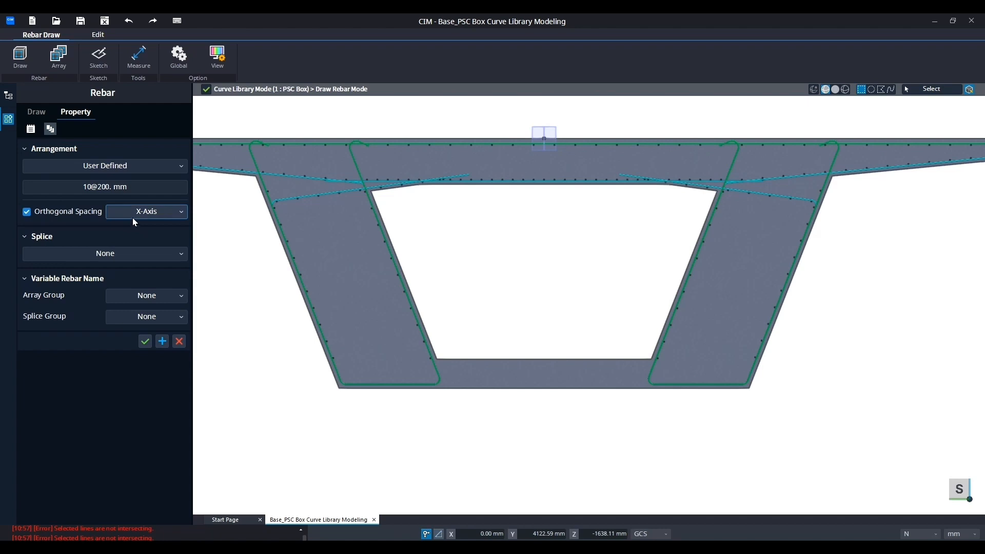
click(134, 167)
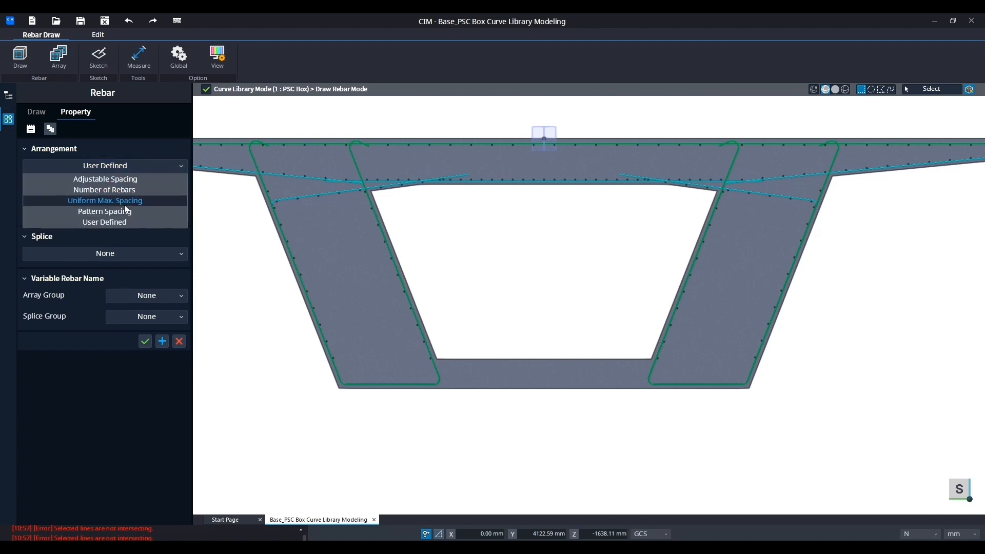
click(122, 179)
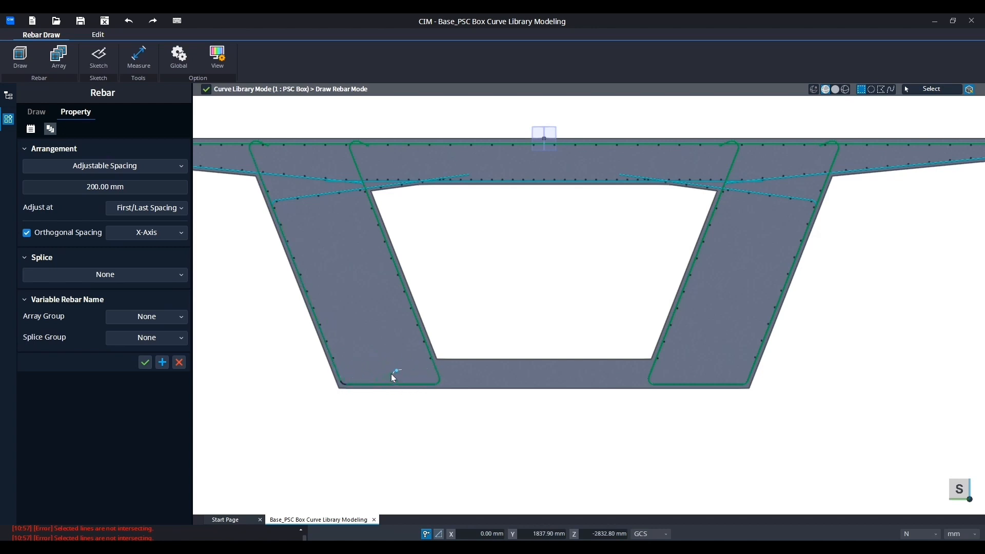
Set the longitudinal rebar spacing to 250 mm, keeping the Adjustable Spacing arrangement
click(140, 187)
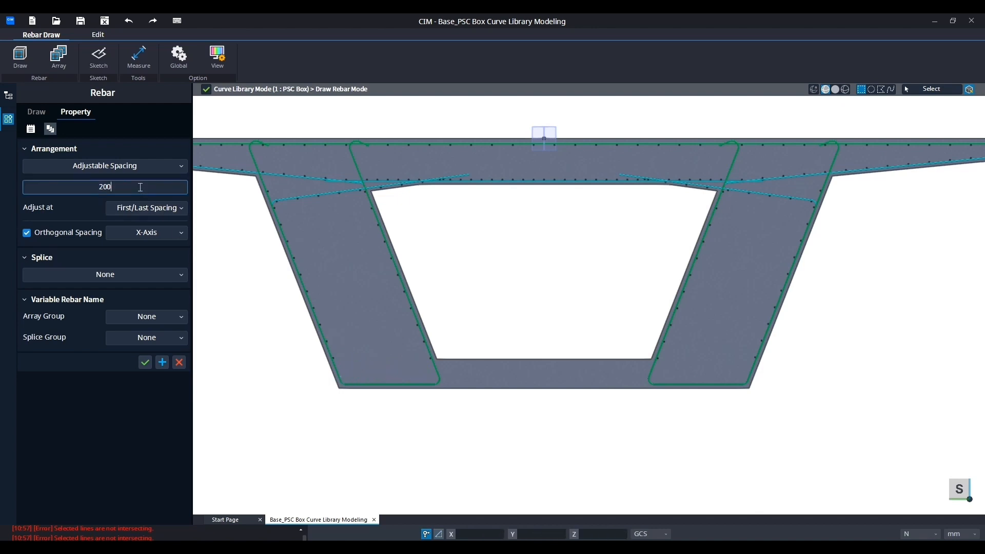
double_click(112, 187)
text(250)
click(135, 169)
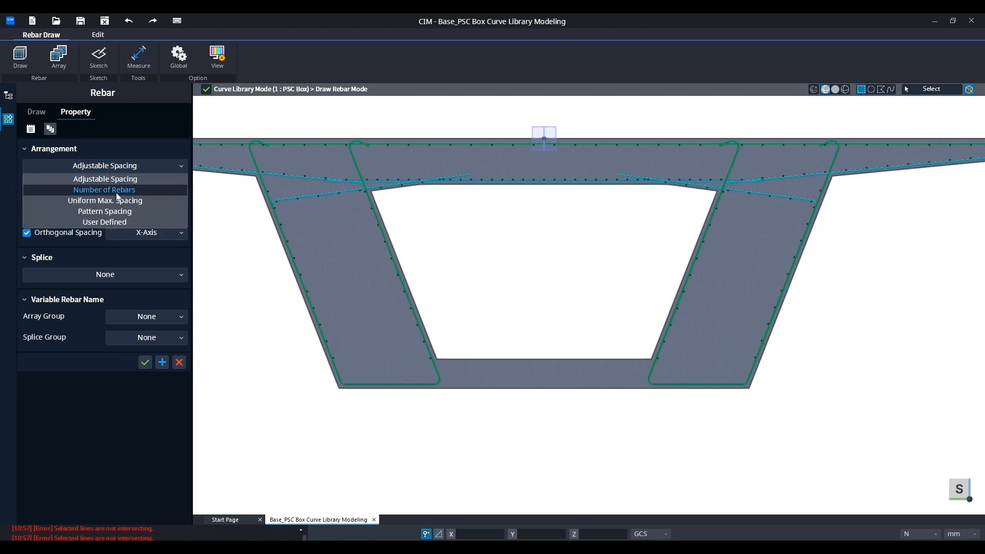
click(115, 257)
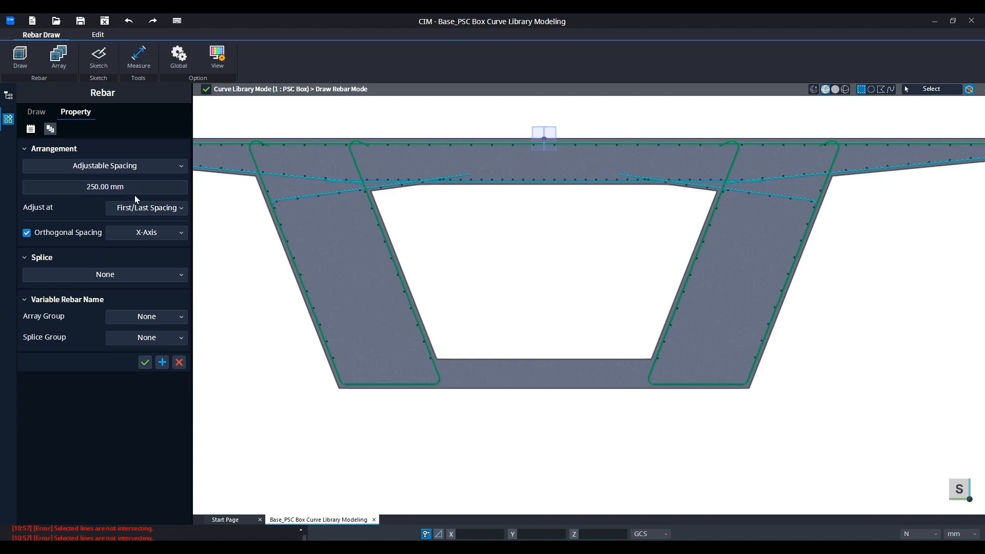
Rename the longitudinal rebar BL1 and set its start spacing offset to 0 mm
click(36, 115)
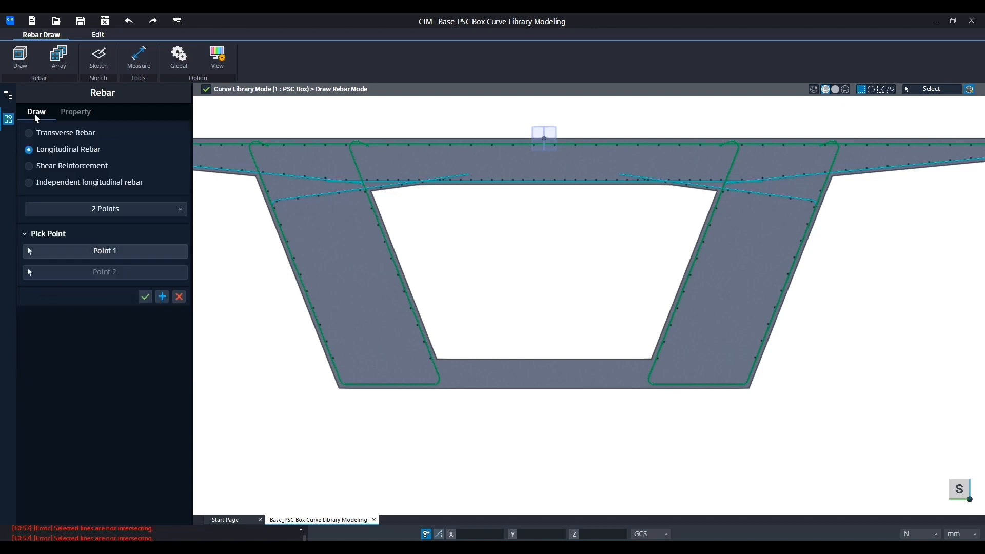
click(76, 112)
click(31, 128)
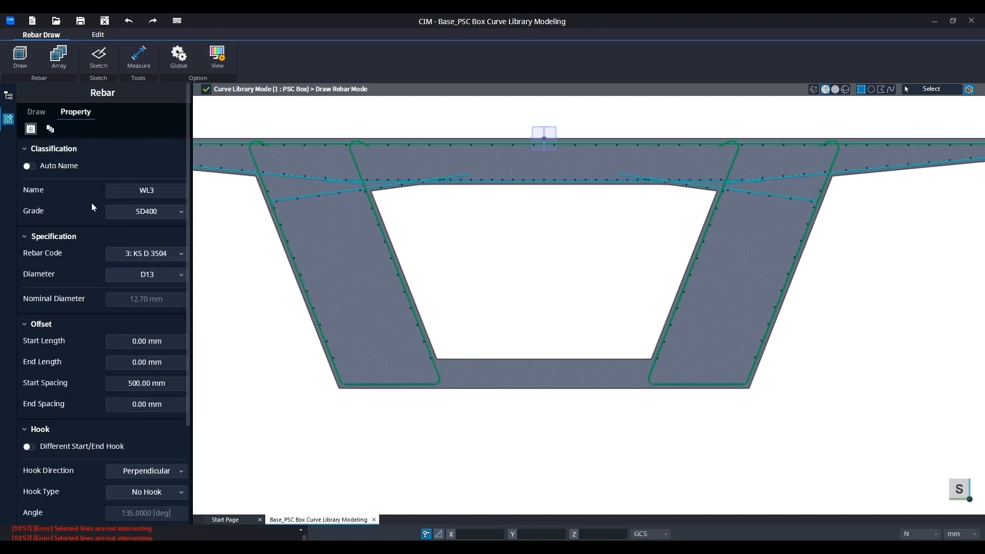
click(106, 192)
text(BL1)
click(168, 382)
text(0)
click(173, 361)
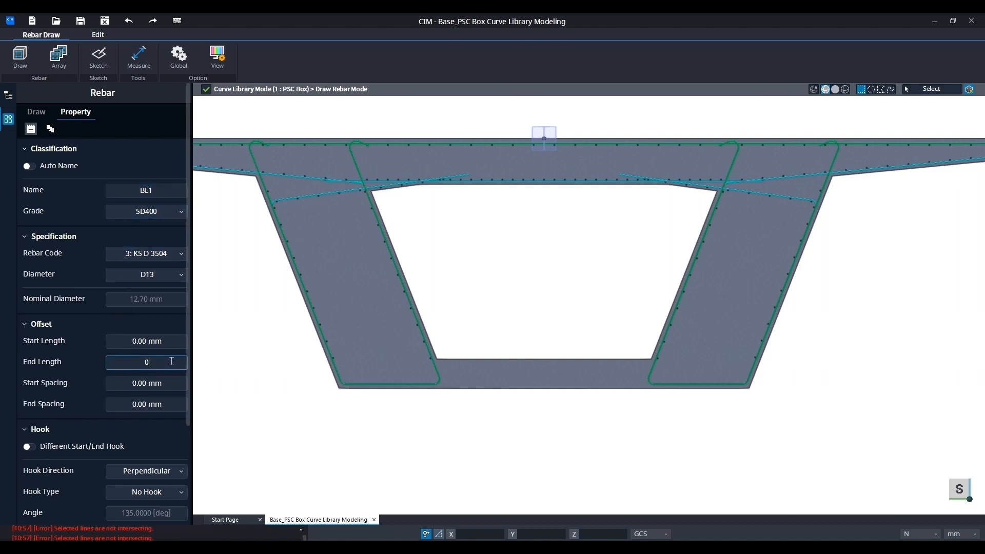
Show all hidden rebars and place the BL1 longitudinal rebars along the bottom slab's upper transverse rebar, using Select Transverse Rebar
click(36, 112)
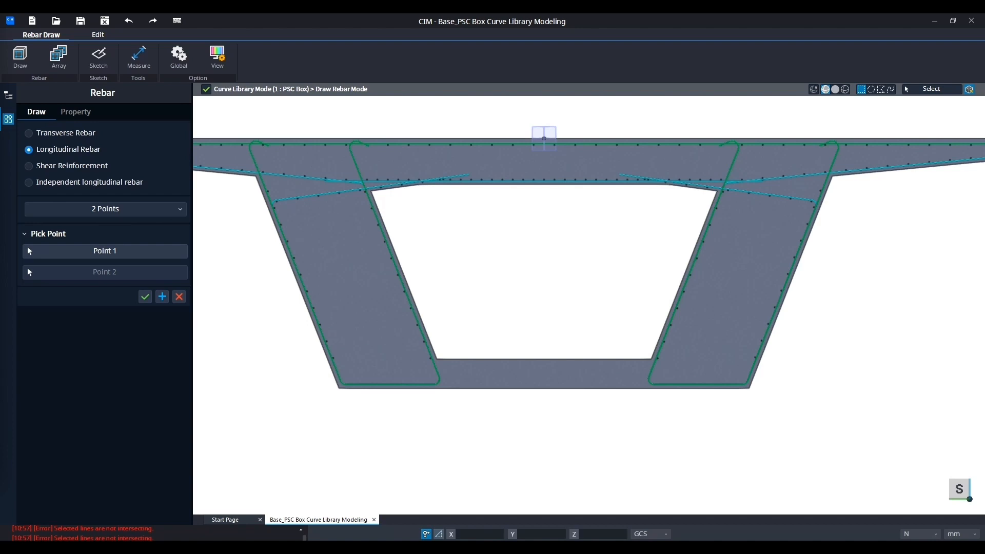
click(130, 209)
click(121, 221)
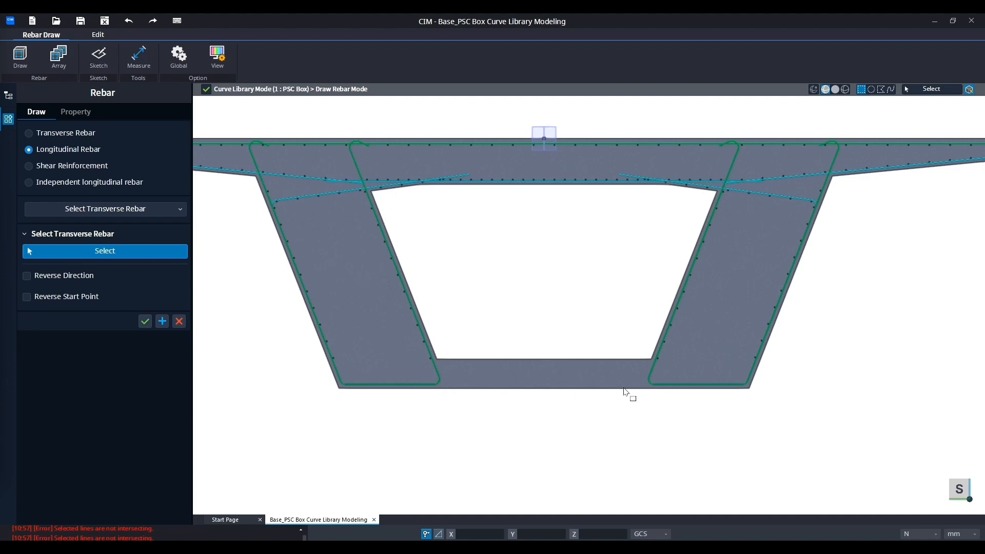
right_click(261, 335)
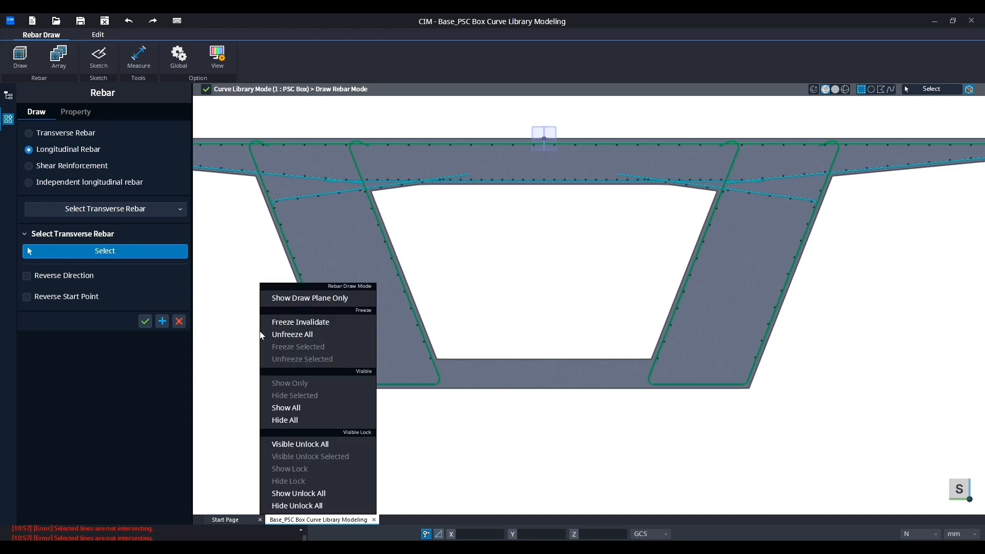
click(289, 408)
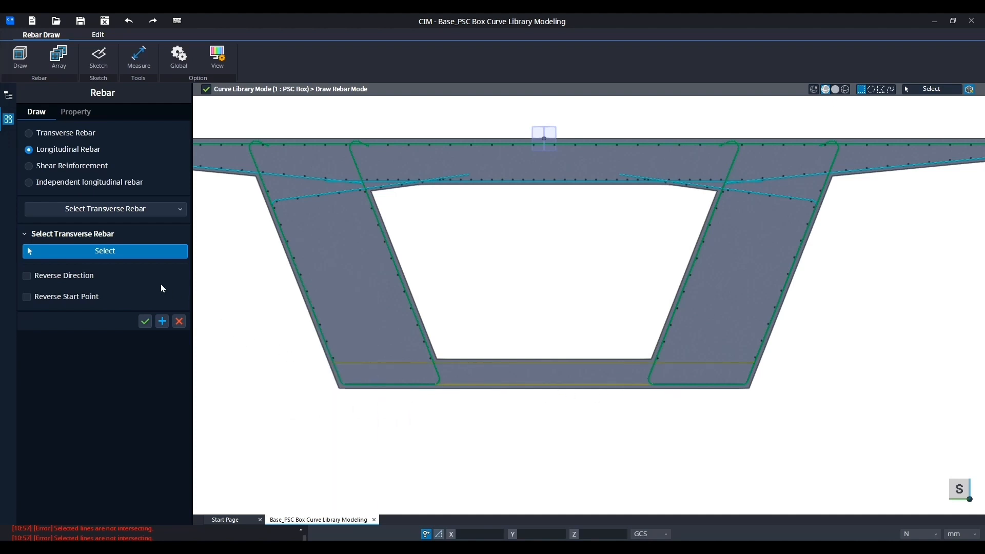
click(409, 365)
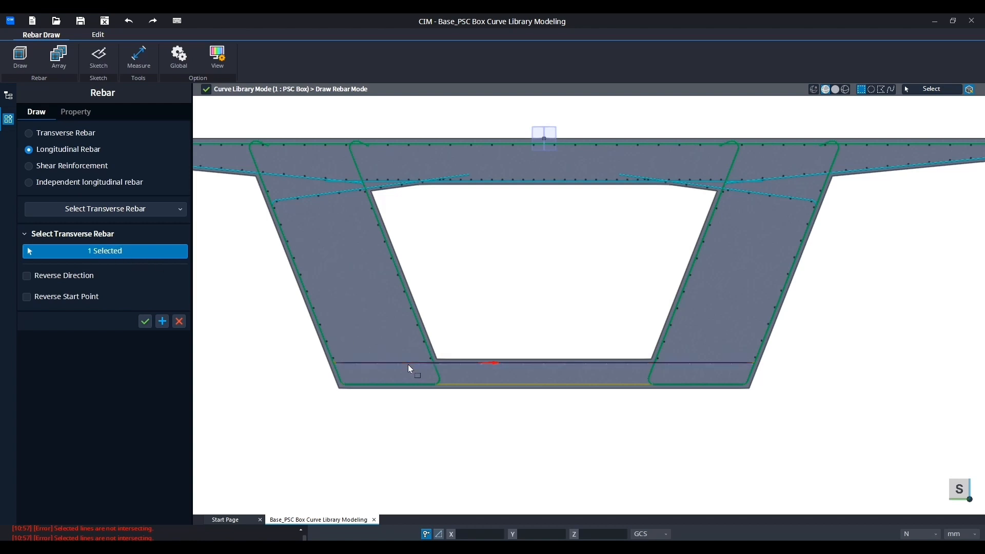
click(163, 322)
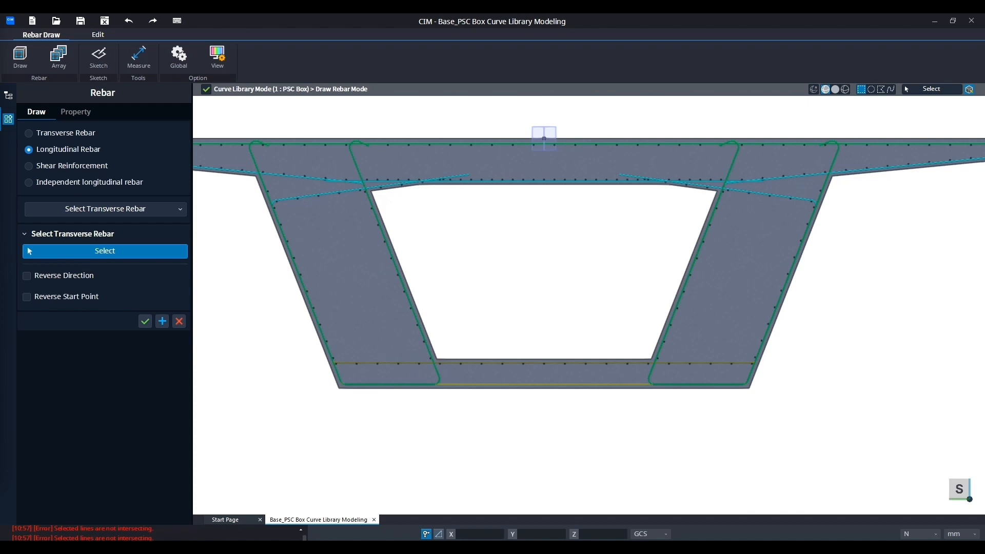
Rename the longitudinal rebar BL2 and review its arrangement settings
click(76, 112)
click(164, 190)
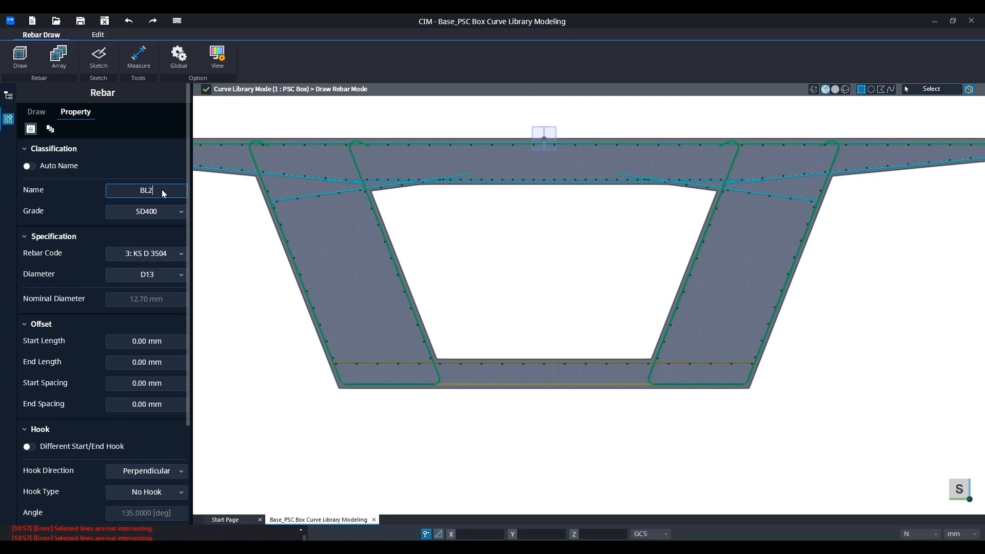
click(50, 128)
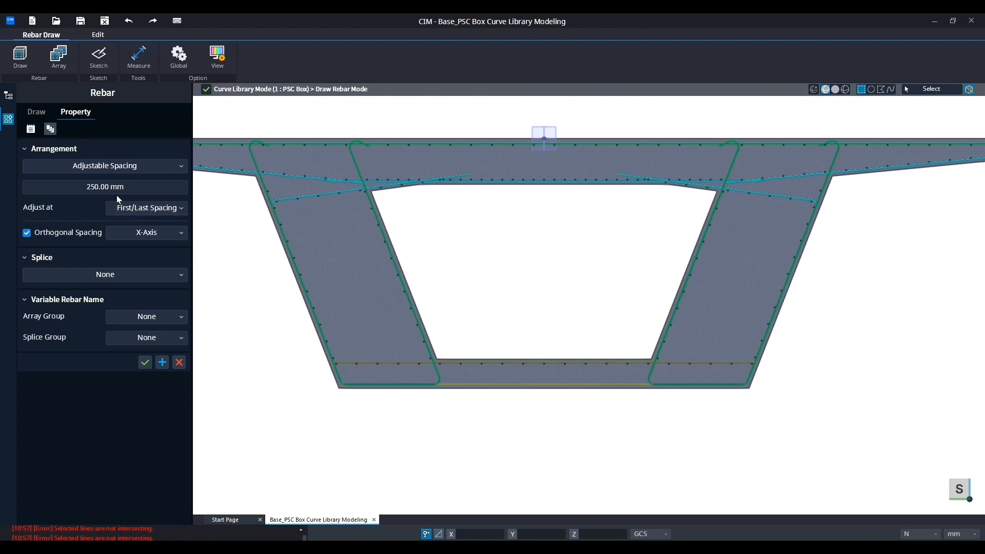
Place the BL2 longitudinal rebars along the bottom slab's lower transverse rebar with Reverse Direction enabled, and finish the rebar command
click(43, 118)
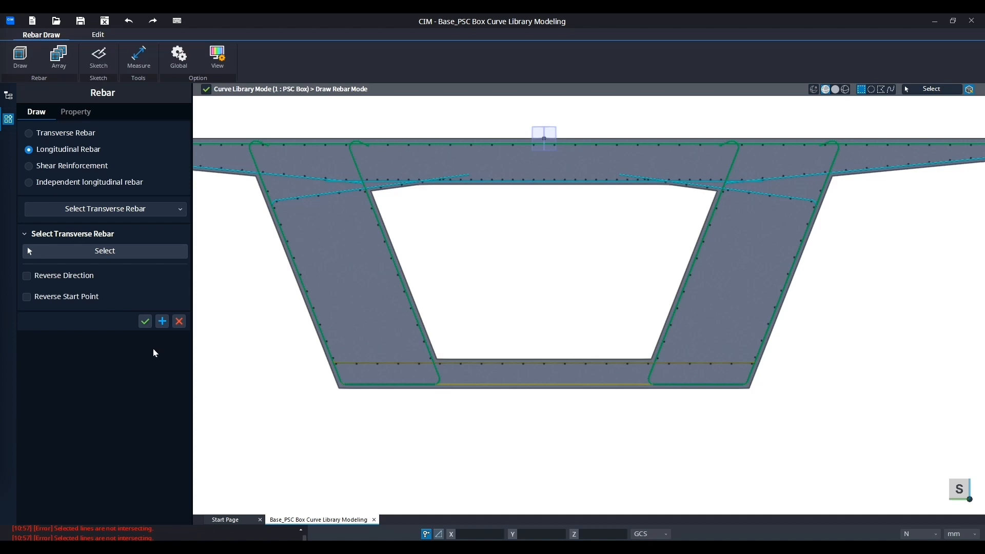
click(131, 251)
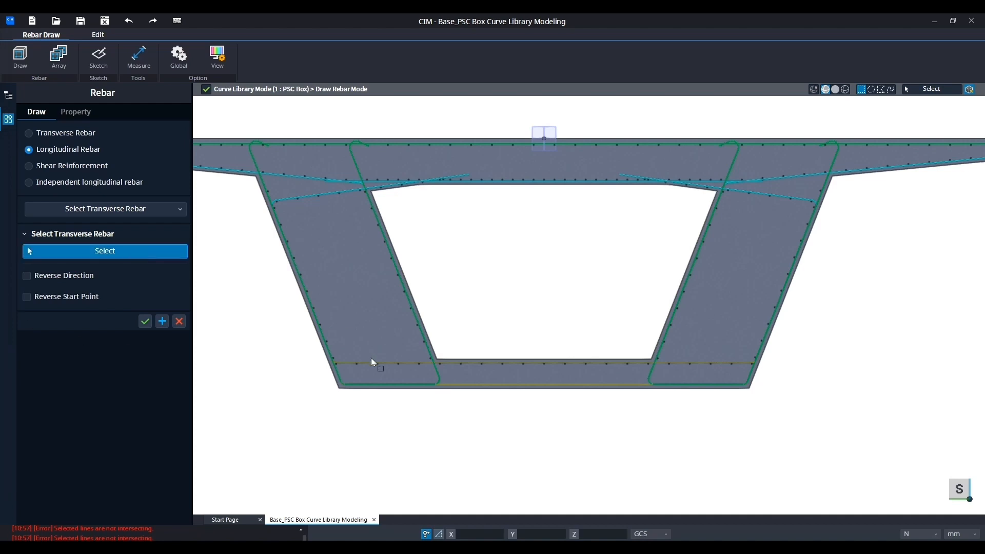
click(452, 383)
click(27, 277)
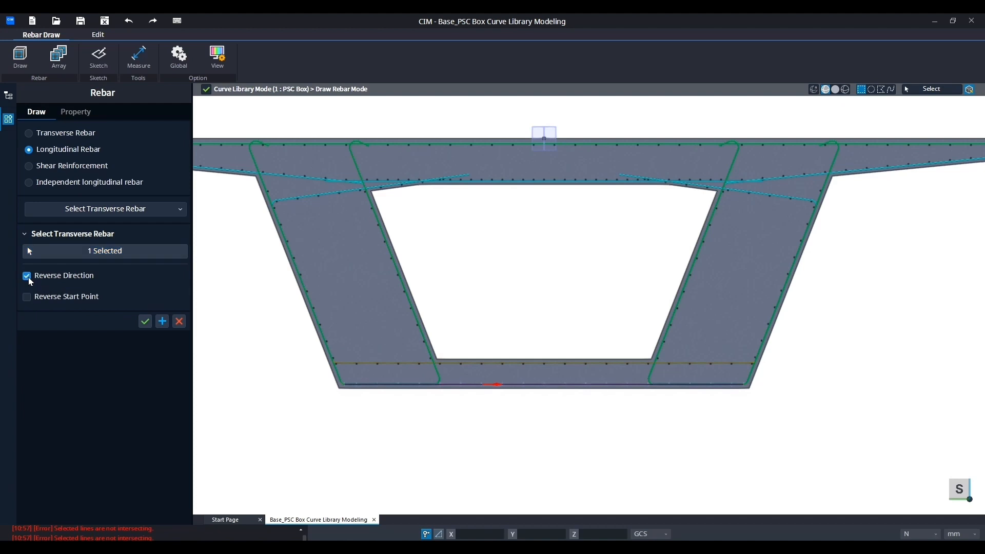
click(145, 321)
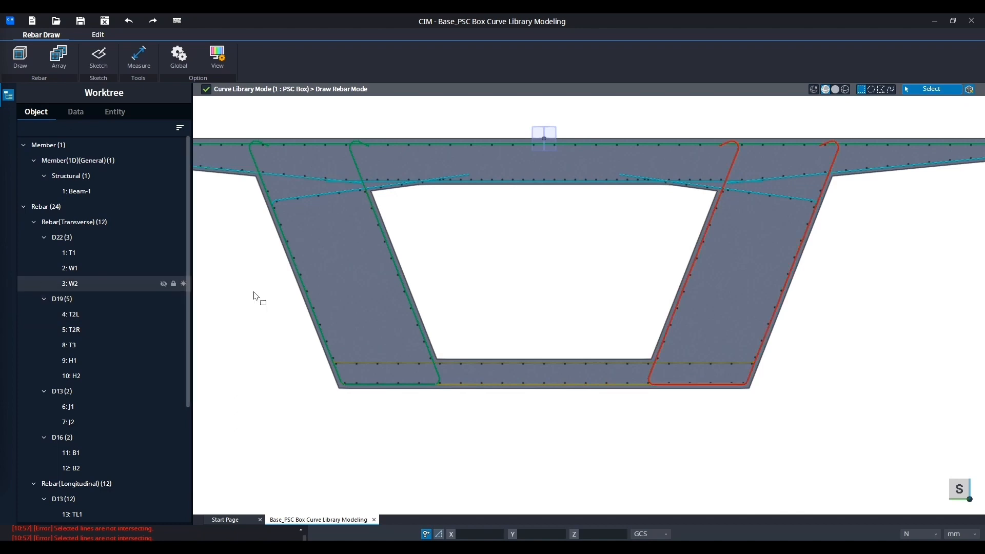
Check the whole reinforced section and leave Draw Rebar Mode for the PSC Box curve library model
scroll(556, 295, down, 4)
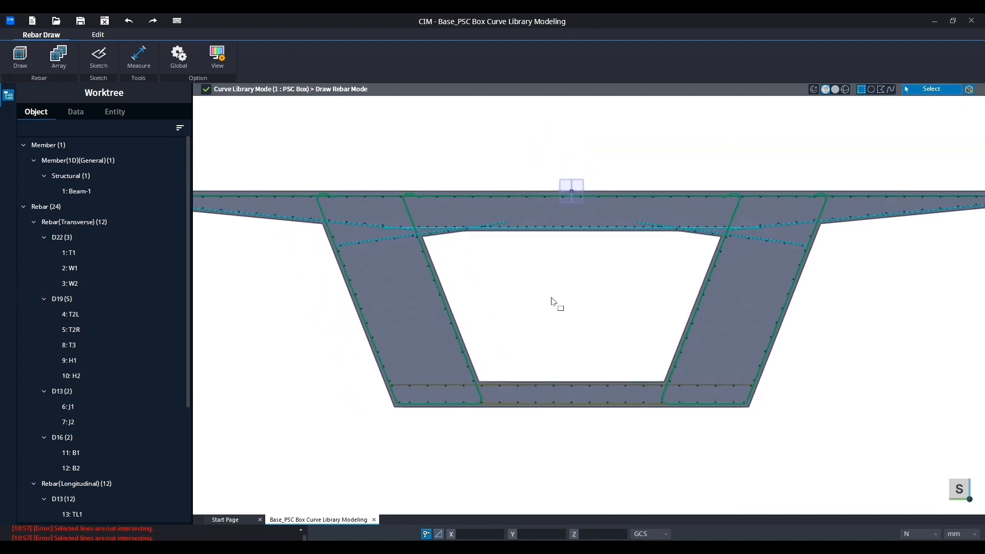
middle_drag(556, 297, 556, 305)
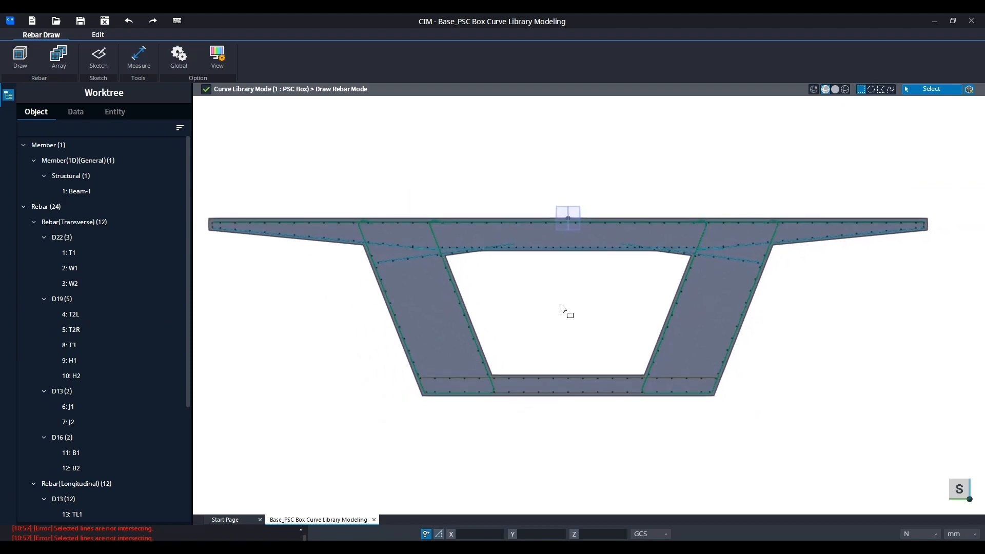
click(206, 89)
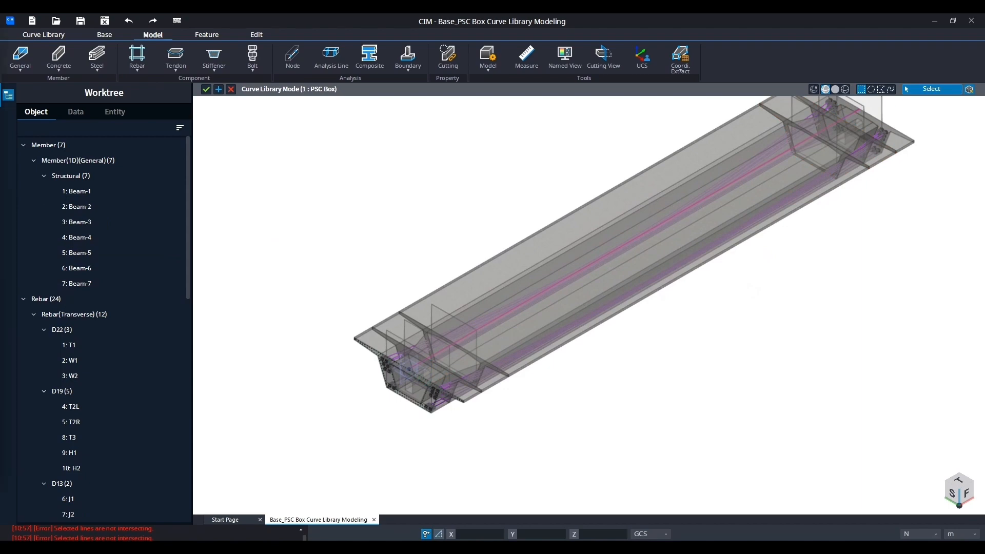
Start a Tapered Array of rebars and select all rebars drawn at the girder's near end
click(146, 72)
click(144, 118)
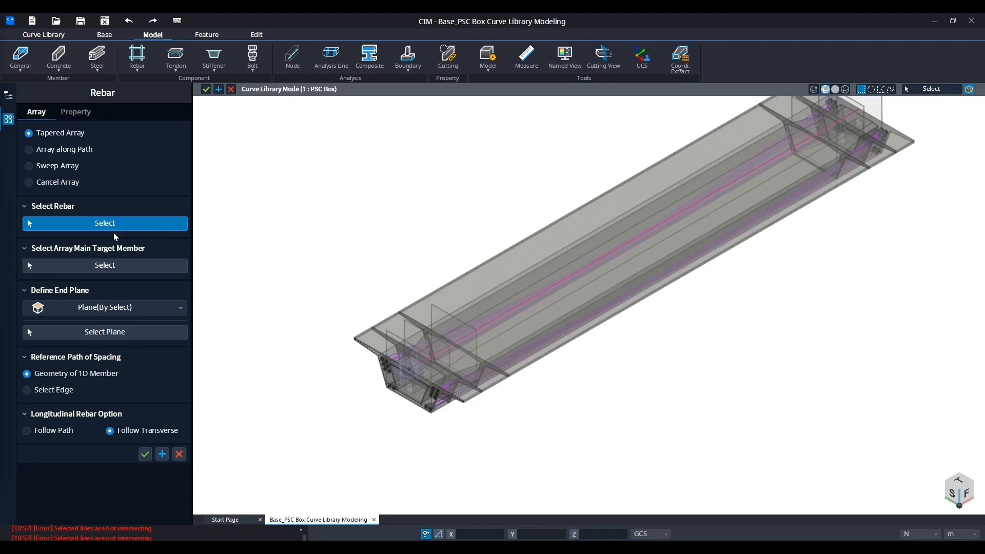
drag(308, 287, 488, 448)
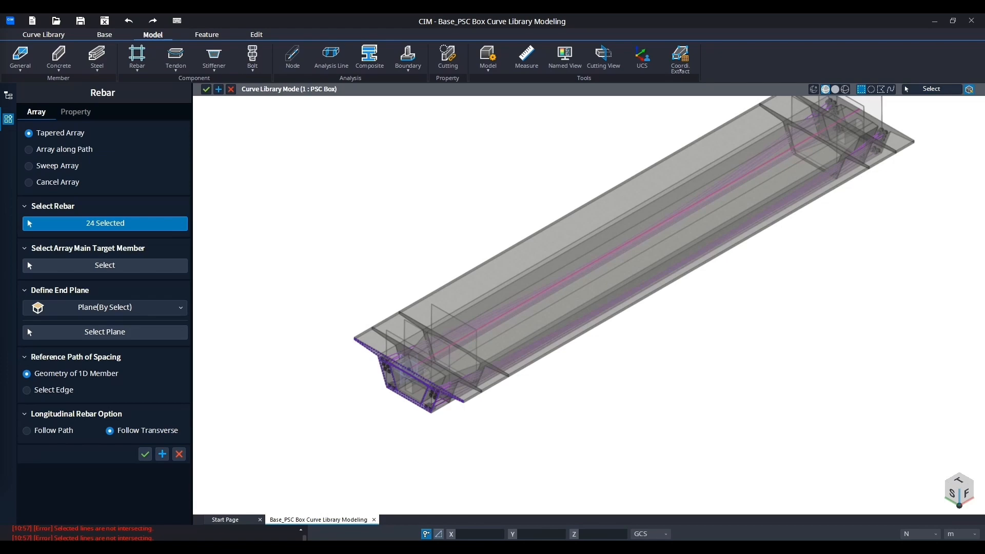
Choose the six beam segments beyond the near end segment as array targets and the far end reference plane as end plane
click(143, 268)
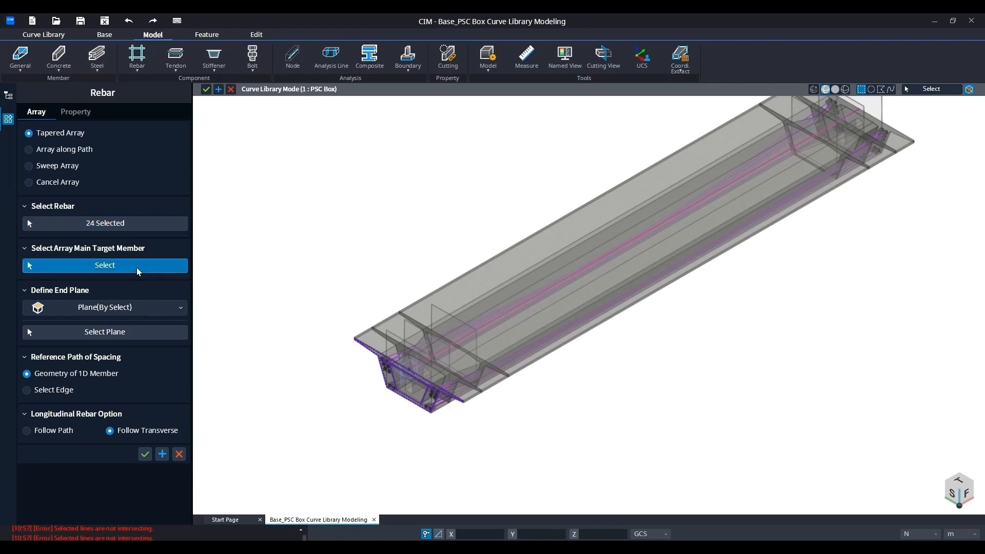
scroll(339, 465, down, 3)
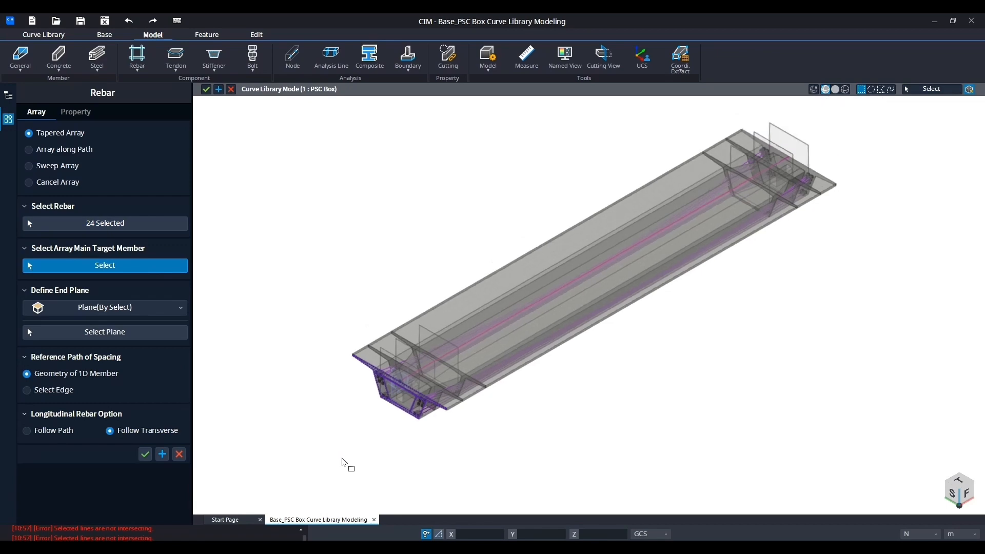
drag(307, 476, 828, 129)
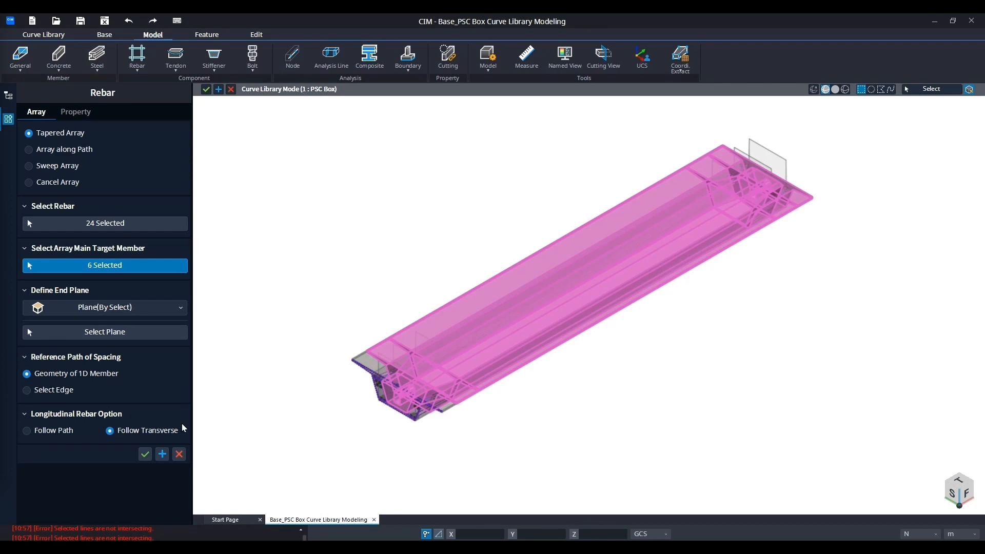
click(113, 332)
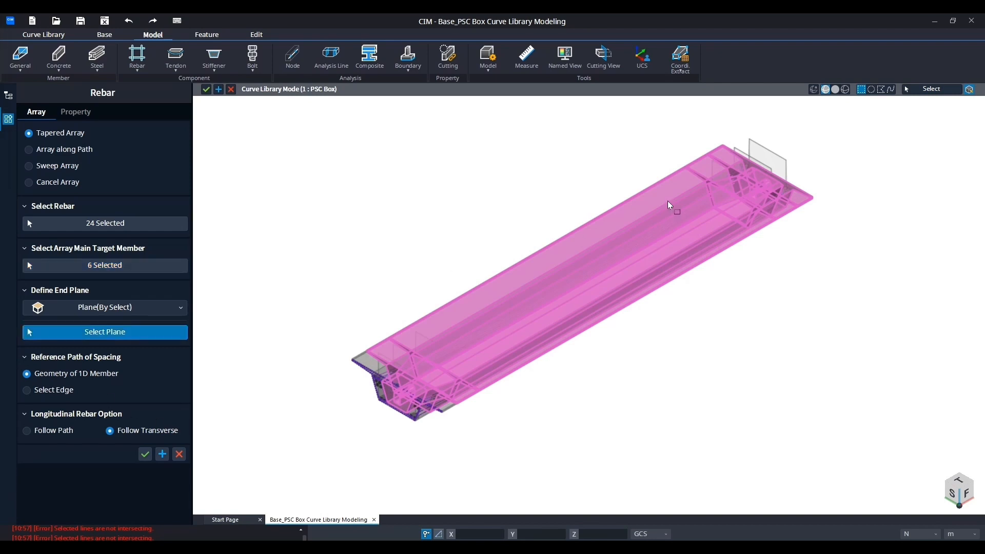
click(780, 159)
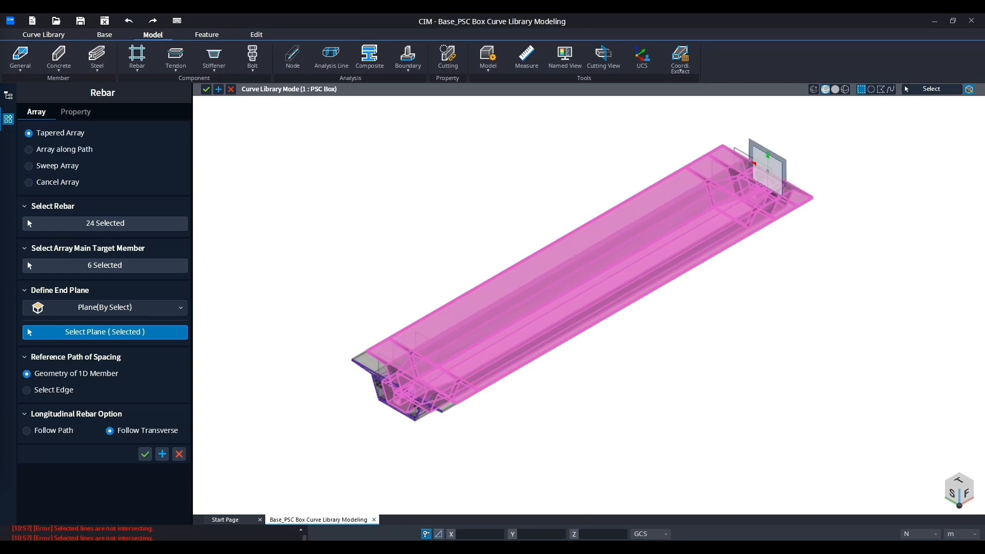
Set the array's arrangement to Pattern Spacing with 0.2 m and create the tapered rebar array along the girder
click(76, 112)
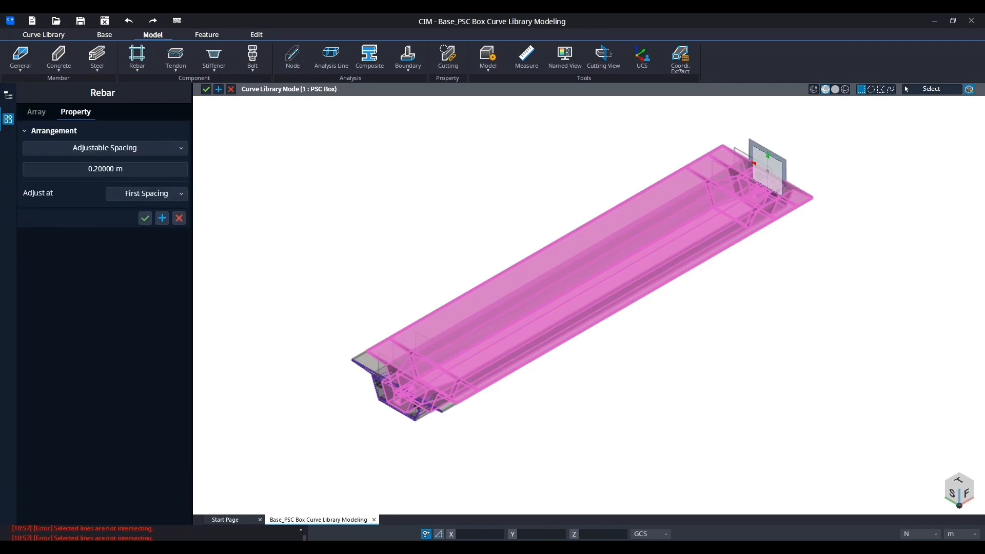
click(119, 149)
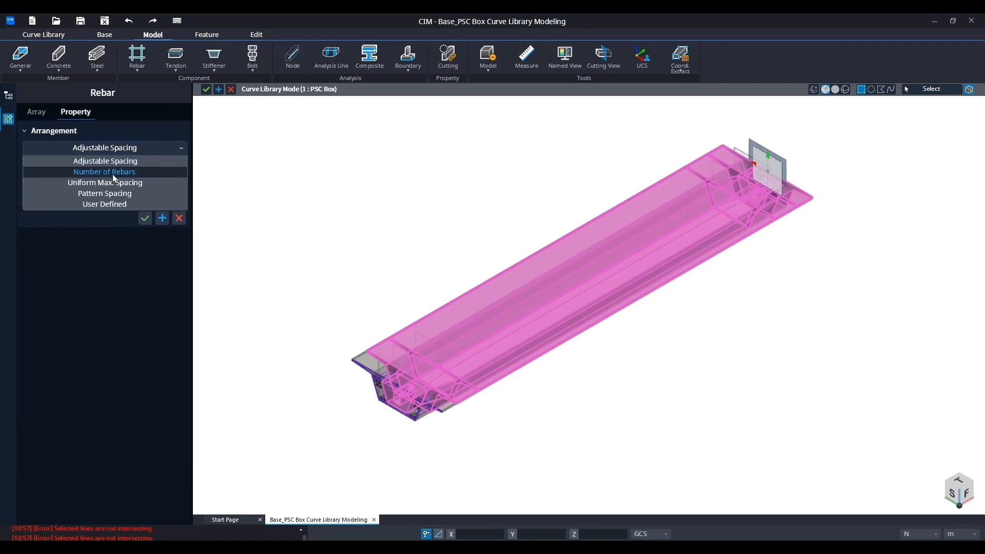
click(105, 194)
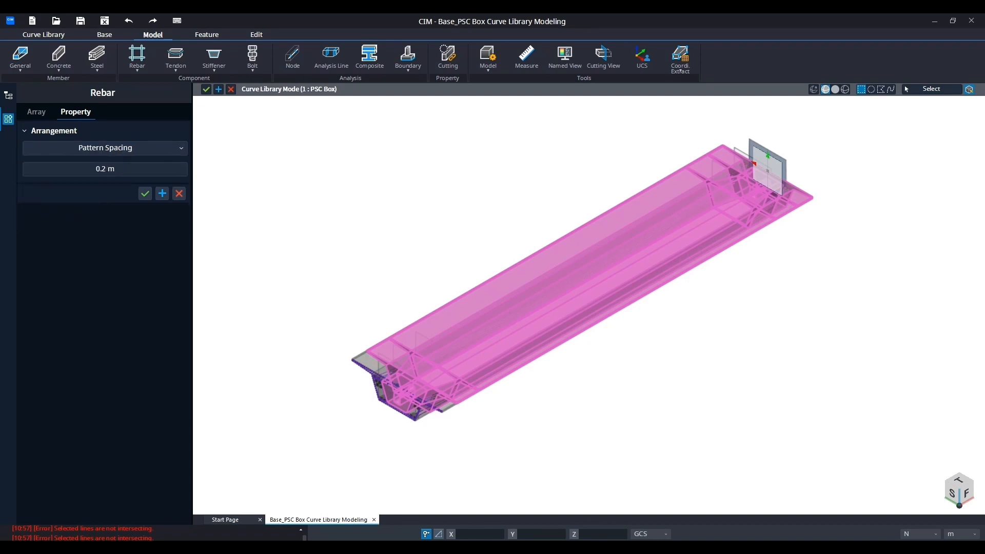
click(146, 194)
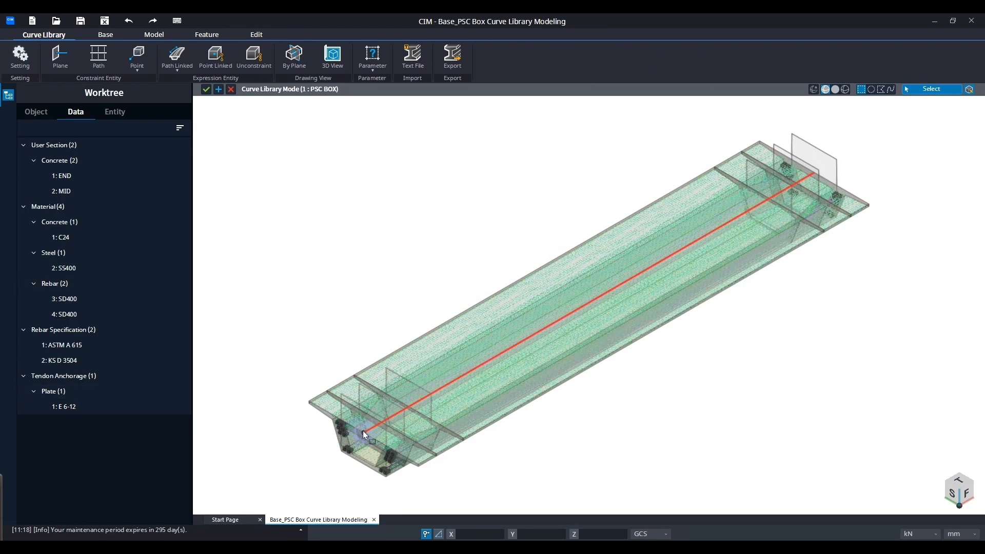
Examine the rebars at the girder's near end from several directions, including the joint between web, cantilever slab and tendon anchorages
scroll(362, 436, up, 3)
scroll(362, 442, up, 3)
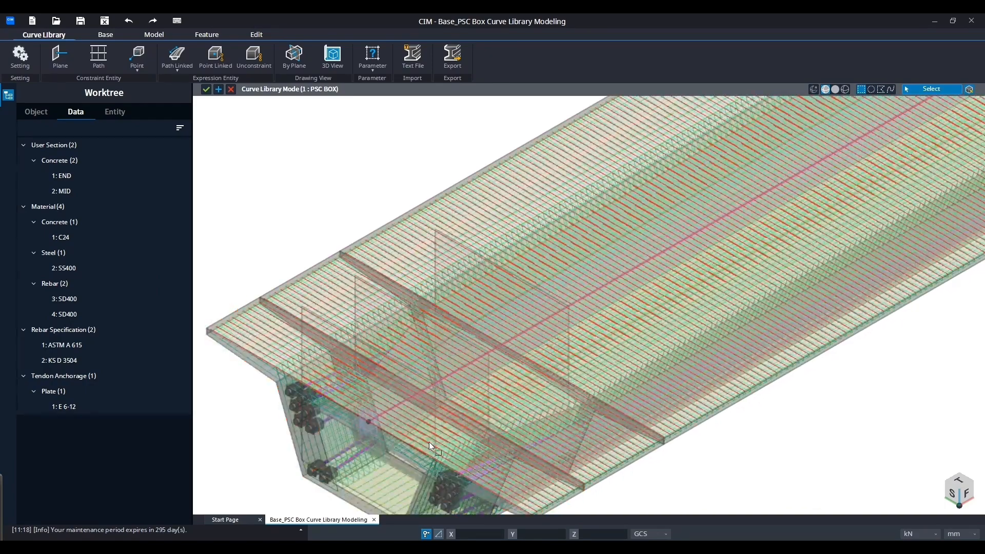
middle_drag(428, 440, 639, 257)
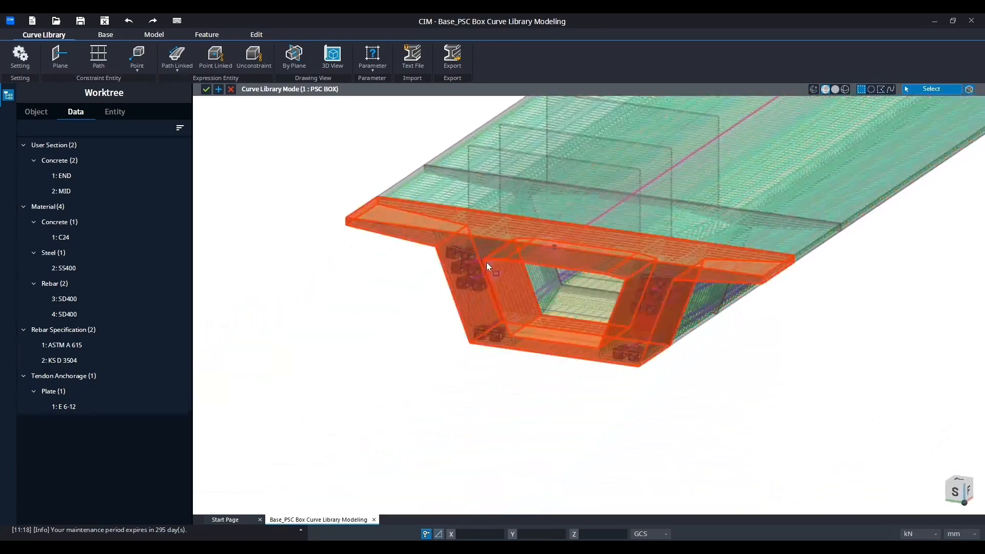
scroll(531, 253, up, 2)
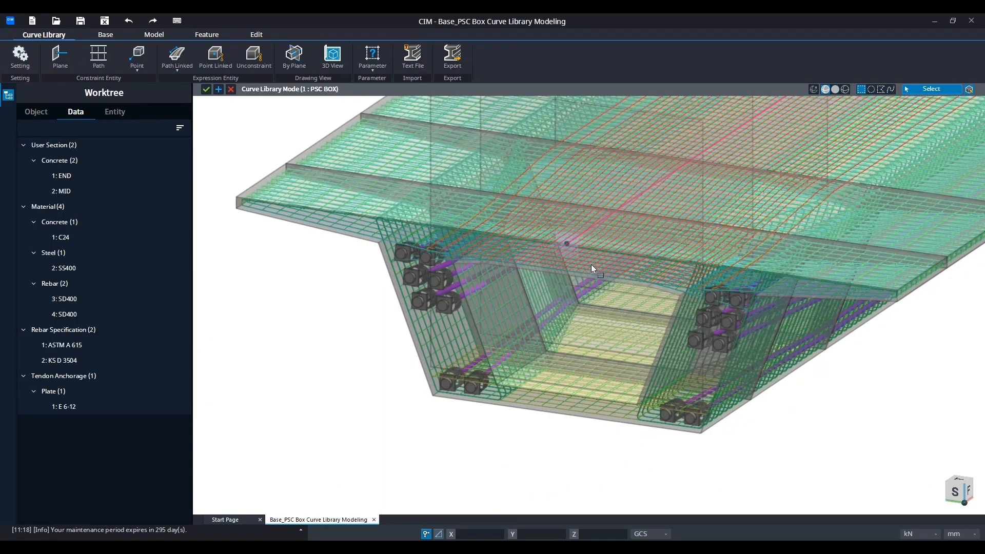
middle_drag(591, 264, 714, 174)
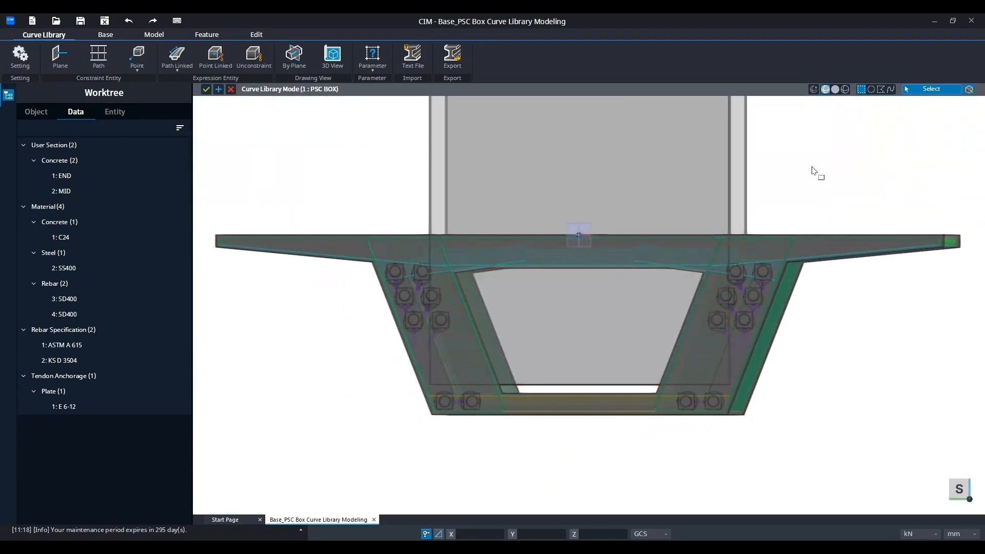
middle_drag(811, 166, 771, 201)
right_click(771, 201)
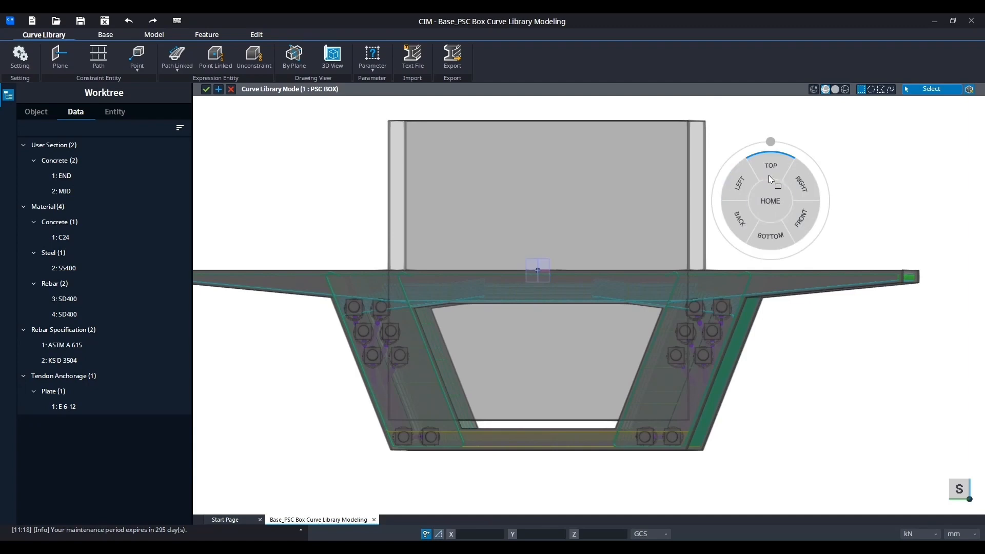
click(803, 211)
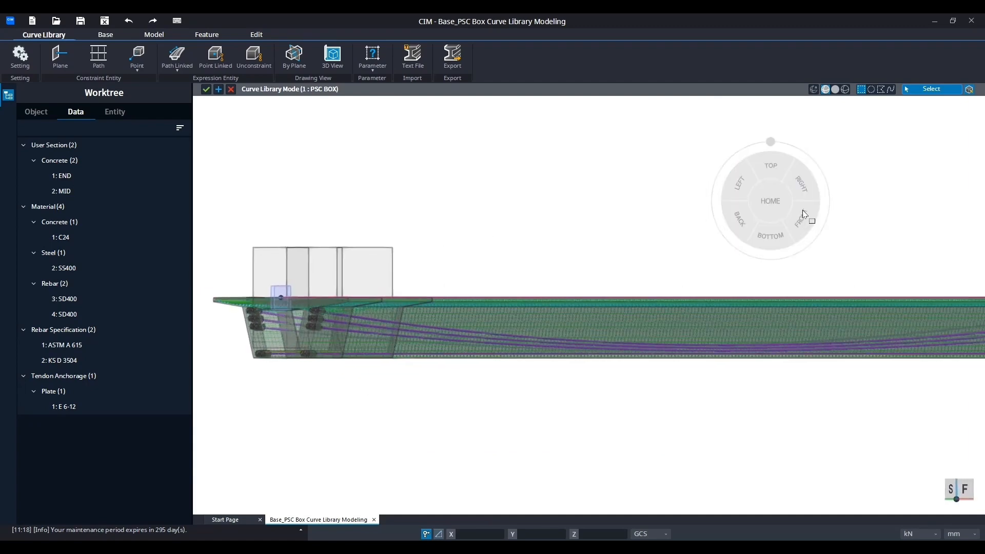
click(739, 183)
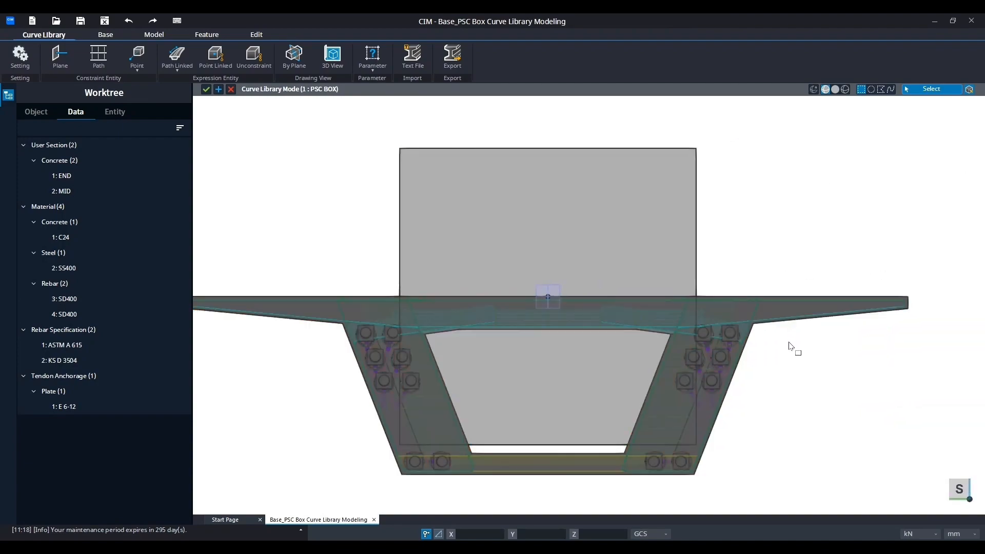
scroll(748, 330, up, 5)
scroll(698, 292, up, 2)
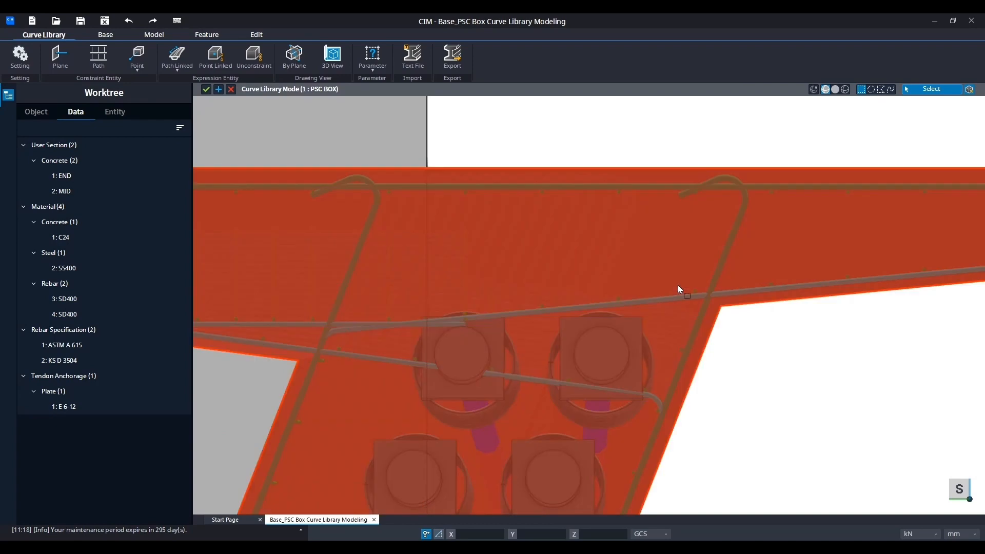
scroll(718, 296, down, 7)
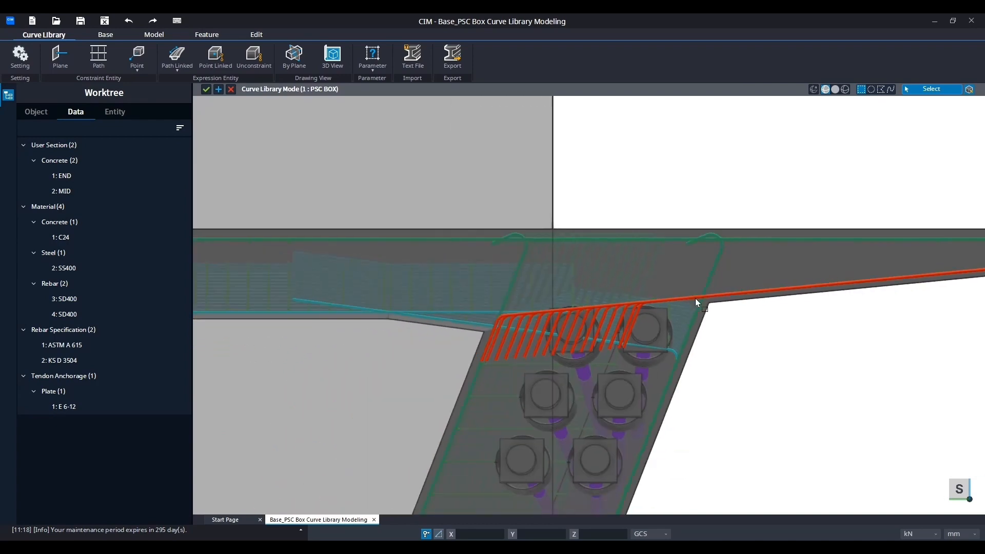
middle_drag(725, 308, 557, 297)
scroll(433, 329, down, 5)
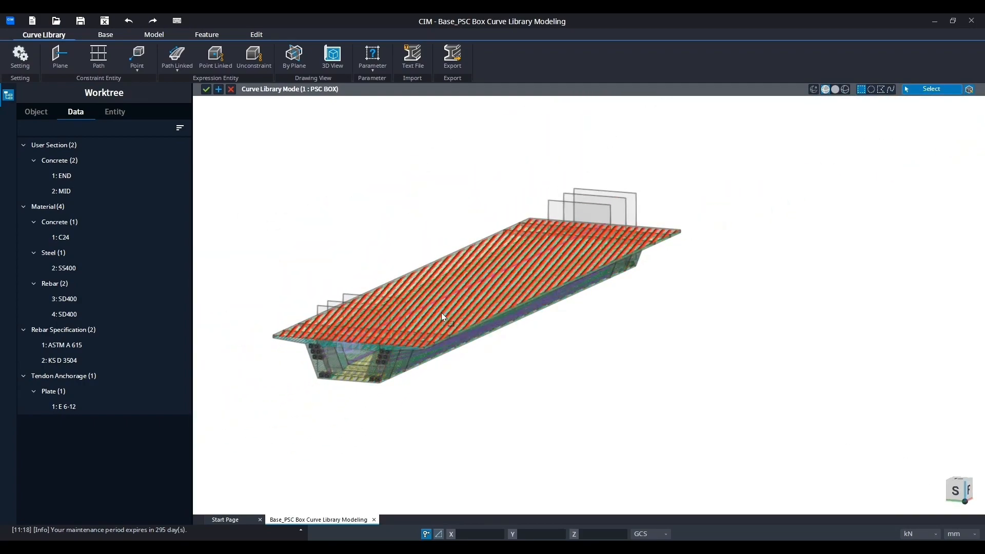
Inspect the arrayed web stirrups along the girder's side, from the whole span down to their bends near the bottom edge
middle_drag(599, 314, 616, 323)
scroll(431, 390, up, 8)
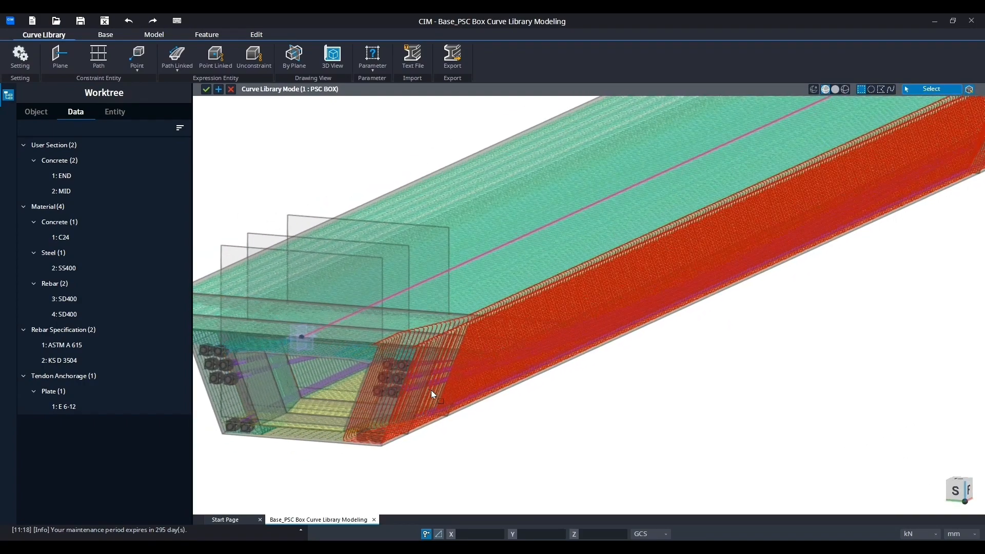
scroll(406, 388, down, 8)
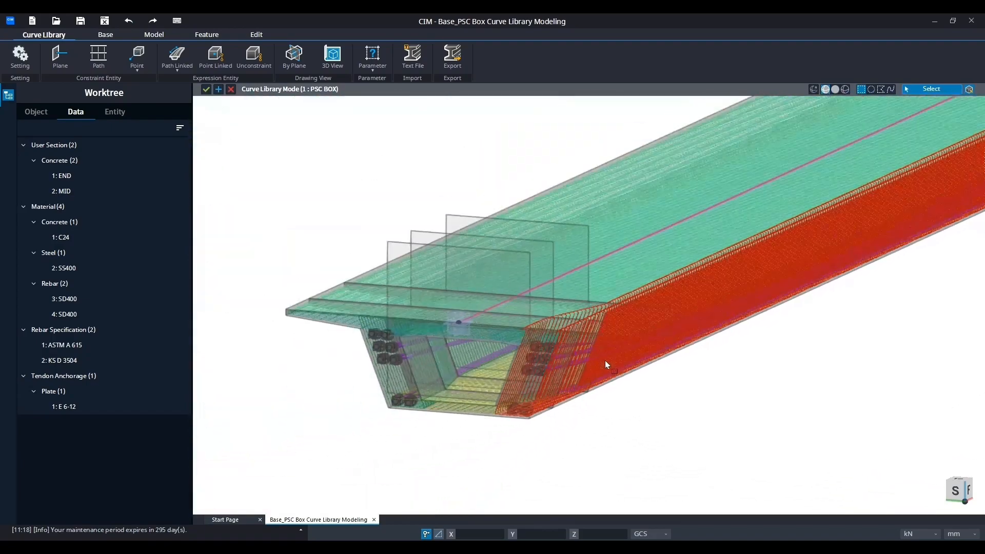
scroll(606, 363, down, 4)
middle_drag(681, 335, 485, 384)
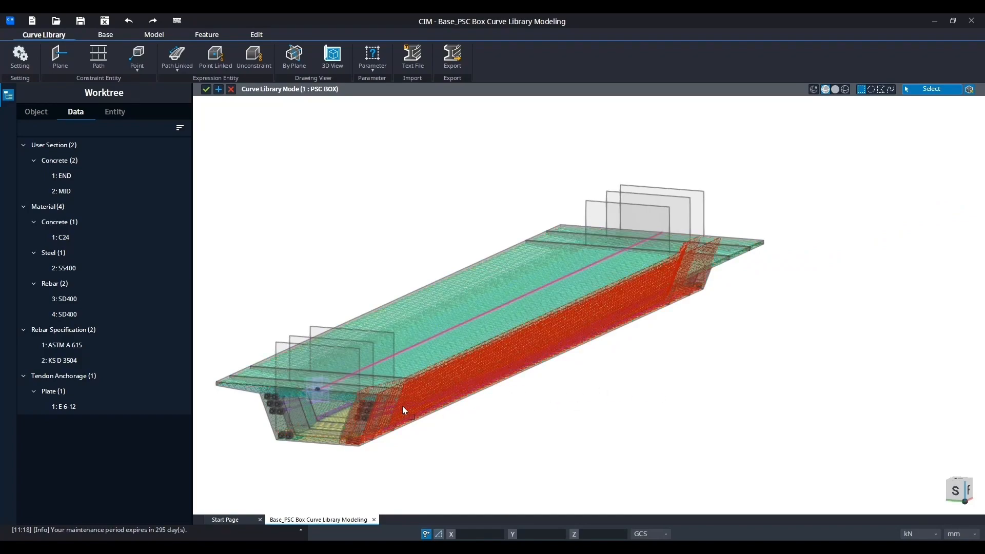
scroll(403, 409, up, 5)
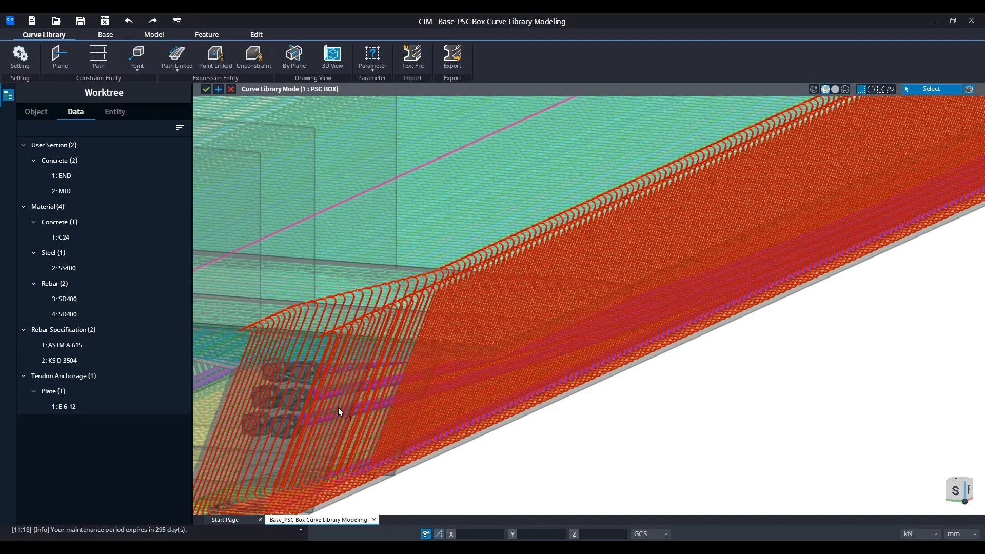
scroll(339, 408, up, 8)
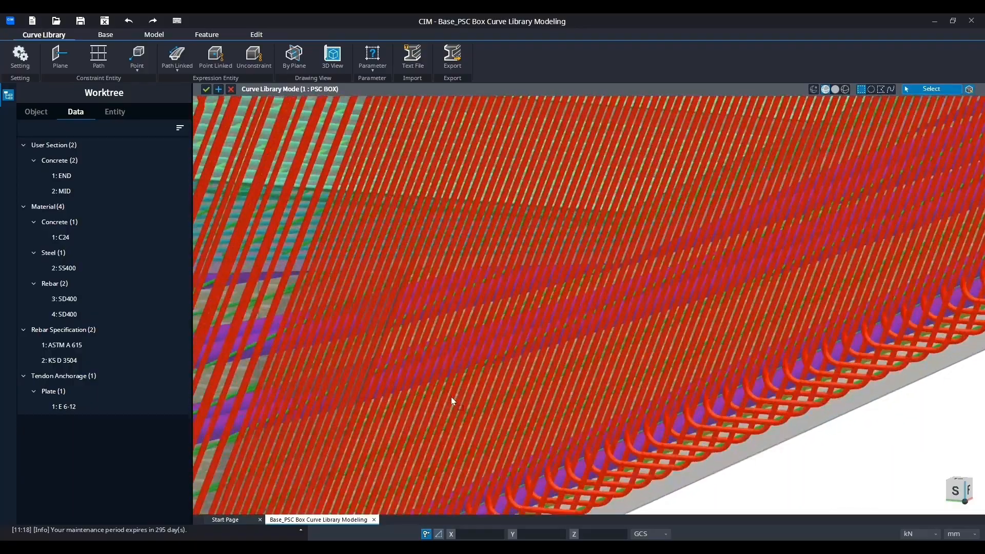
mouse_move(451, 397)
middle_down()
mouse_move(564, 380)
mouse_move(440, 388)
middle_up()
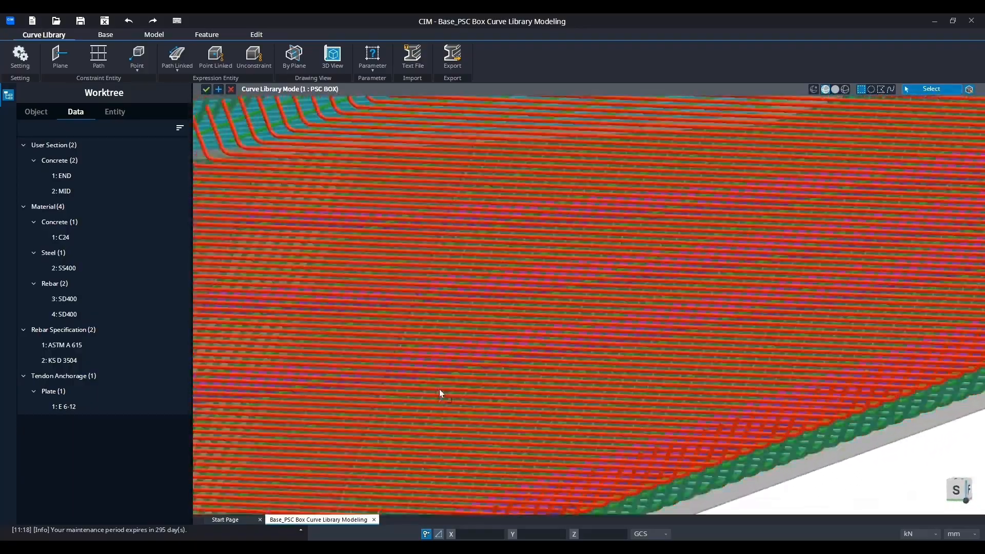
scroll(557, 374, down, 6)
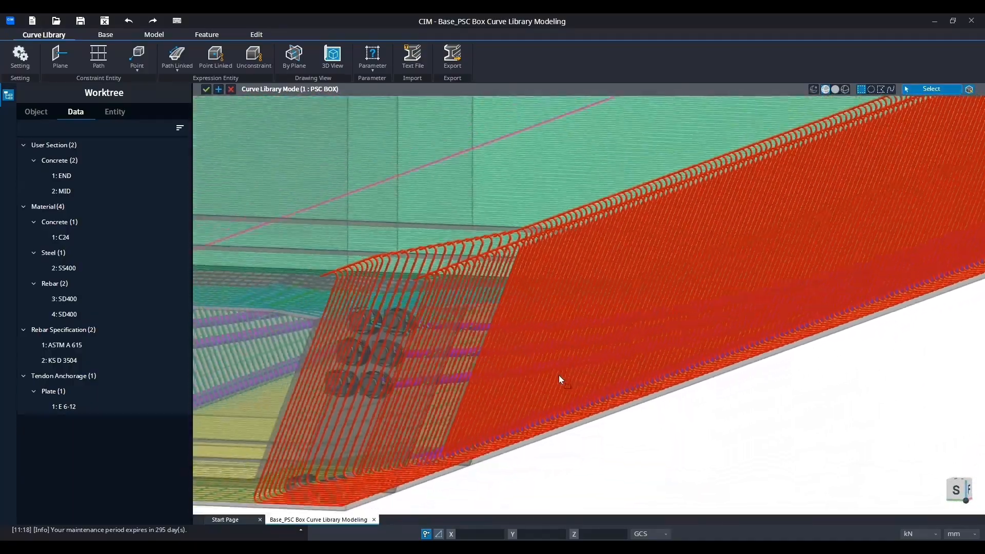
scroll(559, 375, down, 8)
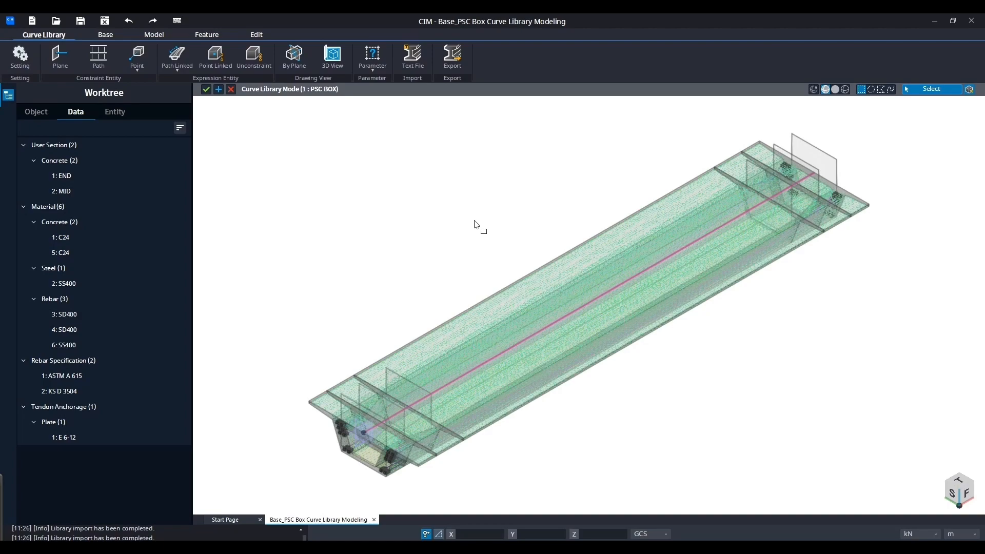
Finish editing the PSC BOX curve library and agree to regenerate its related objects
scroll(392, 457, up, 6)
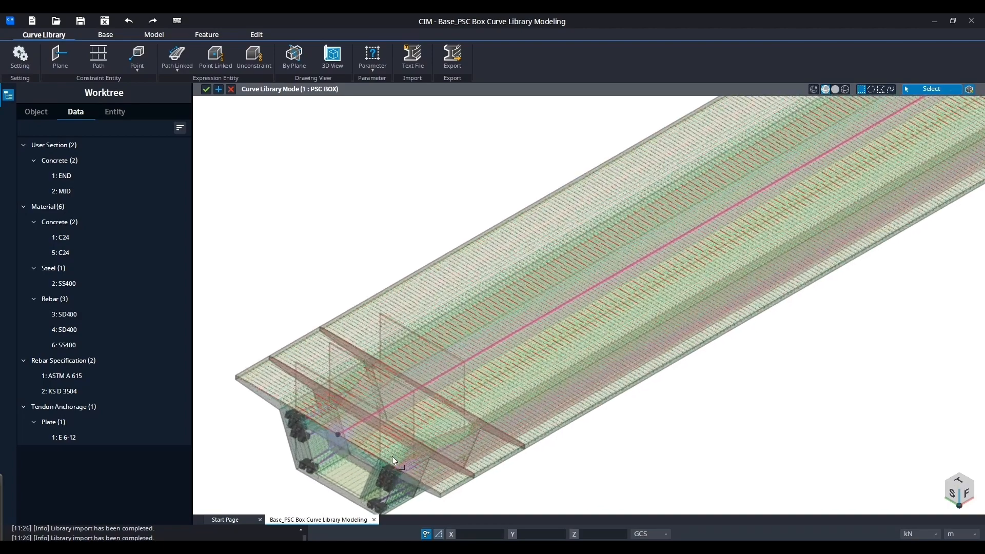
scroll(415, 464, down, 8)
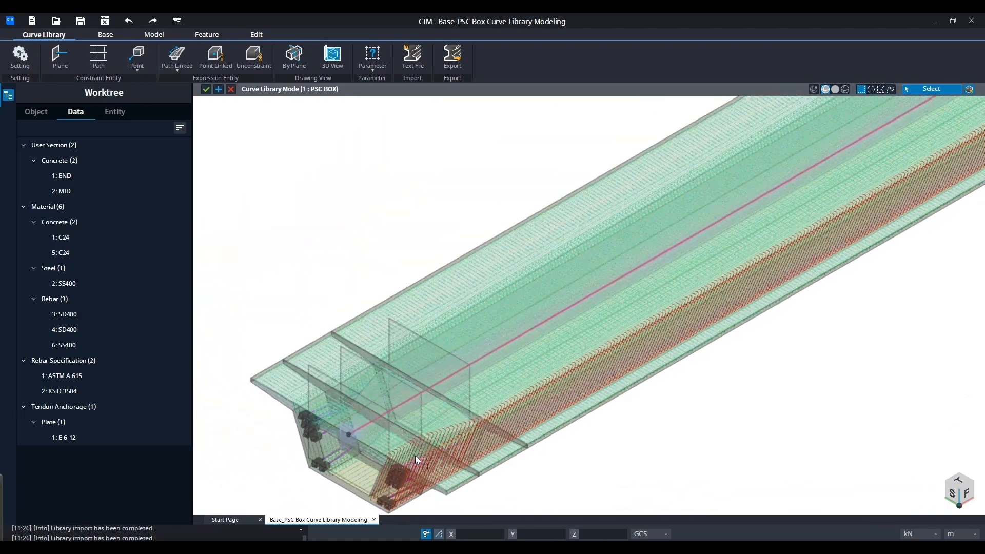
click(206, 90)
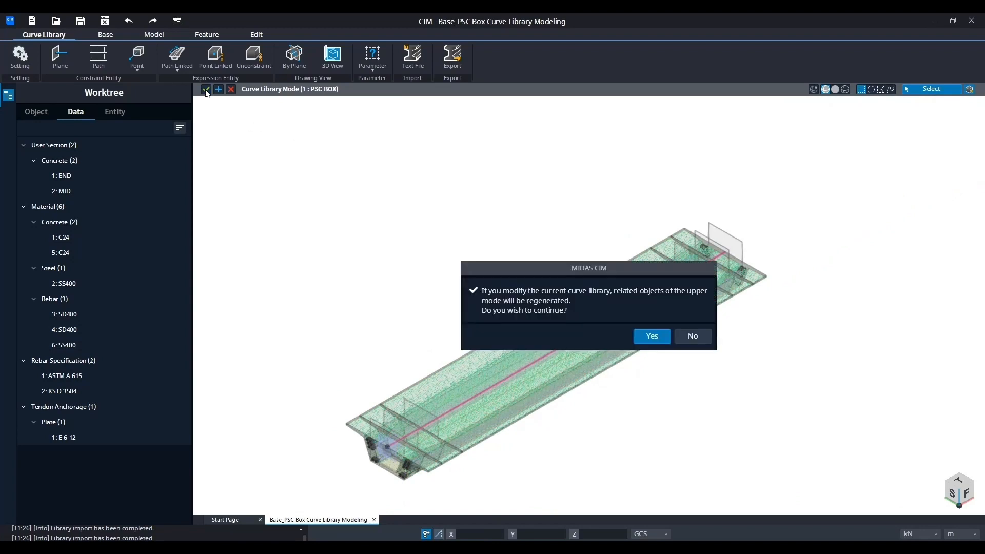
click(650, 337)
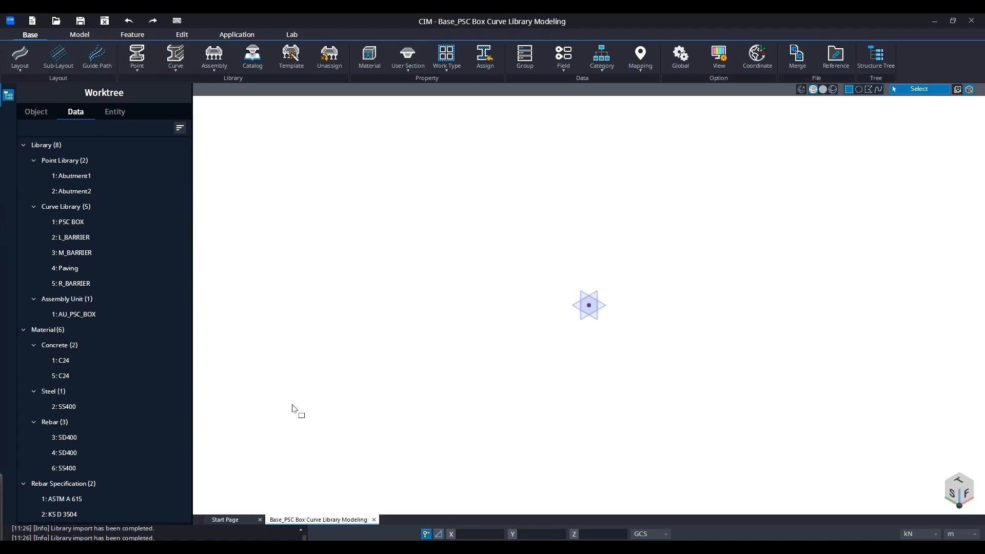
Import the T-PIER point library from the Point Library folder in 04_PSC Box Assign to Layout
mouse_move(355, 284)
middle_down()
mouse_move(334, 301)
mouse_move(338, 293)
middle_up()
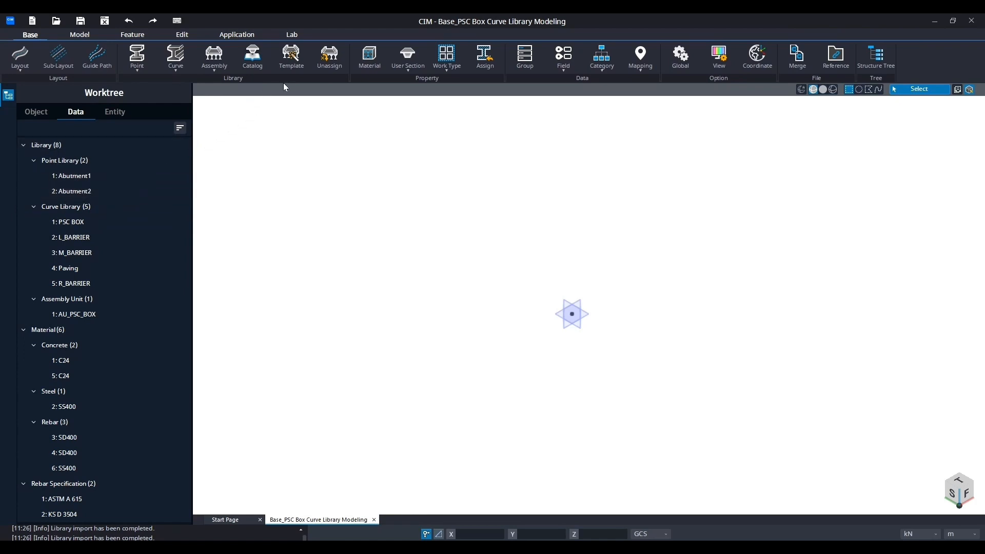
click(146, 71)
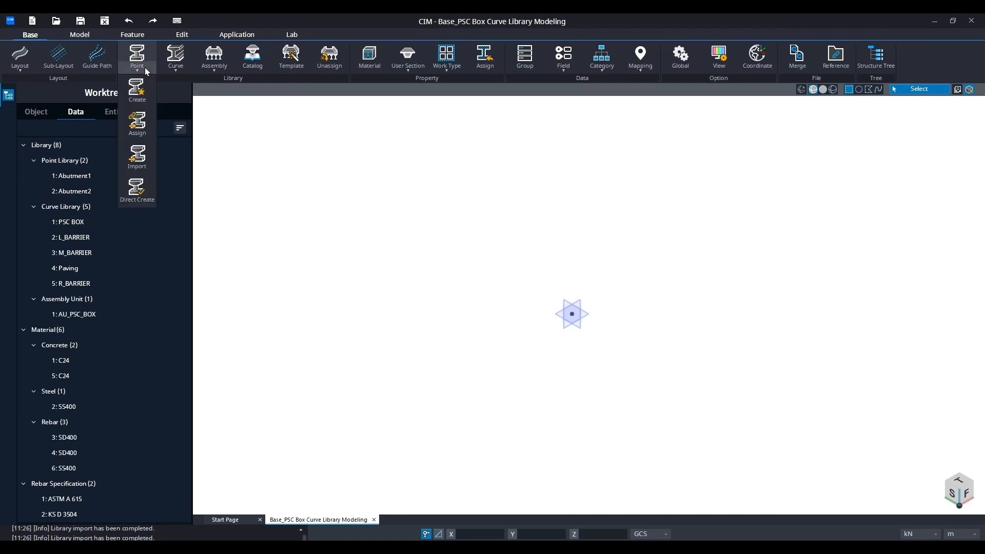
click(142, 169)
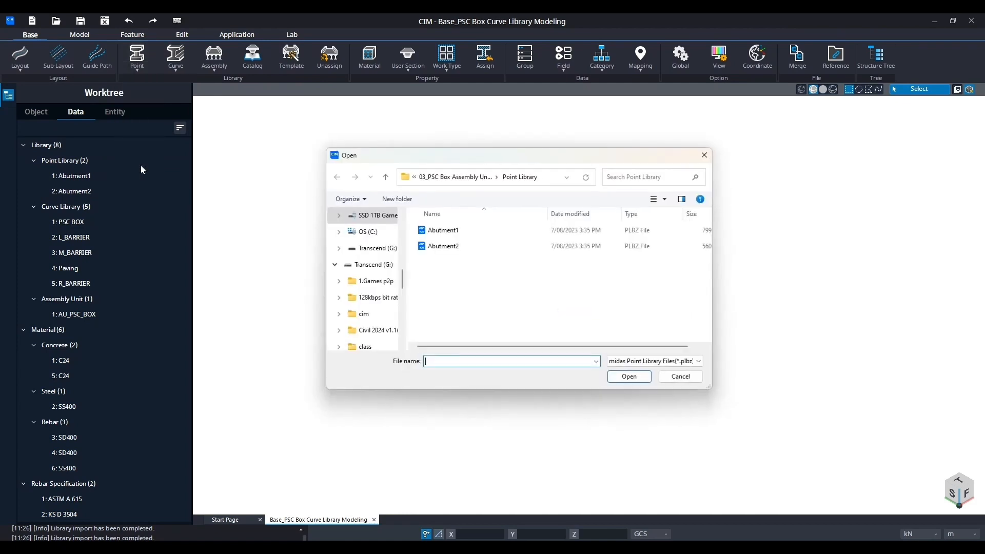
click(473, 177)
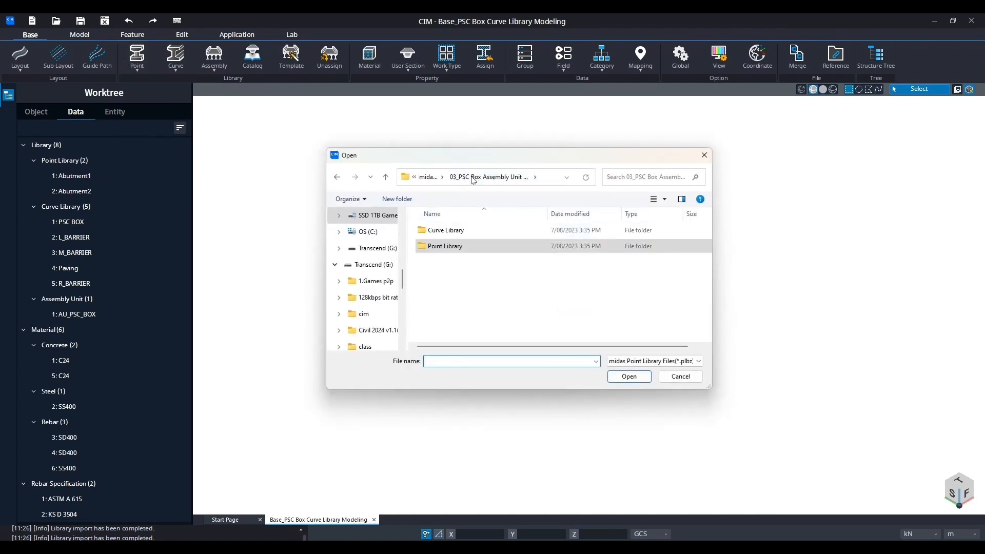
click(428, 177)
double_click(464, 280)
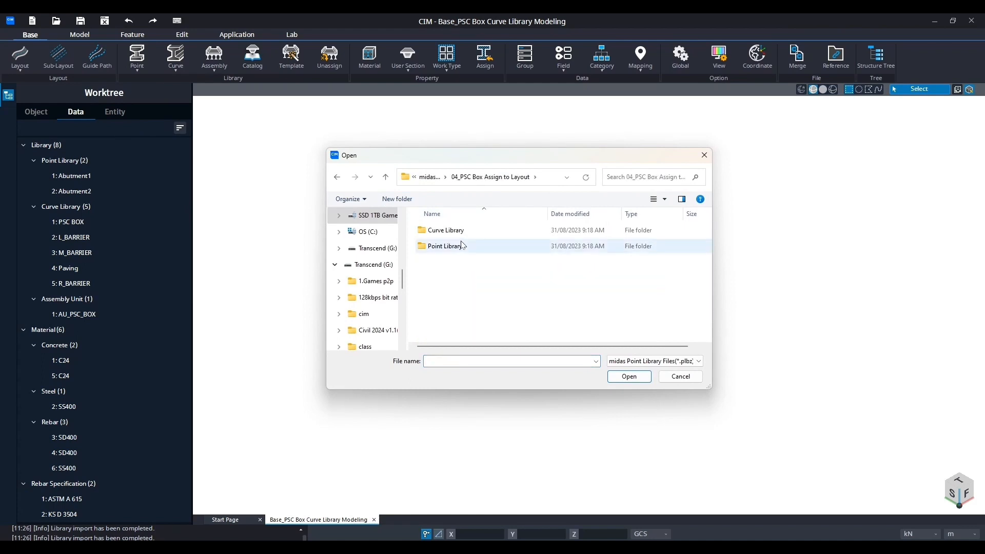
double_click(446, 247)
click(457, 263)
click(641, 376)
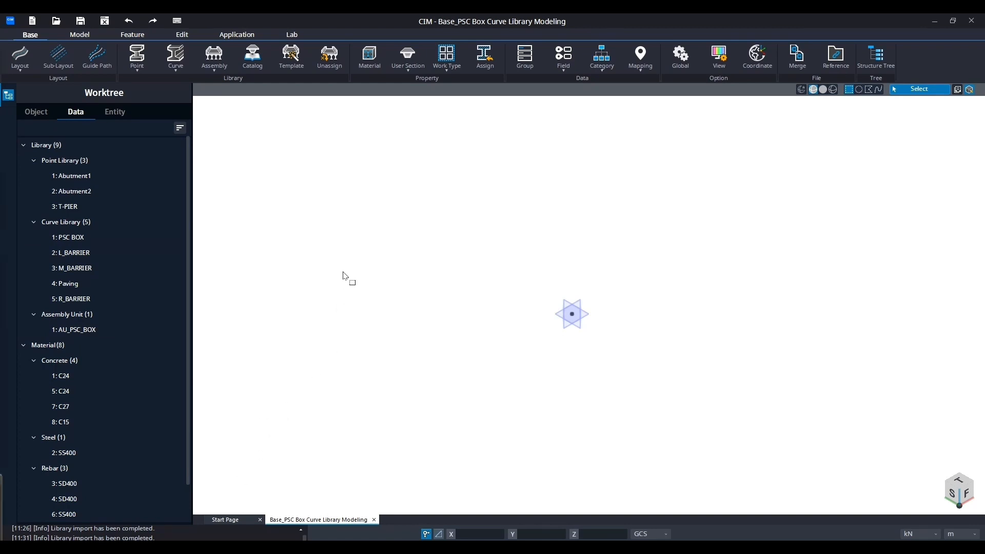
Create a new assembly unit named 3Span_PSC_BOX
middle_drag(385, 272, 372, 289)
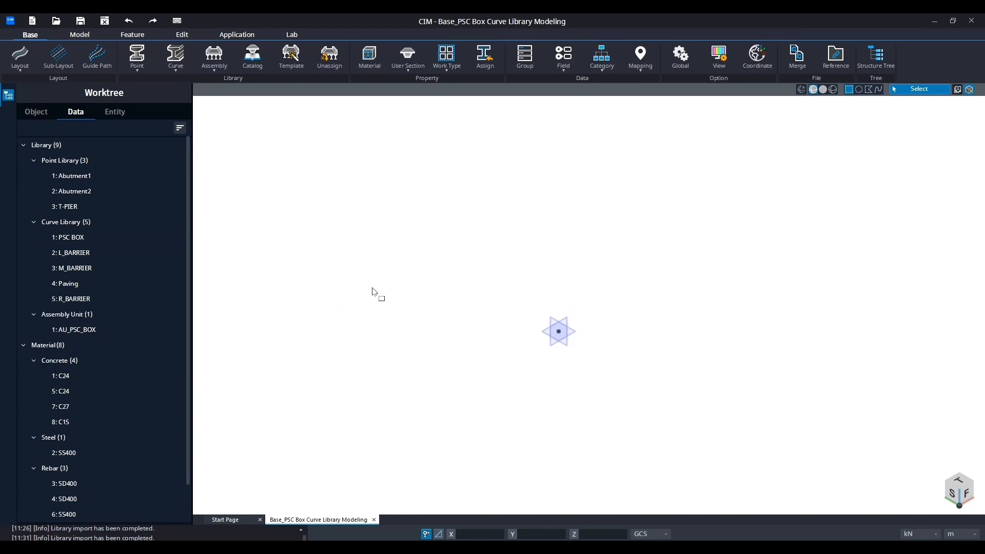
click(213, 70)
click(207, 95)
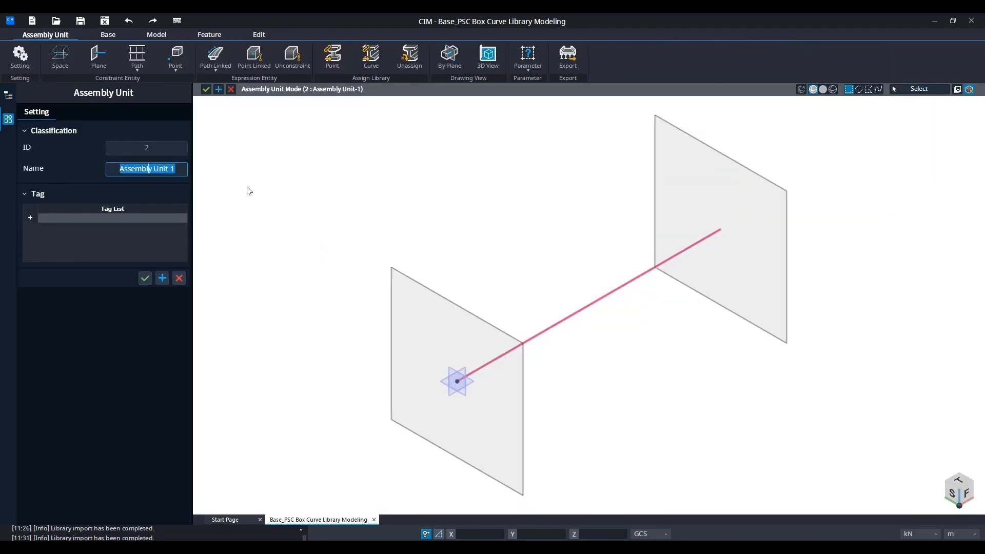
text(3Sp)
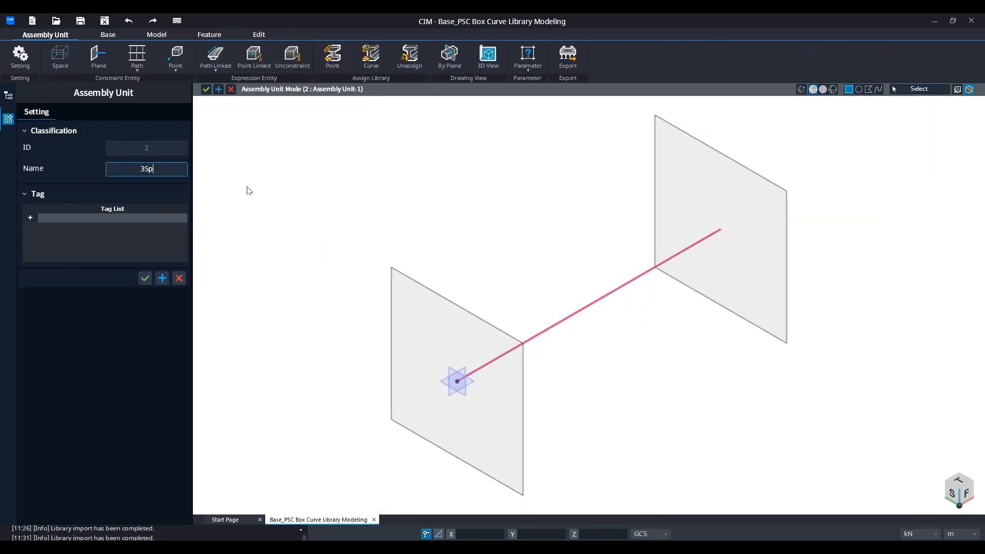
text(an_PSC_BOX)
click(149, 279)
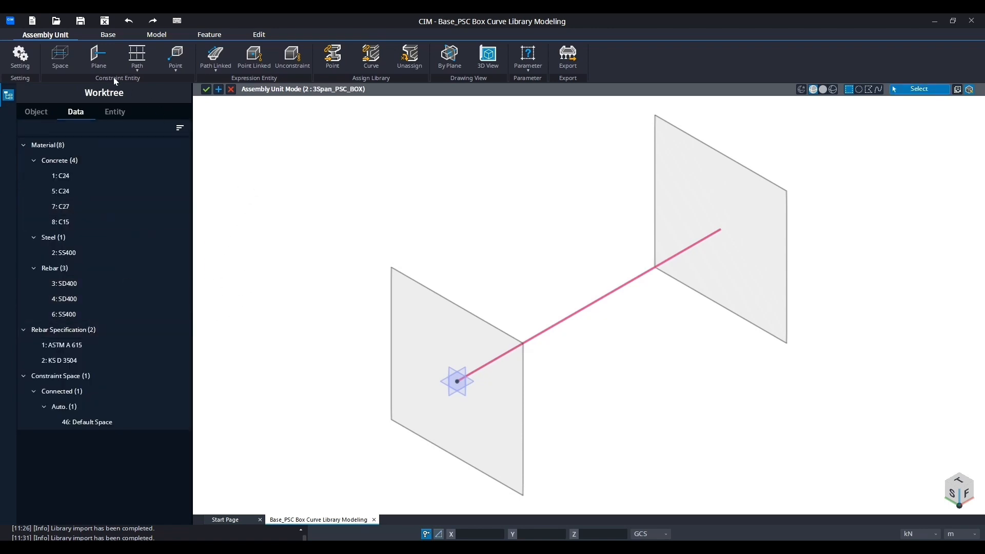
Create a new connected constraint space named 3Span_PSC_BOX with a unit length of 170 m
click(62, 57)
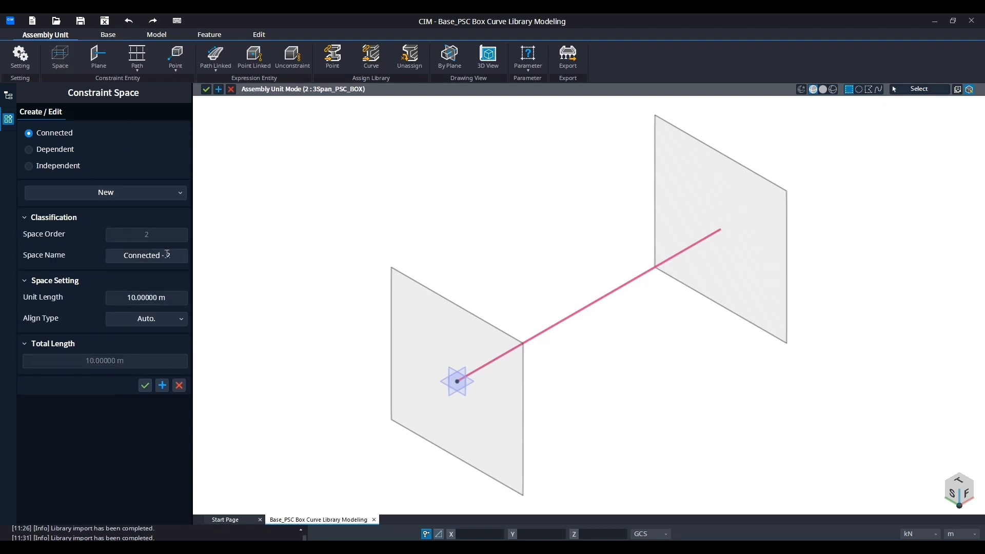
drag(176, 255, 107, 258)
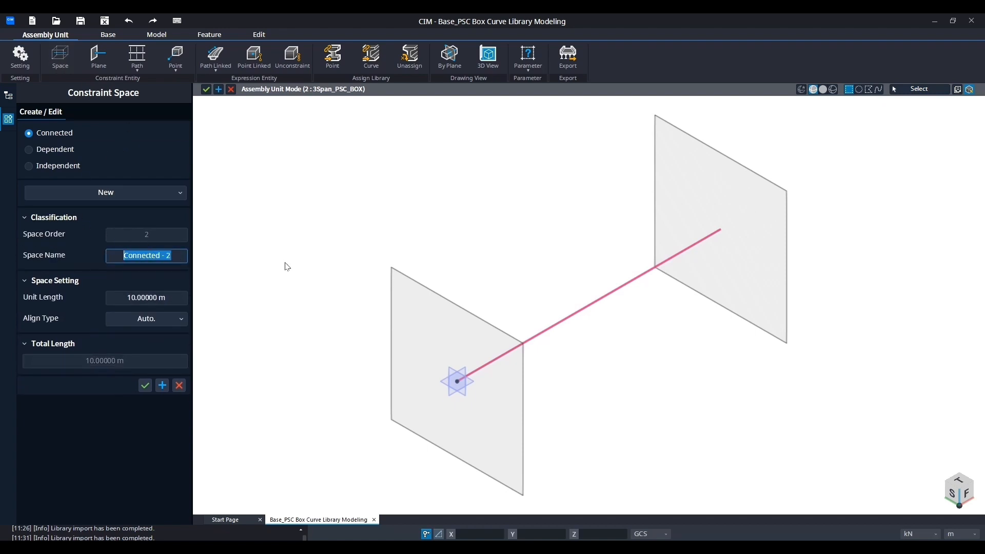
text(3Span_PSC_BOX)
click(168, 298)
text(170)
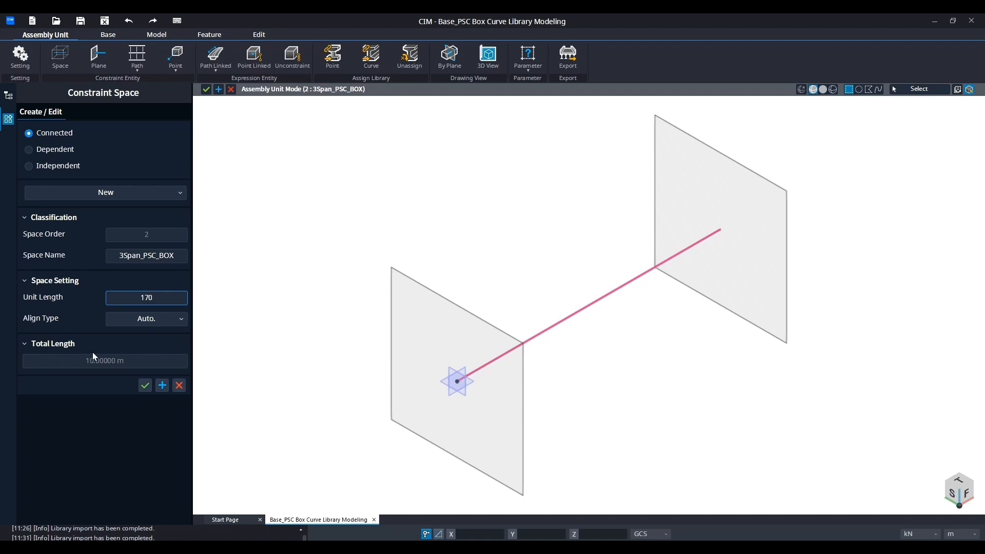
click(146, 387)
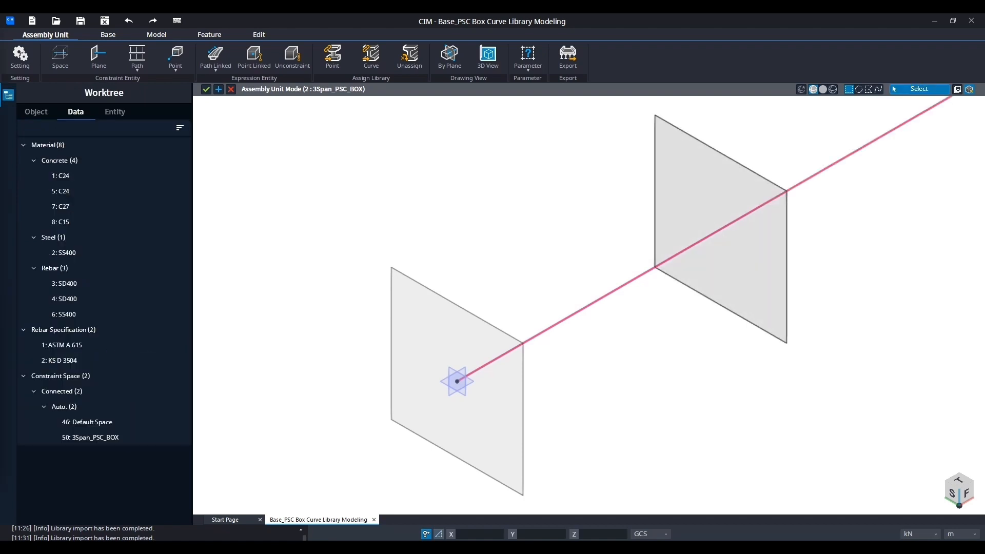
Undo the trial deletion of the default space's end plane and the creation of the additional constraint space
scroll(438, 371, down, 5)
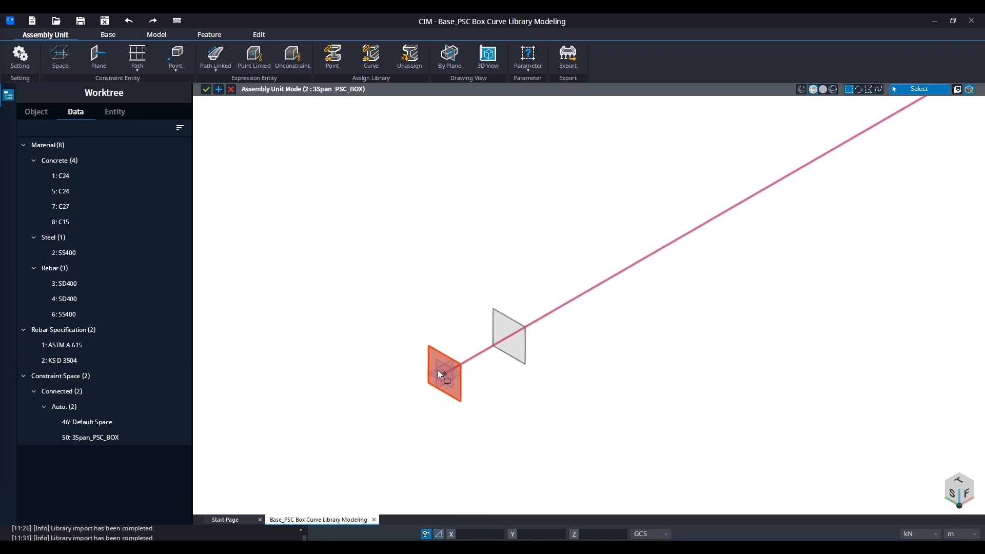
scroll(440, 375, up, 5)
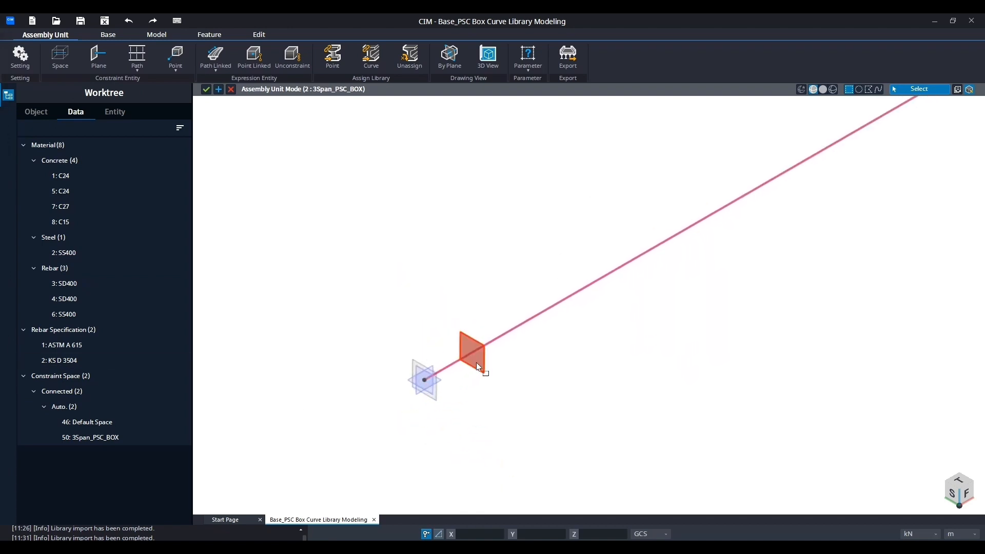
click(474, 362)
key(Delete)
key(ctrl+z)
key(ctrl+z)
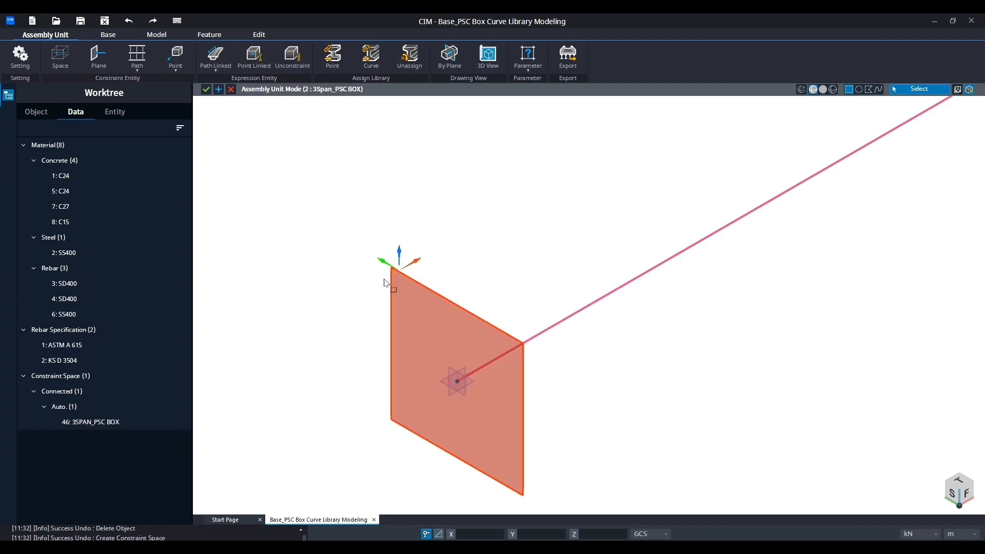
Add a constraint plane by point at location 0.2 m in the 3SPAN_PSC BOX space
scroll(359, 301, down, 8)
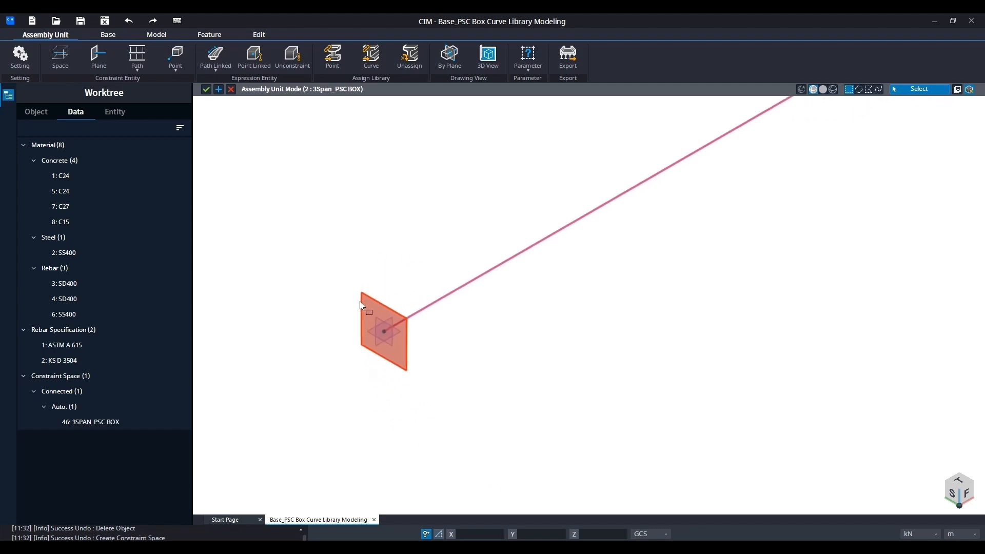
middle_drag(319, 299, 236, 412)
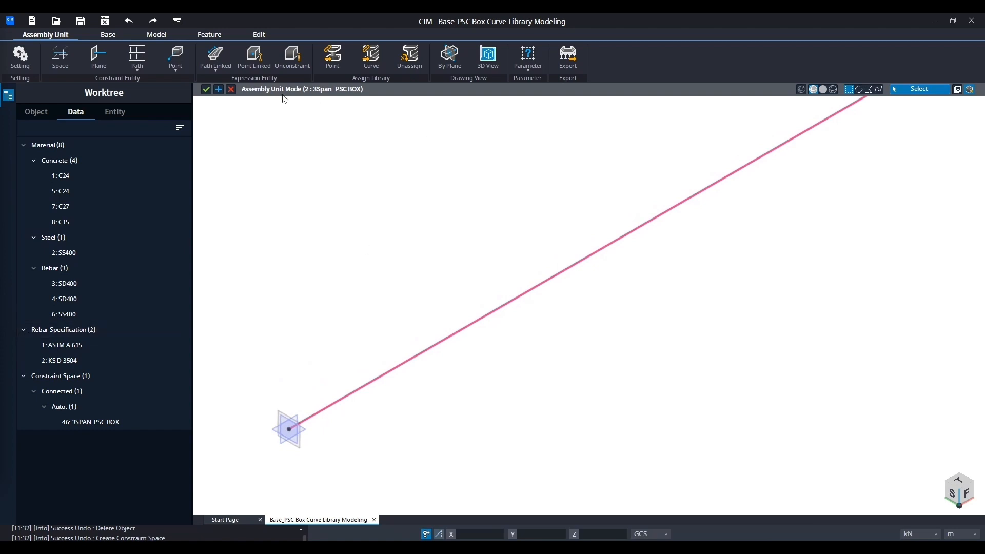
click(106, 66)
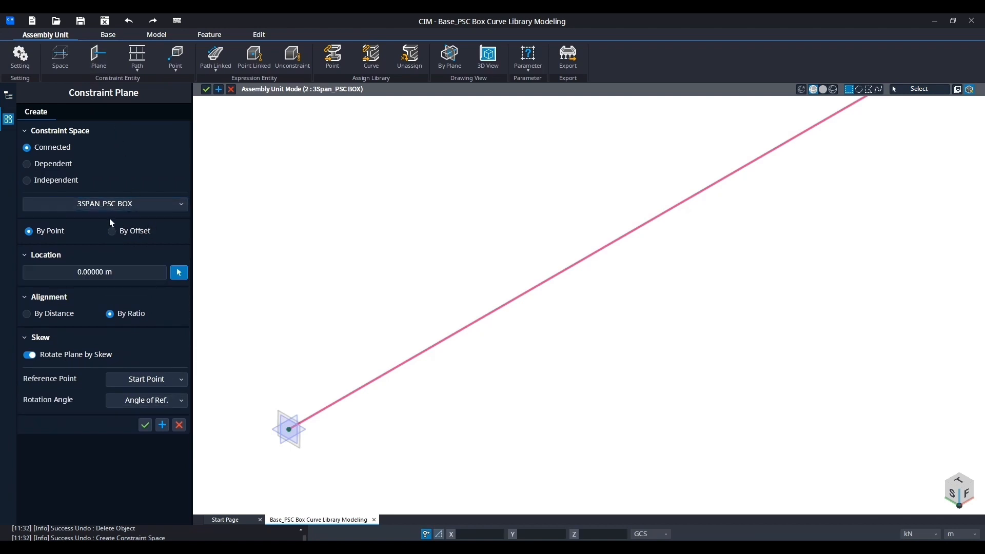
click(47, 272)
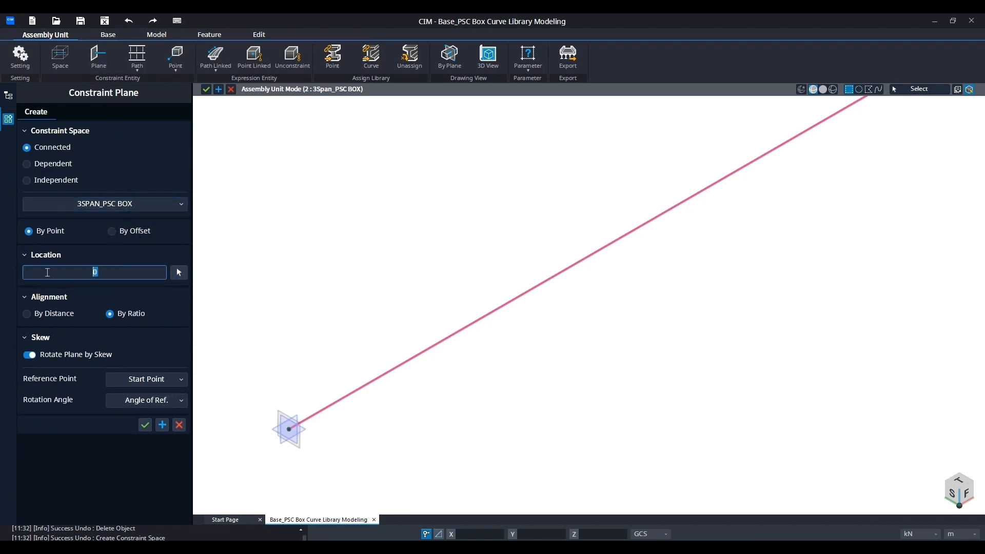
text(0.2)
click(163, 426)
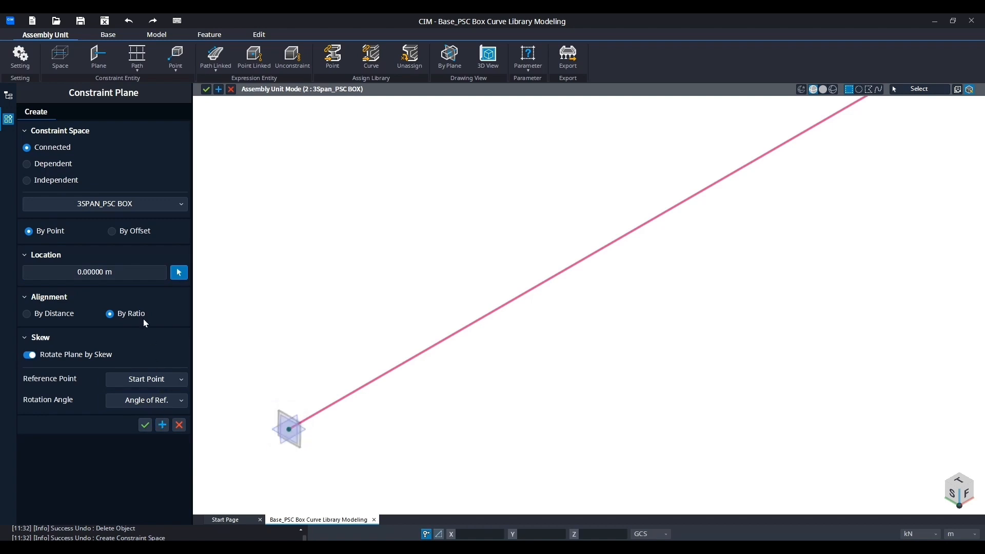
Add constraint planes at locations 54.8 m and 55.2 m, on either side of the first pier
drag(124, 272, 57, 273)
text(54.8)
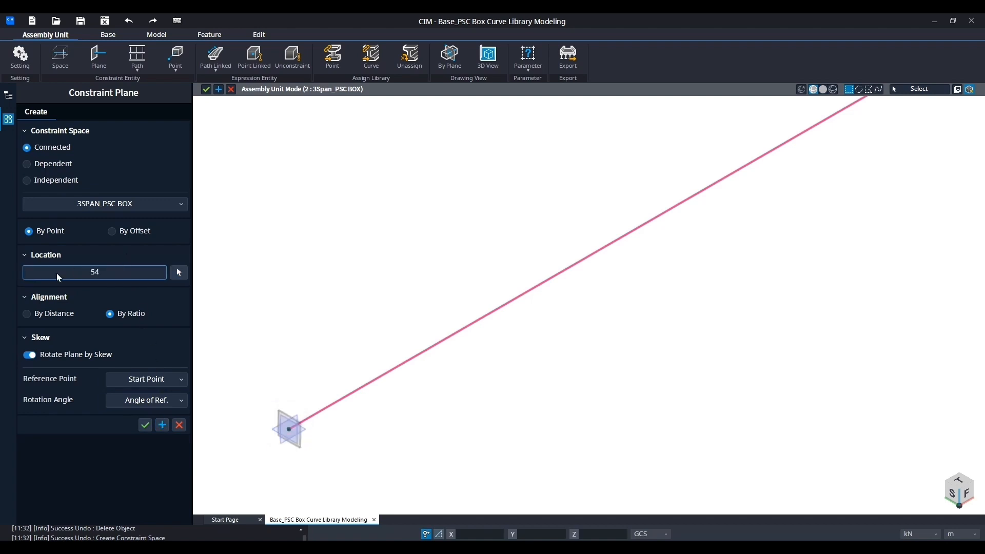
click(158, 424)
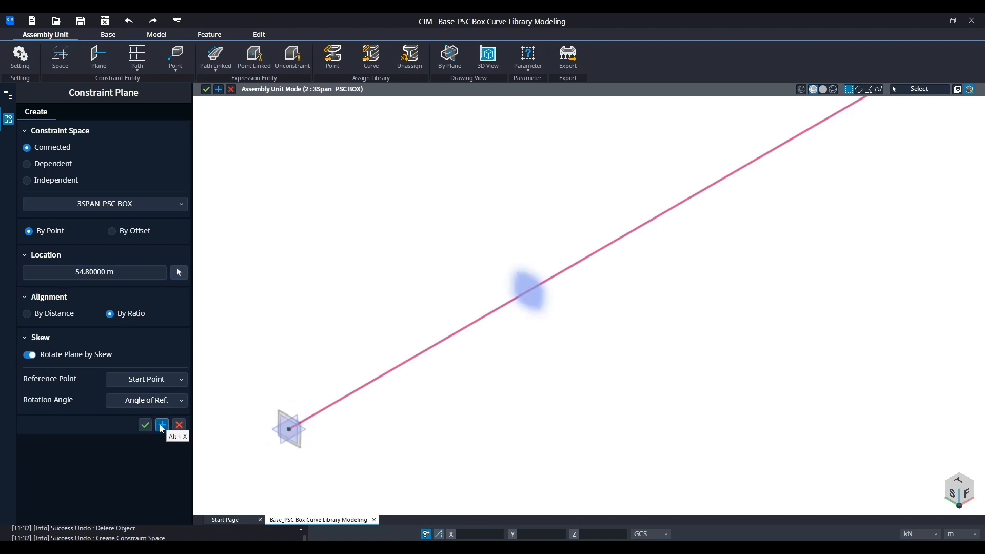
click(36, 274)
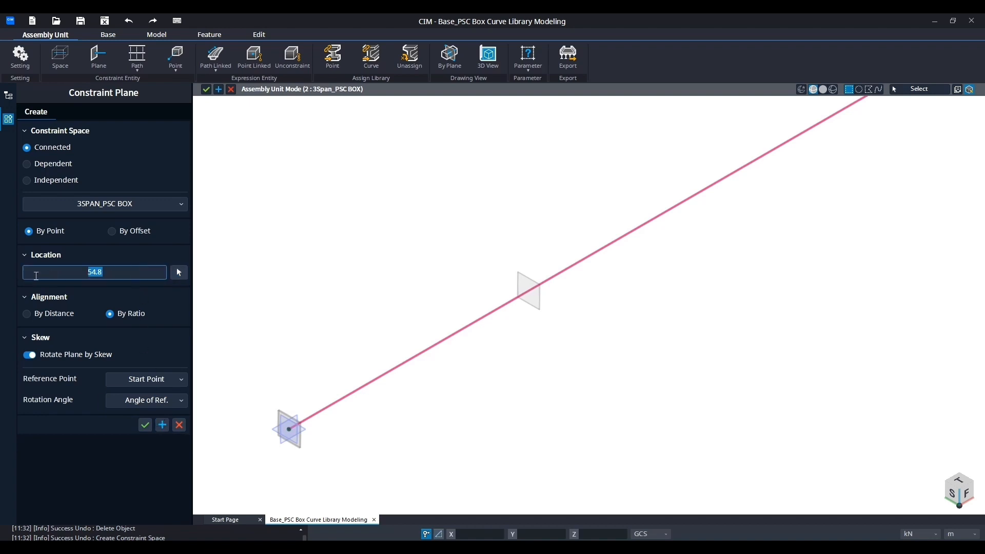
text(55.2)
click(158, 424)
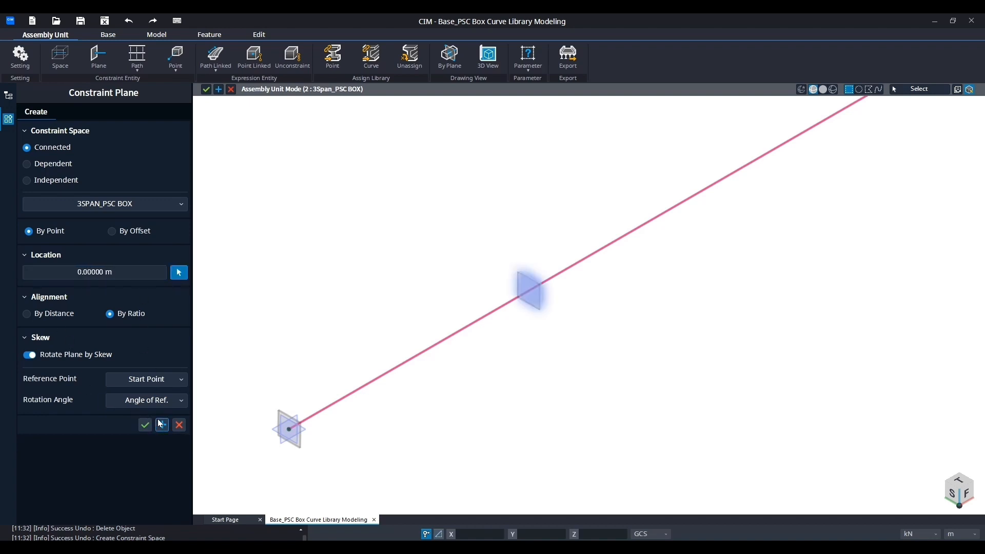
Add constraint planes at locations 114.8 m and 115.2 m, on either side of the second pier
click(27, 271)
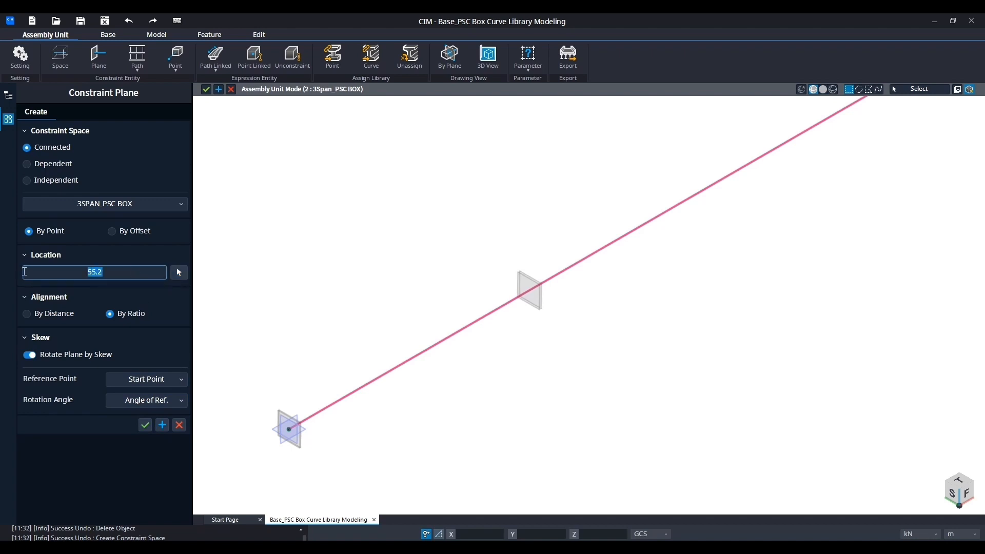
text(114.8)
click(162, 426)
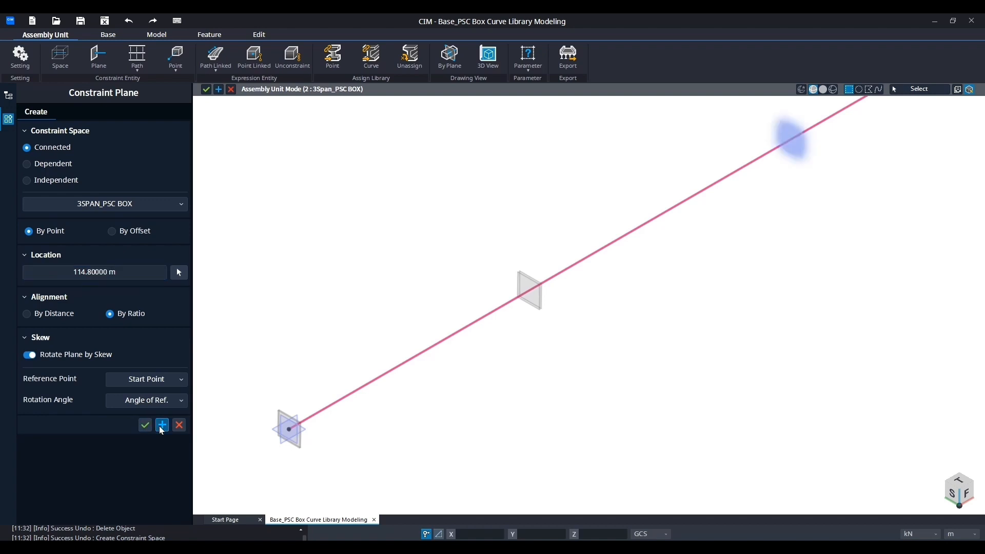
click(48, 271)
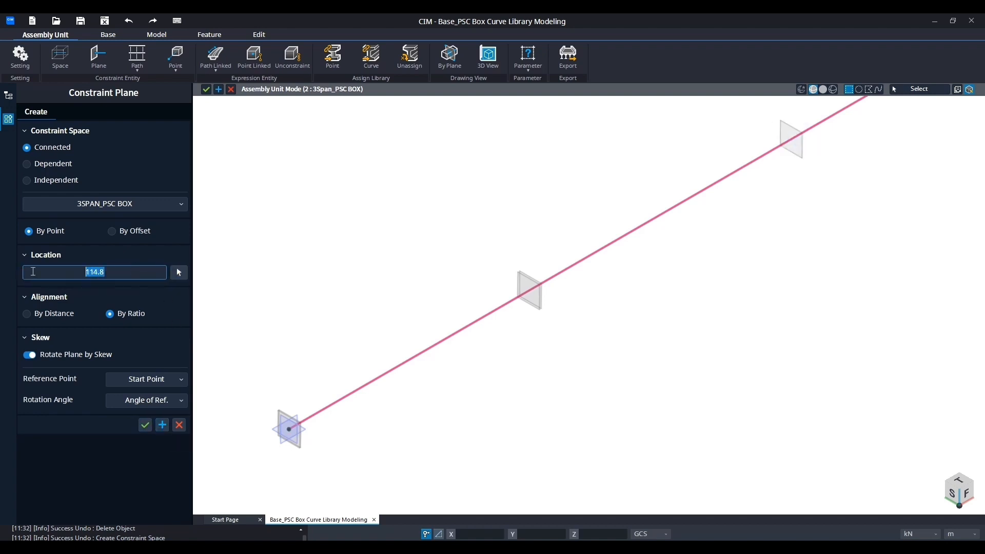
text(115.2)
click(162, 425)
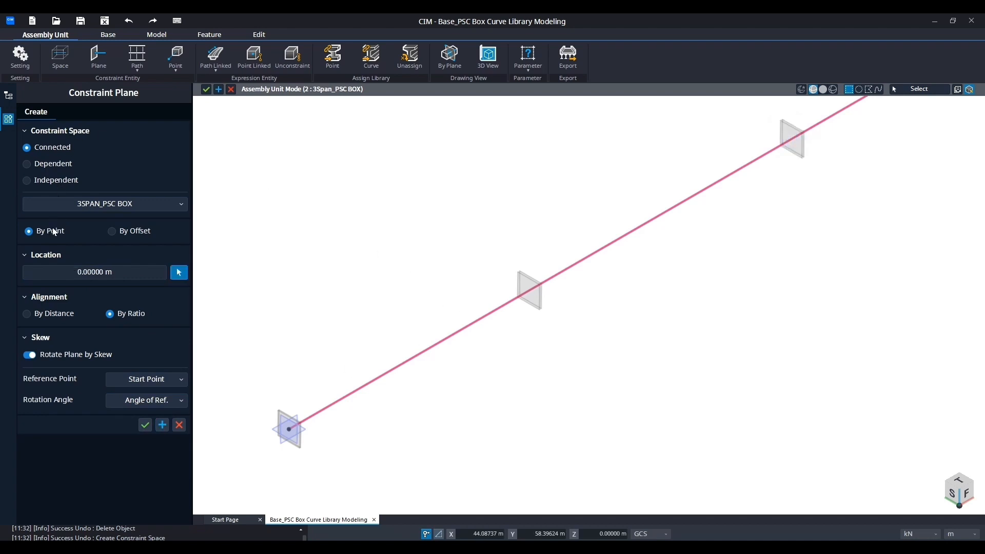
Add the last constraint plane at location 169.8 m and finish creating planes
click(123, 272)
text(1)
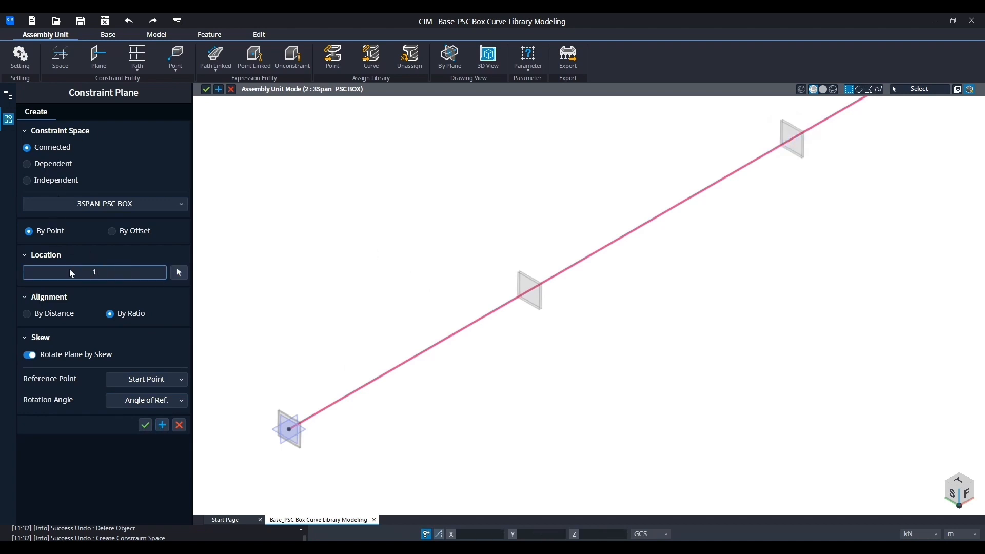
text(69.8)
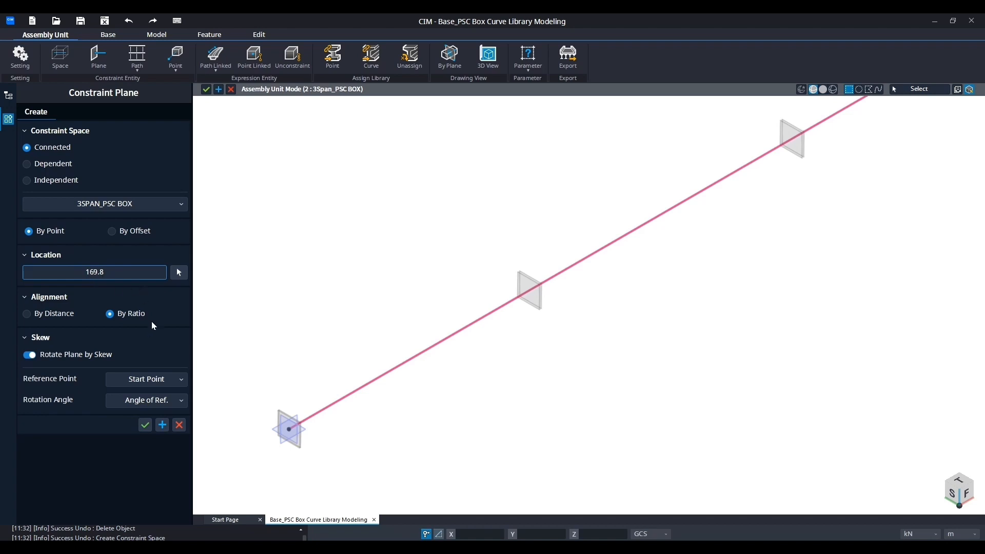
click(146, 426)
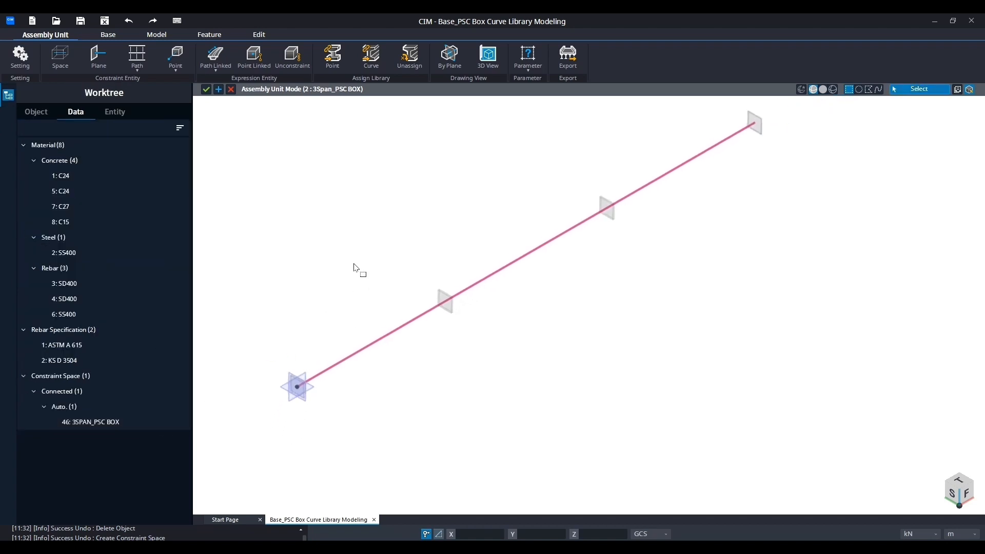
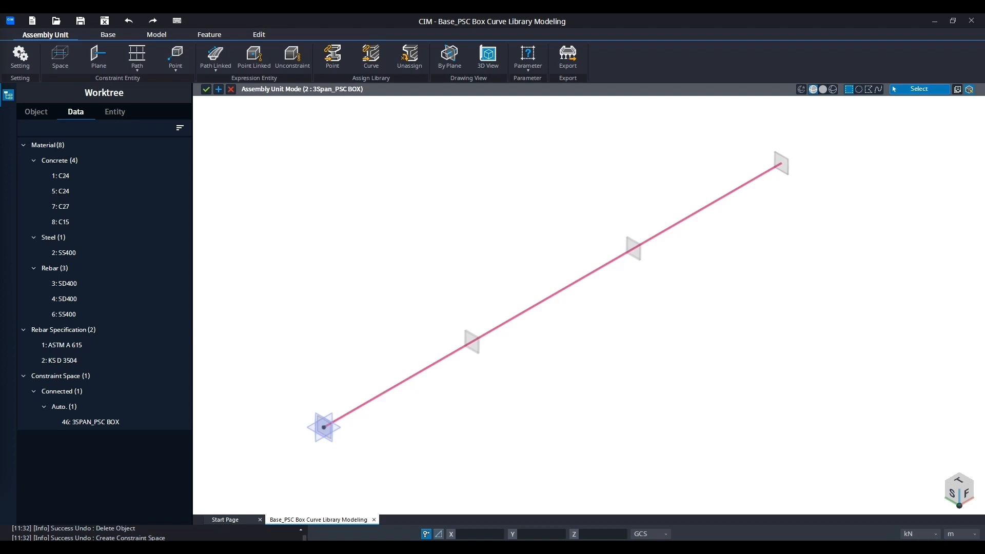
click(144, 94)
click(164, 342)
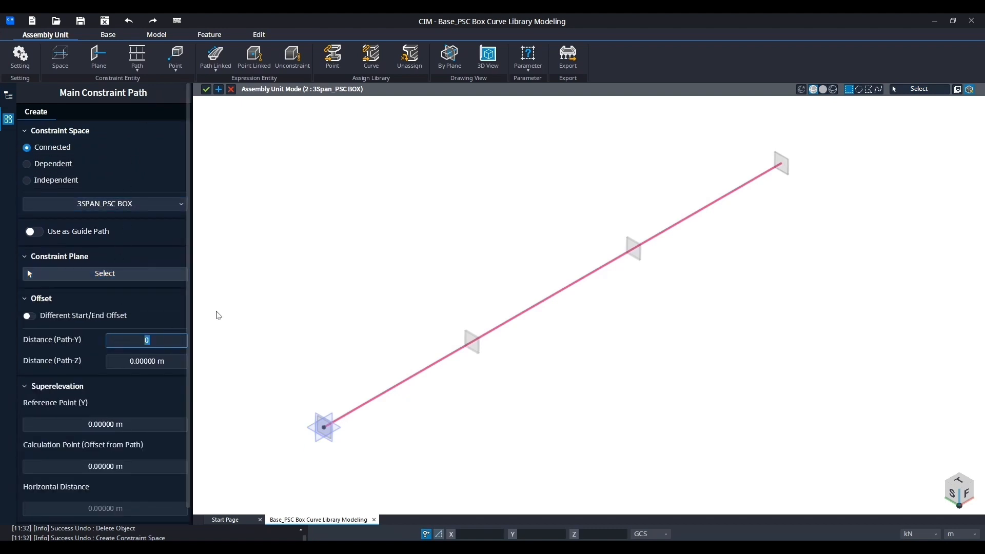
text(2.9625)
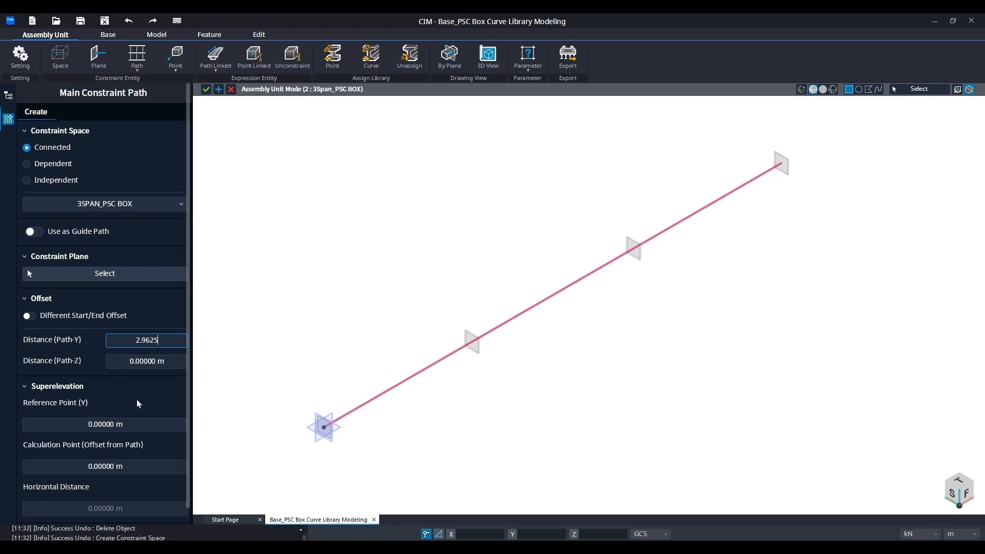
scroll(138, 403, down, 1)
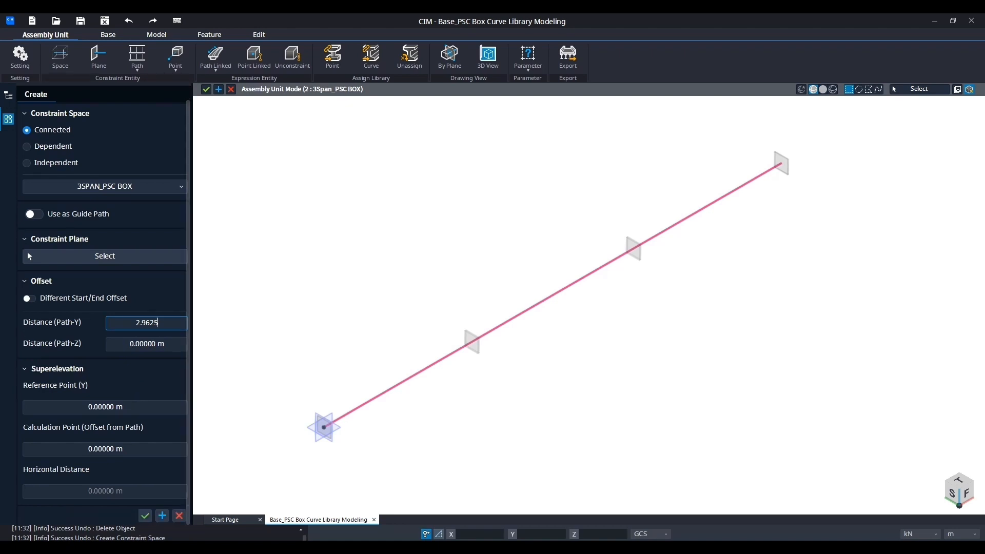
key(Return)
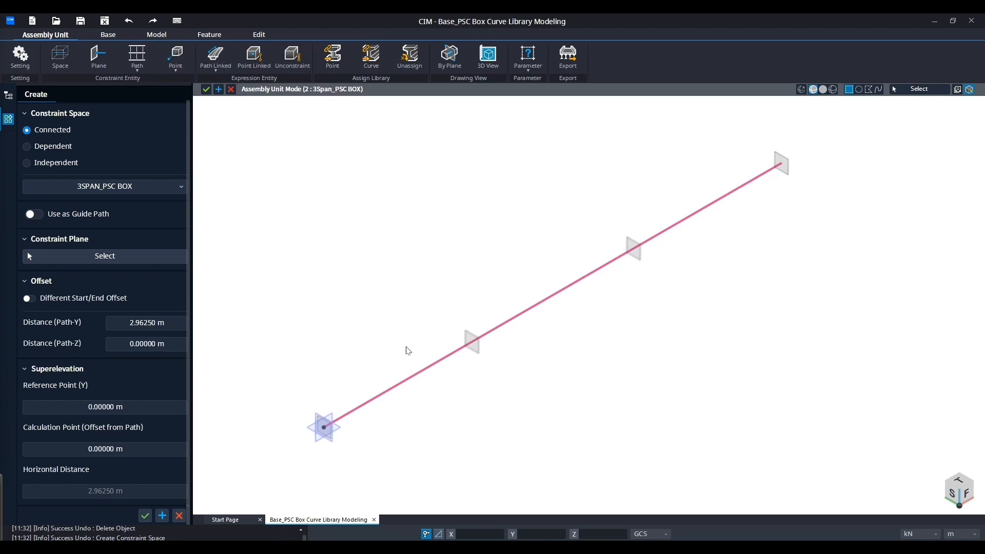
middle_drag(411, 344, 302, 265)
middle_drag(460, 349, 325, 262)
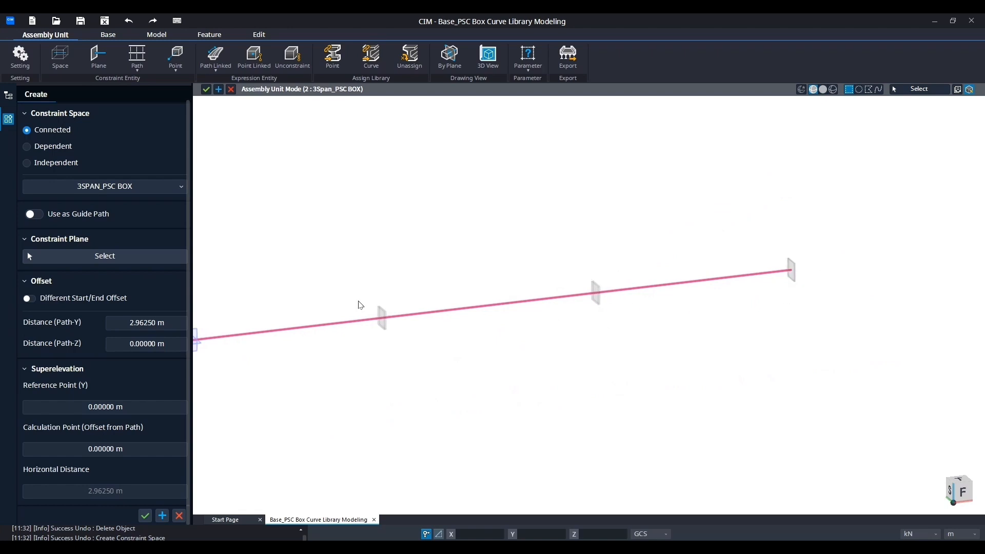
middle_drag(366, 370, 561, 352)
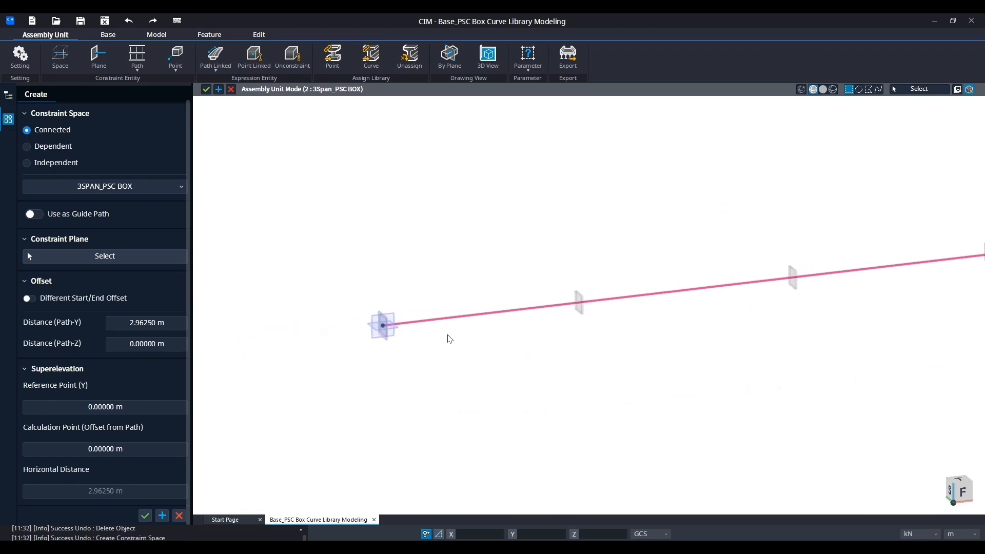
scroll(386, 327, up, 4)
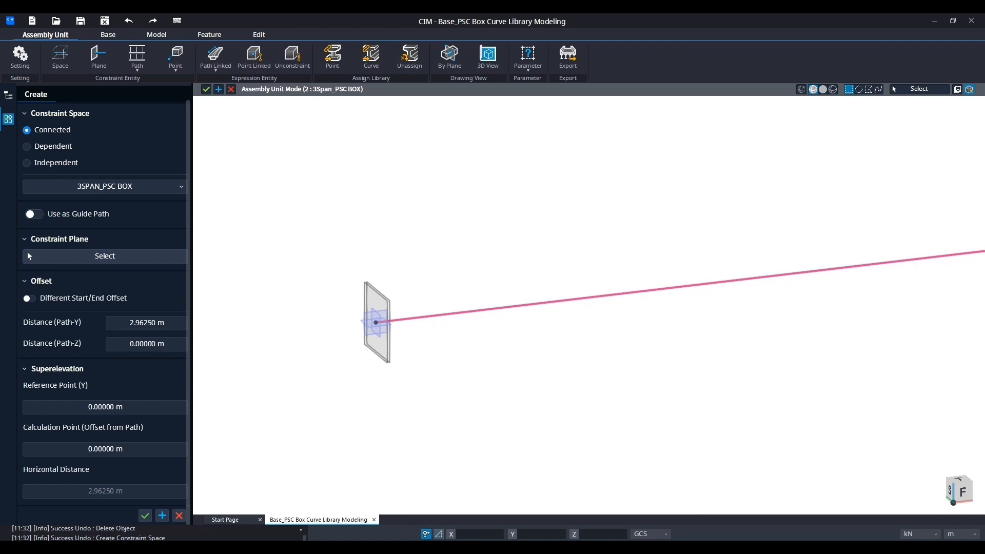
scroll(410, 300, up, 4)
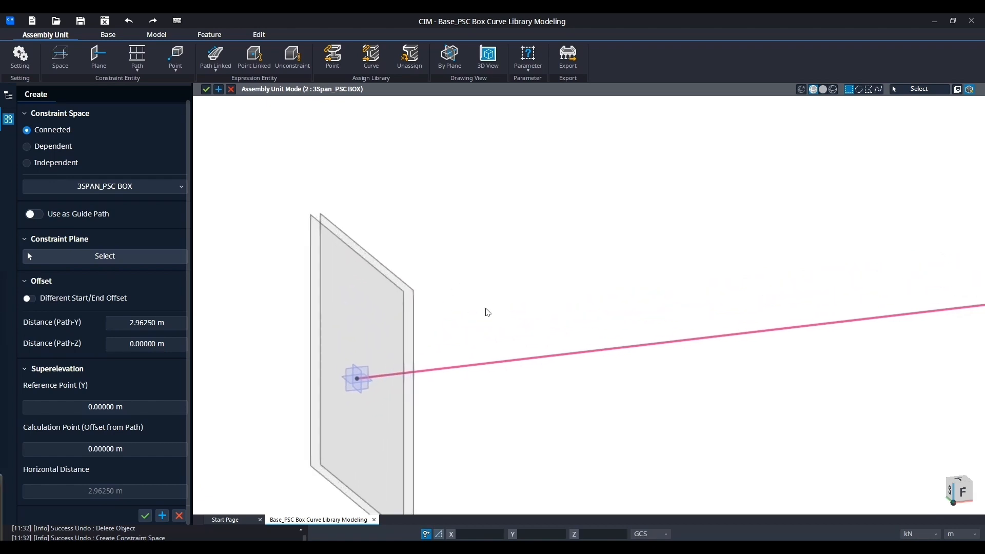
middle_drag(486, 309, 381, 264)
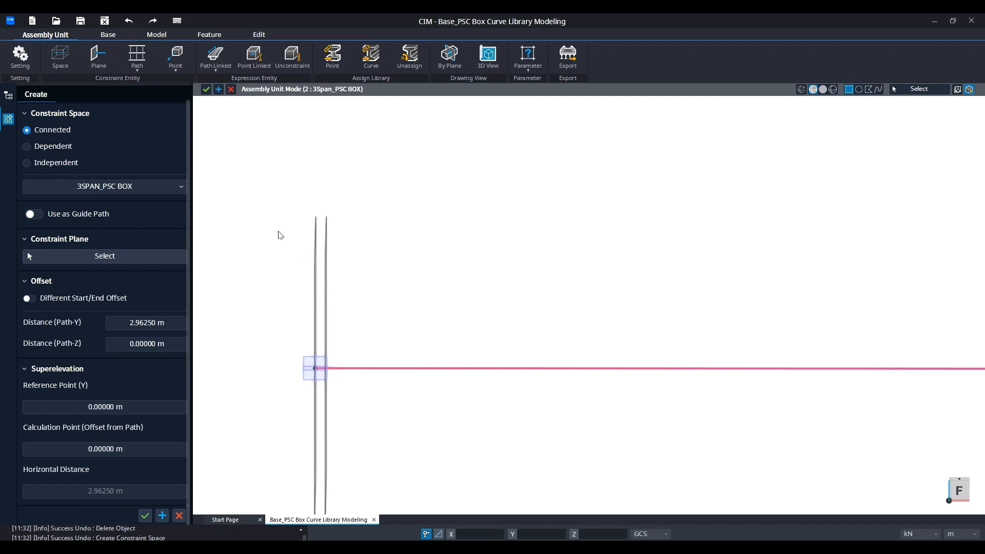
click(177, 516)
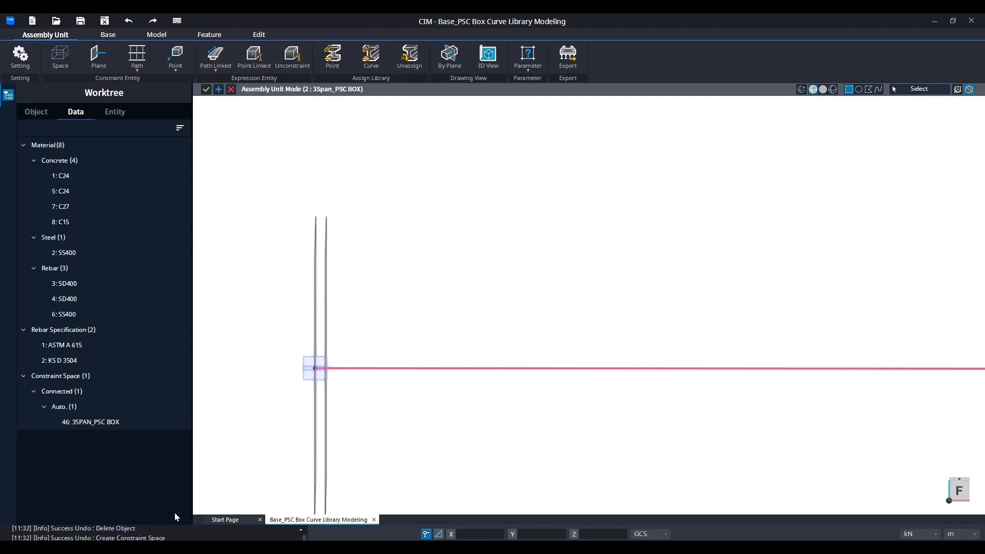
Hide the outermost constraint plane at the far end of the 3SPAN_PSC BOX path
drag(322, 283, 285, 237)
scroll(268, 272, down, 2)
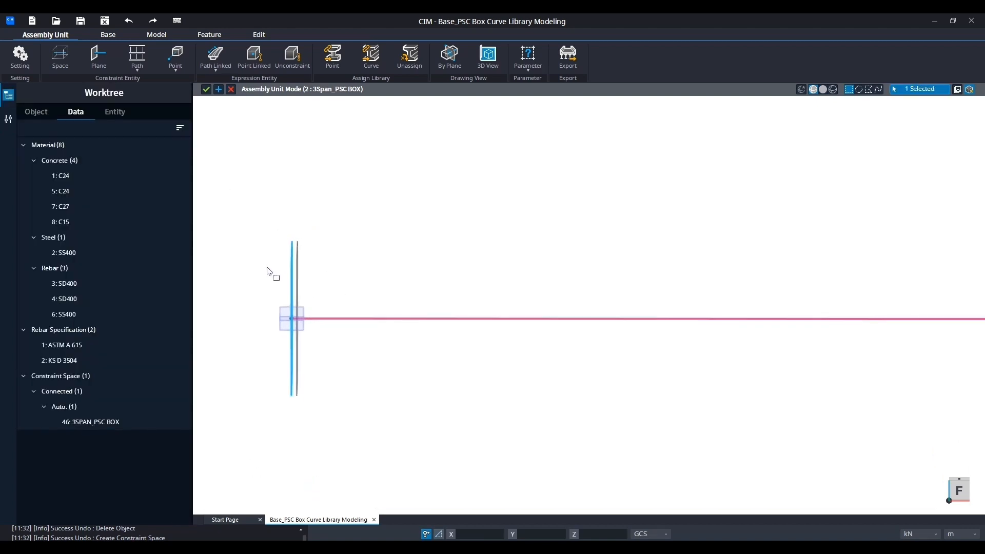
scroll(268, 272, down, 3)
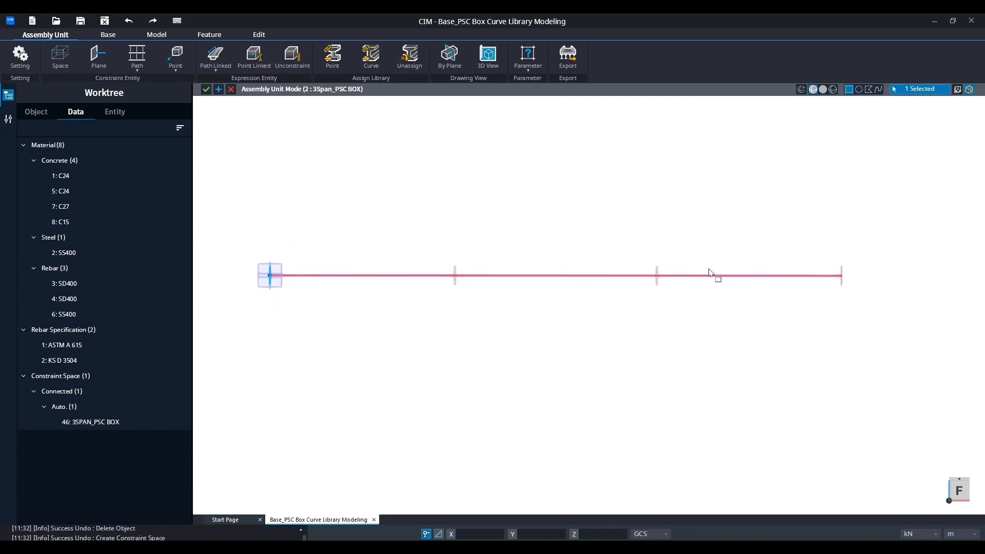
drag(709, 272, 413, 228)
middle_drag(836, 259, 611, 264)
scroll(633, 281, up, 3)
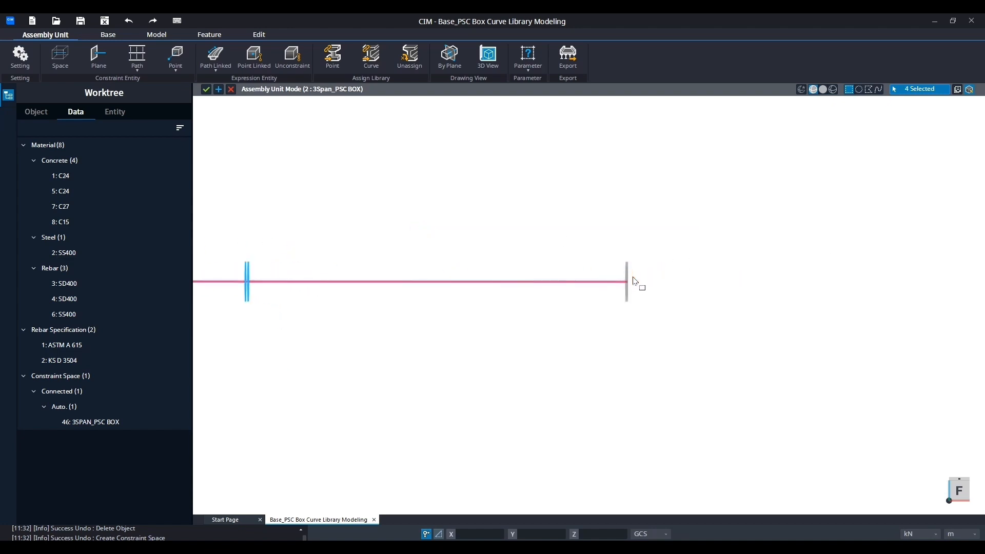
scroll(635, 281, up, 3)
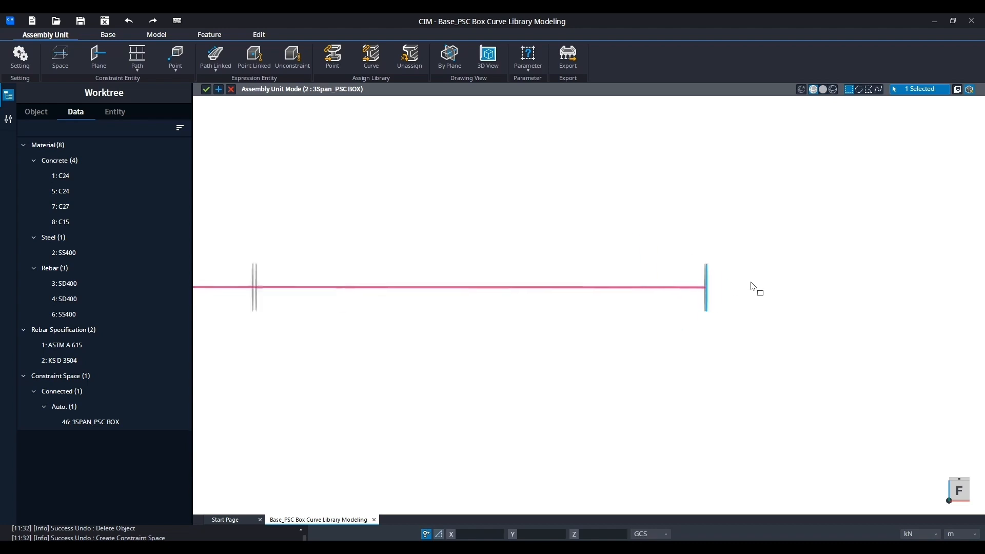
right_click(549, 231)
click(590, 319)
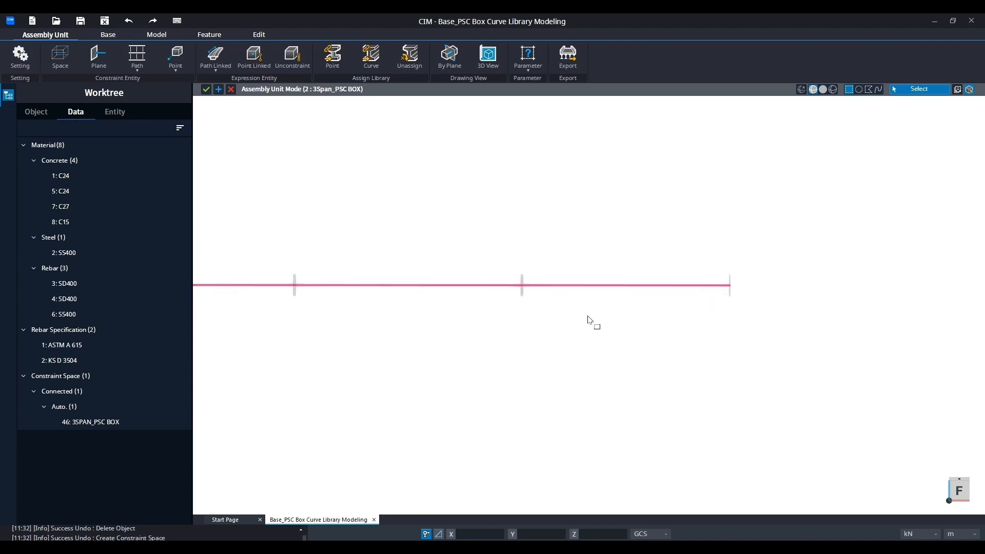
Hide the outermost constraint plane at the start point of the path, keeping the 0.2 m plane shown
middle_drag(510, 242, 684, 277)
middle_drag(493, 293, 619, 270)
scroll(401, 300, up, 9)
scroll(378, 294, up, 1)
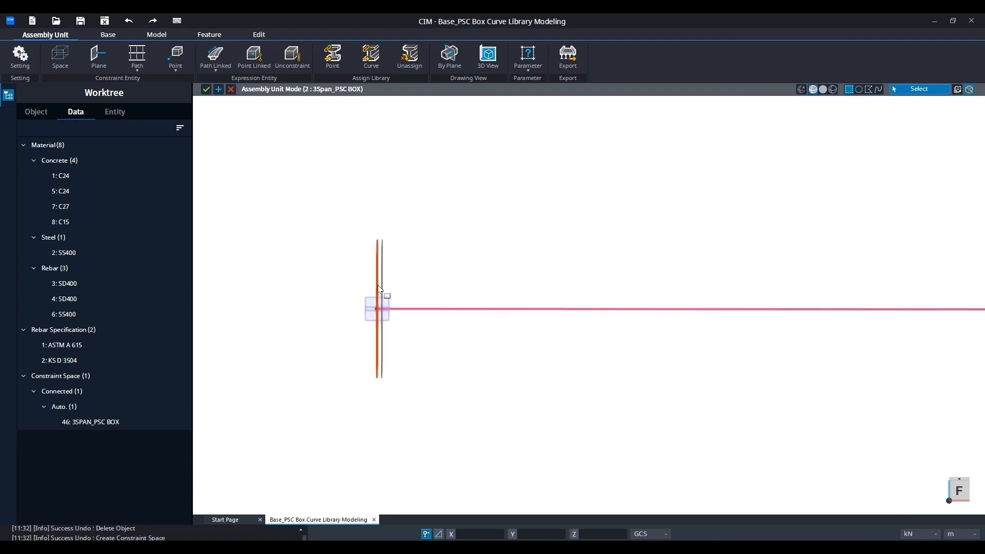
click(378, 285)
right_click(477, 249)
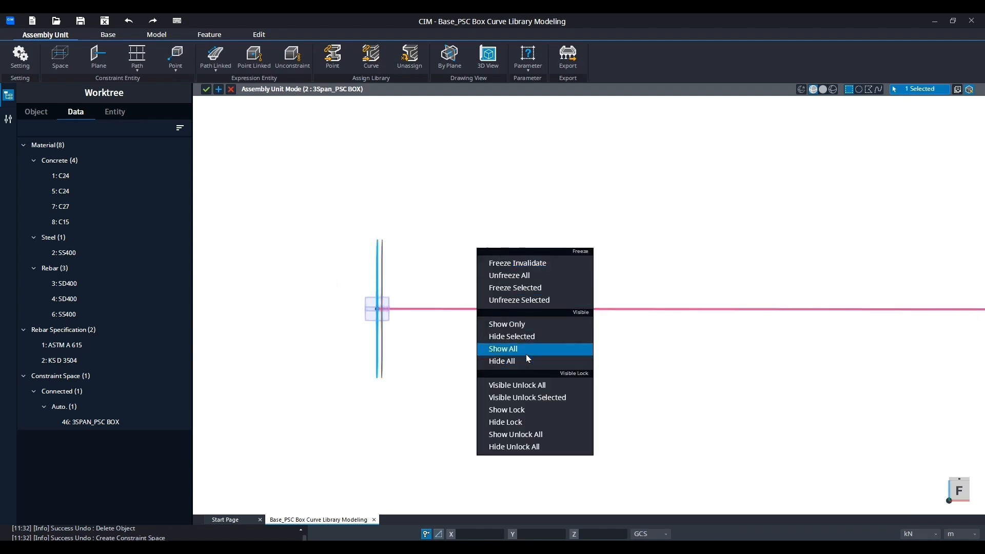
click(523, 340)
Hide the four constraint planes on either side of the two piers
scroll(410, 284, down, 6)
middle_drag(771, 274, 499, 275)
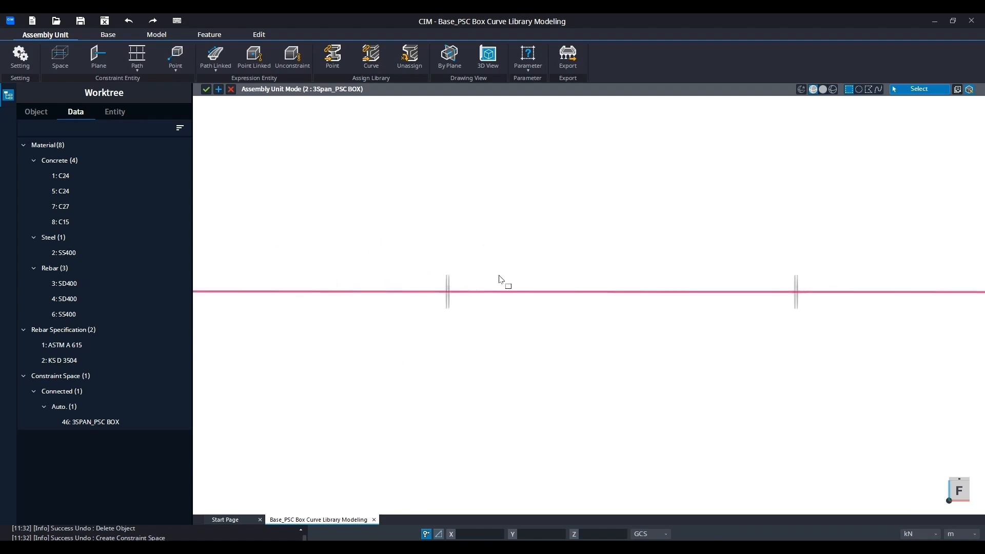
scroll(499, 275, down, 4)
drag(712, 277, 437, 233)
right_click(566, 243)
click(602, 333)
Inspect the remaining constraint planes at both ends of the path
scroll(831, 291, up, 10)
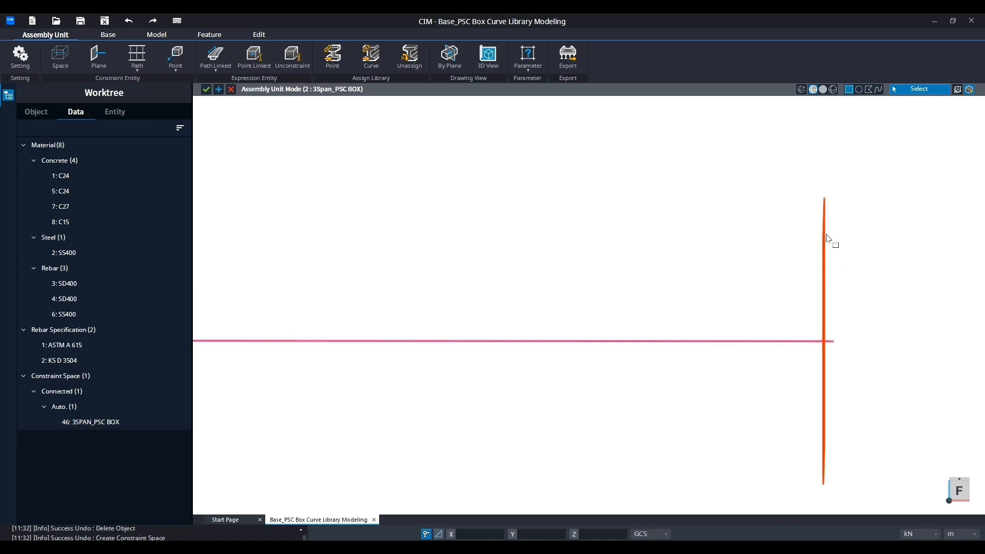
scroll(833, 241, up, 8)
scroll(854, 259, down, 15)
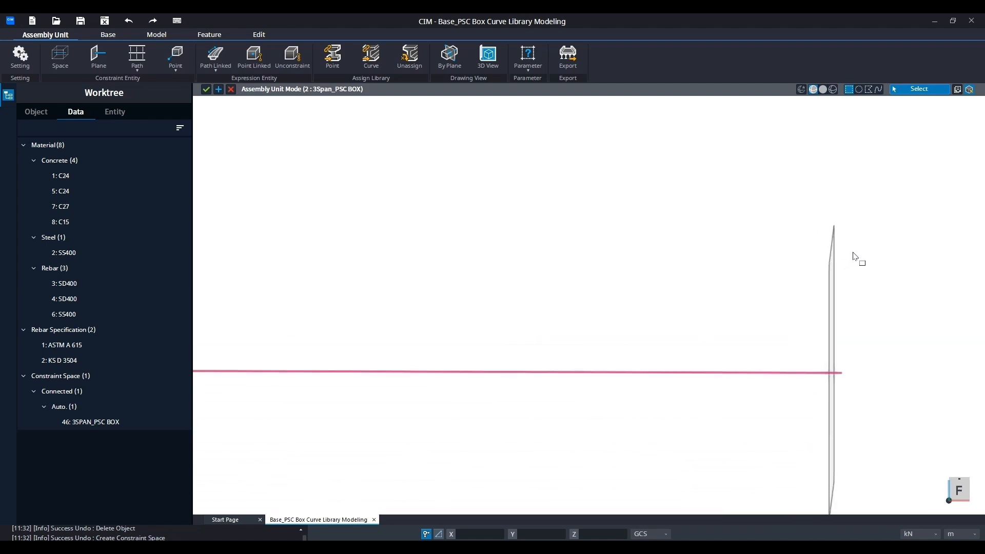
middle_drag(581, 285, 710, 298)
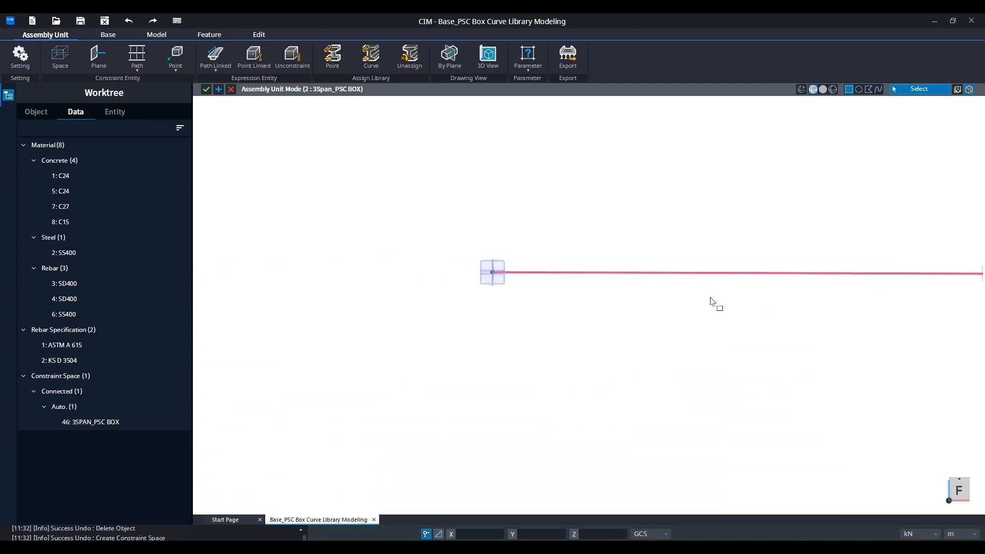
ctrl+middle_drag(577, 248, 659, 264)
scroll(502, 272, up, 5)
scroll(490, 274, up, 5)
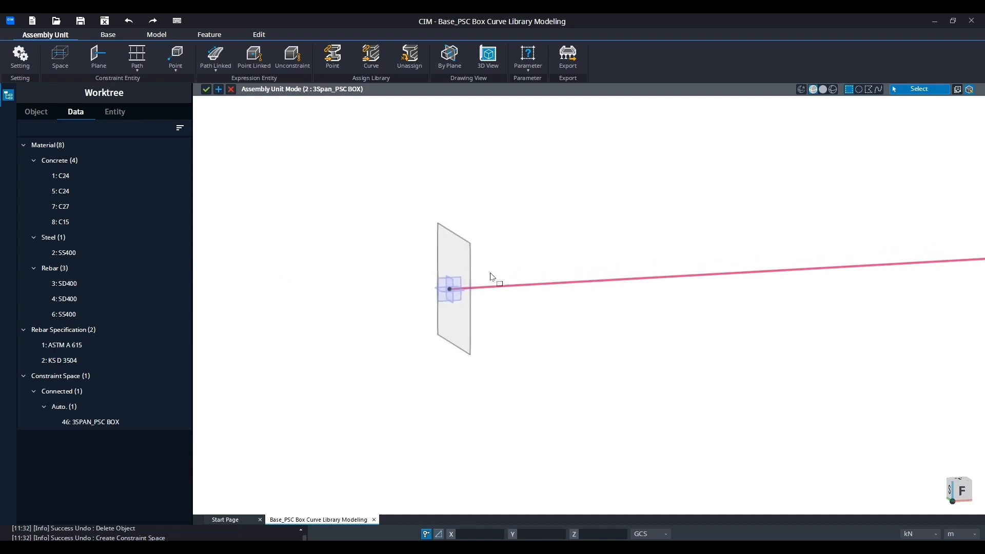
scroll(491, 274, down, 10)
middle_drag(698, 232, 405, 283)
scroll(405, 283, down, 2)
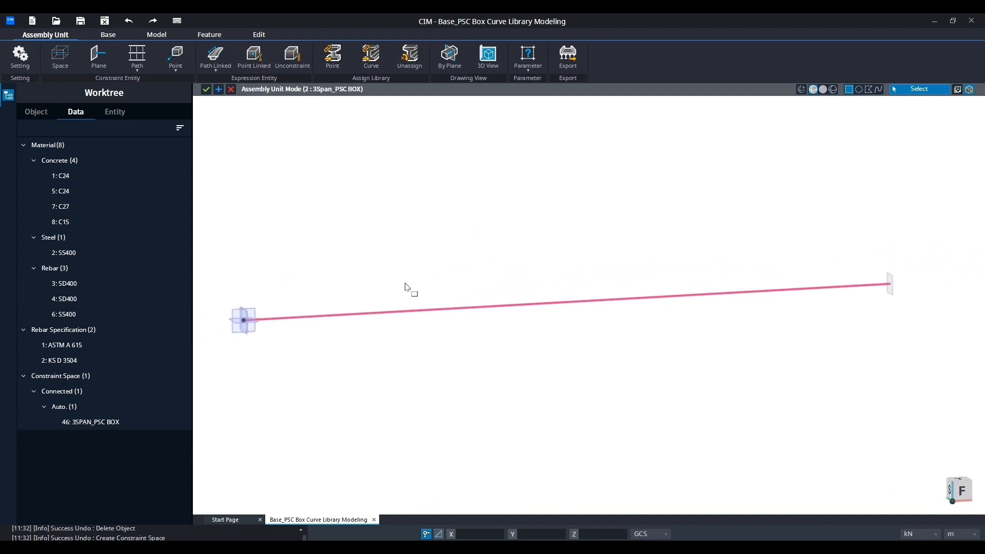
Create a main constraint path between the two end planes in 3SPAN_PSC BOX, with a Path-Y offset distance of 2.9625 m
click(139, 68)
click(137, 118)
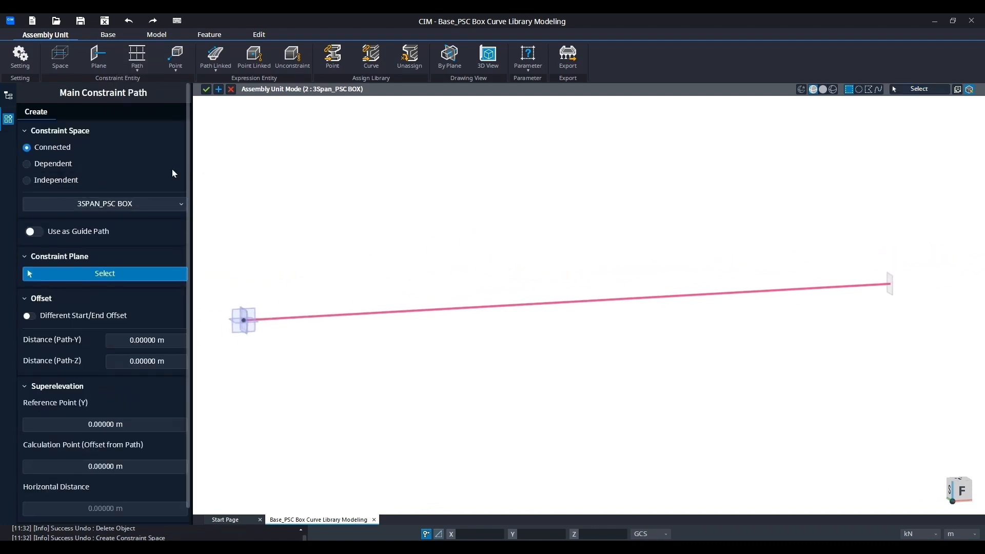
click(174, 343)
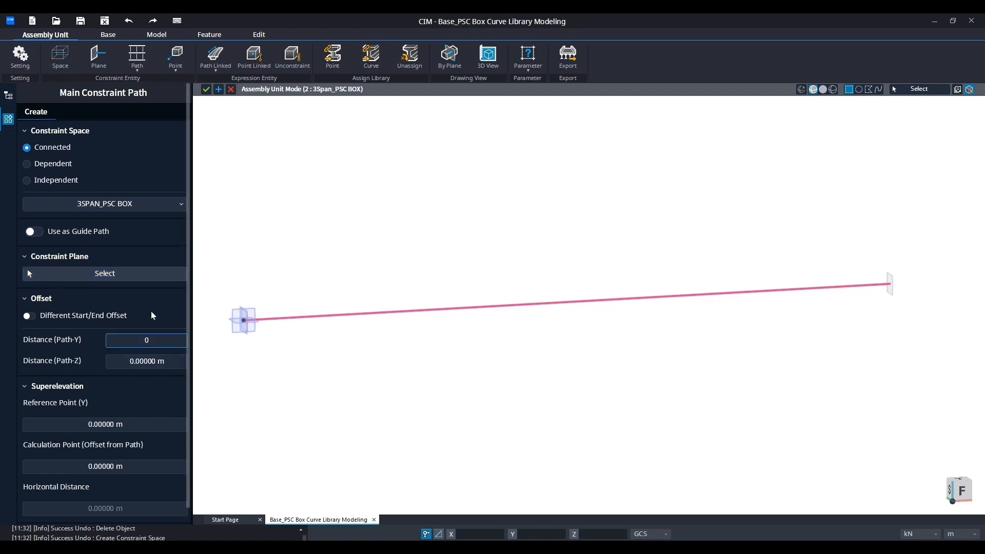
click(128, 275)
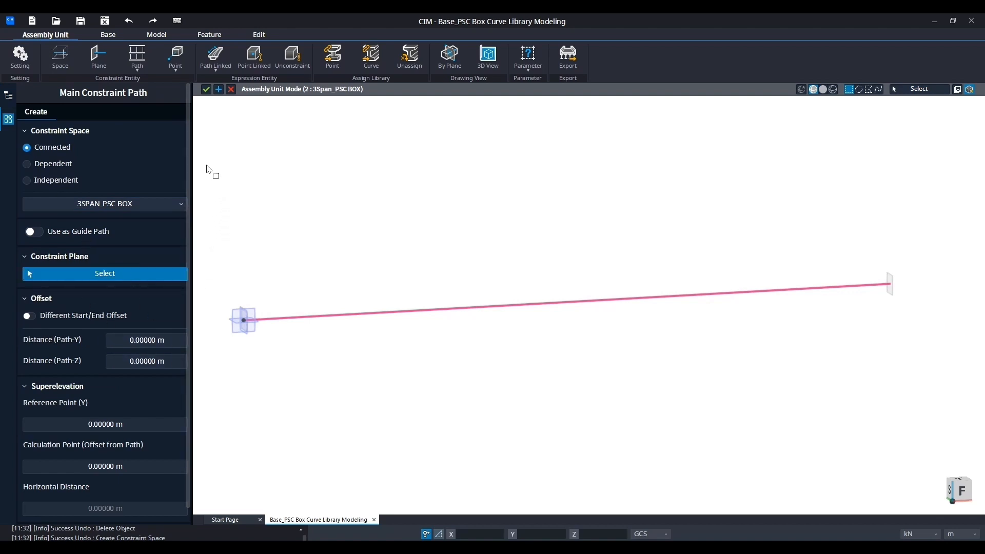
drag(208, 161, 904, 421)
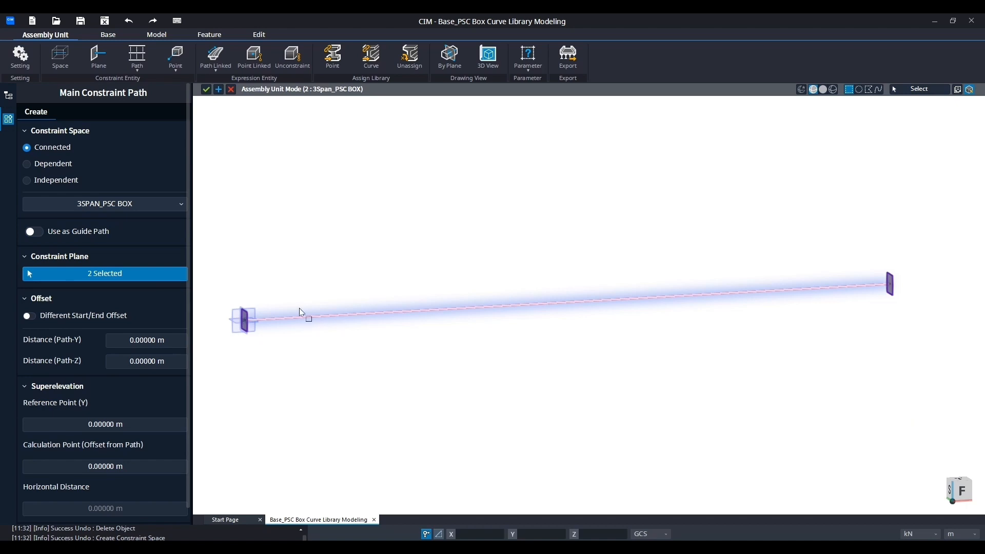
click(170, 341)
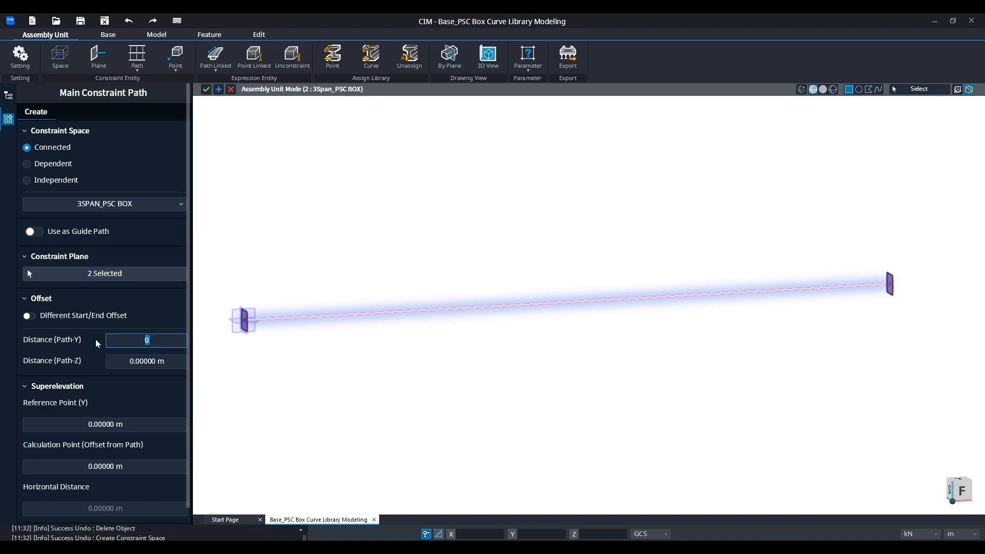
double_click(143, 342)
text(2.9625)
scroll(118, 381, down, 1)
click(162, 516)
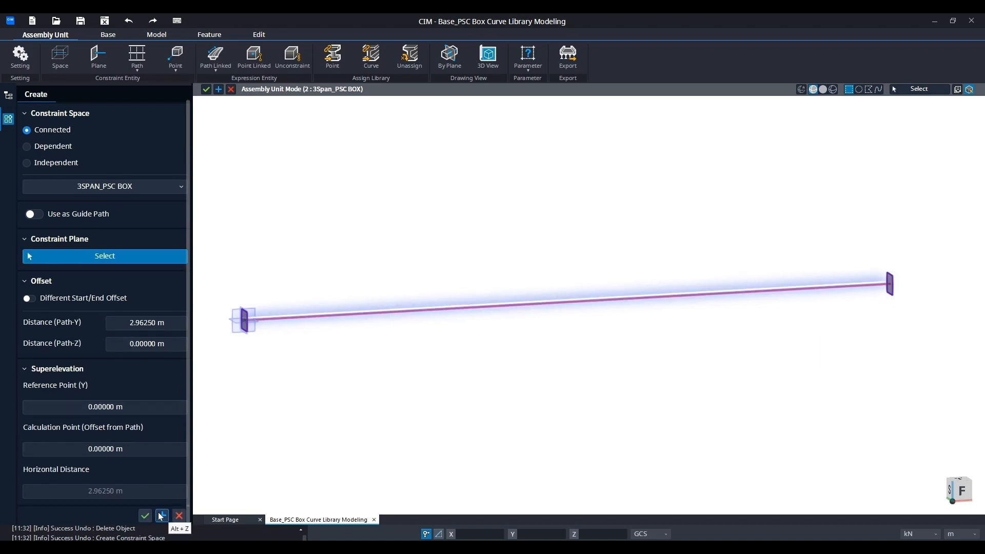
Create a main constraint path between the two end planes in 3SPAN_PSC BOX, with a Path-Y offset distance of -2.9625 m
ctrl+middle_drag(385, 375, 619, 427)
middle_drag(303, 337, 443, 381)
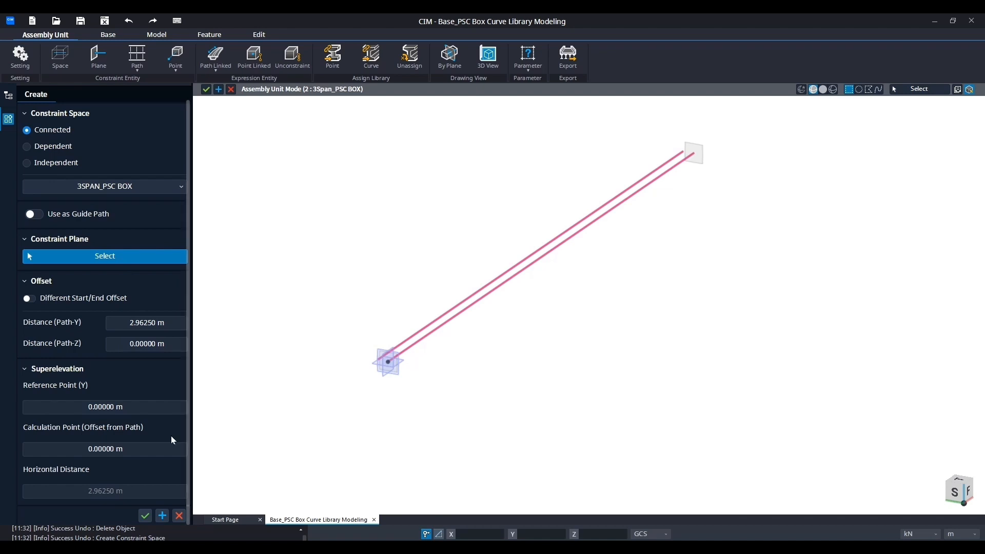
drag(842, 404, 258, 127)
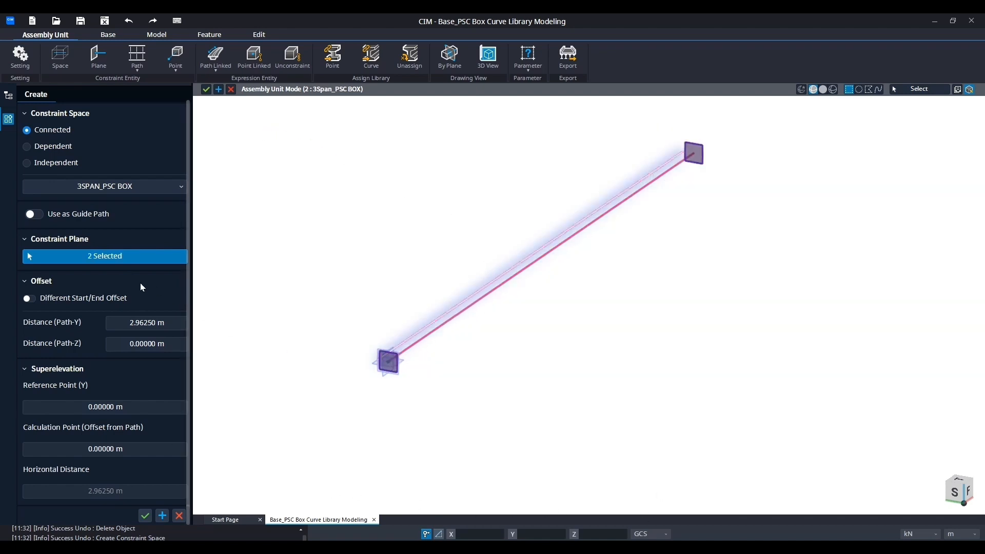
click(445, 357)
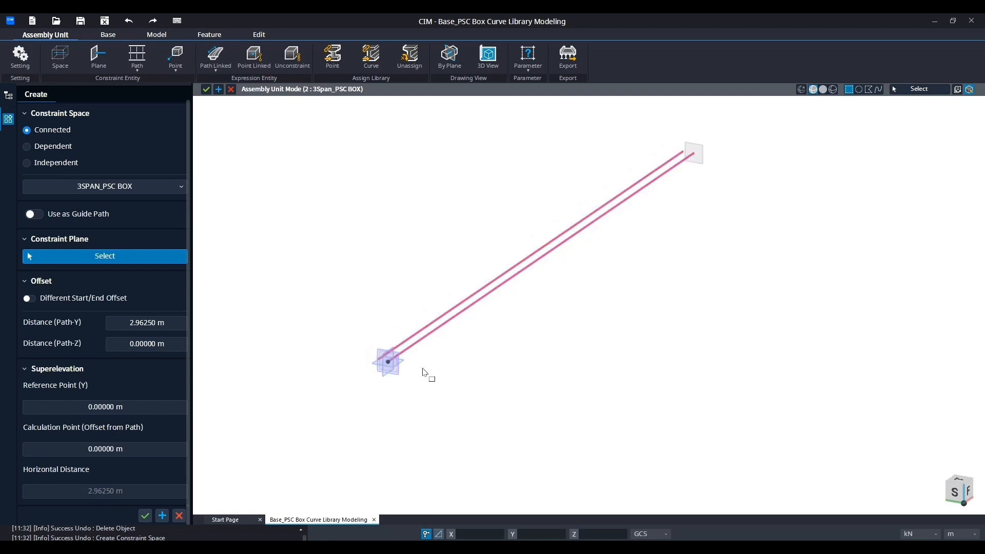
middle_drag(426, 374, 489, 376)
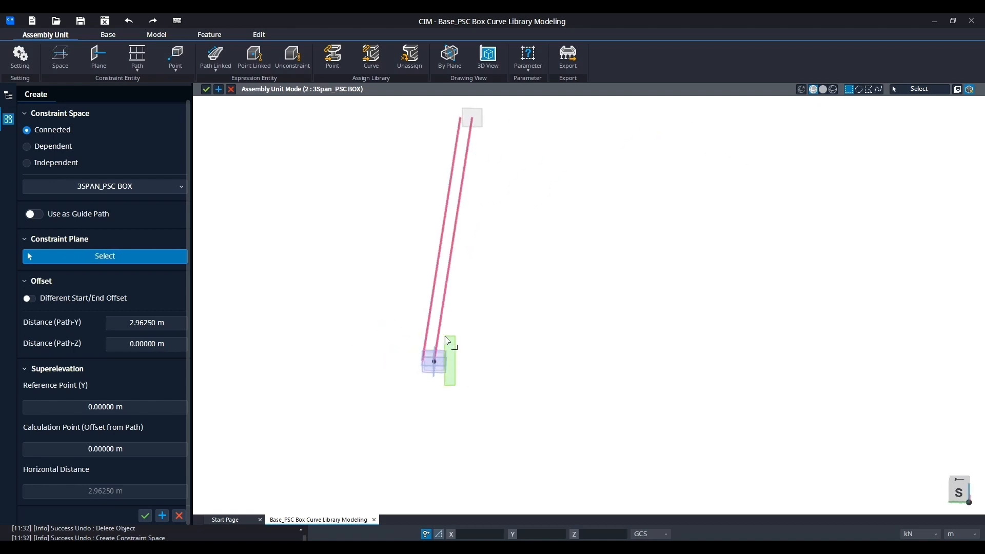
click(444, 359)
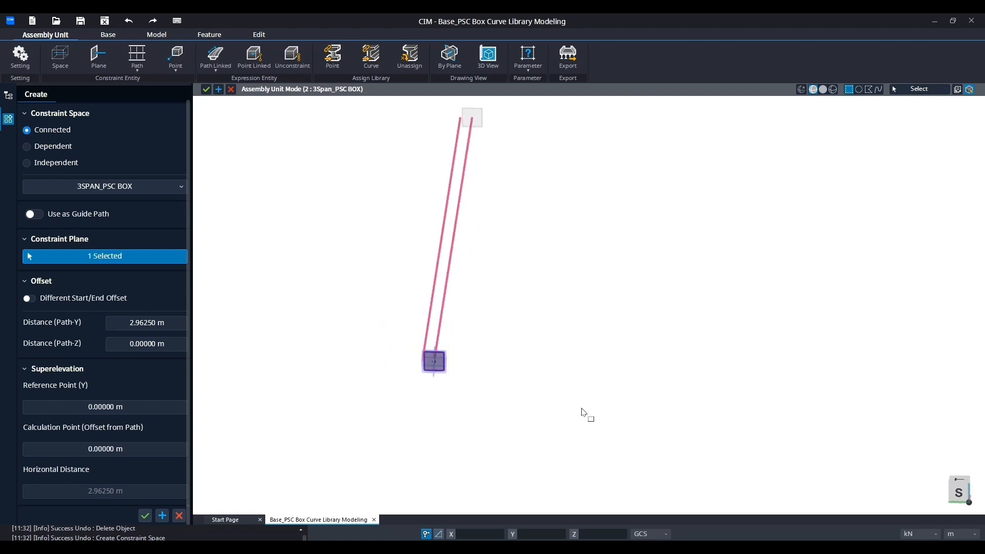
drag(582, 411, 466, 111)
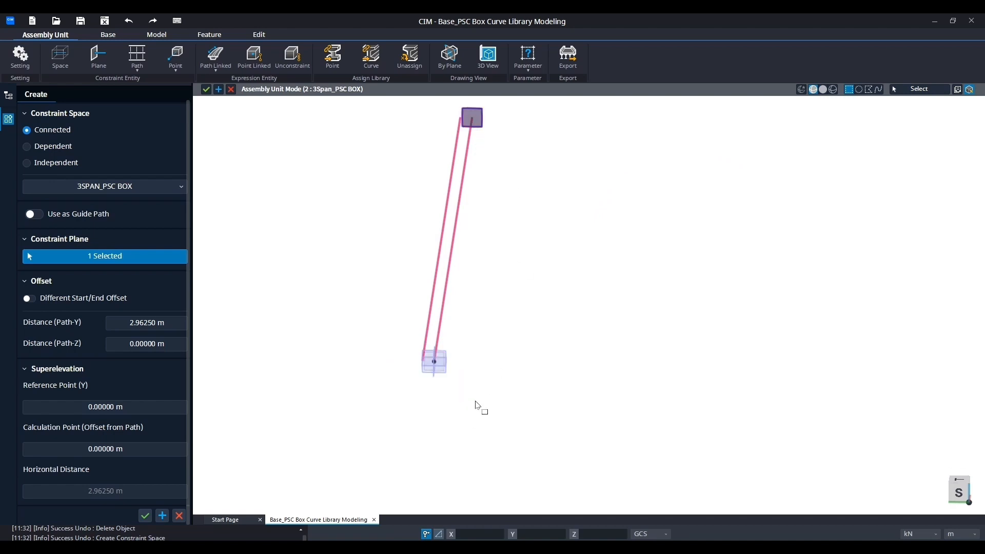
middle_drag(477, 405, 510, 405)
drag(512, 429, 427, 111)
middle_drag(535, 250, 528, 252)
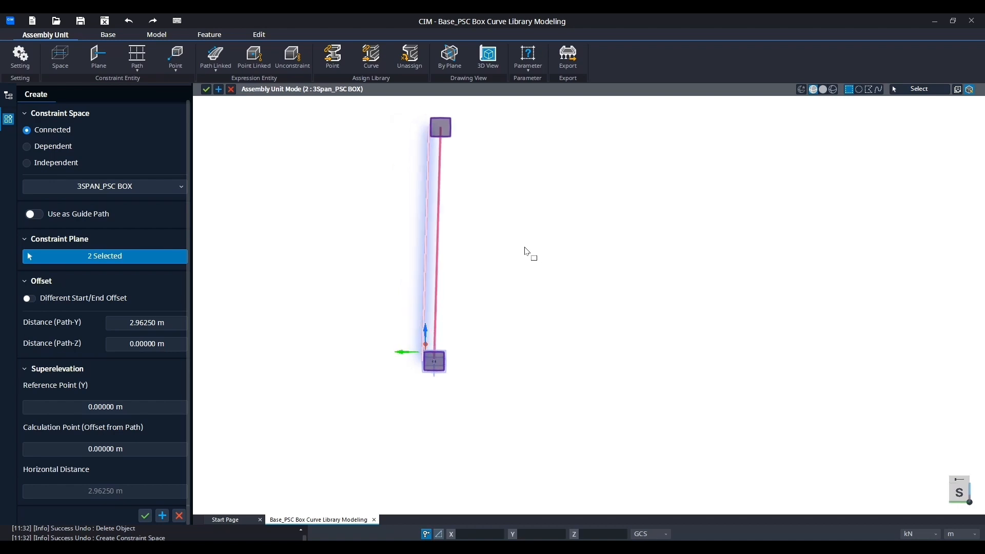
drag(583, 417, 438, 115)
drag(573, 433, 434, 115)
mouse_move(483, 344)
middle_down()
mouse_move(441, 341)
mouse_move(477, 343)
middle_up()
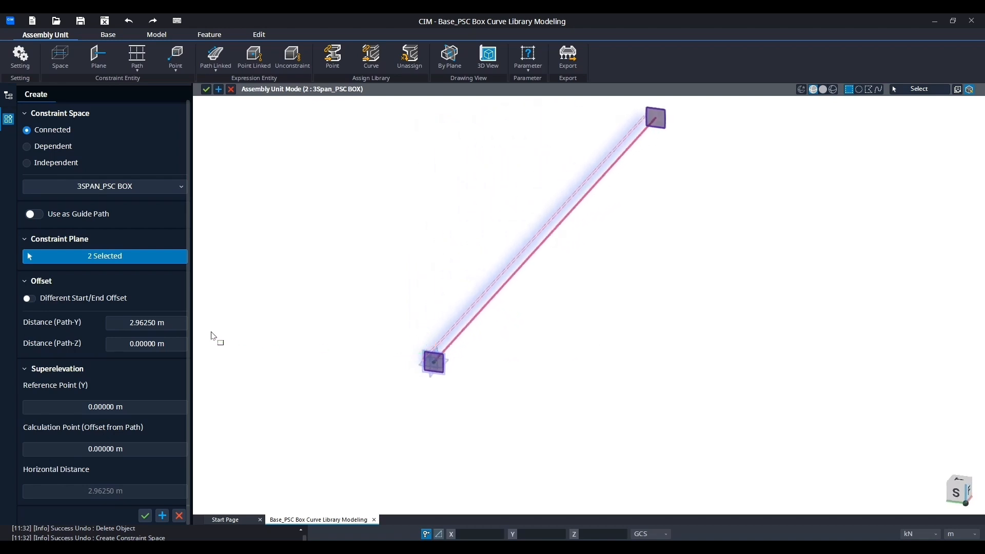
click(152, 324)
text(-)
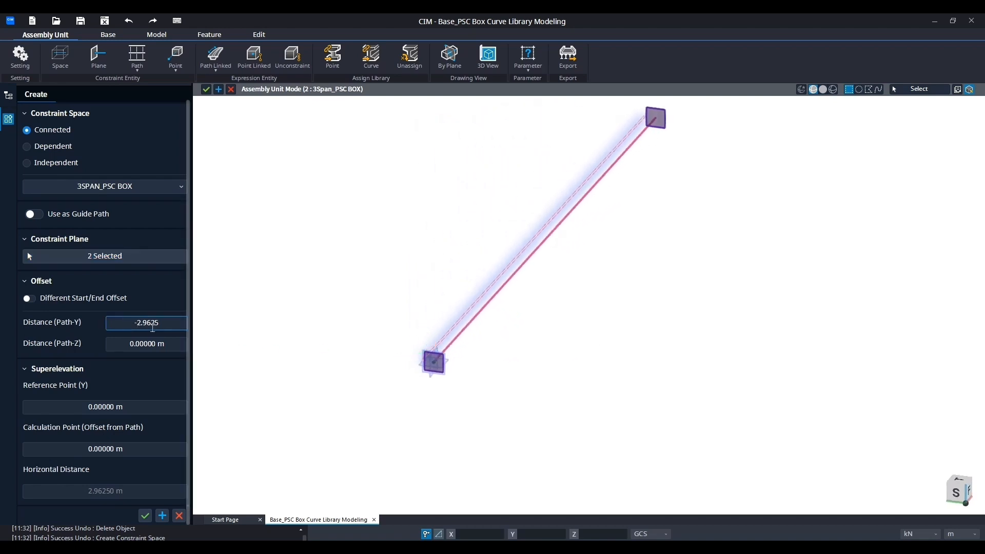
click(162, 515)
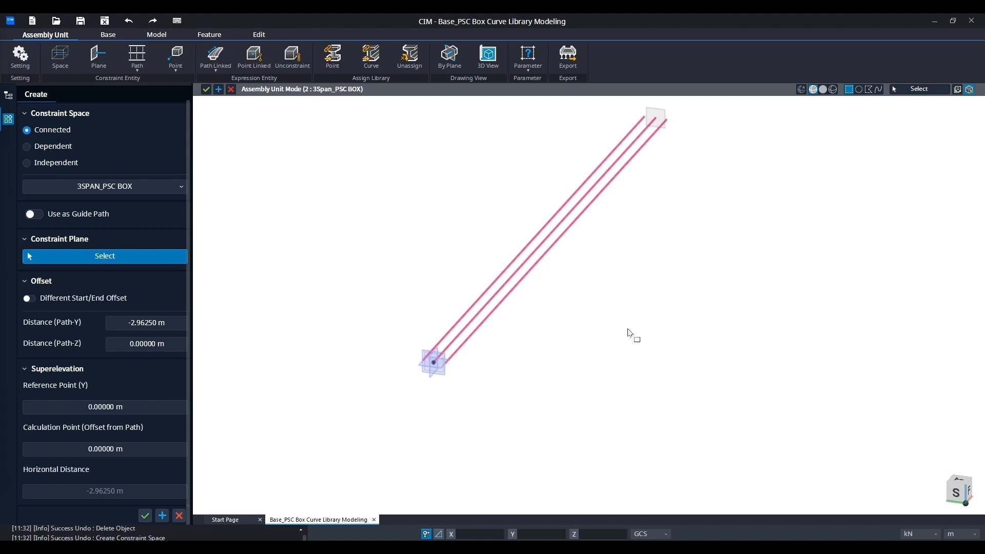
Create a main constraint path between the two end planes with offset distances of -5.62 m in Path-Y and 0 m in Path-Z
middle_drag(631, 334, 440, 405)
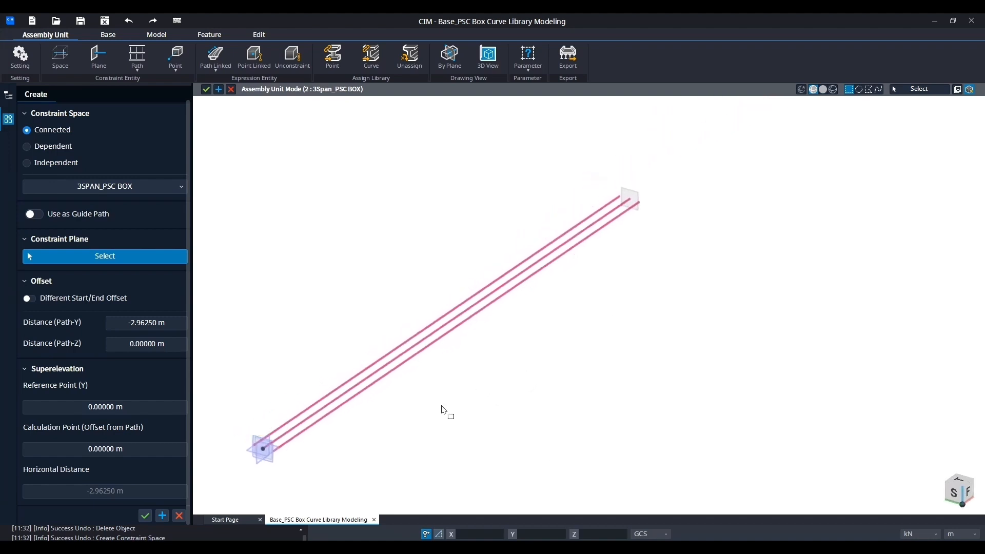
middle_drag(310, 425, 364, 405)
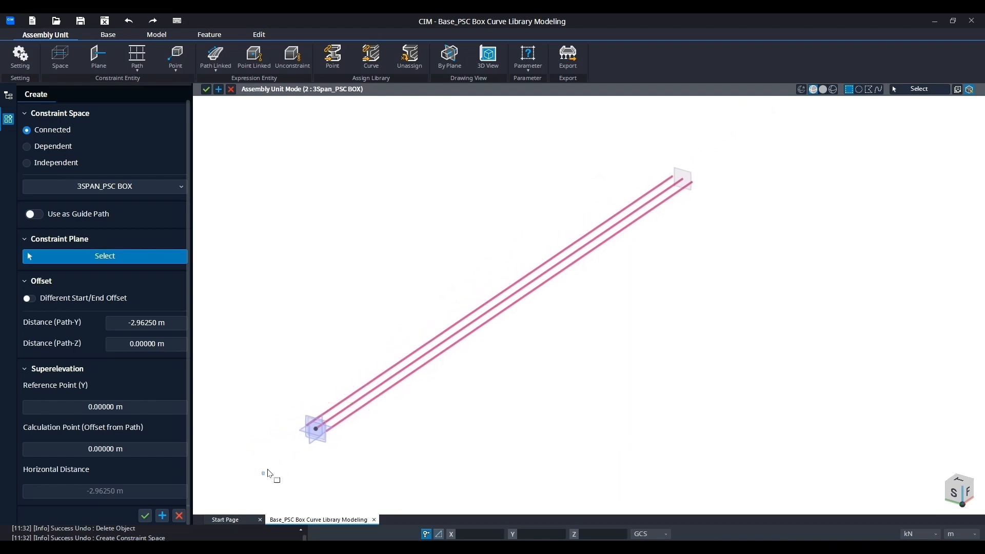
drag(262, 476, 734, 156)
drag(175, 323, 136, 324)
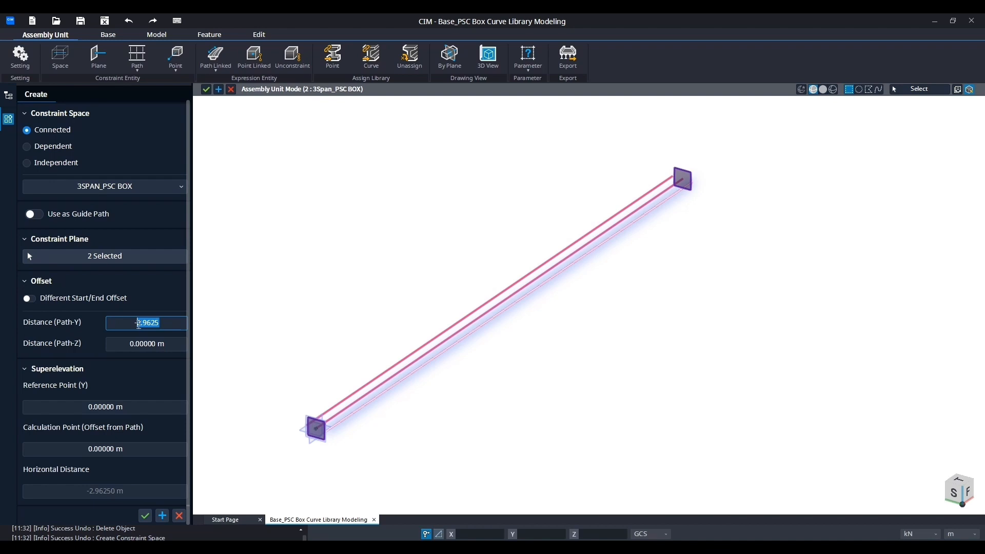
text(5.62)
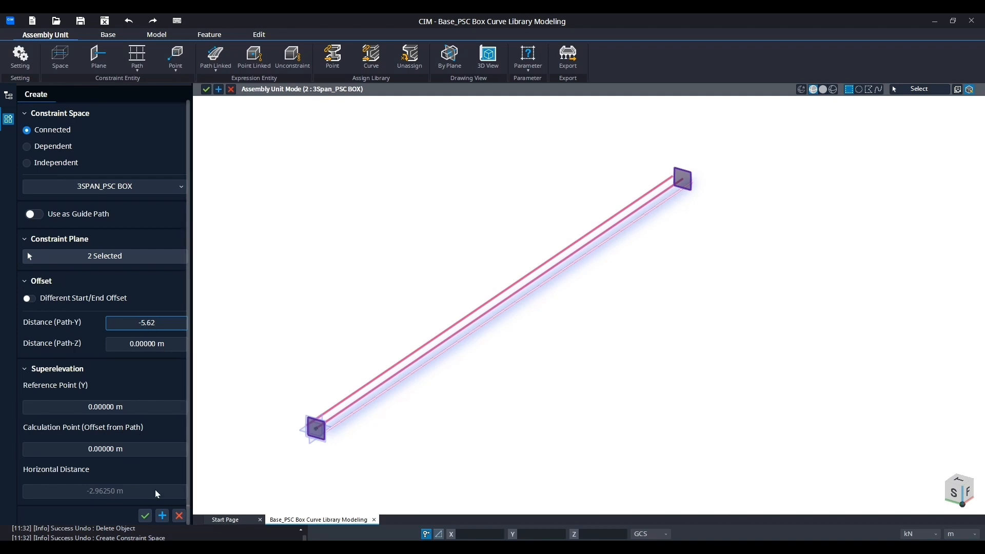
click(162, 516)
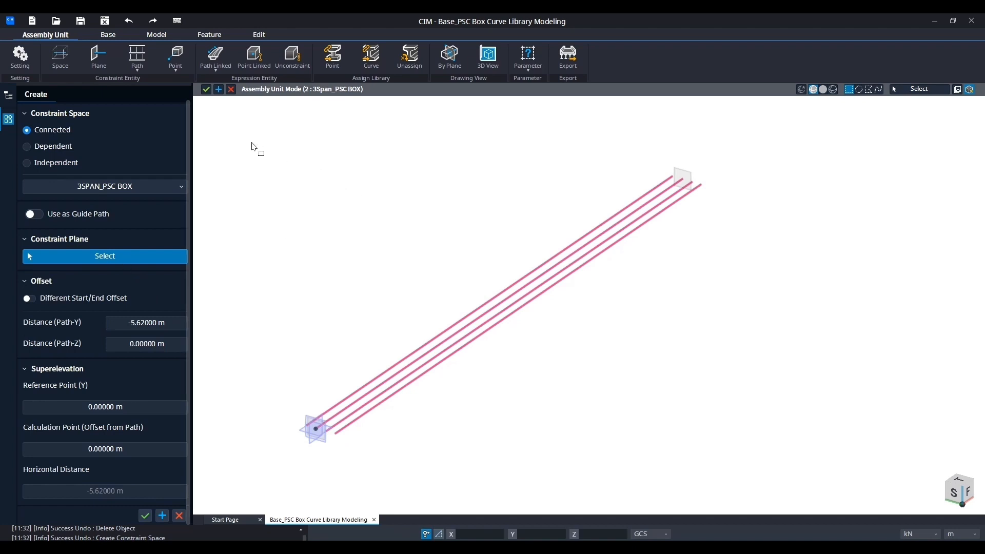
Create a main constraint path between the two end planes with offset distances of 5.62 m in Path-Y and 0 m in Path-Z
drag(250, 140, 758, 480)
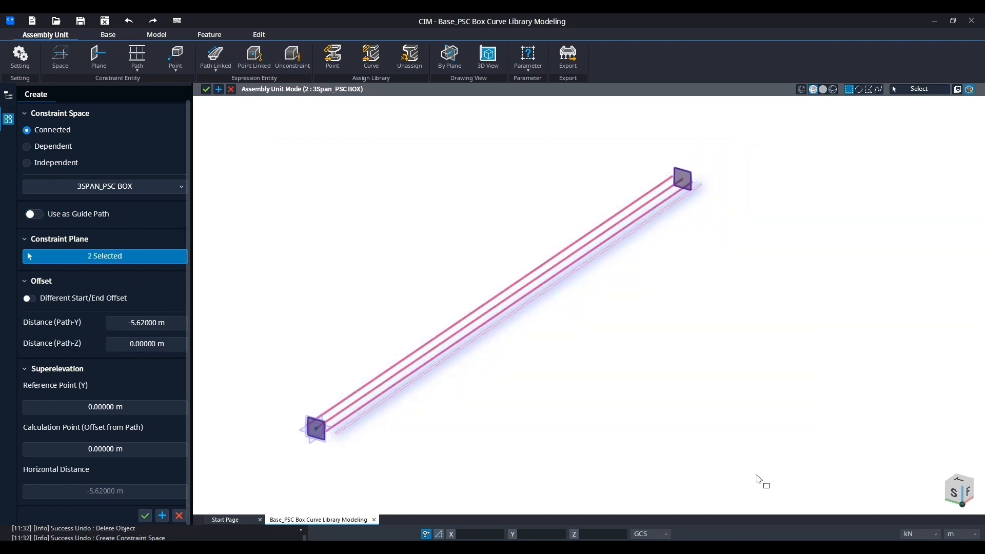
click(136, 323)
key(Delete)
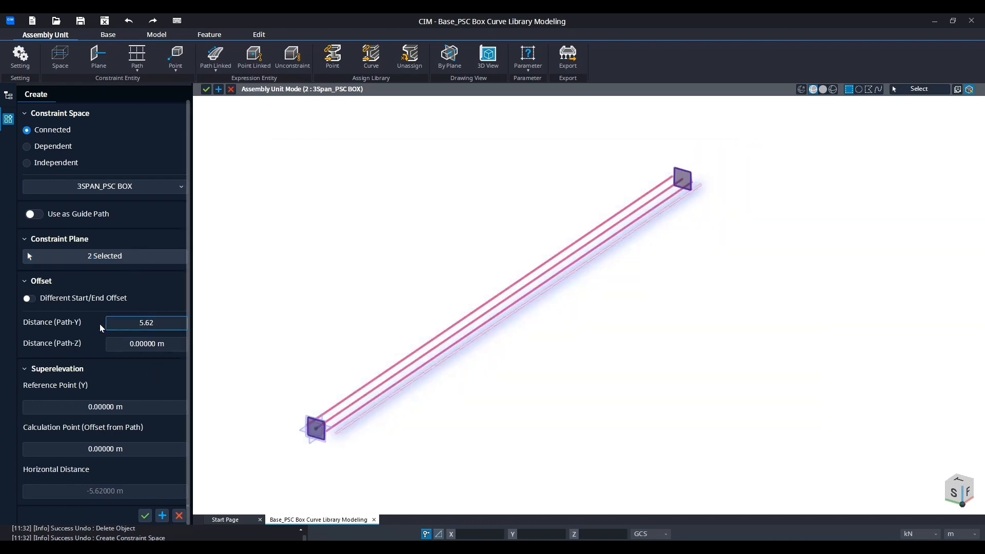
click(162, 516)
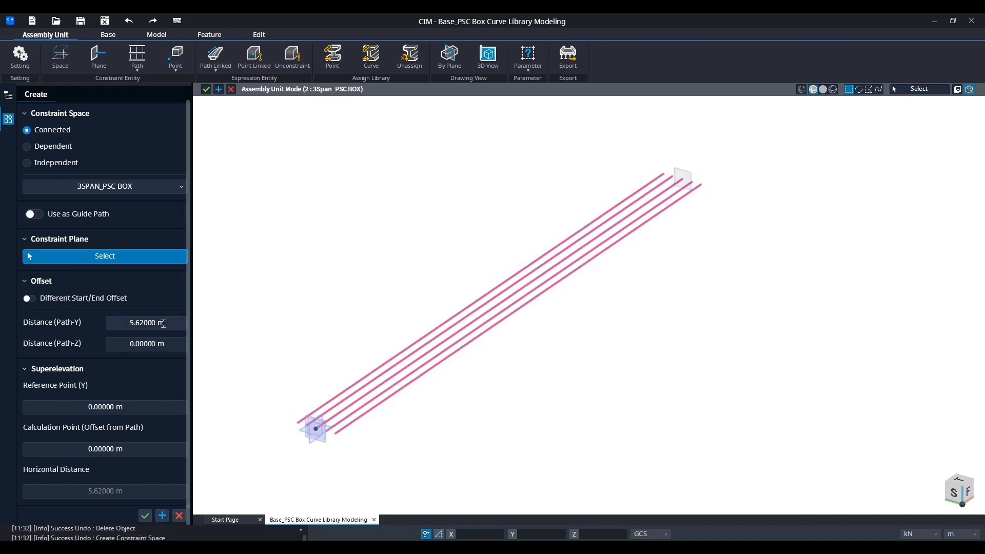
Leave path creation and undo the last two constraint paths, offset -5.62 m and 5.62 m in Path-Y
drag(170, 323, 127, 322)
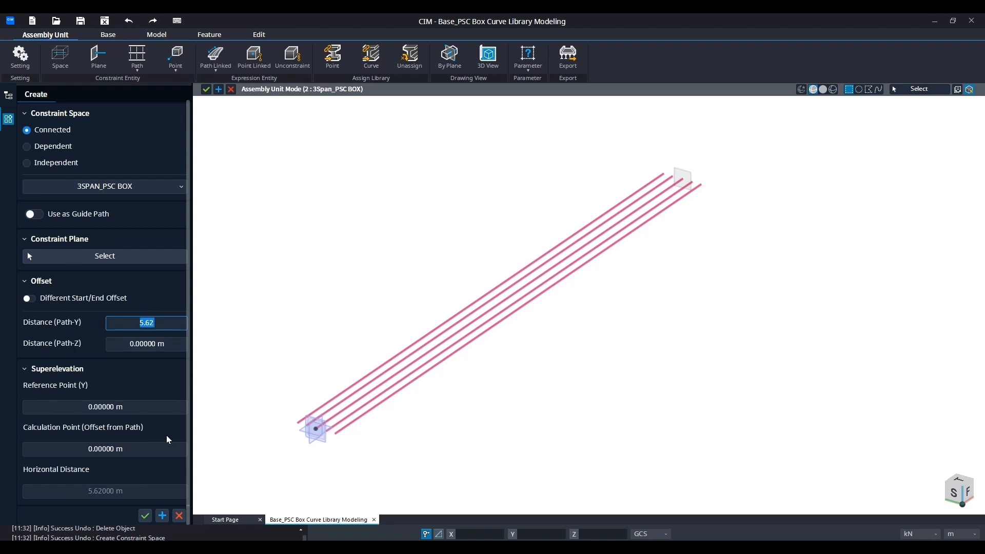
key(Escape)
key(ctrl+z)
key(ctrl+z)
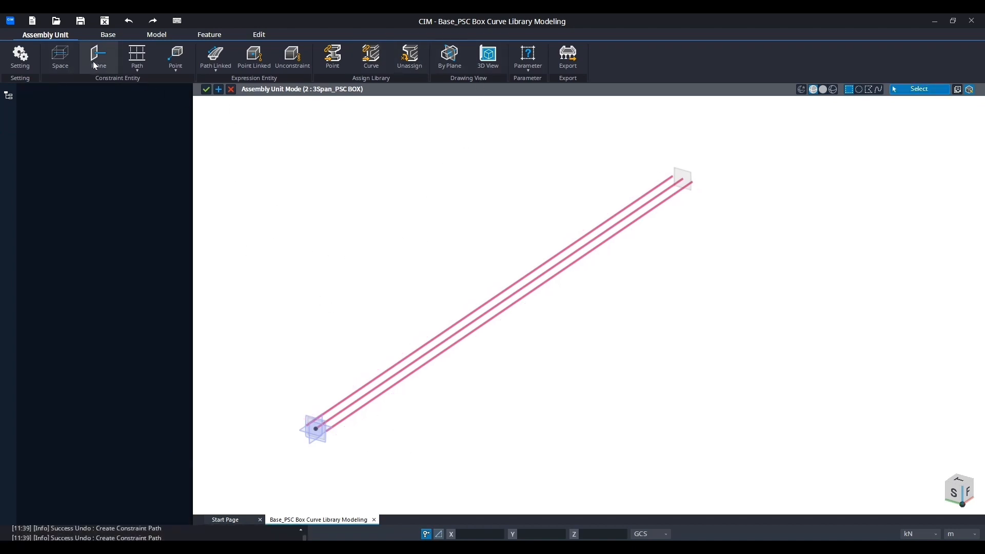
Create a main constraint path between the two end planes with offset distances of 5.62 m in Path-Y and -0.08 m in Path-Z
click(127, 66)
click(137, 100)
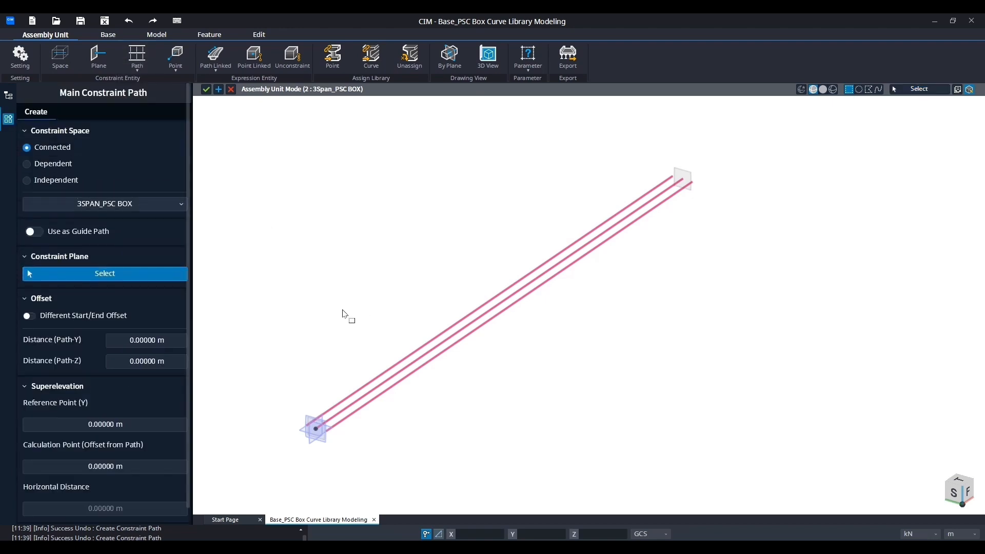
click(109, 341)
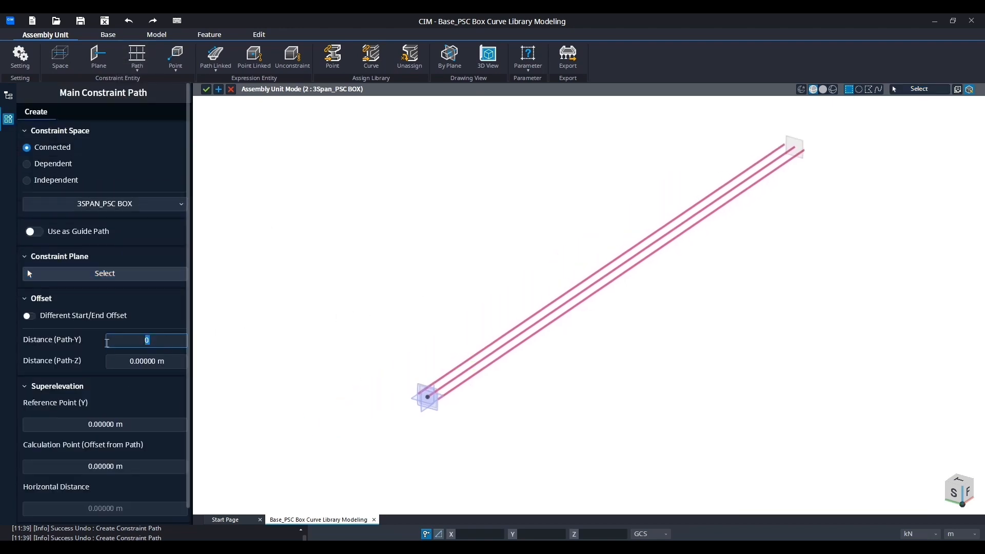
text(+5.62)
click(118, 277)
drag(368, 428, 847, 142)
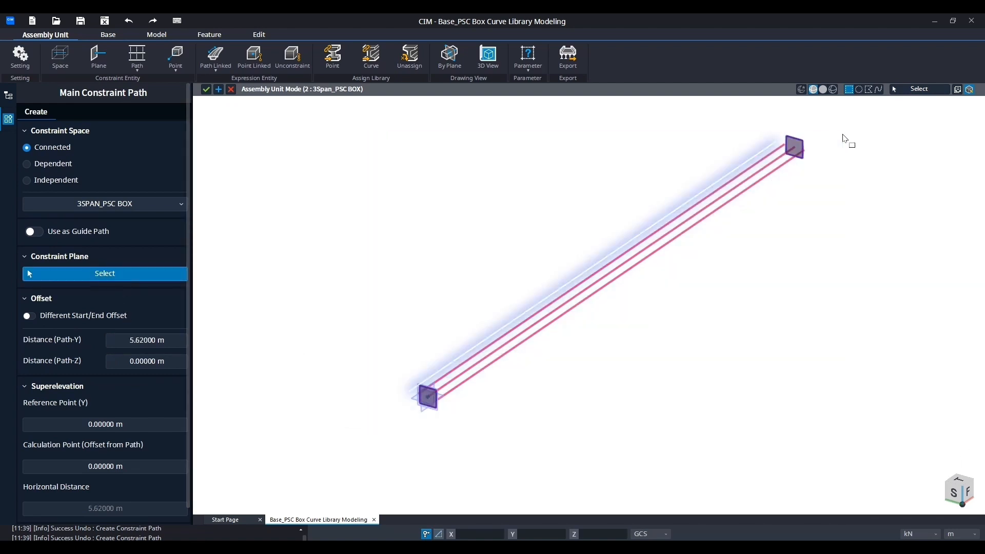
click(156, 357)
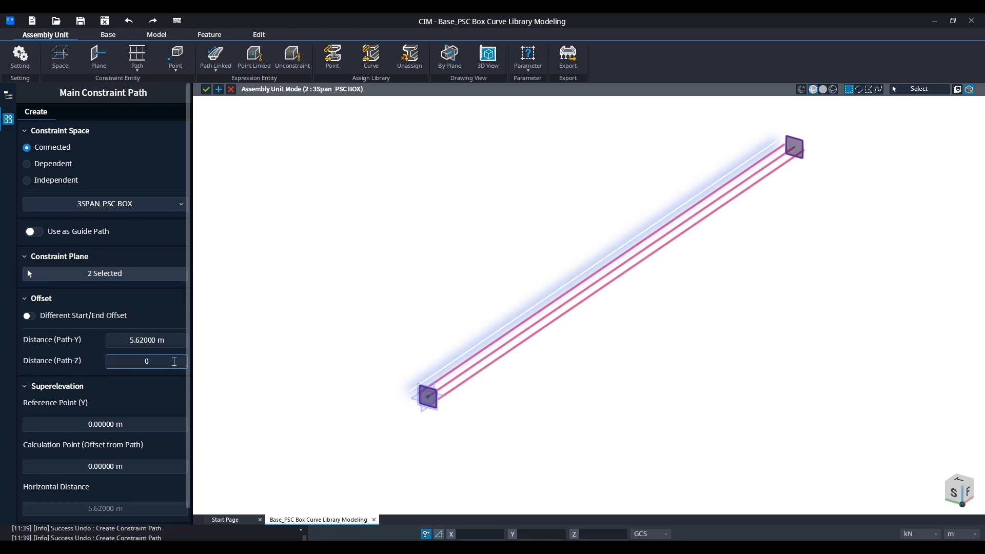
text(-0.08)
click(178, 337)
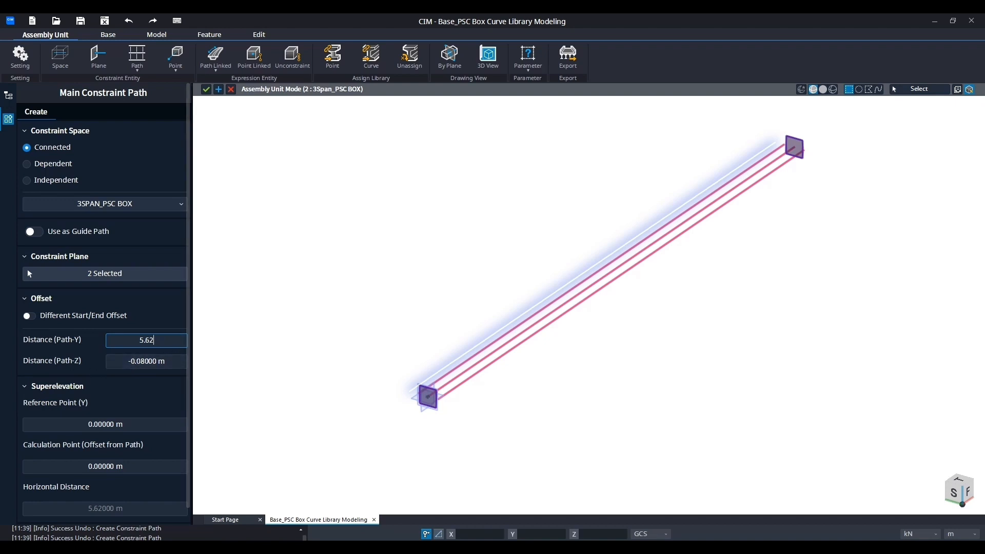
key(Return)
scroll(133, 468, down, 1)
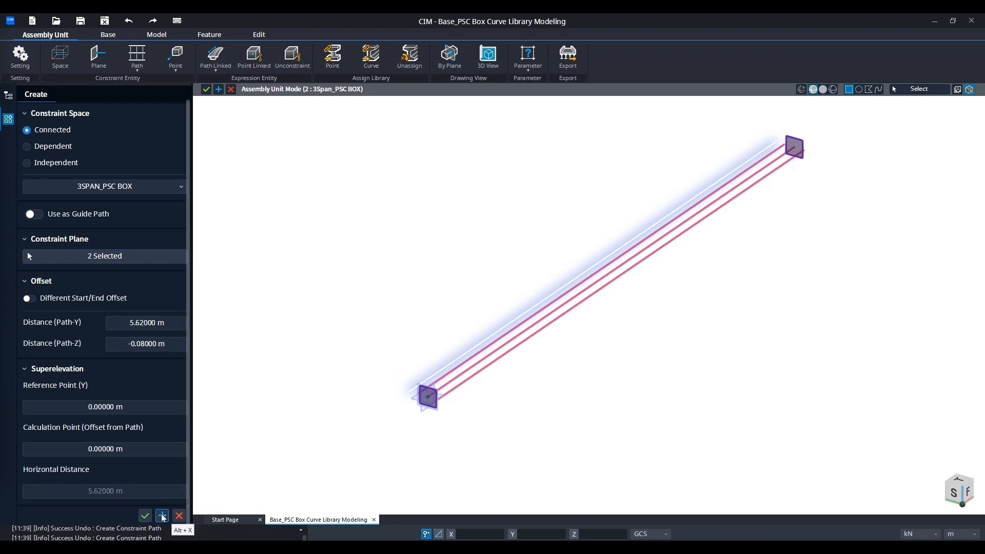
click(163, 515)
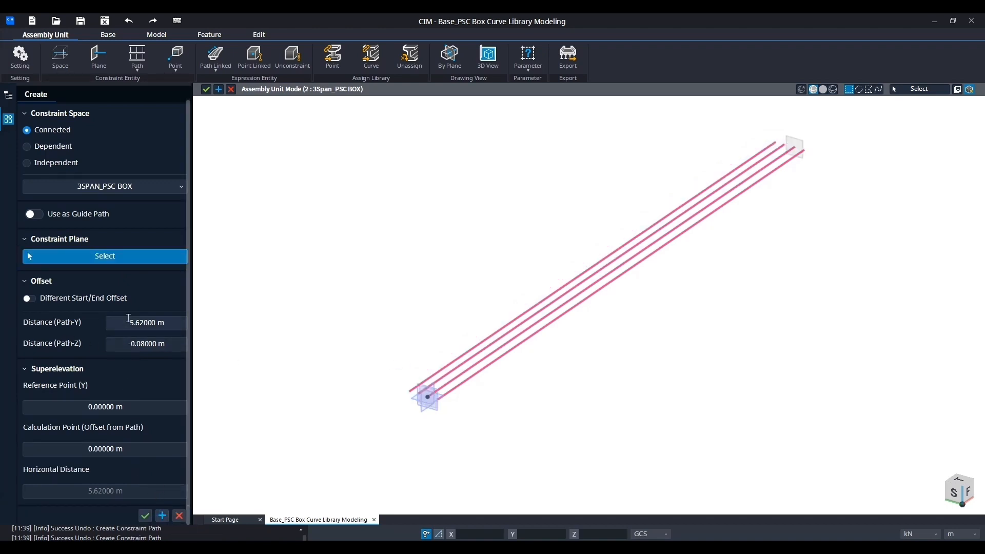
Create the opposite outer constraint path between the two end planes, with offsets of -5.62 m in Path-Y and -0.08 m in Path-Z
drag(339, 431, 895, 127)
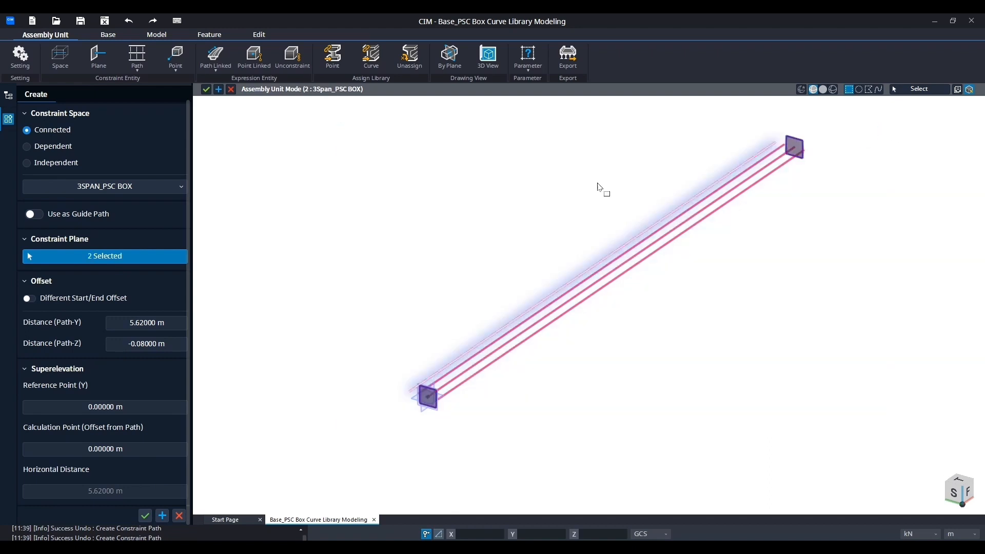
click(130, 323)
text(-5.62)
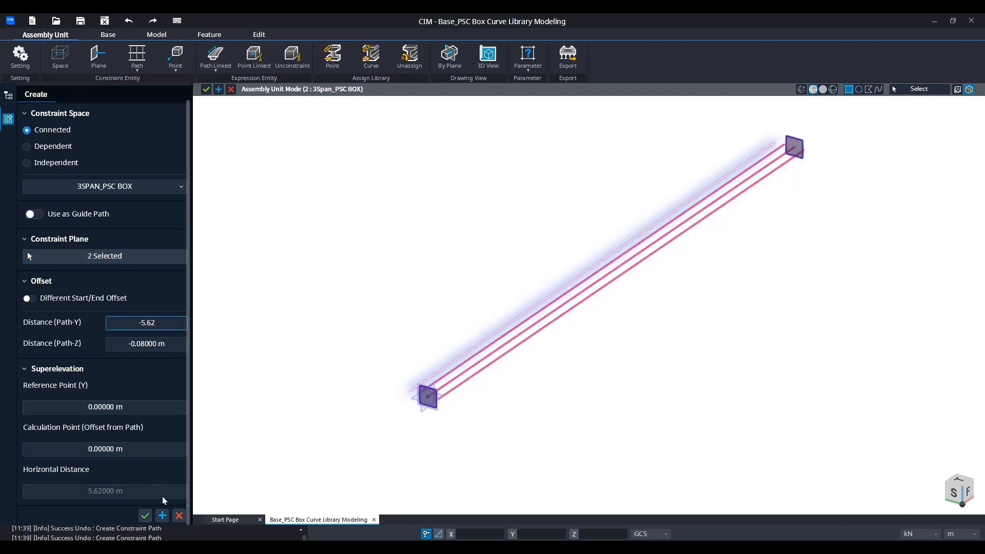
click(162, 516)
Create a central constraint path between the two end planes with offsets of 0 m in Path-Y and -0.08 m in Path-Z, and finish path creation
click(164, 322)
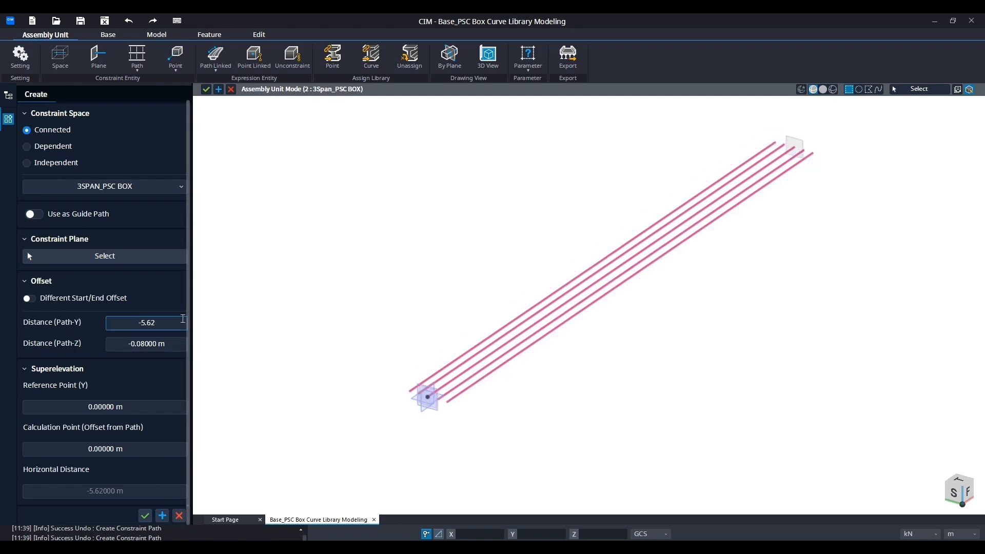
double_click(147, 323)
text(0)
click(121, 257)
drag(352, 439, 872, 133)
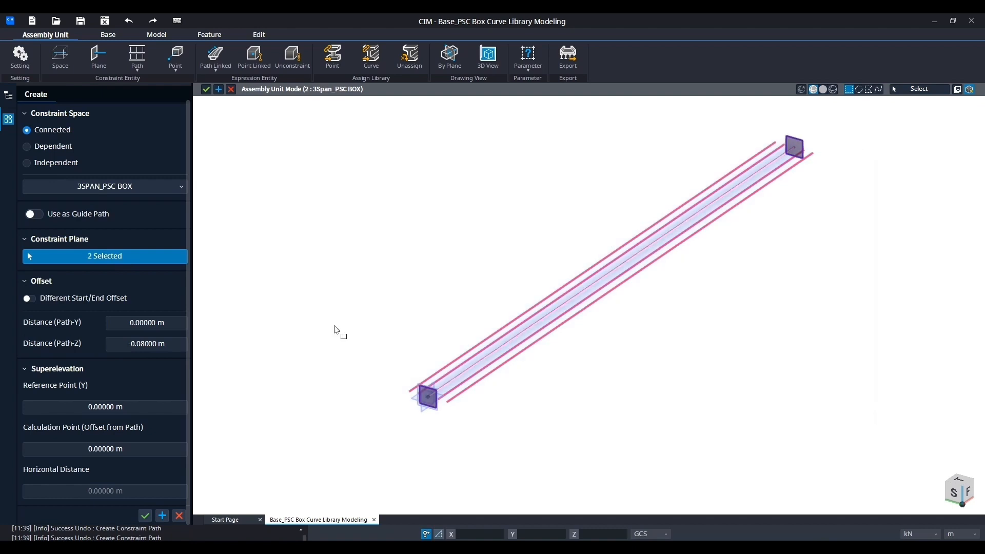
click(149, 516)
Rename the outer constraint path at the -5.62 m Path-Y offset as R_Barrier
middle_drag(712, 352, 583, 360)
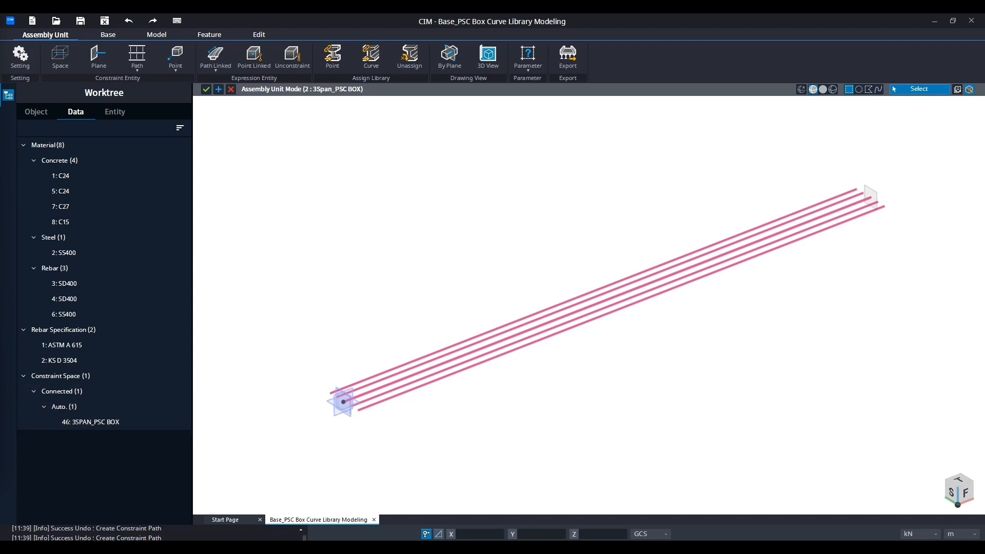
middle_drag(394, 267, 432, 273)
middle_drag(340, 306, 405, 283)
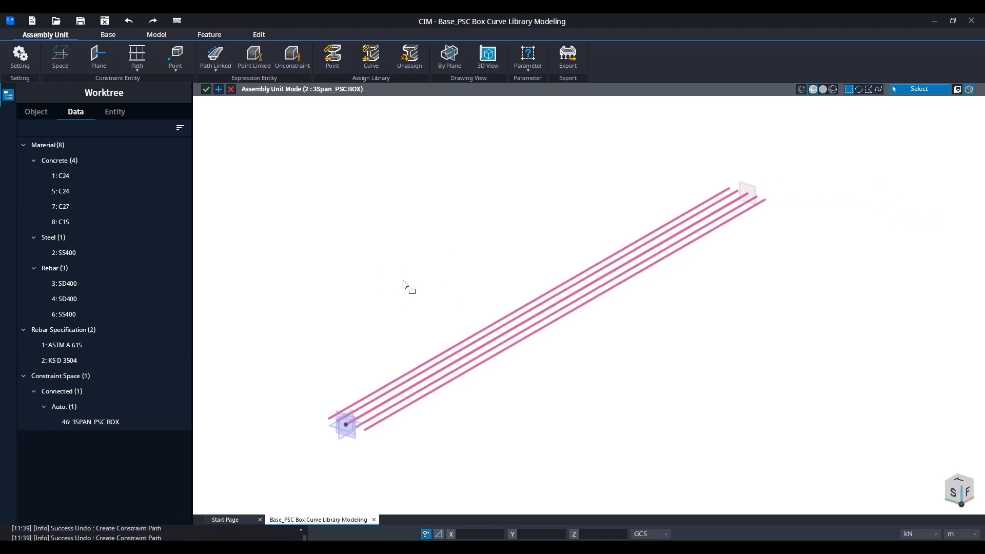
scroll(412, 413, up, 3)
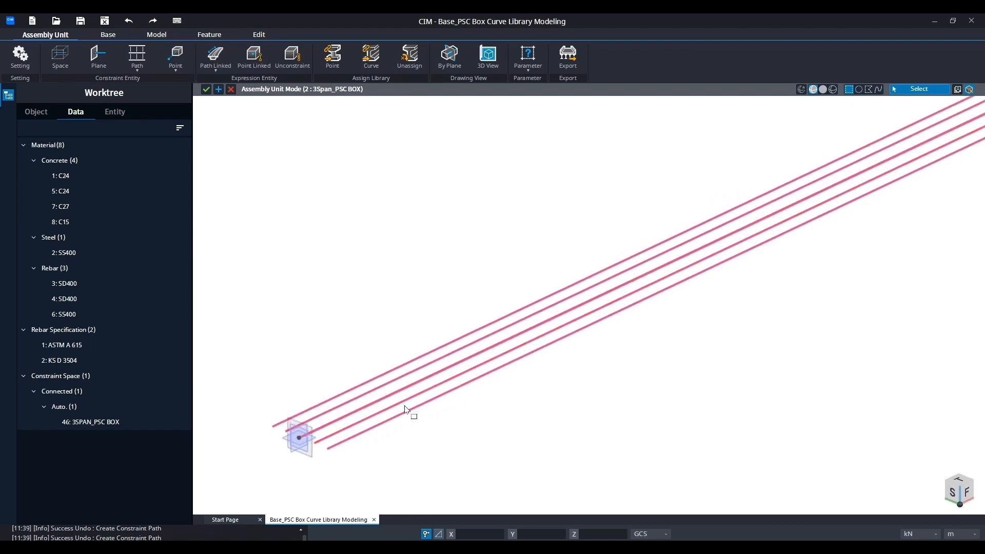
click(411, 417)
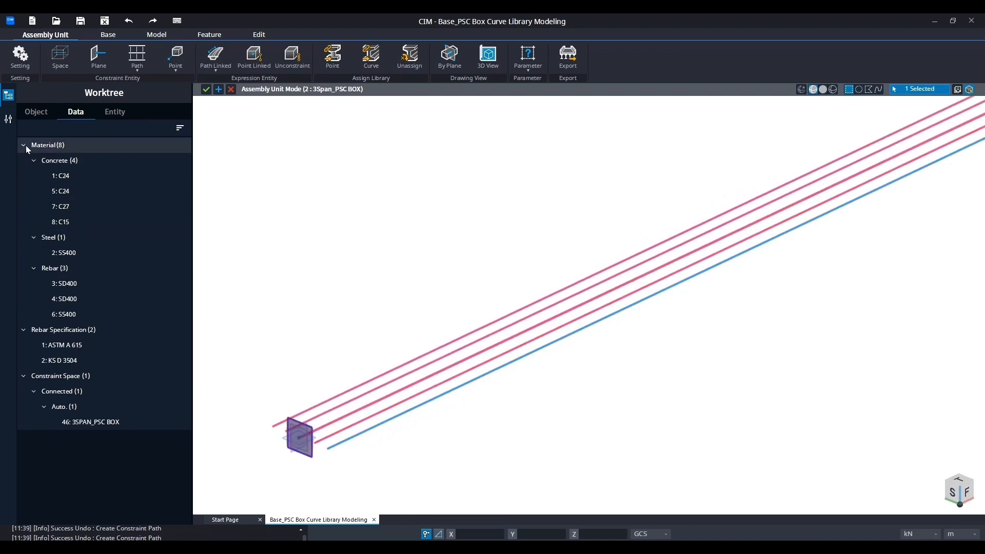
click(9, 121)
click(146, 166)
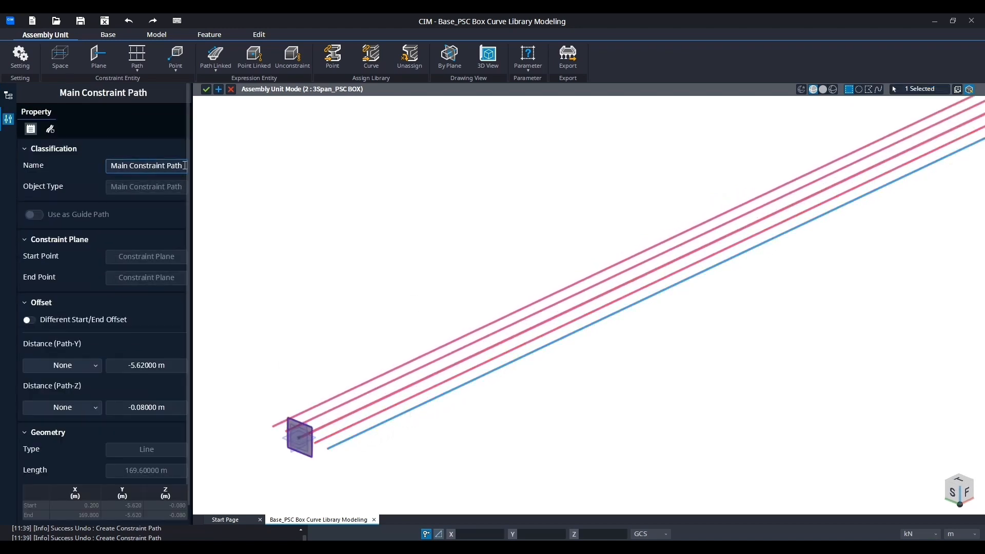
drag(183, 165, 82, 168)
text(R_Barrier)
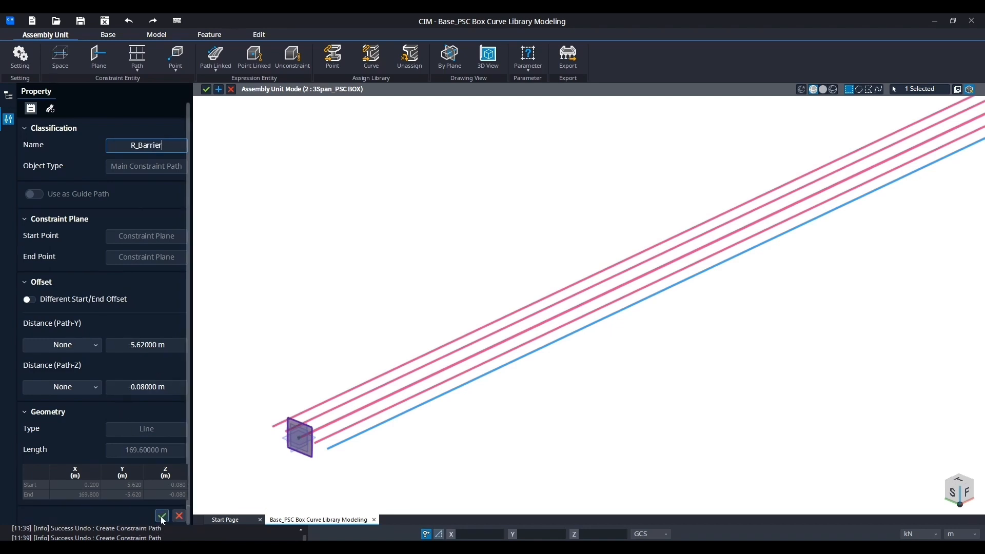
click(344, 454)
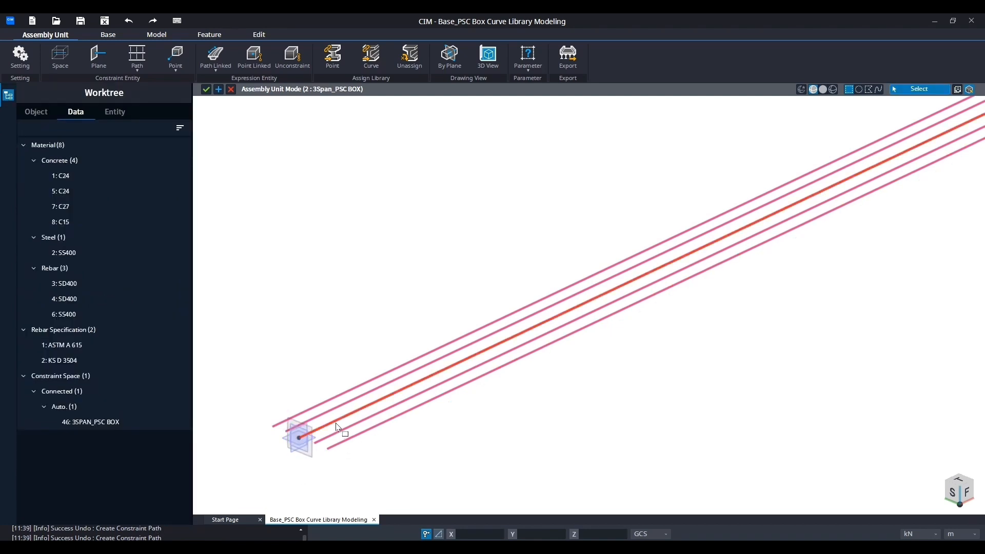
Rename the opposite outer constraint path, at the 5.62 m Path-Y offset, as L_Barrier
click(304, 413)
click(8, 119)
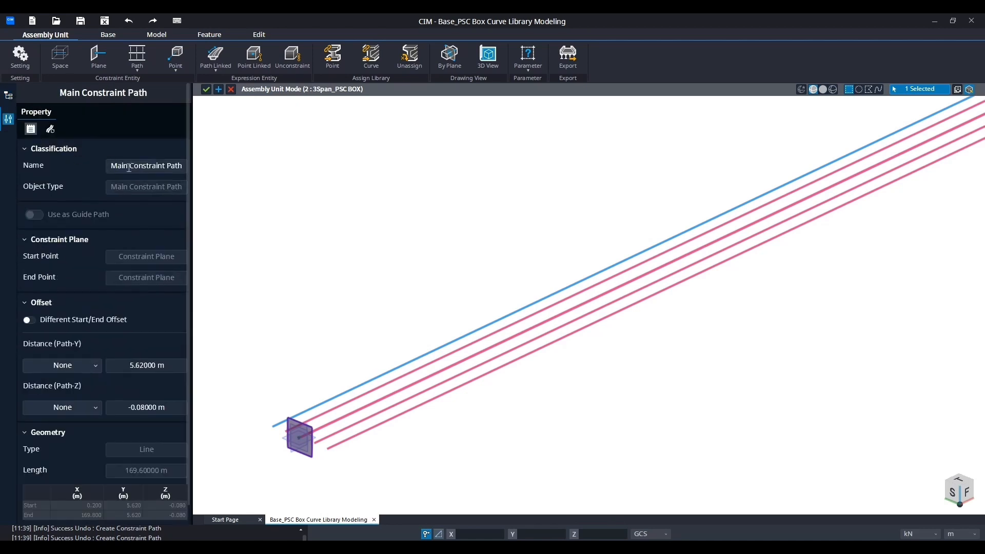
click(140, 170)
text(L_Barrier)
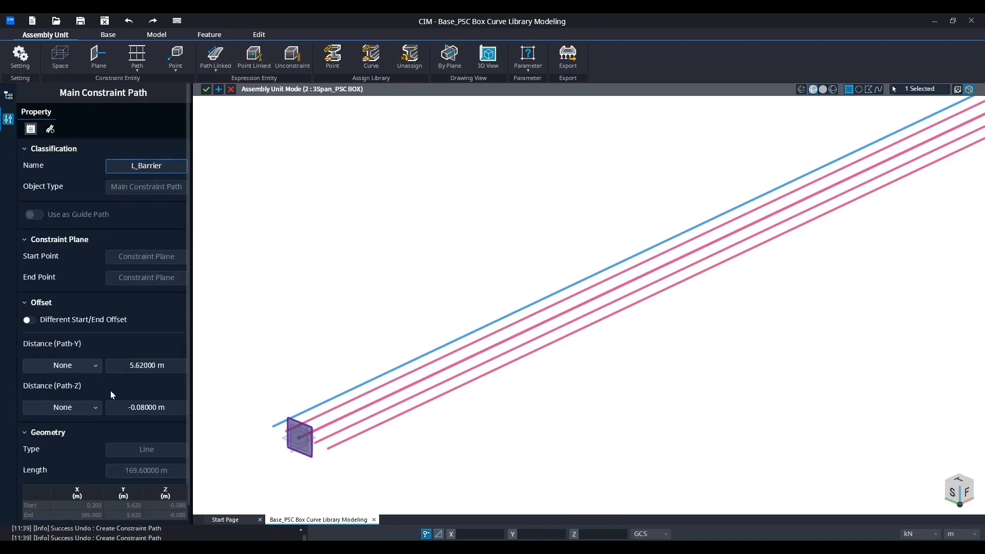
scroll(110, 392, down, 3)
click(160, 517)
Rename the central constraint path at the -0.08 m Path-Z offset as M_Barrier
scroll(380, 406, up, 6)
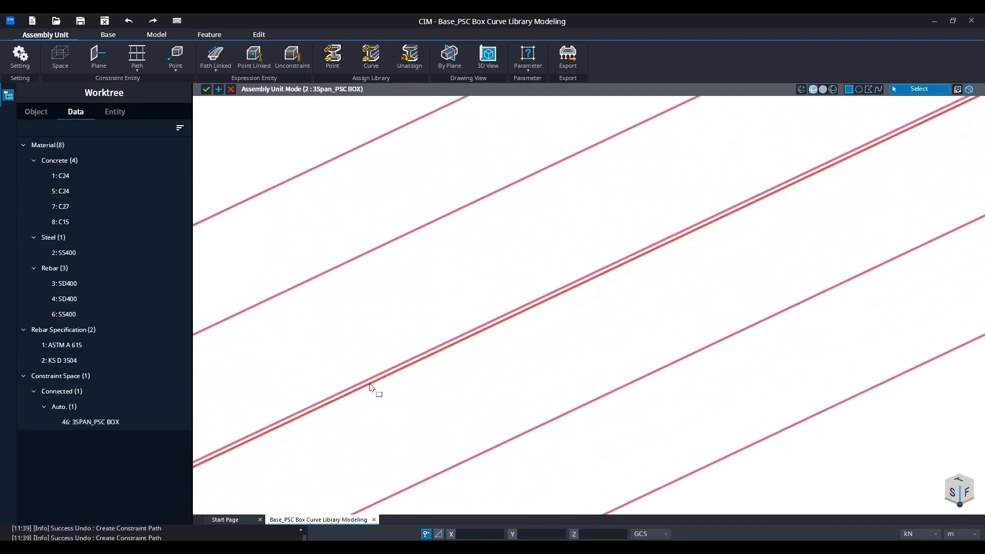
click(388, 391)
scroll(385, 380, down, 5)
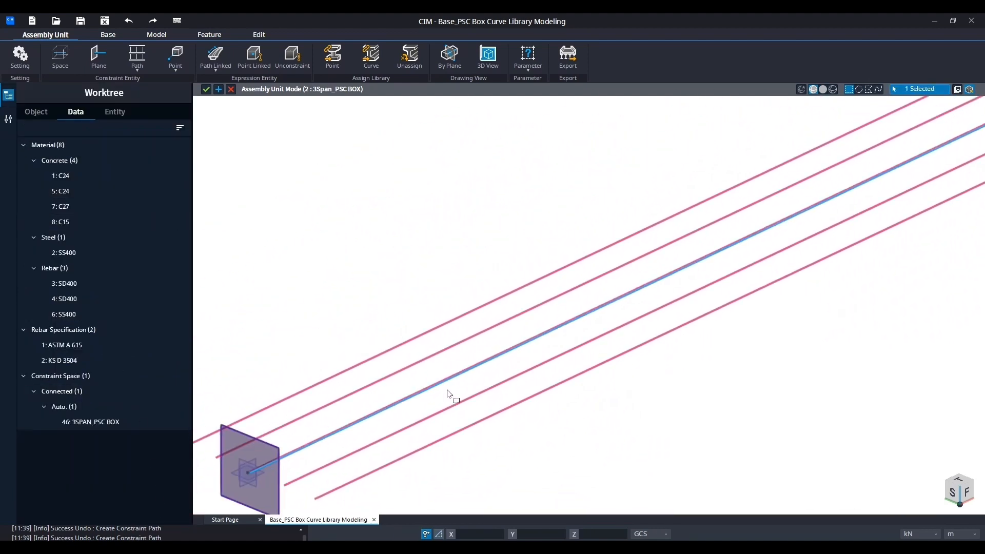
click(8, 119)
click(167, 168)
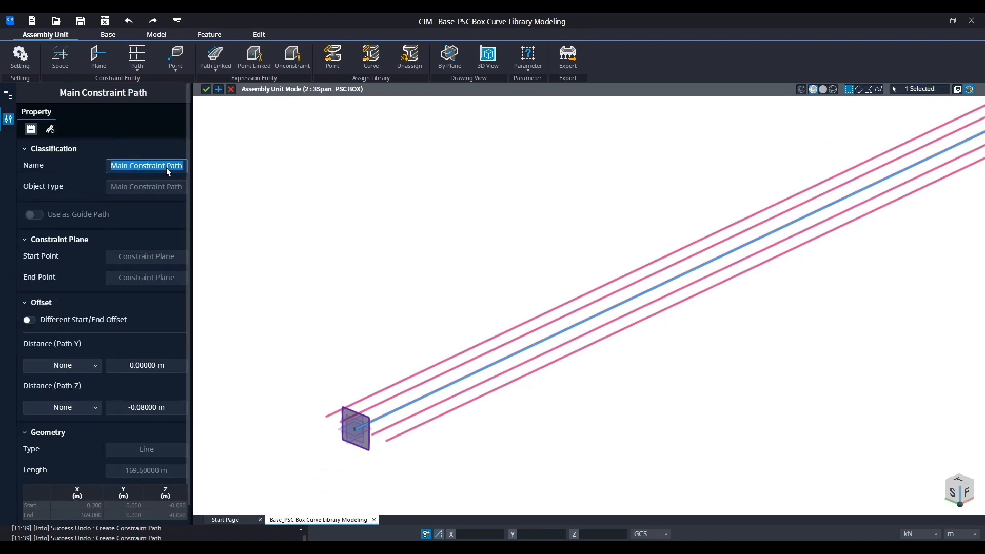
text(M_Barrier)
click(162, 518)
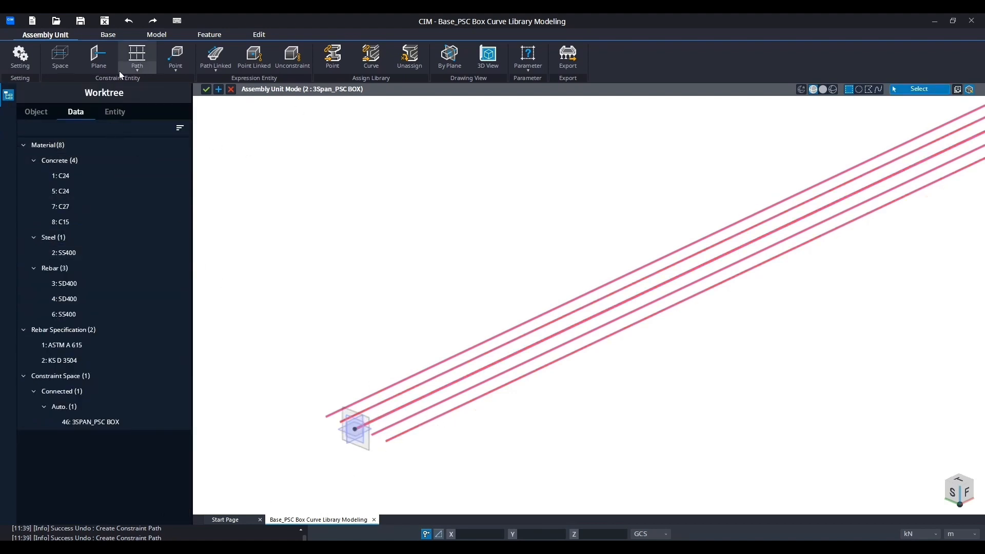
Show the hidden intermediate constraint planes along the bridge
click(135, 68)
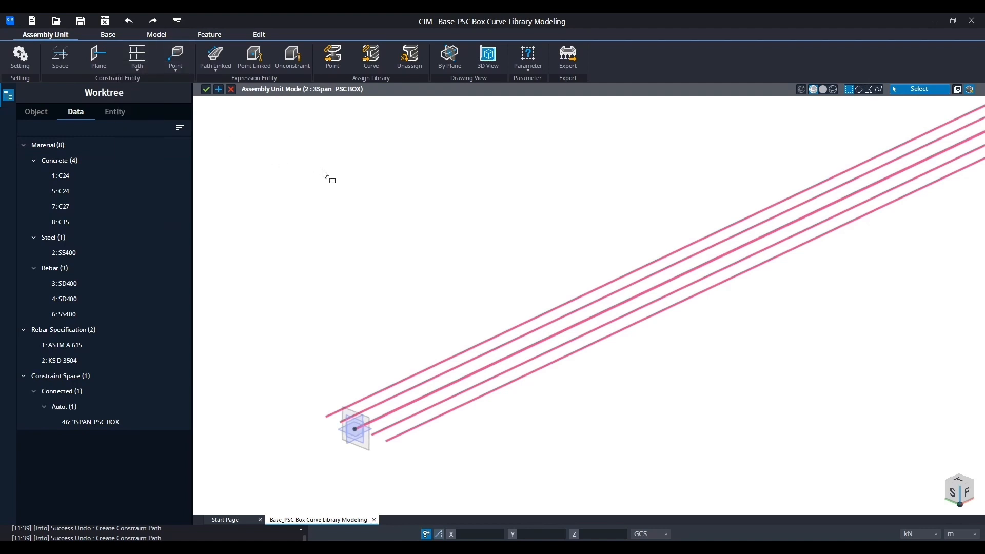
right_click(341, 205)
click(385, 314)
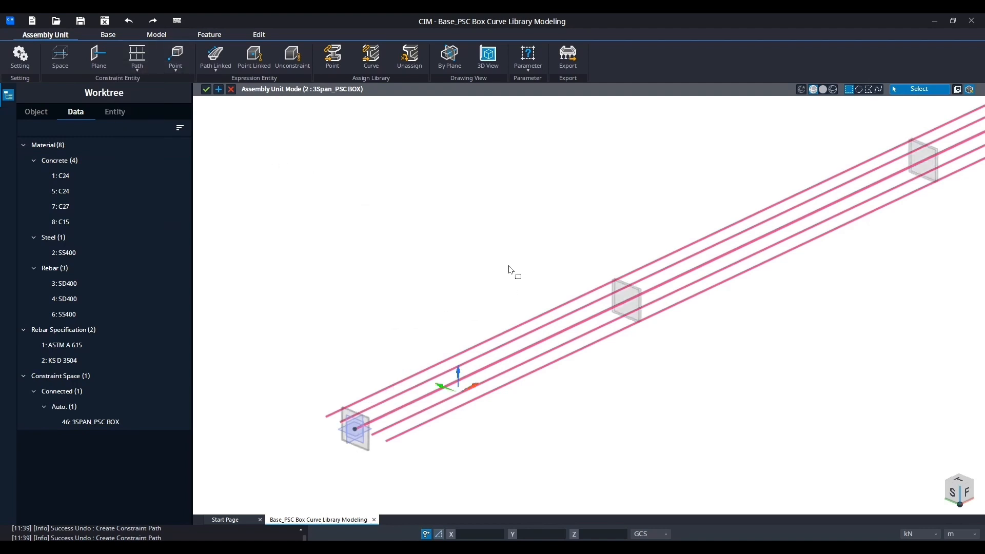
Create main constraint paths through all constraint planes with offsets of 0 m in Path-Y and -0.08 m in Path-Z
click(146, 70)
click(145, 91)
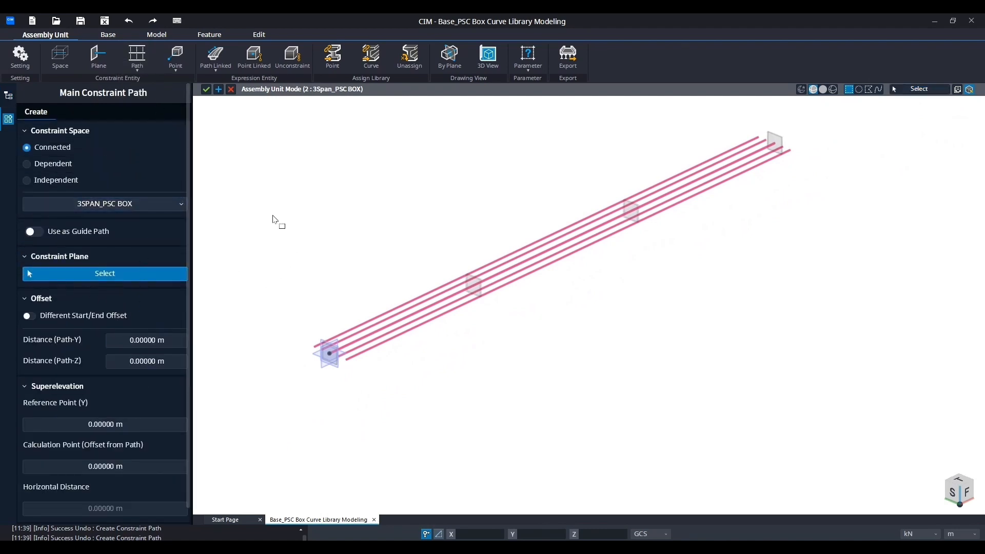
drag(271, 430, 829, 121)
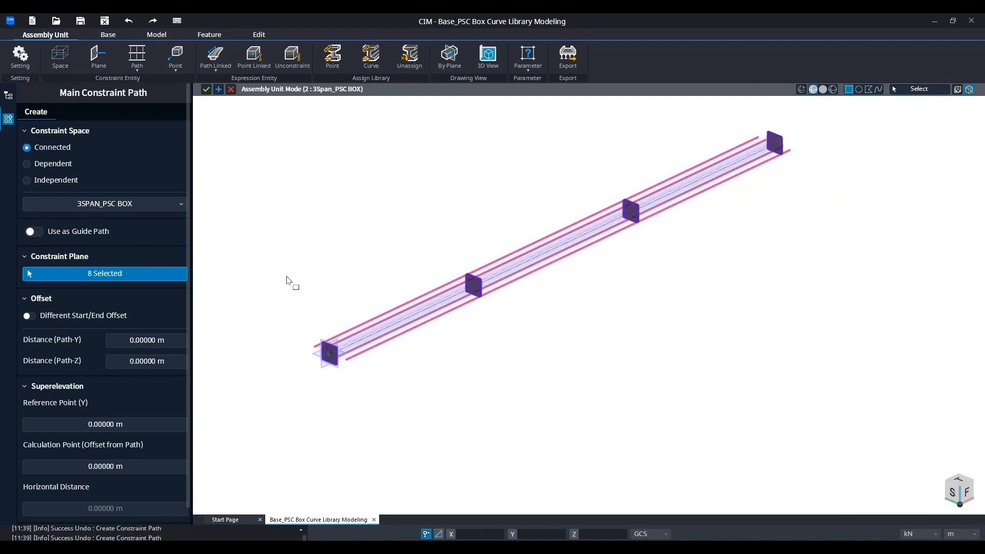
click(114, 361)
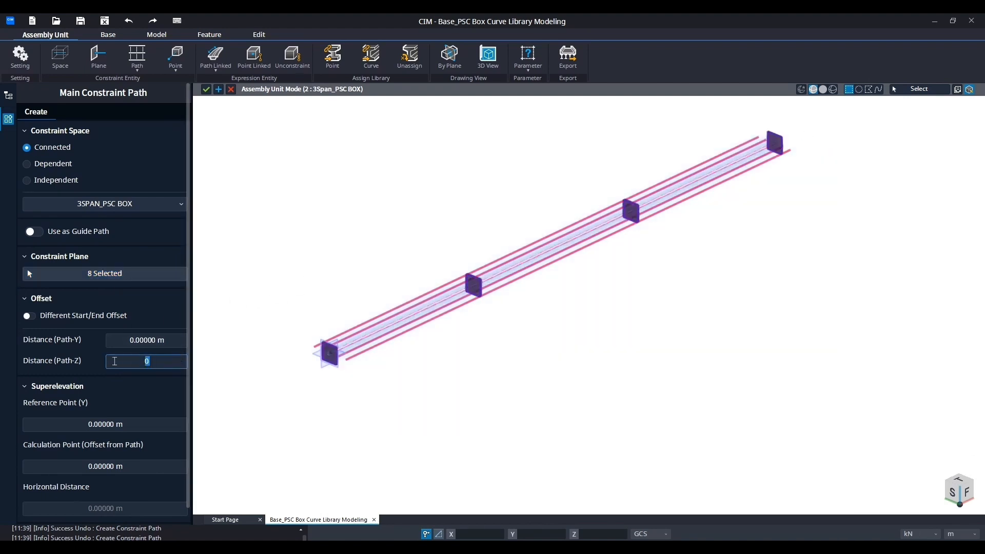
text(-0.08)
key(shift+Tab)
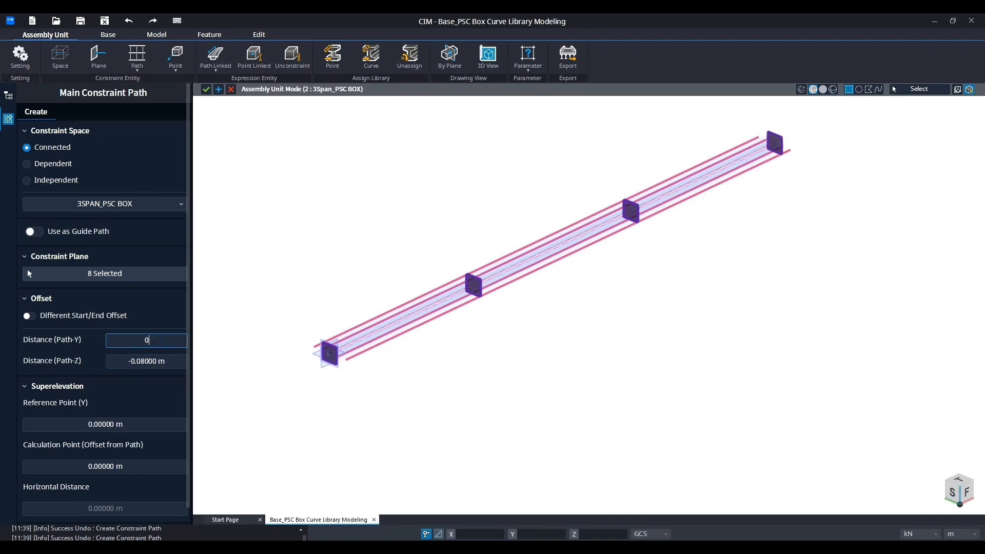
key(Return)
scroll(138, 389, down, 1)
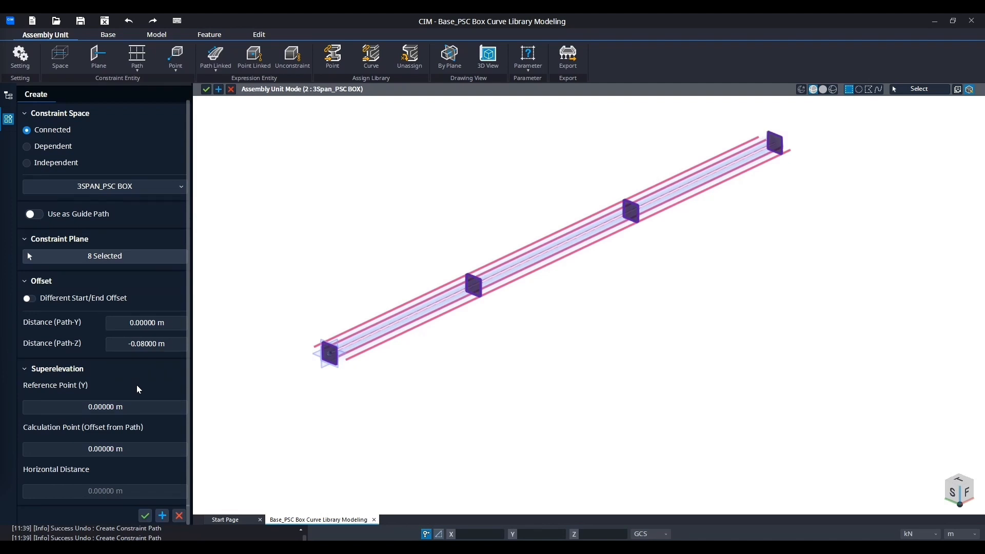
click(145, 516)
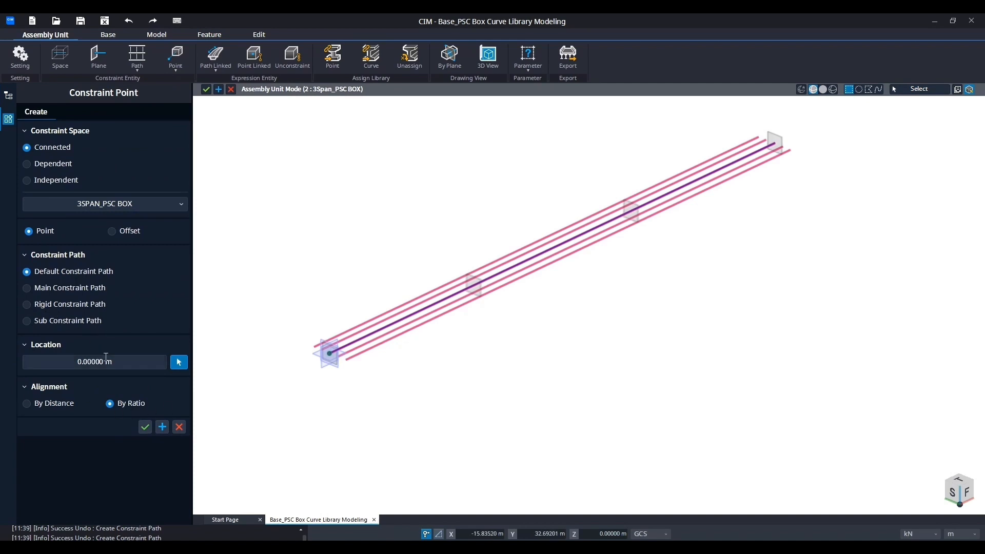
Create constraint points on the default constraint path at locations 0 m and 55 m, aligned by ratio
click(128, 361)
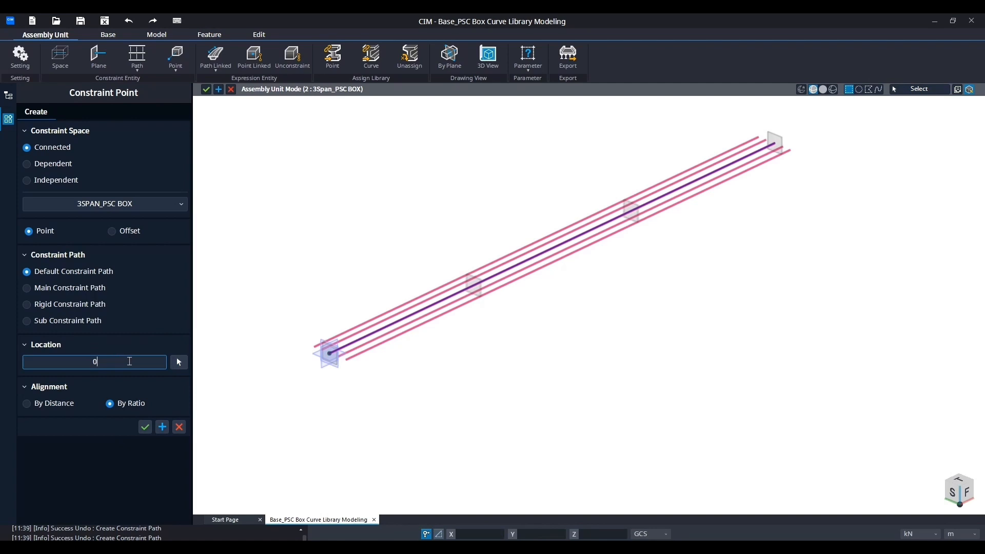
click(162, 427)
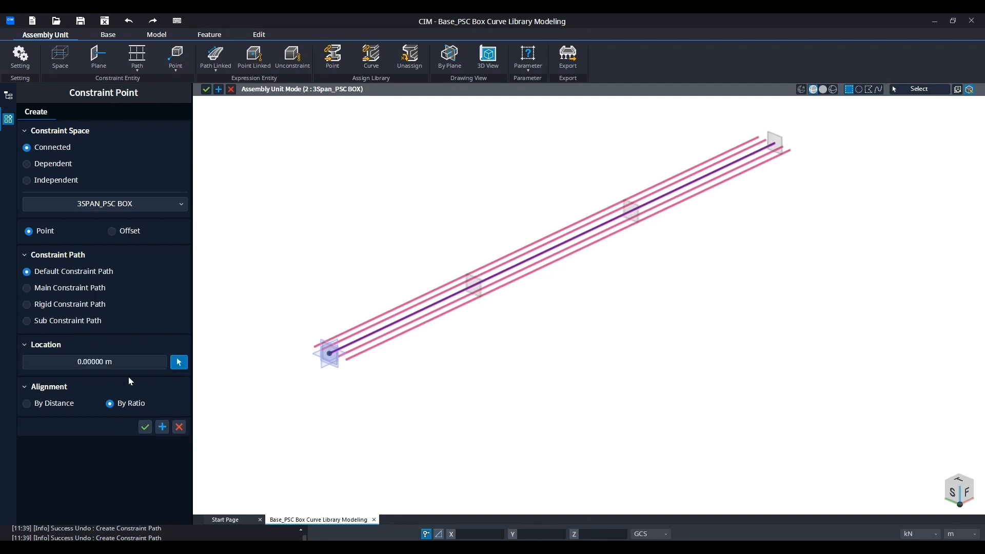
click(71, 359)
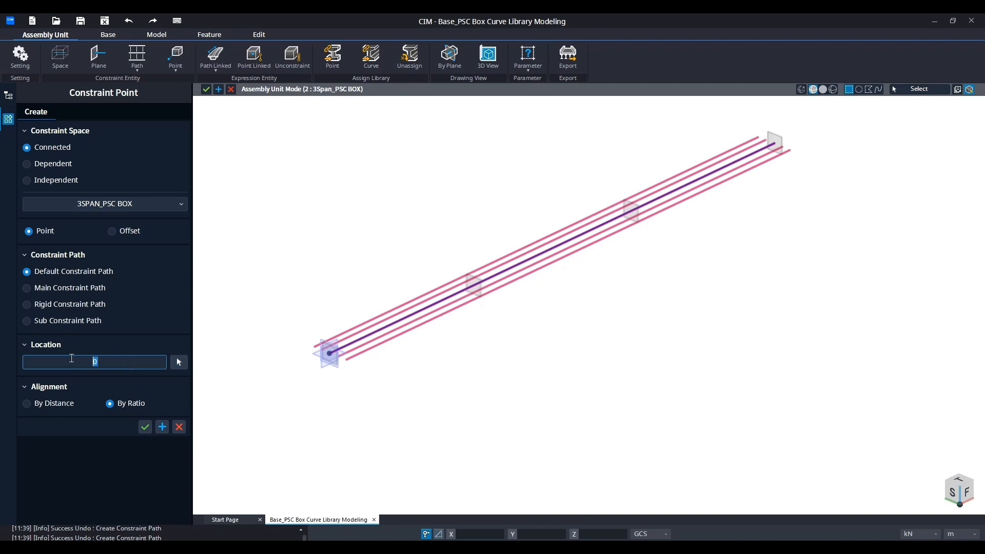
text(55)
click(162, 428)
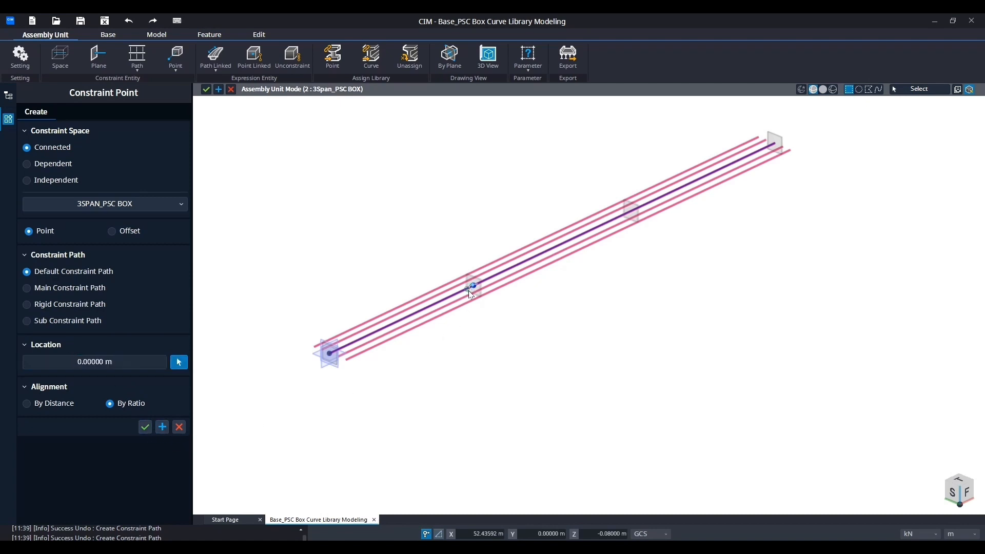
Add constraint points at 115 m and 170 m on the default constraint path and finish point creation
click(129, 365)
text(115)
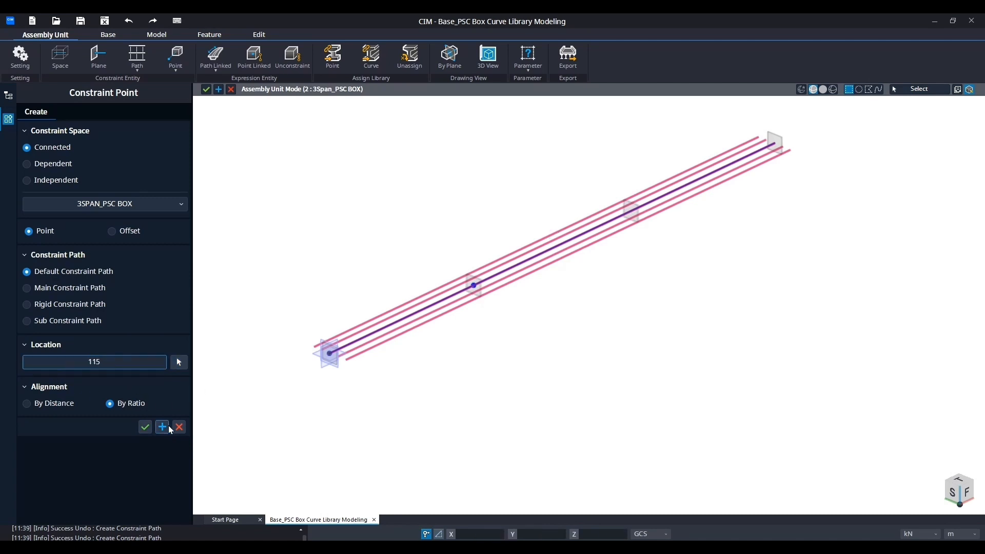
click(162, 427)
click(35, 369)
text(170)
click(145, 427)
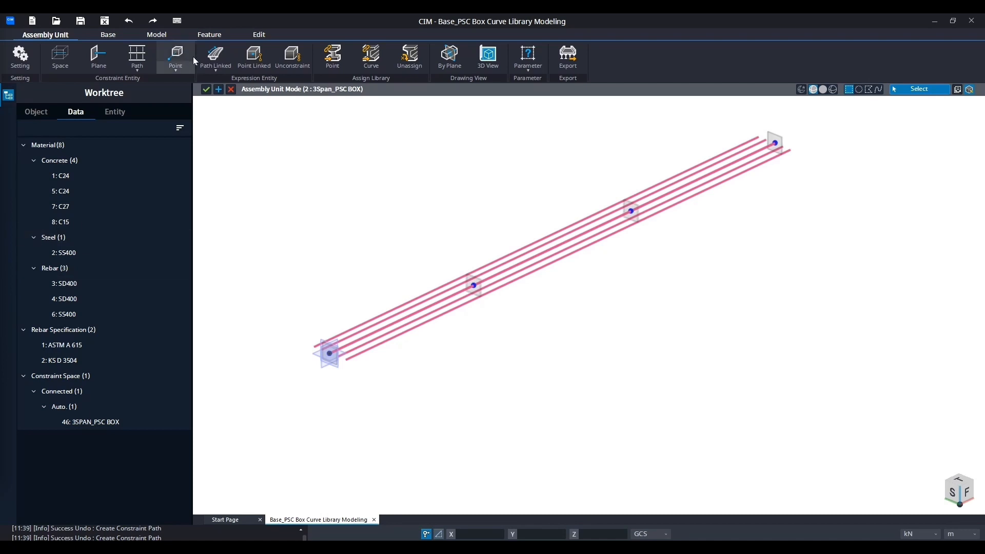
Assign the Abutment1 point library to the constraint point at the bridge start, following both the horizontal and vertical path axes
click(333, 59)
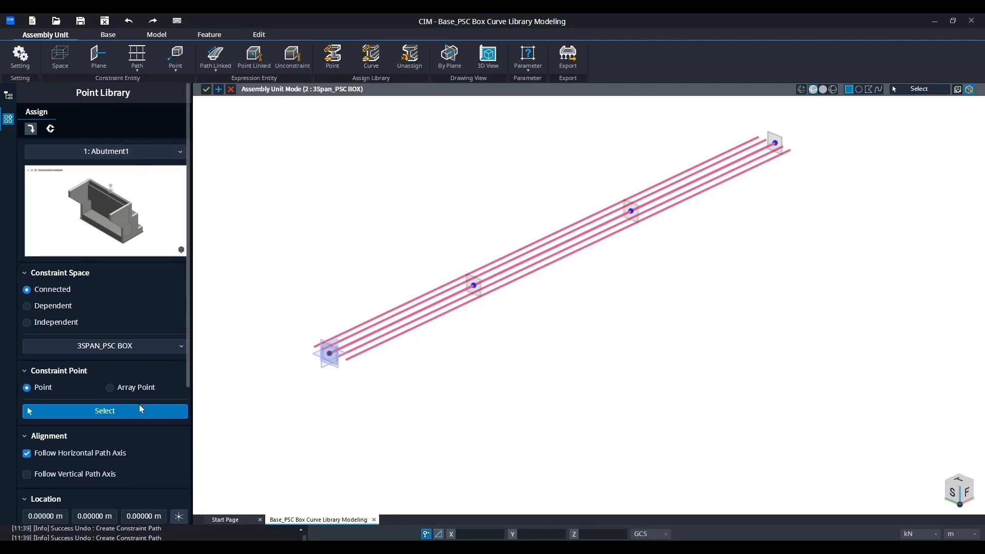
drag(242, 314, 357, 403)
scroll(144, 374, down, 2)
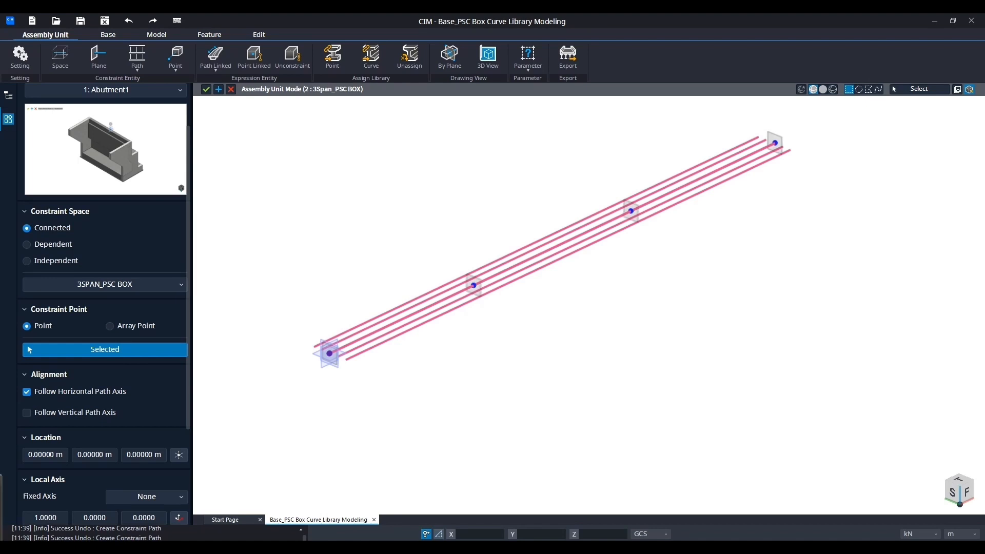
click(28, 415)
scroll(96, 342, down, 3)
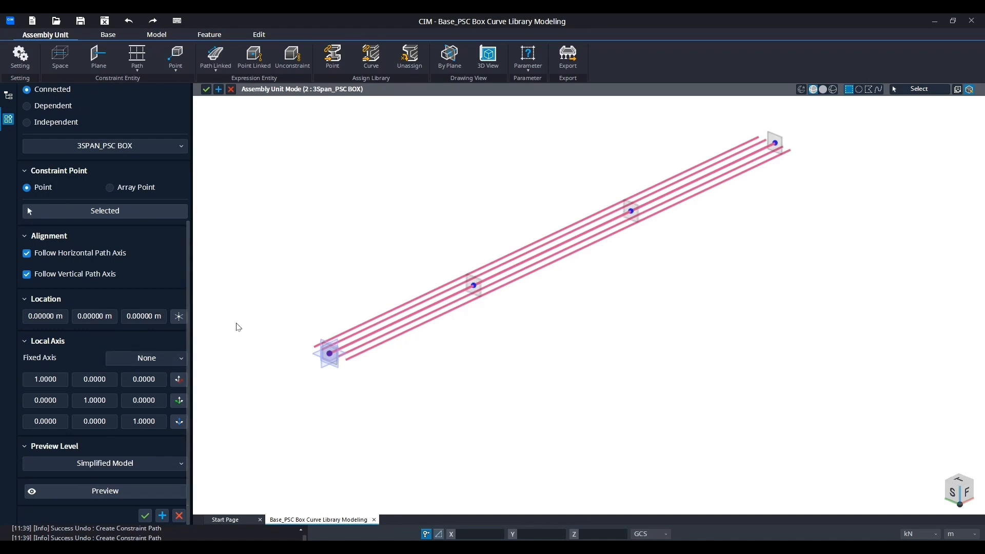
scroll(142, 362, up, 1)
scroll(142, 362, down, 1)
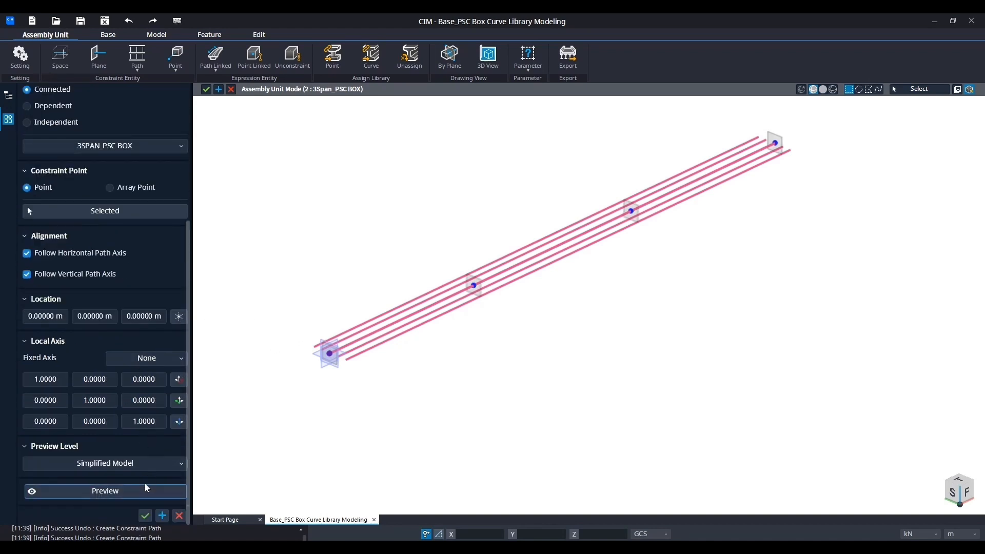
click(166, 519)
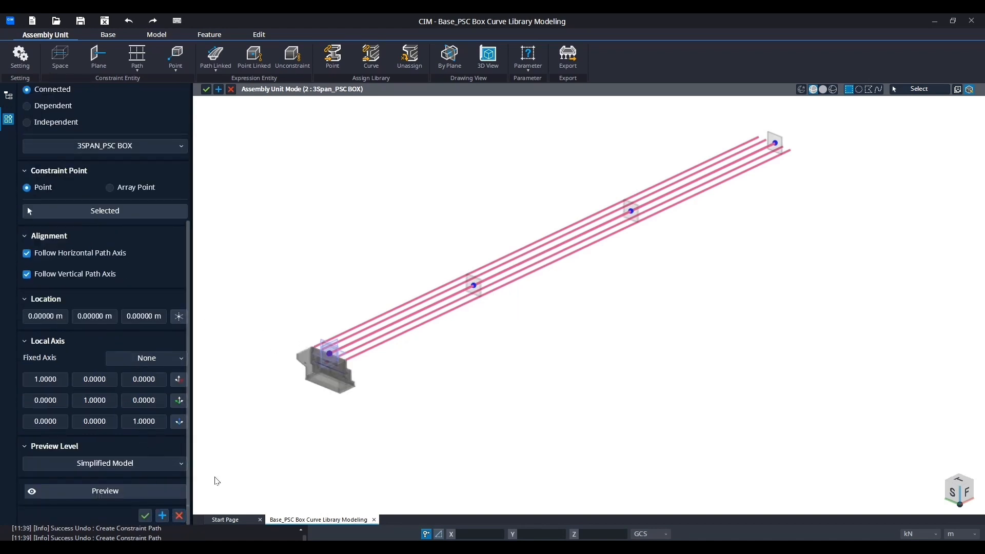
Assign the Abutment2 point library to the constraint point at the bridge end, 170 m along the path
scroll(115, 287, up, 6)
click(107, 152)
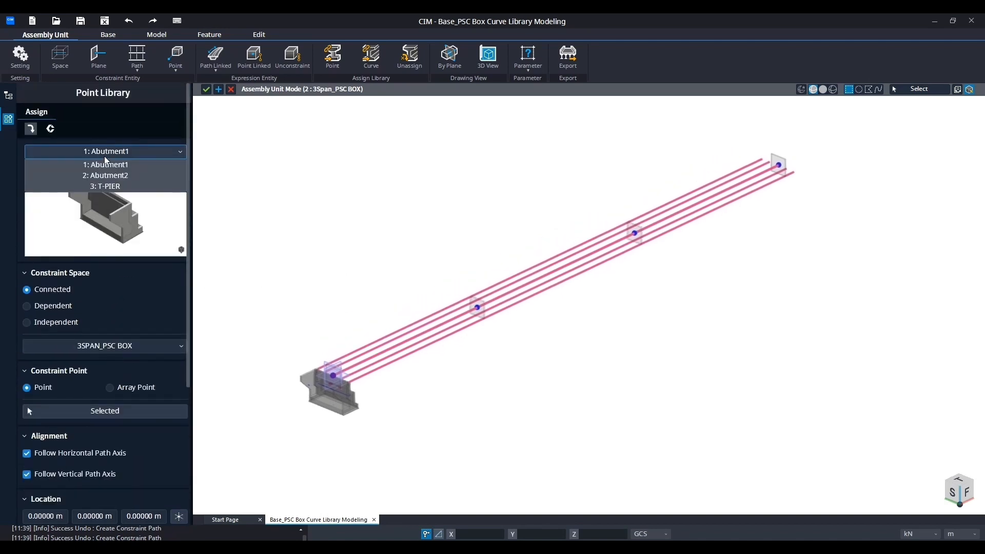
click(105, 176)
click(81, 411)
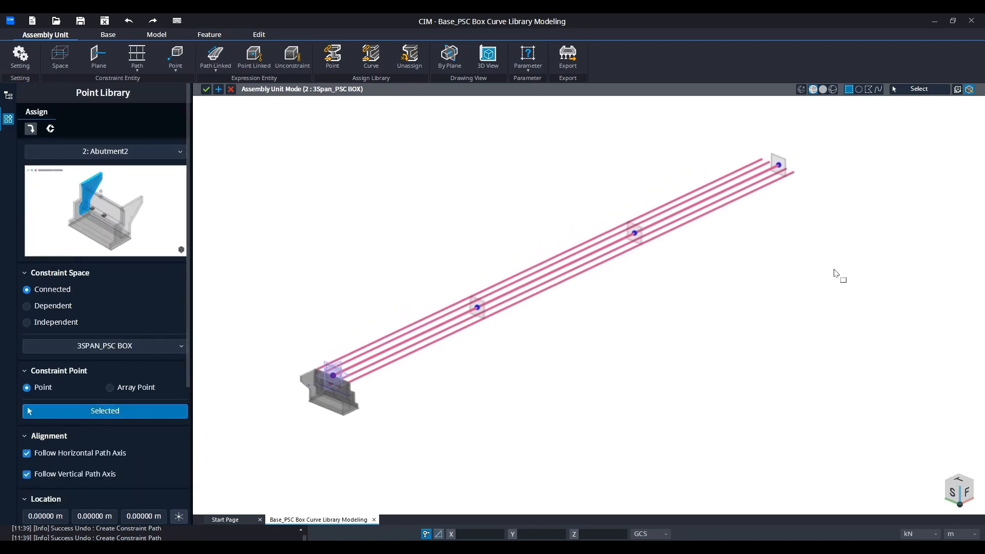
click(779, 165)
scroll(144, 381, down, 3)
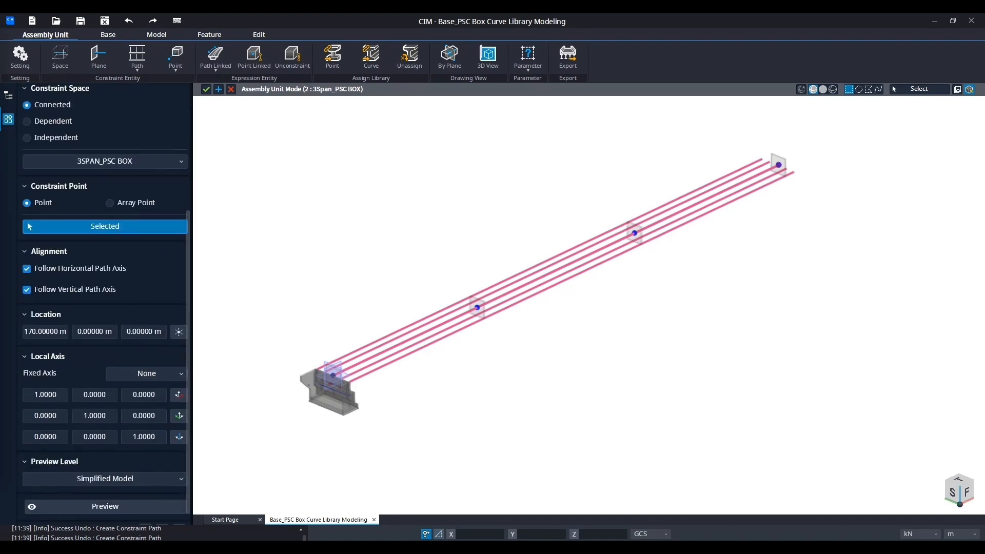
scroll(149, 492, down, 1)
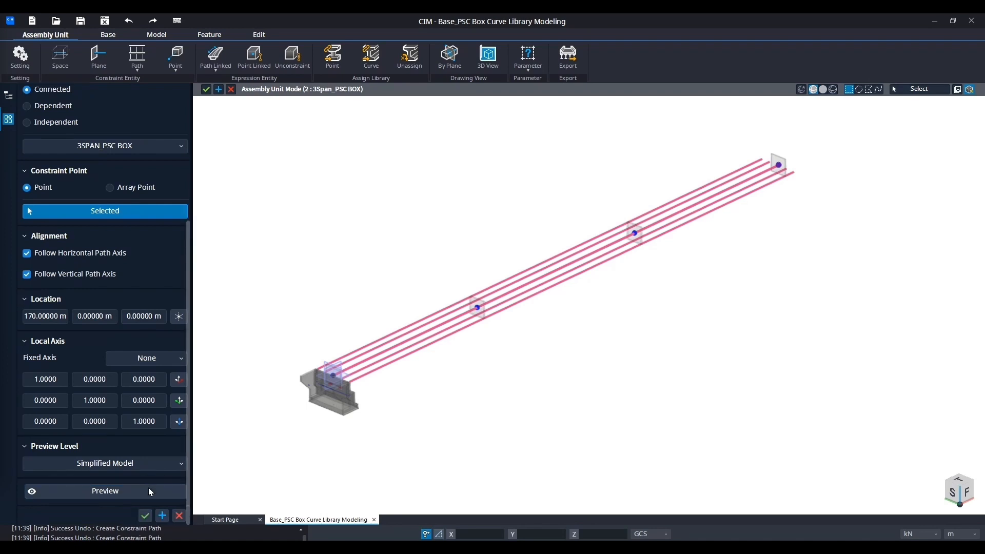
click(162, 516)
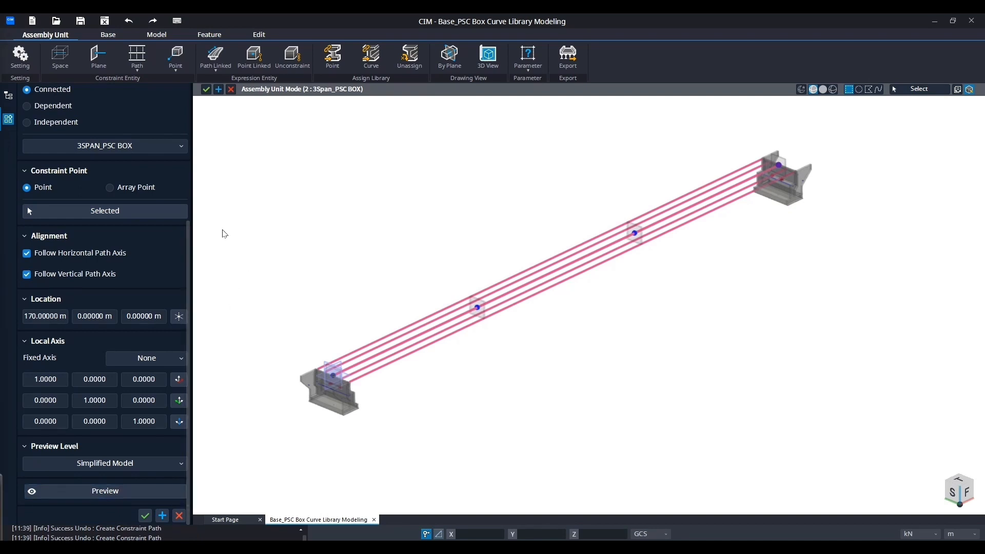
Assign the T-PIER point library to the constraint point at 55 m
scroll(142, 216, up, 5)
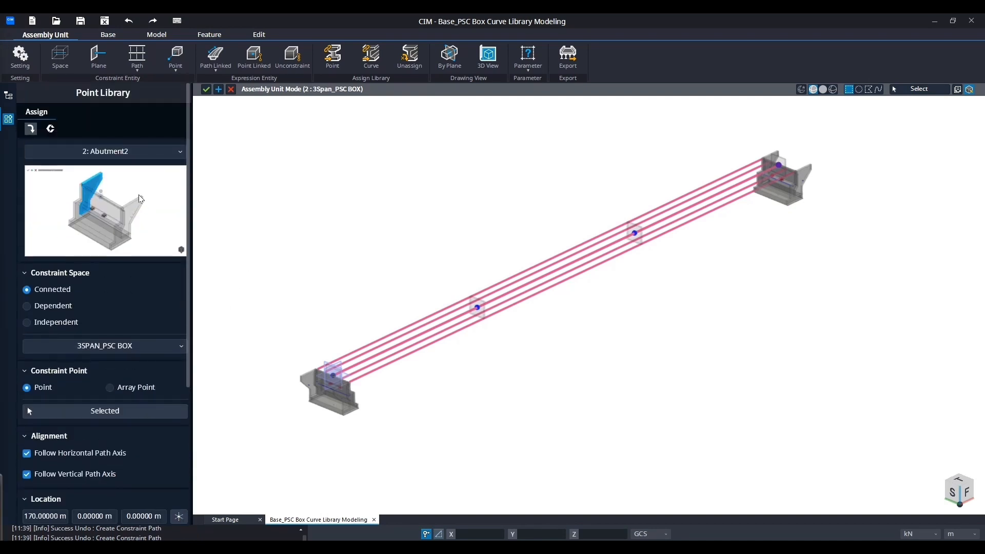
click(114, 151)
click(111, 187)
scroll(106, 257, down, 1)
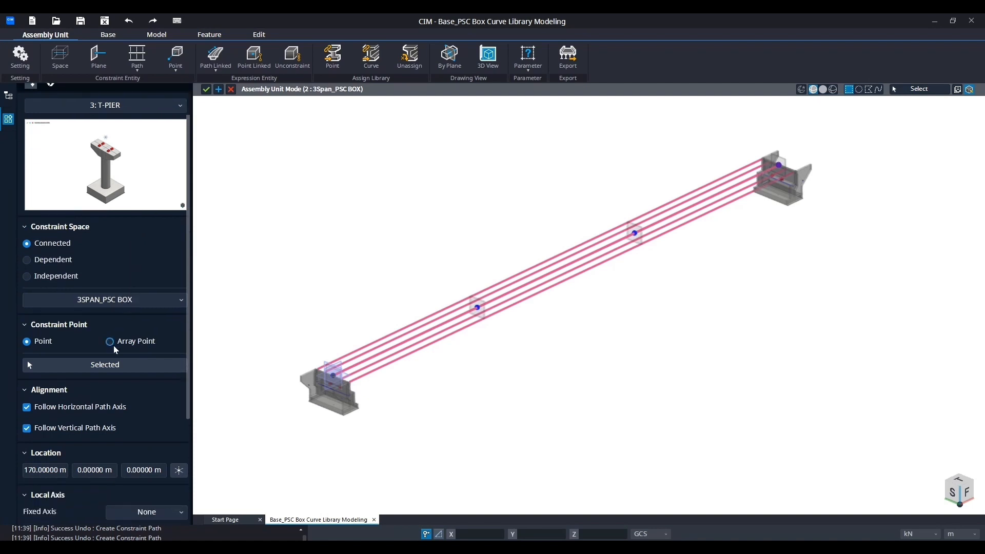
click(105, 364)
click(446, 361)
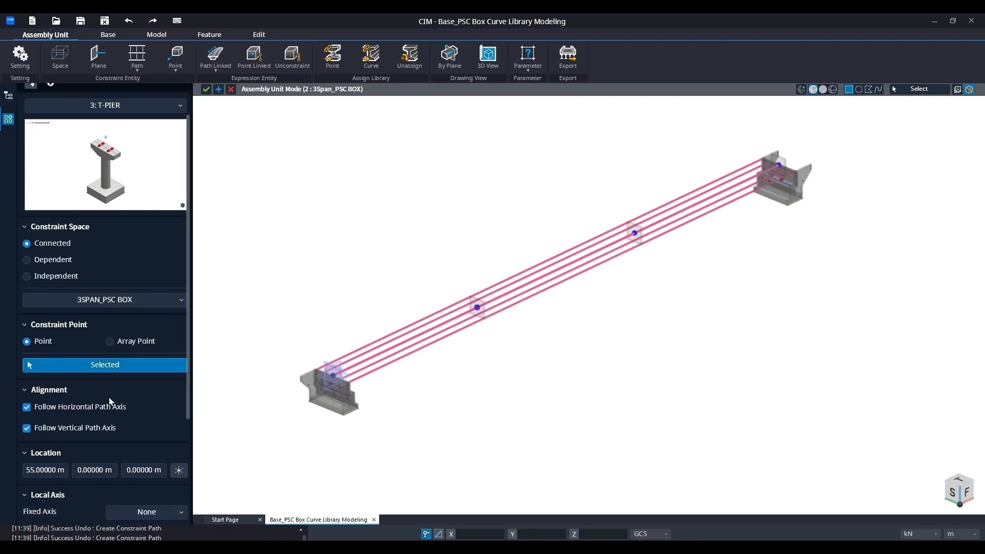
scroll(118, 419, down, 3)
click(161, 516)
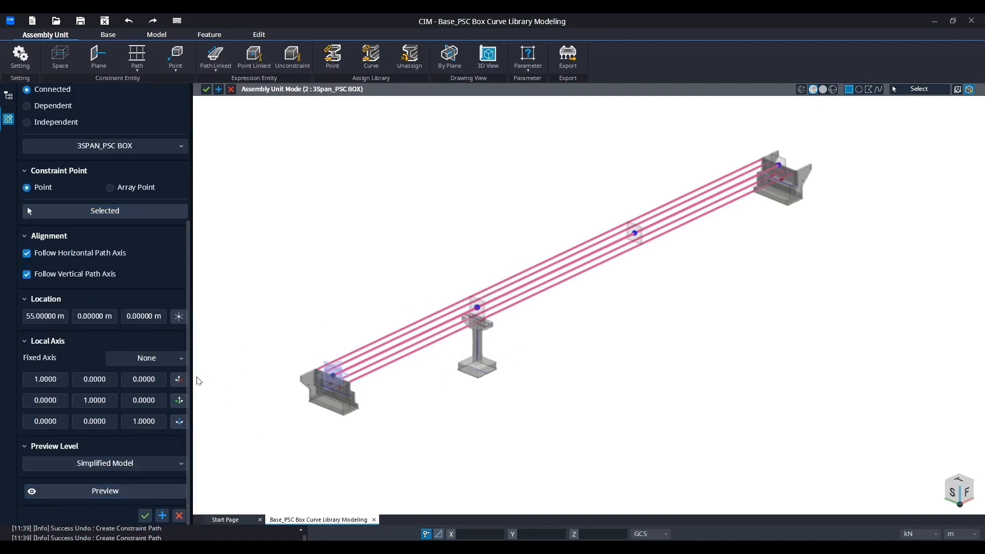
Assign the T-PIER point library to the constraint point at 115 m and finish the point library assignment
scroll(162, 332, up, 2)
click(90, 288)
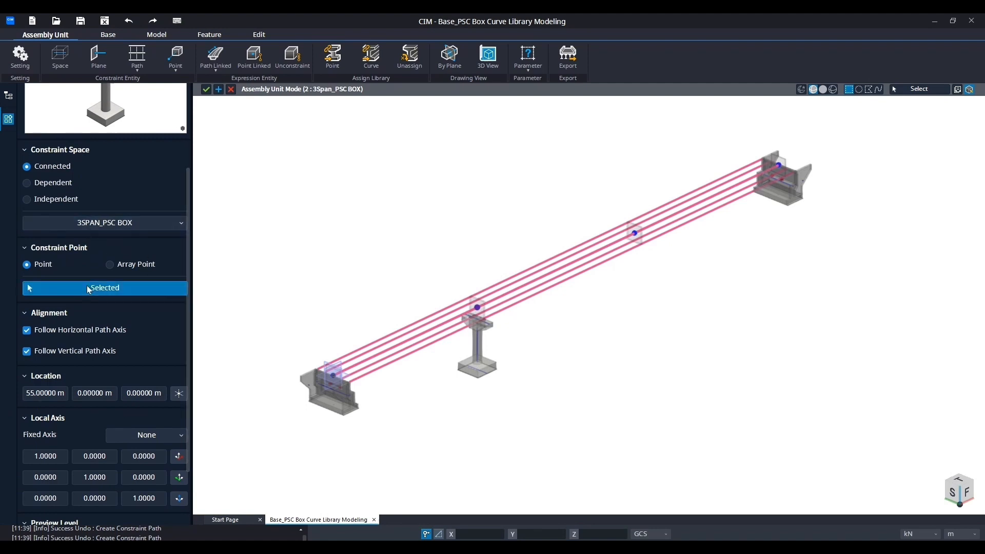
drag(585, 186, 658, 287)
scroll(137, 492, down, 2)
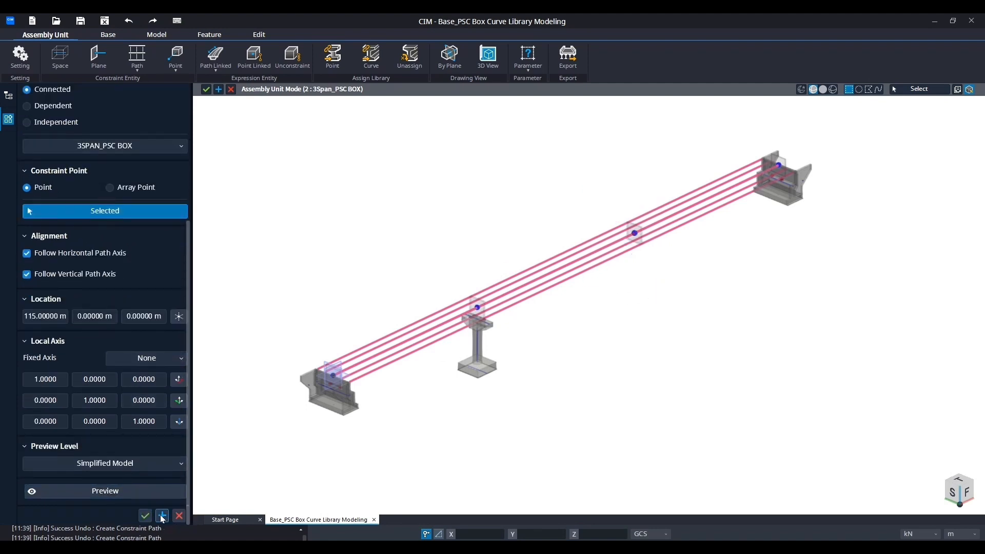
click(145, 516)
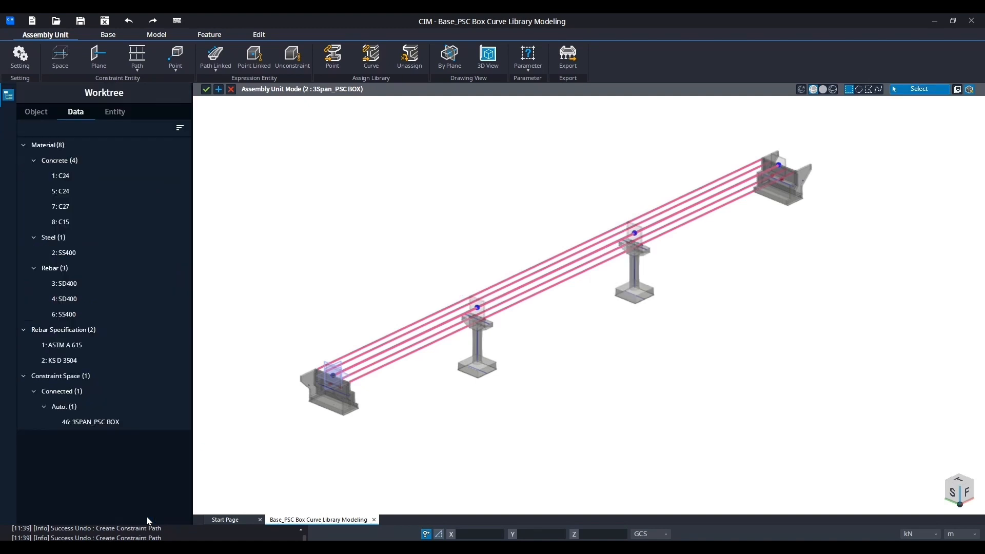
Start assigning the PSC BOX curve library by main constraint path and select the central main path just below the default path
middle_drag(382, 214, 367, 254)
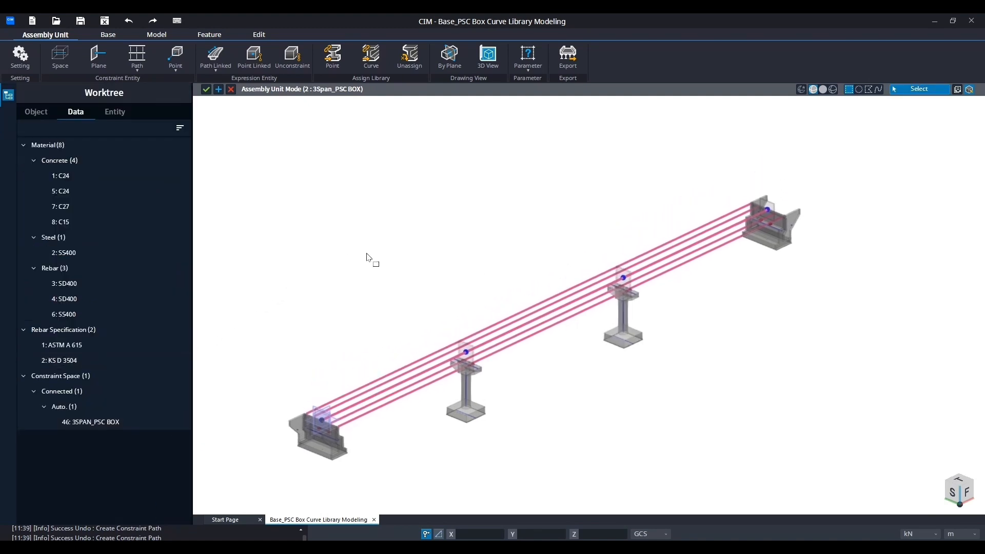
click(373, 56)
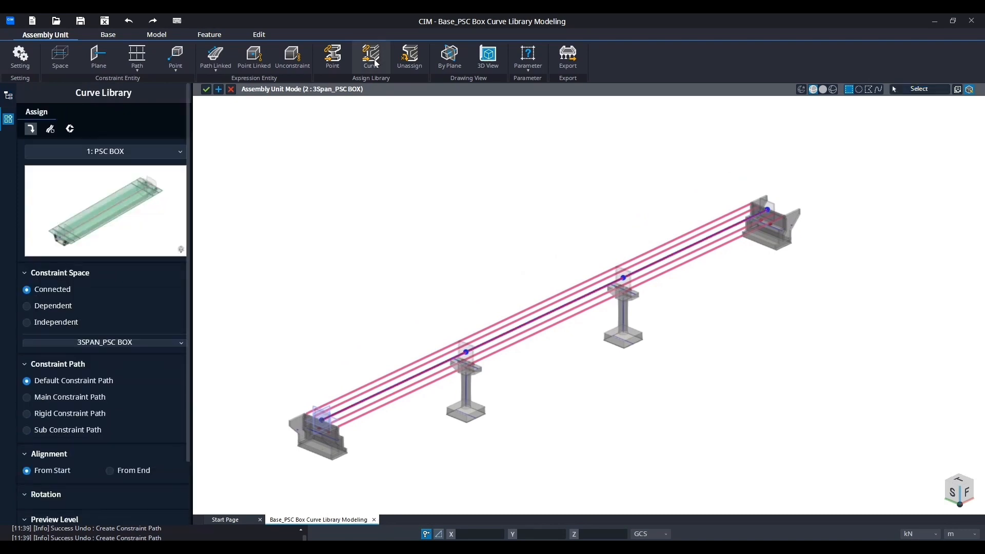
click(137, 152)
click(136, 152)
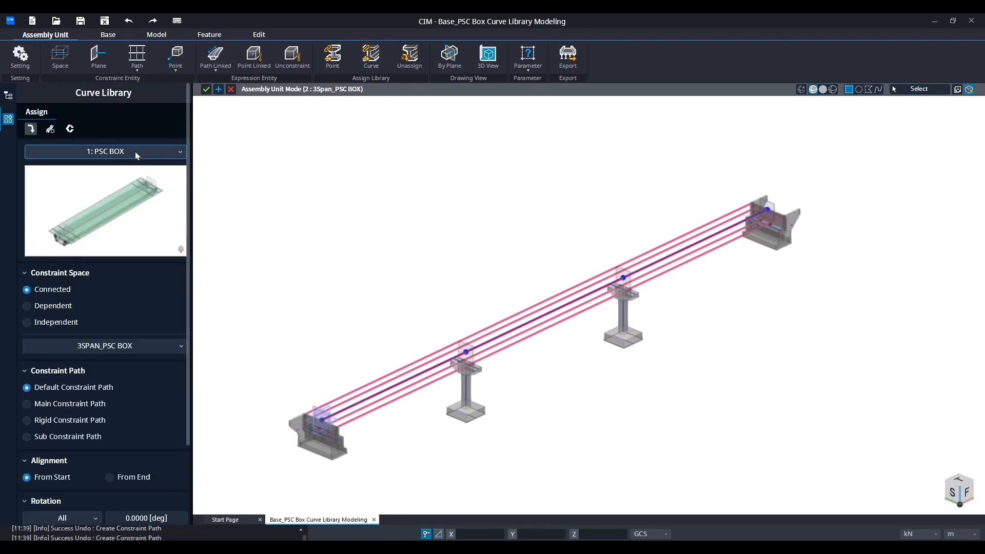
click(136, 152)
click(143, 142)
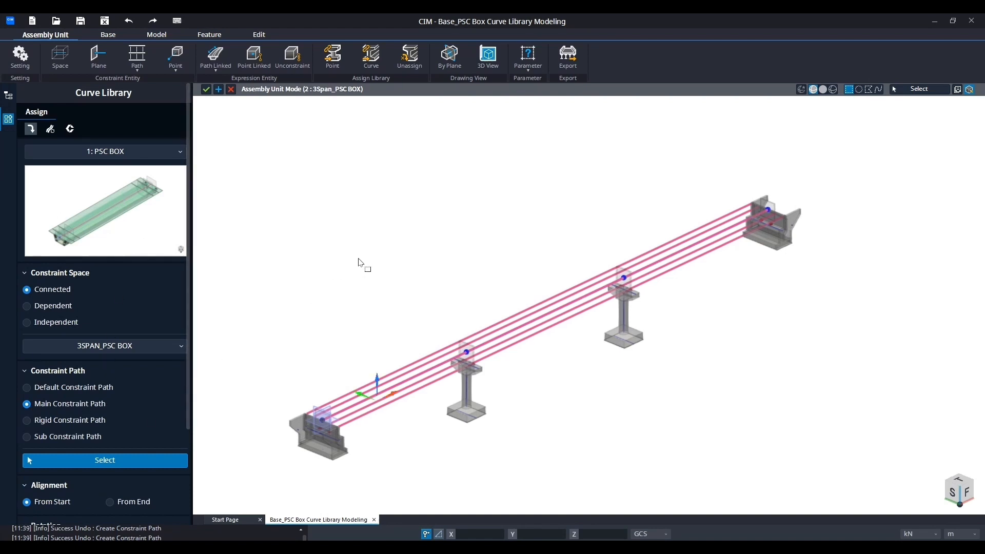
middle_drag(358, 259, 316, 273)
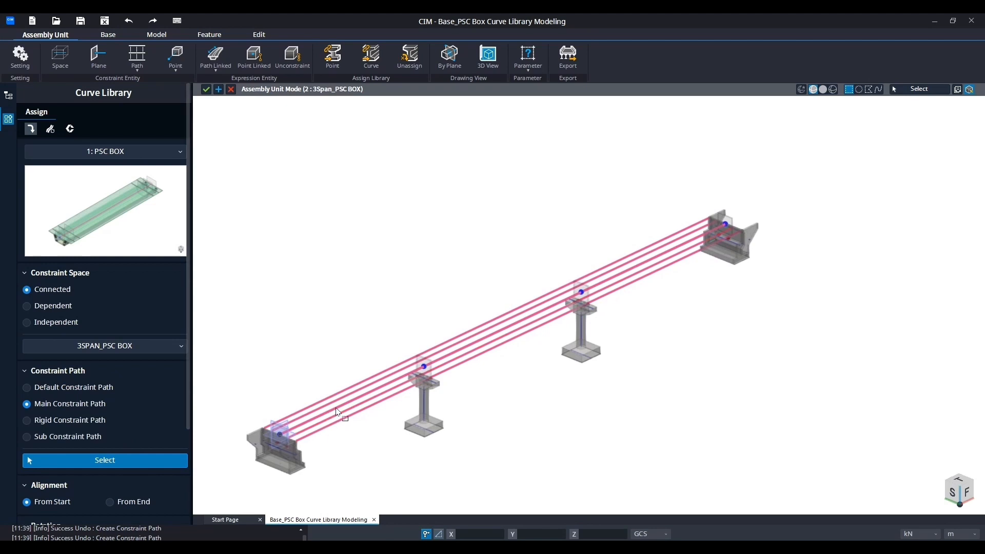
scroll(337, 412, up, 5)
scroll(587, 363, up, 2)
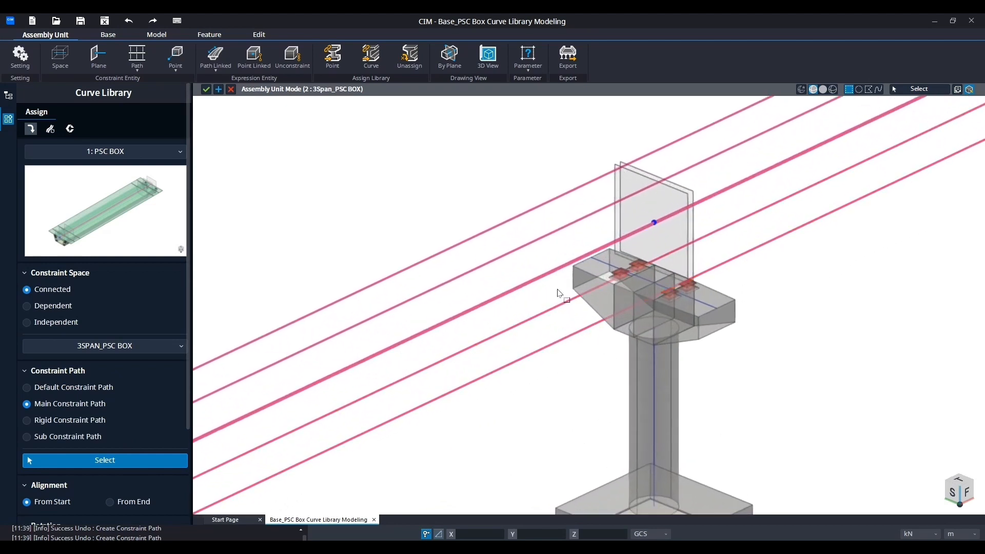
scroll(550, 282, up, 5)
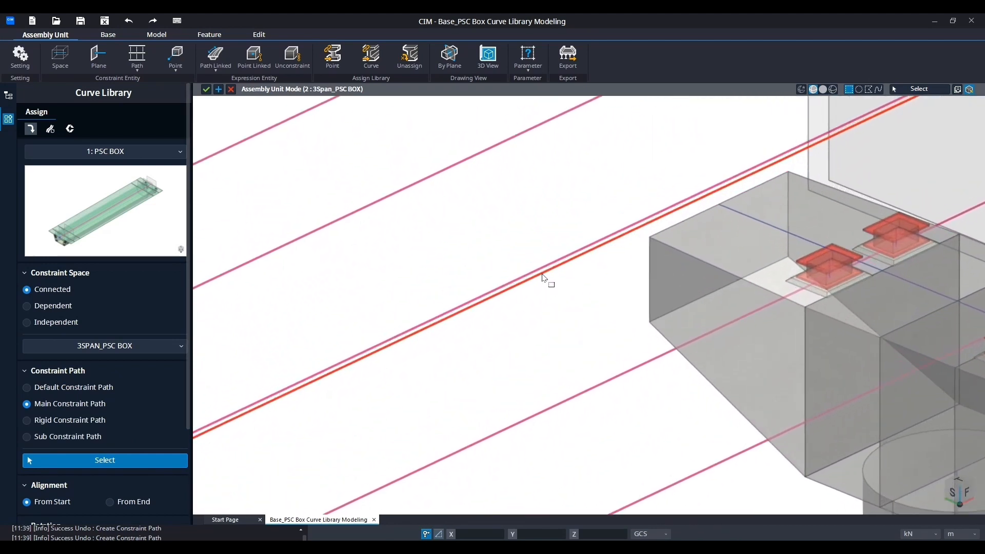
click(544, 277)
scroll(590, 282, down, 4)
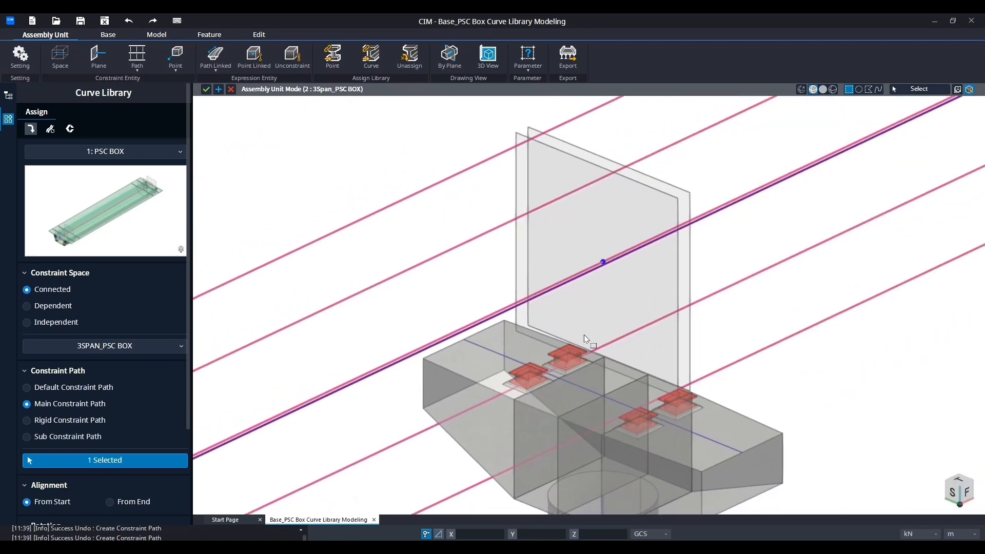
scroll(558, 341, down, 6)
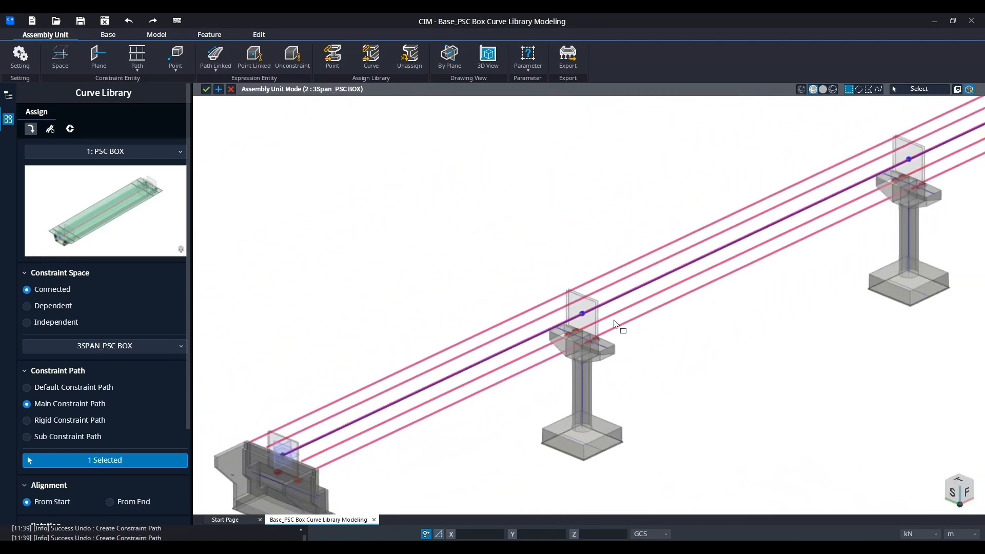
Assign the PSC BOX curve library to the three selected centreline main constraint paths, aligned from start, across all bridge spans
scroll(545, 338, down, 3)
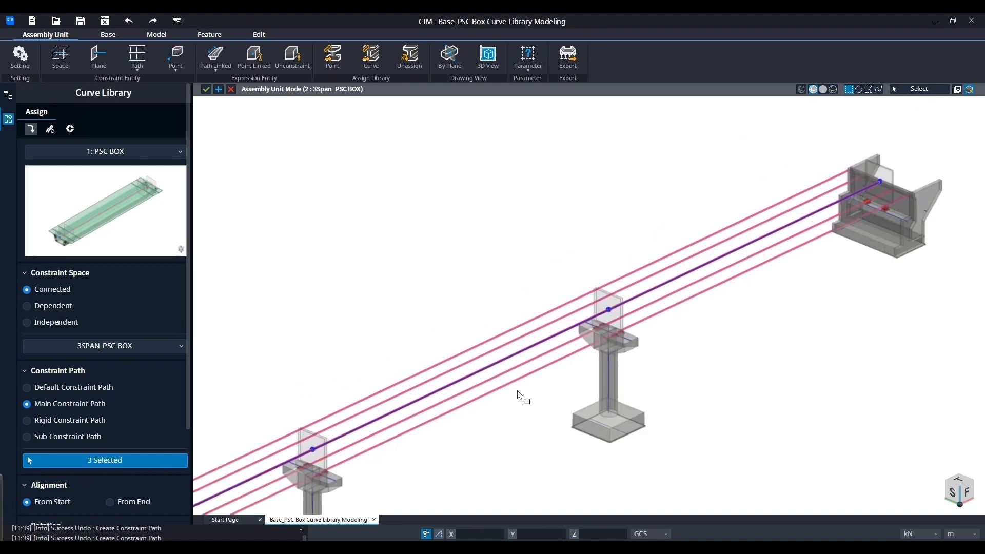
middle_drag(338, 345, 375, 320)
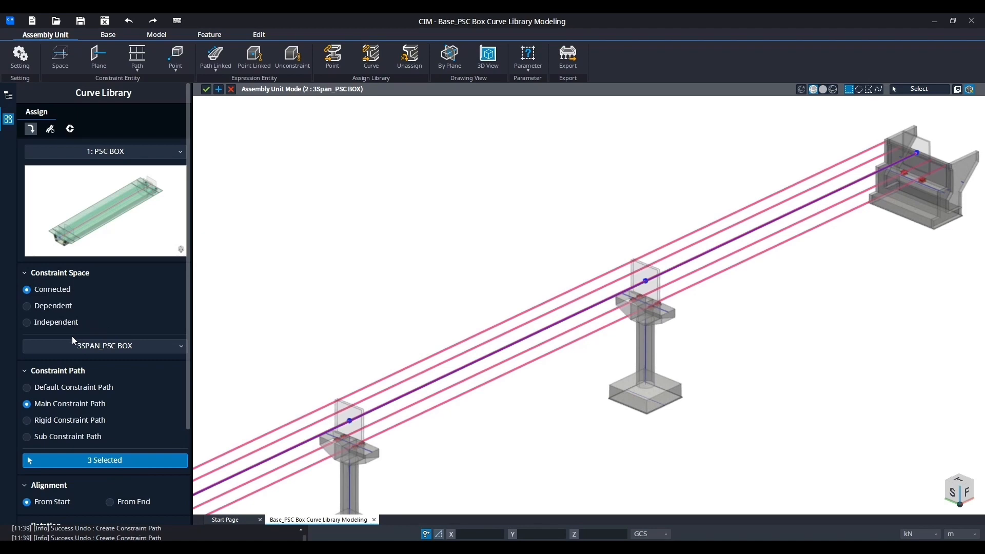
scroll(72, 337, down, 3)
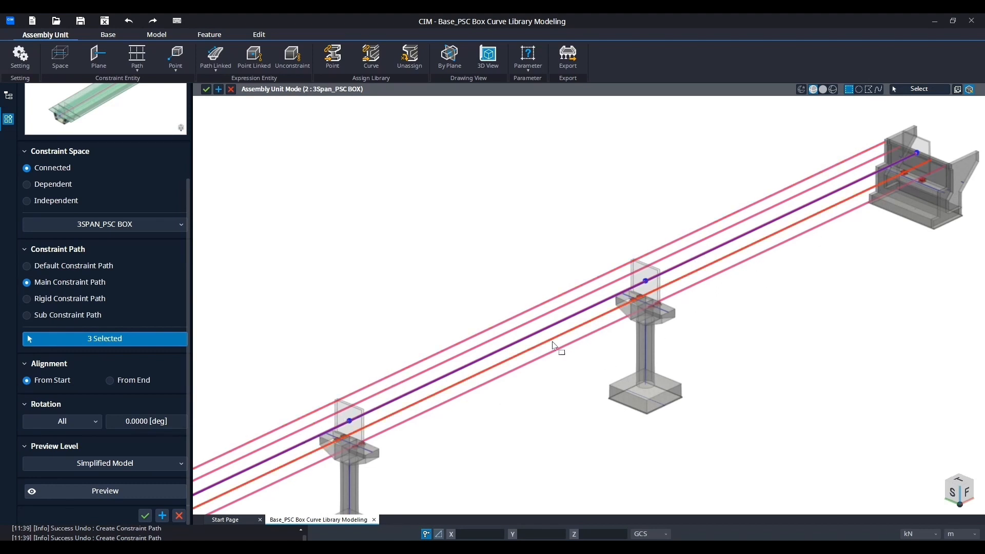
scroll(633, 304, down, 2)
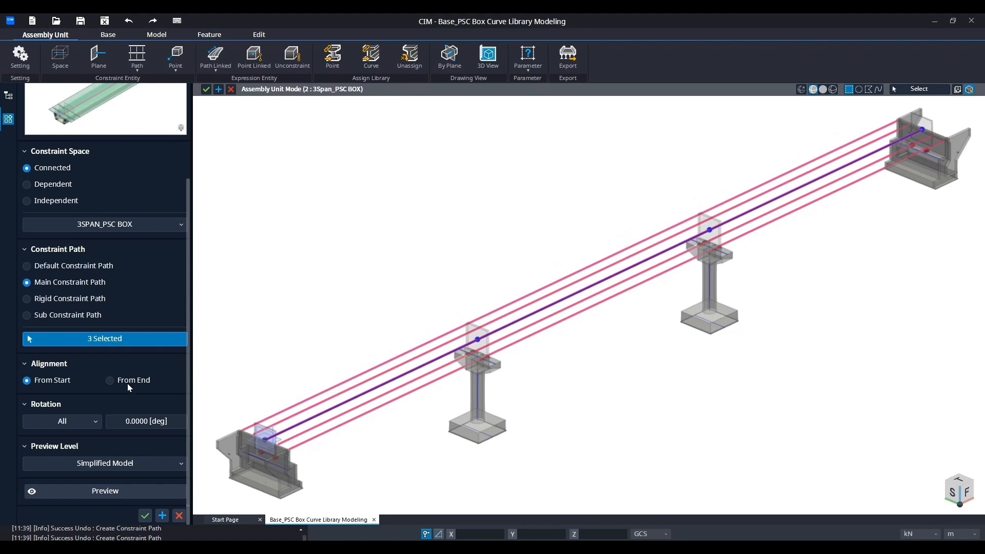
click(163, 517)
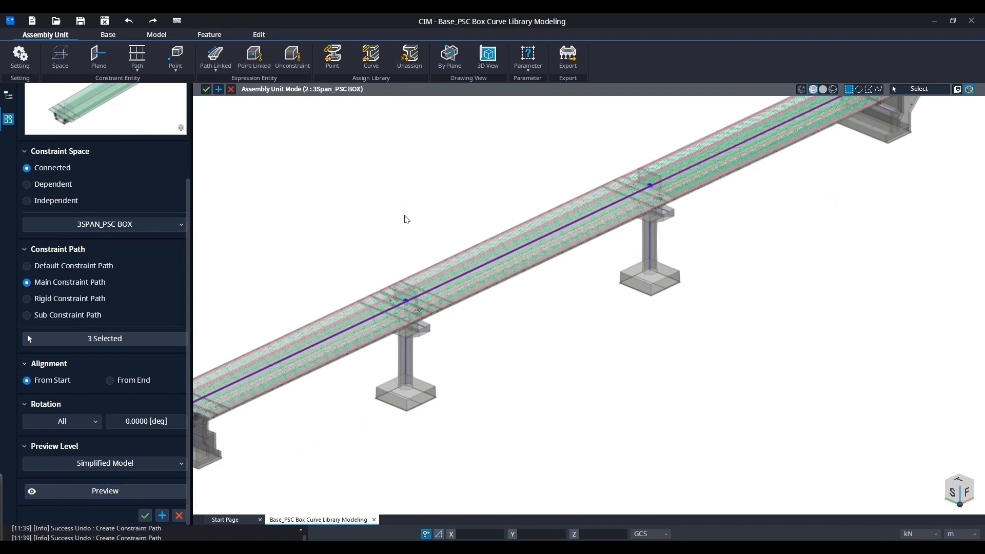
middle_drag(306, 260, 351, 298)
scroll(351, 297, down, 1)
scroll(353, 302, down, 3)
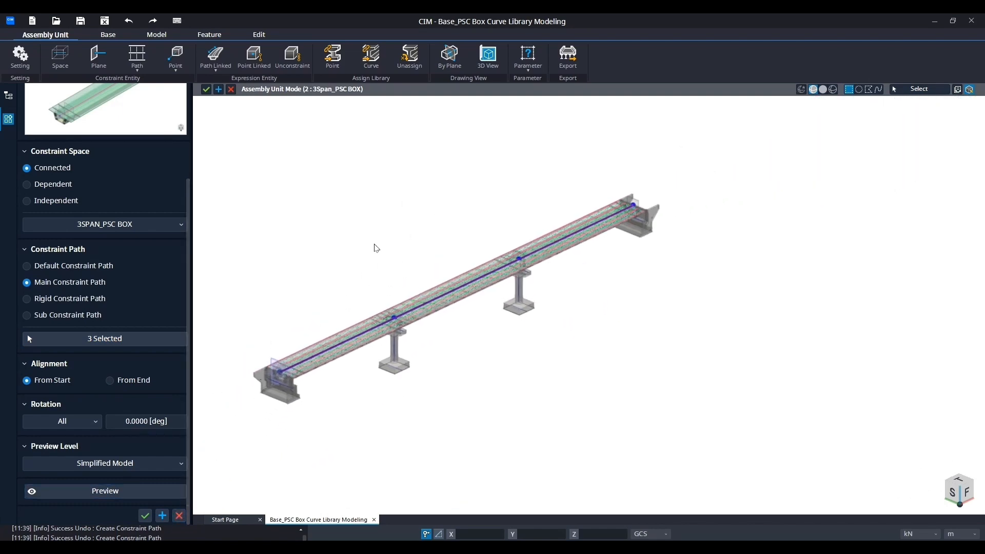
scroll(375, 246, up, 3)
middle_drag(374, 249, 420, 230)
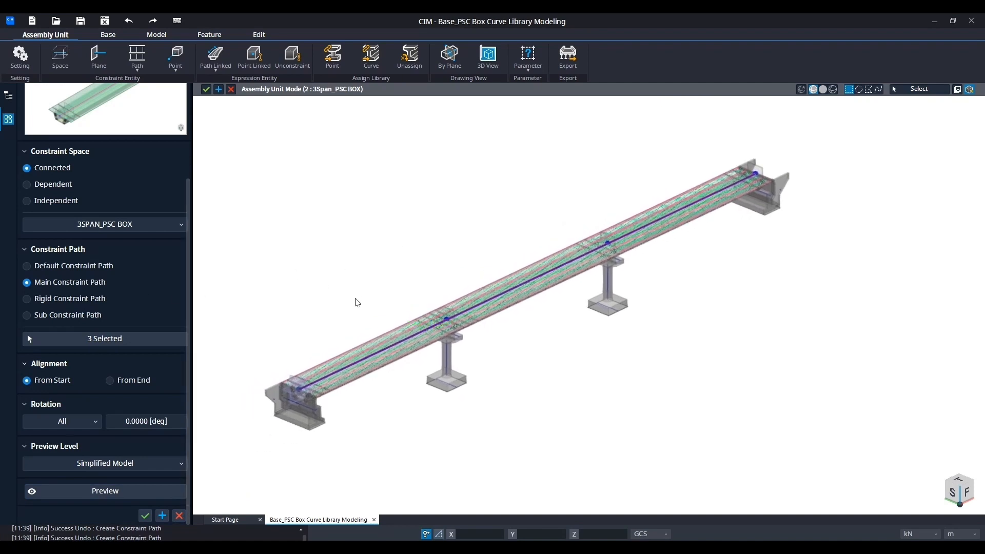
scroll(355, 295, down, 3)
scroll(97, 179, up, 5)
click(101, 155)
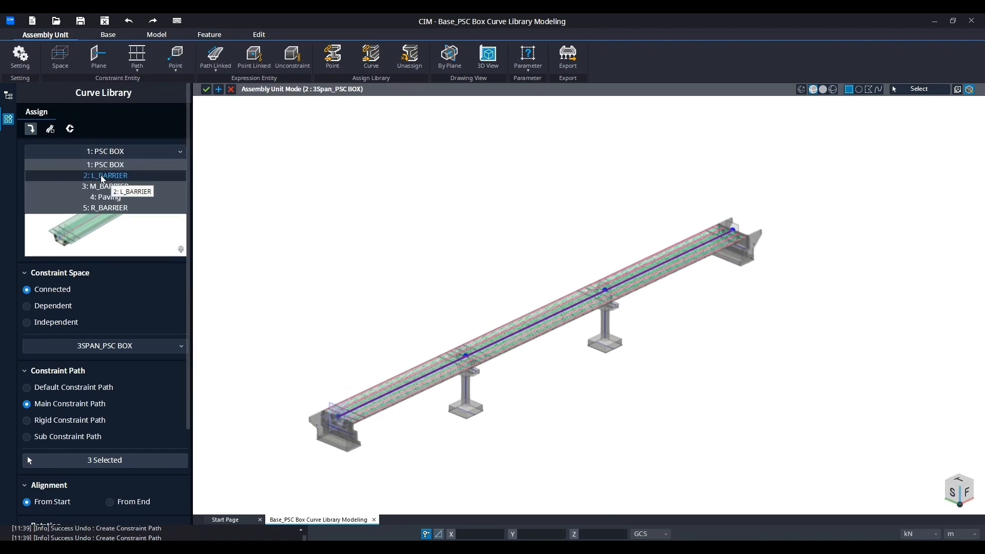
click(104, 178)
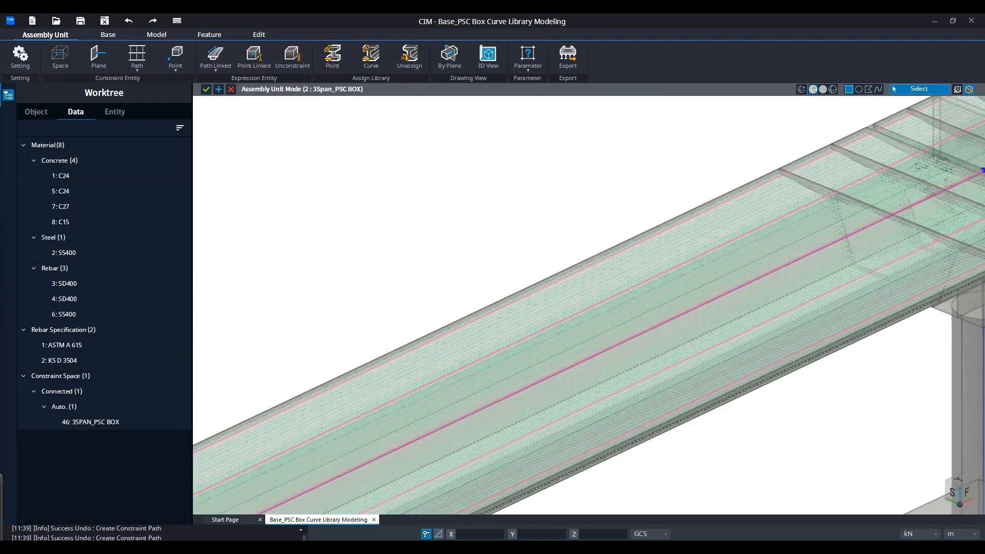
Freeze Main Constraint Paths 61 to 67 in the Worktree, keeping 56, 57, L_Barrier, R_Barrier and M_Barrier unfrozen
scroll(416, 329, down, 5)
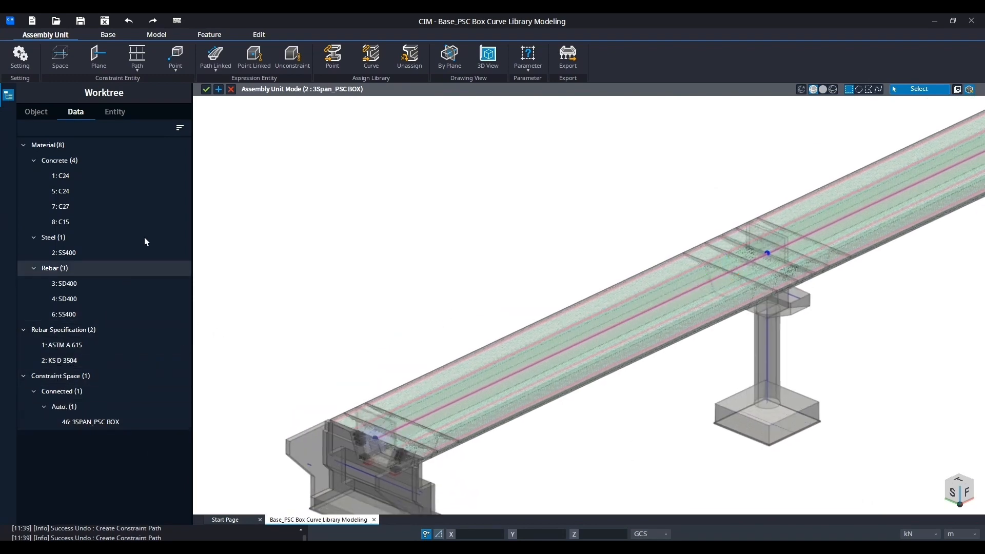
click(116, 114)
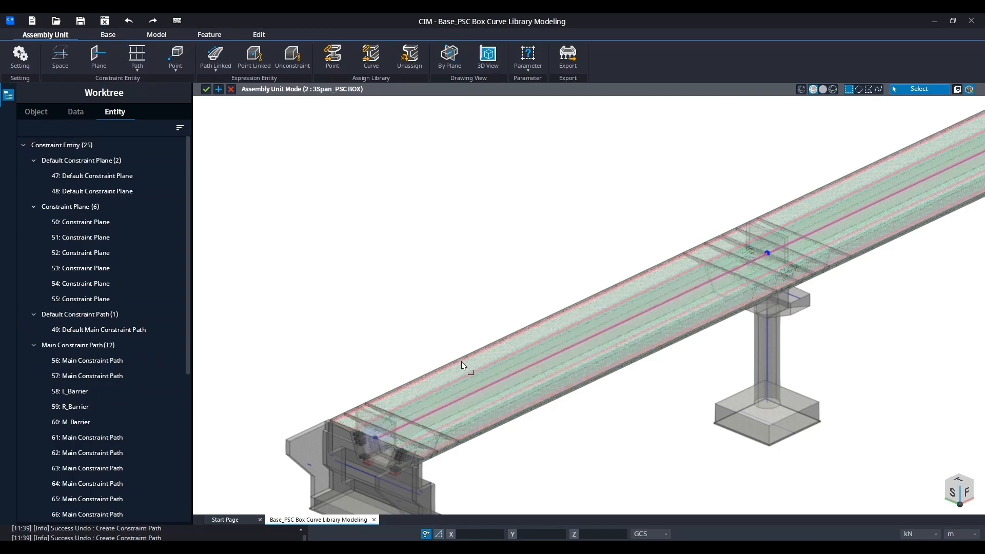
scroll(471, 373, up, 6)
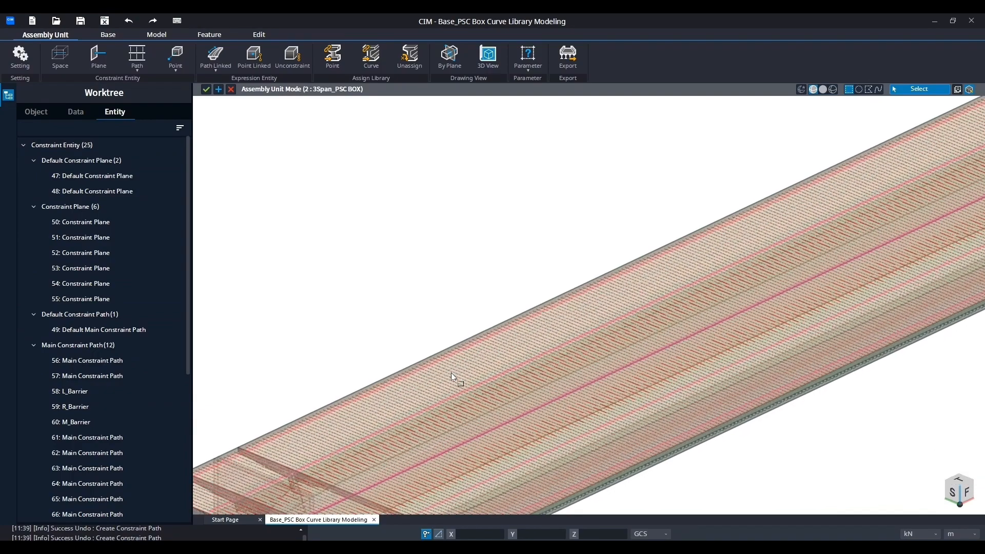
scroll(441, 360, up, 3)
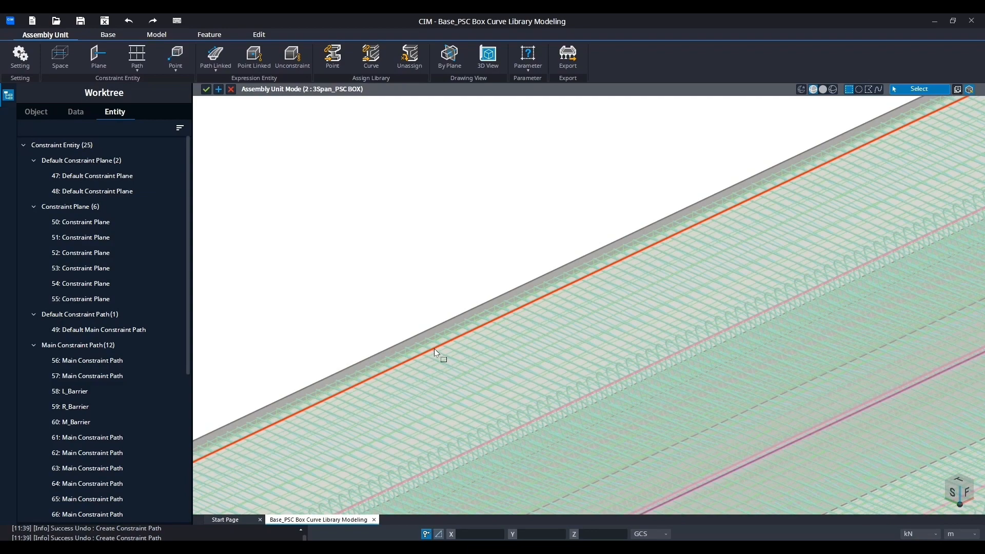
scroll(434, 351, down, 4)
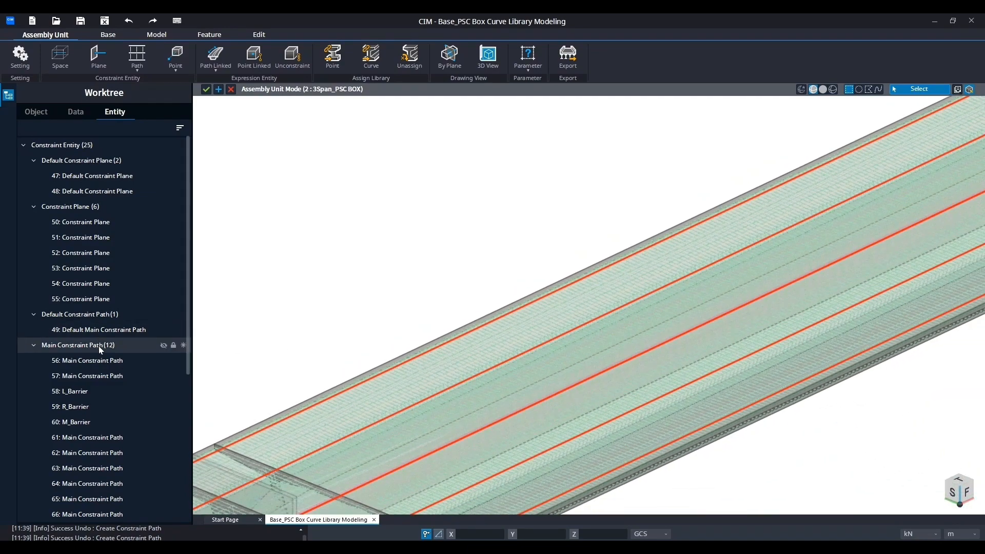
scroll(98, 354, down, 1)
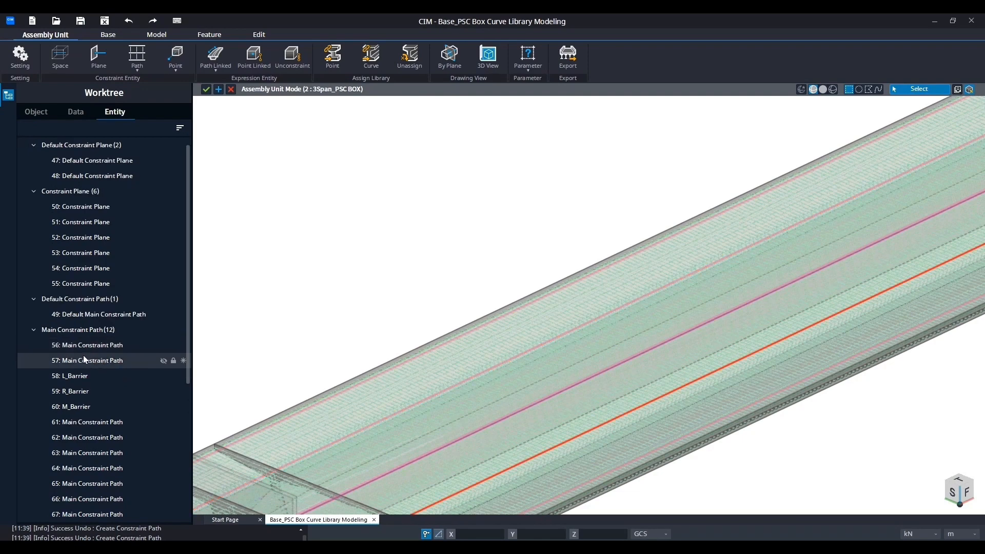
click(183, 330)
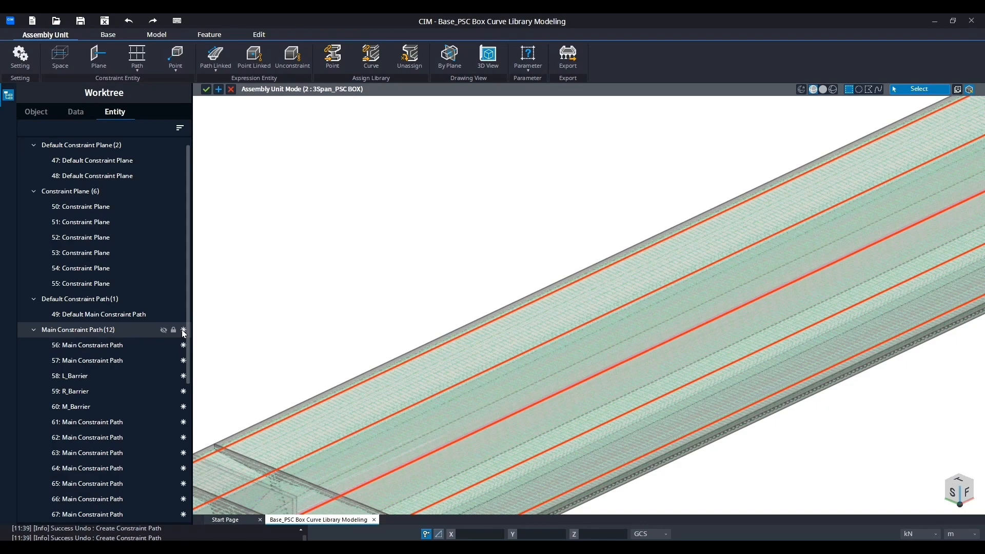
scroll(280, 324, down, 4)
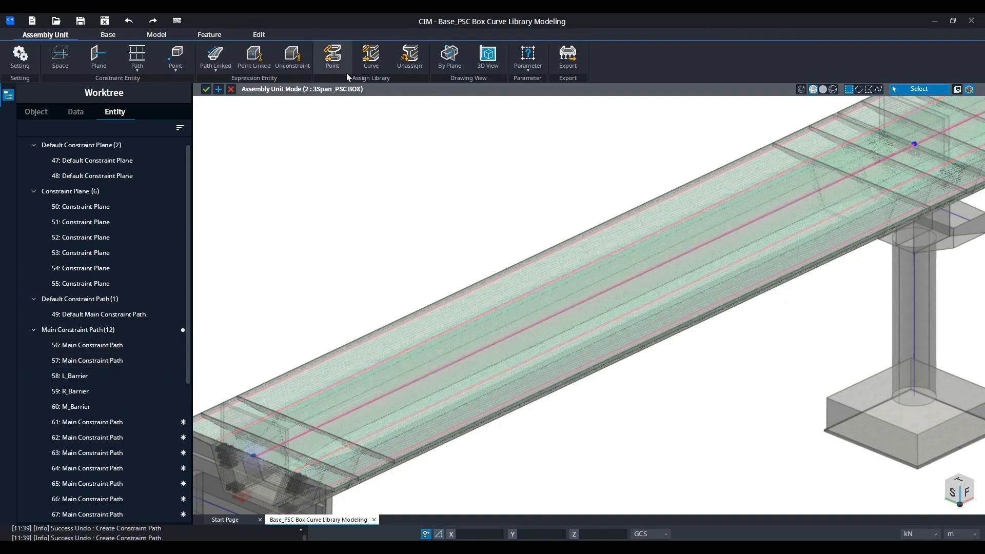
Assign the L_BARRIER curve library to the main constraint path along the far deck edge, aligned from start
click(368, 67)
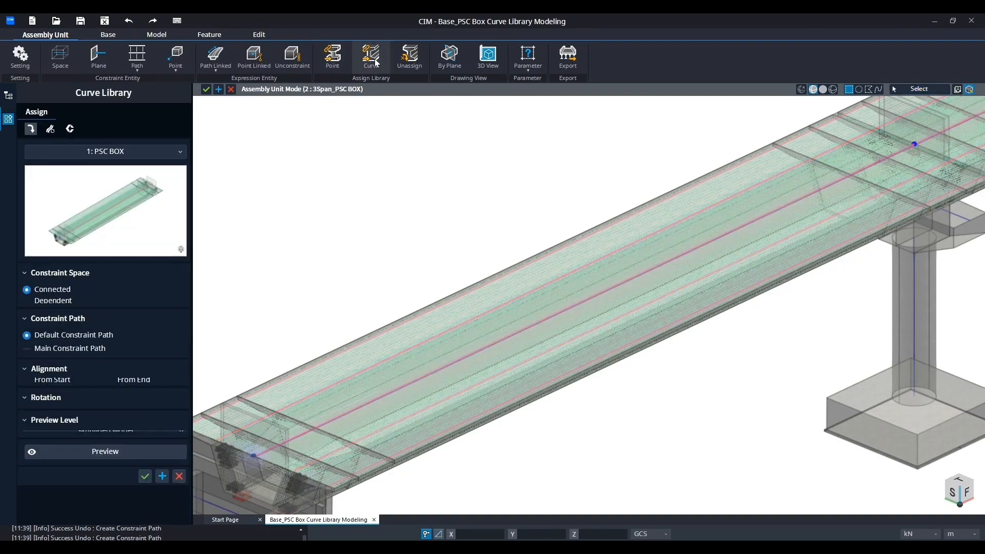
click(137, 152)
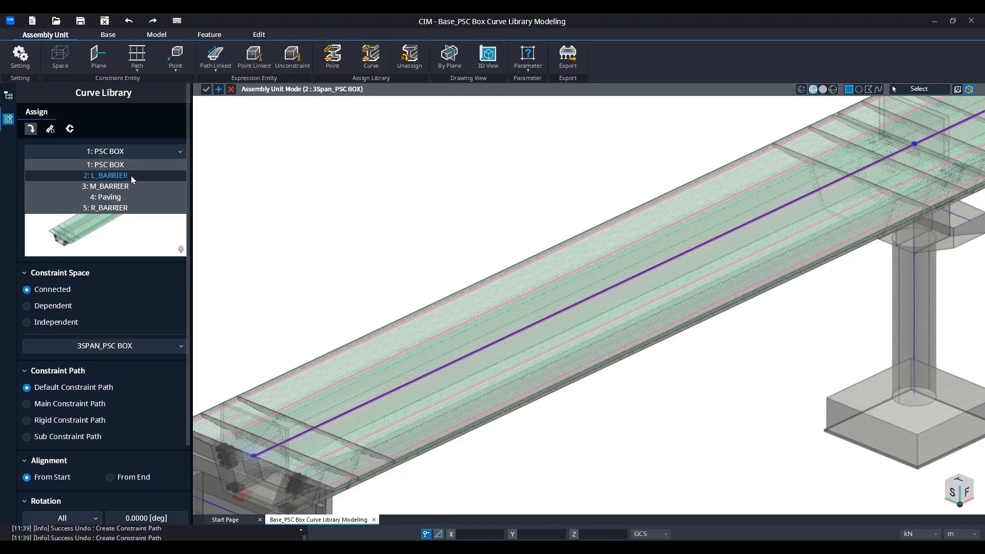
click(131, 176)
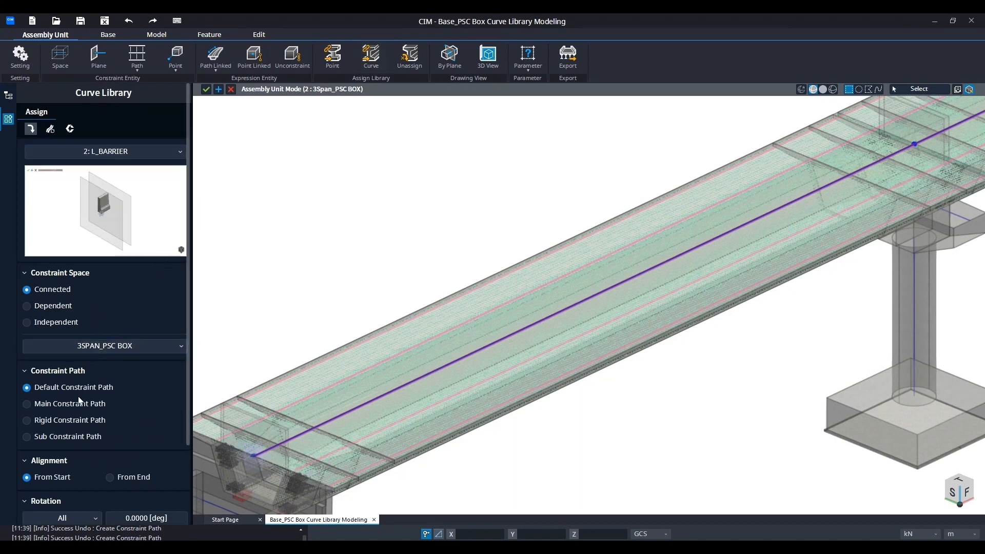
click(51, 403)
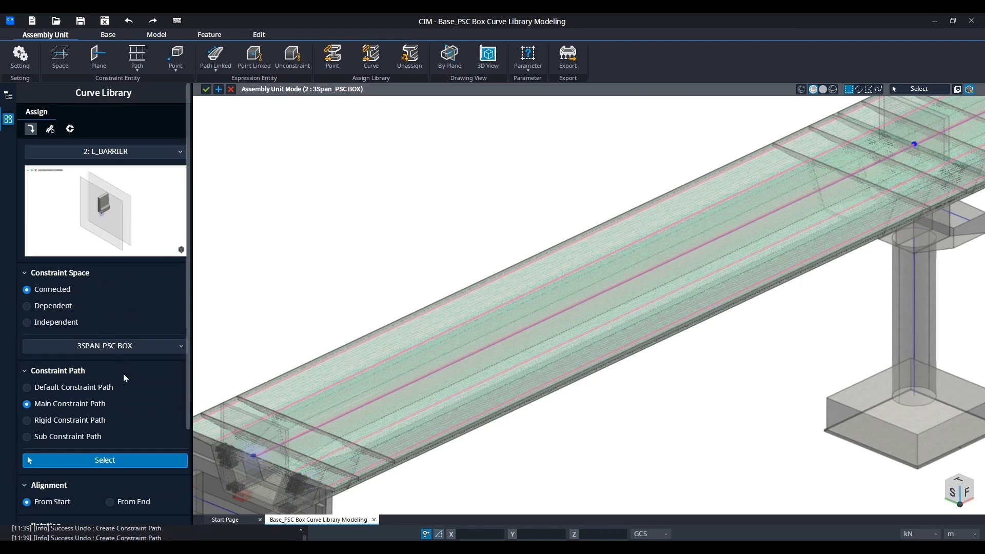
scroll(123, 374, down, 3)
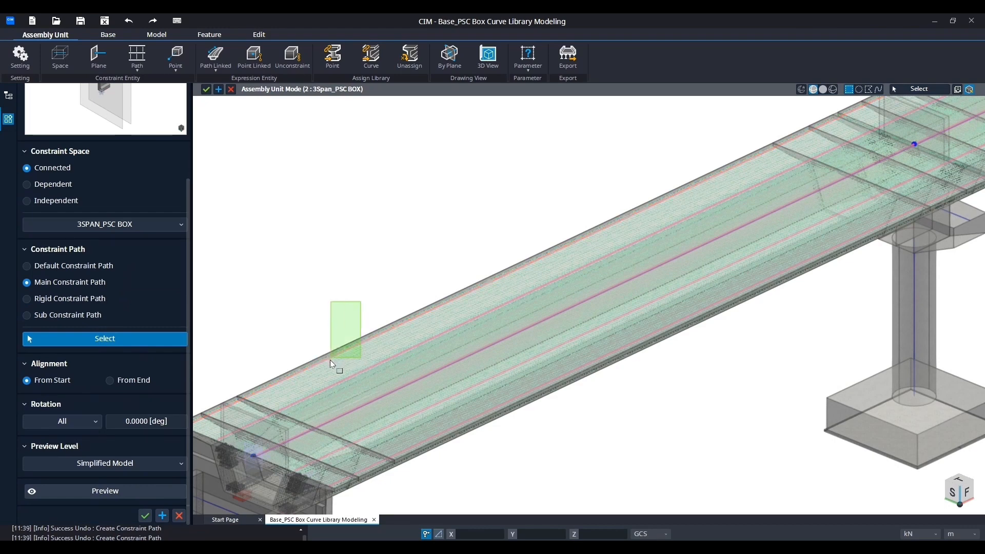
click(343, 339)
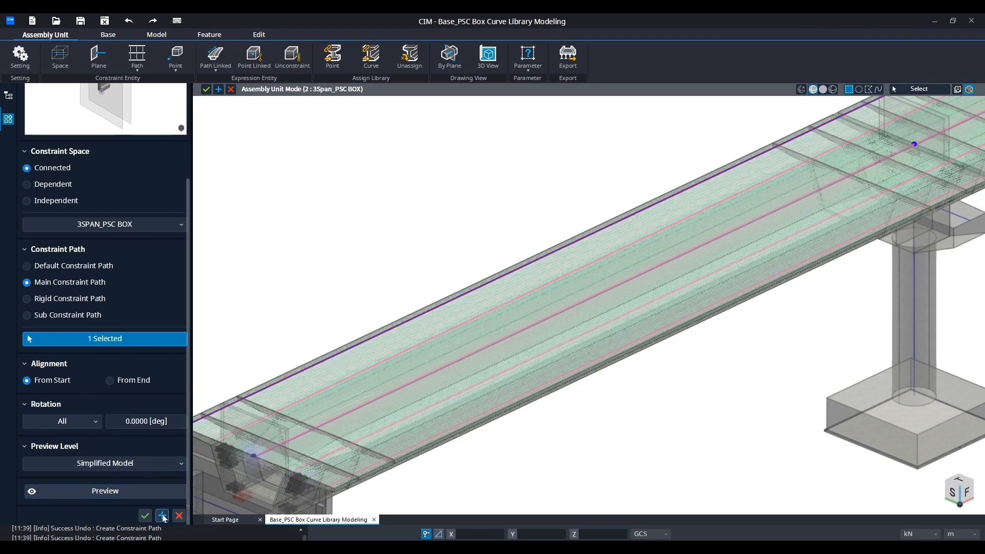
right_click(231, 333)
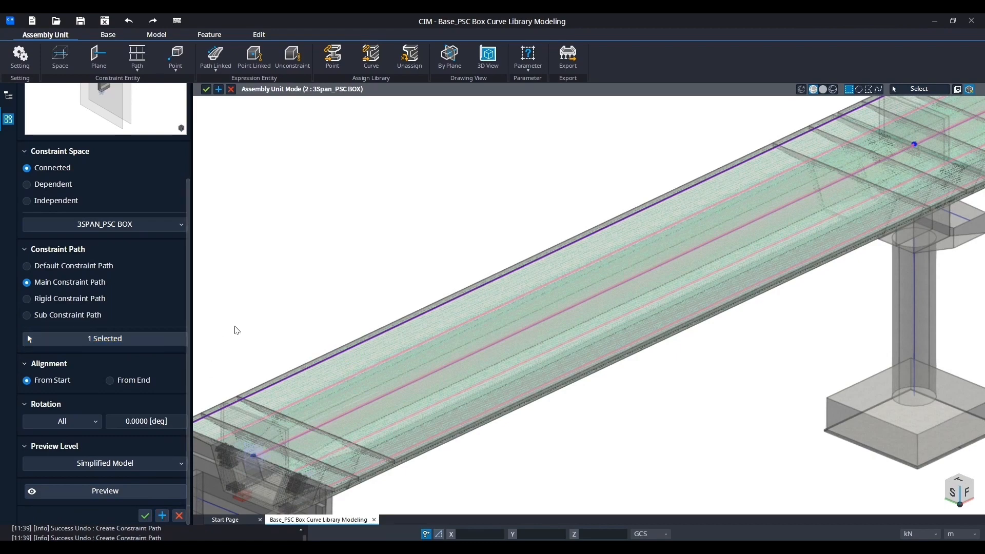
scroll(257, 320, down, 5)
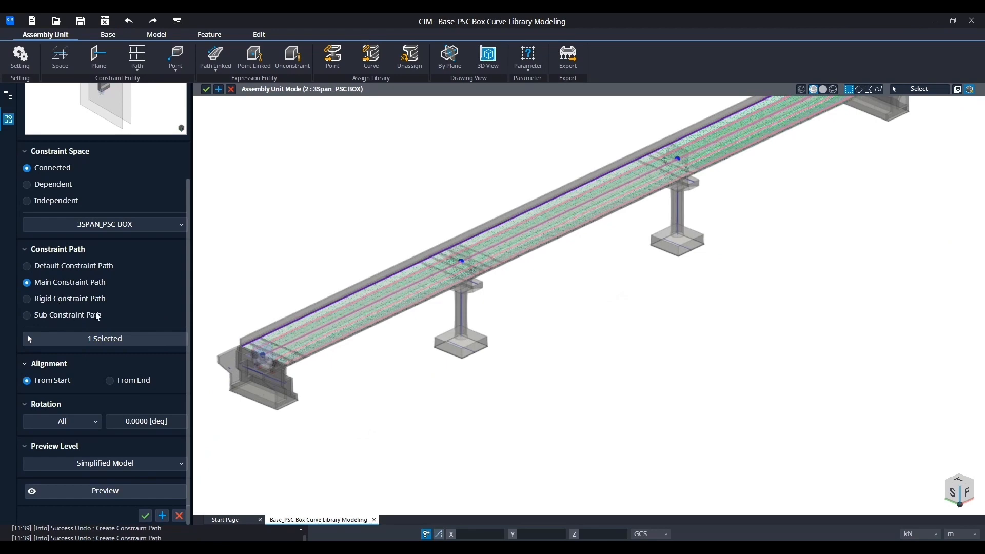
Assign the M_BARRIER curve library to the main constraint path along the deck centreline
scroll(102, 208, up, 3)
click(108, 152)
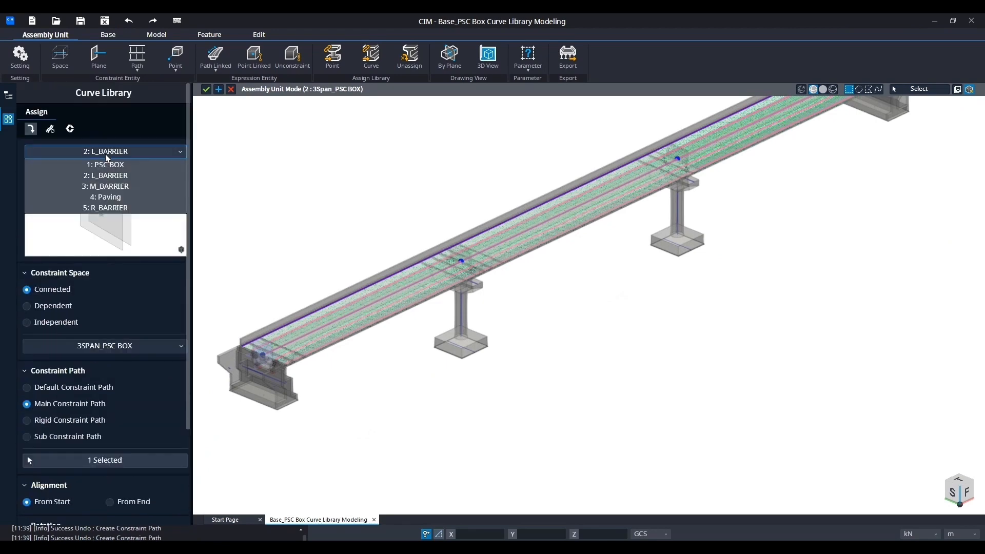
click(105, 190)
scroll(102, 416, down, 3)
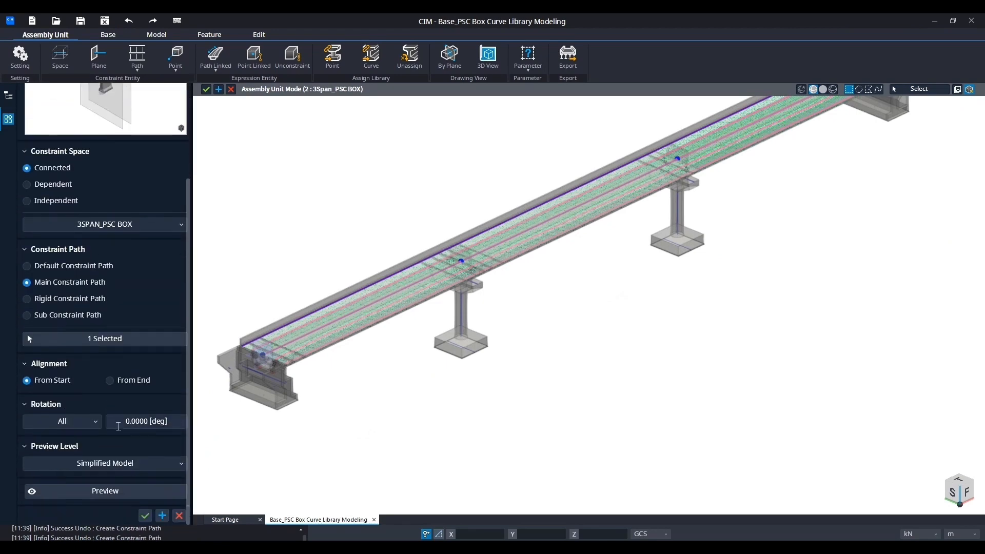
click(115, 340)
scroll(341, 323, up, 2)
scroll(339, 320, up, 2)
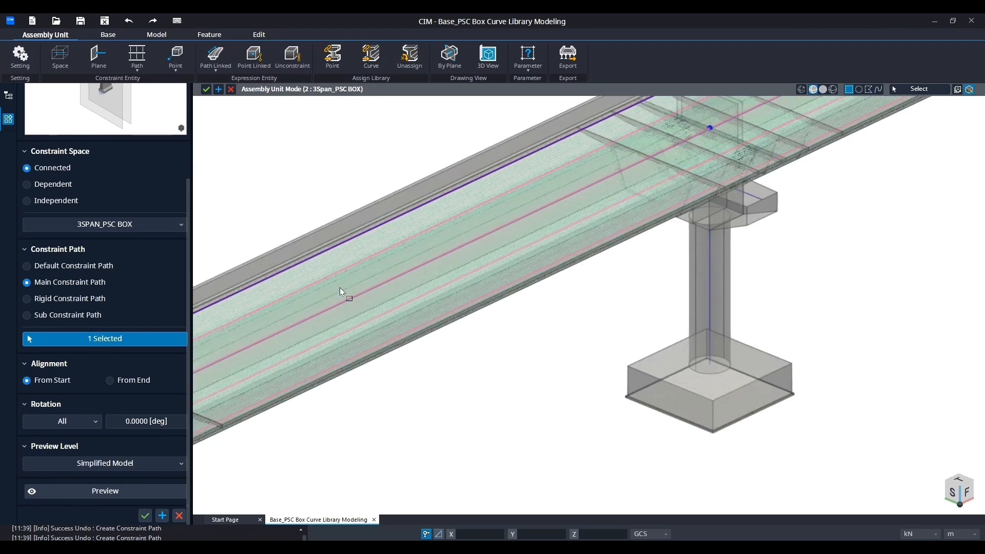
click(331, 315)
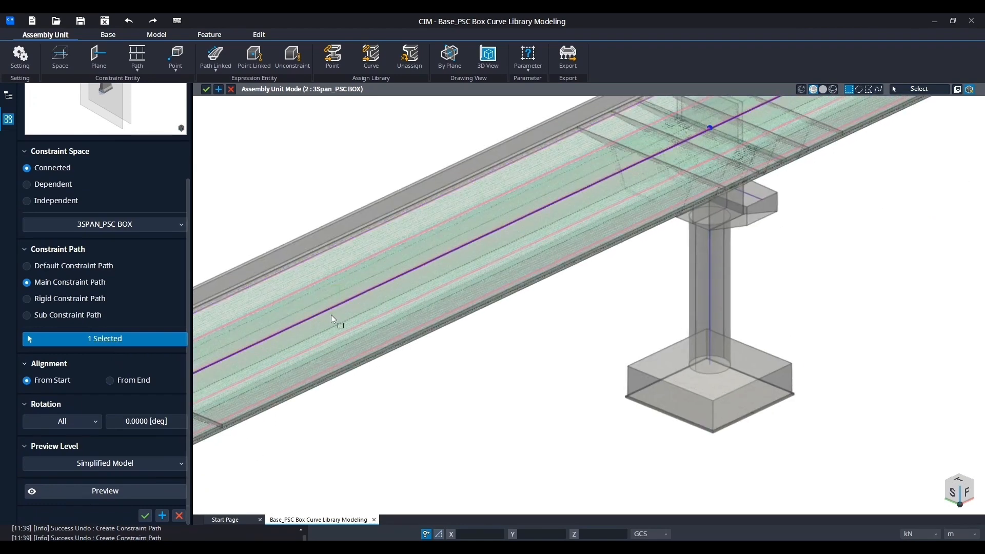
click(165, 517)
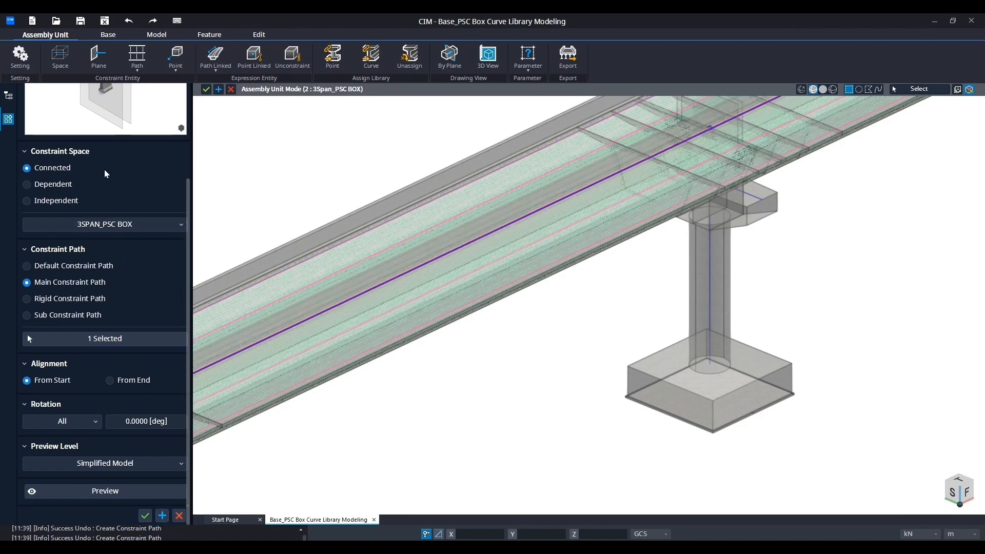
Assign the R_BARRIER curve library to the main constraint path along the near deck edge
scroll(105, 175, up, 3)
click(105, 151)
click(105, 206)
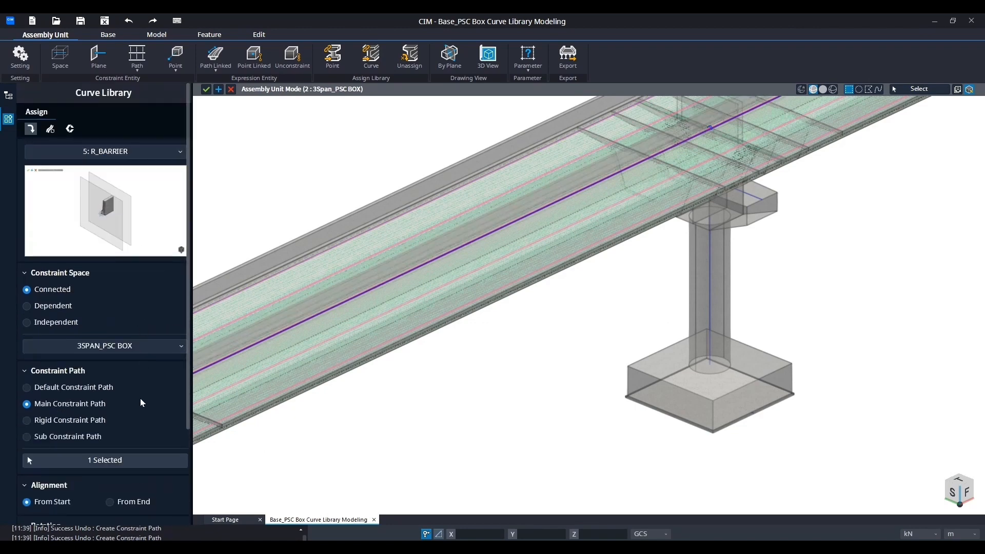
click(131, 460)
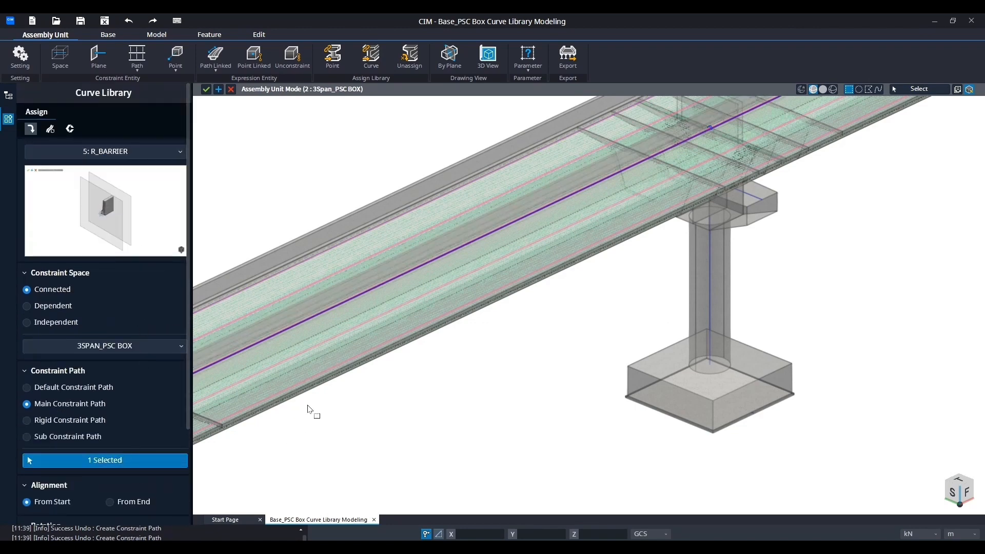
click(309, 370)
scroll(146, 477, down, 3)
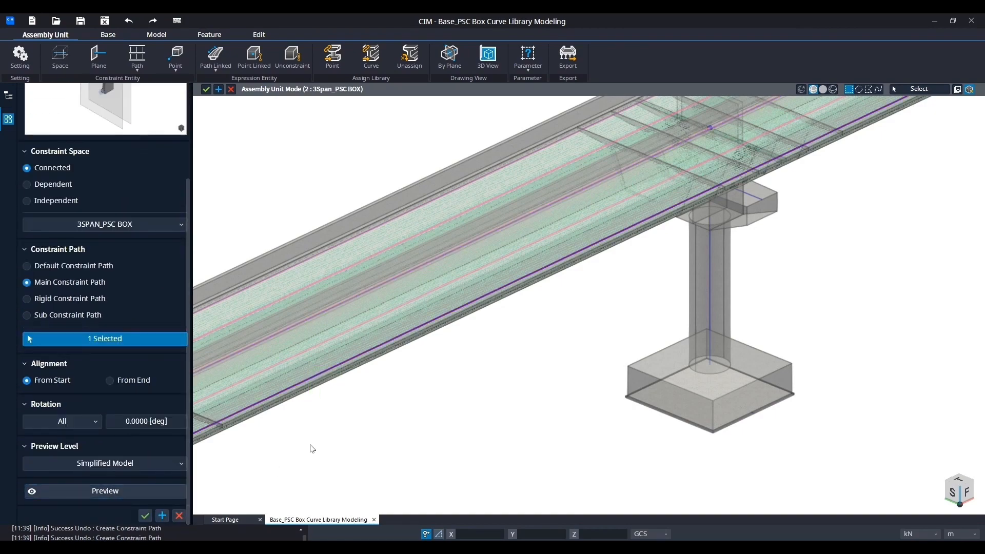
key(Escape)
scroll(377, 383, down, 3)
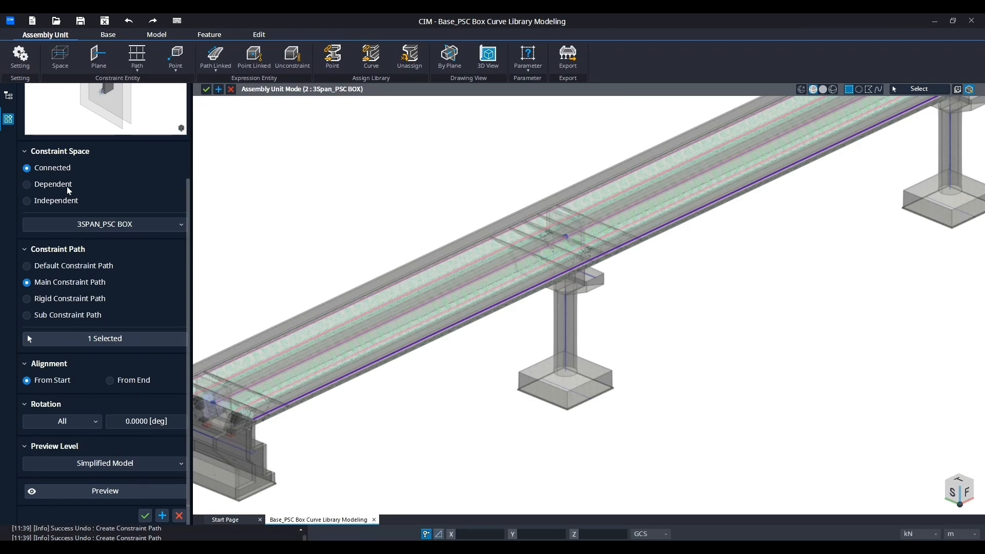
Assign the Paving curve library to the main constraint path of the far carriageway, connected and aligned from start
scroll(70, 191, up, 3)
click(77, 150)
click(88, 197)
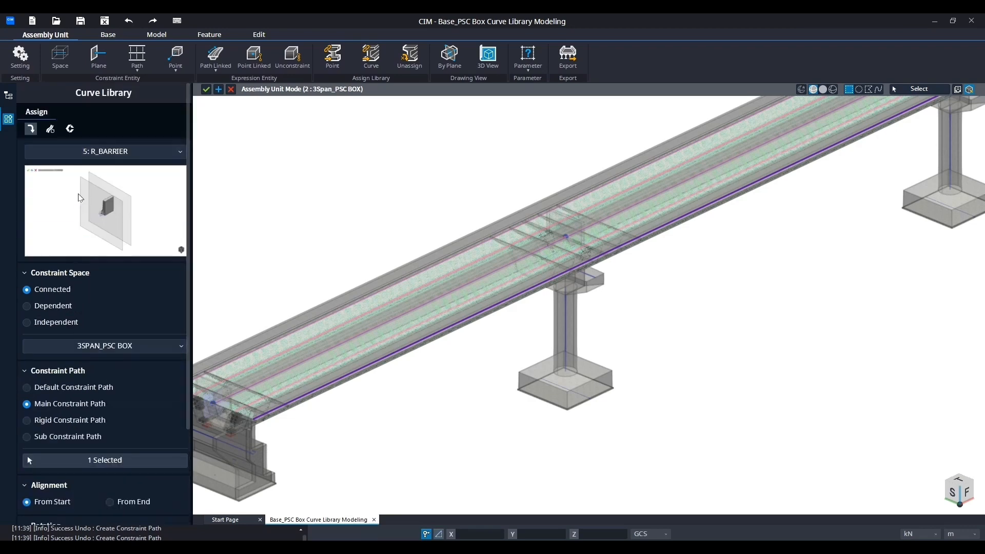
click(118, 460)
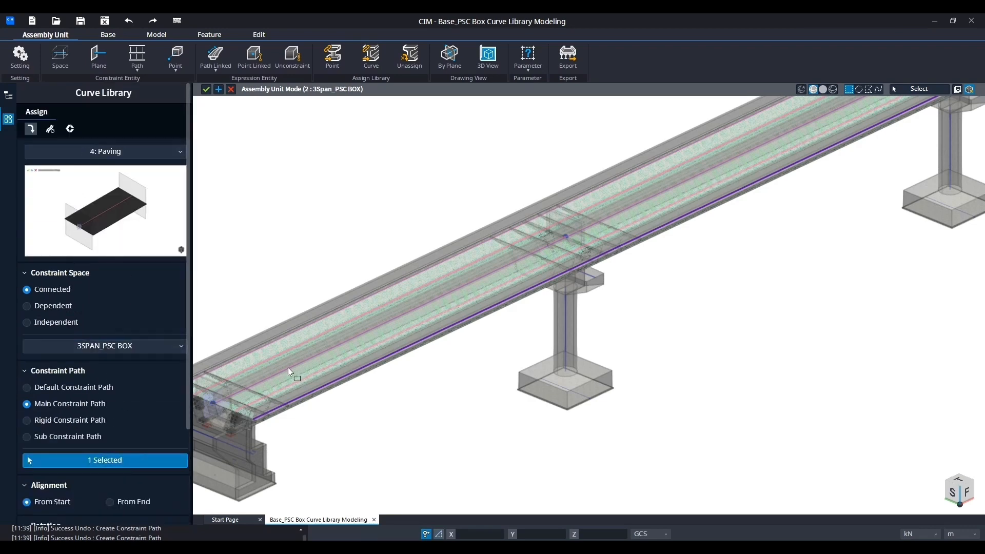
click(279, 354)
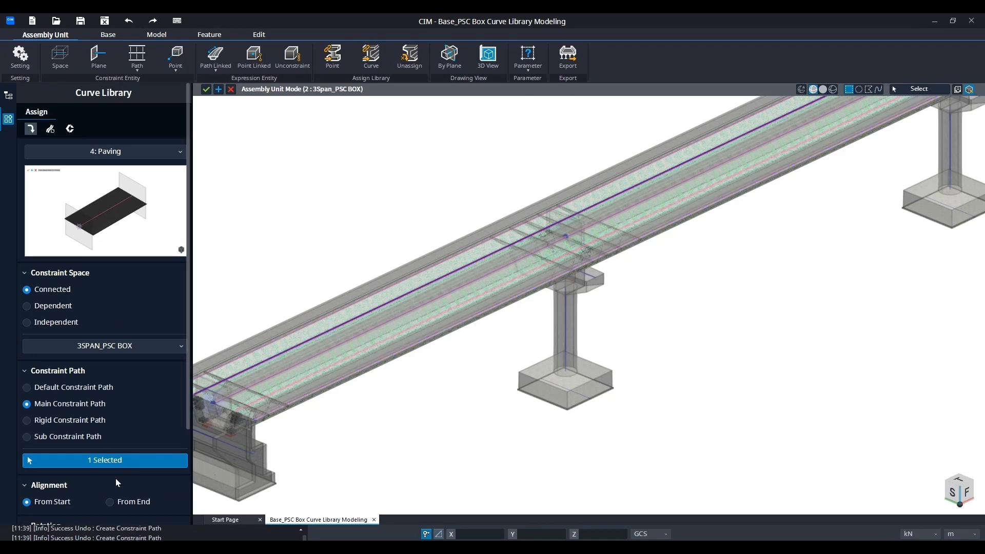
scroll(139, 478, down, 3)
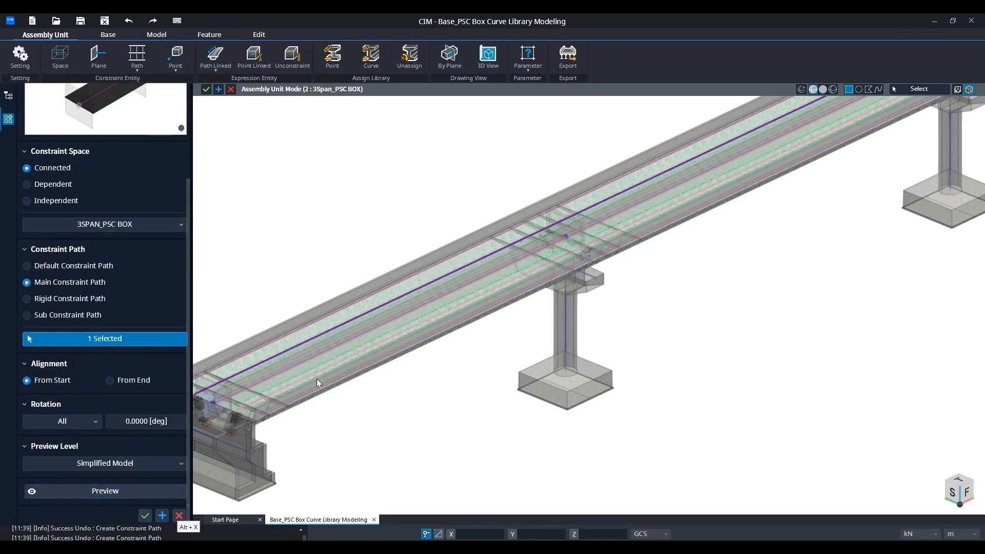
Assign the same Paving curve library to the main constraint path of the near carriageway and leave the assignment command
click(121, 339)
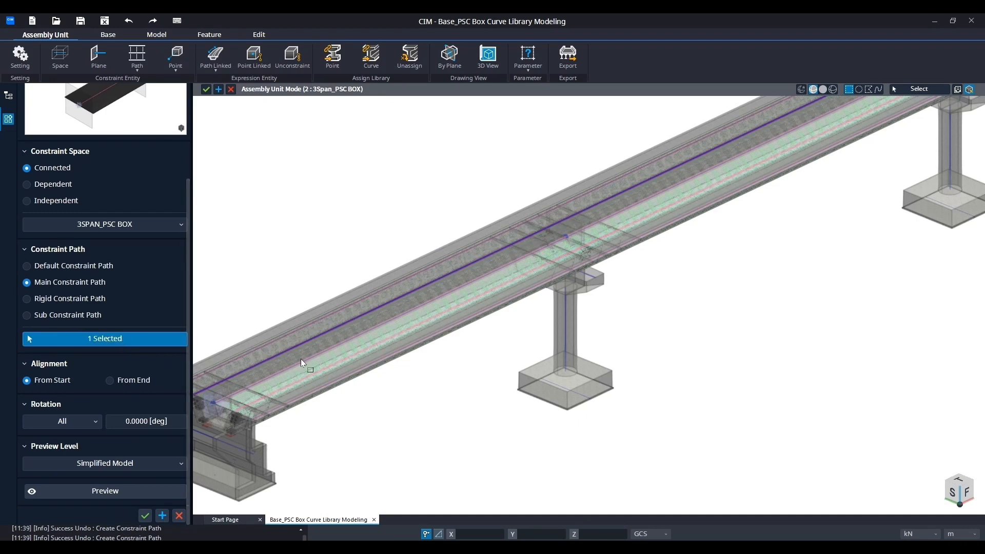
click(300, 383)
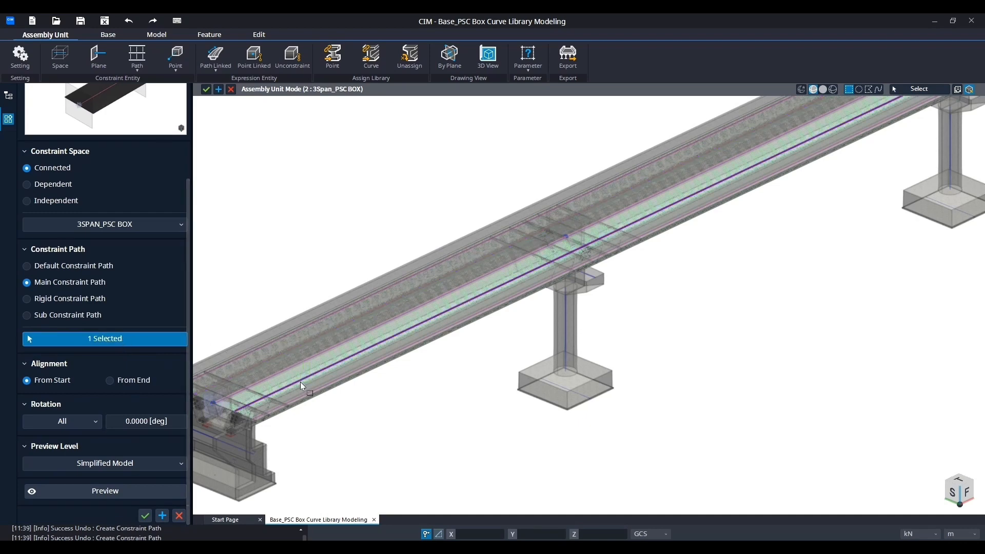
click(161, 516)
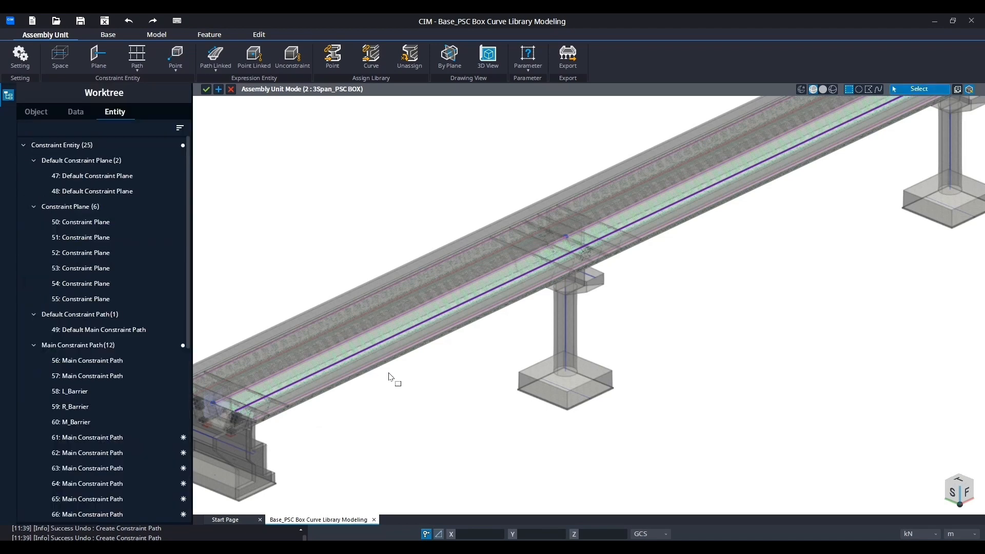
key(Escape)
Set the concrete member transparency to Mono with a value of 0.9 in the view options
middle_drag(410, 403, 479, 395)
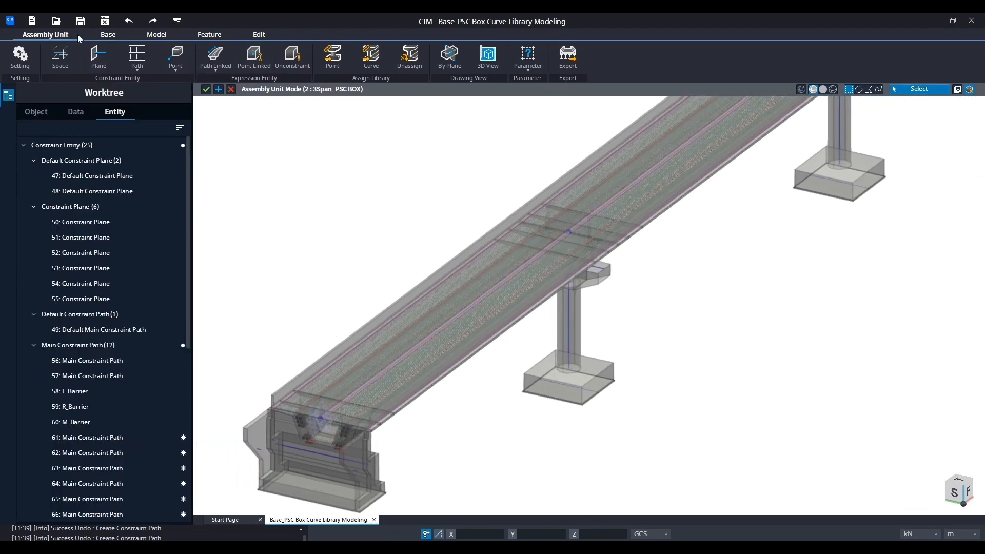
click(108, 35)
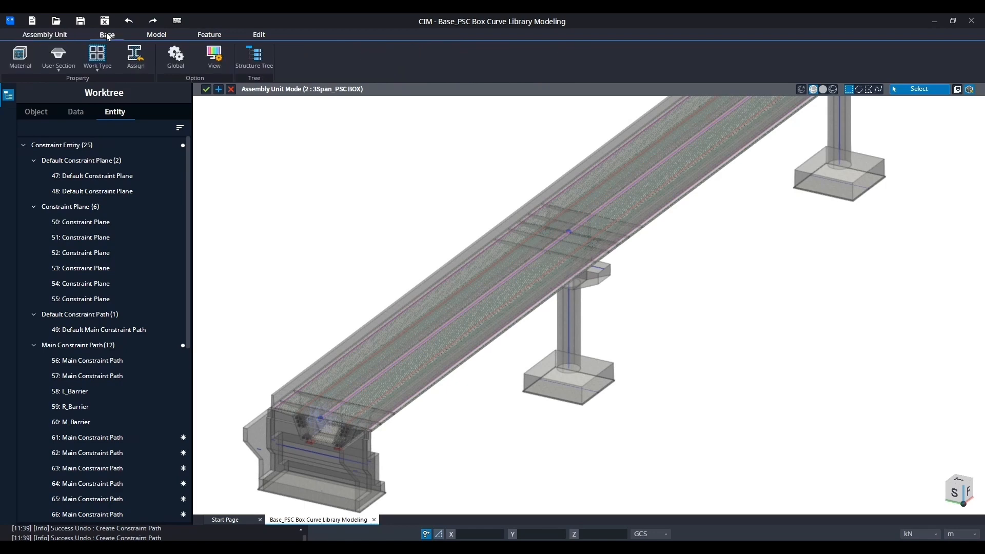
click(205, 57)
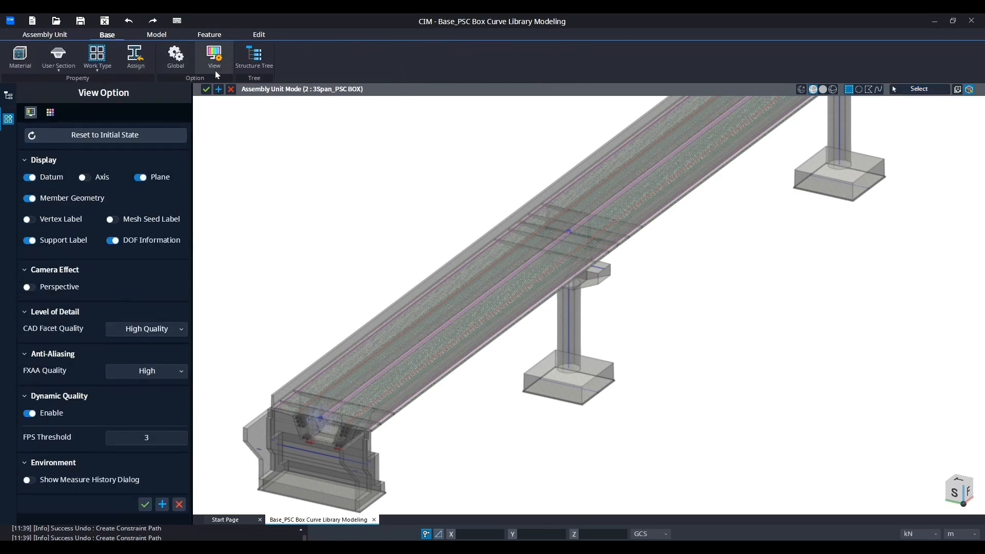
click(50, 113)
click(130, 201)
click(44, 326)
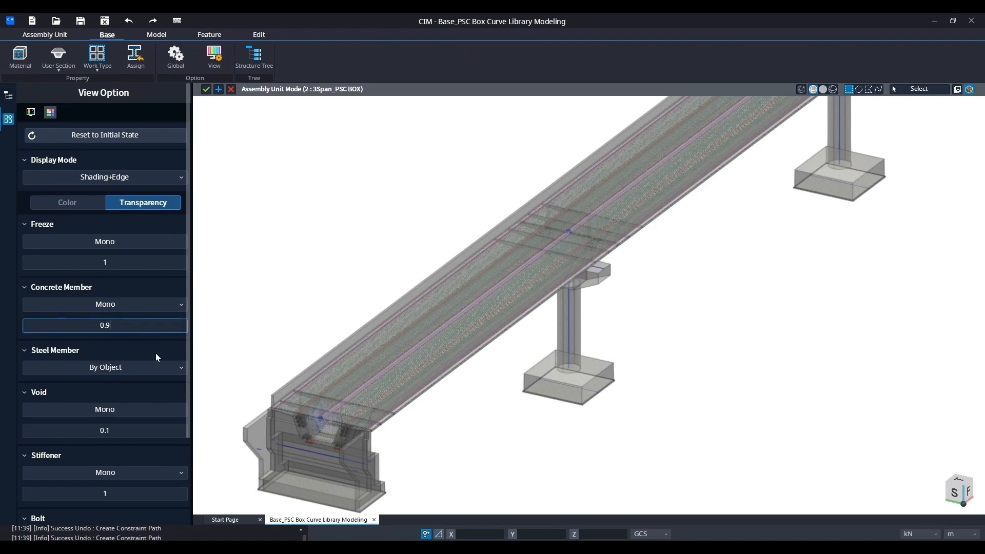
scroll(156, 353, down, 3)
click(145, 516)
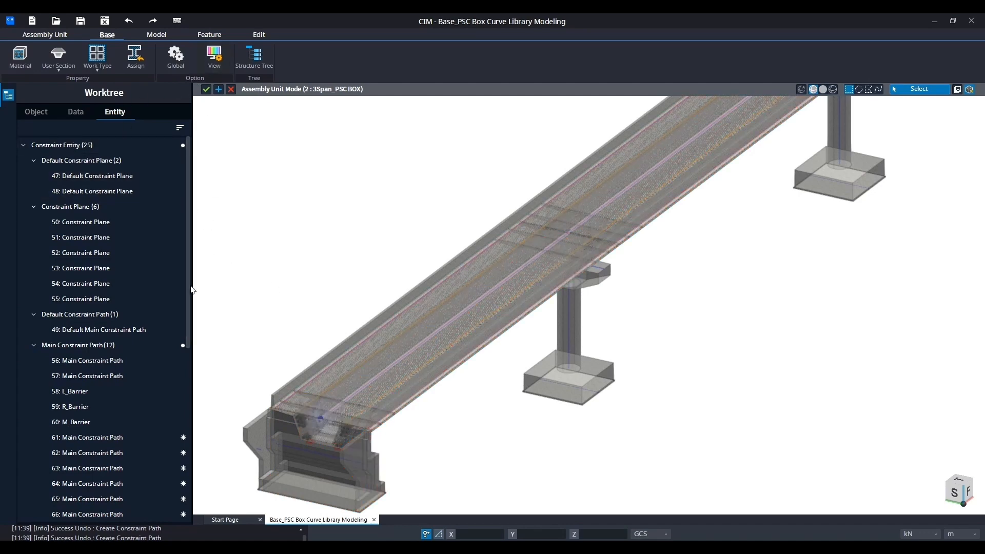
Switch the concrete member transparency to By Object in the view options and apply it
click(214, 66)
click(51, 112)
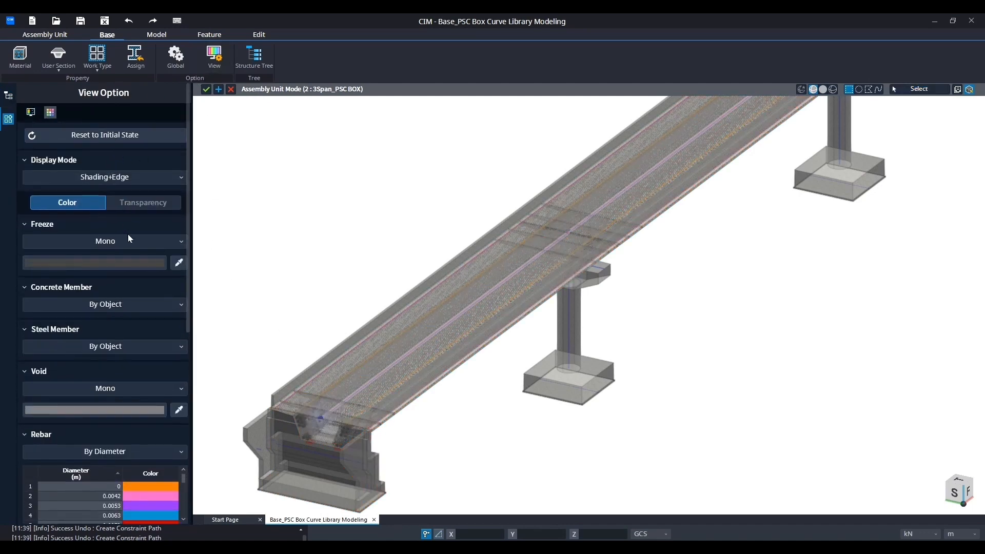
click(128, 203)
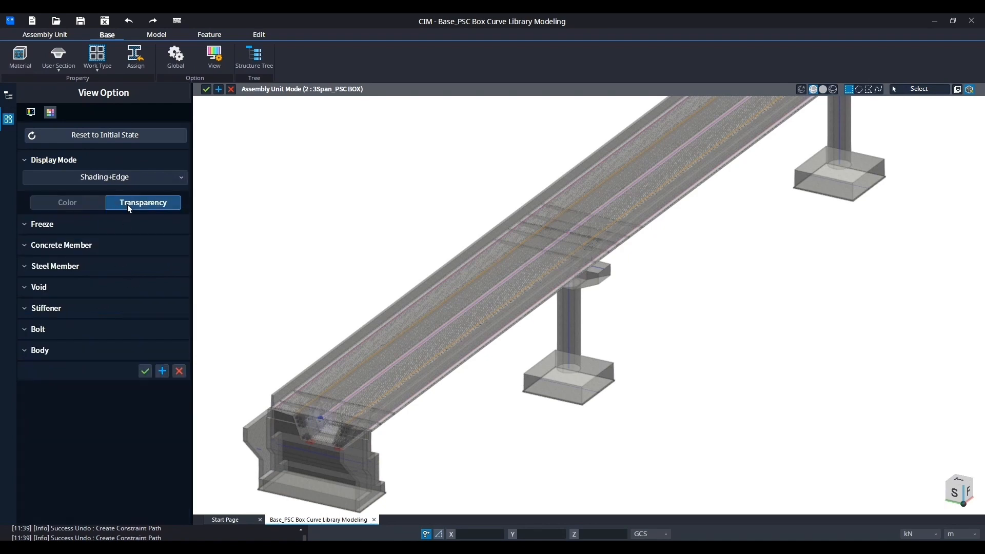
click(126, 304)
click(124, 318)
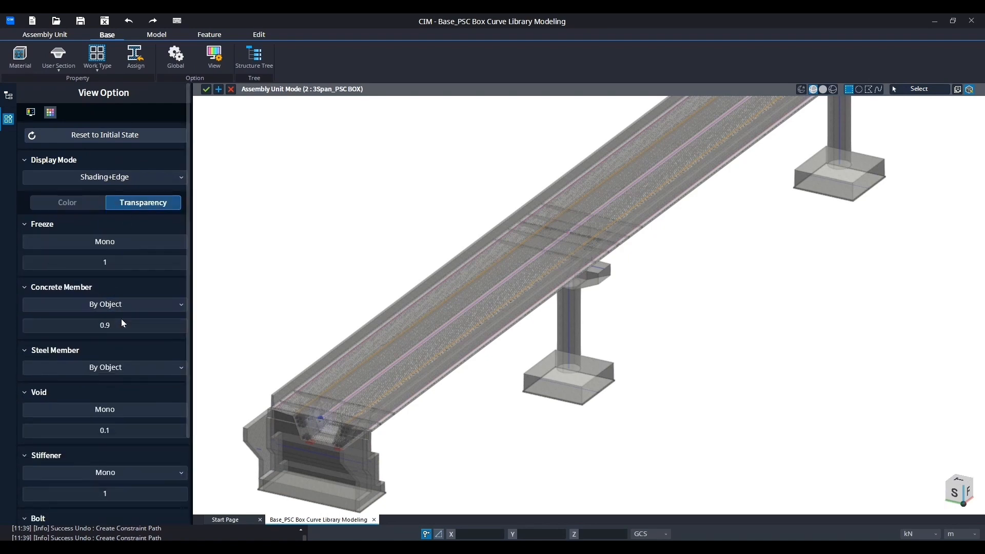
scroll(144, 380, down, 3)
click(146, 516)
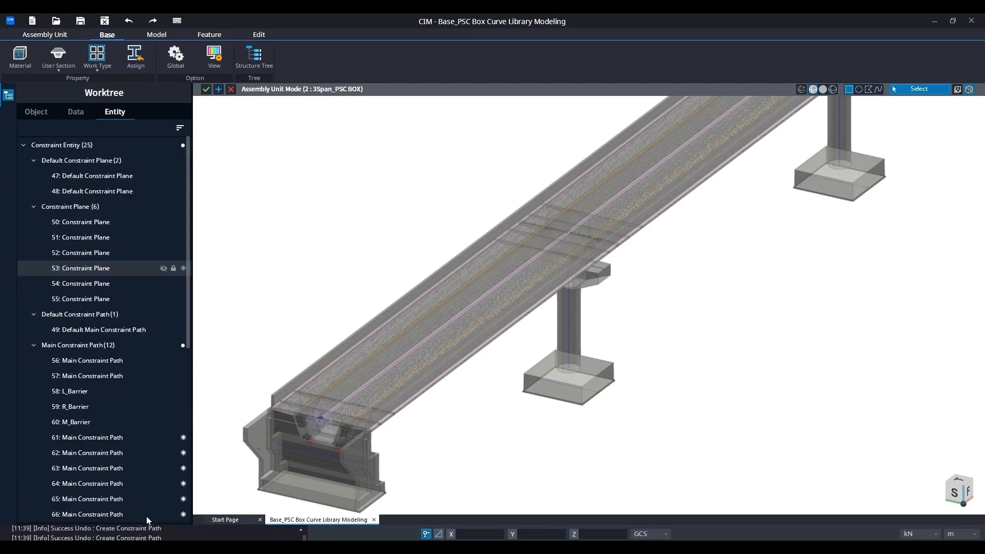
Inspect the assembled bridge, confirm the 3Span_PSC BOX assembly unit, and list the project's library data in the Worktree
middle_drag(733, 267, 509, 256)
scroll(510, 257, down, 4)
scroll(515, 265, down, 3)
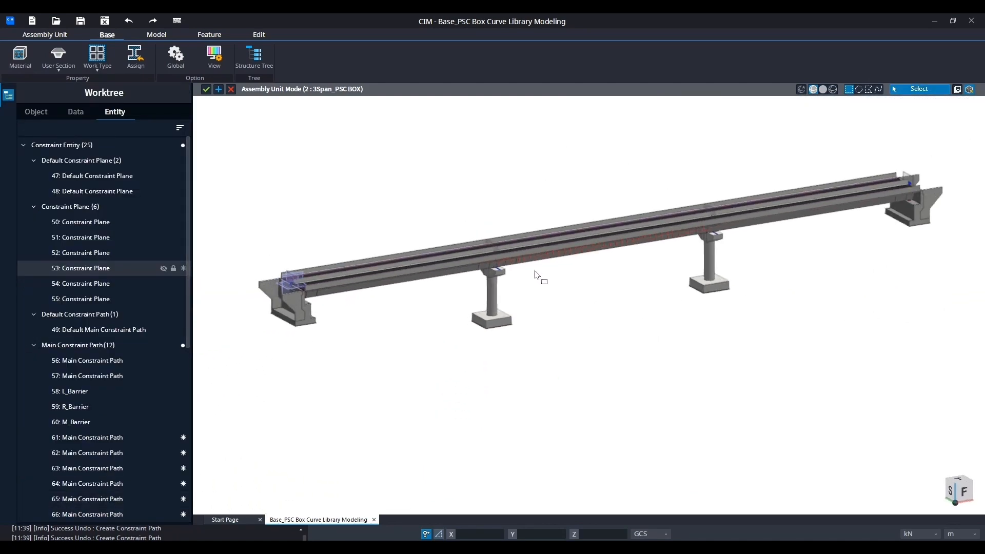
scroll(536, 271, up, 4)
middle_drag(425, 202, 510, 219)
middle_drag(441, 177, 517, 240)
scroll(517, 240, down, 1)
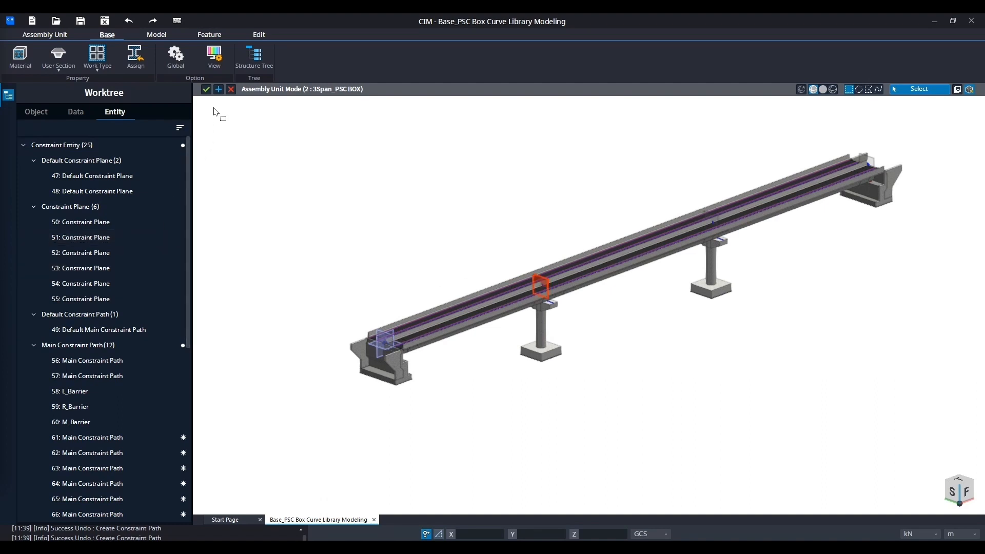
click(206, 89)
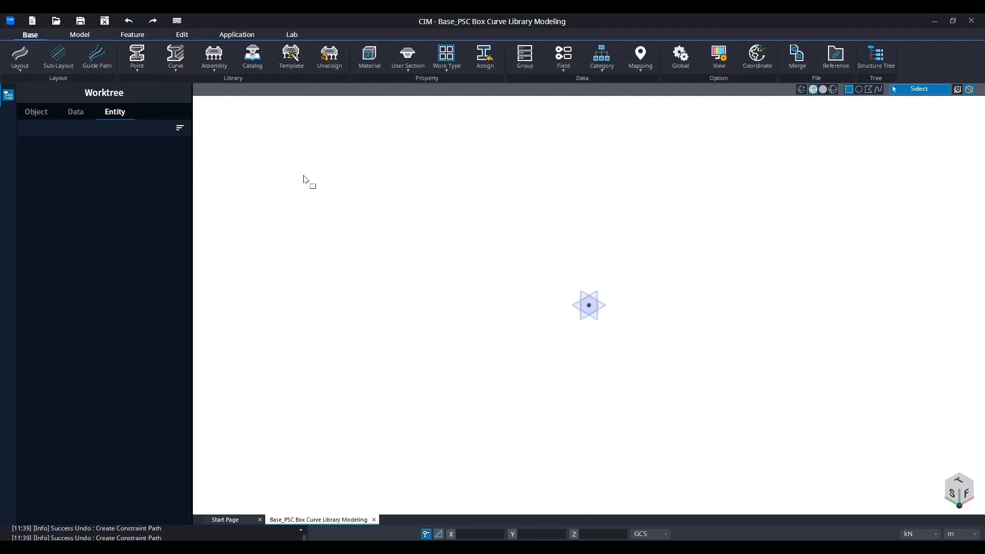
click(81, 112)
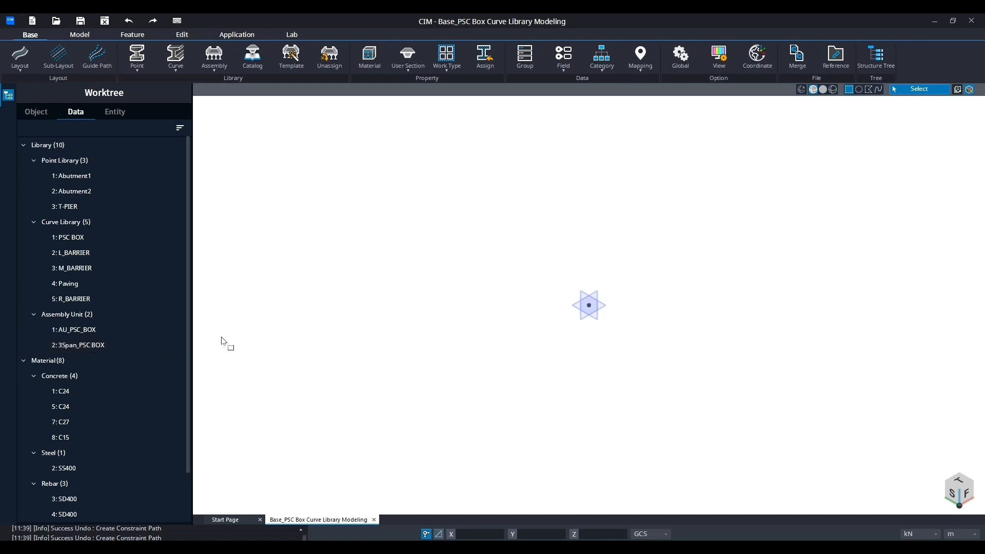
Start a new layout, add two rows to its horizontal alignment, and make the middle segment an Arc
click(24, 66)
click(24, 90)
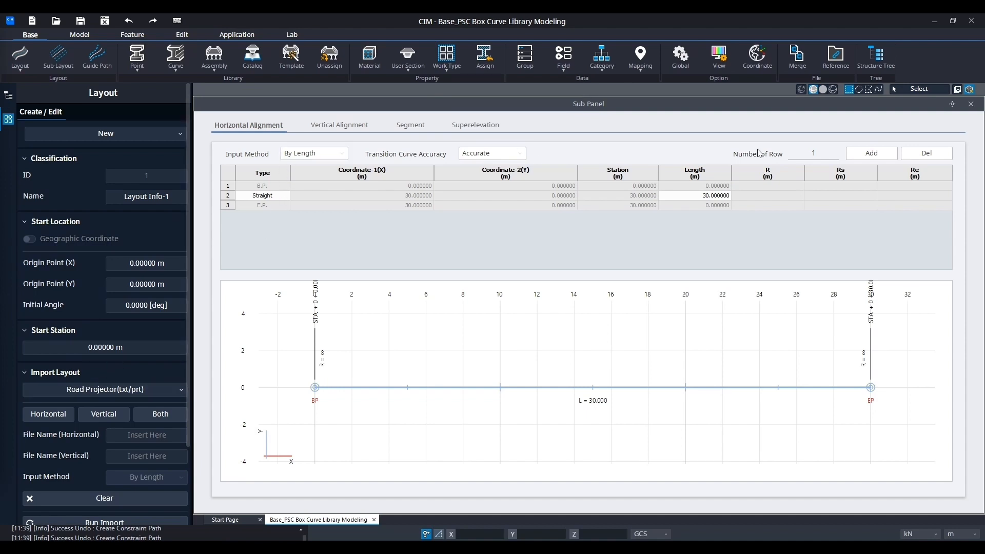
click(888, 155)
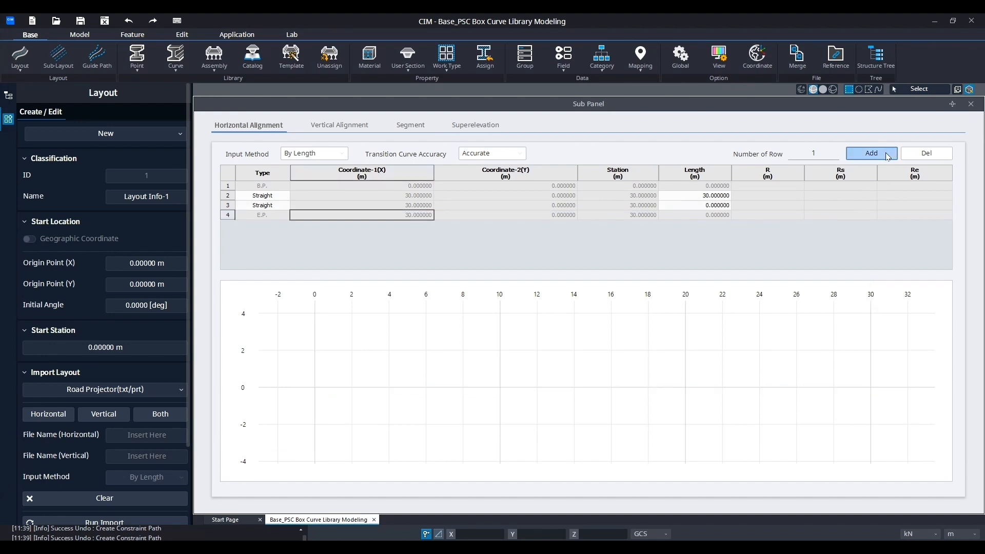
click(888, 155)
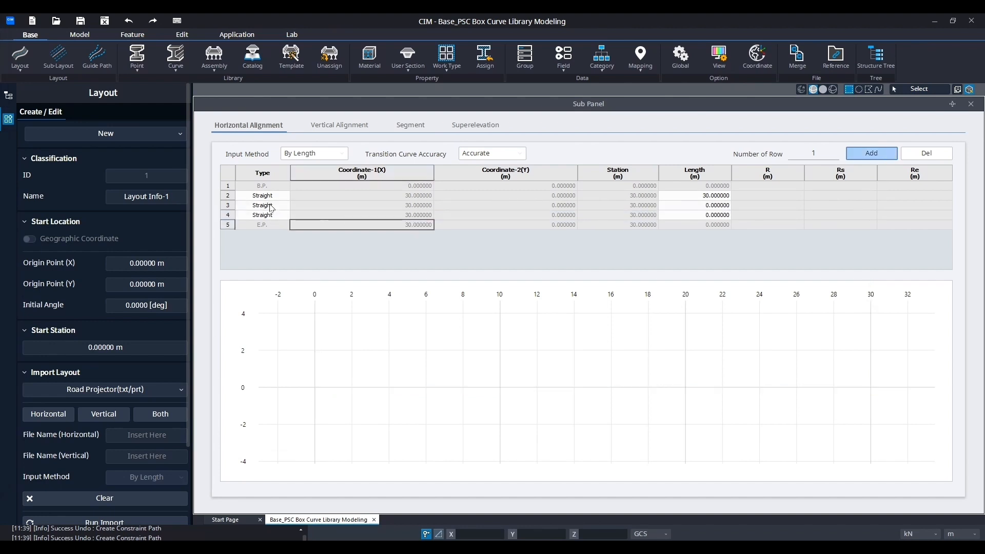
click(271, 207)
click(286, 205)
click(262, 221)
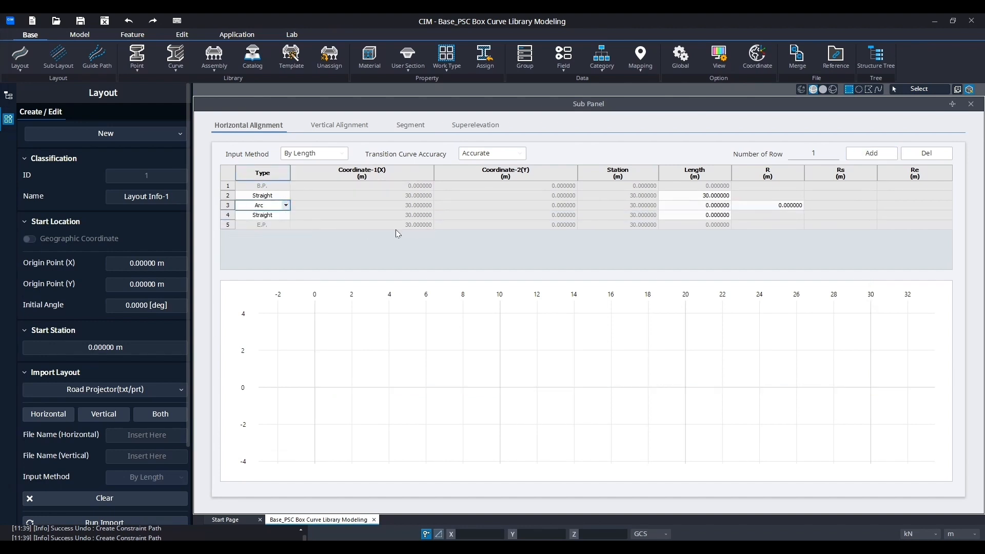
Set the horizontal segment lengths to 55, 60 and 55 m and the arc radius to 150 m
click(718, 196)
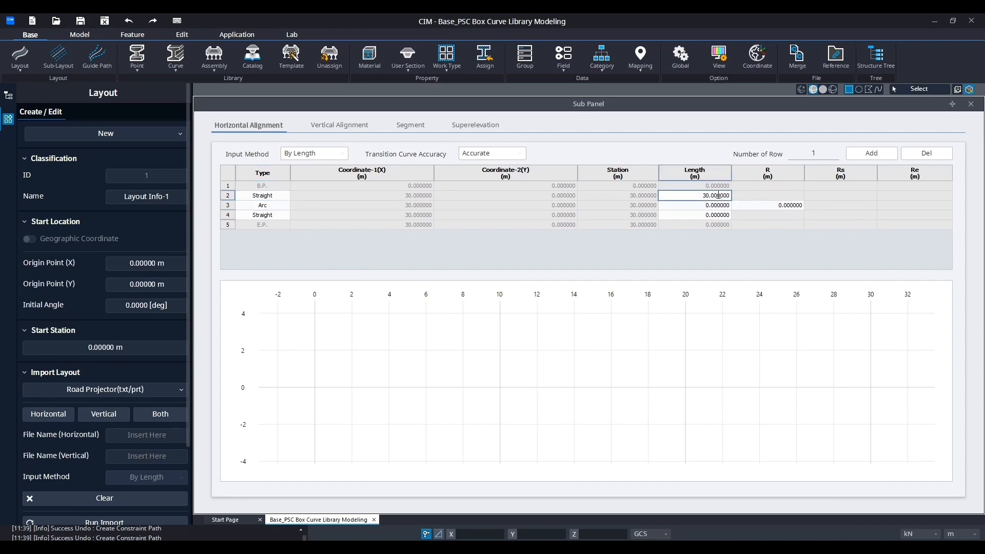
text(55)
click(721, 205)
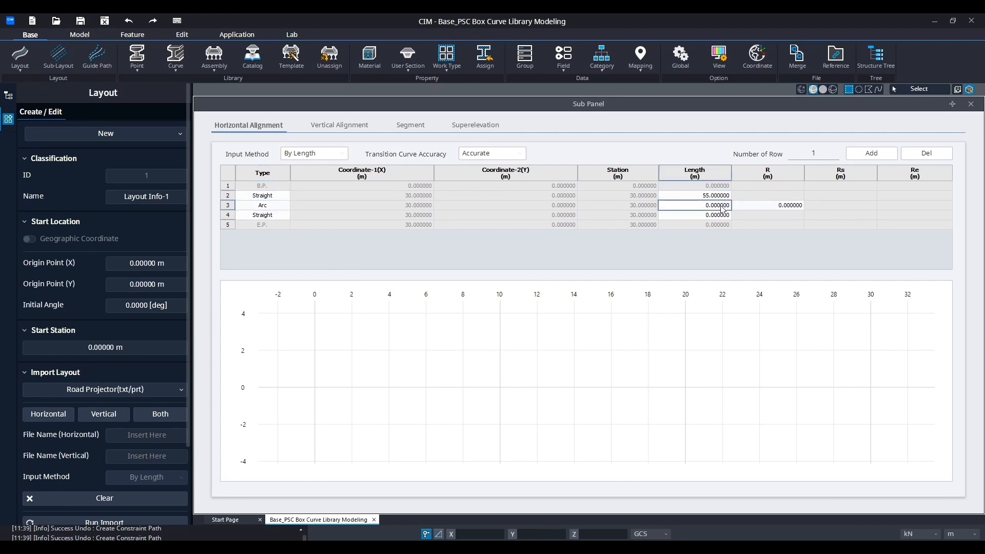
text(60)
click(721, 215)
text(55)
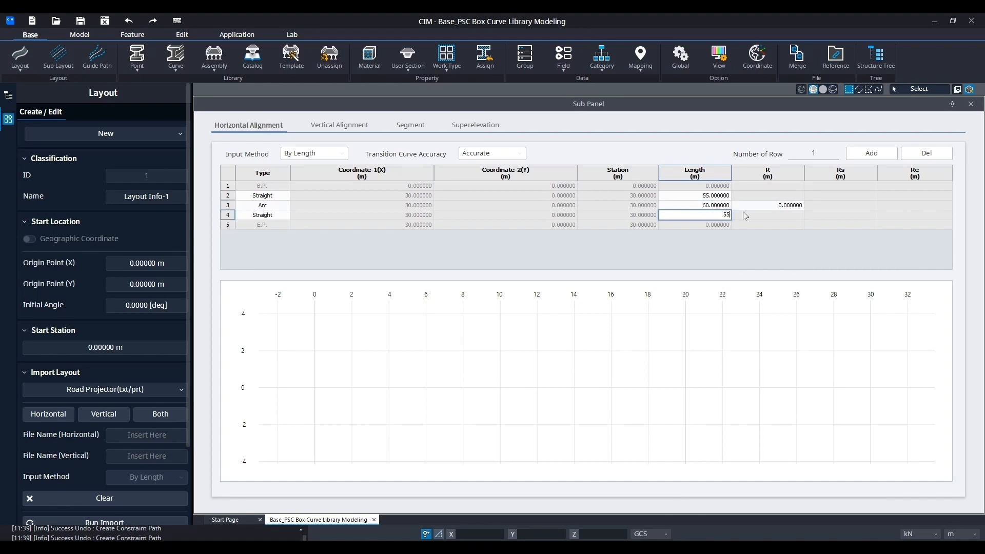
click(754, 204)
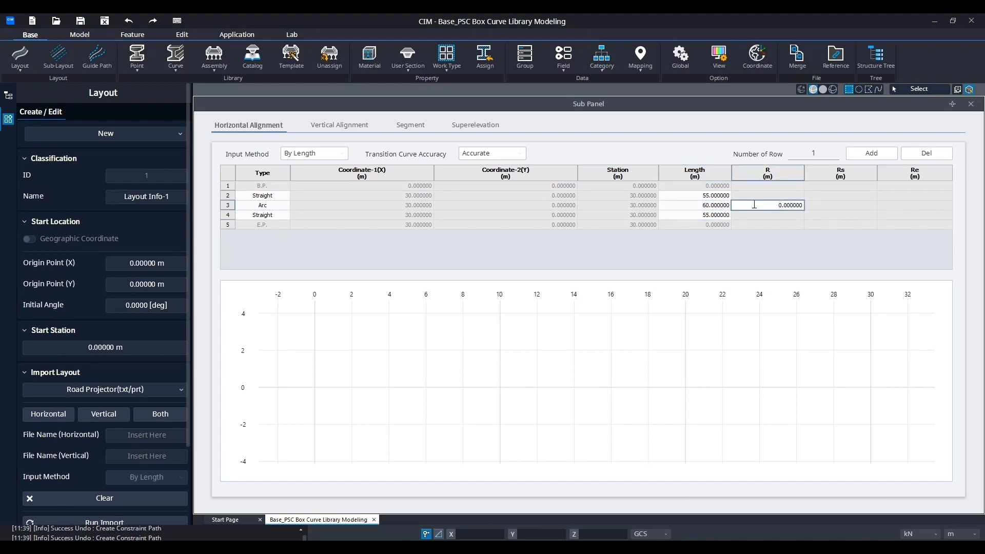
text(150)
click(723, 205)
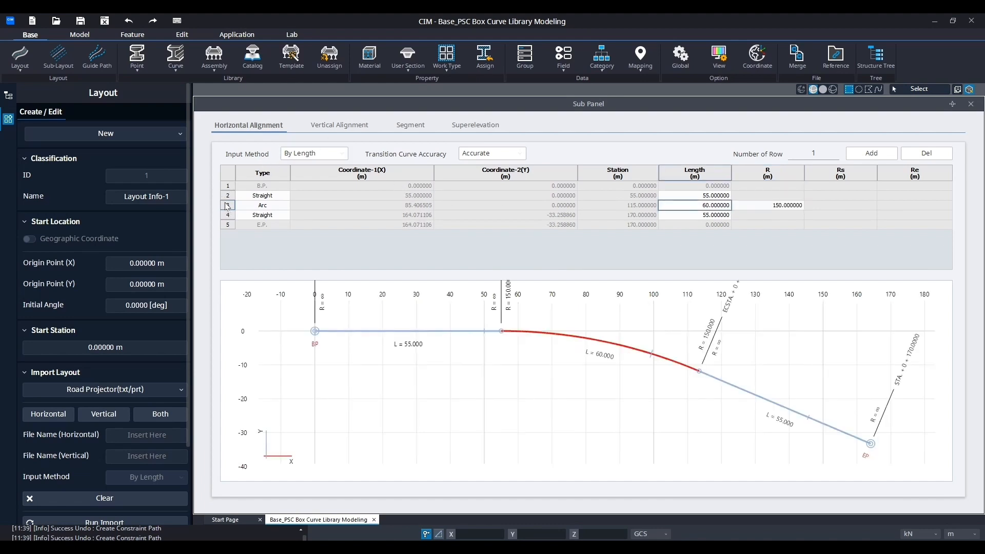
Set the end station of the layout's vertical alignment to 170 m
click(339, 125)
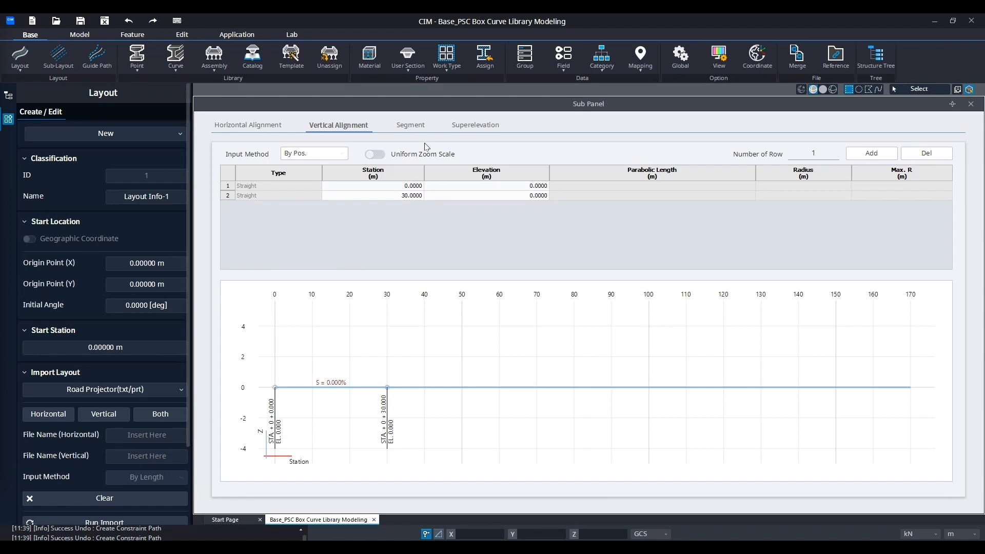
click(249, 125)
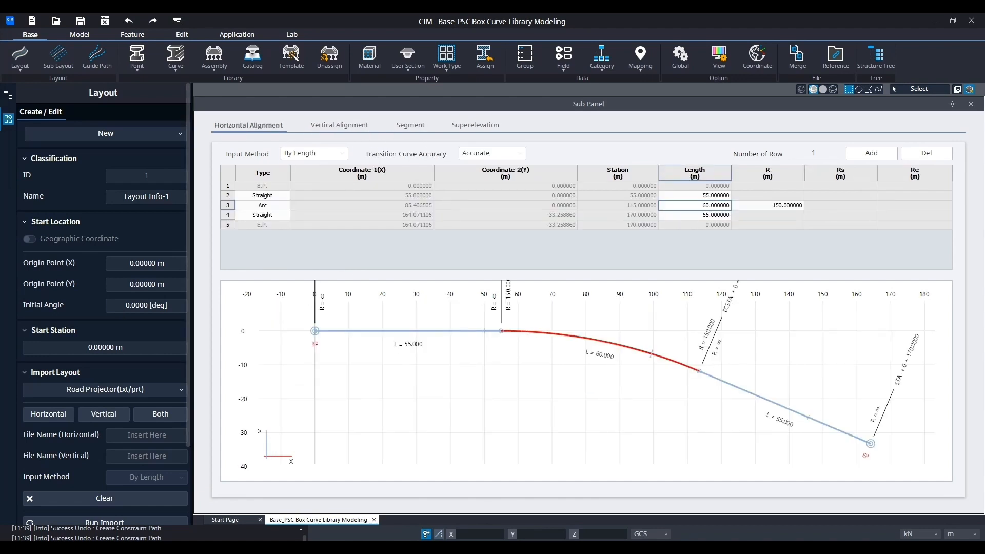
click(339, 126)
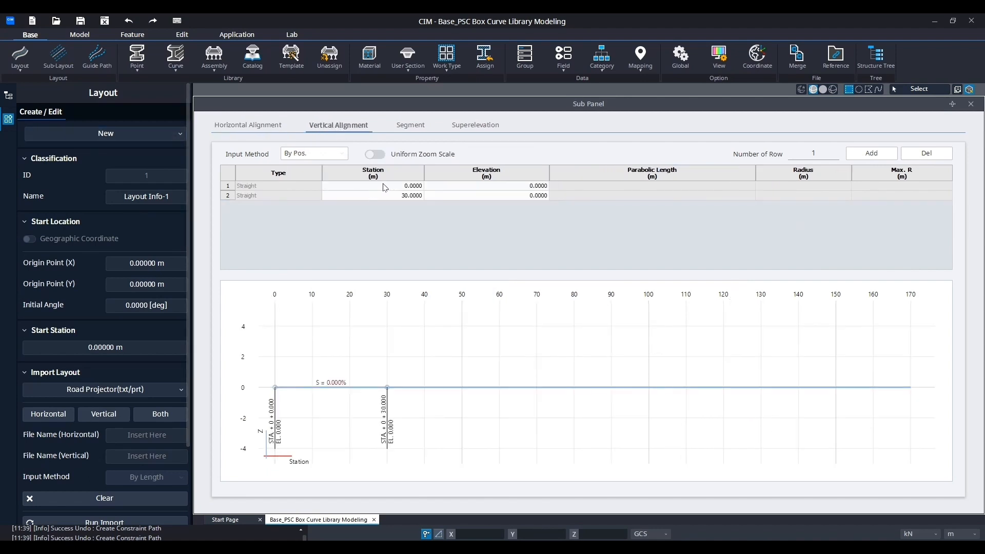
click(398, 186)
click(416, 197)
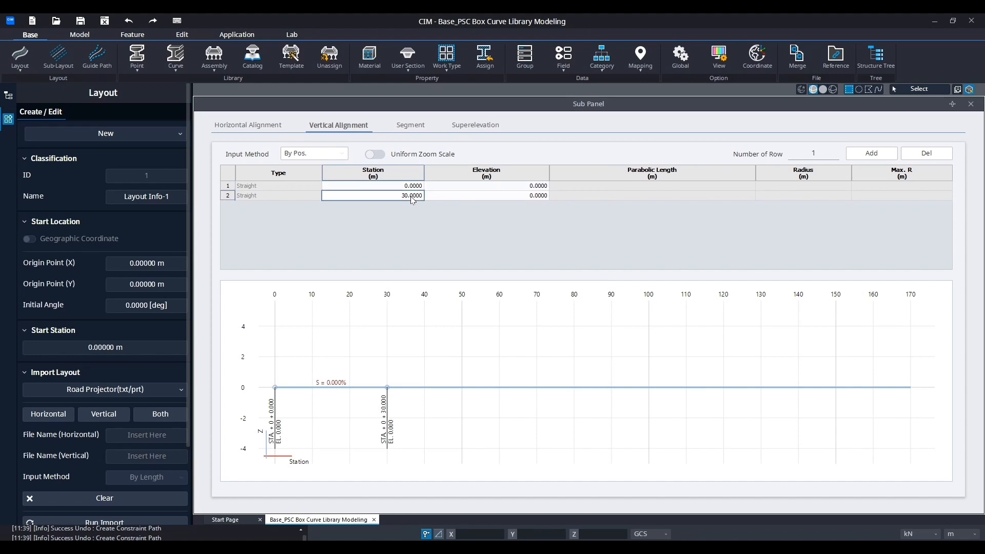
text(170)
click(414, 185)
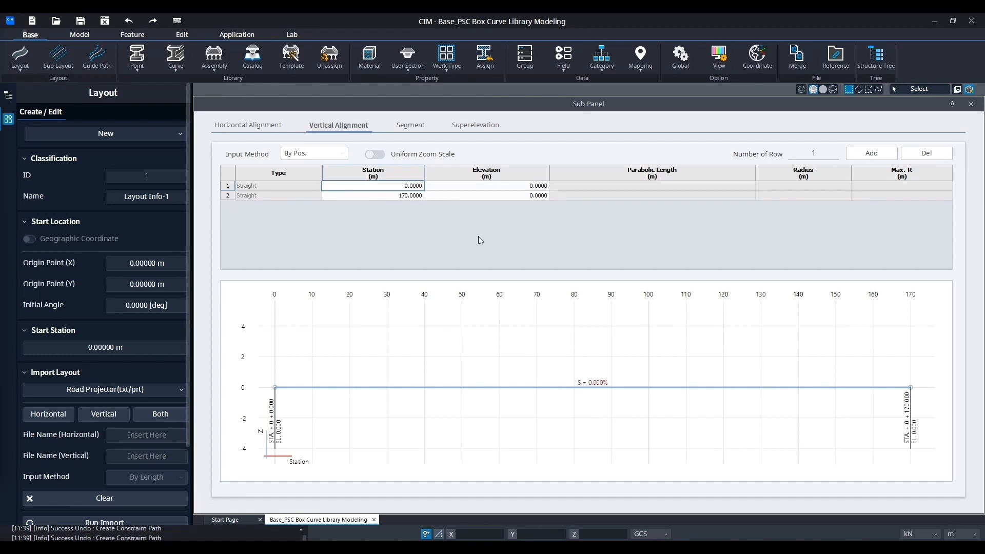
Set the elevation at the vertical alignment's end point to 3.4 m
click(486, 195)
text(3)
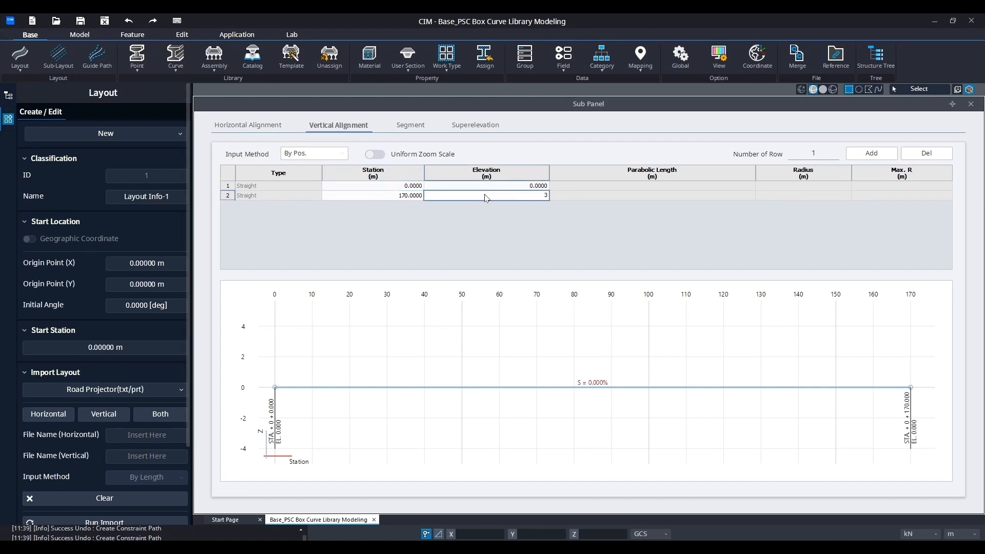
text(.4)
click(487, 187)
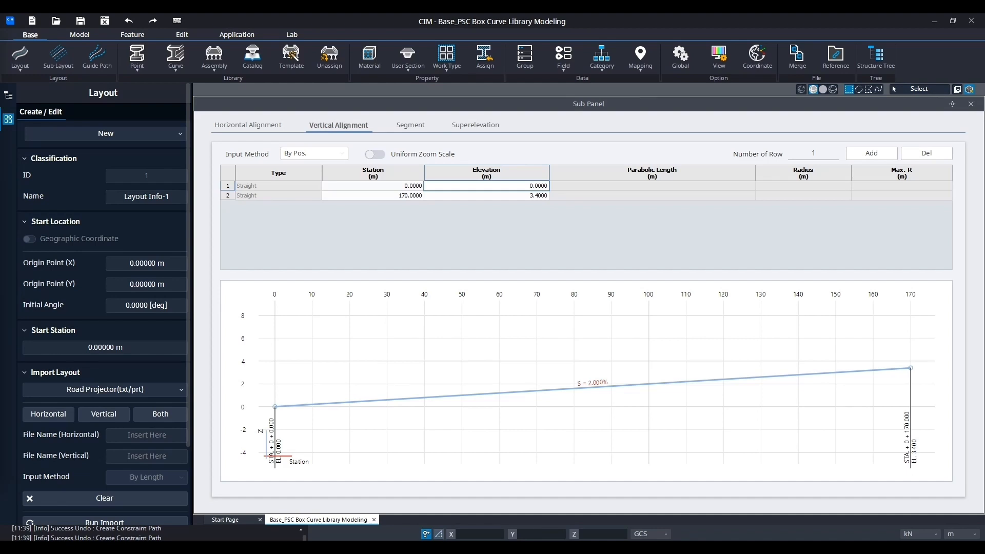
Review the segment and superelevation settings, keep them unchanged, and create the layout
click(402, 126)
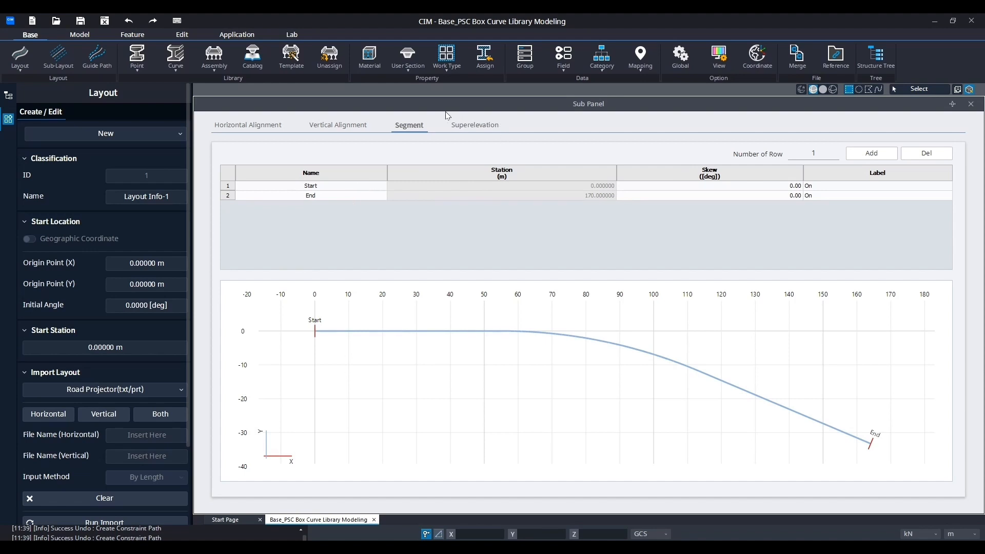
click(481, 126)
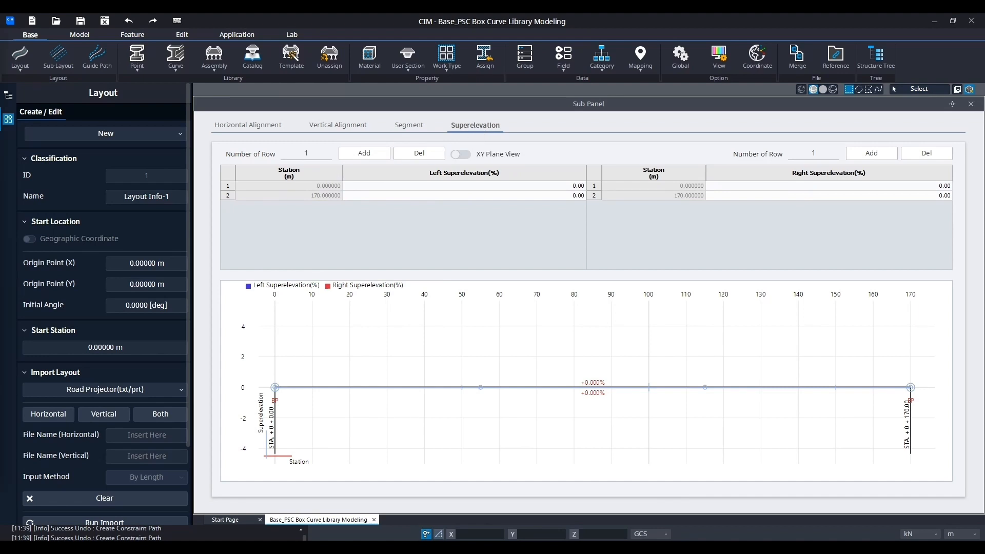
scroll(100, 514, down, 3)
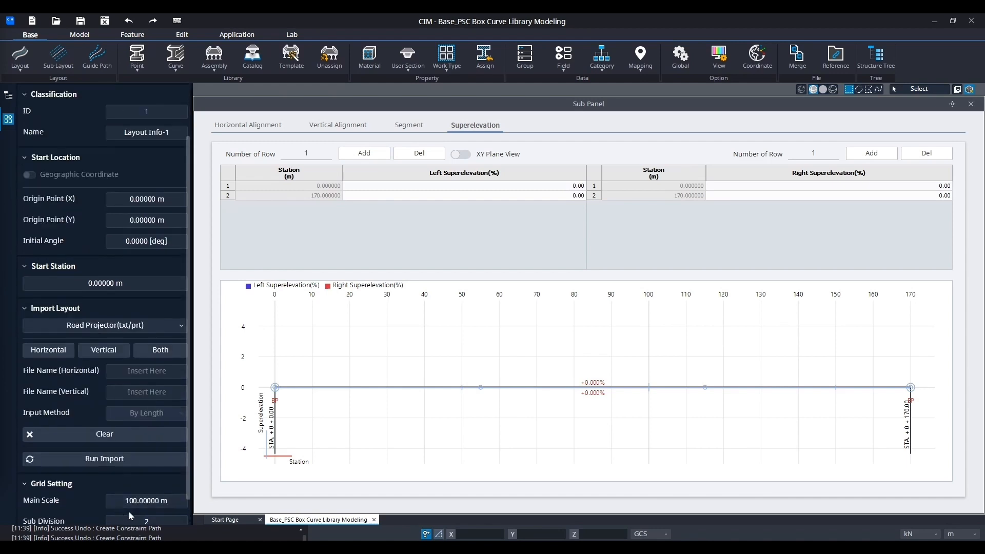
click(145, 515)
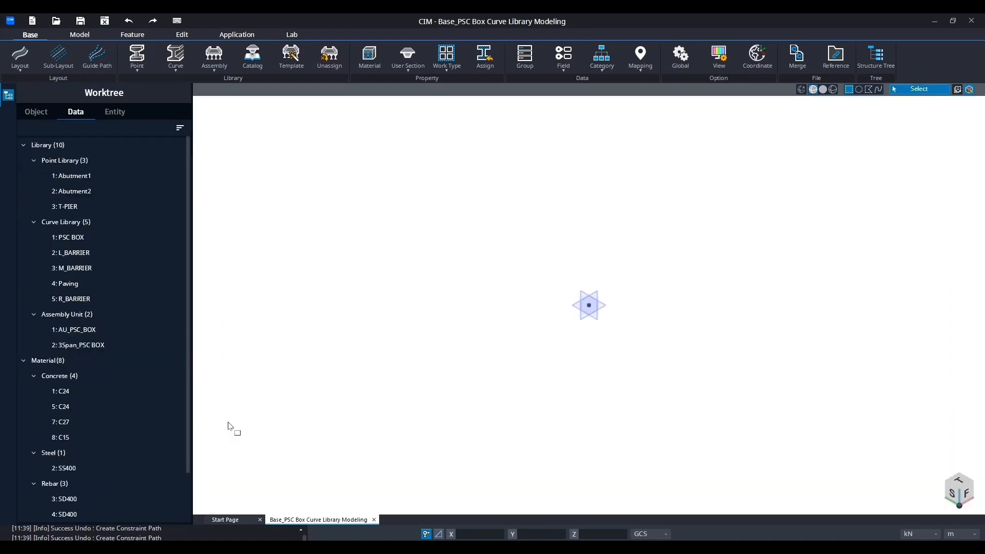
scroll(415, 358, down, 12)
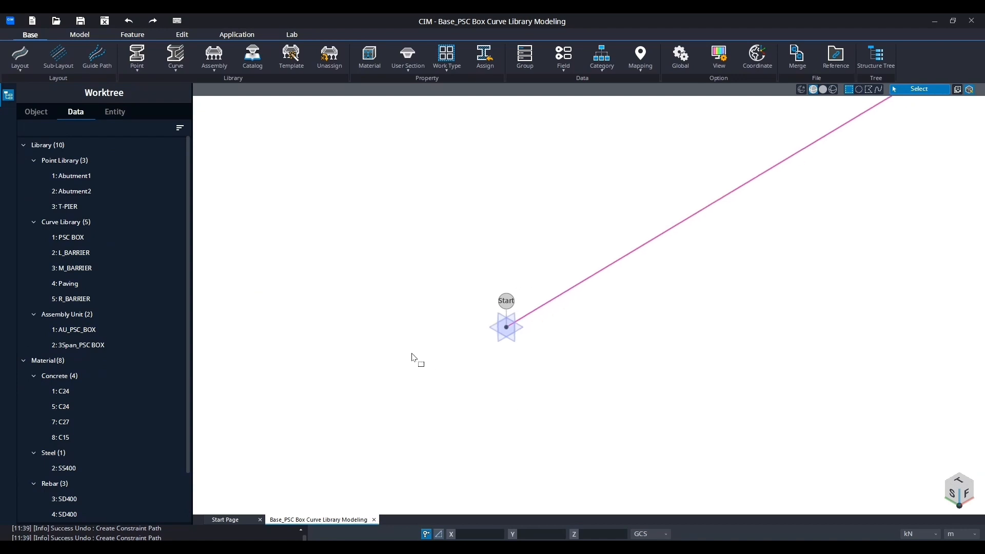
scroll(415, 358, down, 10)
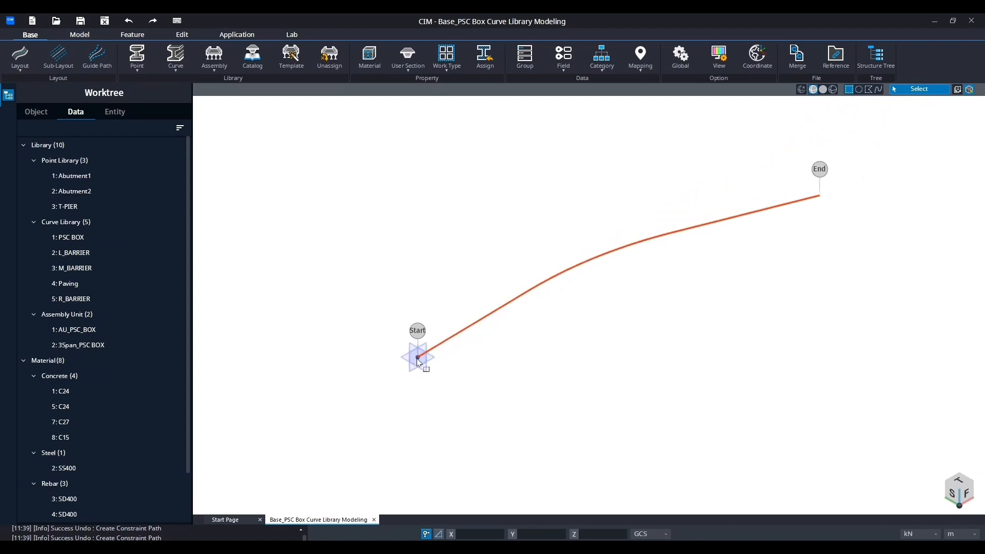
middle_drag(573, 304, 528, 325)
scroll(528, 325, up, 2)
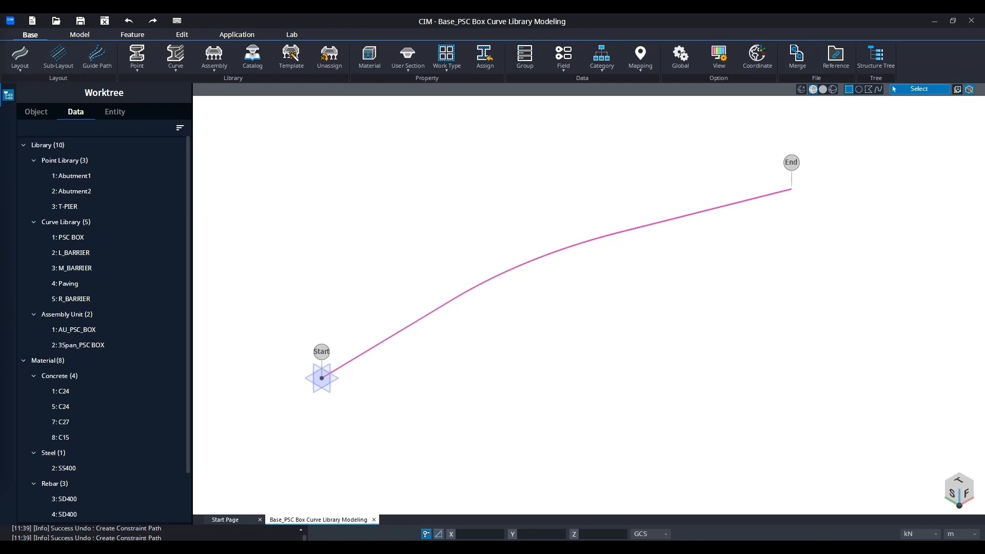
Start assigning an assembly unit, define its path as Whole Layout, and select the layout line
click(214, 58)
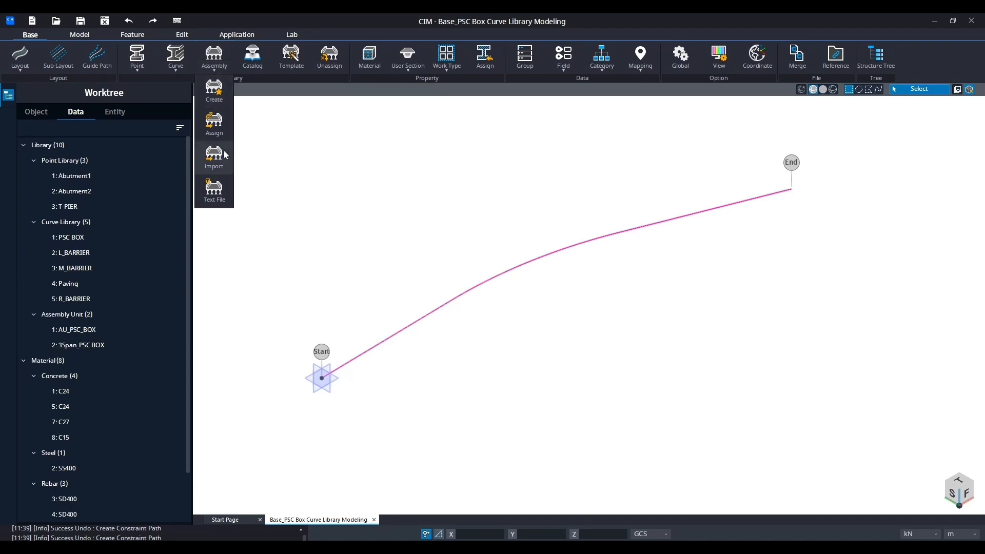
click(222, 132)
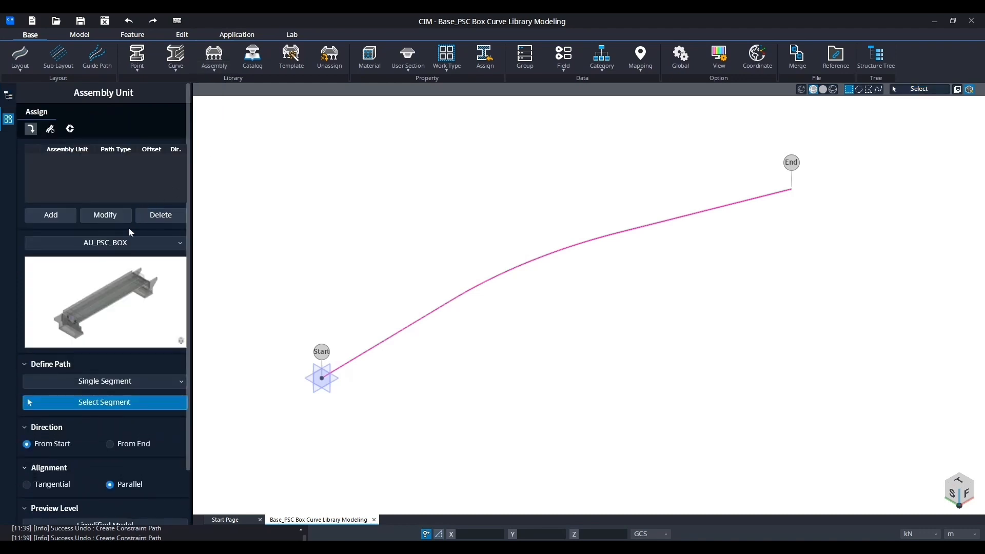
click(130, 381)
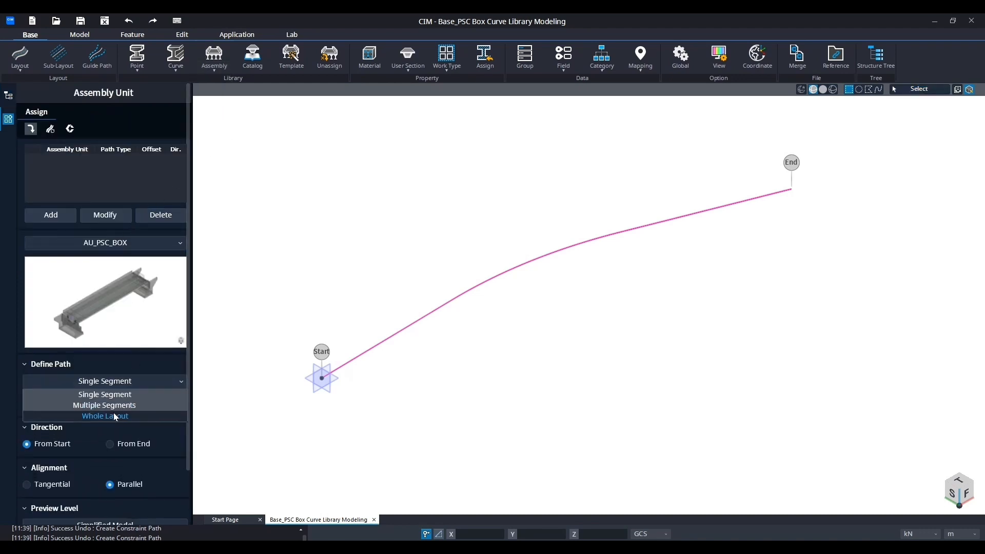
click(112, 413)
click(124, 405)
drag(501, 340, 424, 257)
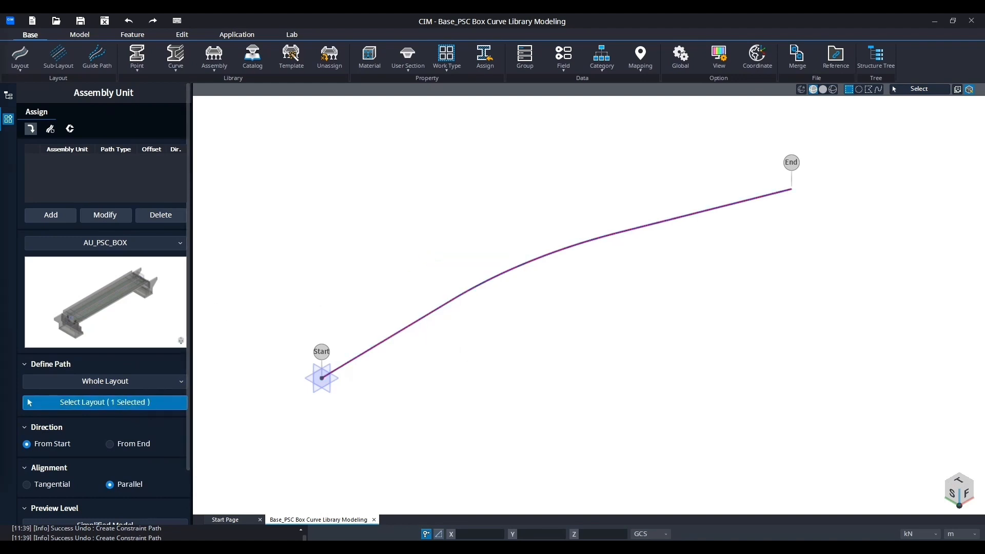
Assign the 3Span_PSC BOX unit to the reselected whole layout, running from the start with parallel alignment
scroll(100, 450, down, 2)
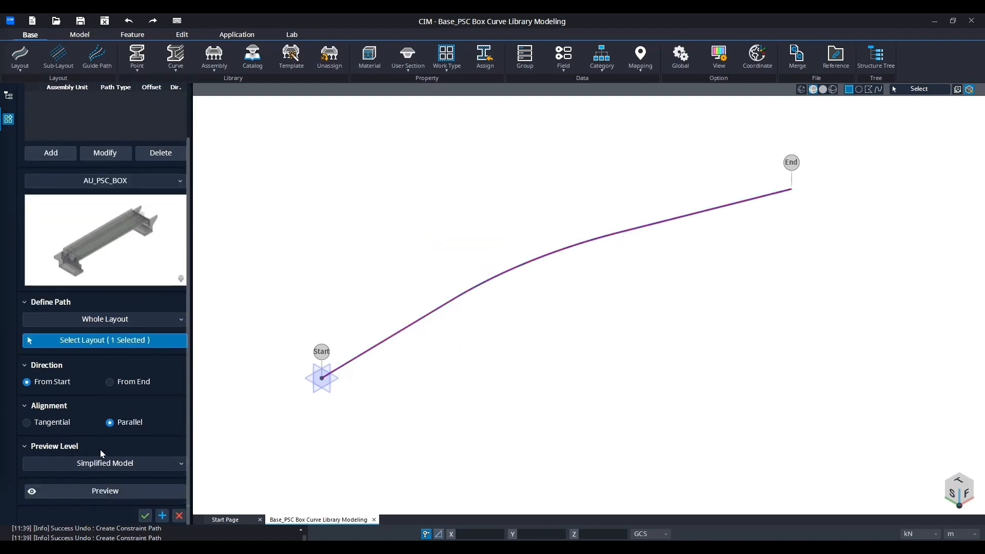
click(28, 423)
click(108, 181)
click(111, 206)
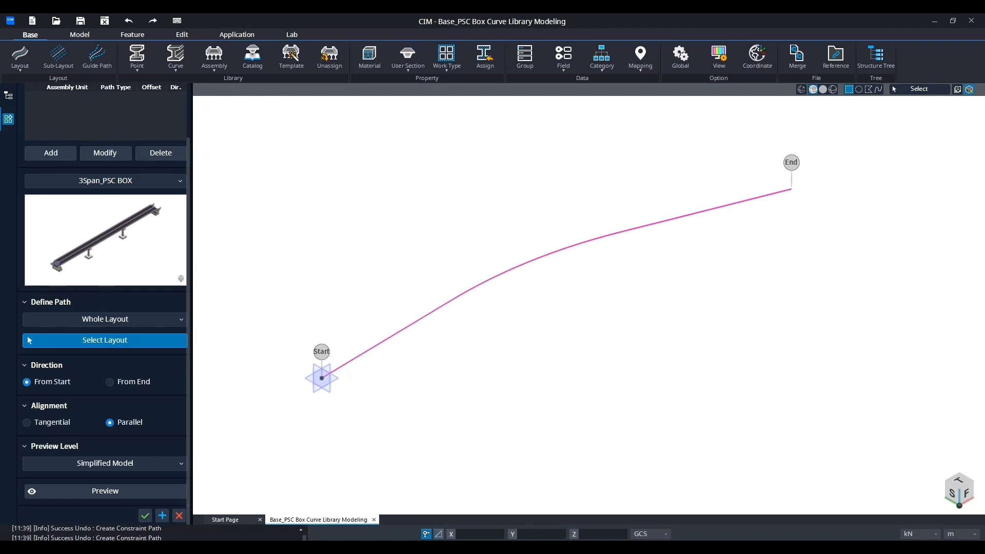
click(57, 156)
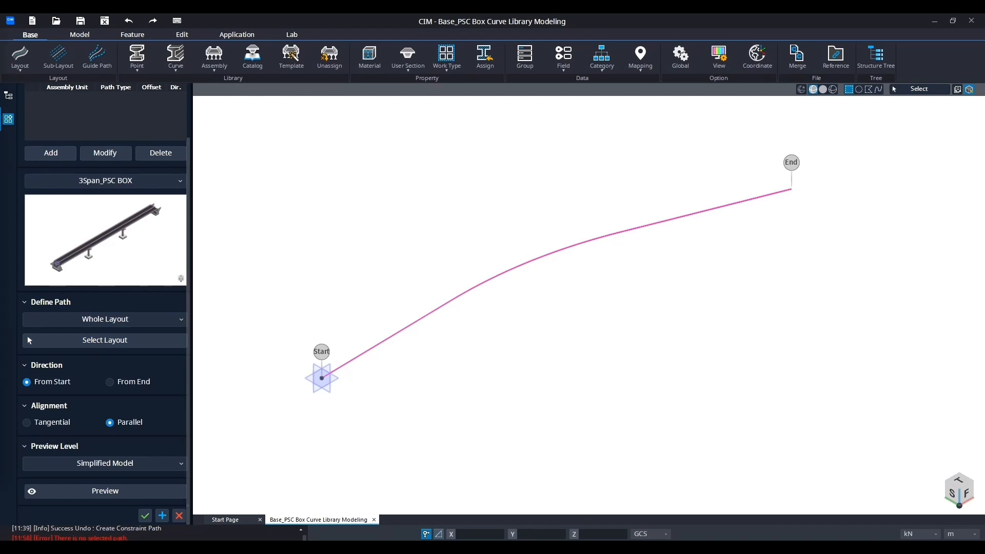
click(27, 335)
scroll(106, 244, up, 2)
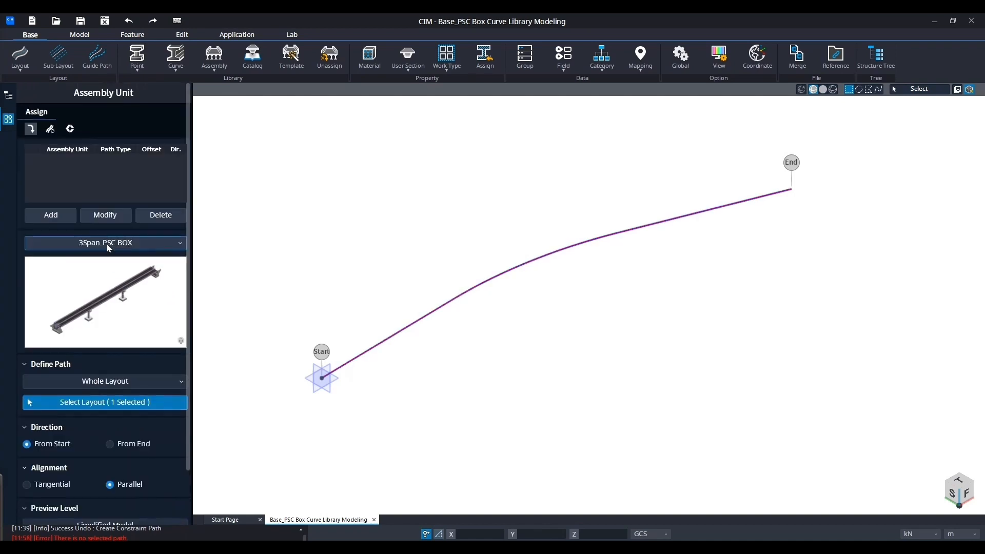
click(63, 215)
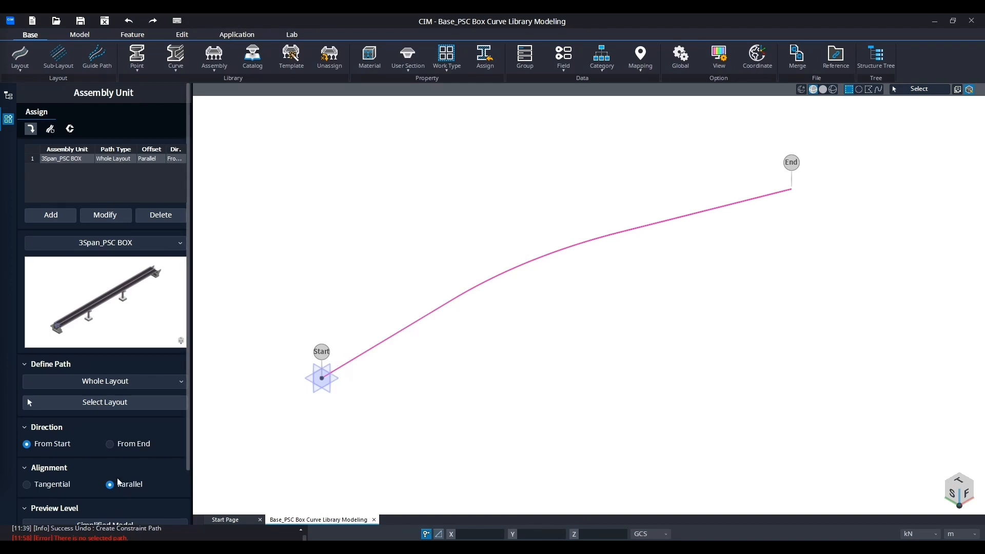
scroll(119, 482, down, 1)
click(145, 516)
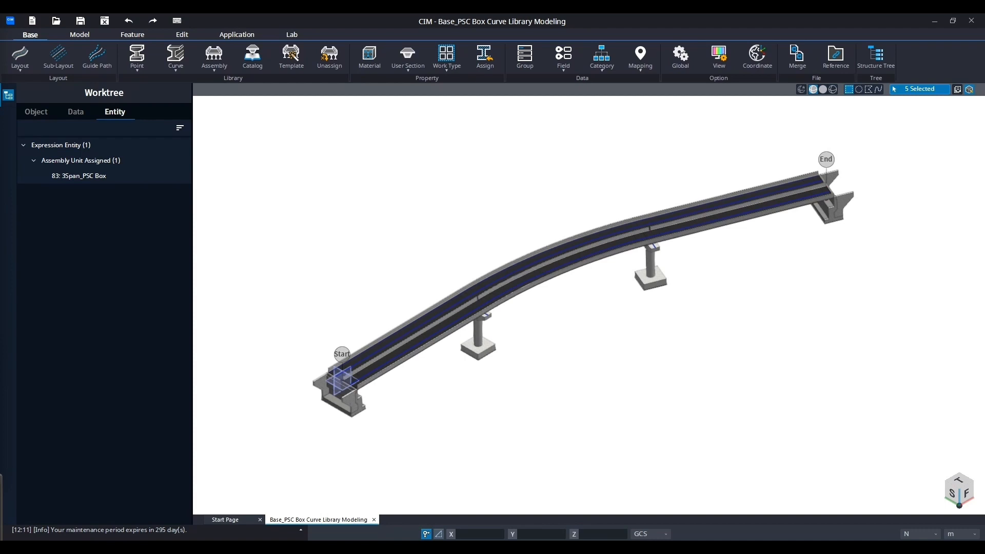
View the bridge placed on the layout and list the project's objects in the Worktree
middle_drag(377, 234, 352, 244)
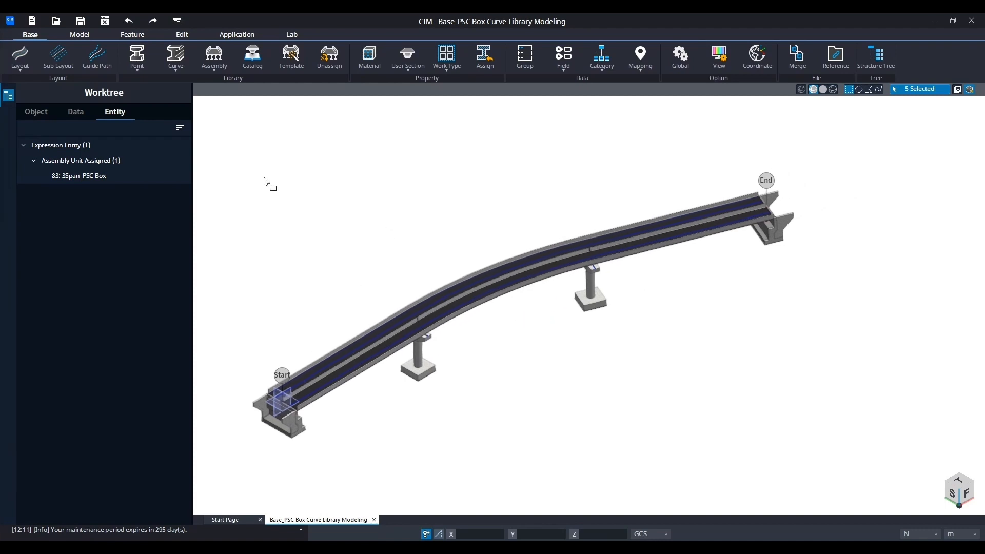
click(48, 116)
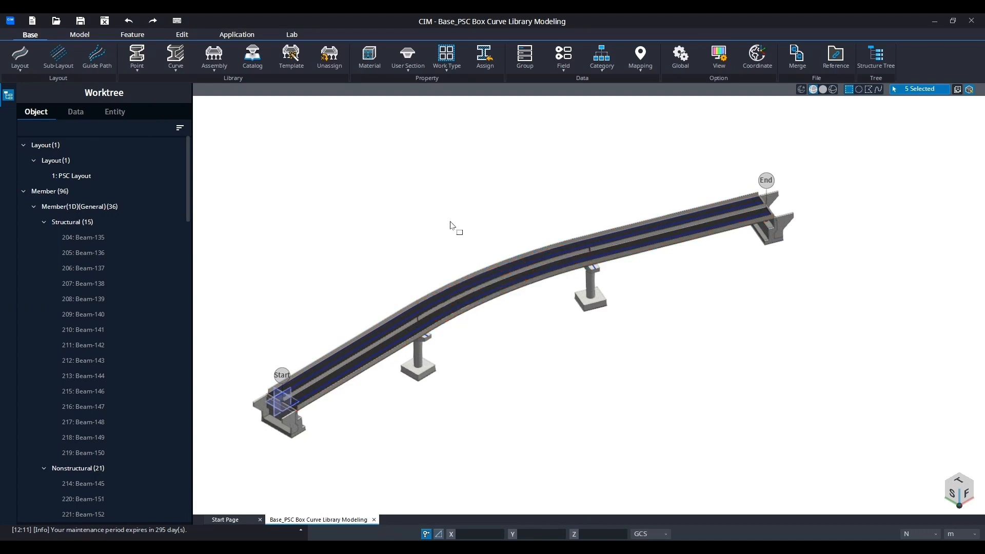
middle_drag(420, 230, 454, 213)
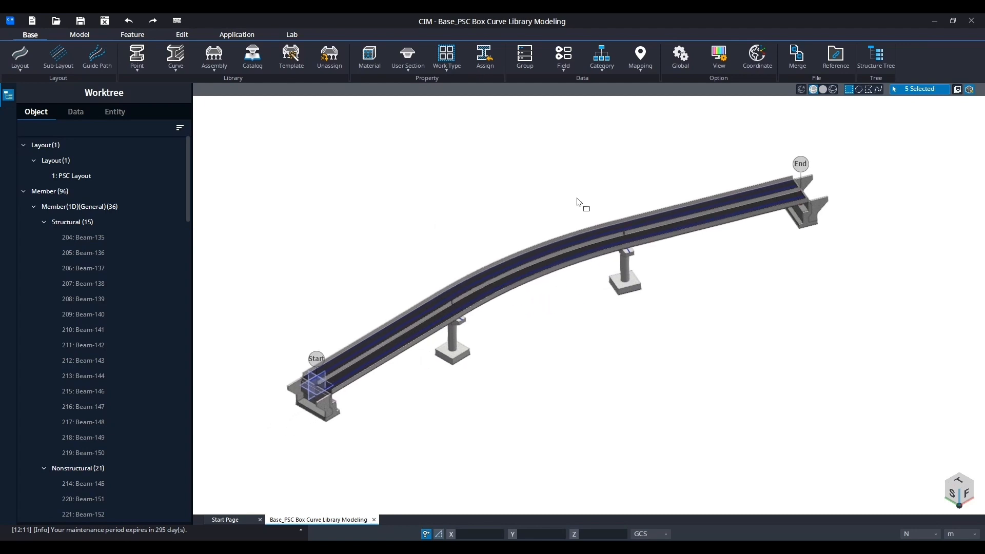
Set the concrete member transparency to Mono with a value of 0.2 in the view options and apply it
click(718, 64)
click(50, 113)
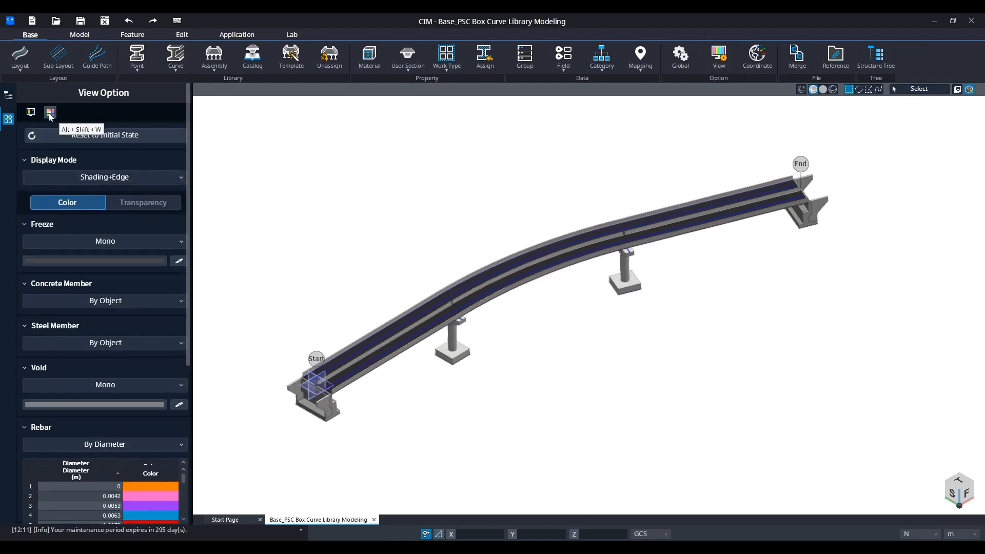
click(143, 202)
click(131, 305)
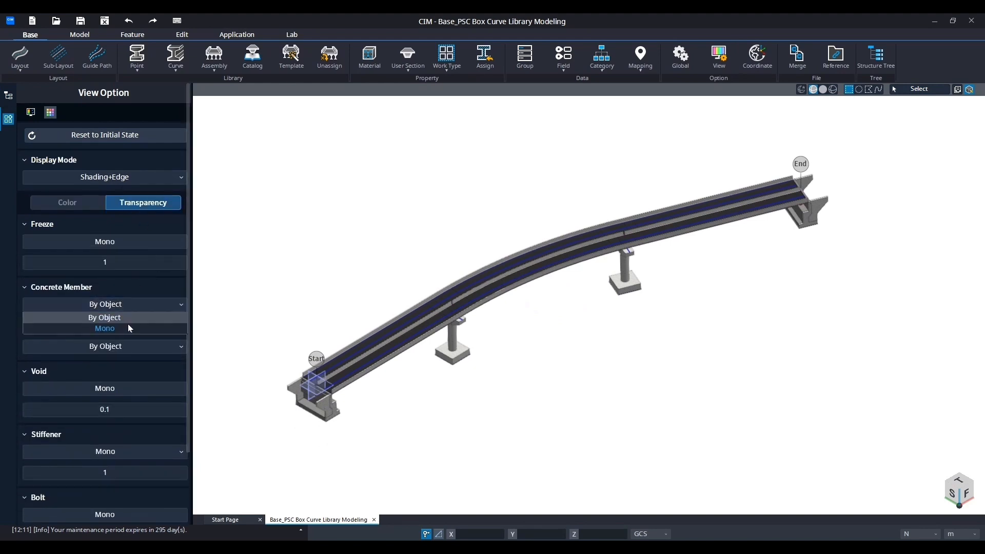
click(127, 325)
click(75, 328)
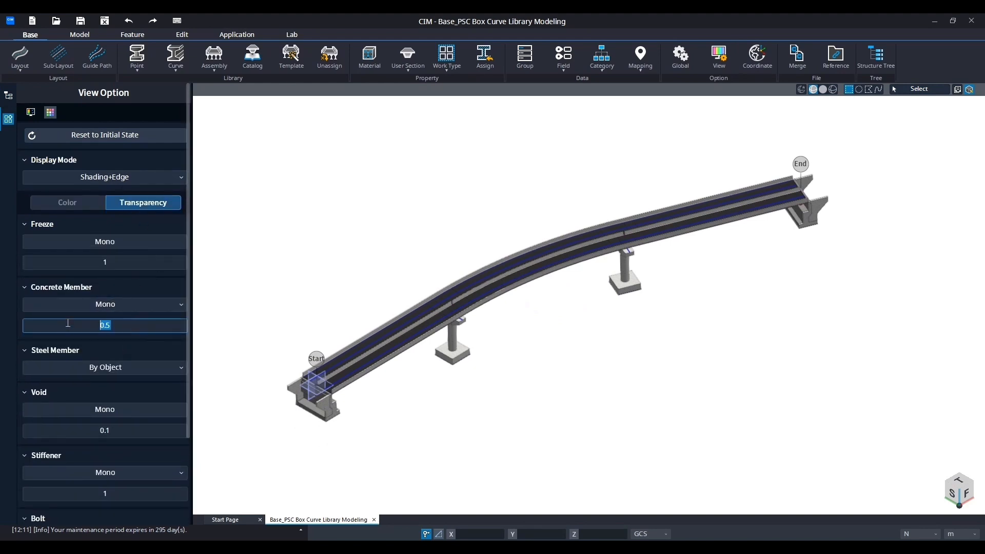
text(0.2)
scroll(180, 420, down, 3)
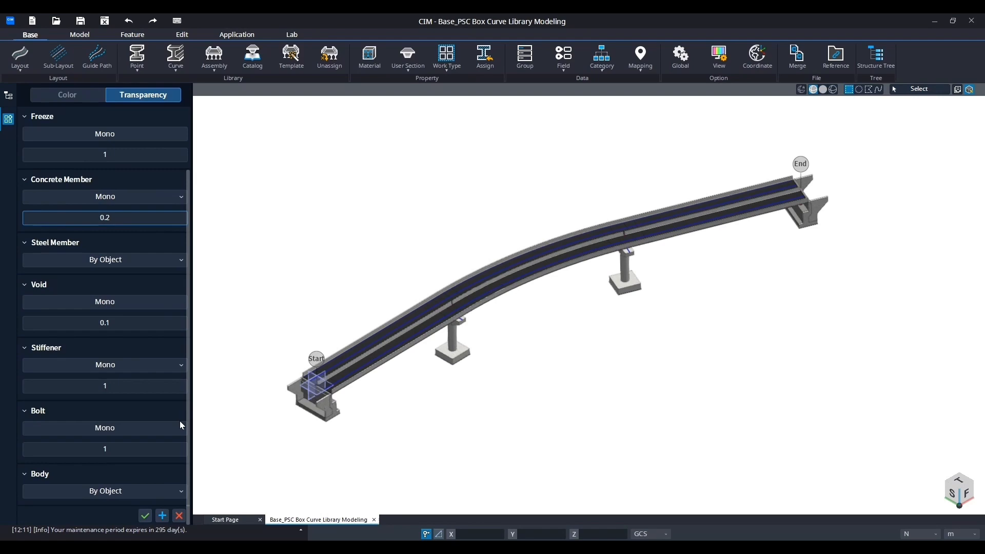
click(145, 515)
Inspect the transparent bridge's piers, start abutment and bearings up close and from the side
scroll(437, 350, up, 5)
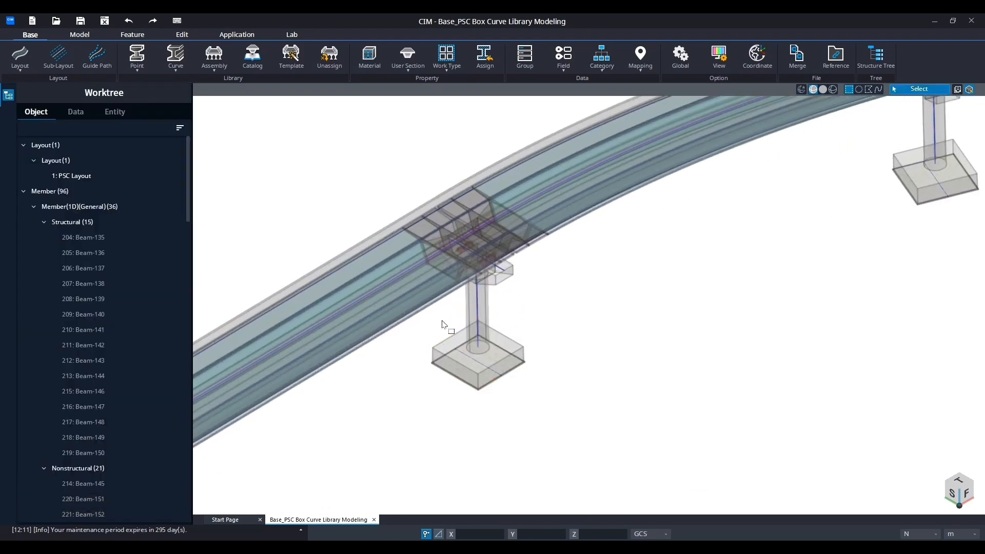
middle_drag(380, 377, 559, 277)
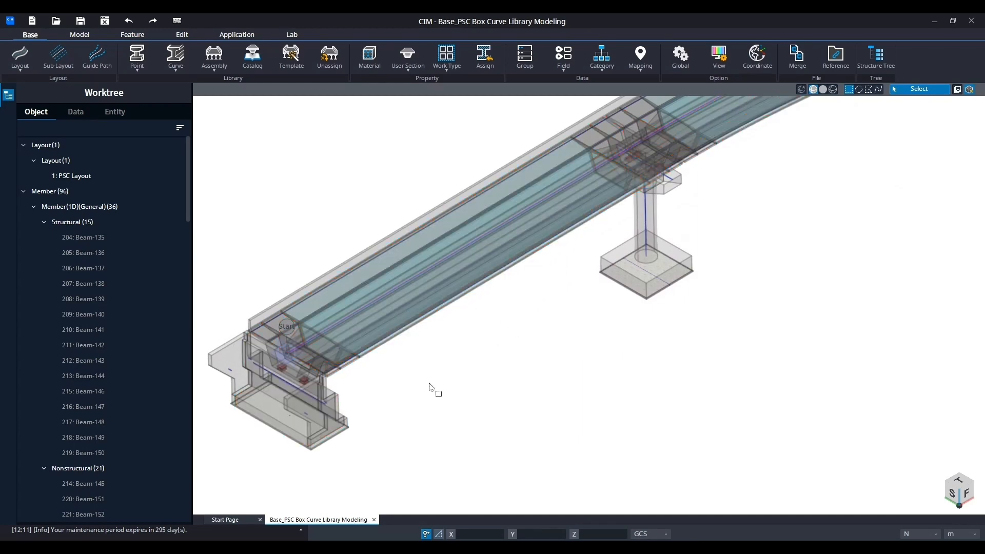
middle_drag(404, 390, 482, 358)
middle_drag(411, 217, 488, 178)
scroll(457, 300, up, 5)
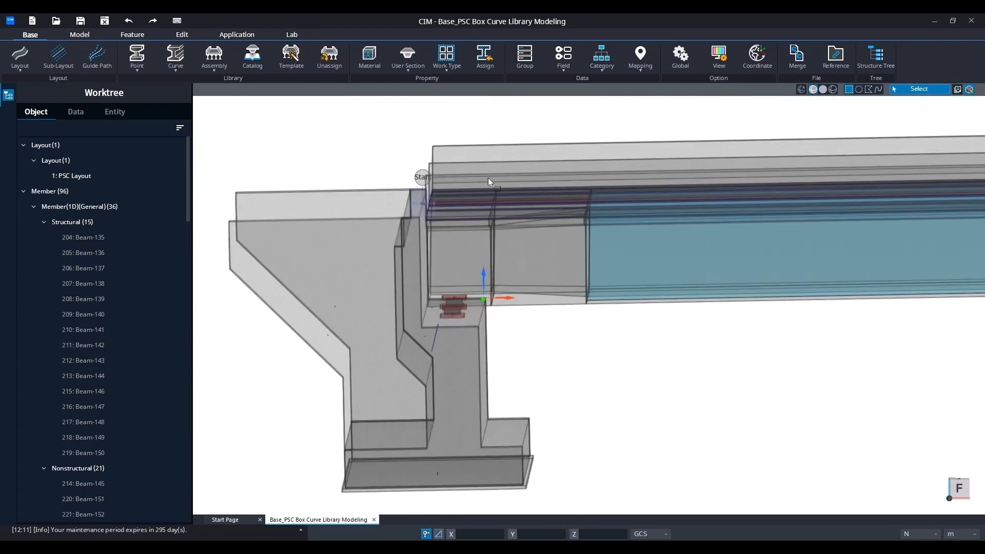
middle_click(665, 343)
click(645, 347)
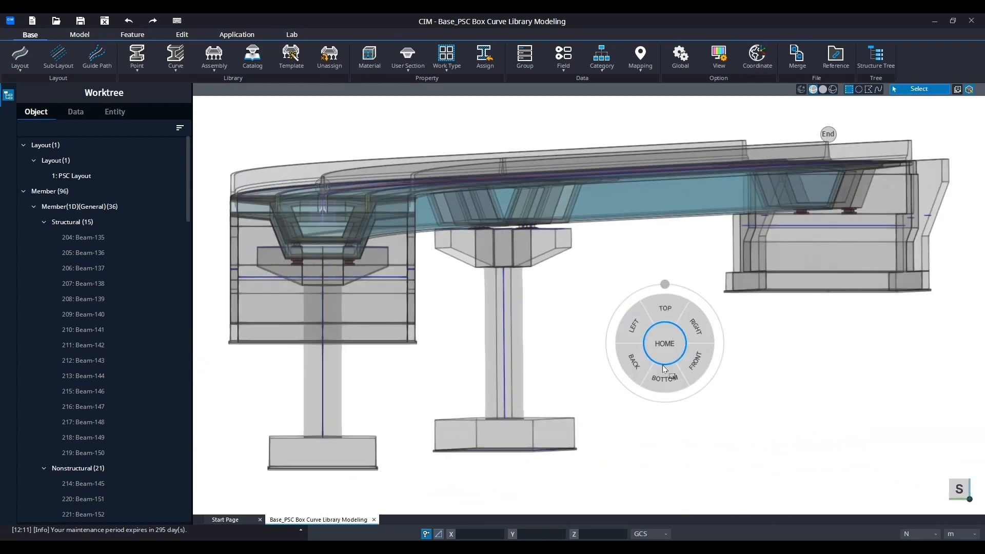
View the start abutment and the adjoining girder end up close from the front
click(688, 364)
middle_drag(319, 354, 454, 377)
scroll(378, 340, up, 10)
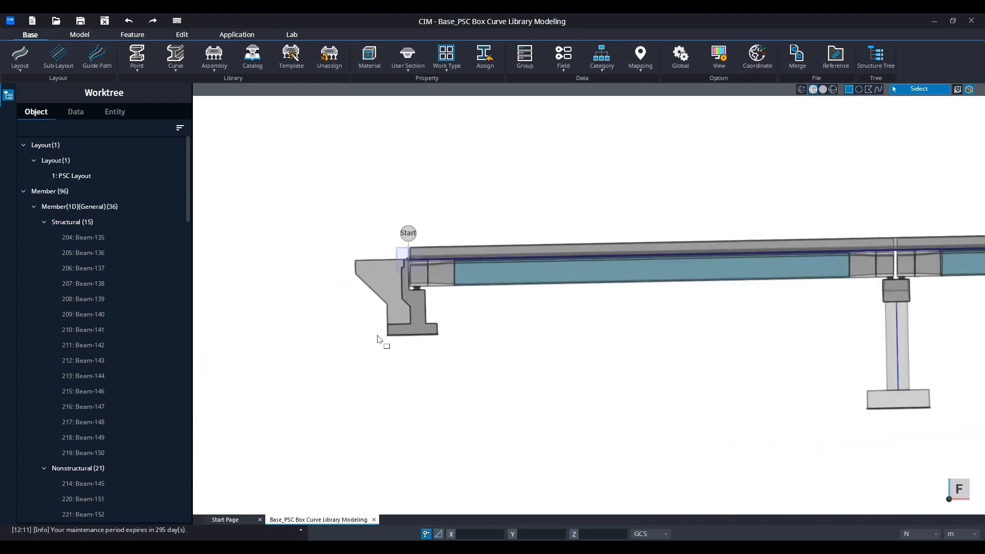
middle_drag(480, 269, 498, 311)
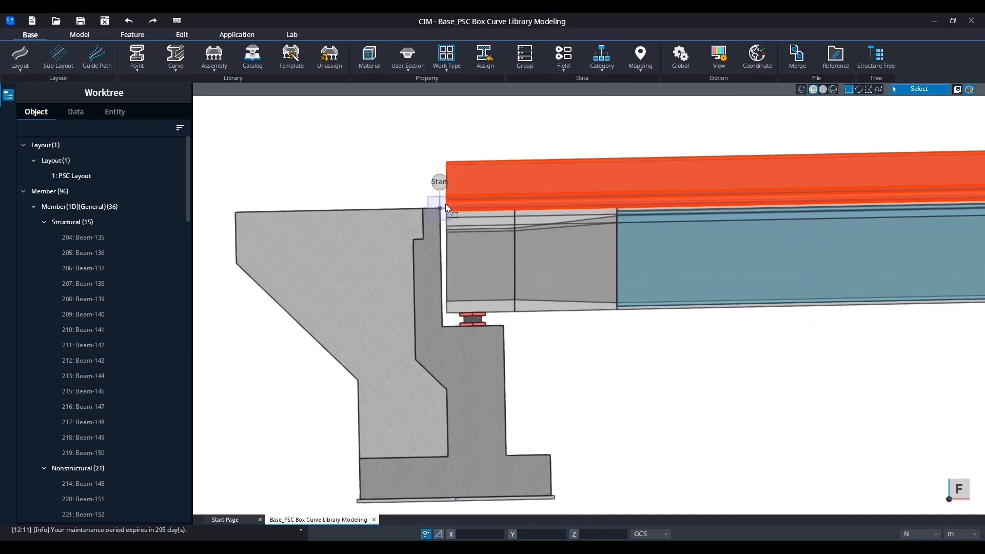
drag(424, 188, 521, 344)
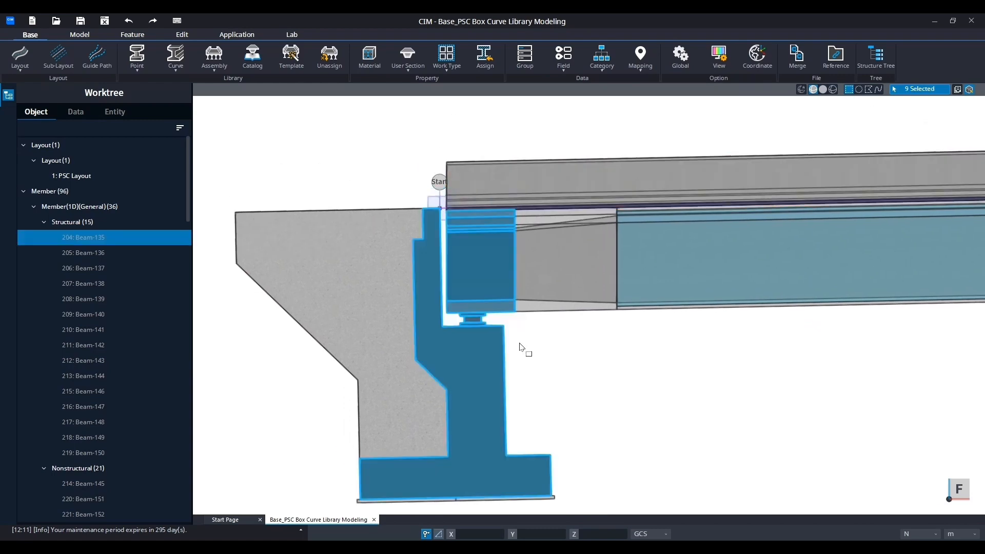
drag(532, 386, 434, 345)
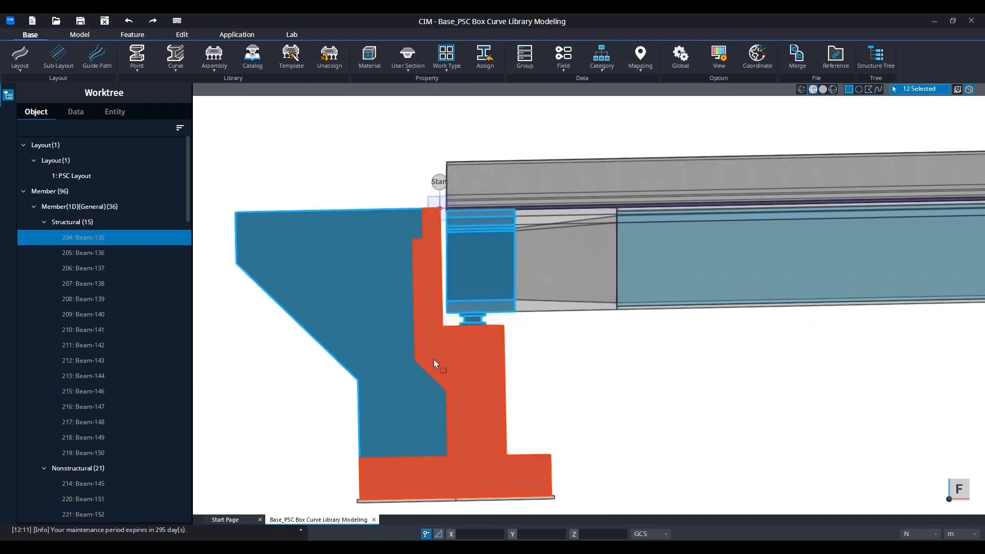
drag(619, 415, 313, 373)
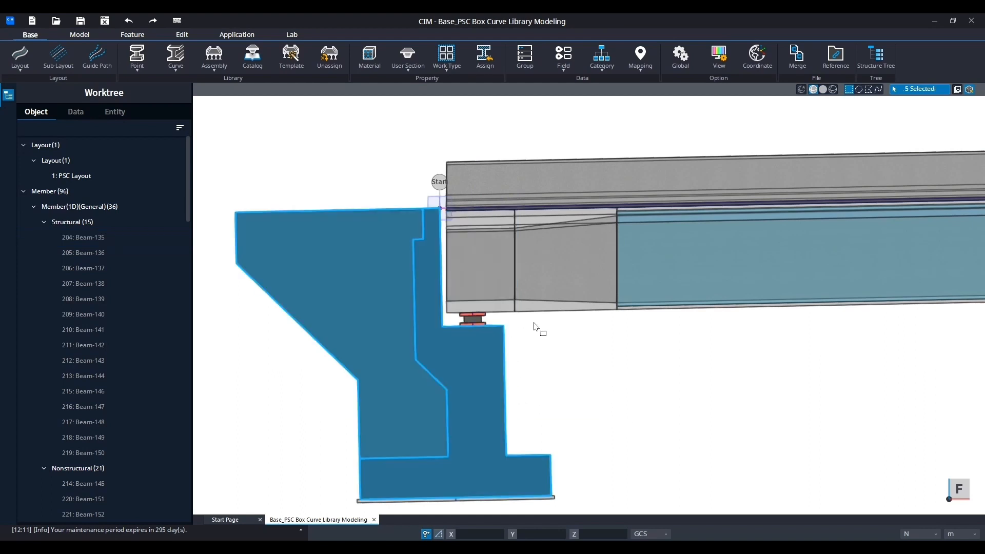
drag(504, 318, 463, 264)
Select the first girder segment, its bearings and the start abutment body, and show only these objects
drag(438, 146, 523, 345)
scroll(526, 353, down, 6)
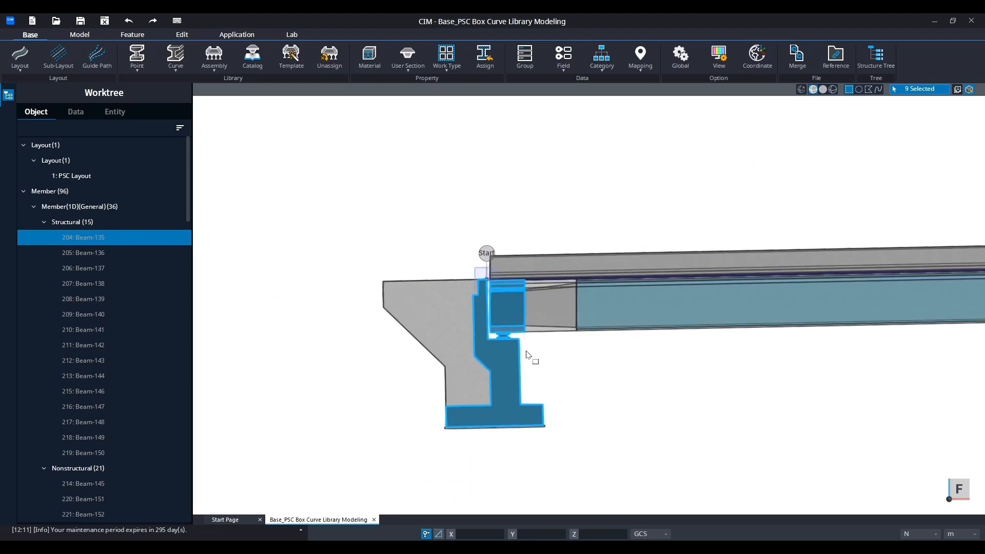
middle_drag(730, 357, 607, 355)
right_click(450, 362)
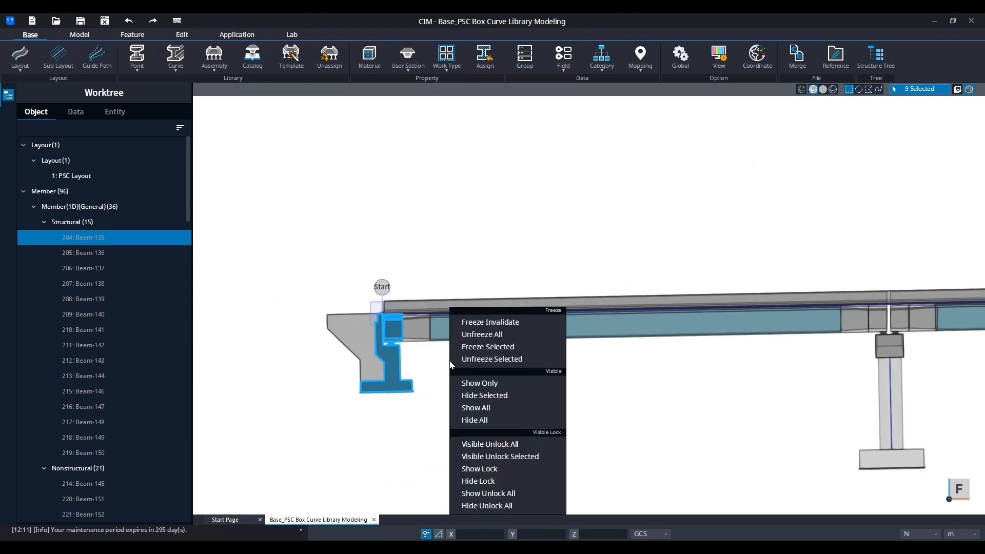
click(487, 383)
Hide the start abutment body beneath the isolated girder segment and its two bearings
scroll(411, 373, up, 2)
drag(484, 395, 328, 367)
right_click(484, 378)
click(522, 394)
middle_drag(459, 344, 599, 359)
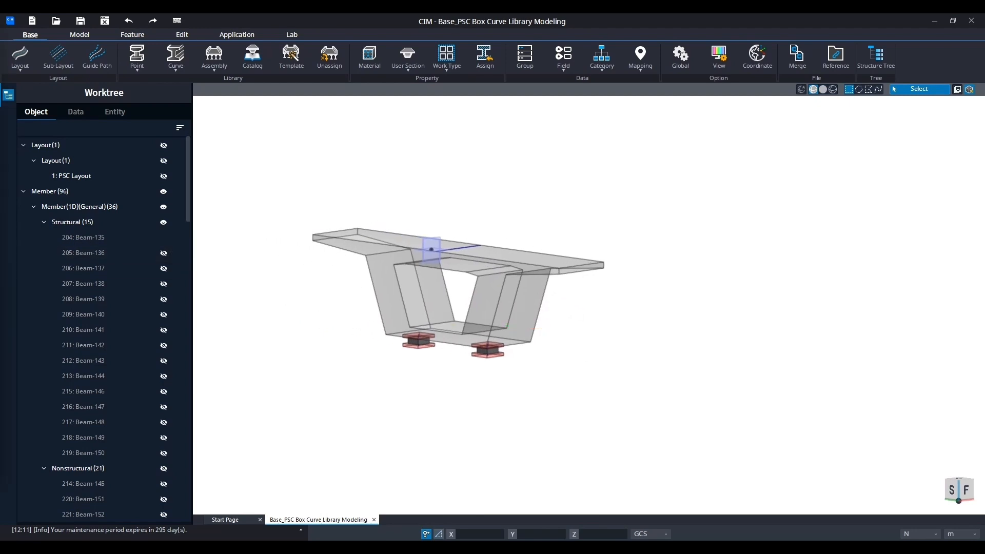
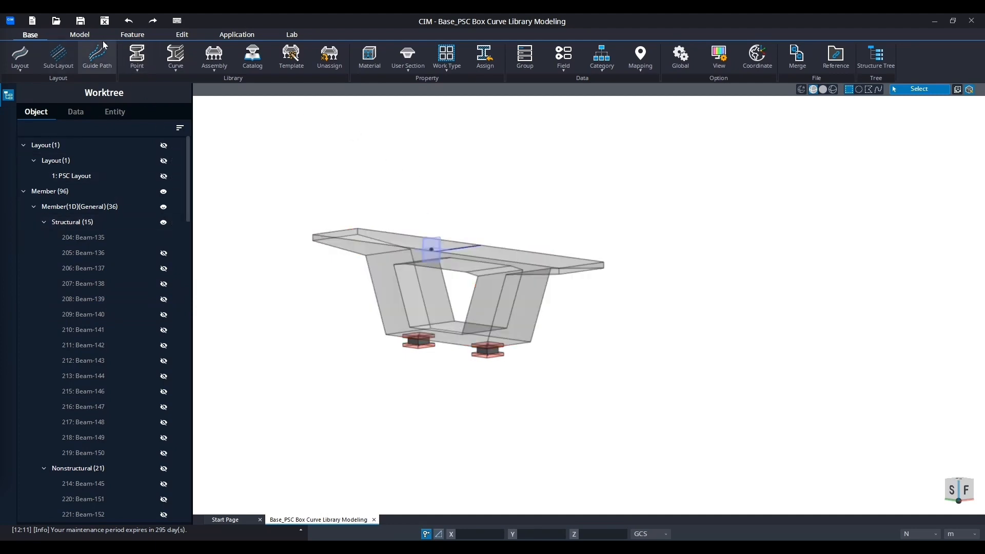
Start a Rigid Link boundary with the Vertex to 1D Member type
click(85, 38)
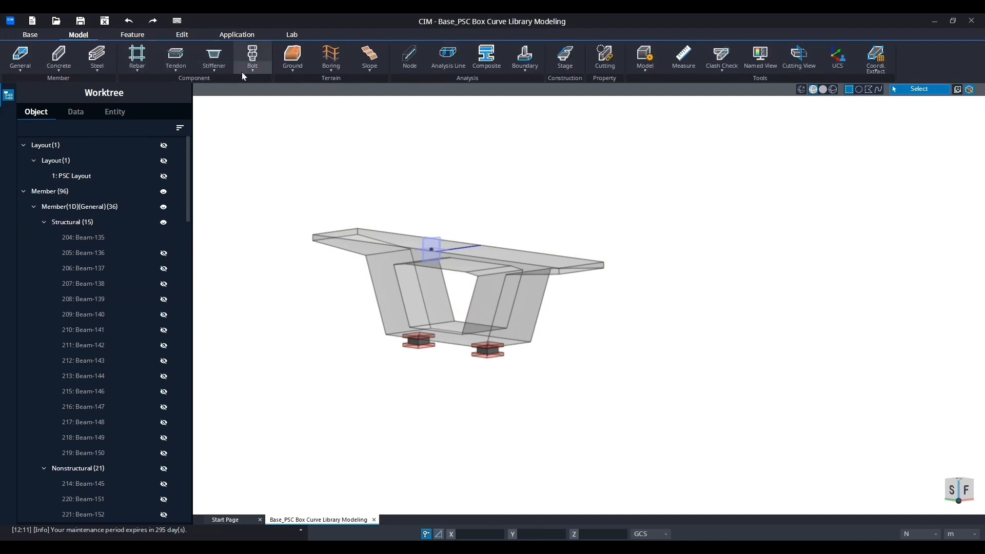
click(532, 65)
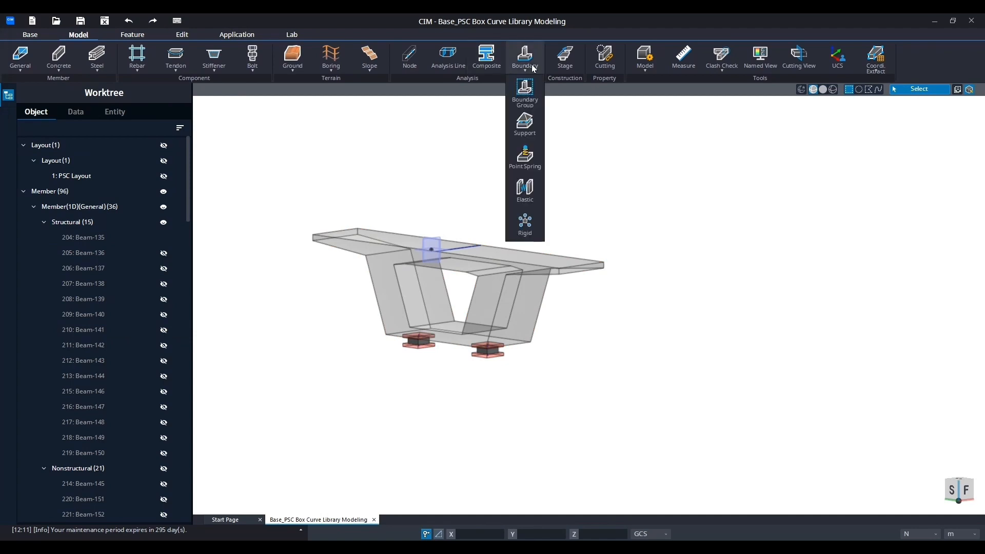
click(525, 225)
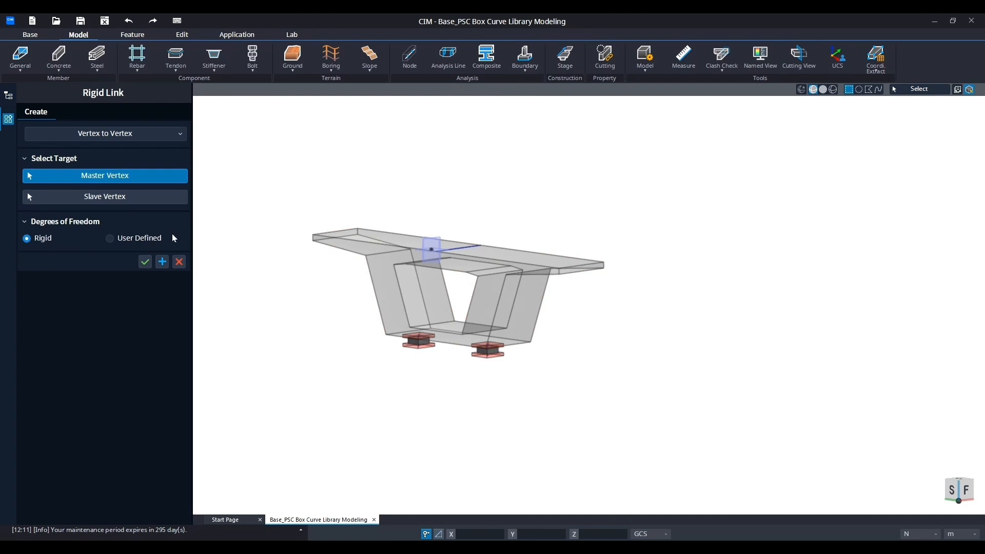
click(145, 134)
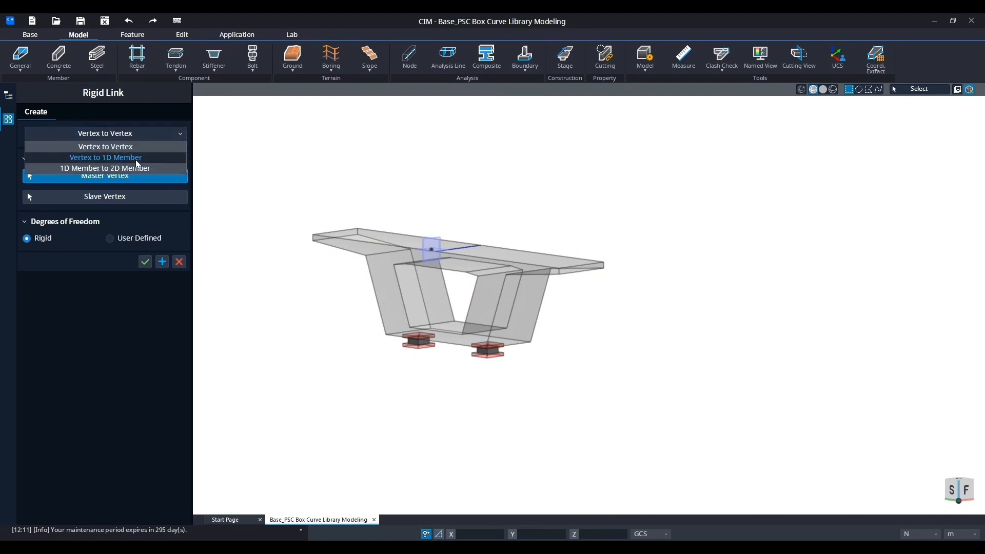
click(137, 159)
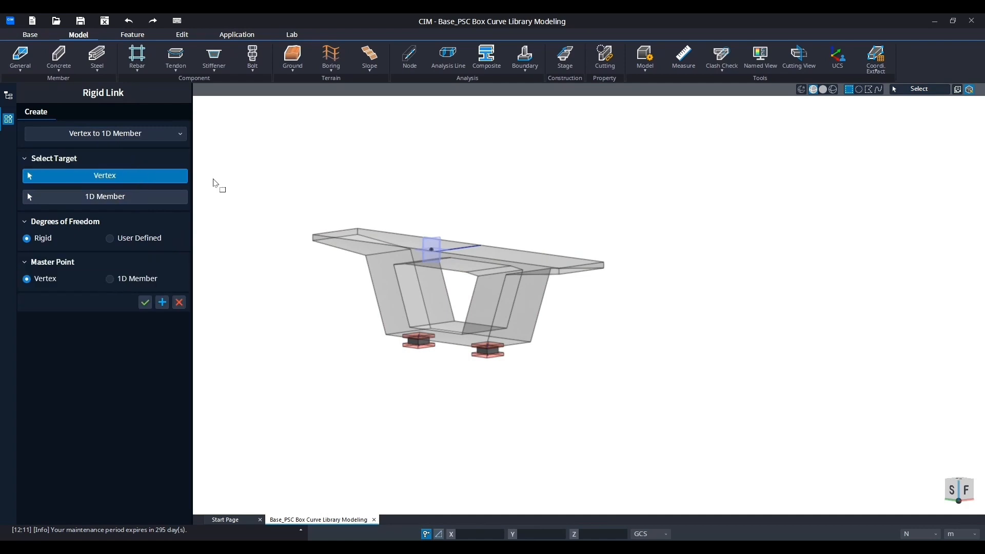
Create rigid links from the top vertices of both start bearings to the girder segment, with the vertex as master point
middle_drag(437, 197, 560, 231)
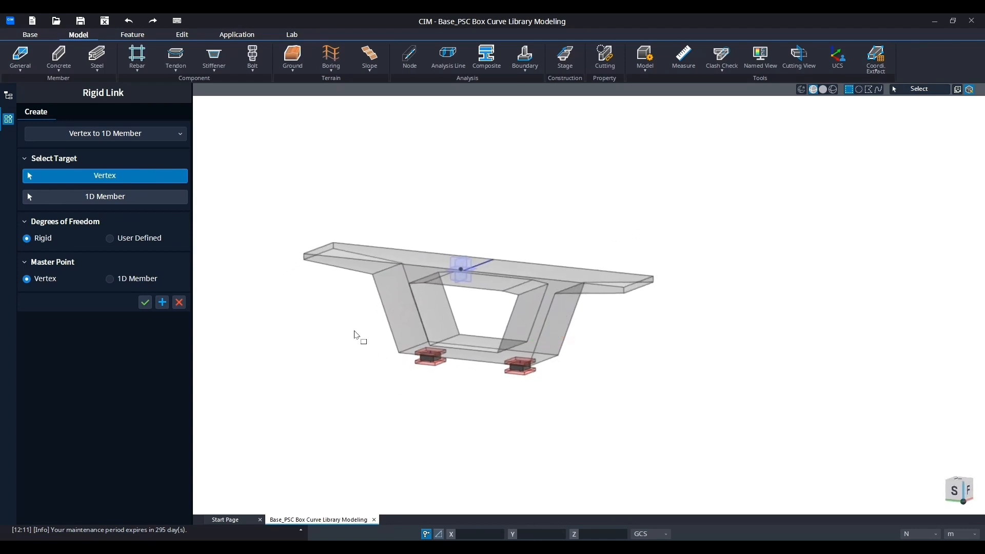
drag(354, 335, 474, 402)
key(Escape)
scroll(442, 355, up, 5)
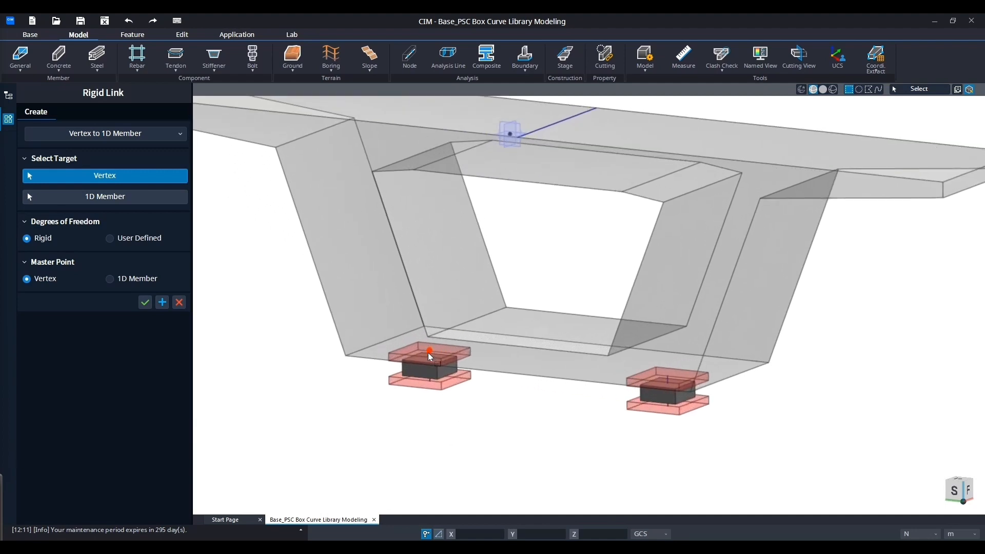
click(431, 355)
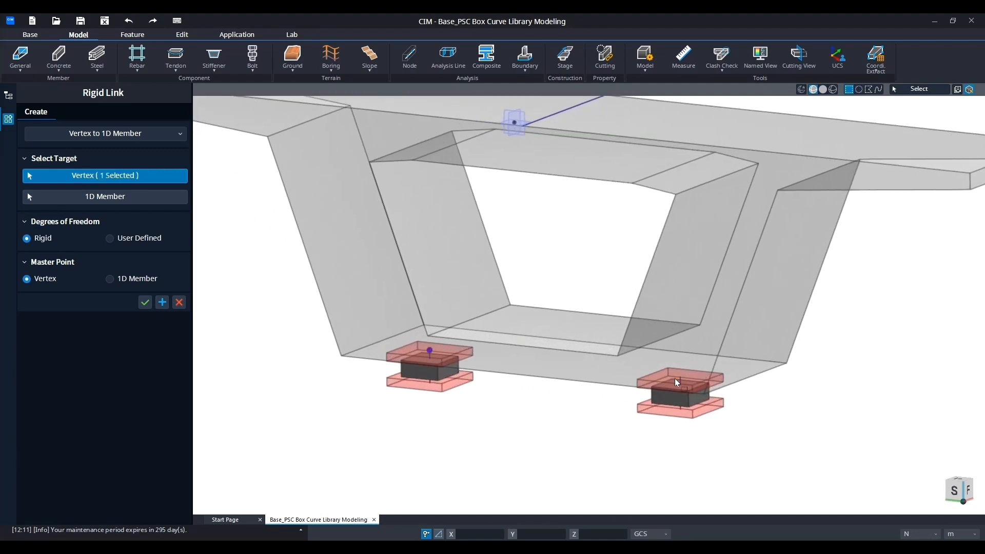
click(682, 381)
click(142, 196)
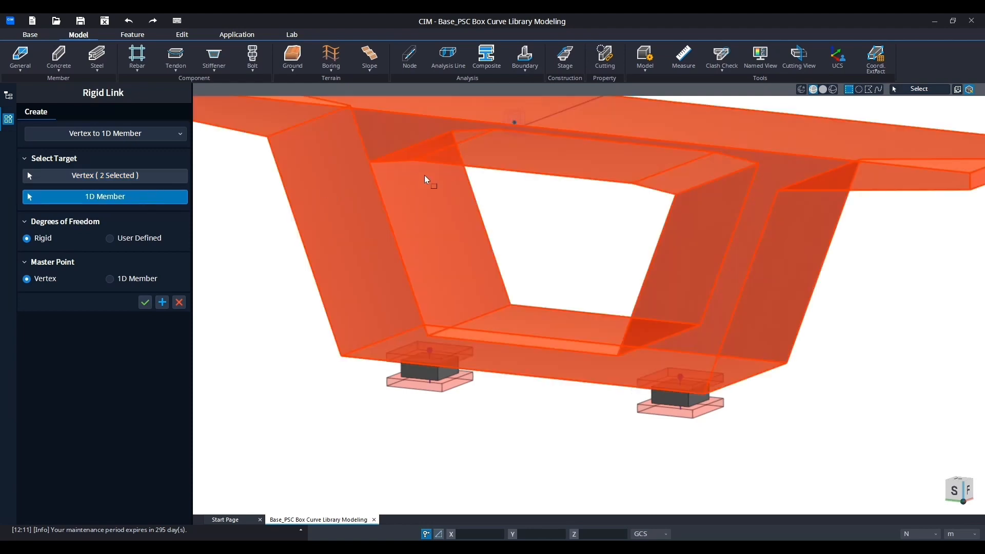
click(355, 183)
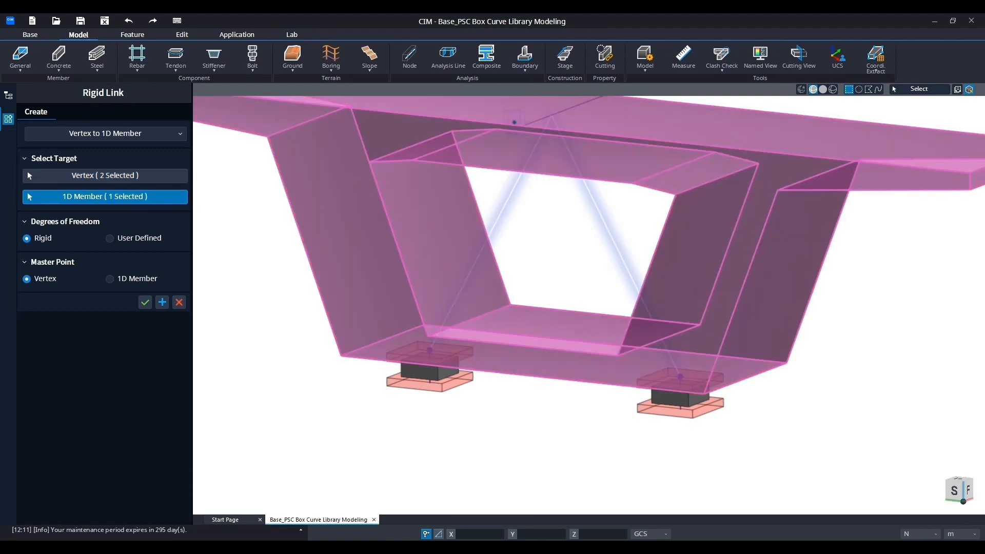
click(147, 304)
Show all objects of the bridge model again
scroll(338, 340, down, 5)
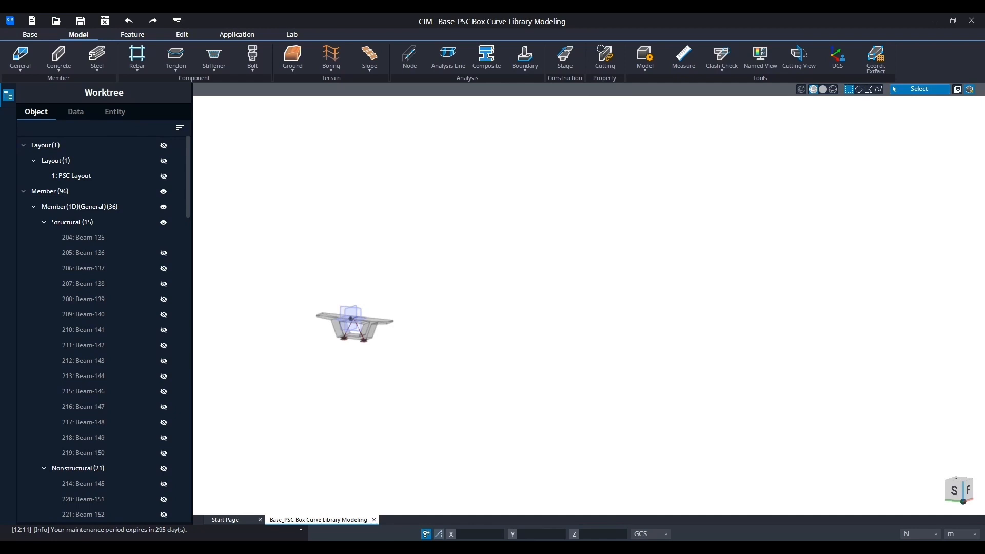
right_click(462, 246)
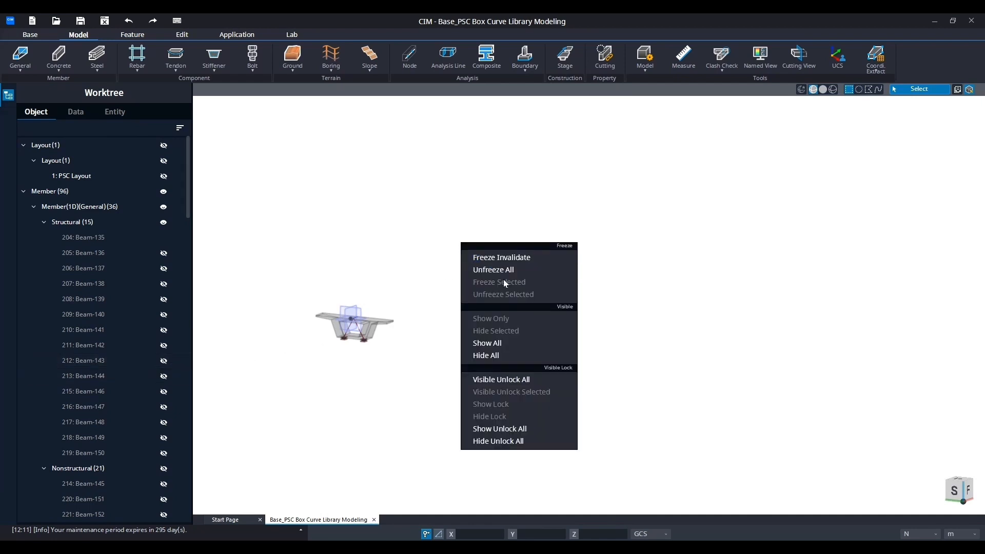
click(502, 343)
middle_drag(552, 344, 317, 386)
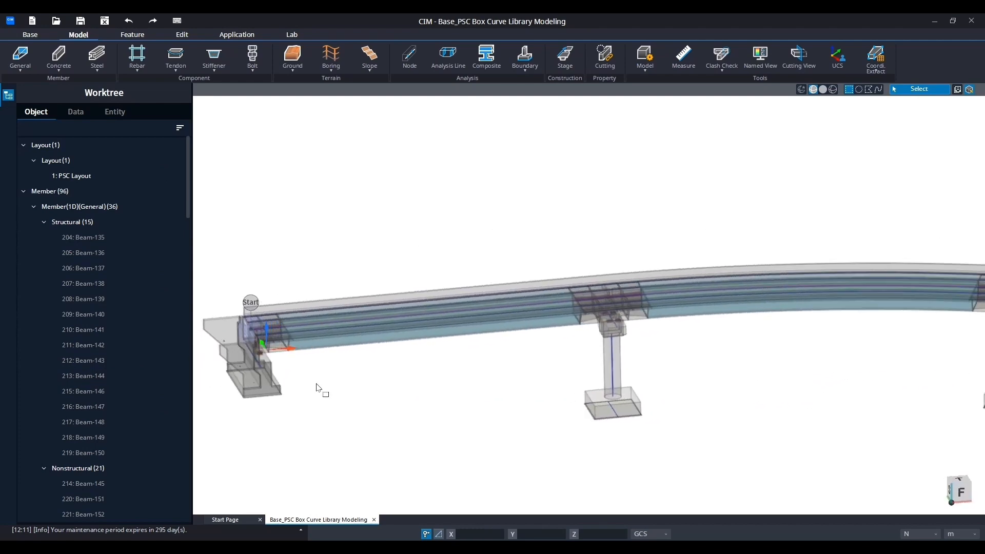
Select the two girder end segments, the bearings and the pier cap at the first pier in front view
middle_drag(561, 377, 445, 376)
scroll(494, 331, up, 5)
scroll(458, 334, up, 3)
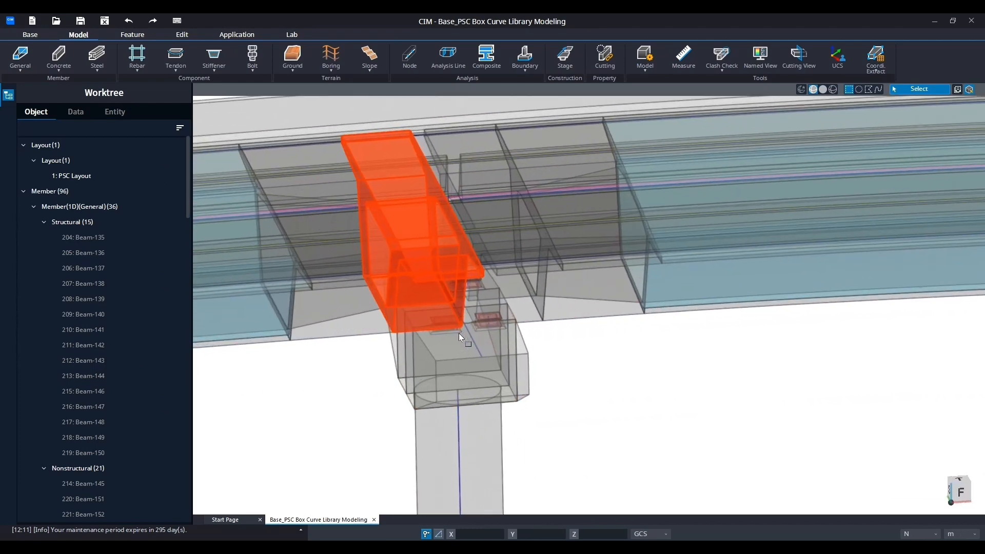
scroll(478, 329, down, 6)
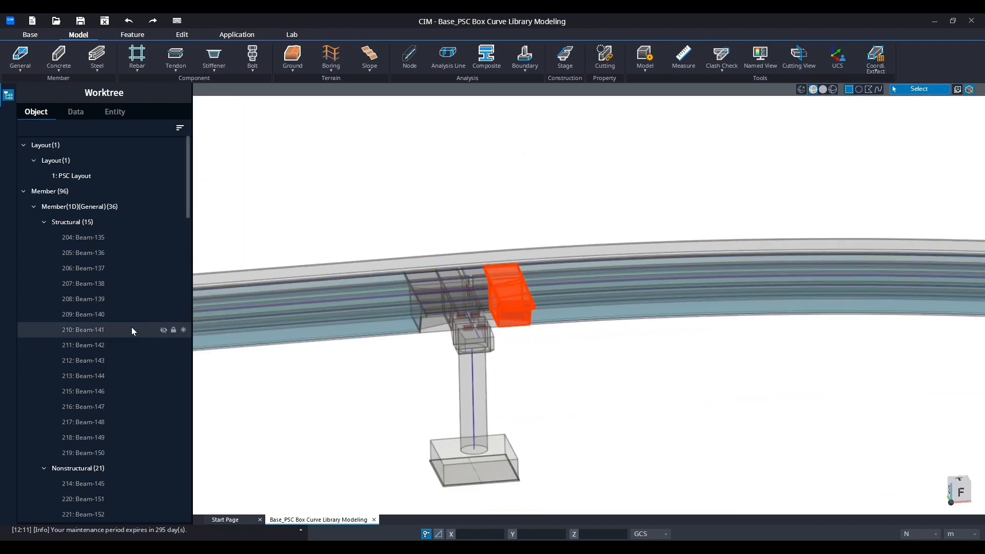
scroll(410, 314, up, 3)
middle_drag(579, 370, 534, 283)
drag(462, 260, 575, 414)
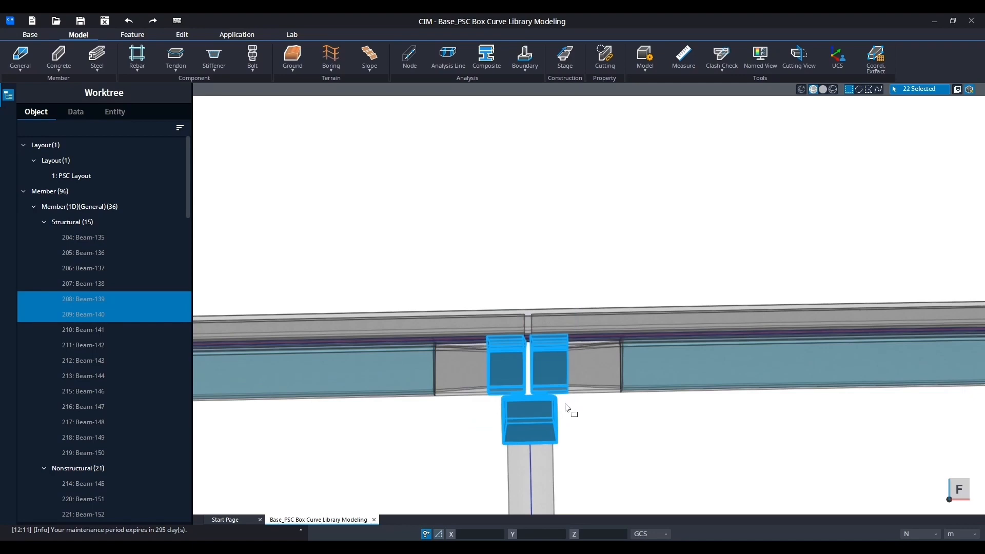
scroll(541, 399, up, 5)
scroll(574, 416, down, 5)
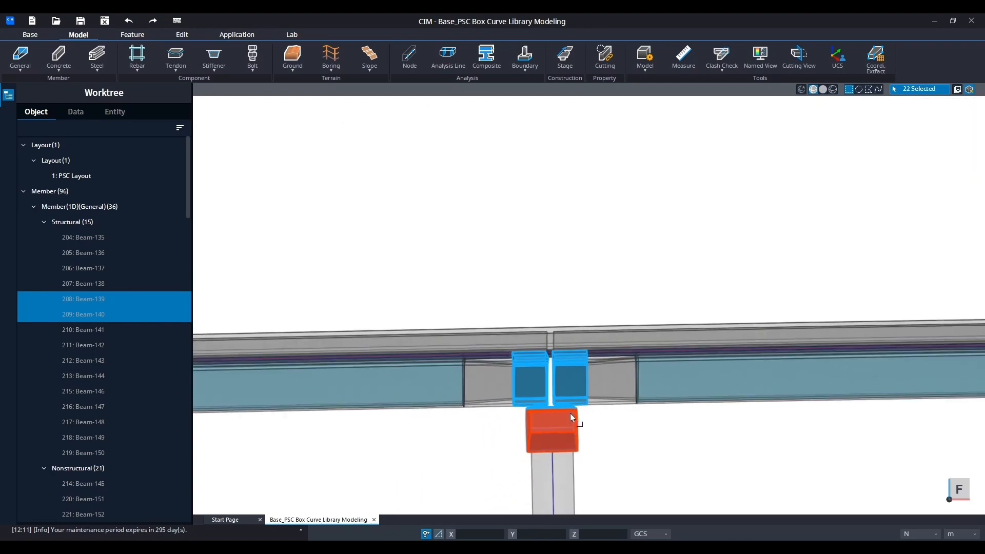
Add the two girder end segments, bearings and pier cap at the second pier to the selection
middle_drag(678, 425, 319, 364)
scroll(328, 362, down, 3)
middle_drag(661, 381, 509, 377)
scroll(560, 358, up, 3)
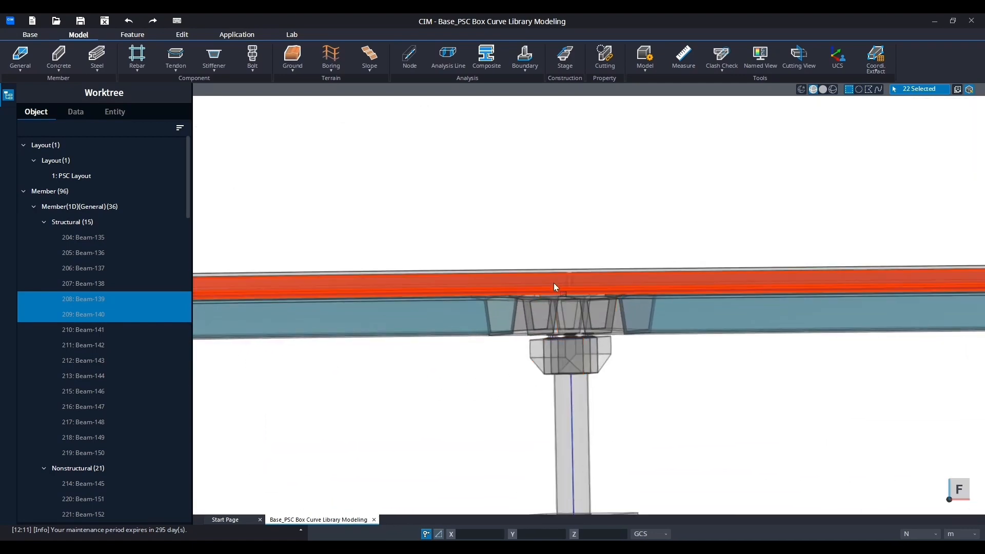
ctrl+middle_drag(596, 246, 673, 220)
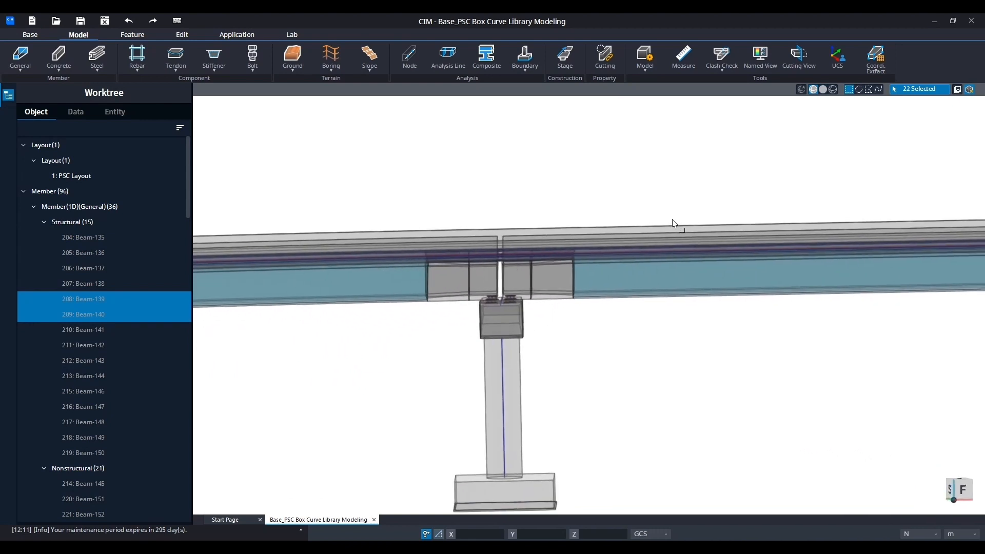
drag(456, 206, 507, 286)
drag(541, 359, 542, 359)
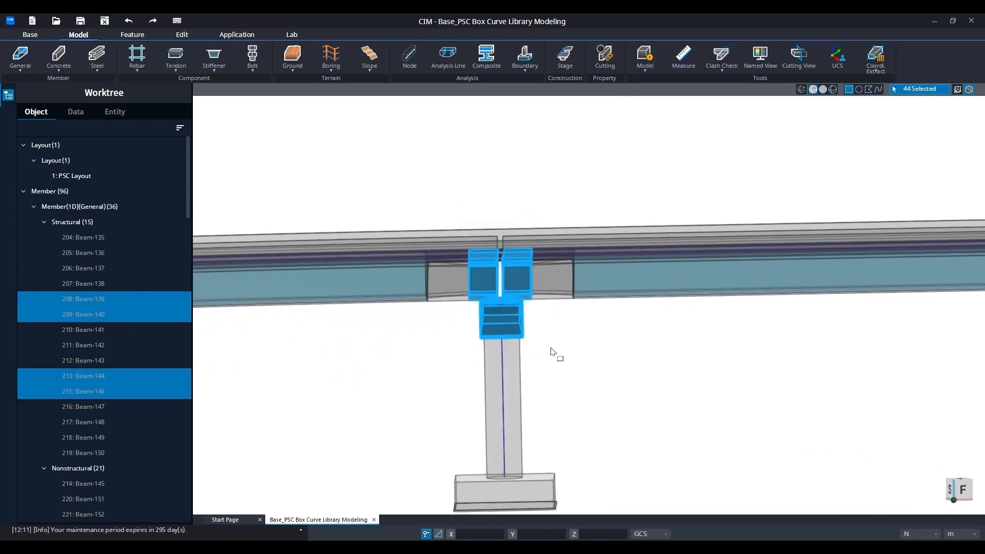
Add the last girder segment, its bearings and the end abutment body to the selection, and show only the selected objects
scroll(572, 347, down, 5)
scroll(662, 363, up, 5)
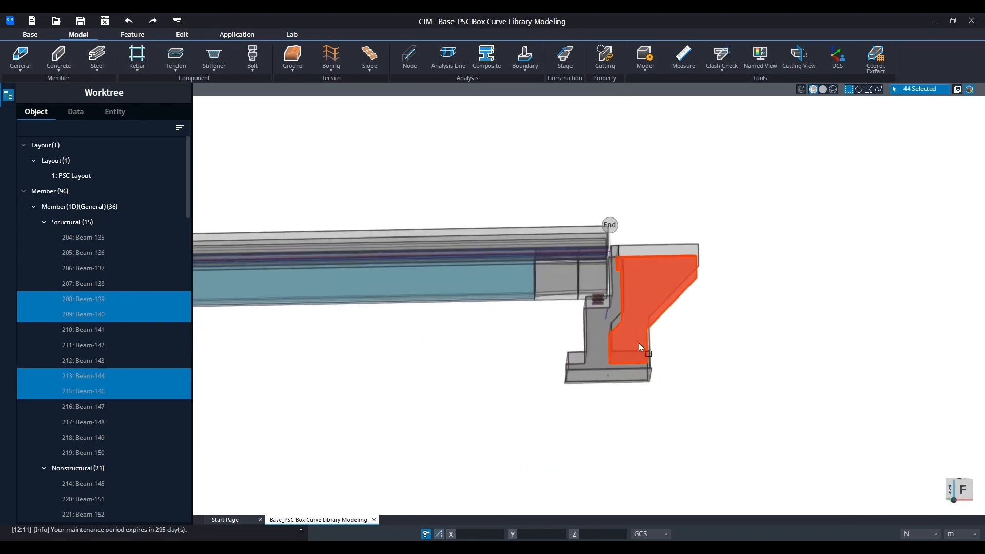
drag(562, 197, 622, 318)
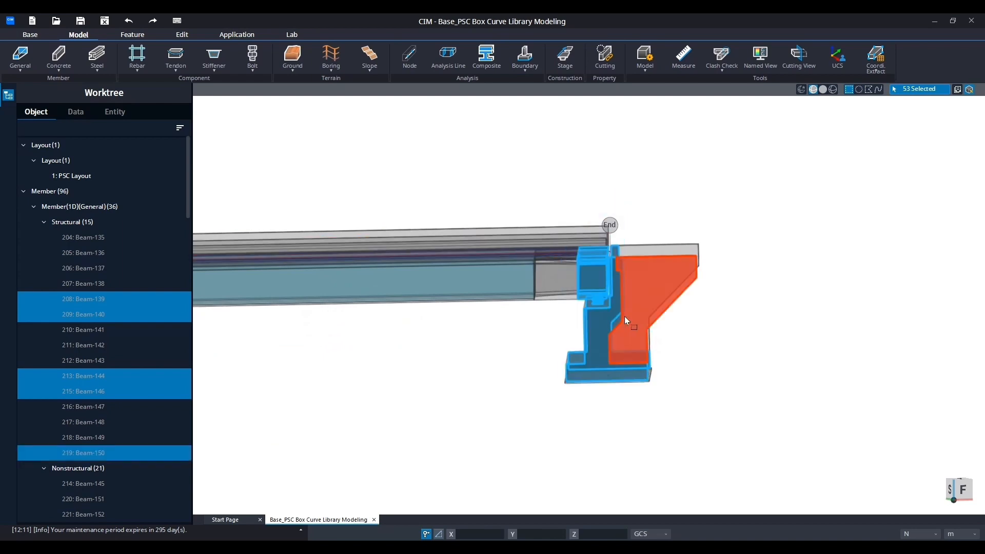
scroll(700, 340, down, 5)
scroll(602, 301, up, 3)
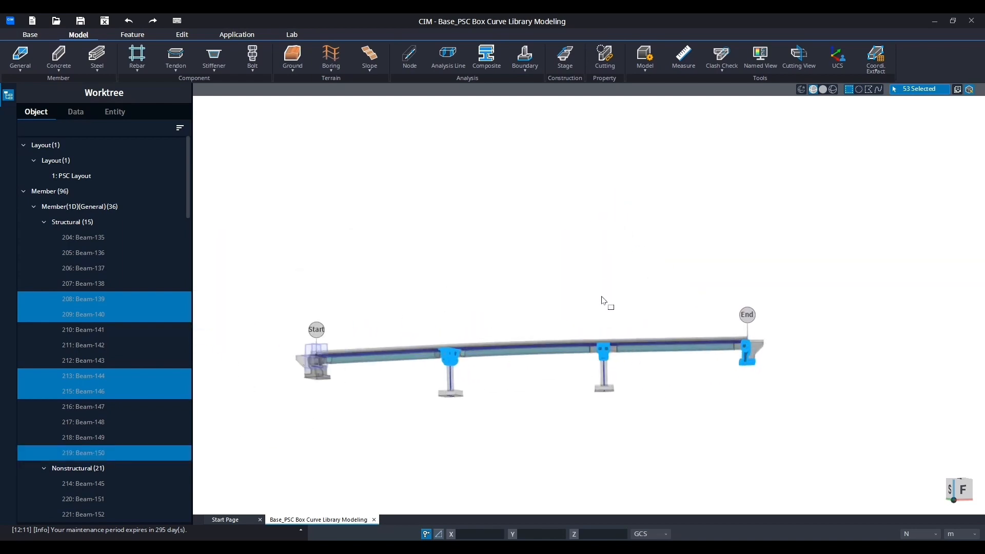
right_click(602, 301)
click(629, 374)
Select the end abutment body and both pier caps, and hide them so only girder segments and bearings are shown
scroll(769, 374, up, 2)
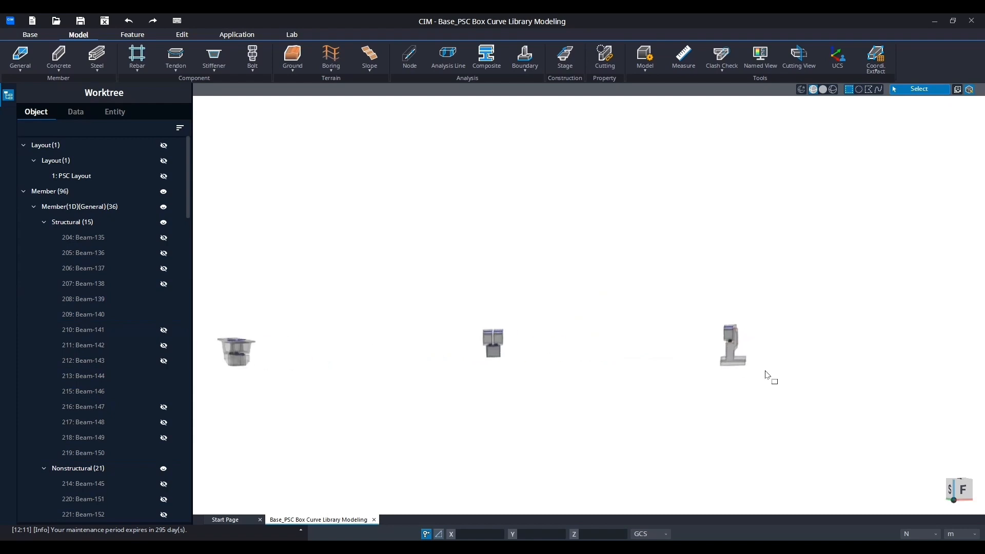
drag(785, 383, 702, 350)
scroll(734, 342, up, 2)
scroll(744, 336, up, 3)
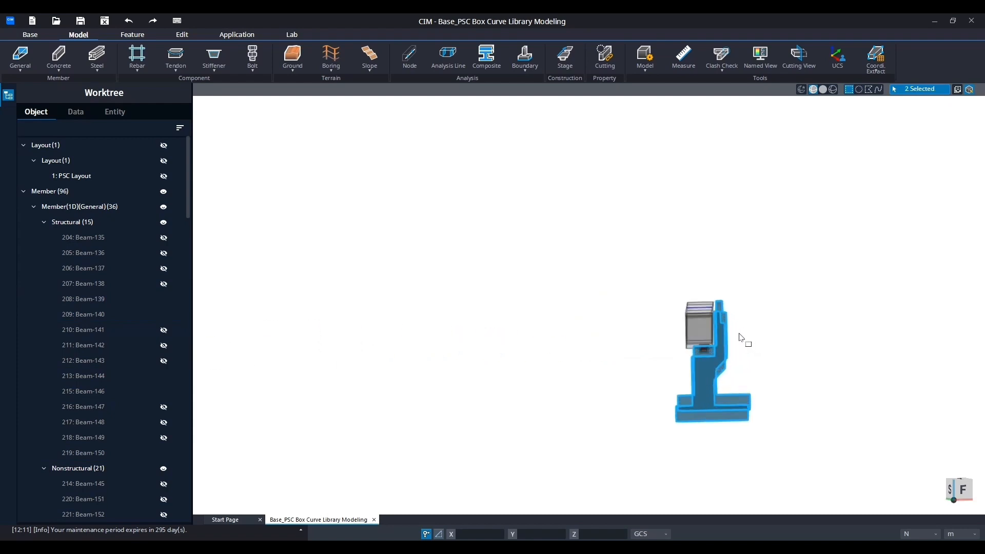
middle_drag(417, 389, 764, 364)
drag(416, 392, 315, 363)
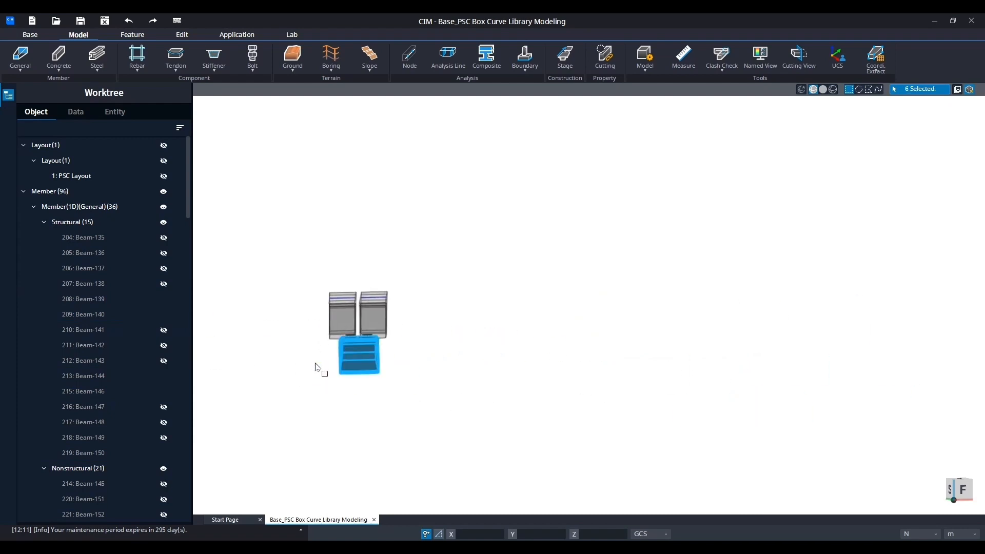
middle_drag(277, 383, 762, 376)
middle_drag(308, 375, 723, 353)
drag(578, 362, 457, 331)
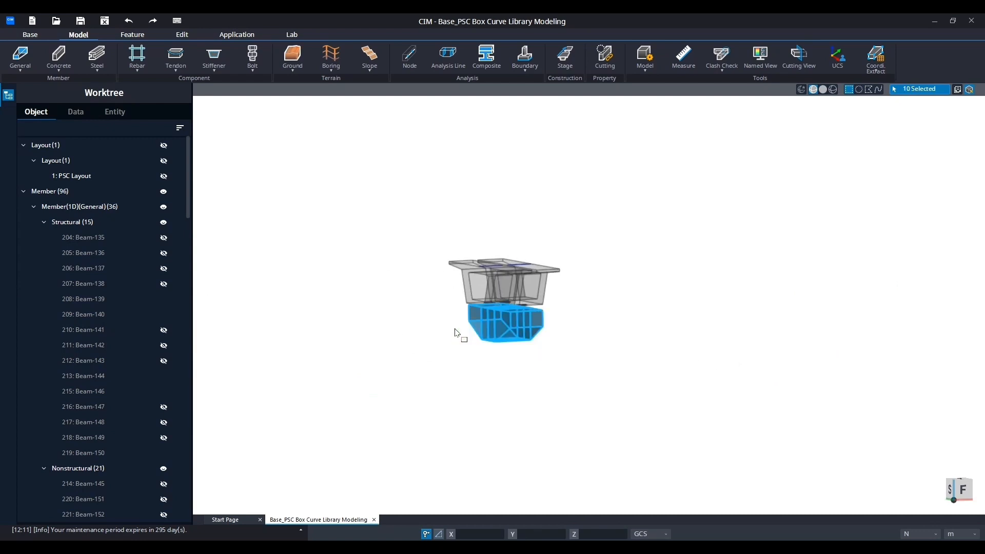
right_click(720, 316)
click(740, 392)
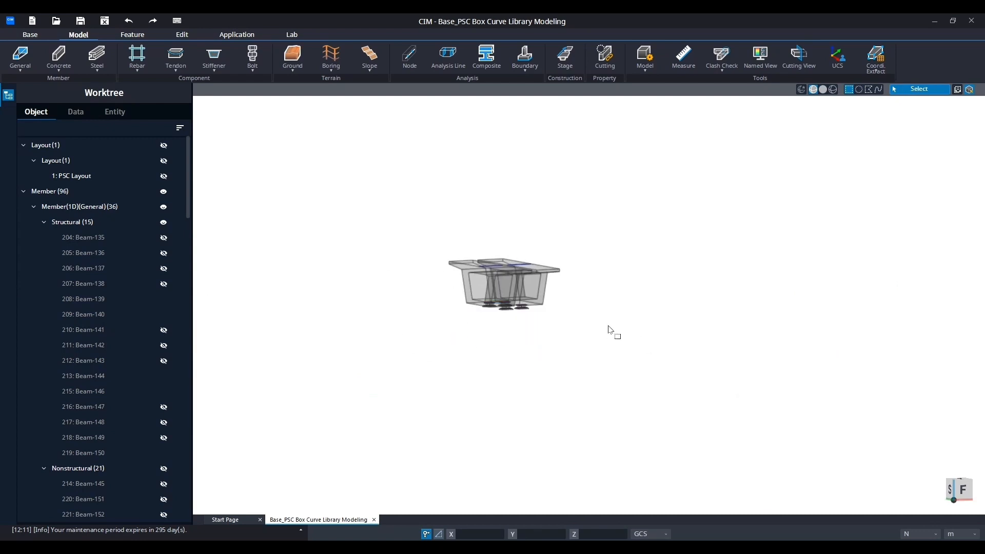
Create a Vertex to 1D Member rigid link from the two first-span bearing top points at the first pier to that span's girder end segment
scroll(611, 331, down, 3)
scroll(576, 321, down, 3)
scroll(539, 309, up, 8)
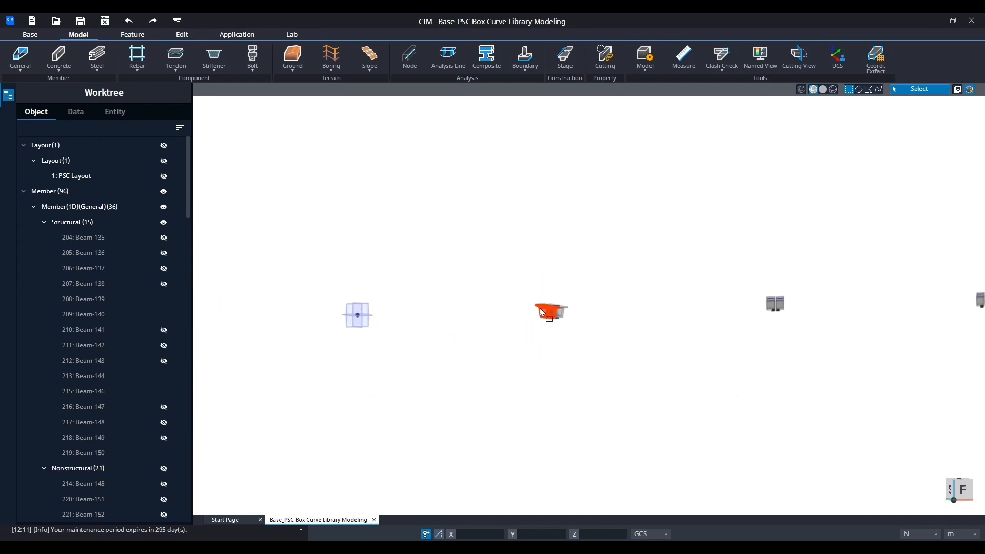
middle_drag(651, 324, 710, 340)
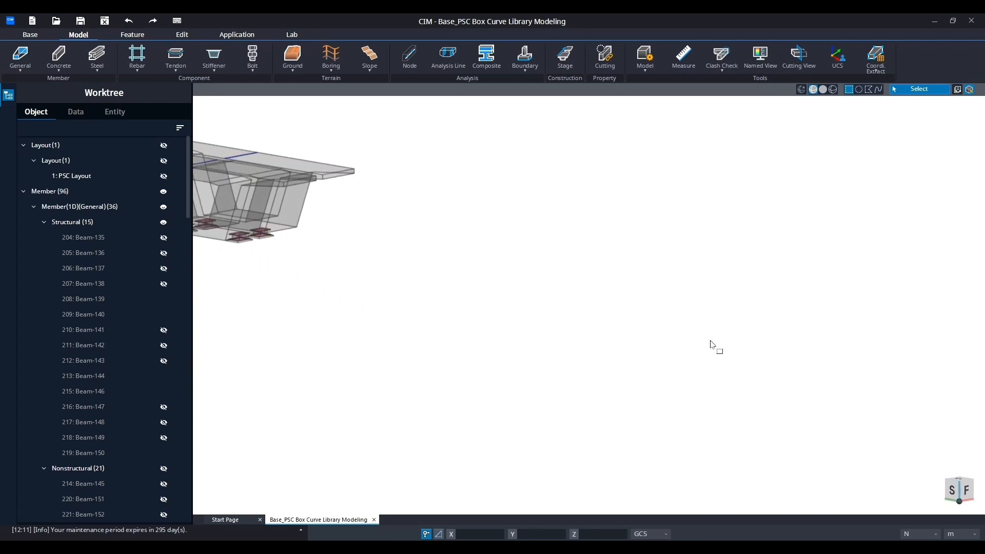
middle_drag(370, 281, 706, 378)
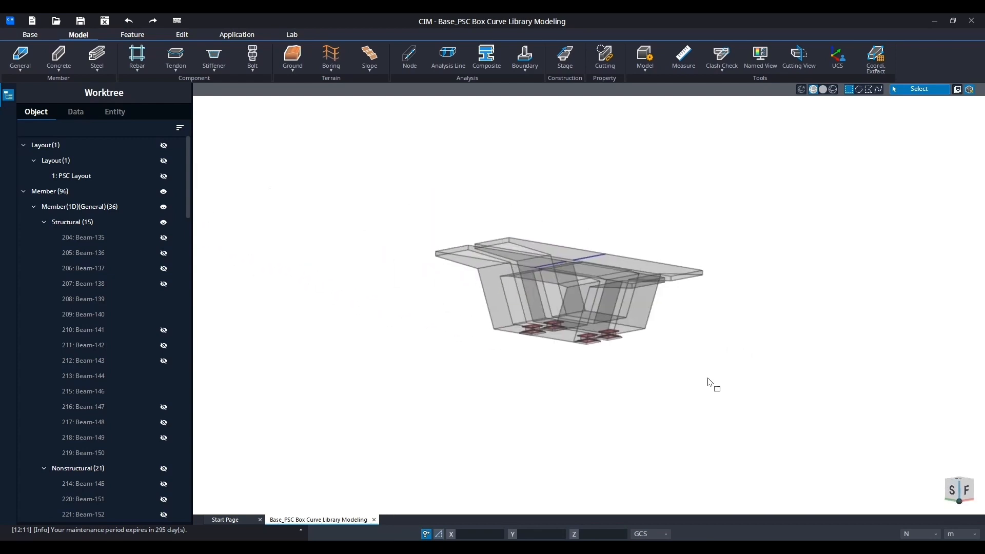
click(524, 68)
click(528, 226)
click(130, 134)
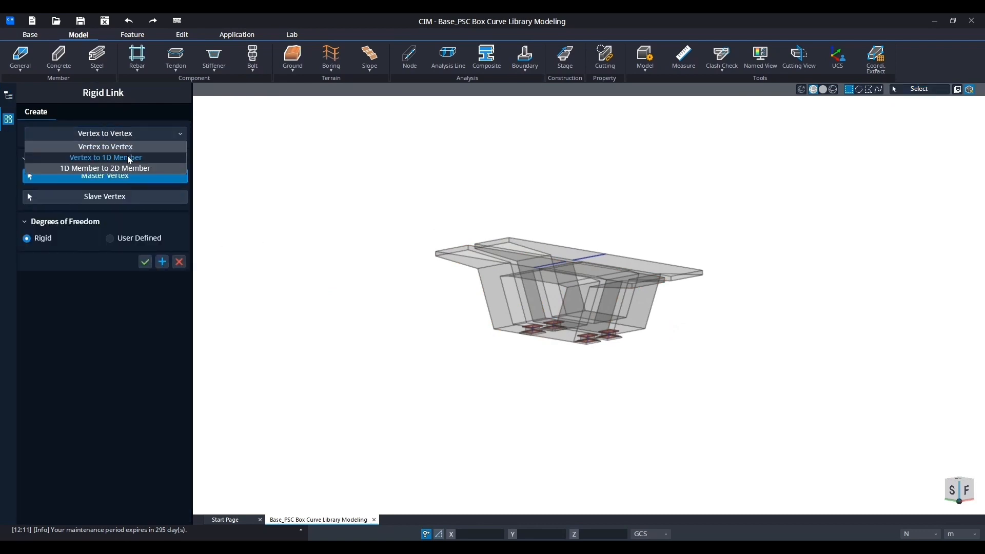
click(130, 157)
scroll(520, 324, up, 6)
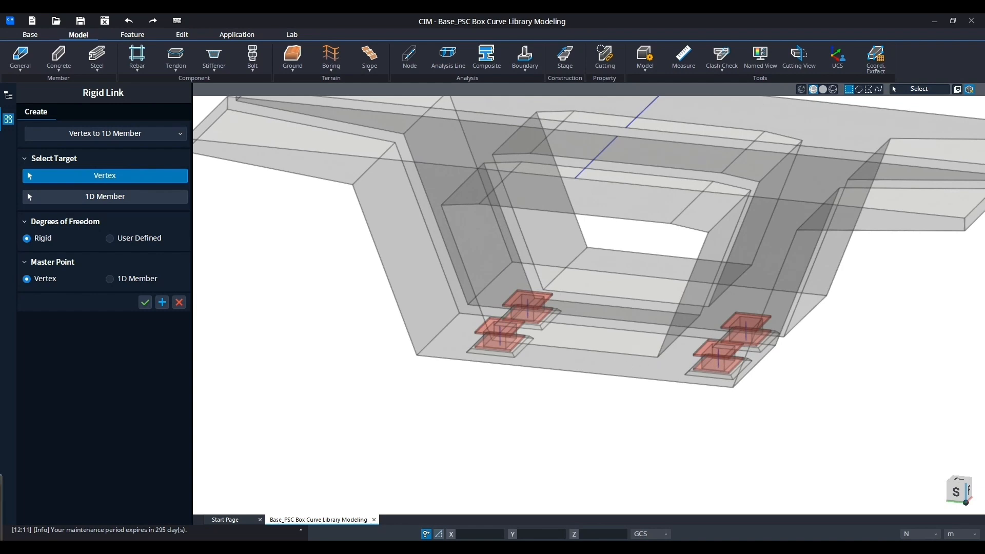
scroll(446, 349, down, 1)
middle_drag(523, 397, 393, 339)
click(380, 326)
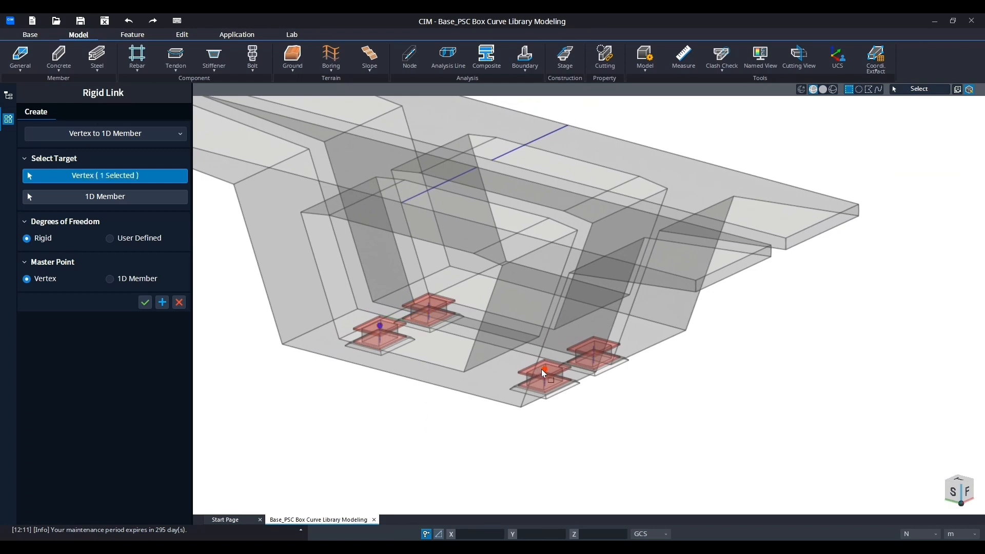
click(111, 197)
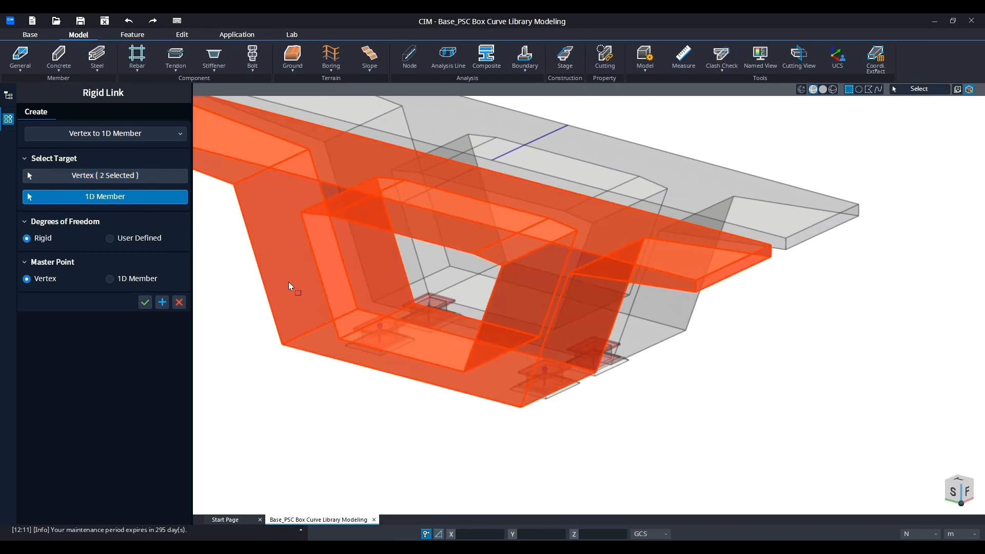
click(288, 286)
click(161, 303)
Rigidly link the two remaining bearing top points at the first pier to the second-span girder end segment
middle_drag(652, 353, 280, 366)
click(386, 398)
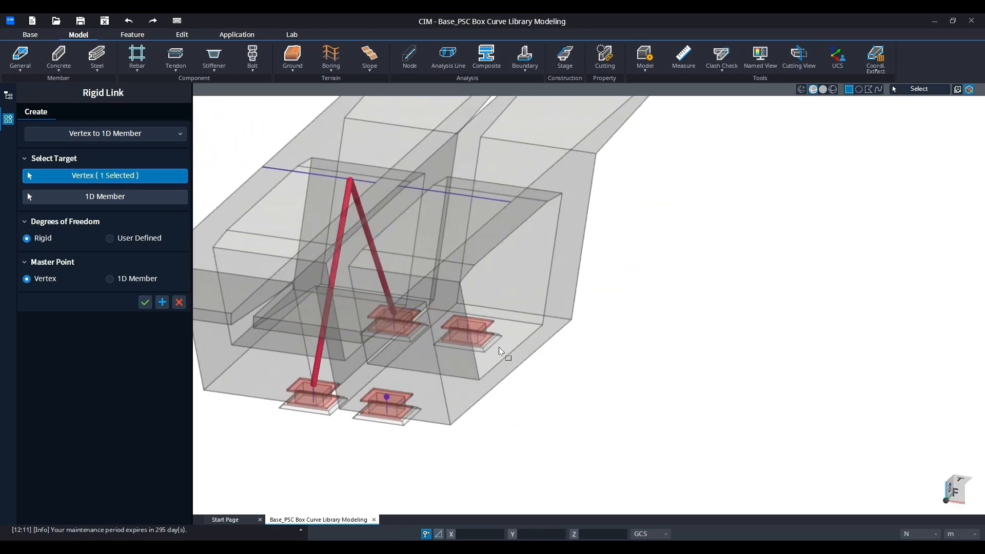
mouse_move(475, 330)
middle_down()
mouse_move(554, 359)
mouse_move(471, 333)
middle_up()
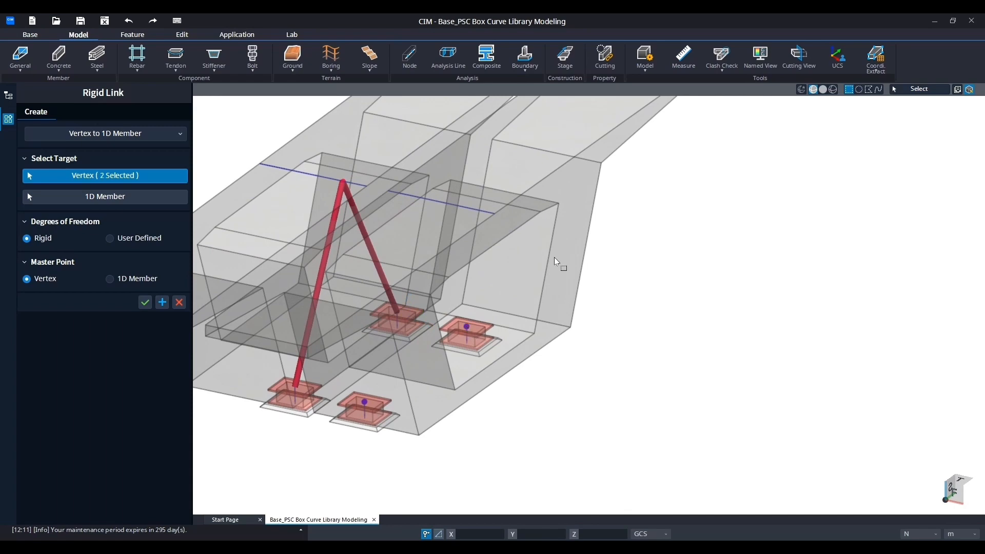
click(131, 196)
click(548, 245)
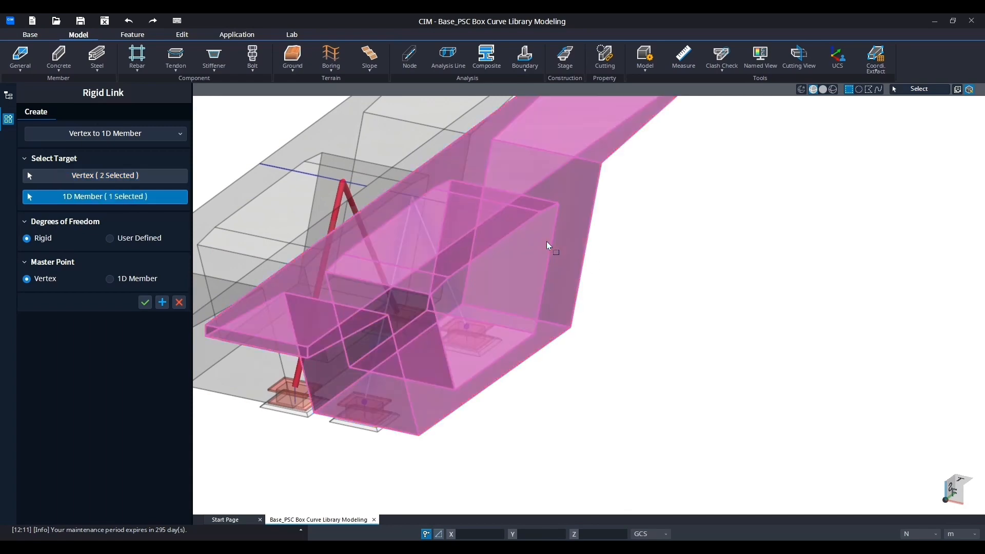
click(163, 303)
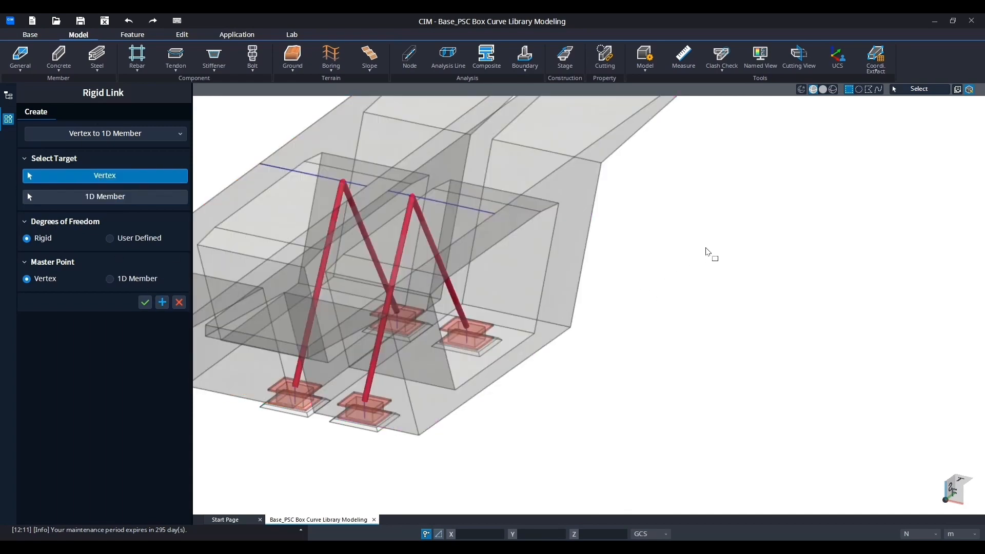
At the second pier, rigidly link the two second-span bearing top points to that span's girder end segment, with 1D Member as master point
scroll(708, 252, down, 4)
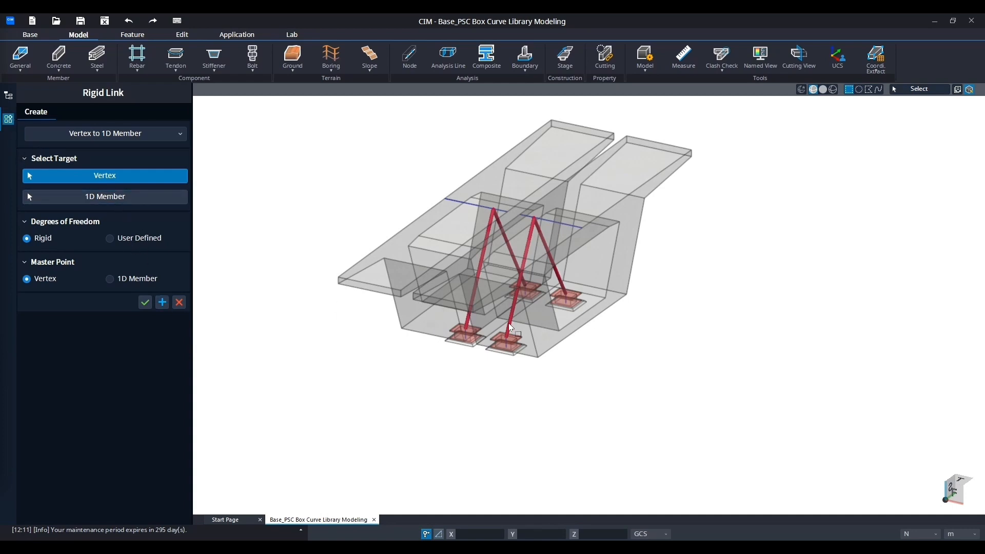
middle_drag(436, 264, 623, 267)
middle_drag(401, 245, 480, 276)
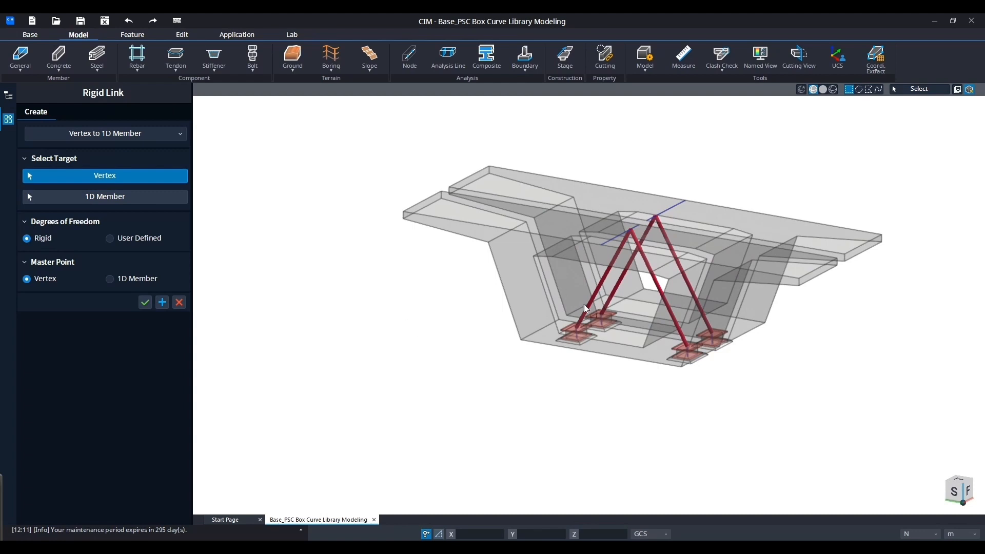
scroll(587, 308, down, 6)
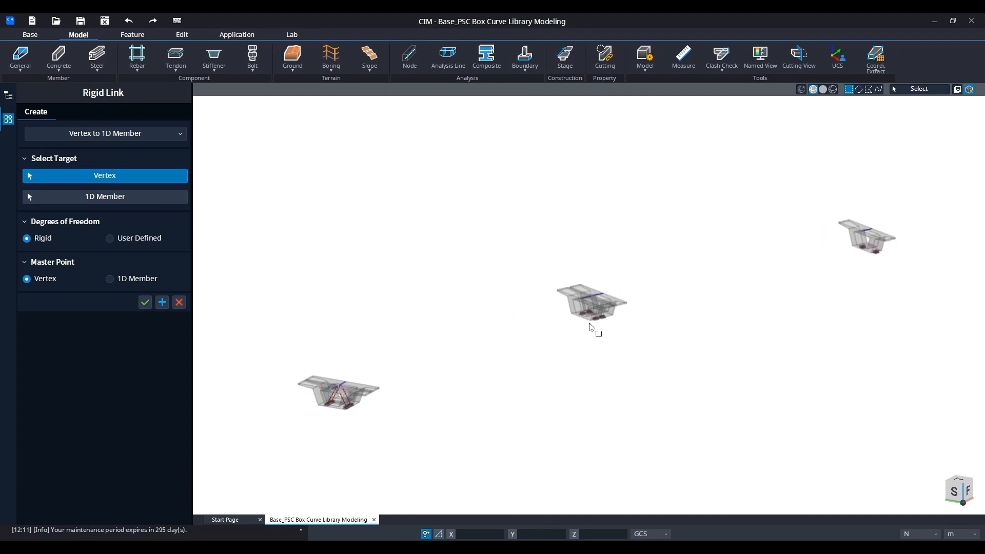
scroll(592, 327, up, 6)
ctrl+middle_drag(419, 344, 488, 339)
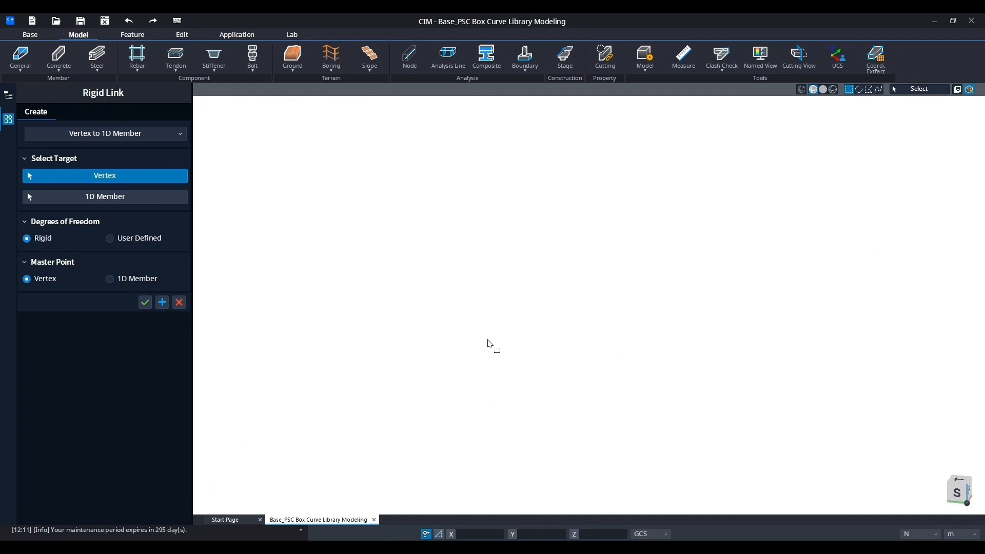
middle_drag(347, 289, 572, 435)
middle_drag(380, 282, 479, 368)
scroll(426, 318, up, 3)
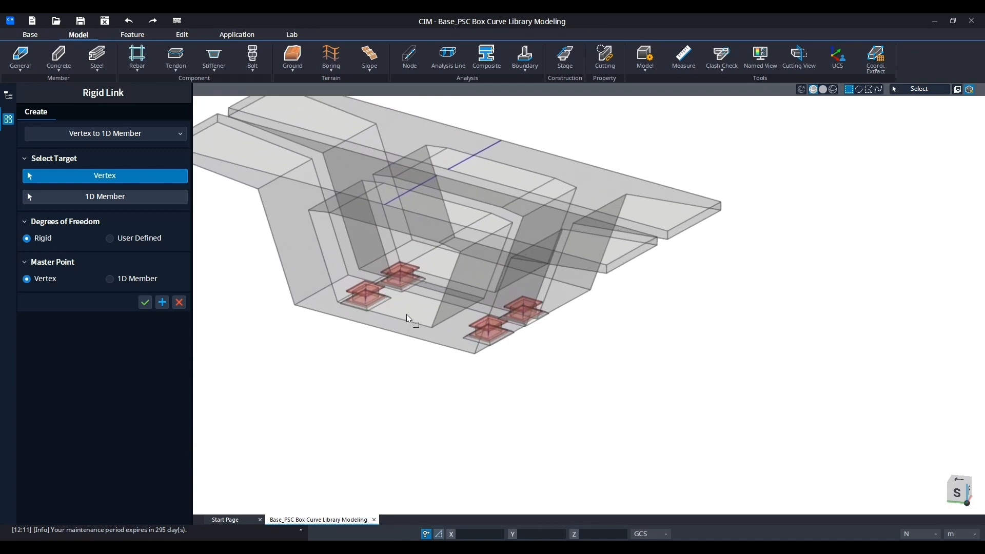
click(364, 288)
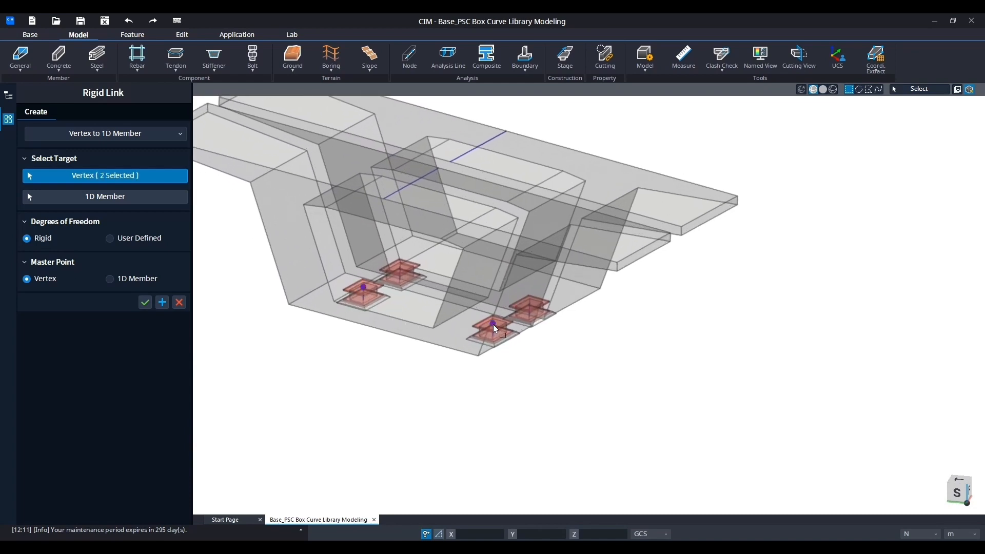
click(109, 279)
click(110, 197)
click(299, 291)
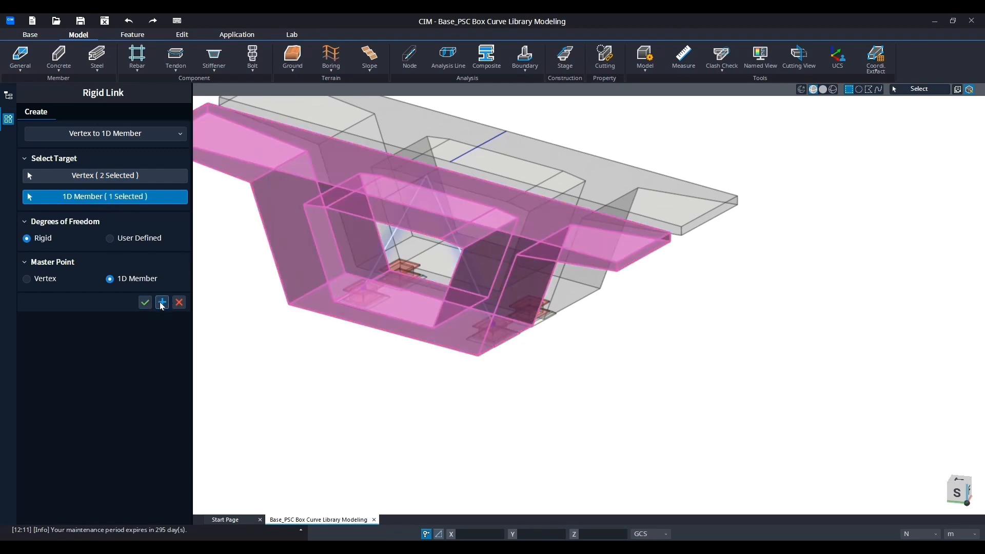
click(162, 303)
Rigidly link the two remaining bearings at the second pier to the third-span girder end segment, using 1D Member as master point
scroll(543, 391, up, 5)
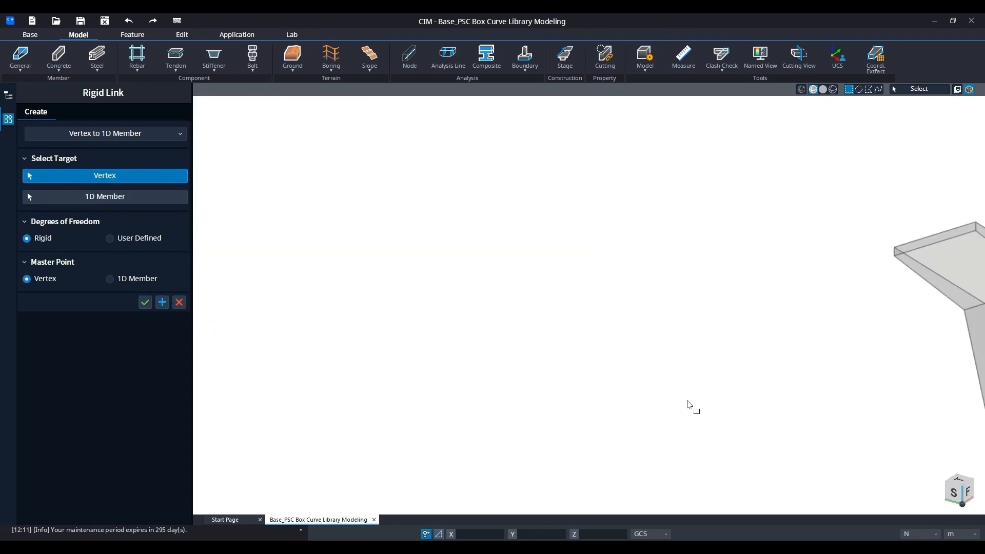
scroll(690, 405, down, 5)
scroll(422, 386, up, 3)
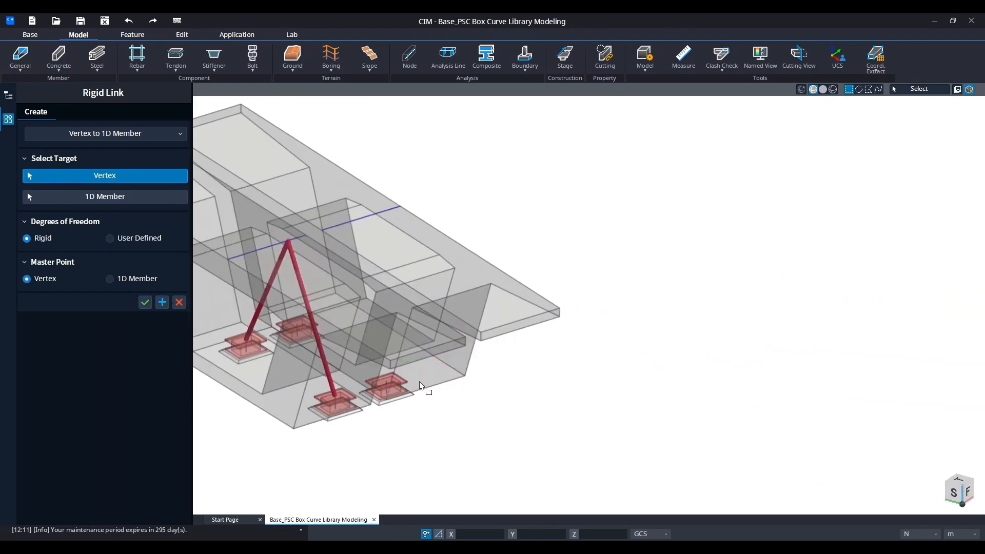
click(387, 383)
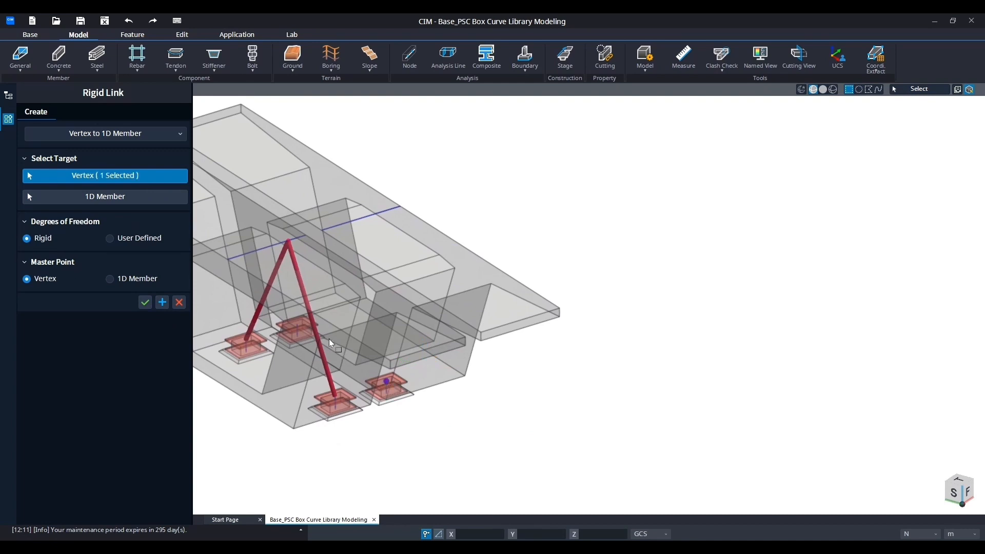
click(109, 199)
click(484, 307)
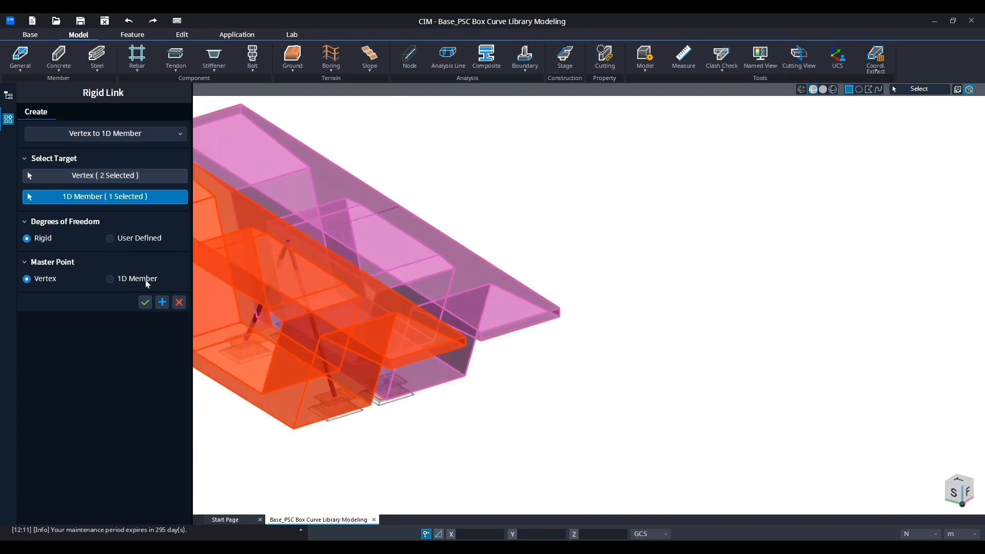
click(110, 279)
click(163, 305)
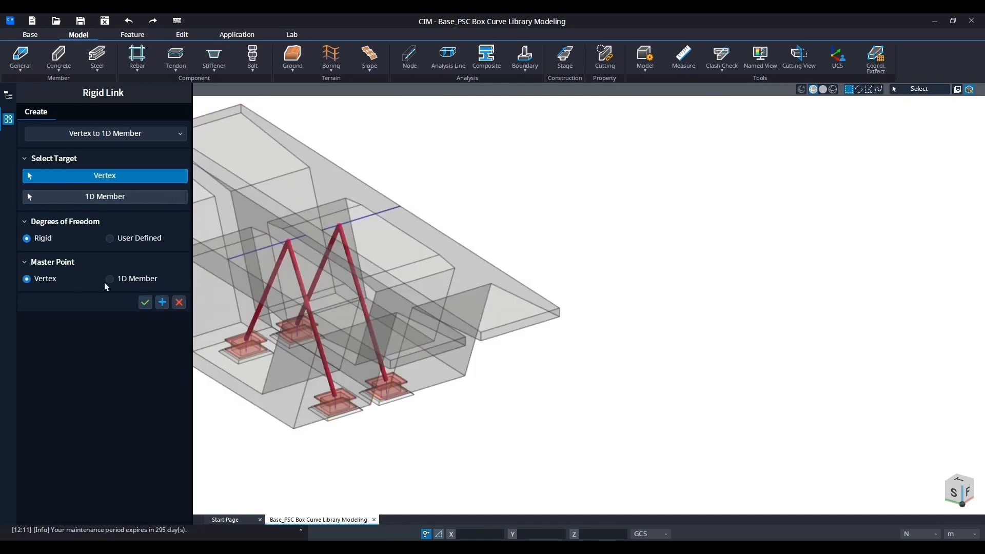
Rigidly link the two bearing top points at the end abutment to the last girder segment, and finish the Rigid Link command
scroll(272, 331, down, 5)
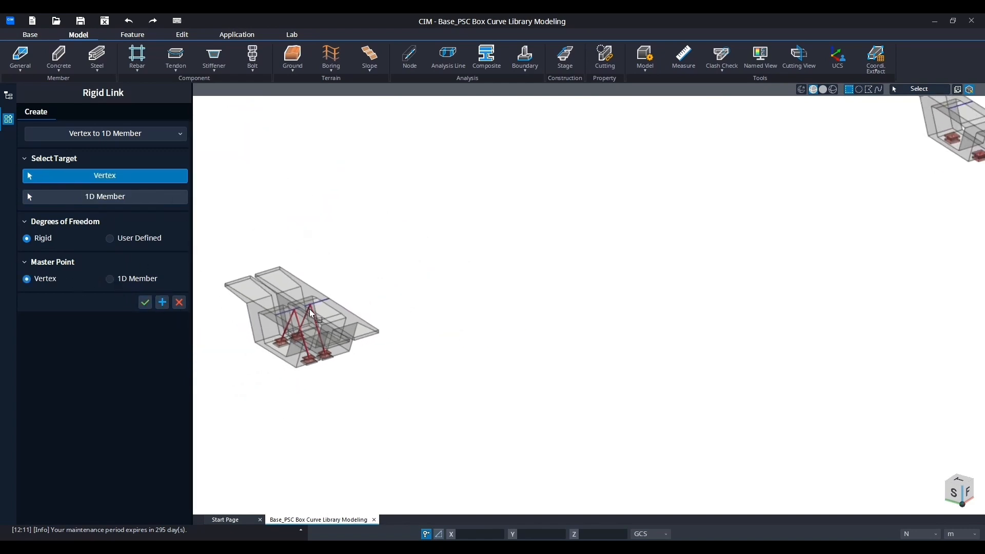
middle_drag(587, 319, 365, 370)
scroll(365, 369, down, 4)
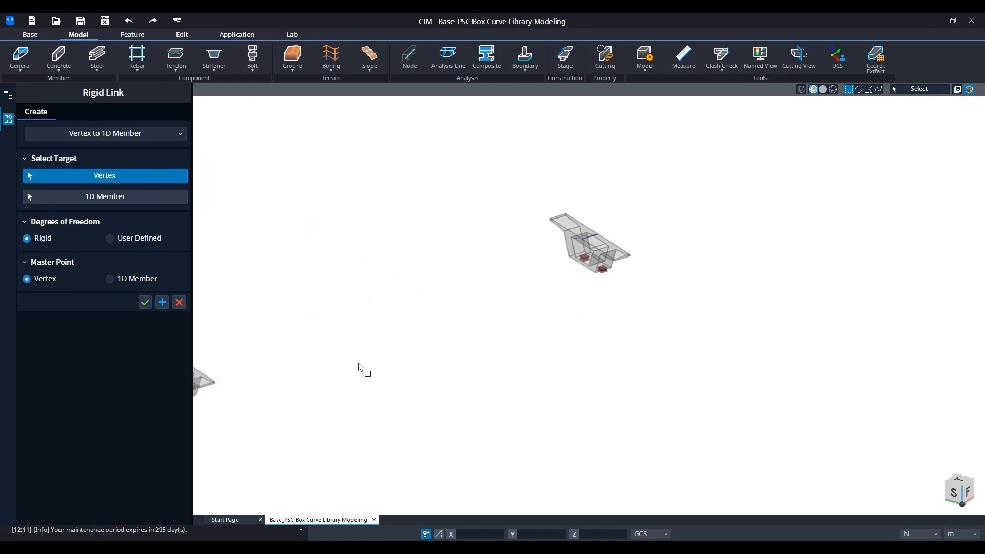
scroll(568, 270, up, 6)
scroll(551, 290, up, 2)
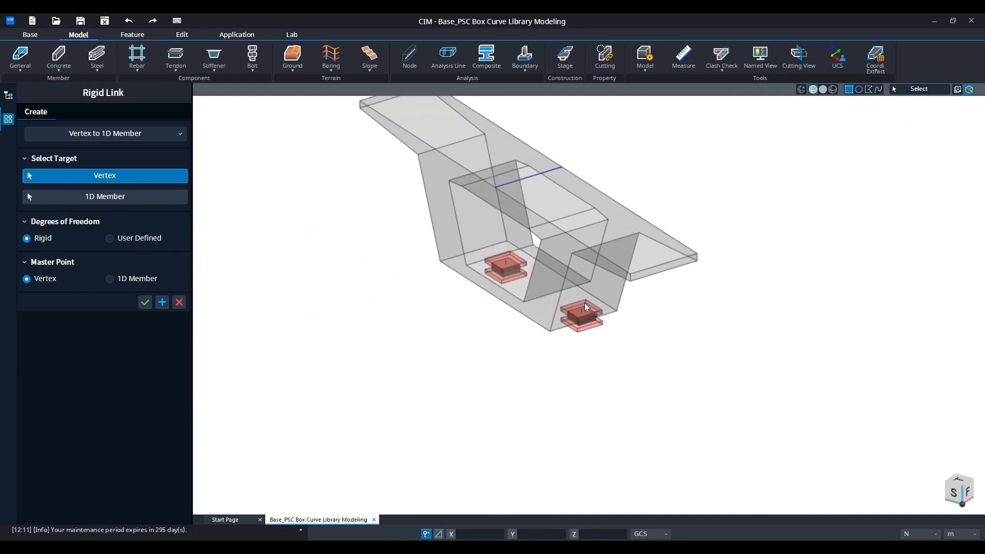
click(582, 309)
click(507, 265)
click(126, 198)
click(597, 222)
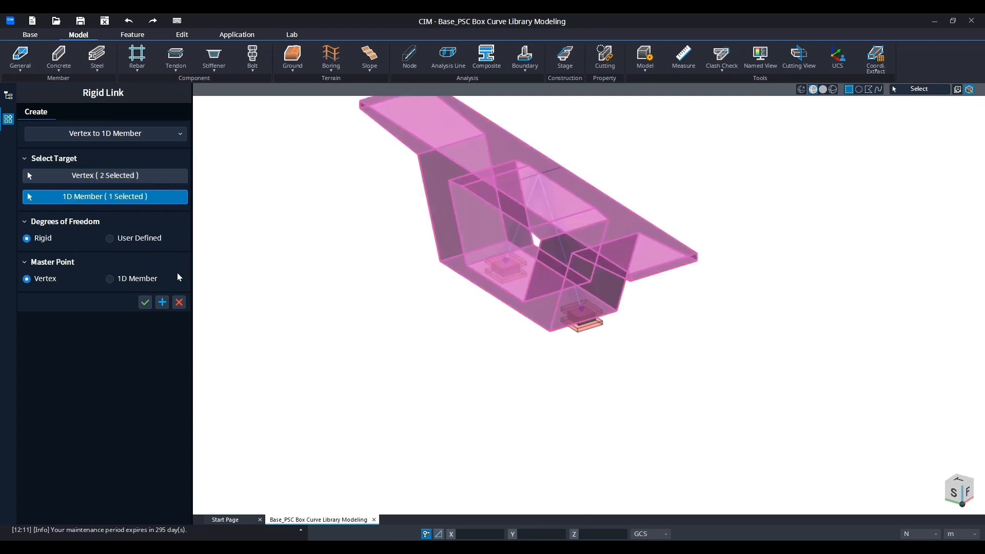
click(150, 303)
Inspect two rigid links between the bearings and girder segments at a pier, opening one link's properties
scroll(464, 306, down, 5)
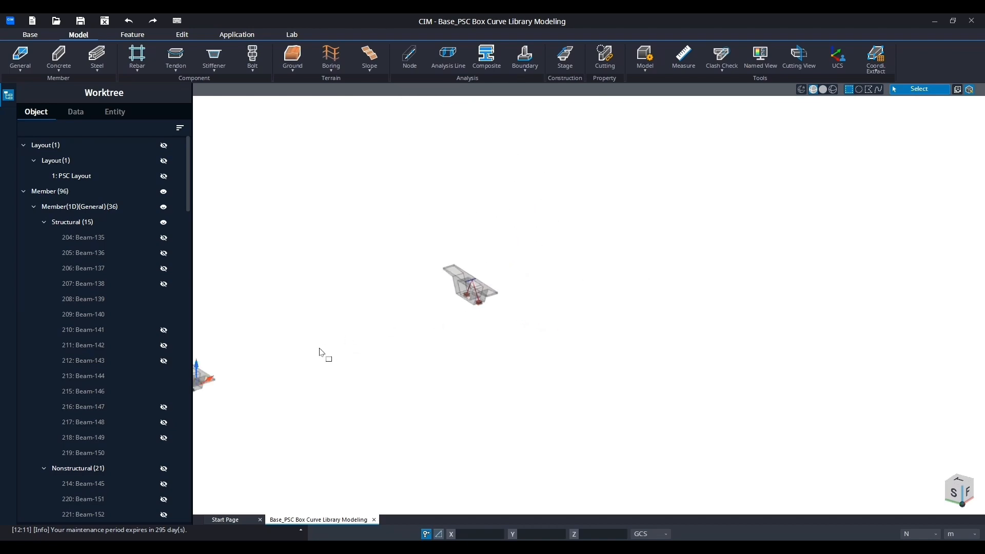
scroll(413, 336, up, 10)
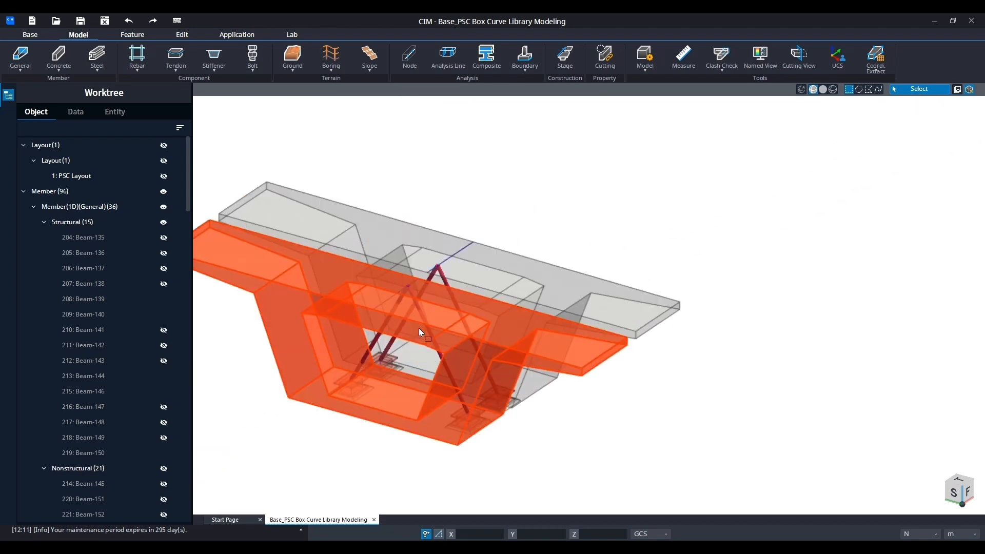
click(413, 296)
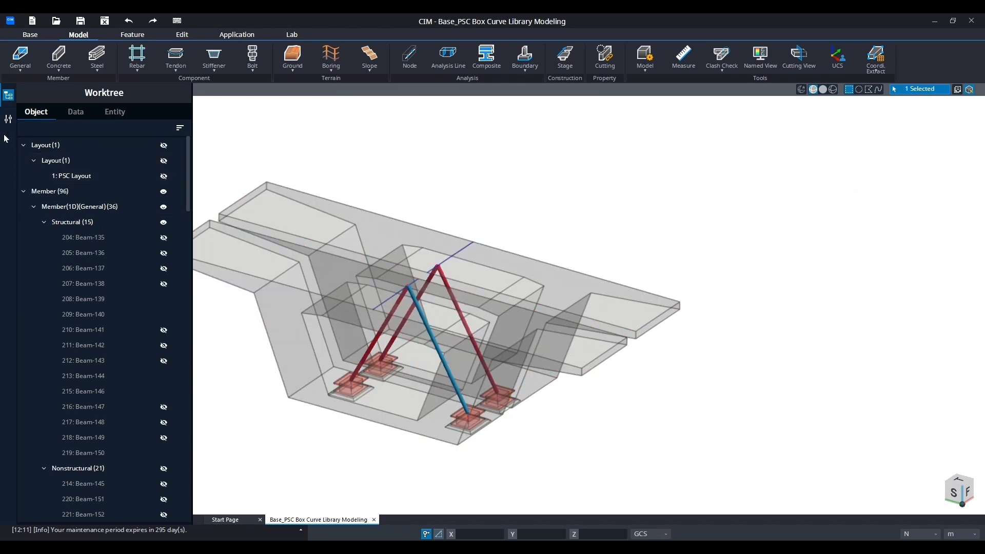
click(8, 119)
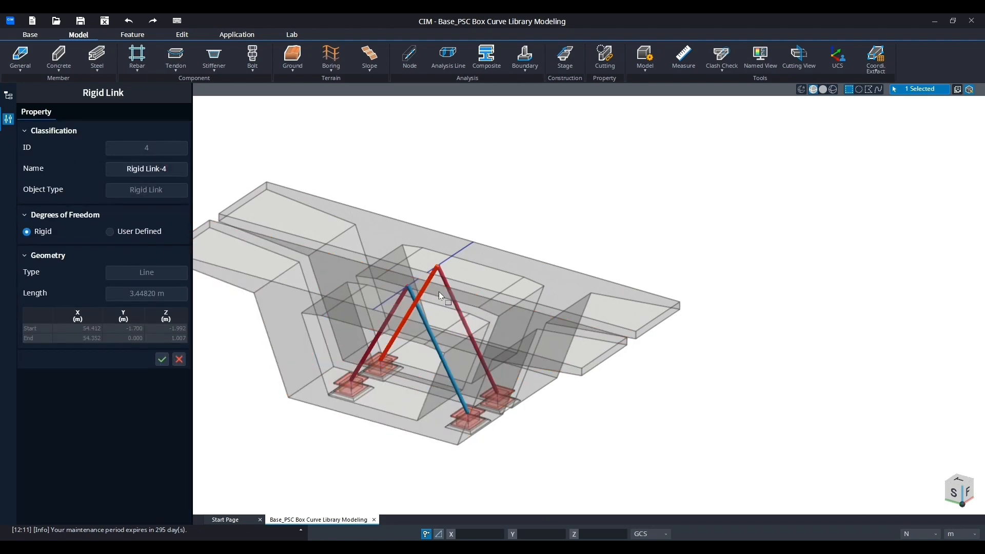
ctrl+click(399, 301)
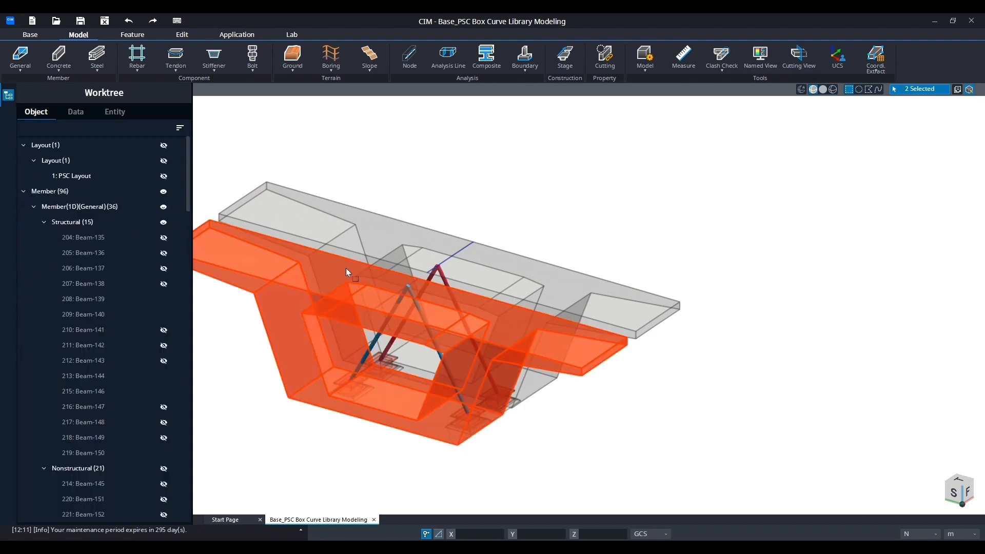
Collapse the member list and compare the Vertex to Vertex and Vertex to Member(1D) rigid links with the model
click(24, 192)
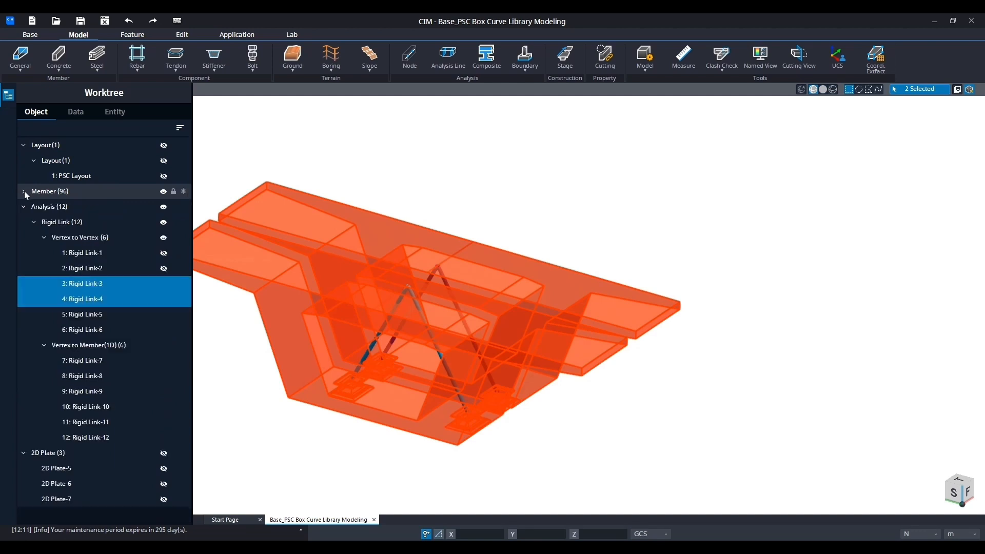
click(96, 286)
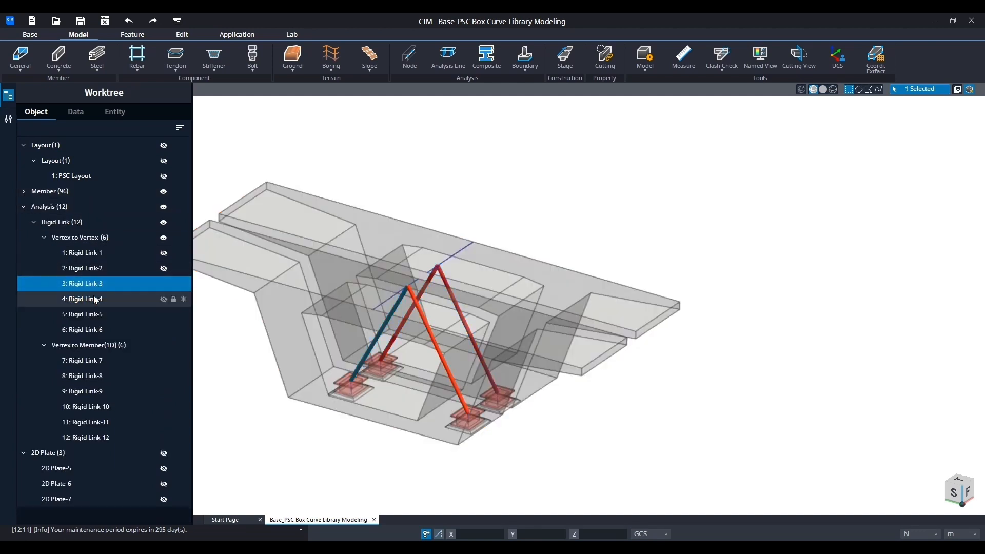
click(93, 300)
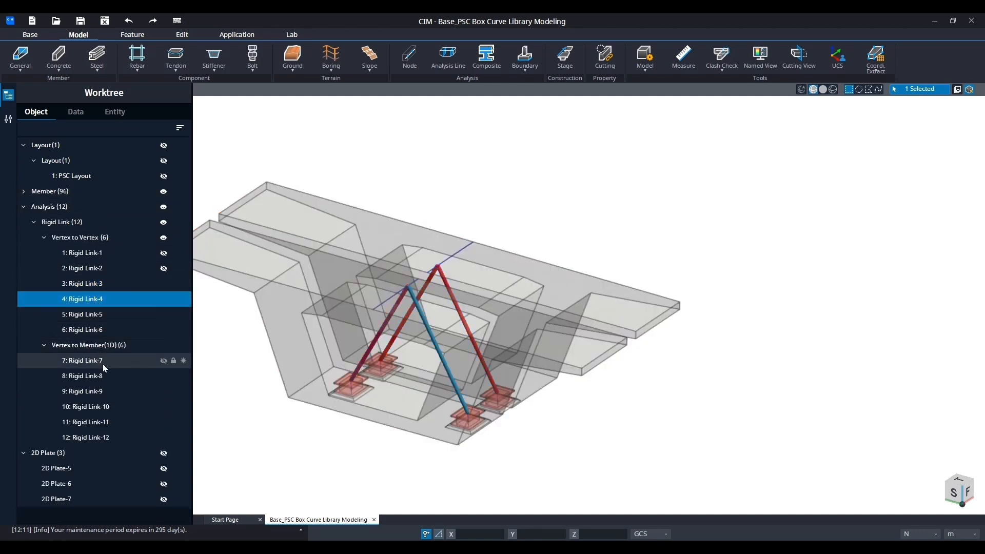
click(94, 408)
click(94, 424)
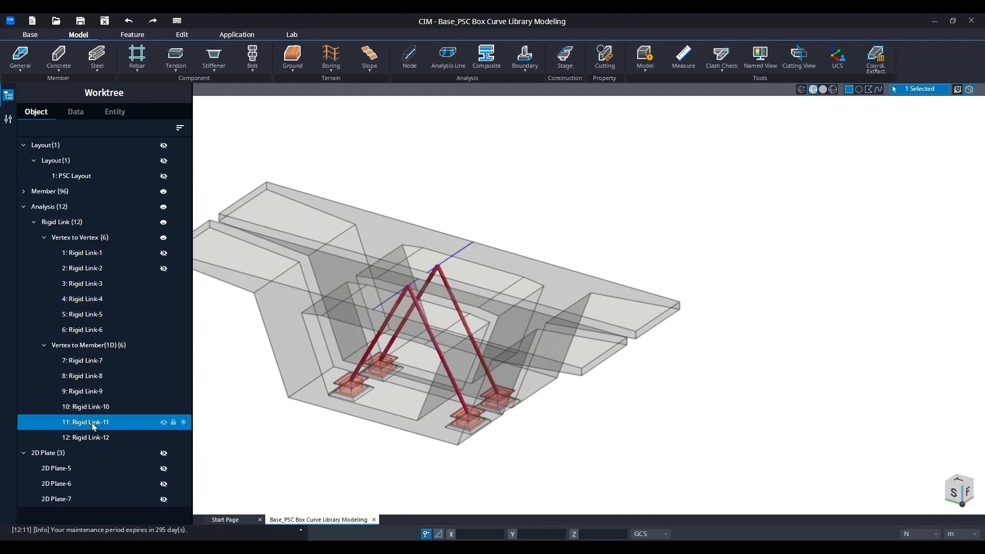
click(92, 437)
Check which supports Rigid Link-7 and Rigid Link-8 belong to among the visible girder end segments
scroll(426, 302, down, 5)
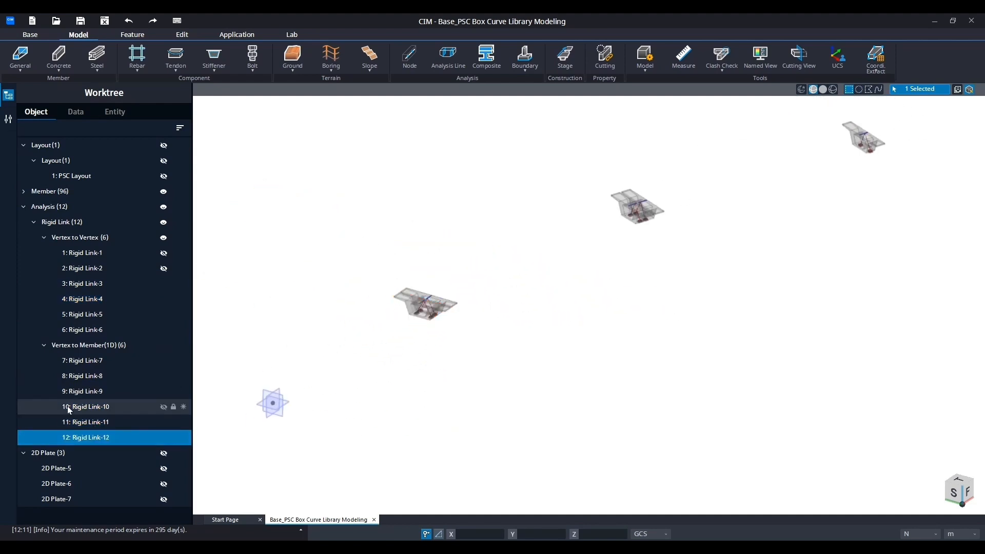
middle_drag(324, 416, 410, 347)
scroll(486, 241, up, 1)
middle_drag(486, 240, 391, 316)
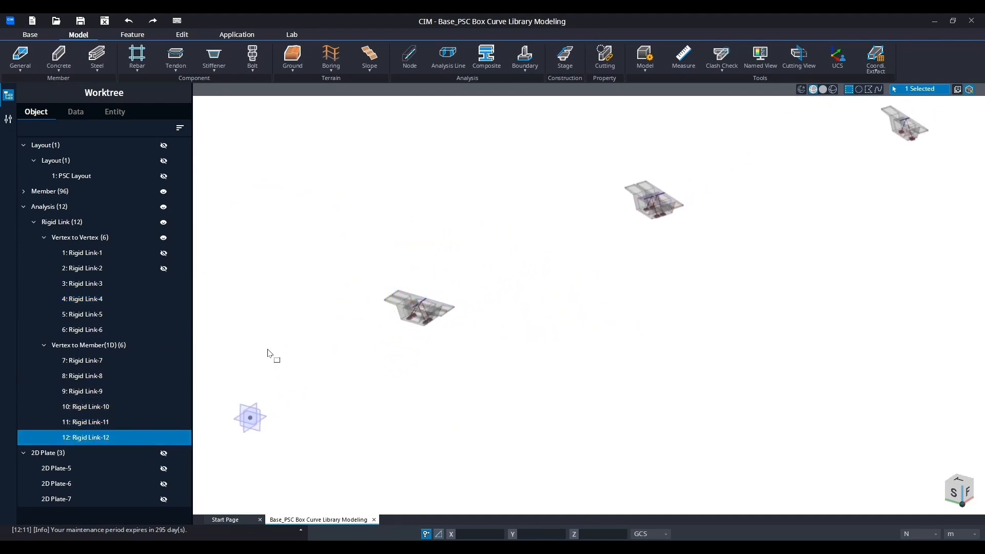
click(110, 363)
click(100, 375)
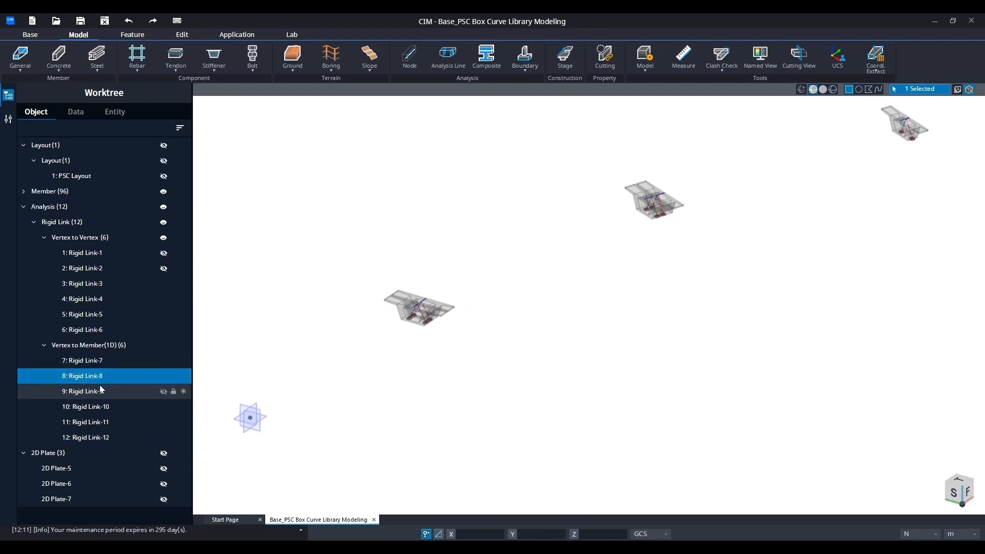
click(90, 362)
right_click(91, 361)
click(272, 353)
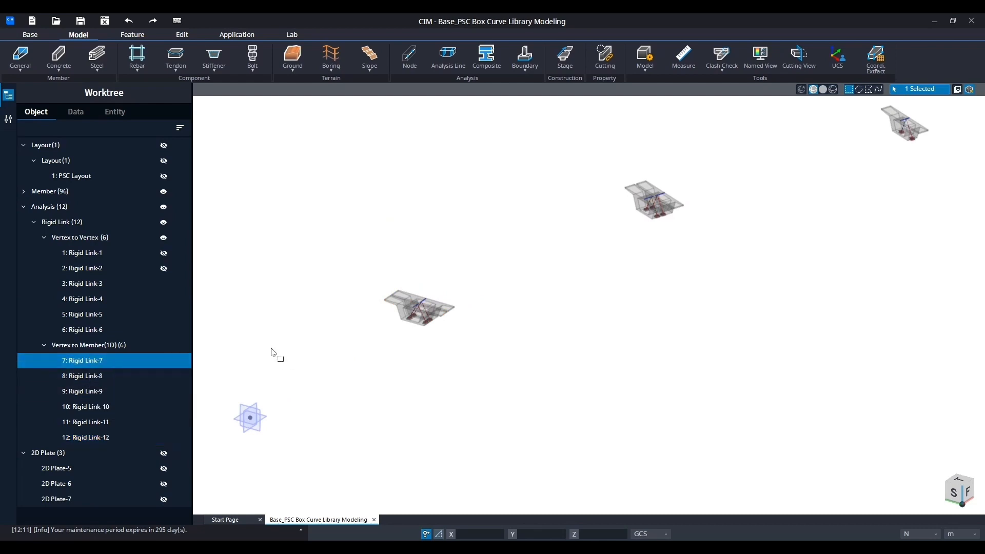
Show all objects of the bridge model again and bring the whole bridge into view
middle_drag(514, 244, 348, 306)
scroll(347, 306, down, 6)
middle_drag(233, 374, 309, 345)
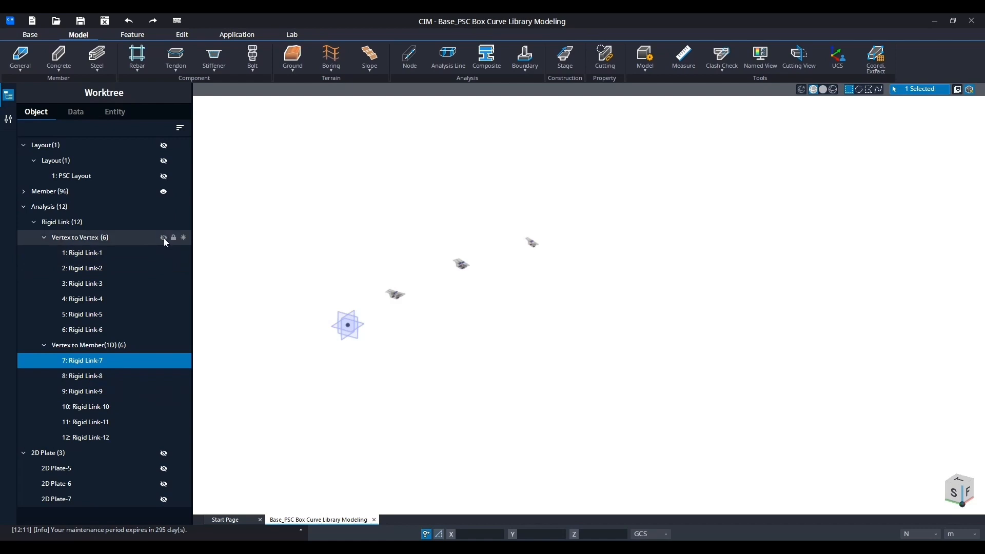
middle_drag(352, 395, 422, 328)
scroll(367, 275, down, 2)
scroll(362, 269, down, 1)
right_click(455, 279)
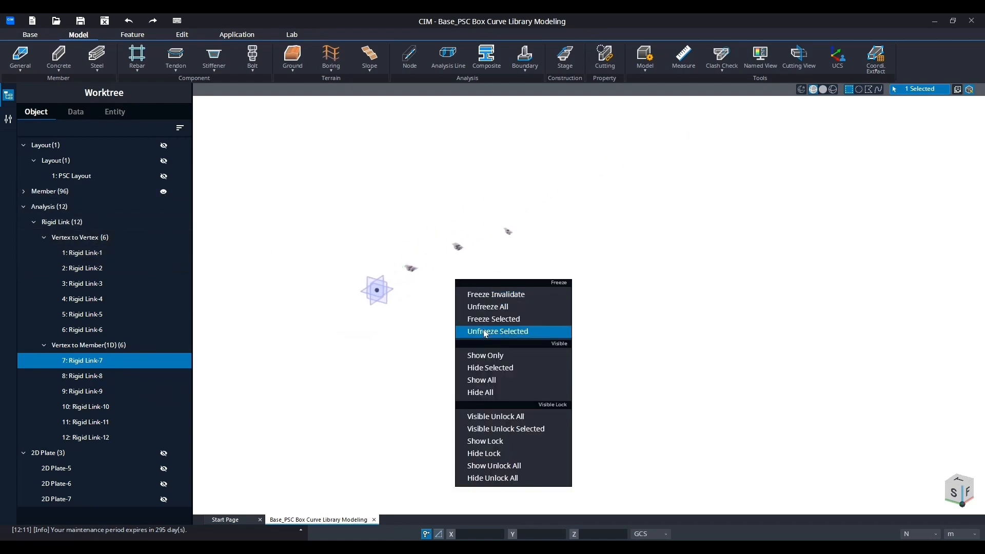
click(490, 380)
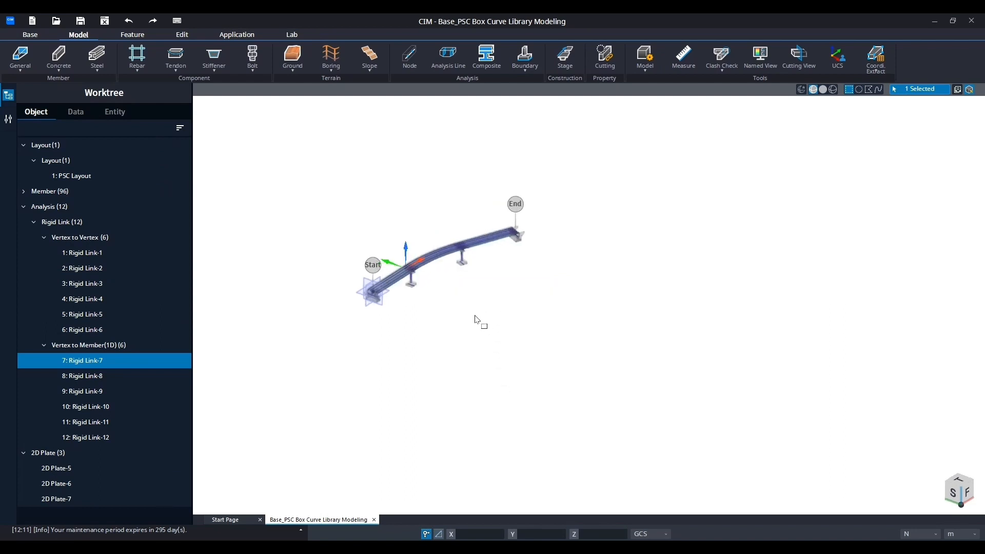
scroll(424, 279, up, 5)
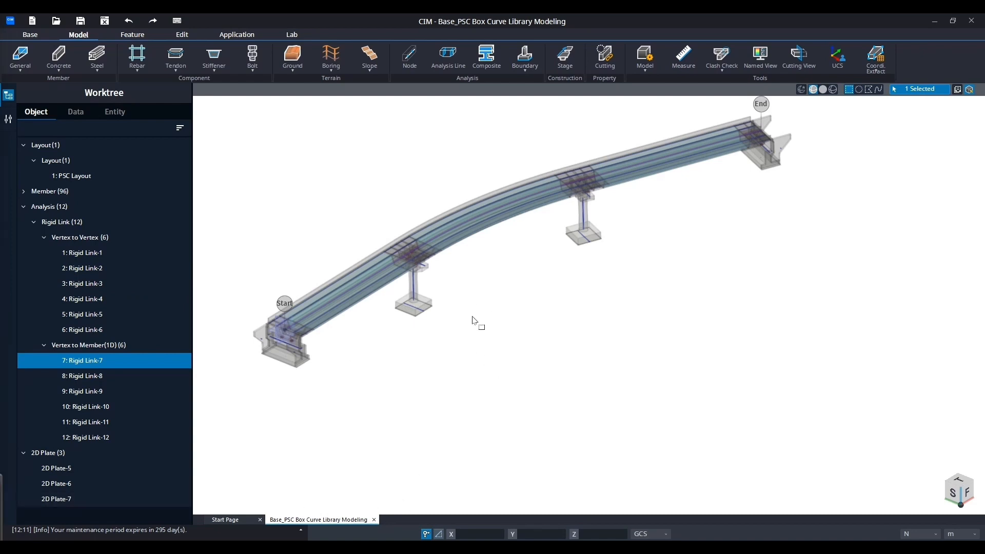
middle_drag(646, 331, 592, 330)
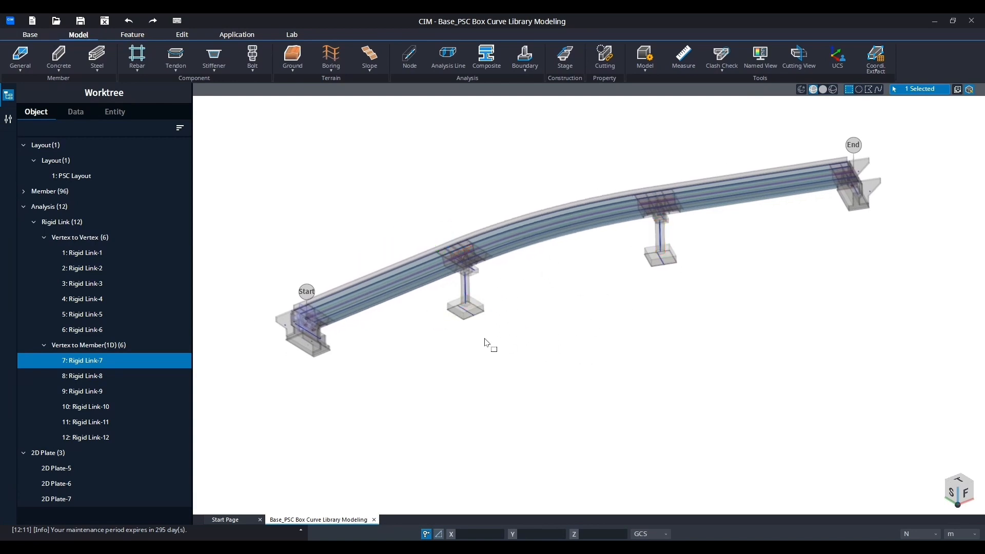
click(533, 74)
click(528, 220)
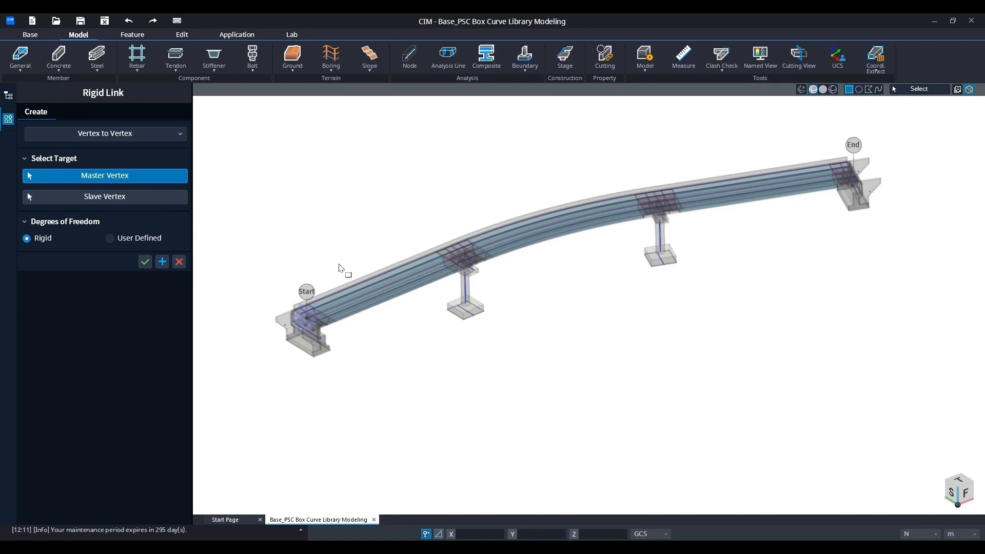
click(179, 262)
Isolate both piers by selecting their footings, columns, caps and bearings and showing only those objects
middle_drag(554, 343, 354, 310)
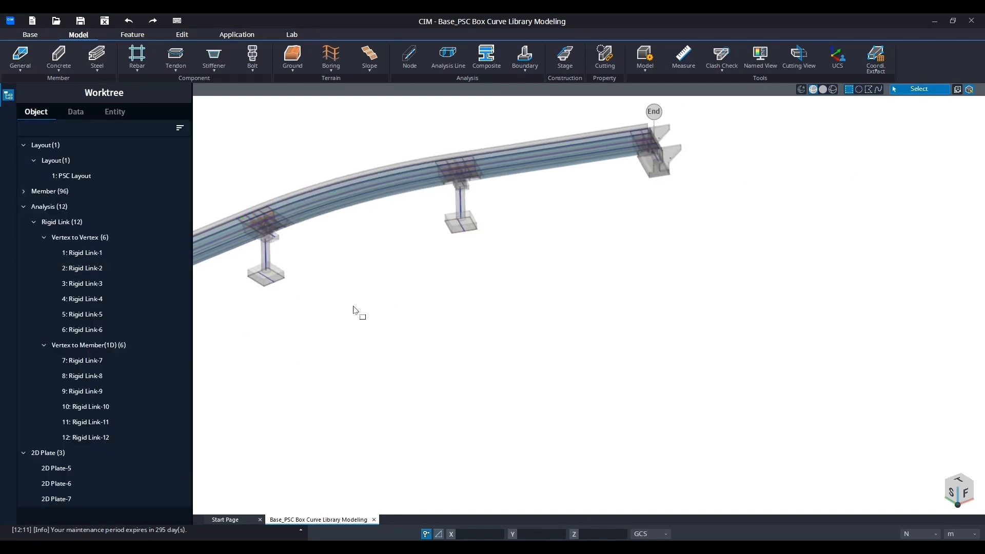
middle_drag(494, 337, 361, 197)
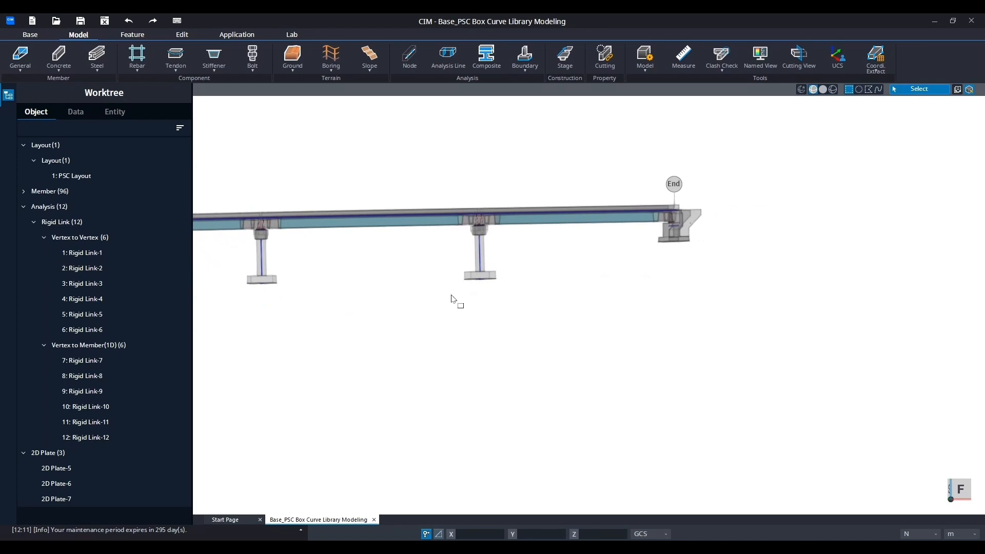
middle_drag(454, 300, 523, 310)
scroll(306, 248, up, 5)
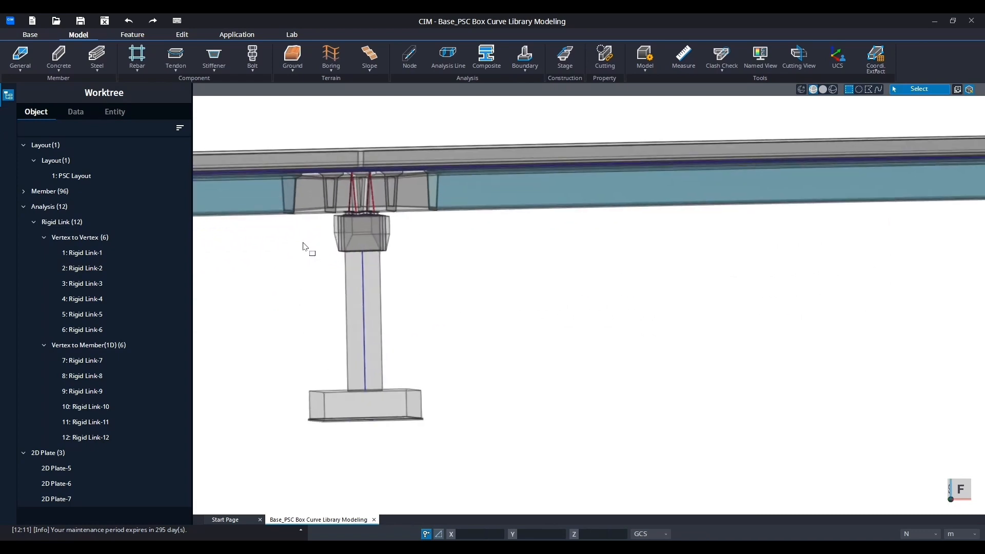
scroll(305, 246, up, 2)
drag(306, 181, 471, 480)
scroll(529, 462, down, 3)
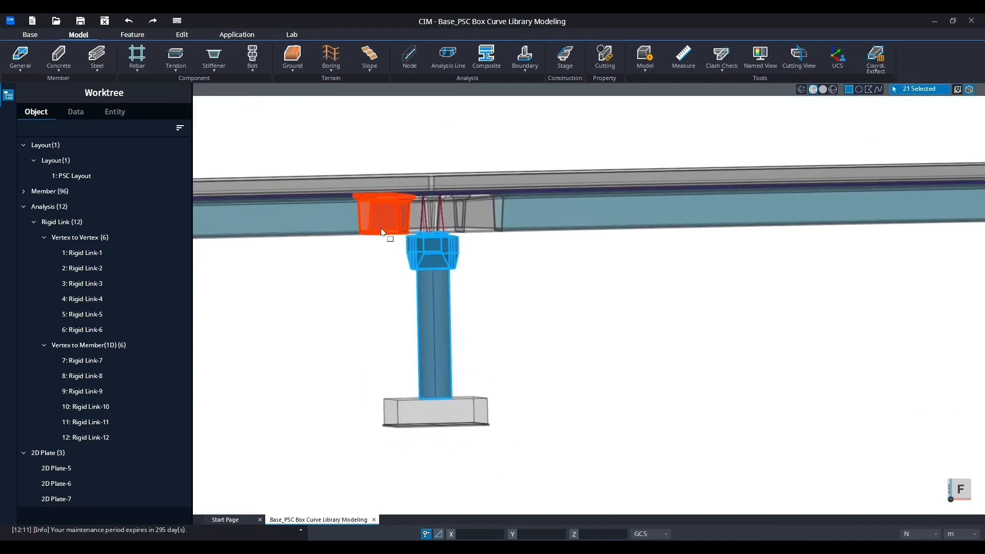
drag(379, 226, 512, 463)
scroll(633, 382, down, 3)
middle_drag(633, 382, 396, 353)
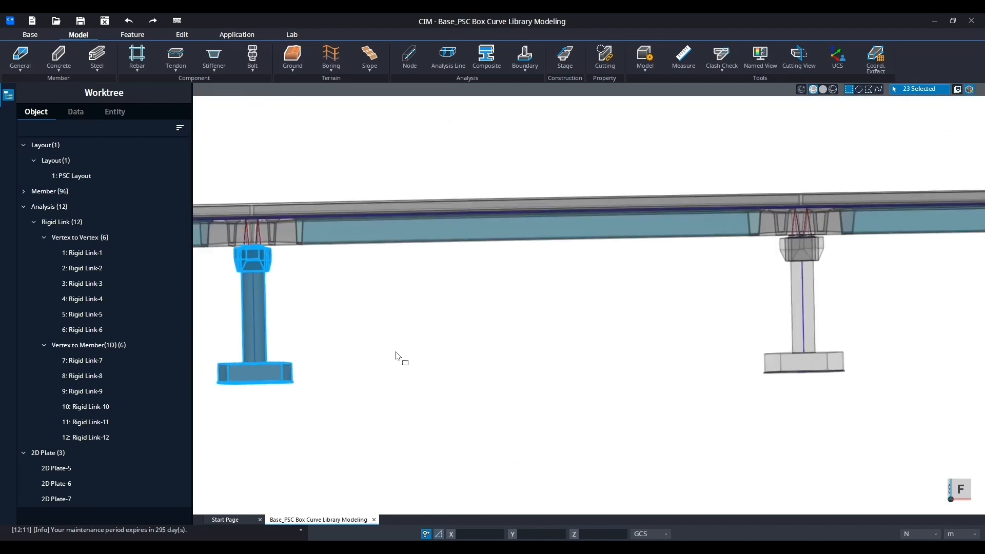
scroll(396, 352, down, 3)
scroll(649, 275, up, 3)
drag(698, 314, 783, 445)
scroll(524, 365, down, 5)
right_click(574, 348)
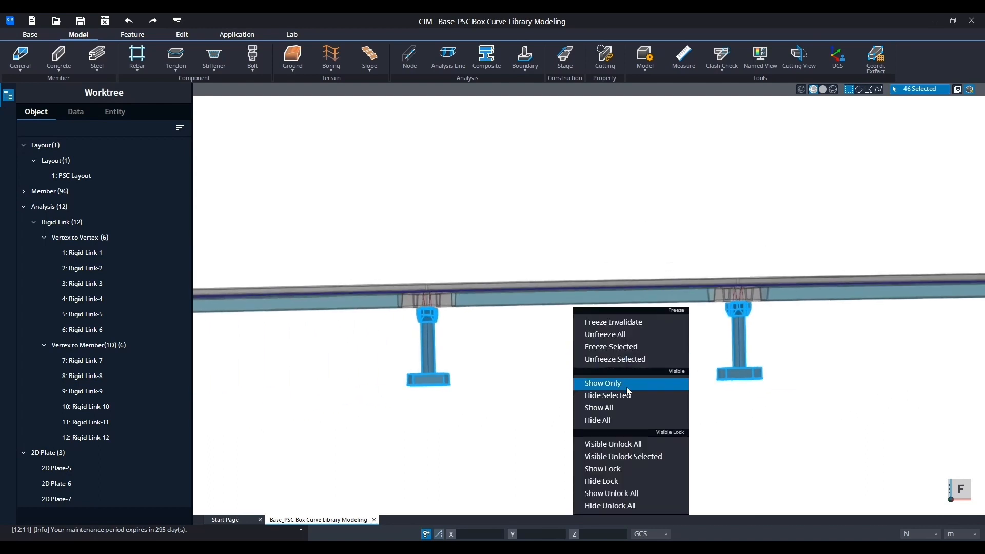
click(621, 398)
scroll(431, 330, up, 5)
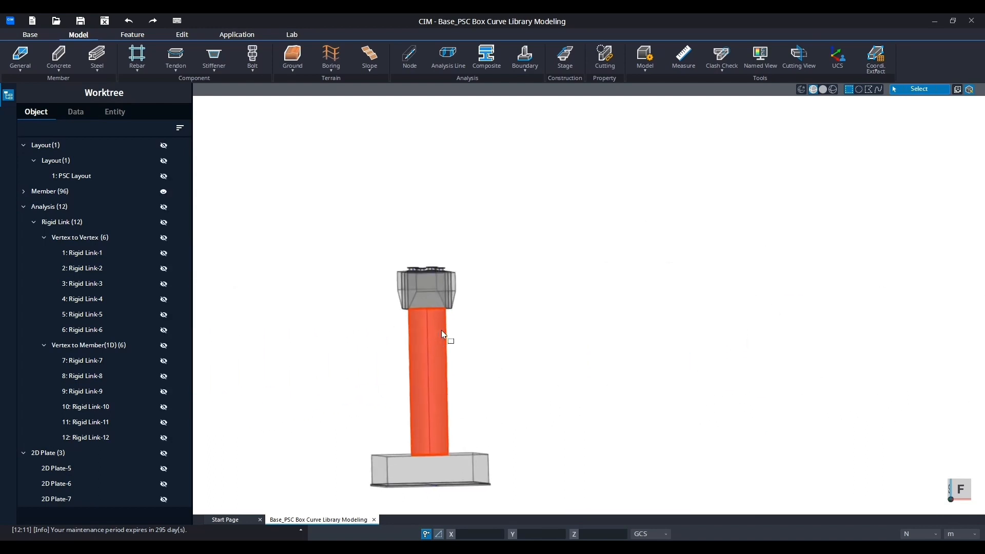
Set up a Vertex to 1D Member rigid link with rigid degrees of freedom and 1D Member as master point
middle_drag(442, 331, 590, 338)
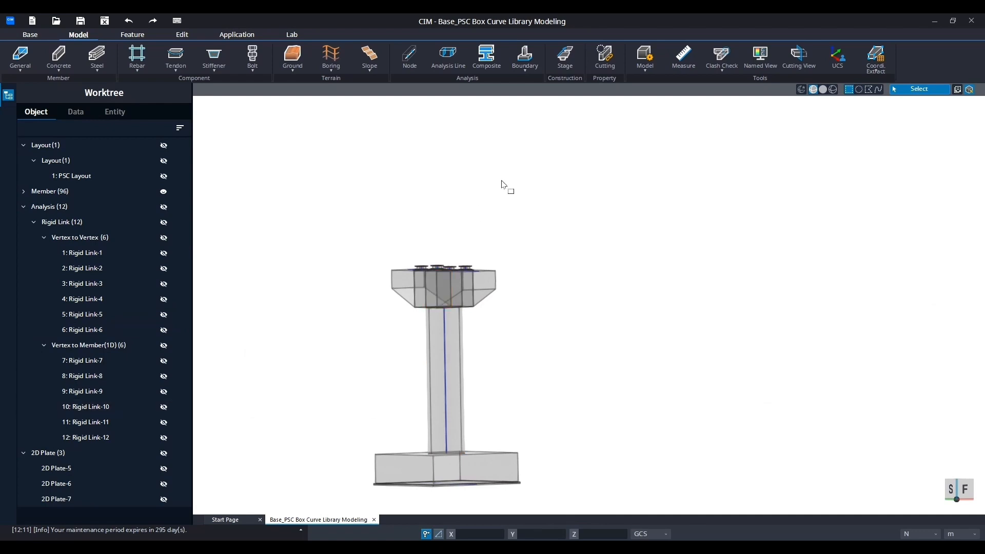
click(518, 69)
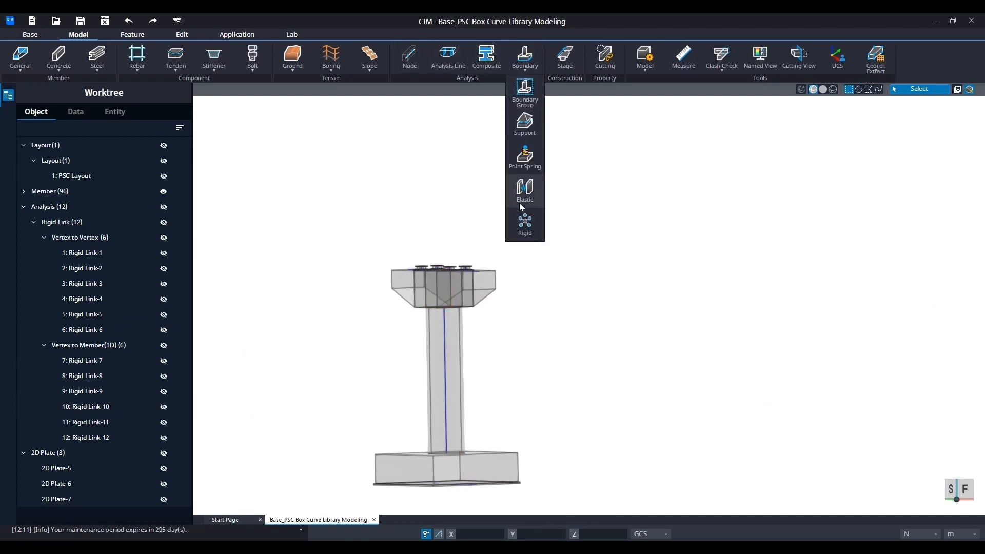
click(521, 221)
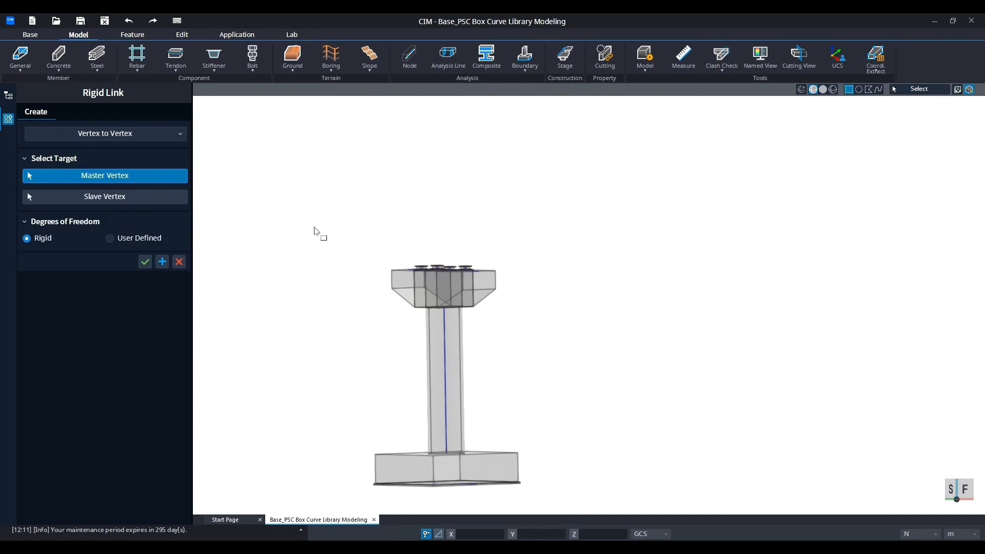
click(109, 137)
click(109, 158)
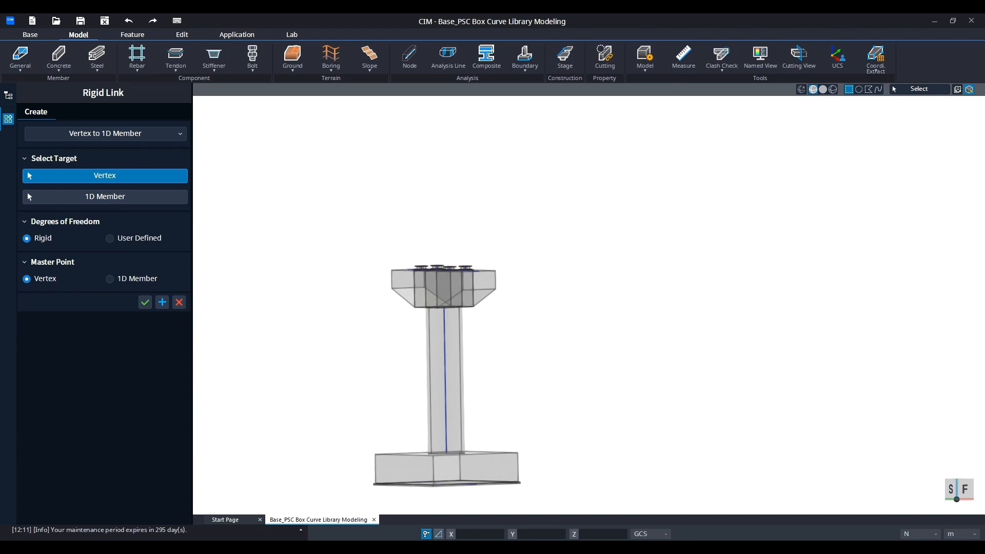
click(110, 280)
Select the lower vertex of the first bearing on the pier cap as a rigid link target
middle_drag(442, 279, 480, 326)
scroll(435, 287, up, 8)
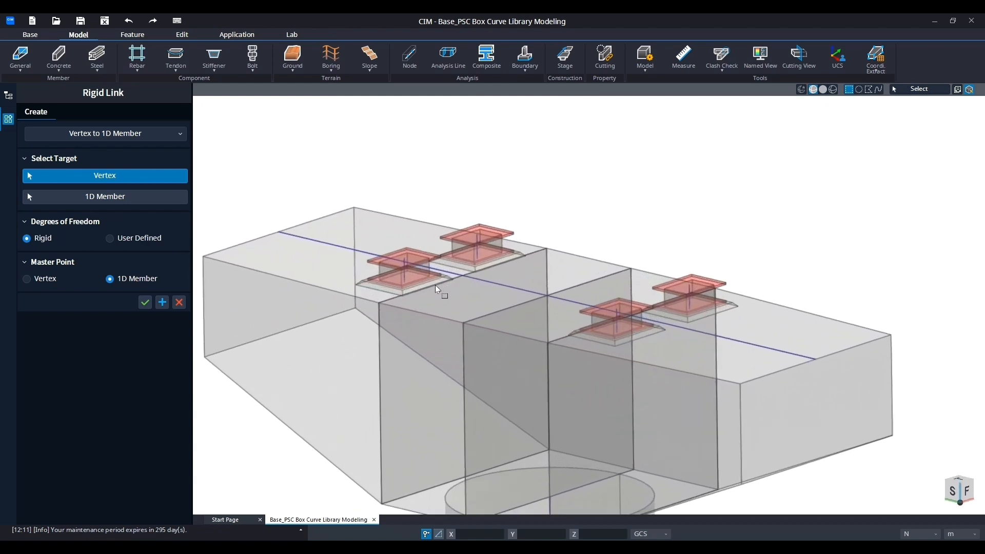
scroll(433, 305, up, 3)
drag(384, 262, 408, 280)
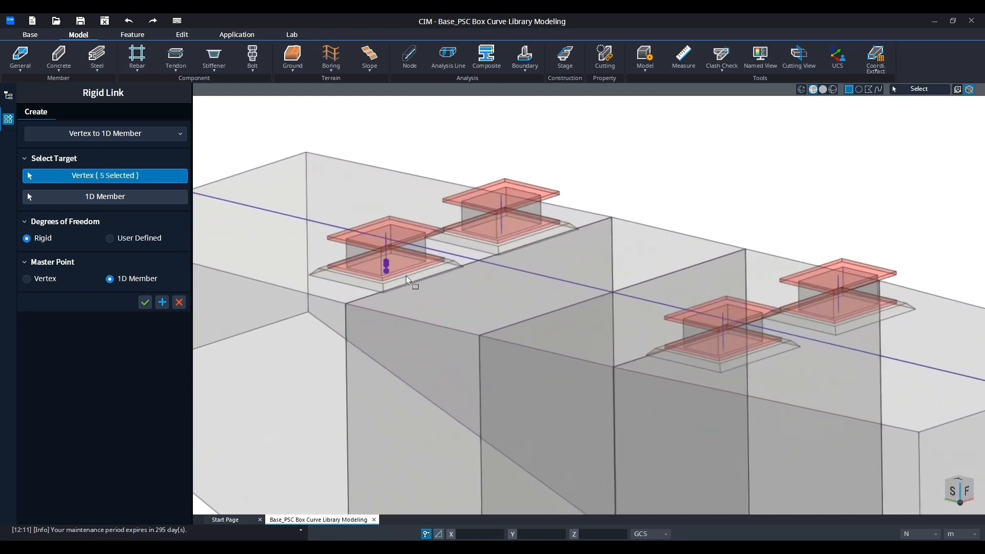
click(177, 180)
scroll(368, 275, up, 6)
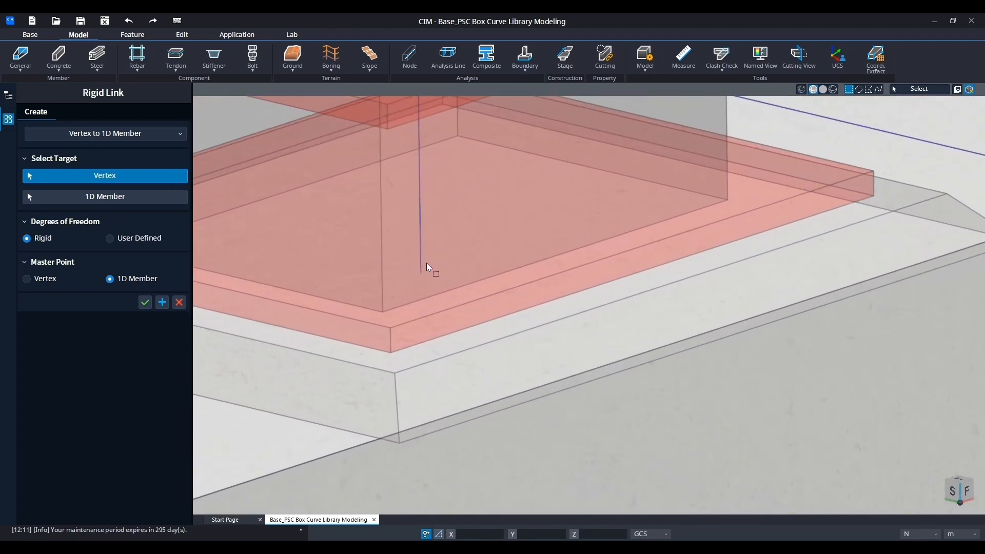
middle_drag(428, 263, 503, 239)
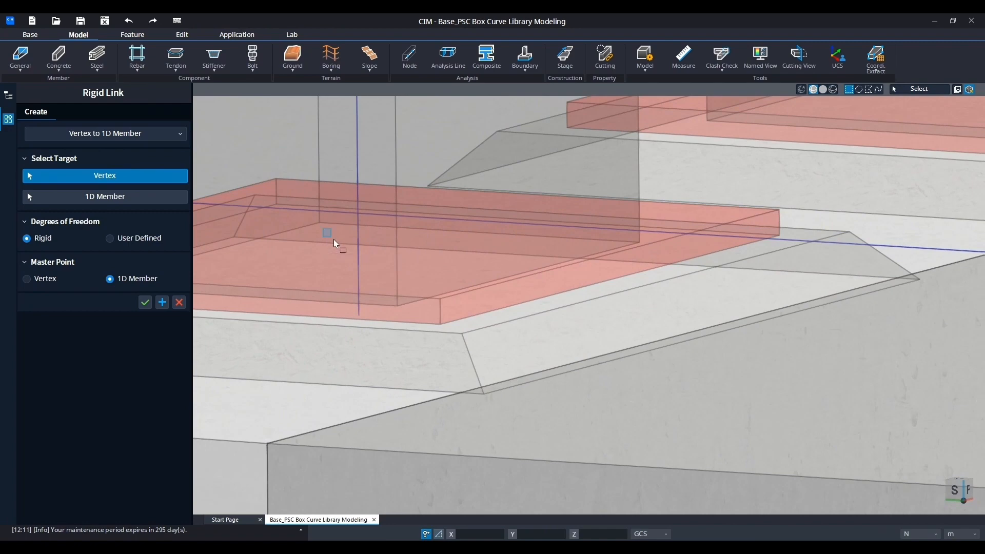
drag(334, 239, 394, 282)
key(Escape)
drag(346, 226, 377, 251)
scroll(323, 261, down, 5)
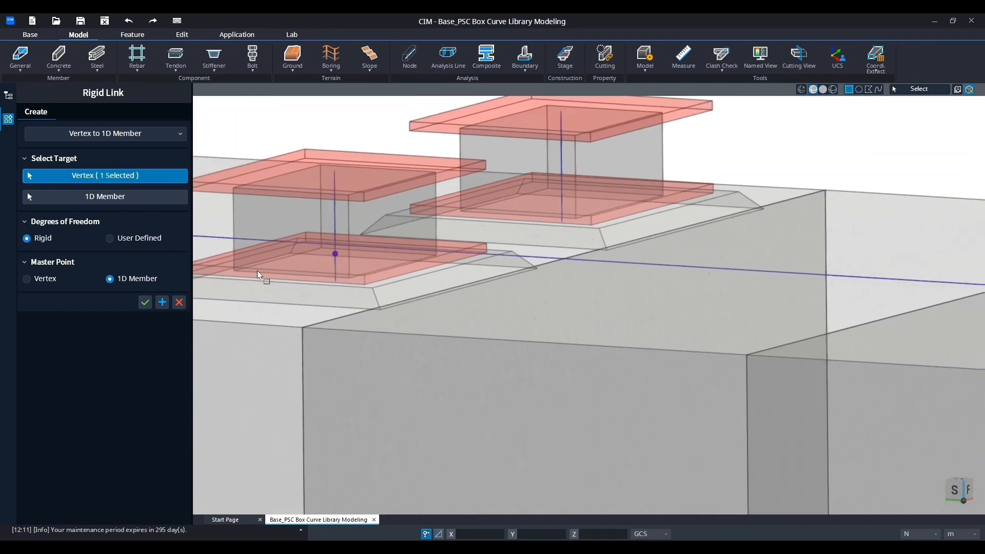
Add the lower vertex of the neighbouring bearing in the same pair to the rigid link's vertex selection
middle_drag(502, 196, 563, 338)
scroll(481, 296, down, 3)
middle_drag(622, 337, 362, 364)
scroll(539, 292, up, 6)
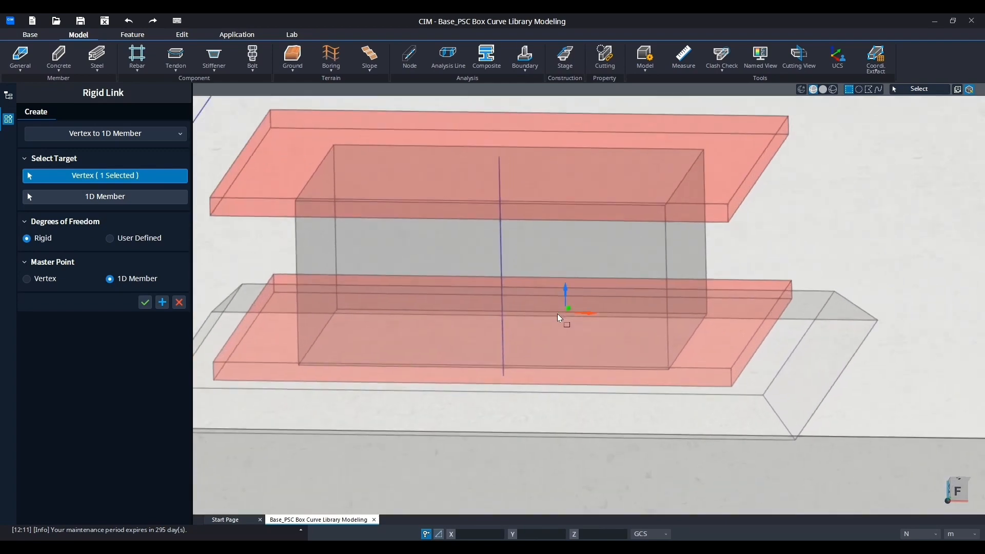
middle_drag(559, 318, 472, 334)
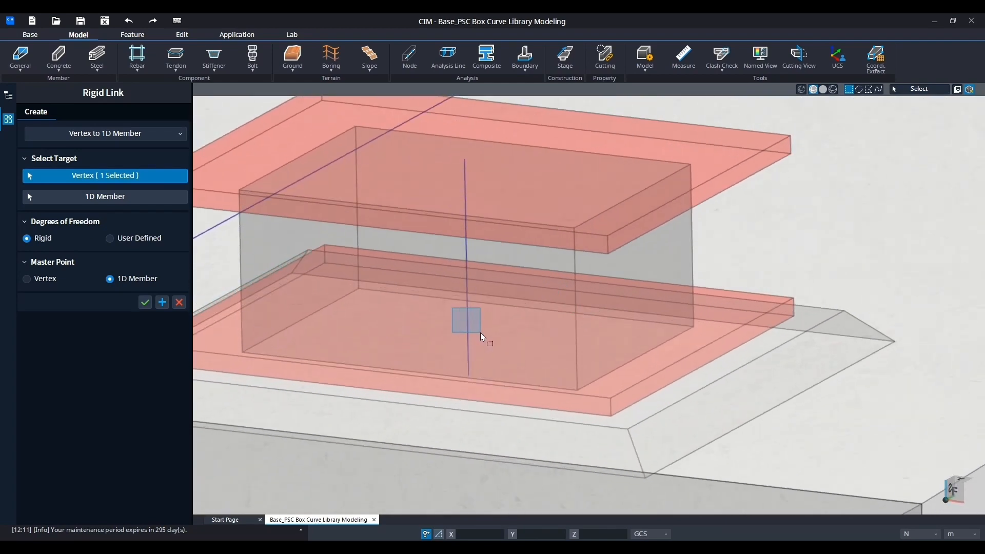
click(481, 333)
scroll(549, 319, down, 5)
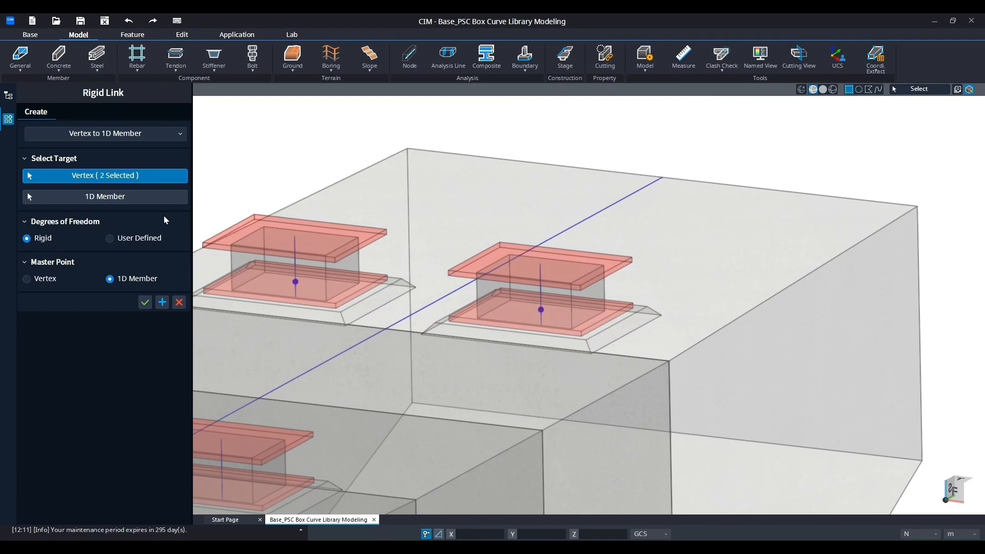
Try to rigidly link the two bearing vertices to the adjacent inner pier cap segment
click(144, 199)
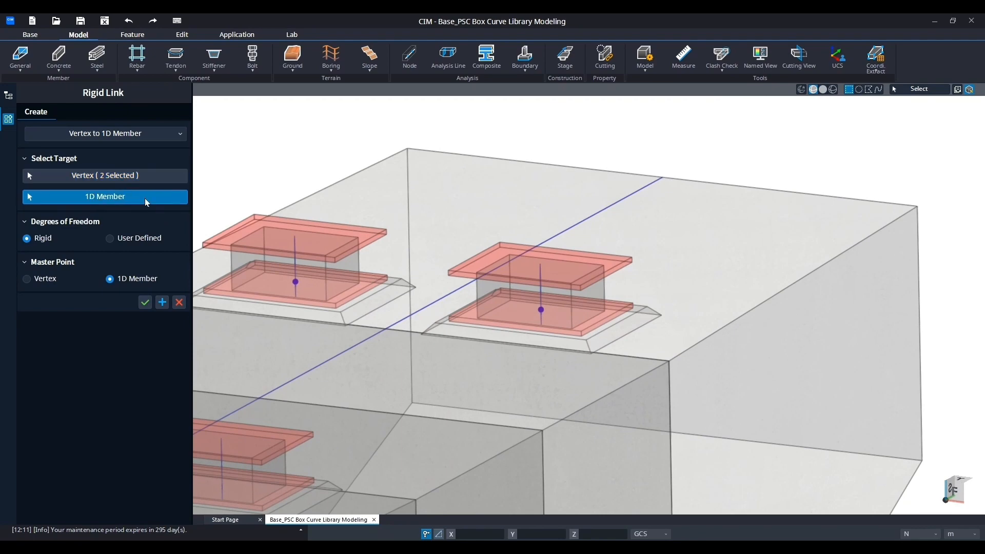
middle_drag(581, 298, 350, 253)
scroll(349, 253, down, 4)
middle_drag(517, 287, 436, 333)
click(427, 336)
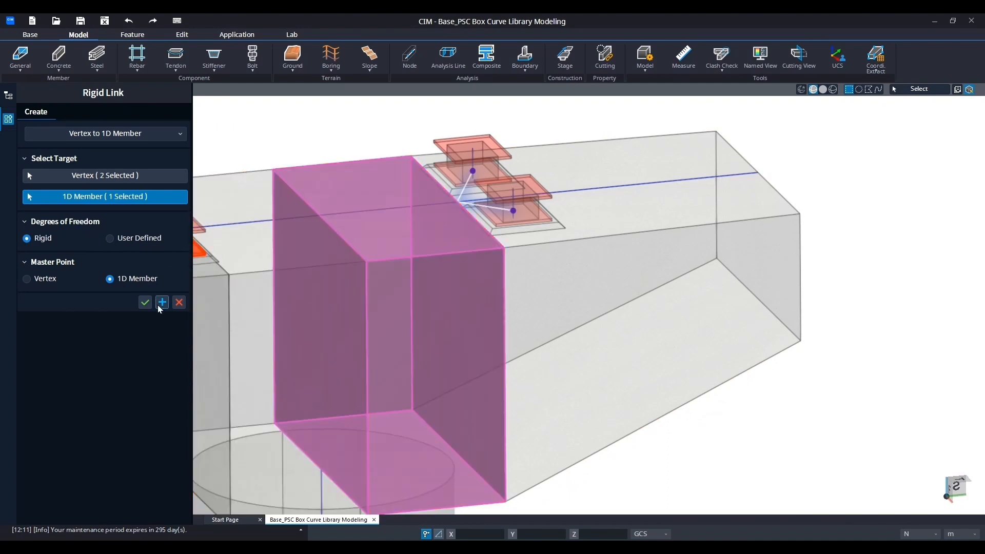
click(161, 303)
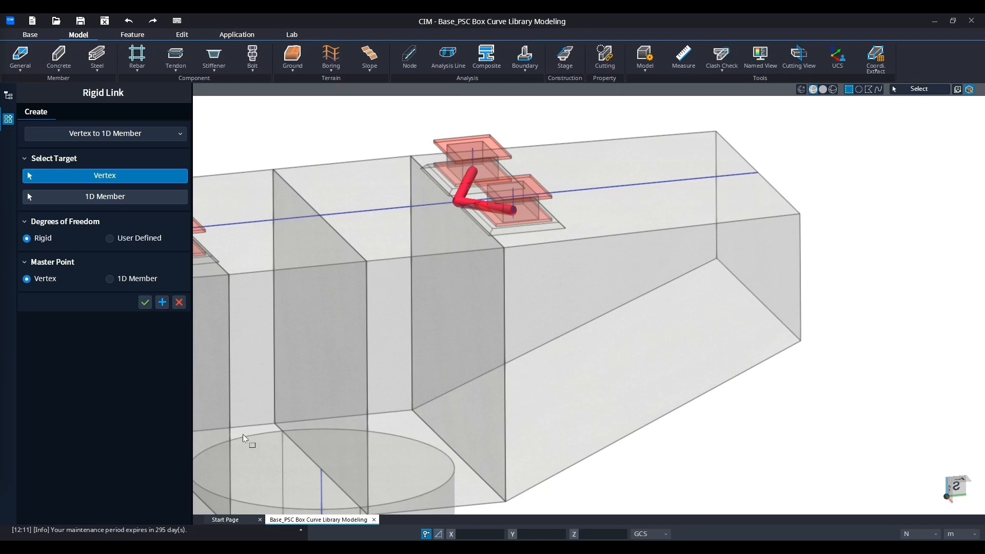
click(179, 302)
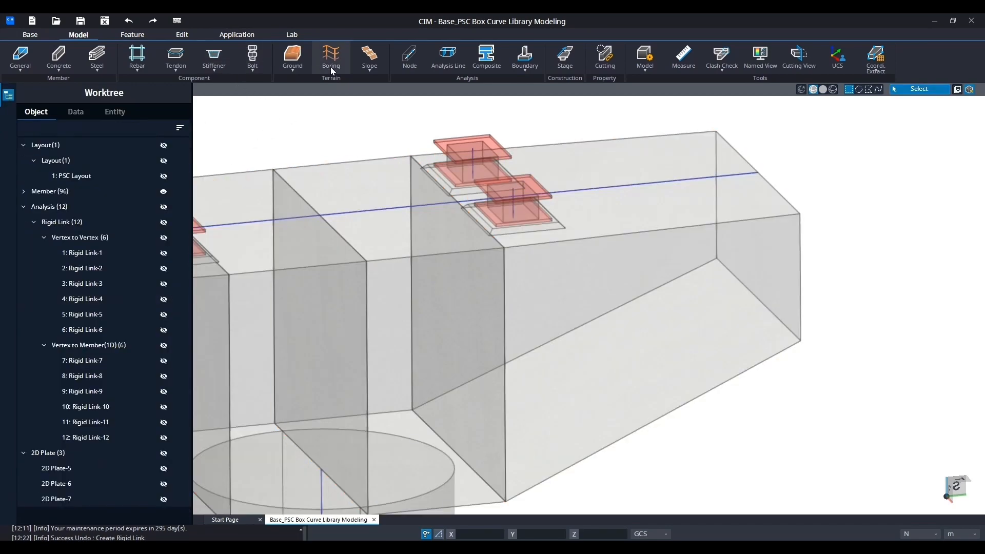
Start a new rigid link of the Vertex to 1D Member type
click(522, 68)
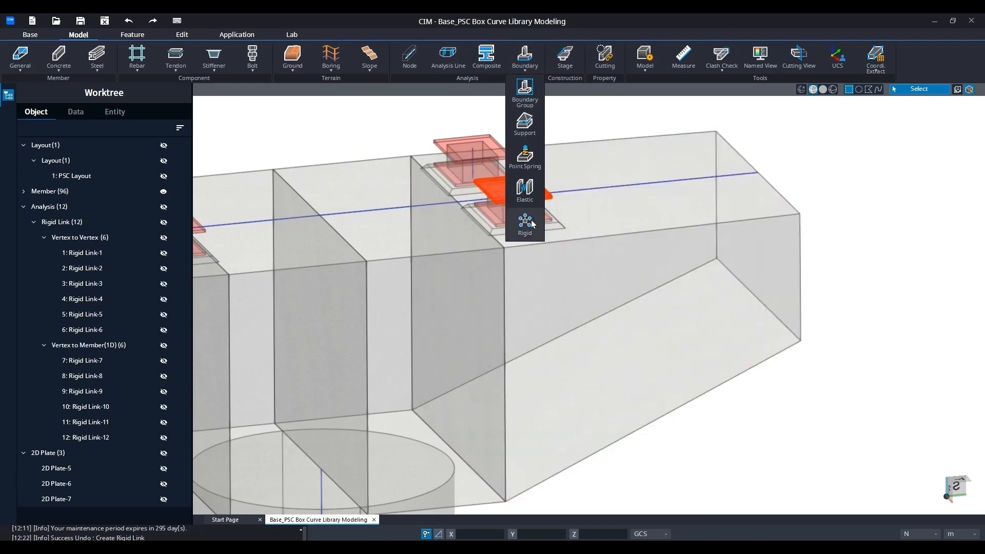
click(531, 220)
click(525, 64)
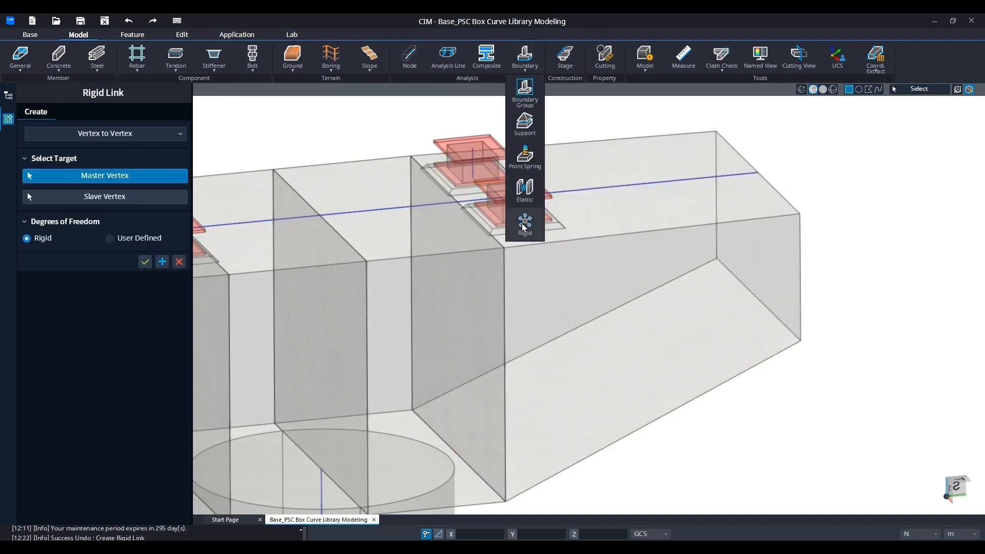
click(522, 223)
click(118, 134)
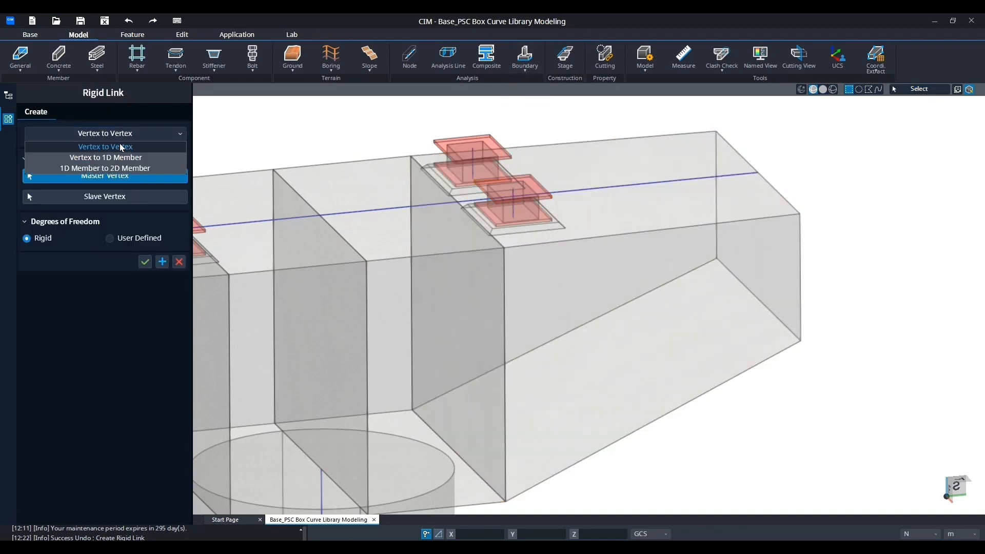
click(119, 154)
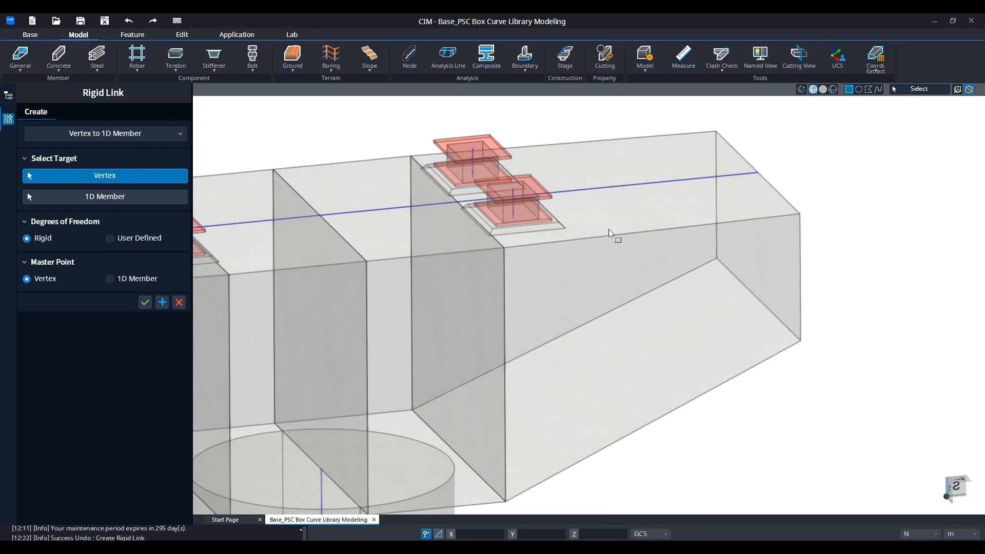
Select the tapered outer pier cap segment beneath the bearing pair as 1D member and use 1D Member as master point
scroll(502, 201, up, 4)
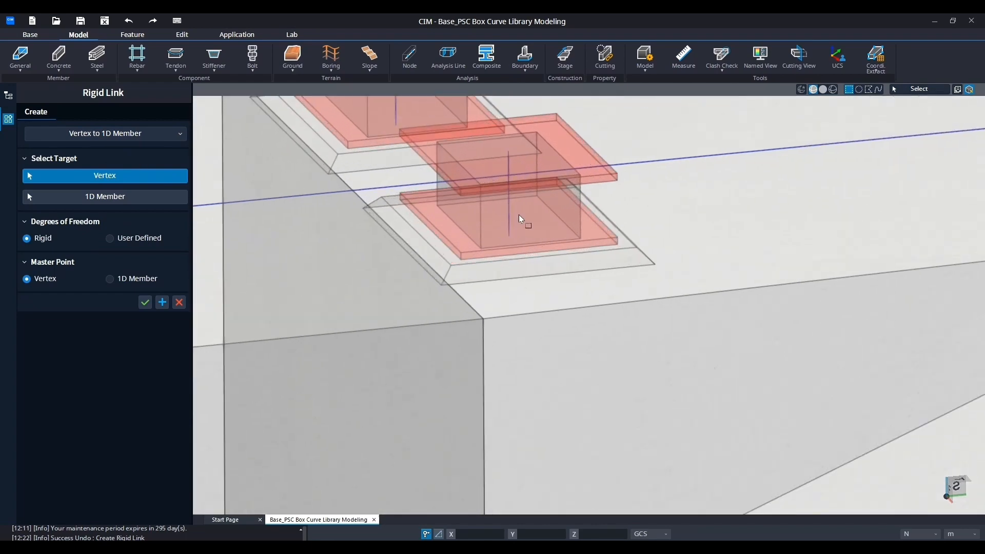
scroll(500, 230, down, 3)
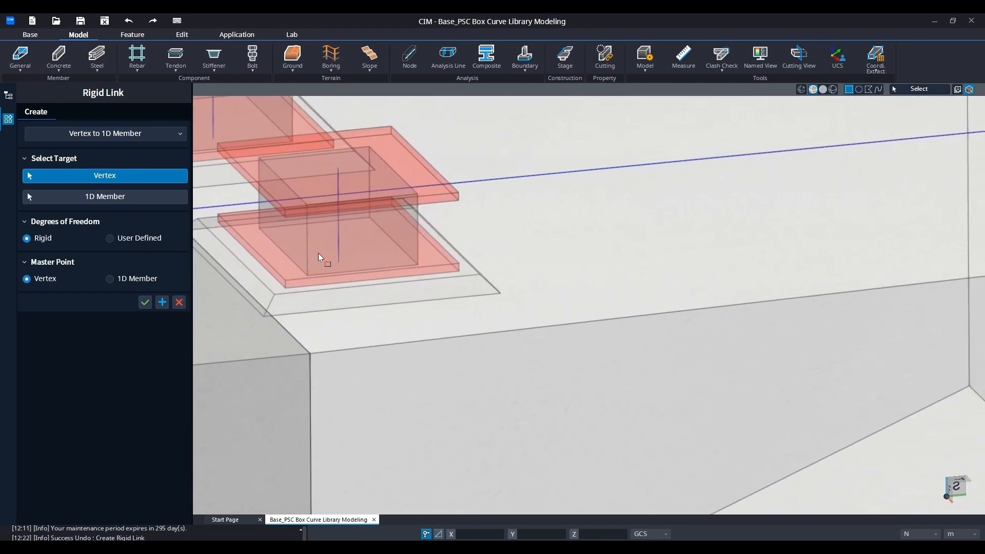
click(125, 198)
scroll(623, 312, down, 3)
scroll(645, 327, down, 2)
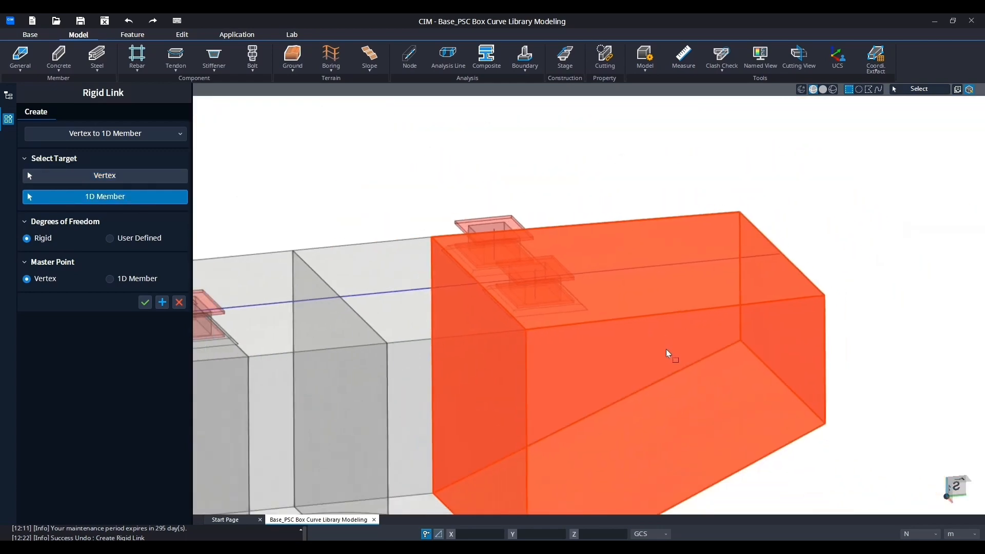
click(610, 344)
scroll(640, 352, up, 4)
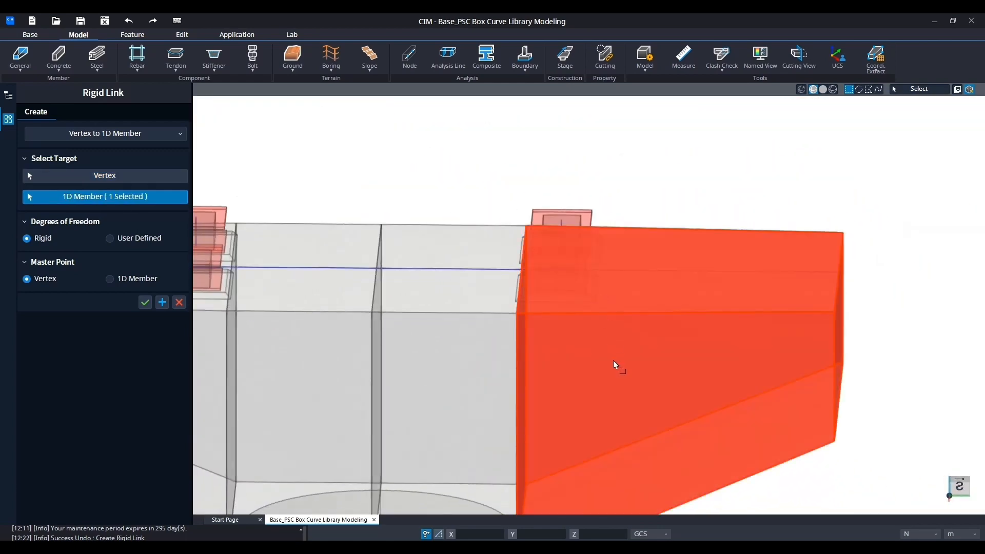
middle_drag(614, 361, 622, 280)
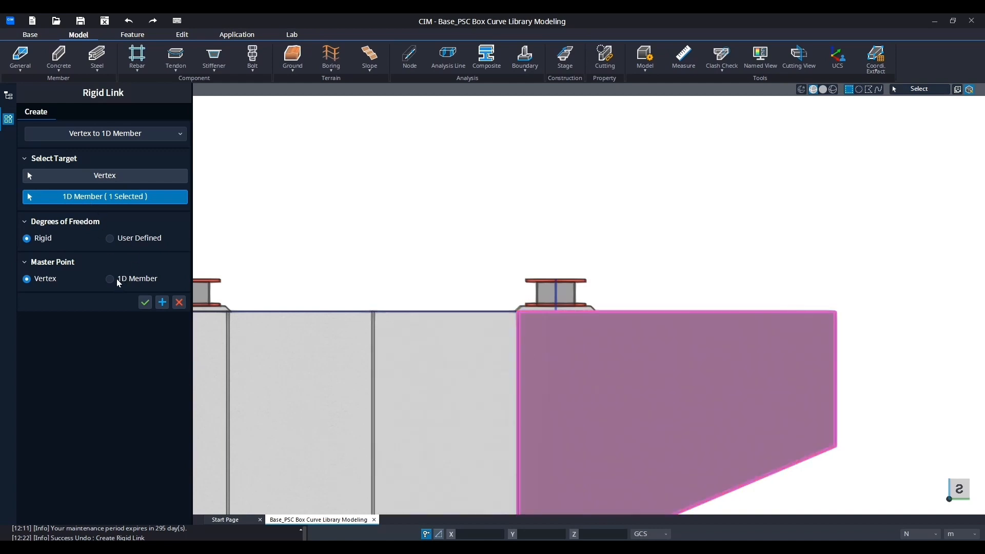
click(110, 278)
Select the lower vertices of both bearings on that cap segment and create the rigid link
click(98, 177)
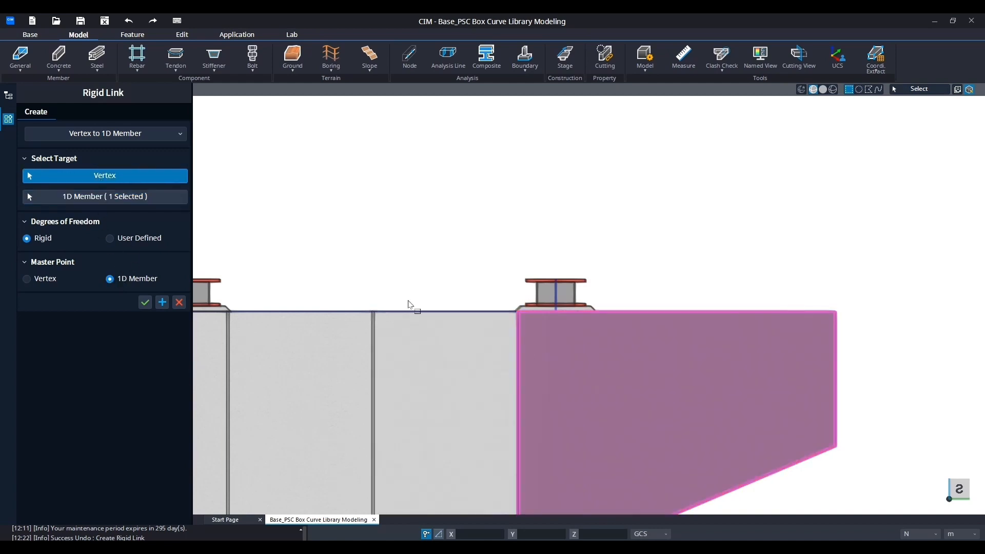
middle_drag(617, 330, 670, 421)
scroll(539, 357, up, 6)
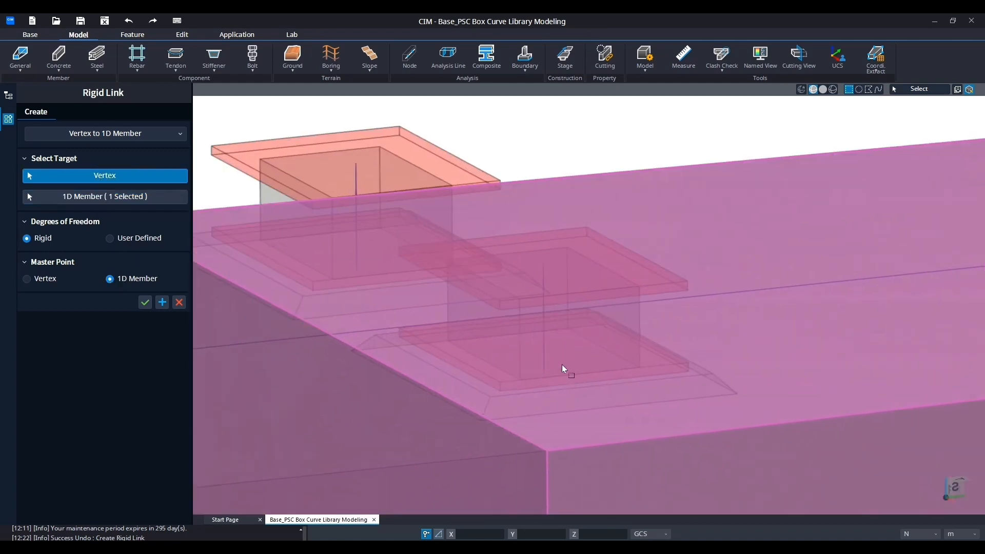
scroll(544, 352, up, 1)
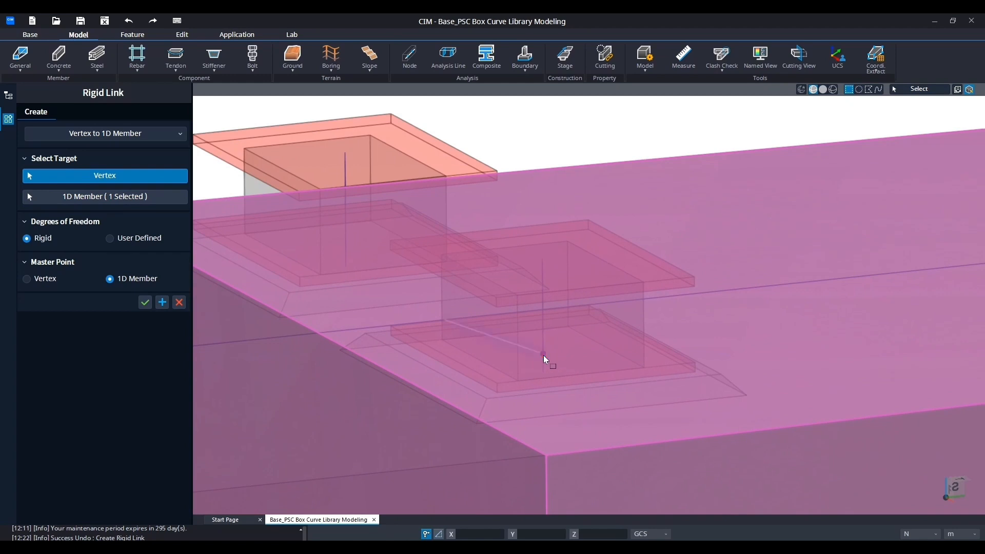
click(543, 354)
middle_drag(377, 279, 446, 305)
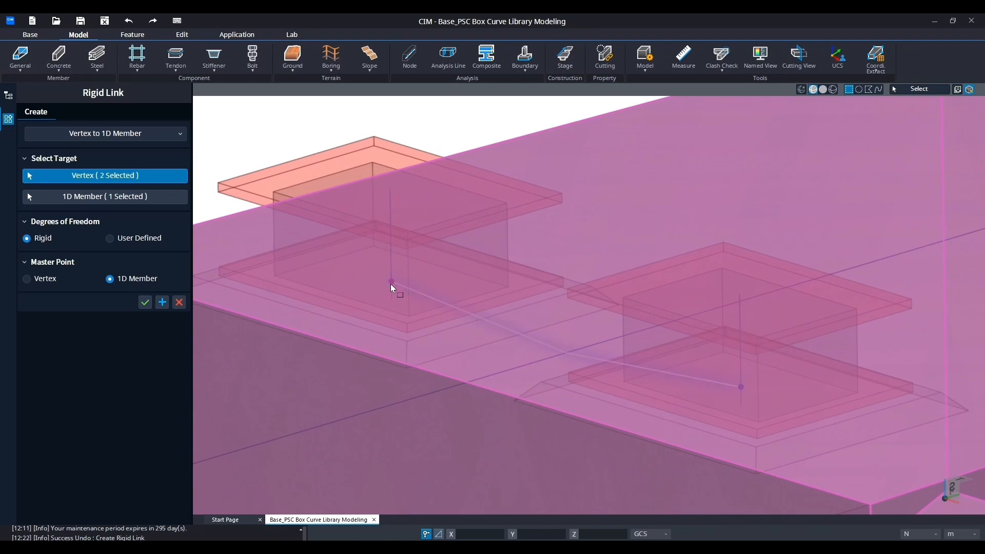
scroll(389, 284, down, 5)
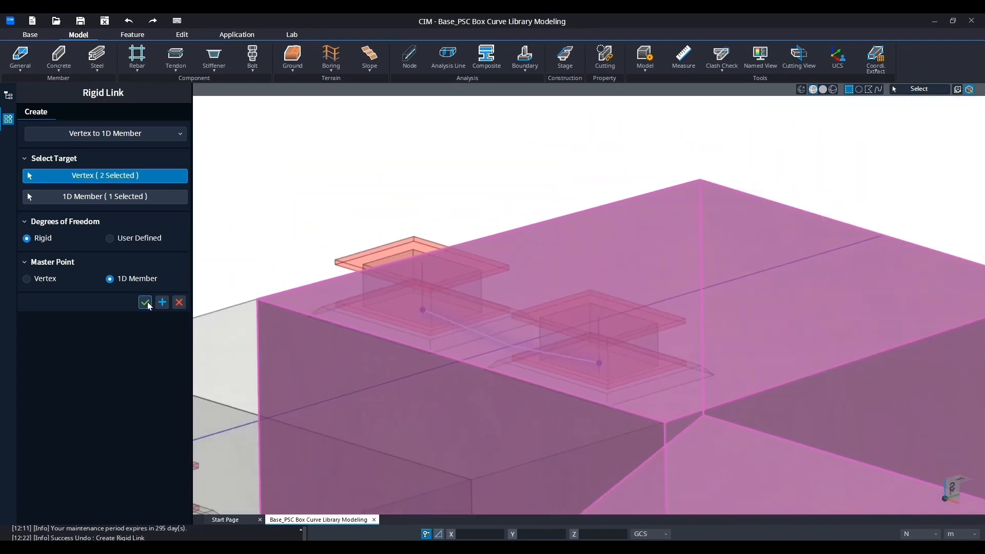
click(145, 302)
Select the lower vertices of the two bearings at the opposite end of the pier cap
scroll(529, 342, down, 5)
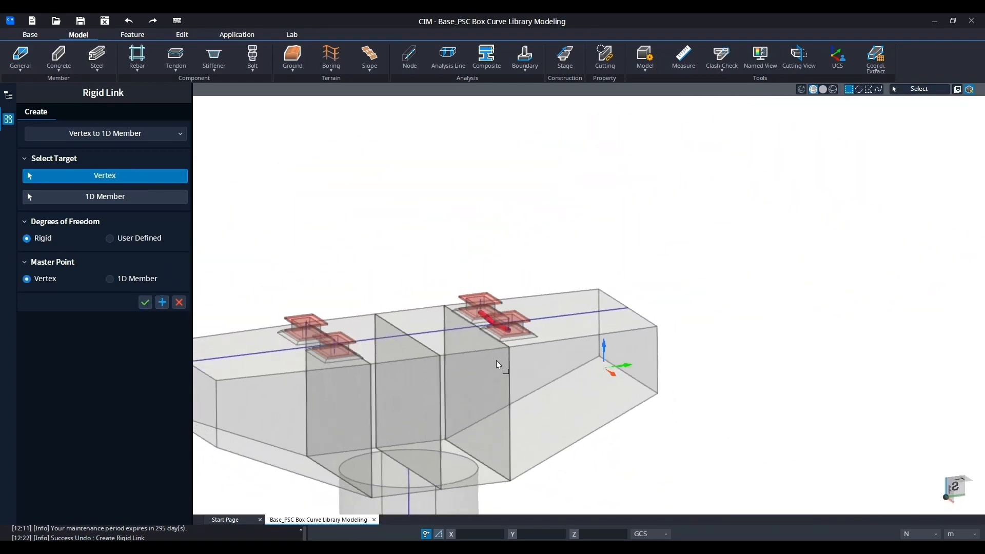
ctrl+middle_drag(497, 360, 426, 354)
mouse_move(337, 327)
middle_down()
mouse_move(499, 353)
mouse_move(507, 307)
mouse_move(735, 335)
middle_up()
scroll(506, 339, up, 5)
scroll(506, 339, up, 3)
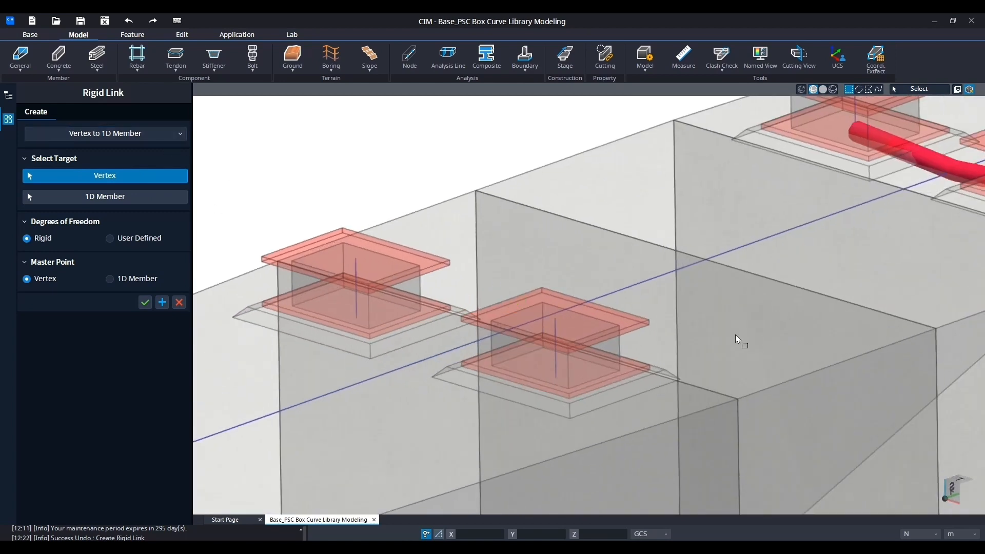
click(357, 305)
Link the selected bearing vertices rigidly to the tapered cap segment beneath them, with 1D Member as master point
click(131, 199)
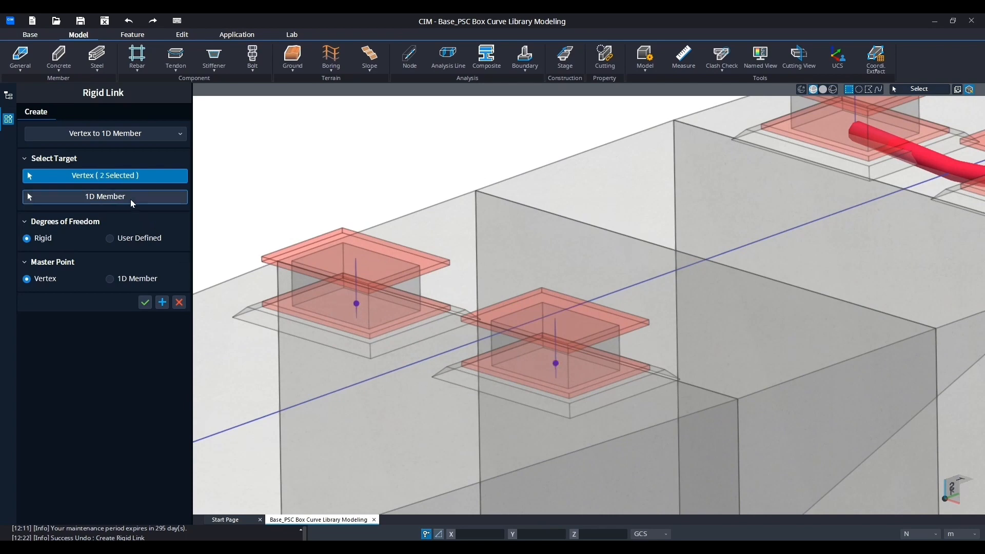
click(263, 414)
click(296, 447)
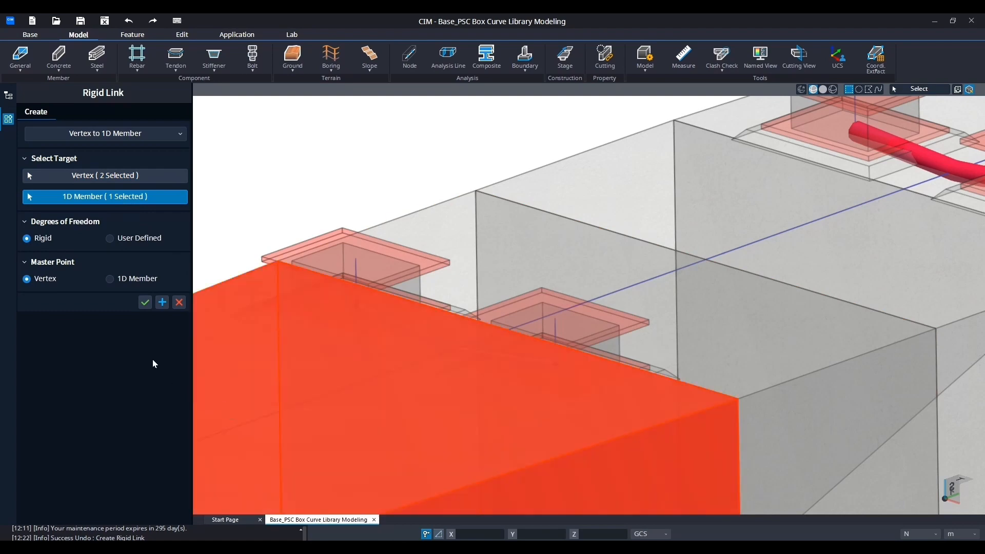
click(110, 280)
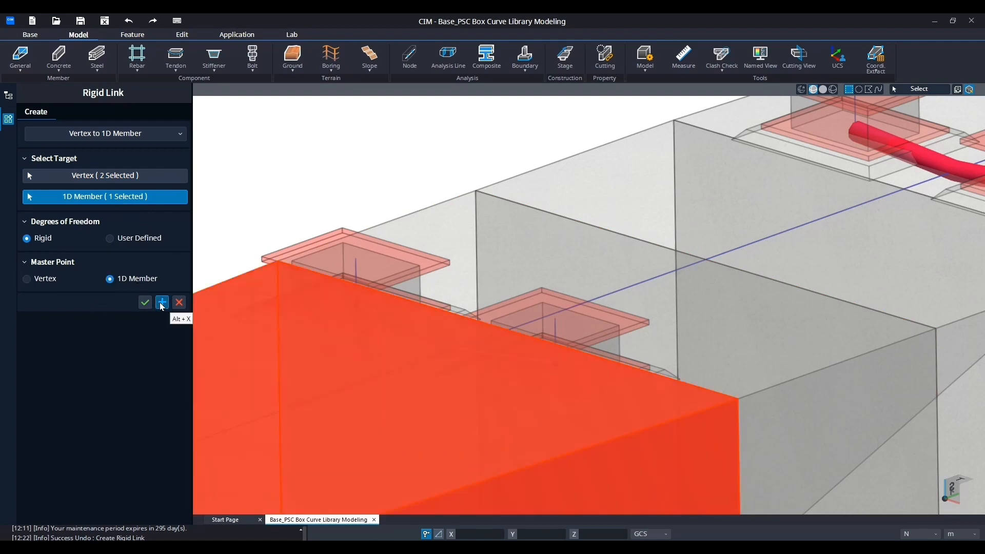
click(161, 303)
Link the pier column's top vertex rigidly to an adjoining inner cap segment, with 1D Member as master point
scroll(636, 365, up, 3)
scroll(558, 333, down, 5)
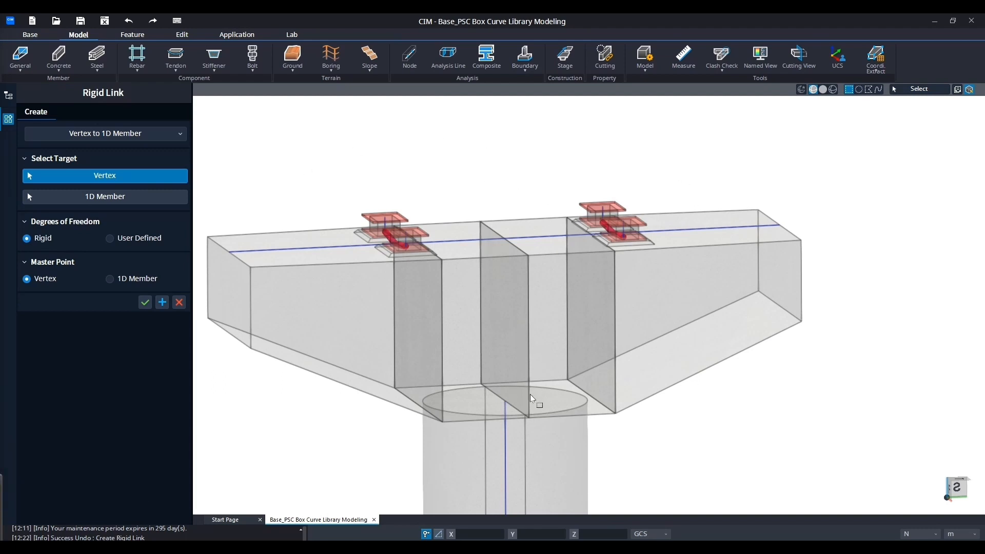
click(506, 403)
middle_drag(637, 404, 563, 390)
click(140, 197)
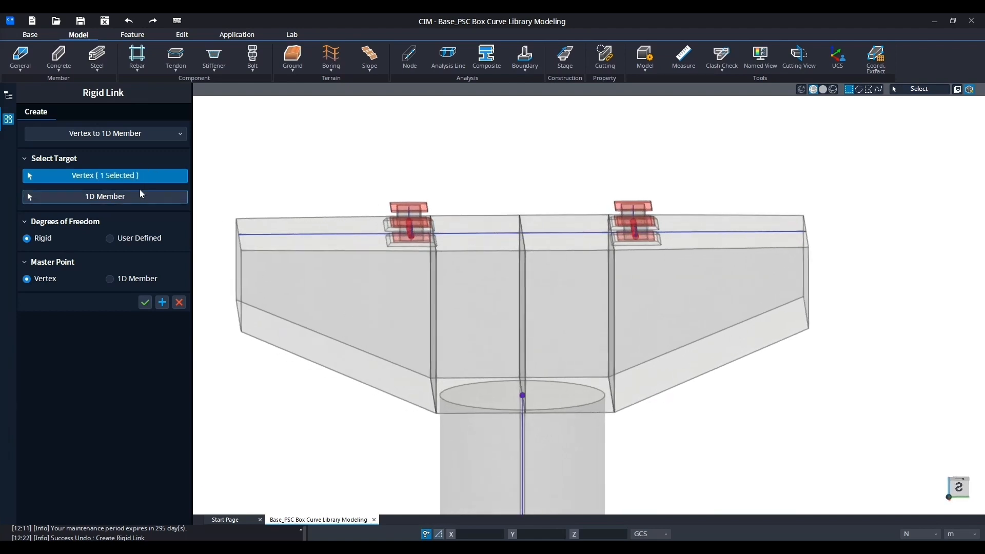
click(562, 313)
click(111, 280)
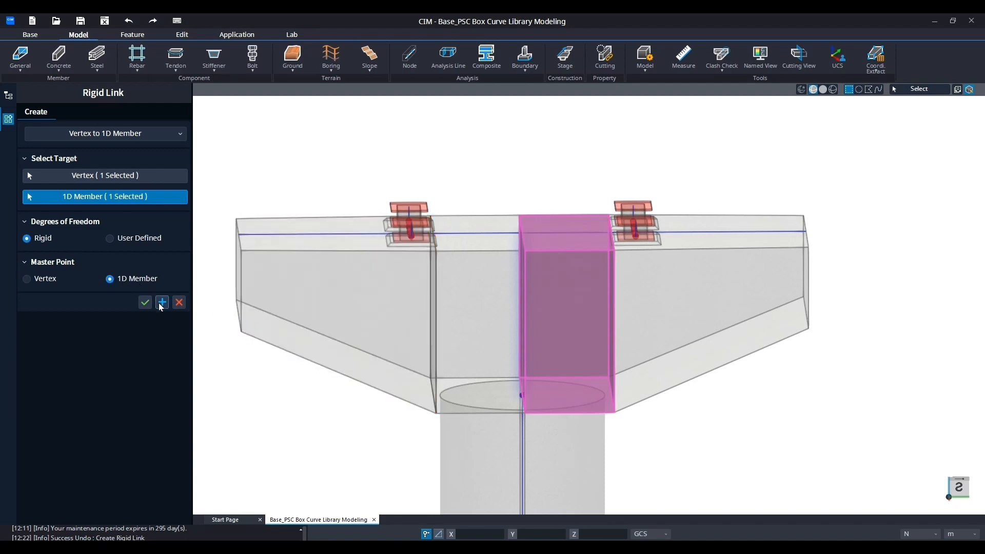
click(159, 303)
middle_drag(553, 294, 495, 329)
scroll(635, 312, down, 6)
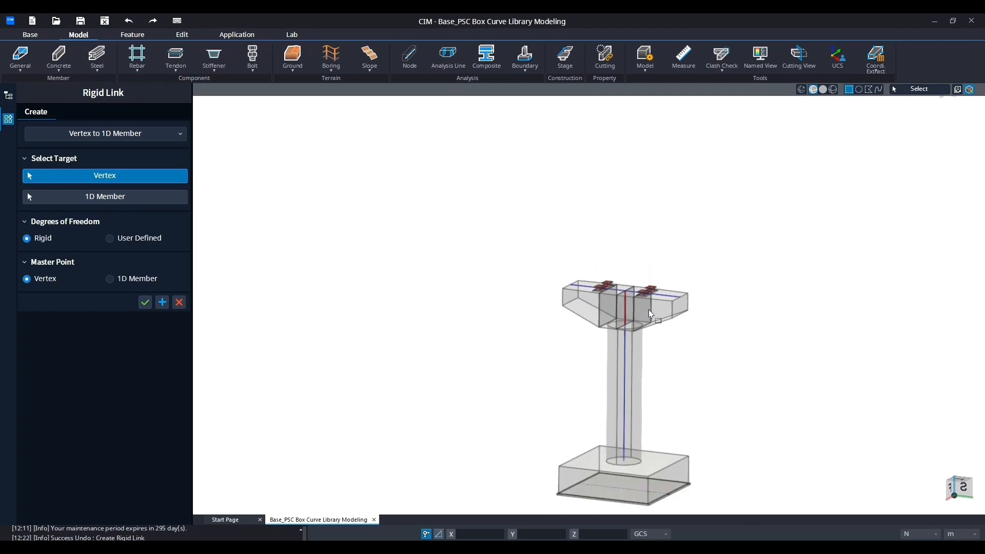
Link the second pier column's top vertex rigidly to an adjoining inner cap segment, with 1D Member as master point
scroll(457, 372, up, 5)
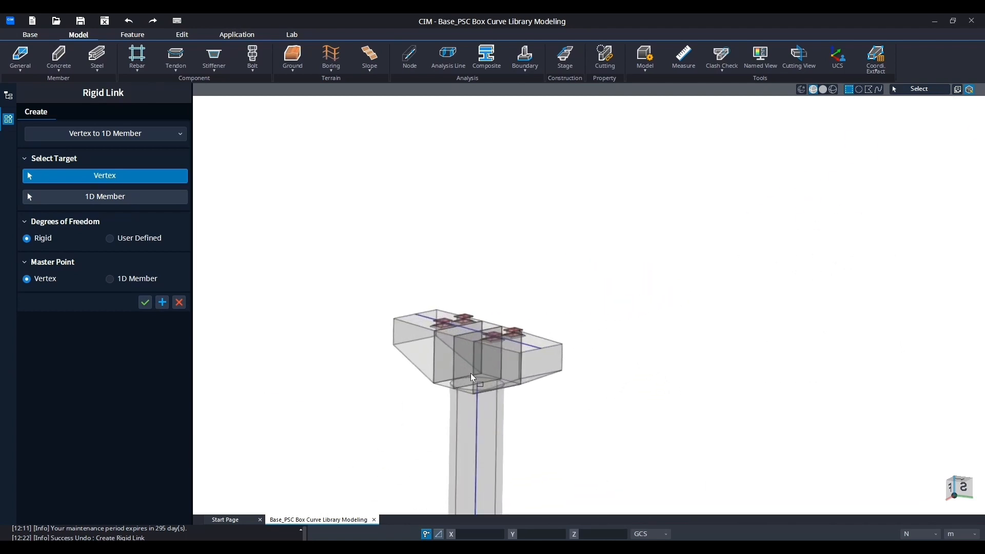
middle_drag(497, 371, 698, 357)
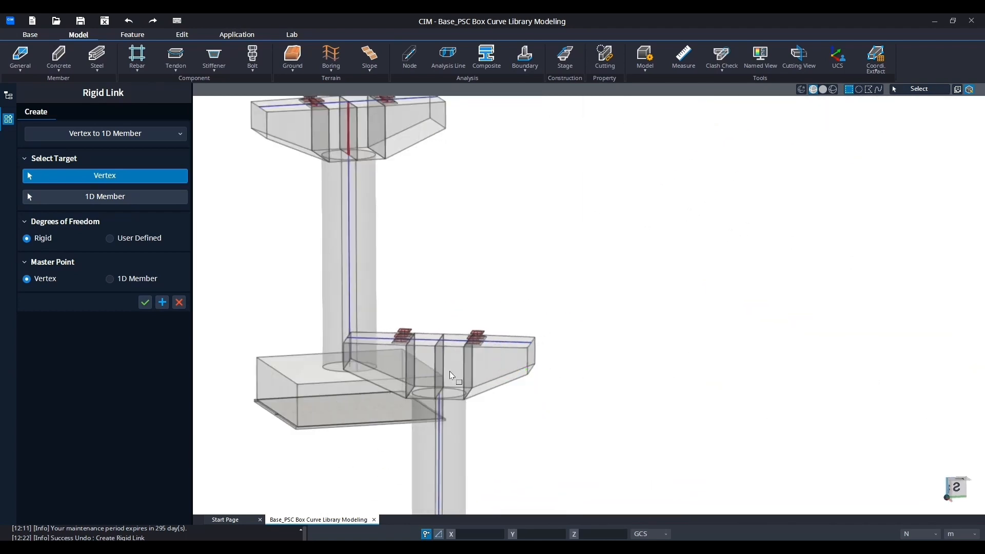
scroll(450, 371, up, 2)
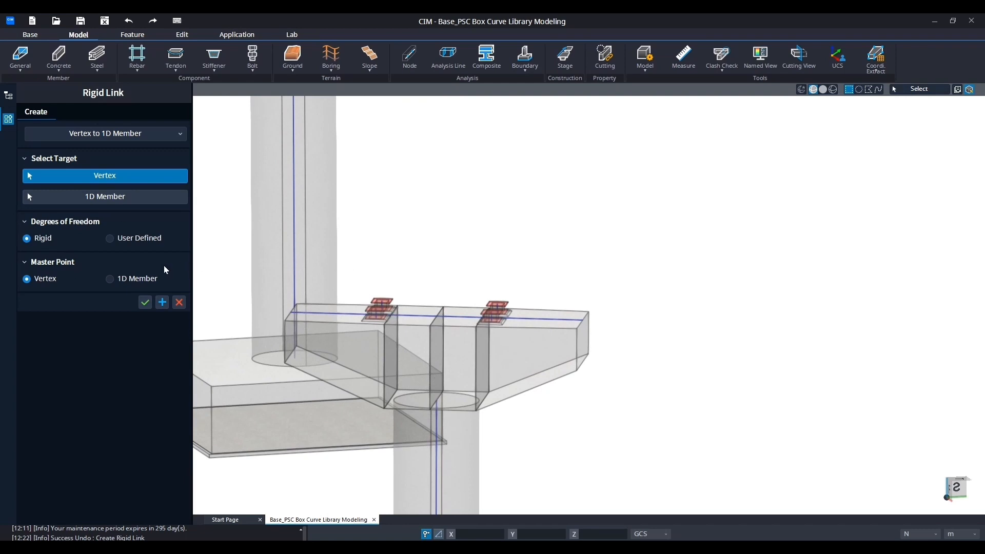
click(110, 278)
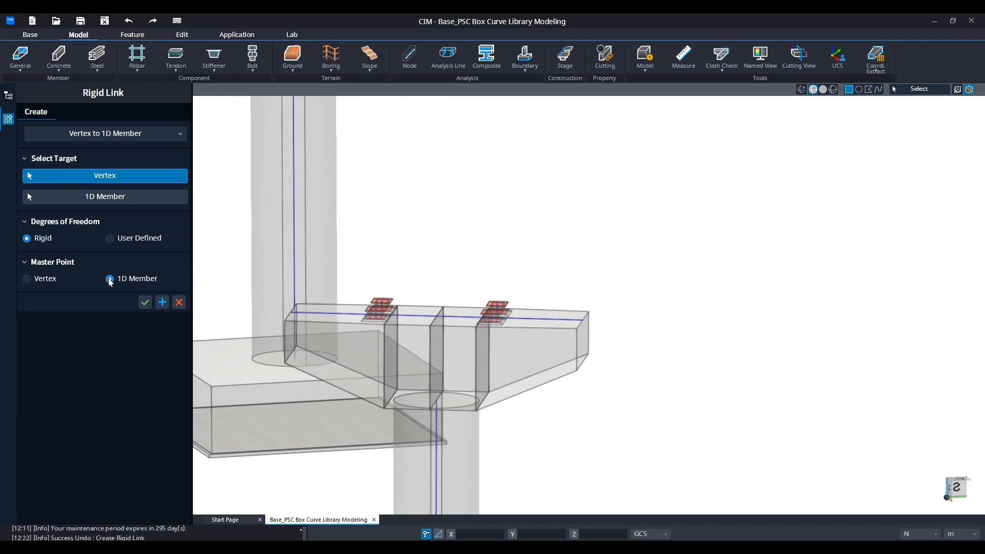
click(437, 401)
click(459, 356)
click(162, 302)
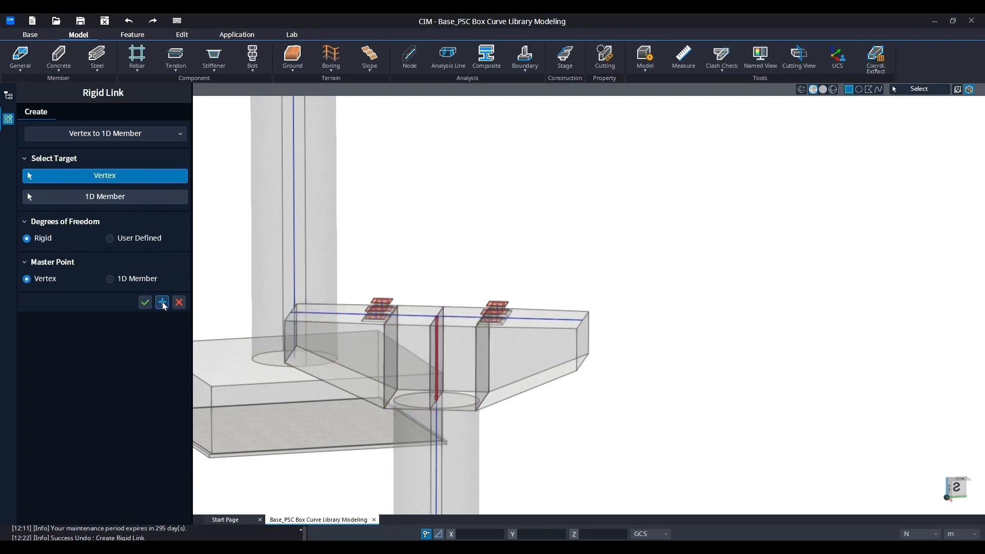
Select the lower vertices of both bearings at one end of the second pier's cap
scroll(472, 305, up, 5)
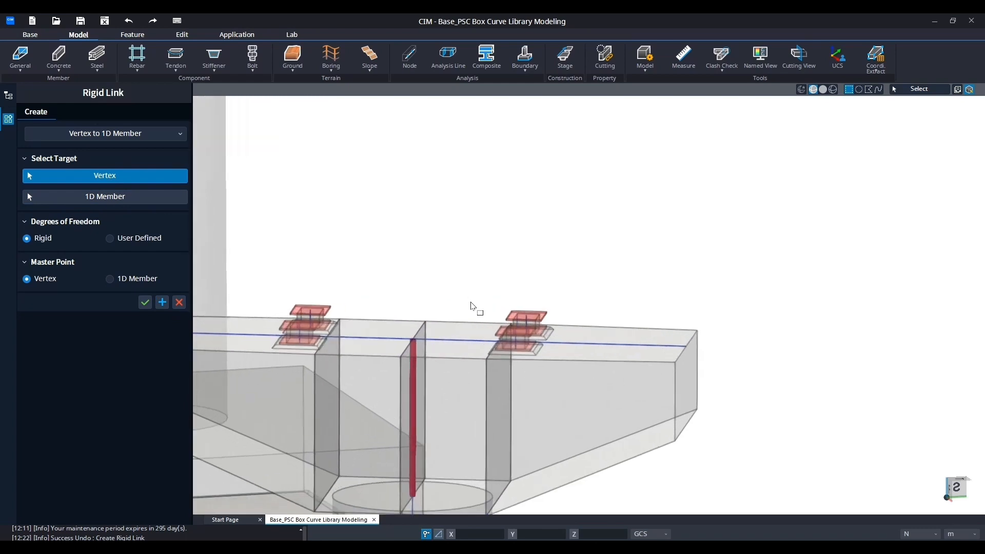
scroll(524, 303, up, 5)
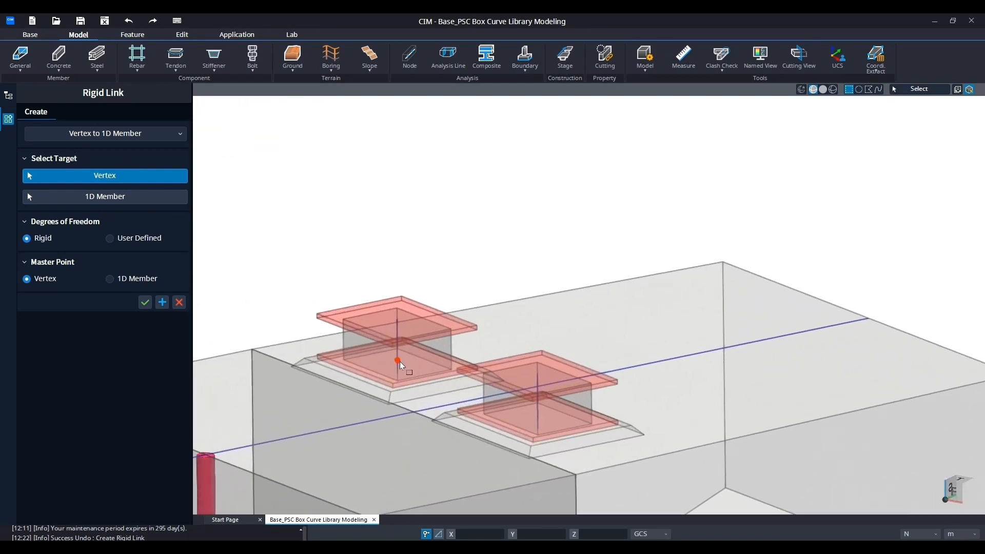
click(398, 361)
scroll(539, 414, up, 5)
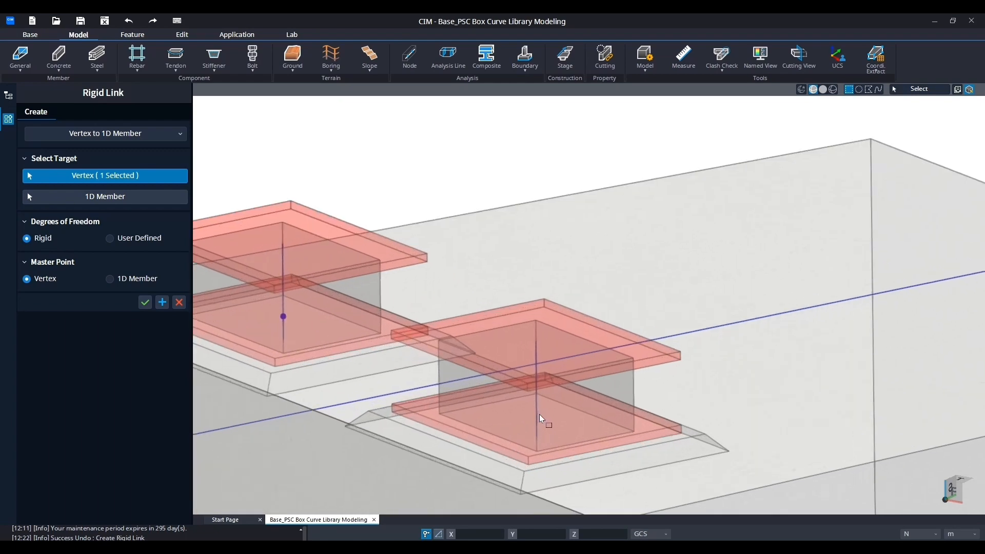
middle_drag(535, 414, 670, 412)
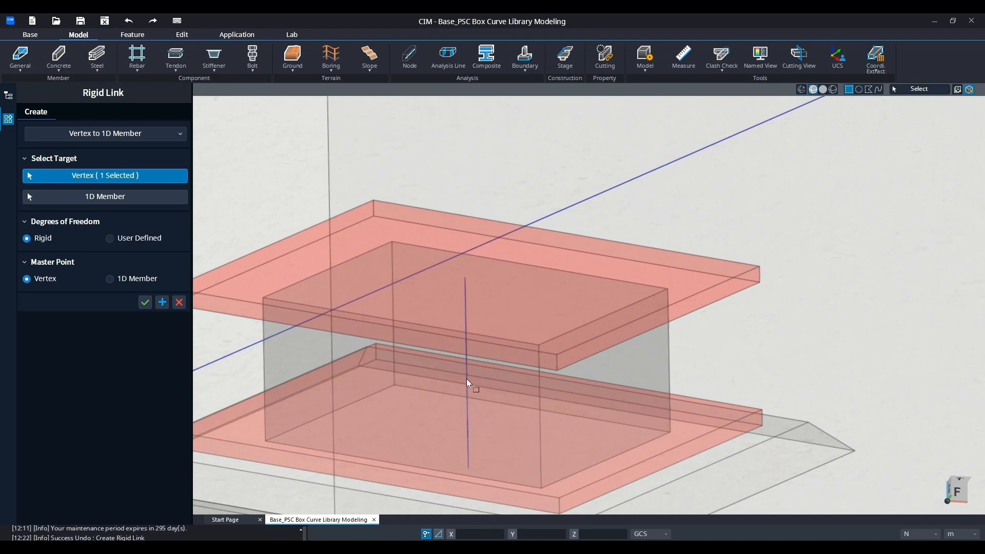
middle_drag(473, 390, 466, 401)
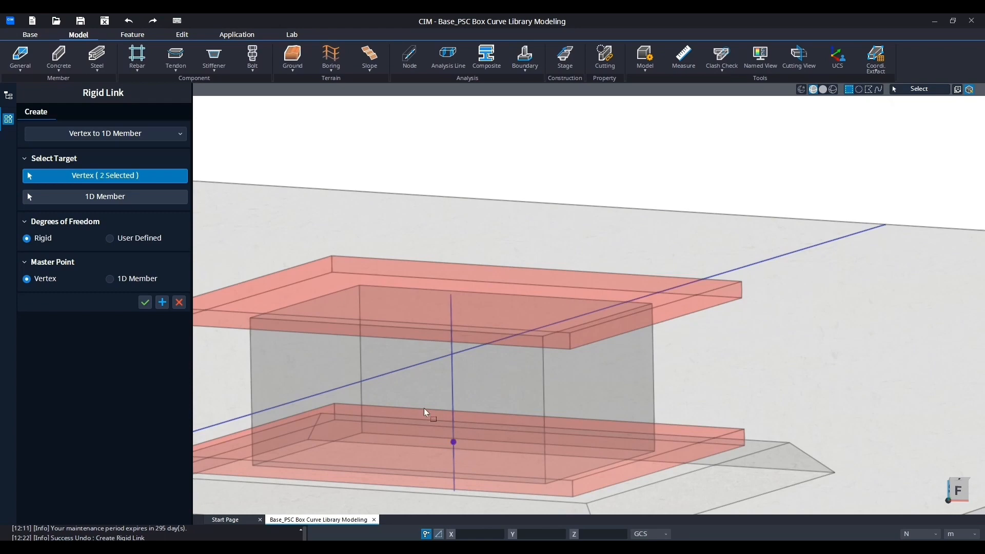
Pick the tapered cap segment beneath the selected bearing vertices as the 1D member and create the rigid link
click(110, 199)
scroll(445, 266, down, 3)
scroll(506, 270, up, 6)
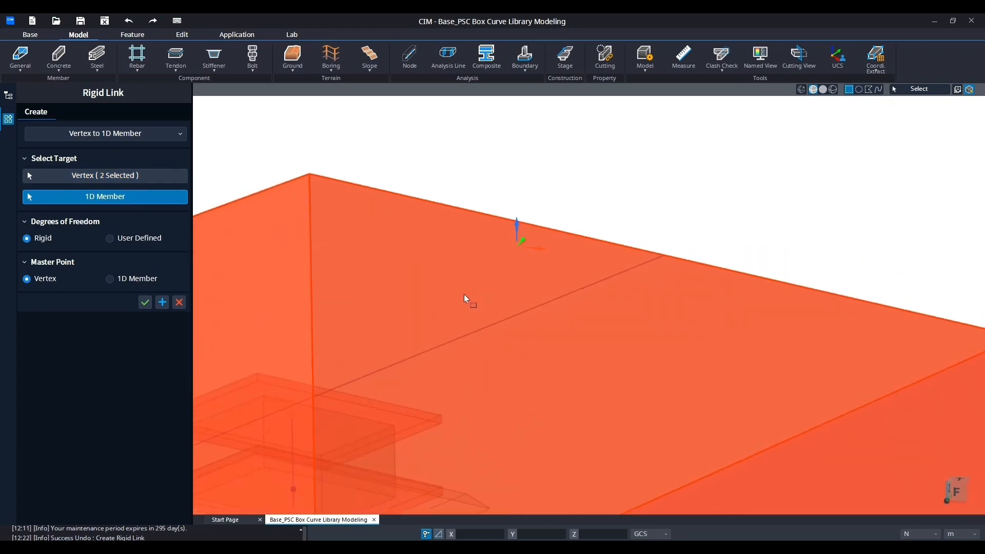
middle_drag(464, 294, 400, 267)
scroll(399, 266, down, 4)
middle_drag(516, 302, 408, 296)
middle_drag(288, 307, 525, 254)
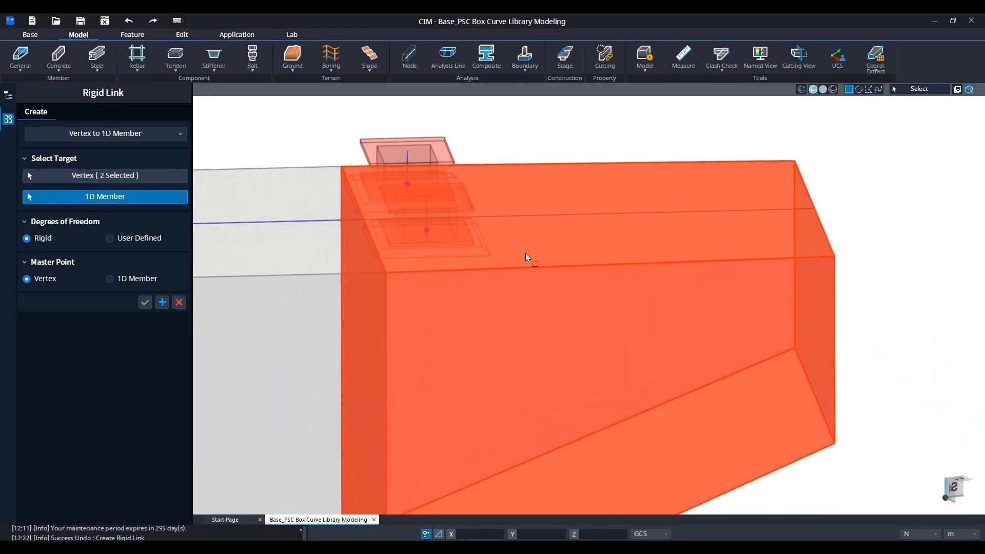
click(516, 306)
scroll(486, 283, down, 2)
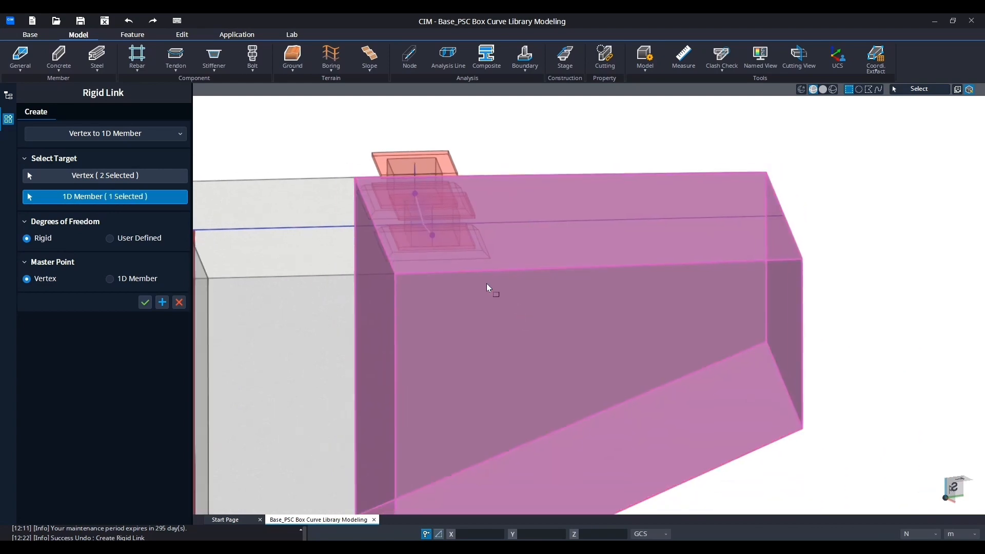
click(162, 303)
Link the lower vertices of the two bearings at the cap's opposite end rigidly to their tapered cap segment, with 1D Member as master point
scroll(411, 290, down, 5)
scroll(435, 296, up, 6)
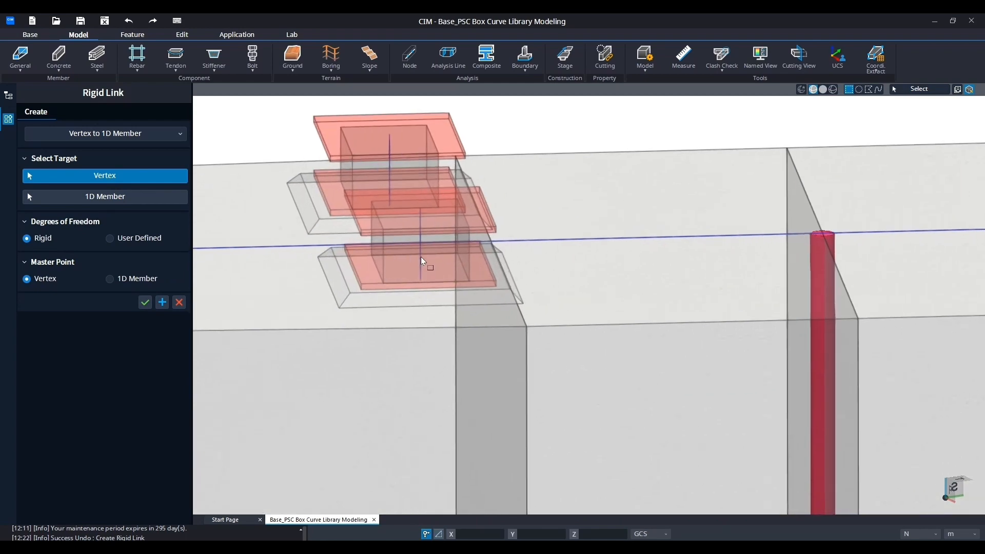
middle_drag(425, 249, 631, 270)
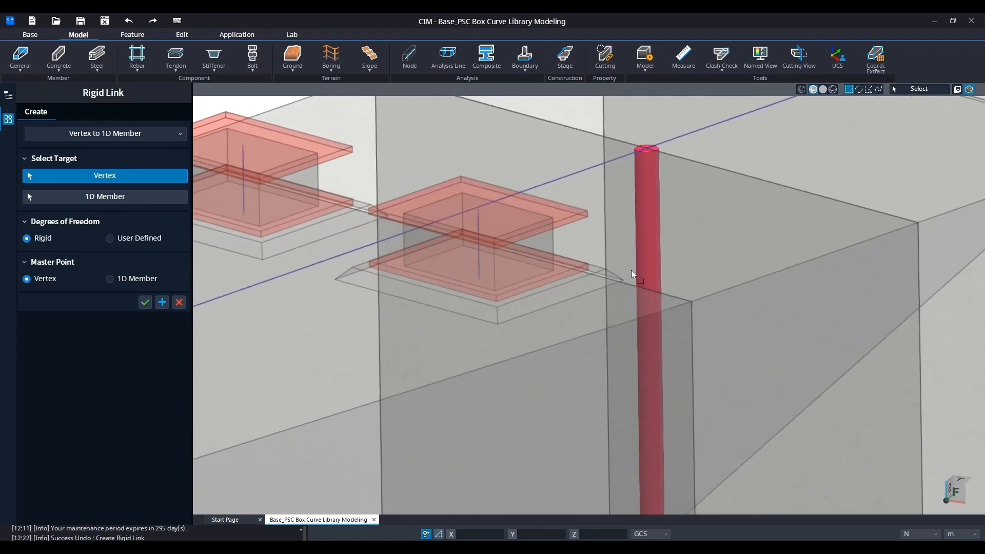
click(479, 263)
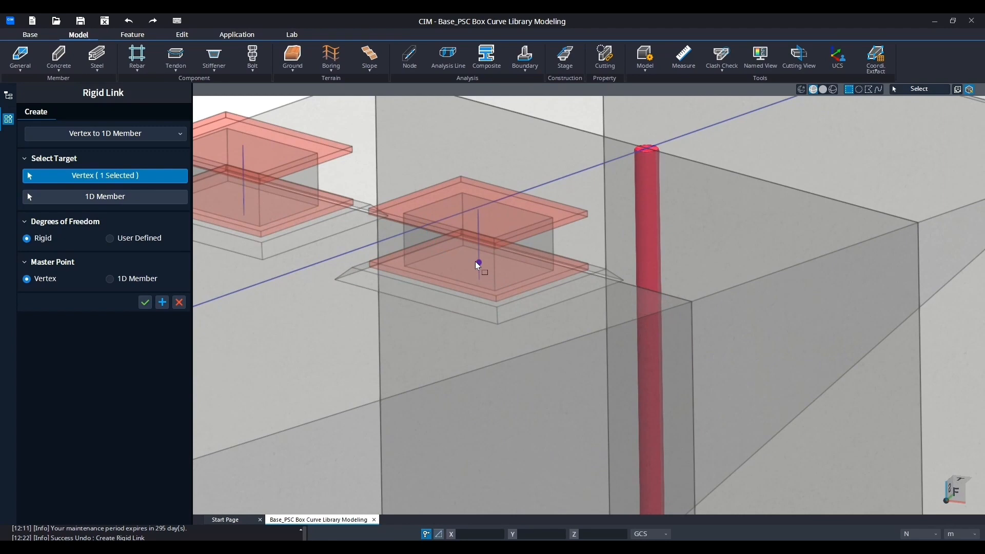
click(244, 199)
click(86, 195)
scroll(389, 227, down, 4)
click(355, 310)
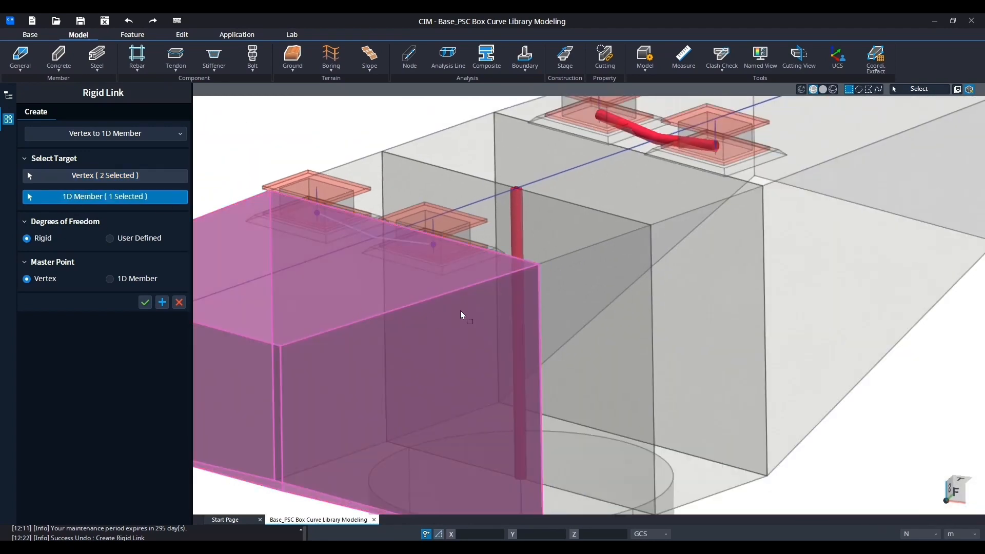
click(110, 278)
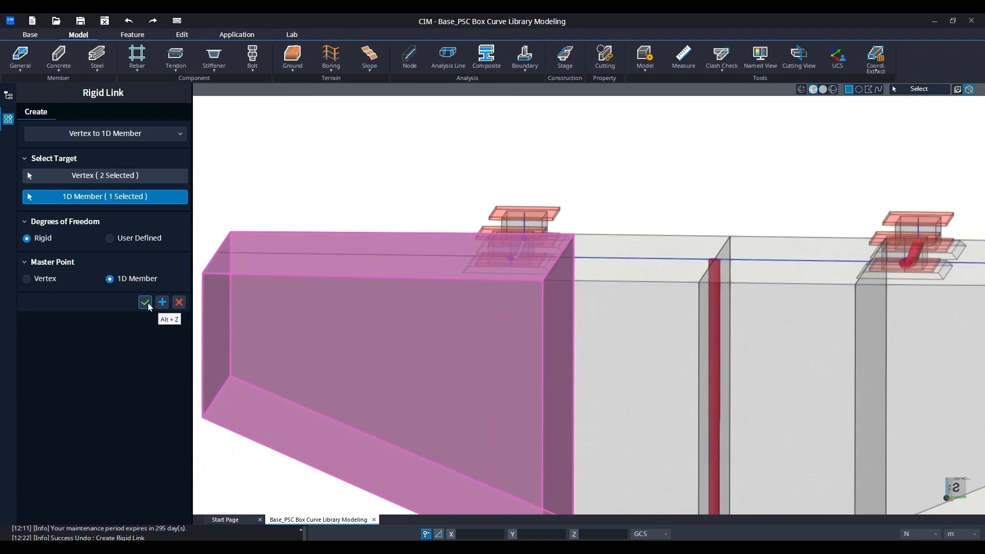
click(145, 302)
Show all hidden objects so that the whole bridge is displayed with its girders, deck and abutments
scroll(398, 263, down, 10)
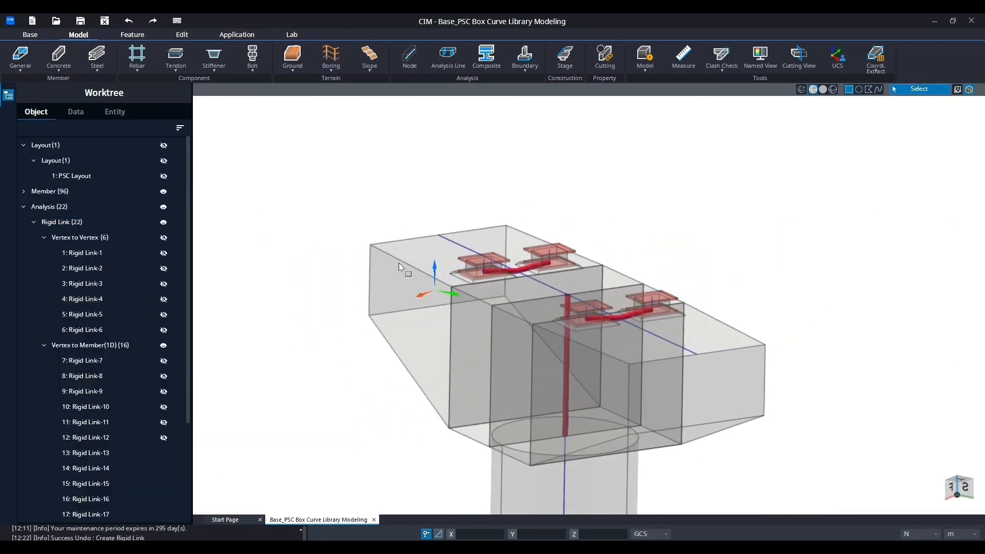
scroll(529, 246, down, 5)
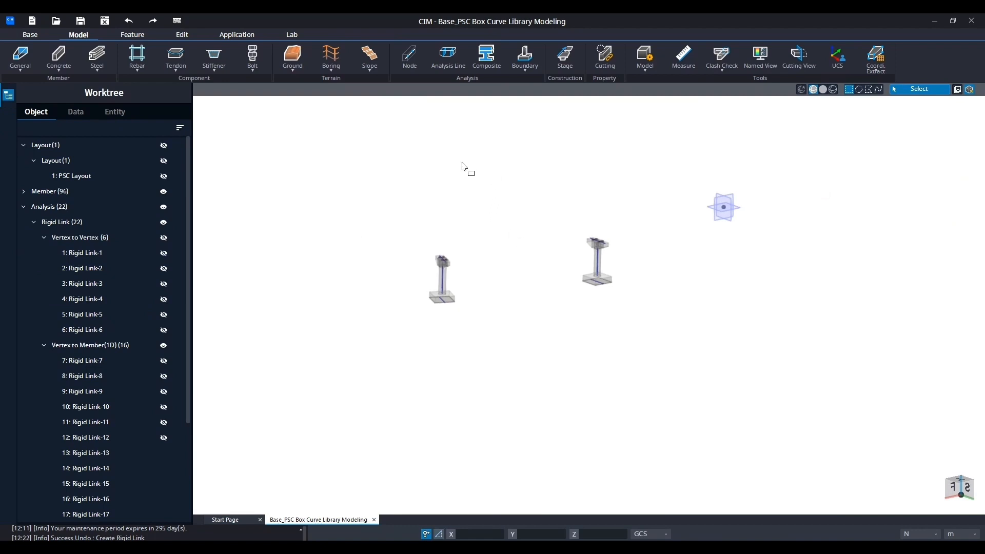
right_click(462, 164)
click(506, 263)
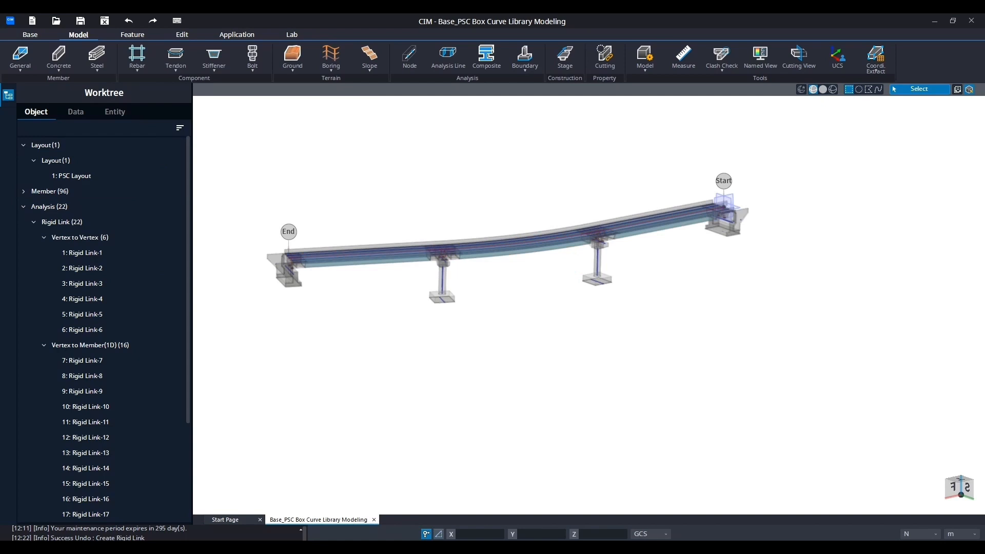
middle_drag(570, 354, 645, 371)
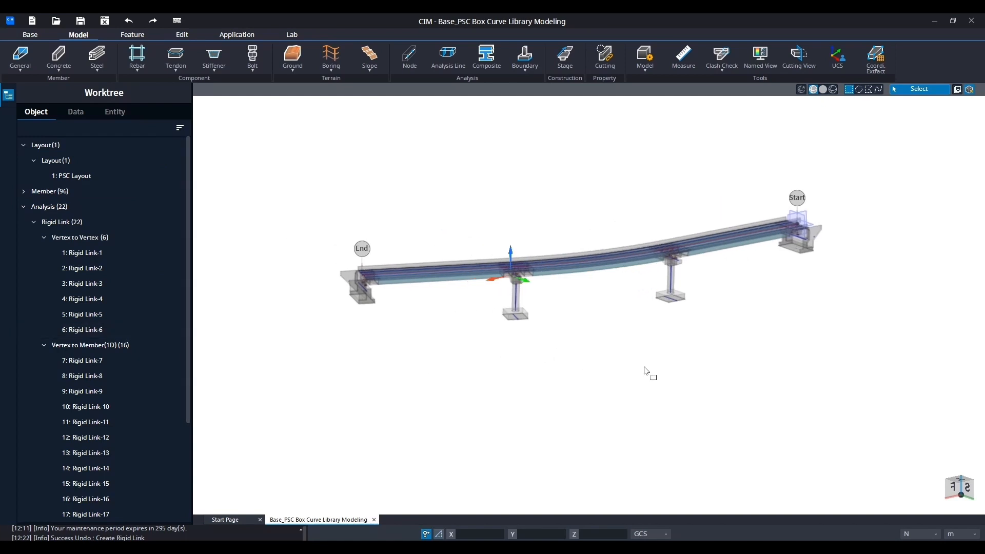
scroll(524, 288, up, 3)
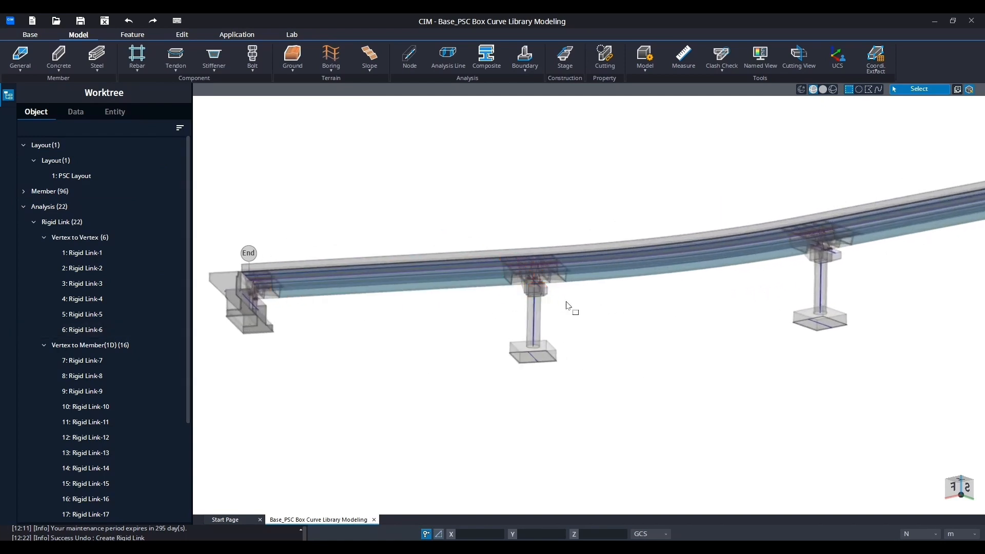
scroll(576, 302, up, 2)
scroll(583, 310, up, 2)
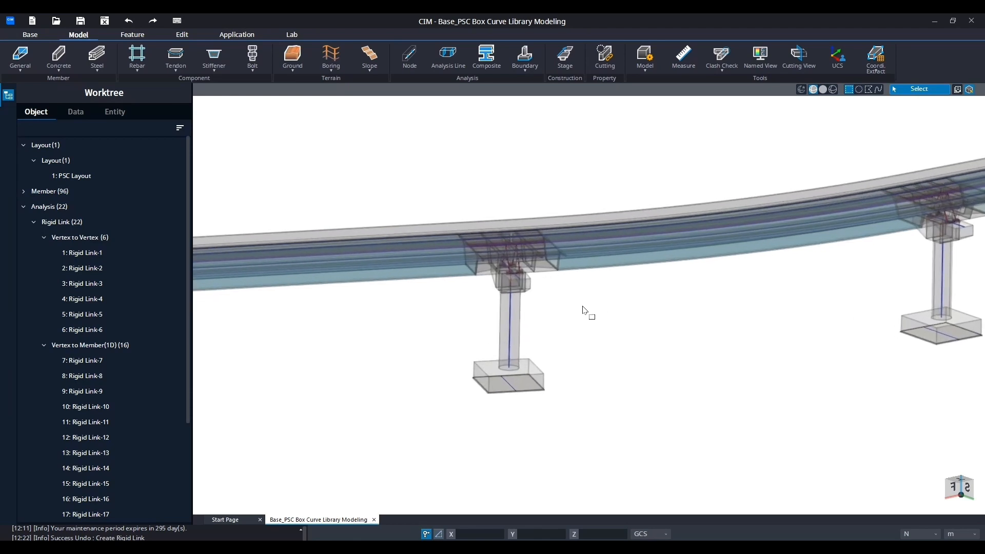
scroll(571, 305, down, 1)
scroll(545, 295, up, 4)
scroll(546, 294, down, 5)
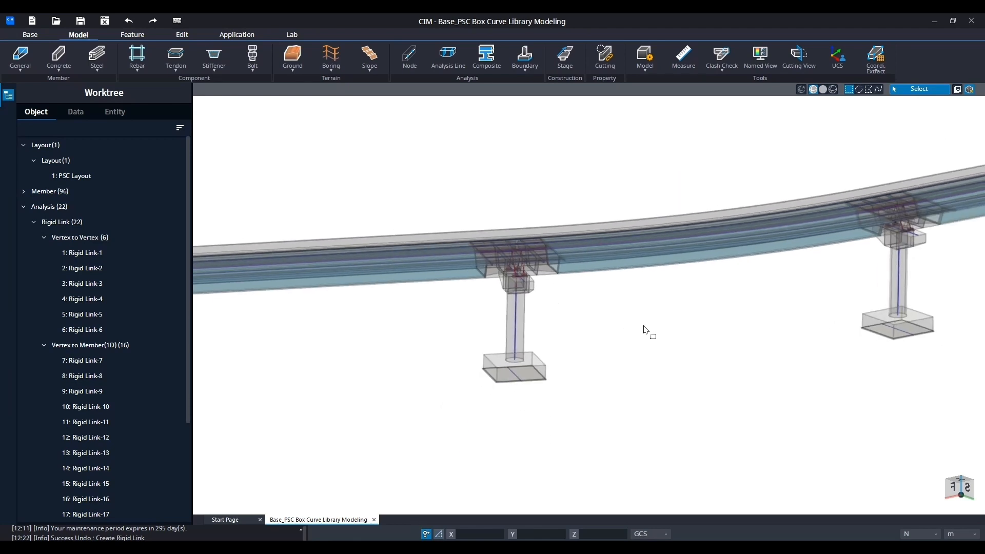
middle_drag(660, 331, 560, 274)
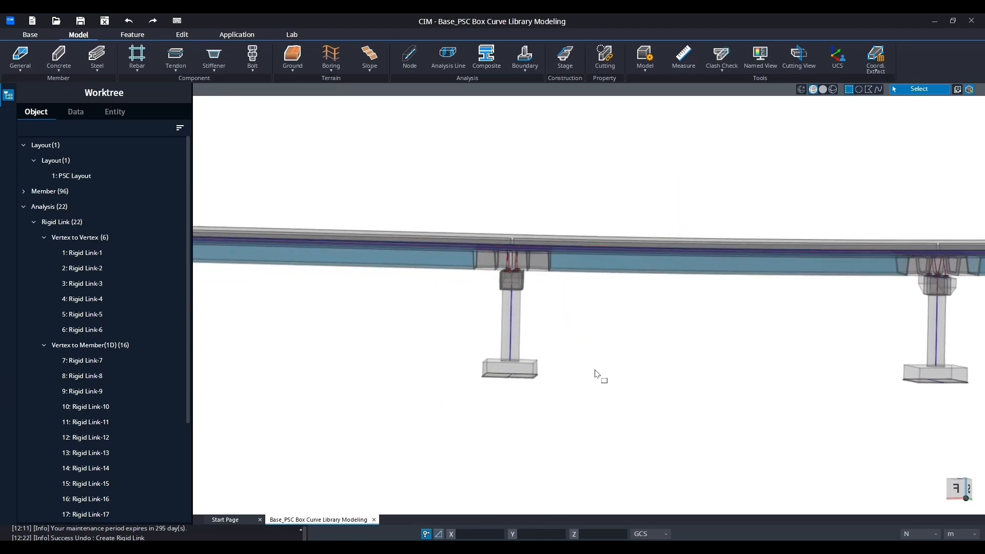
drag(635, 414, 475, 276)
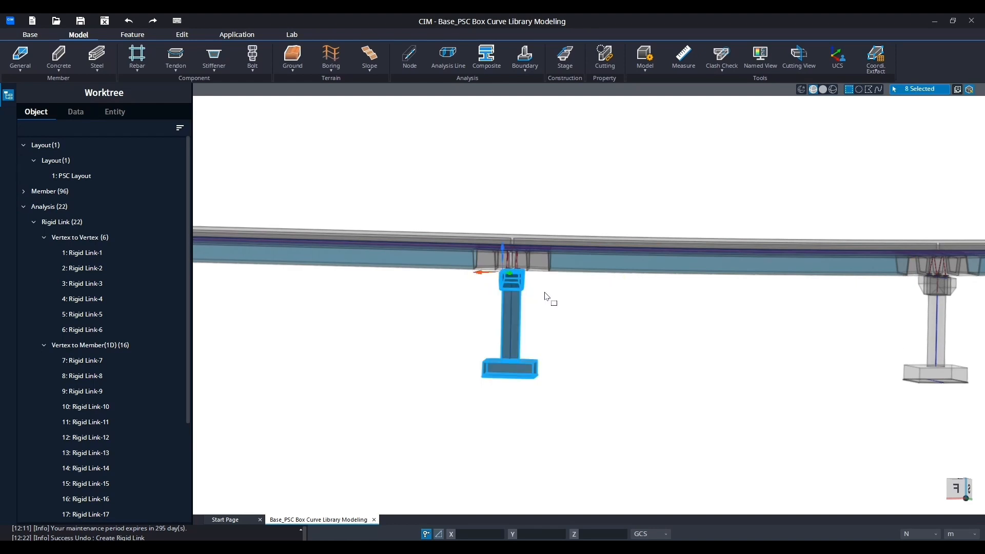
scroll(514, 272, up, 5)
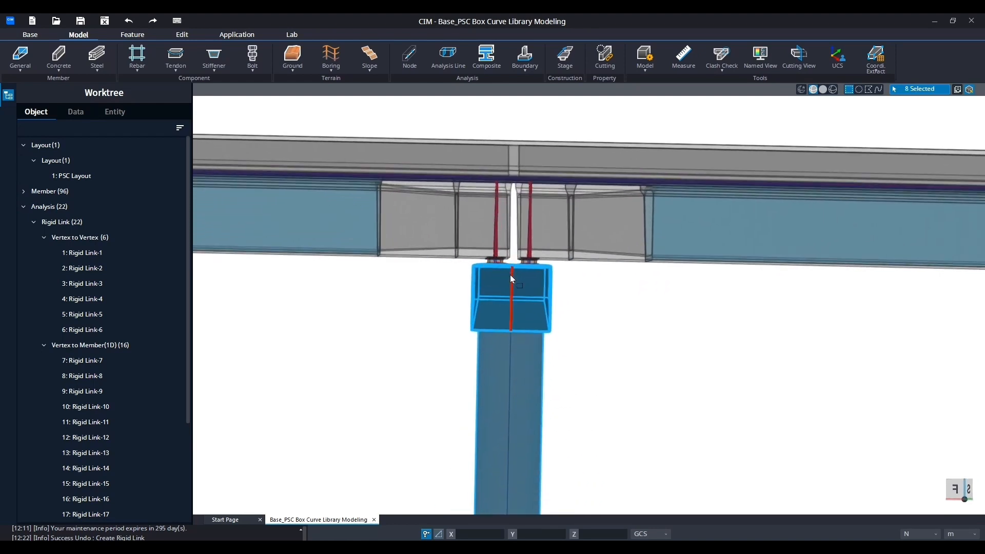
scroll(484, 272, up, 2)
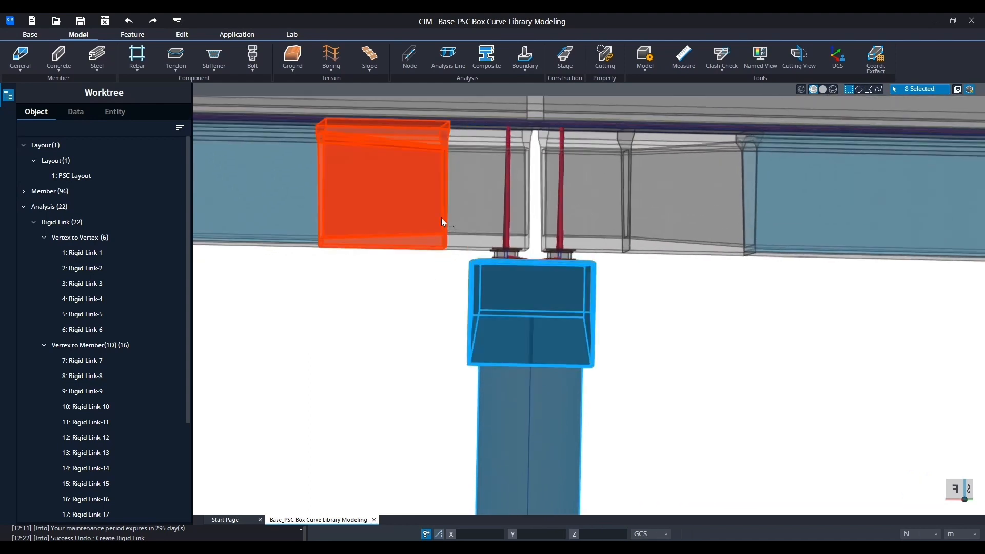
drag(398, 212, 638, 334)
scroll(513, 331, down, 5)
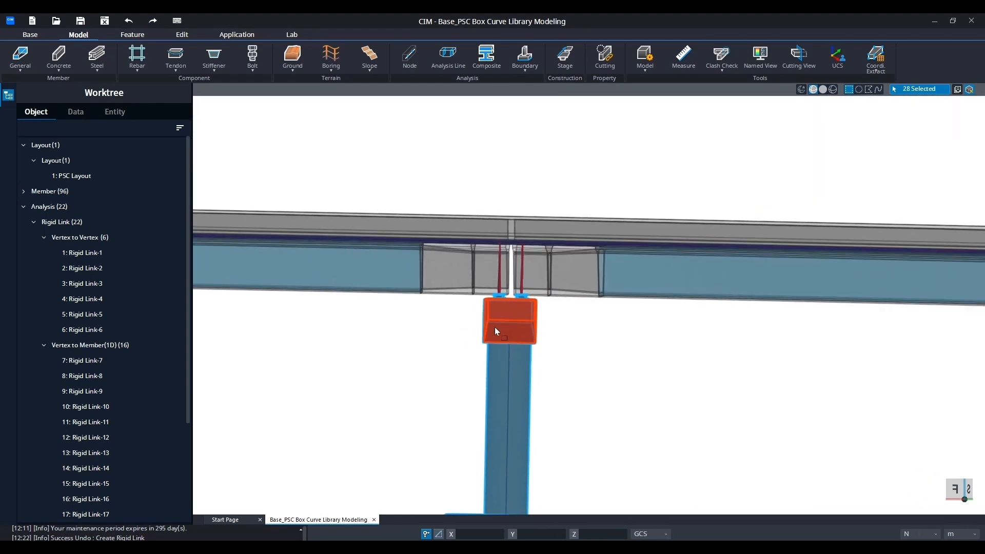
middle_drag(719, 390, 402, 339)
drag(619, 401, 504, 280)
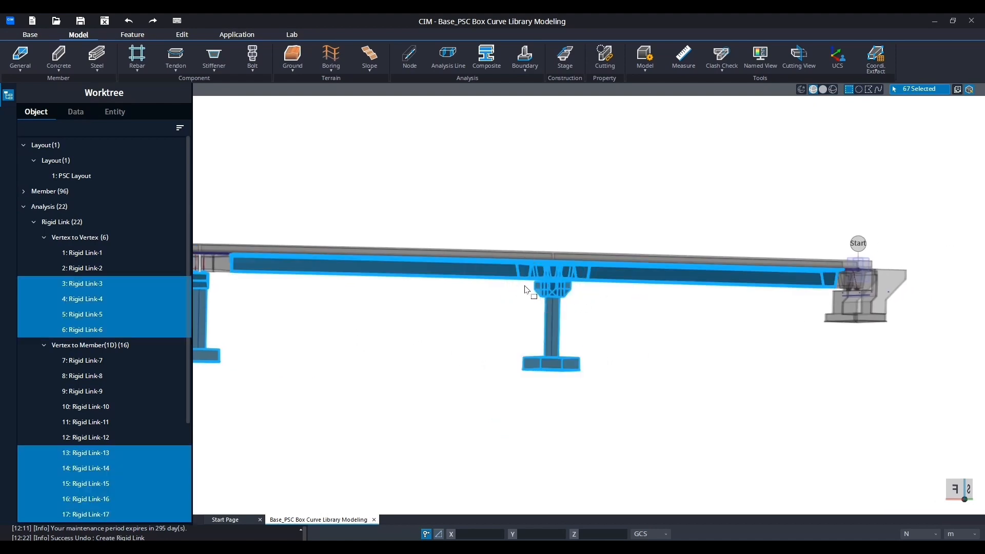
click(660, 343)
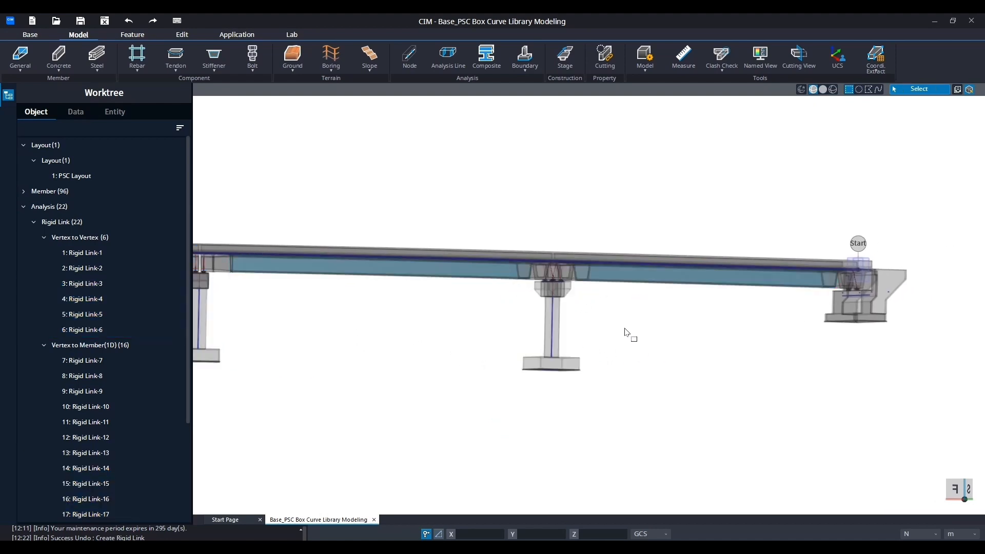
Select both intermediate piers, including their footings, columns, caps, bearings and substructure rigid links, leaving out the girders and deck
scroll(537, 266, up, 5)
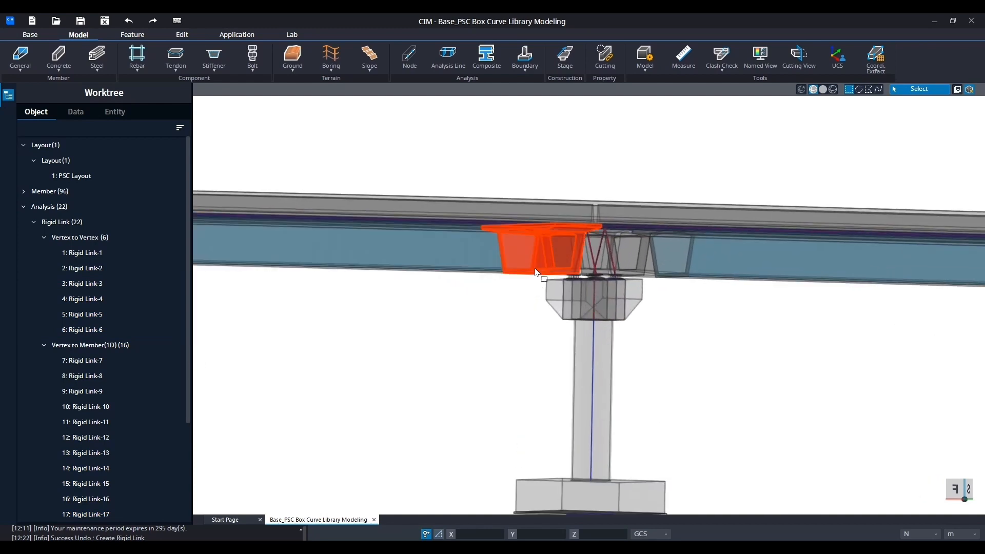
drag(537, 266, 690, 503)
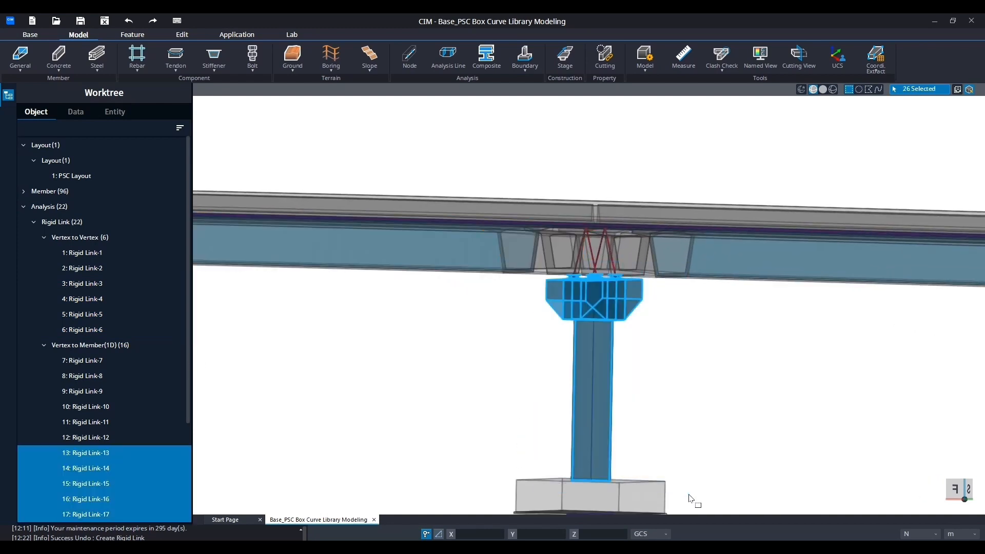
scroll(662, 419, down, 3)
drag(677, 453, 518, 384)
middle_drag(430, 374, 907, 394)
drag(395, 264, 491, 464)
click(411, 422)
scroll(450, 402, down, 4)
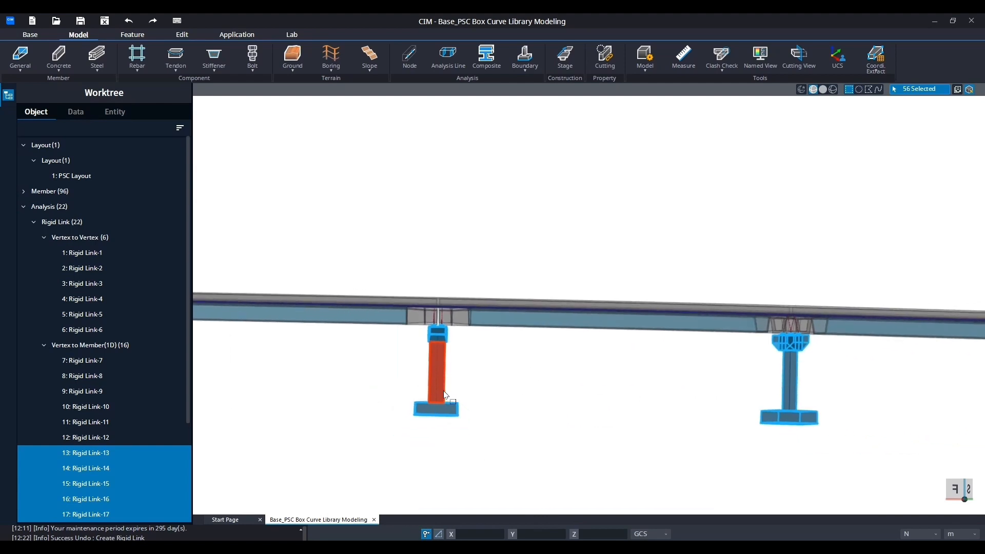
Isolate the two selected piers so that the rest of the bridge is hidden
right_click(537, 398)
click(569, 383)
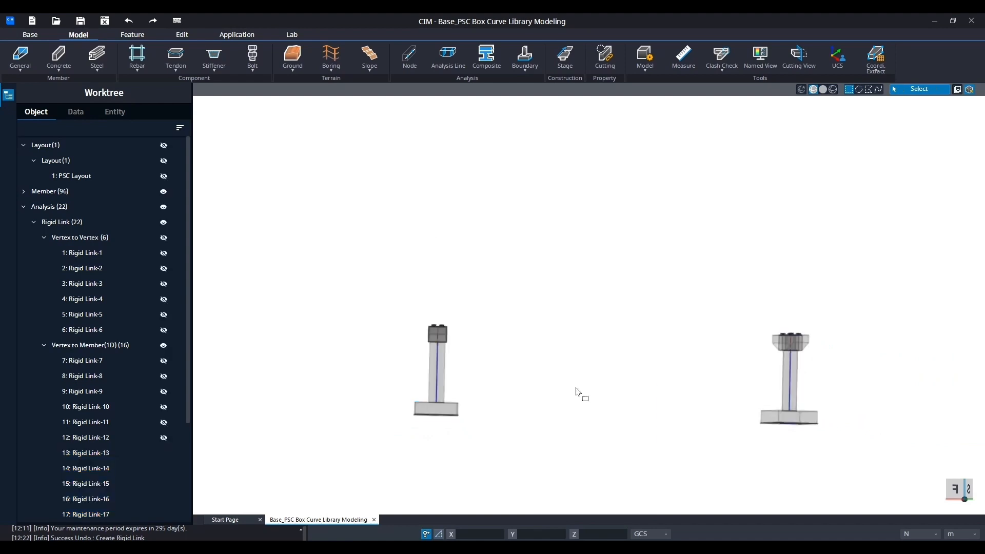
scroll(400, 332, up, 6)
middle_drag(452, 328, 737, 383)
scroll(590, 274, up, 3)
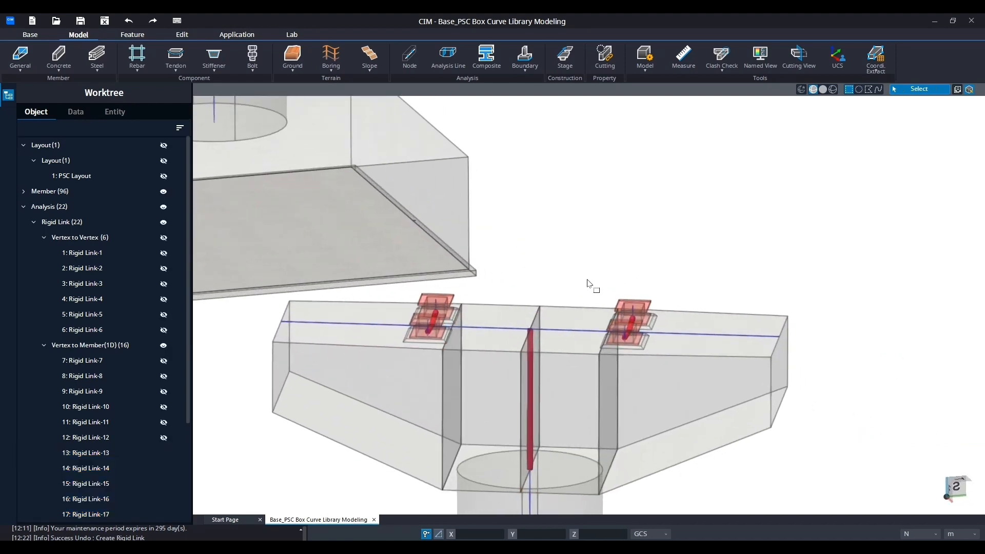
Start an elastic link on one pier-cap bearing, from its upper vertex to the lower vertex at the rigid link's end
click(536, 71)
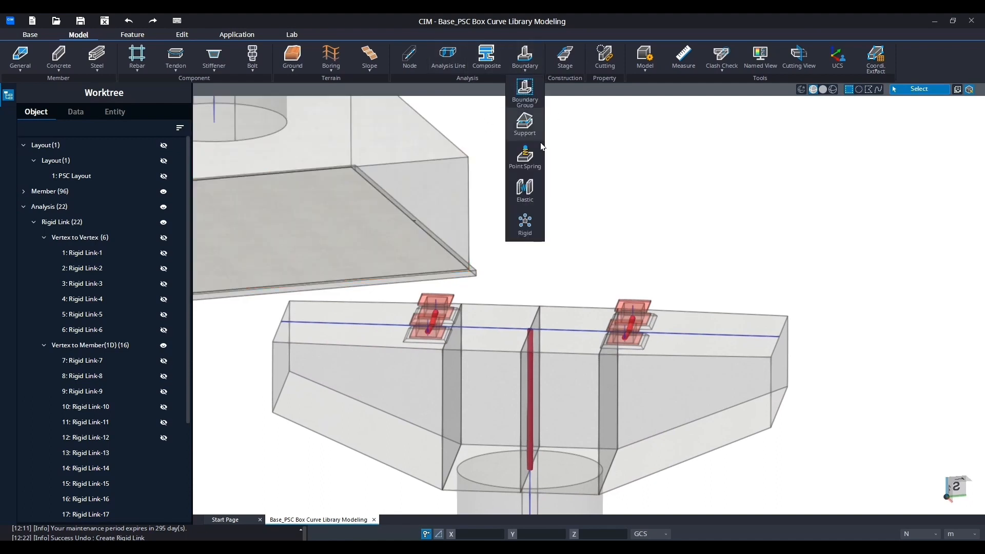
click(531, 200)
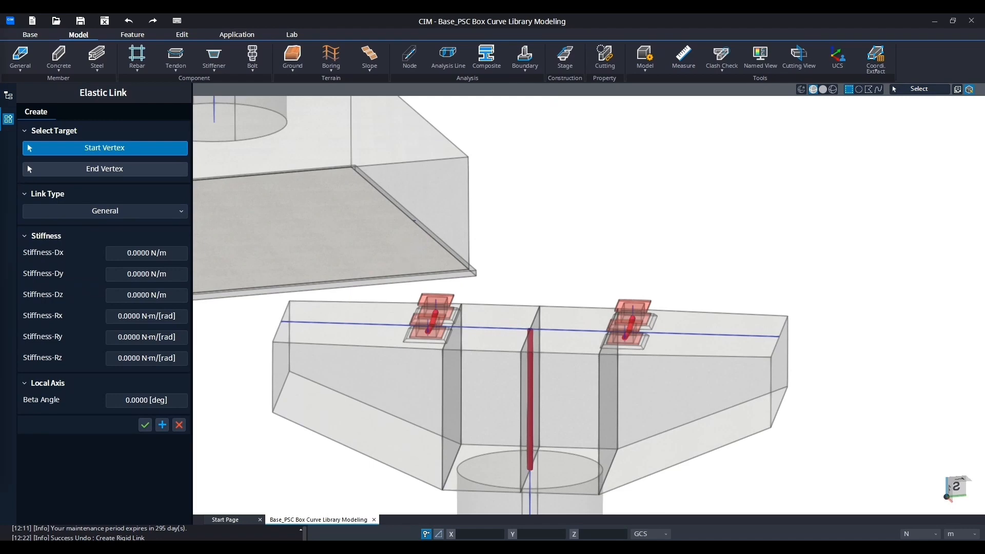
scroll(457, 331, up, 5)
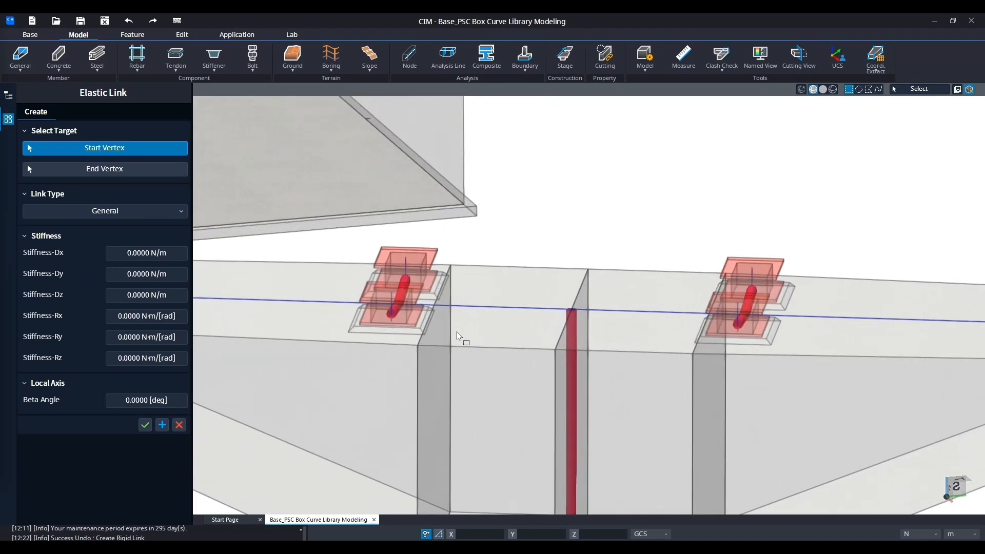
middle_drag(390, 297, 668, 275)
scroll(578, 260, up, 3)
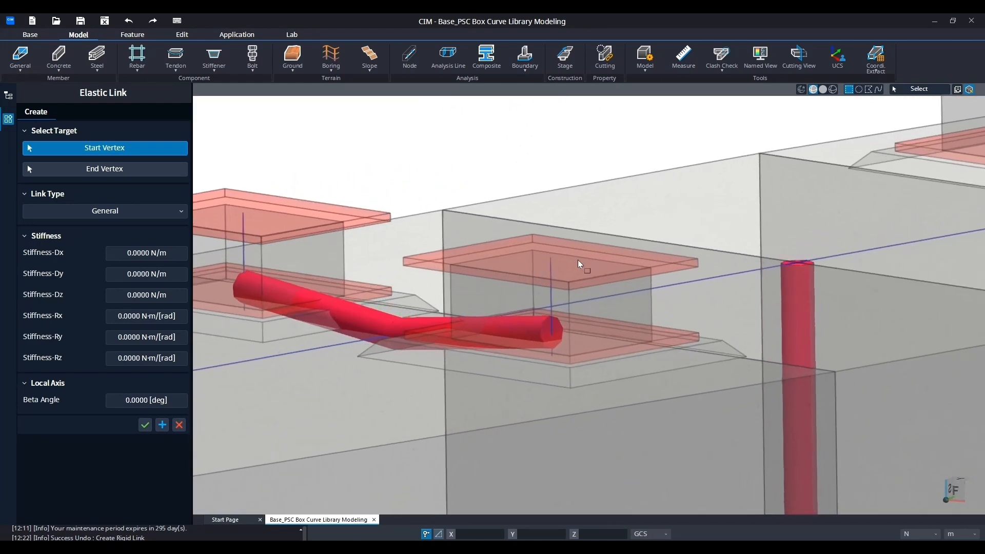
click(542, 257)
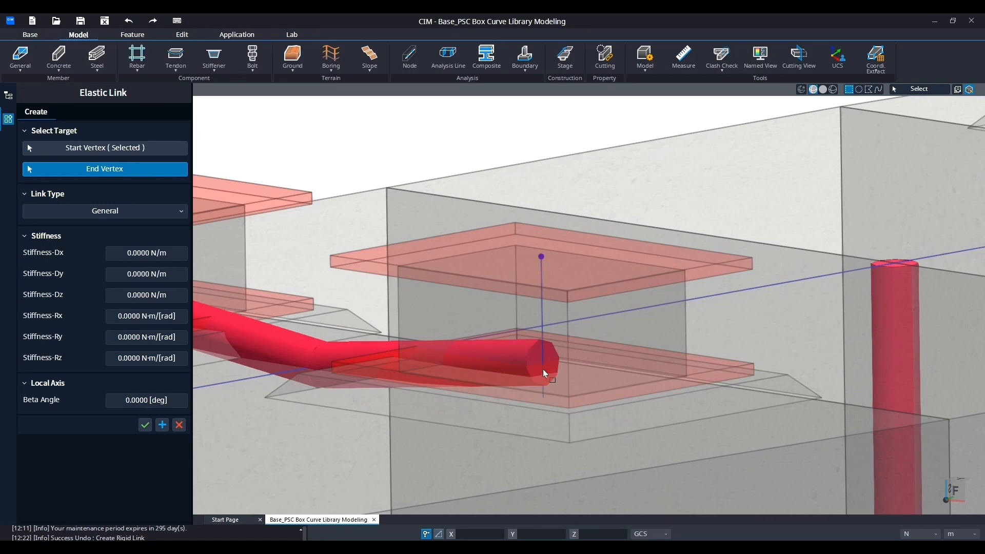
middle_drag(572, 358, 712, 377)
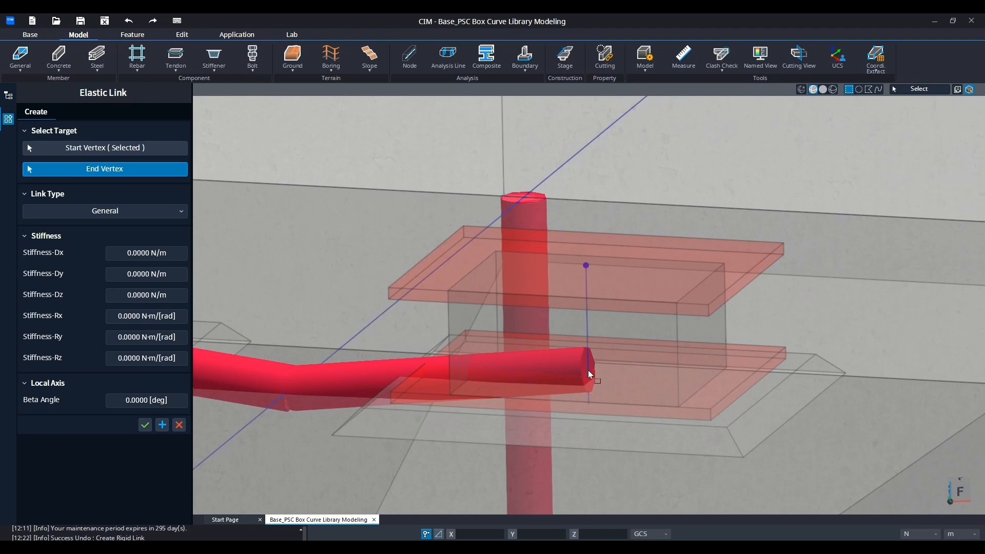
middle_drag(615, 372, 574, 403)
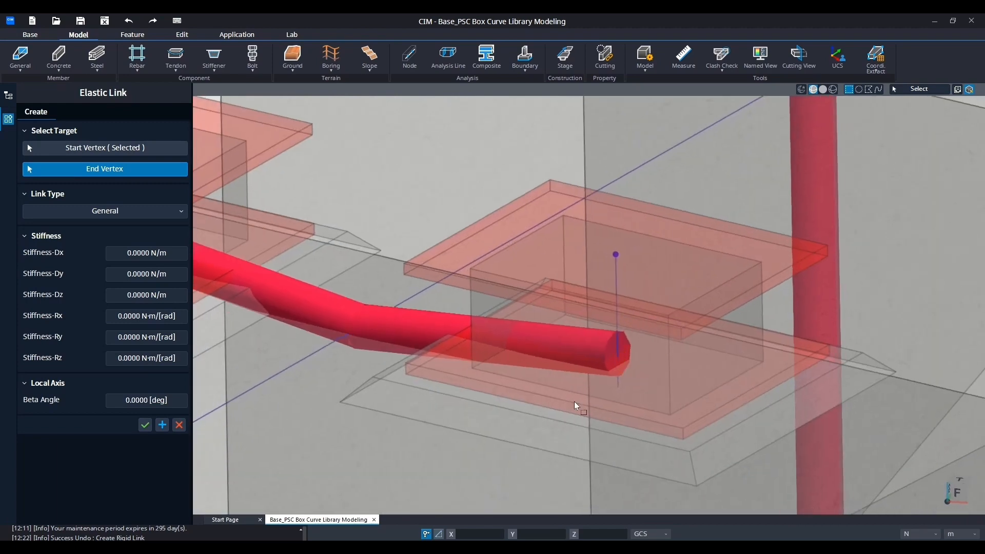
click(617, 365)
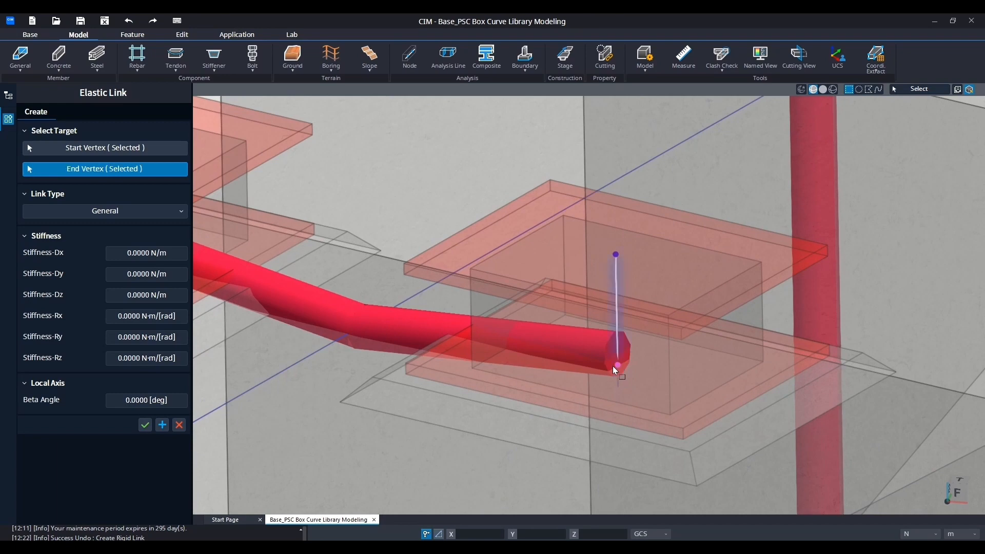
Switch the model's force unit to kN for entering the link stiffness
click(184, 254)
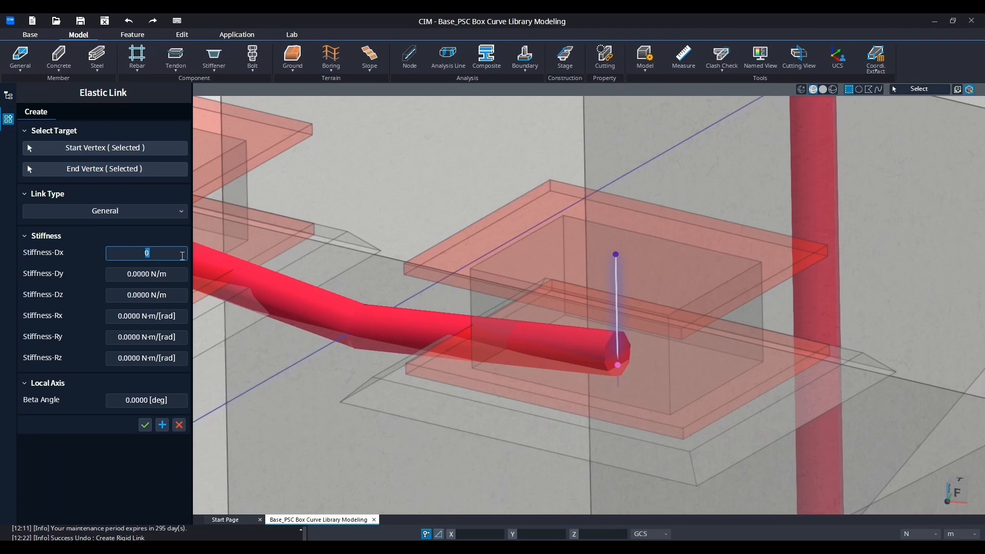
key(Return)
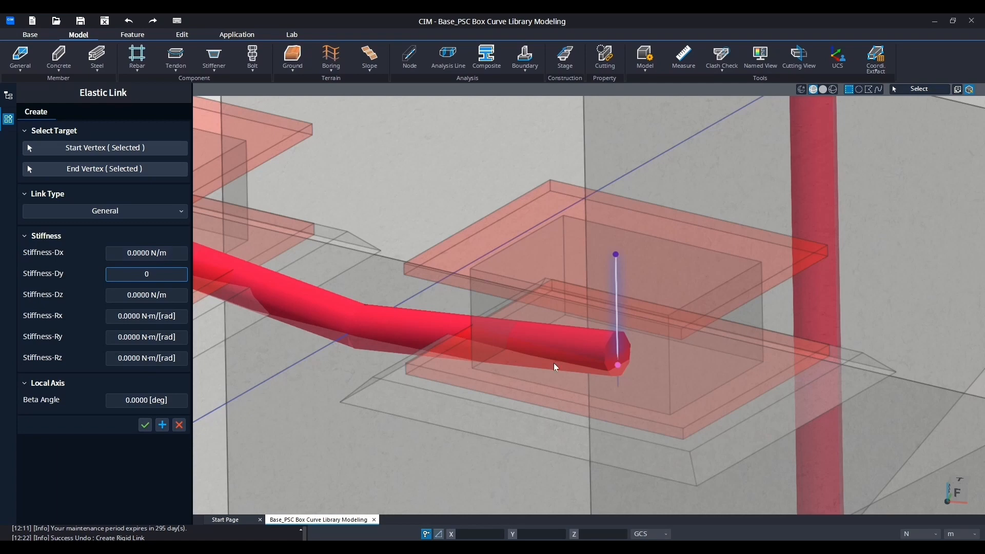
click(927, 534)
click(916, 493)
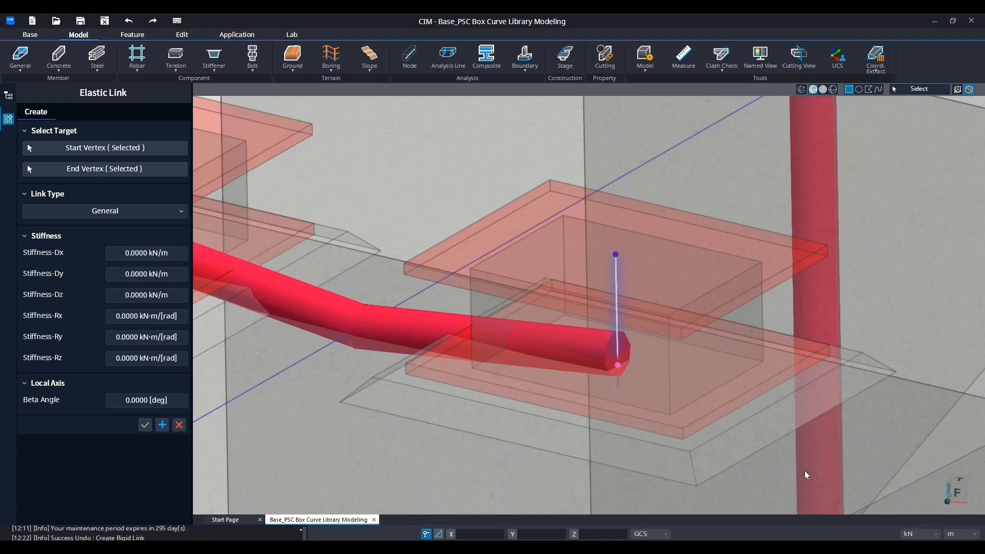
Set the link's stiffness to Dx 1122000 kN/m, Dy 4018 kN/m and Dz 4018 kN/m, and create the General elastic link
click(173, 252)
drag(172, 253, 75, 254)
text(1122000)
click(133, 275)
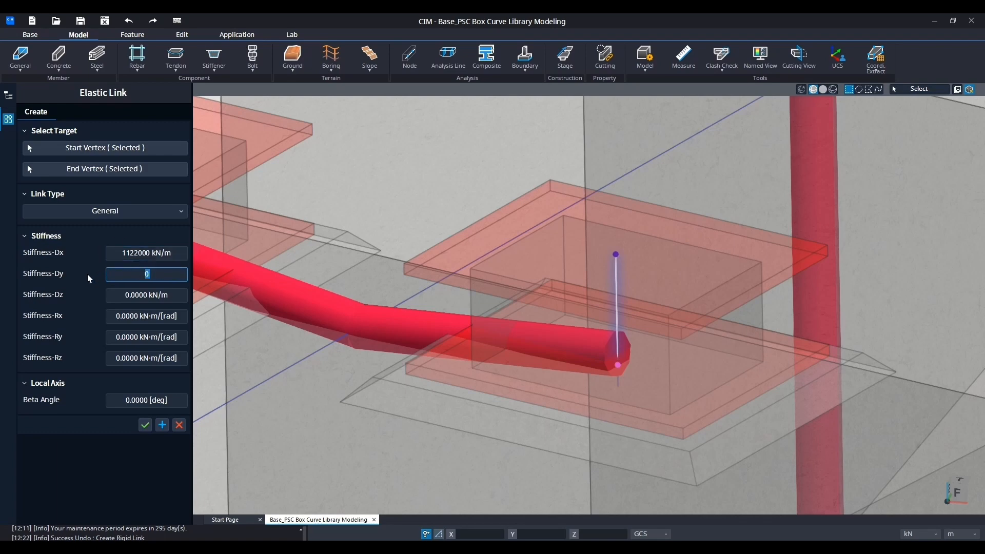
text(4018)
click(121, 295)
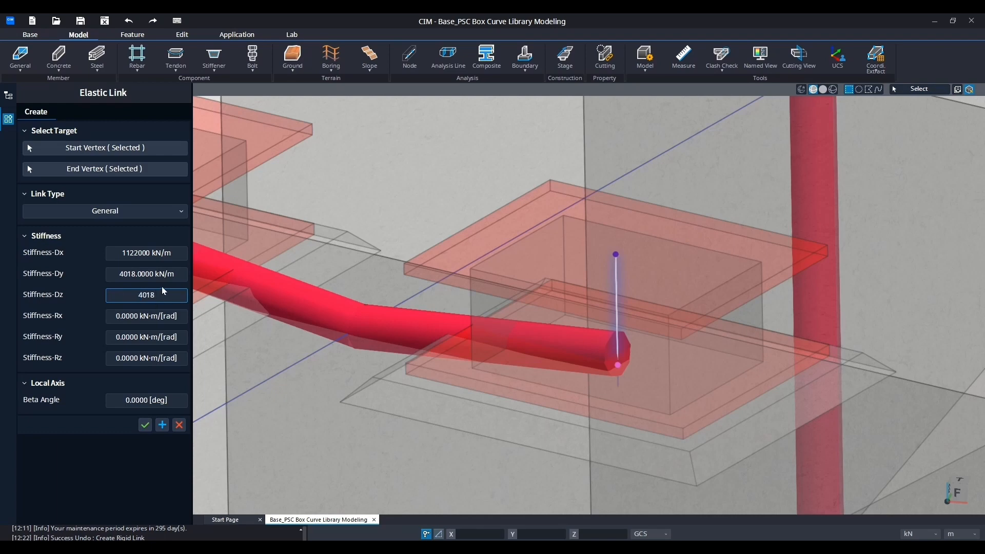
click(163, 276)
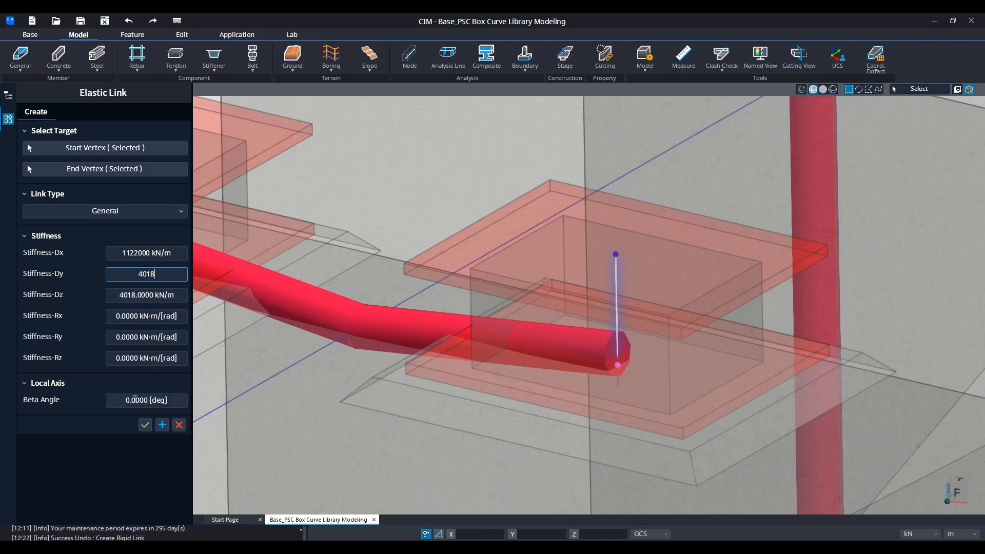
scroll(323, 346, down, 3)
click(162, 425)
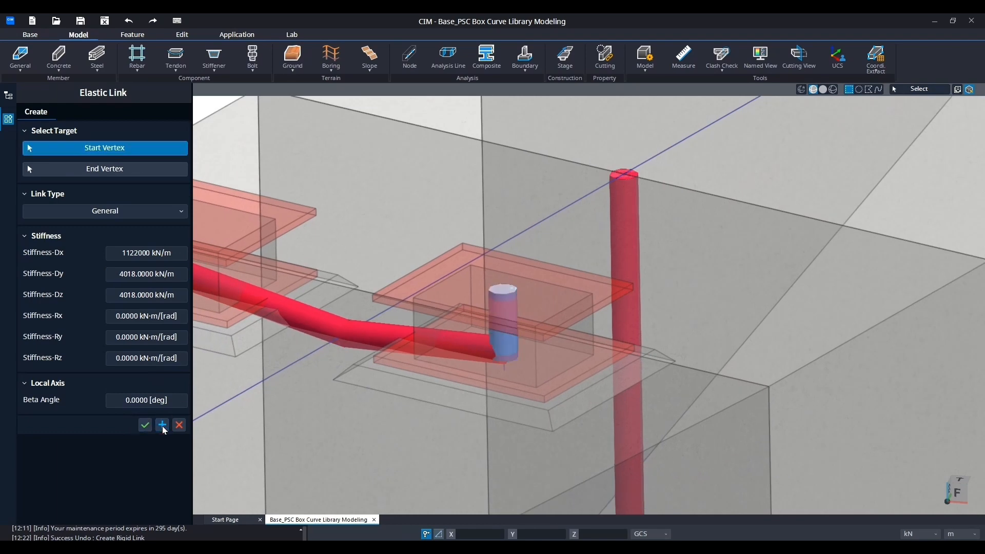
Create an elastic link with the same stiffness between the upper and lower vertices of the other bearing in this pair
middle_drag(412, 303, 537, 308)
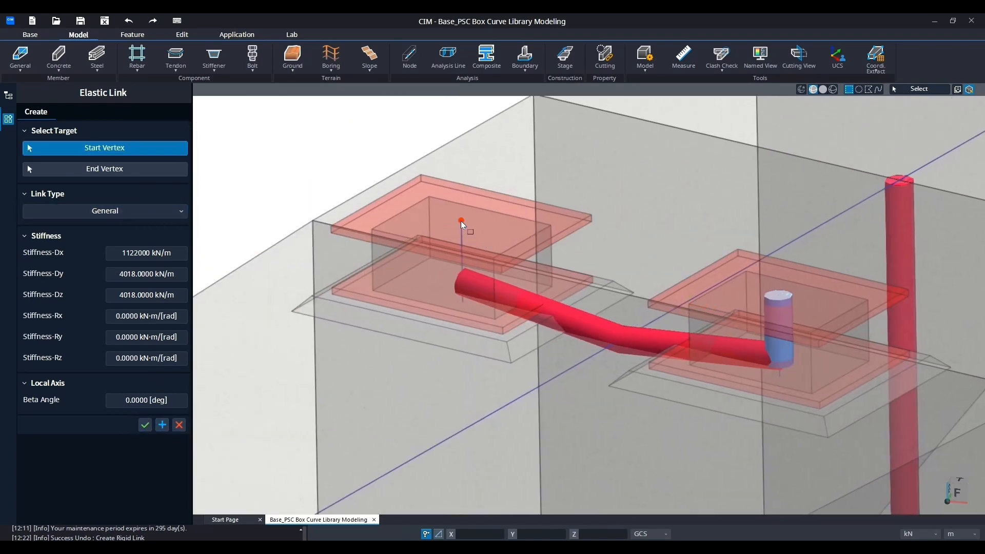
middle_drag(479, 233, 625, 137)
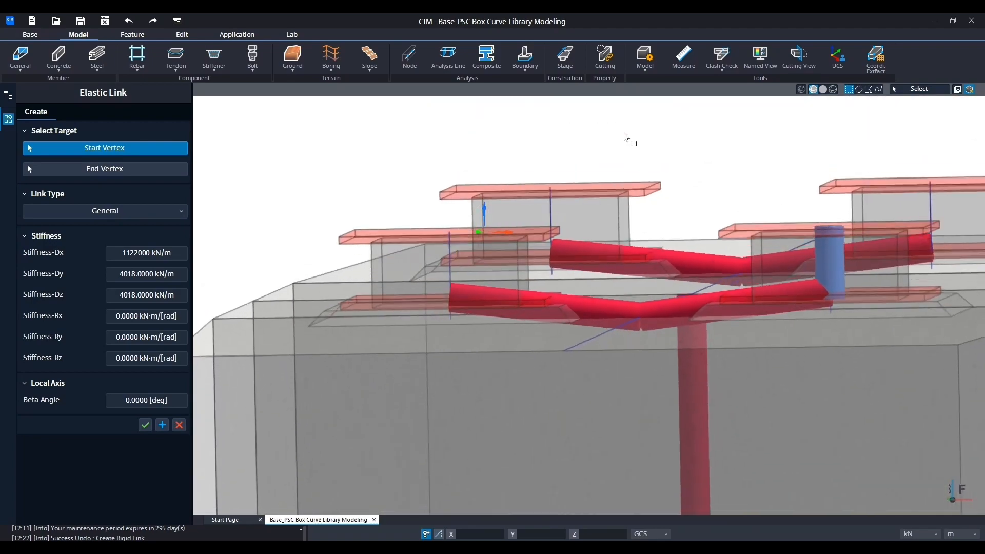
click(450, 233)
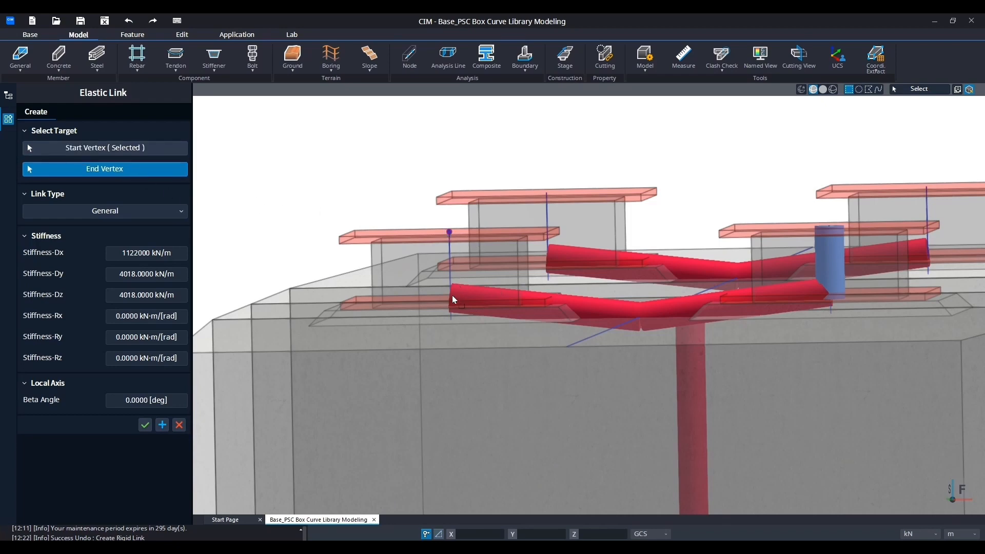
scroll(445, 296, up, 3)
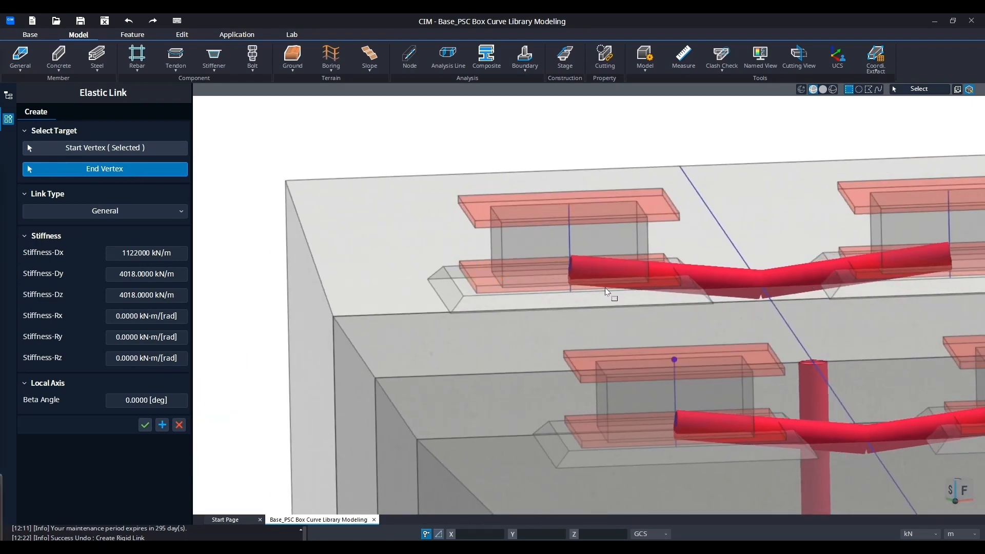
middle_drag(678, 387, 550, 307)
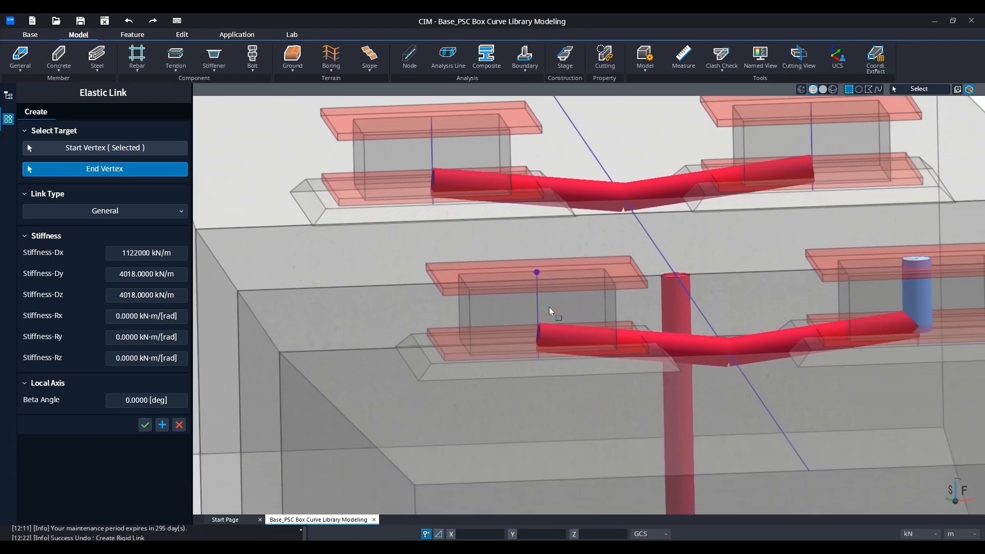
click(554, 352)
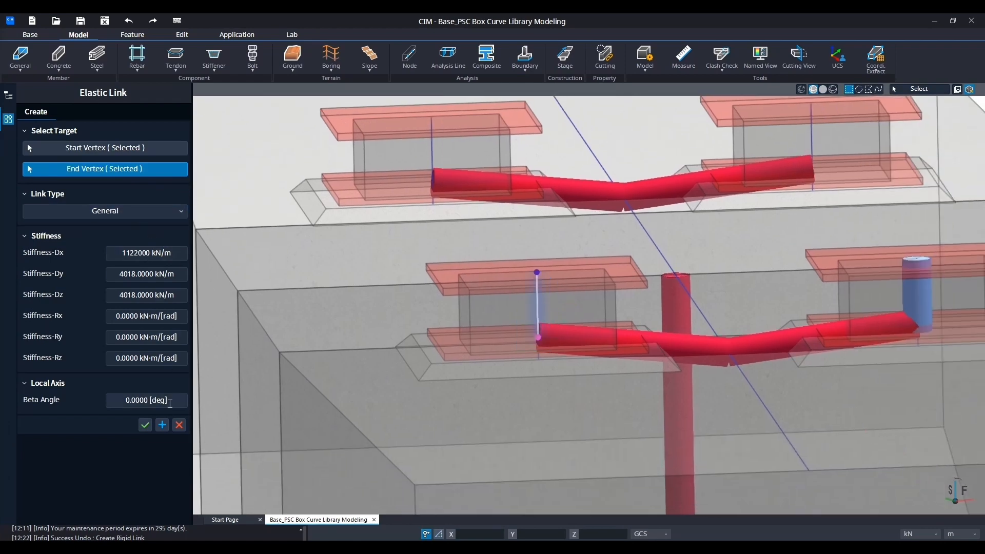
click(162, 425)
Create an elastic link between the upper and lower vertices of the first bearing in the cap's opposite pair
scroll(537, 273, down, 3)
scroll(579, 282, up, 2)
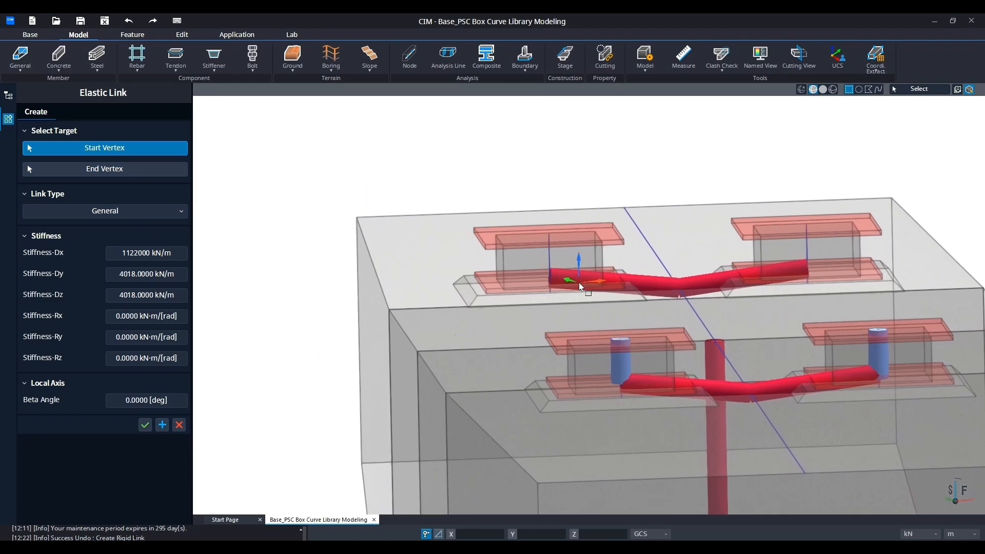
scroll(579, 283, up, 3)
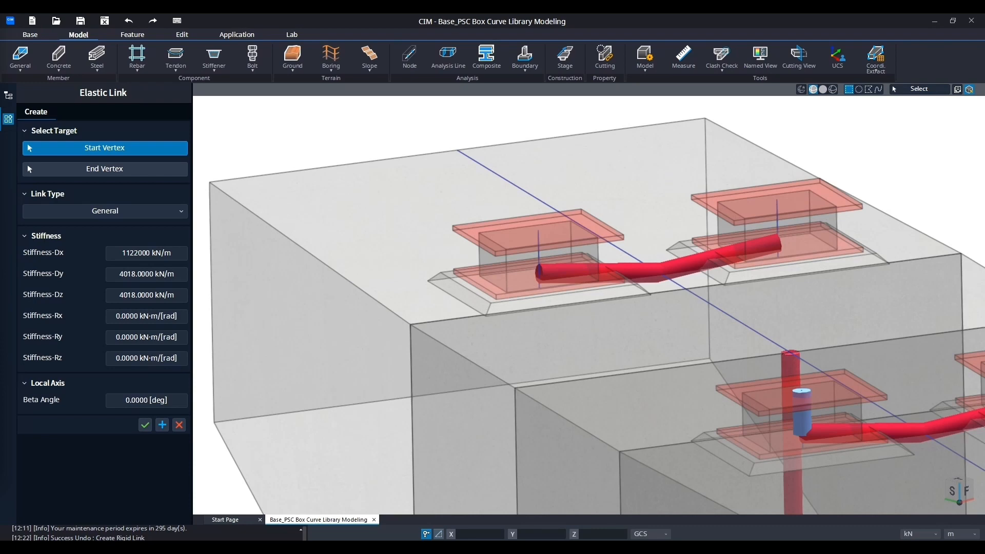
scroll(491, 268, up, 3)
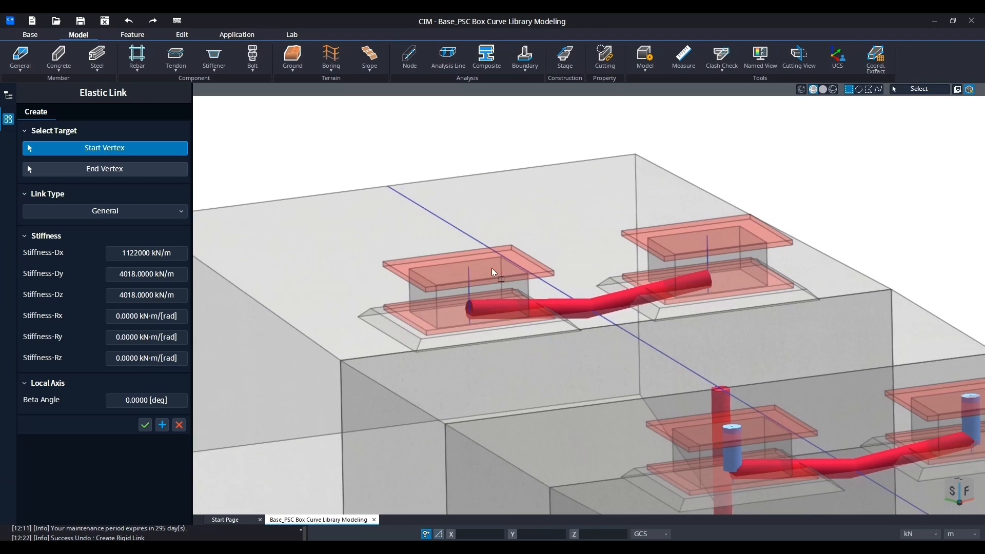
click(459, 263)
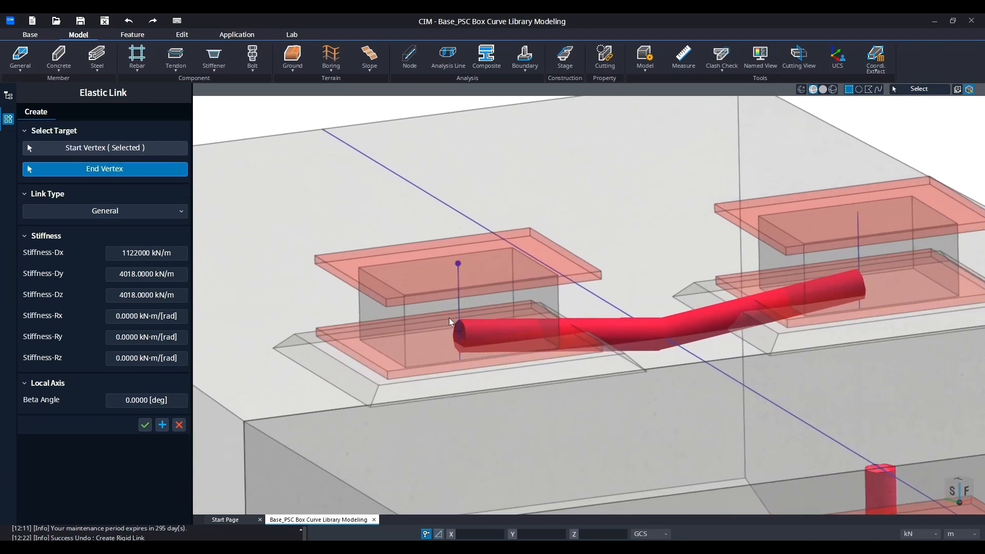
click(460, 335)
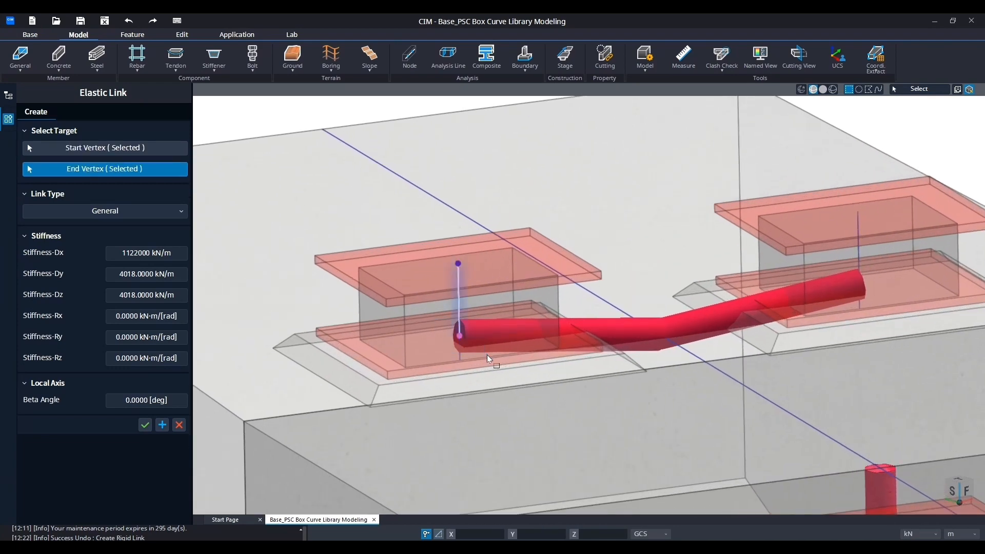
click(162, 425)
Create the elastic link on the cap's last unlinked bearing, from upper to lower vertex, and finish the Elastic Link command
middle_drag(845, 271, 414, 337)
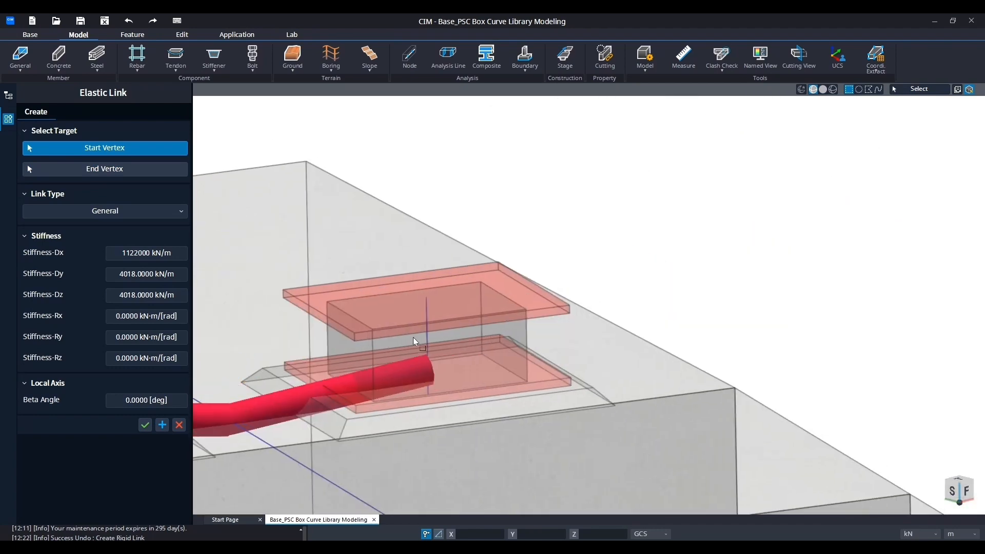
click(426, 298)
click(444, 375)
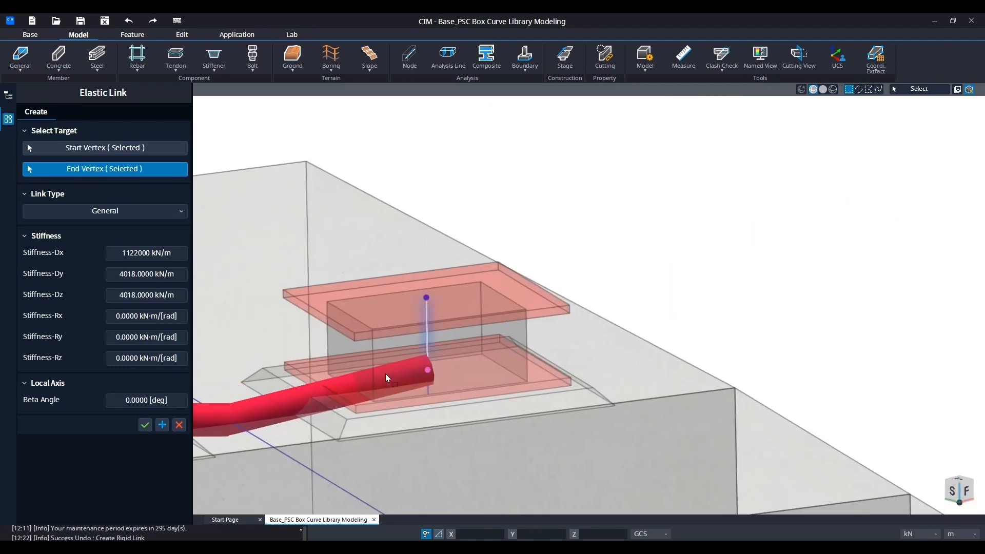
click(149, 425)
scroll(458, 263, down, 5)
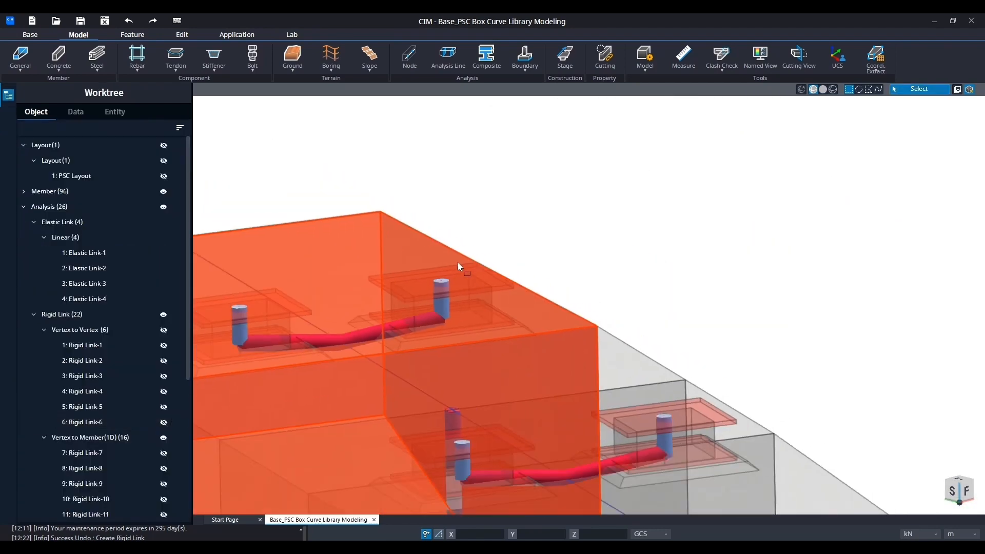
middle_drag(566, 242, 658, 203)
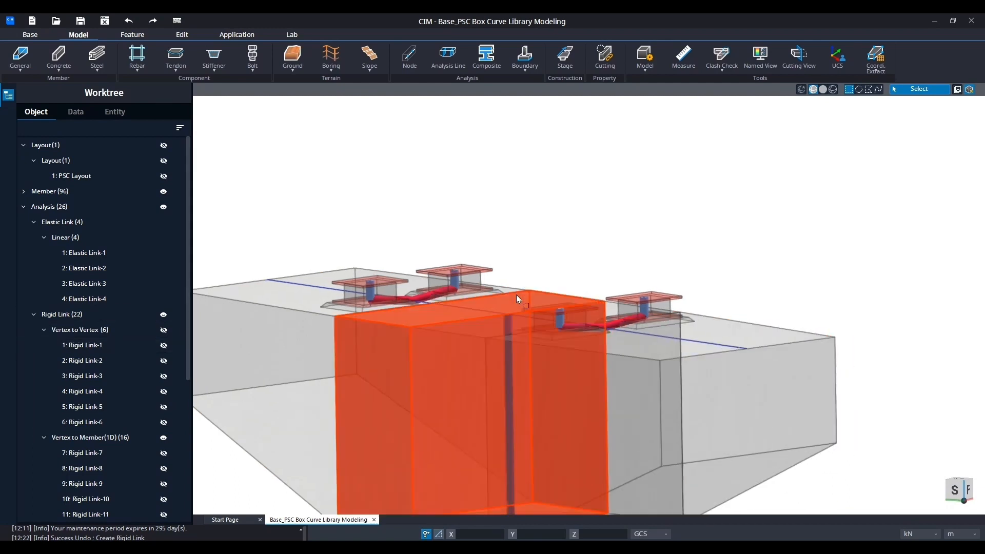
Create elastic links with the same stiffness between the upper and lower vertices of all four bearings on the other pier cap
scroll(515, 296, down, 6)
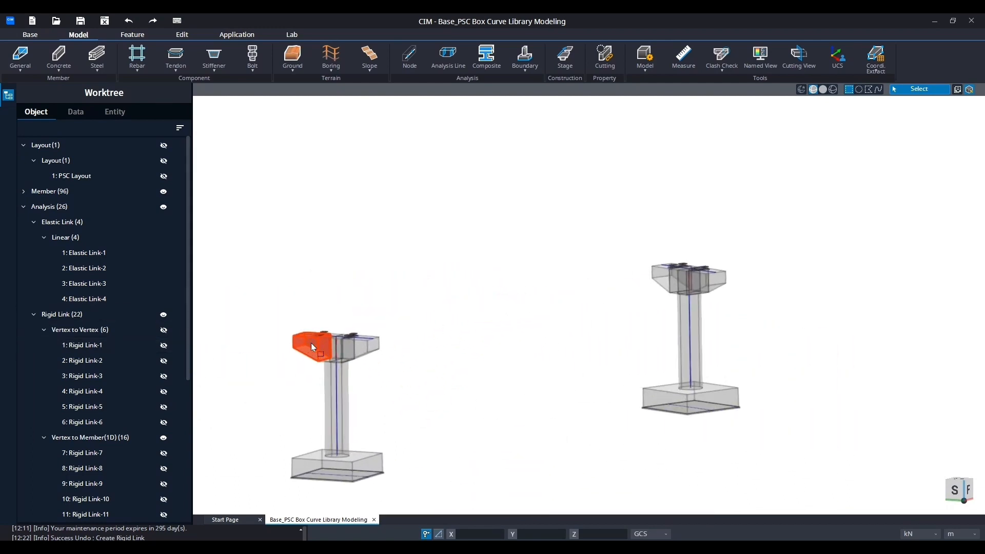
scroll(311, 342, up, 6)
scroll(392, 349, down, 4)
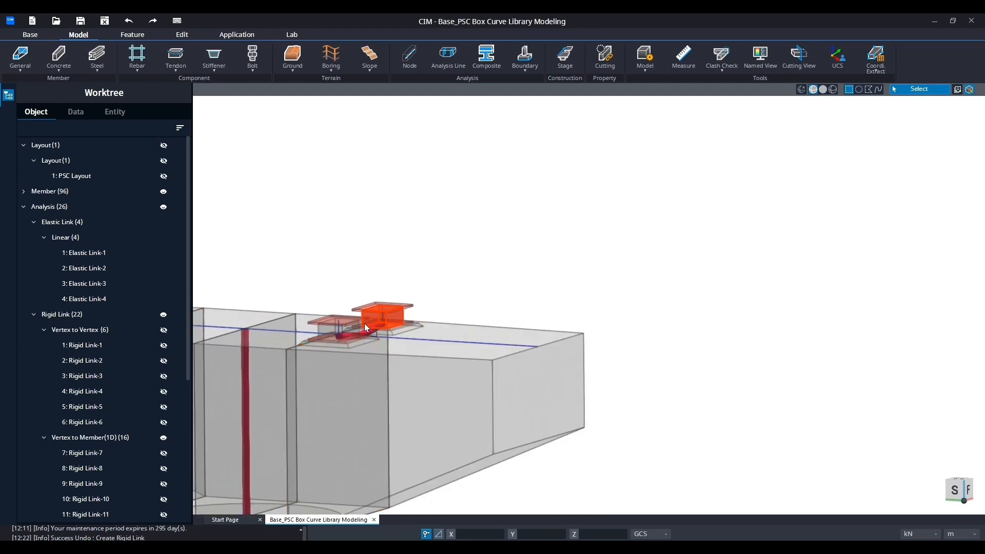
scroll(375, 306, up, 2)
scroll(348, 302, up, 2)
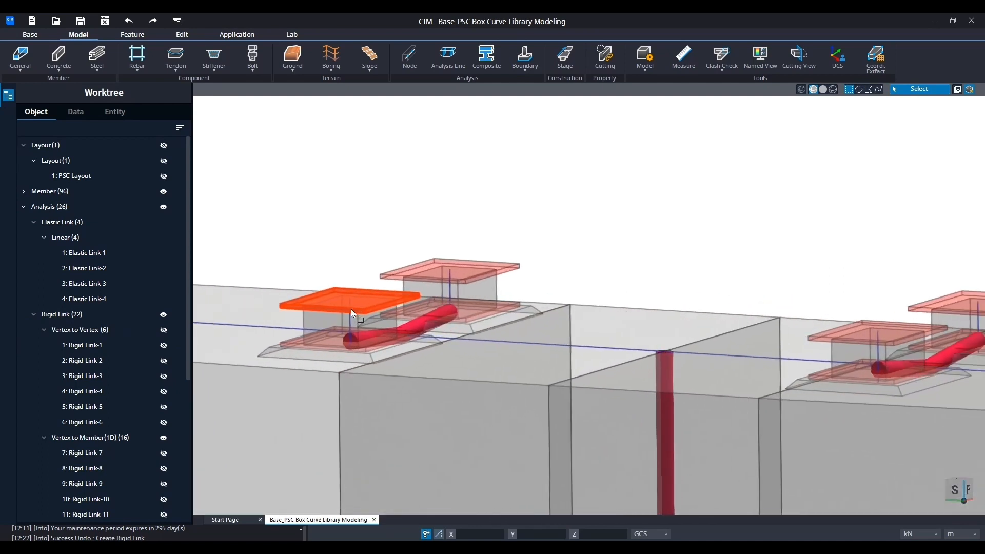
click(521, 70)
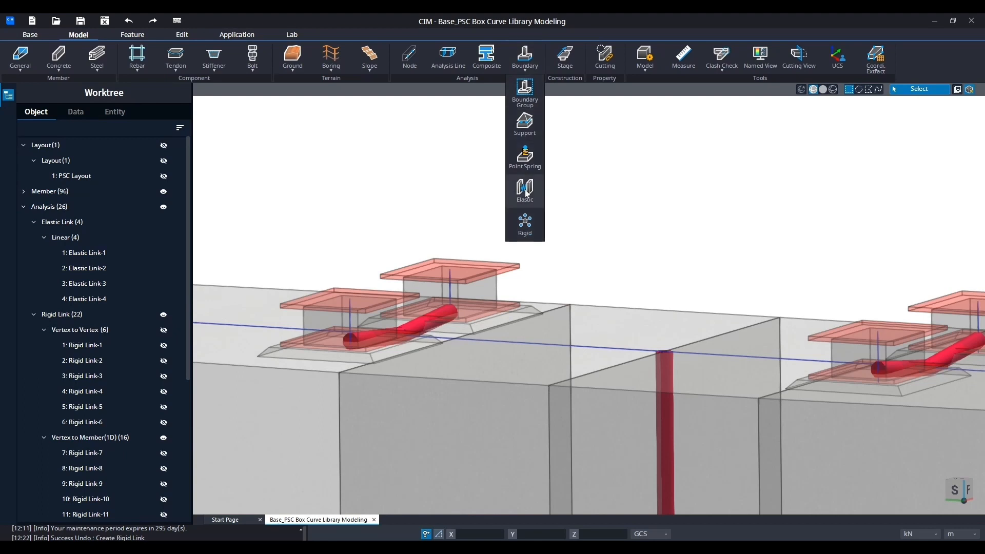
click(525, 191)
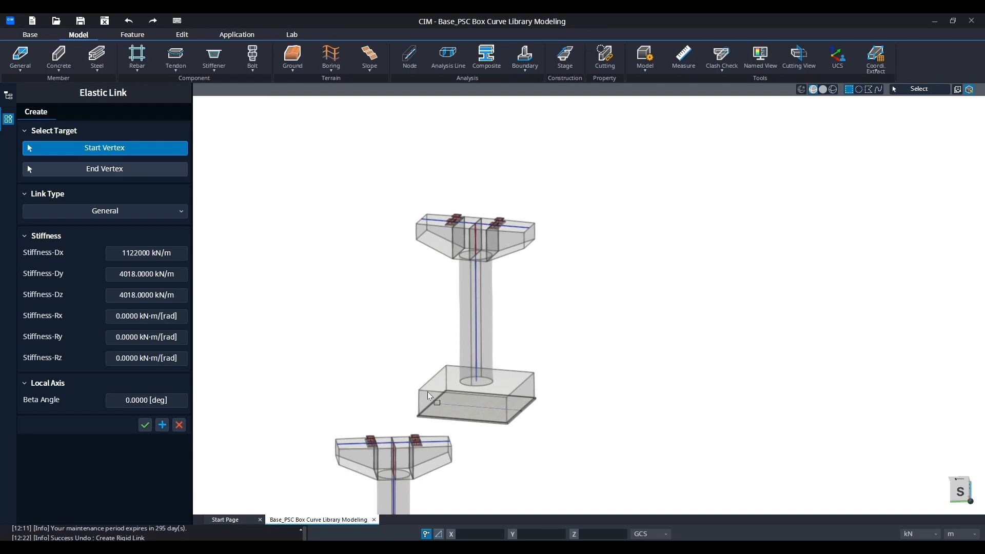
Check the elastic links on the bearings of both pier caps and close the Elastic Link command
scroll(409, 353, up, 10)
scroll(408, 353, down, 2)
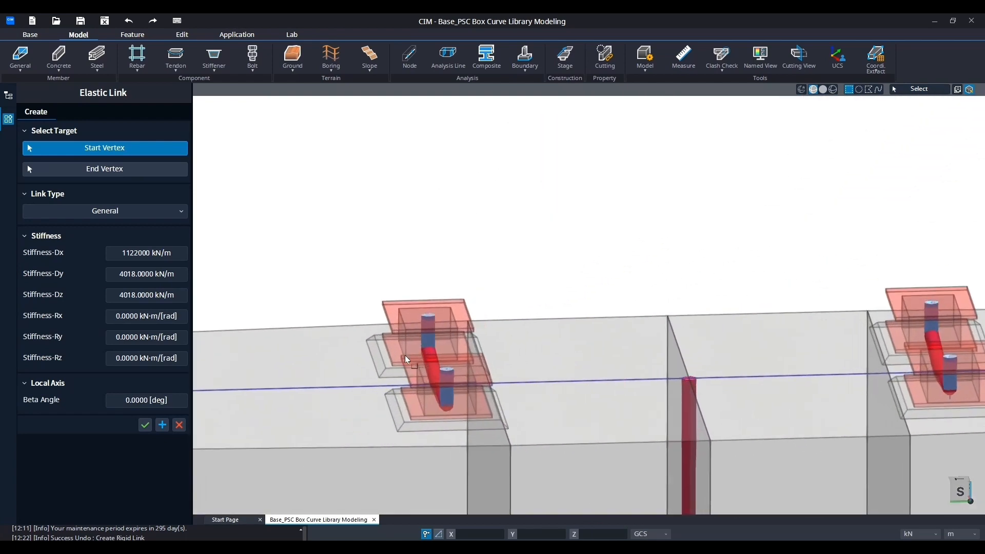
scroll(406, 356, down, 3)
scroll(401, 355, down, 3)
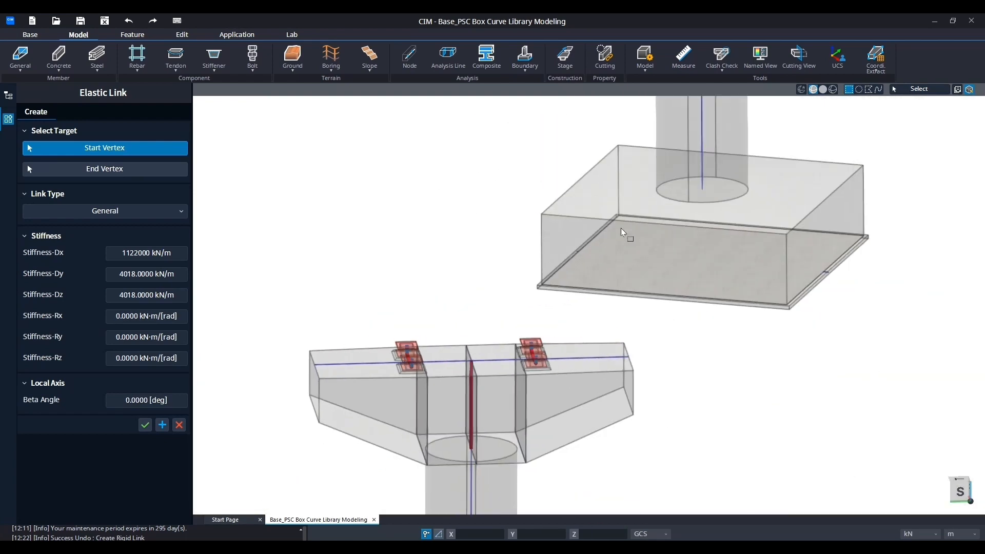
middle_drag(620, 227, 475, 436)
scroll(474, 437, down, 2)
middle_drag(387, 374, 647, 118)
middle_drag(673, 251, 270, 305)
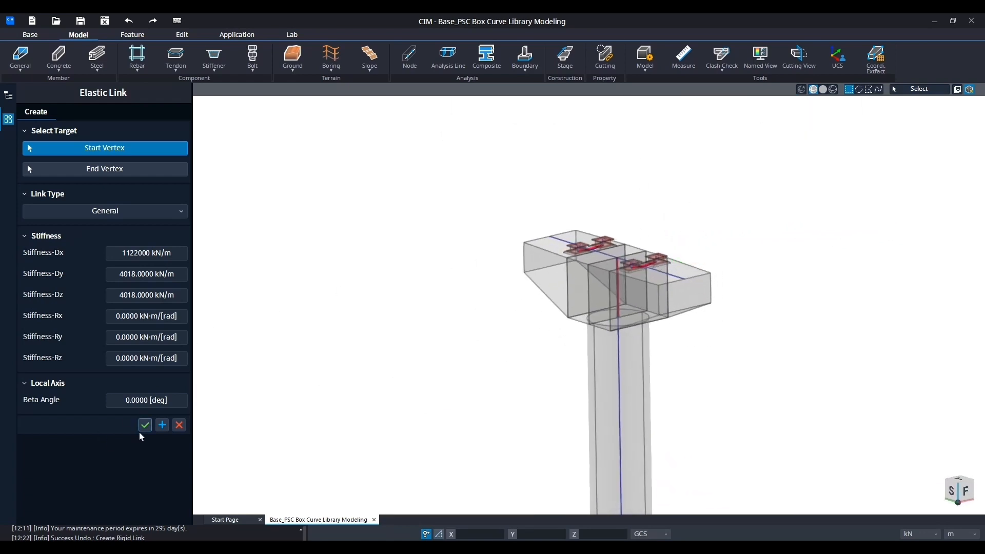
click(179, 425)
Show all hidden parts of the bridge again, including the superstructure and the abutments
scroll(388, 305, down, 3)
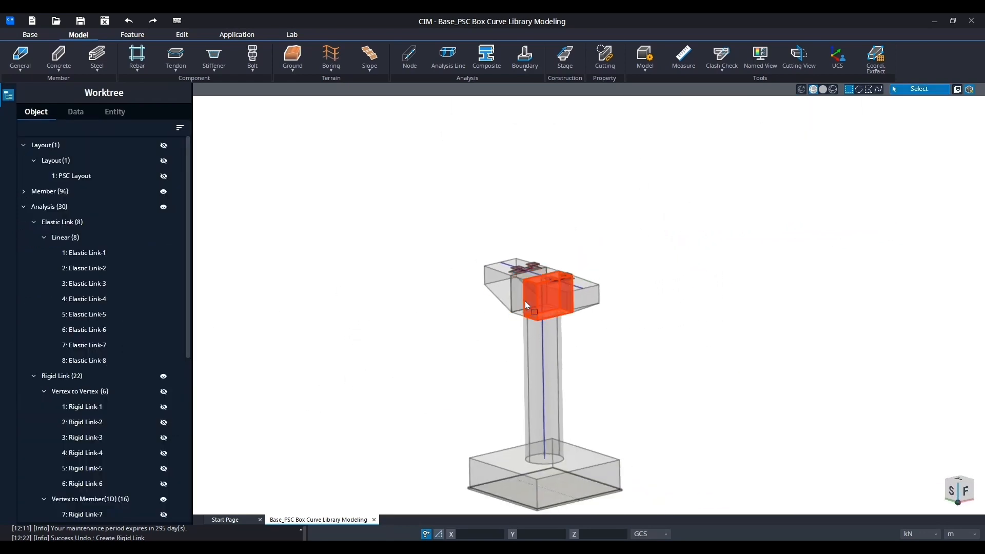
scroll(523, 302, up, 2)
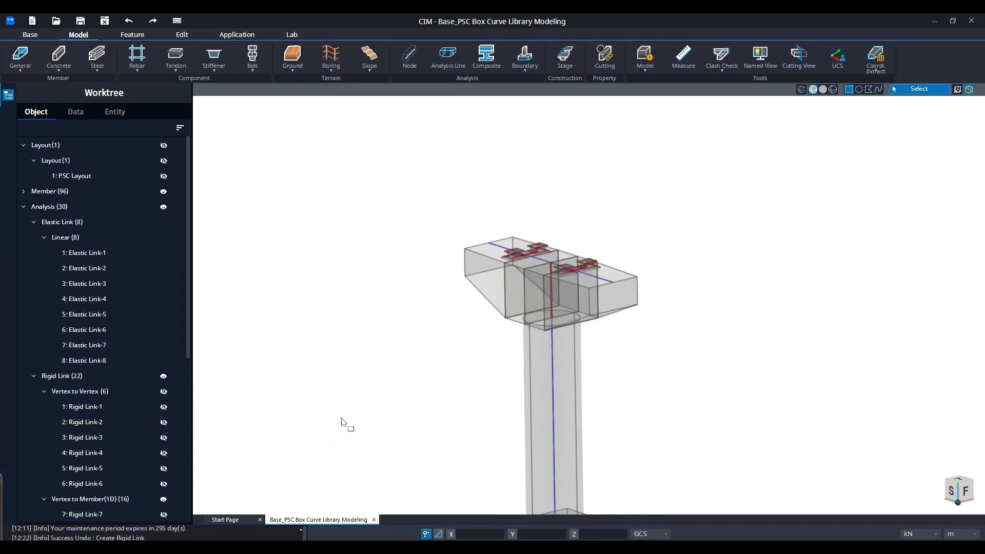
scroll(405, 323, down, 5)
scroll(361, 317, down, 2)
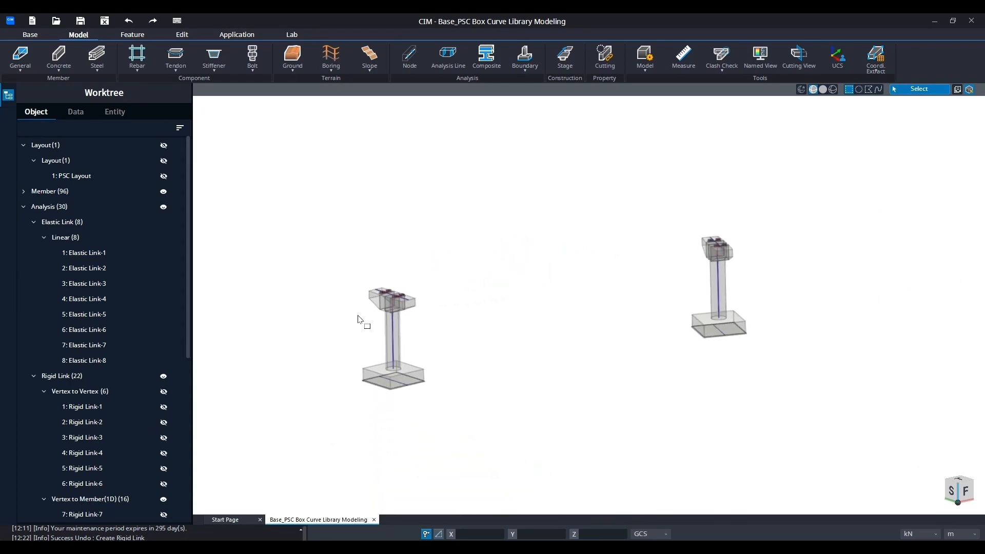
right_click(450, 248)
click(487, 351)
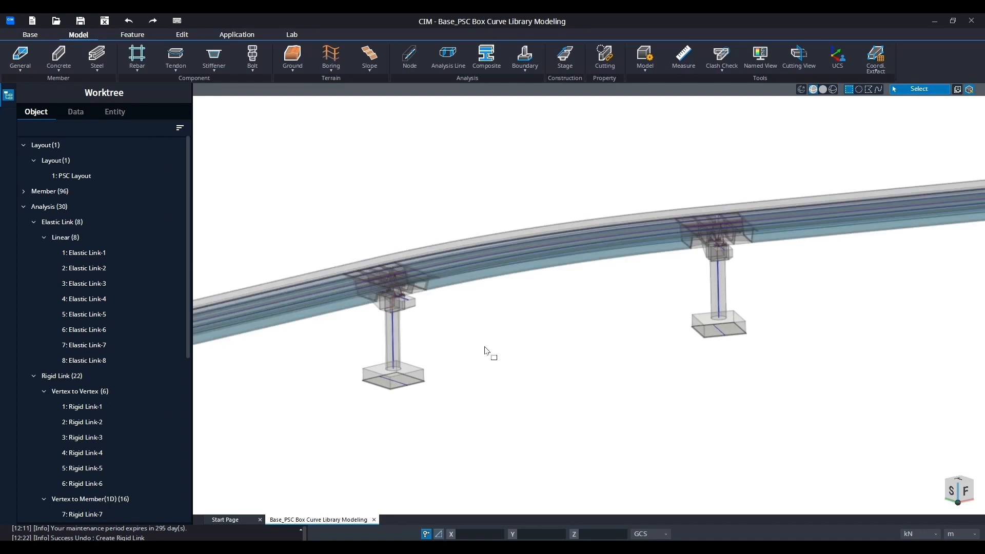
scroll(501, 354, down, 1)
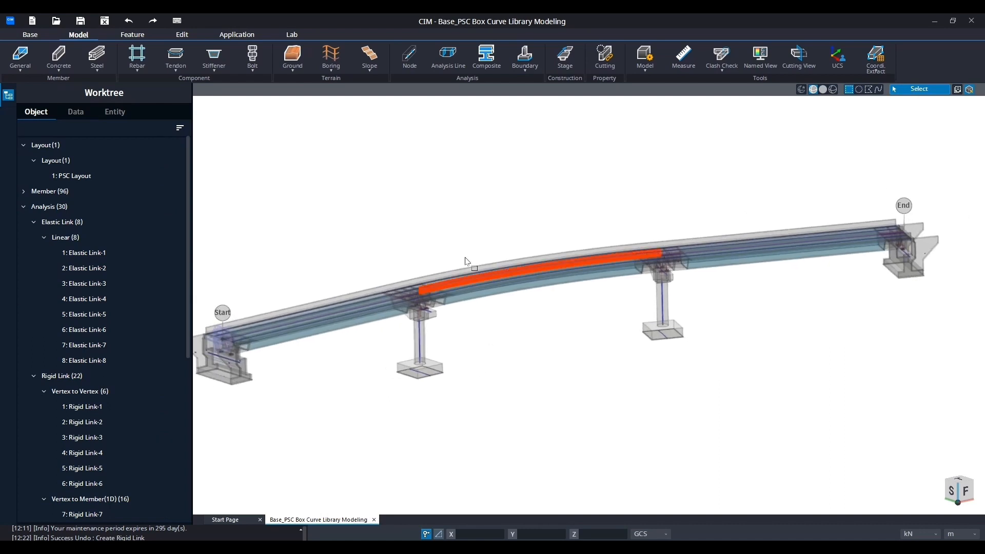
Switch the bridge model to Analysis Mode and start defining a new analysis case
click(295, 35)
click(236, 36)
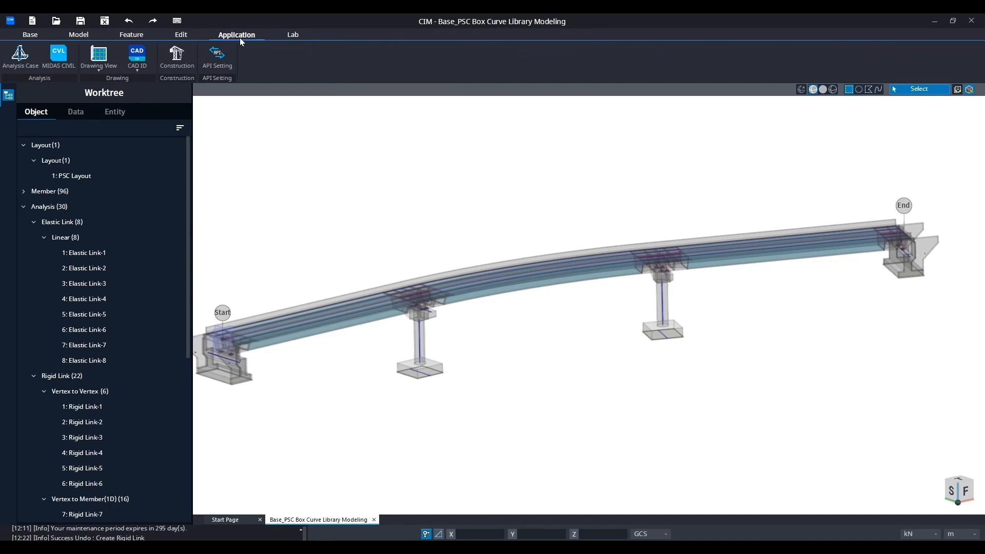
click(33, 63)
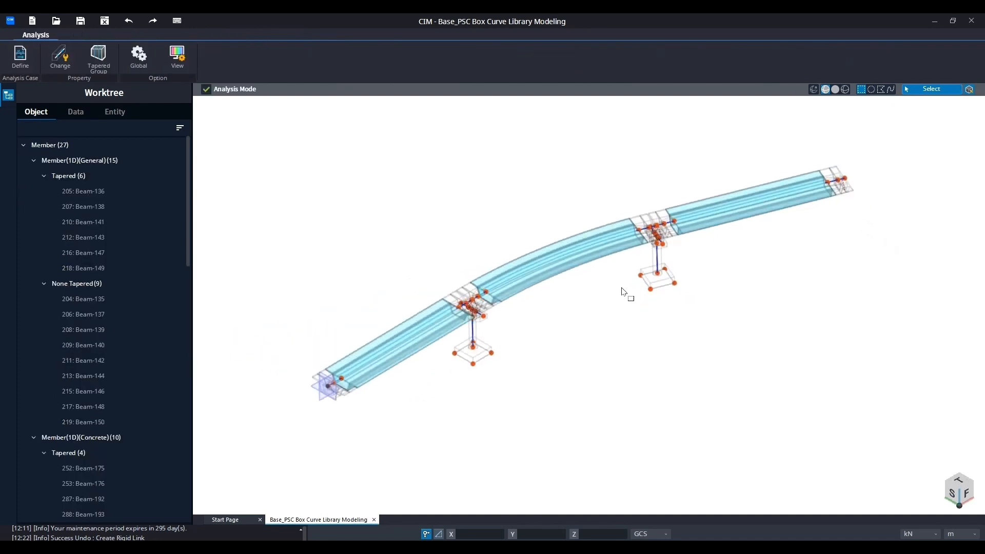
scroll(486, 322, up, 4)
scroll(510, 329, down, 5)
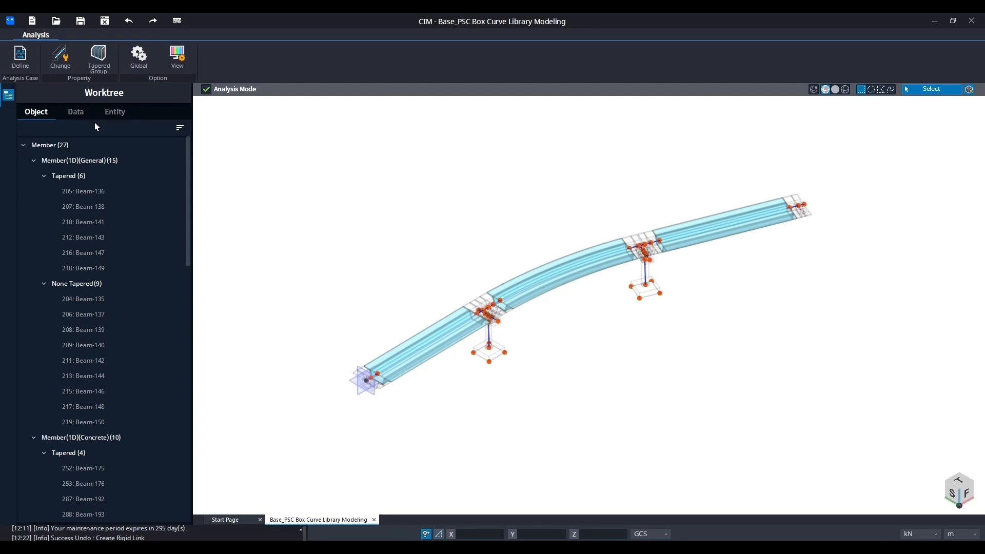
click(21, 56)
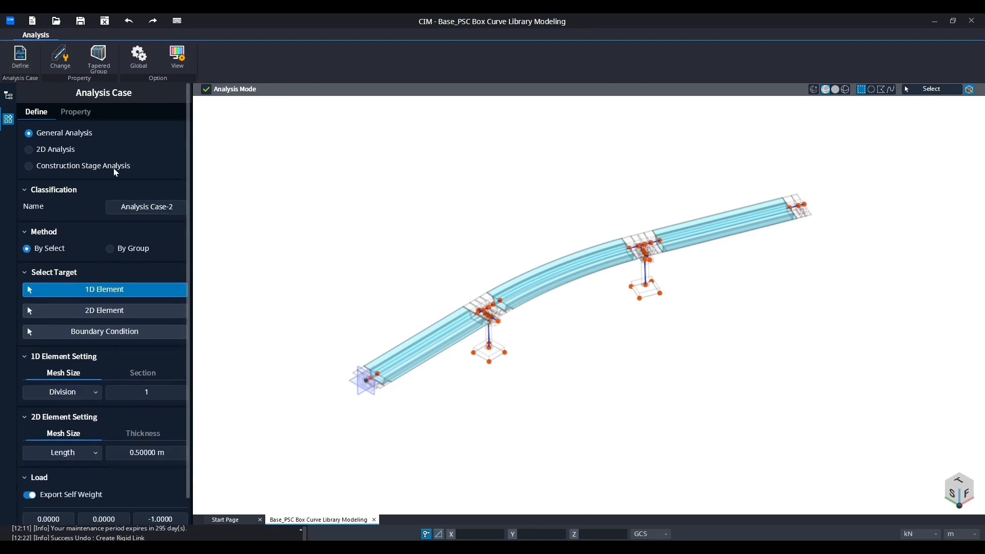
Try naming the new General Analysis case Analysis Case-1
click(176, 206)
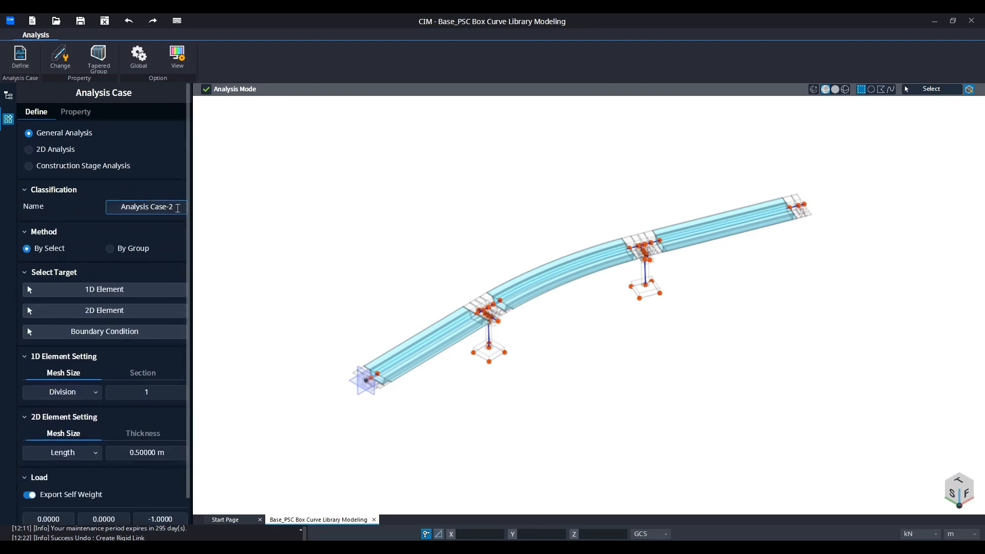
key(BackSpace)
text(1)
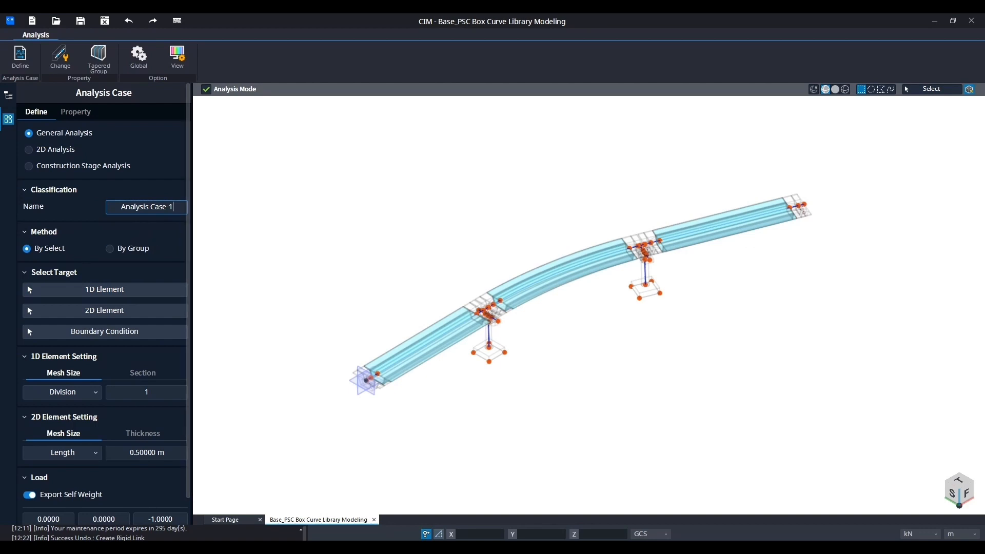
Select all 1D elements of the bridge, the 2D elements of both pier footings and all boundary conditions as the analysis case's targets
click(108, 289)
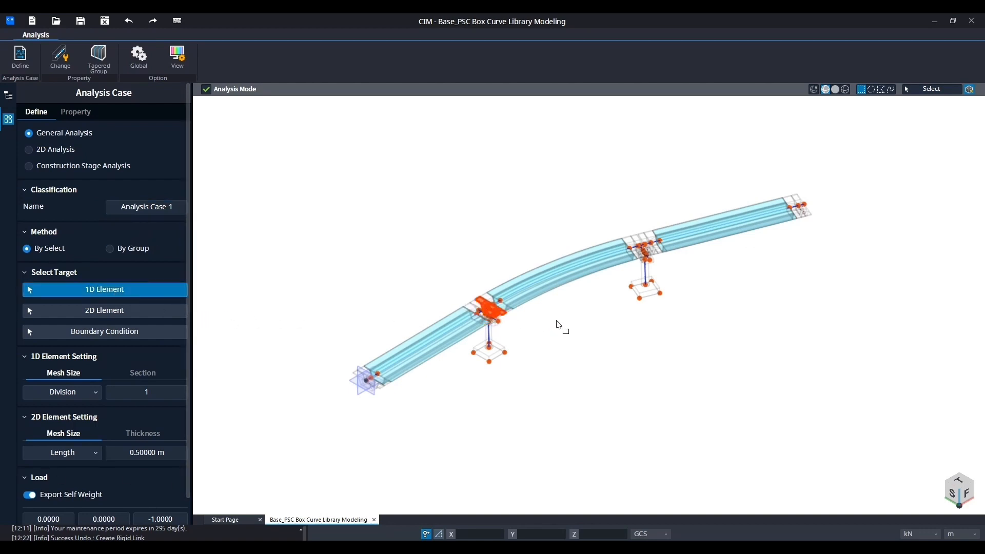
drag(276, 139, 705, 388)
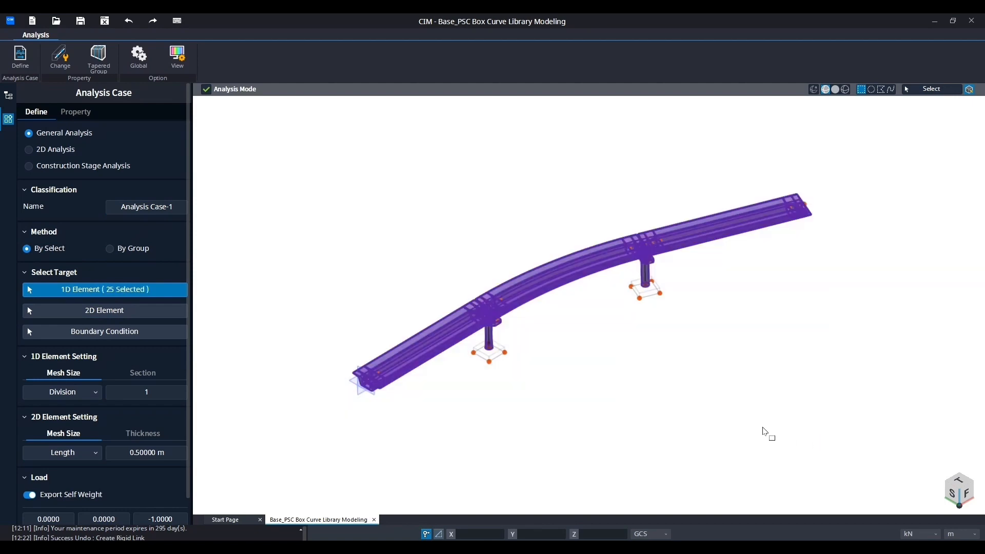
click(147, 313)
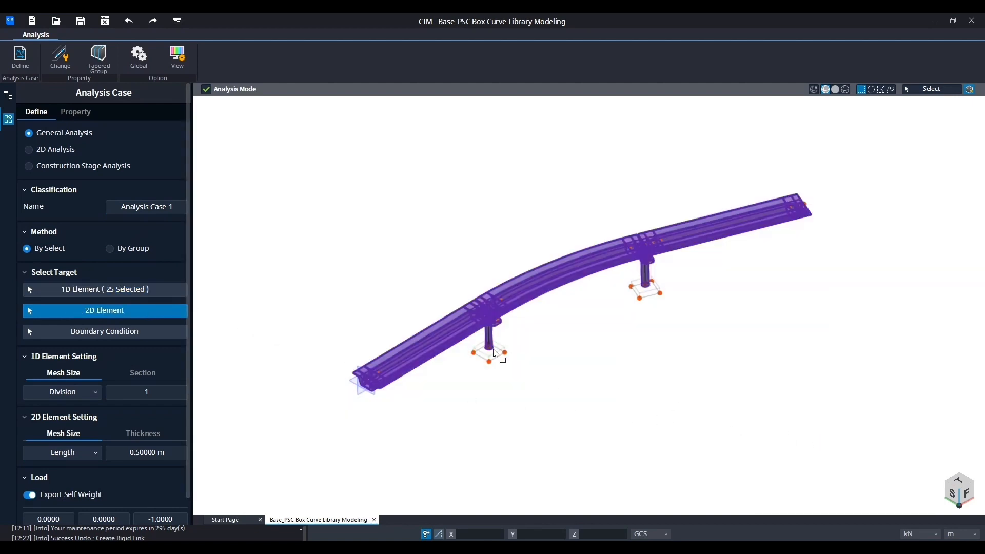
middle_drag(610, 385, 482, 295)
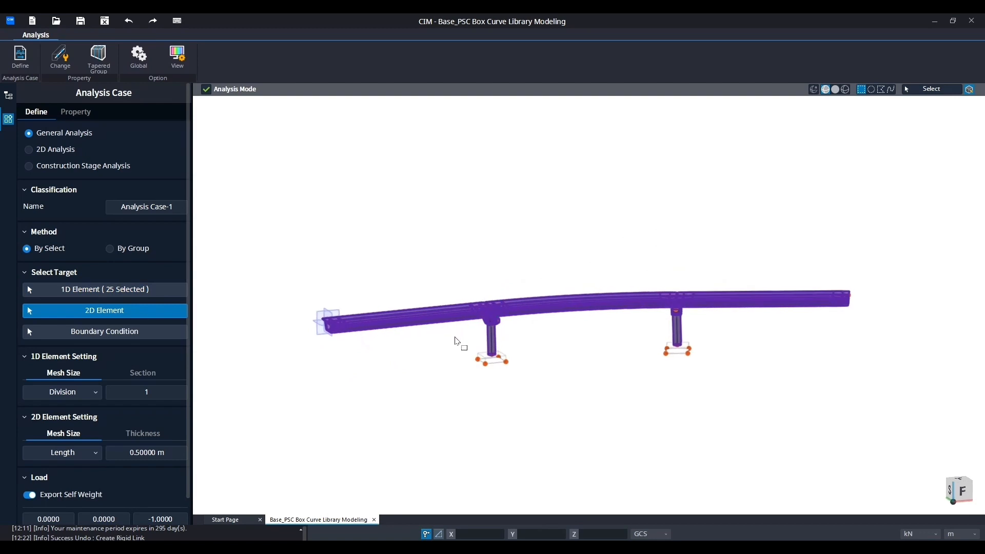
drag(452, 338, 725, 408)
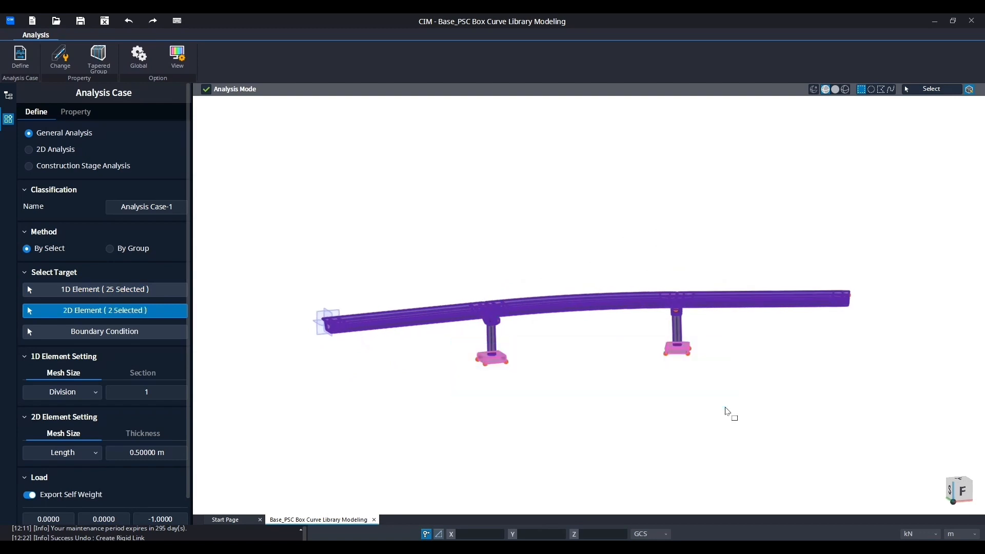
click(138, 332)
drag(240, 197, 913, 444)
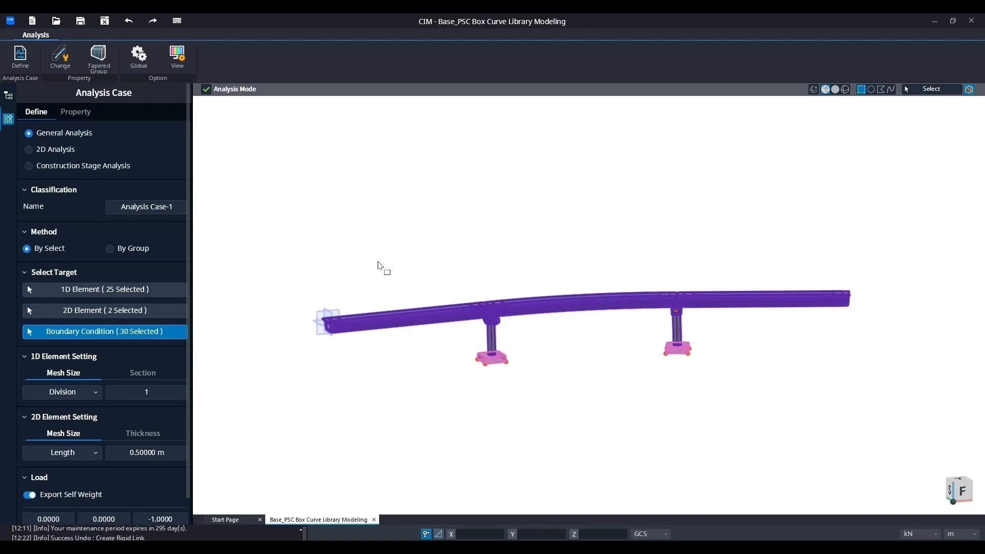
middle_drag(378, 267, 539, 273)
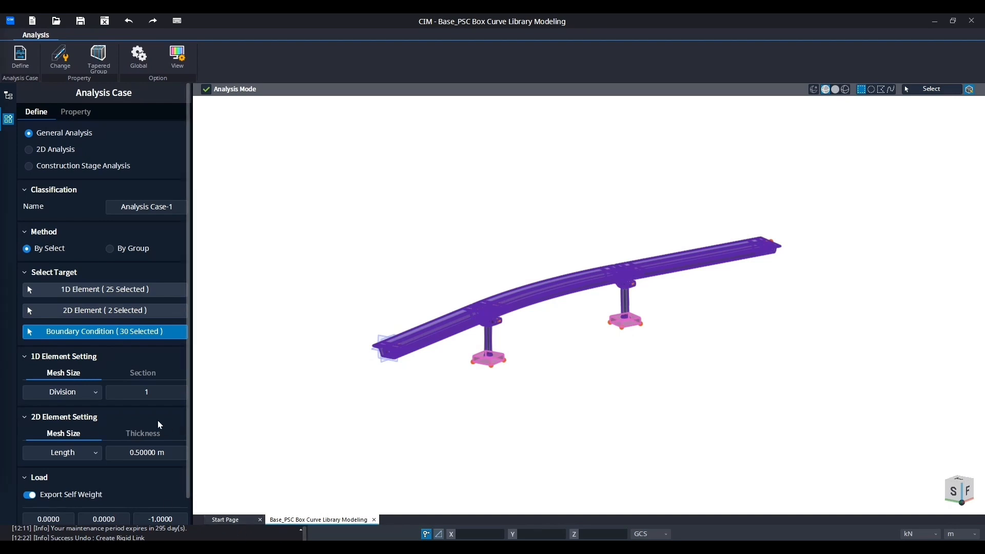
Define the 1D element mesh size by length and set both the 1D and 2D mesh lengths to 1 m
click(69, 393)
click(77, 416)
click(168, 454)
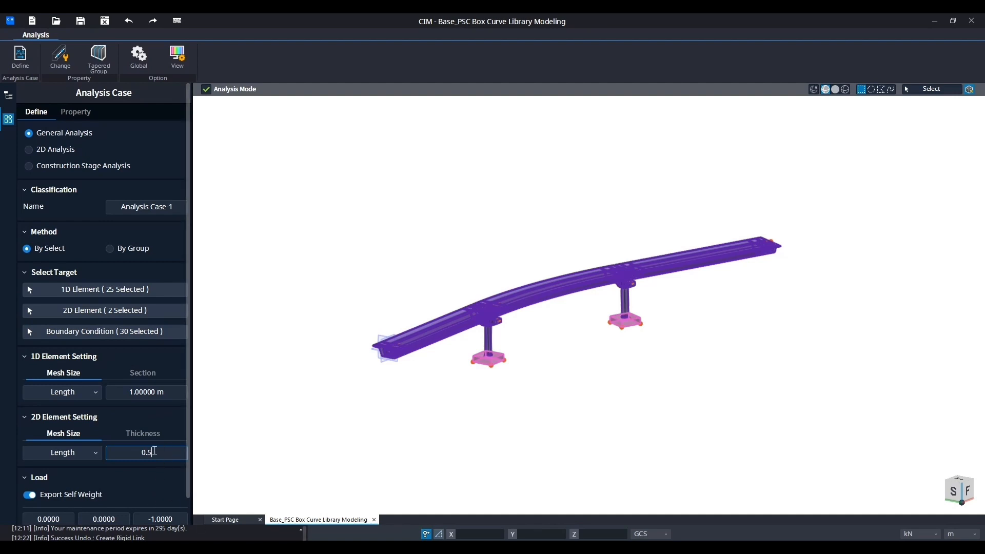
drag(155, 451, 114, 453)
text(1)
click(176, 392)
scroll(126, 427, down, 2)
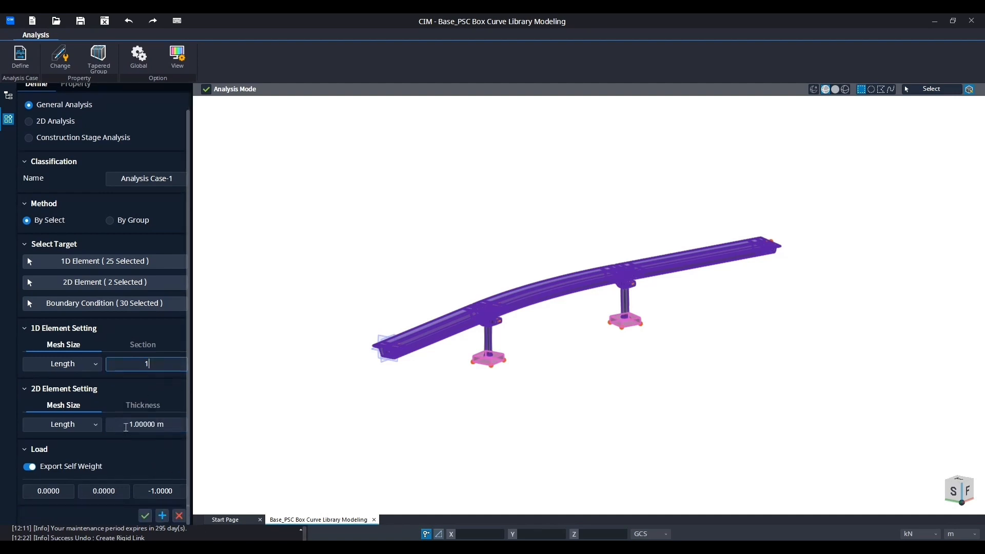
Name the analysis case Analysis Case-2 and create it
click(146, 516)
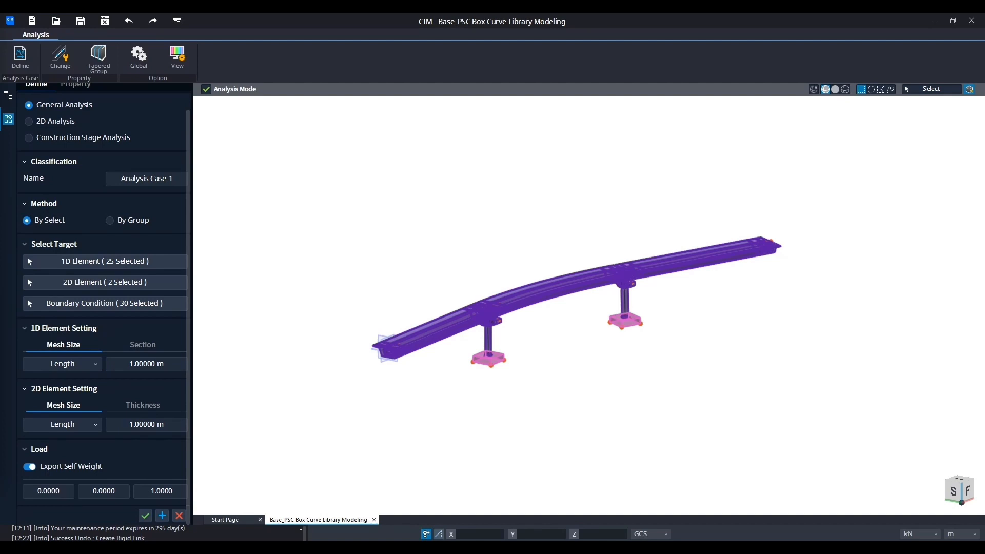
click(148, 518)
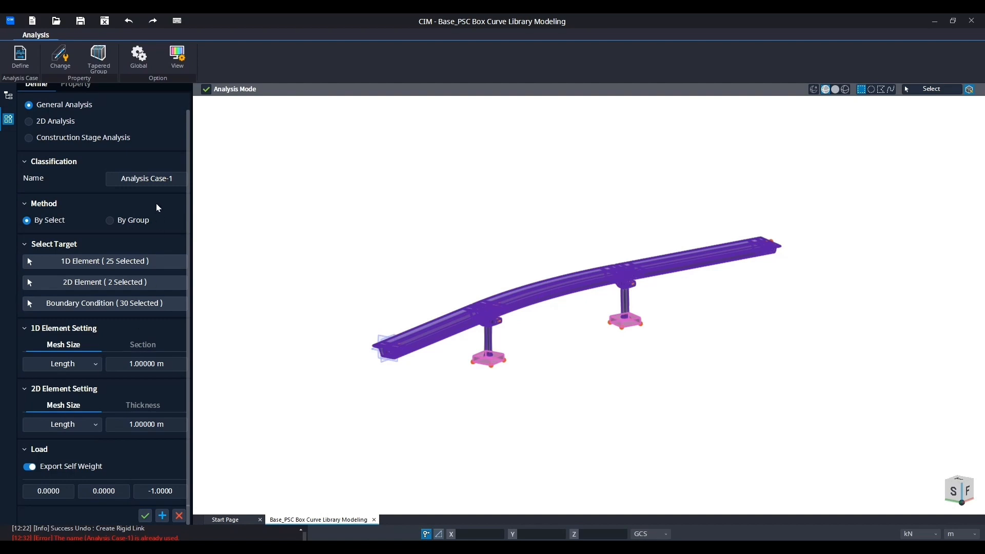
click(170, 179)
key(BackSpace)
text(2)
click(148, 516)
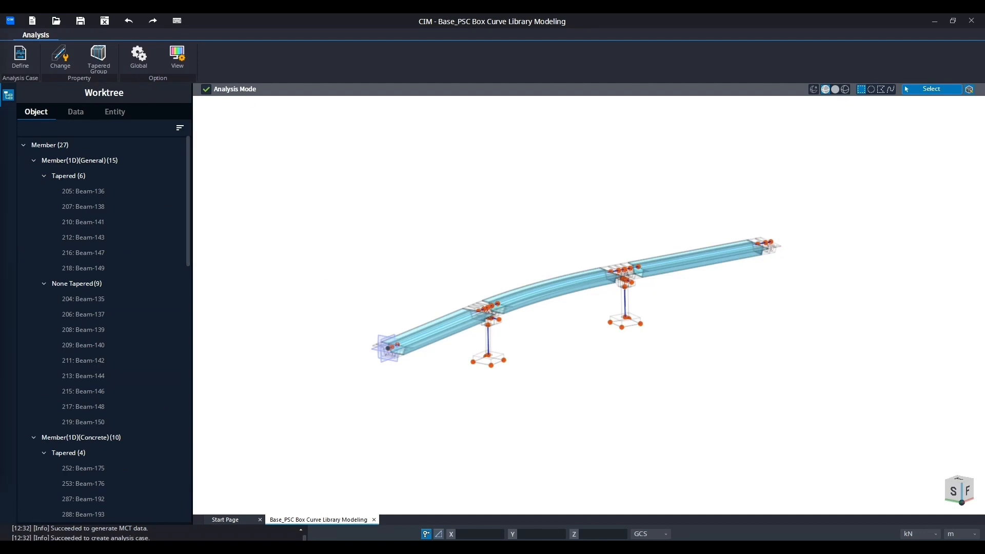
Leave Analysis Mode and export Analysis Case-2 by running MIDAS CIVIL NX
click(206, 89)
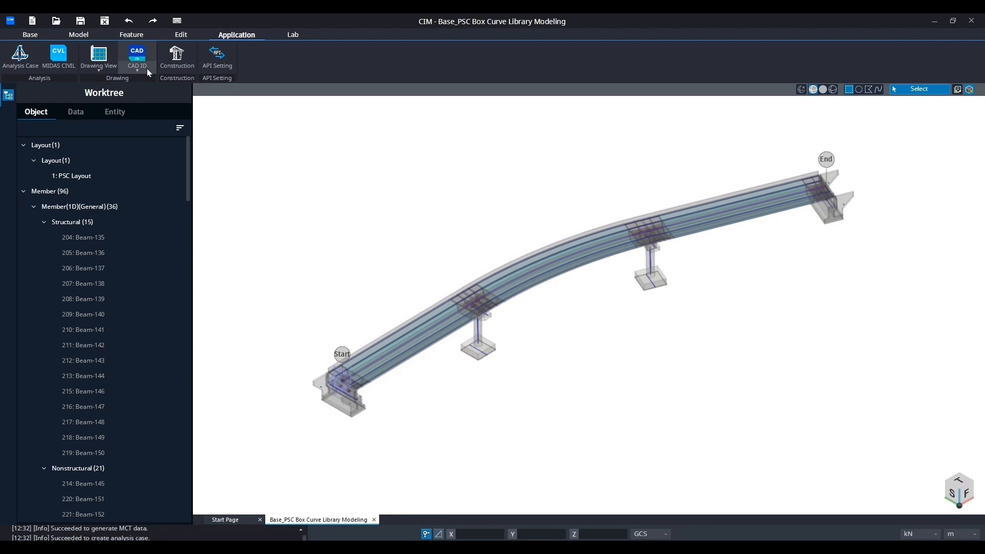
click(69, 68)
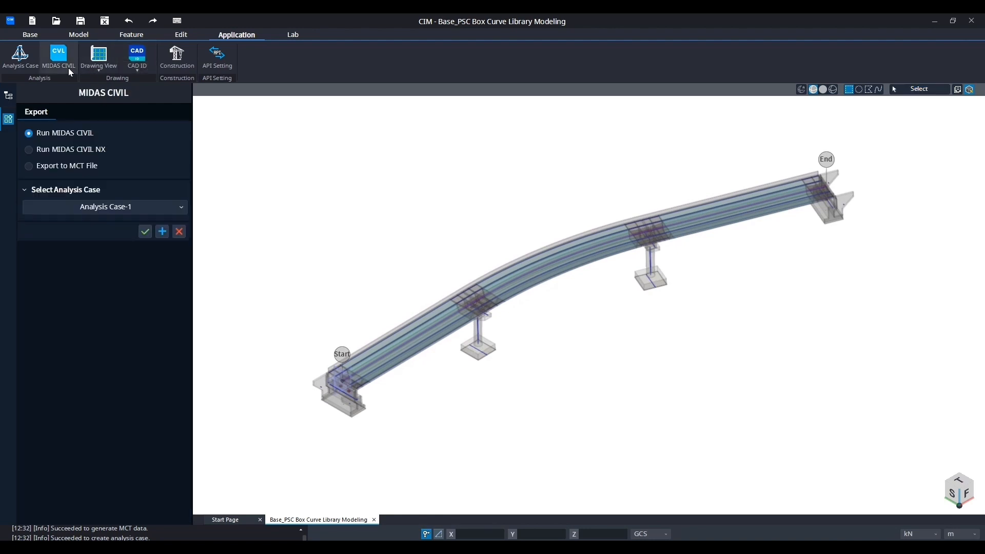
click(90, 203)
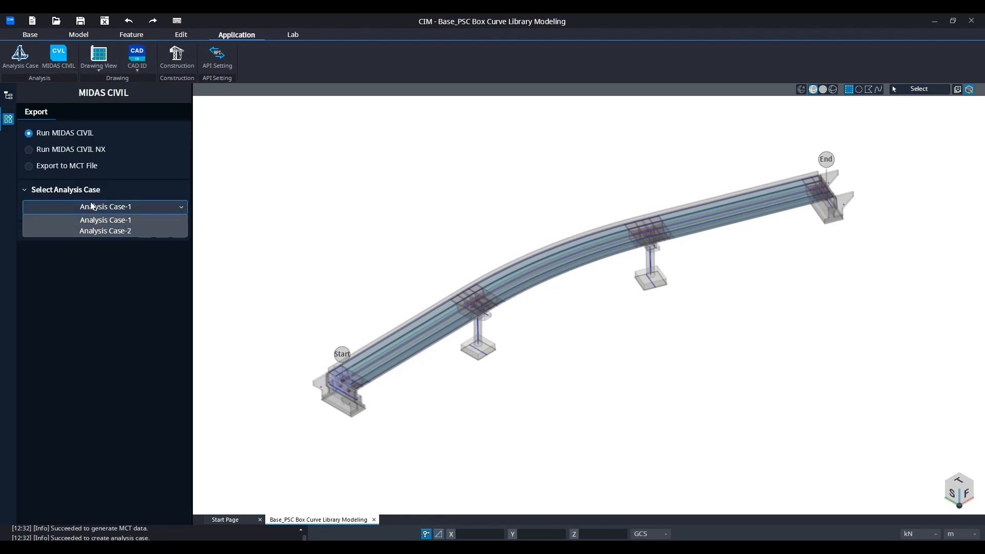
click(91, 230)
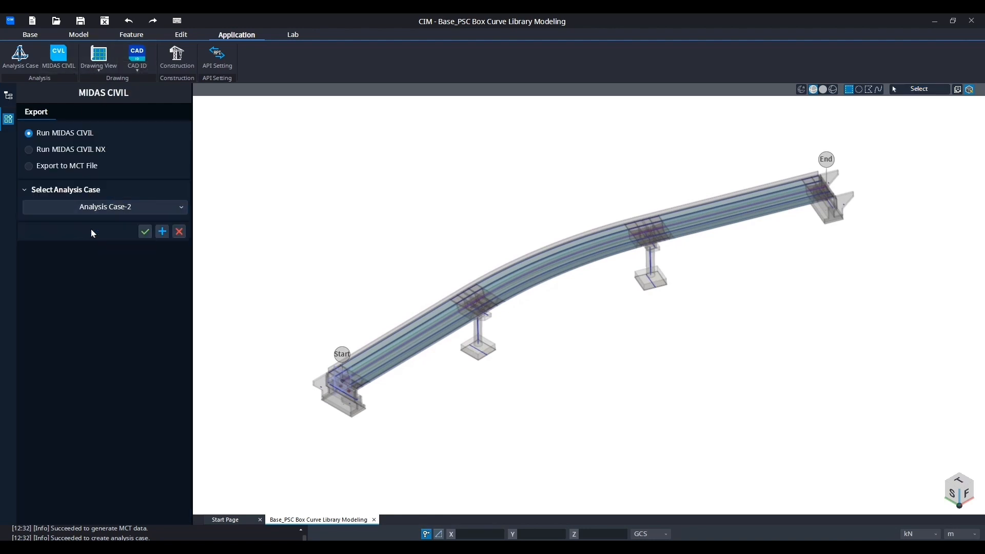
click(29, 150)
click(145, 232)
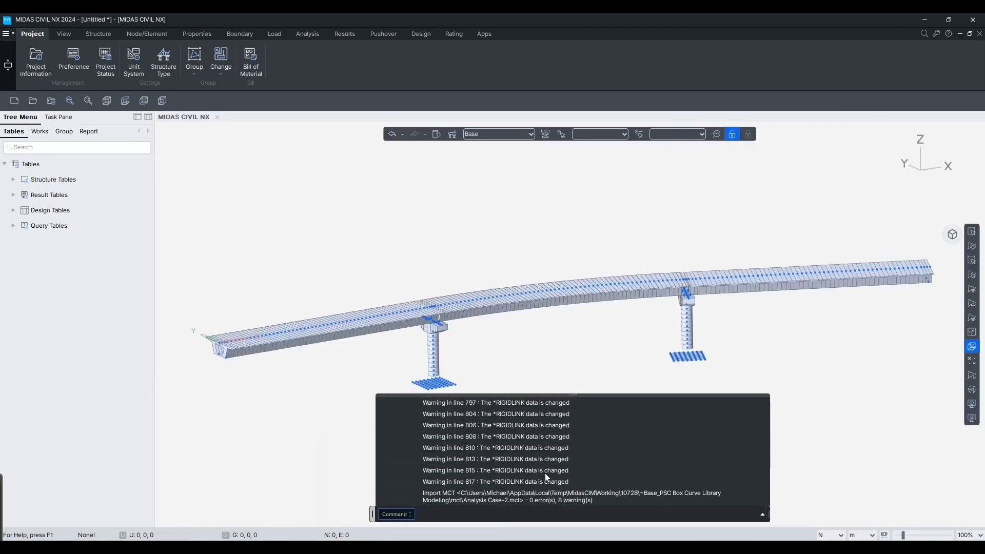
Collapse the message log in MIDAS CIVIL NX and examine the imported bridge's meshed deck, box girder end section and pier with footing
click(762, 514)
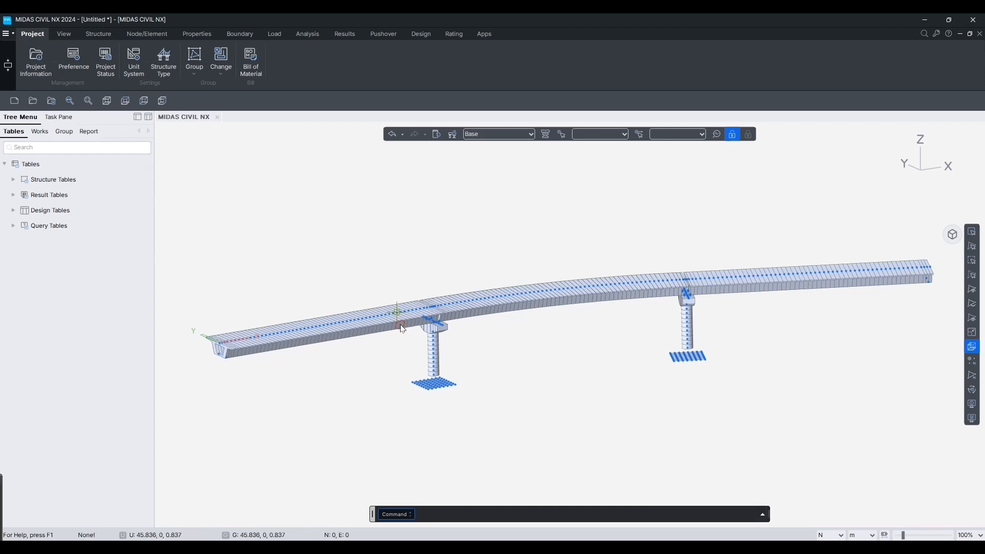
middle_drag(484, 337, 512, 370)
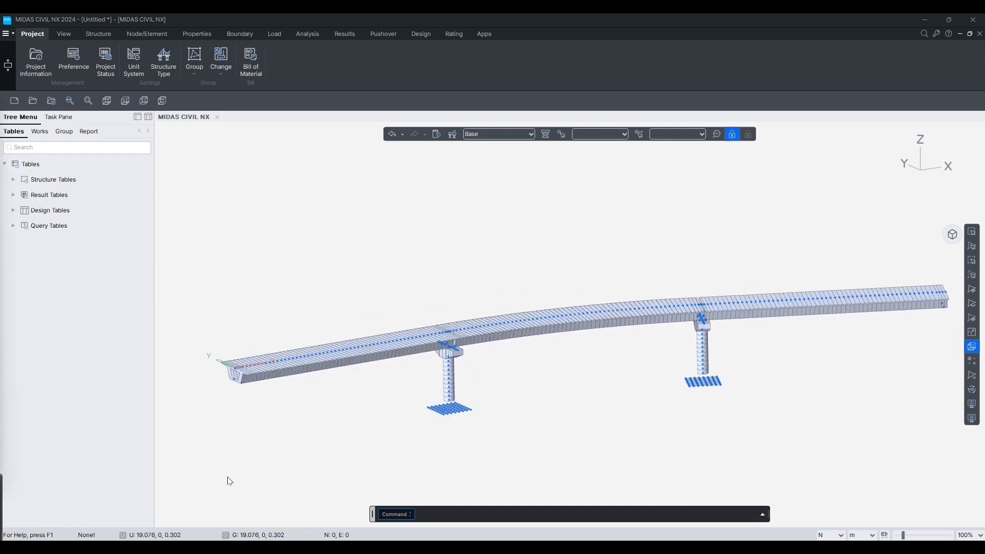
middle_drag(412, 305, 501, 323)
scroll(311, 363, up, 5)
scroll(245, 364, down, 4)
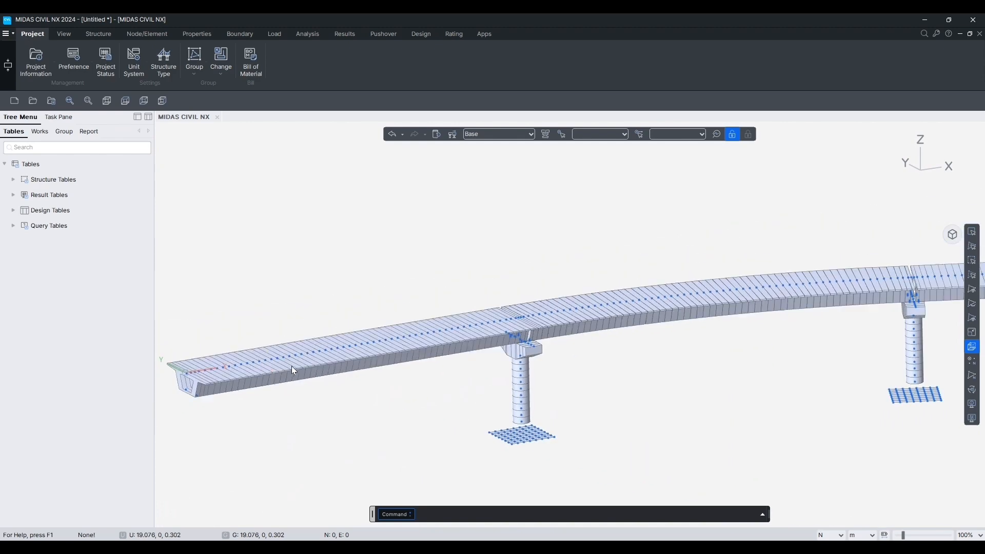
scroll(207, 386, up, 6)
middle_drag(207, 386, 431, 352)
scroll(421, 347, down, 7)
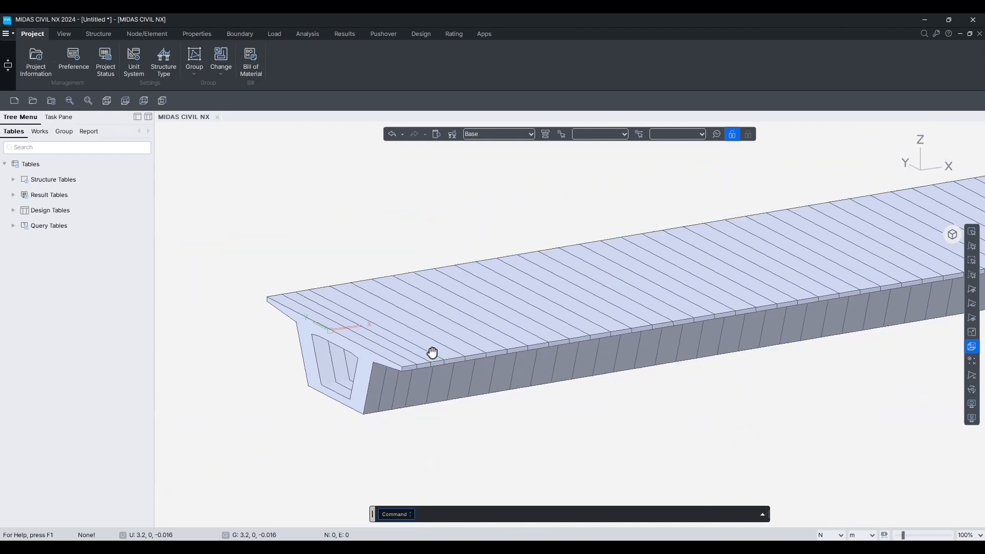
middle_drag(502, 334, 346, 359)
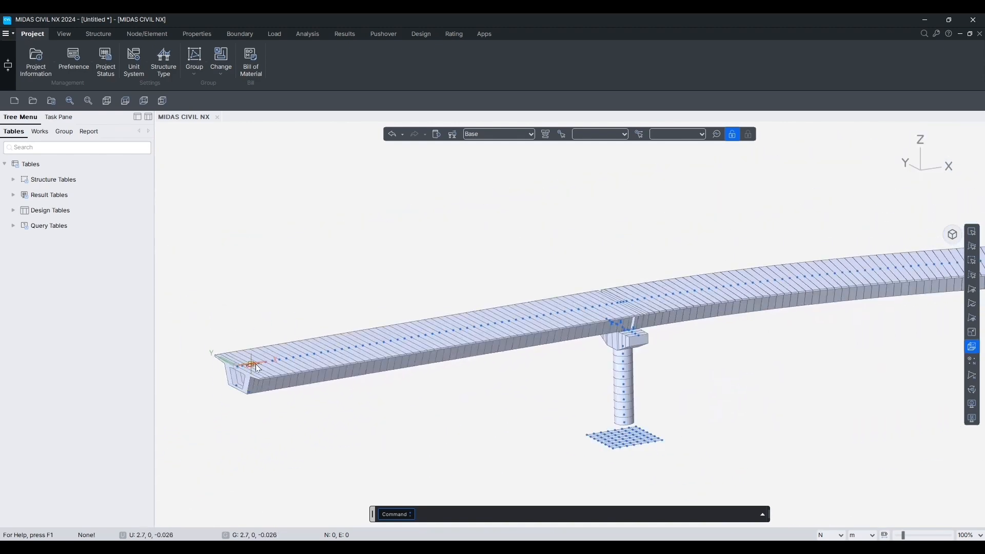
middle_drag(623, 333, 687, 328)
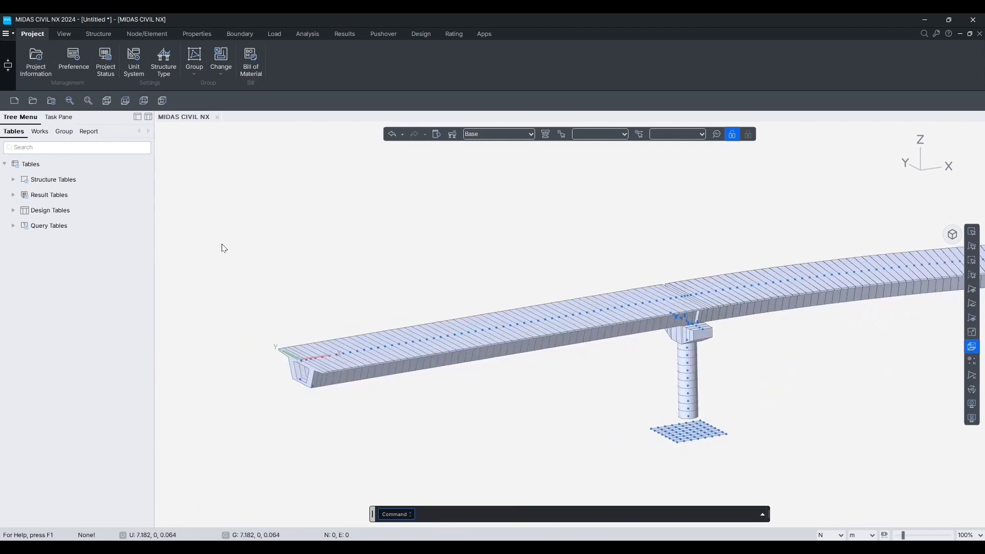
Open the properties of the footing plates' thickness data and set the in-plane and out-of-plane thickness to 20 m
click(40, 132)
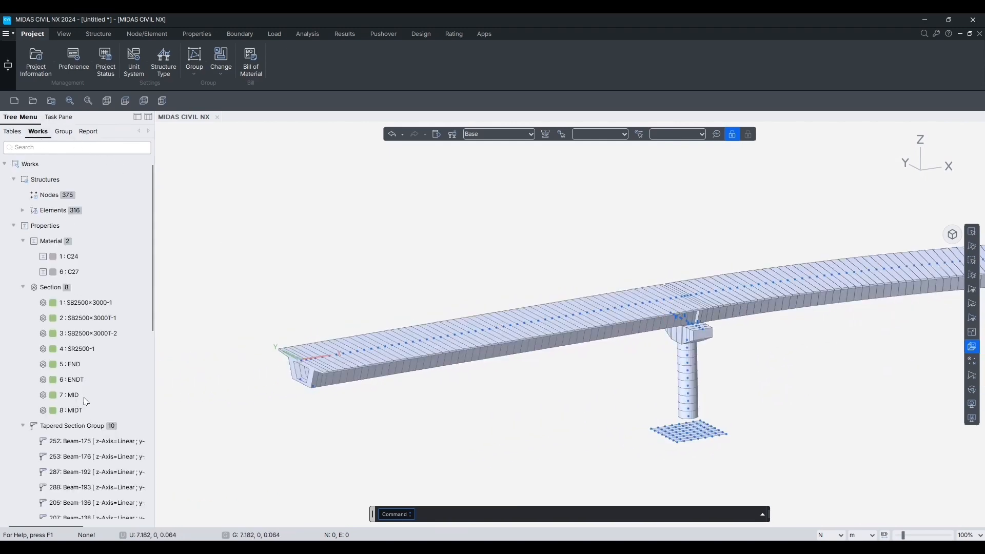
scroll(86, 401, down, 3)
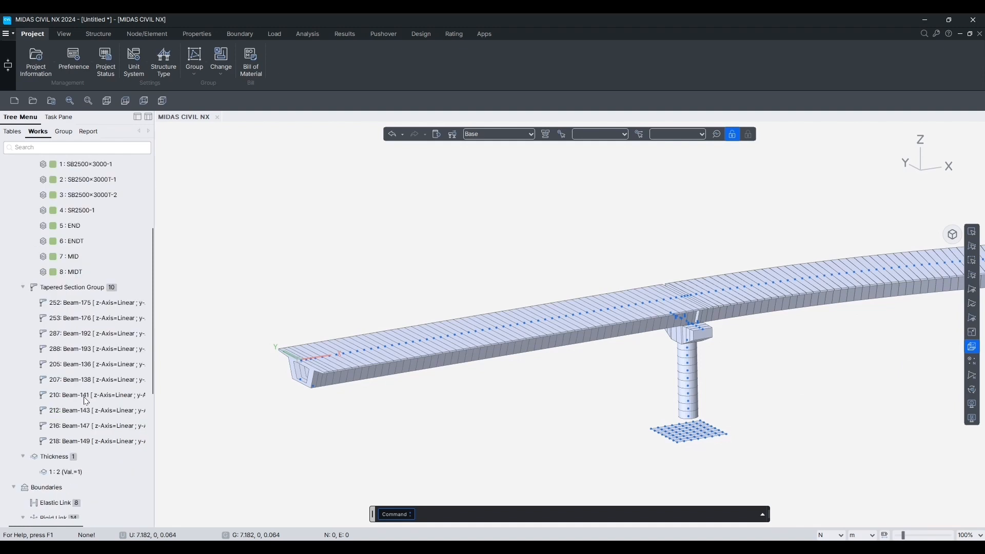
right_click(69, 470)
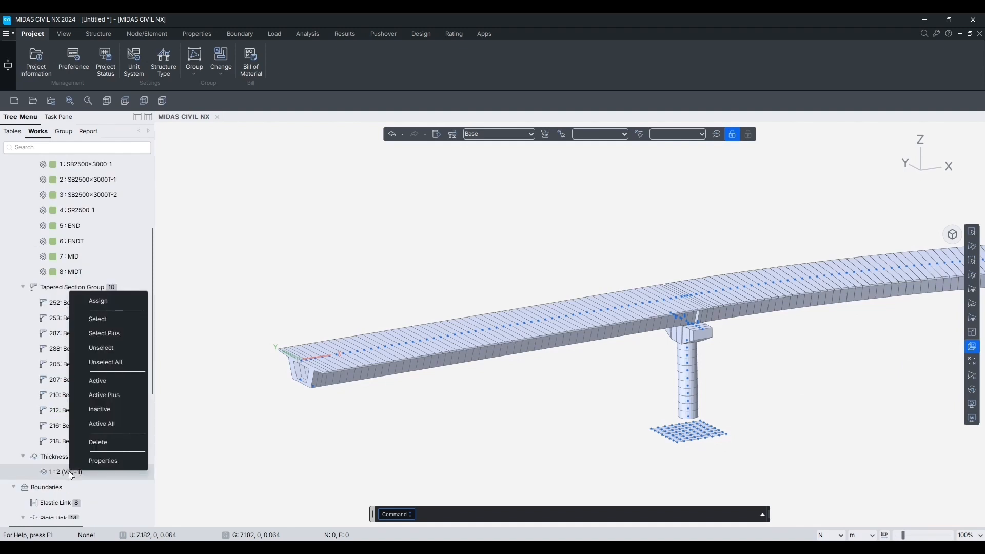
click(88, 462)
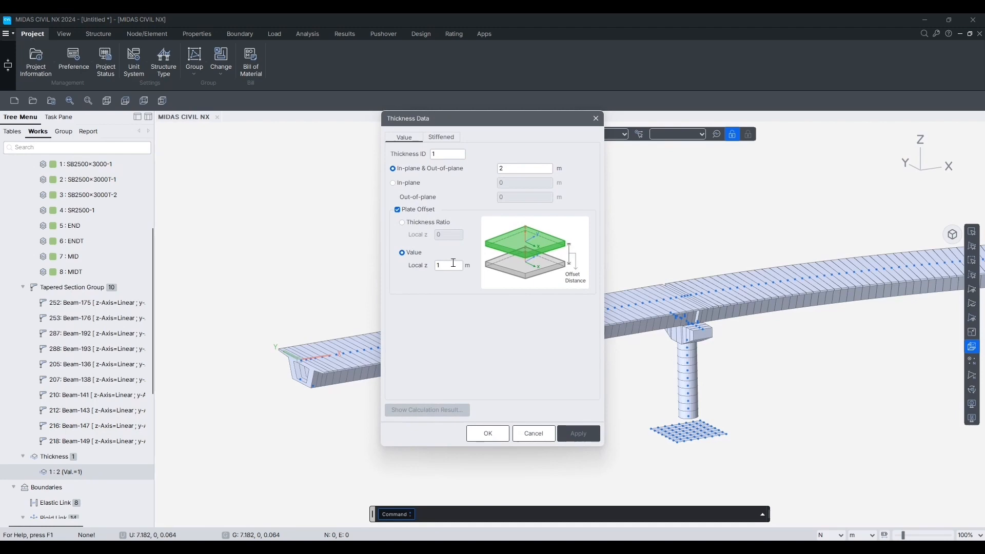
double_click(451, 266)
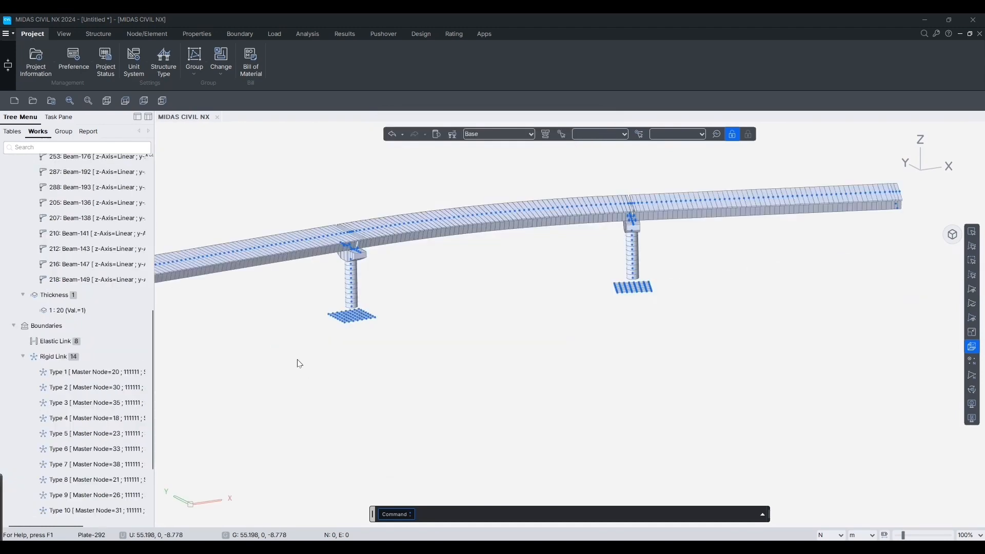
Look over the whole bridge and the imported materials, sections, tapered section groups and rigid links
middle_drag(298, 361, 369, 397)
scroll(361, 392, down, 1)
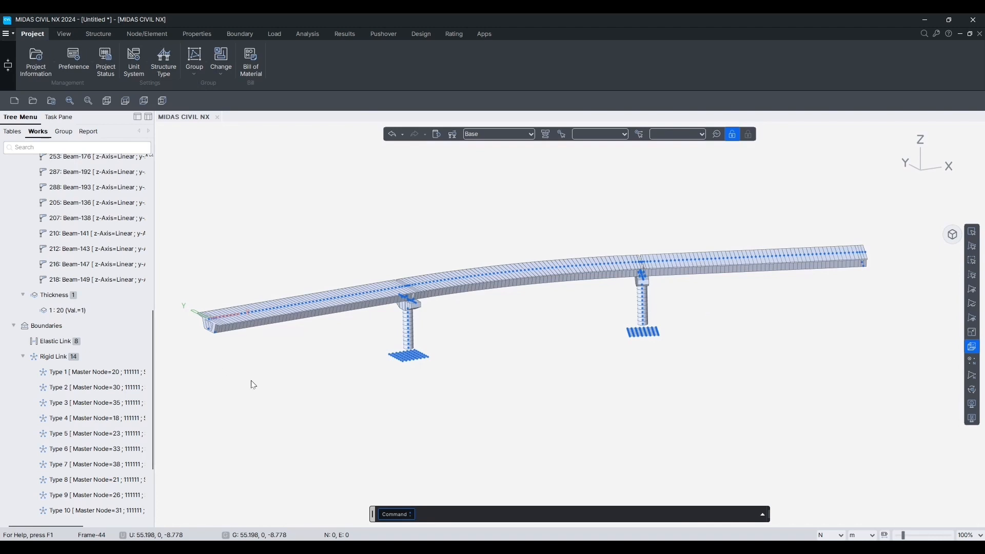
scroll(100, 354, up, 6)
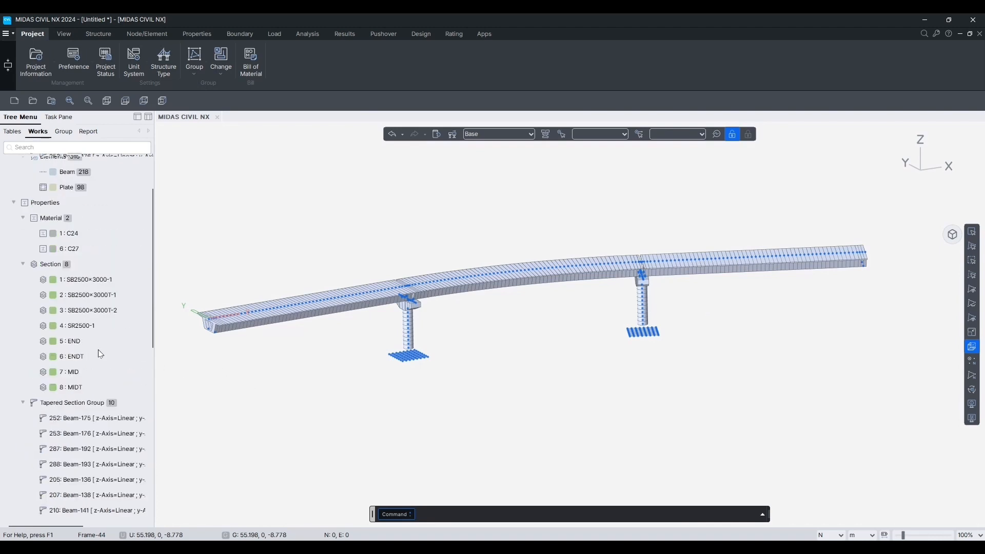